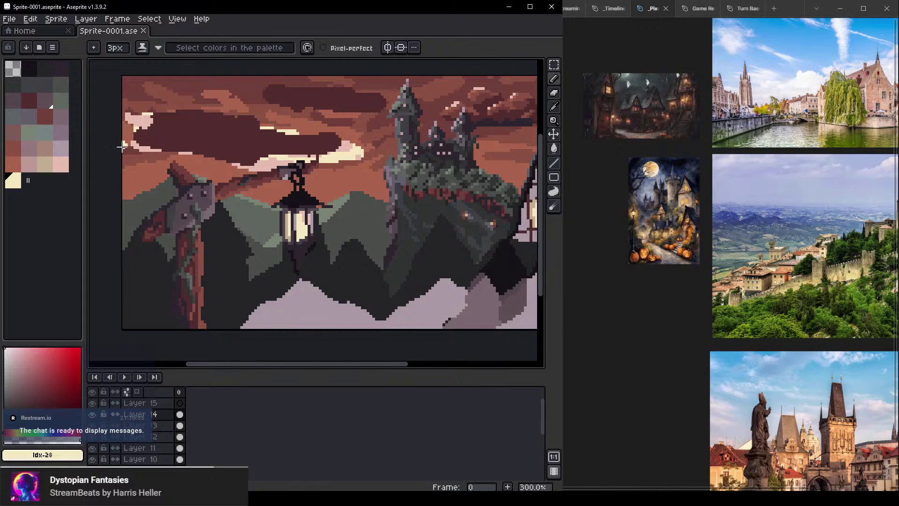
Widen the pixel editor window over the reference board until the full width of the sprite is in view
drag(396, 186, 382, 189)
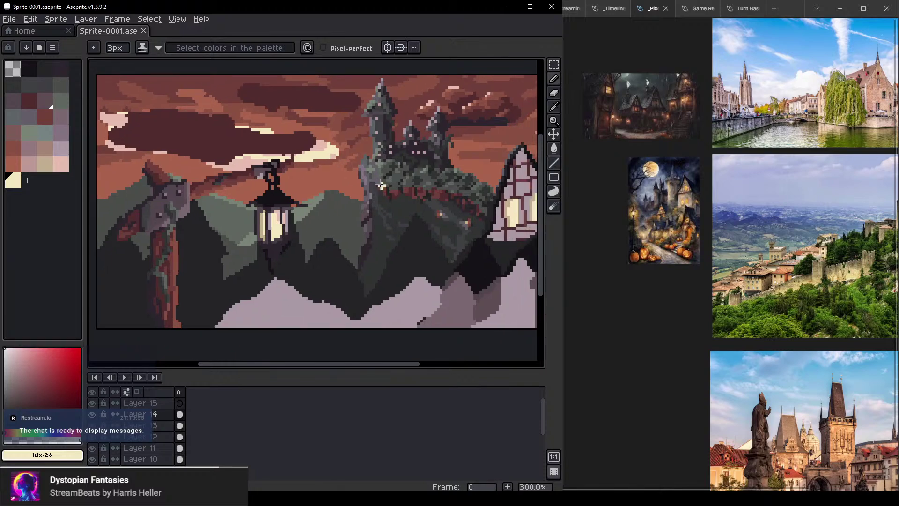
scroll(382, 186, down, 1)
scroll(390, 182, up, 1)
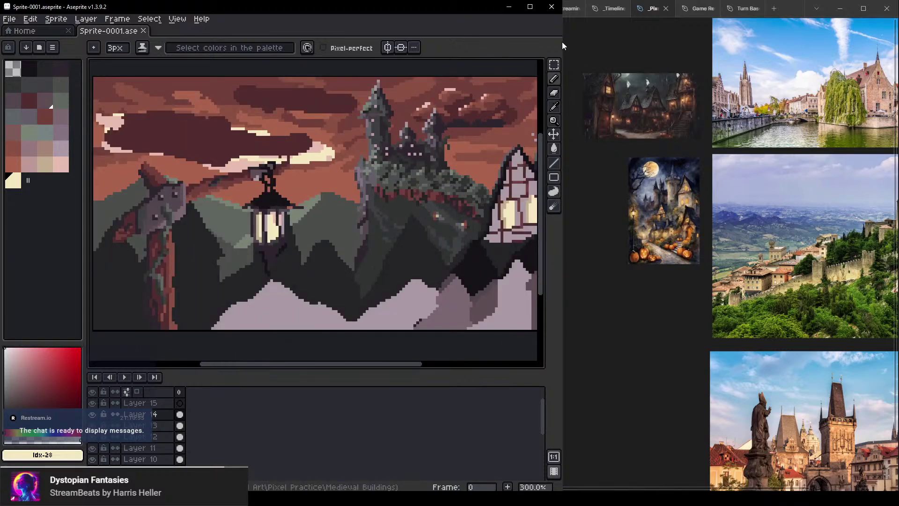
drag(596, 44, 598, 43)
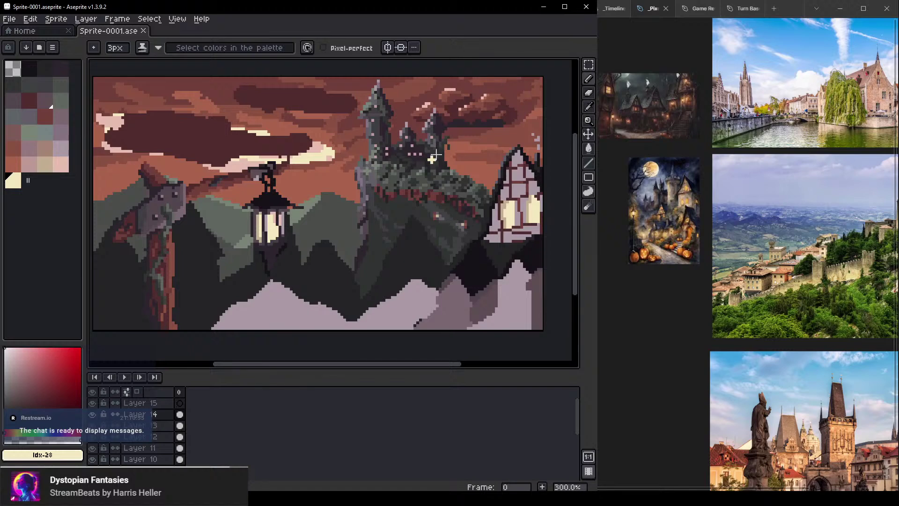
drag(281, 167, 290, 162)
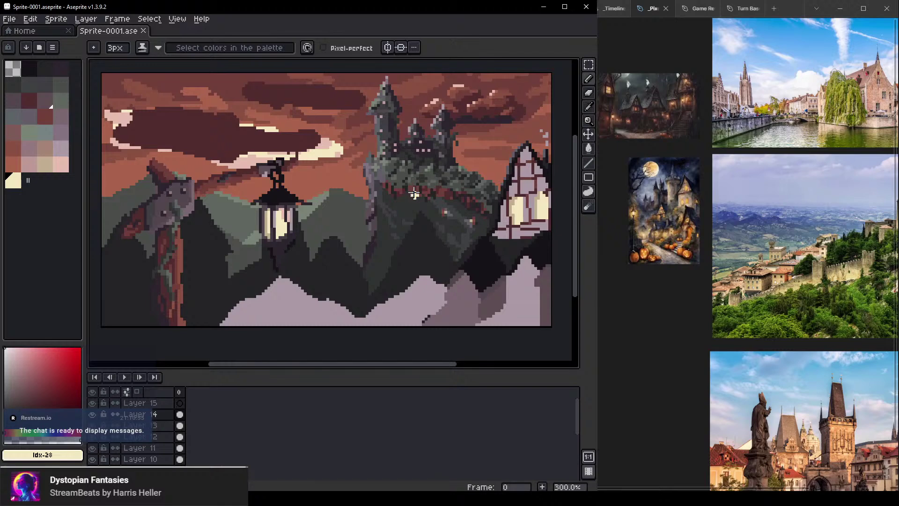
Examine the dark village and Halloween castle pictures on the reference board up close
scroll(663, 110, up, 3)
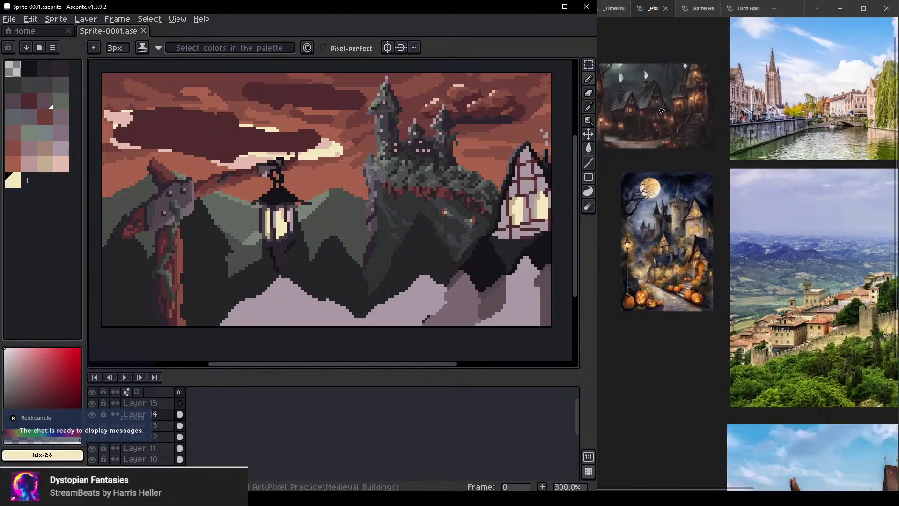
drag(691, 114, 716, 140)
scroll(690, 175, up, 2)
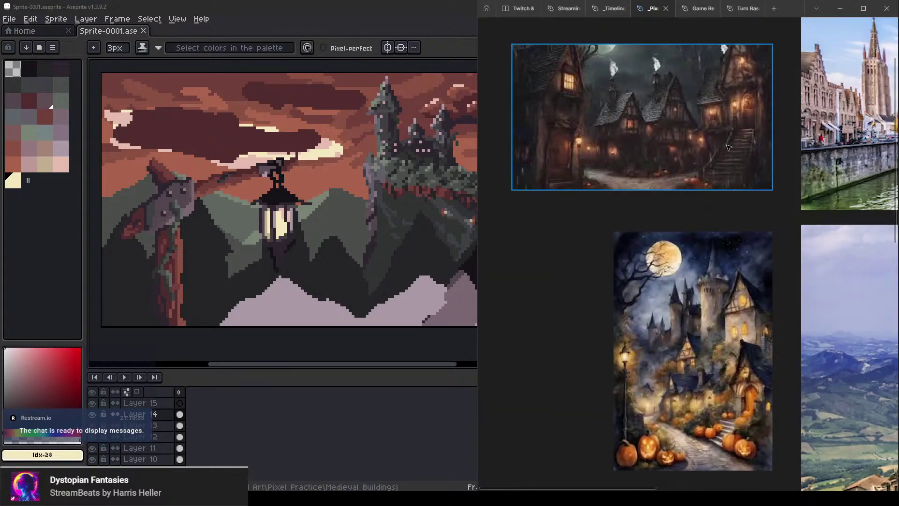
scroll(683, 196, down, 3)
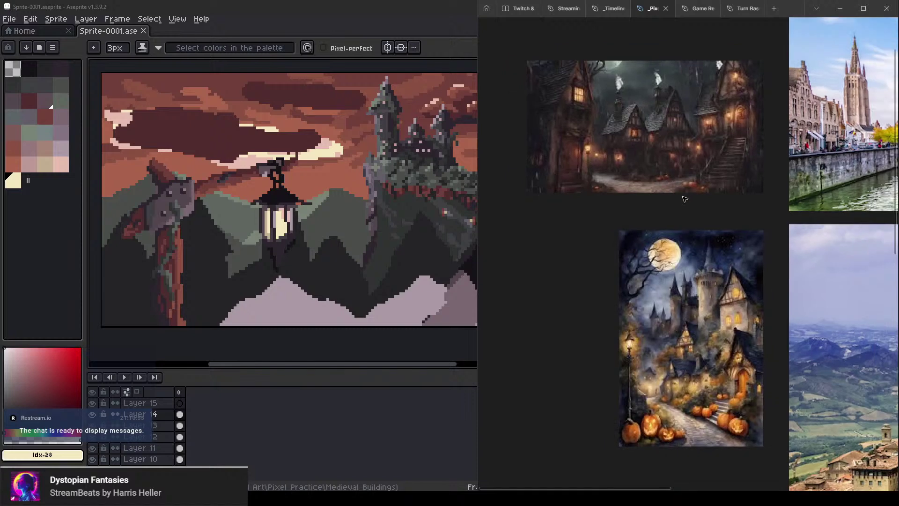
click(358, 342)
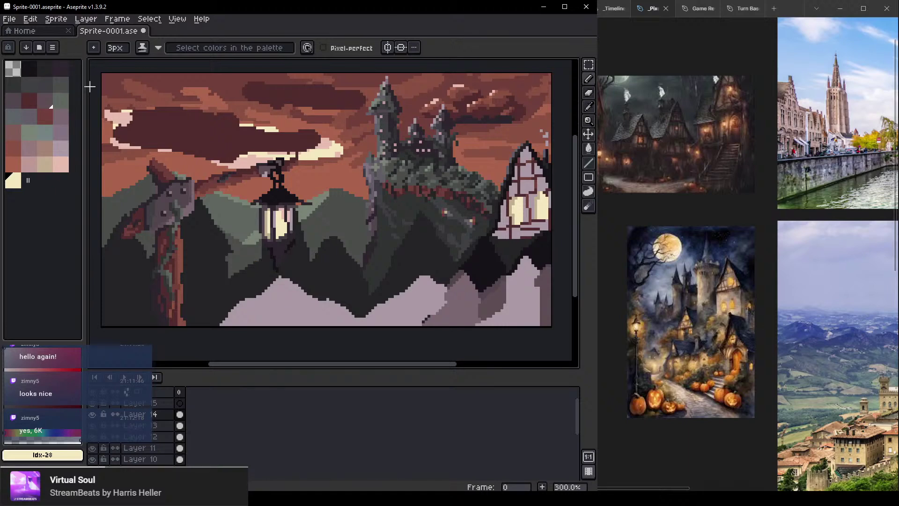
drag(88, 86, 65, 84)
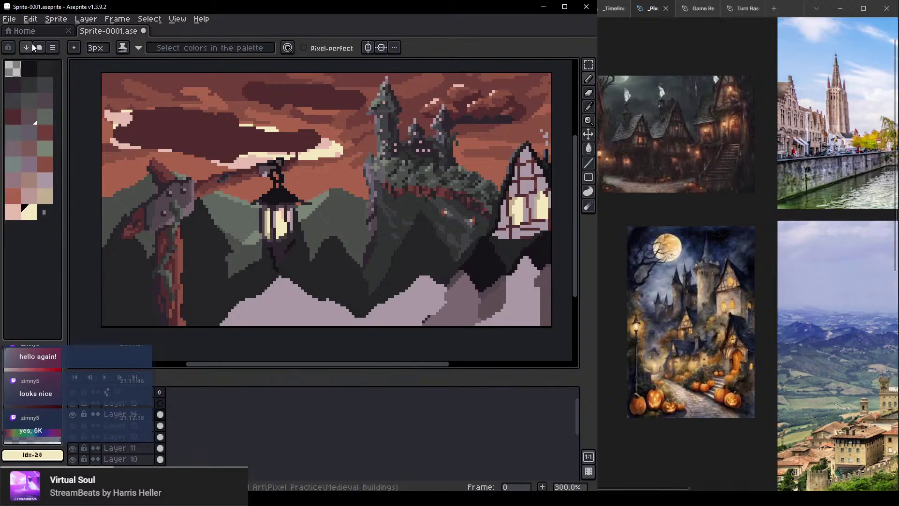
click(32, 44)
click(46, 83)
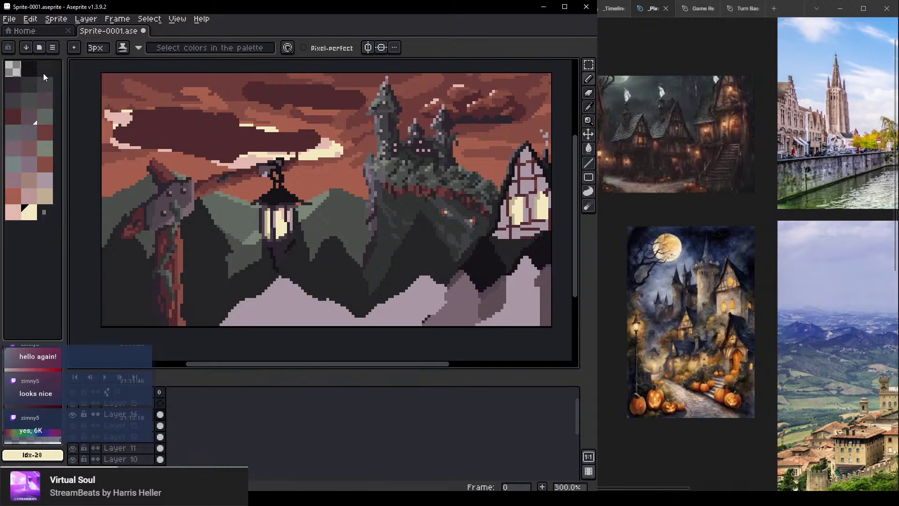
drag(66, 103, 35, 104)
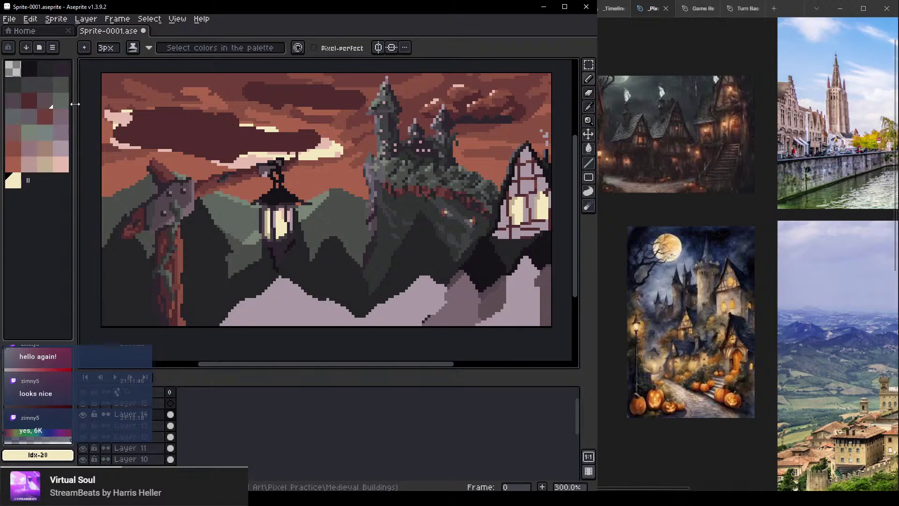
click(40, 48)
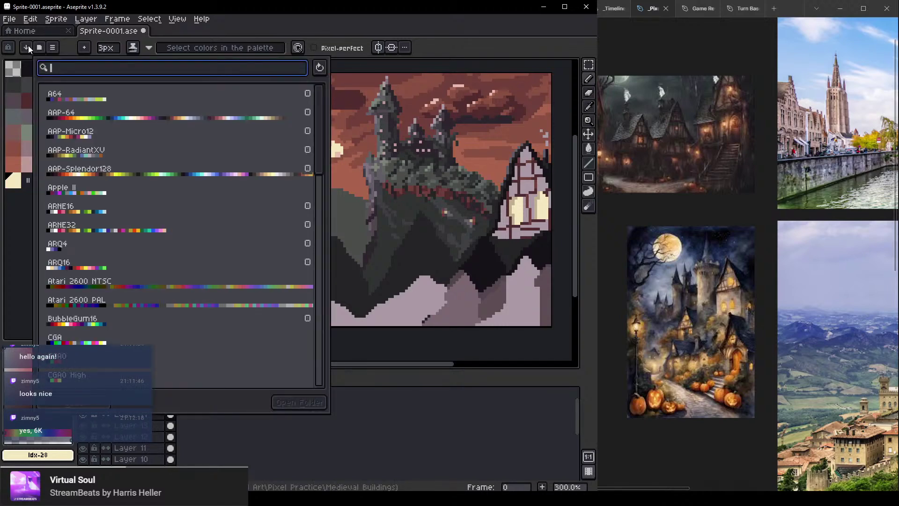
click(29, 46)
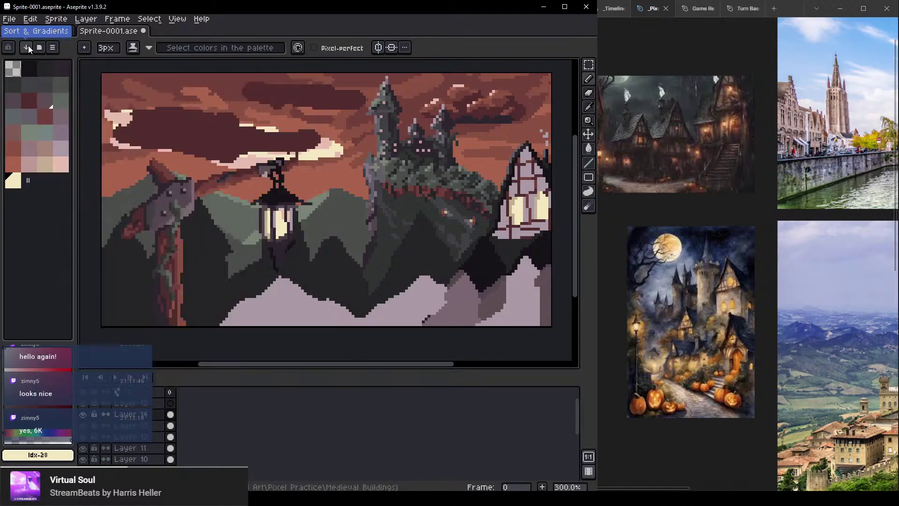
Look up the-greatest-bird-1x.png in the &Palettes folder of saved palettes without loading it
click(52, 47)
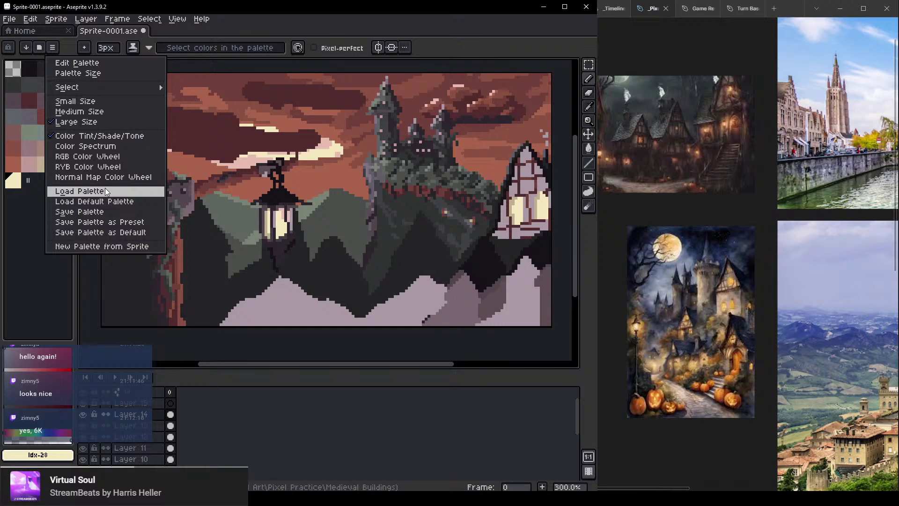
click(105, 188)
click(46, 40)
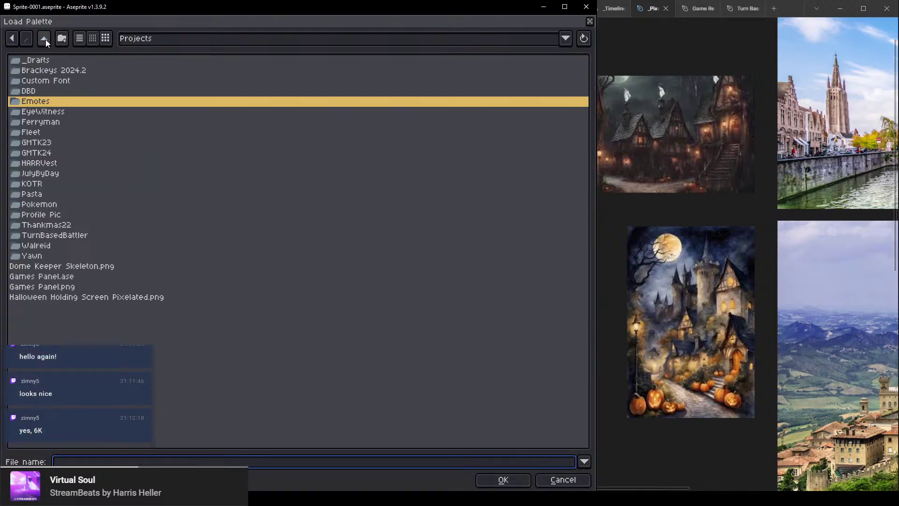
double_click(43, 61)
click(46, 41)
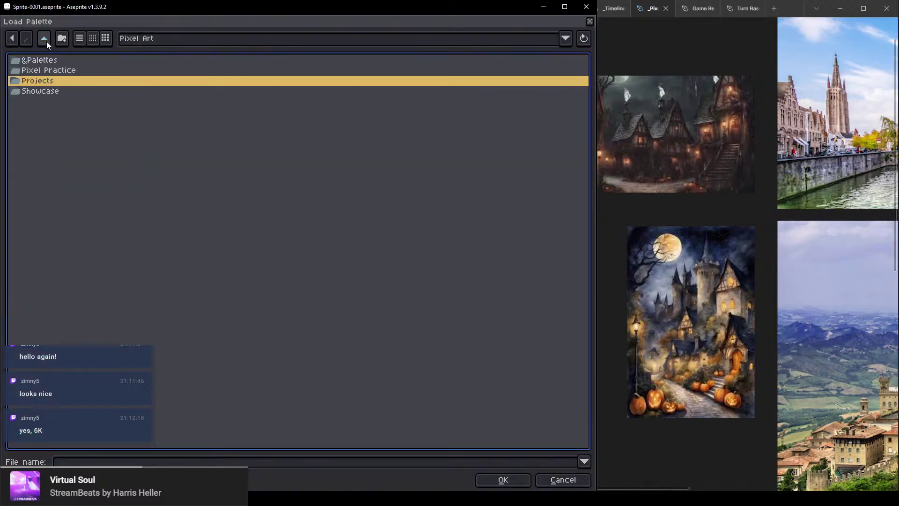
double_click(49, 61)
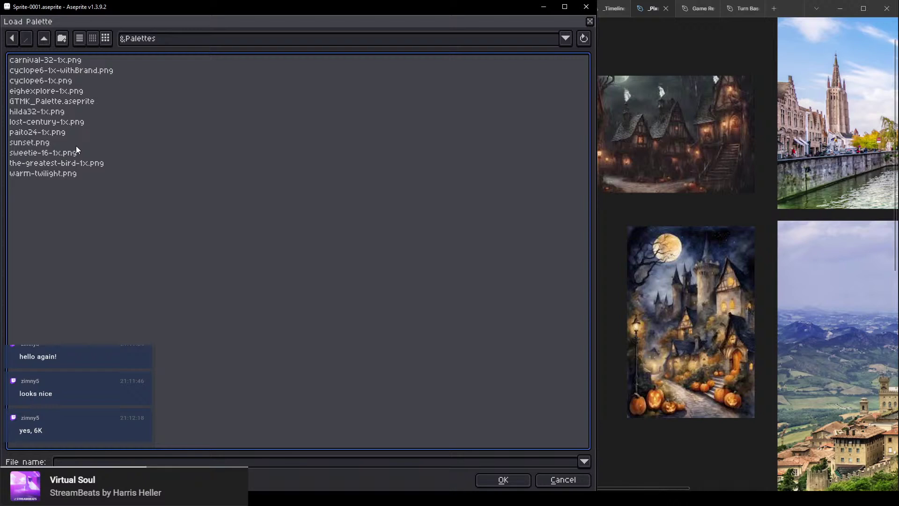
click(57, 163)
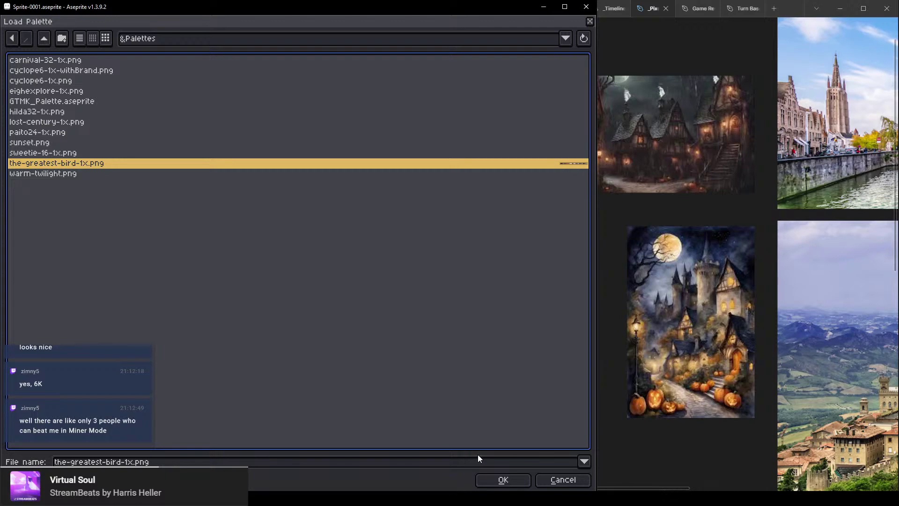
click(578, 478)
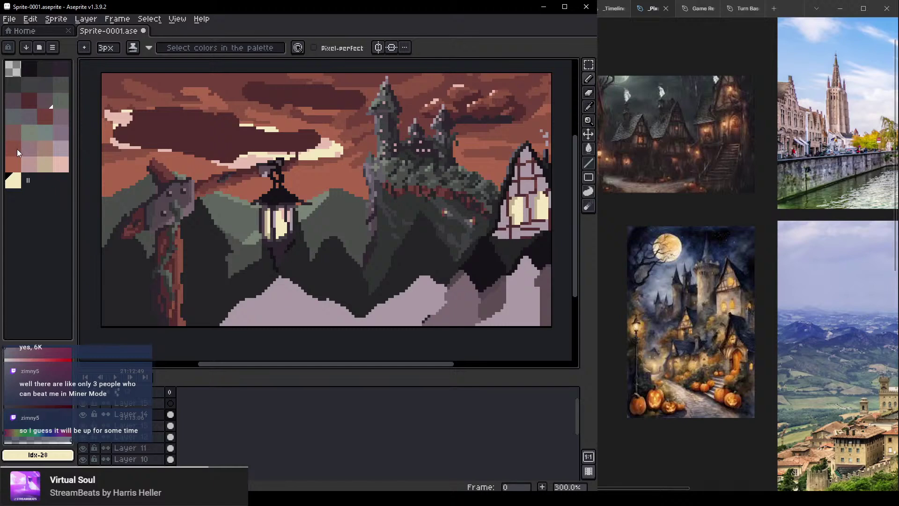
Sort the sprite's palette colours by hue and narrow the palette area
click(26, 48)
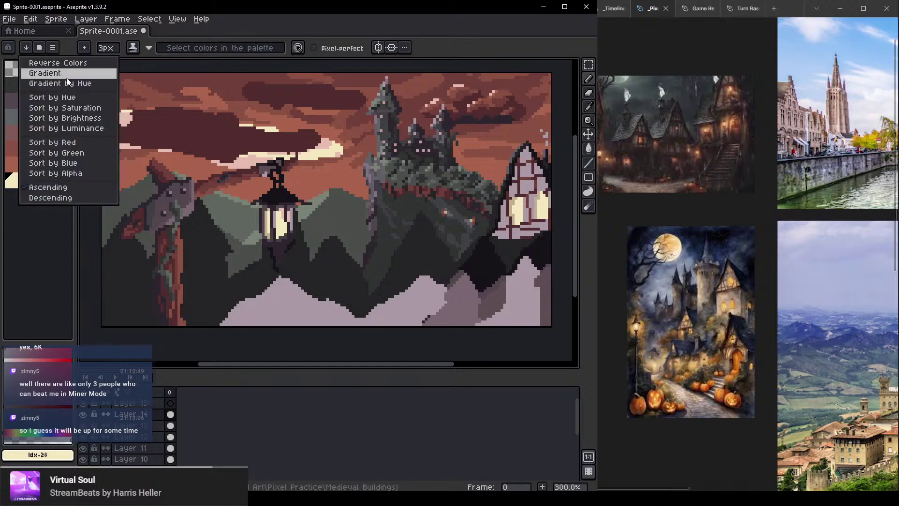
click(67, 73)
click(26, 47)
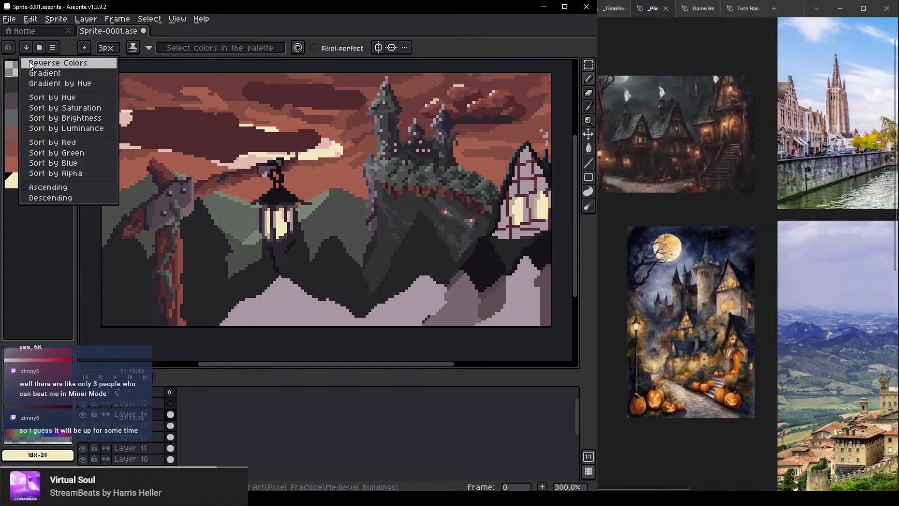
click(62, 108)
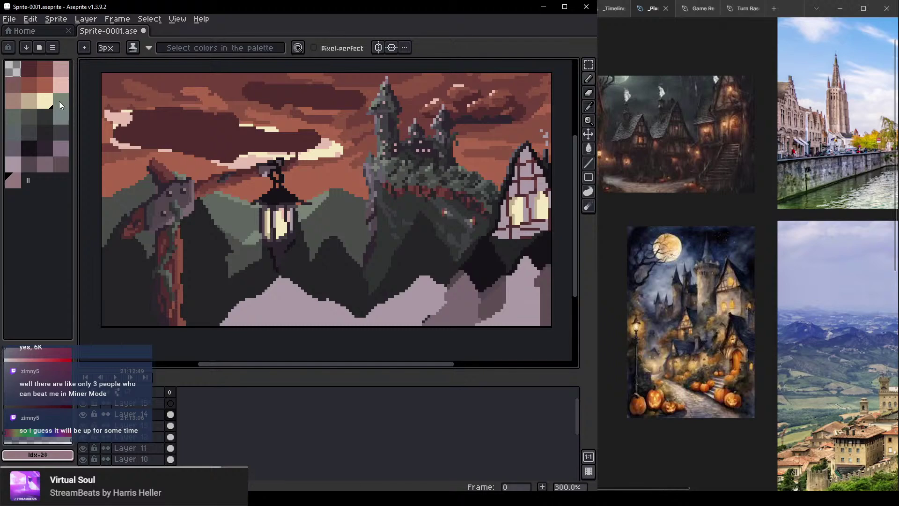
drag(76, 114, 73, 114)
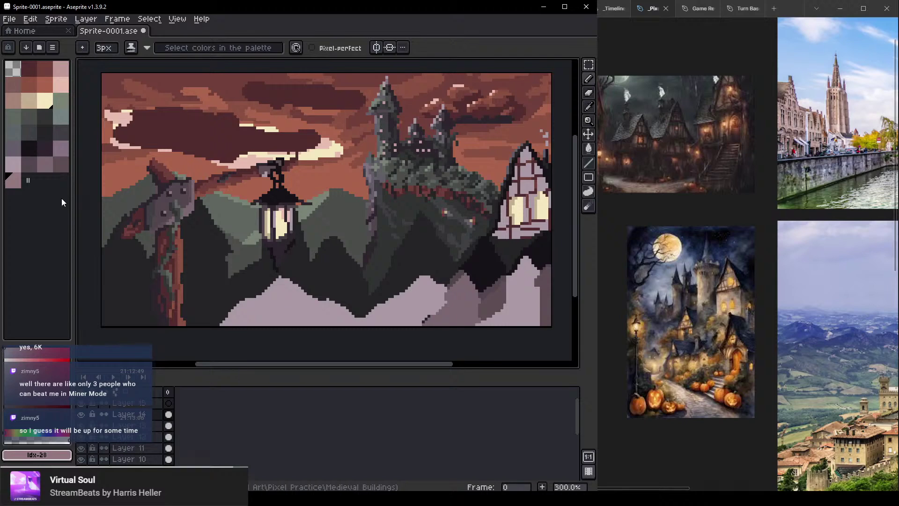
mouse_move(72, 129)
mouse_down()
mouse_move(51, 130)
mouse_move(62, 130)
mouse_up()
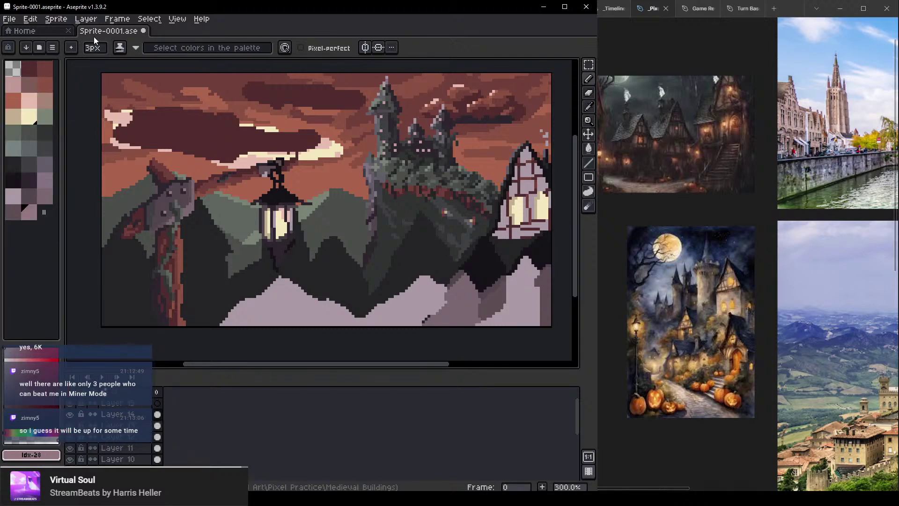
Create a blank 160 × 90 px RGBA sprite with a transparent background and widen the palette to four columns
click(182, 23)
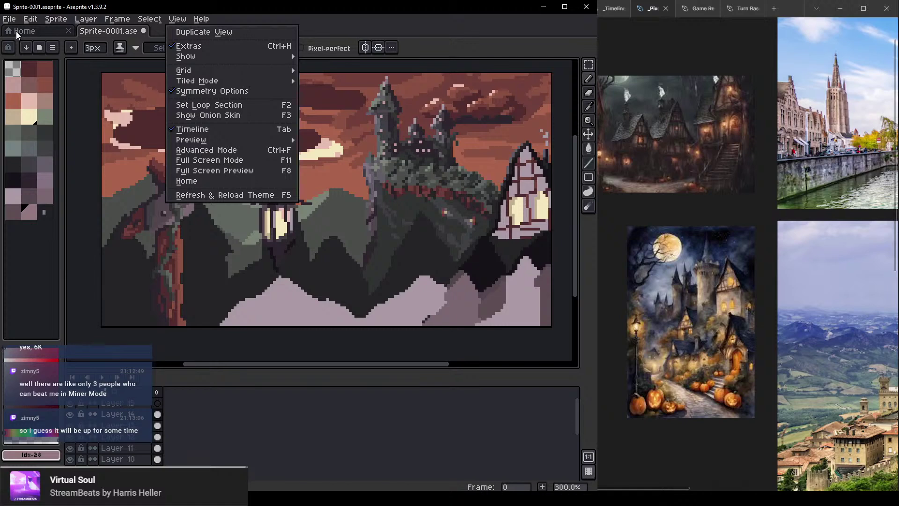
click(16, 32)
click(41, 30)
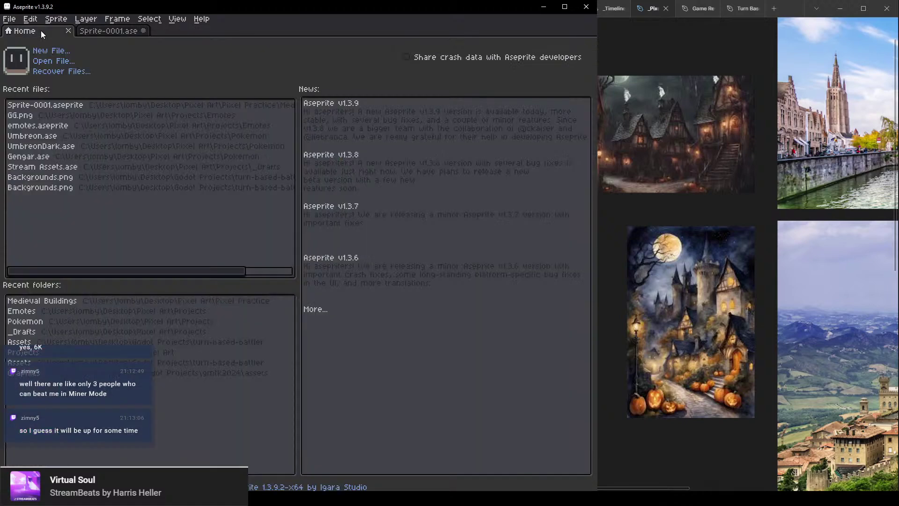
click(58, 52)
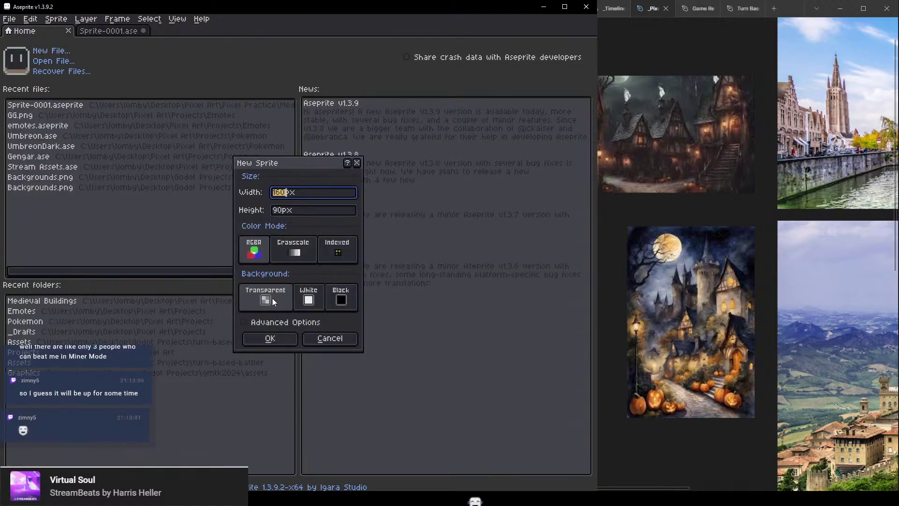
click(281, 335)
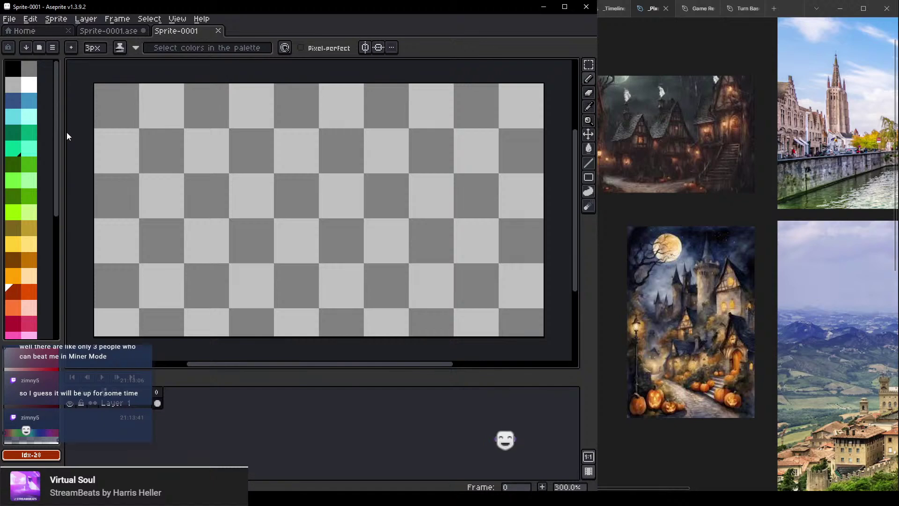
drag(66, 132, 86, 132)
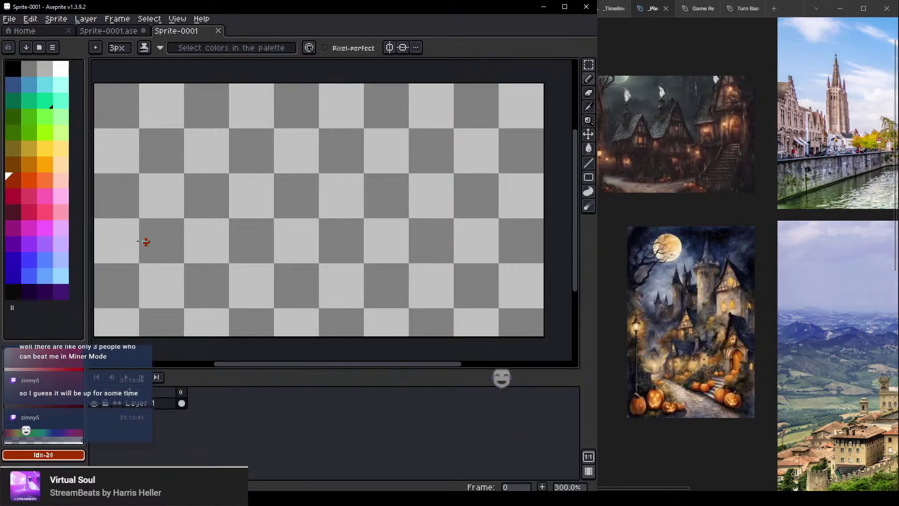
Return to the landscape artwork Sprite-0001.ase and close the blank sprite
click(85, 19)
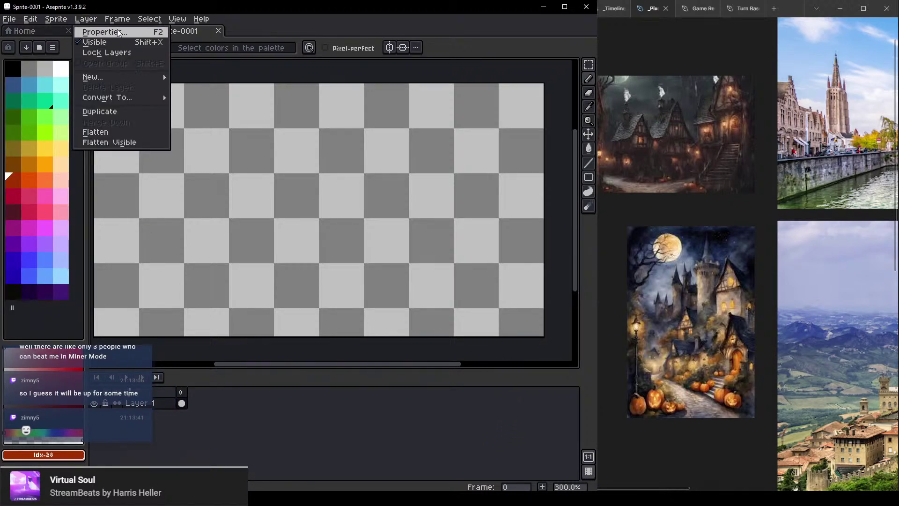
click(167, 28)
click(119, 28)
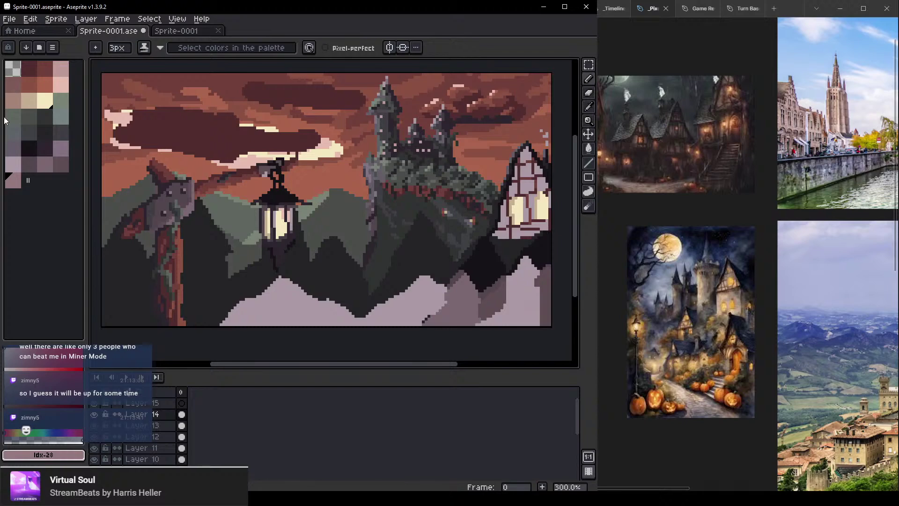
click(218, 31)
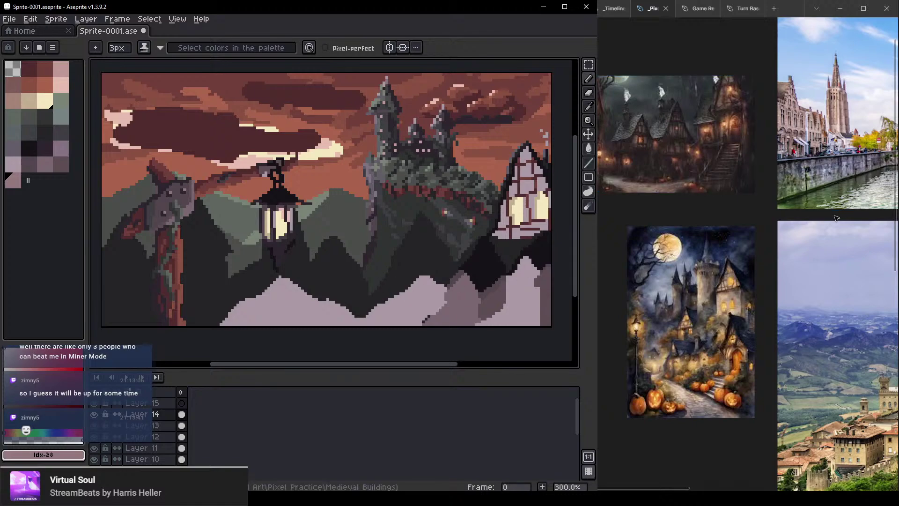
Examine the canal town, hilltop castle and bridge tower reference photos alongside the castle and lantern artwork
click(807, 265)
scroll(796, 221, down, 5)
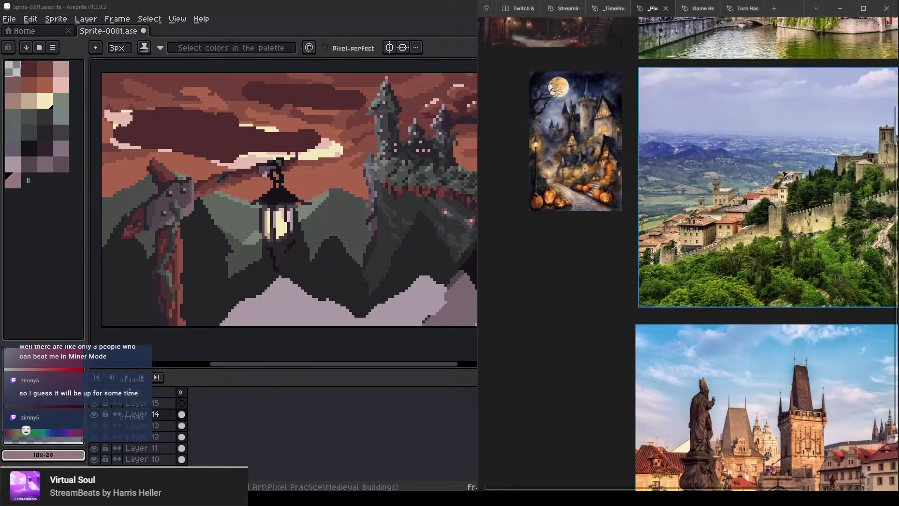
scroll(785, 174, down, 3)
drag(774, 201, 685, 225)
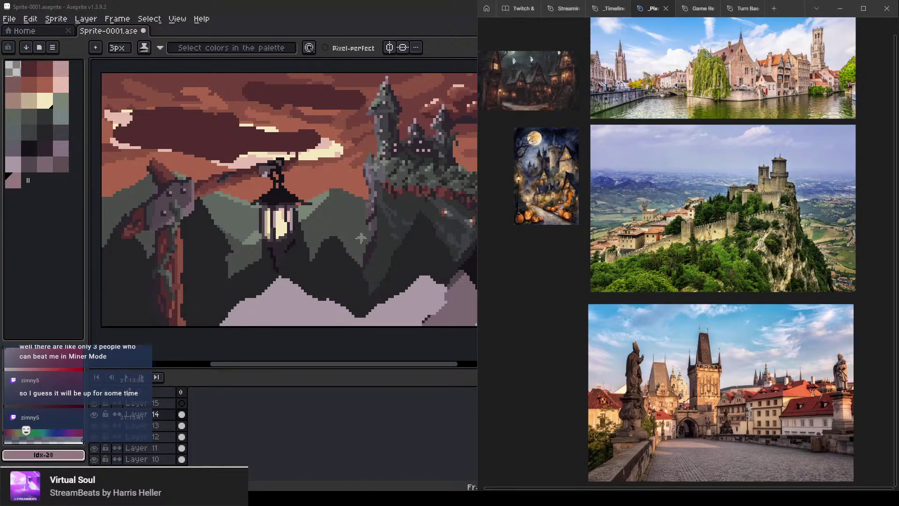
drag(382, 262, 351, 230)
drag(398, 184, 421, 201)
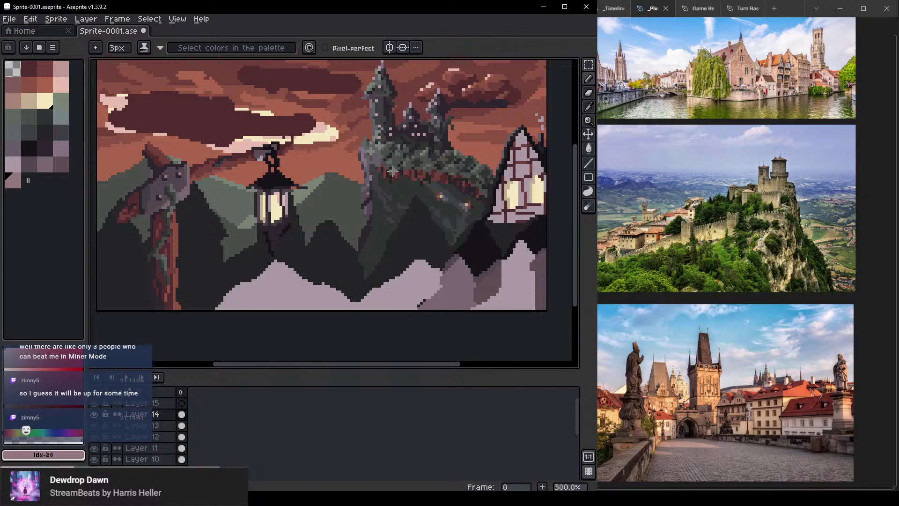
Raise the lantern post so the lantern hangs in the sky, clear of the dark mountains
drag(340, 194, 337, 217)
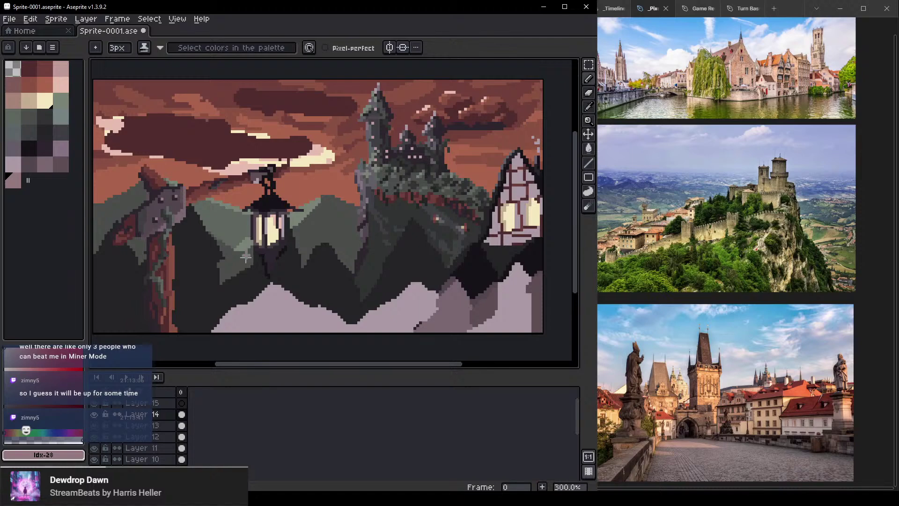
key(v)
drag(177, 217, 180, 145)
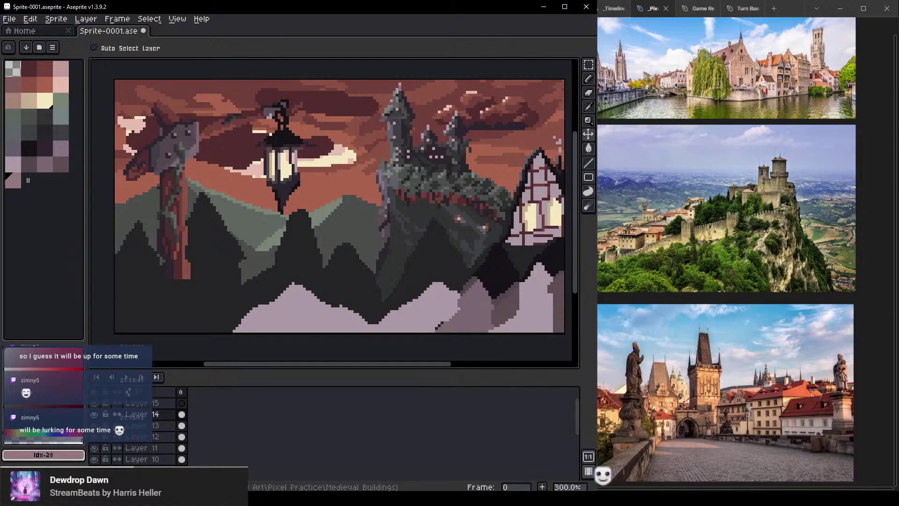
click(810, 473)
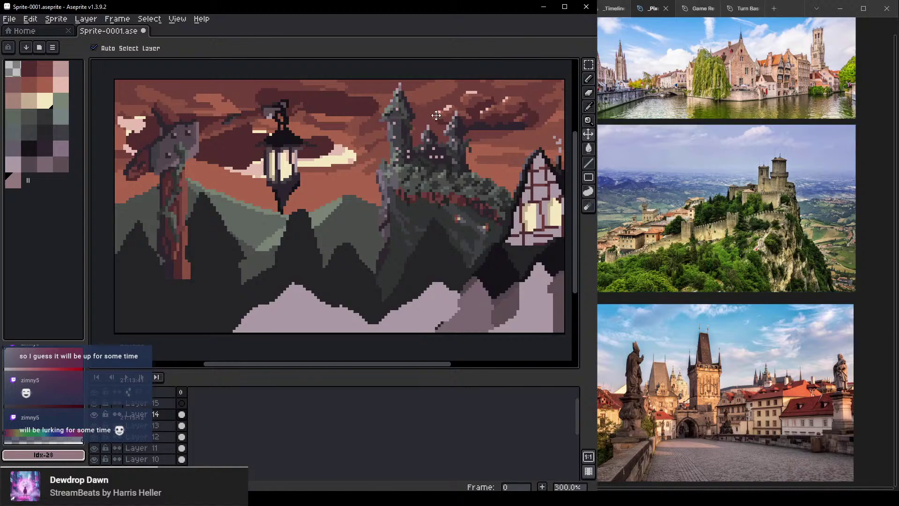
mouse_move(163, 165)
mouse_down()
mouse_move(157, 146)
mouse_move(145, 165)
mouse_move(169, 173)
mouse_up()
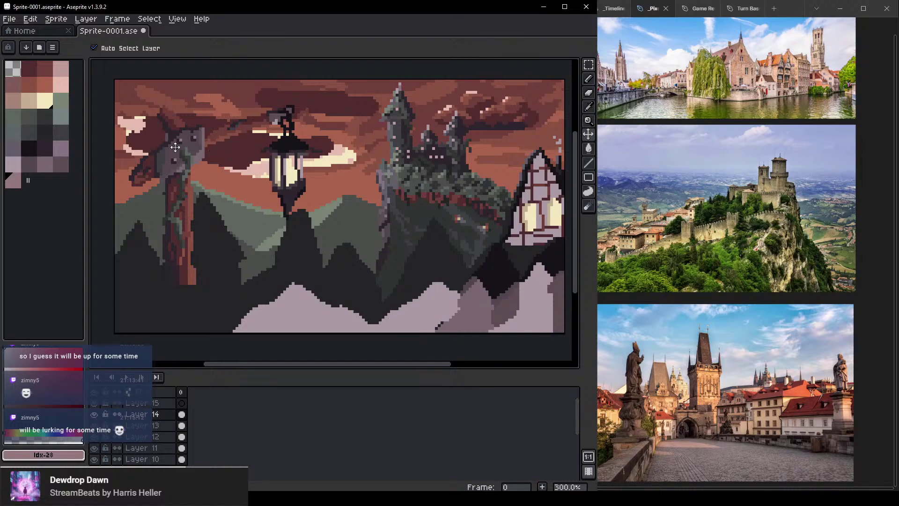
Try the green hills and the sunset sky at different heights behind the lantern post
drag(244, 231, 248, 218)
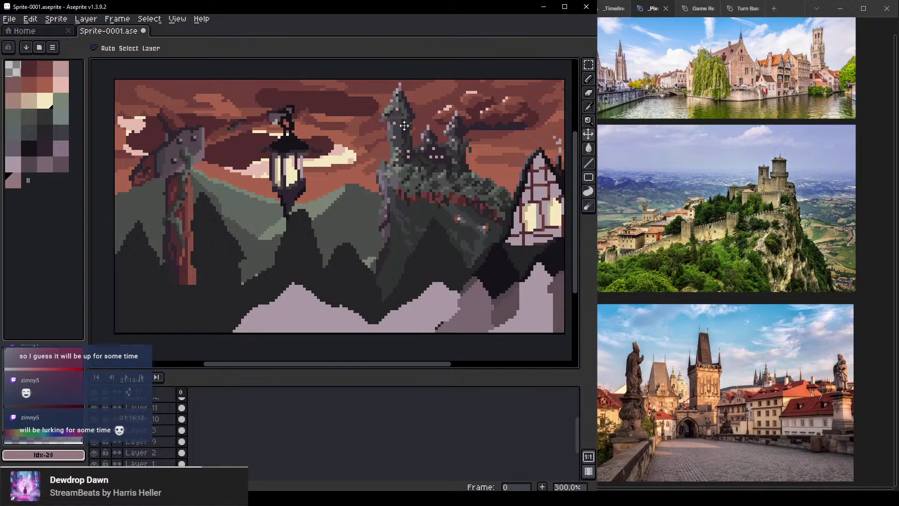
scroll(402, 136, up, 1)
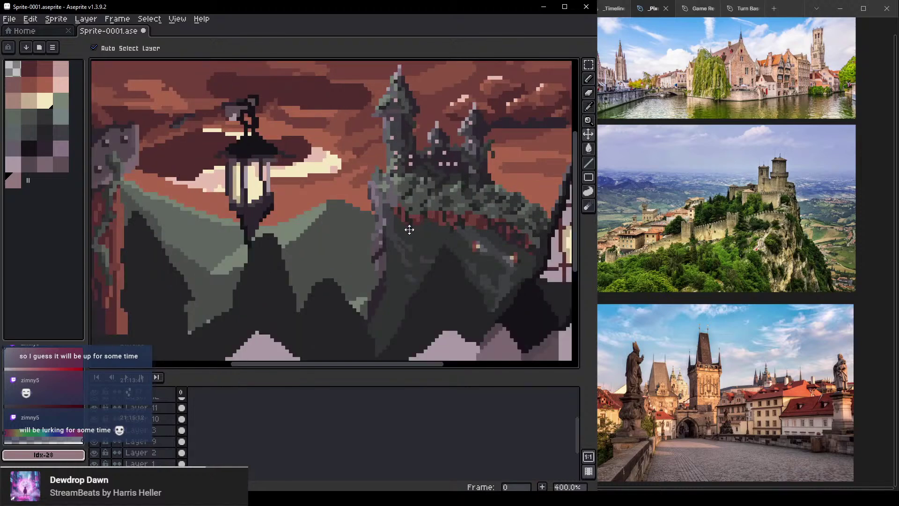
scroll(344, 256, down, 3)
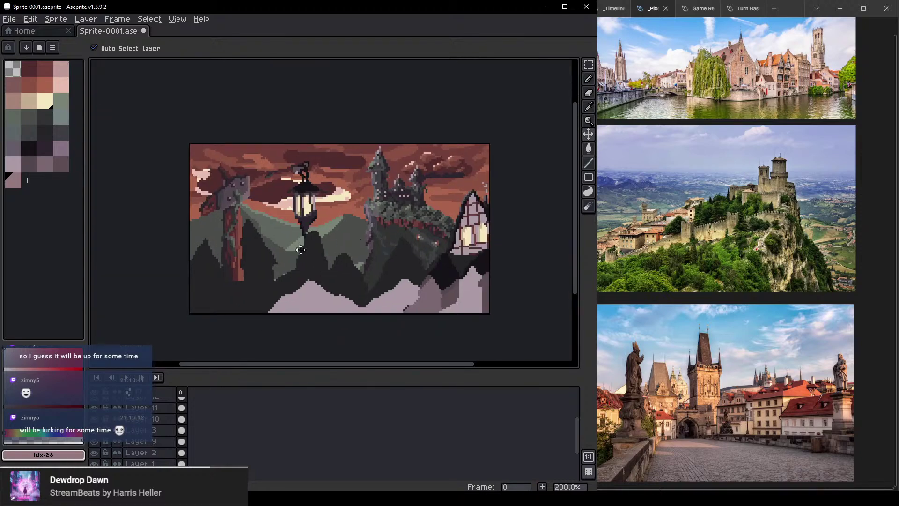
scroll(383, 226, up, 3)
drag(383, 226, 365, 261)
drag(371, 188, 370, 211)
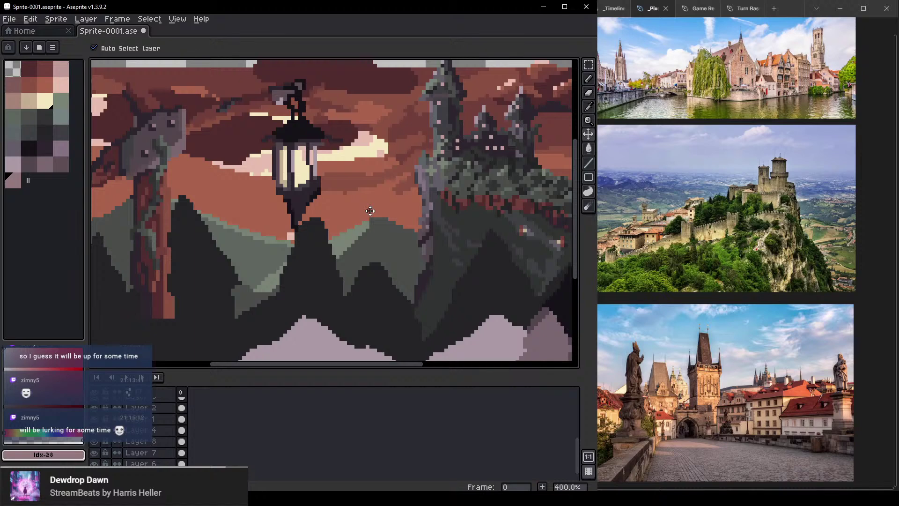
scroll(370, 211, down, 2)
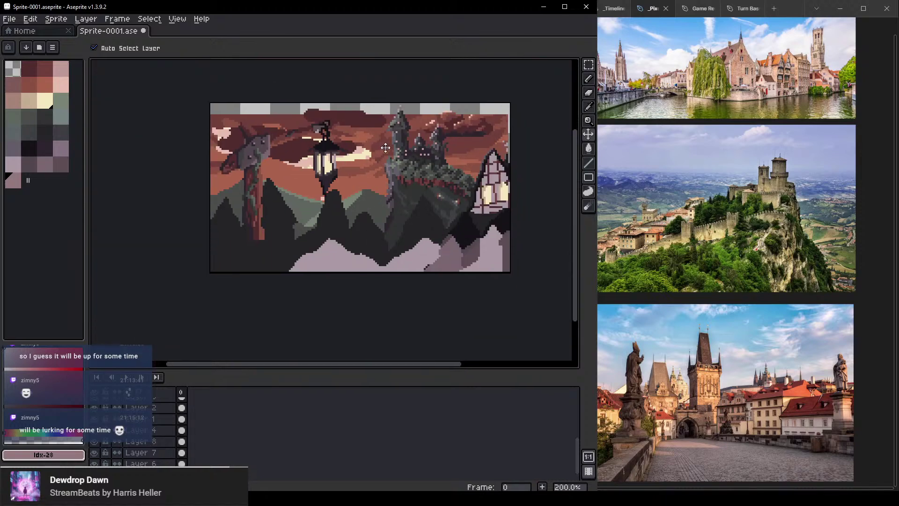
scroll(374, 218, up, 1)
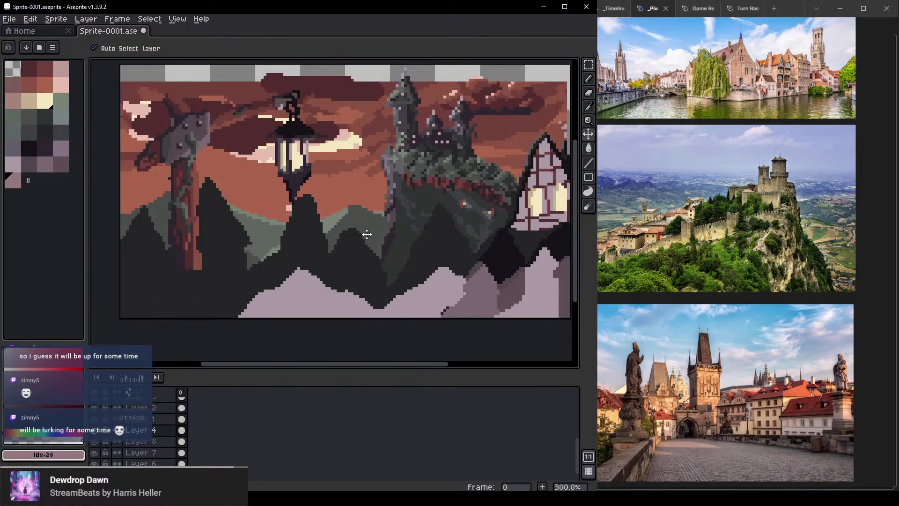
drag(365, 234, 365, 228)
drag(376, 193, 373, 157)
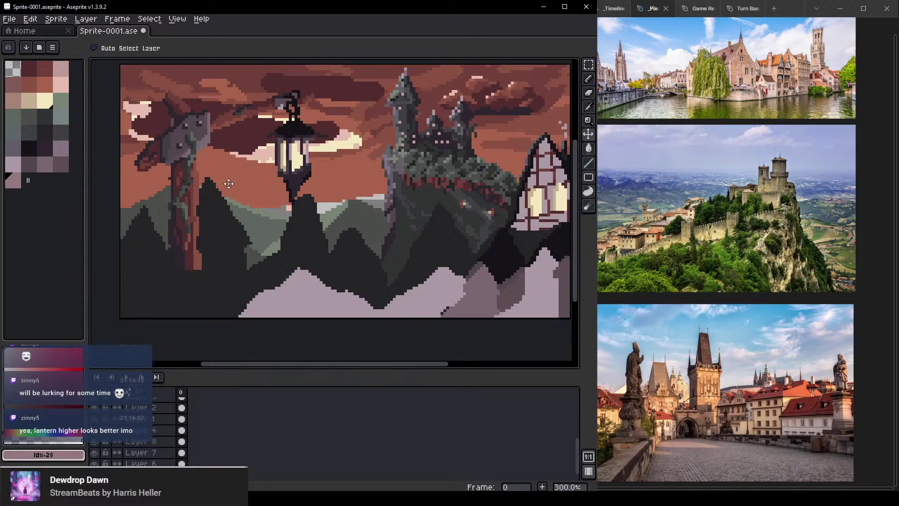
Raise the lantern post a few more pixels and adjust its horizontal position slightly
drag(192, 166, 191, 150)
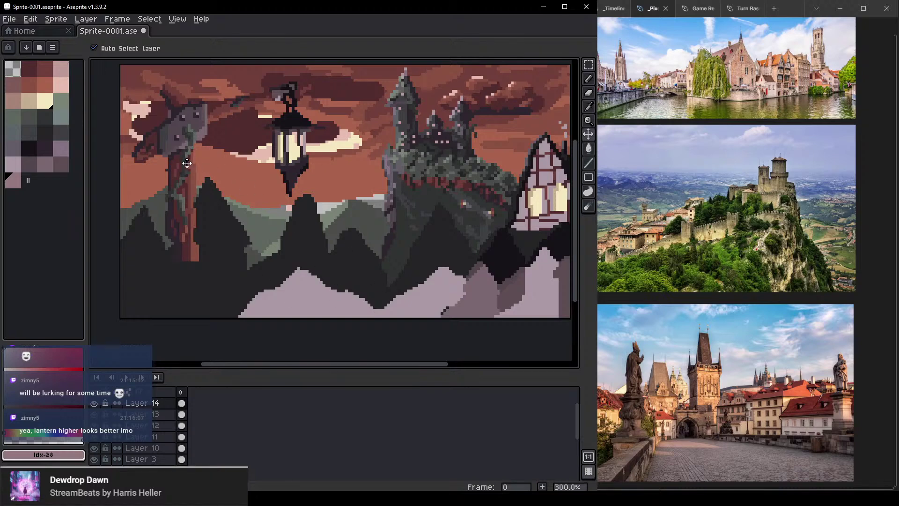
mouse_move(187, 162)
mouse_down()
mouse_move(187, 176)
mouse_move(190, 163)
mouse_up()
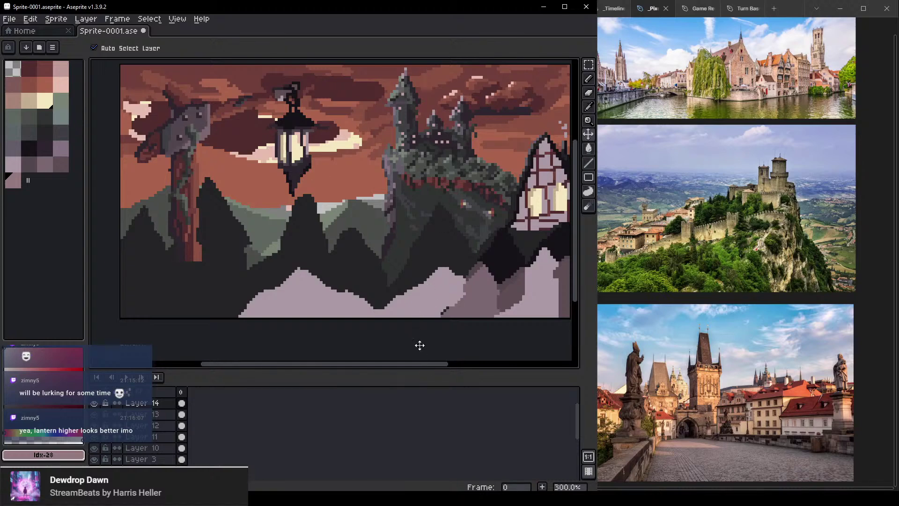
drag(409, 339, 400, 339)
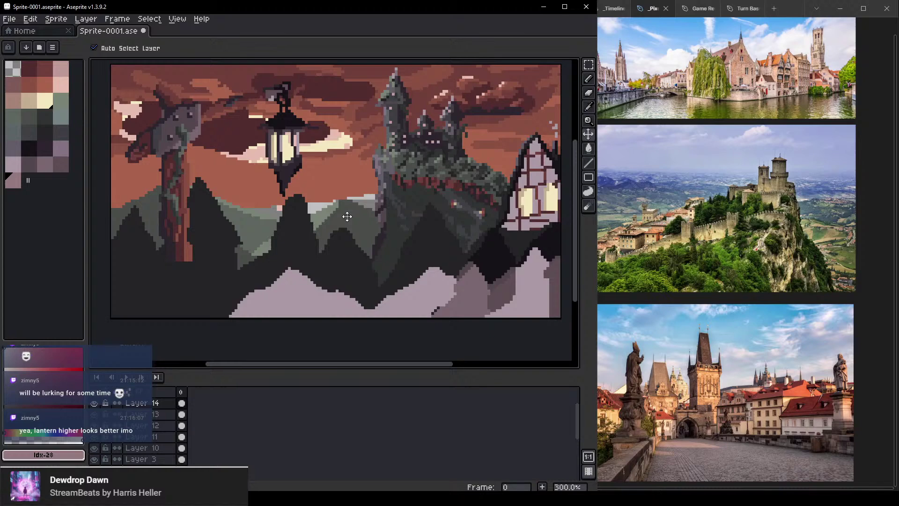
Raise the green hills to cover the gap beneath the sky, undoing a trial shift of the castle's cliff
drag(343, 213, 344, 209)
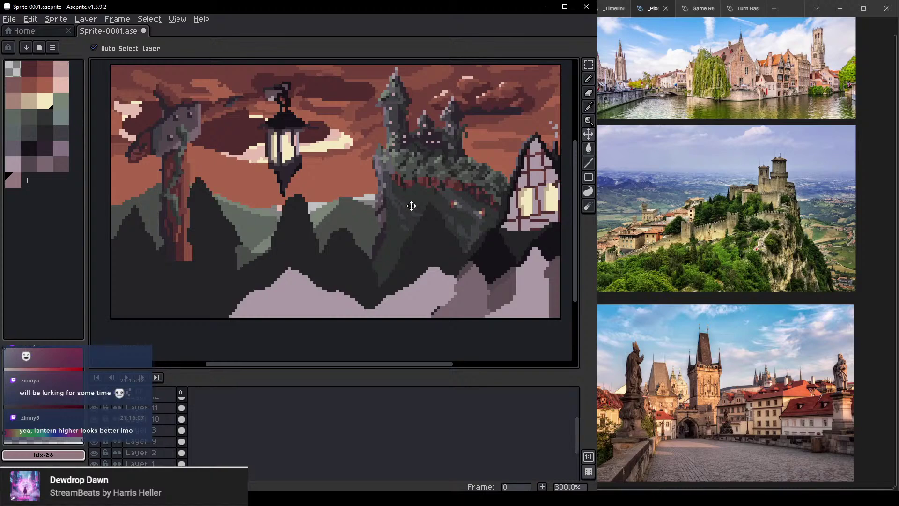
drag(410, 213, 412, 222)
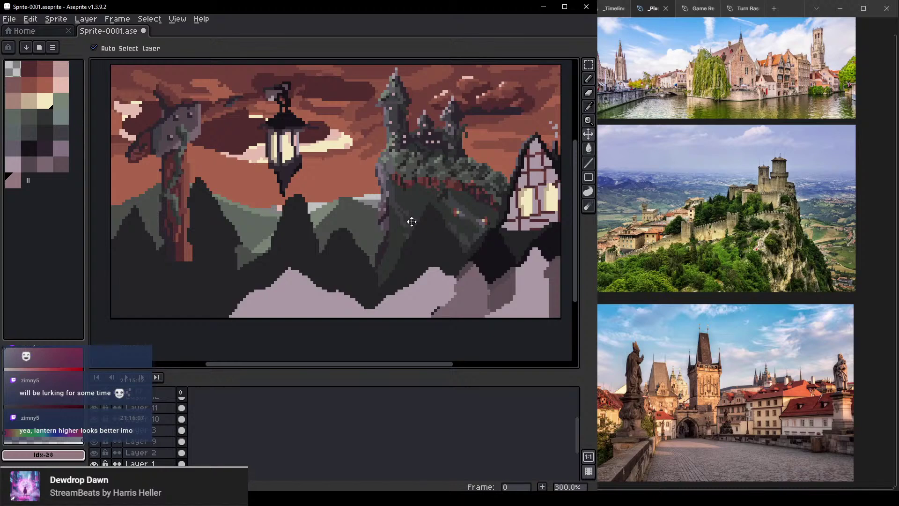
key(ctrl+z)
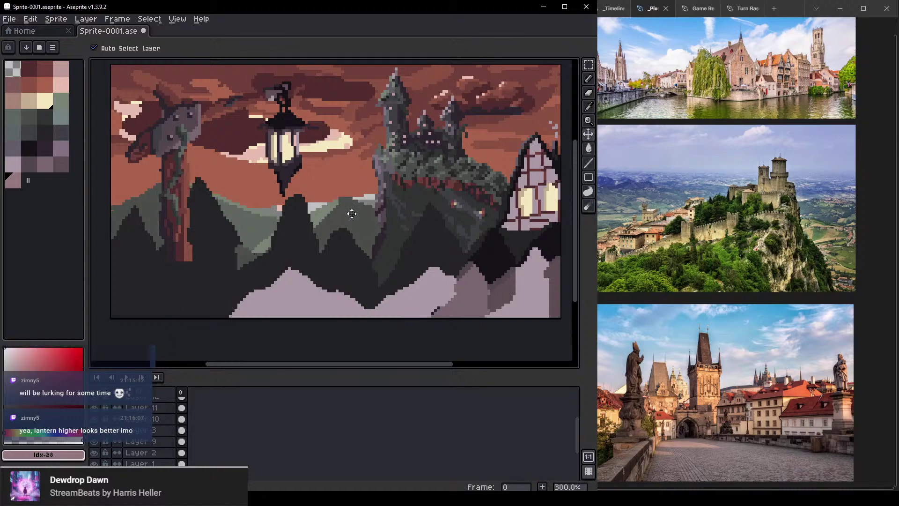
drag(347, 206, 346, 197)
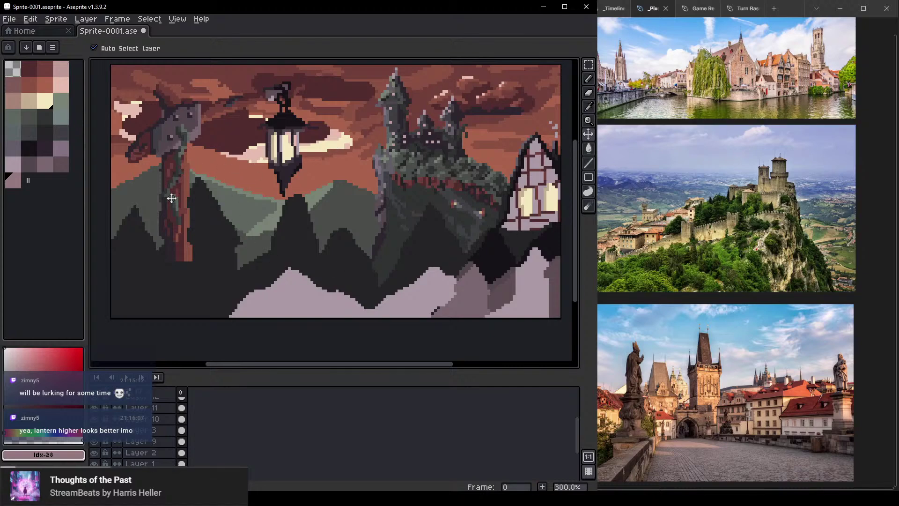
Extend the lantern post's trunk down to the canvas's lower edge with a 3 px pencil in dark red #522d2d
click(177, 175)
scroll(139, 252, up, 1)
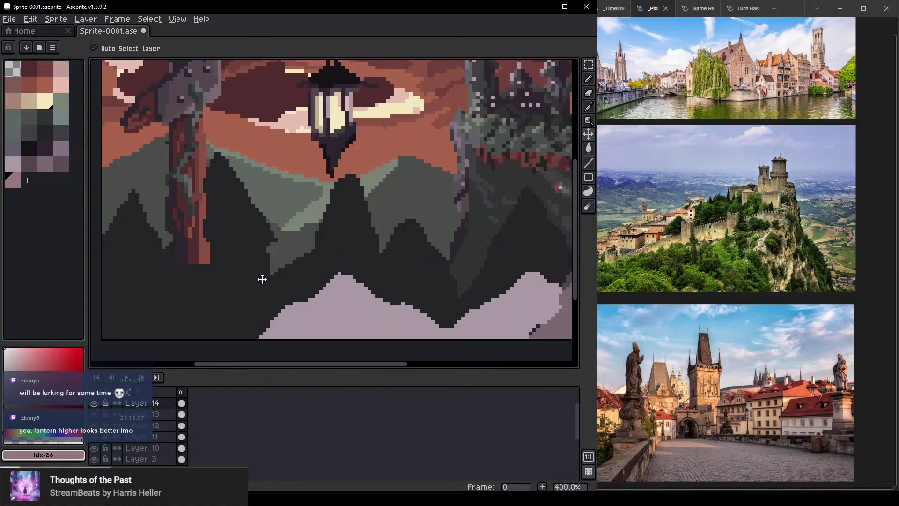
drag(263, 280, 283, 281)
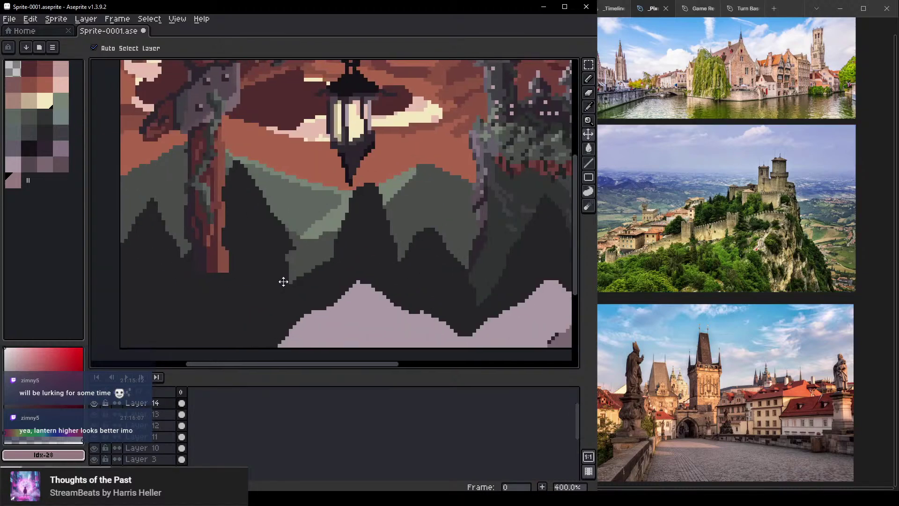
key(b)
alt+click(206, 253)
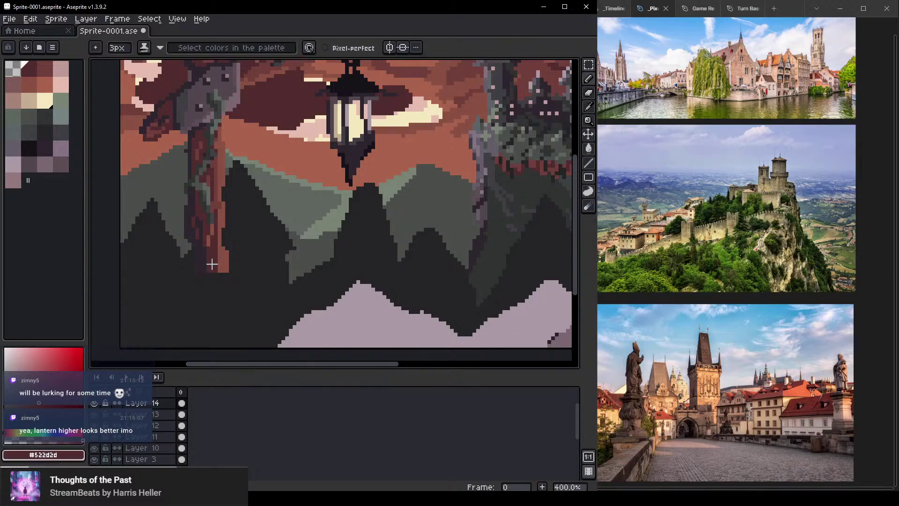
mouse_move(212, 265)
mouse_down()
mouse_move(213, 289)
mouse_move(220, 284)
mouse_move(203, 357)
mouse_up()
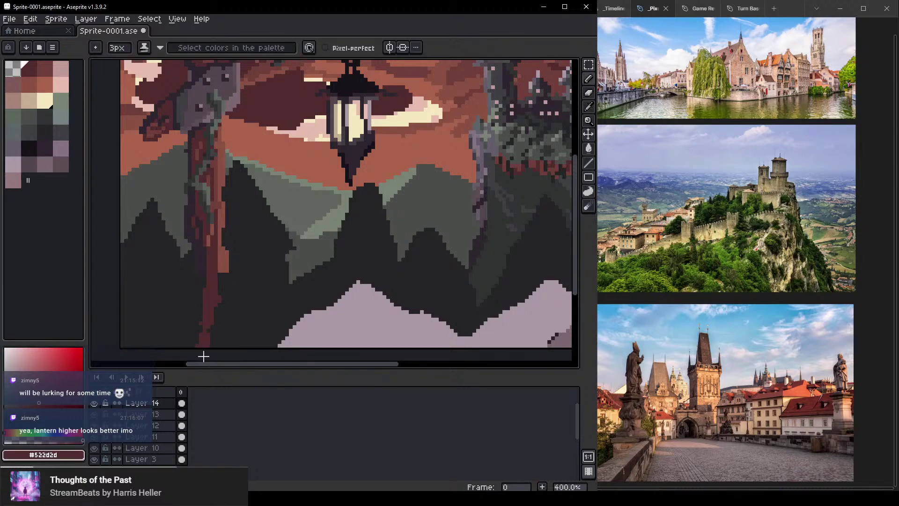
Paint a lighter #895142 strip along the right side of the extended trunk
alt+click(227, 273)
drag(227, 273, 212, 323)
drag(211, 292, 212, 338)
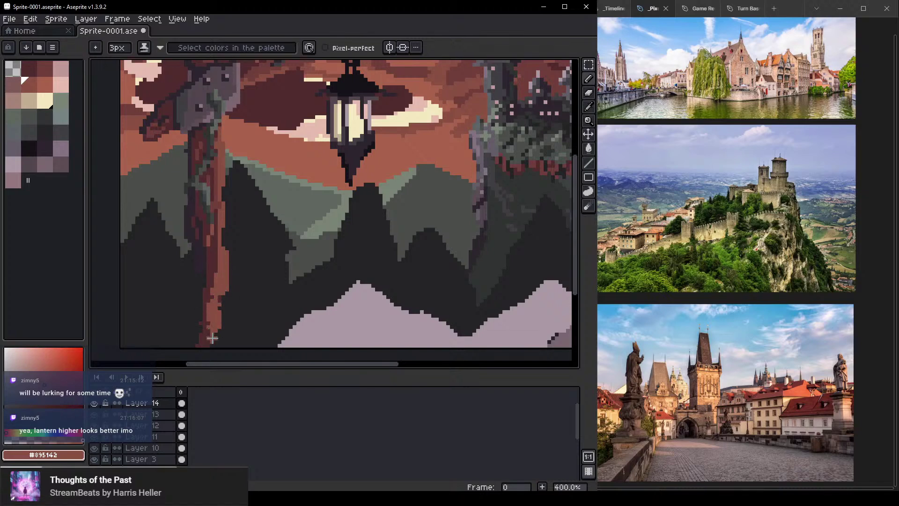
Widen the extended trunk to the right in dark red #522d2d, painting over the lighter strip
alt+click(210, 254)
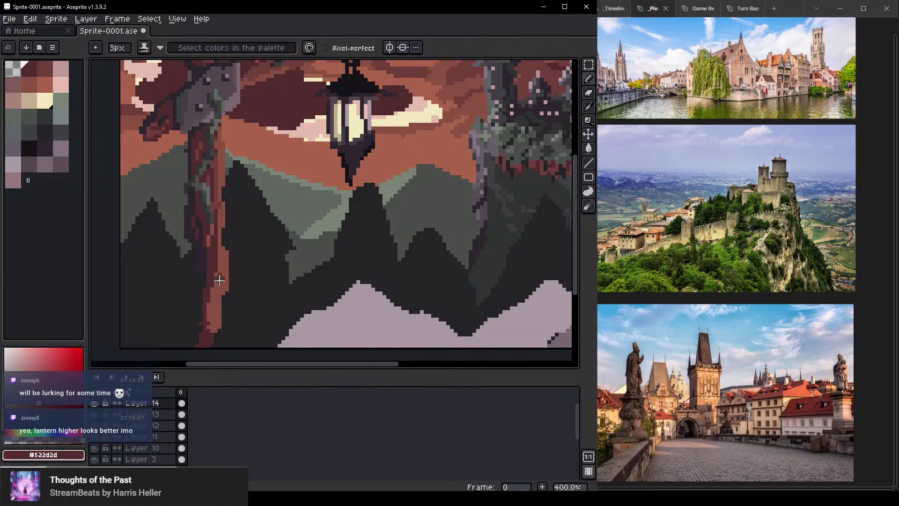
drag(227, 269, 225, 331)
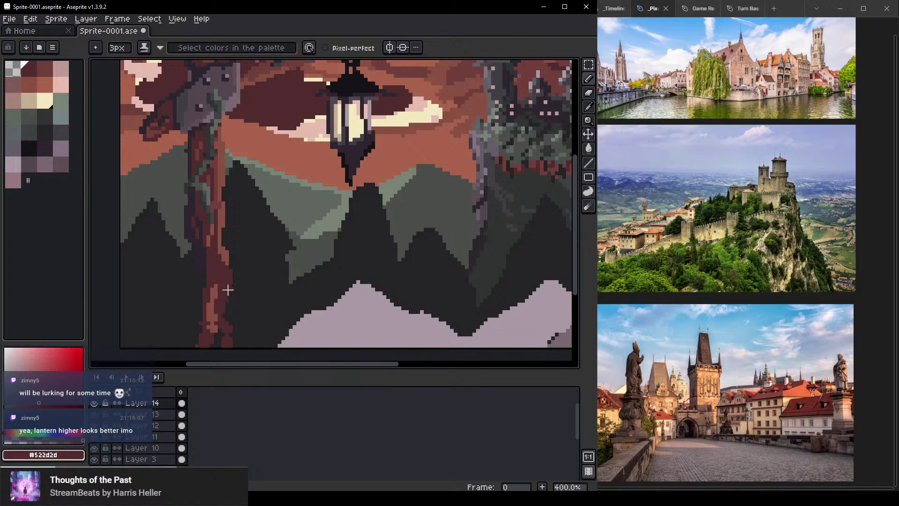
drag(217, 281, 212, 345)
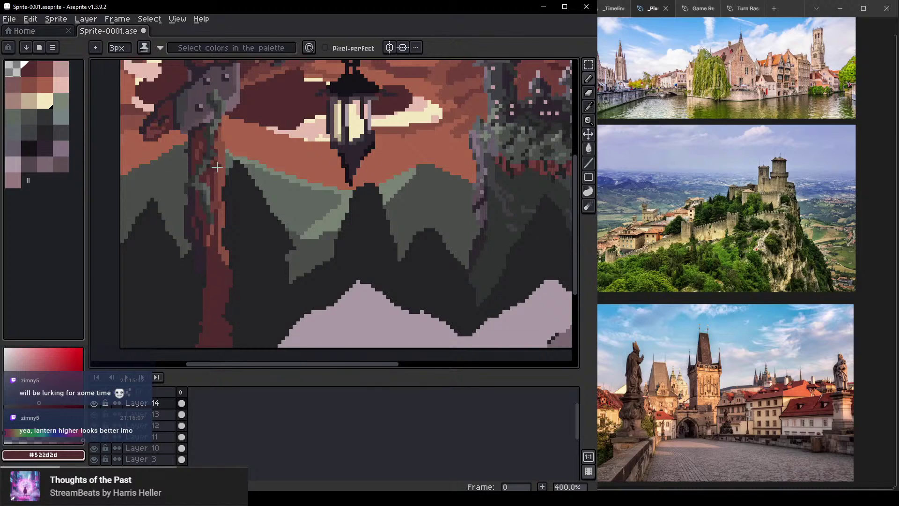
Trim the right edge of the lower trunk with the 3 px eraser down to its base
scroll(246, 261, up, 2)
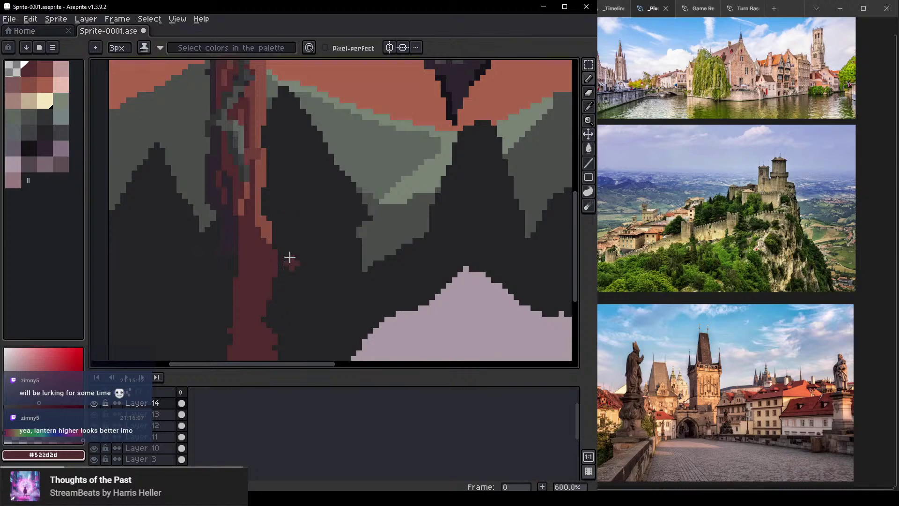
scroll(281, 273, up, 1)
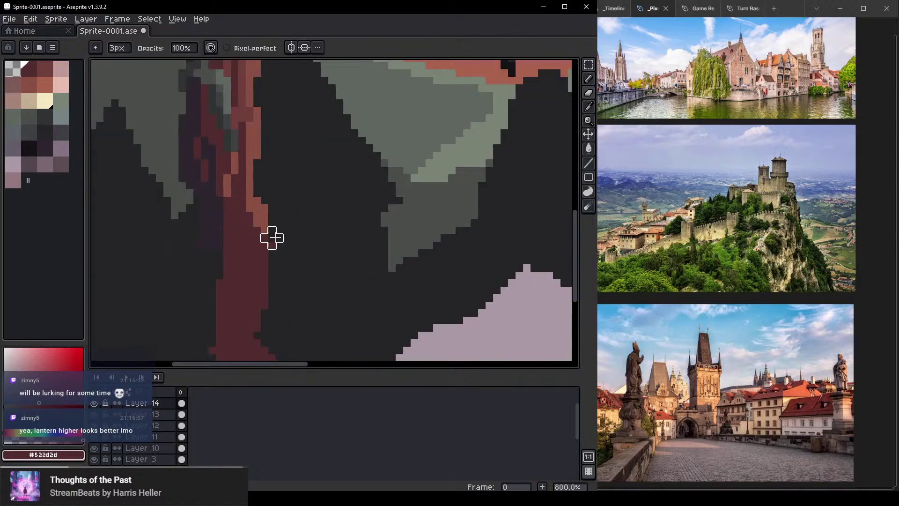
drag(272, 238, 269, 377)
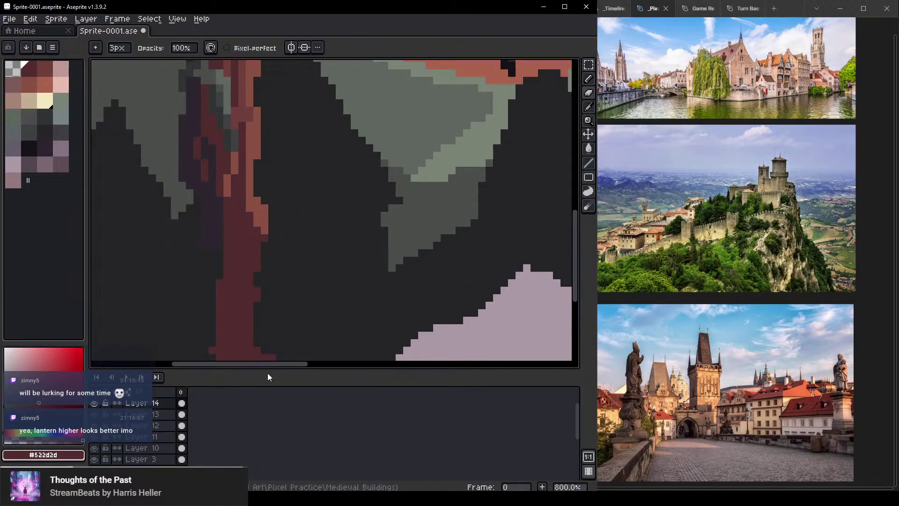
scroll(314, 304, down, 3)
scroll(274, 285, up, 1)
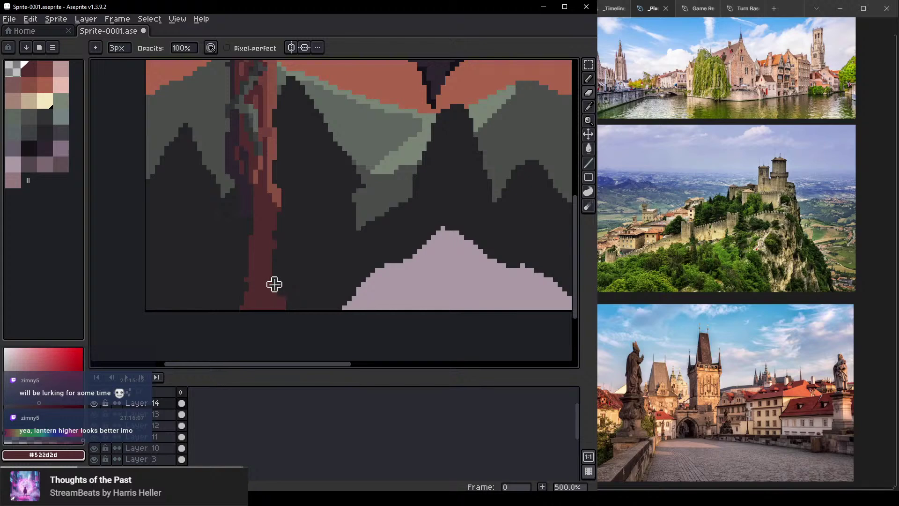
drag(284, 297, 282, 325)
Shade the left side of the lower trunk down to its base in dark purple #2c262d
scroll(322, 265, down, 1)
drag(330, 226, 342, 283)
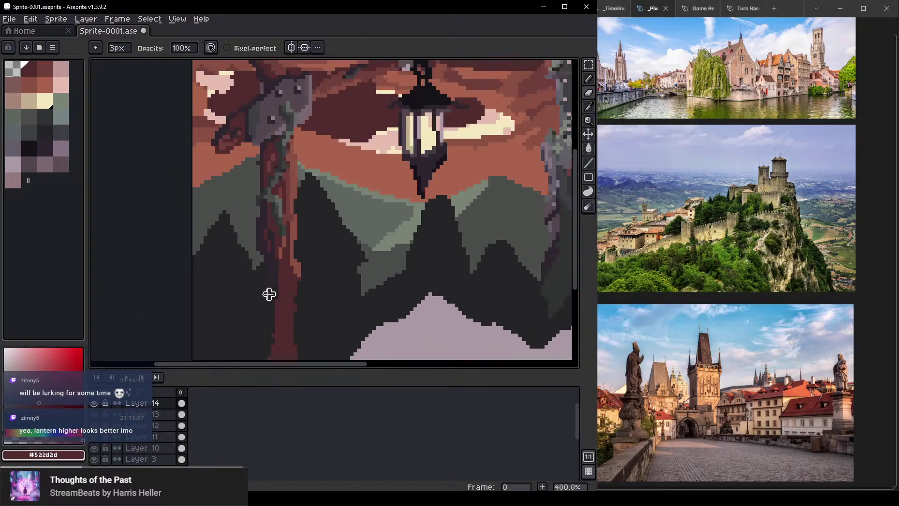
key(b)
alt+click(273, 272)
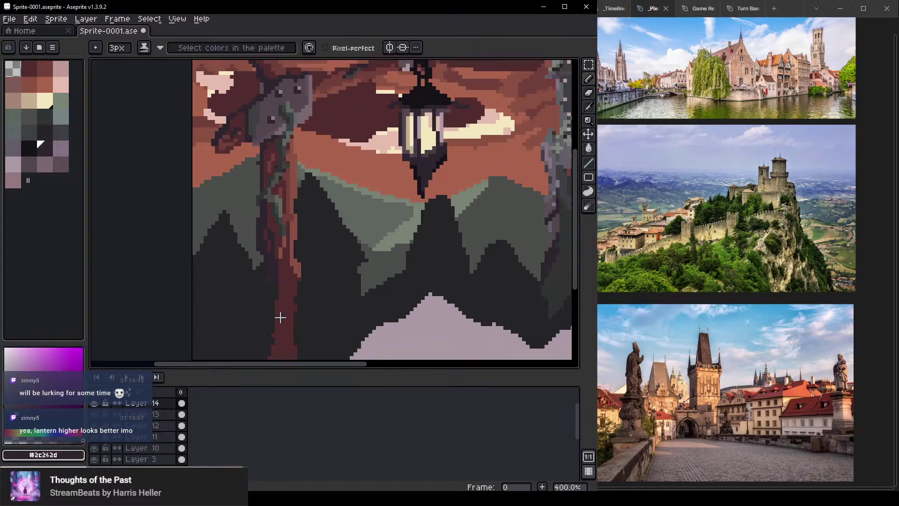
scroll(280, 318, up, 2)
mouse_move(277, 264)
mouse_down()
mouse_move(284, 348)
mouse_move(275, 334)
mouse_move(275, 355)
mouse_up()
drag(330, 337, 331, 303)
drag(430, 114, 372, 182)
scroll(453, 123, down, 2)
scroll(350, 210, down, 1)
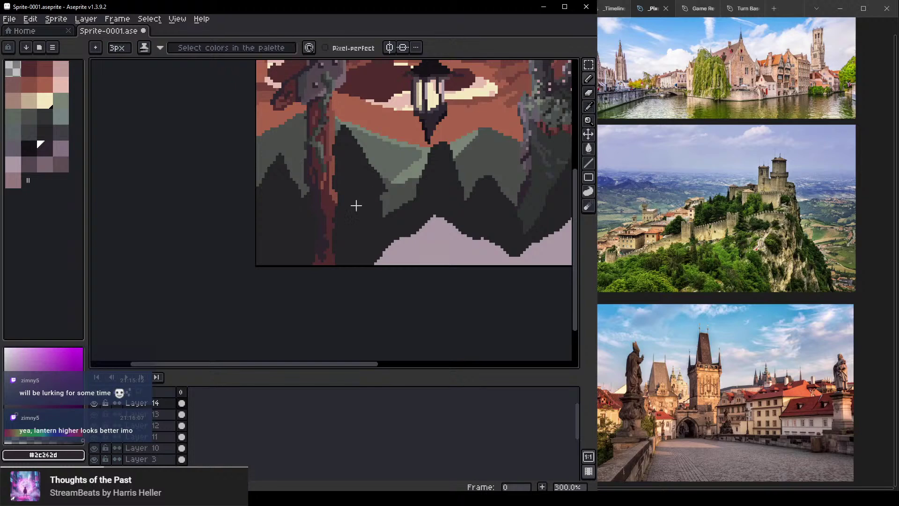
Paint over most of the lighter pixels on the right bulge of the trunk in dark red #522d2d with the 1 px pencil
scroll(351, 202, up, 3)
alt+click(297, 200)
scroll(320, 192, up, 3)
key(minus)
key(minus)
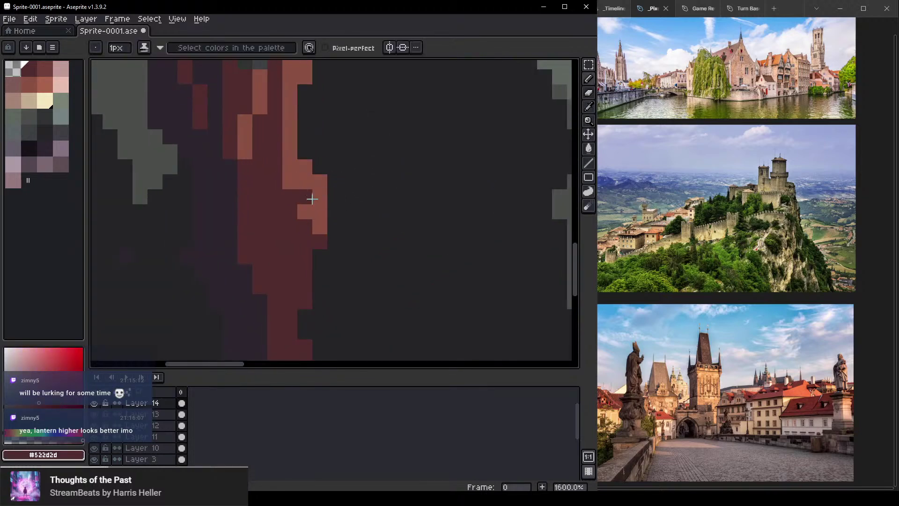
mouse_move(310, 177)
mouse_down()
mouse_move(308, 224)
mouse_move(316, 224)
mouse_up()
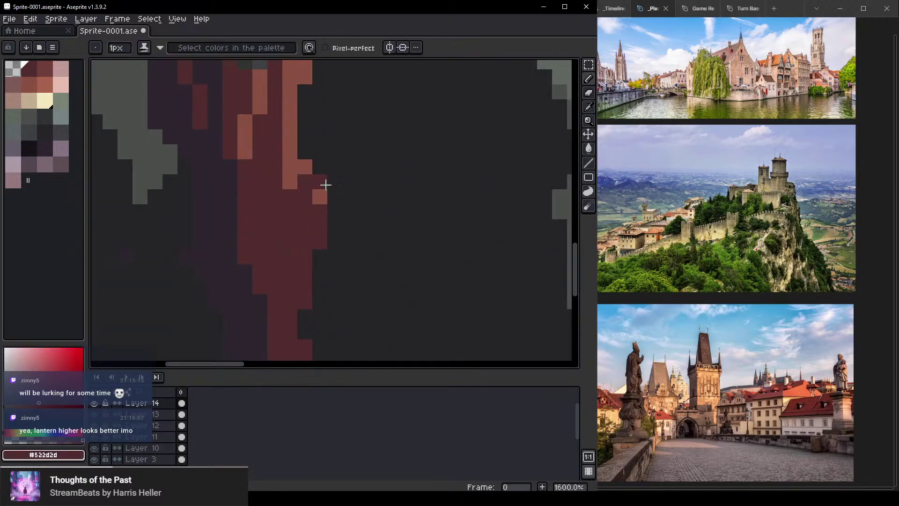
click(321, 196)
click(284, 141)
drag(285, 149, 289, 167)
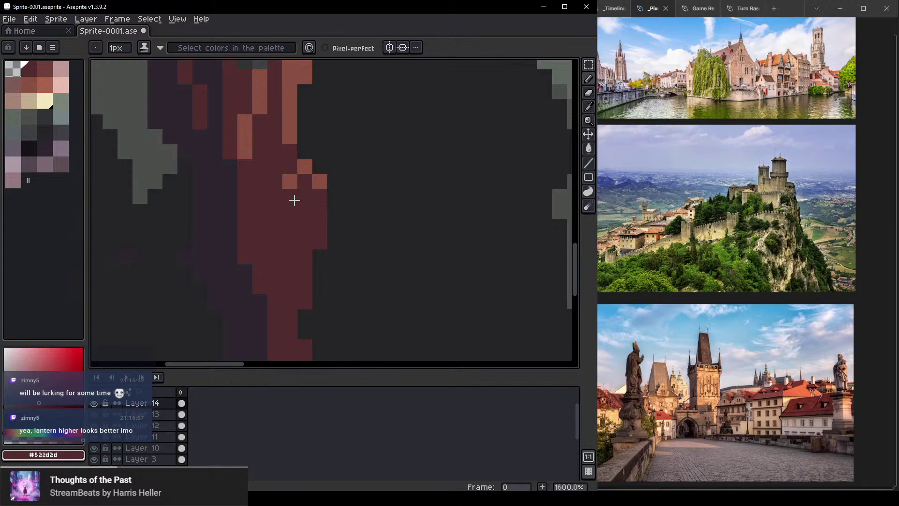
drag(313, 121, 301, 200)
scroll(302, 195, down, 5)
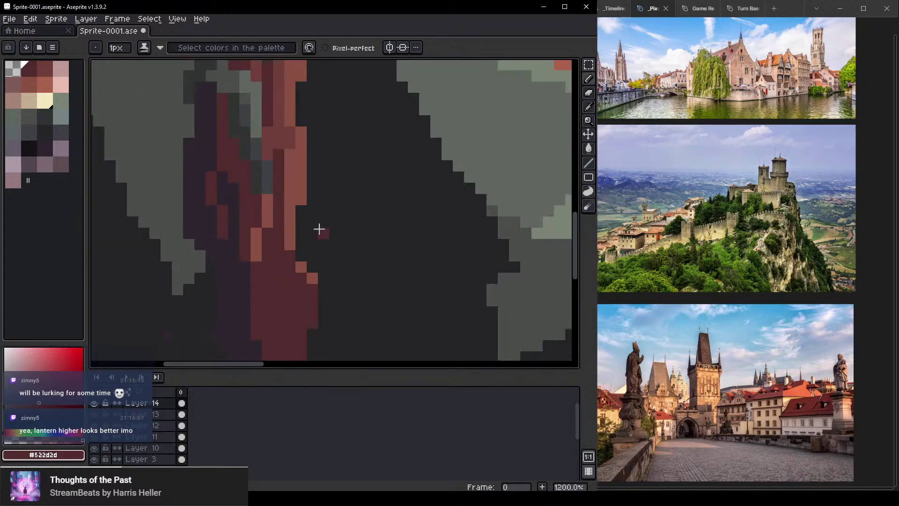
scroll(335, 265, up, 5)
Add a small #895142 highlight along the upper right edge of the trunk's bulge
alt+click(277, 289)
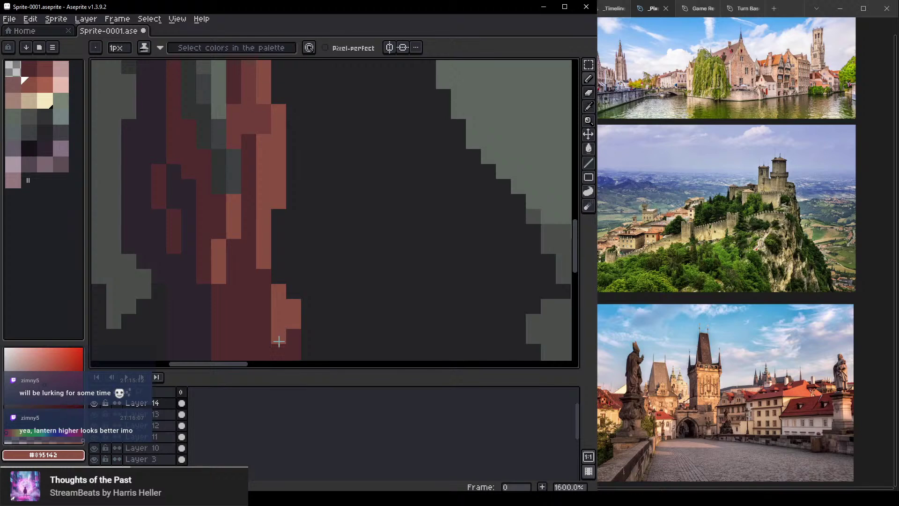
scroll(276, 337, down, 5)
scroll(338, 186, up, 3)
scroll(337, 187, down, 2)
scroll(330, 243, up, 4)
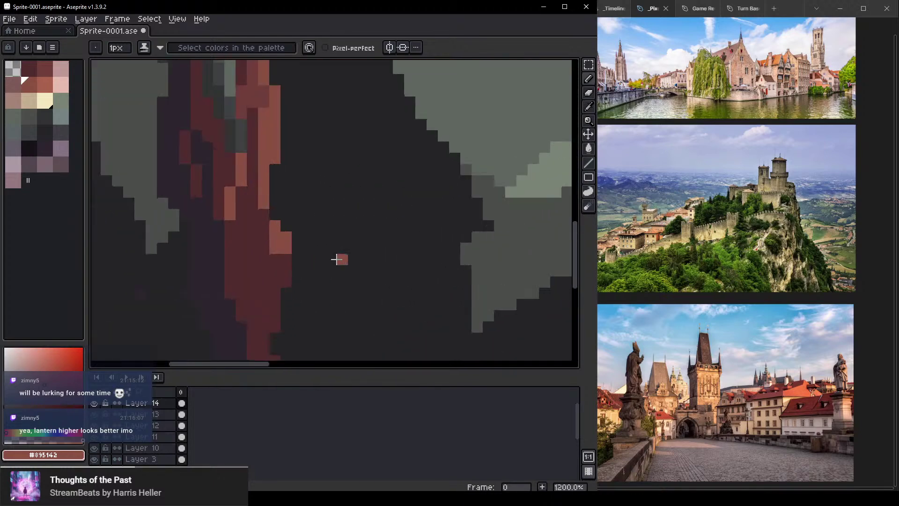
click(284, 258)
scroll(342, 176, down, 1)
Paint mid-tone #72403b streaks from the upper trunk's highlights down beside the bulge, undoing the stray pixel outside the trunk
drag(326, 243, 368, 160)
scroll(358, 257, down, 1)
drag(348, 253, 370, 273)
scroll(325, 181, up, 1)
drag(325, 179, 321, 204)
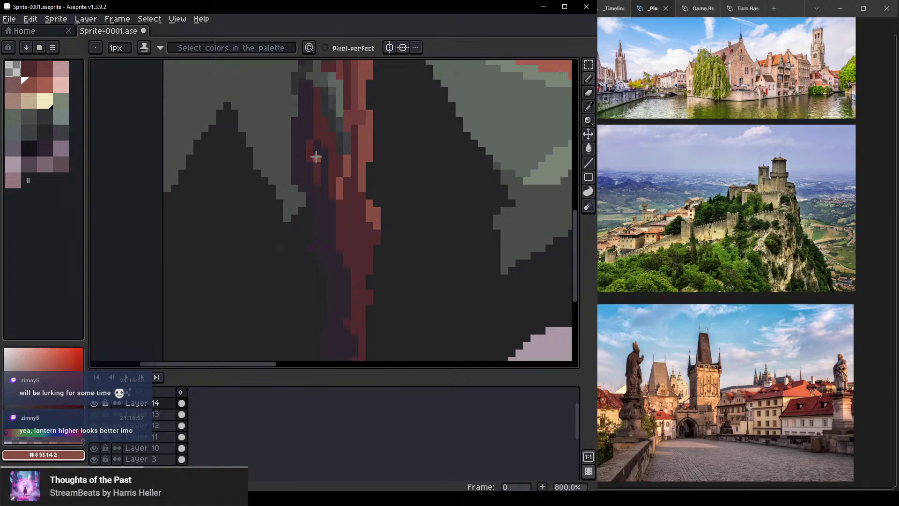
drag(354, 232, 333, 354)
drag(307, 128, 297, 160)
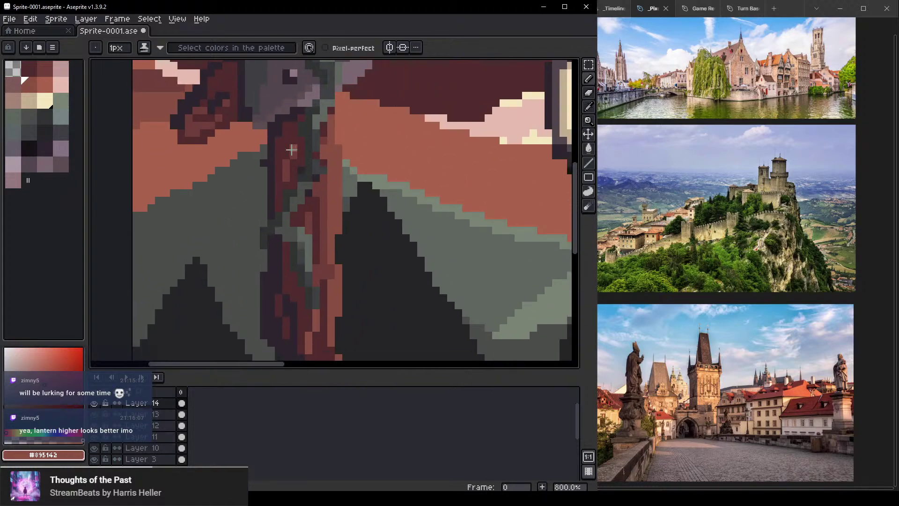
alt+click(291, 149)
scroll(337, 288, down, 3)
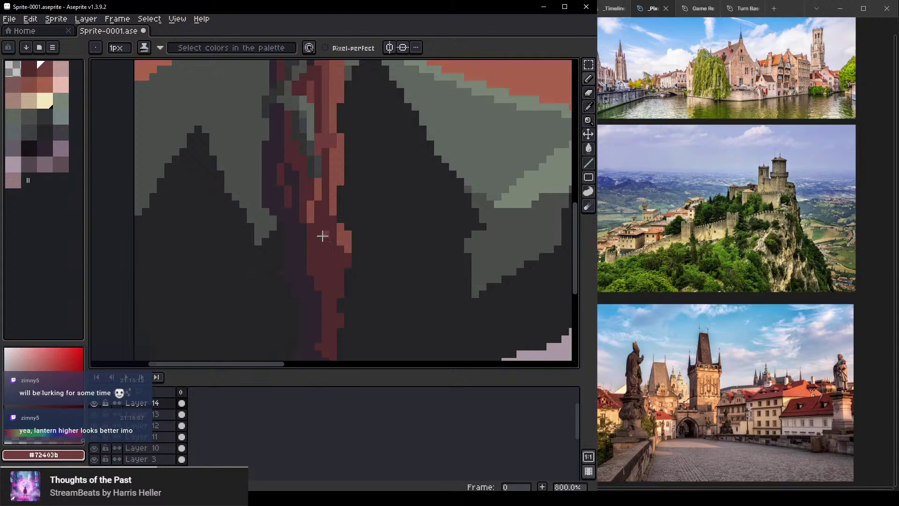
click(324, 226)
drag(326, 248, 330, 261)
mouse_move(324, 230)
mouse_down()
mouse_move(344, 278)
mouse_move(325, 260)
mouse_move(337, 286)
mouse_up()
click(352, 296)
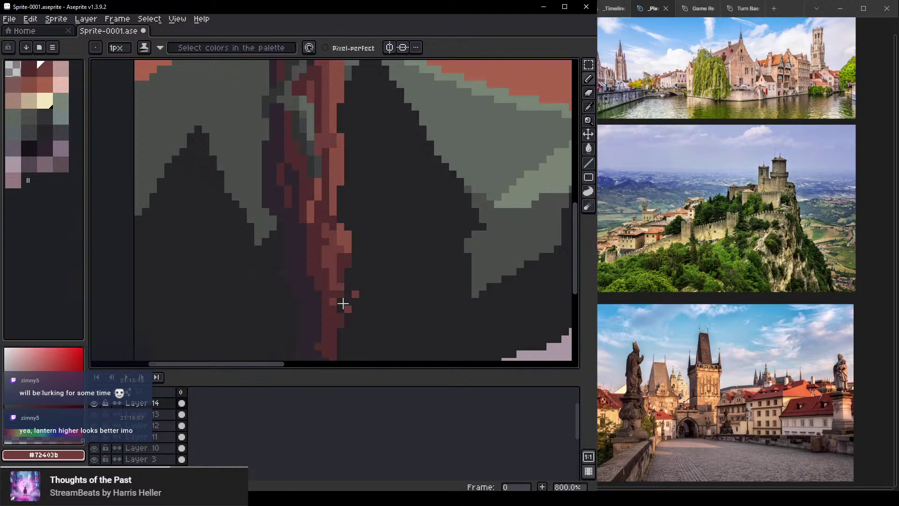
key(ctrl+z)
Continue the #72403b strip down the lower trunk's right edge, undoing the unwanted pencil strokes
mouse_move(347, 293)
mouse_down()
mouse_move(339, 275)
mouse_move(339, 334)
mouse_move(359, 348)
mouse_move(365, 225)
mouse_up()
alt+click(340, 237)
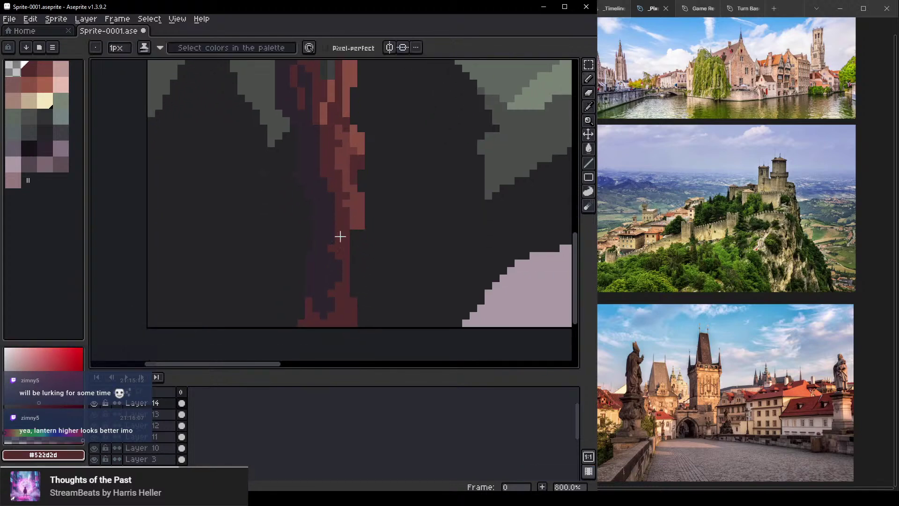
alt+click(356, 221)
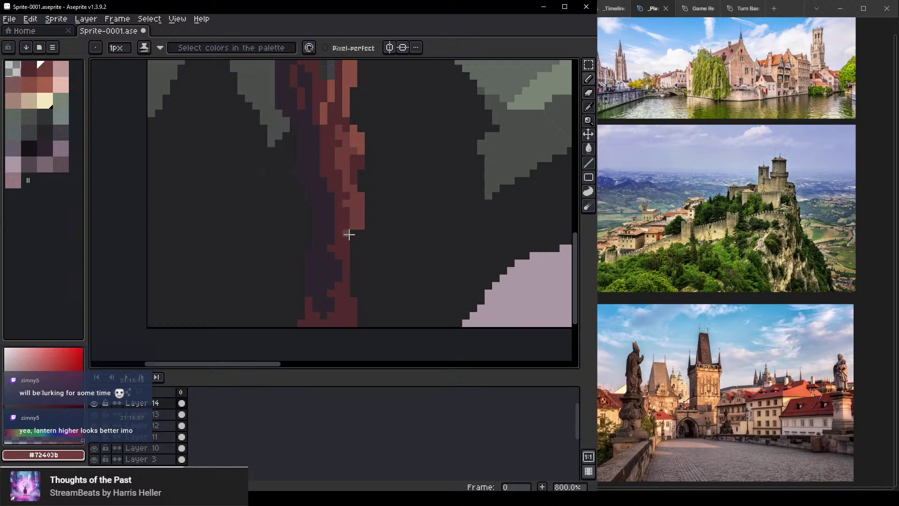
mouse_move(349, 234)
mouse_down()
mouse_move(347, 296)
mouse_move(330, 268)
mouse_move(352, 278)
mouse_move(351, 292)
mouse_move(354, 260)
mouse_move(355, 281)
mouse_up()
key(ctrl+z)
key(ctrl+z)
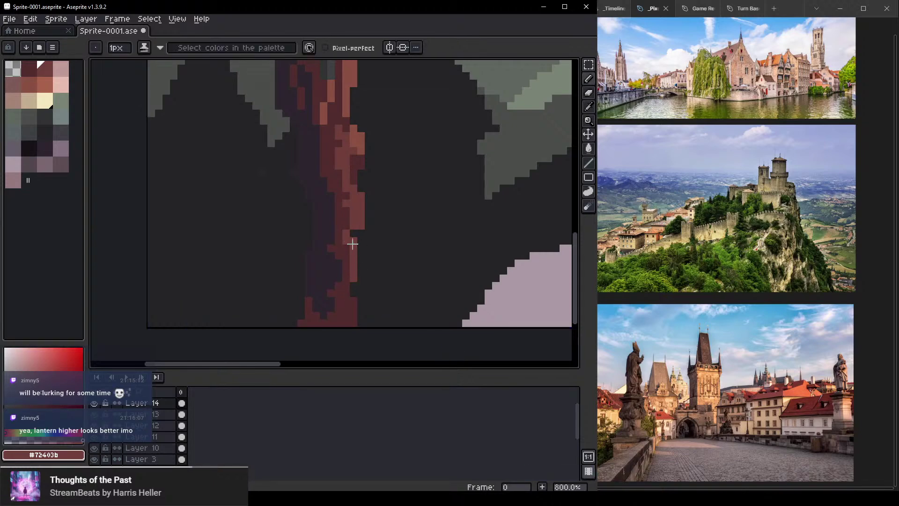
key(ctrl+z)
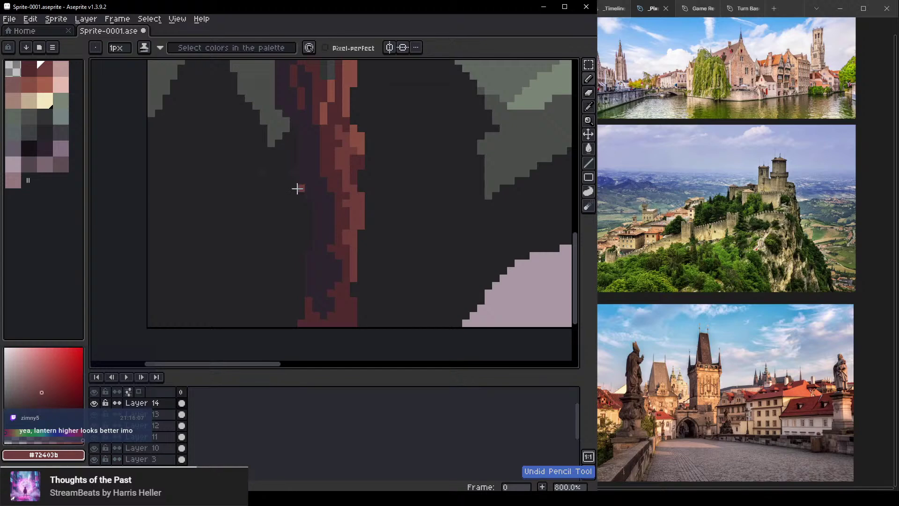
Widen the shaded left side of the lower trunk in dark purple #2c262d with a 4 px brush
alt+click(317, 219)
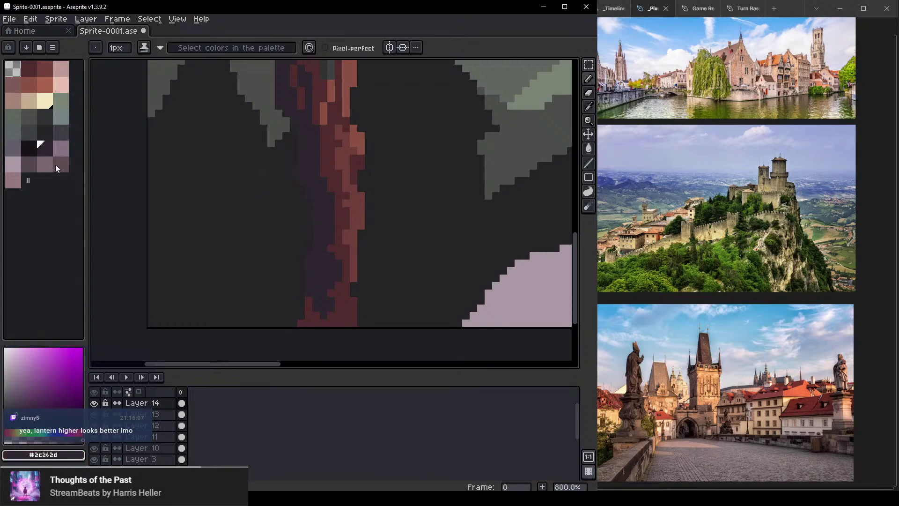
alt+click(430, 175)
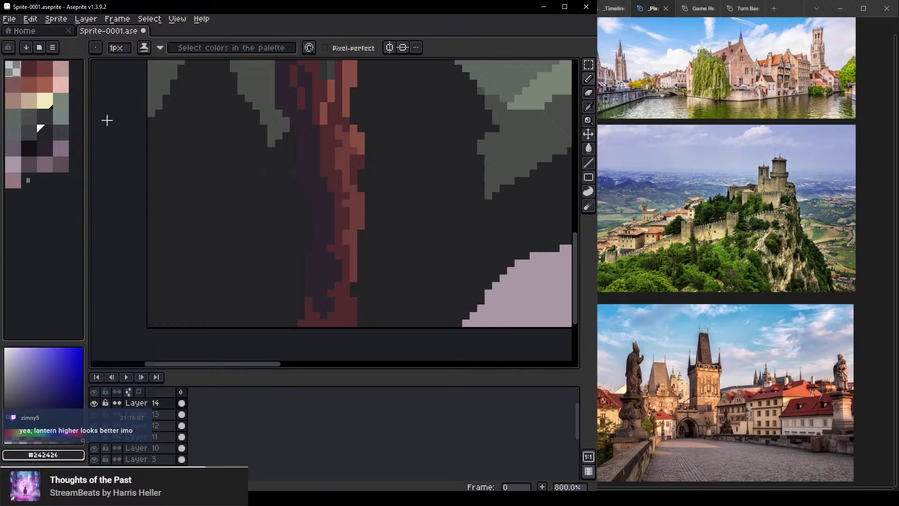
click(51, 150)
alt+click(315, 191)
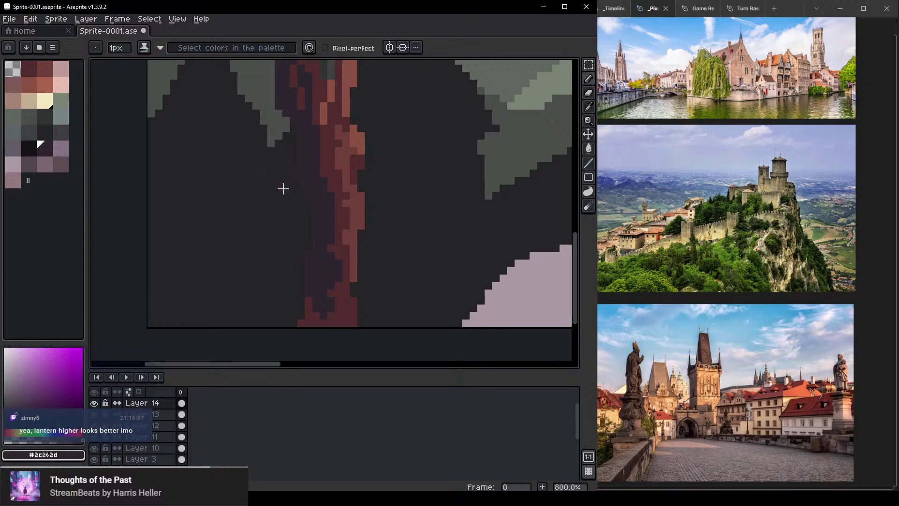
scroll(358, 181, down, 2)
drag(379, 160, 347, 196)
key(plus)
key(plus)
key(plus)
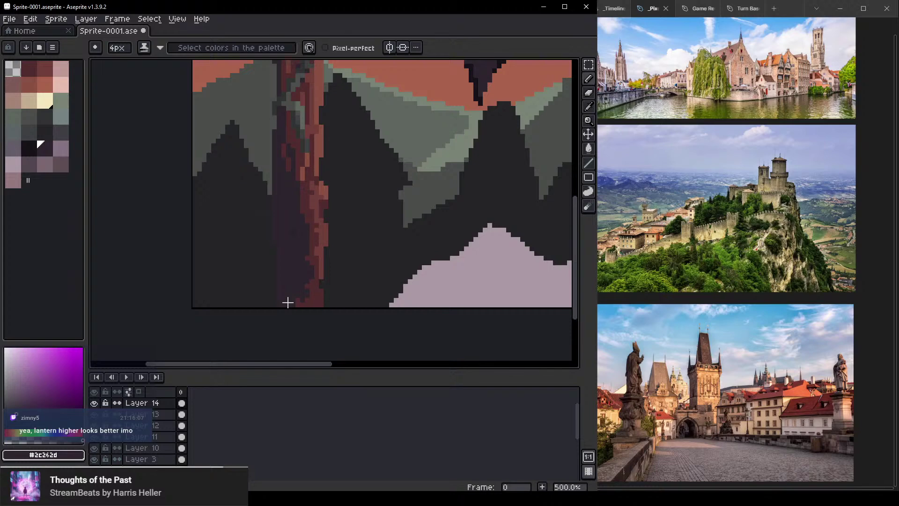
Flare the trunk's base outward to the left in dark purple #2c262d
scroll(288, 293, up, 2)
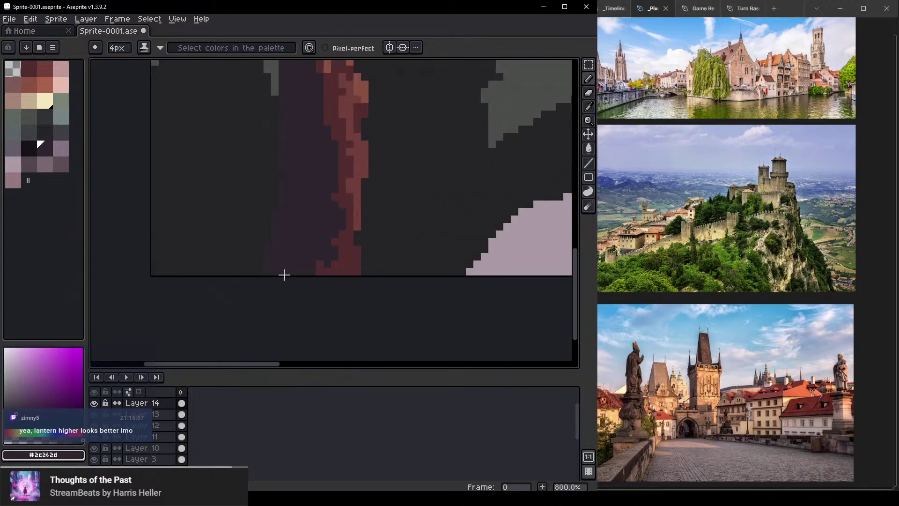
scroll(306, 177, down, 2)
scroll(306, 199, up, 2)
scroll(313, 181, down, 2)
drag(314, 184, 293, 333)
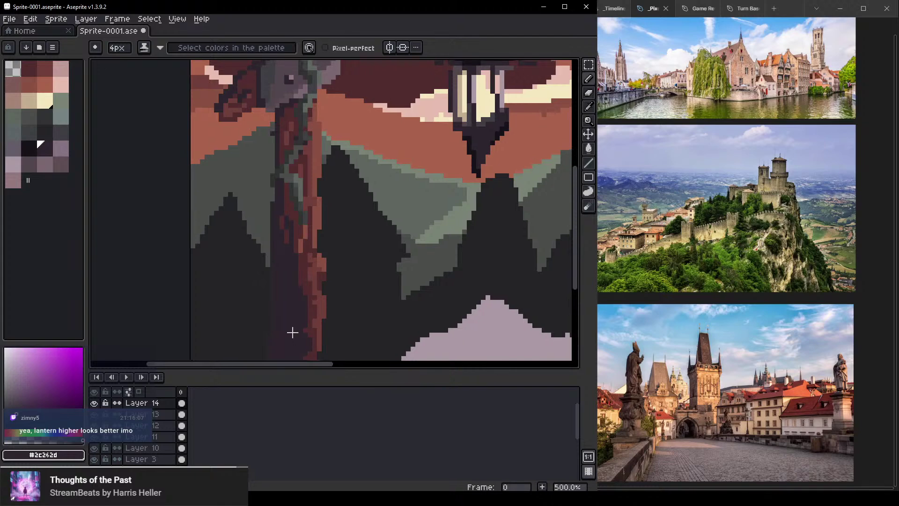
scroll(440, 267, down, 2)
scroll(281, 263, up, 2)
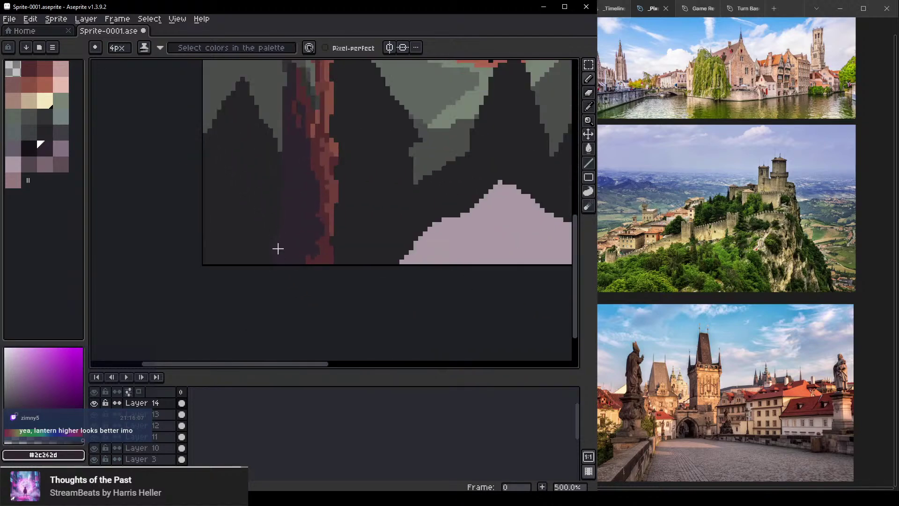
scroll(325, 187, up, 4)
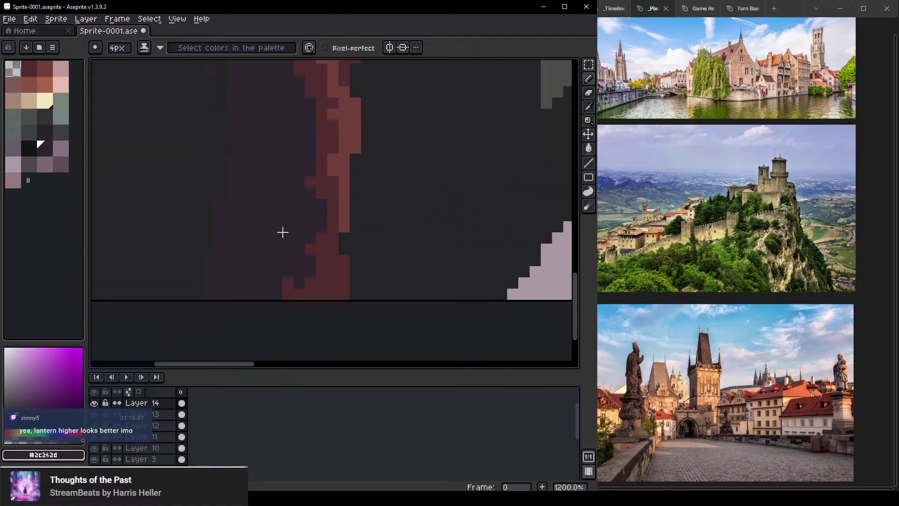
scroll(282, 231, down, 2)
Paint dark red #522d2d bark patches into the shaded middle of the trunk, refining them with smaller brush sizes
alt+click(311, 241)
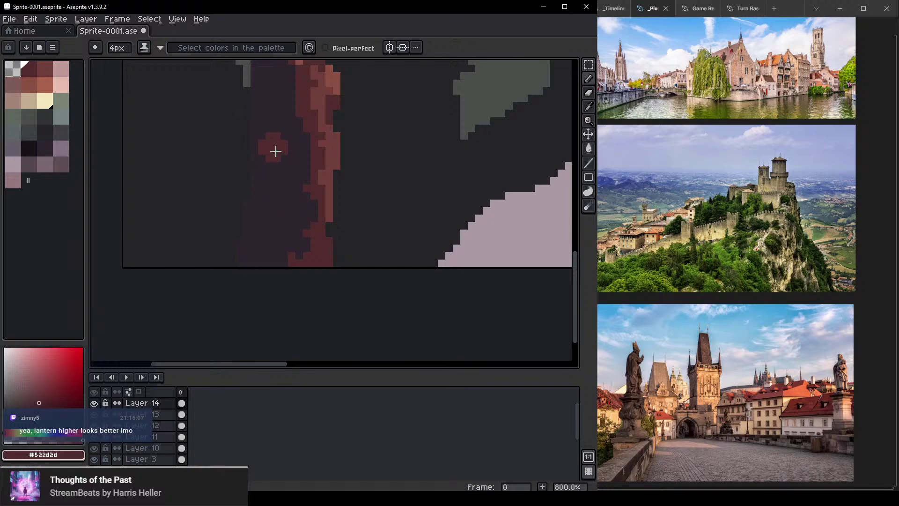
scroll(275, 151, down, 1)
drag(298, 151, 299, 165)
drag(284, 98, 293, 131)
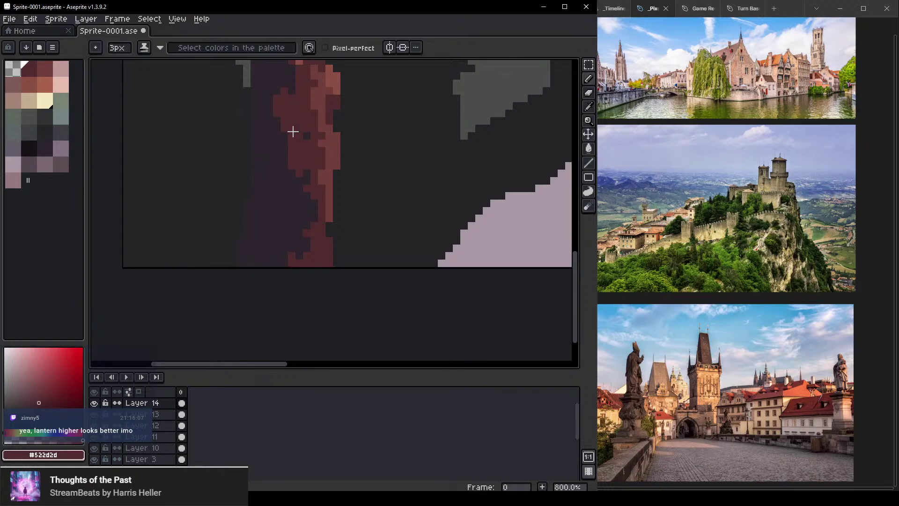
scroll(296, 75, down, 1)
drag(309, 96, 315, 161)
scroll(308, 183, up, 2)
scroll(298, 183, up, 1)
scroll(292, 124, down, 1)
drag(292, 124, 309, 227)
scroll(297, 186, down, 2)
drag(289, 154, 299, 182)
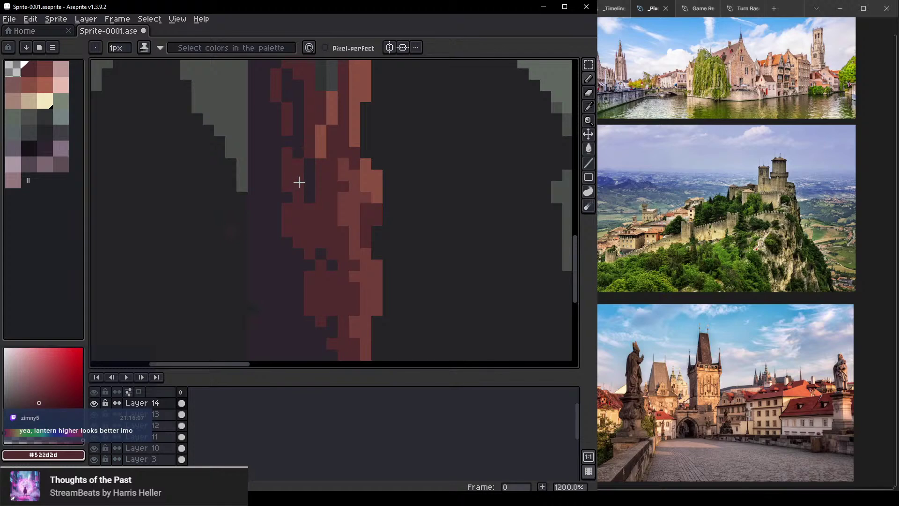
Open a preview of the whole artwork, shrink its window around the image and move it clear of the trunk
drag(440, 200, 374, 228)
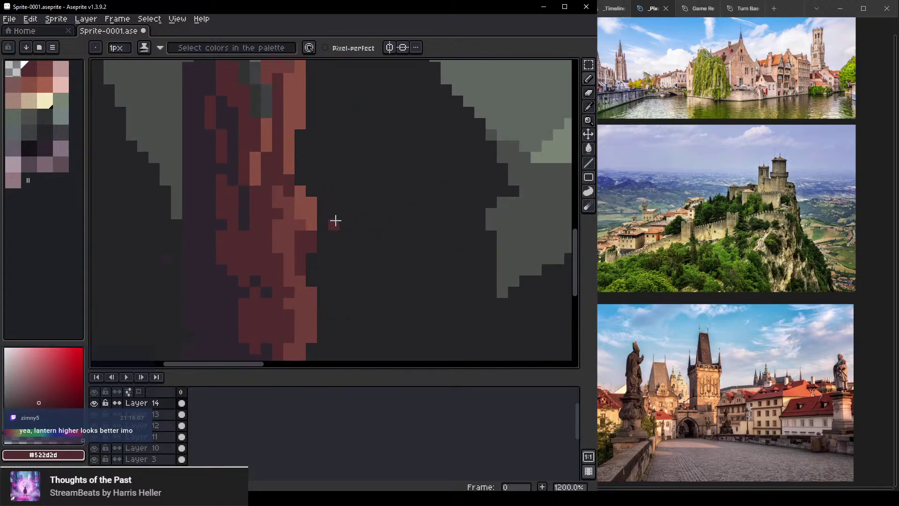
key(F7)
drag(466, 256, 447, 186)
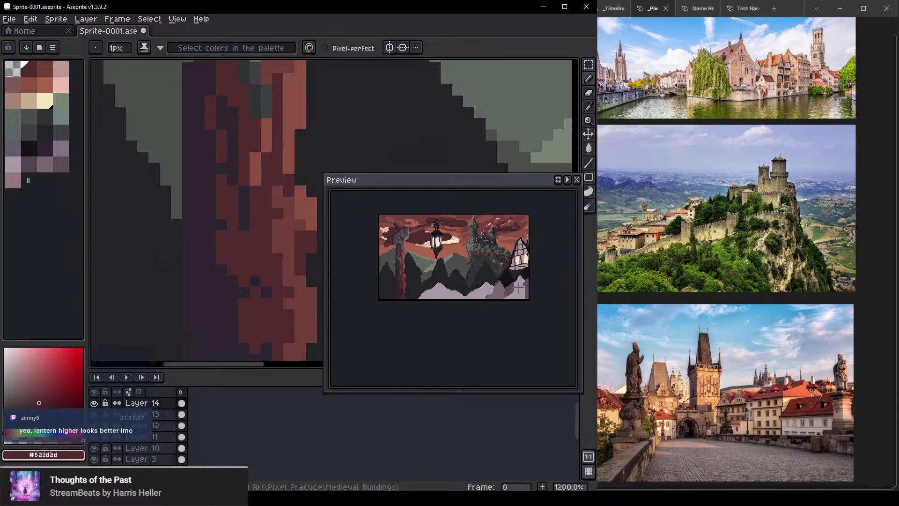
scroll(469, 257, up, 2)
scroll(469, 263, down, 3)
scroll(468, 266, up, 1)
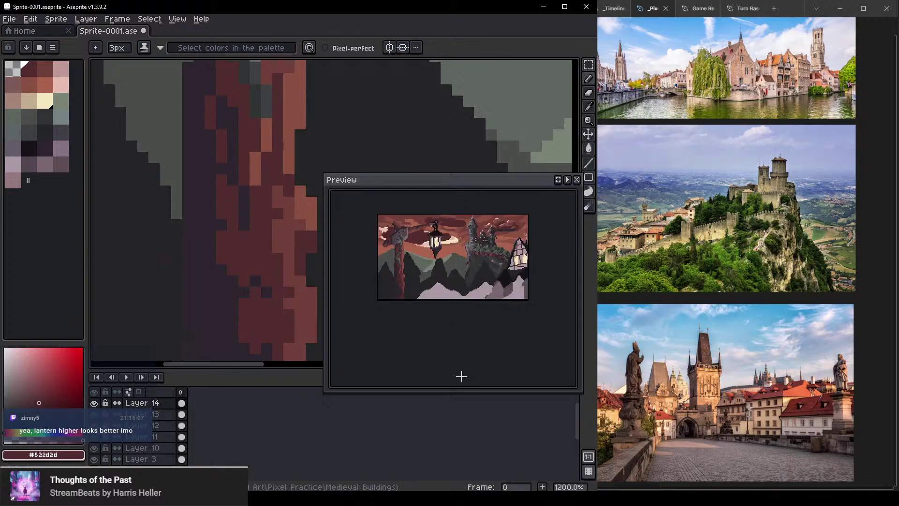
drag(469, 389, 464, 324)
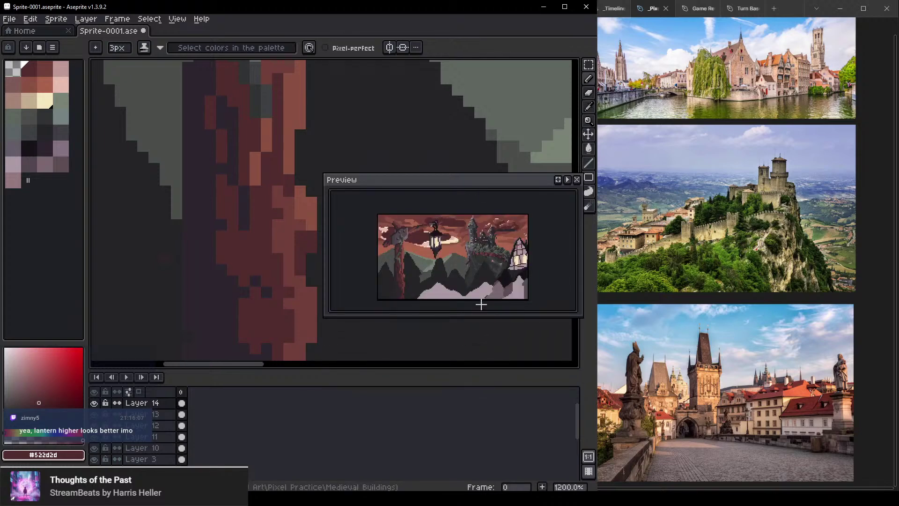
drag(580, 246, 542, 254)
drag(324, 247, 361, 244)
drag(458, 182, 497, 345)
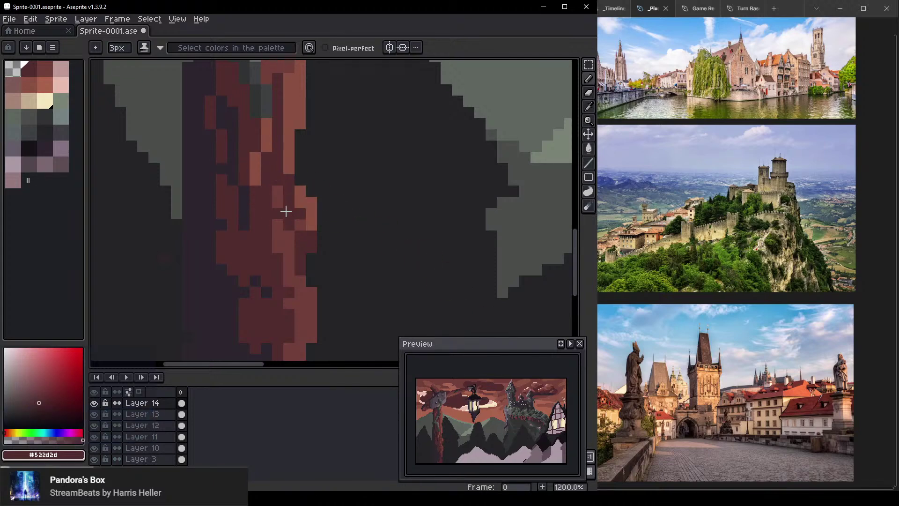
Cut back the left edge of the lower dark red bark patch with dark purple #2c262d using the 1 px pencil
scroll(286, 206, down, 2)
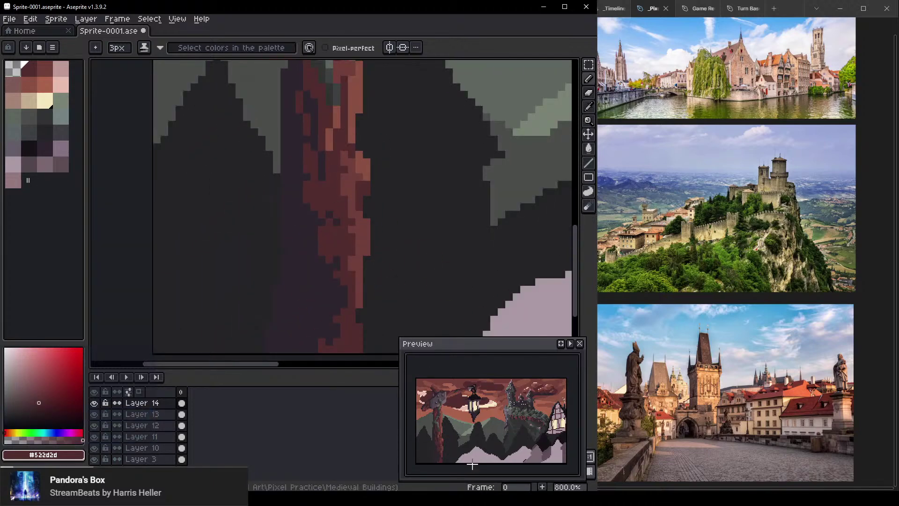
mouse_move(322, 189)
mouse_down()
mouse_move(319, 233)
mouse_move(334, 271)
mouse_up()
alt+click(325, 201)
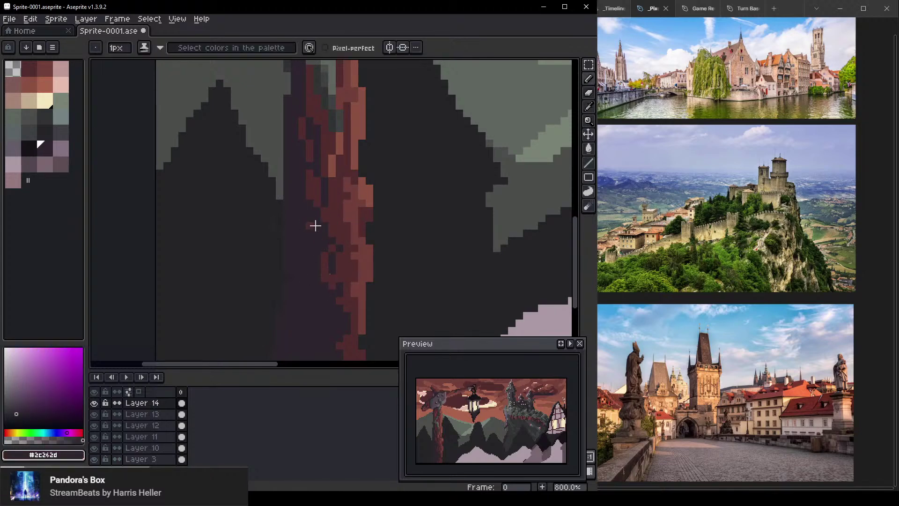
drag(315, 226, 325, 282)
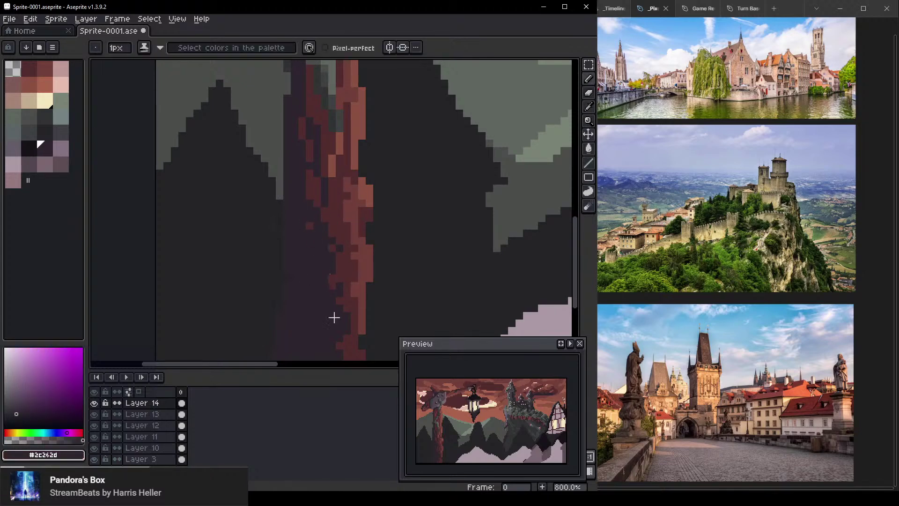
Add dark red #522d2d bark flecks through the shaded lower trunk down to its base
alt+click(333, 275)
mouse_move(322, 295)
mouse_down()
mouse_move(313, 286)
mouse_move(329, 352)
mouse_move(335, 312)
mouse_move(339, 329)
mouse_up()
click(325, 270)
scroll(320, 248, down, 1)
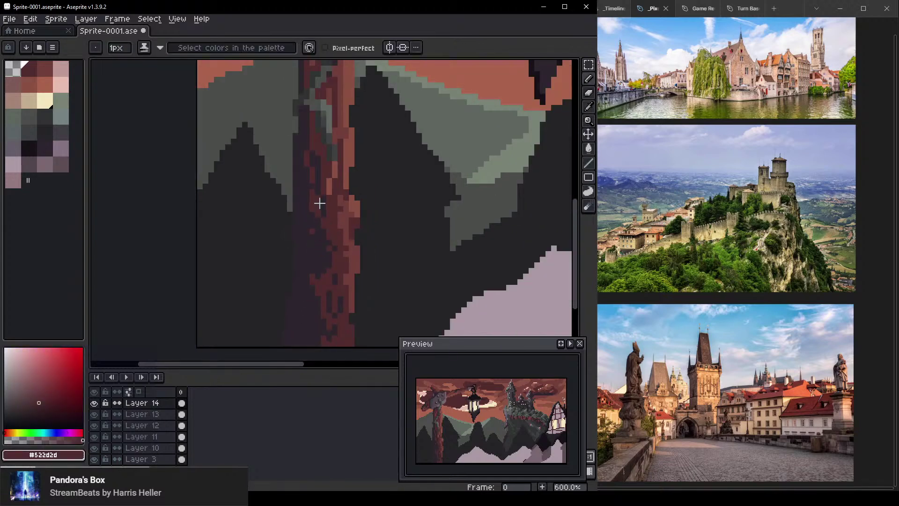
scroll(375, 271, down, 4)
scroll(381, 211, up, 4)
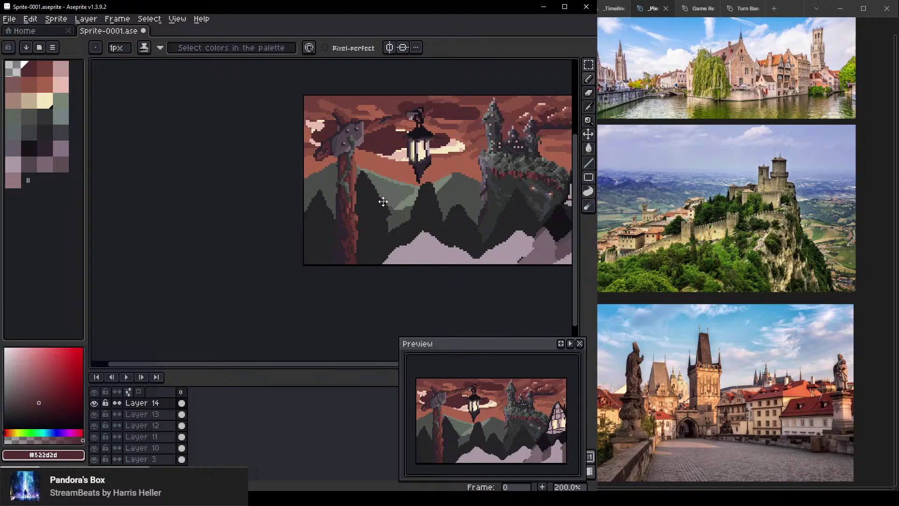
Flare the lit edge of the trunk's base outward with dark red #522d2d
drag(340, 286, 342, 305)
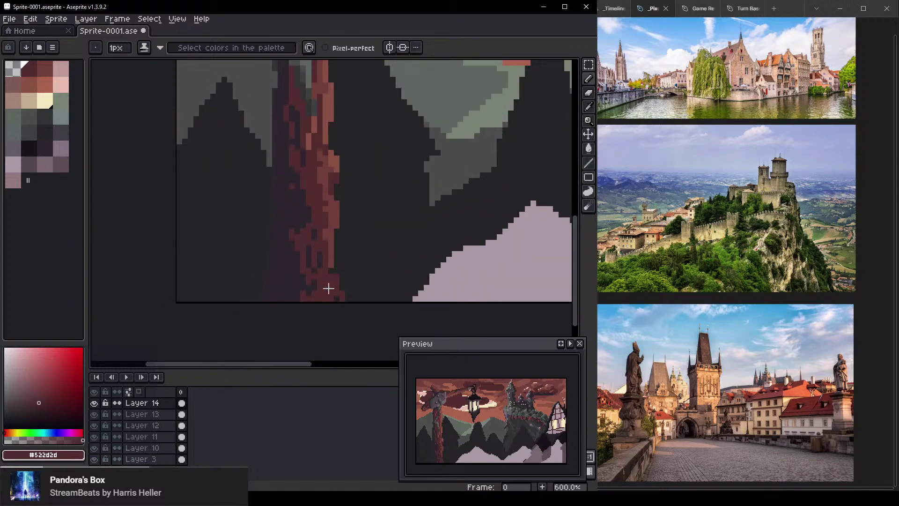
scroll(328, 201, down, 4)
drag(398, 184, 364, 182)
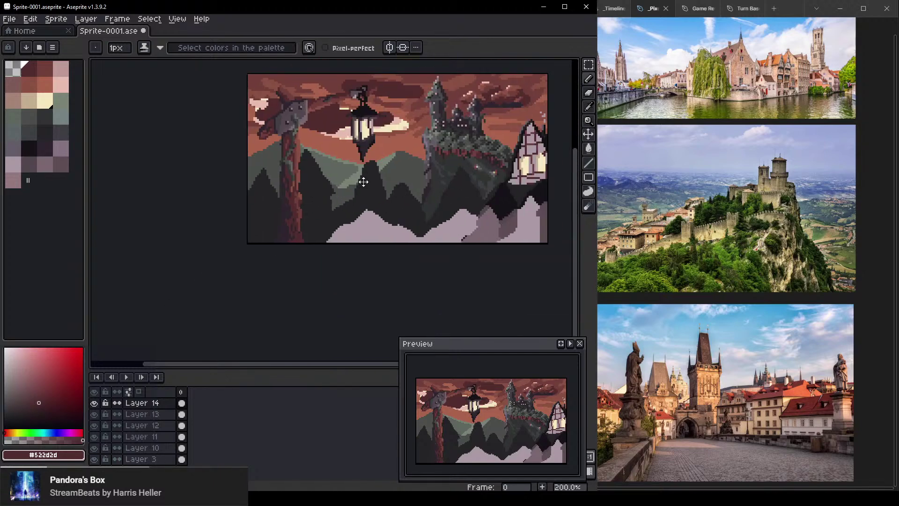
Reshape the trunk's shaded left edge with dark purple #2c262d using the 3 px pencil
scroll(310, 182, up, 2)
drag(246, 171, 291, 183)
scroll(318, 216, up, 2)
scroll(317, 216, up, 1)
key(b)
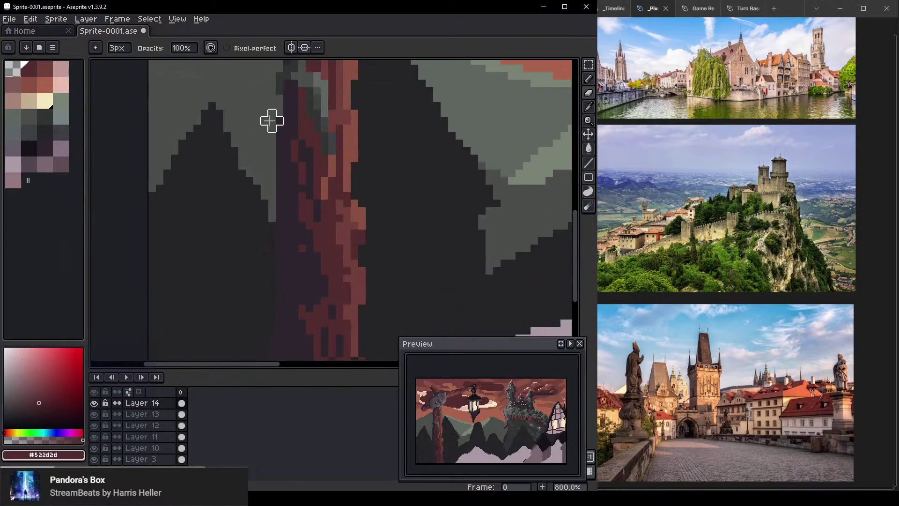
alt+click(281, 267)
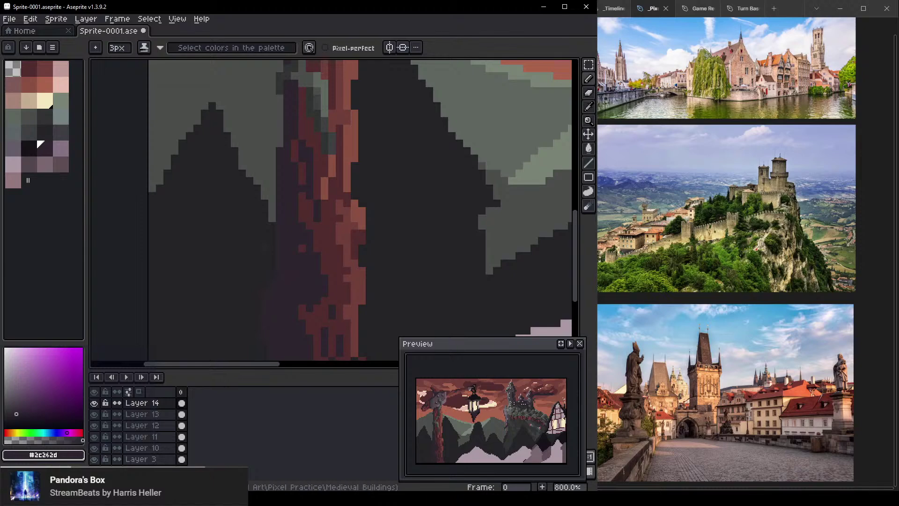
Examine the trunk's bark shading and how it reads against the dark mountains
click(824, 498)
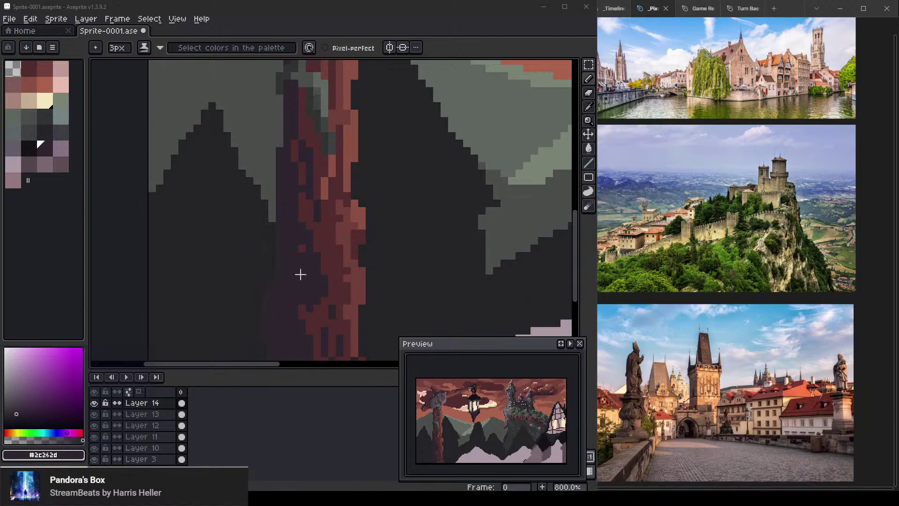
scroll(269, 198, down, 1)
drag(274, 242, 253, 220)
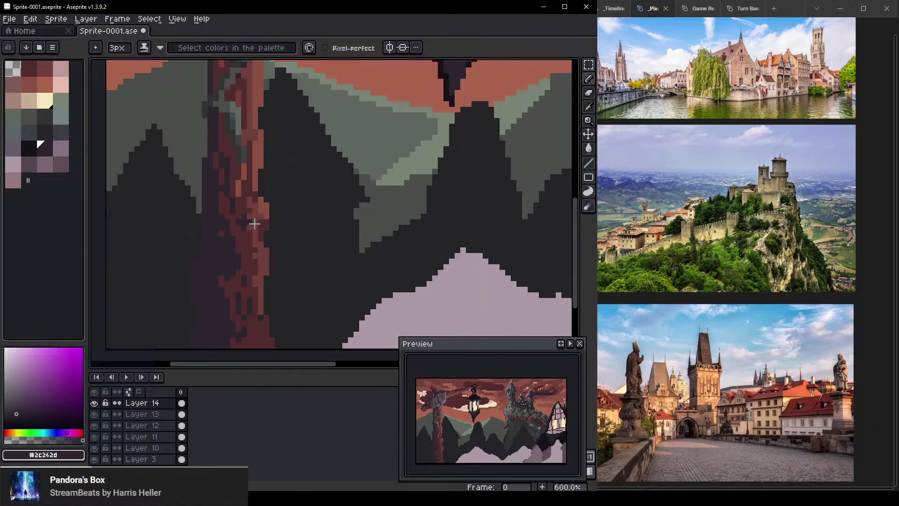
scroll(224, 262, up, 1)
drag(259, 291, 301, 210)
drag(383, 182, 292, 296)
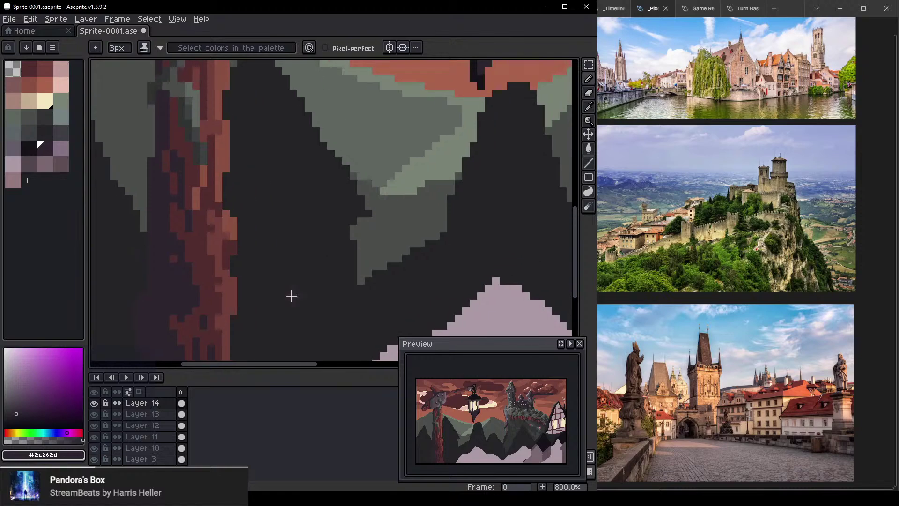
drag(336, 150, 281, 313)
drag(328, 173, 316, 305)
Move the whole lantern post on Layer 14 left and slightly down, closer to the canvas's left edge
scroll(422, 92, down, 2)
scroll(454, 112, down, 2)
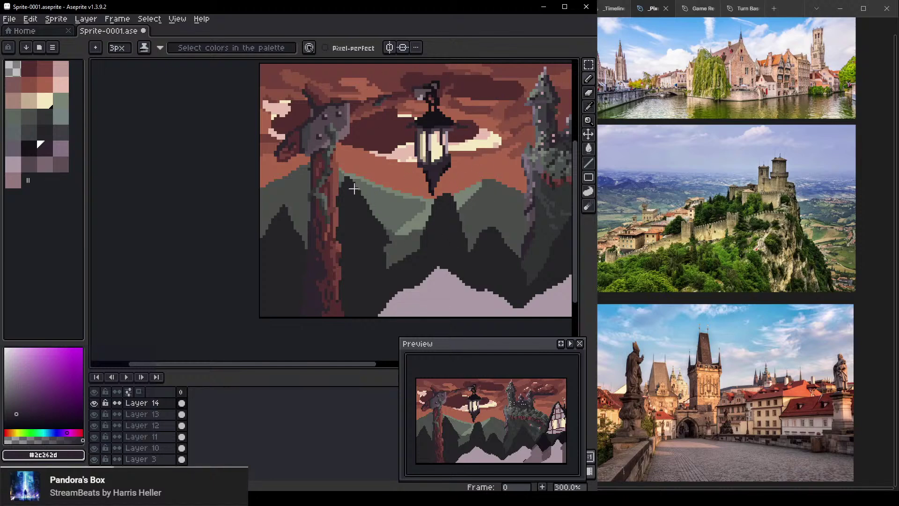
key(v)
mouse_move(319, 196)
mouse_down()
mouse_move(317, 305)
mouse_move(334, 184)
mouse_move(328, 197)
mouse_move(282, 213)
mouse_move(291, 210)
mouse_up()
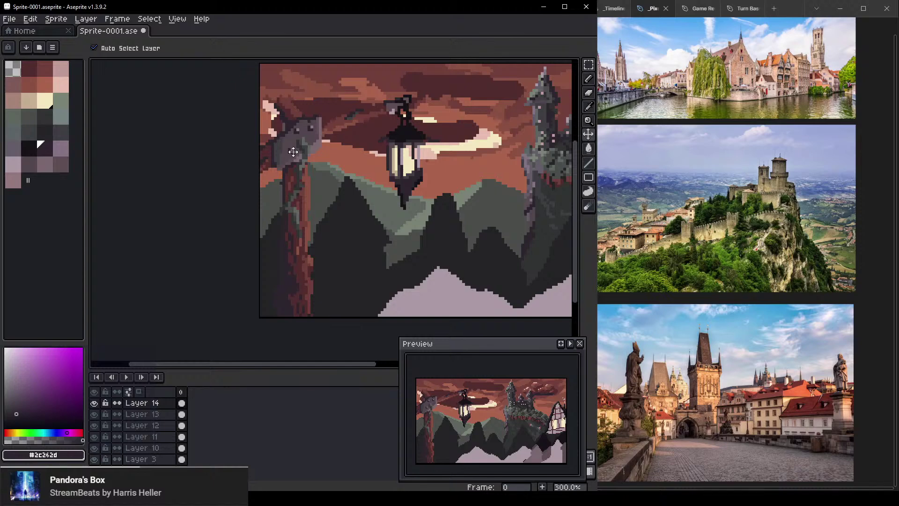
Hide the red sky layer and the dark red clouds on Layer 7 around the post's arm
scroll(351, 159, up, 4)
key(b)
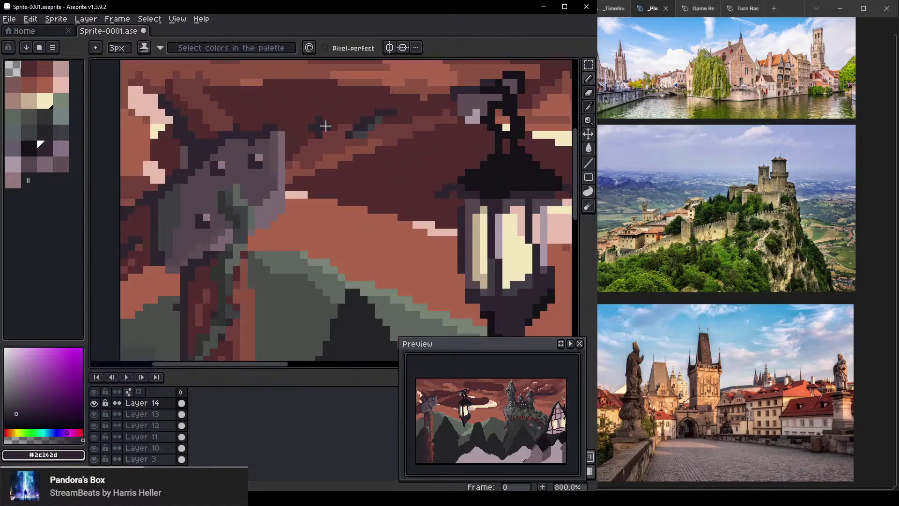
drag(311, 129, 306, 201)
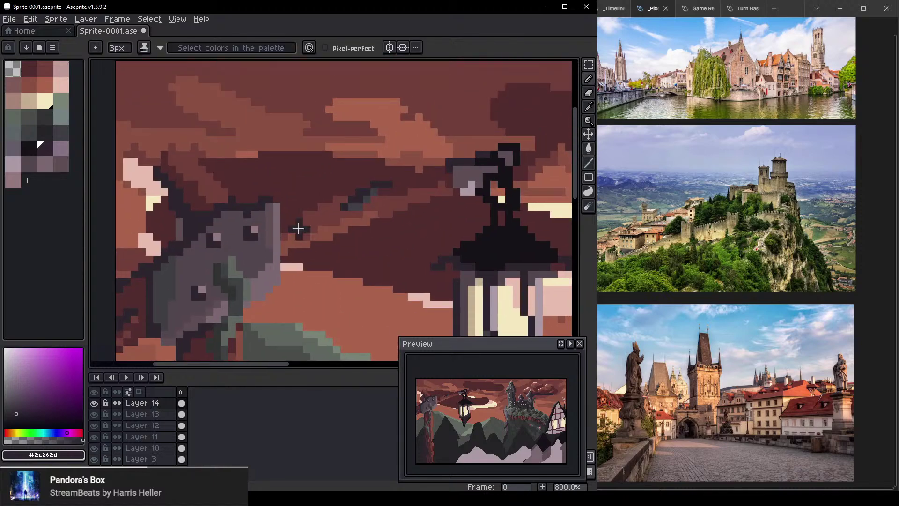
key(v)
click(305, 201)
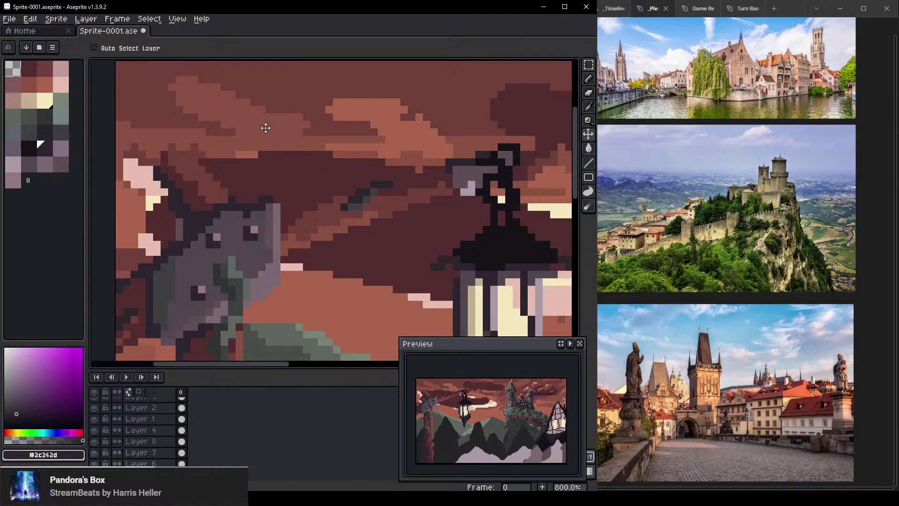
key(shift+x)
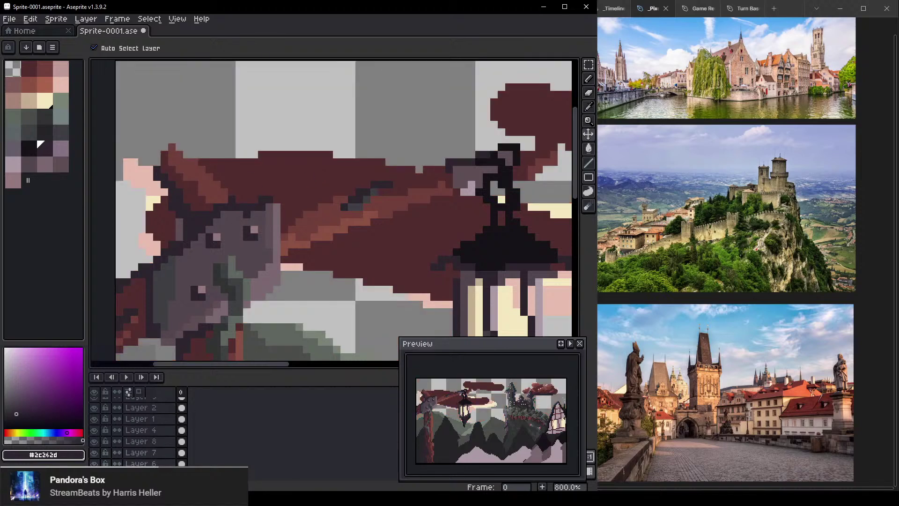
click(317, 164)
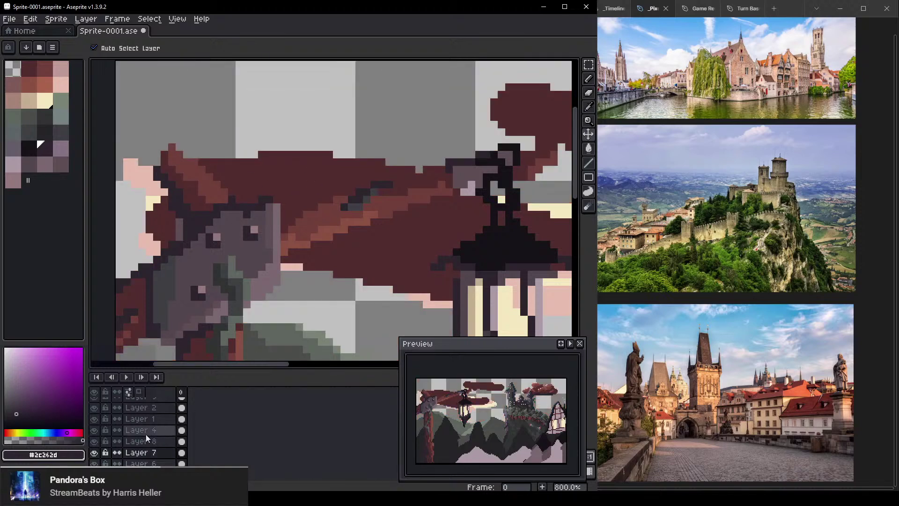
click(94, 452)
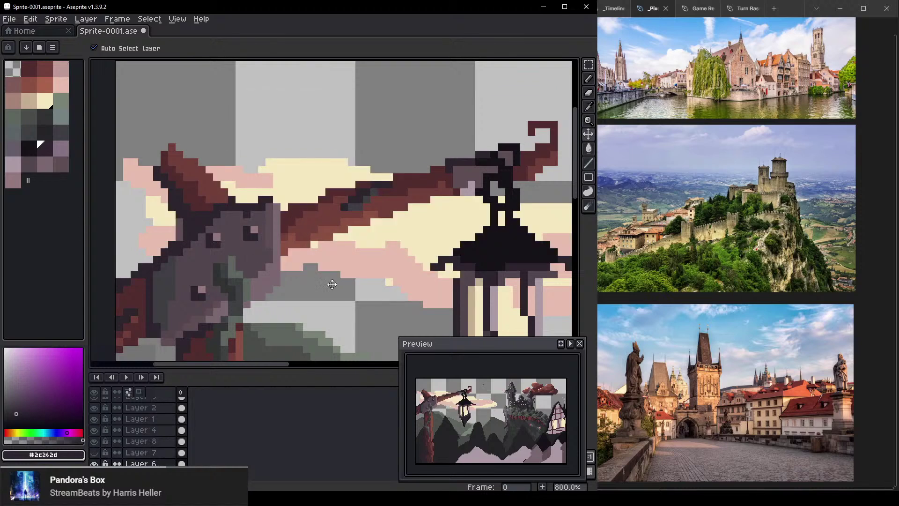
Erase the stray dark pixel in the empty sky between the lantern and the castle
scroll(331, 284, down, 4)
drag(501, 215, 478, 174)
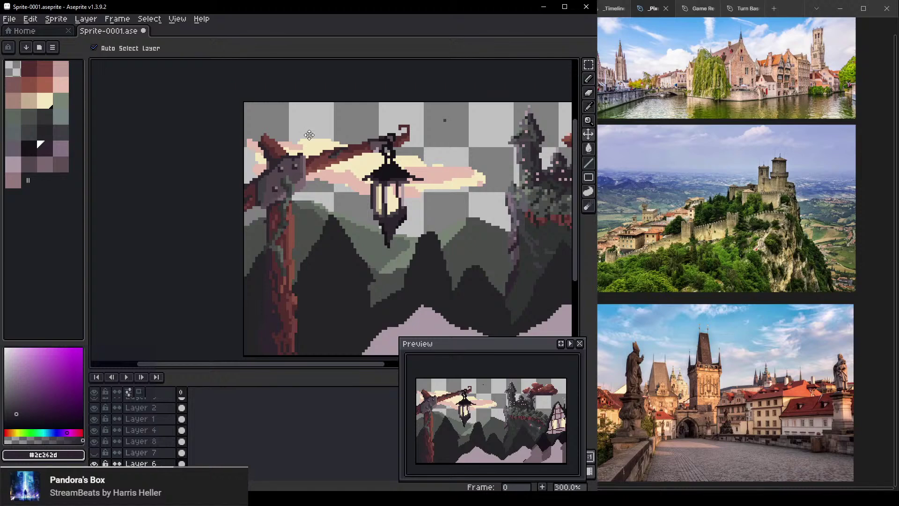
scroll(476, 148, up, 7)
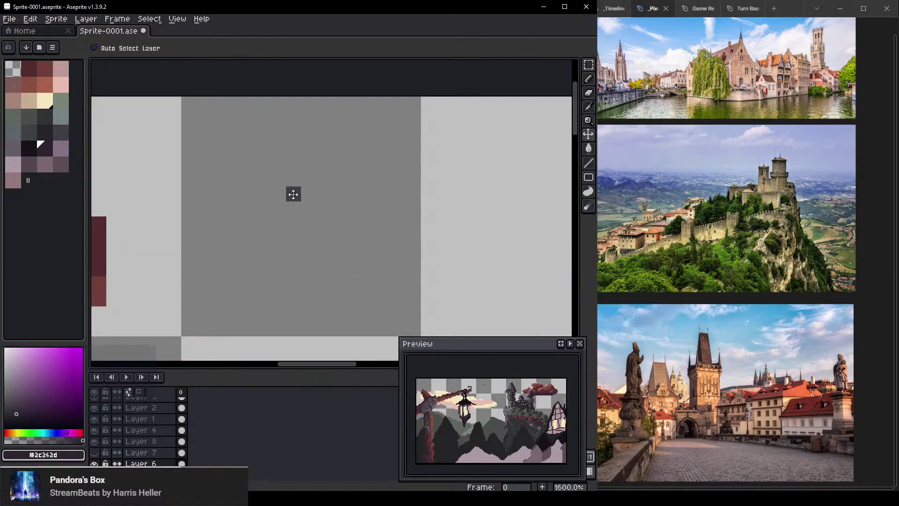
key(b)
scroll(293, 194, down, 5)
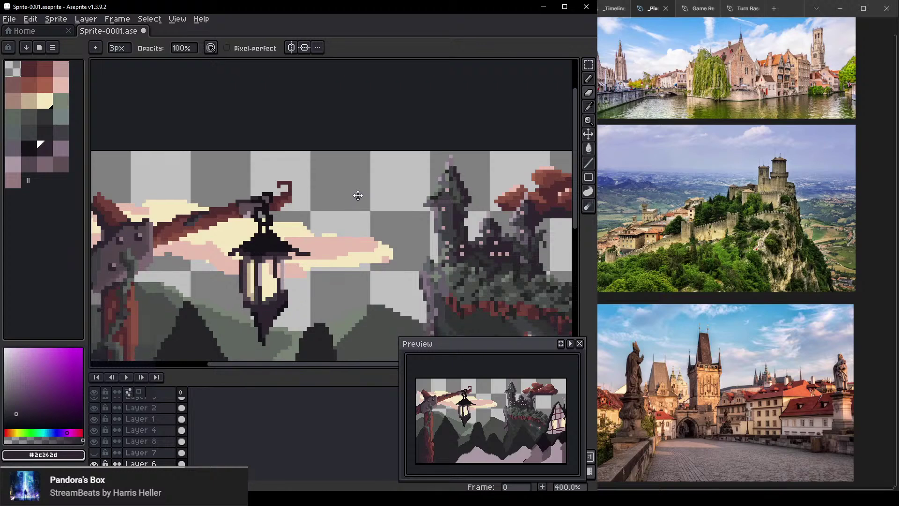
drag(358, 196, 268, 170)
Nudge the lantern post on Layer 14 slightly further left
drag(212, 173, 457, 184)
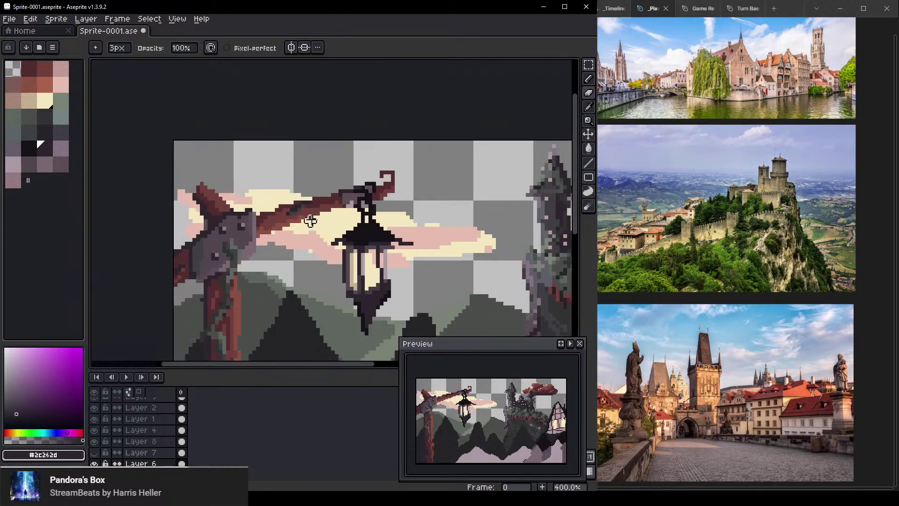
scroll(311, 221, down, 2)
drag(342, 287, 333, 249)
scroll(252, 224, up, 2)
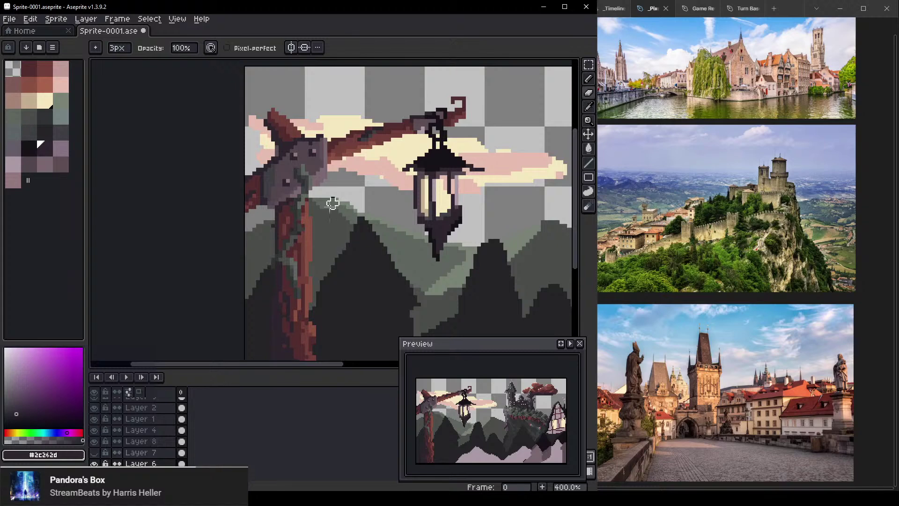
scroll(332, 202, up, 1)
key(v)
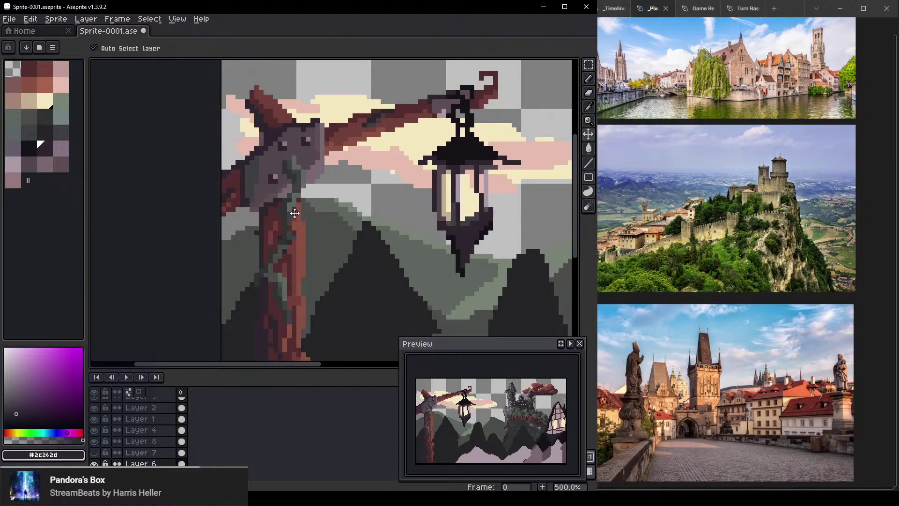
drag(339, 221, 304, 182)
drag(247, 227, 239, 226)
Move the cream cloud's Layer 6 above Layer 7 in the layer stack
scroll(356, 201, down, 5)
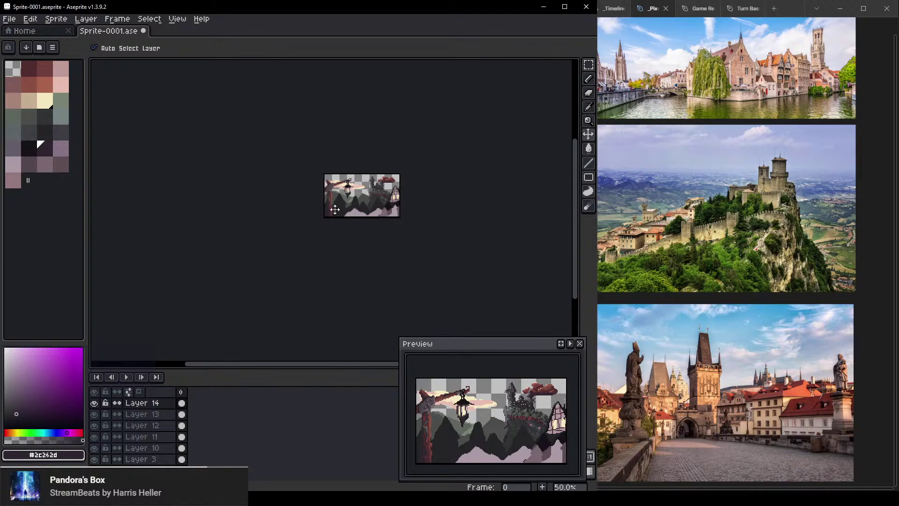
scroll(351, 190, up, 2)
drag(351, 189, 328, 253)
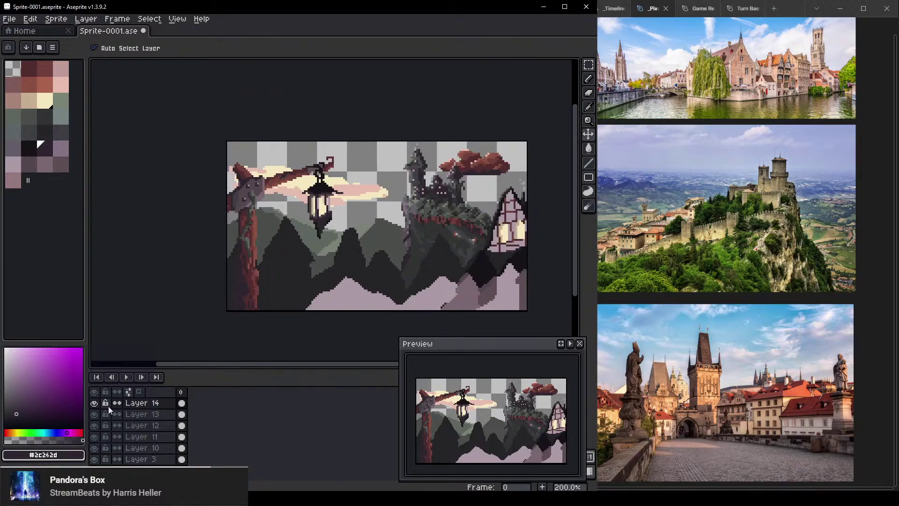
scroll(140, 431, down, 3)
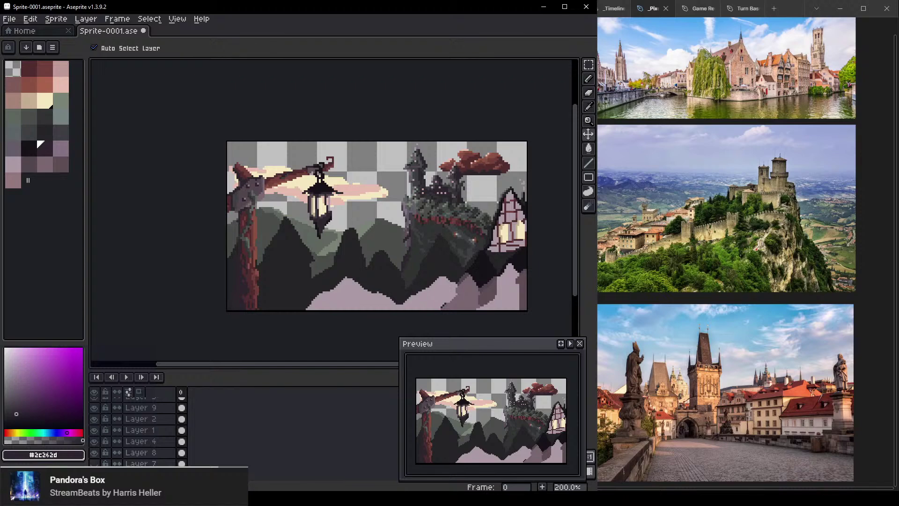
click(159, 462)
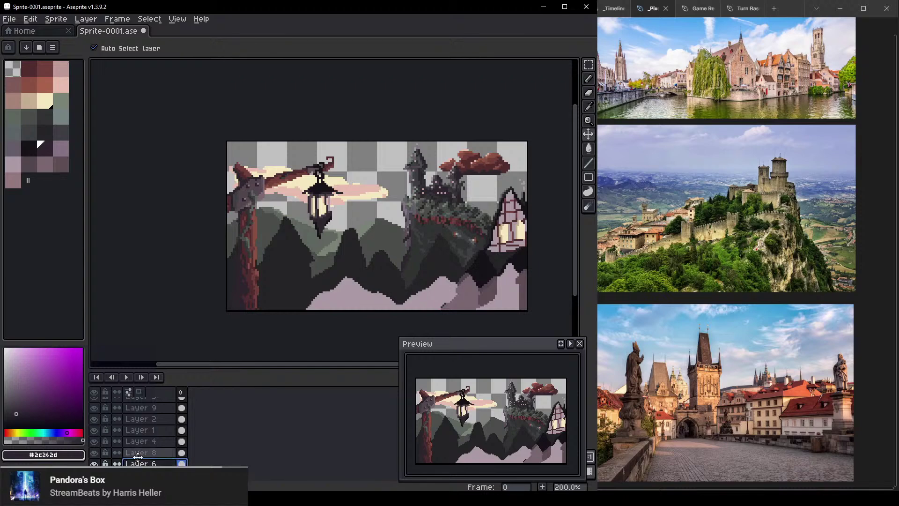
Make the dark red clouds on Layer 7 and the red sky on Layer 5 visible again
click(95, 463)
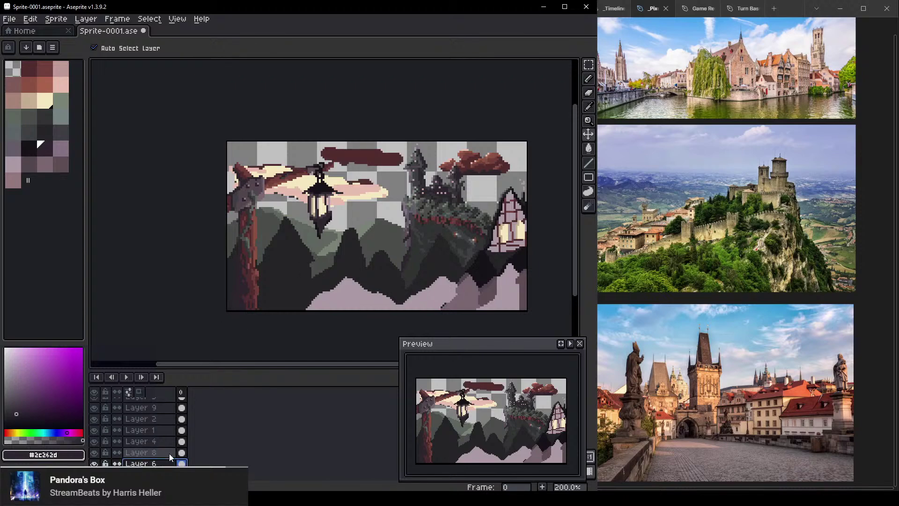
scroll(131, 455, down, 2)
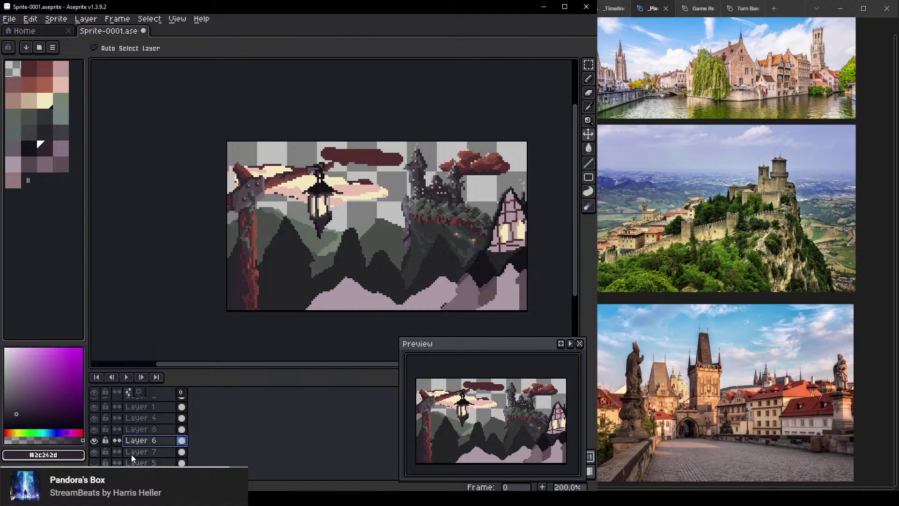
click(96, 463)
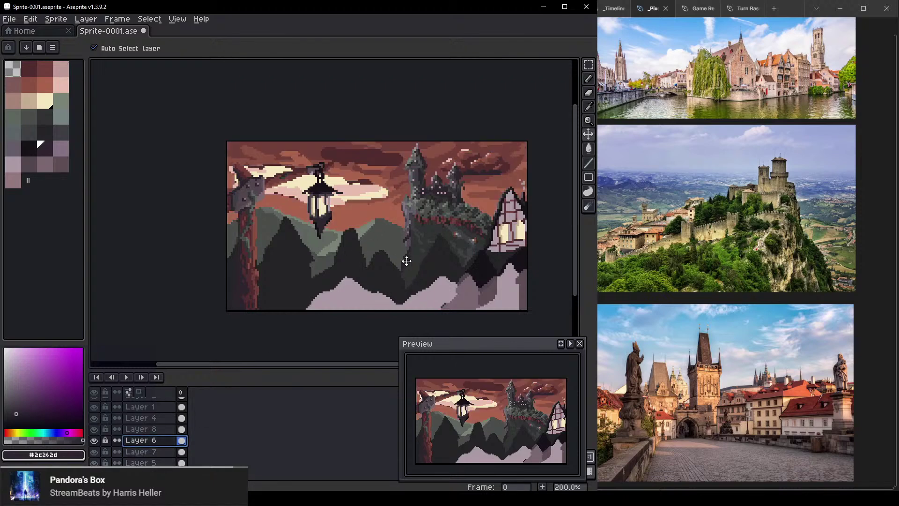
Move the cream-and-pink cloud on Layer 6 up and right behind the lantern's arm, and erase its stray pixel beside the lantern
scroll(350, 210, up, 1)
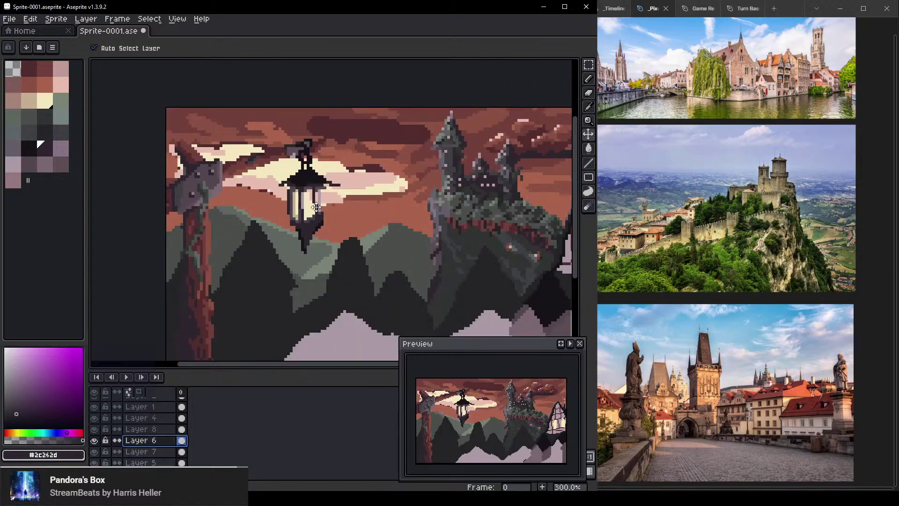
drag(363, 206, 385, 198)
click(390, 234)
drag(390, 234, 360, 218)
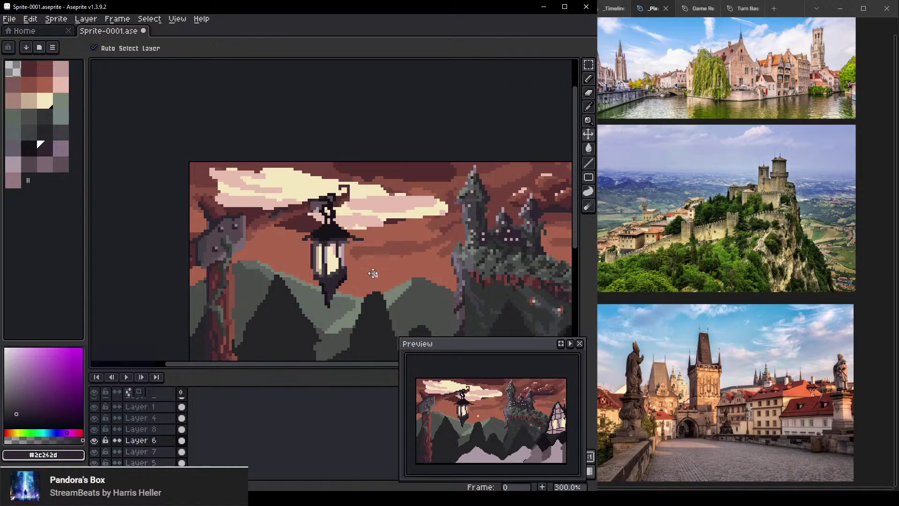
key(b)
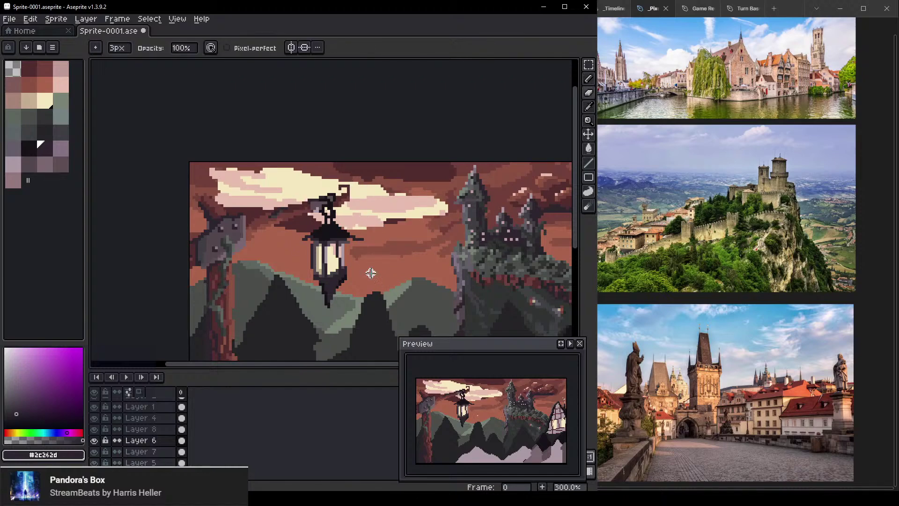
key(v)
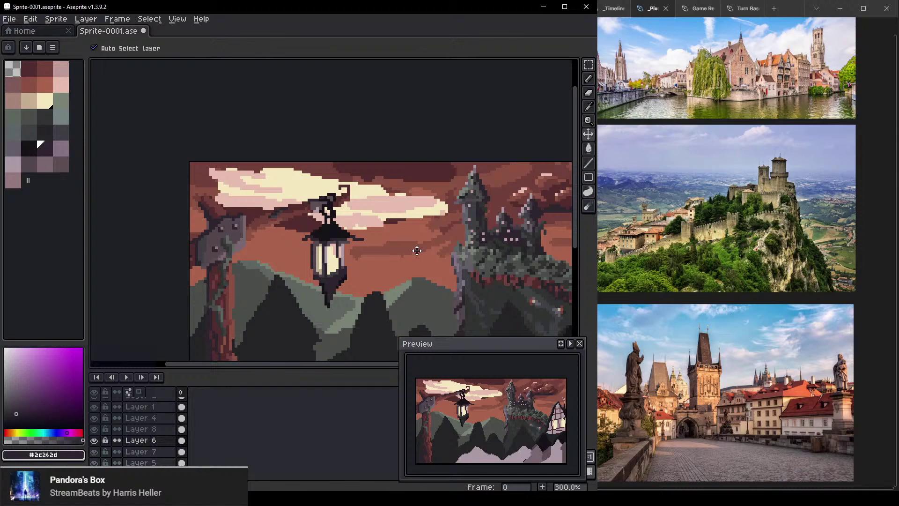
On Layer 14, thicken the curved tip of the lantern arm using the arm's dark red #522d2d
drag(411, 260, 389, 223)
scroll(378, 221, down, 2)
scroll(384, 250, up, 1)
drag(340, 177, 325, 220)
scroll(275, 217, up, 6)
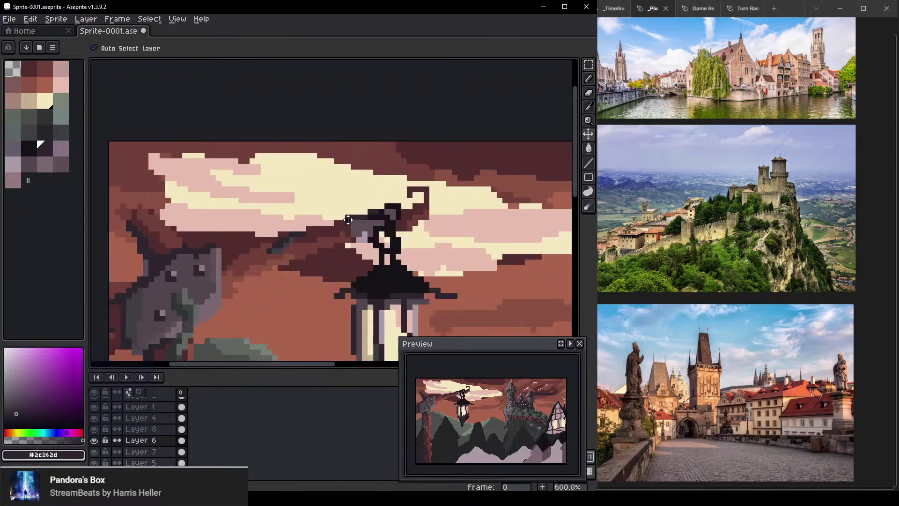
ctrl+click(315, 222)
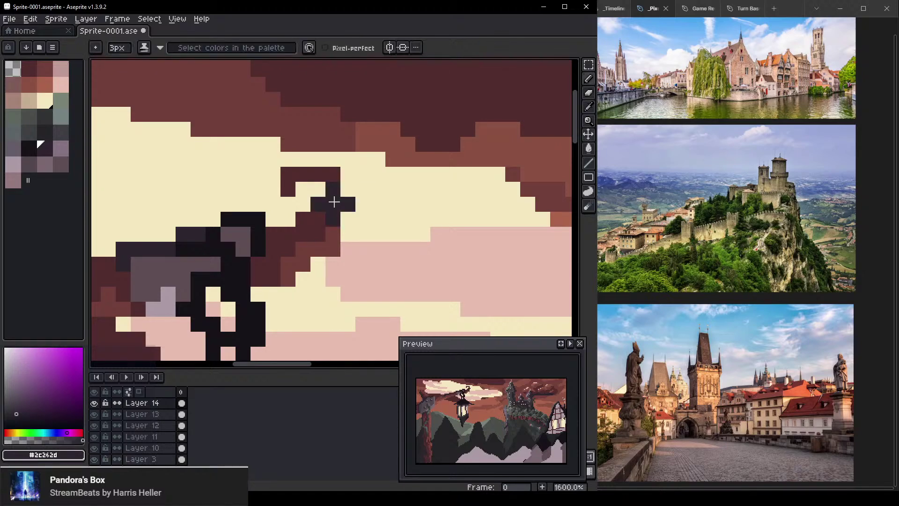
alt+click(334, 201)
scroll(348, 197, down, 2)
mouse_move(348, 197)
mouse_down()
mouse_move(361, 212)
mouse_move(355, 224)
mouse_move(366, 214)
mouse_move(346, 237)
mouse_up()
drag(317, 157, 348, 174)
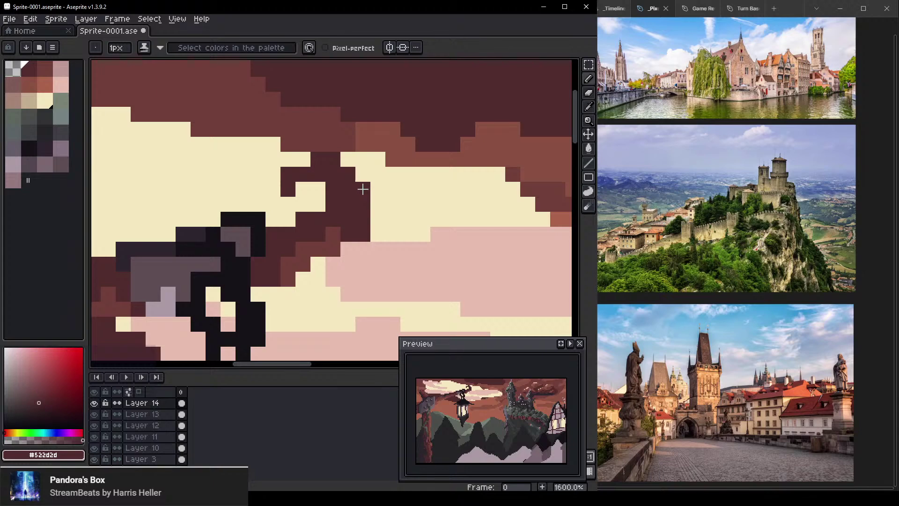
Shade the underside of the lantern arm's curved tip with the lighter reddish brown #72403b
scroll(349, 250, down, 4)
scroll(442, 270, down, 2)
scroll(422, 211, up, 4)
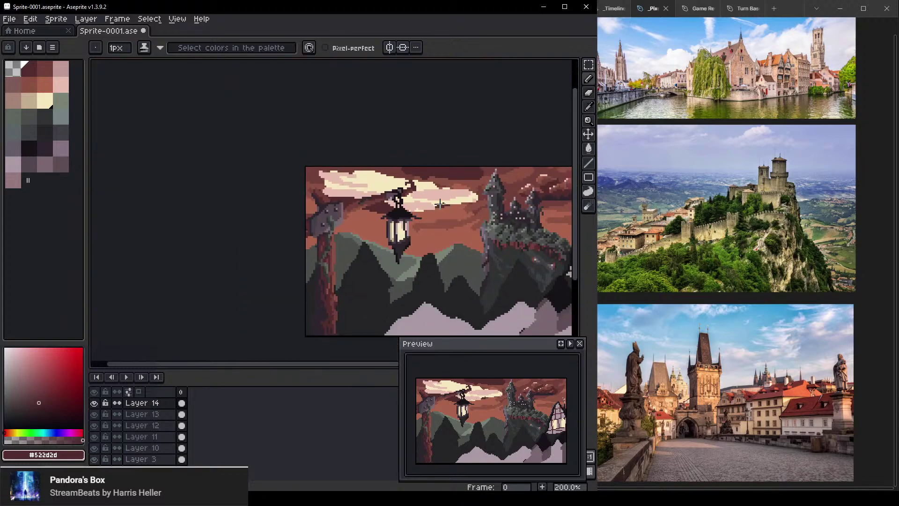
scroll(304, 186, up, 5)
alt+click(241, 175)
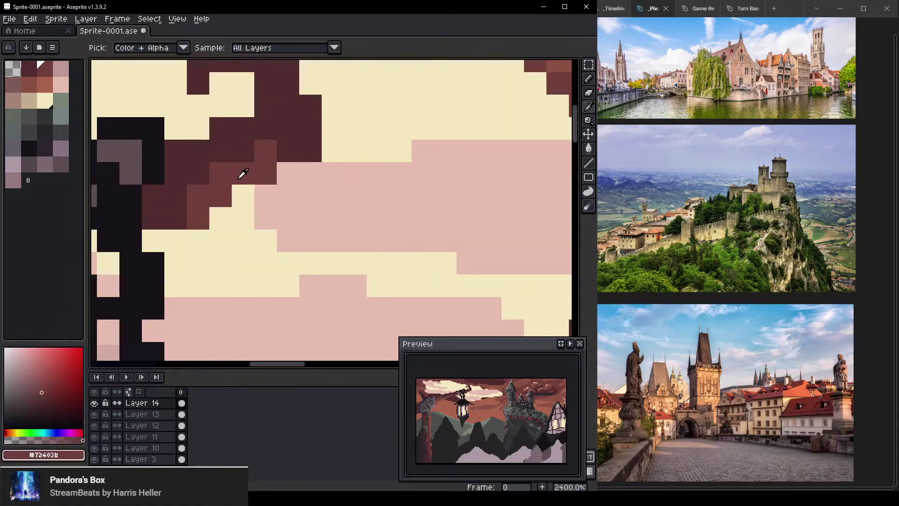
mouse_move(317, 173)
mouse_down()
mouse_move(218, 194)
mouse_move(277, 182)
mouse_move(239, 208)
mouse_move(143, 231)
mouse_up()
scroll(308, 203, down, 3)
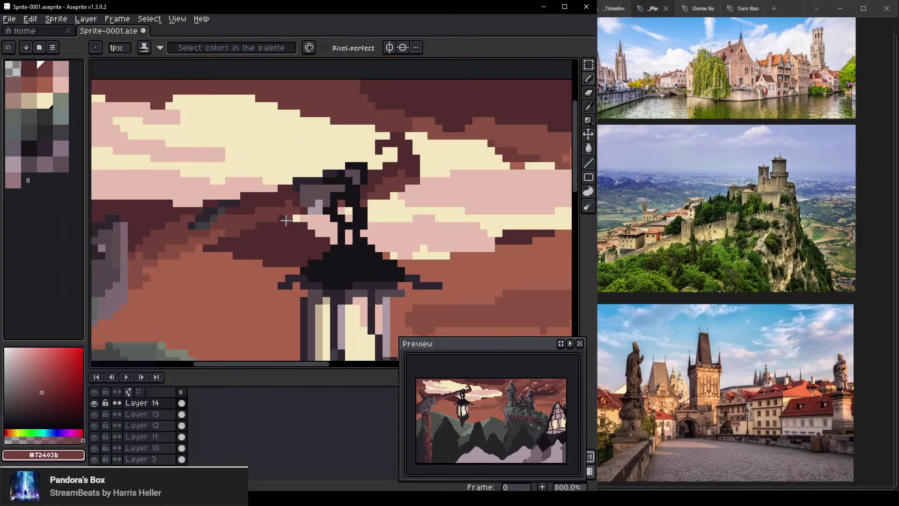
scroll(307, 196, down, 6)
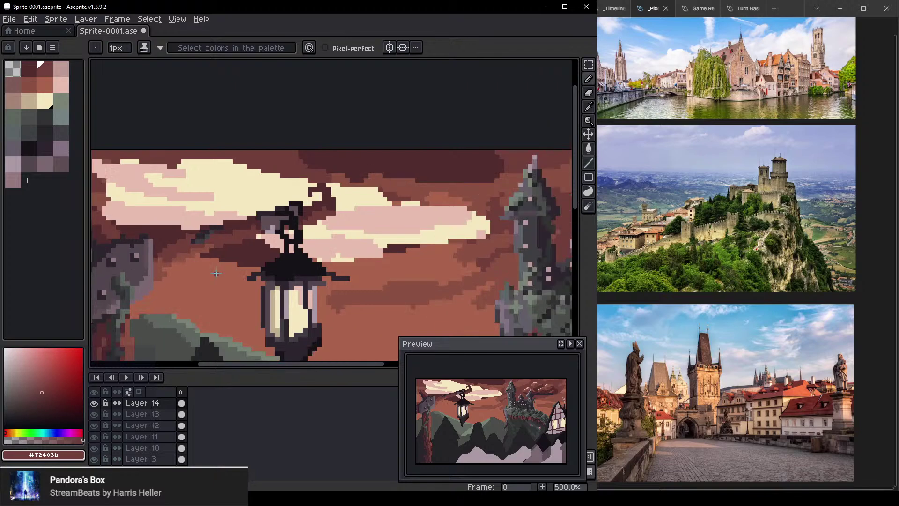
scroll(377, 218, up, 5)
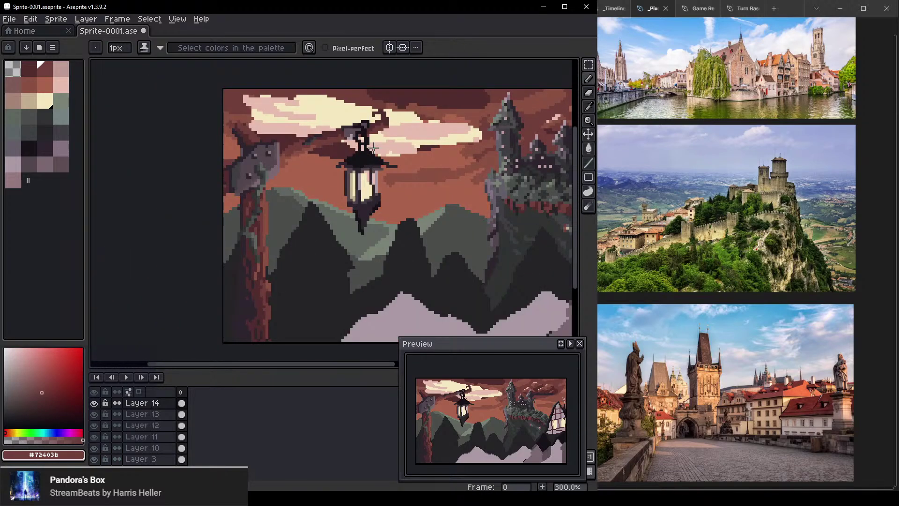
drag(262, 141, 241, 127)
drag(359, 133, 321, 167)
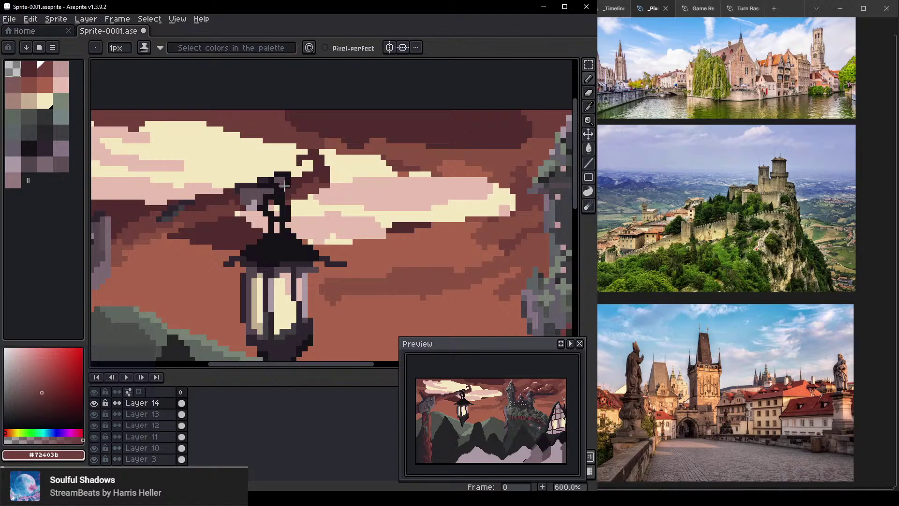
Select the arm's curved tip beyond the lantern and move it up and right, extending the arm over the cloud
scroll(307, 180, up, 3)
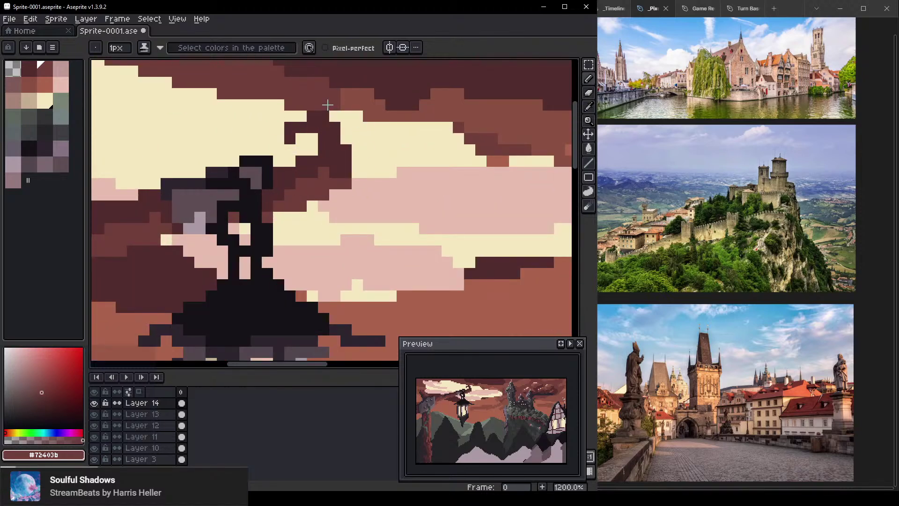
key(m)
drag(307, 100, 365, 213)
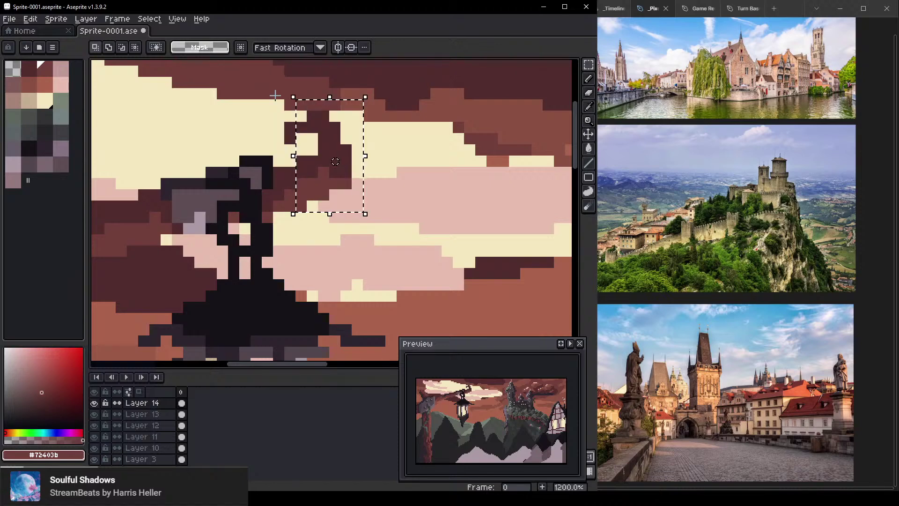
drag(276, 91, 421, 257)
drag(344, 211, 388, 155)
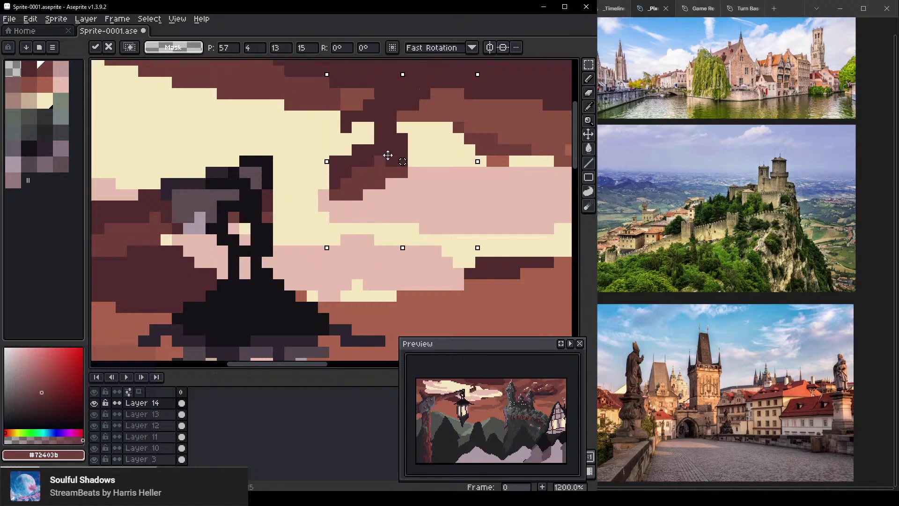
key(b)
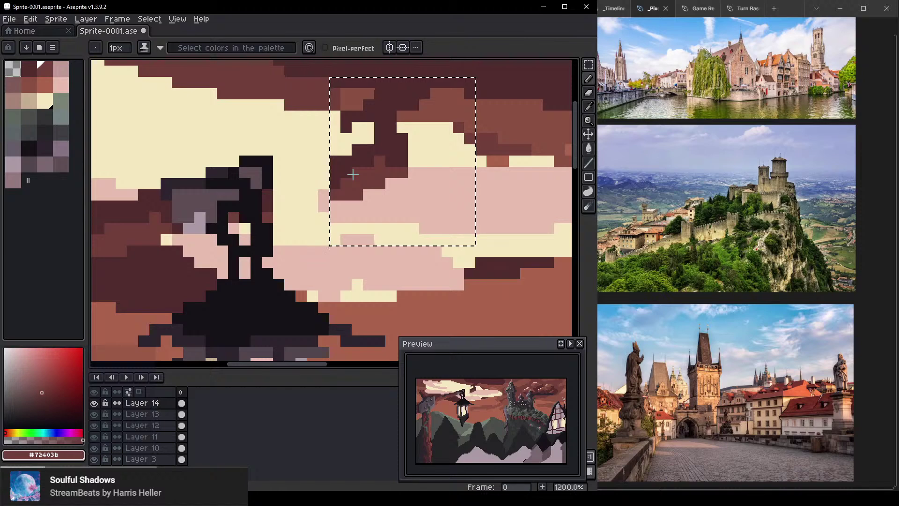
key(ctrl+d)
Reconnect the underside of the moved arm tip to the lantern with #72403b and set the brush to 3 px
click(337, 174)
click(337, 197)
click(324, 197)
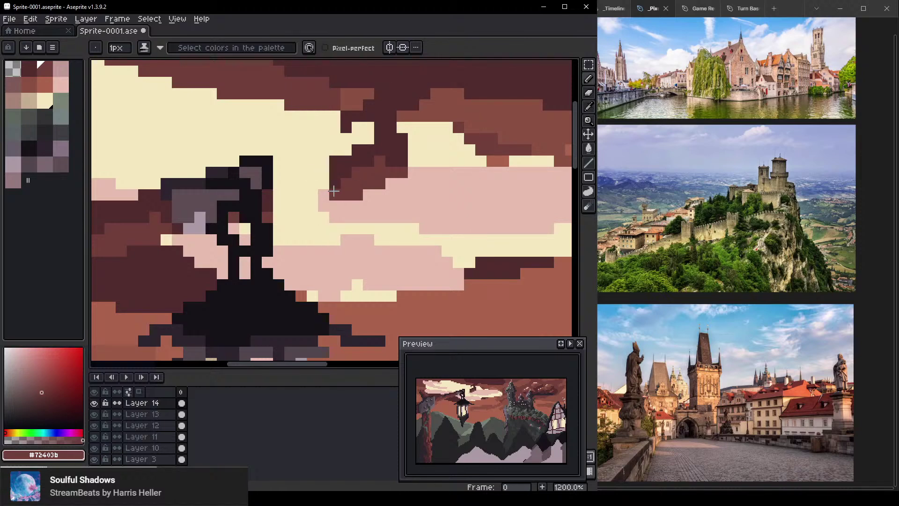
drag(323, 197, 277, 217)
drag(353, 187, 256, 218)
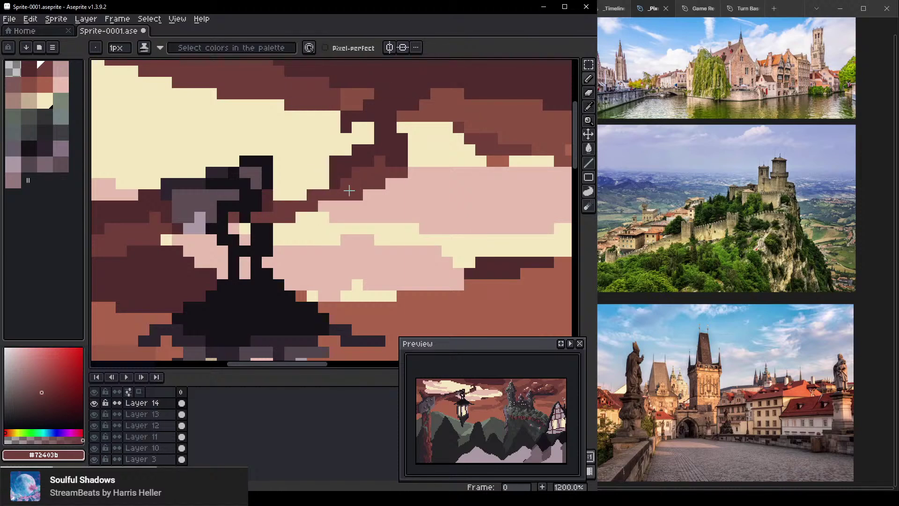
key(ctrl+z)
key(plus)
key(plus)
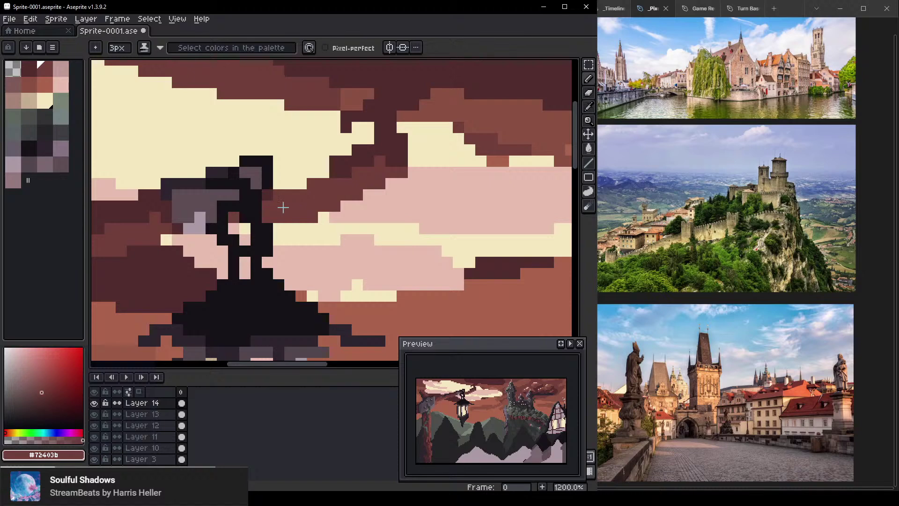
Fill the upper part of the gap between the lantern and the arm tip with dark red #522d2d
alt+click(350, 161)
drag(352, 160, 295, 179)
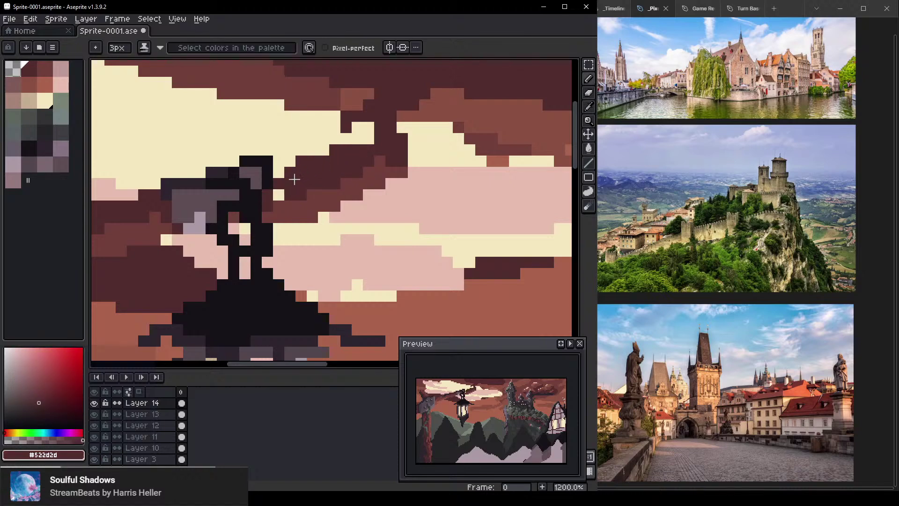
scroll(450, 131, down, 5)
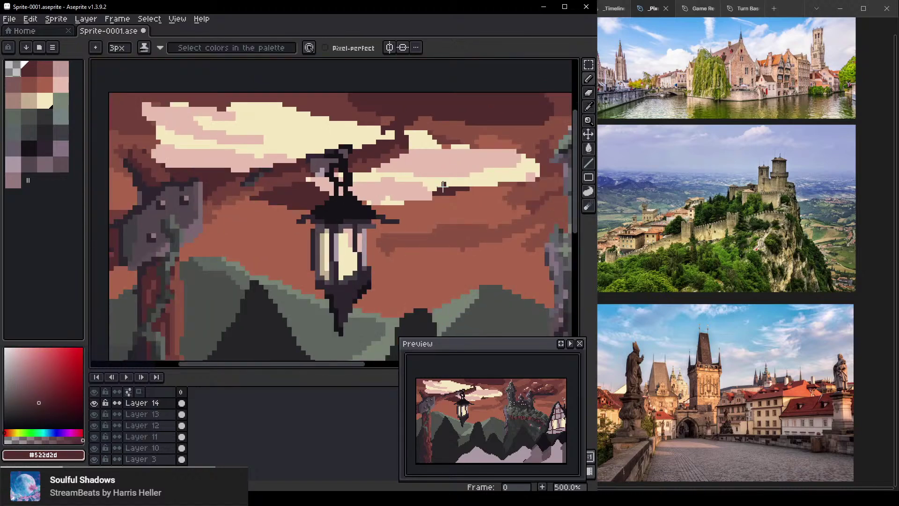
scroll(435, 190, up, 5)
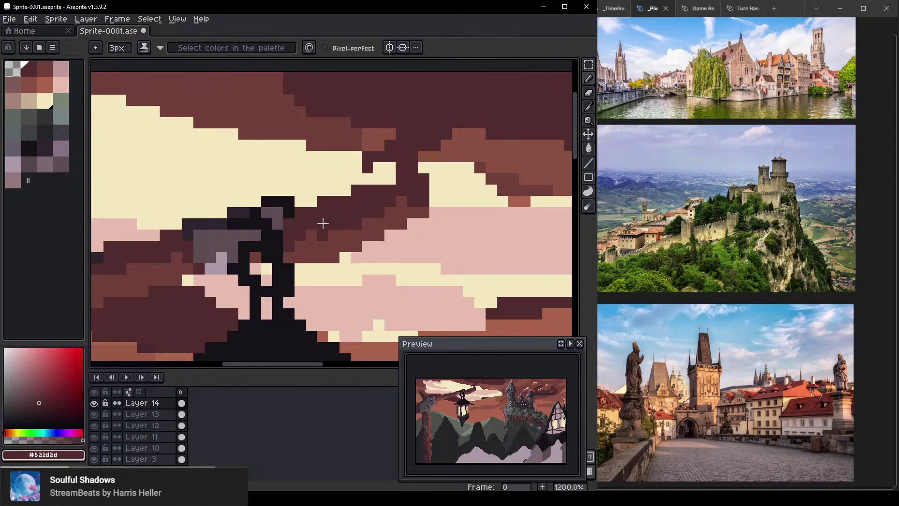
Trim the upper and lower edges of the extended arm and its curved tip with a 1 px eraser
key(minus)
key(minus)
drag(383, 177, 328, 192)
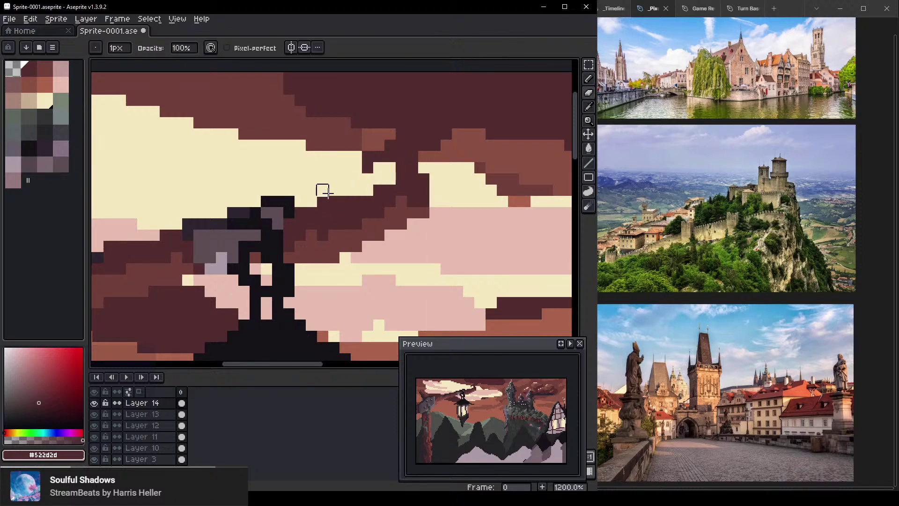
mouse_move(334, 256)
mouse_down()
mouse_move(343, 257)
mouse_move(330, 262)
mouse_up()
drag(380, 235, 332, 257)
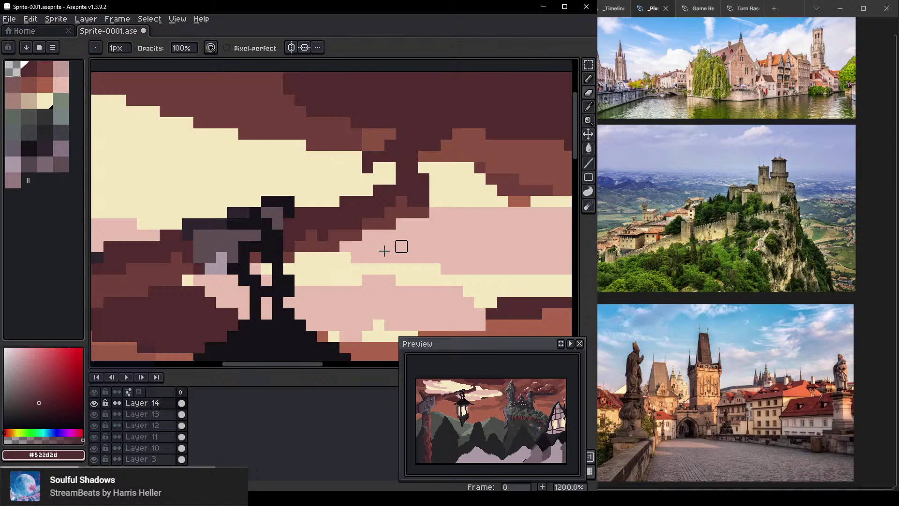
scroll(455, 251, down, 2)
mouse_move(461, 269)
mouse_down()
mouse_move(437, 251)
mouse_move(285, 294)
mouse_up()
scroll(335, 267, up, 4)
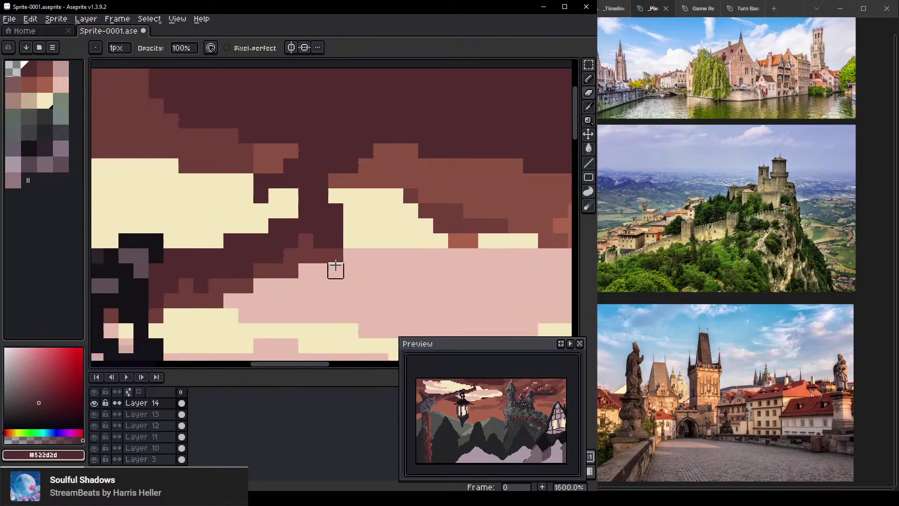
key(b)
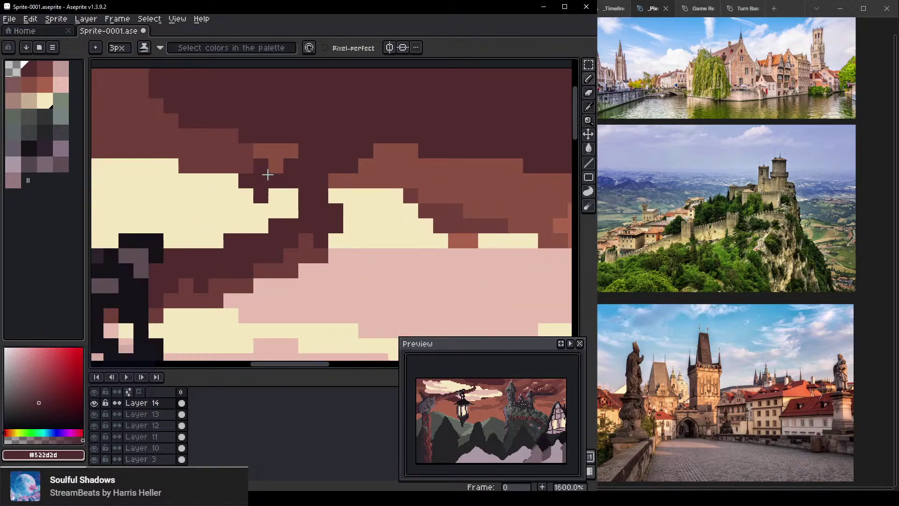
scroll(253, 179, down, 2)
scroll(263, 209, down, 4)
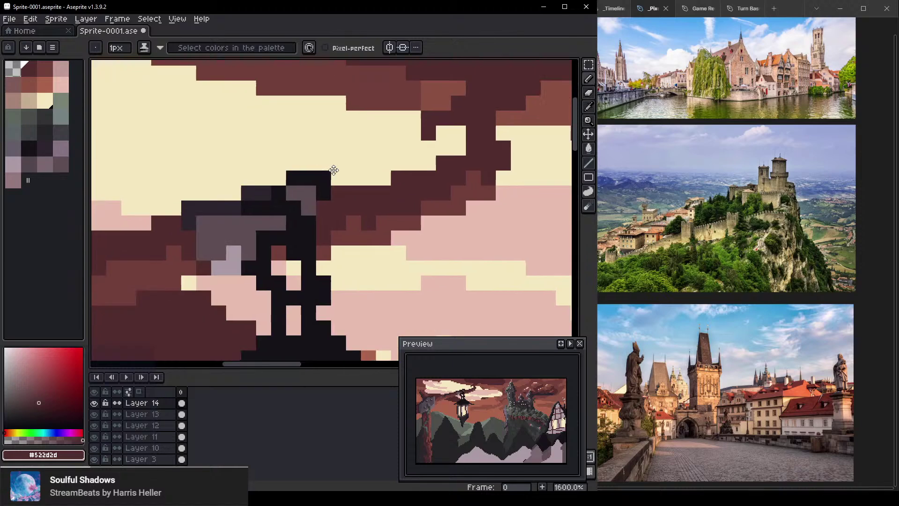
drag(278, 221, 327, 164)
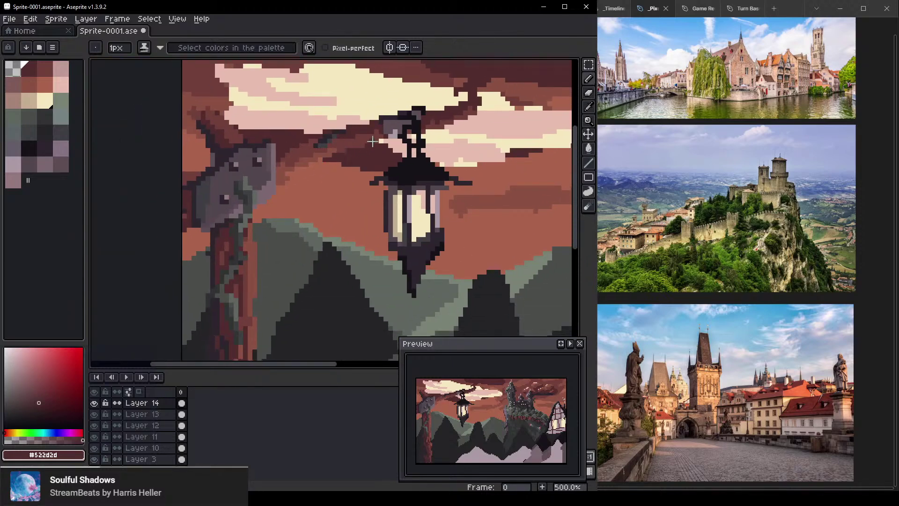
Add a lighter brown #895142 highlight along the lower edge of the arm's curved tip
scroll(344, 153, up, 4)
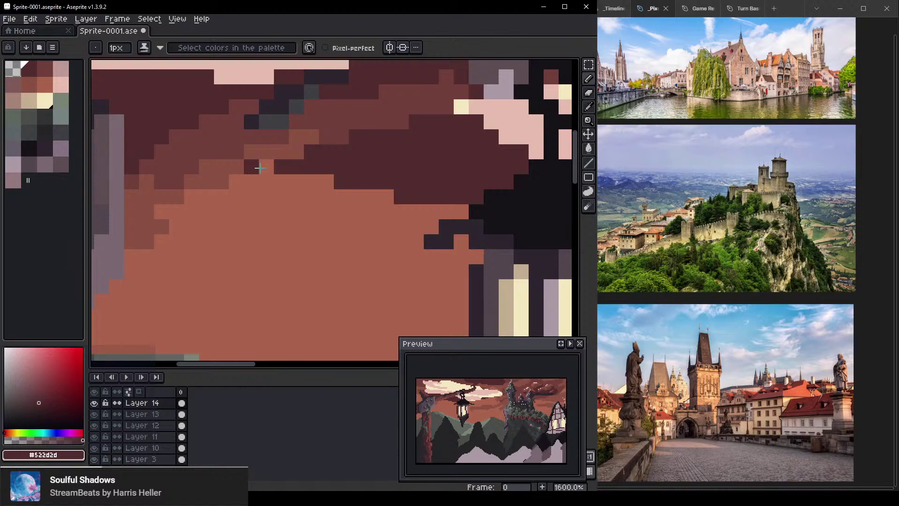
alt+click(226, 166)
drag(380, 156, 164, 246)
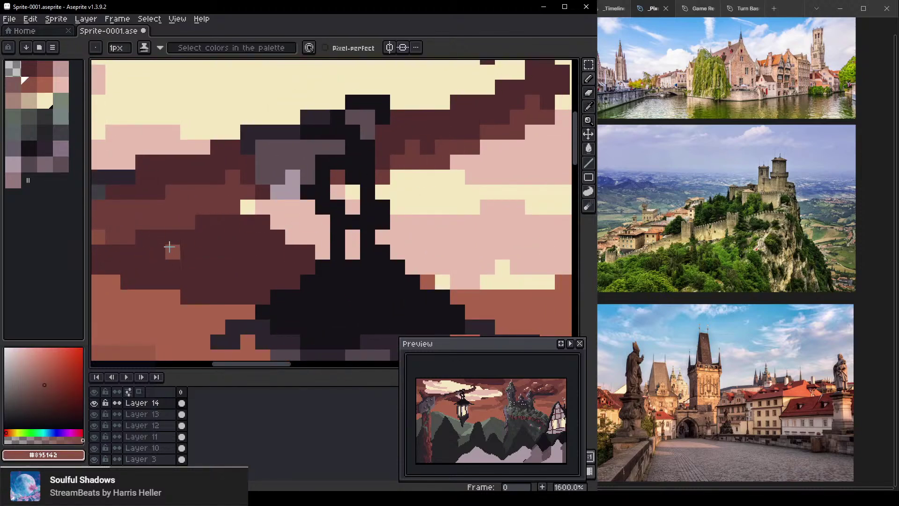
mouse_move(172, 249)
mouse_down()
mouse_move(241, 200)
mouse_move(222, 180)
mouse_move(172, 192)
mouse_move(255, 181)
mouse_move(197, 174)
mouse_move(151, 193)
mouse_move(221, 195)
mouse_move(150, 213)
mouse_up()
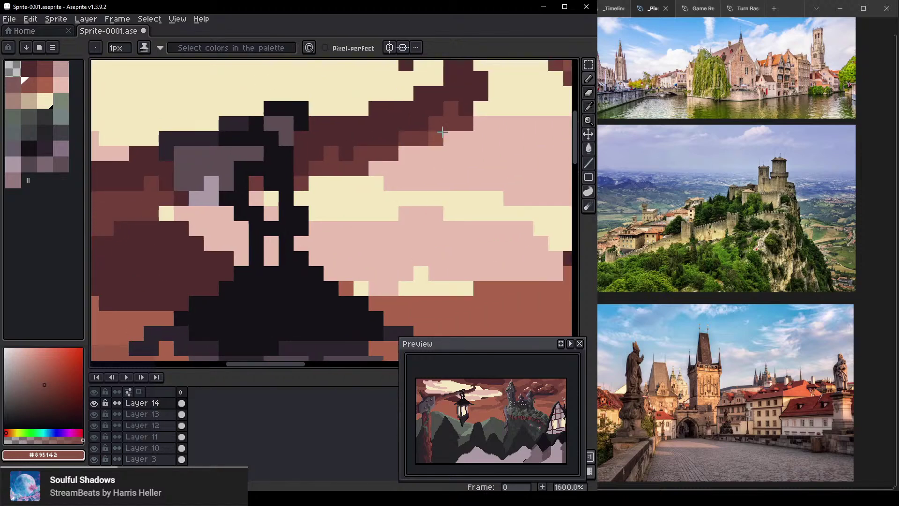
drag(496, 163, 349, 203)
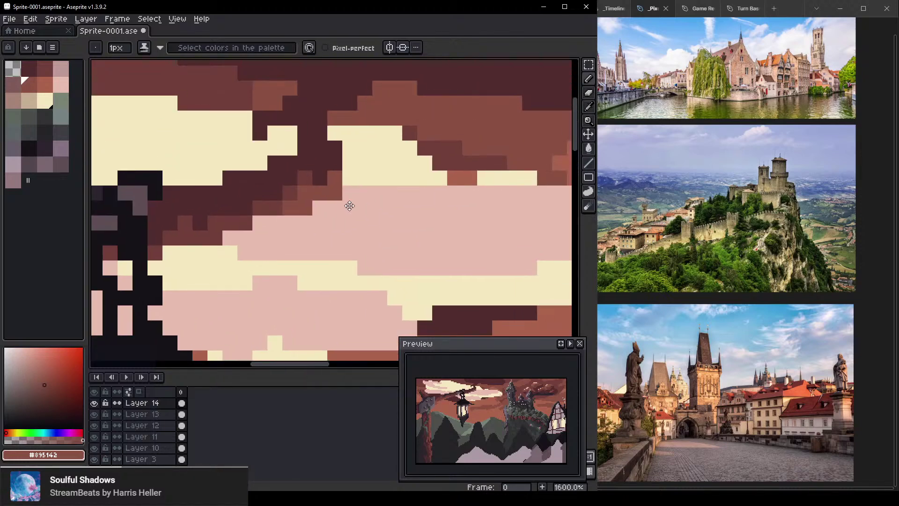
Blend the arm tip's highlight into the dark red with mid-tone #72403b pixels, and pick up dark red #522d2d again
alt+click(282, 197)
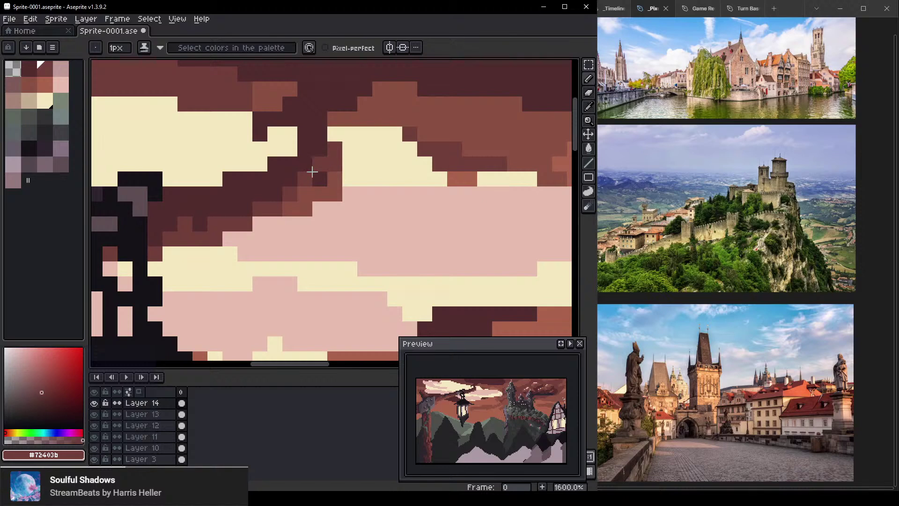
click(244, 208)
scroll(242, 213, down, 1)
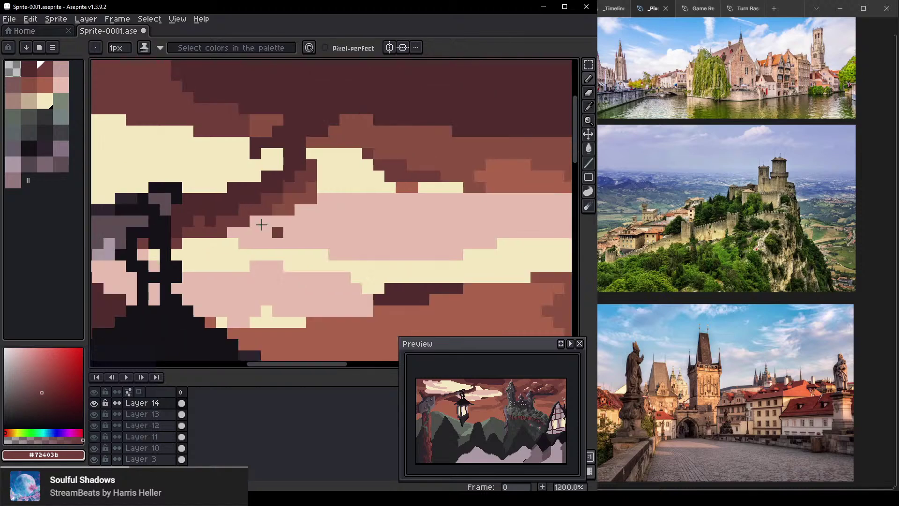
scroll(283, 188, down, 5)
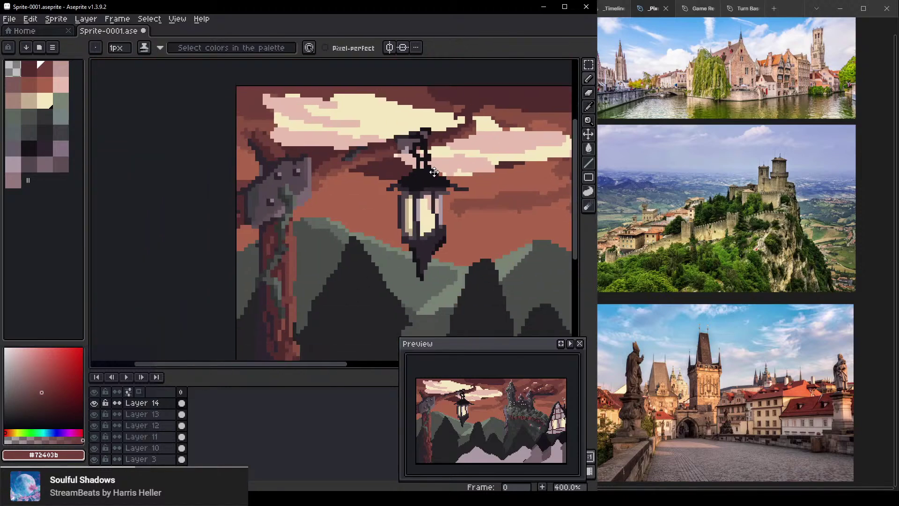
scroll(324, 225, up, 8)
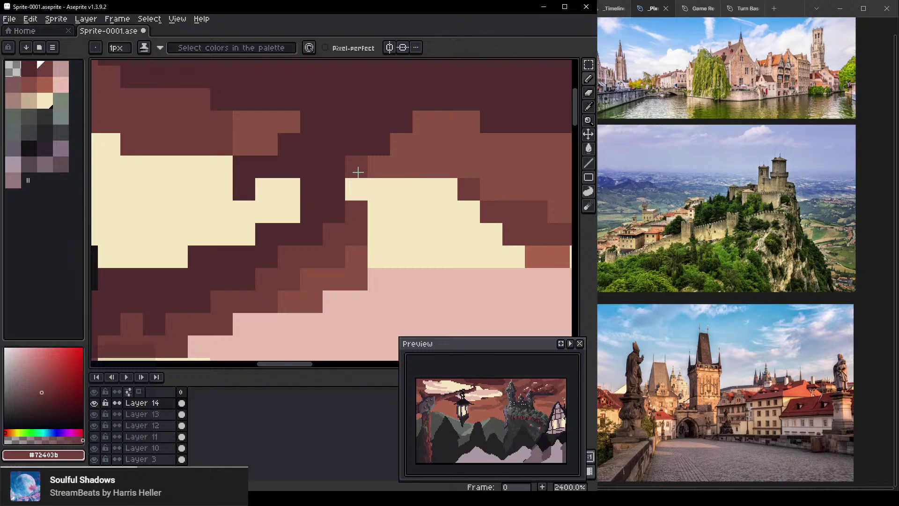
alt+click(309, 158)
scroll(301, 238, down, 8)
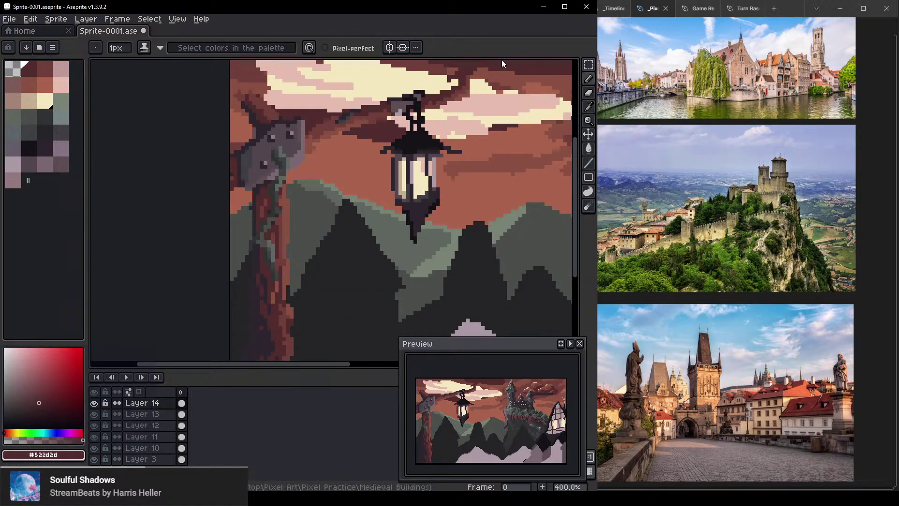
Outline the upper edge of the arm's curved tip and its curled end with near-black purple #2c262d
alt+click(248, 293)
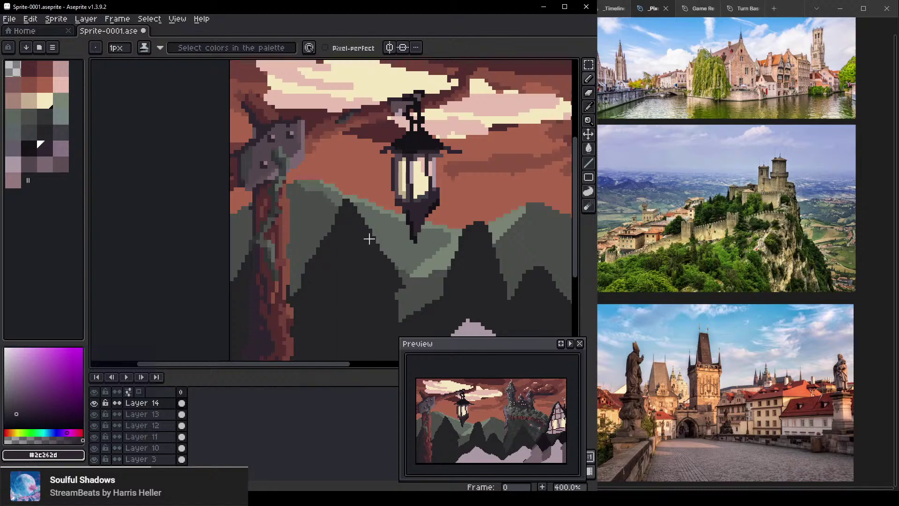
scroll(426, 141, up, 6)
click(305, 223)
scroll(305, 223, up, 2)
key(ctrl+z)
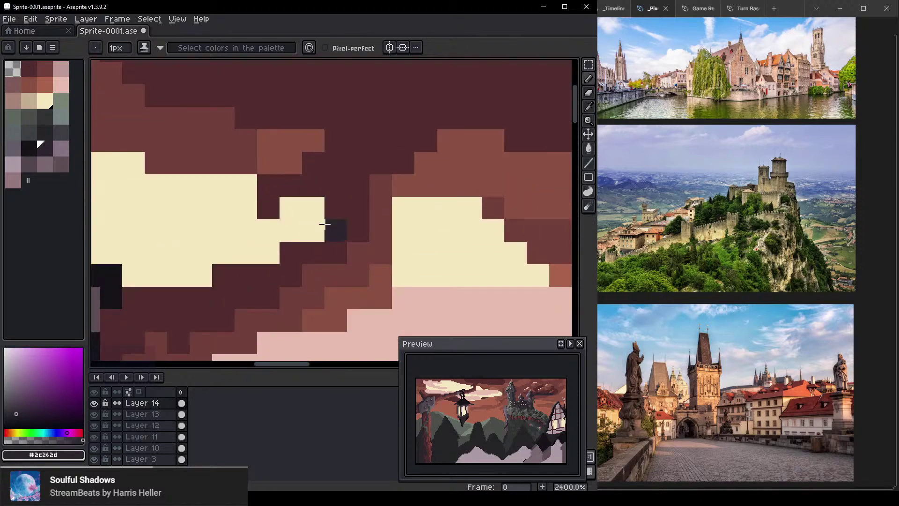
click(340, 207)
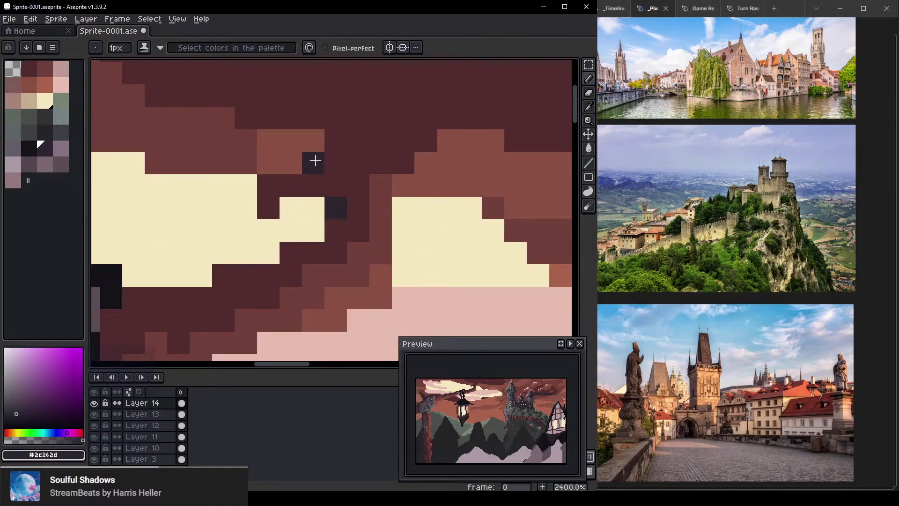
mouse_move(301, 162)
mouse_down()
mouse_move(315, 144)
mouse_move(375, 152)
mouse_up()
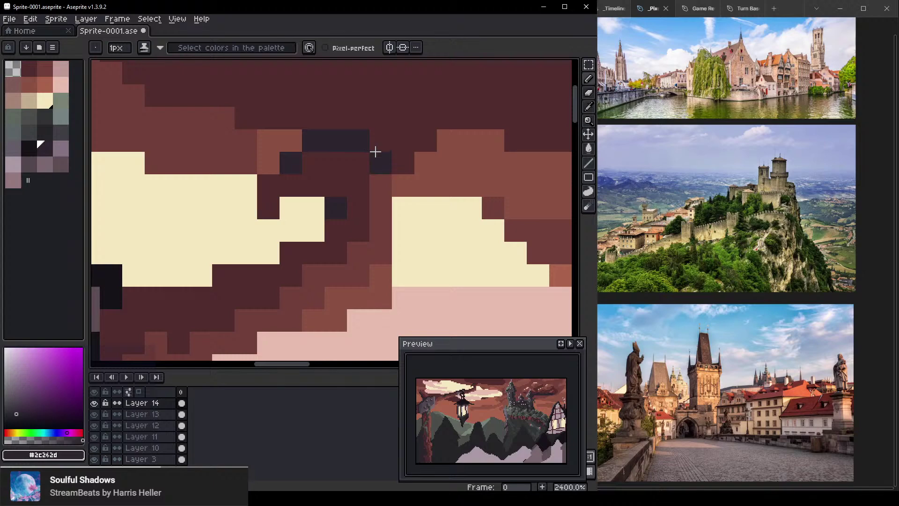
drag(273, 185, 248, 207)
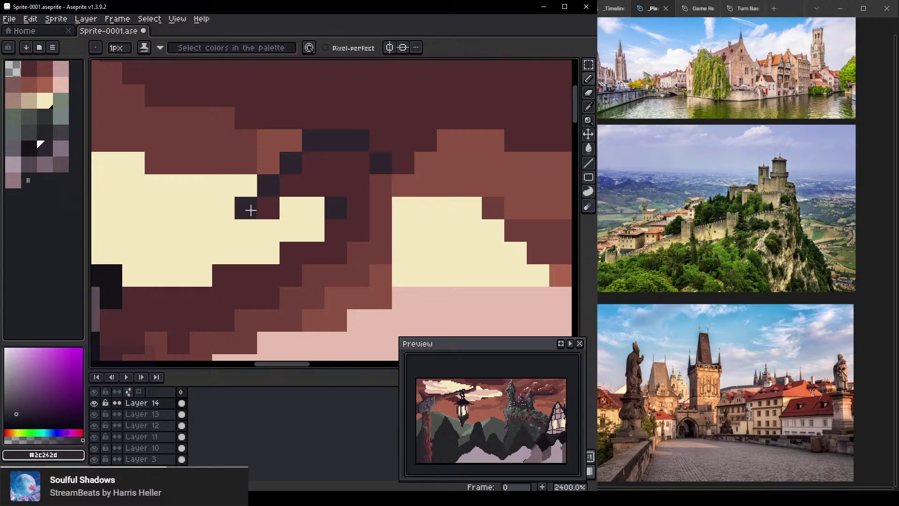
Fill in the underside of the tip's curled end with dark red #522d2d pixels
scroll(335, 253, down, 5)
scroll(335, 253, down, 6)
scroll(365, 149, up, 4)
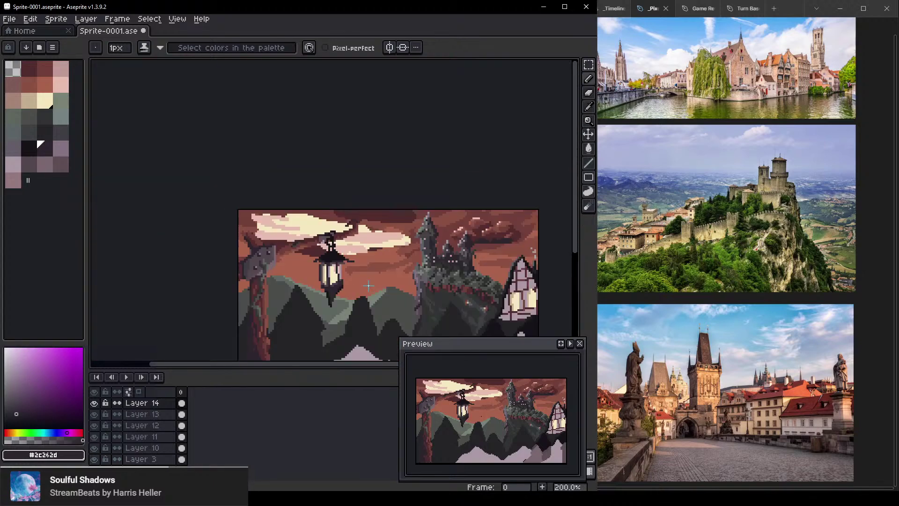
scroll(365, 149, up, 7)
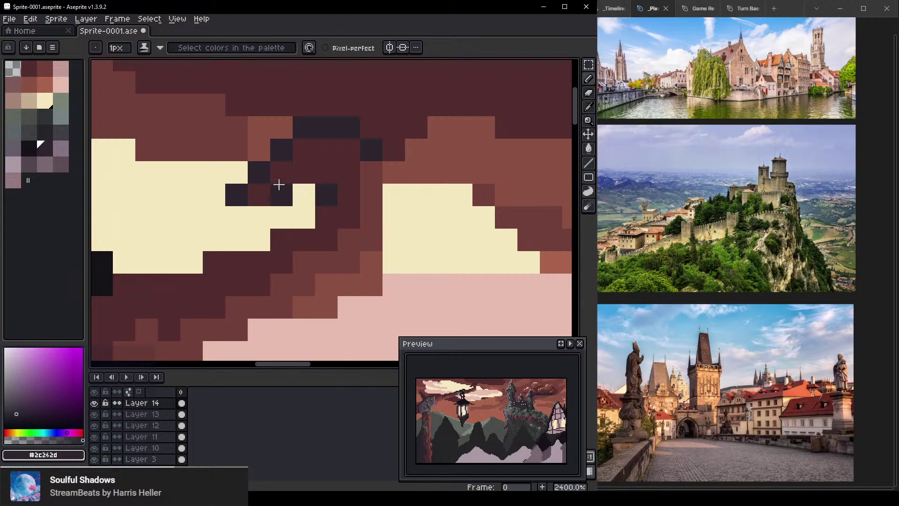
alt+click(295, 175)
click(280, 193)
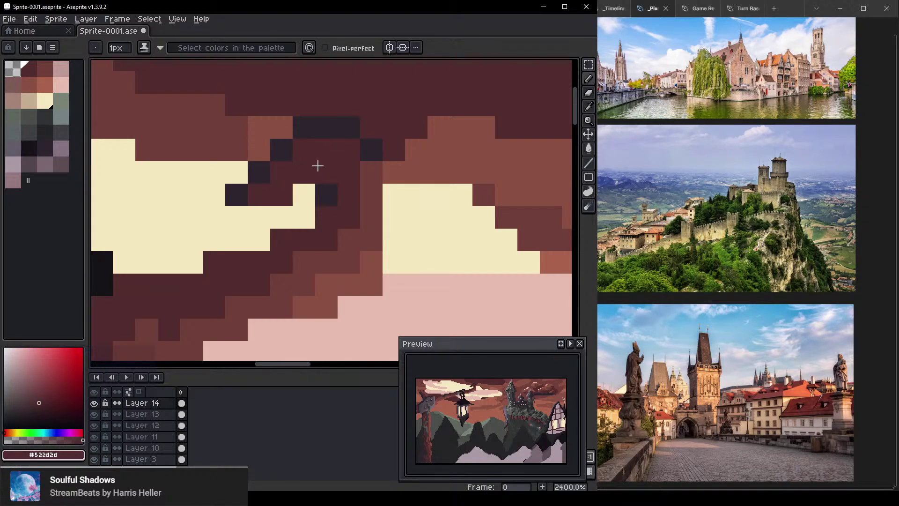
click(287, 149)
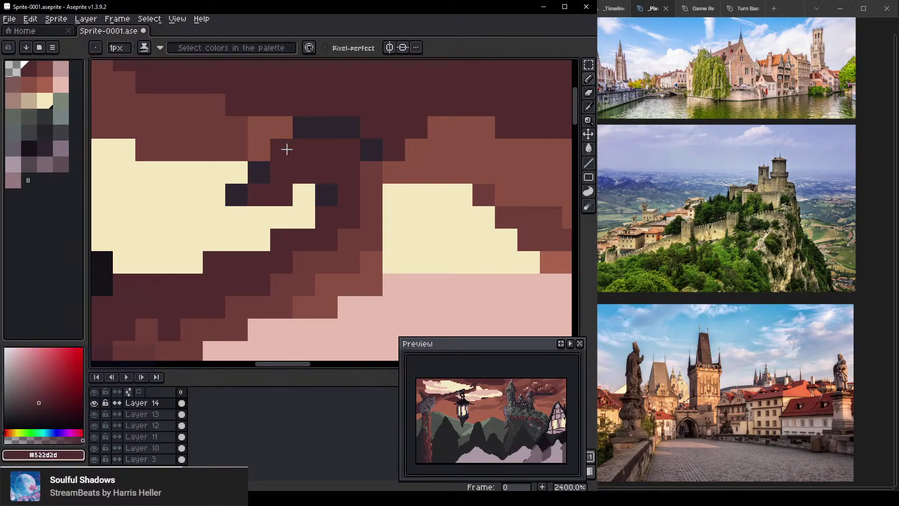
Thicken the curl's outline with #2c262d pixels and erase the excess outline at its upper corner
alt+click(287, 149)
scroll(293, 191, down, 3)
scroll(315, 170, up, 3)
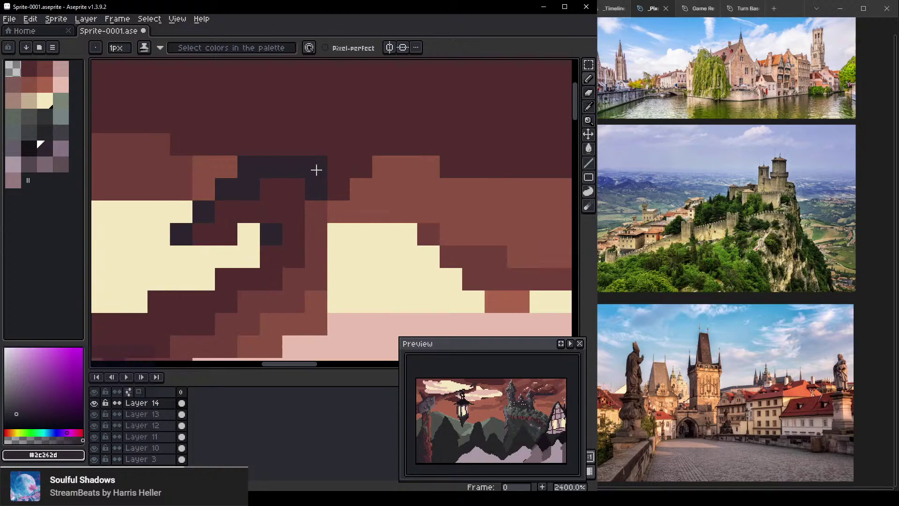
key(e)
click(240, 160)
key(b)
click(271, 179)
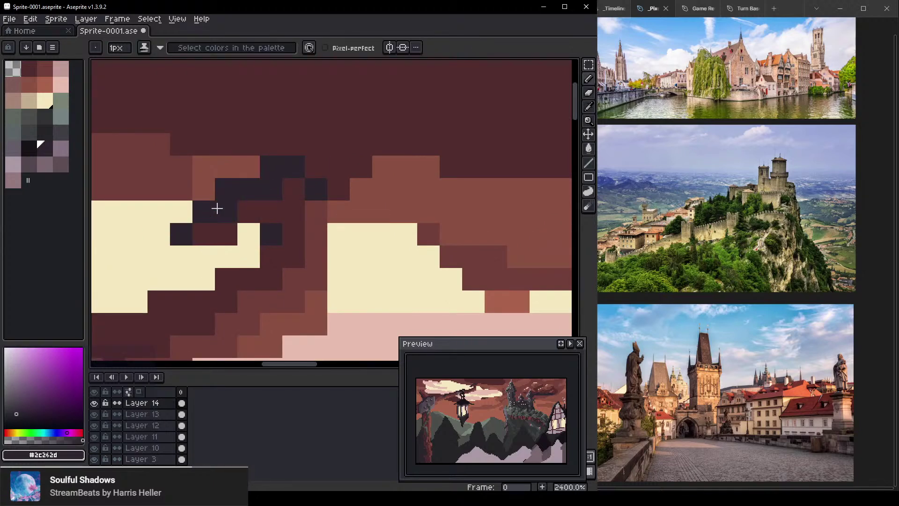
Extend the #2c262d outline along the arm's upper edge between the lantern hook and the curved tip
scroll(149, 281, down, 3)
drag(231, 289, 412, 161)
scroll(369, 166, up, 3)
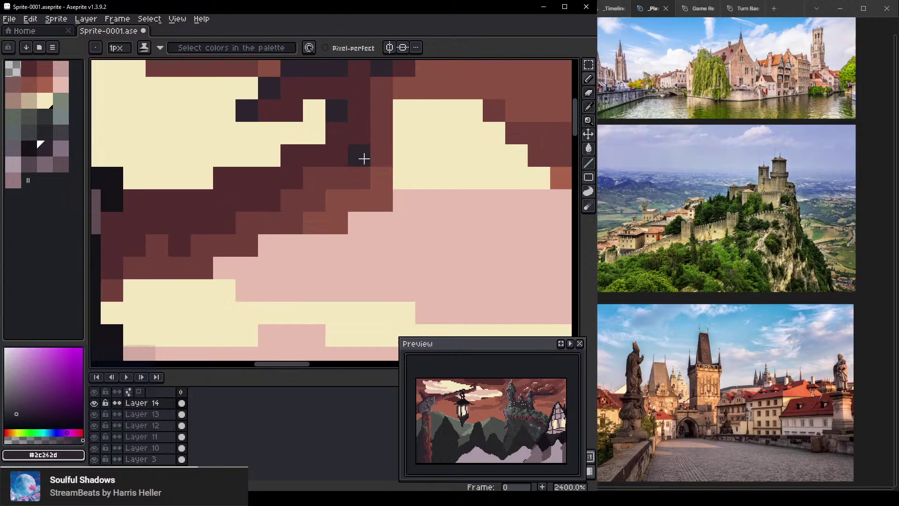
mouse_move(192, 176)
mouse_down()
mouse_move(134, 196)
mouse_move(187, 186)
mouse_up()
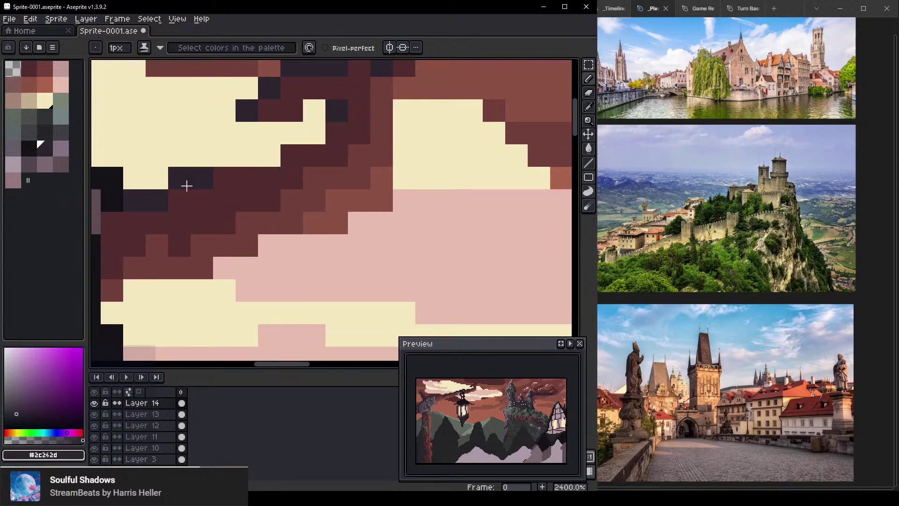
scroll(307, 233, down, 5)
scroll(239, 220, up, 4)
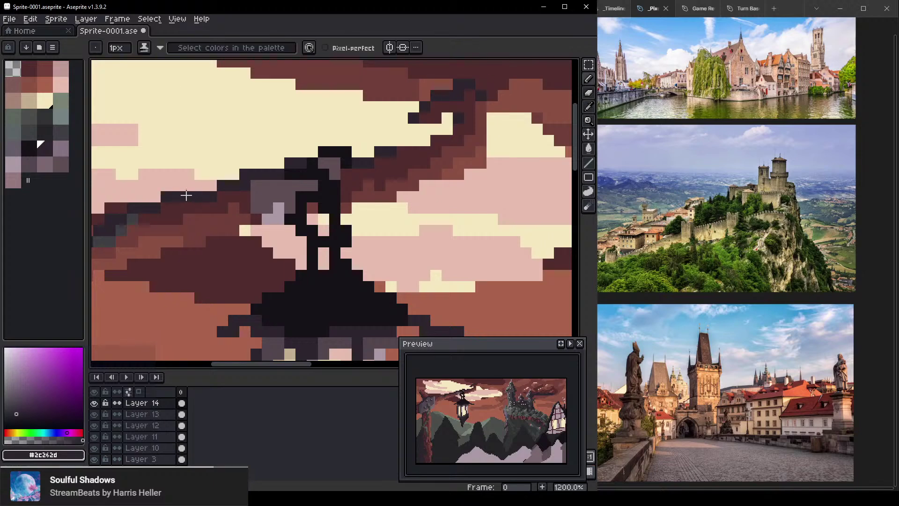
Check how the outlined arm, lantern and post read within the whole landscape
scroll(281, 208, down, 3)
scroll(282, 208, down, 5)
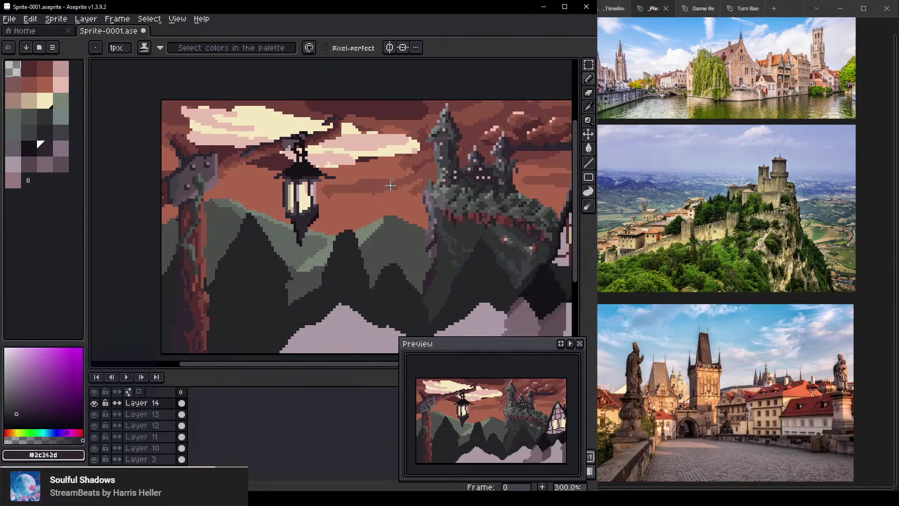
scroll(339, 186, up, 1)
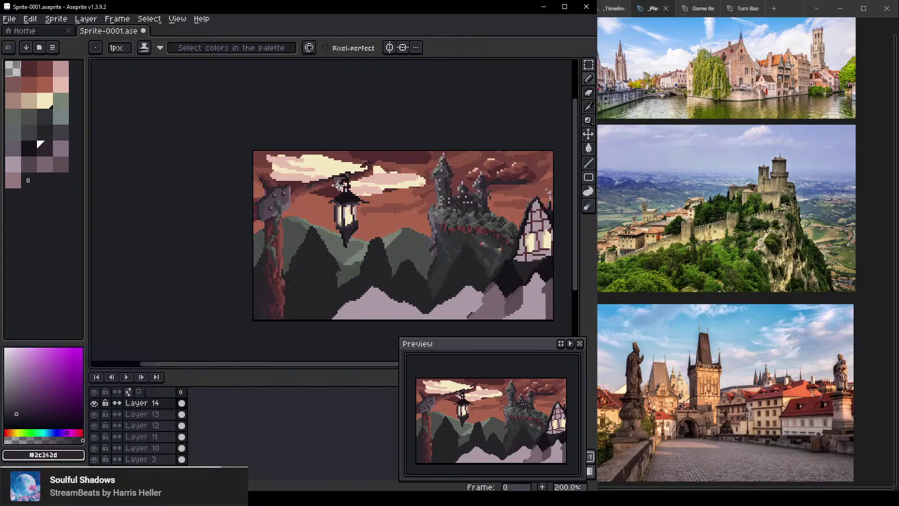
drag(412, 195, 302, 188)
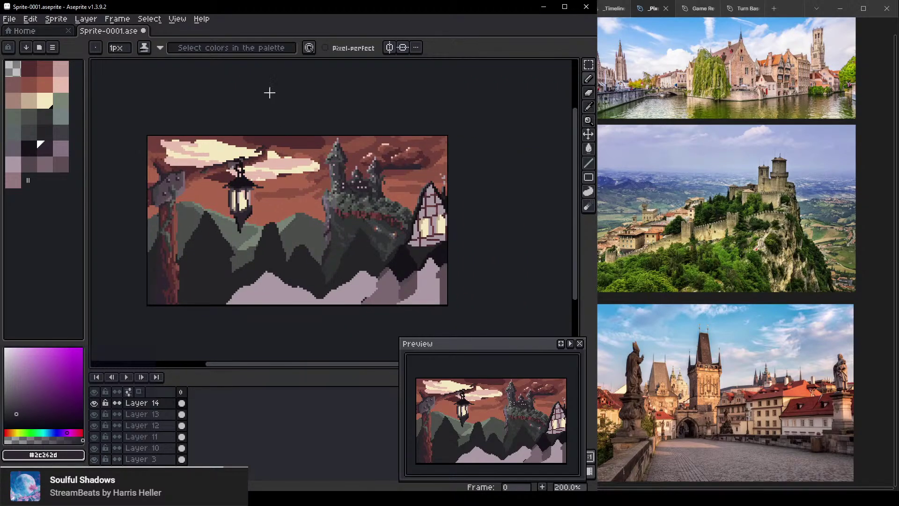
scroll(193, 156, up, 5)
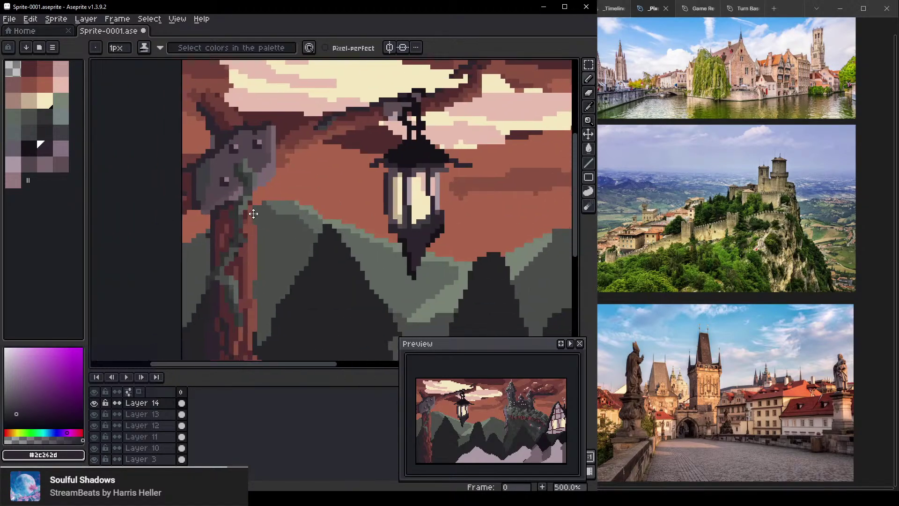
scroll(291, 174, up, 1)
key(v)
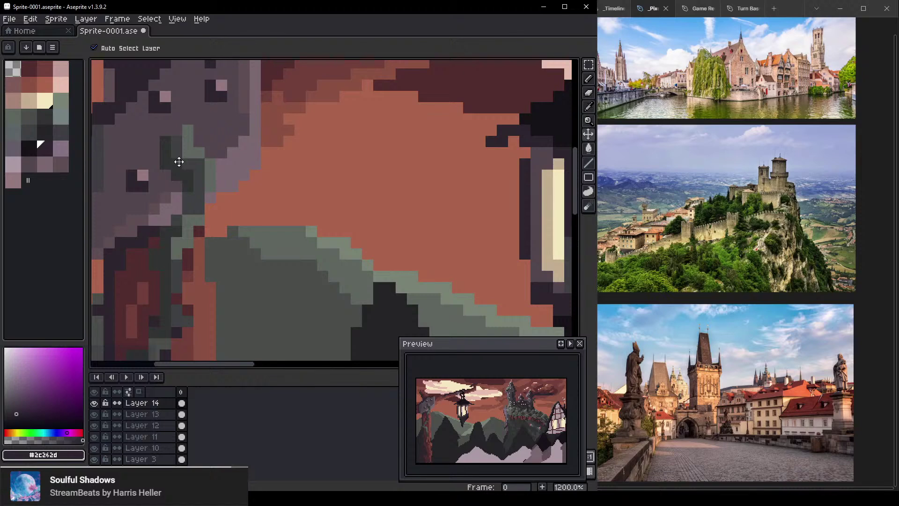
Sample the vine's dark #303332 and lighter #5e675f tones to try against the arm
key(b)
alt+click(179, 162)
drag(343, 99, 263, 219)
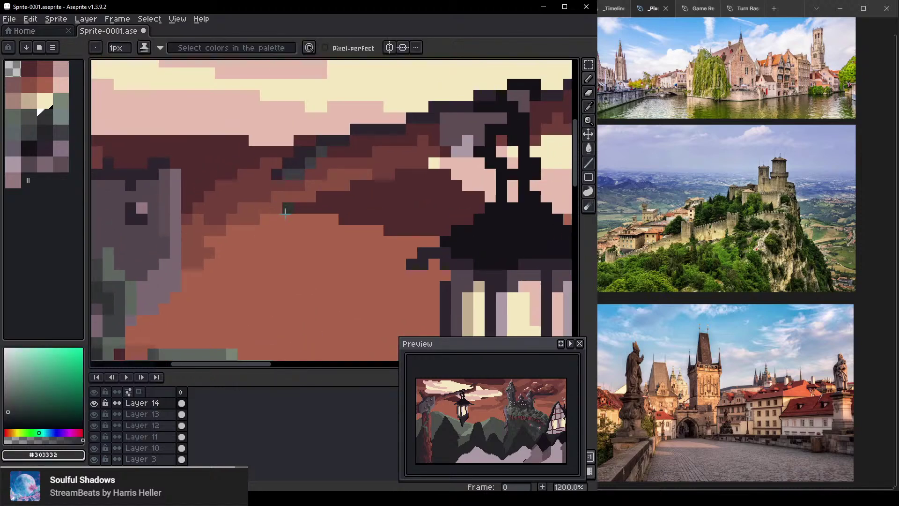
alt+click(114, 277)
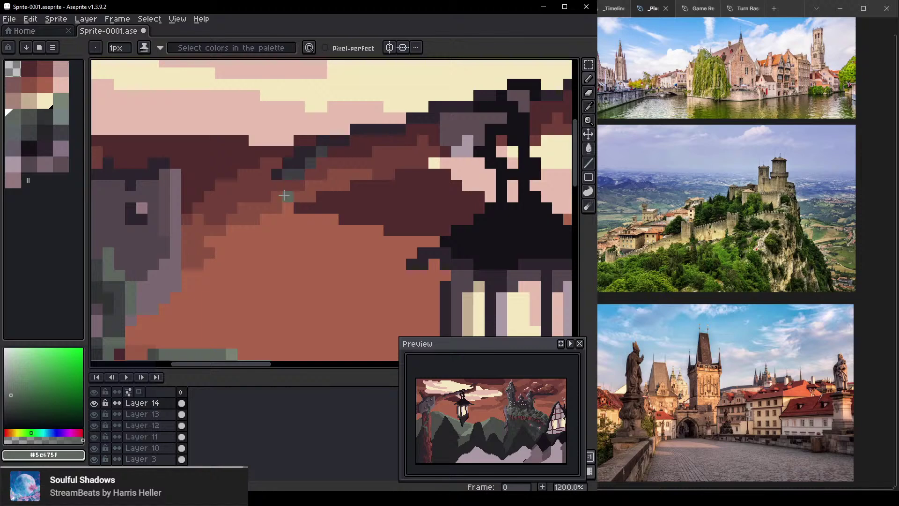
scroll(311, 202, down, 4)
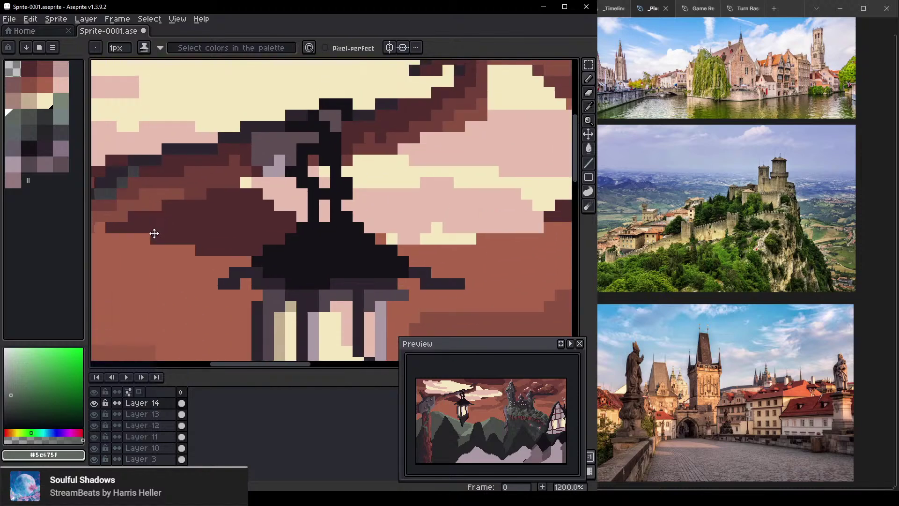
Extend the vine downward across the post's trunk to its outer edge with grey-green #494e4b
drag(330, 199, 480, 134)
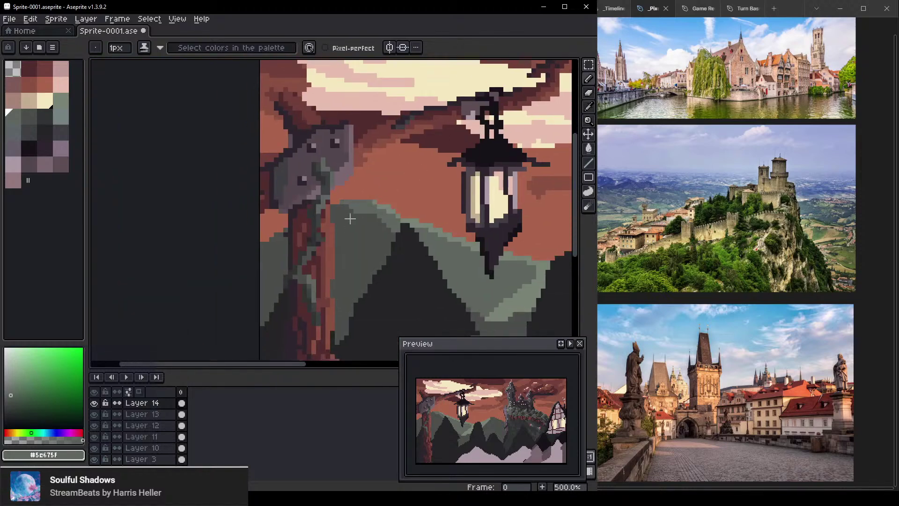
scroll(341, 244, down, 2)
scroll(293, 271, up, 2)
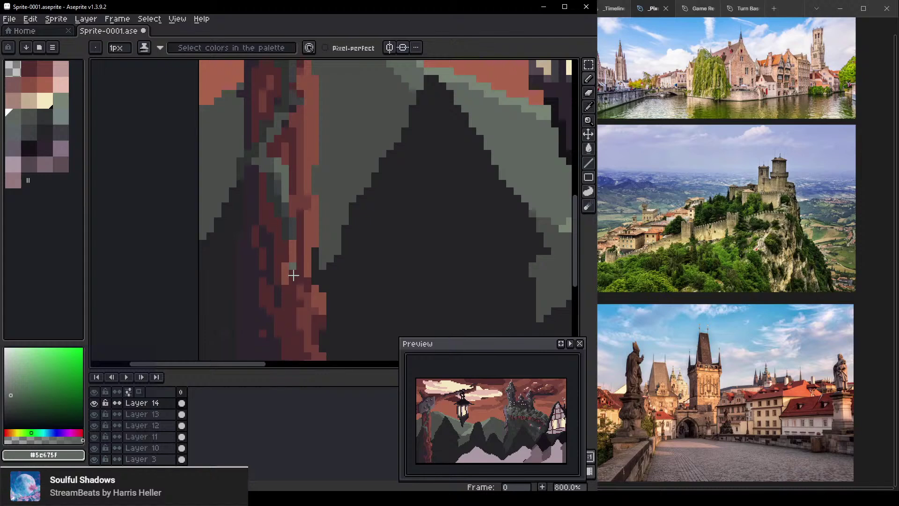
scroll(235, 171, up, 1)
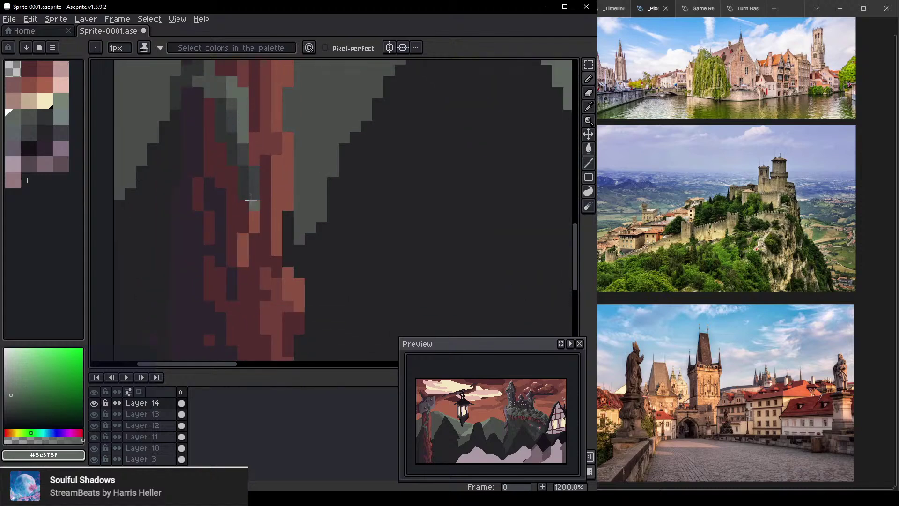
alt+click(229, 105)
drag(261, 179, 284, 254)
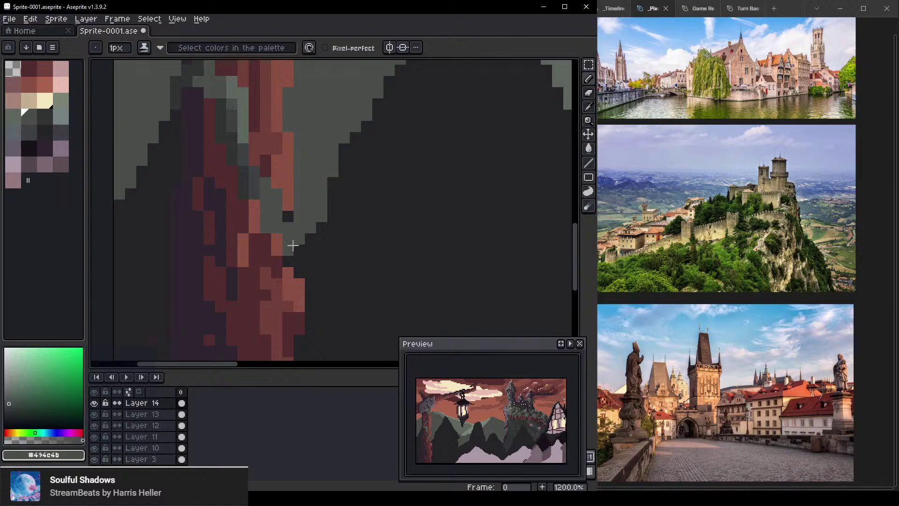
Highlight the new vine section with #5e675f and shade its underside down the trunk with #3e4143
alt+click(248, 143)
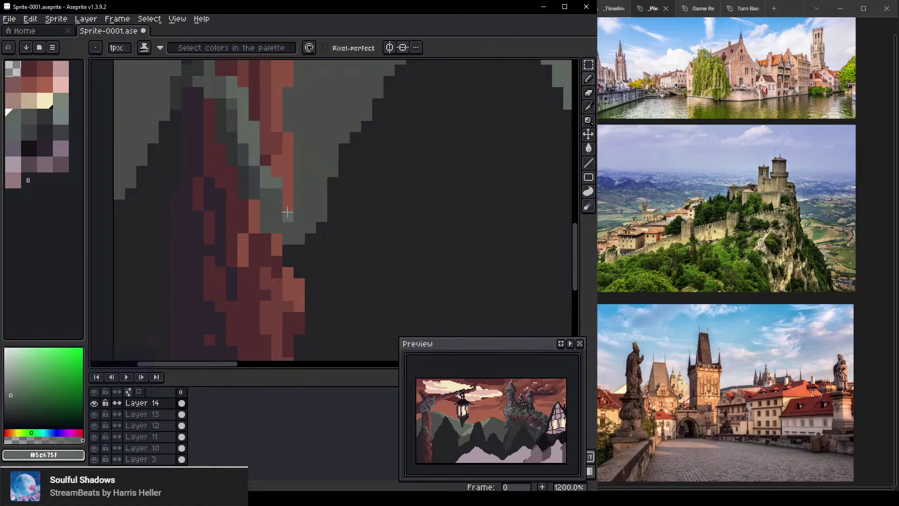
drag(287, 212, 286, 218)
alt+click(245, 155)
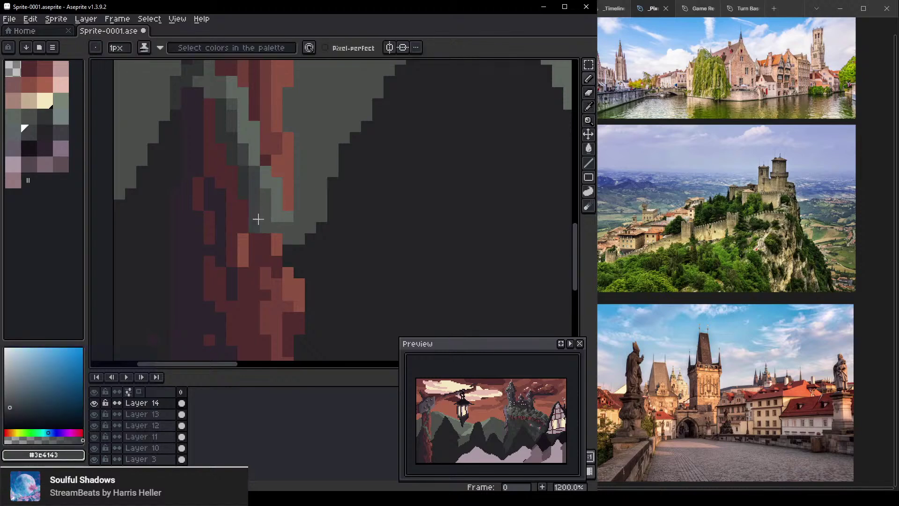
mouse_move(258, 219)
mouse_down()
mouse_move(261, 243)
mouse_move(275, 255)
mouse_up()
scroll(300, 279, down, 4)
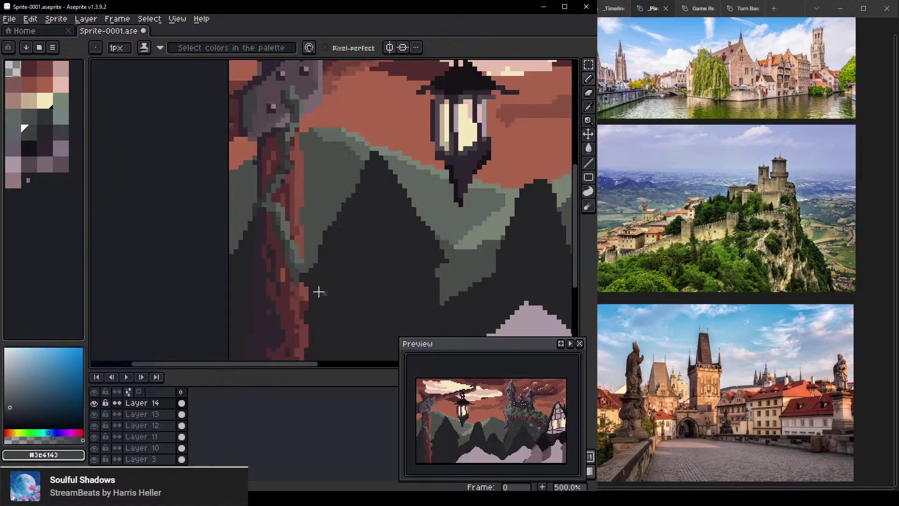
Darken the inner and lower edges of the new vine section with #303332
scroll(341, 280, up, 5)
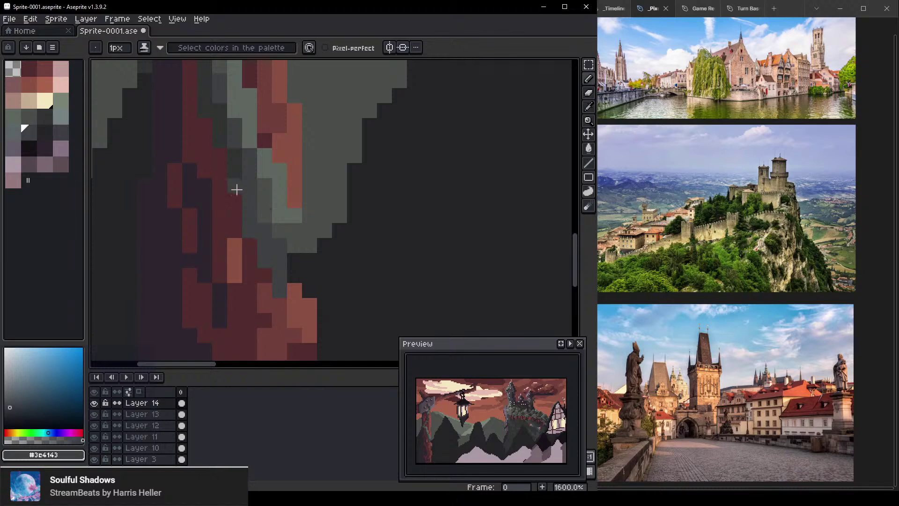
alt+click(245, 225)
click(247, 211)
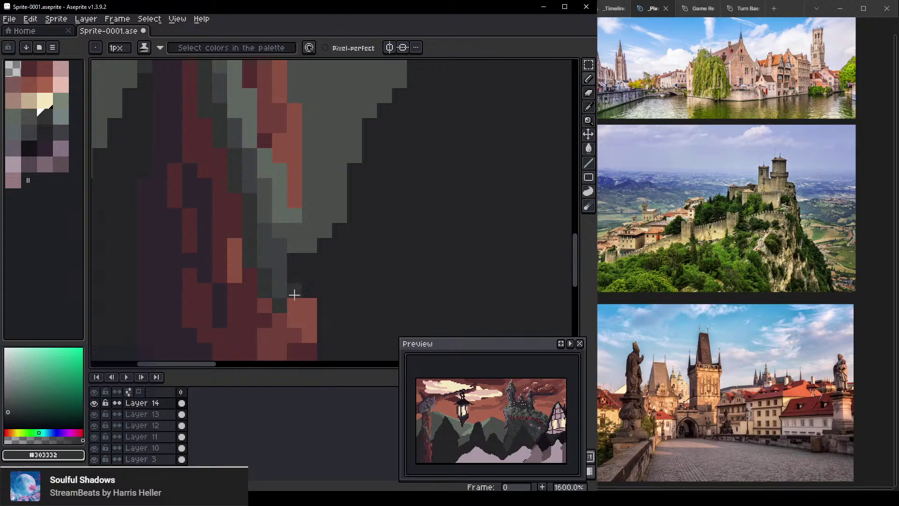
alt+click(294, 288)
alt+click(284, 301)
click(296, 305)
Touch up the lower end of the vine with the lighter grey-green #5e675f
scroll(382, 259, down, 6)
scroll(407, 220, up, 7)
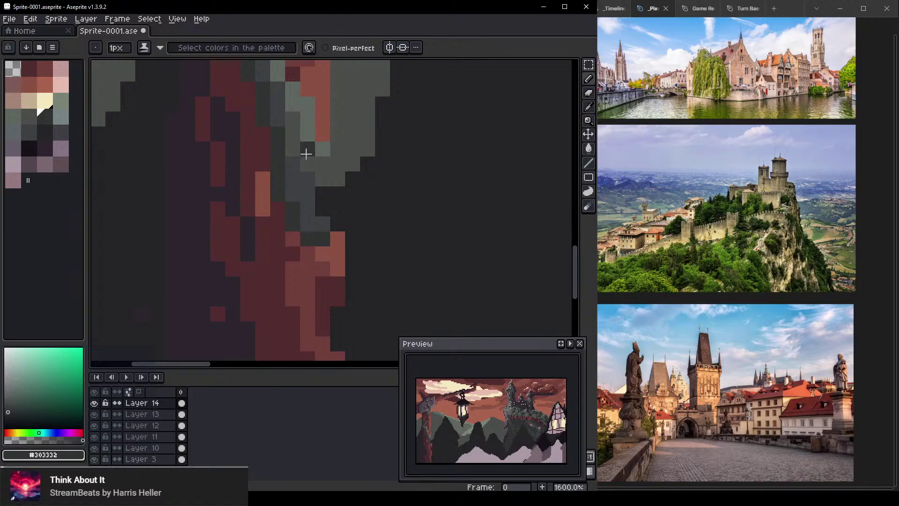
alt+click(296, 135)
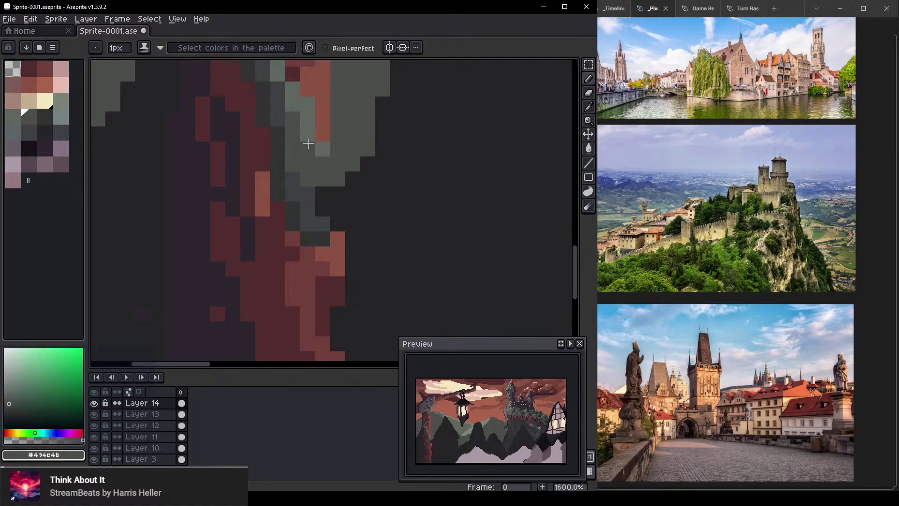
alt+click(307, 148)
drag(322, 162, 337, 251)
scroll(429, 254, down, 3)
scroll(429, 254, down, 4)
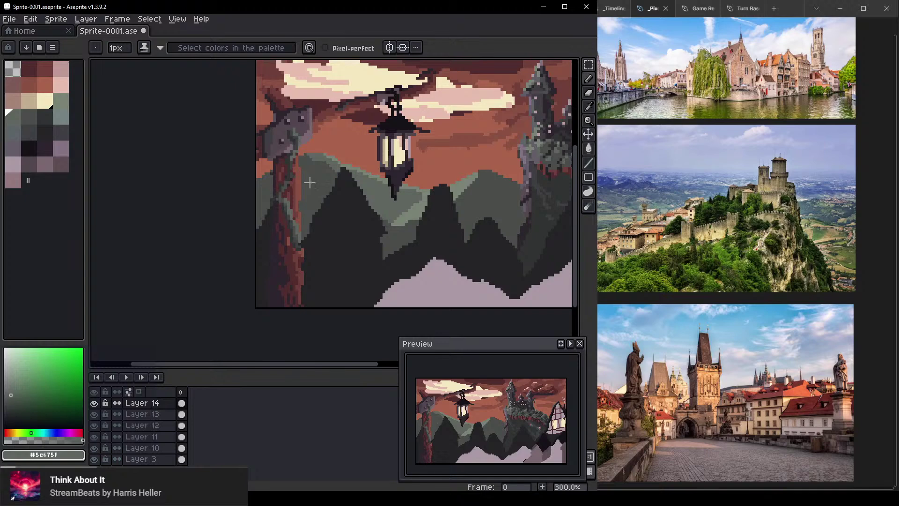
scroll(300, 187, up, 3)
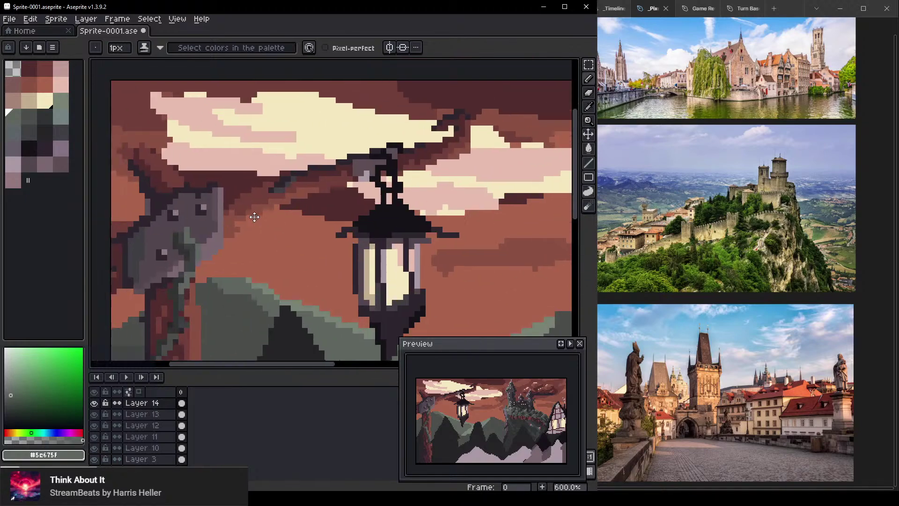
Extend the vine upward across the post's head between the nails with dark grey #3e4143
drag(254, 216, 298, 237)
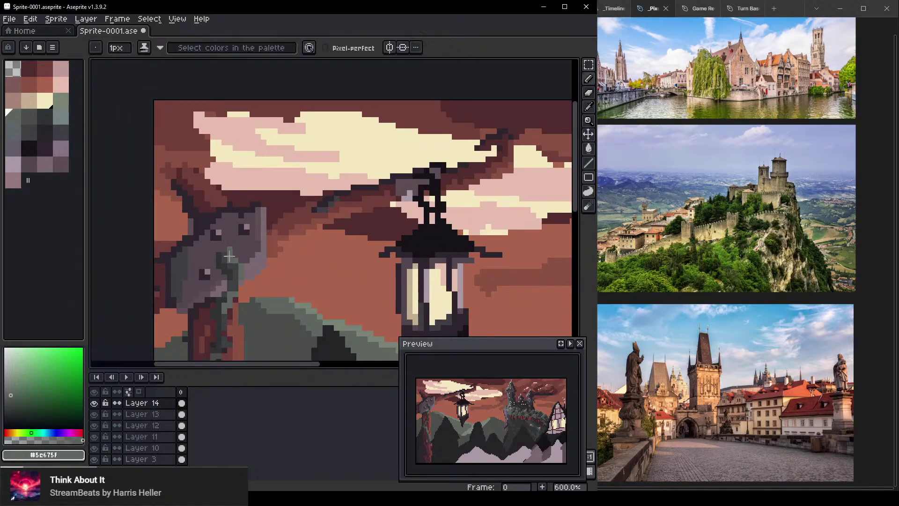
scroll(229, 255, up, 5)
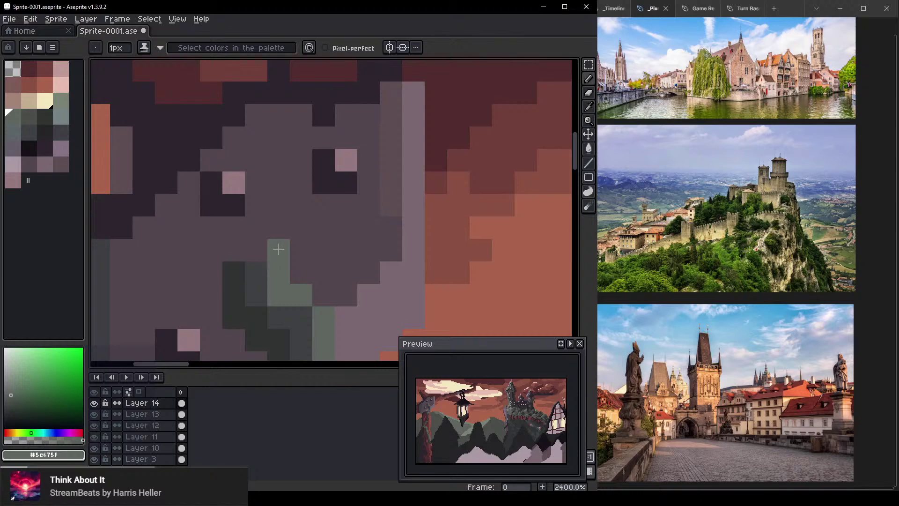
scroll(278, 249, down, 3)
scroll(311, 285, up, 5)
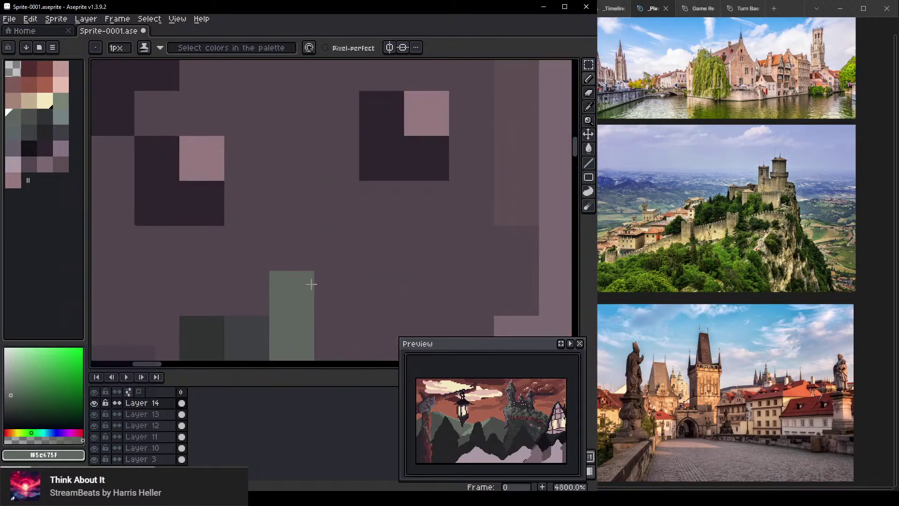
mouse_move(311, 285)
mouse_down()
mouse_move(361, 192)
mouse_move(338, 255)
mouse_up()
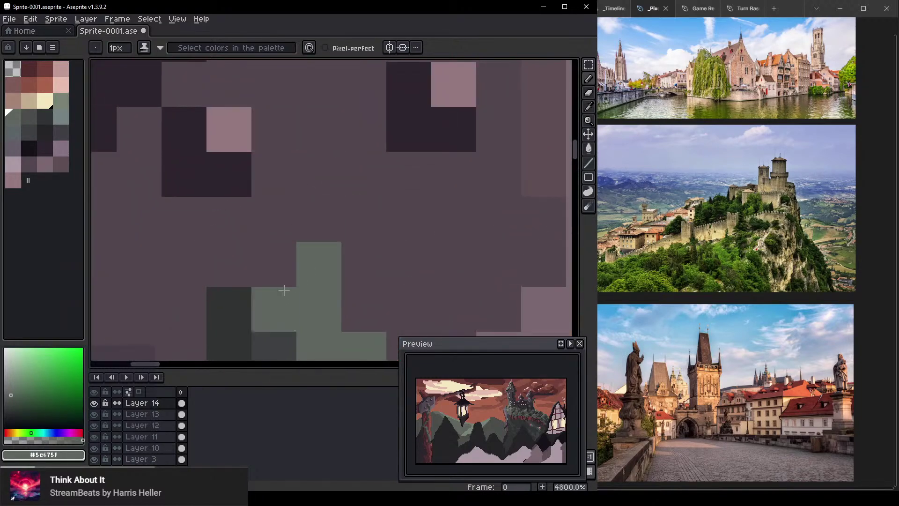
alt+click(284, 292)
drag(276, 250, 279, 230)
drag(354, 150, 300, 189)
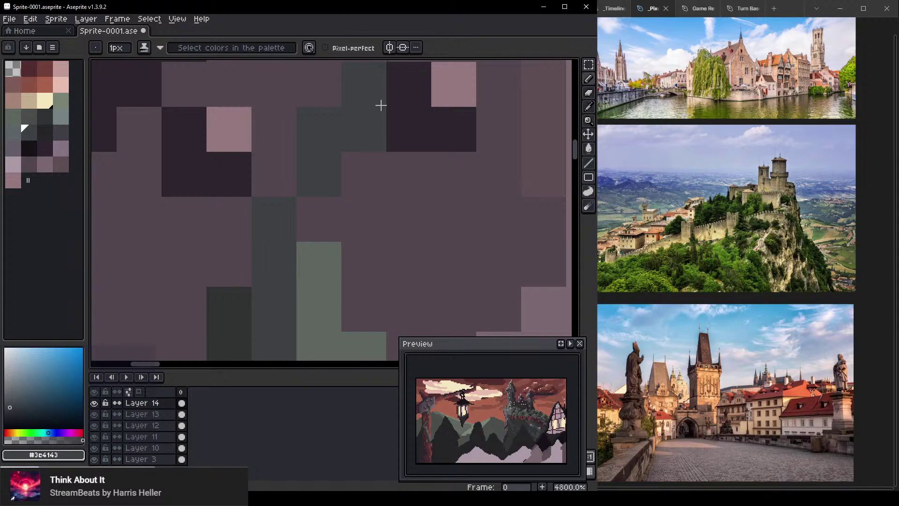
drag(357, 125, 304, 183)
mouse_move(352, 99)
mouse_down()
mouse_move(323, 122)
mouse_move(320, 164)
mouse_move(331, 112)
mouse_up()
Add light grey-green #5e675f highlight pixels along the outer edge of the vine's new upper section
alt+click(259, 311)
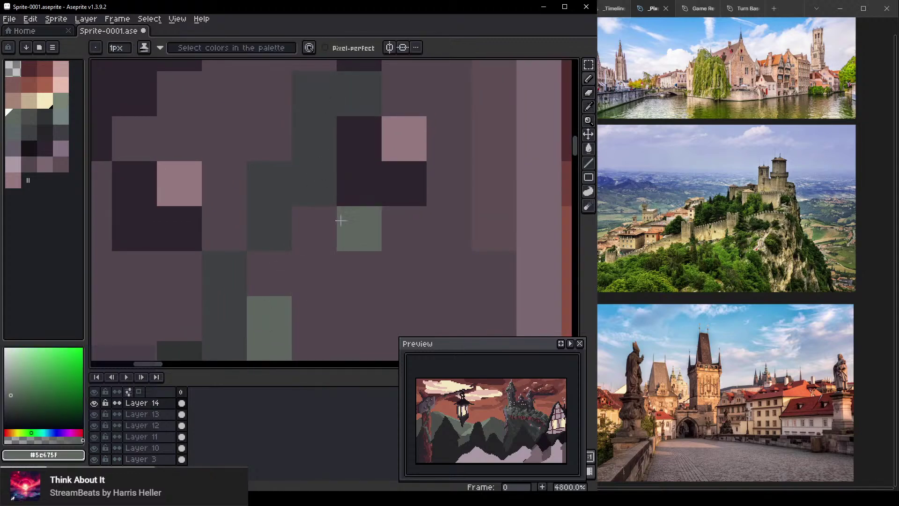
click(403, 96)
click(314, 228)
click(269, 274)
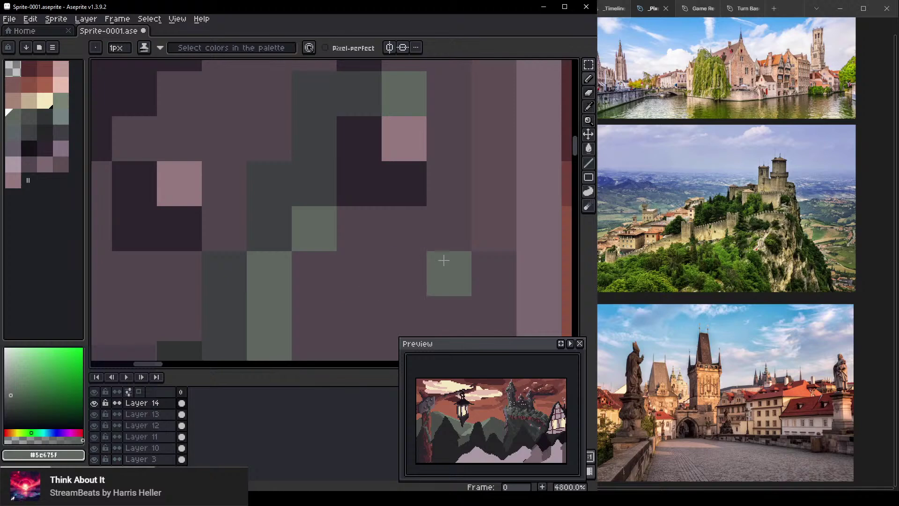
scroll(443, 260, down, 6)
scroll(361, 214, up, 3)
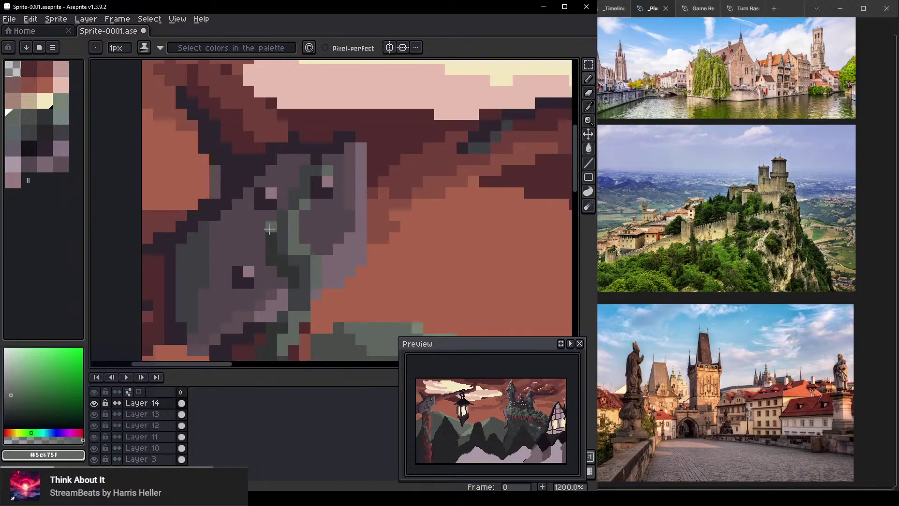
Examine how the extended vine sits on the post's head and trunk beside the lantern
alt+click(266, 241)
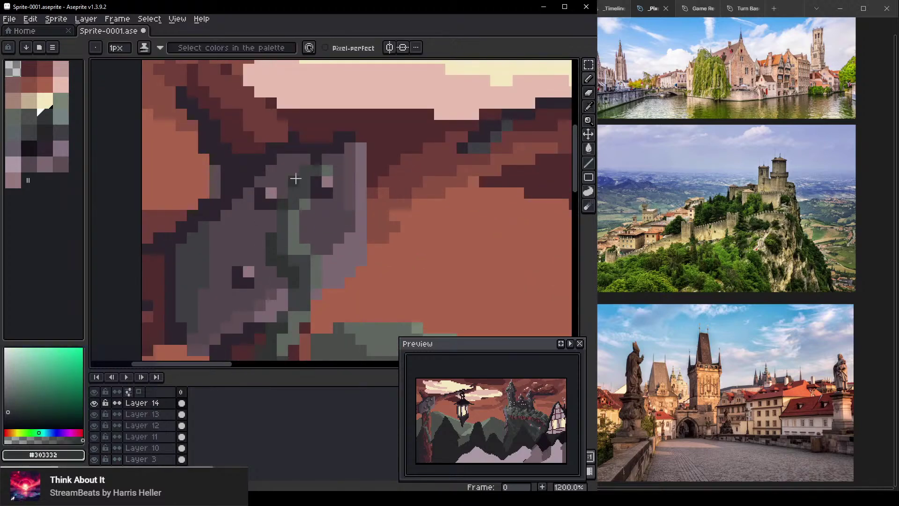
scroll(445, 229, down, 4)
drag(412, 244, 235, 211)
scroll(403, 184, down, 2)
scroll(306, 189, up, 5)
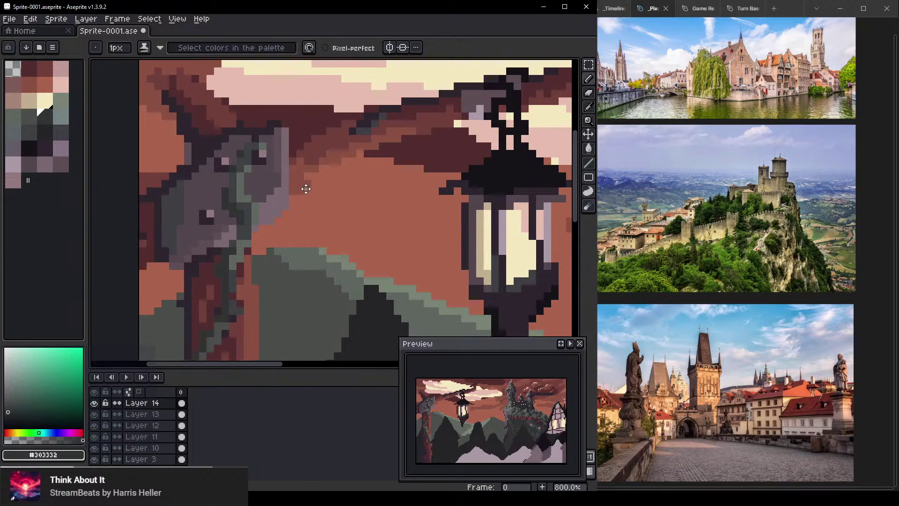
drag(306, 188, 315, 193)
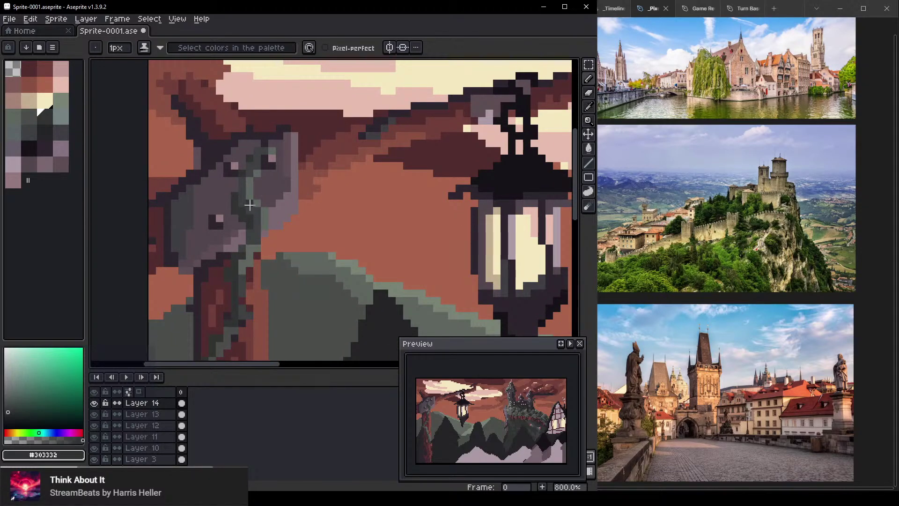
drag(263, 296, 261, 219)
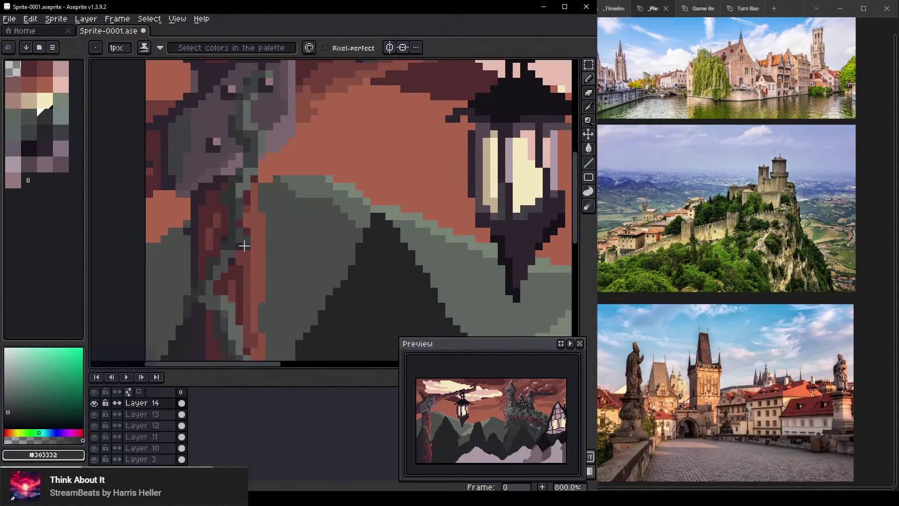
Pick grey-green #494e4b as the drawing colour and hide the sky and cloud layers, Layer 5, Layer 7 and Layer 6
alt+click(223, 269)
scroll(225, 262, down, 2)
scroll(275, 203, up, 5)
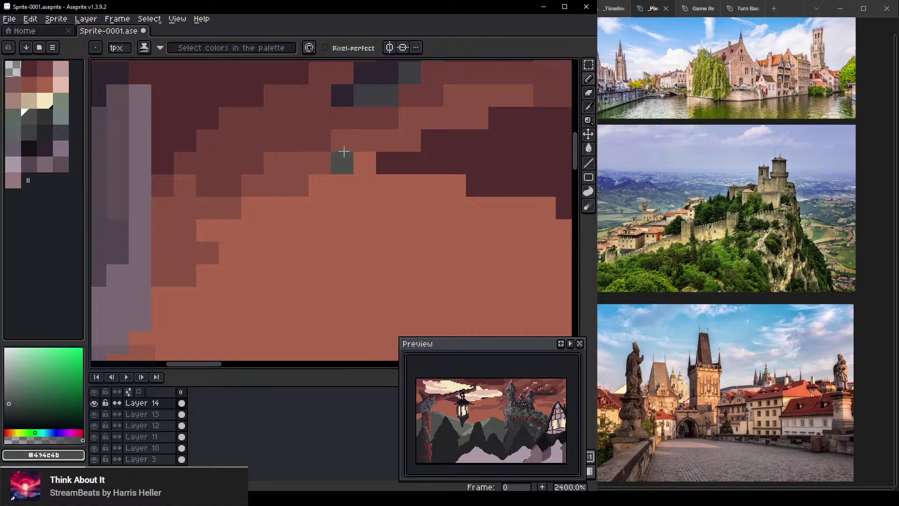
scroll(328, 164, down, 2)
scroll(323, 178, up, 1)
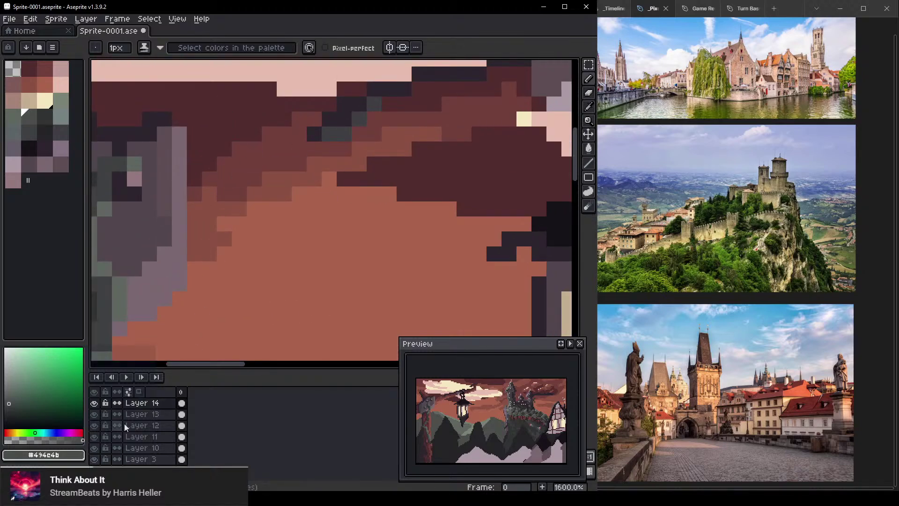
scroll(124, 424, down, 3)
scroll(95, 453, down, 2)
click(94, 453)
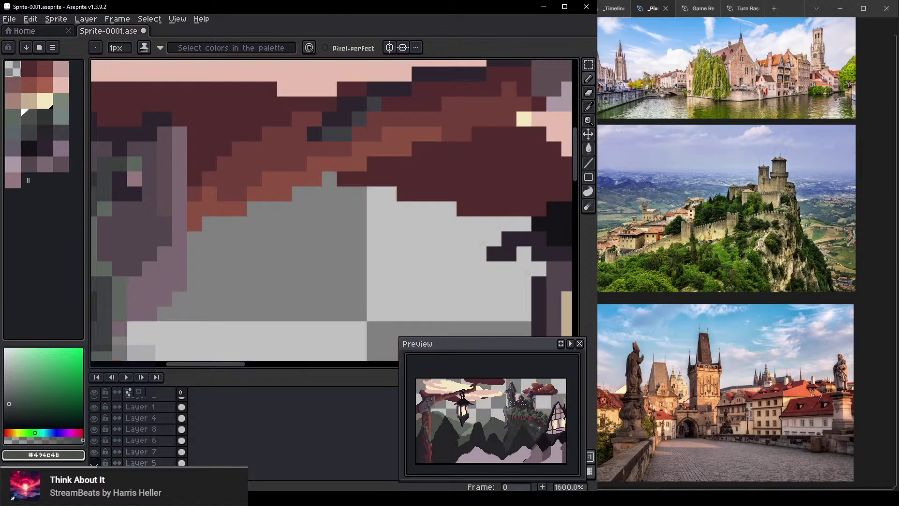
click(94, 462)
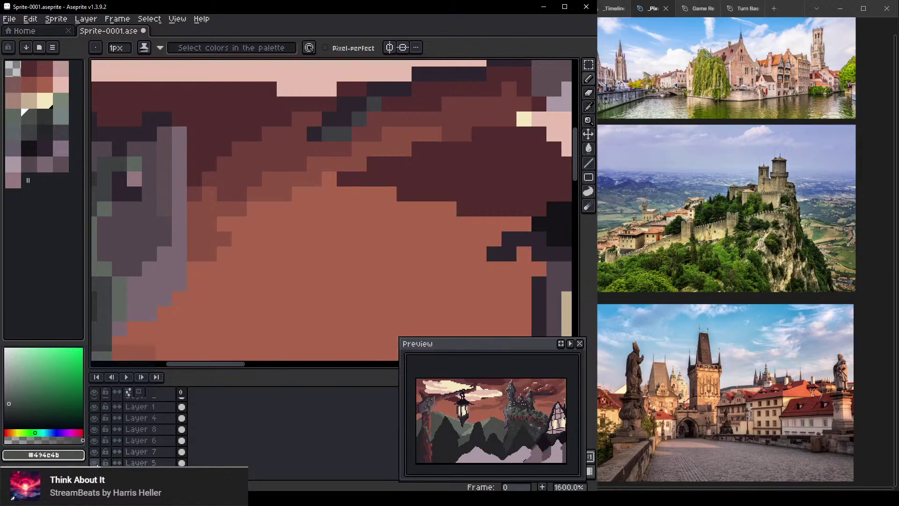
click(95, 463)
click(96, 450)
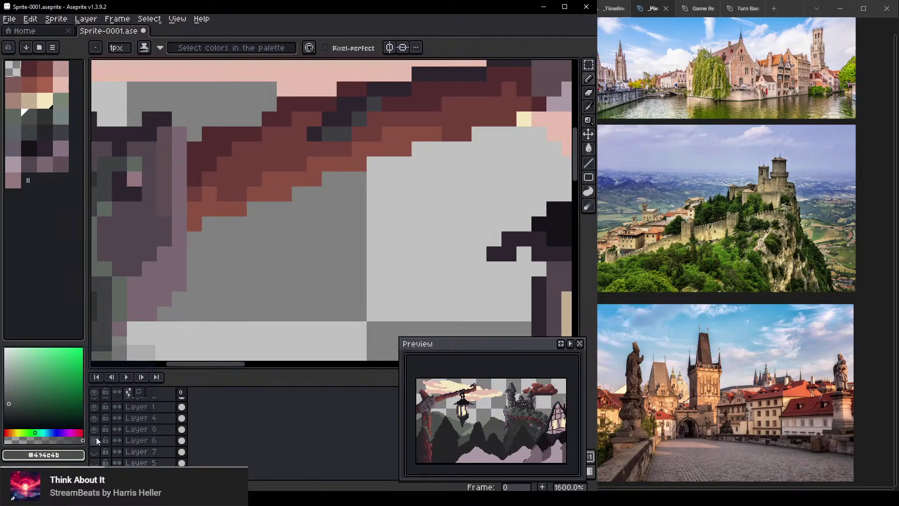
click(94, 440)
Erase two single pixels from the upper edge of the post's wooden arm
scroll(328, 211, down, 2)
scroll(281, 264, up, 3)
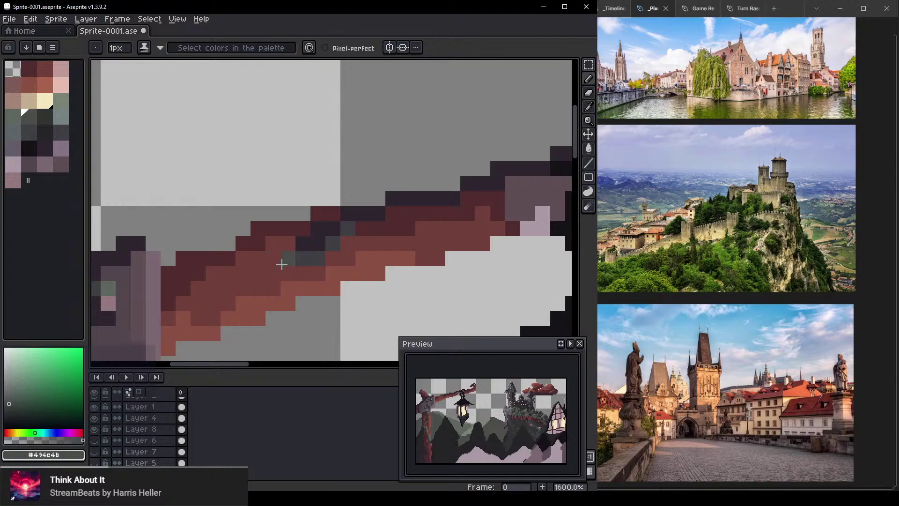
drag(281, 265, 371, 181)
key(e)
click(347, 146)
click(271, 174)
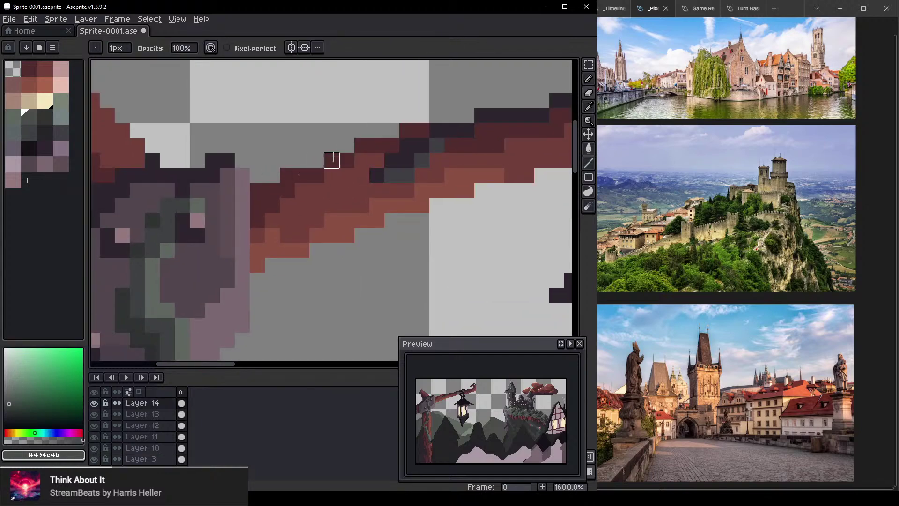
Draw a thin vine strand in #494e4b over the wooden arm, hanging down into the gap before the lantern
key(b)
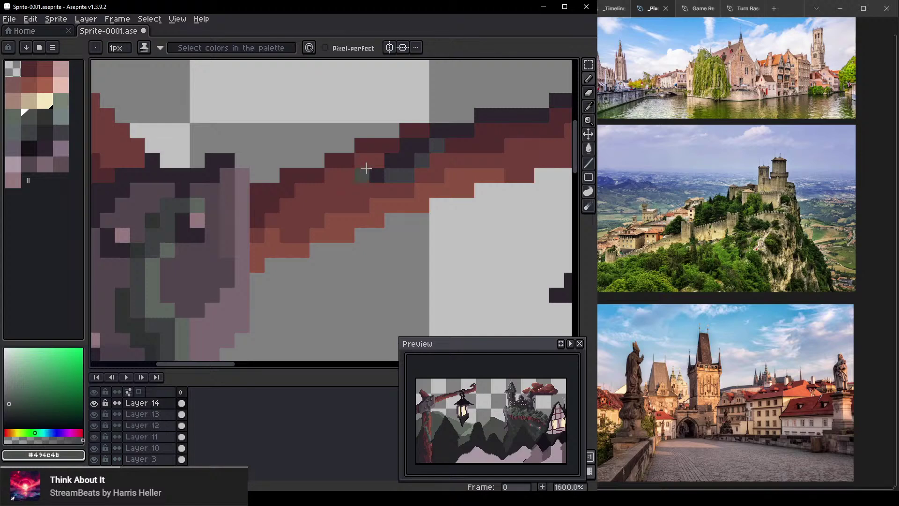
click(313, 170)
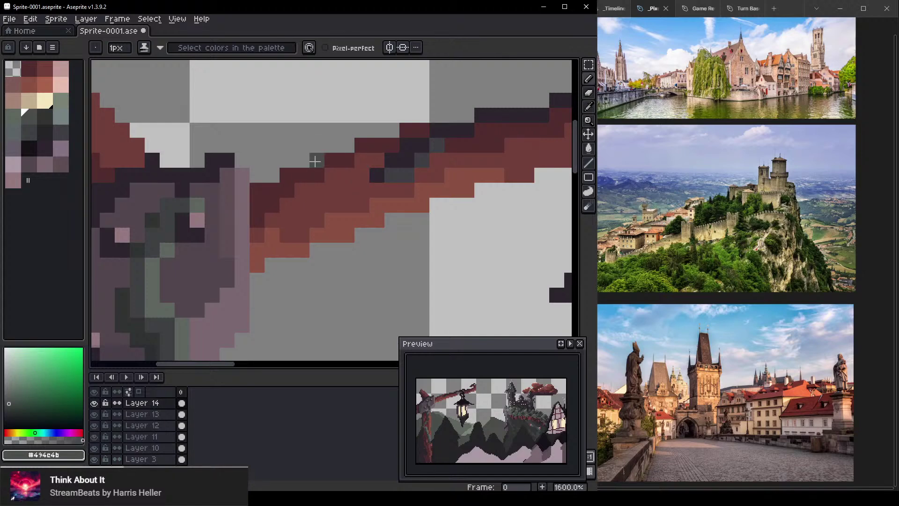
drag(366, 192, 387, 221)
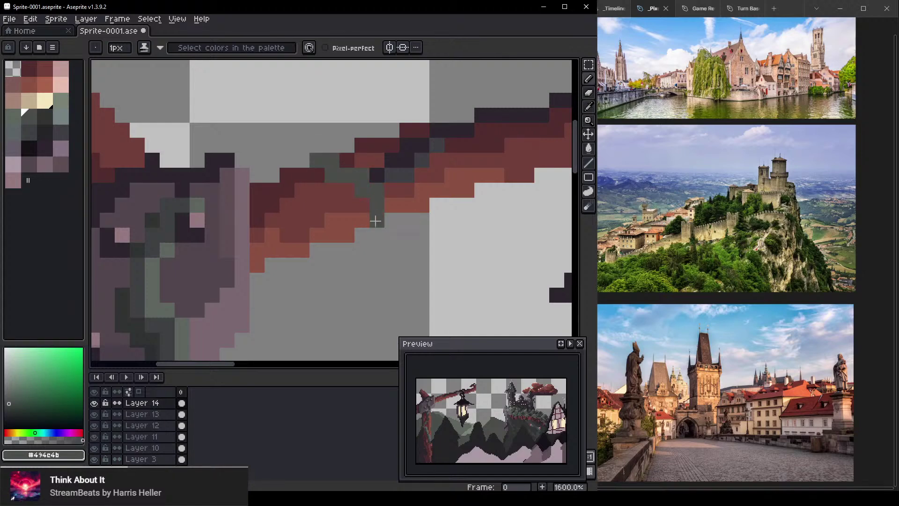
click(378, 234)
drag(387, 253, 387, 281)
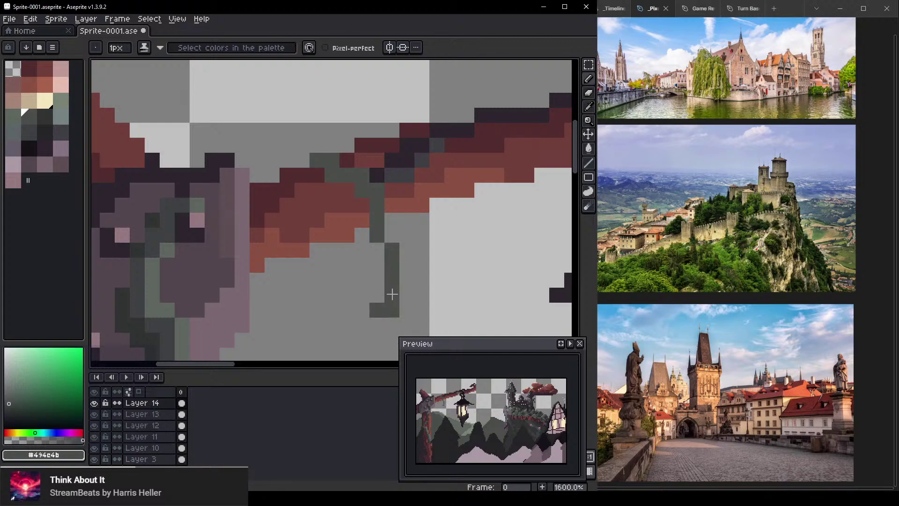
mouse_move(431, 301)
mouse_down()
mouse_move(350, 246)
mouse_move(378, 251)
mouse_move(385, 321)
mouse_up()
Broaden the lower part of the hanging vine strand with a 3 px brush
key(plus)
key(plus)
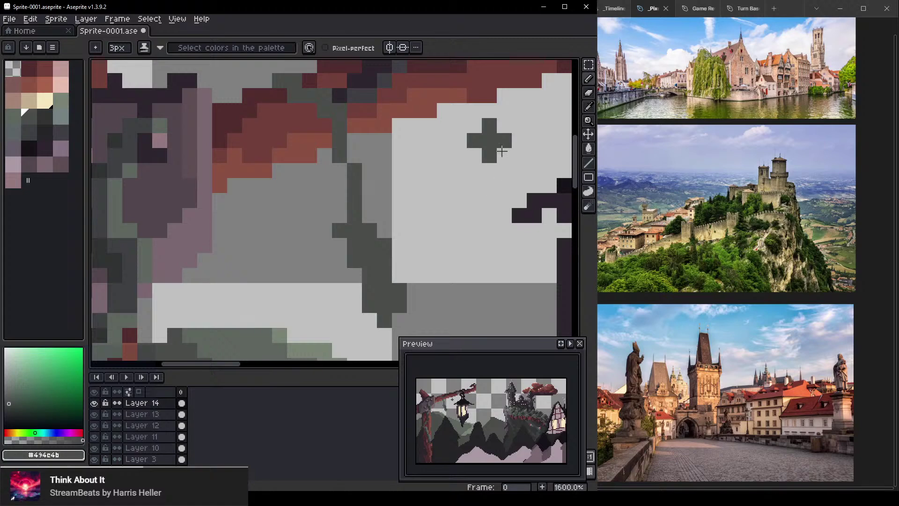
scroll(364, 226, down, 1)
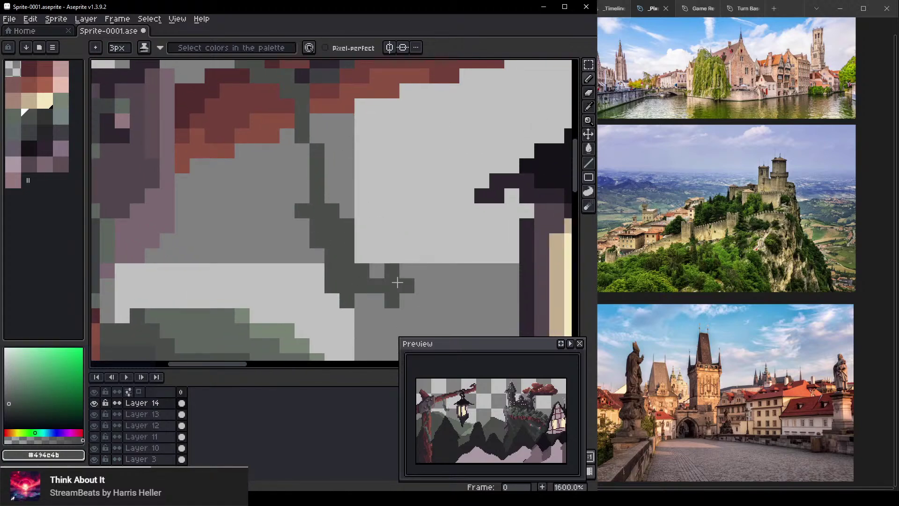
scroll(403, 271, up, 2)
Lengthen the hanging strand's tip and fill out its side edges with a 1 px brush
key(minus)
key(minus)
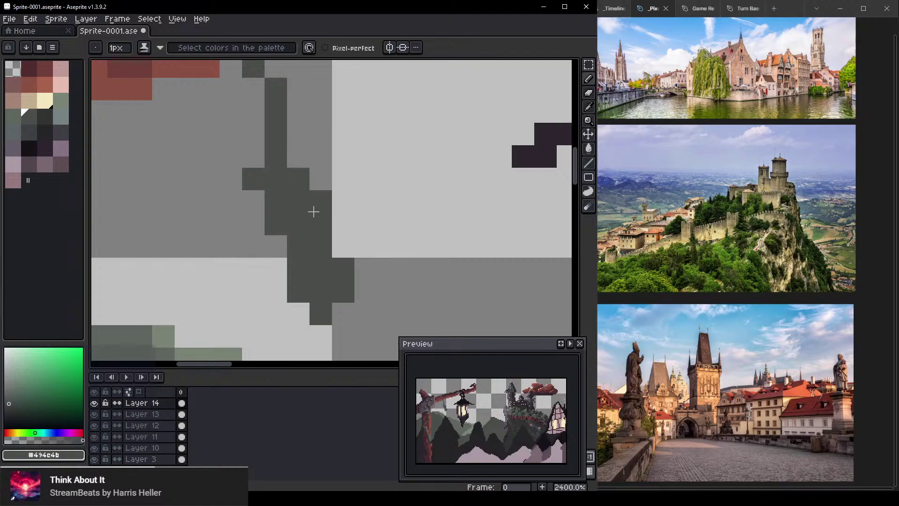
mouse_move(314, 211)
mouse_down()
mouse_move(359, 297)
mouse_move(357, 315)
mouse_move(345, 299)
mouse_move(364, 334)
mouse_up()
click(346, 335)
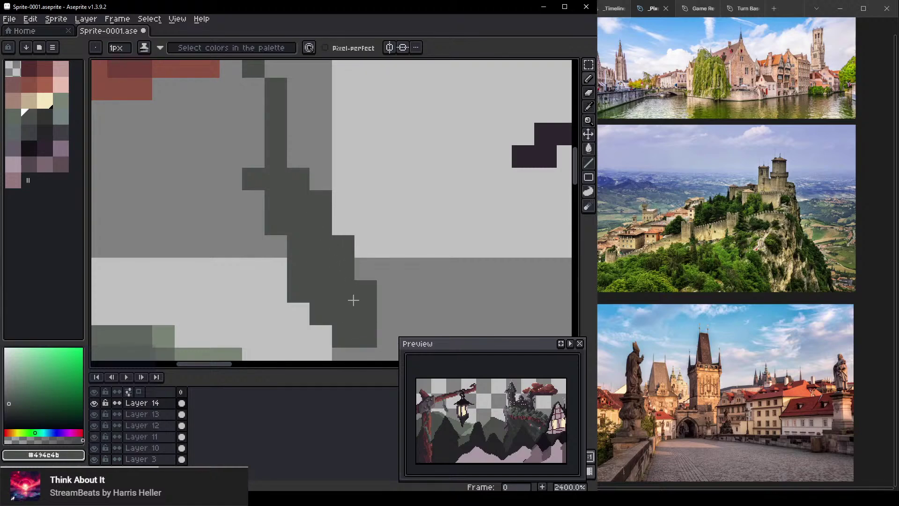
click(250, 199)
click(254, 224)
click(276, 246)
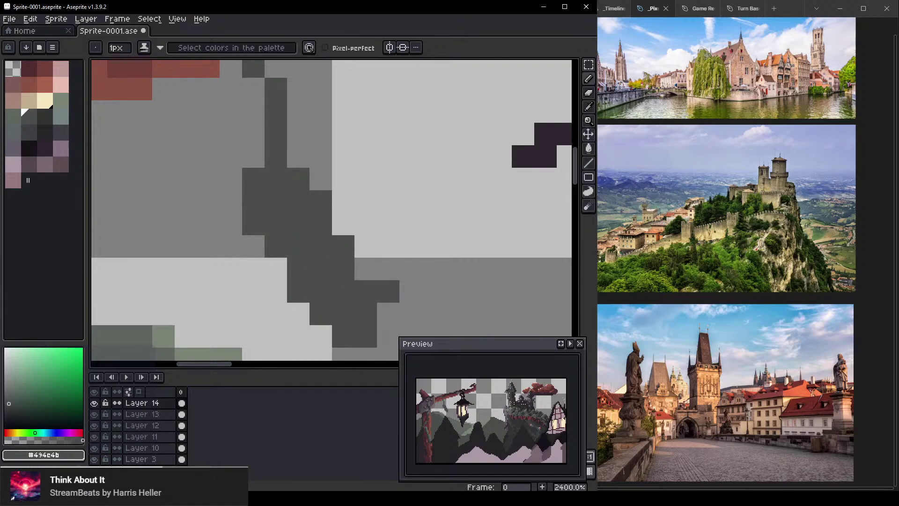
Examine the hanging strand's shape in relation to the lantern and the shaded vine on the post
scroll(396, 277, down, 3)
drag(420, 214, 410, 198)
scroll(338, 188, up, 3)
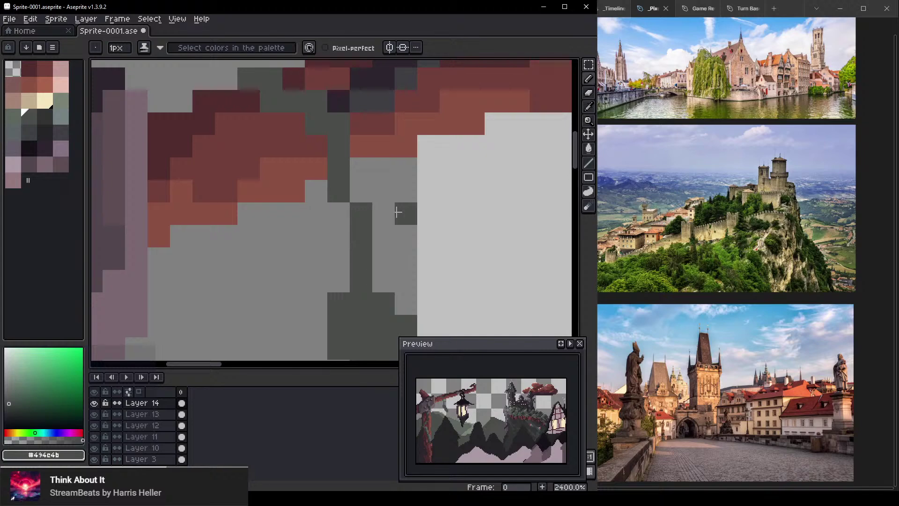
drag(408, 238, 300, 151)
scroll(307, 165, down, 3)
drag(345, 182, 328, 191)
scroll(310, 179, up, 2)
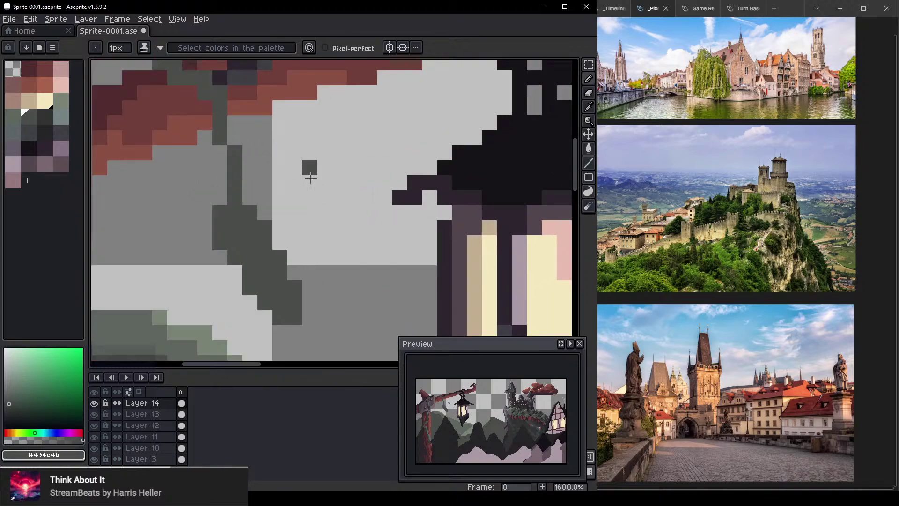
drag(252, 121, 322, 232)
scroll(316, 289, down, 2)
drag(316, 288, 339, 200)
drag(285, 247, 345, 189)
drag(321, 251, 369, 190)
drag(326, 213, 318, 233)
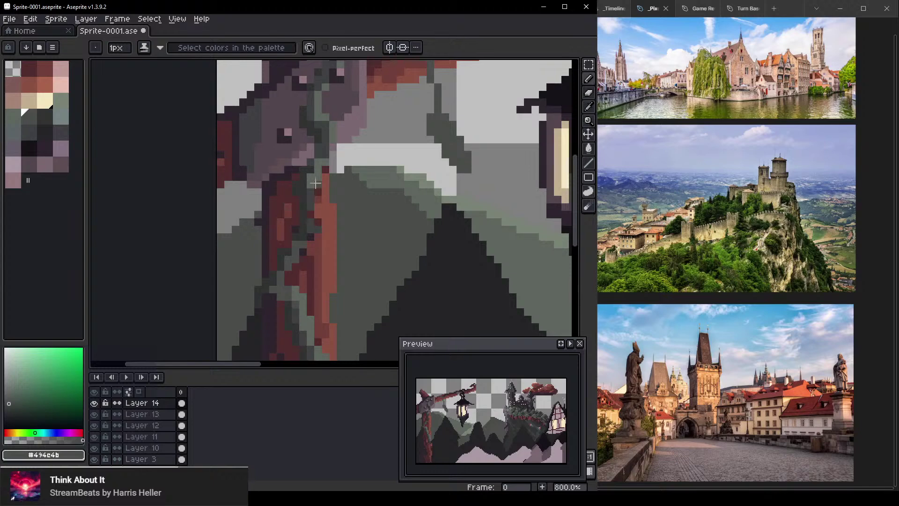
drag(305, 291, 285, 225)
scroll(286, 225, up, 3)
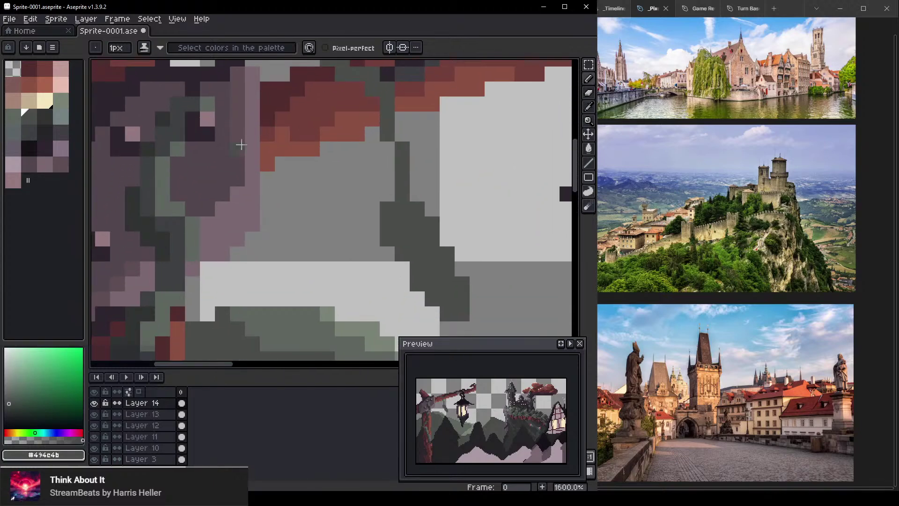
Shade the left edge and underside of the hanging strand's upper part with dark grey #3e4143
alt+click(402, 168)
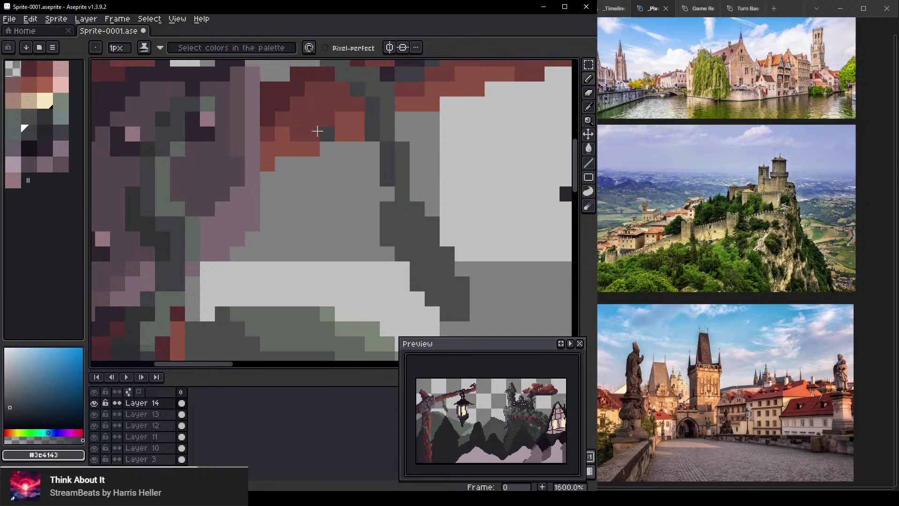
drag(350, 97, 360, 140)
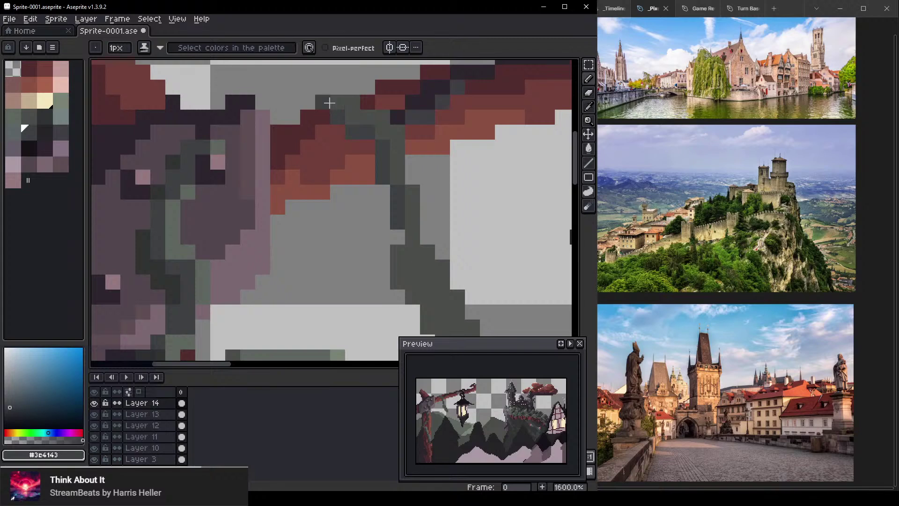
scroll(389, 161, down, 3)
drag(392, 197, 284, 160)
scroll(377, 173, up, 2)
scroll(284, 160, down, 1)
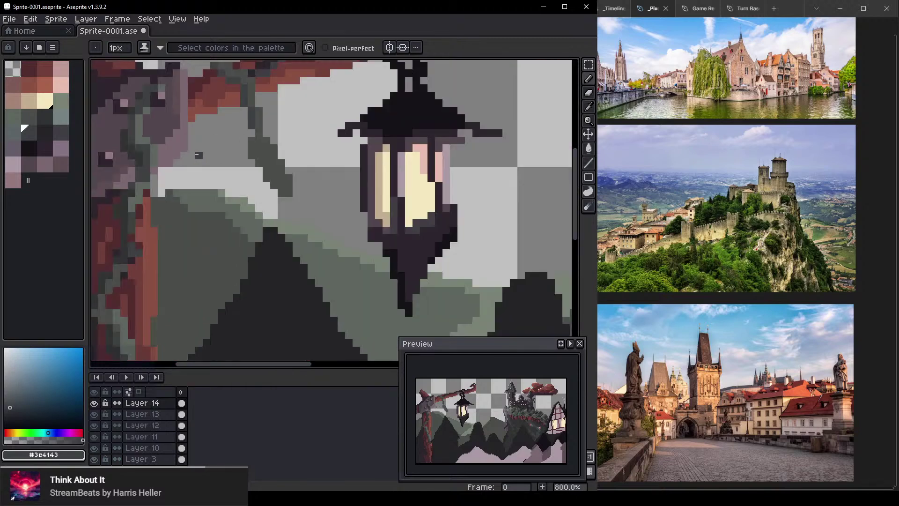
Sample grey-green #5e675f from the artwork and paint it along the right edge of the hanging strand's lower part
scroll(144, 155, up, 2)
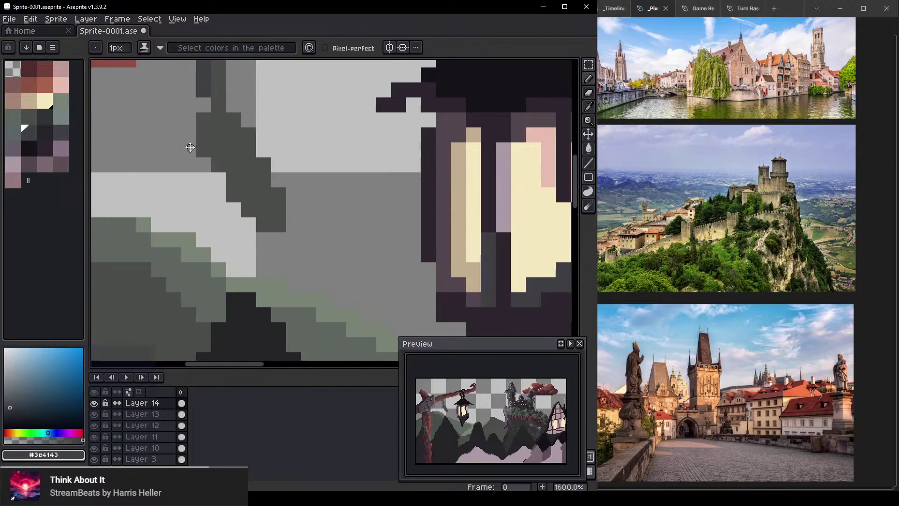
drag(190, 147, 308, 167)
alt+click(131, 159)
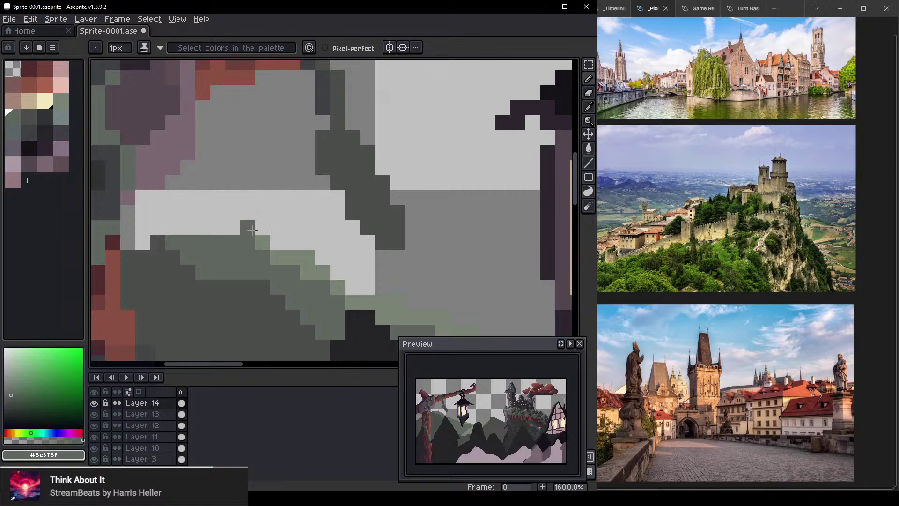
drag(252, 230, 368, 153)
alt+click(184, 229)
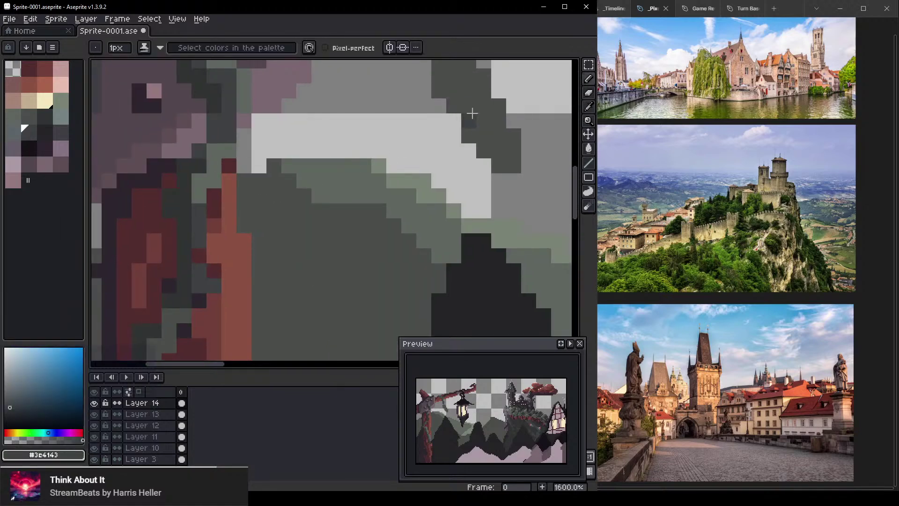
alt+click(349, 263)
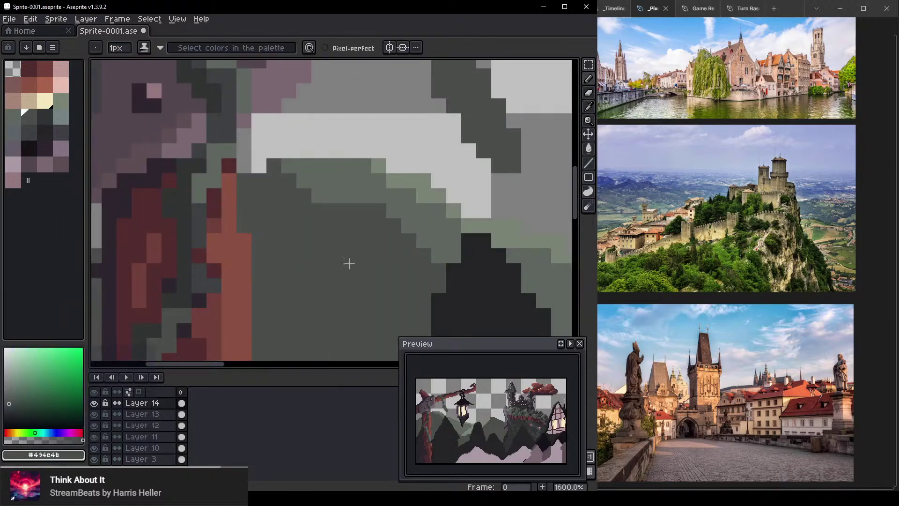
alt+click(223, 171)
scroll(335, 144, up, 3)
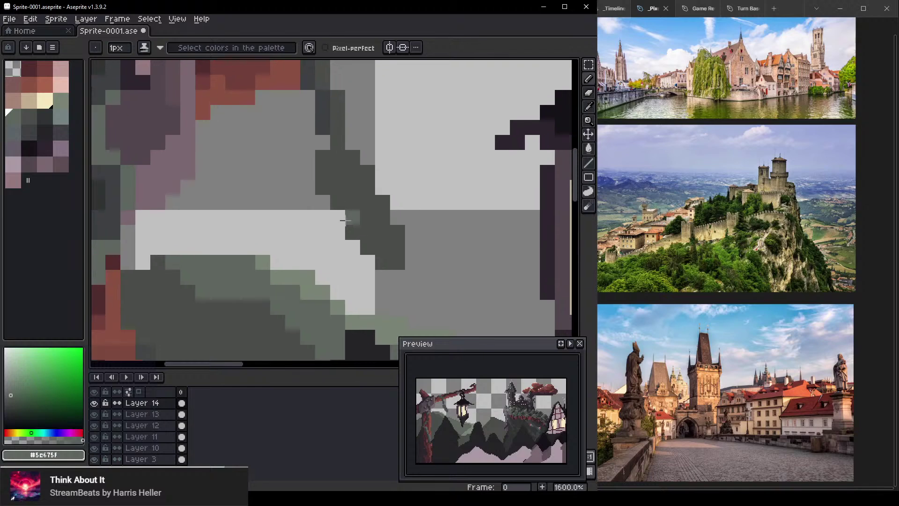
drag(298, 84, 364, 261)
scroll(440, 195, down, 1)
drag(441, 177, 397, 214)
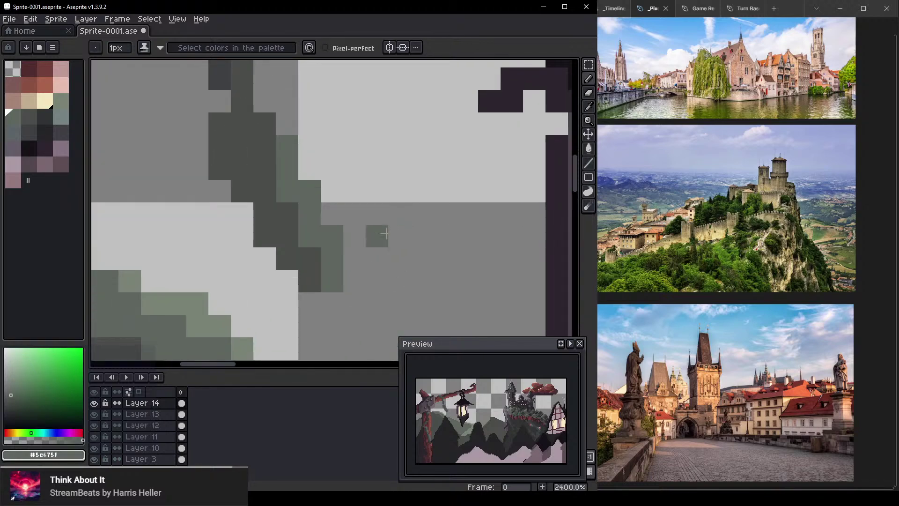
Extend the #5e675f highlight inward at the upper end of the hanging strand's broad lower part
scroll(376, 225, up, 2)
scroll(264, 162, down, 2)
click(197, 95)
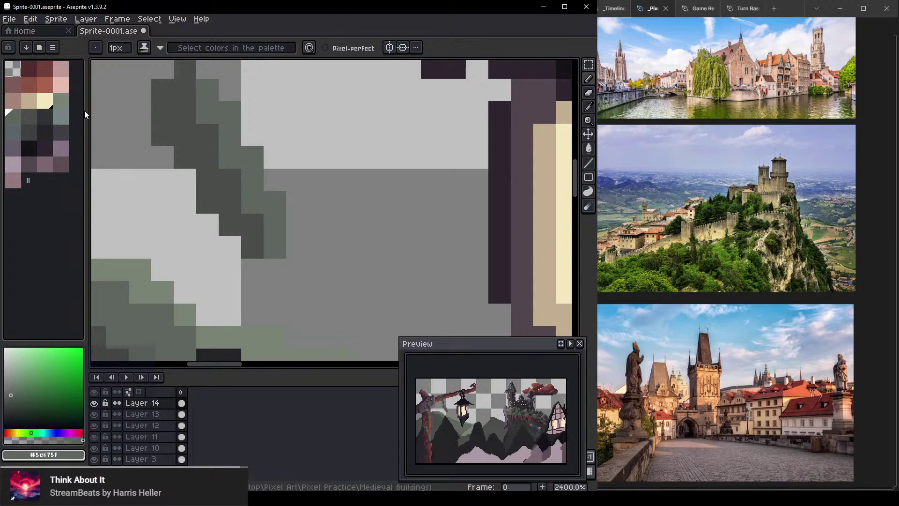
Narrow the colour palette to three columns and sort its colours by brightness
drag(88, 110, 69, 114)
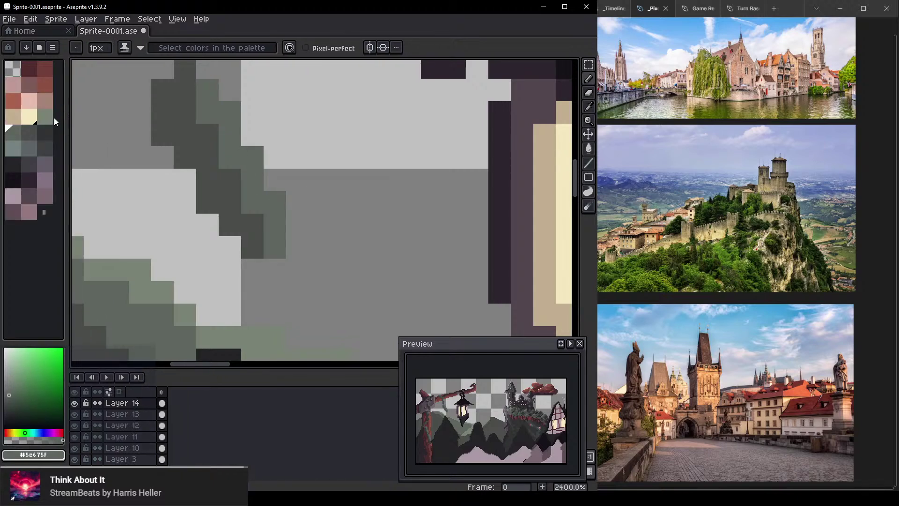
click(45, 117)
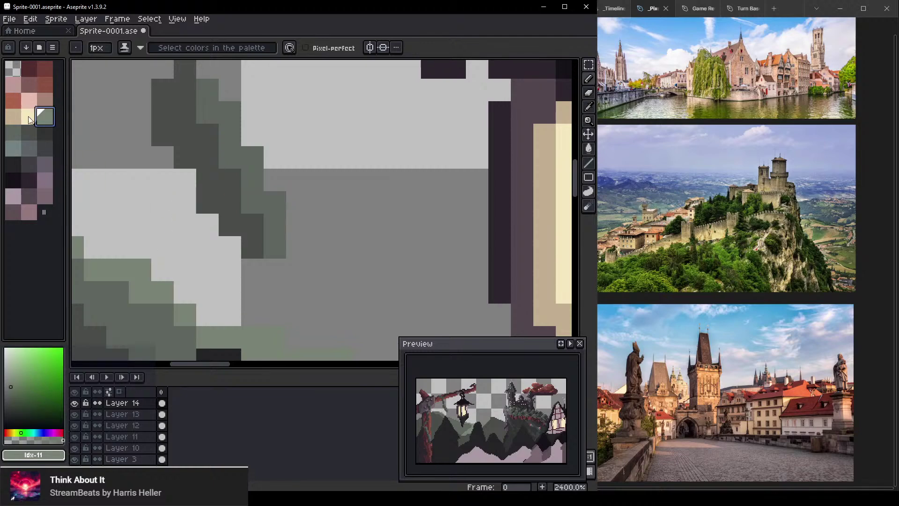
click(29, 118)
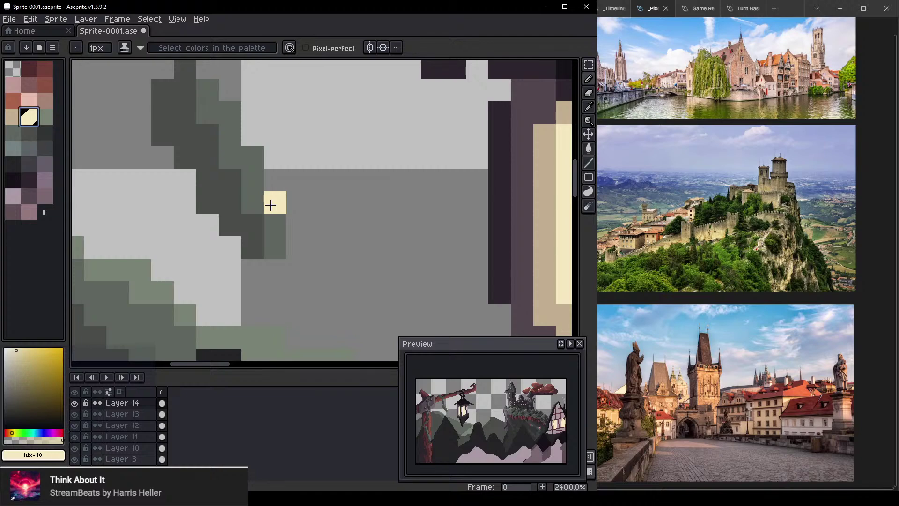
click(48, 115)
click(27, 48)
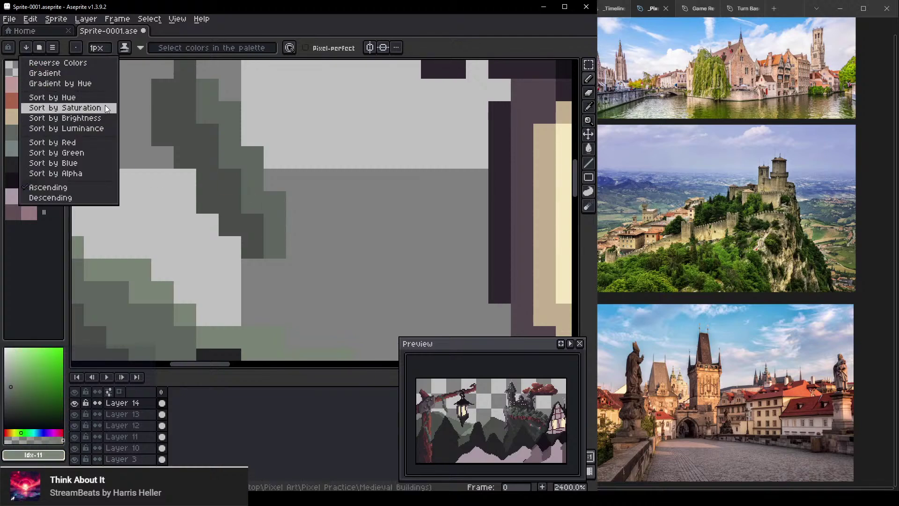
click(92, 119)
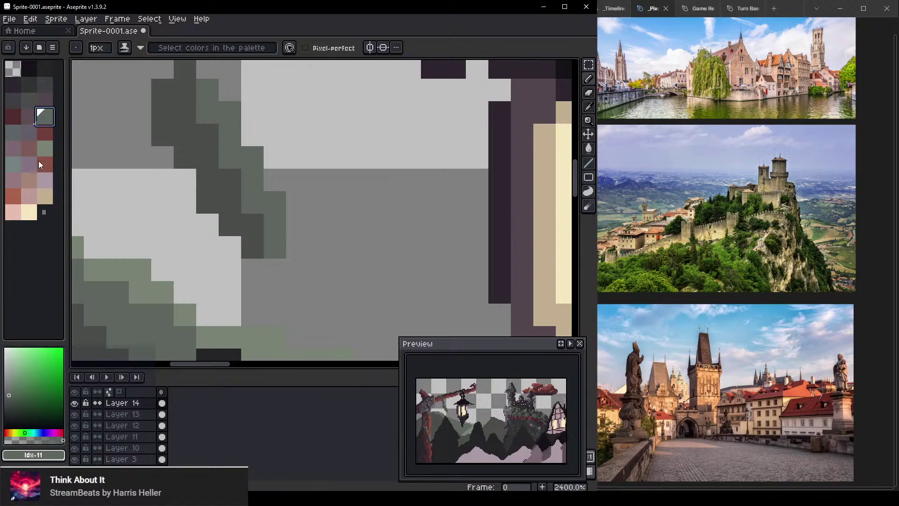
Recolour the right edge of the hanging strand's lower part with the blue-grey palette colour Idx-18
click(14, 164)
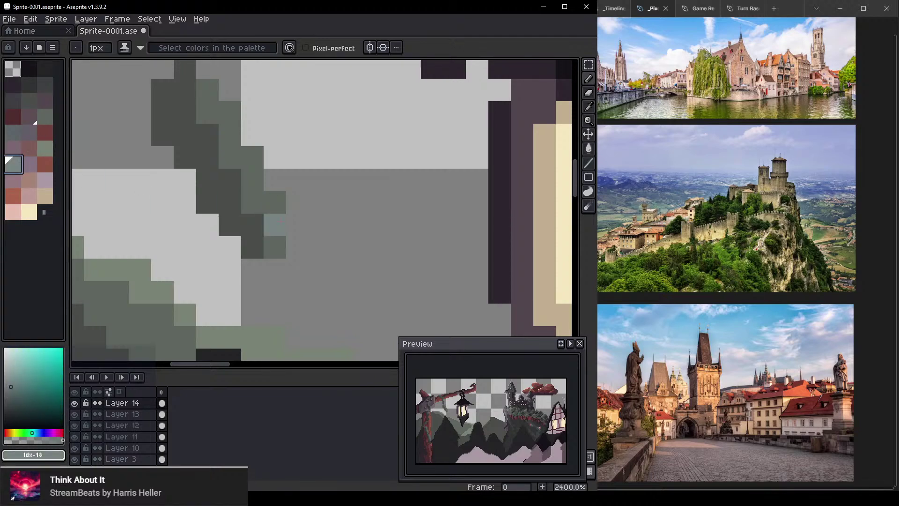
drag(275, 202, 275, 225)
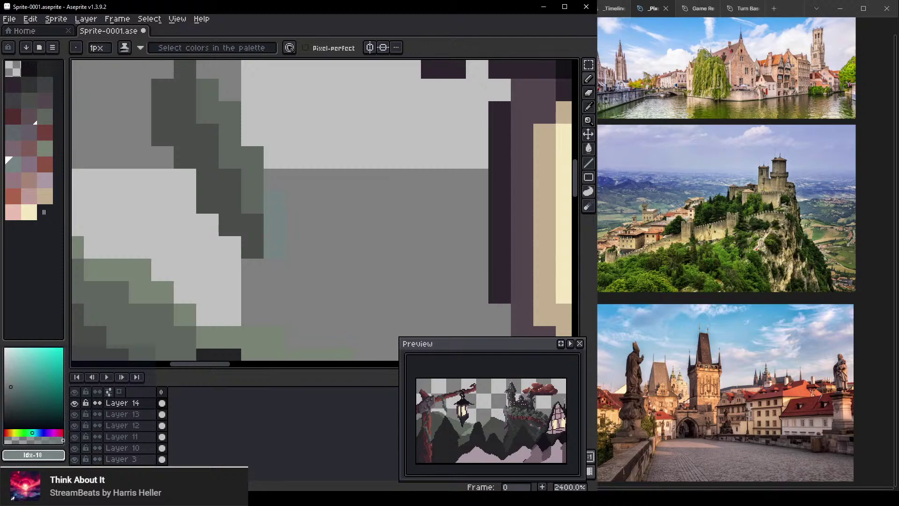
drag(253, 158, 253, 179)
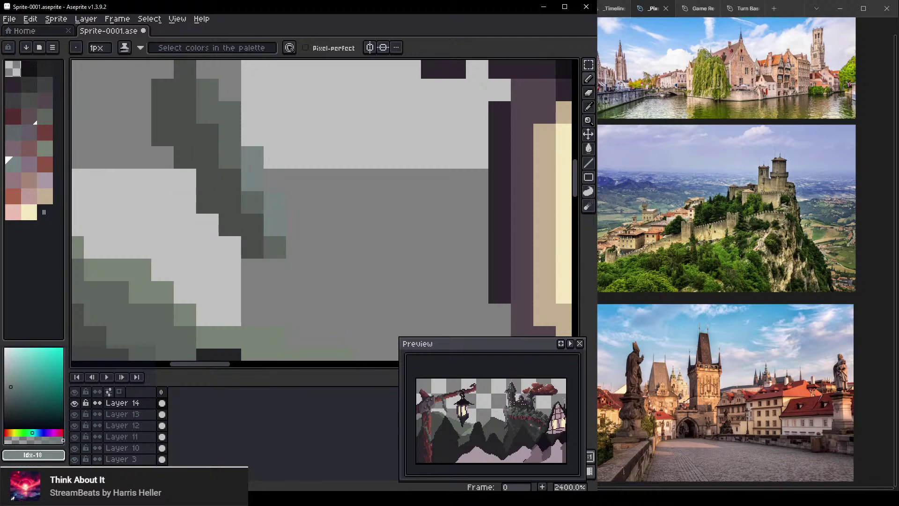
drag(230, 112, 230, 158)
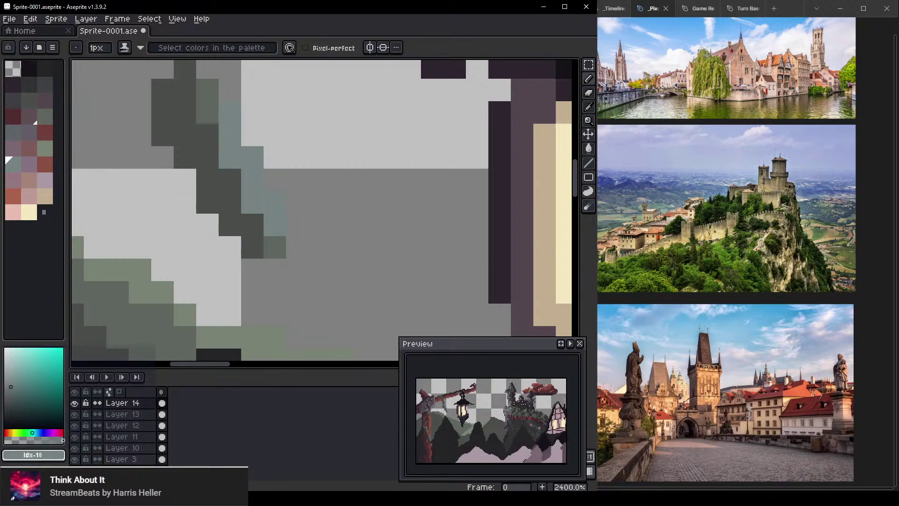
click(275, 248)
click(78, 180)
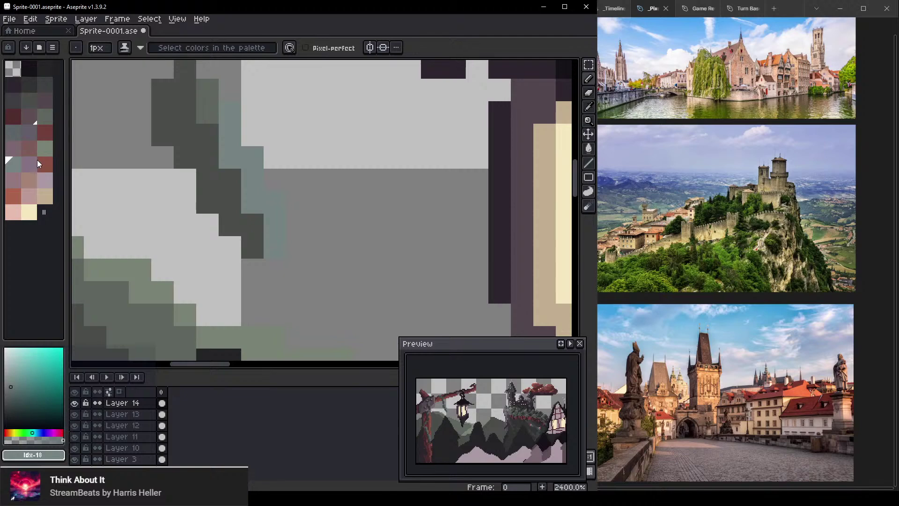
Paint the light green palette colour Idx-17 through the middle of the strand's lower part, inside the blue-grey edge
click(45, 148)
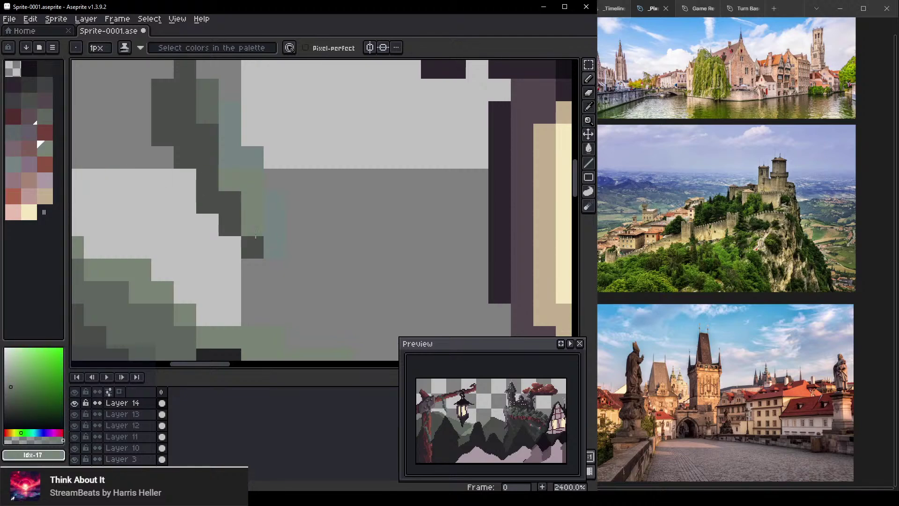
click(229, 193)
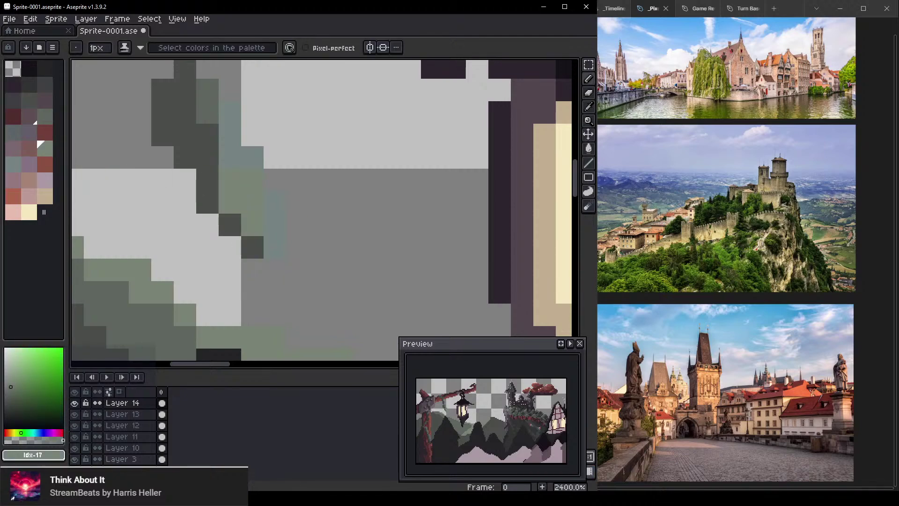
drag(208, 113, 208, 135)
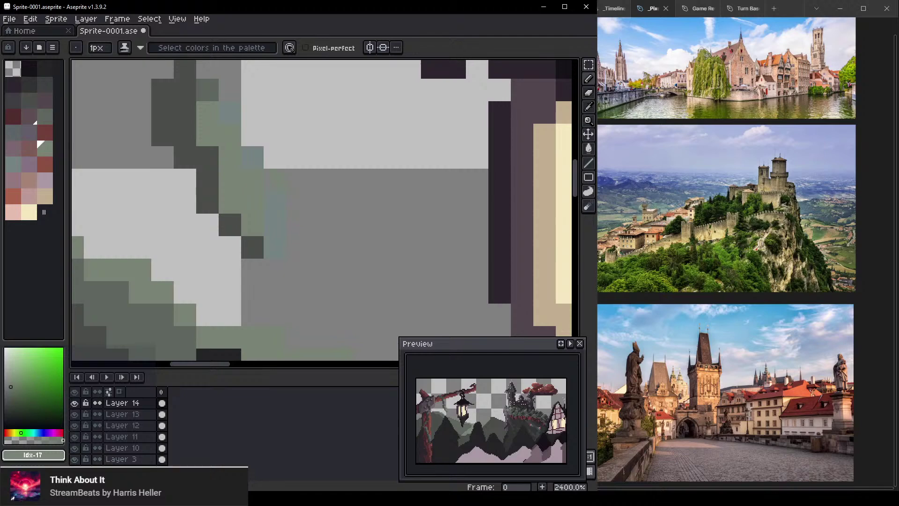
Show the reddish sky on Layer 5 and inspect the strand against it in the canvas and the preview
scroll(95, 450, down, 3)
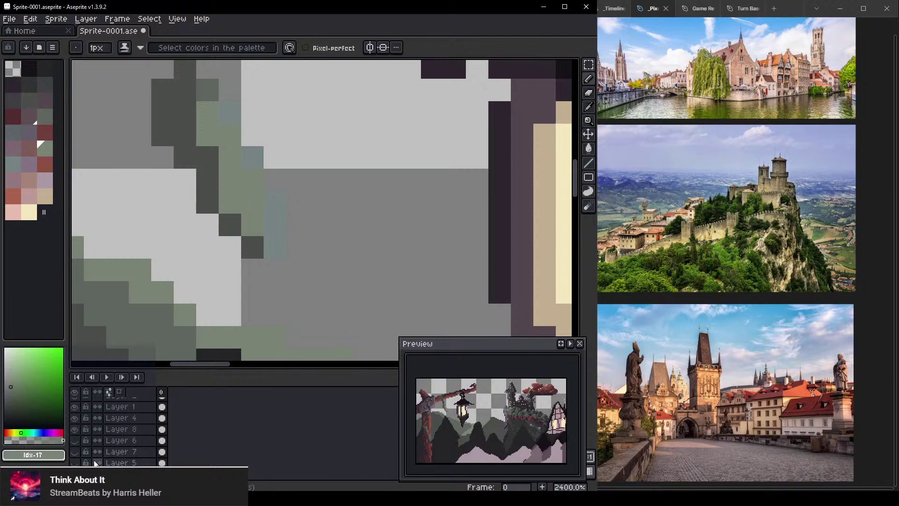
click(75, 463)
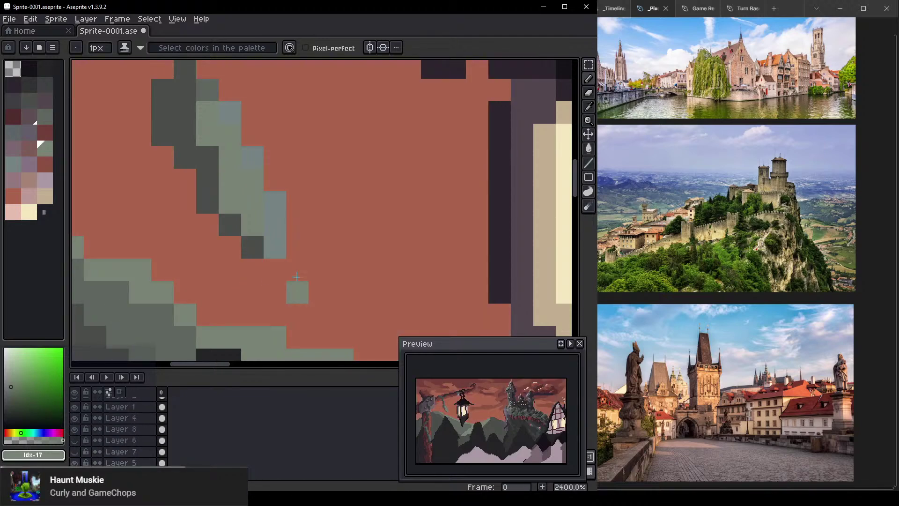
scroll(465, 390, up, 4)
scroll(501, 388, down, 4)
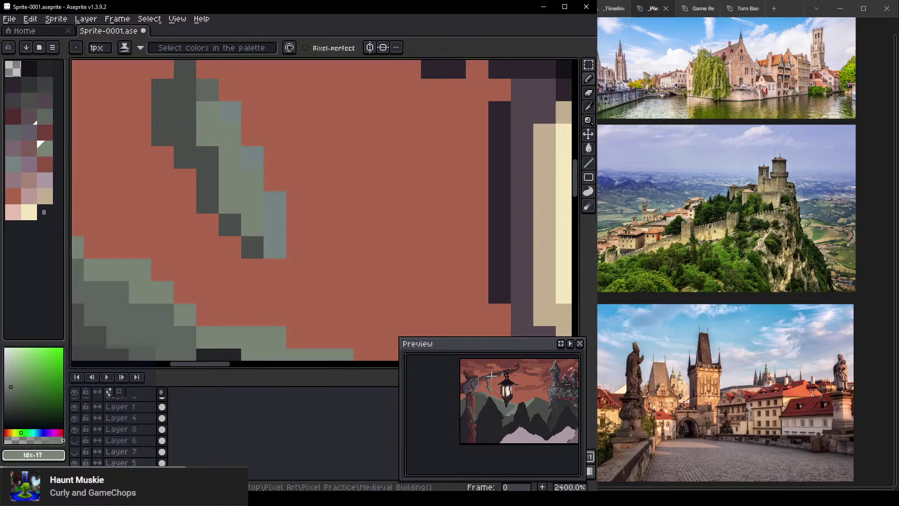
drag(275, 176, 298, 288)
scroll(297, 203, down, 1)
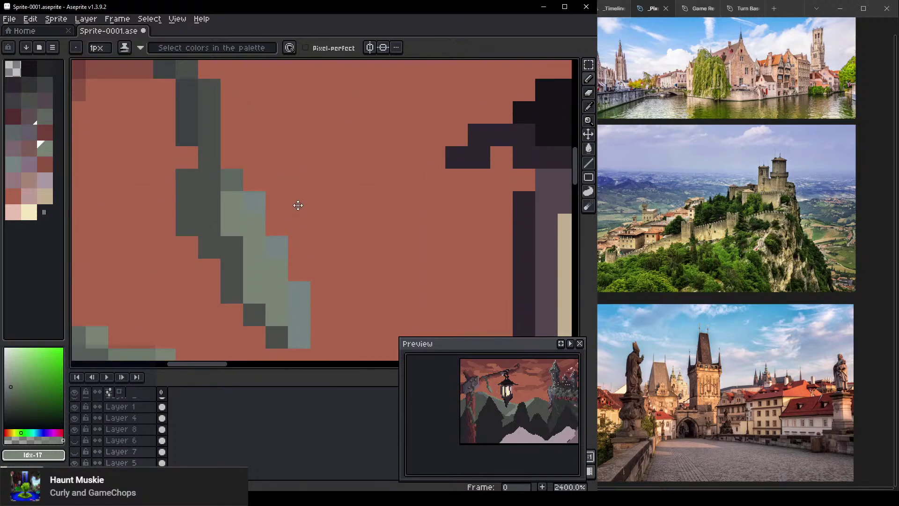
Re-sort the palette to regroup its colours while looking for a warm highlight shade
click(28, 212)
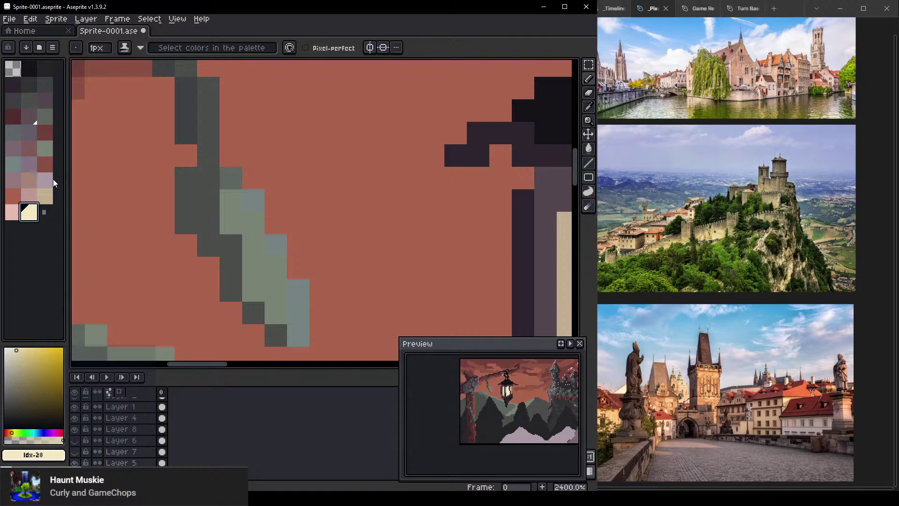
click(28, 179)
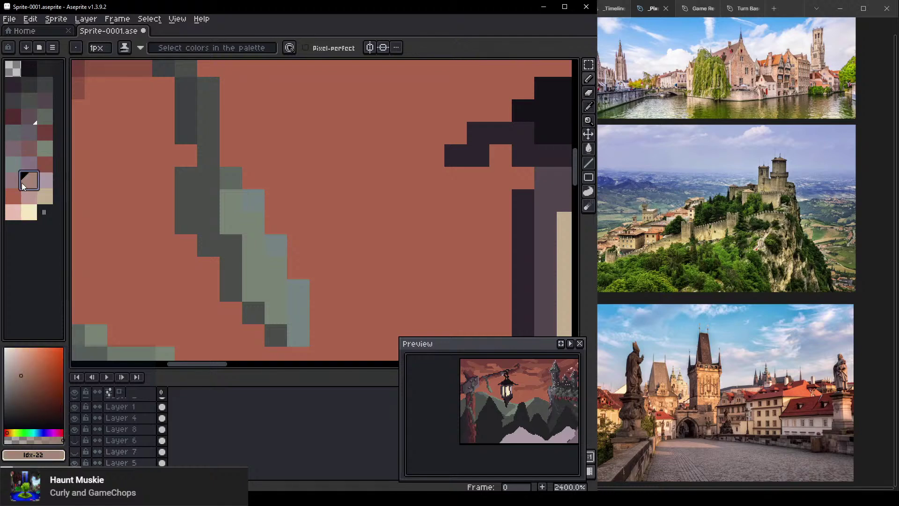
click(52, 47)
click(91, 117)
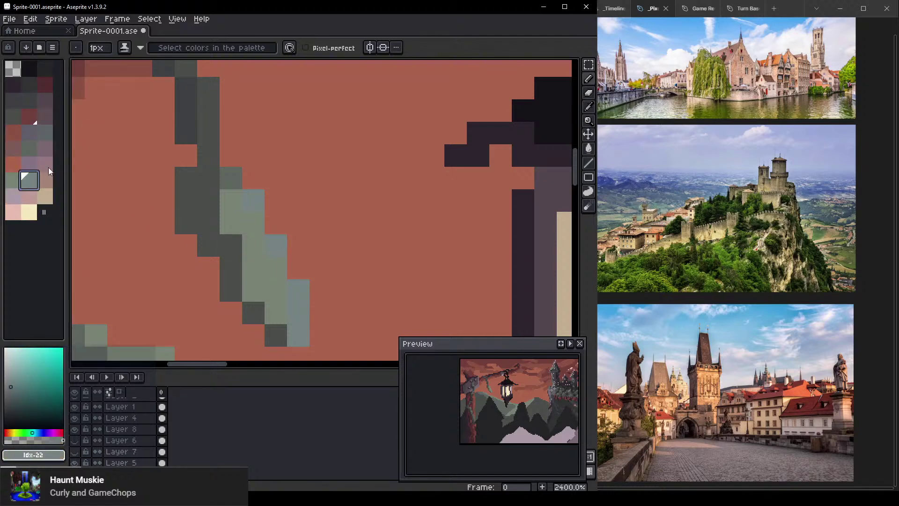
Paint a stepped tan highlight down the right edge of the strand's lower part with palette colour Idx-24
click(43, 181)
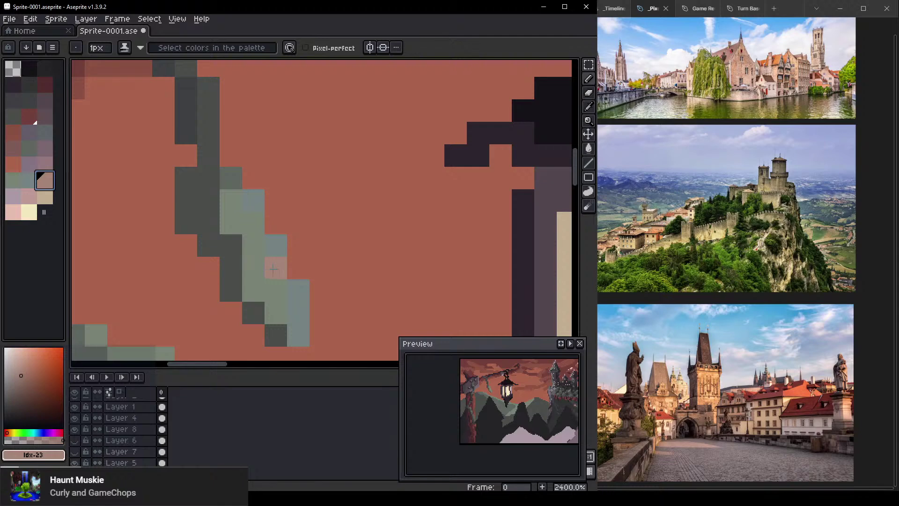
click(45, 196)
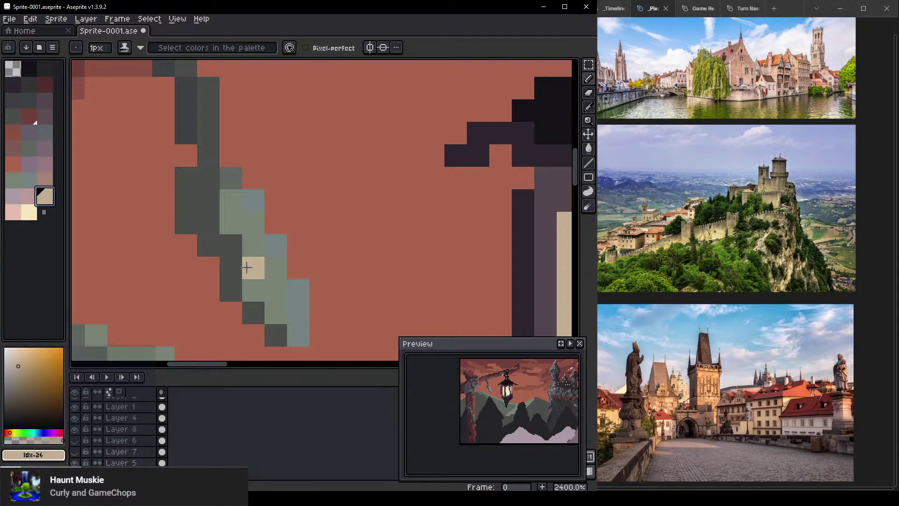
click(305, 313)
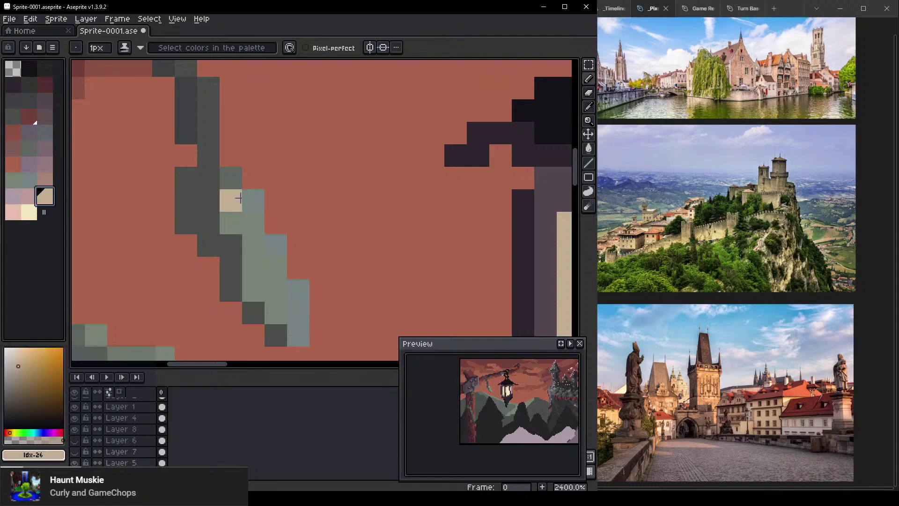
click(251, 208)
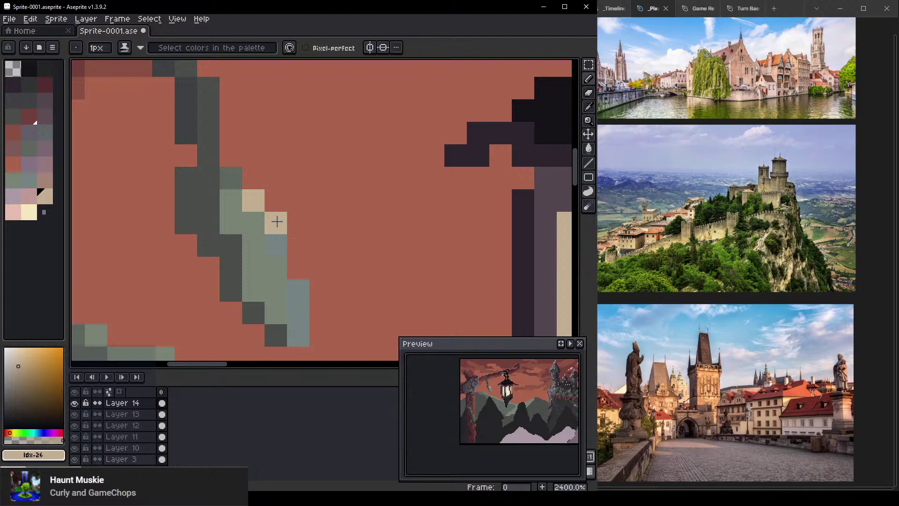
mouse_move(276, 226)
mouse_down()
mouse_move(312, 294)
mouse_move(310, 333)
mouse_move(321, 350)
mouse_move(251, 257)
mouse_up()
Extend the tan highlight around and below the strand's tip to lengthen it
scroll(288, 285, up, 2)
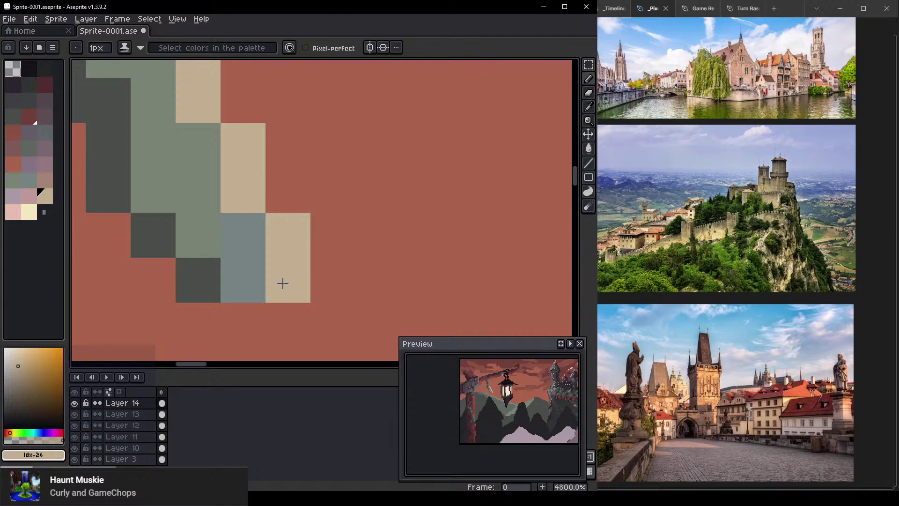
drag(283, 283, 295, 359)
drag(329, 323, 305, 221)
click(231, 211)
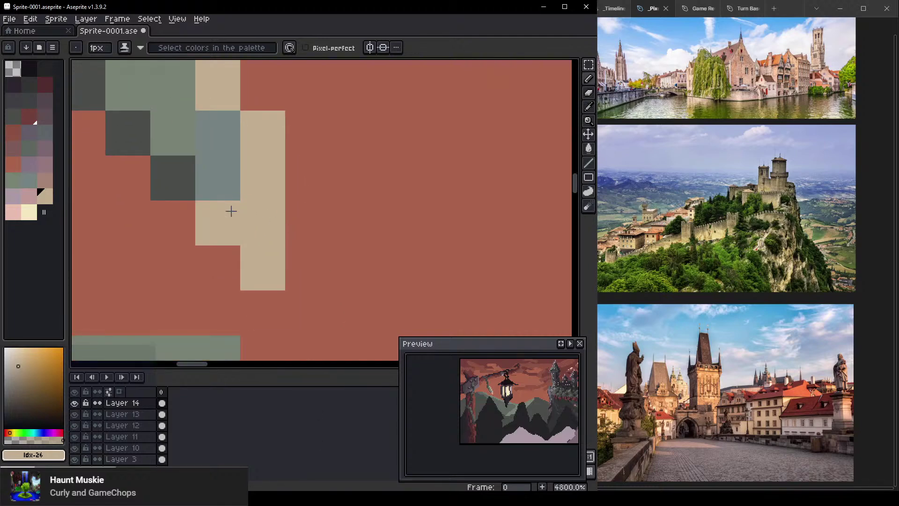
Recolour the dark left band of the hanging strand's leaf-shaped lower part with the grey-green #5E675F
scroll(307, 264, down, 4)
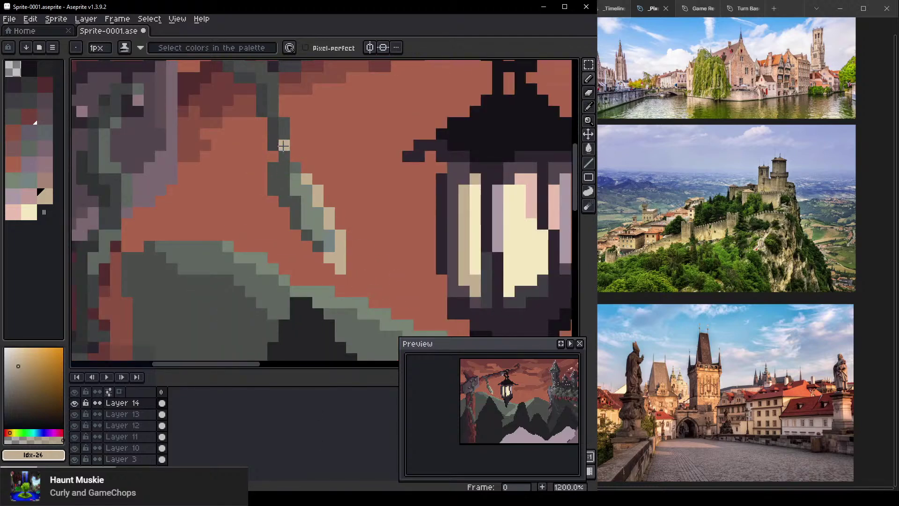
scroll(284, 145, up, 3)
alt+click(229, 94)
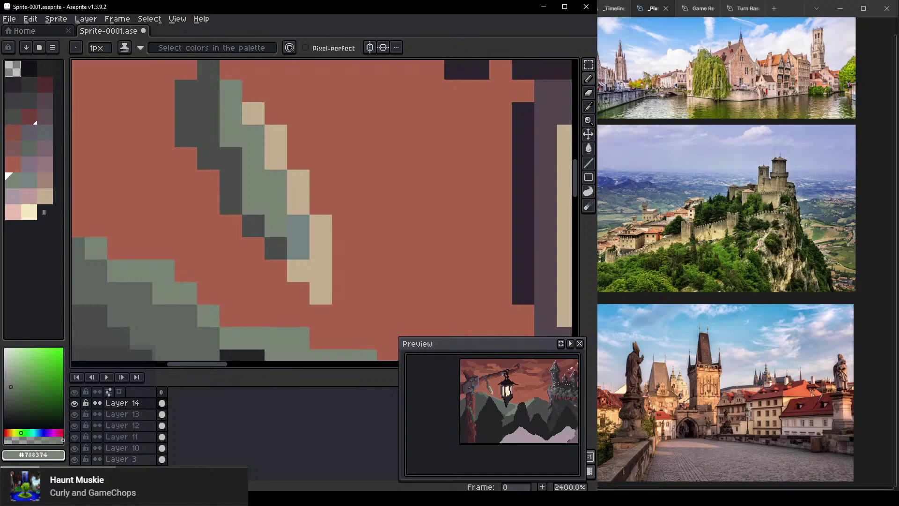
alt+click(226, 91)
mouse_move(187, 93)
mouse_down()
mouse_move(237, 205)
mouse_move(262, 245)
mouse_up()
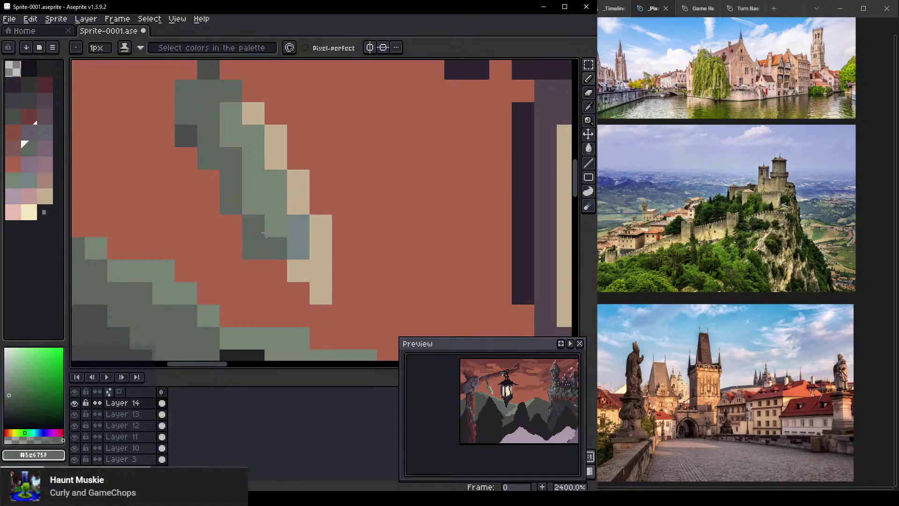
click(277, 267)
Pick the dark grey #3E4143 and paint a shadow outline down the lower left edge of the leaf
scroll(385, 217, down, 3)
drag(385, 141, 335, 170)
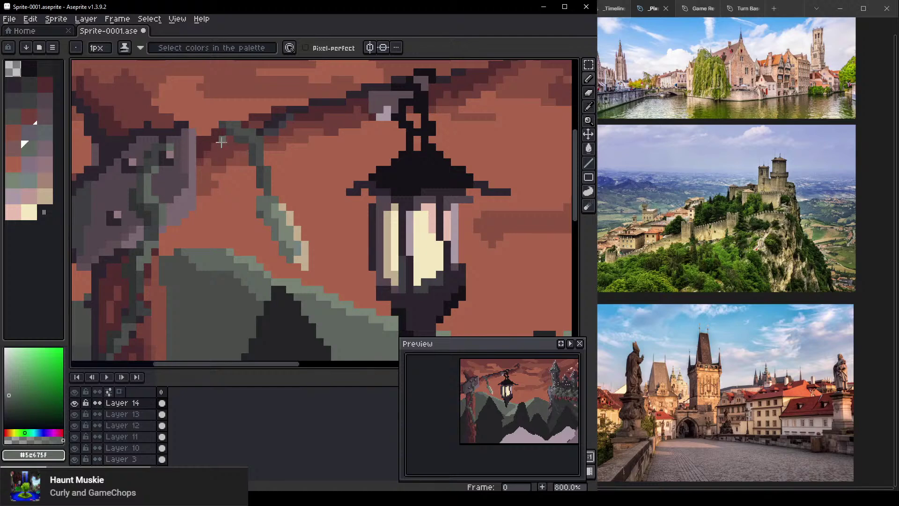
scroll(225, 146, up, 2)
alt+click(292, 199)
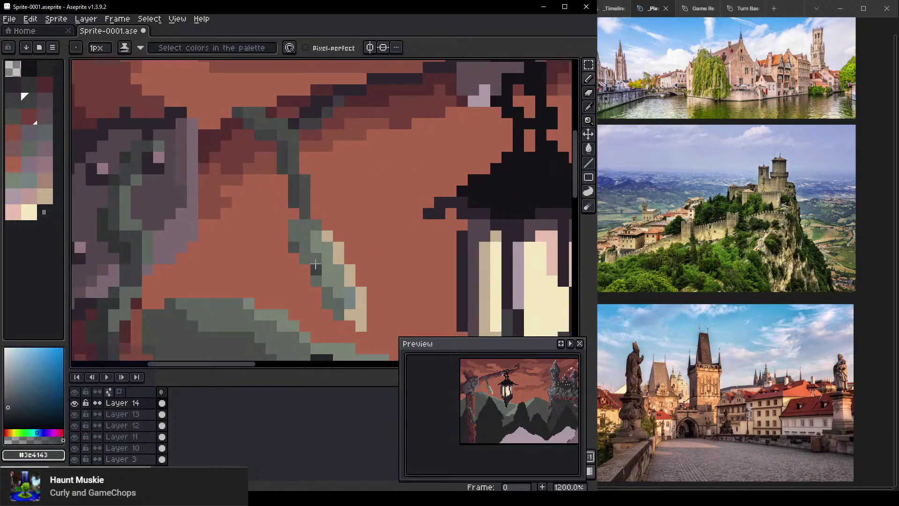
scroll(315, 269, up, 3)
mouse_move(276, 235)
mouse_down()
mouse_move(351, 322)
mouse_move(338, 340)
mouse_move(279, 256)
mouse_move(233, 167)
mouse_up()
mouse_move(297, 225)
mouse_down()
mouse_move(306, 276)
mouse_move(337, 298)
mouse_up()
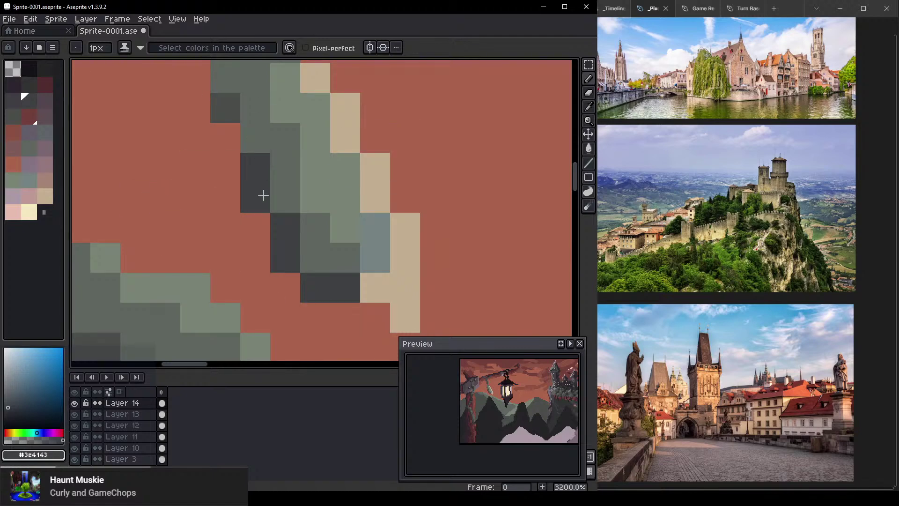
Clean the leaf's dark outline into even diagonal steps by erasing and repainting pixels, and continue it up the left edge
key(e)
mouse_move(314, 288)
mouse_down()
mouse_move(295, 293)
mouse_move(285, 257)
mouse_up()
key(b)
click(311, 260)
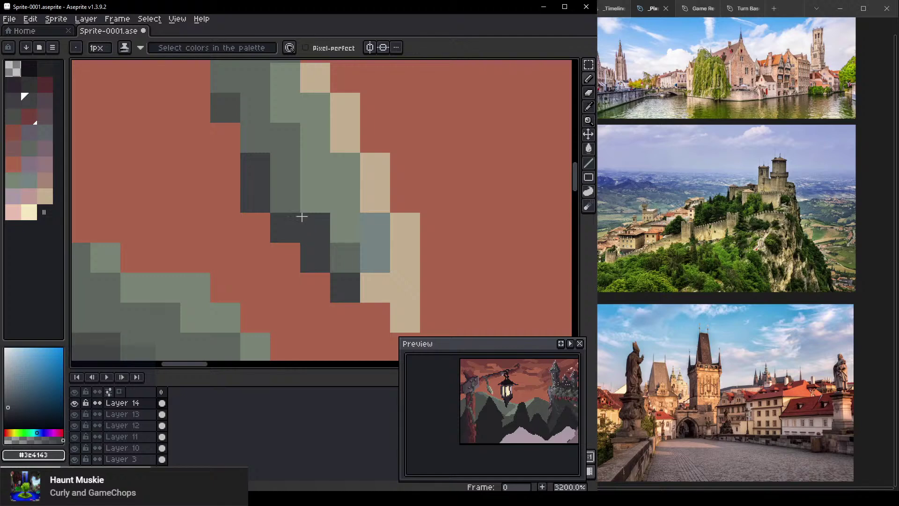
key(e)
click(253, 195)
key(b)
click(275, 200)
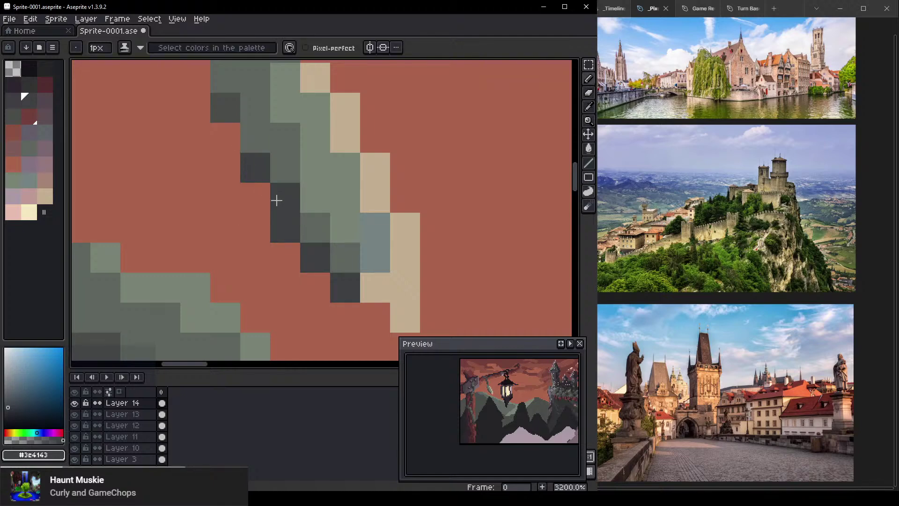
click(248, 141)
click(225, 78)
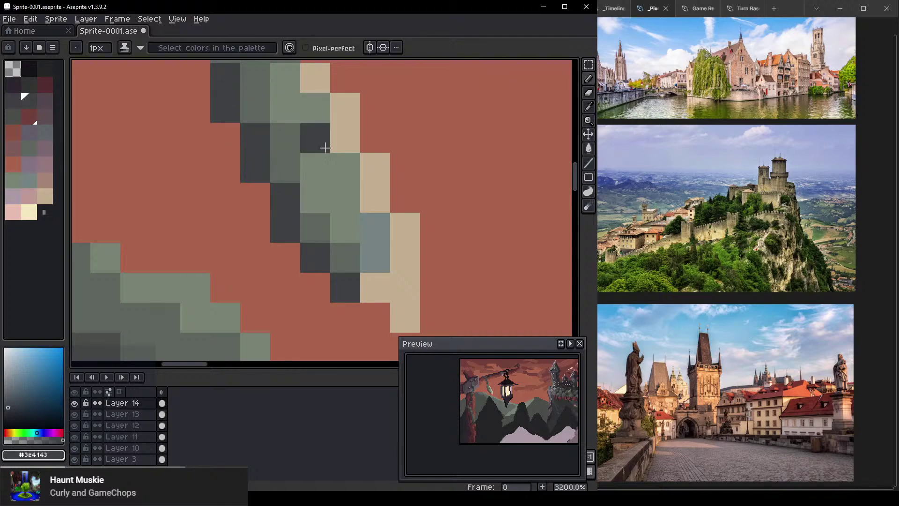
Thin the dark outline where the stem meets the leaf and fill the leaf's upper left corner with #494E4B
scroll(281, 164, up, 3)
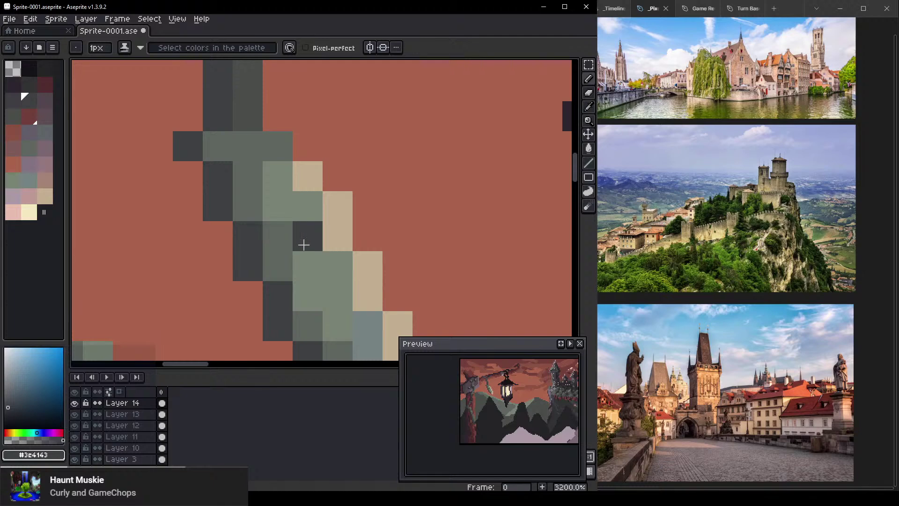
scroll(323, 202, down, 3)
drag(335, 181, 309, 147)
scroll(284, 132, up, 2)
key(e)
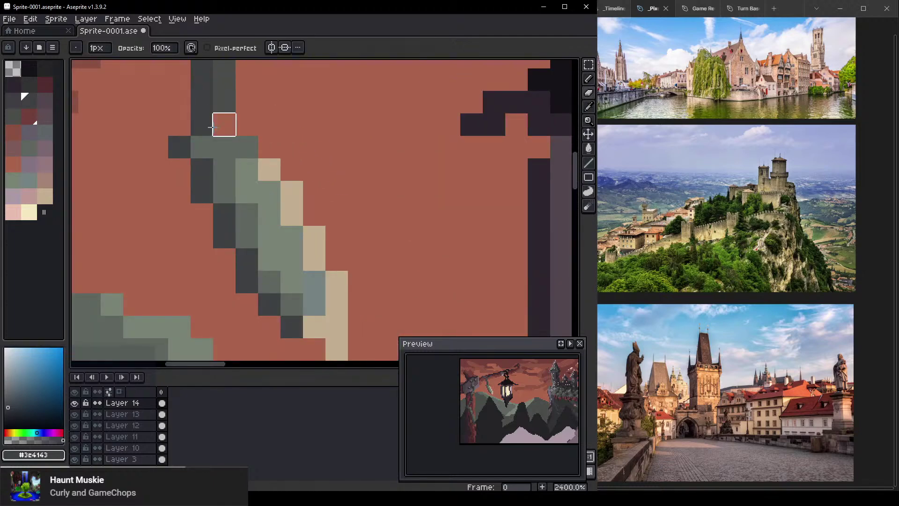
click(208, 125)
key(b)
alt+click(220, 96)
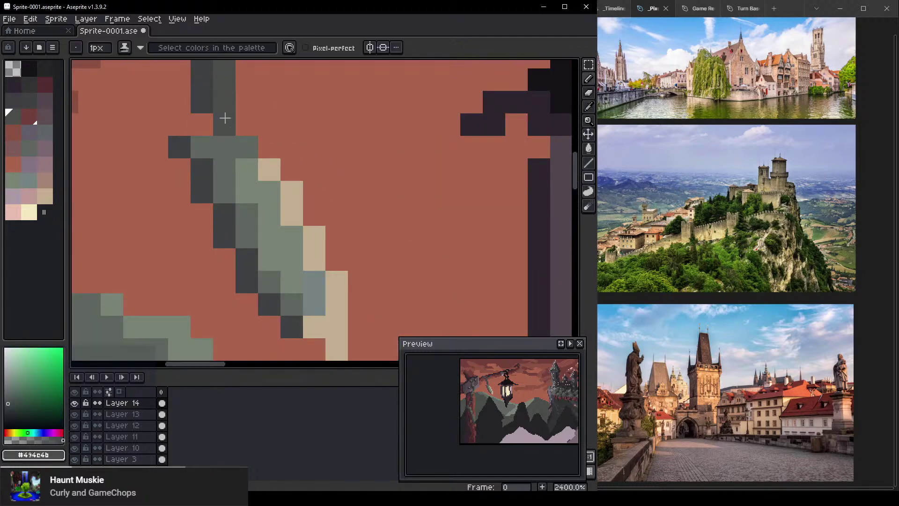
mouse_move(209, 105)
mouse_down()
mouse_move(256, 179)
mouse_move(245, 221)
mouse_up()
key(e)
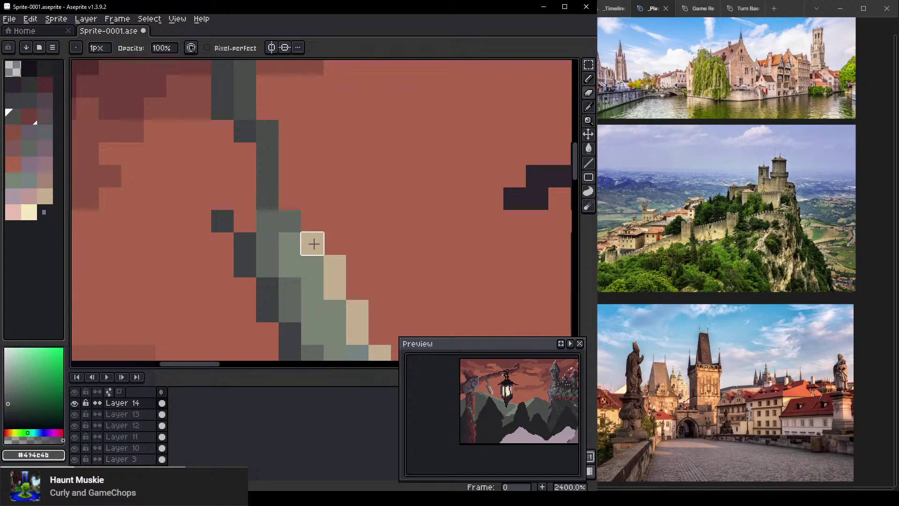
click(239, 218)
key(alt)
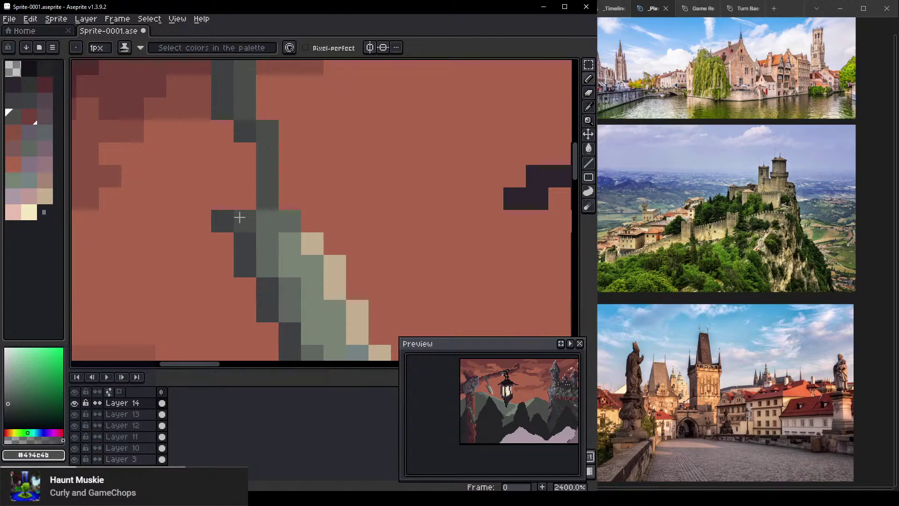
Examine how the reshaded strand reads within the whole scene and close up beside the lantern
scroll(239, 217, down, 7)
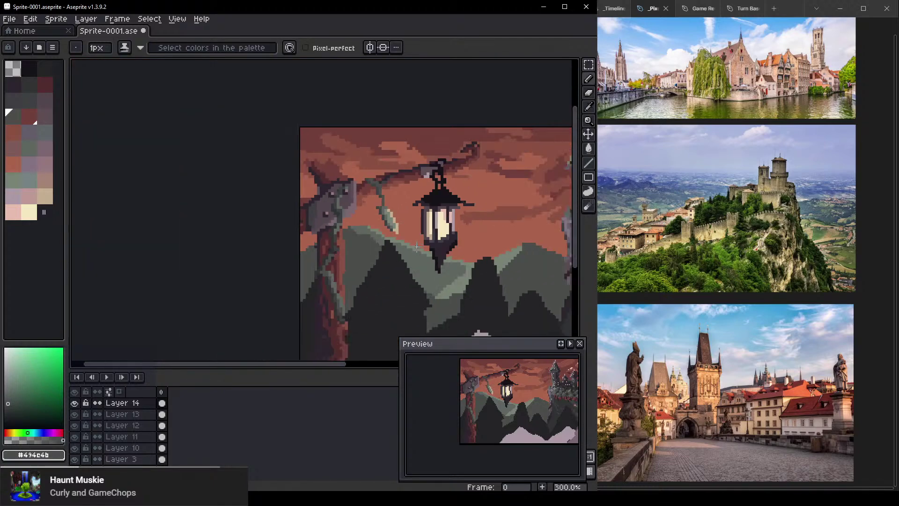
scroll(443, 277, down, 1)
drag(442, 277, 246, 221)
scroll(159, 196, up, 4)
drag(146, 195, 234, 238)
scroll(306, 169, up, 1)
drag(346, 163, 314, 201)
scroll(285, 220, up, 4)
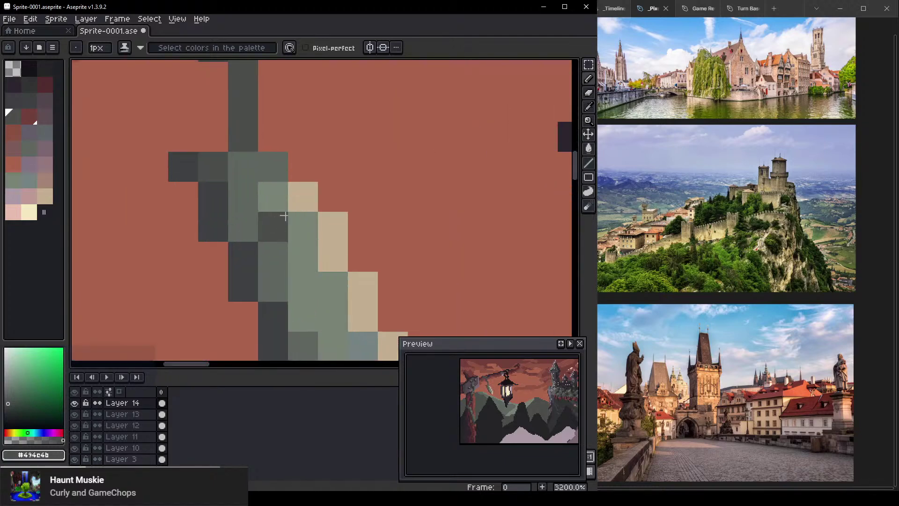
scroll(279, 172, down, 4)
scroll(337, 246, down, 1)
scroll(334, 225, up, 4)
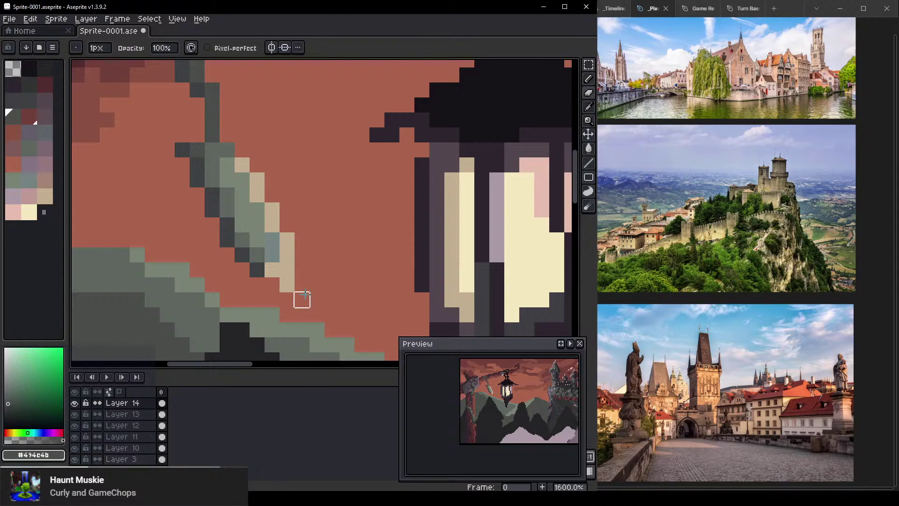
scroll(272, 268, up, 1)
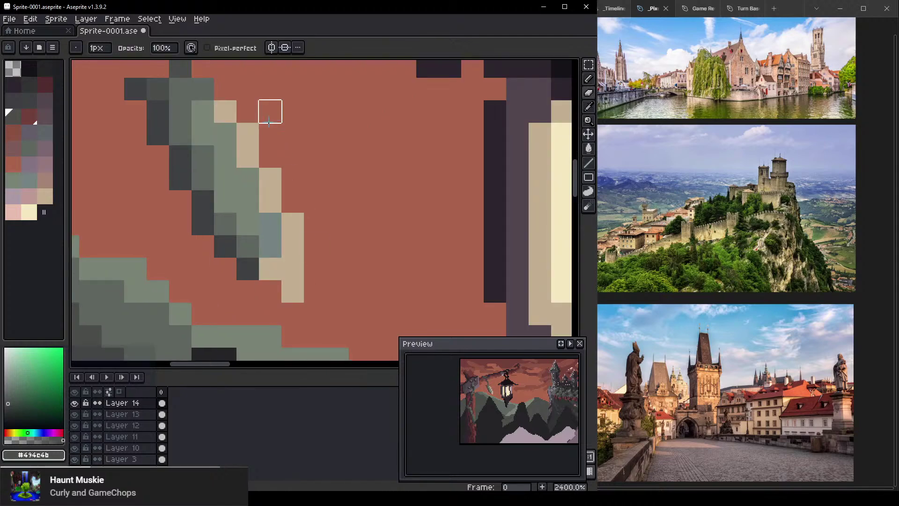
alt+click(248, 204)
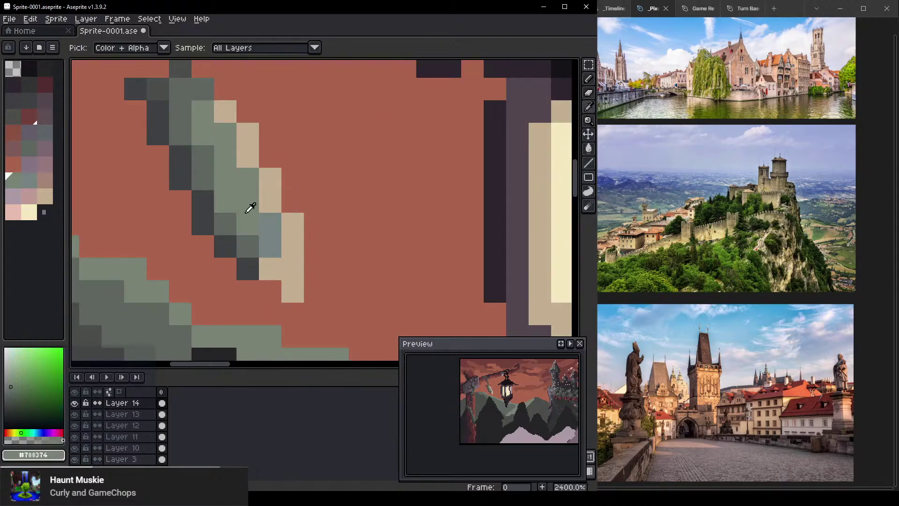
click(284, 211)
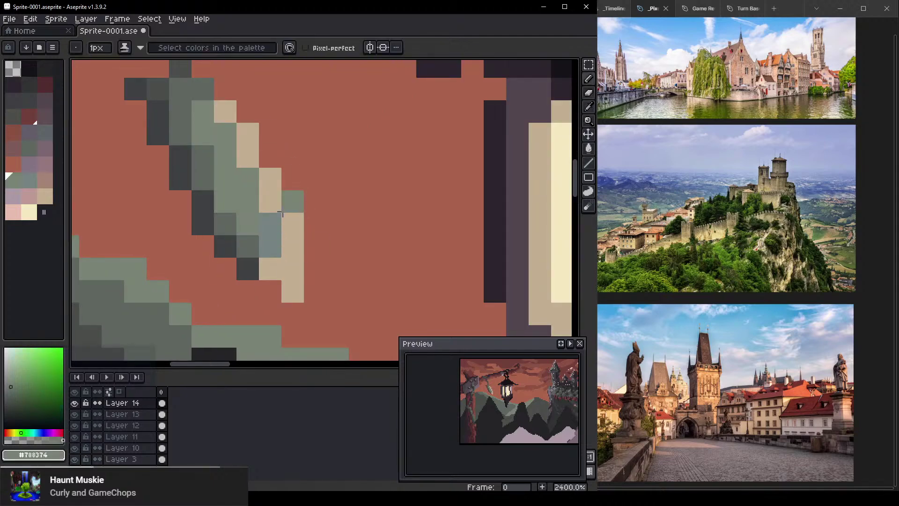
key(ctrl+z)
Recolour the leaf's light green body with the blue-grey #748382, leaving the tan highlight and dark outline in place
alt+click(263, 233)
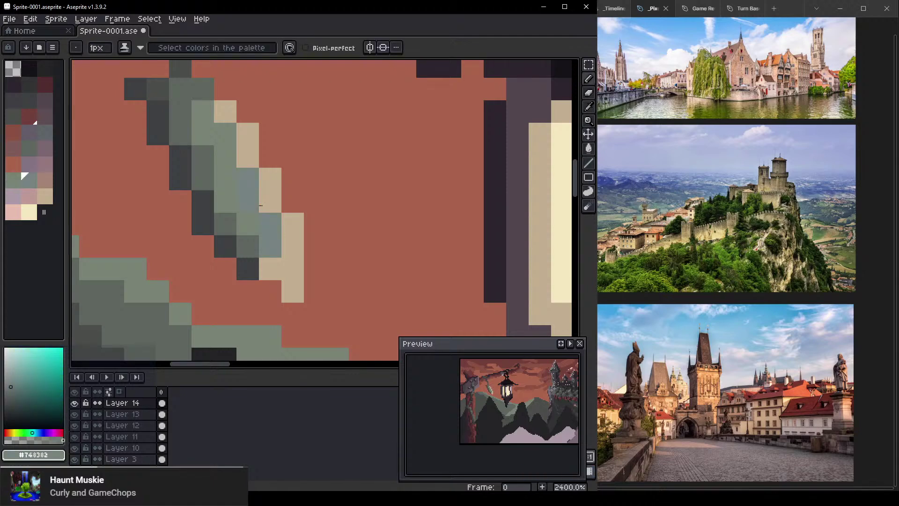
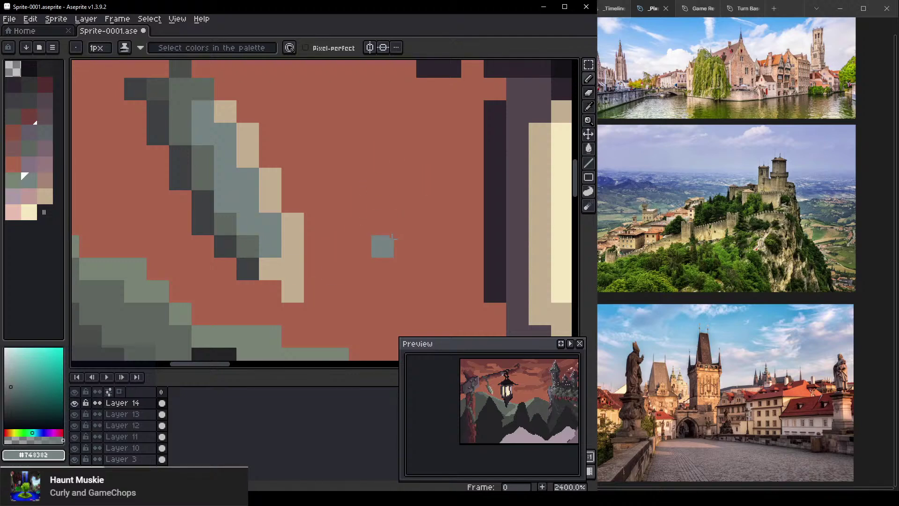
scroll(331, 236, down, 2)
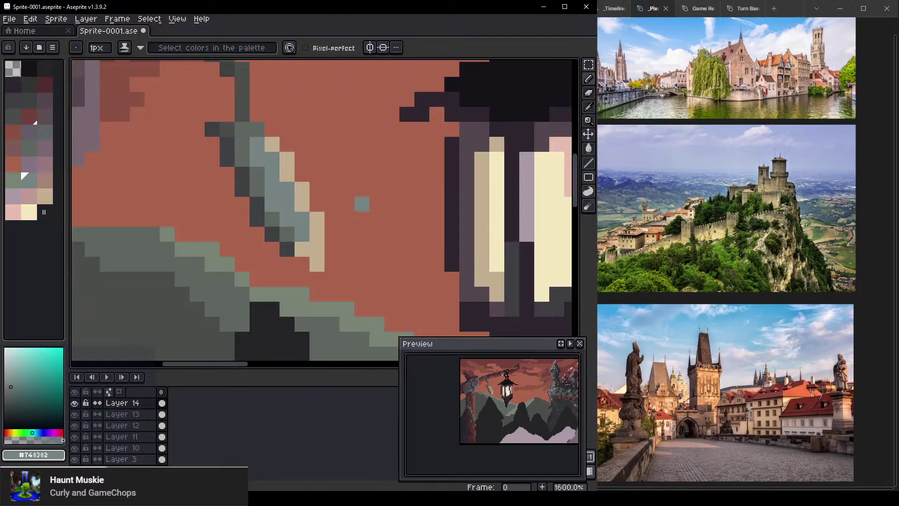
scroll(362, 204, up, 2)
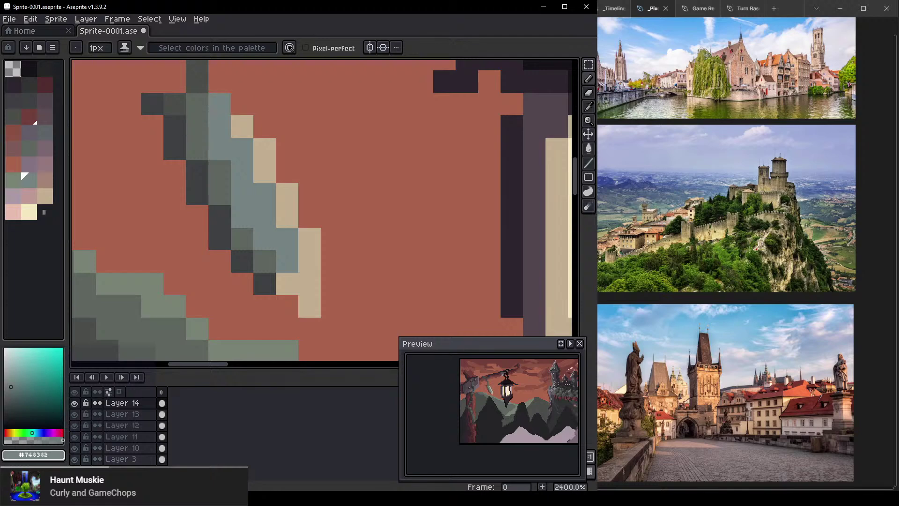
Darken the grey-green band between the leaf's outline and its blue-grey body with #494E4B
alt+click(174, 104)
mouse_move(212, 106)
mouse_down()
mouse_move(203, 127)
mouse_move(209, 162)
mouse_up()
click(241, 260)
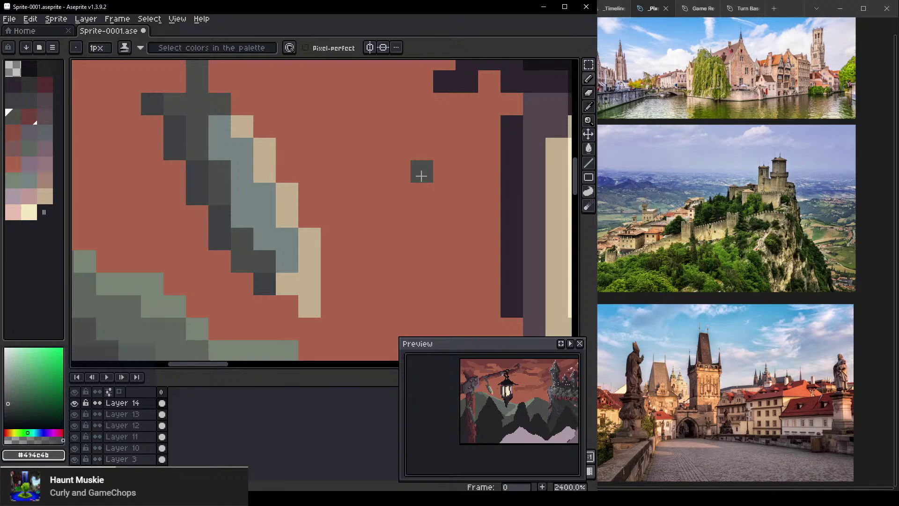
Zoom the preview in on the lantern scene and enlarge the preview window
drag(522, 399, 483, 400)
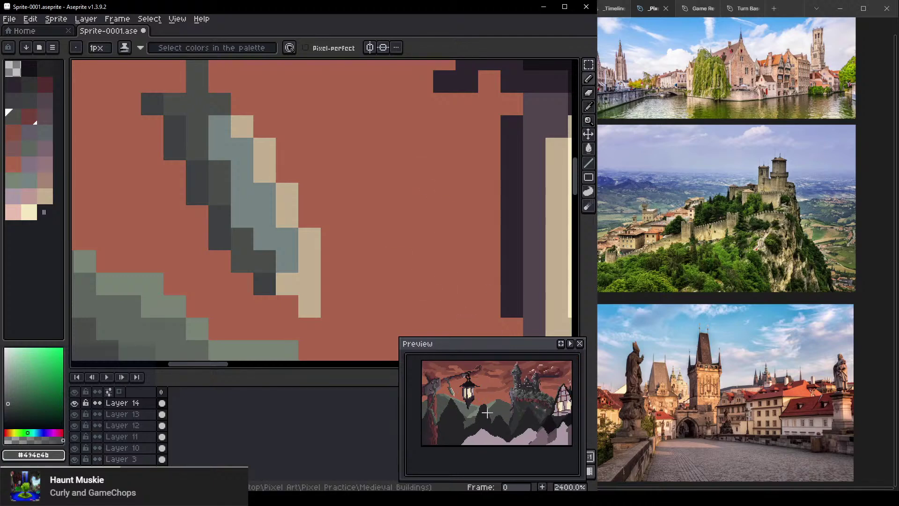
scroll(468, 367, up, 2)
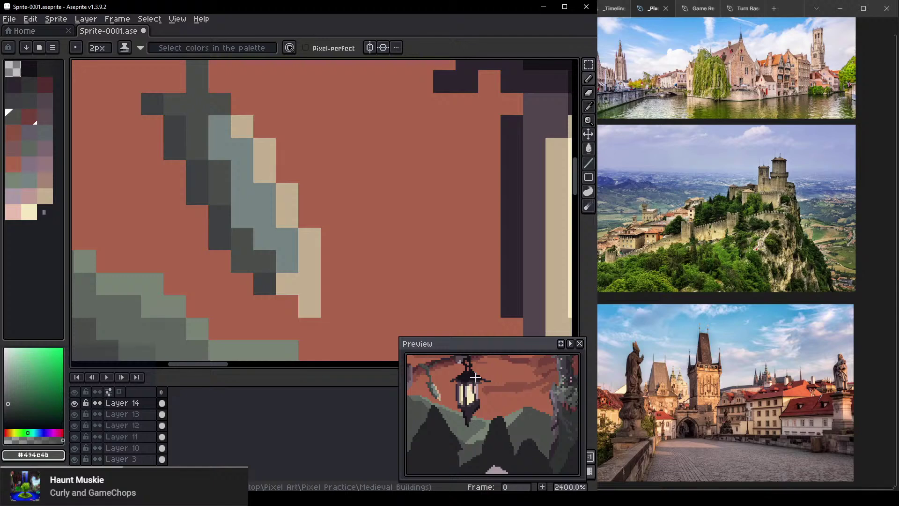
drag(473, 346, 463, 317)
drag(381, 378, 353, 378)
drag(473, 310, 478, 280)
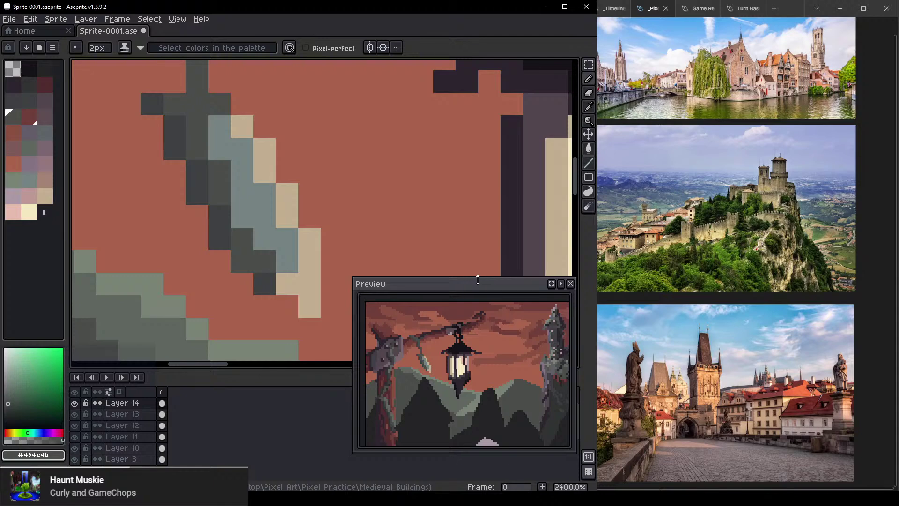
drag(573, 350, 612, 355)
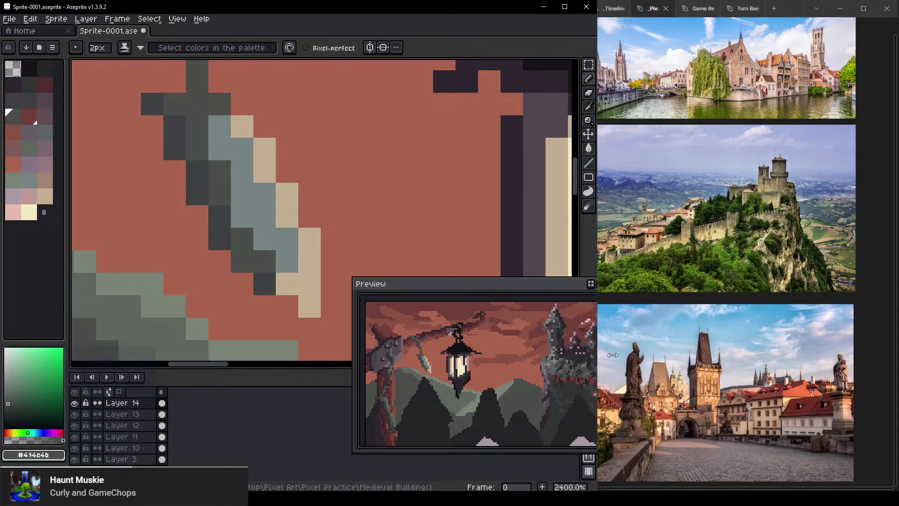
Reposition and extend the preview window so it shows the full scene from the lantern post to the castle and house
drag(511, 285, 462, 294)
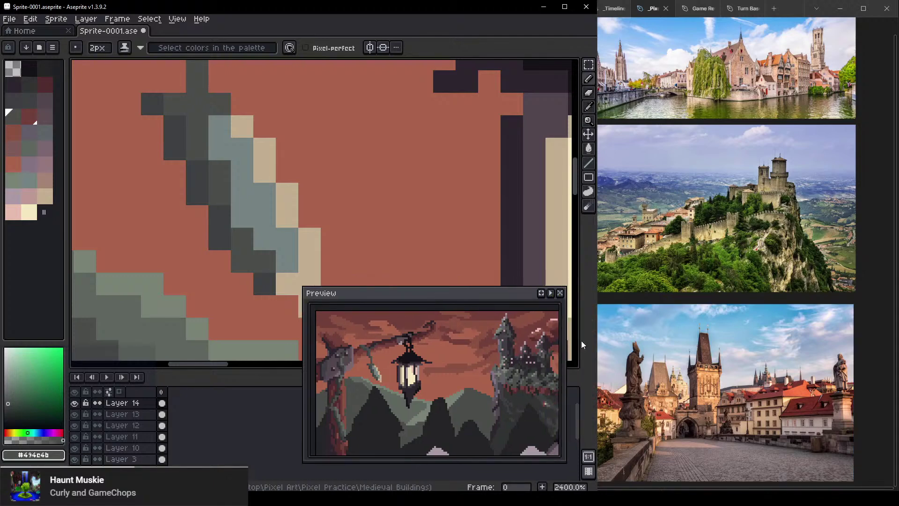
drag(562, 341, 591, 343)
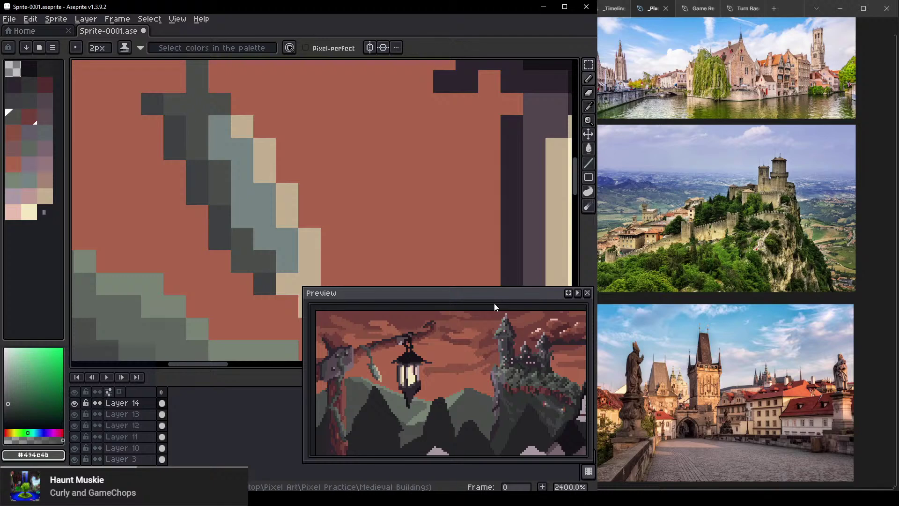
drag(495, 307, 472, 303)
drag(568, 342, 609, 342)
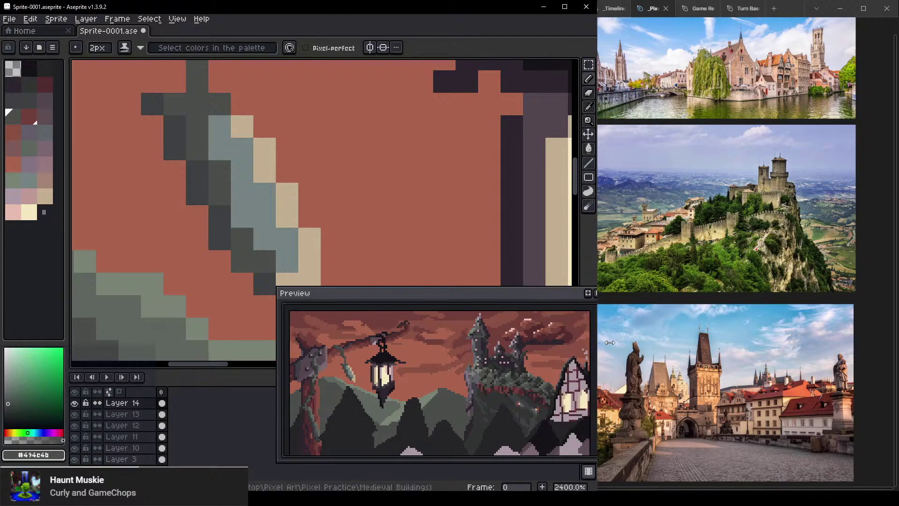
drag(557, 318, 520, 268)
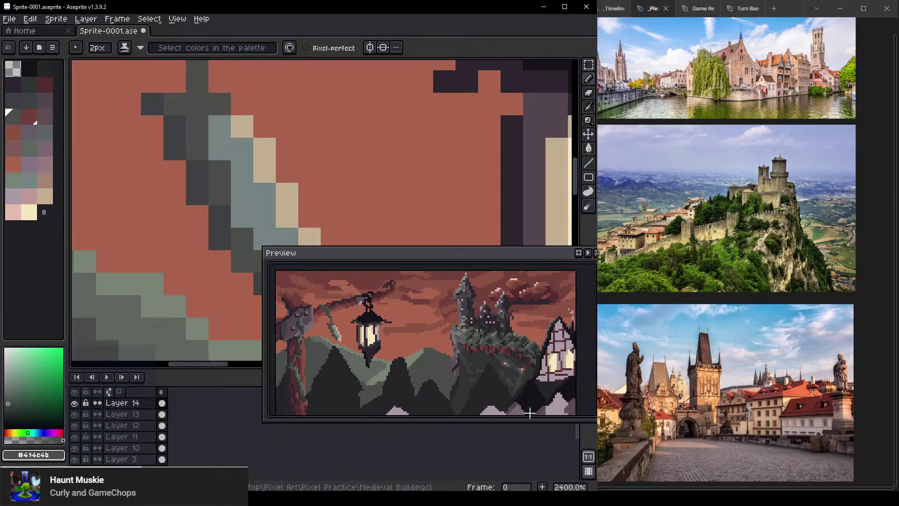
drag(530, 422, 530, 458)
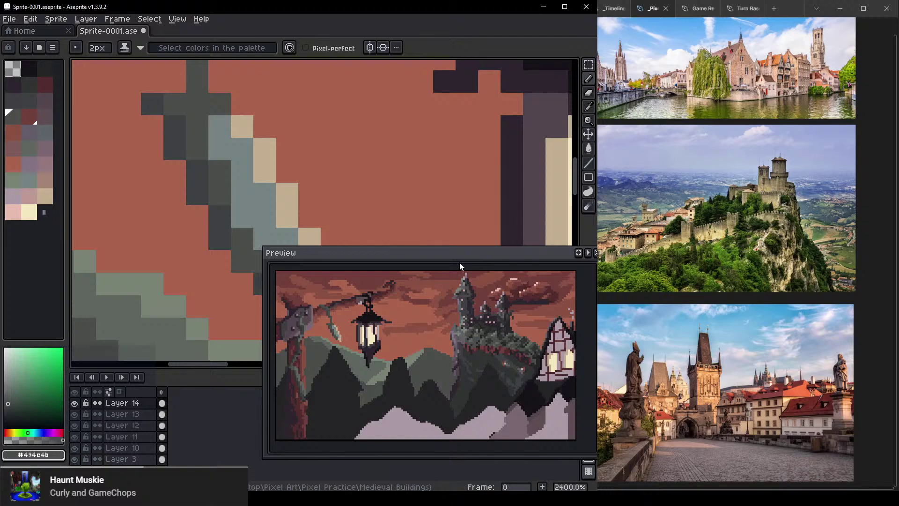
Move and narrow the preview window slightly, and maximise the editor window to fill the screen
drag(460, 254, 449, 284)
drag(588, 350, 575, 347)
click(568, 8)
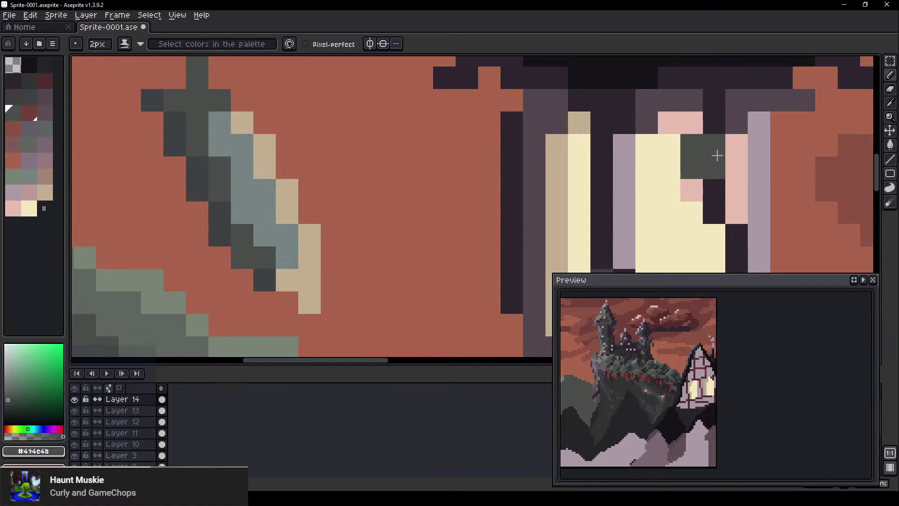
Highlight the vine stem above the leaf with blue-grey #748382, removing the leaf's excess dark pixel beside its tan edge
drag(723, 283, 784, 343)
scroll(374, 150, down, 2)
drag(350, 169, 319, 212)
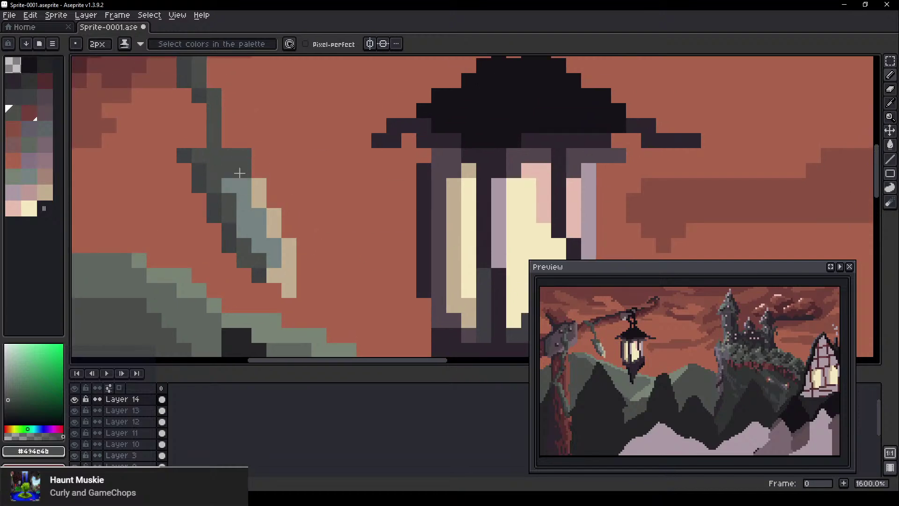
alt+click(243, 170)
key(v)
key(b)
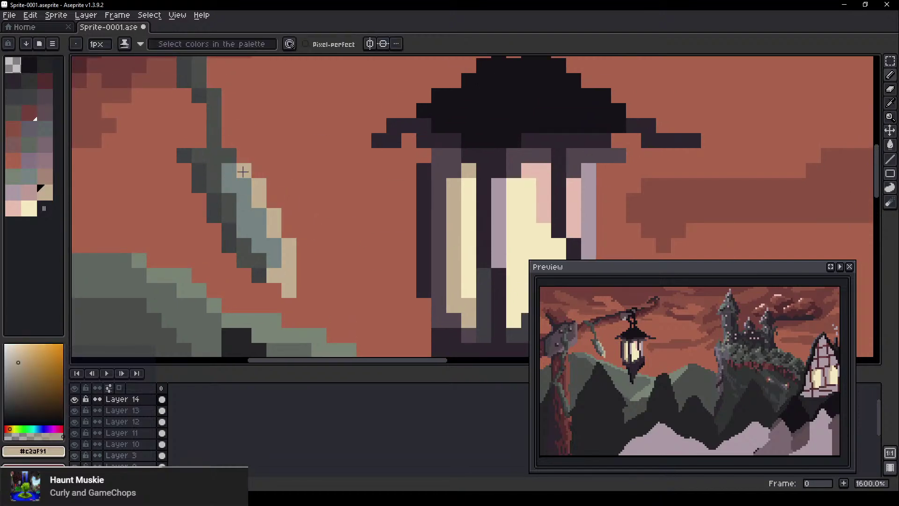
alt+click(231, 172)
click(214, 110)
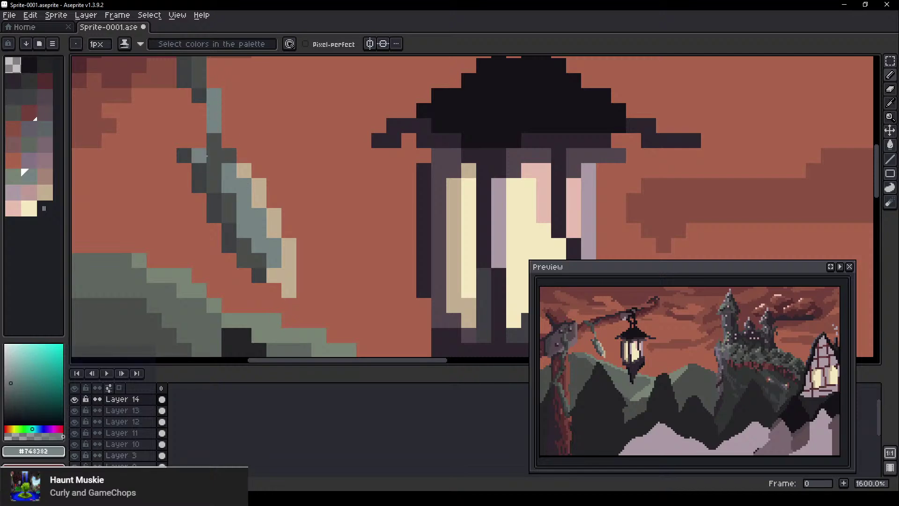
drag(229, 80, 234, 129)
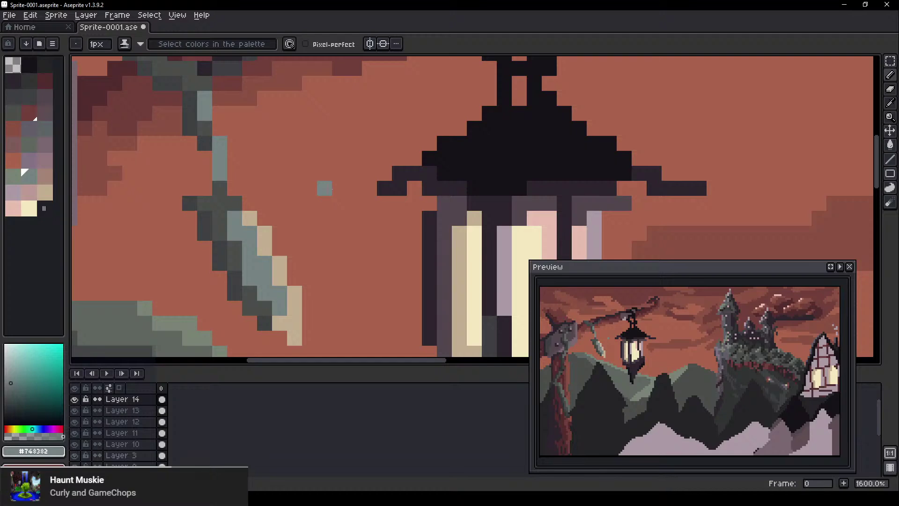
scroll(305, 171, up, 3)
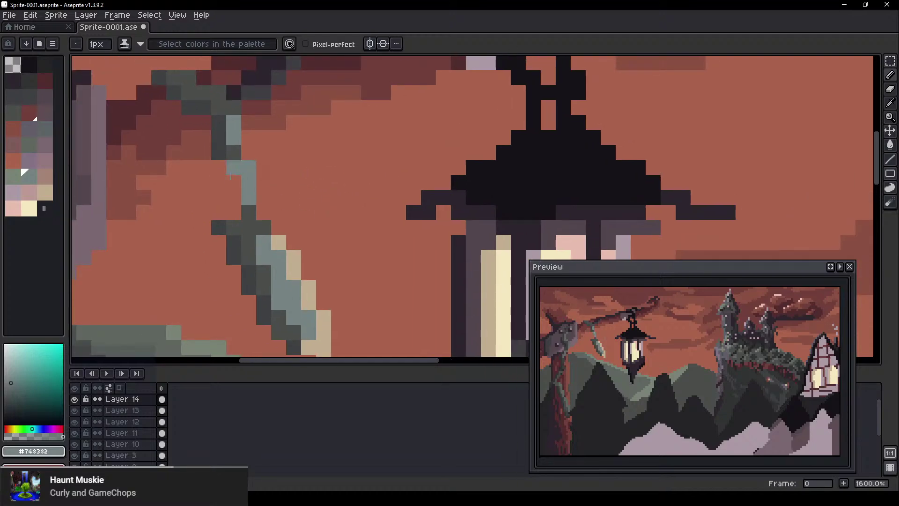
Shade the side of the stem next to its blue-grey highlight with #494E4B
alt+click(234, 142)
drag(236, 203, 241, 224)
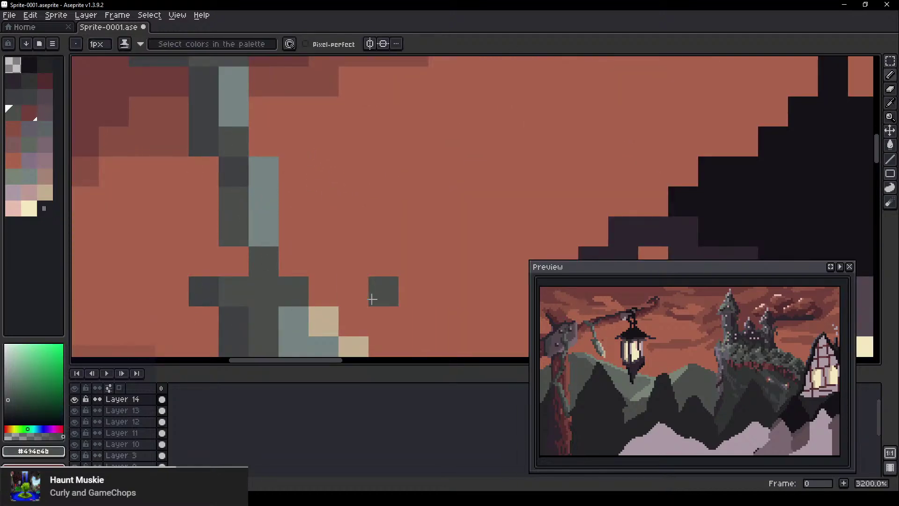
drag(352, 134, 296, 114)
scroll(240, 149, down, 1)
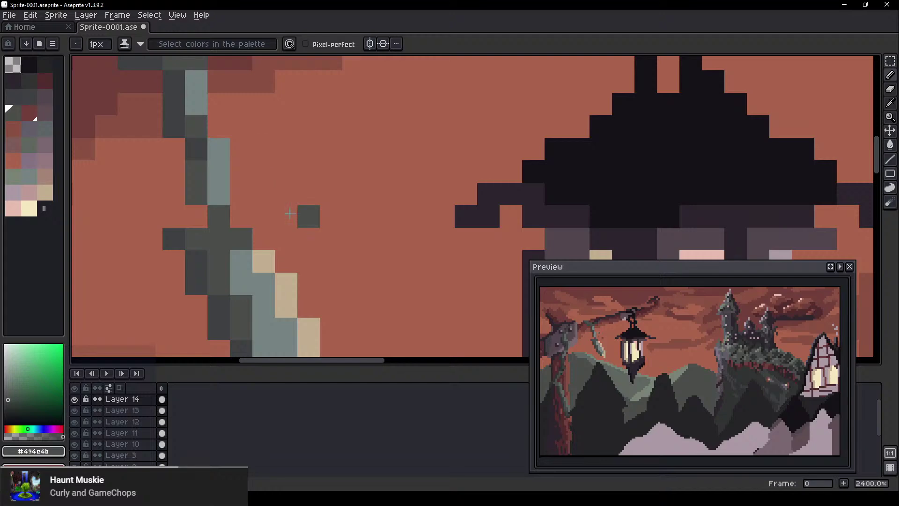
Shorten the hanging leaf by erasing its lower tip with a 3 px eraser
mouse_move(309, 216)
mouse_down()
mouse_move(322, 162)
mouse_move(166, 62)
mouse_up()
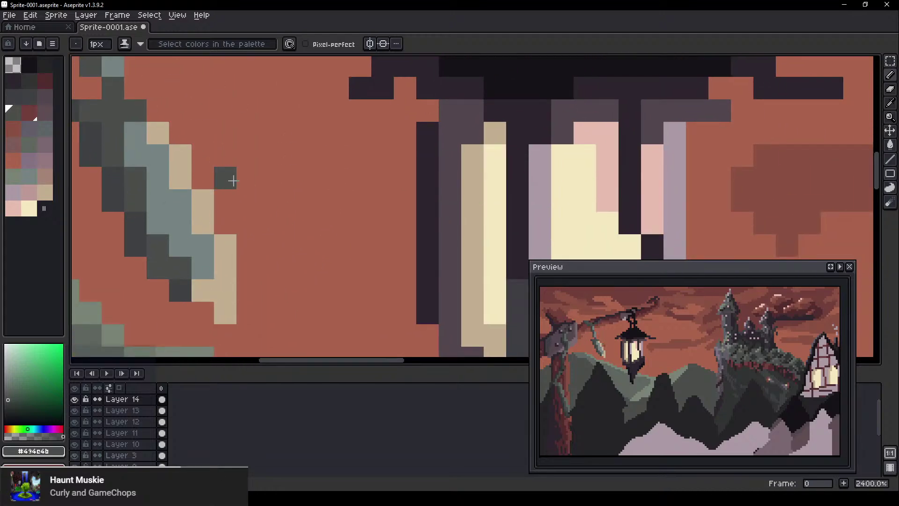
drag(234, 263, 299, 266)
key(e)
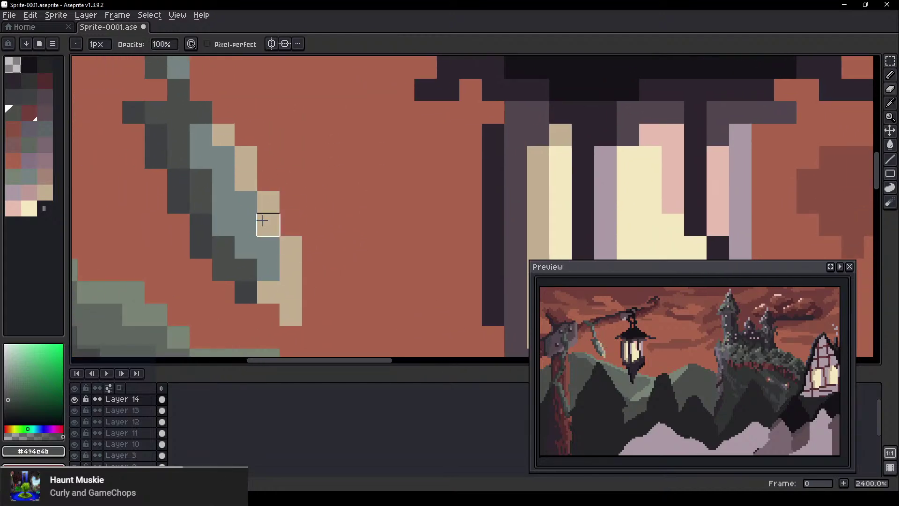
key(plus)
key(plus)
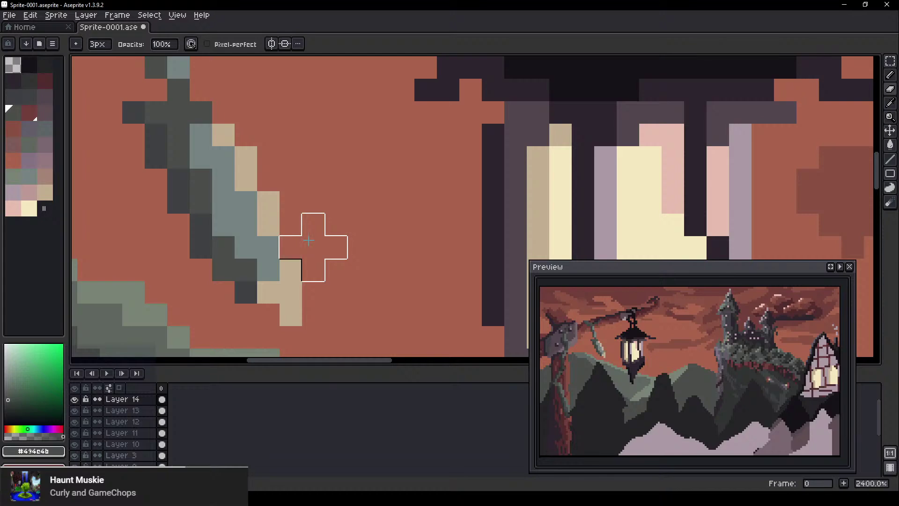
mouse_move(295, 246)
mouse_down()
mouse_move(269, 313)
mouse_move(253, 321)
mouse_up()
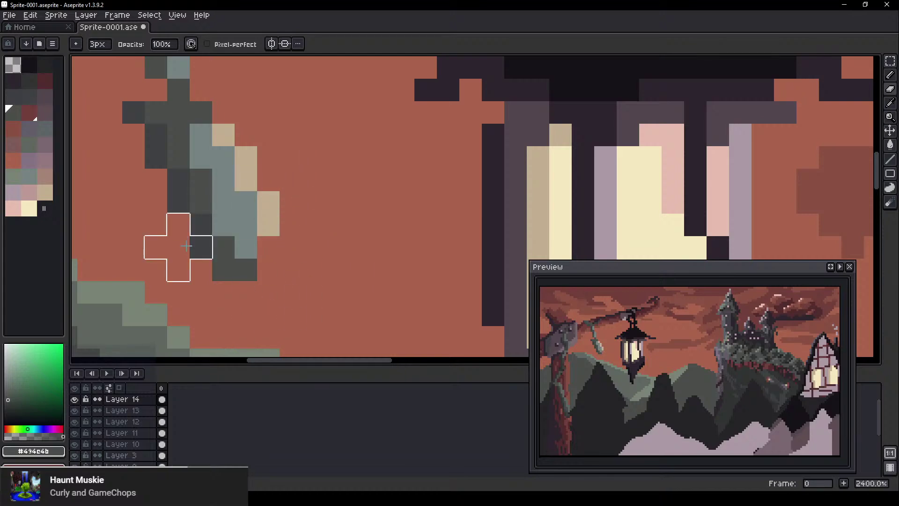
Fill the shortened leaf's body with blue-grey #748382, covering its inner dark band
key(b)
alt+click(241, 168)
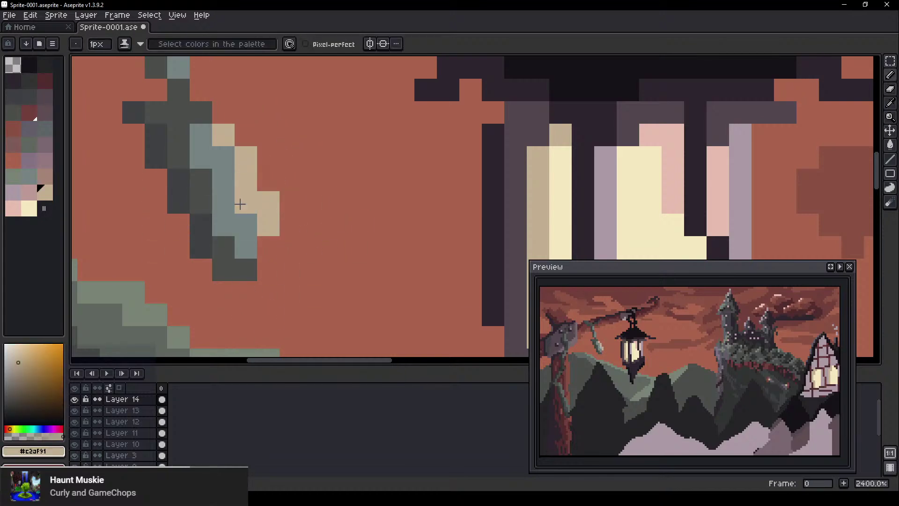
alt+click(207, 159)
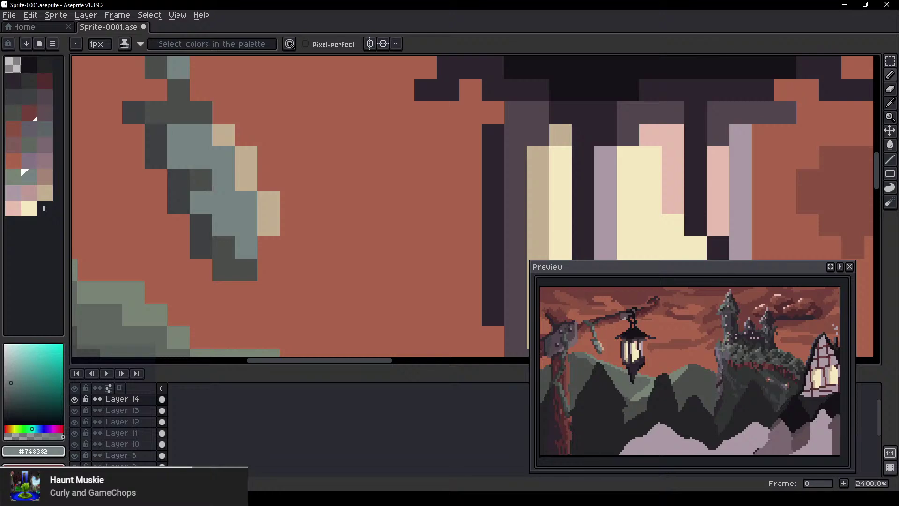
click(209, 187)
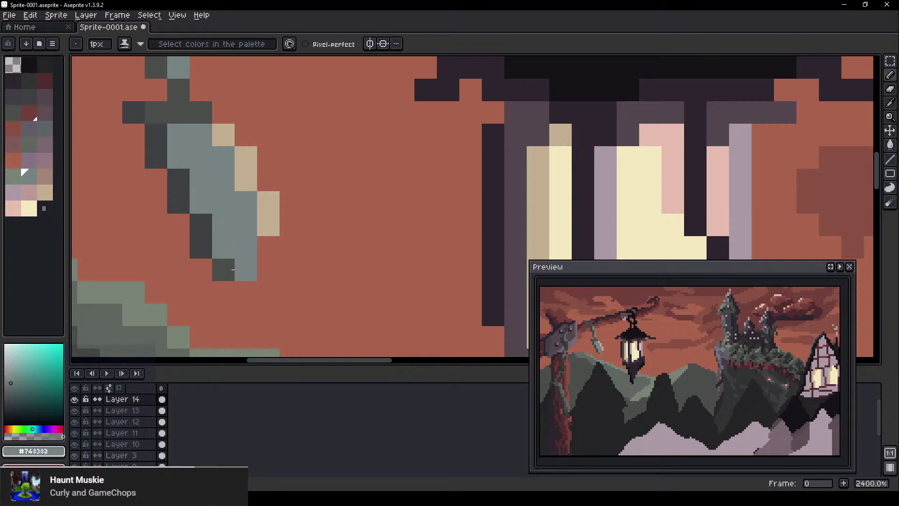
Erase the leaf's tan edge and bottom end to make it narrower
key(e)
click(248, 266)
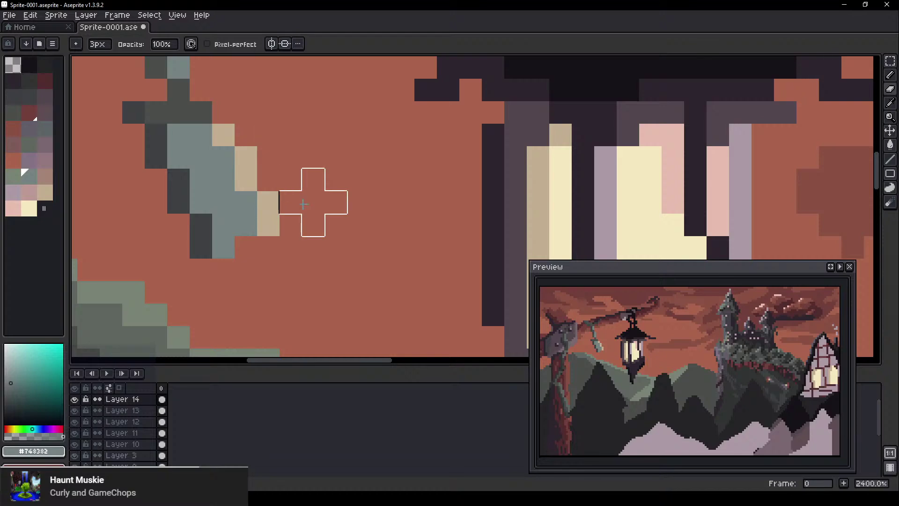
mouse_move(303, 205)
mouse_down()
mouse_move(260, 159)
mouse_move(279, 192)
mouse_move(214, 109)
mouse_move(282, 183)
mouse_move(298, 215)
mouse_move(231, 137)
mouse_move(286, 226)
mouse_move(237, 195)
mouse_up()
Paint a stepped tan #C2AF91 highlight along the narrowed leaf's lantern-facing edge and at its tip
key(b)
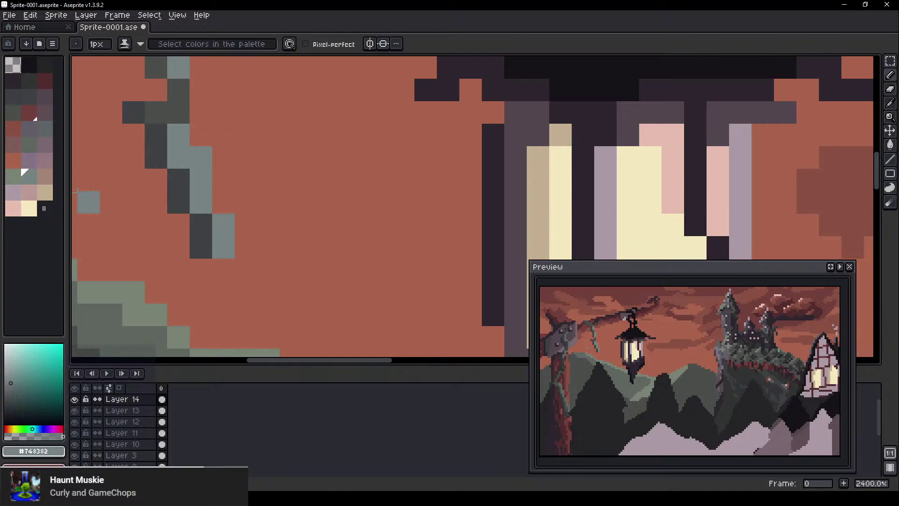
click(47, 193)
drag(223, 157, 201, 135)
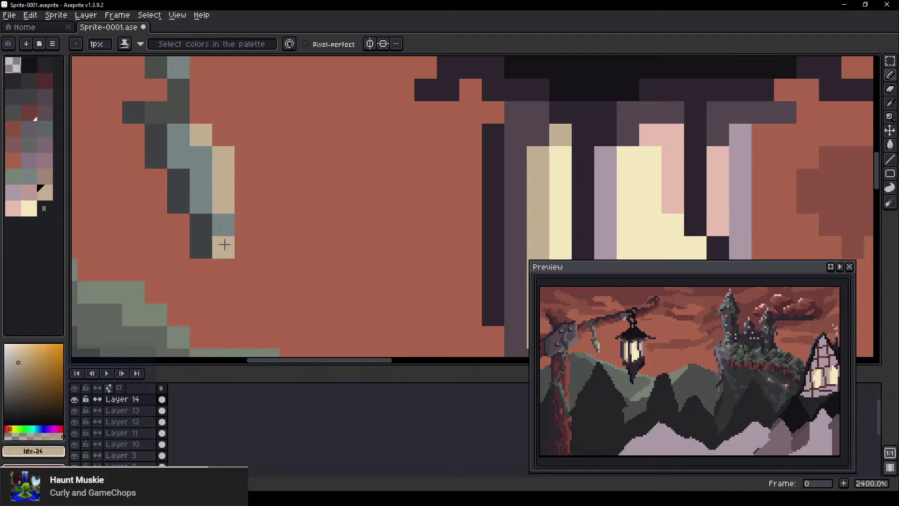
click(225, 245)
key(ctrl+z)
click(236, 210)
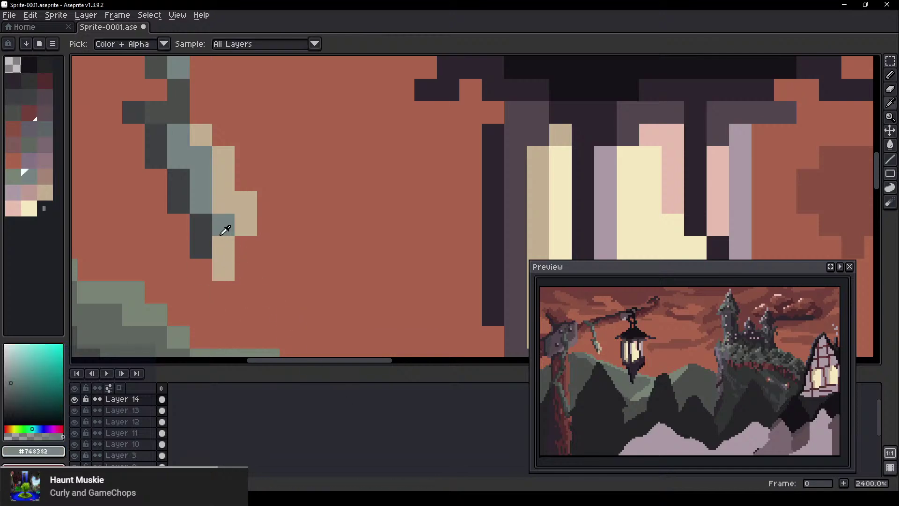
Extend the leaf's blue-grey #748382 body into the tan highlight near the tip
alt+click(224, 225)
click(224, 247)
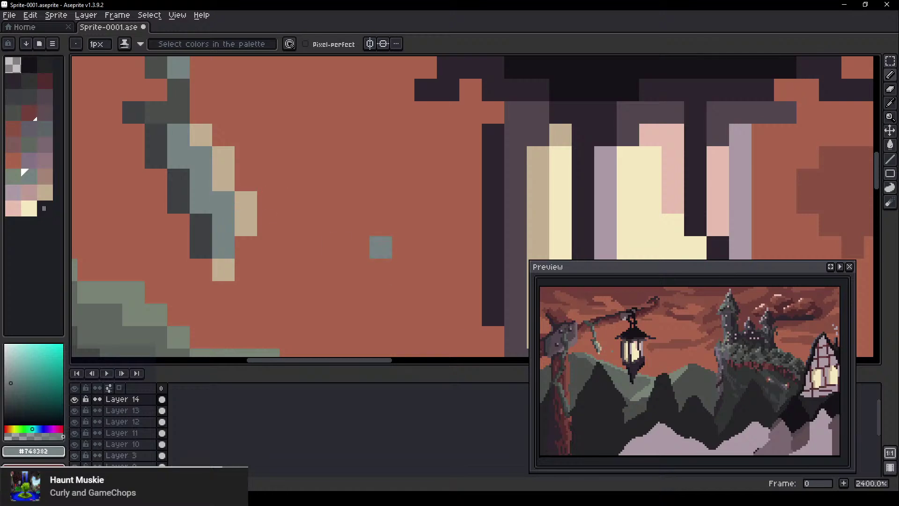
scroll(381, 247, down, 3)
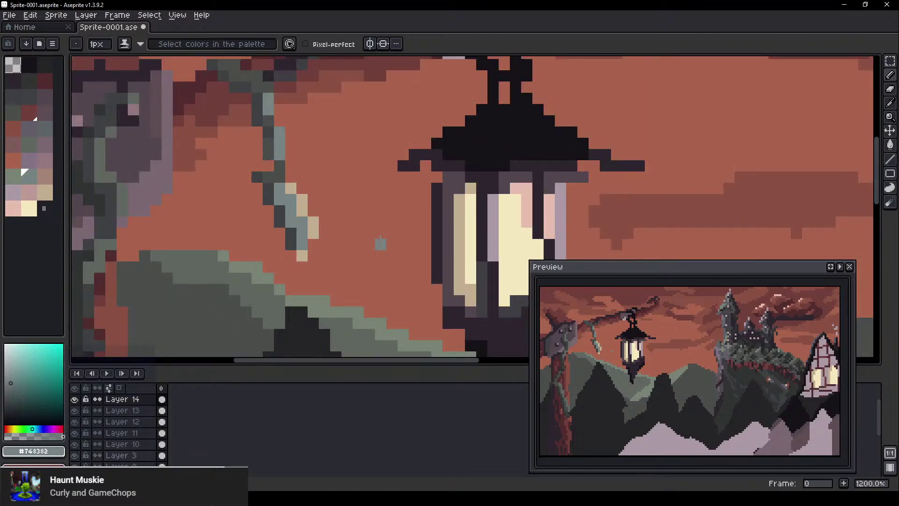
mouse_move(336, 166)
mouse_down()
mouse_move(388, 227)
mouse_move(322, 188)
mouse_up()
drag(351, 288, 320, 230)
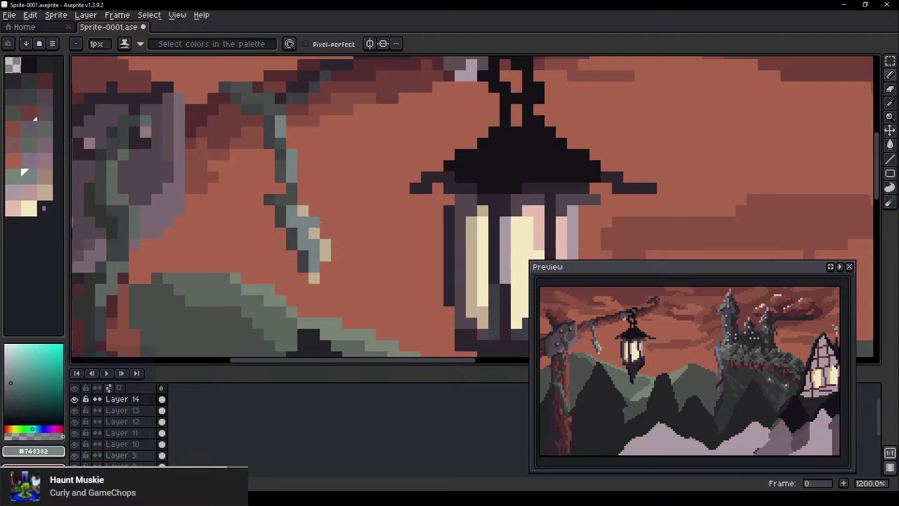
Erase the dark stub sticking out from the joint between the stem and the leaf
drag(256, 150, 277, 195)
scroll(338, 257, up, 2)
key(e)
click(230, 239)
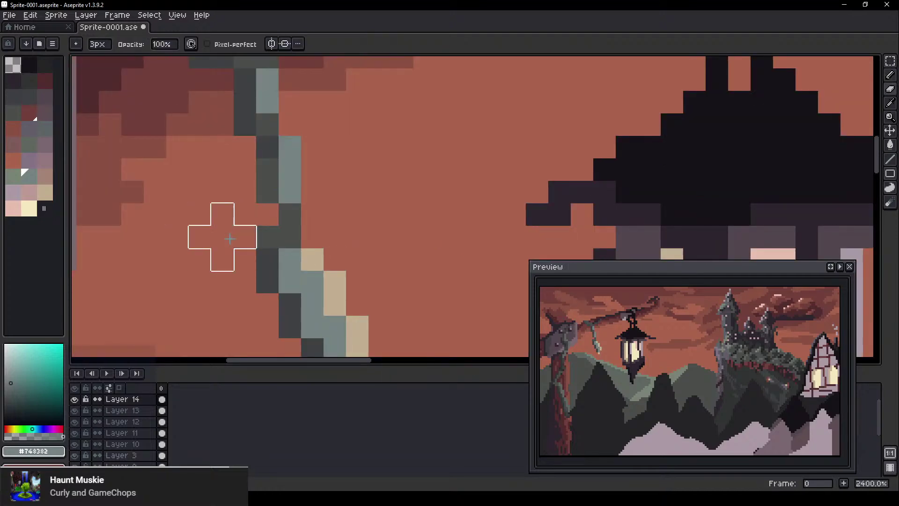
scroll(395, 251, down, 2)
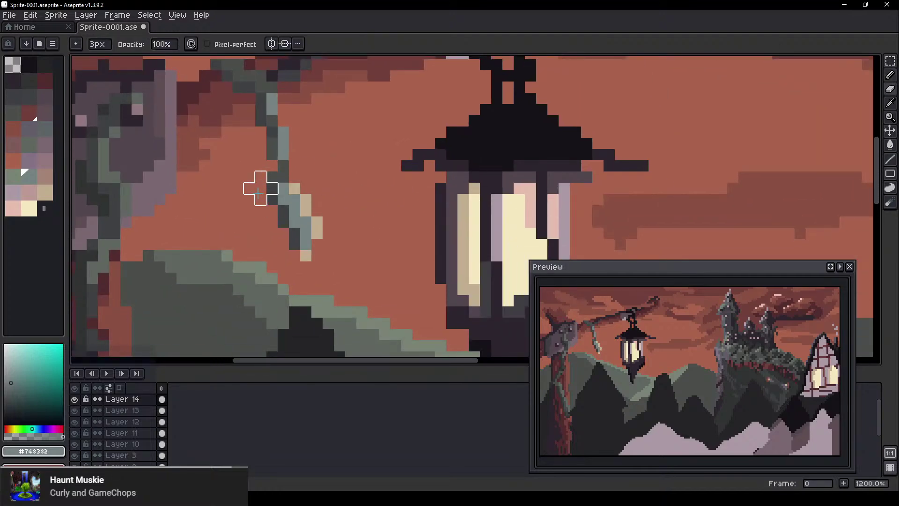
Rework the joint between the stem and the leaf with dark grey-green #494E4B
key(b)
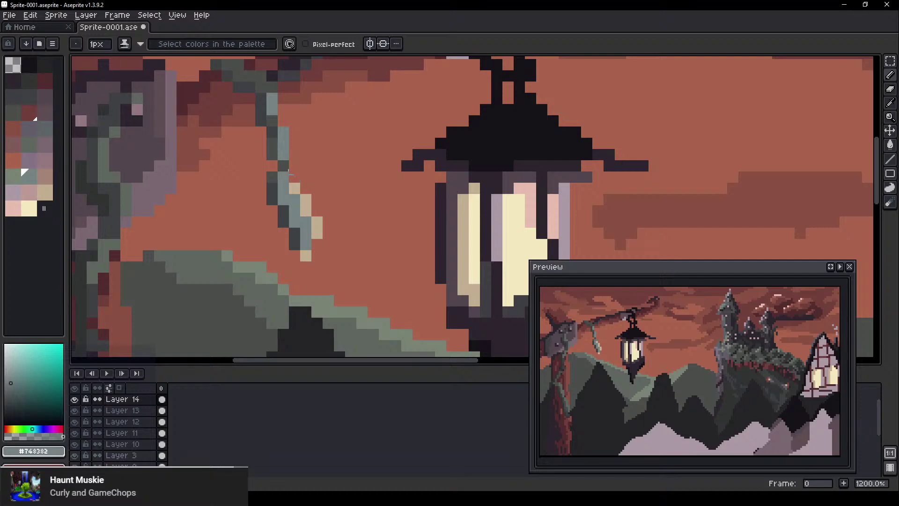
alt+click(281, 176)
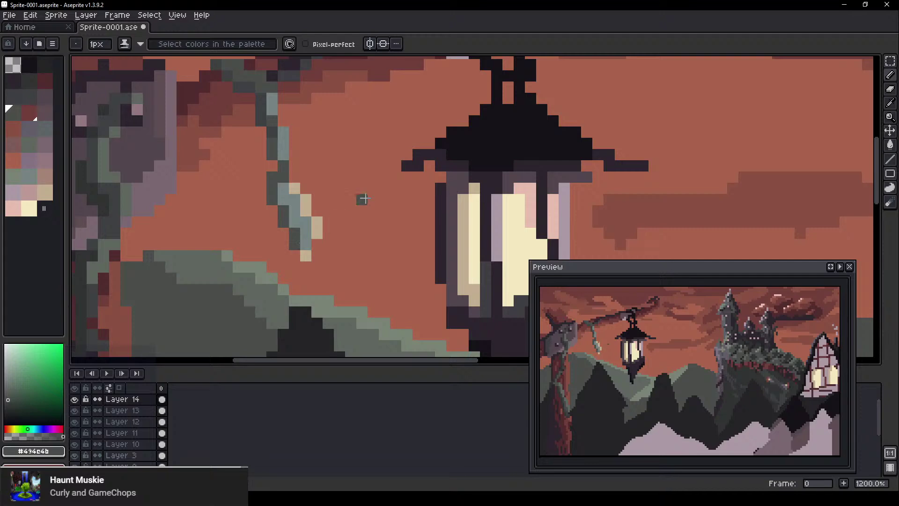
scroll(364, 198, down, 2)
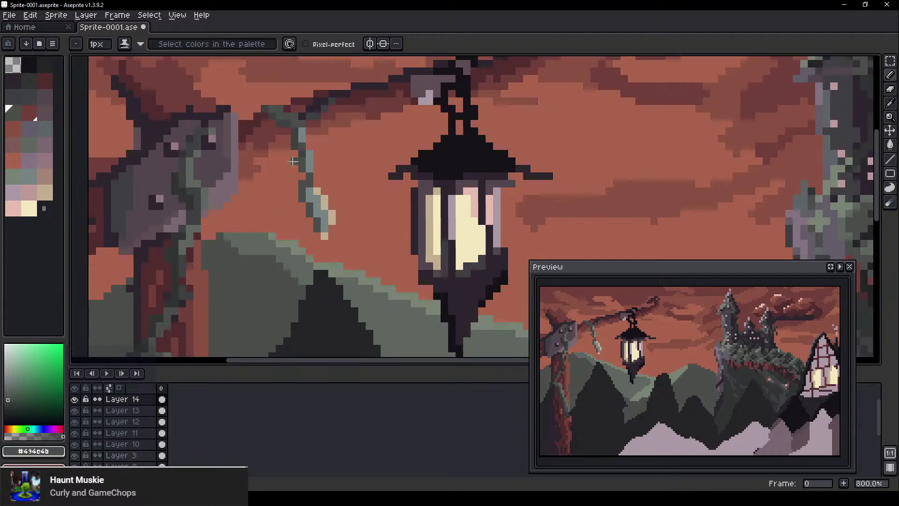
Block in a second leaf in #494E4B on the post side of the stem and connect it to the vine
scroll(274, 175, up, 2)
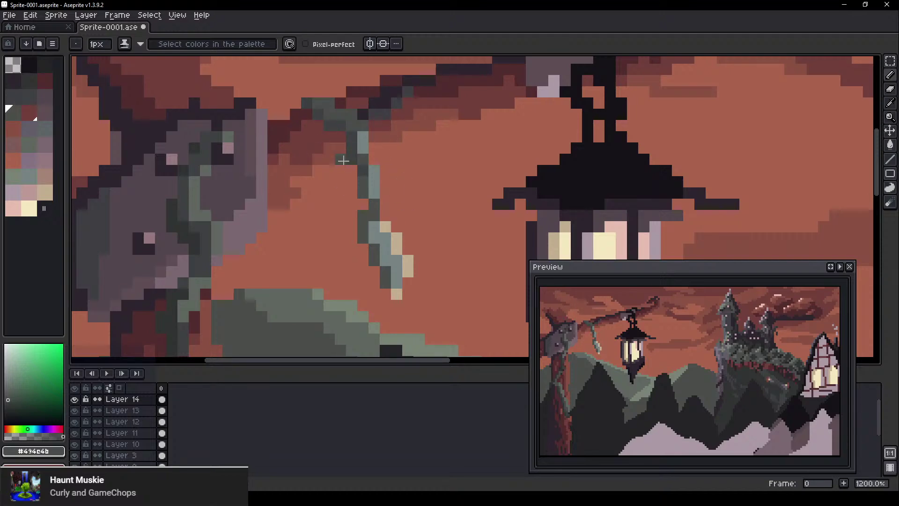
key(plus)
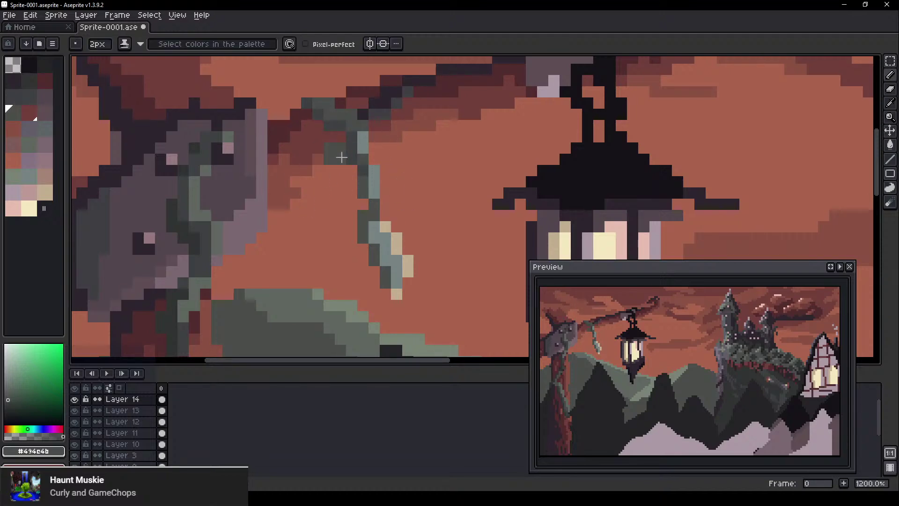
key(plus)
key(plus)
key(minus)
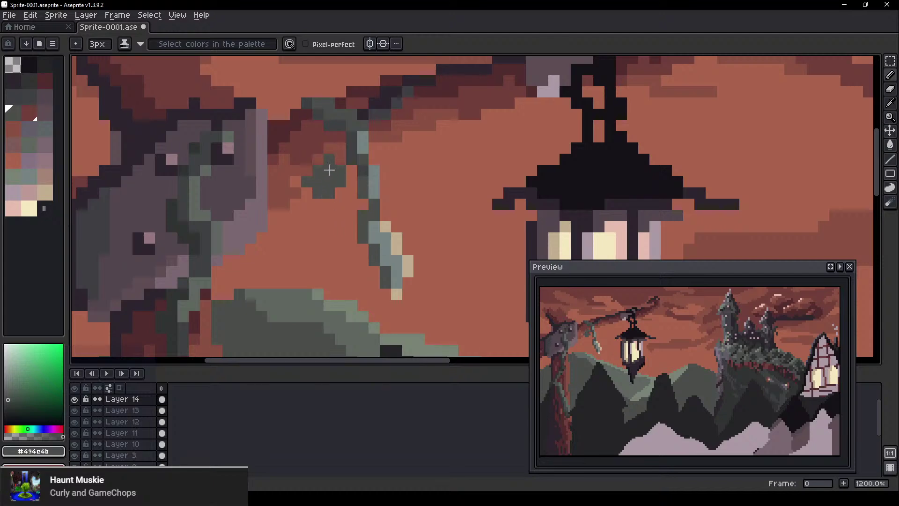
scroll(377, 145, up, 1)
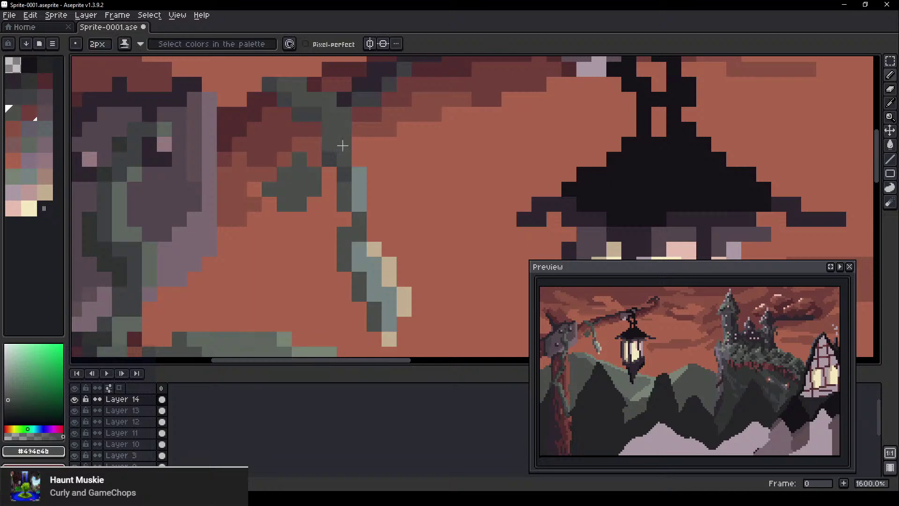
key(minus)
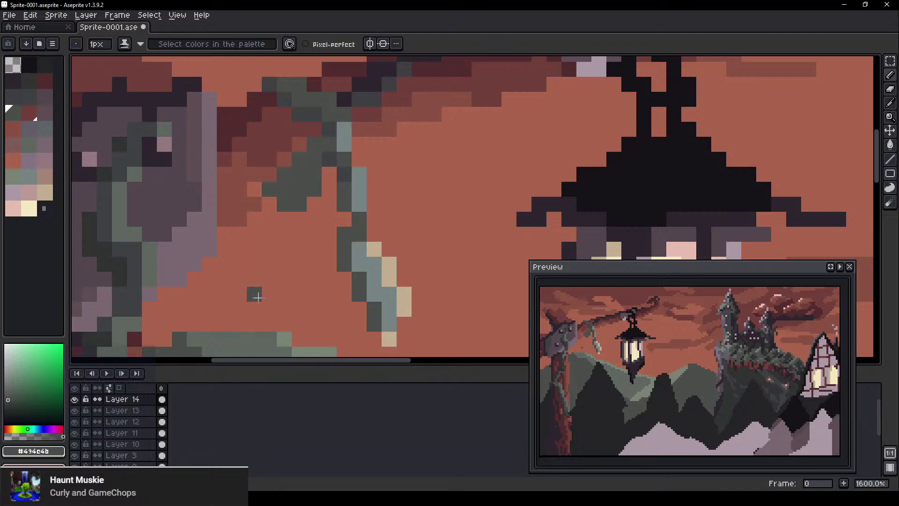
Outline the new leaf's upper edge in #3E4143 and highlight its lower edge with blue-grey #748382
scroll(340, 182, up, 1)
alt+click(320, 152)
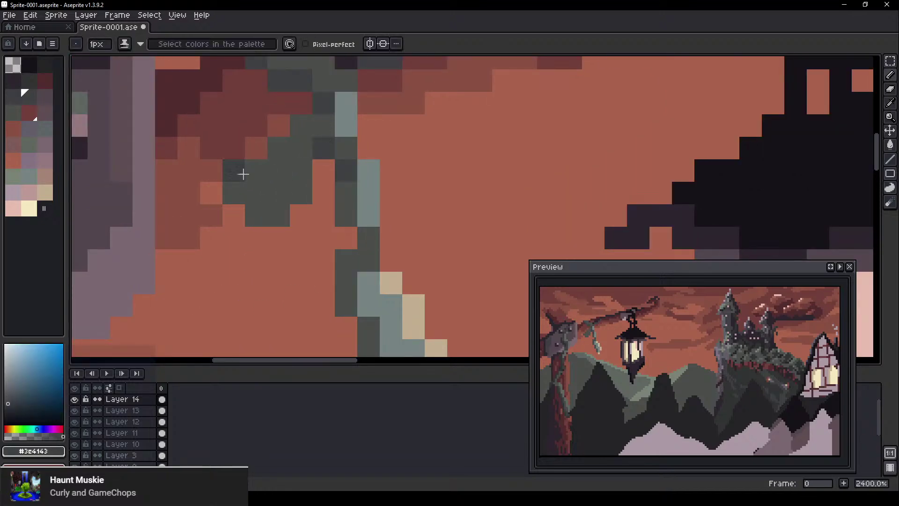
click(233, 215)
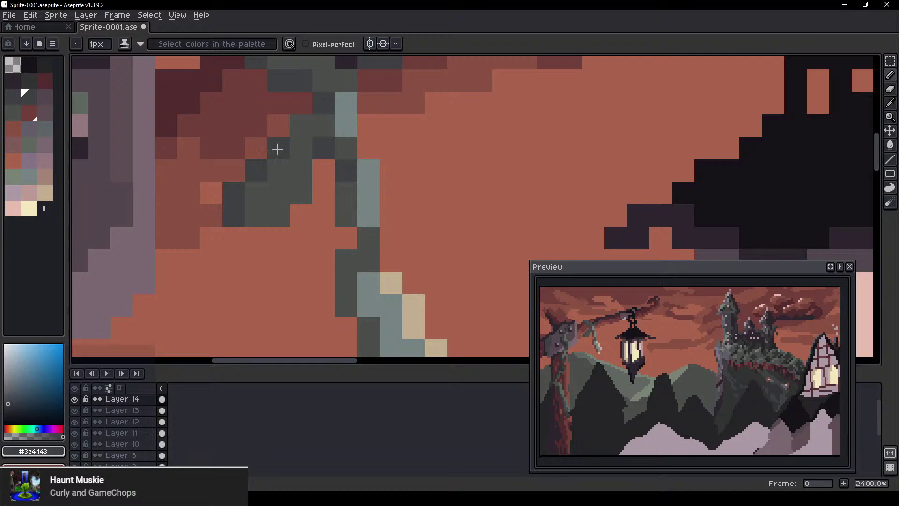
click(301, 124)
alt+click(345, 125)
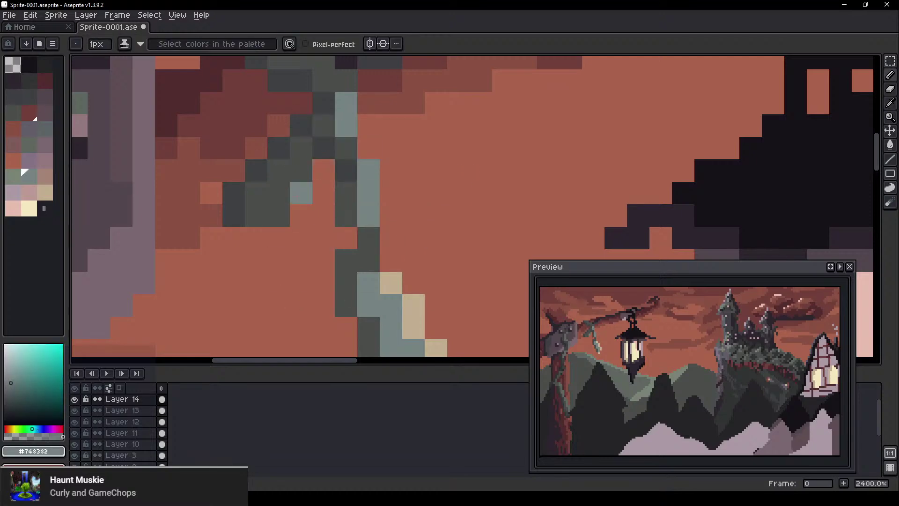
click(256, 238)
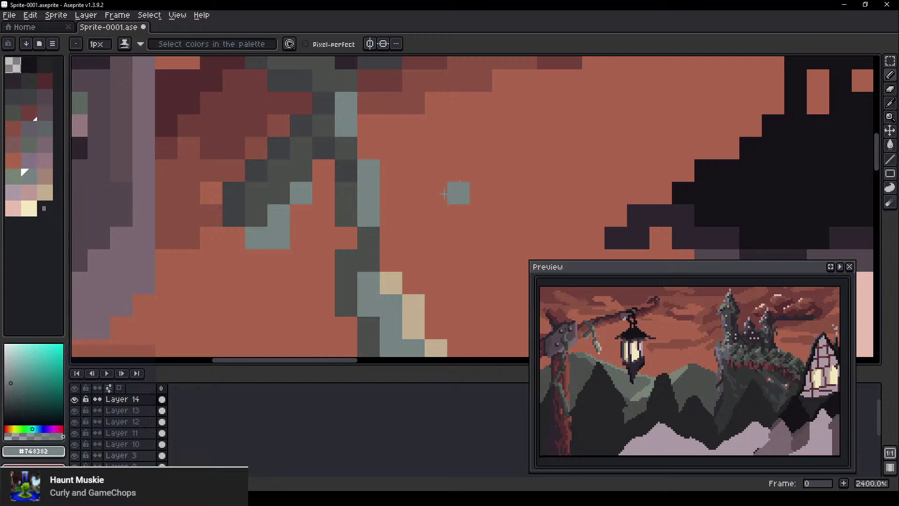
Replace the second leaf's blue-grey lower-edge highlight with muted green #5E675F
key(v)
key(ctrl+z)
key(ctrl+z)
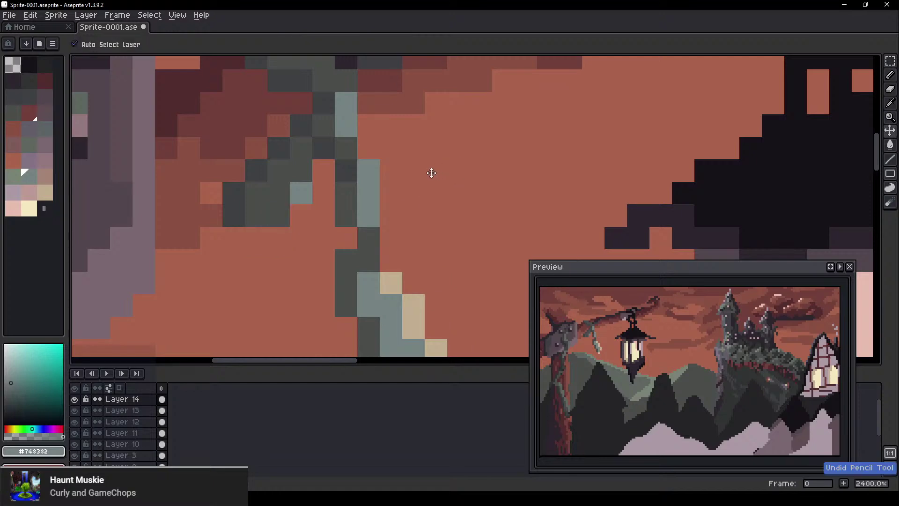
scroll(377, 145, down, 2)
drag(402, 246, 413, 172)
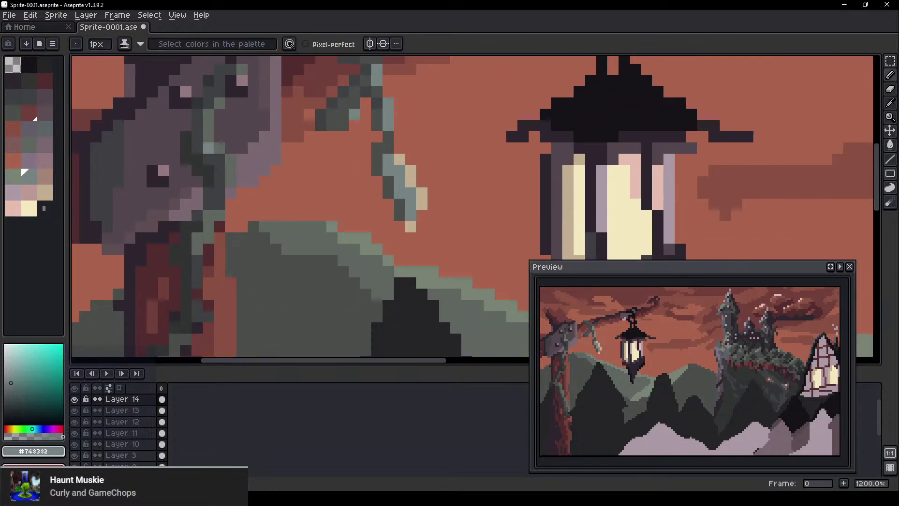
alt+click(318, 130)
scroll(370, 120, up, 2)
click(342, 112)
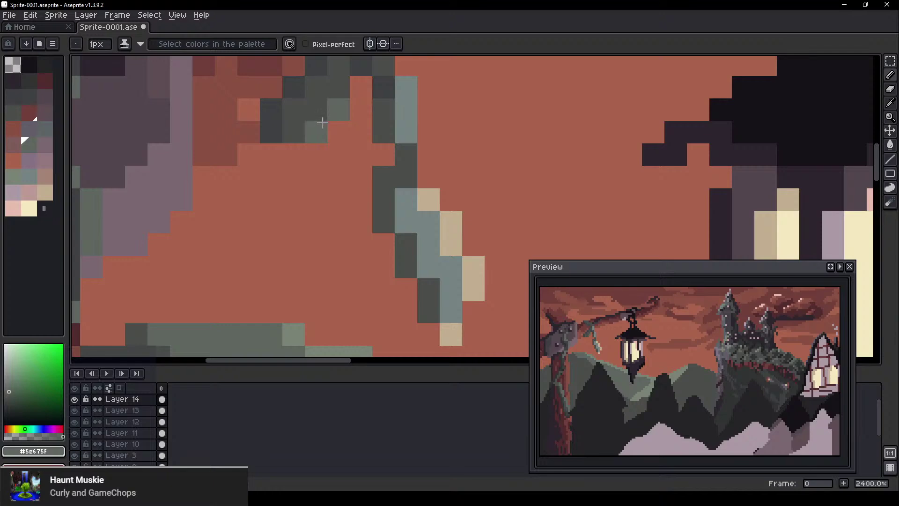
Extend the #5E675F highlight along the bottom of the second leaf and restore its tip pixel to #494E4B
scroll(401, 146, down, 2)
scroll(420, 81, up, 2)
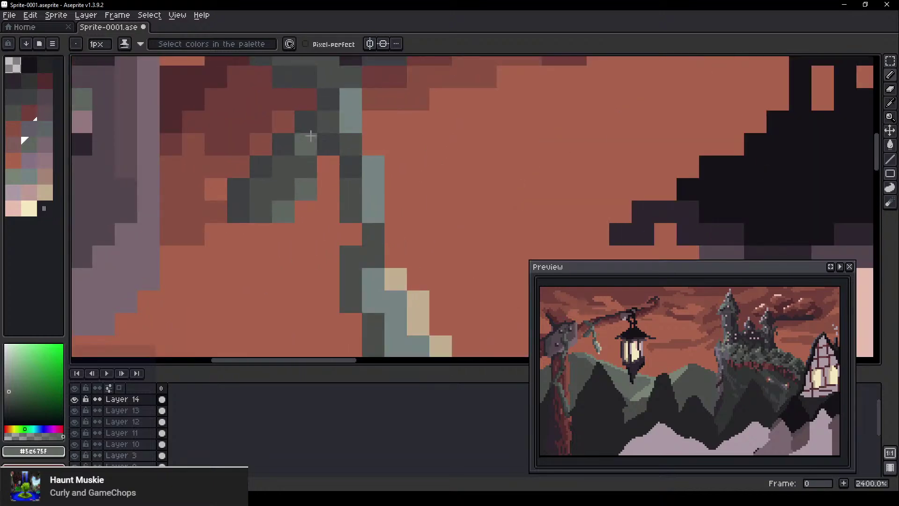
click(268, 205)
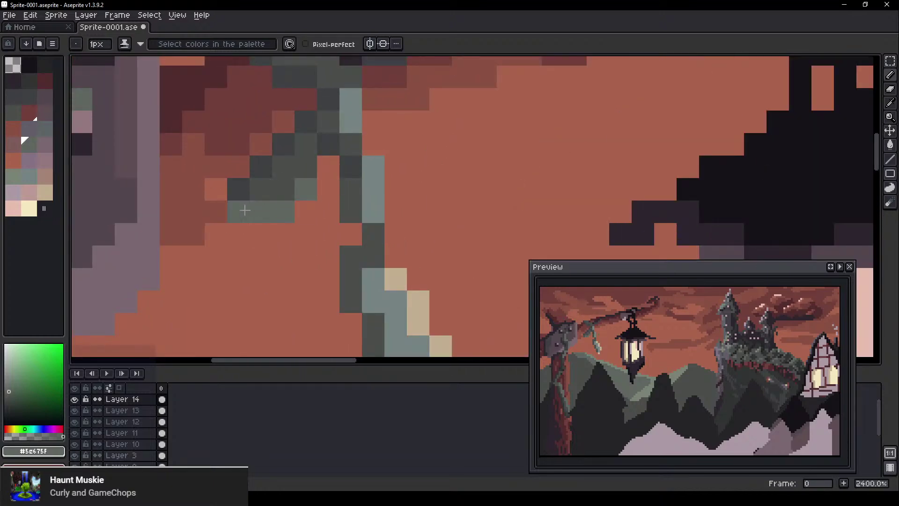
alt+click(259, 185)
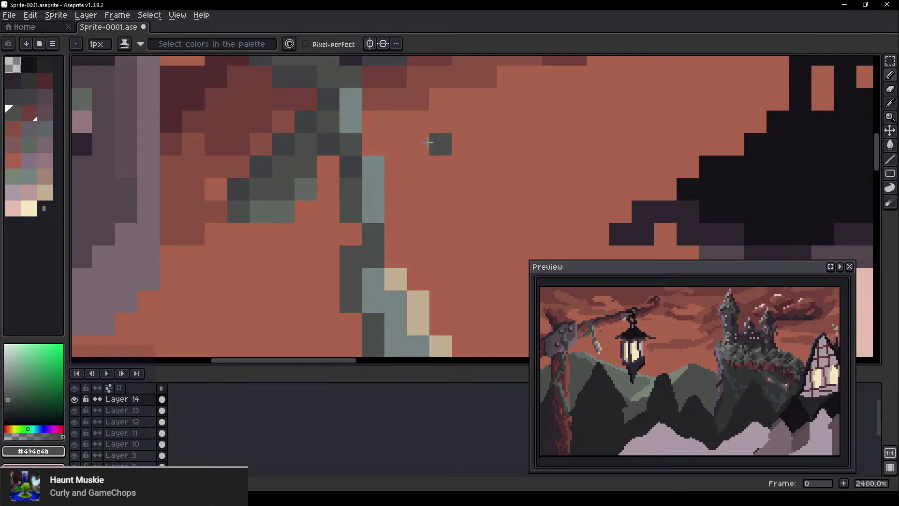
scroll(246, 188, down, 2)
scroll(286, 132, up, 2)
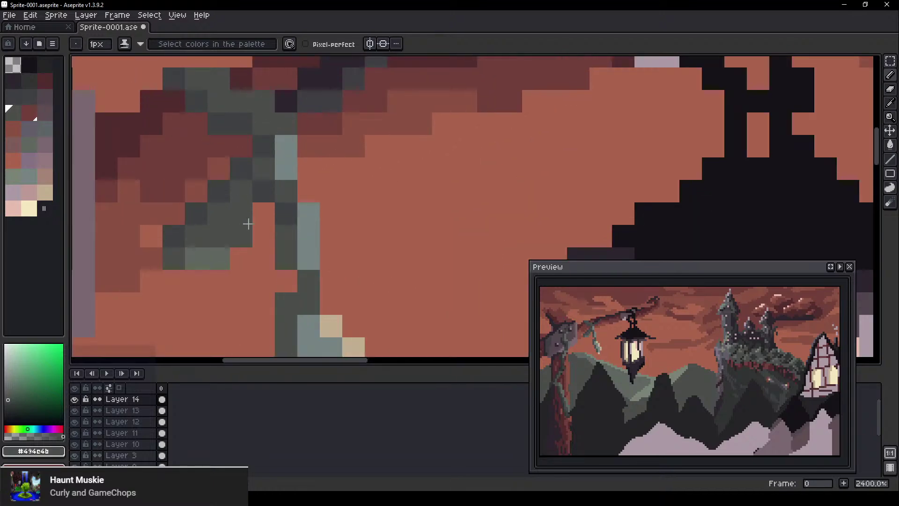
Erase the dark outline pixel where the second leaf meets the stem, using a 1 px eraser
key(e)
click(242, 169)
key(v)
key(ctrl+z)
key(e)
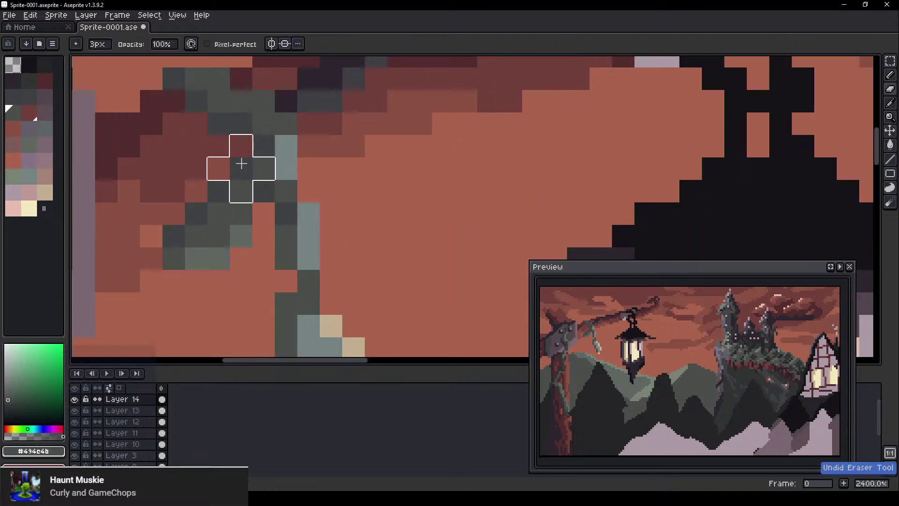
key(minus)
key(minus)
click(241, 168)
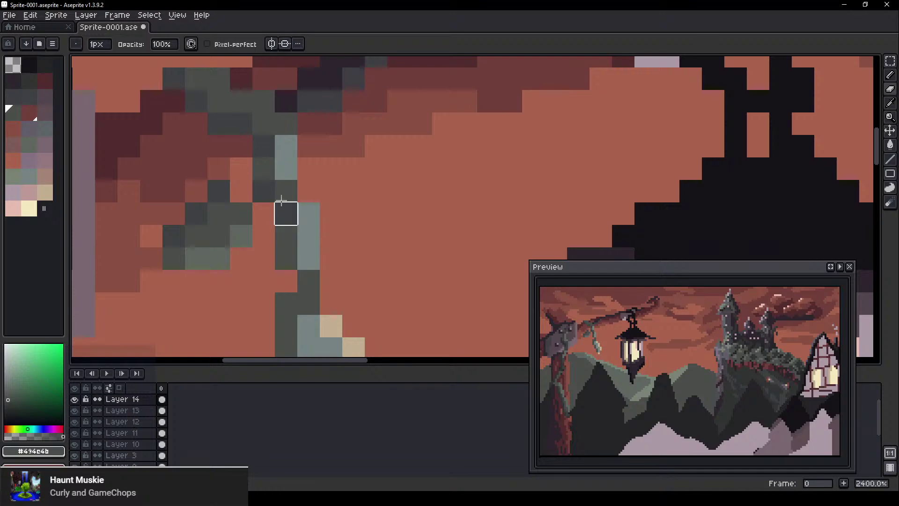
Repaint the stem joint in dark grey-green #494E4B and reconnect the second leaf to the stem
key(b)
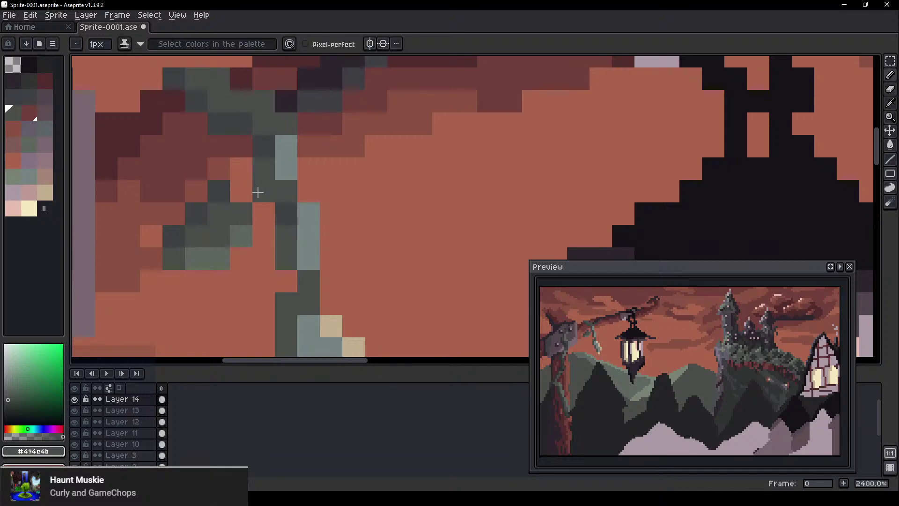
alt+click(261, 151)
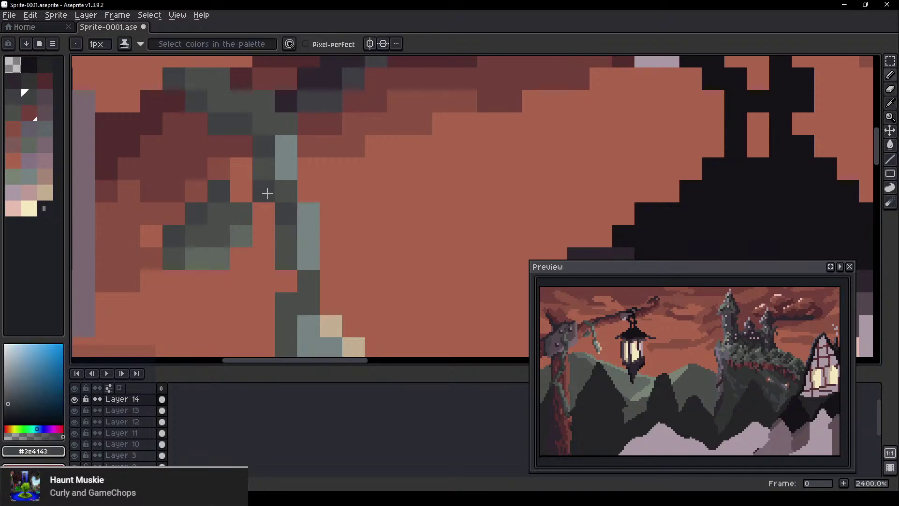
click(251, 197)
alt+click(246, 211)
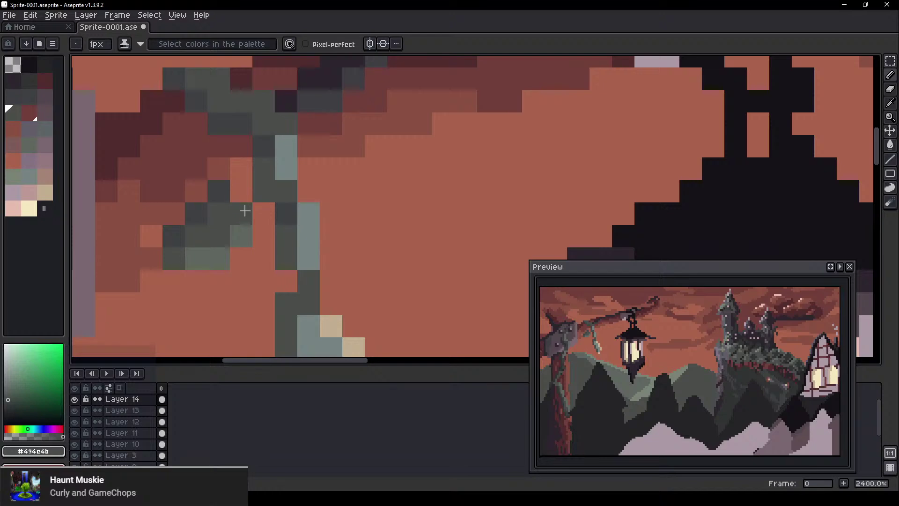
scroll(352, 258, down, 3)
scroll(385, 251, up, 2)
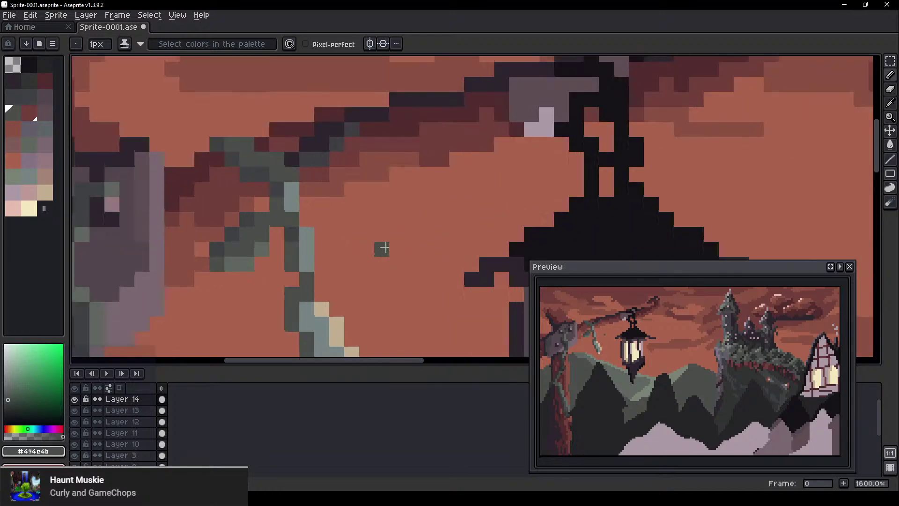
drag(276, 229, 309, 190)
scroll(429, 191, down, 1)
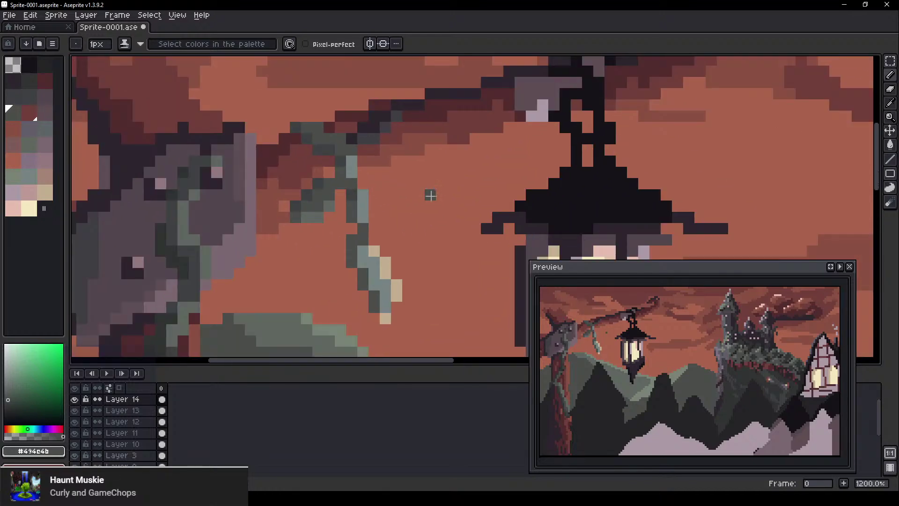
drag(419, 211, 402, 196)
Lengthen the second leaf's tip with #494E4B and carry its lower-edge highlight down in #5E675F
scroll(285, 134, up, 1)
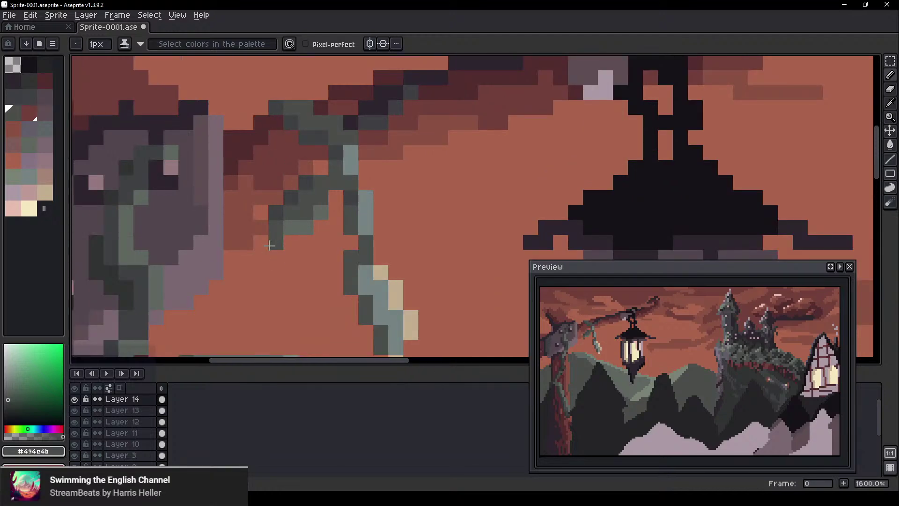
drag(261, 243, 265, 261)
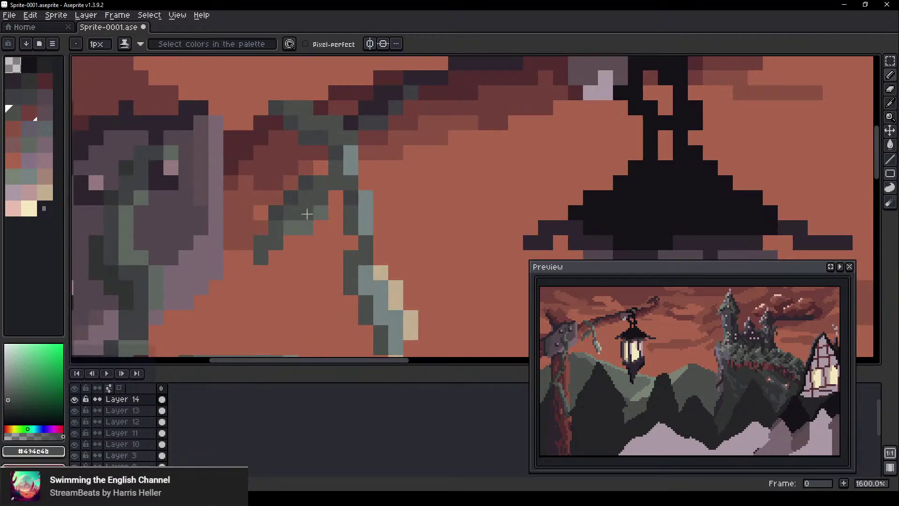
alt+click(304, 230)
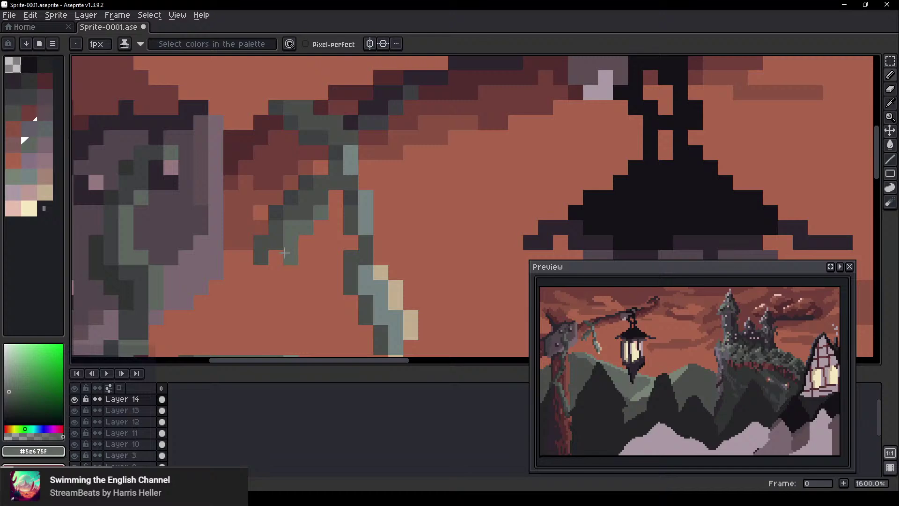
scroll(428, 197, down, 2)
scroll(393, 204, up, 3)
alt+click(308, 209)
click(285, 226)
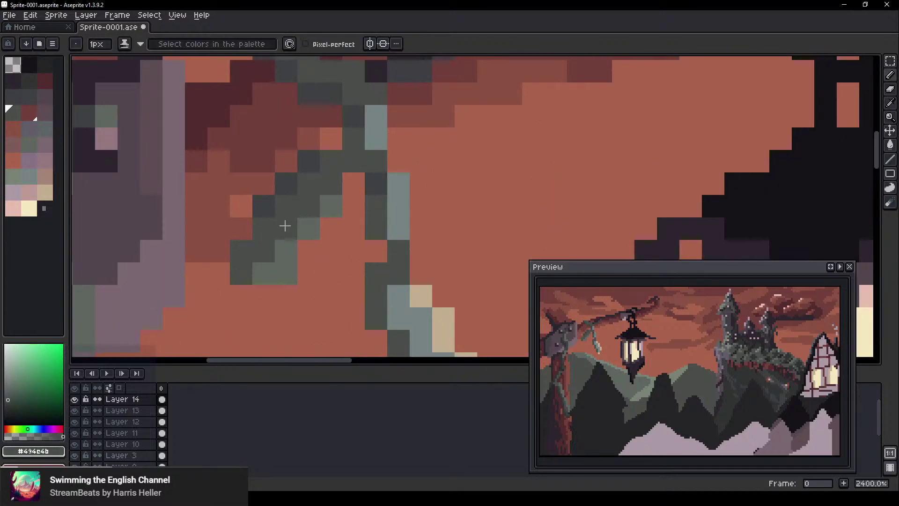
Continue the second leaf's upper outline to the tip in dark grey #3E4143 and undo the excess outline stroke
scroll(330, 319, down, 1)
scroll(331, 319, down, 2)
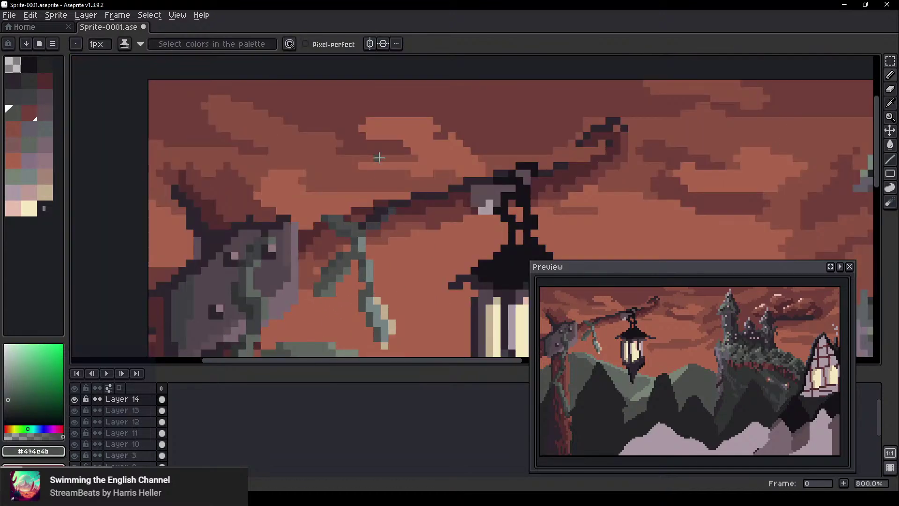
scroll(337, 209, up, 4)
drag(294, 203, 286, 159)
drag(295, 252, 297, 135)
alt+click(311, 223)
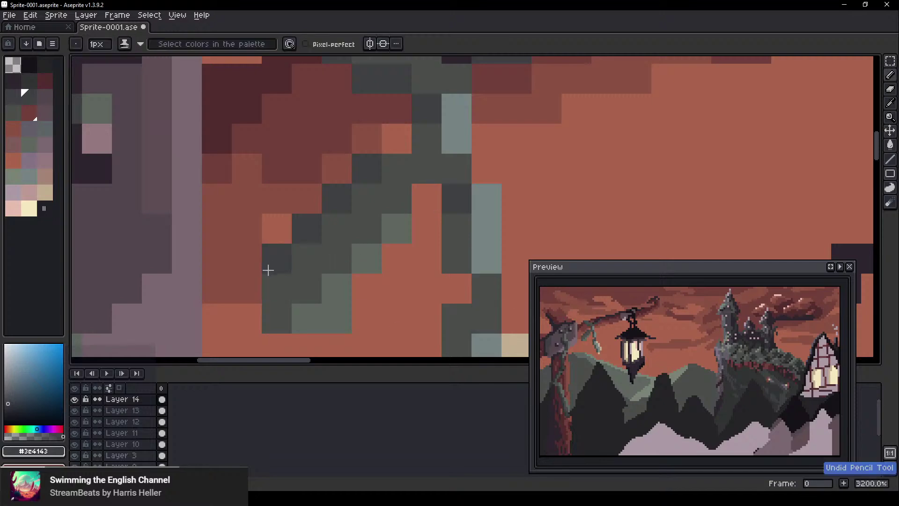
click(268, 265)
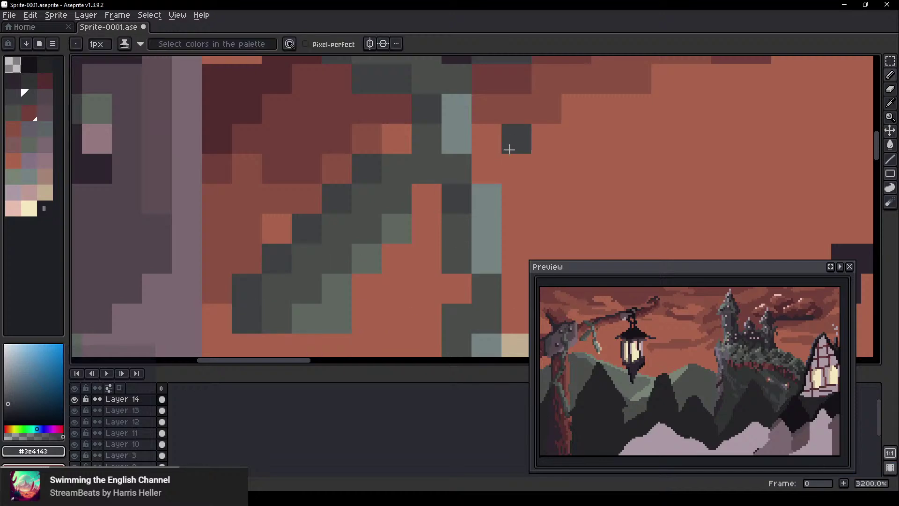
key(ctrl+z)
scroll(468, 235, down, 5)
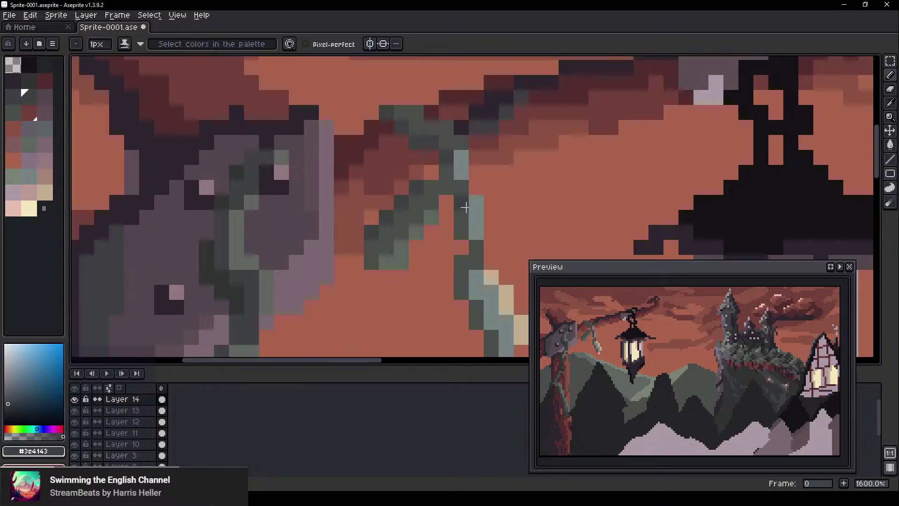
Widen the second leaf's end and give it a small downward point in #494E4B
scroll(403, 260, up, 3)
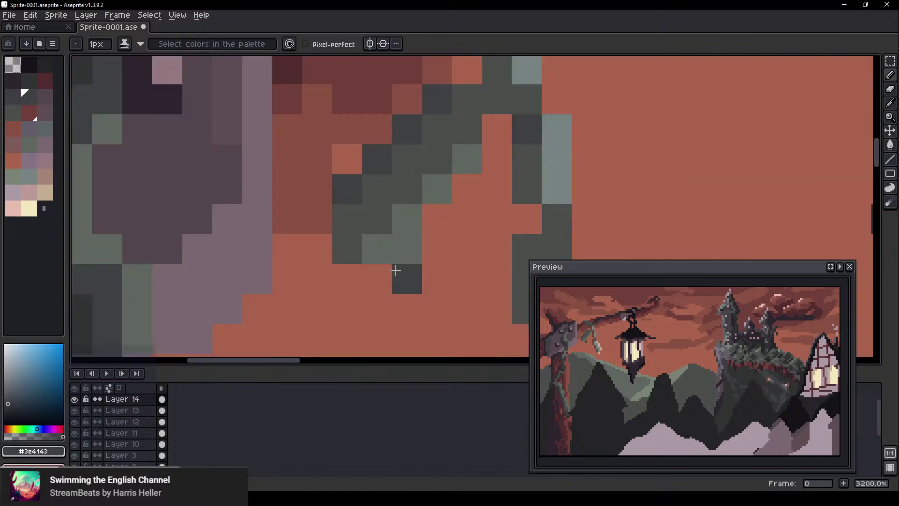
alt+click(363, 246)
click(347, 281)
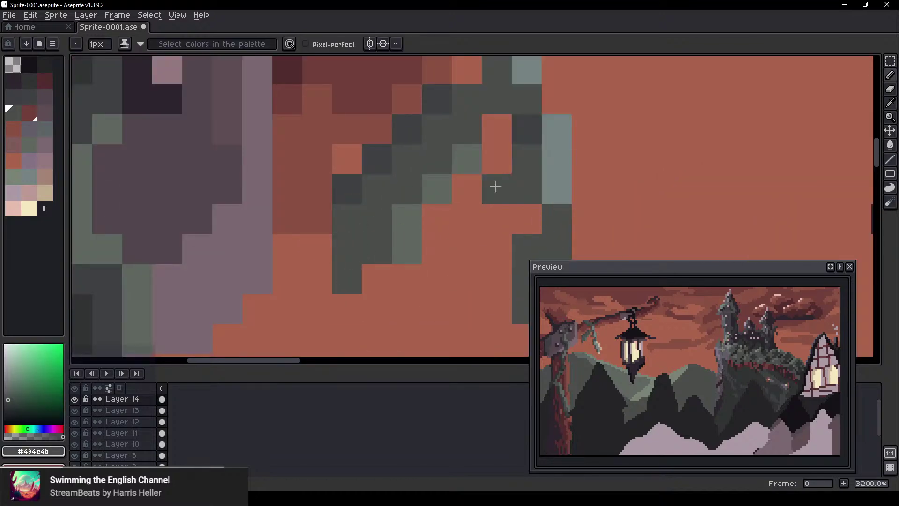
scroll(496, 187, down, 3)
drag(472, 226, 415, 244)
scroll(377, 240, up, 2)
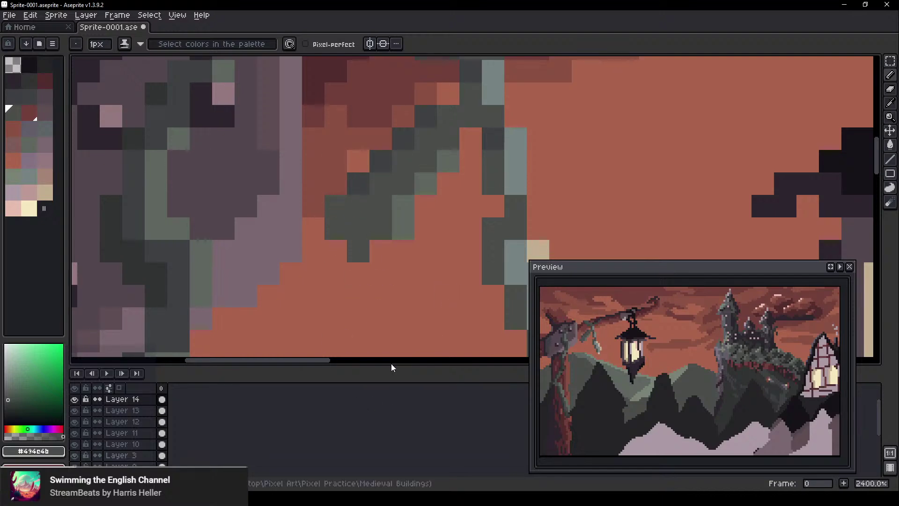
Repaint the dark outline and grey shading on the lantern arm beside the vine in reds such as #522D2D
scroll(401, 321, down, 3)
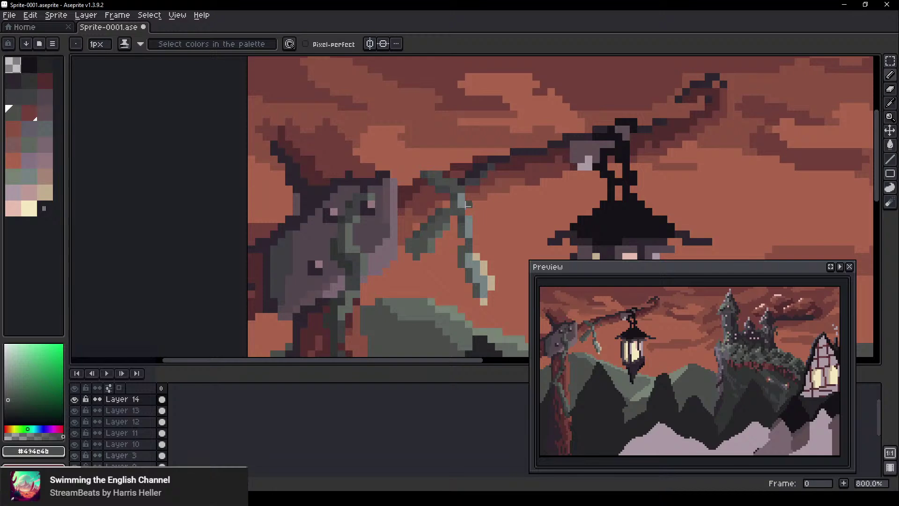
scroll(467, 204, down, 5)
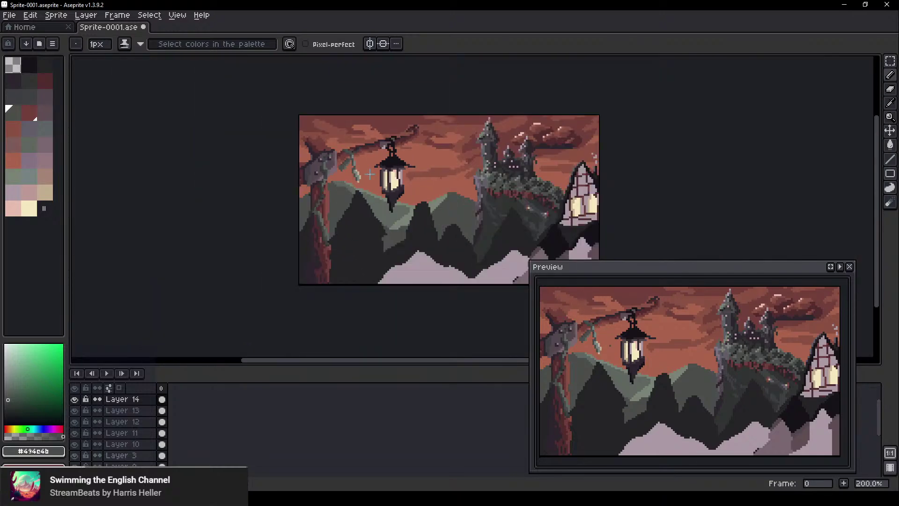
scroll(327, 125, up, 1)
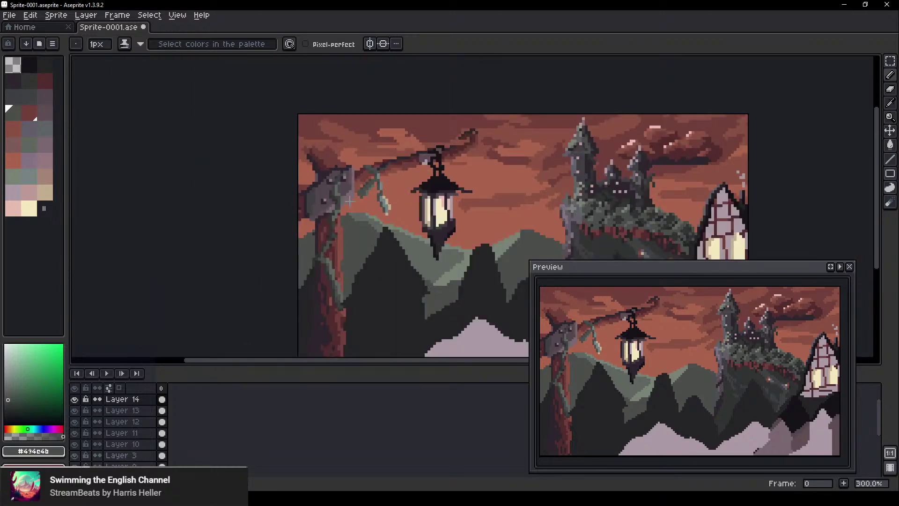
scroll(350, 202, up, 4)
scroll(257, 189, up, 4)
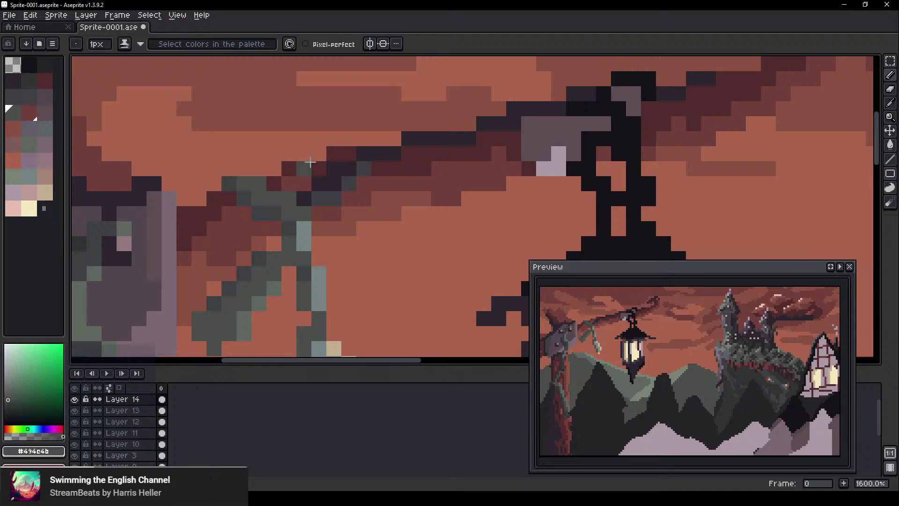
alt+click(303, 210)
mouse_move(324, 234)
mouse_down()
mouse_move(320, 207)
mouse_move(357, 223)
mouse_move(403, 196)
mouse_move(403, 182)
mouse_move(336, 223)
mouse_move(300, 178)
mouse_move(446, 140)
mouse_move(368, 181)
mouse_move(271, 206)
mouse_up()
click(300, 178)
alt+click(325, 175)
click(356, 170)
click(446, 140)
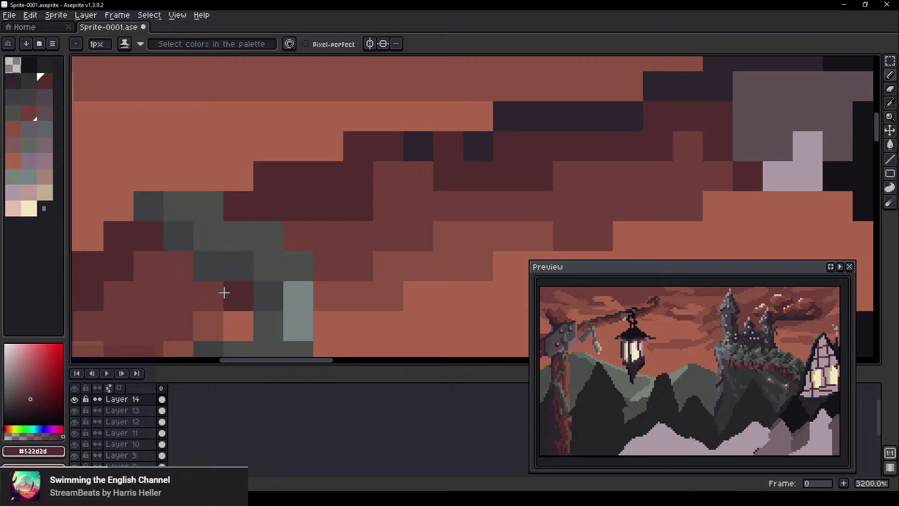
Shade the arm beneath the vine with dark red #522D2D and fill the orange gap beside the stem with #72403B
click(182, 267)
click(199, 289)
scroll(214, 339, down, 2)
scroll(215, 337, down, 3)
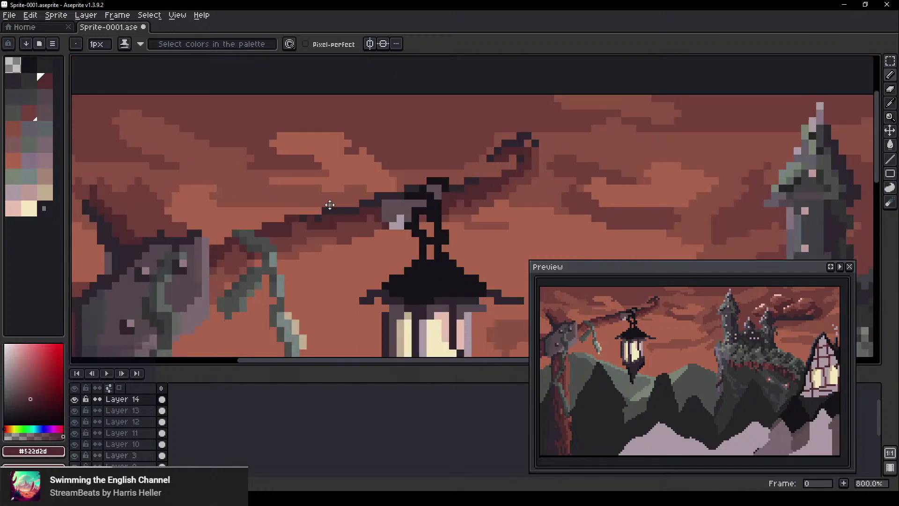
scroll(327, 203, up, 3)
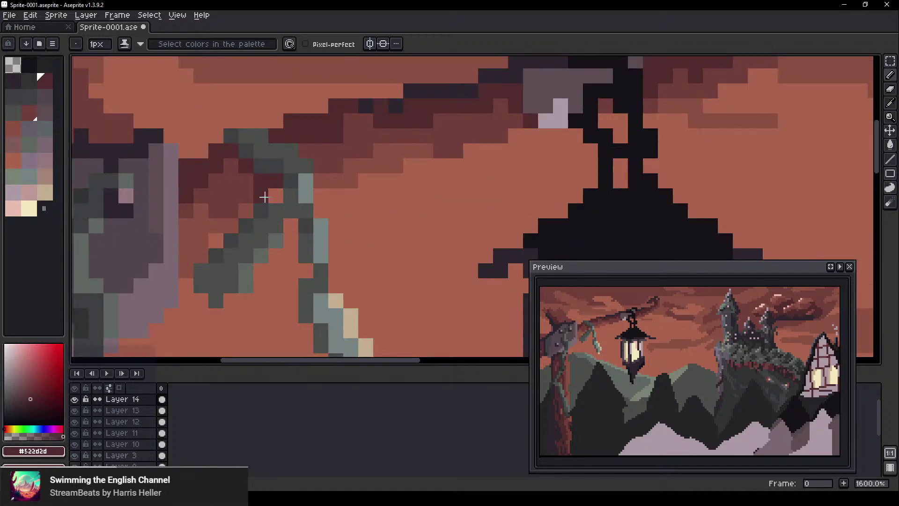
alt+click(264, 198)
click(271, 196)
alt+click(248, 196)
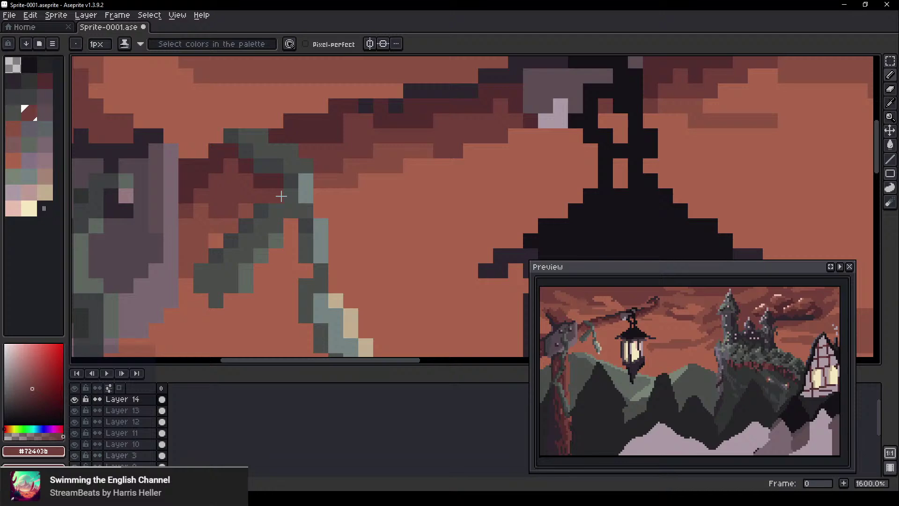
Paint #72403b shading pixels on the wooden arm along the hanging leaf beside the metal bracket
scroll(287, 262, down, 3)
scroll(322, 234, up, 5)
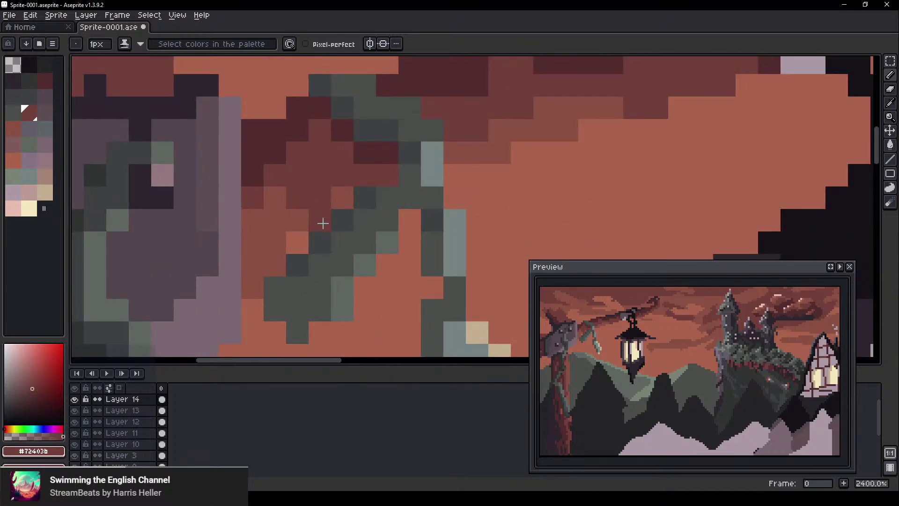
mouse_move(323, 223)
mouse_down()
mouse_move(259, 264)
mouse_move(272, 259)
mouse_move(250, 285)
mouse_up()
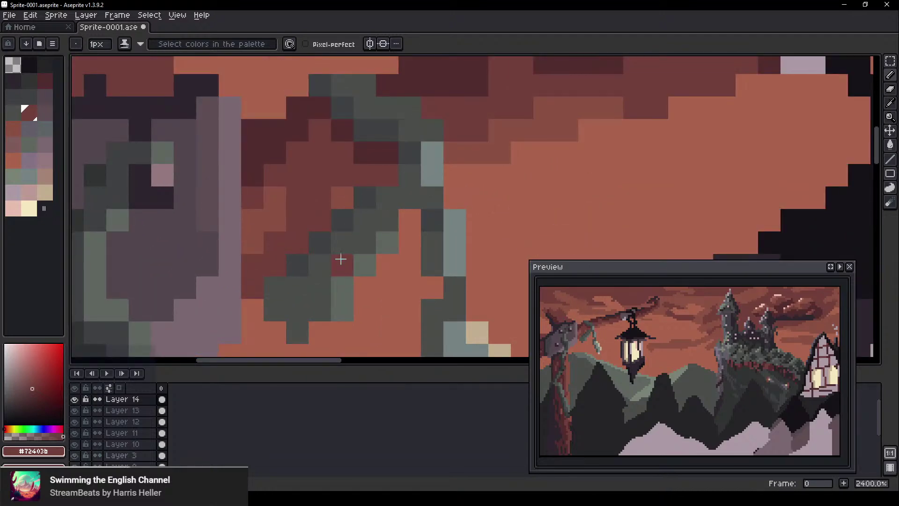
scroll(341, 259, down, 6)
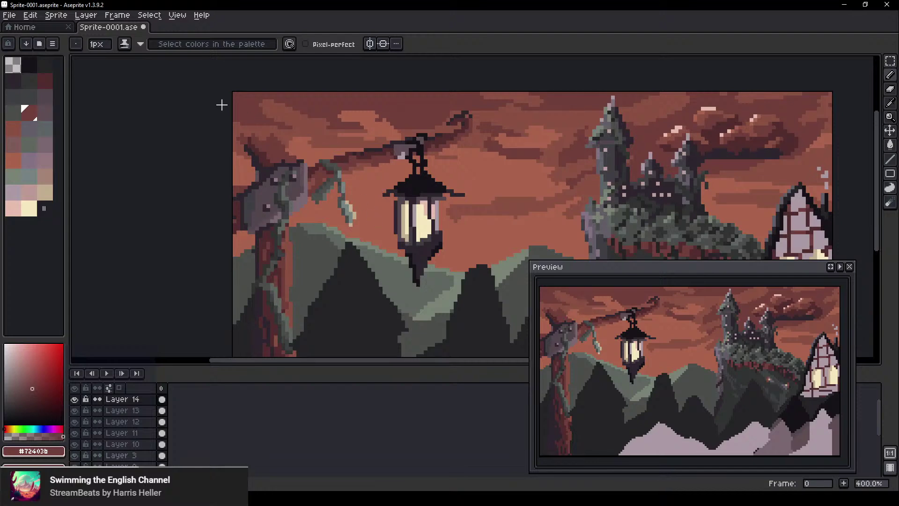
Darken the wooden arm's upper pixels between the bracket and the vine with the sampled dark red #522d2d
scroll(402, 251, up, 8)
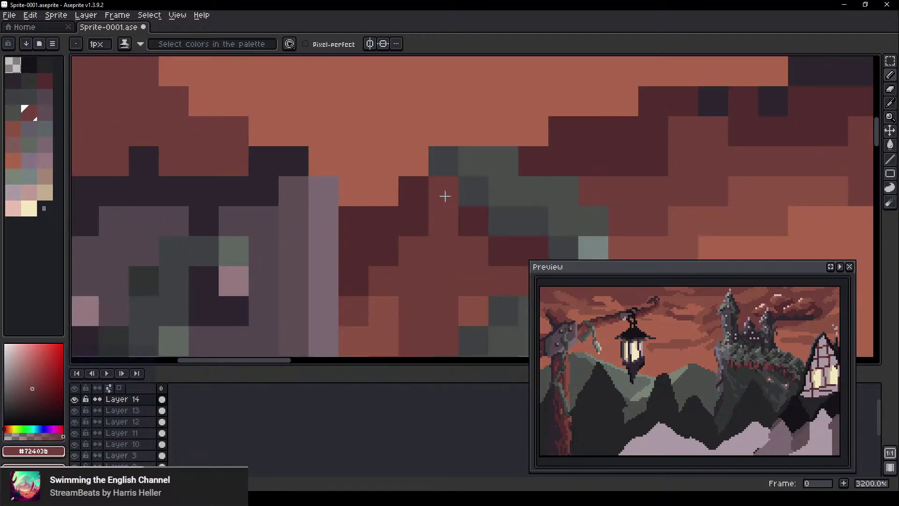
alt+click(445, 196)
click(441, 222)
click(426, 249)
click(439, 237)
Erase stray dark red pixels from the lantern arm's upper edge just past the vine
scroll(492, 147, down, 1)
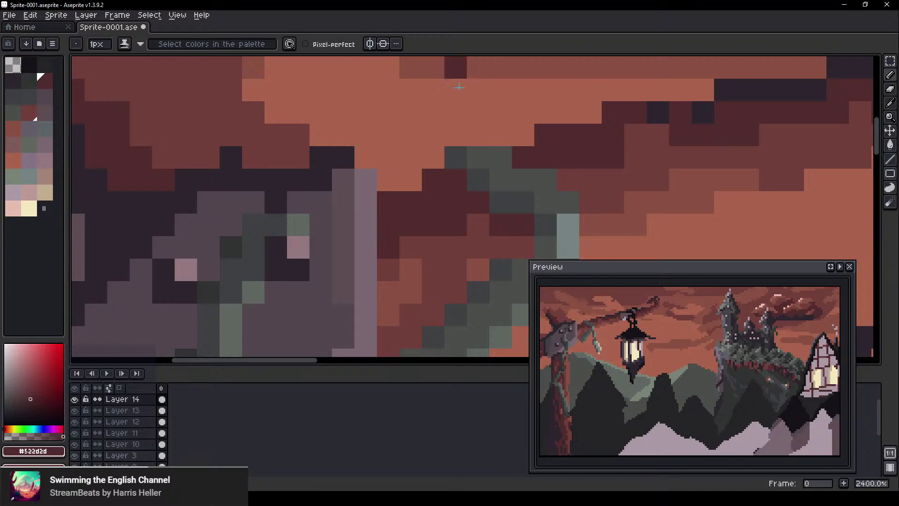
drag(473, 111, 309, 110)
scroll(361, 105, down, 1)
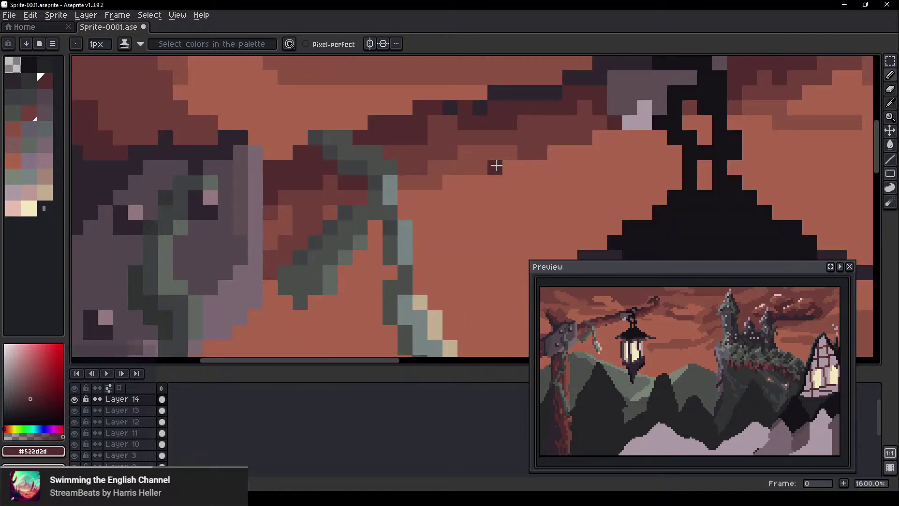
mouse_move(482, 166)
mouse_down()
mouse_move(396, 181)
mouse_move(321, 168)
mouse_up()
scroll(321, 169, up, 1)
click(305, 140)
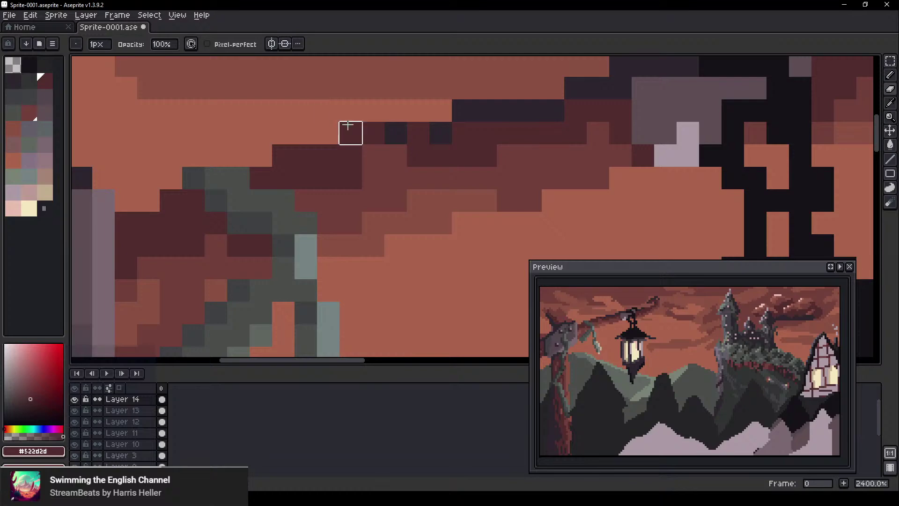
scroll(255, 263, down, 2)
scroll(365, 217, down, 1)
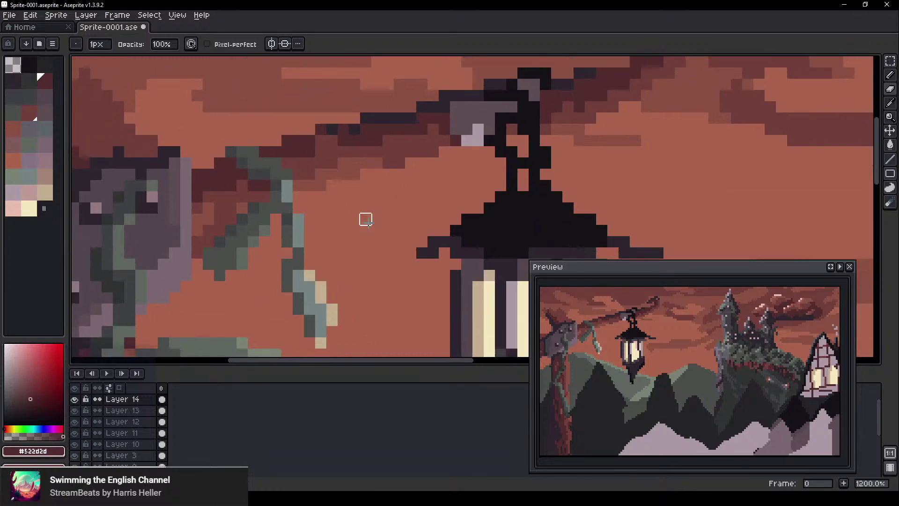
Hide Layer 5, which holds the red sky, so the foreground stands against transparency
scroll(402, 196, down, 1)
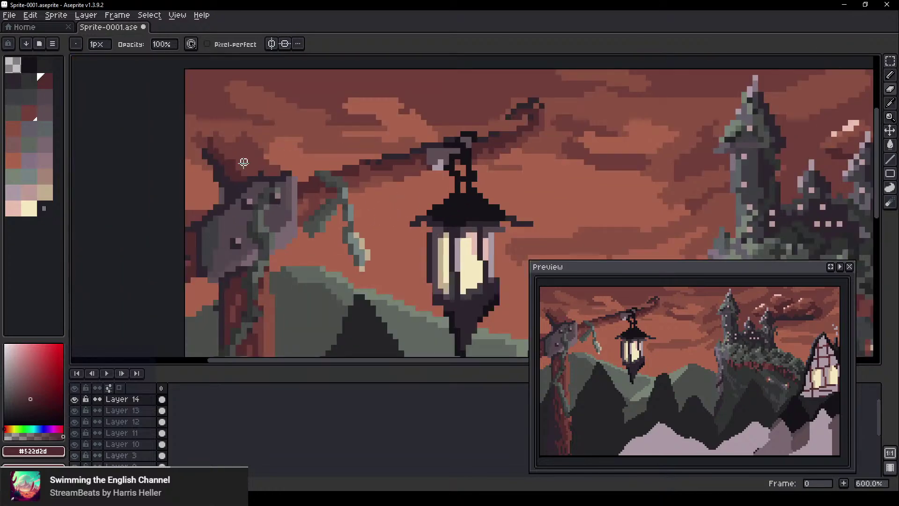
scroll(117, 427, down, 3)
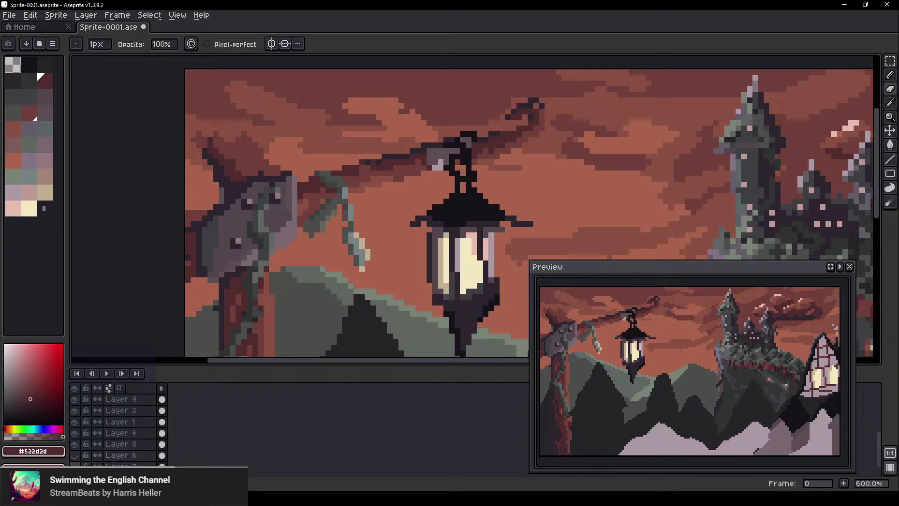
scroll(117, 435, down, 1)
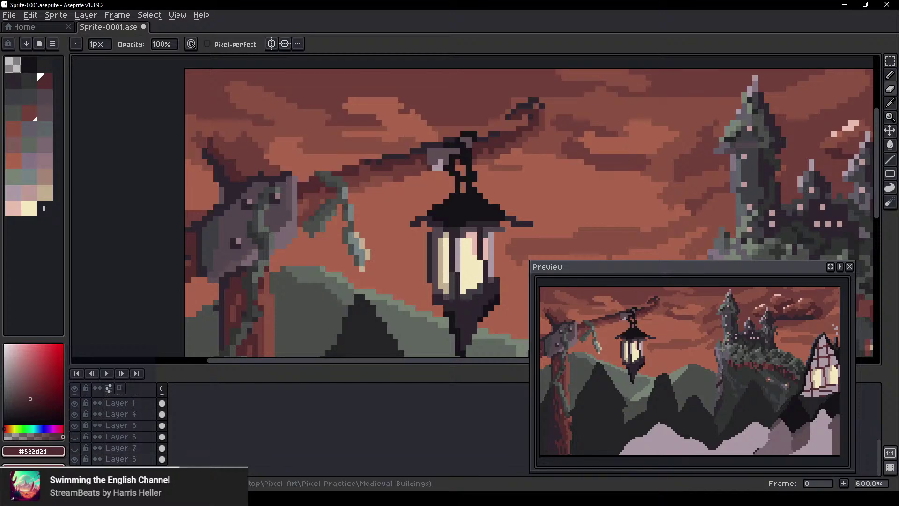
click(74, 459)
click(272, 144)
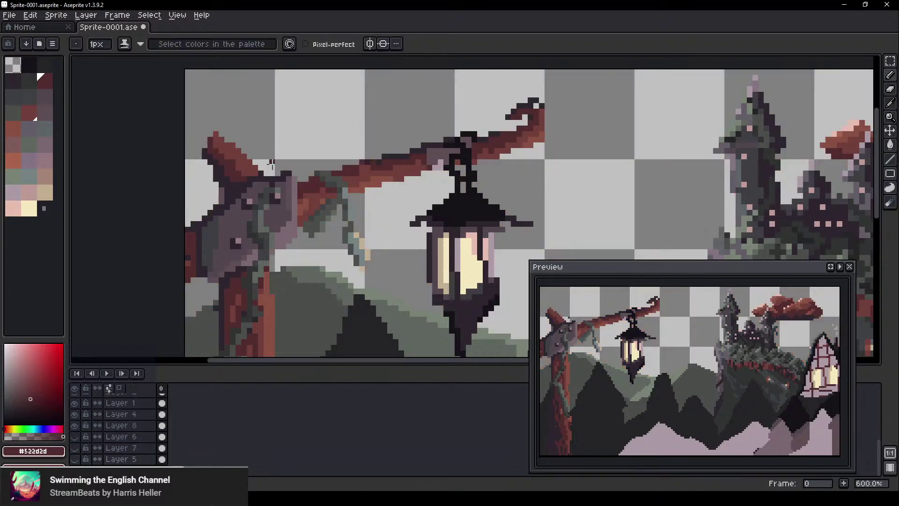
Erase the stray #5d4e54 pixels on Layer 14 outside the dark outline above the metal bracket
scroll(286, 150, up, 6)
key(v)
click(300, 115)
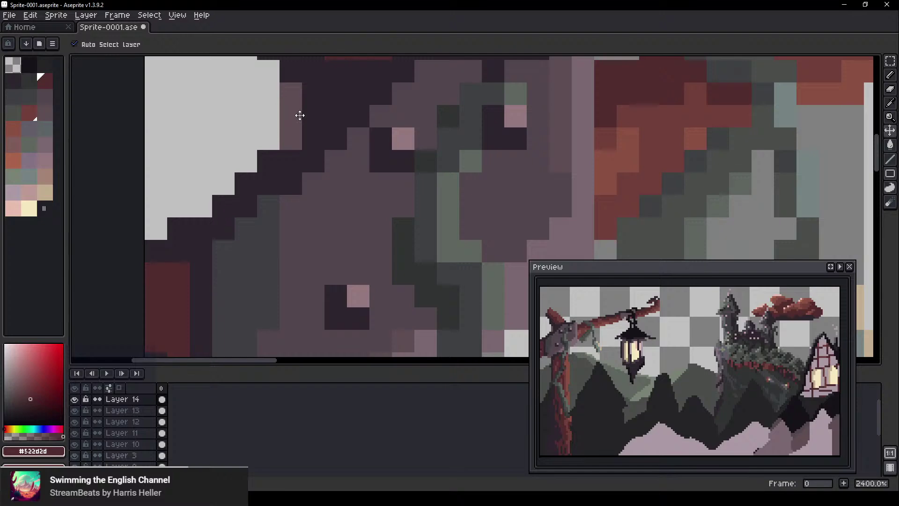
key(b)
alt+click(288, 117)
scroll(328, 150, down, 2)
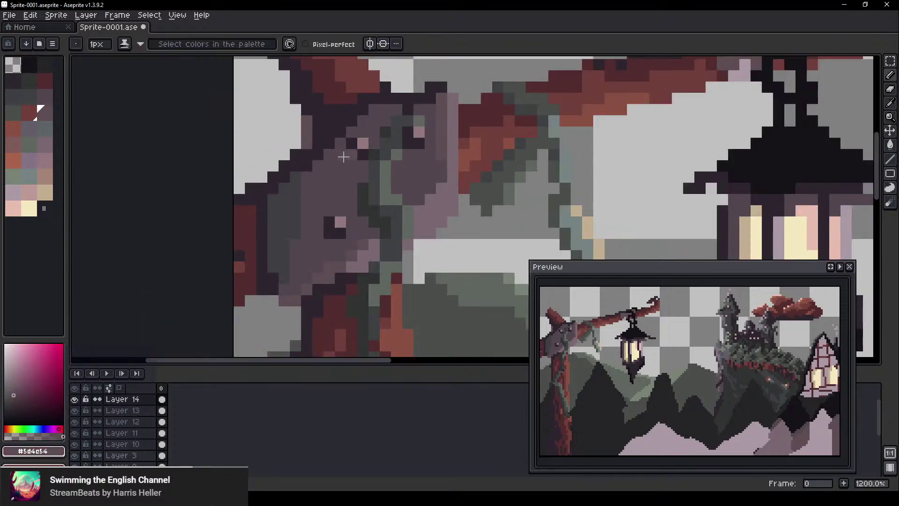
drag(367, 148, 258, 189)
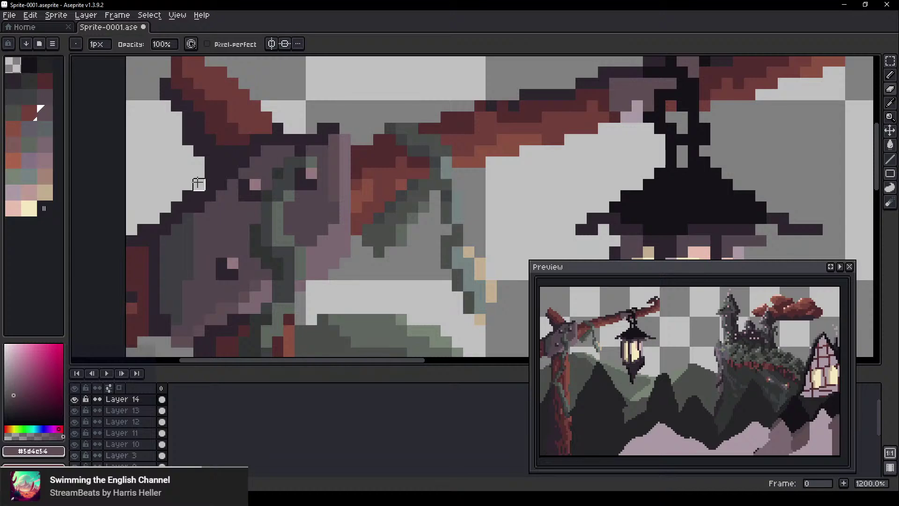
scroll(199, 184, down, 3)
scroll(240, 140, right, 2)
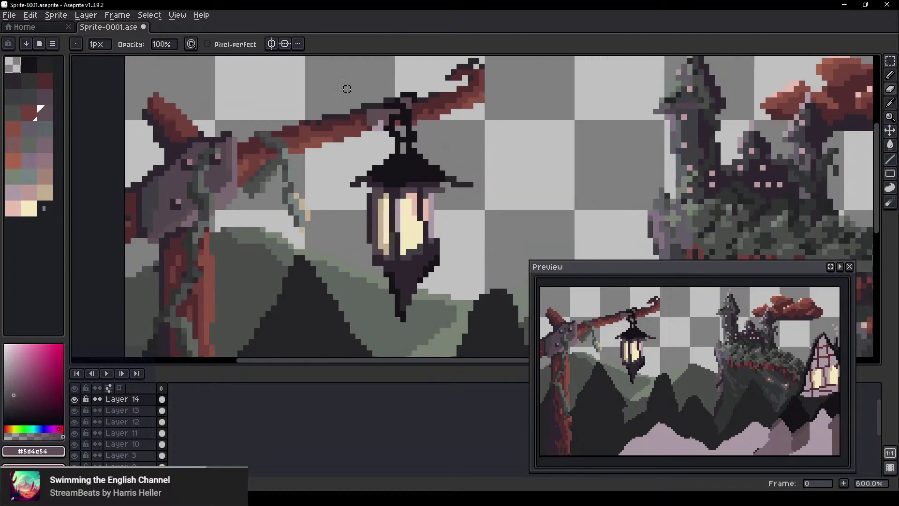
Recolour pixels along the hooked arm tip's upper edge and outer bend with #522d2d, undoing the last excess edge pixel
scroll(347, 89, up, 4)
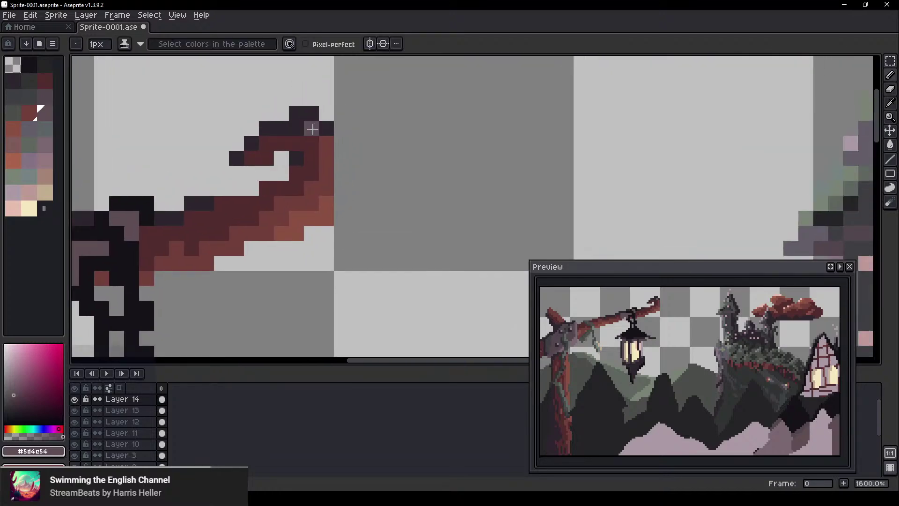
alt+click(313, 129)
alt+click(313, 111)
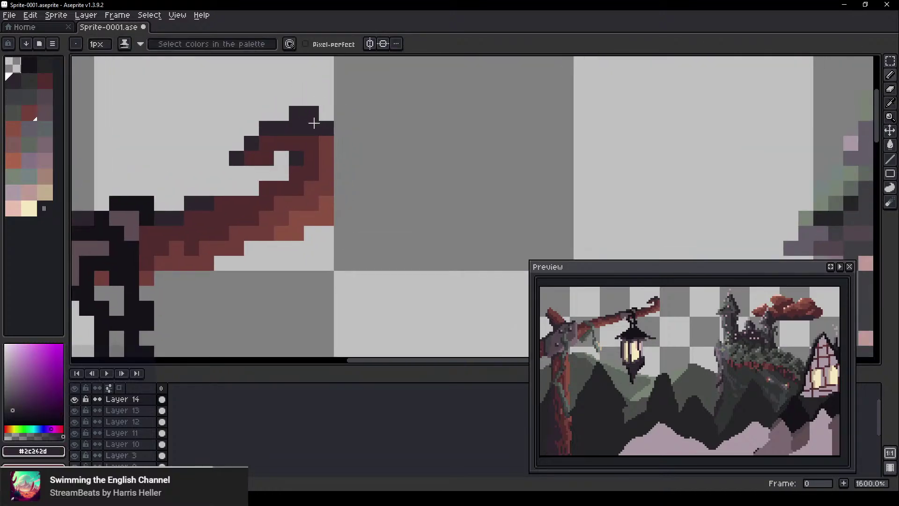
alt+click(304, 148)
click(310, 132)
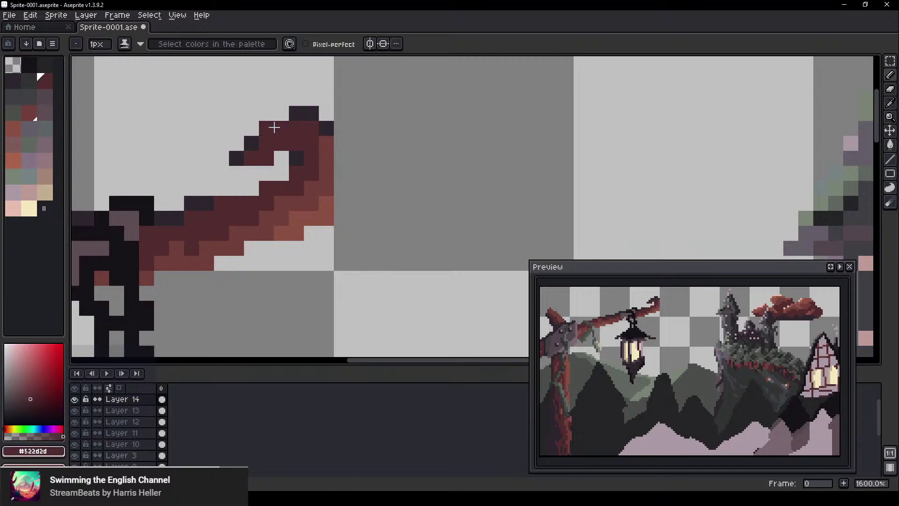
key(ctrl+z)
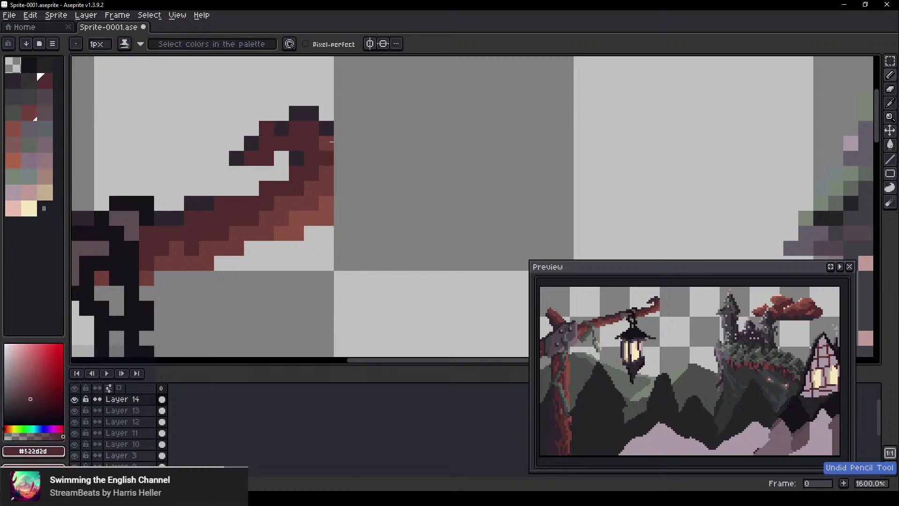
alt+click(330, 161)
alt+click(318, 149)
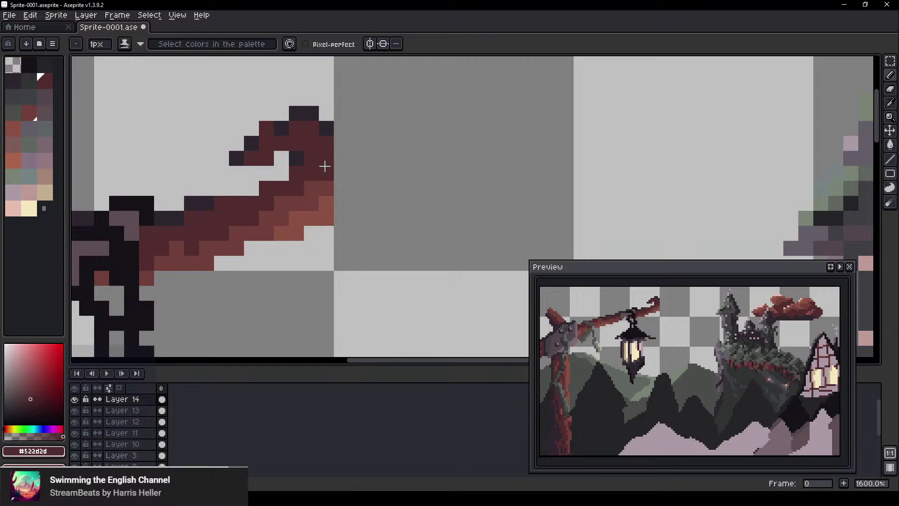
Thicken the outer bend of the arm's hook with #72403b pixels
alt+click(319, 190)
click(342, 143)
drag(341, 158, 356, 159)
click(339, 199)
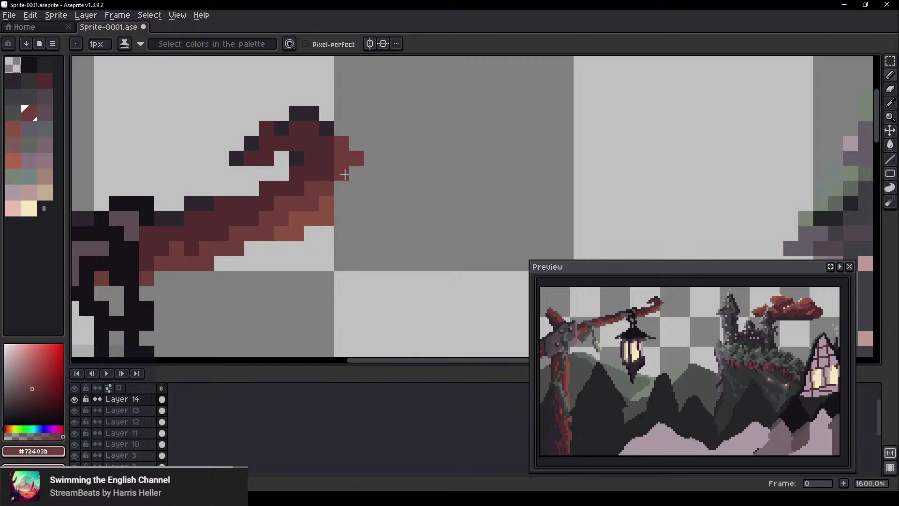
click(343, 187)
scroll(423, 249, down, 3)
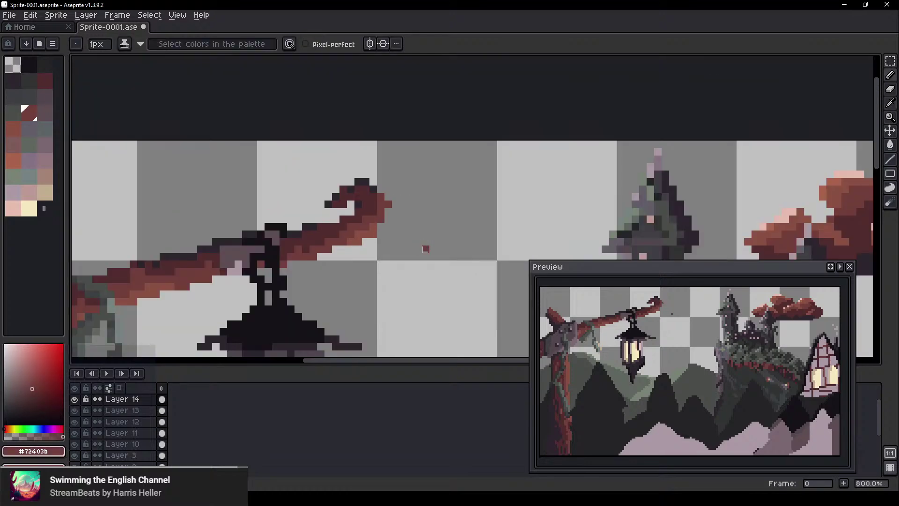
Erase pixels inside the hook's curl to widen its opening
scroll(375, 219, up, 4)
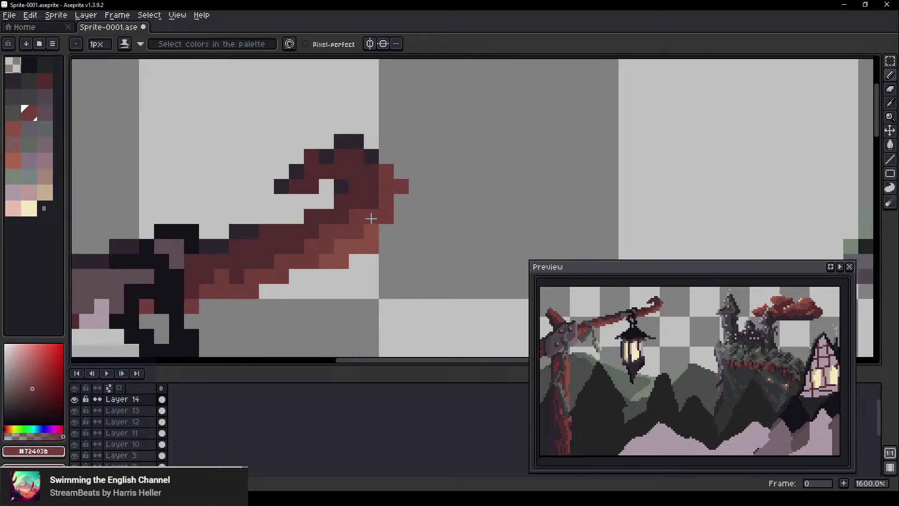
key(e)
drag(322, 171, 305, 191)
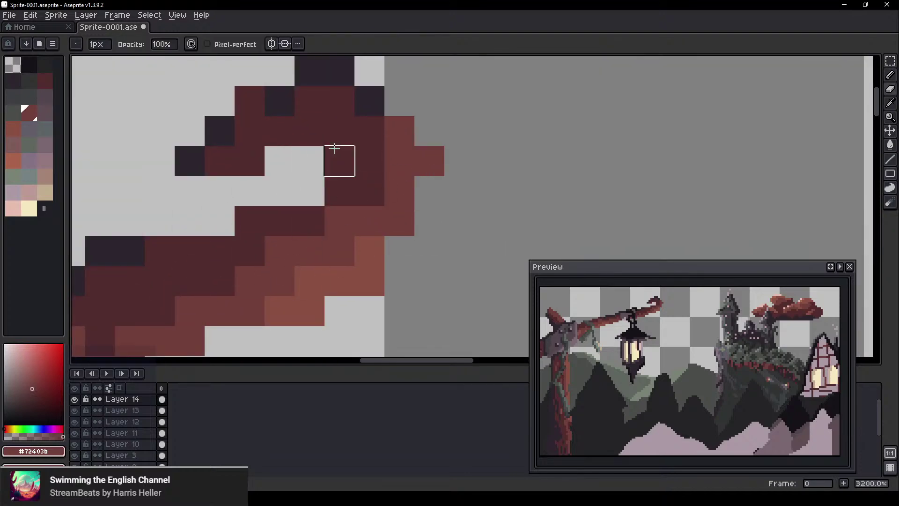
Outline the inside of the hook's curl and its upper edge with #2c262d pixels, undoing a misplaced one
key(b)
click(366, 158)
alt+click(289, 100)
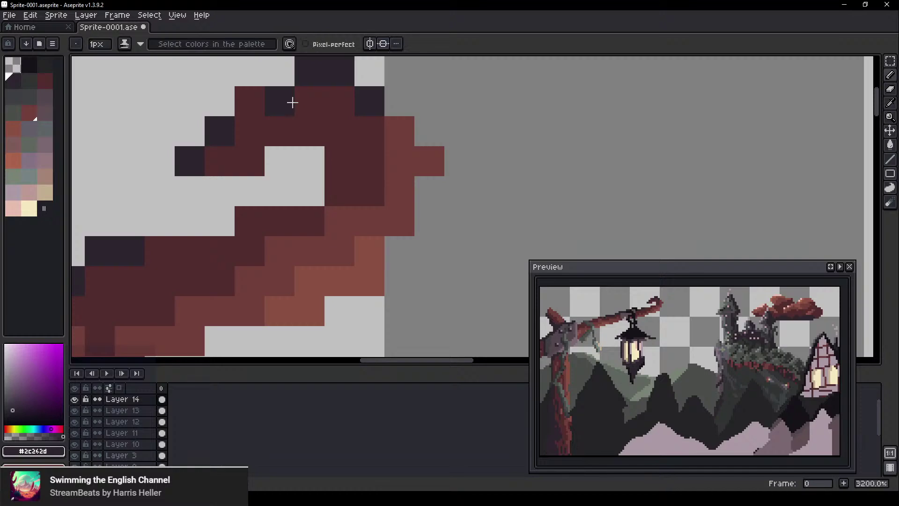
click(313, 192)
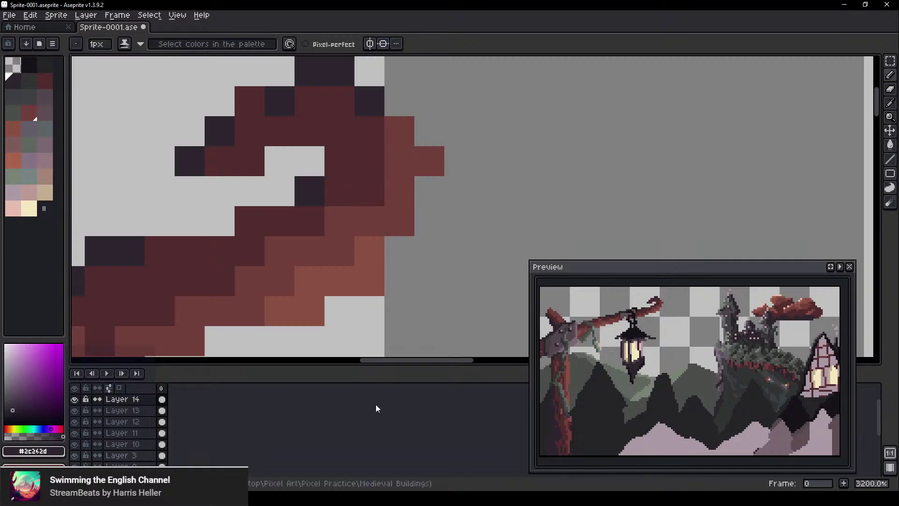
key(ctrl+z)
click(342, 188)
click(298, 215)
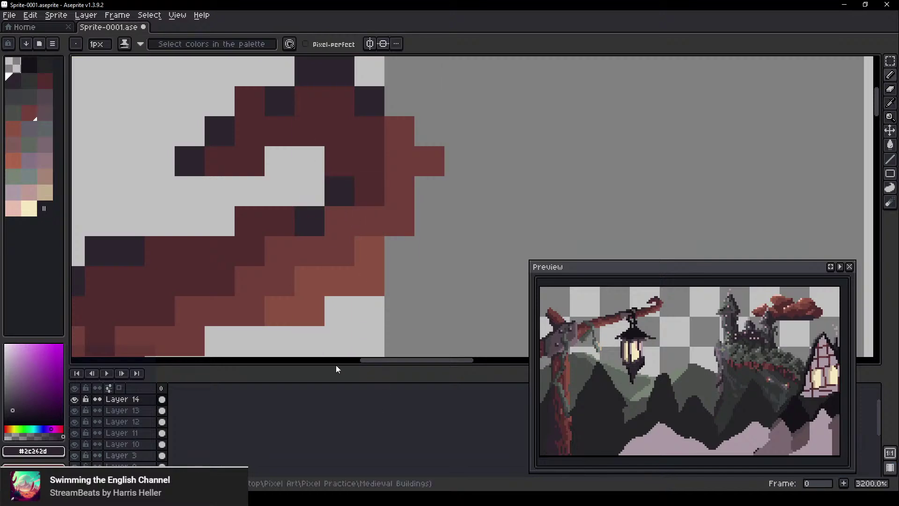
click(281, 220)
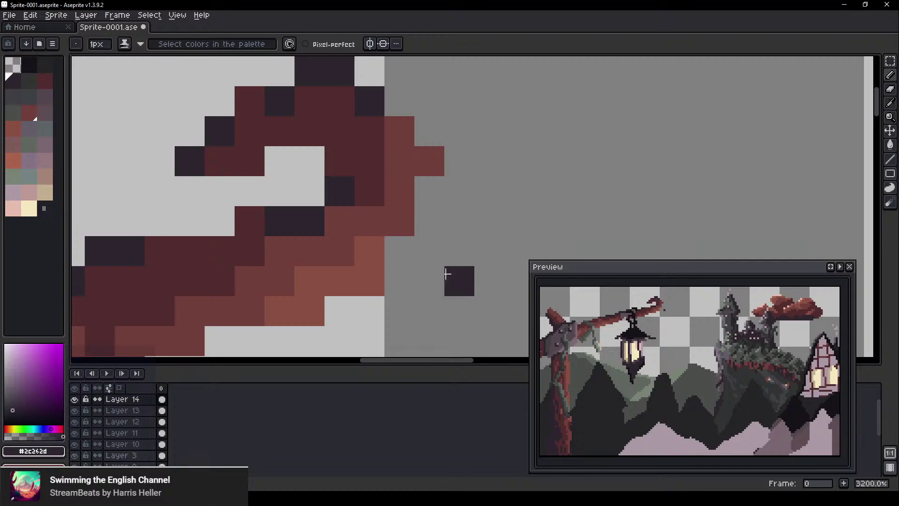
scroll(438, 321, down, 2)
drag(434, 333, 394, 205)
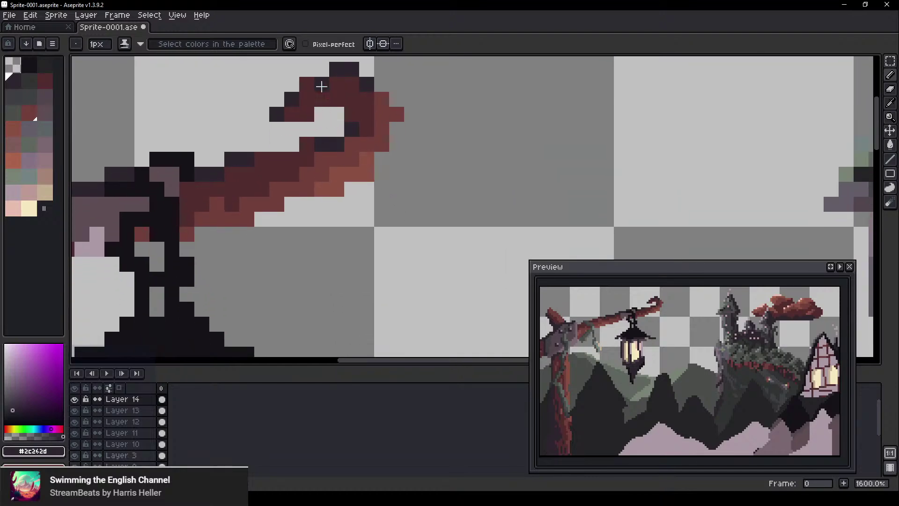
scroll(393, 204, down, 2)
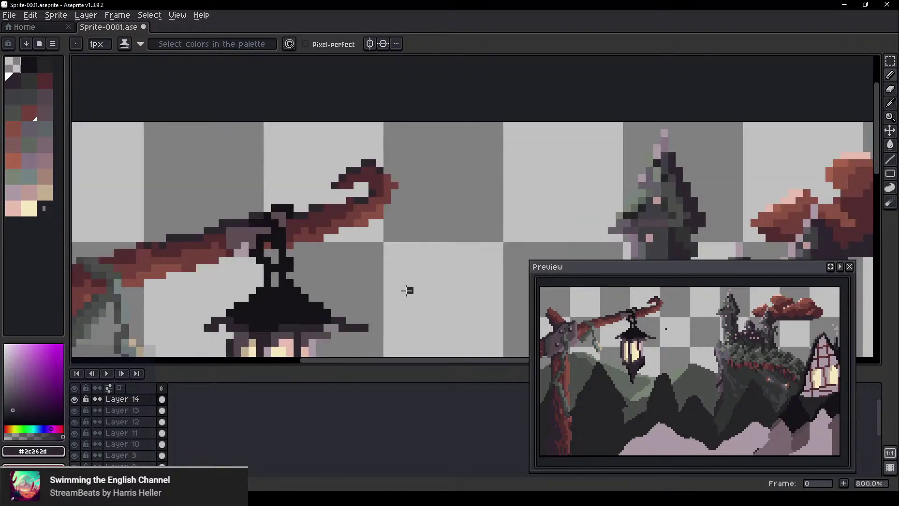
Round the hook's outer bend with #72403b and add #895142 highlight pixels along the underside of the arm
scroll(407, 290, up, 5)
alt+click(396, 137)
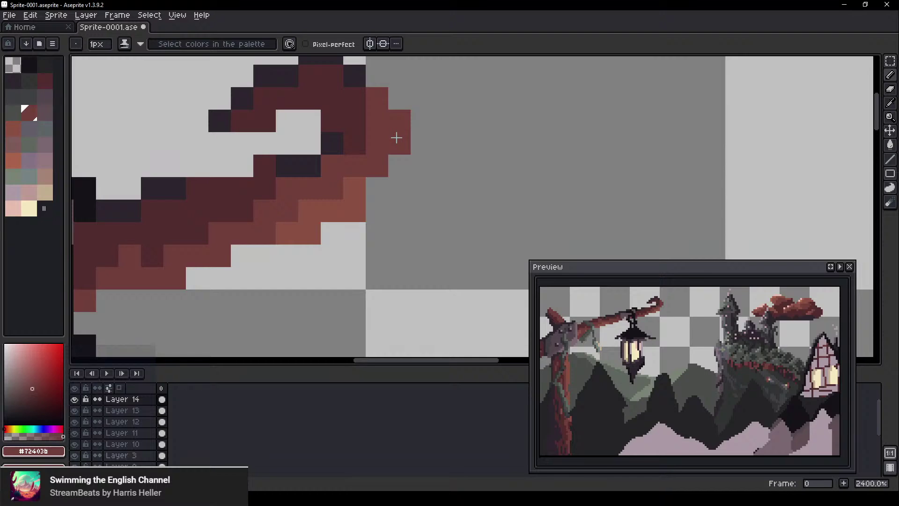
alt+click(341, 206)
click(377, 188)
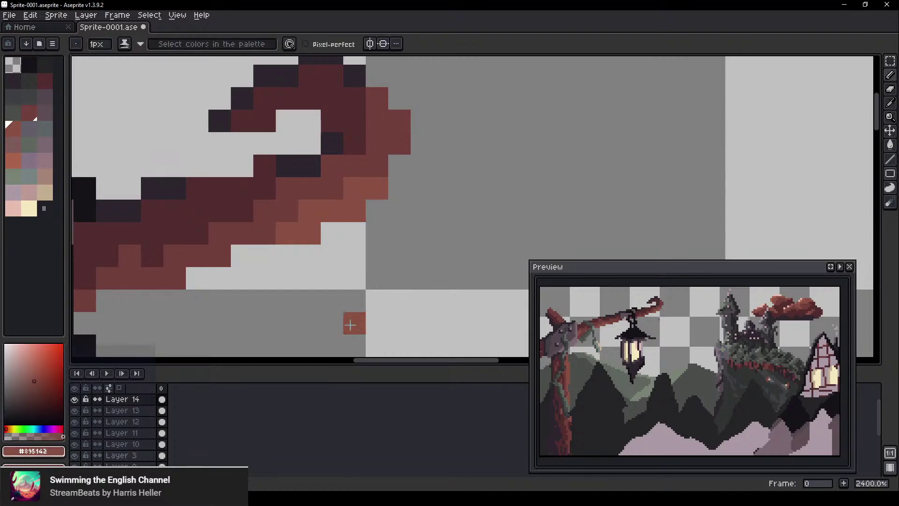
drag(268, 249, 245, 249)
scroll(327, 268, down, 3)
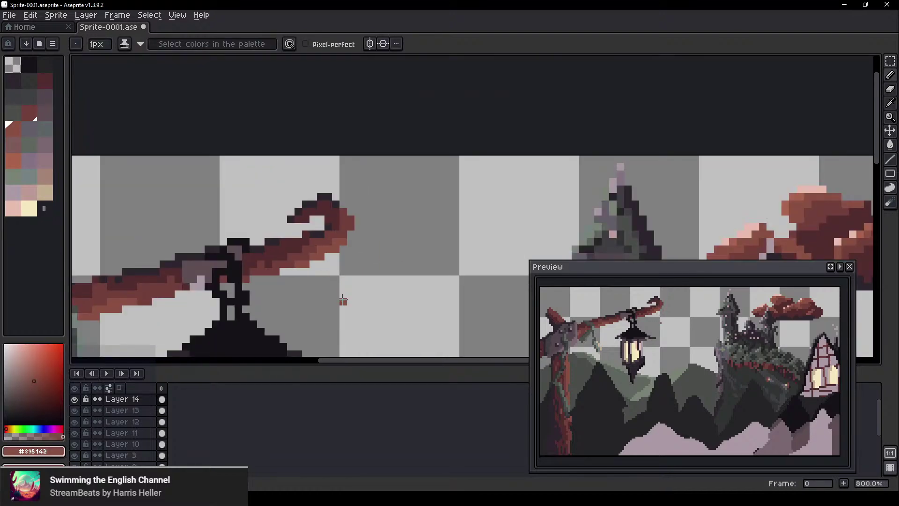
drag(343, 300, 377, 219)
scroll(378, 219, down, 2)
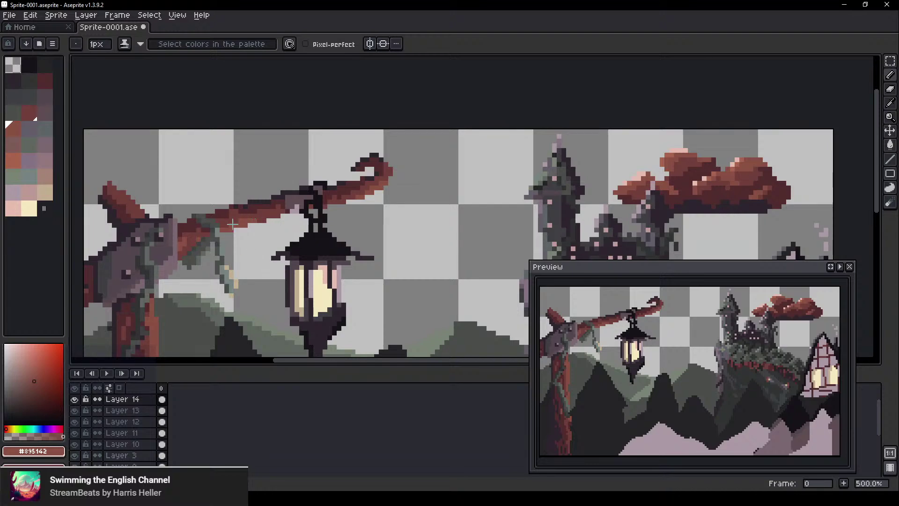
Sort the colour palette by hue
scroll(232, 224, down, 1)
scroll(259, 247, left, 3)
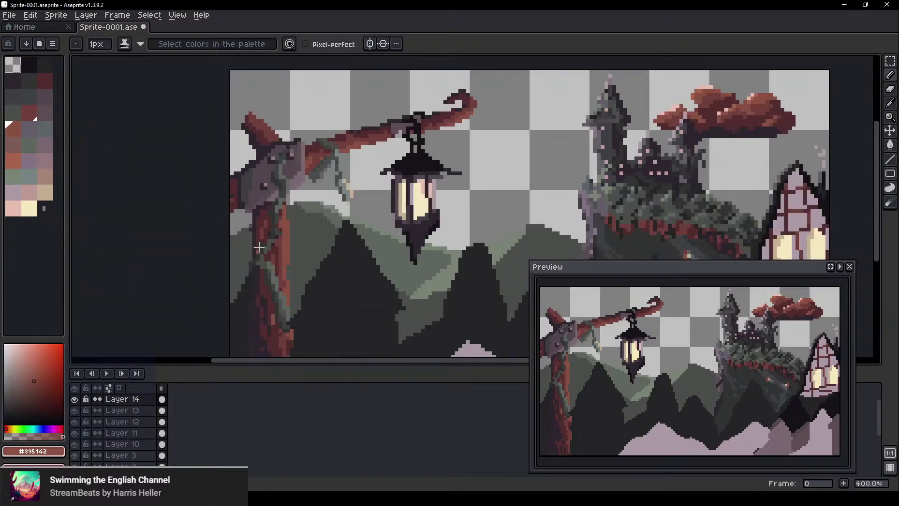
scroll(259, 248, up, 3)
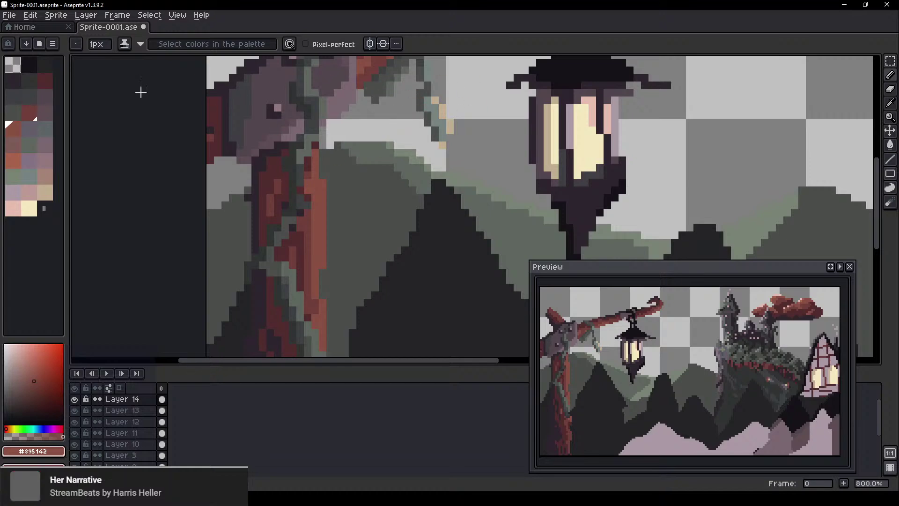
click(26, 43)
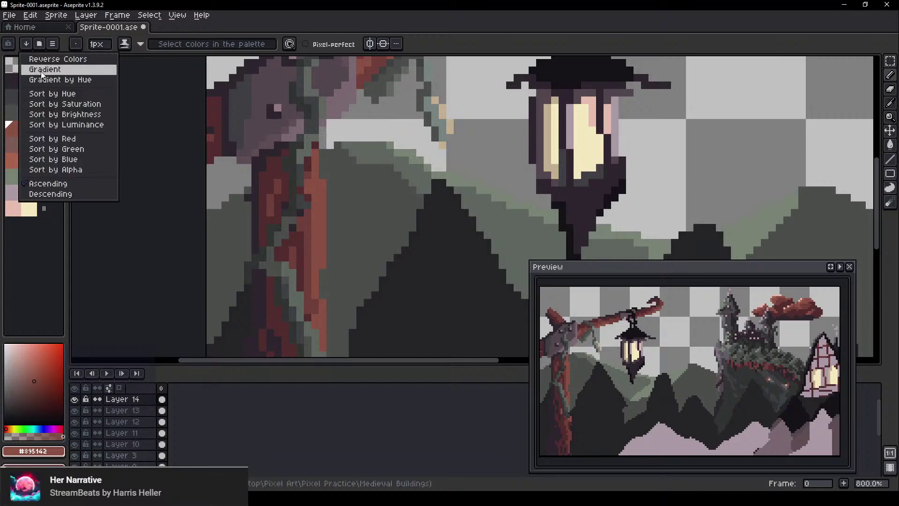
click(58, 94)
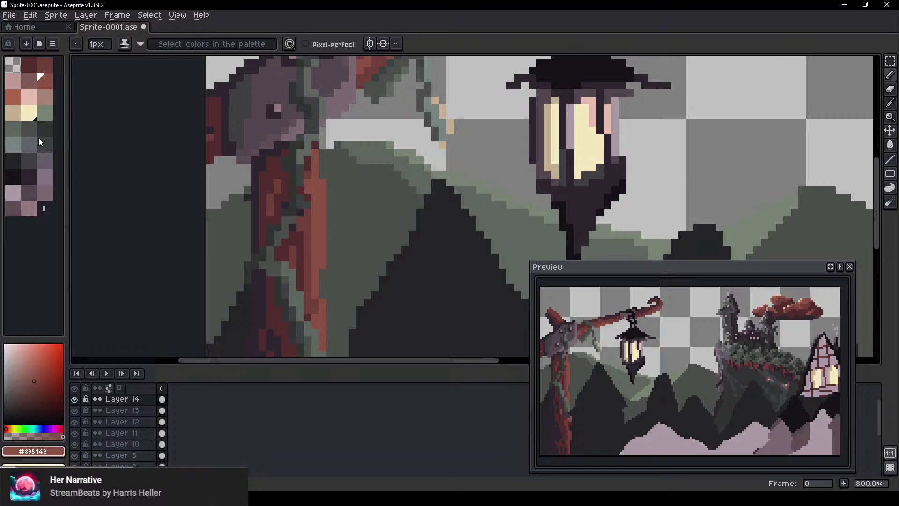
Paint a leaf in palette green Idx-11 sprouting from the vine at the wooden post's right edge, with transparent as background colour
click(52, 110)
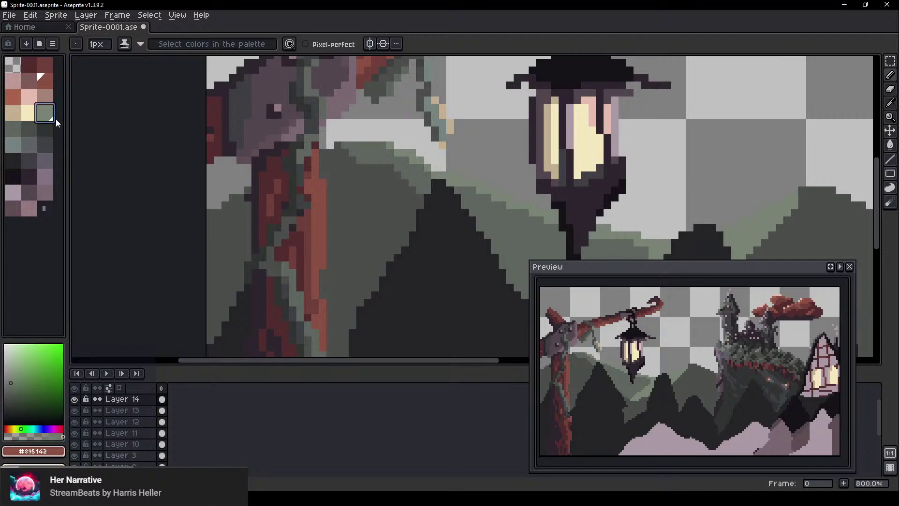
click(52, 118)
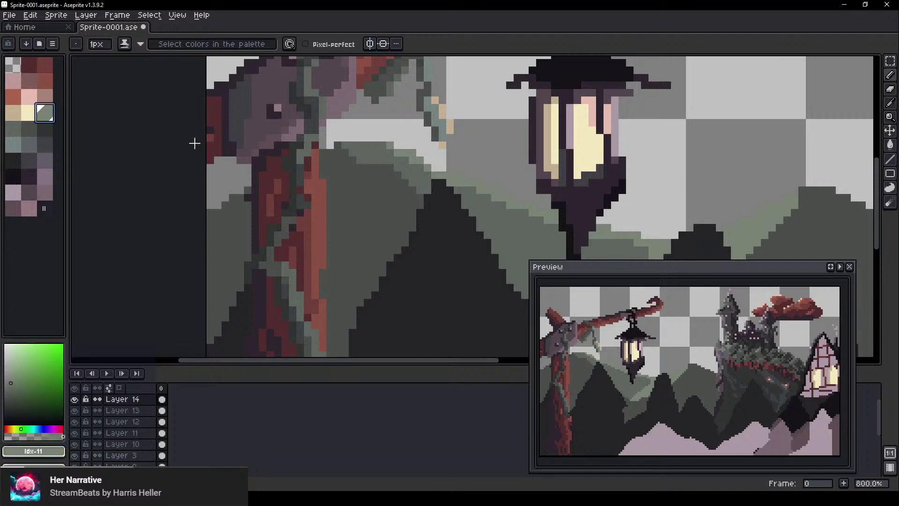
click(19, 66)
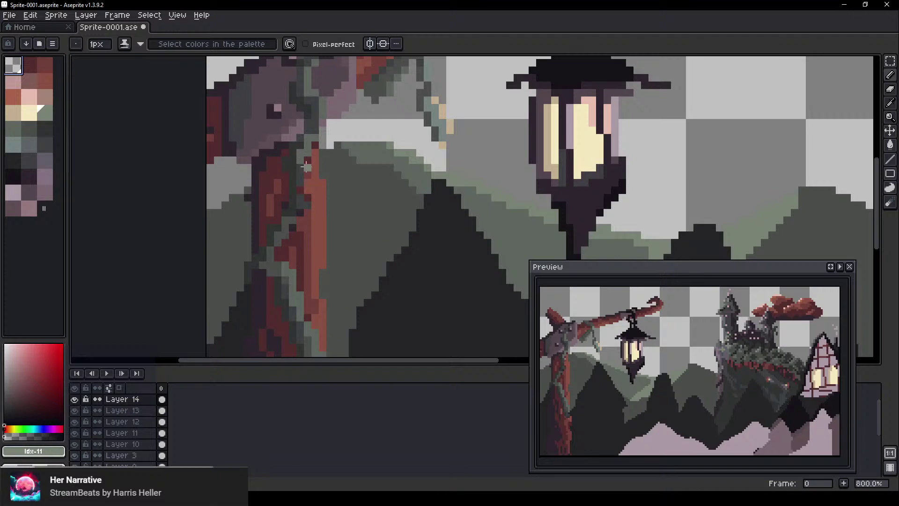
click(305, 168)
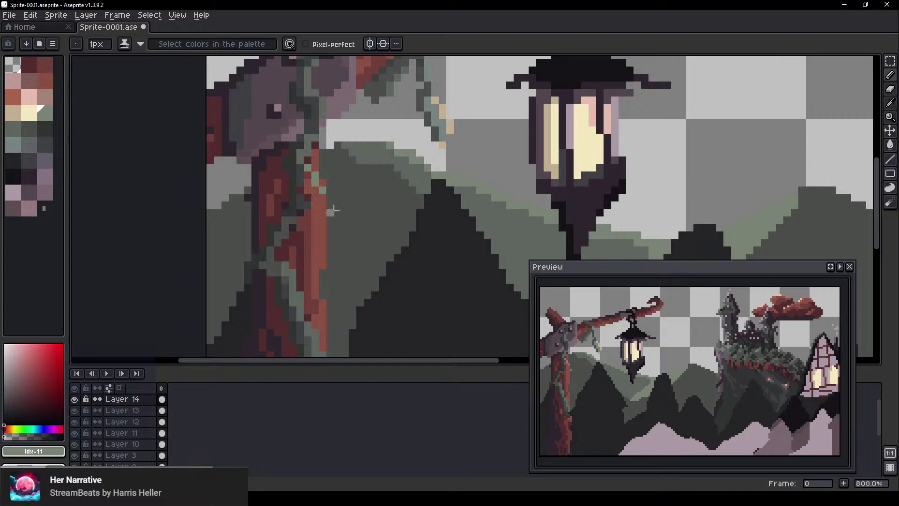
scroll(334, 210, up, 2)
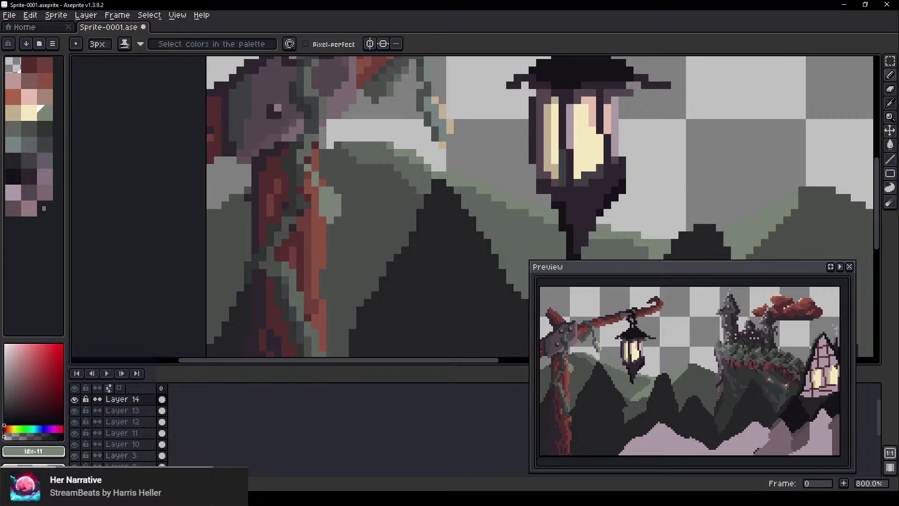
key(minus)
scroll(337, 226, up, 3)
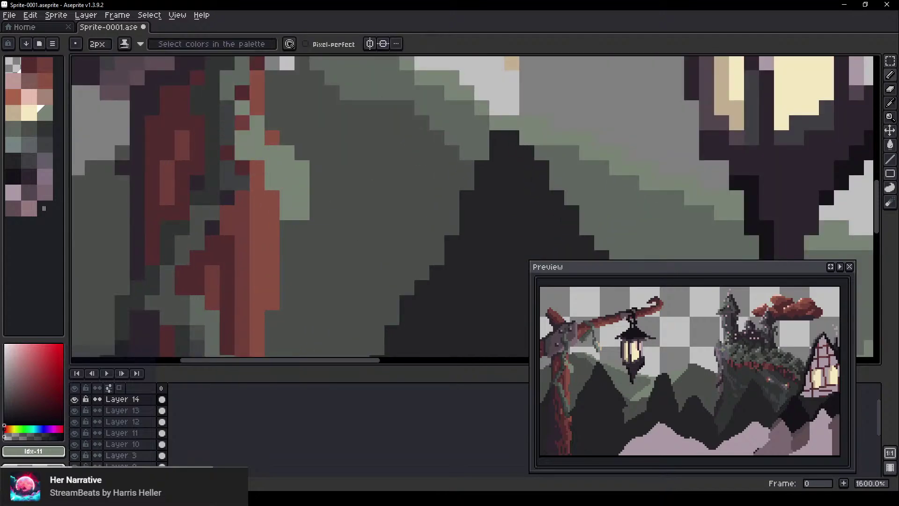
Paint a small #3e4143 patch on the shadowed left side of the post, below the crossing vines
alt+click(222, 121)
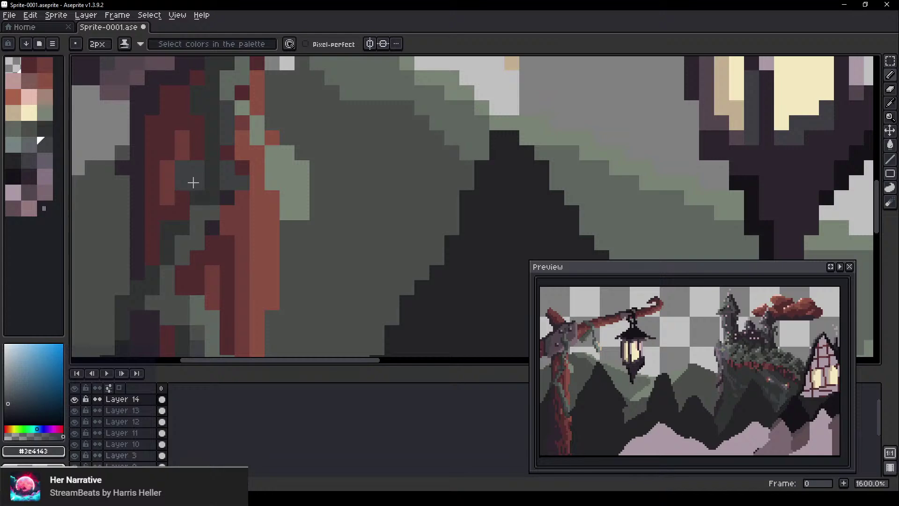
key(plus)
key(plus)
scroll(211, 201, down, 1)
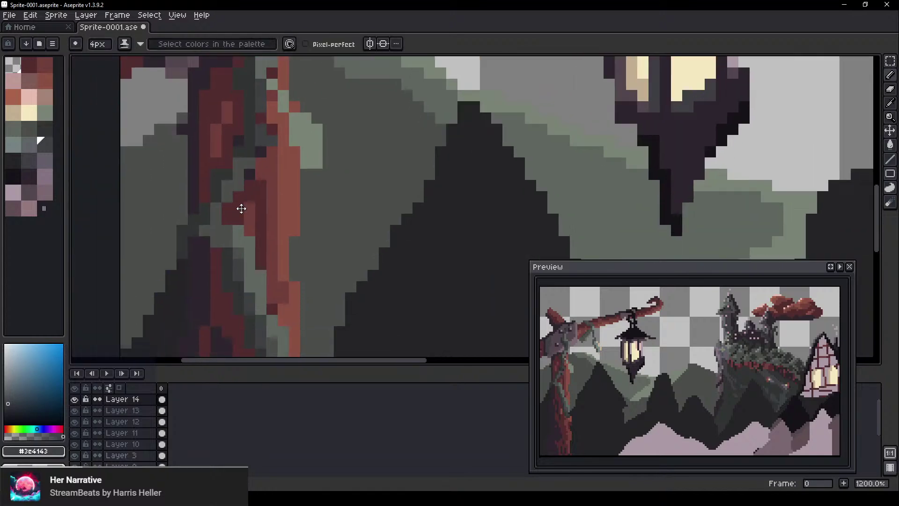
drag(241, 209, 281, 161)
key(plus)
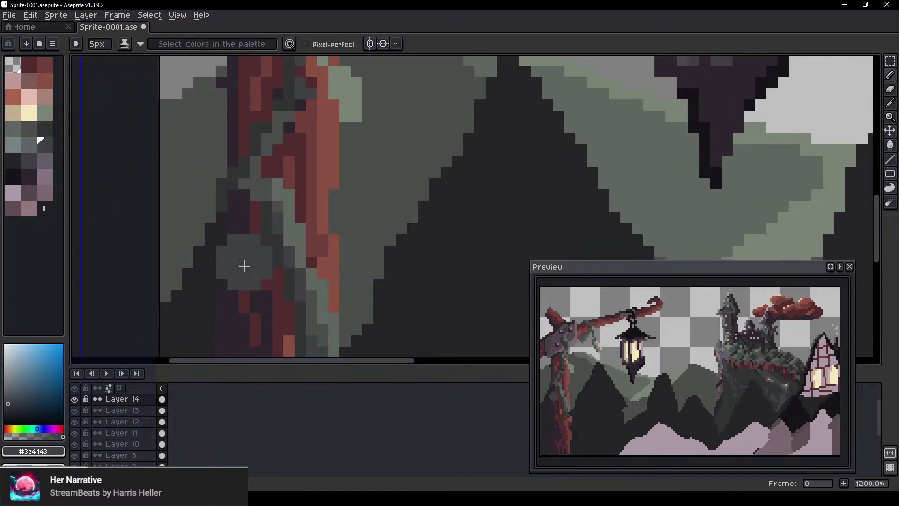
key(minus)
key(minus)
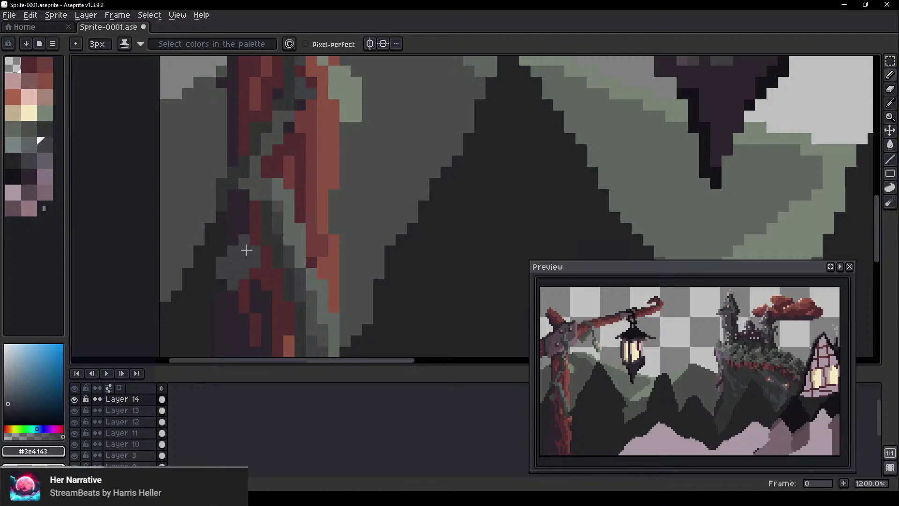
Paint a #303332 tendril curling left from the post and a dark vine patch across the lower post, redoing one stroke
alt+click(234, 166)
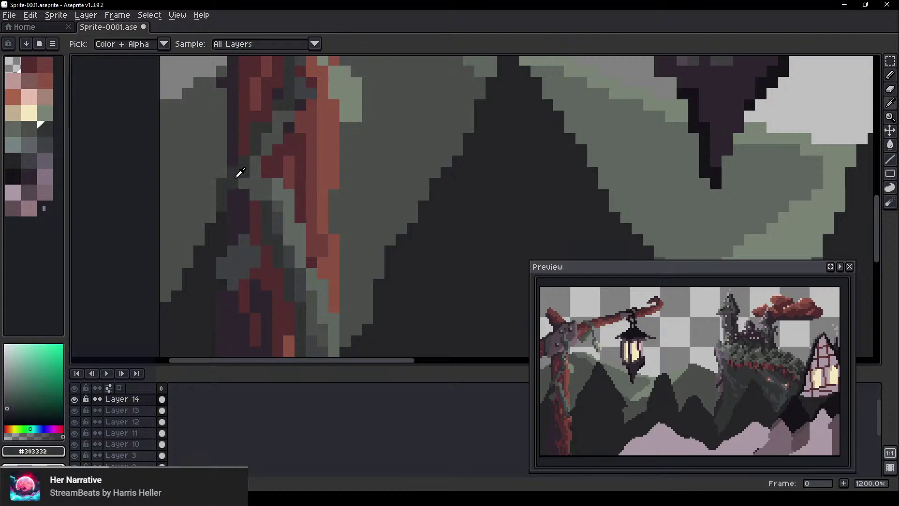
drag(208, 138, 181, 181)
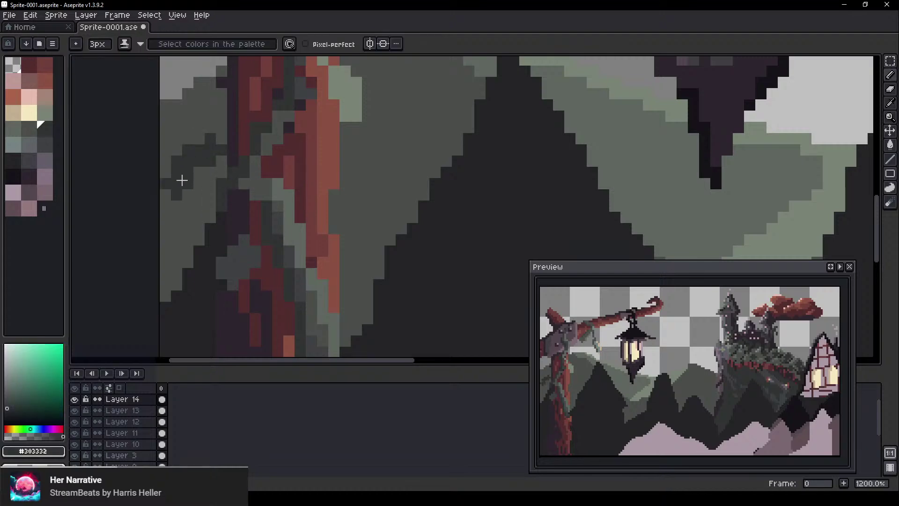
scroll(302, 175, down, 2)
scroll(319, 213, up, 2)
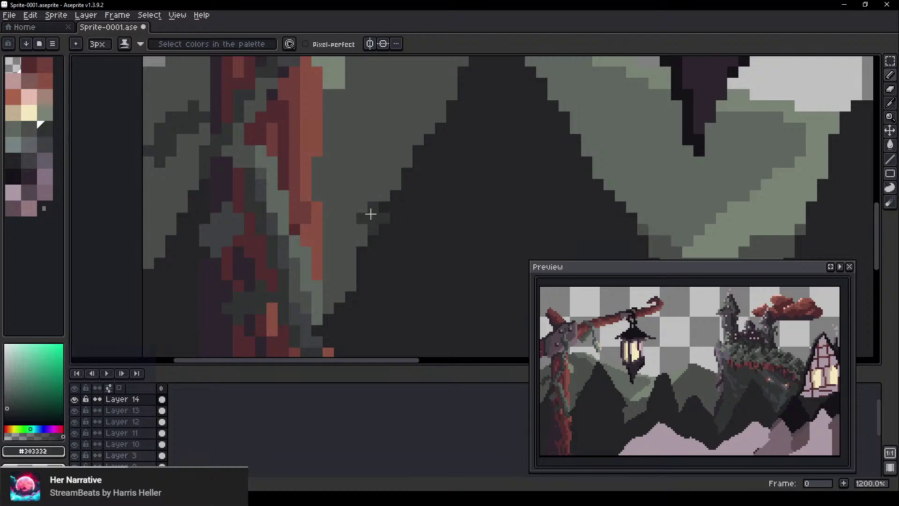
scroll(375, 188, down, 2)
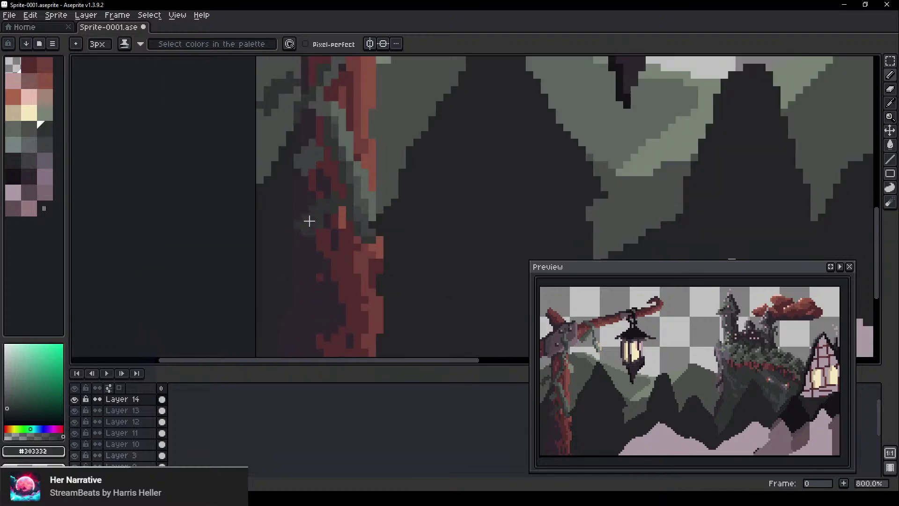
drag(378, 165, 349, 200)
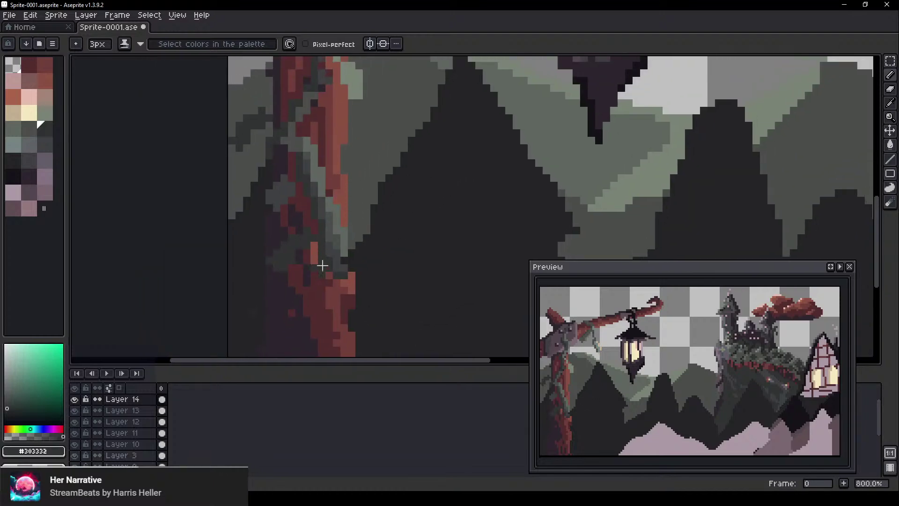
key(ctrl+z)
click(291, 254)
drag(389, 148, 376, 164)
scroll(317, 184, up, 2)
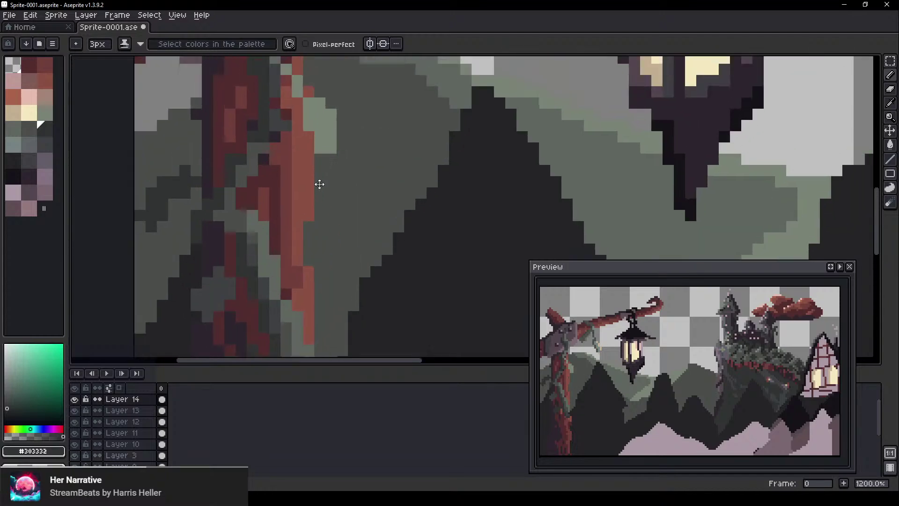
Shade the inner and lower edges of the post's green leaf with 1 px strokes of #5e675f
alt+click(309, 176)
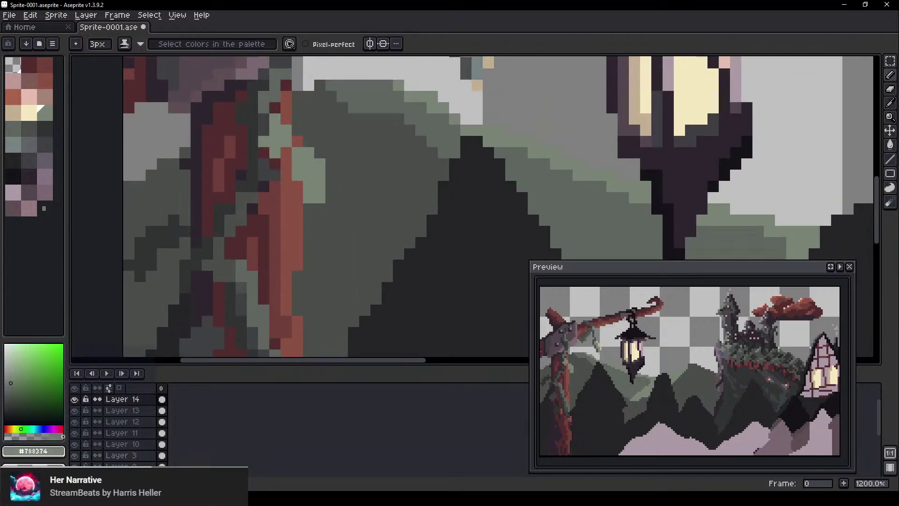
alt+click(263, 136)
key(minus)
key(minus)
key(plus)
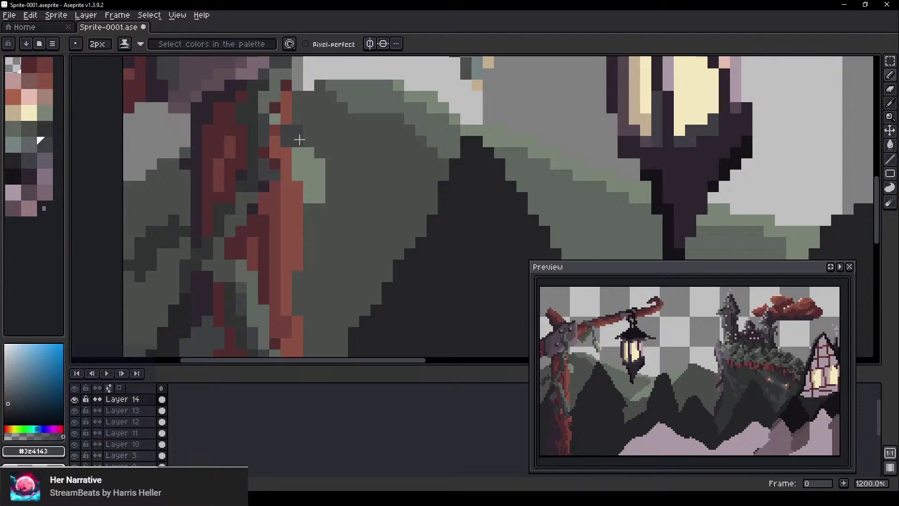
drag(279, 88, 239, 173)
alt+click(239, 173)
key(minus)
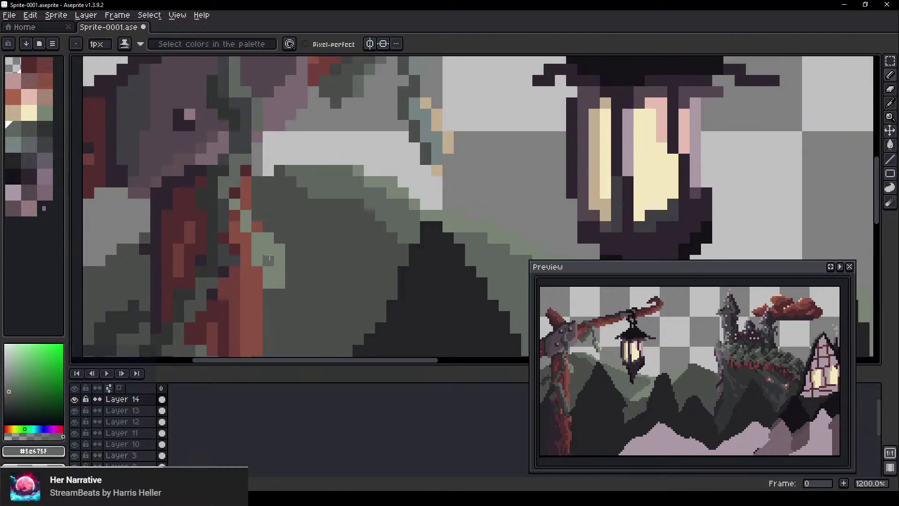
scroll(264, 260, up, 4)
drag(241, 257, 263, 309)
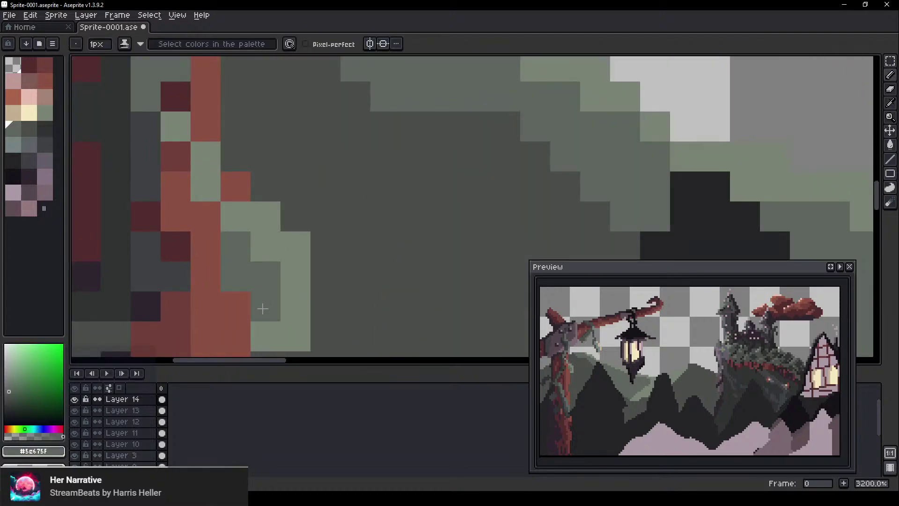
drag(341, 265, 315, 190)
click(241, 255)
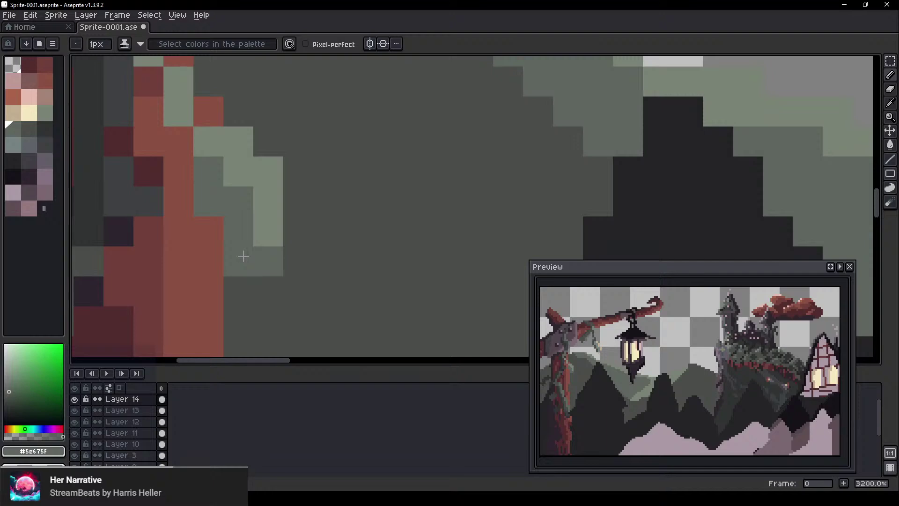
Add #3e4143 shadow pixels beside the vine and where the leaf meets the post
scroll(241, 255, down, 5)
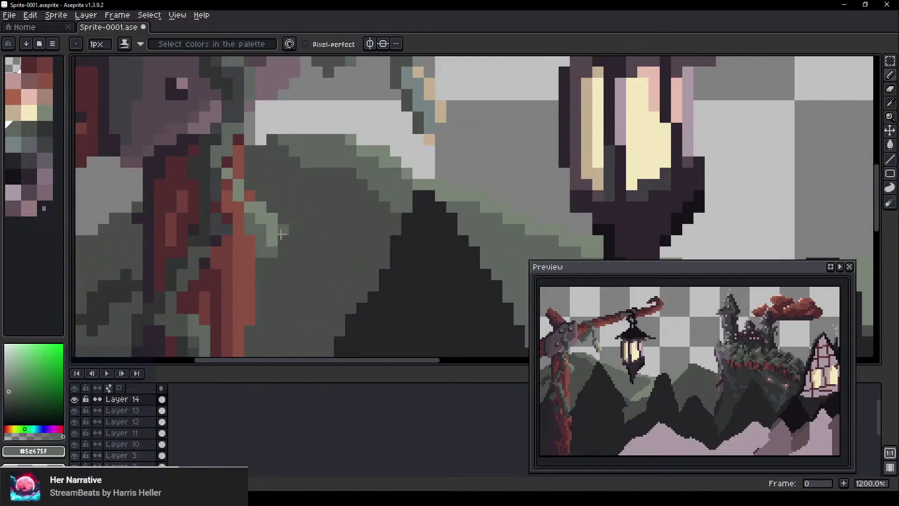
alt+click(217, 183)
scroll(255, 221, up, 4)
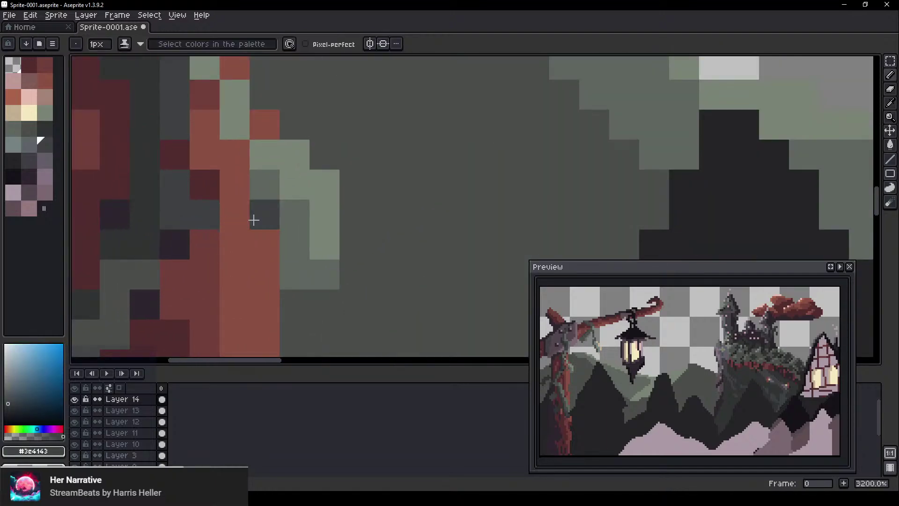
click(234, 154)
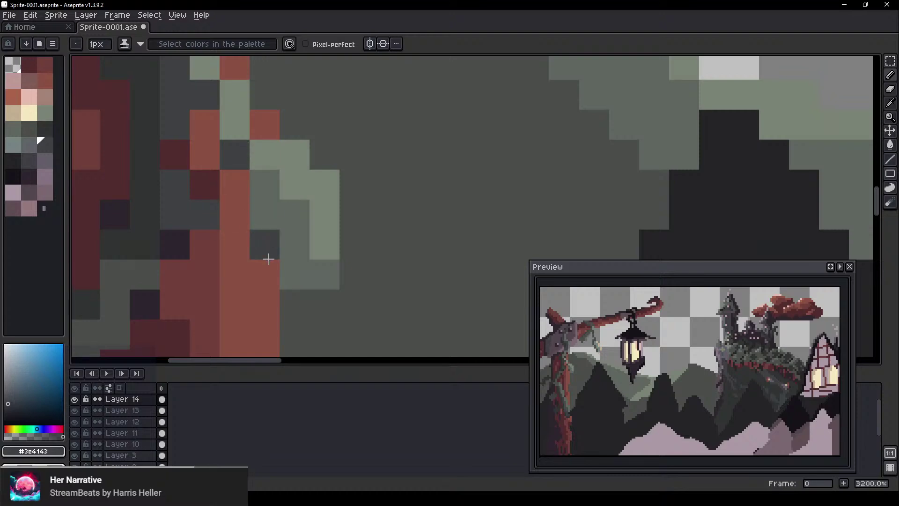
scroll(402, 194, down, 1)
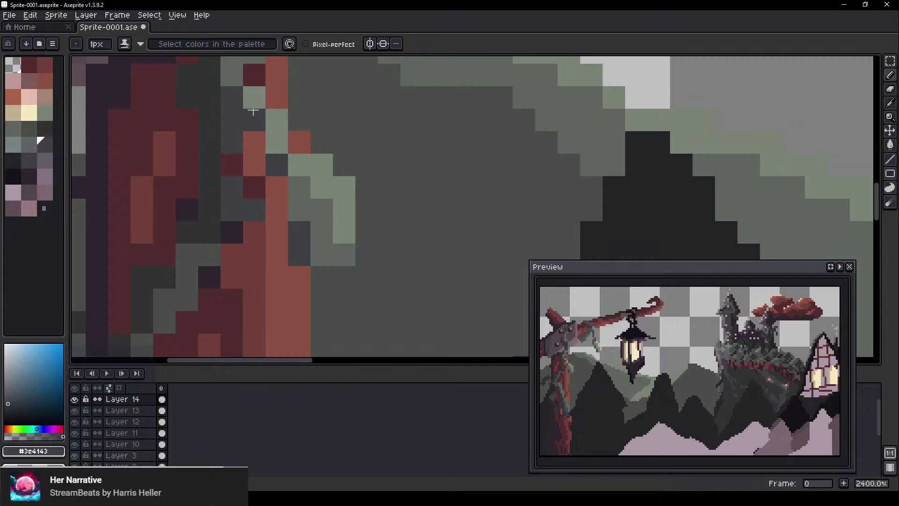
scroll(434, 237, up, 1)
scroll(327, 163, up, 1)
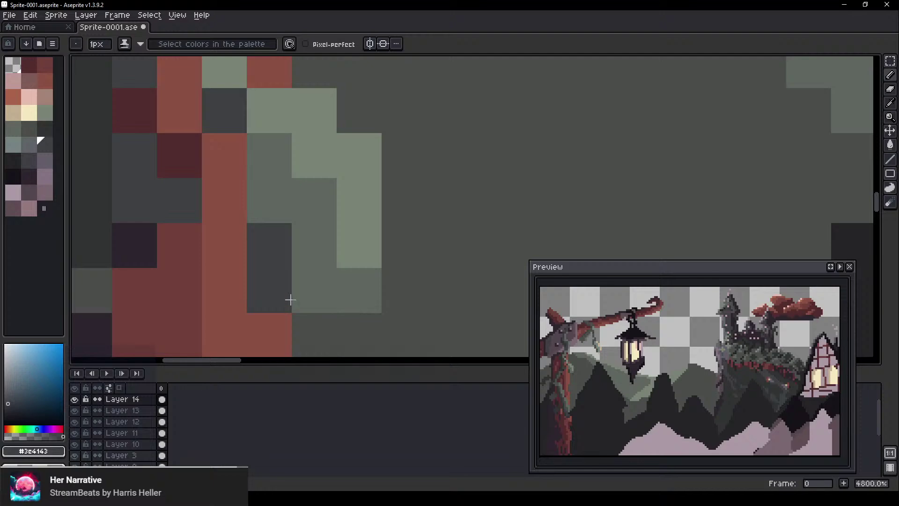
Deepen the shadow between the leaf and the post with #303332, extending it up the leaf's inner edge and below it
alt+click(100, 162)
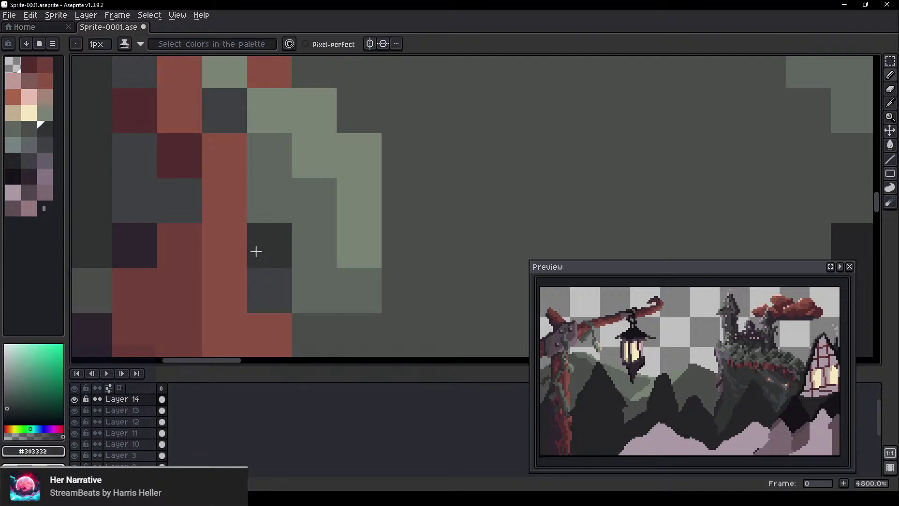
mouse_move(261, 248)
mouse_down()
mouse_move(266, 275)
mouse_move(285, 308)
mouse_up()
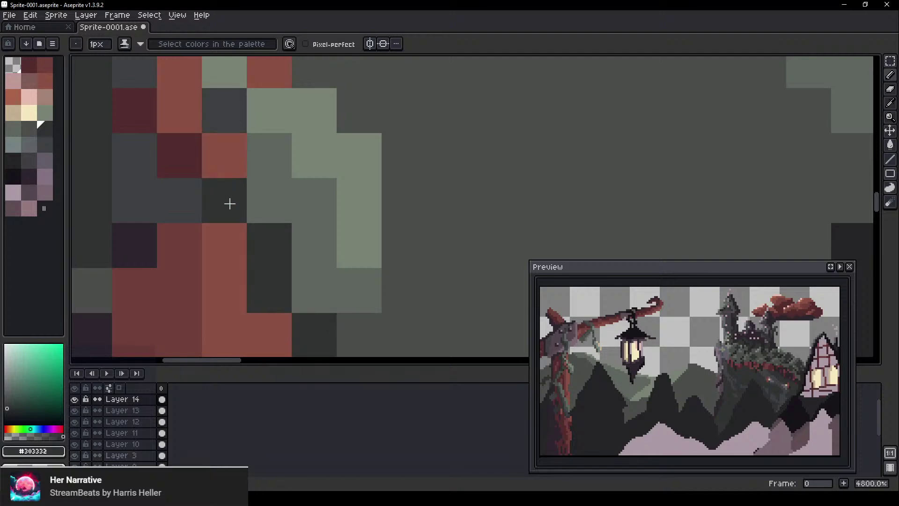
drag(230, 203, 222, 143)
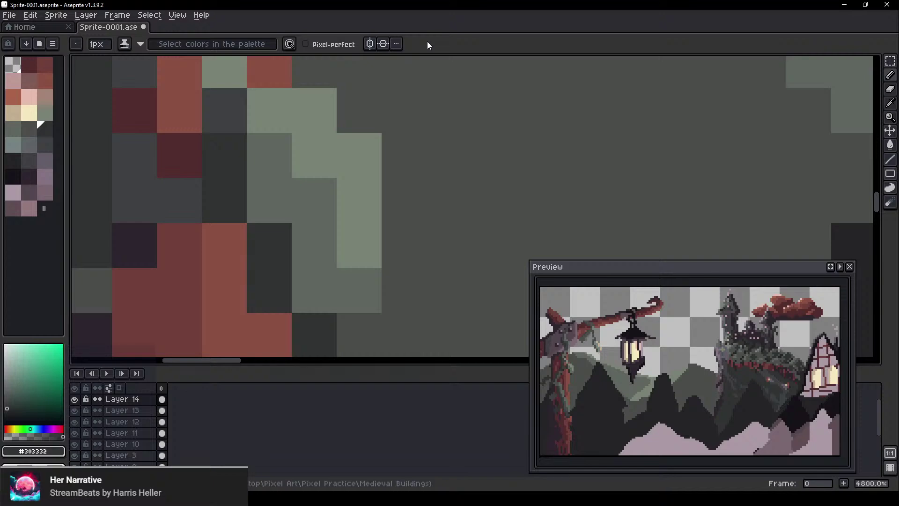
Add #c2af91 highlight pixels along the leaf's upper edge, sampling the colour from the hanging vine
scroll(315, 64, up, 1)
drag(389, 88, 312, 224)
alt+click(492, 90)
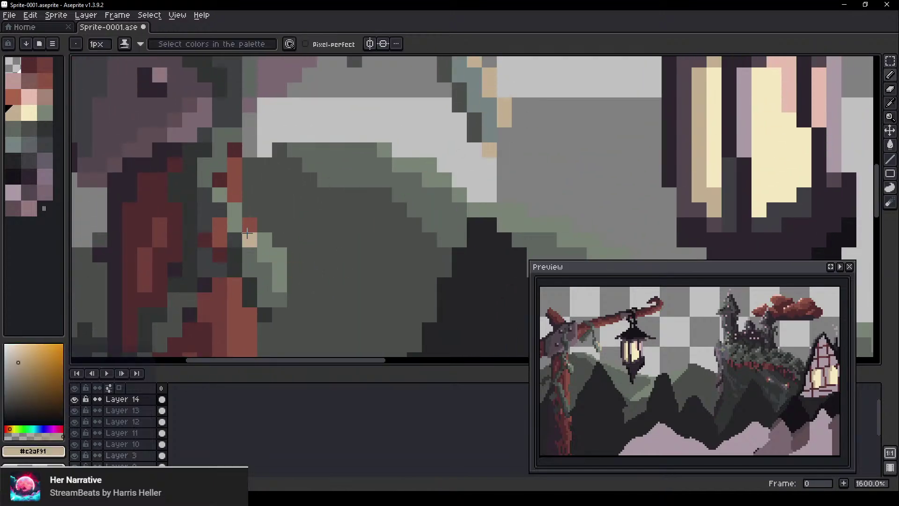
scroll(249, 240, up, 2)
click(300, 259)
click(280, 230)
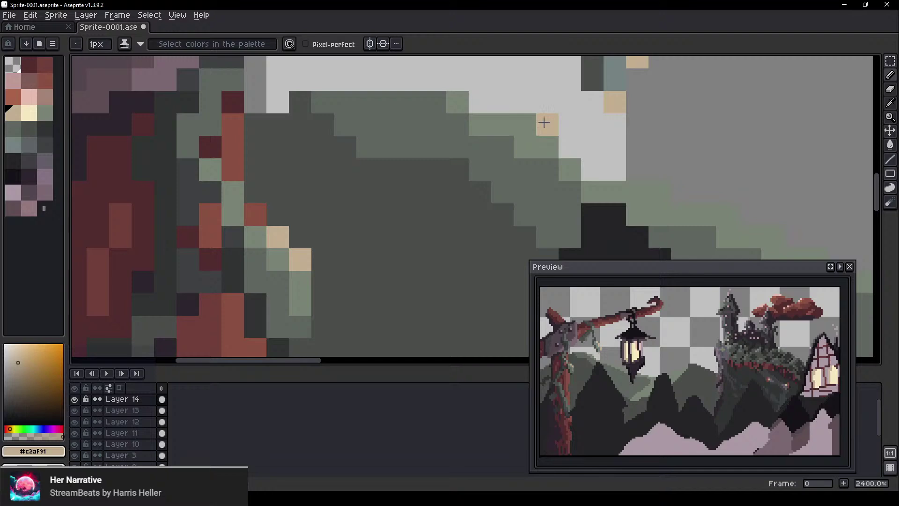
Repaint the hanging vine's outer-edge and tip highlights with #748382, then extend the remaining highlight by one #c2af91 pixel
mouse_move(414, 119)
mouse_down()
mouse_move(265, 201)
mouse_move(232, 232)
mouse_up()
drag(344, 168, 280, 220)
scroll(389, 226, up, 3)
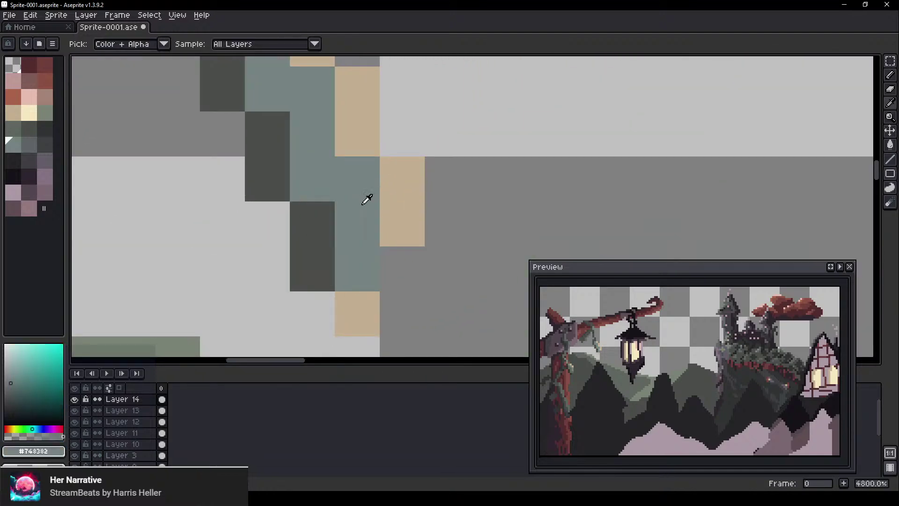
alt+click(366, 199)
click(357, 314)
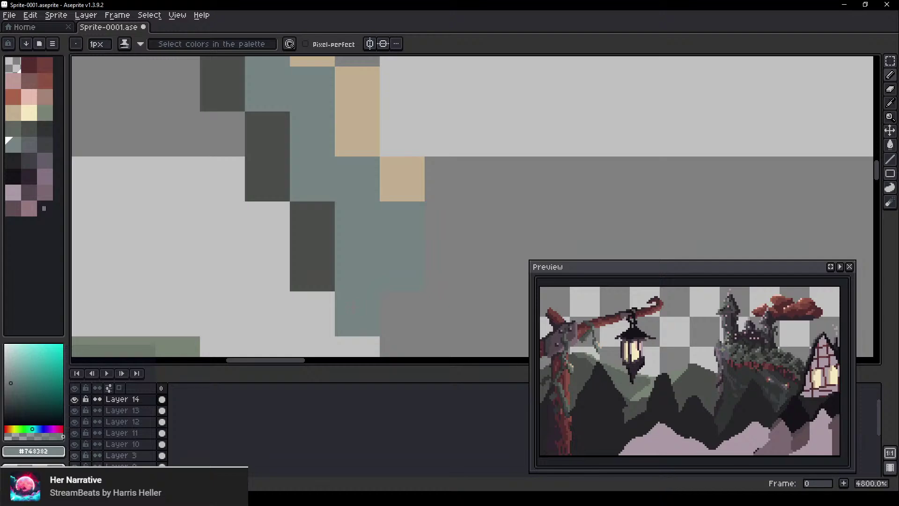
drag(357, 134, 313, 229)
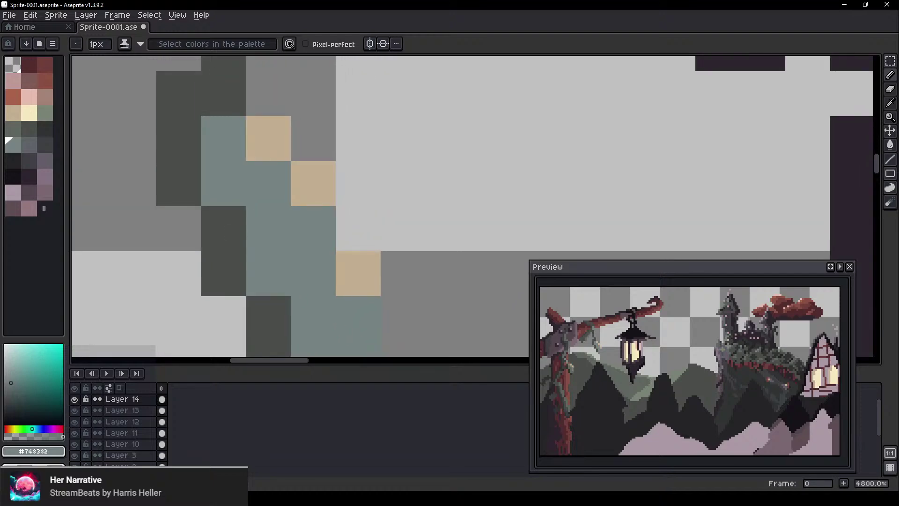
click(269, 139)
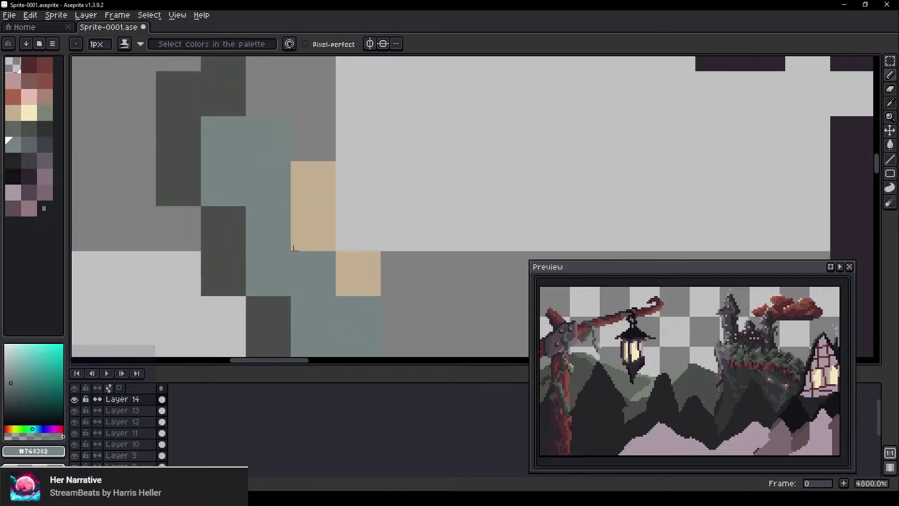
alt+click(367, 290)
click(342, 233)
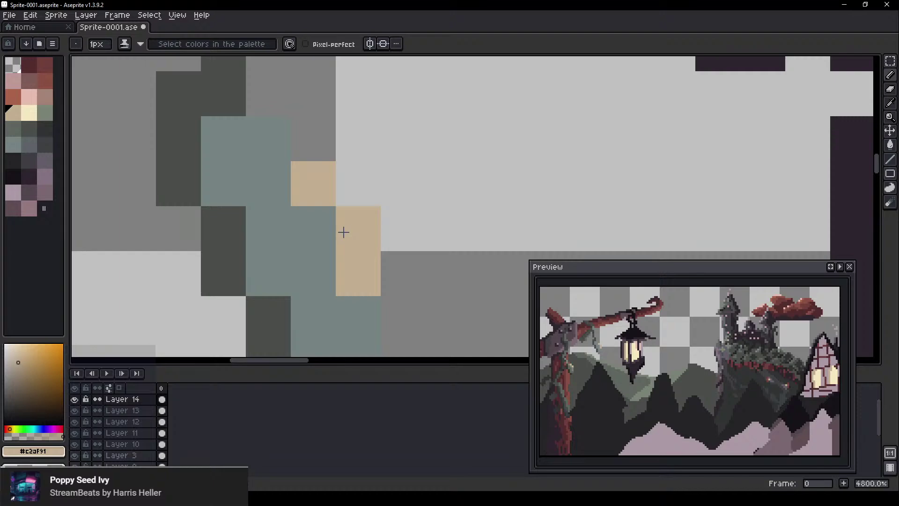
Examine the hanging vine, its leaf and the lantern arm from close and far, sampling their shadow colours
scroll(492, 138, down, 1)
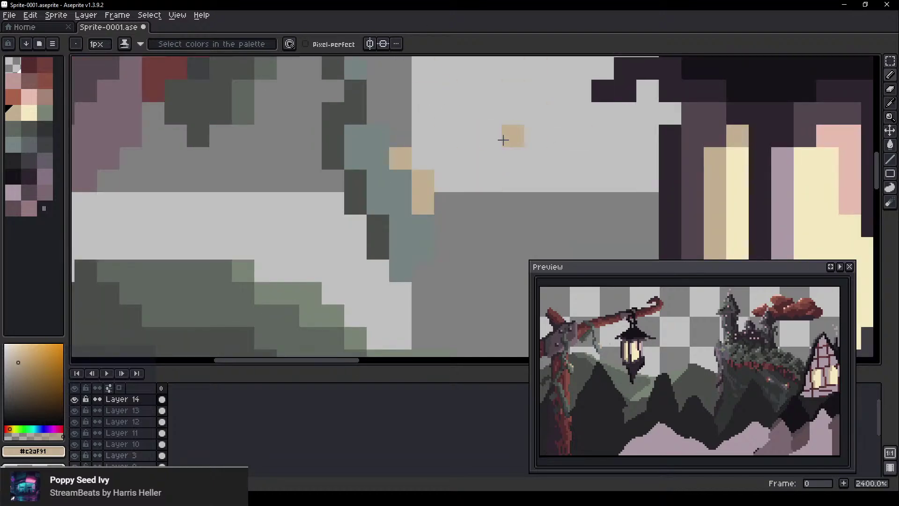
drag(498, 125, 359, 187)
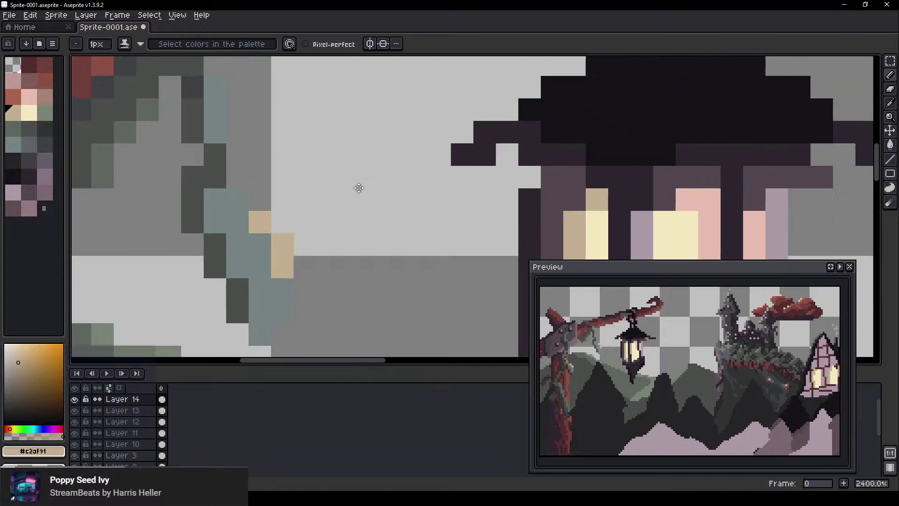
scroll(359, 187, down, 4)
scroll(402, 184, up, 3)
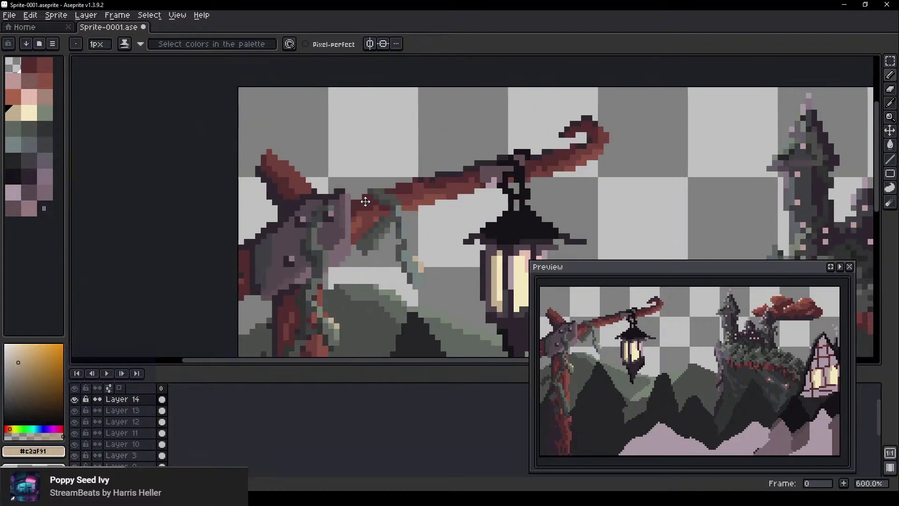
drag(394, 212, 277, 167)
click(313, 190)
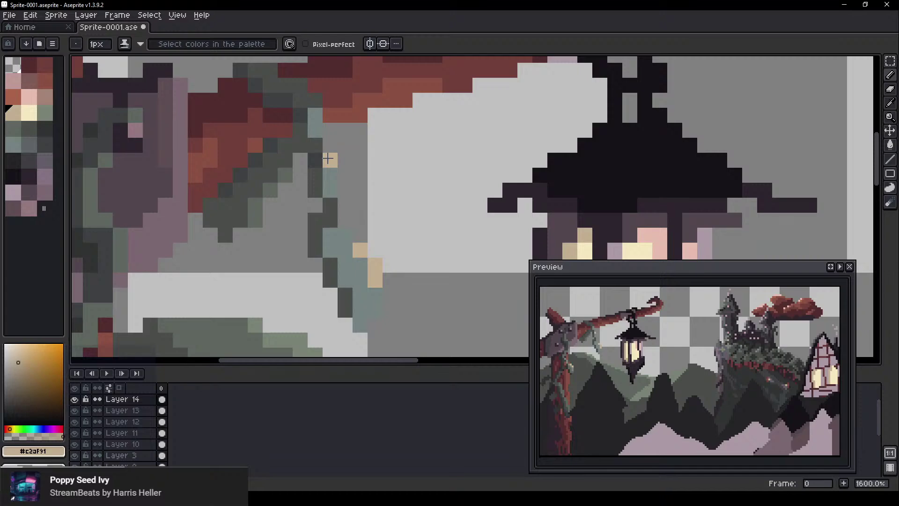
alt+click(346, 236)
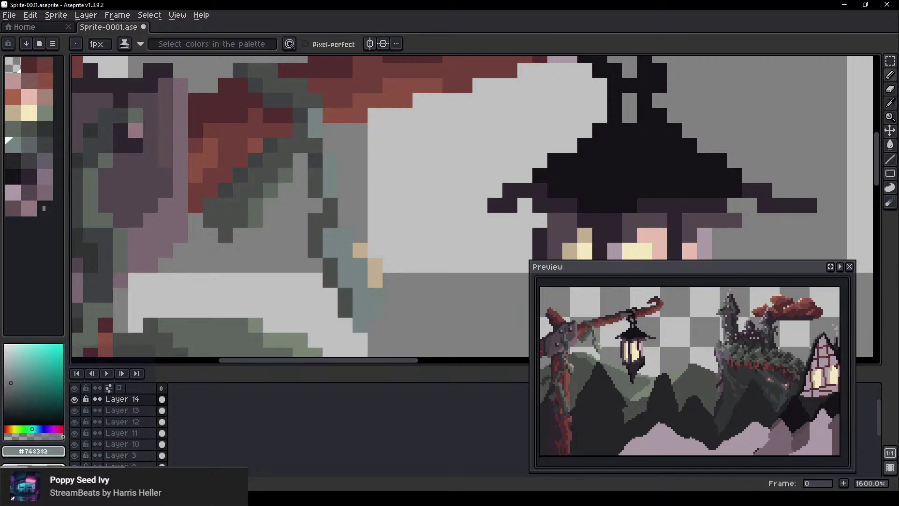
alt+click(309, 150)
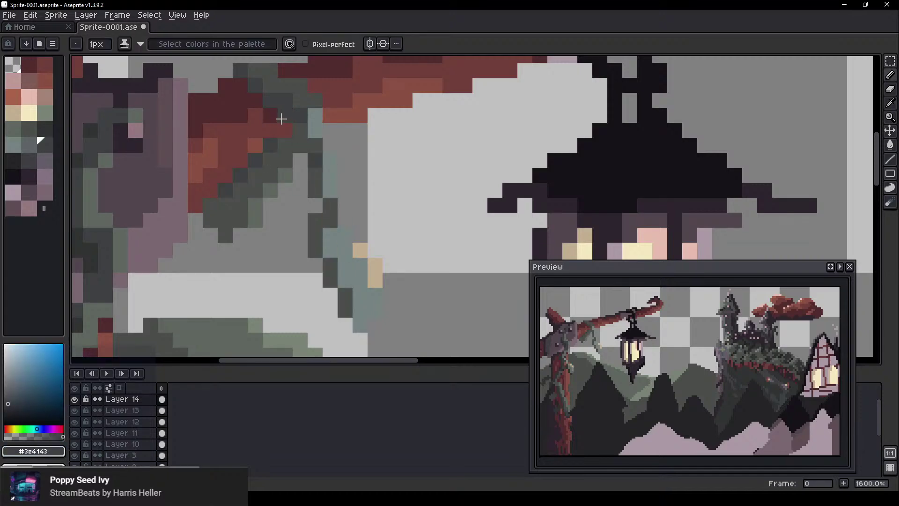
drag(196, 189, 395, 133)
scroll(379, 132, down, 2)
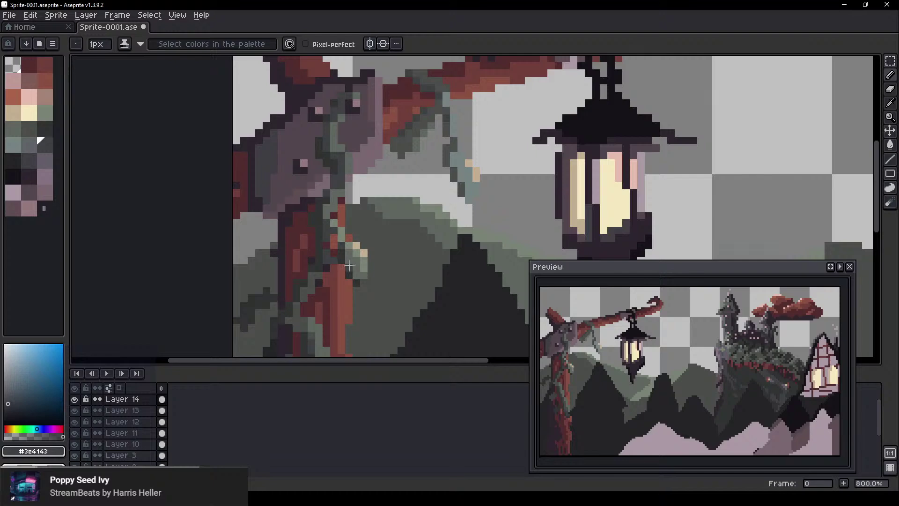
alt+click(343, 255)
scroll(404, 186, up, 3)
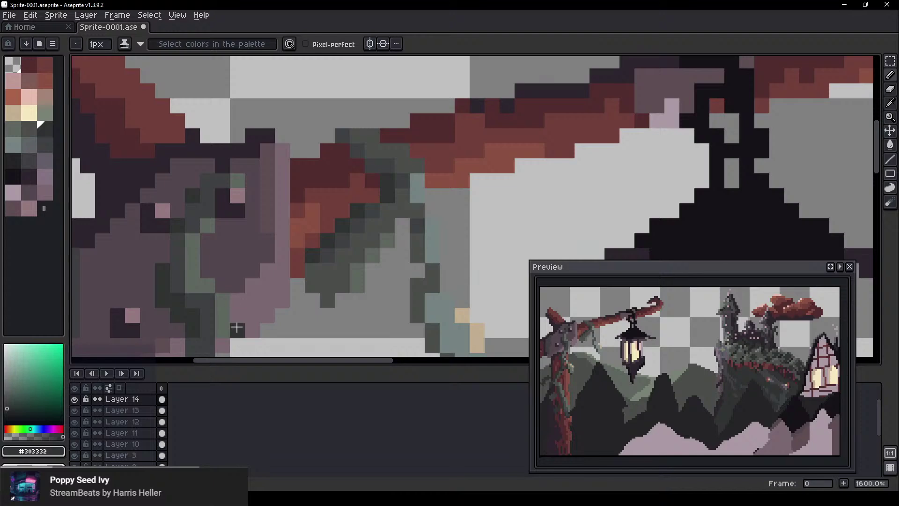
scroll(294, 316, down, 3)
scroll(345, 148, up, 2)
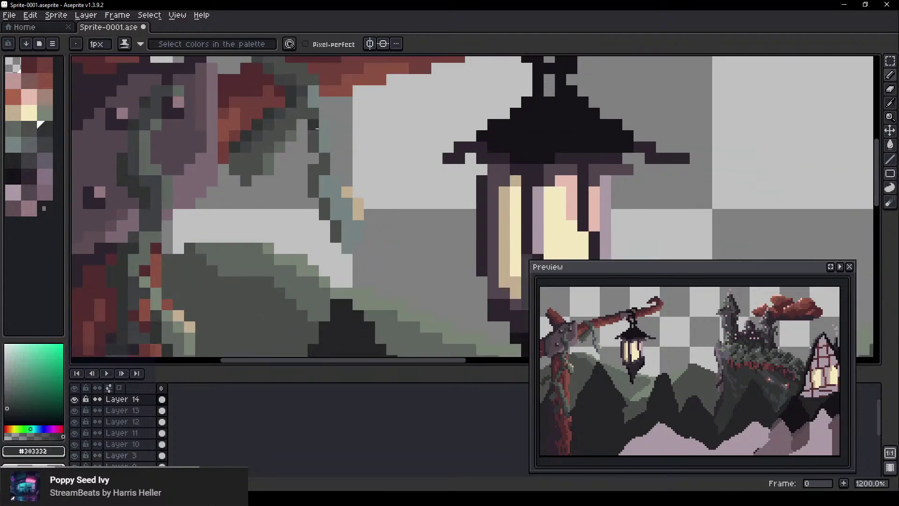
scroll(327, 207, up, 1)
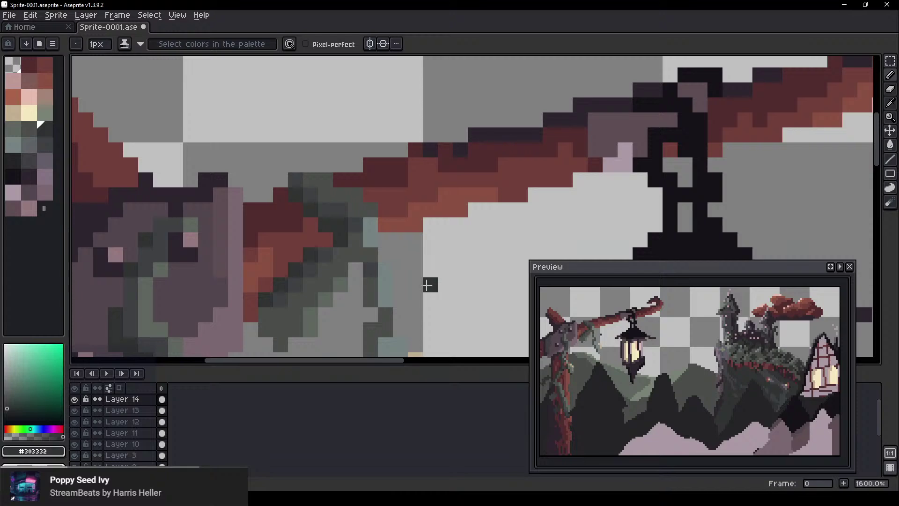
scroll(428, 285, down, 2)
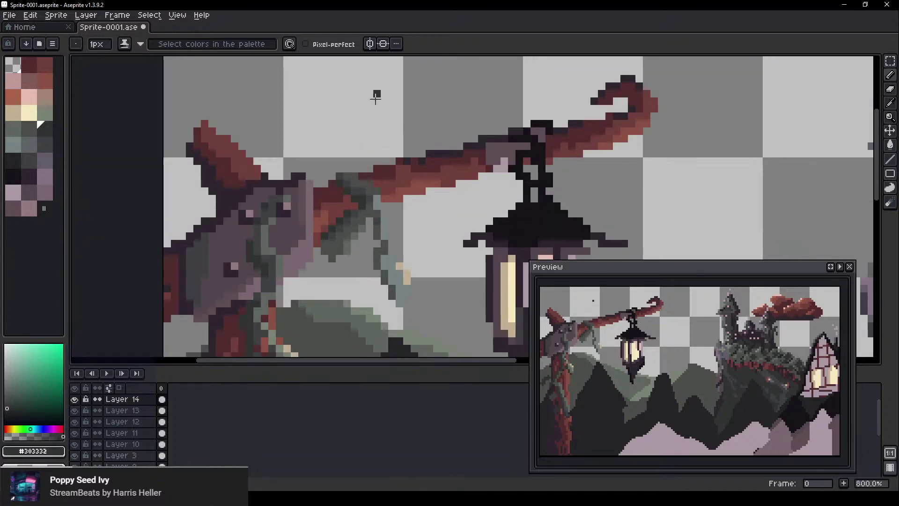
Sample #2c262d from the arm's outline, try it along the edge of the metal band, and undo the strokes
scroll(498, 140, up, 3)
alt+click(367, 139)
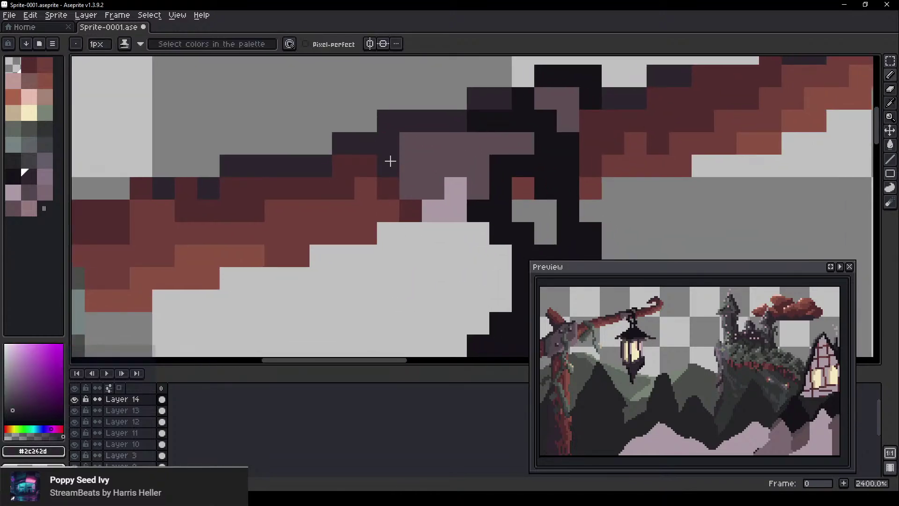
click(388, 187)
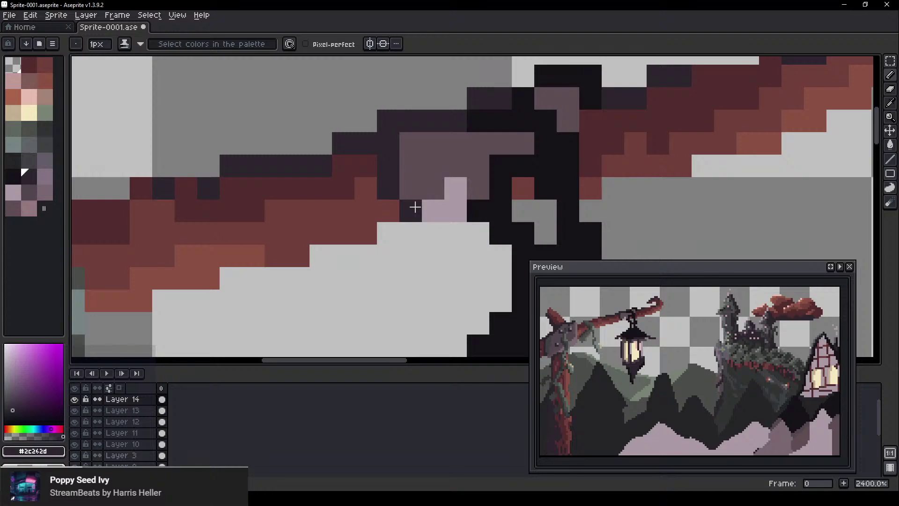
key(ctrl+z)
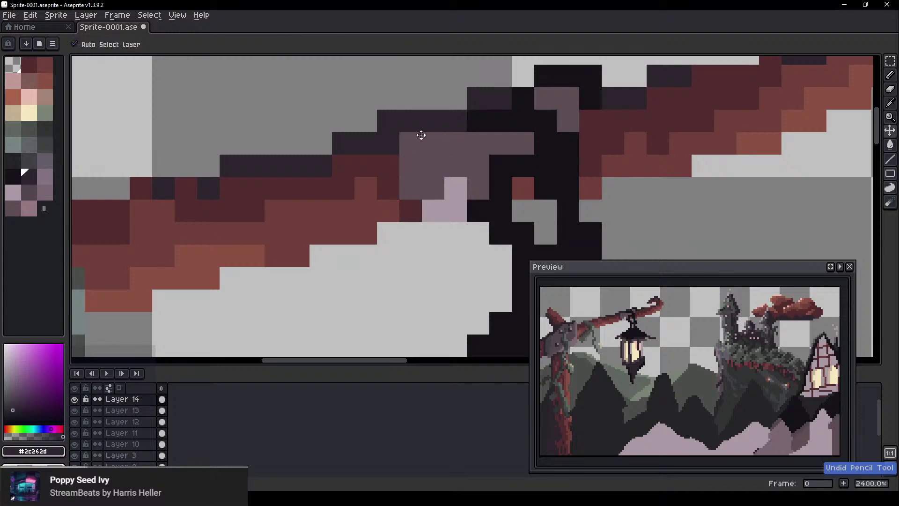
Add #2c262d shadow pixels to the metal band where it meets the black lantern hook
scroll(410, 115, up, 1)
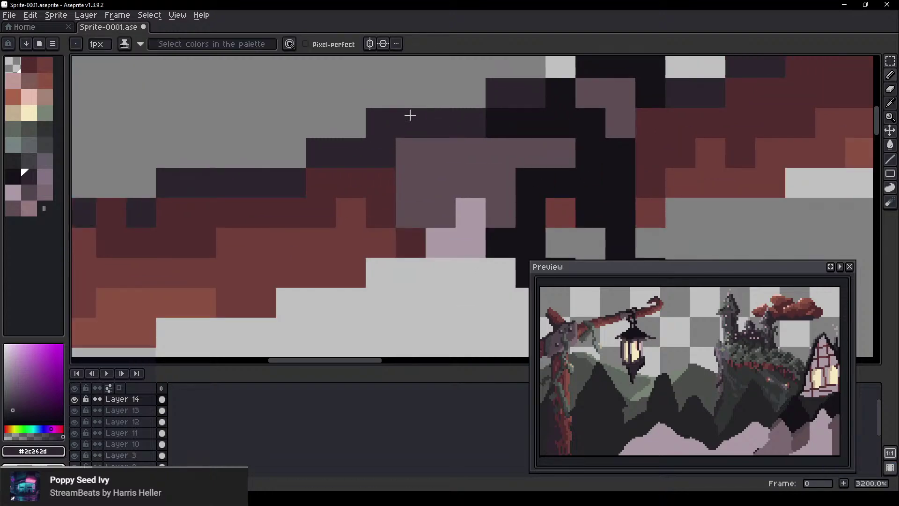
scroll(503, 130, down, 2)
drag(534, 134, 371, 167)
scroll(355, 209, up, 1)
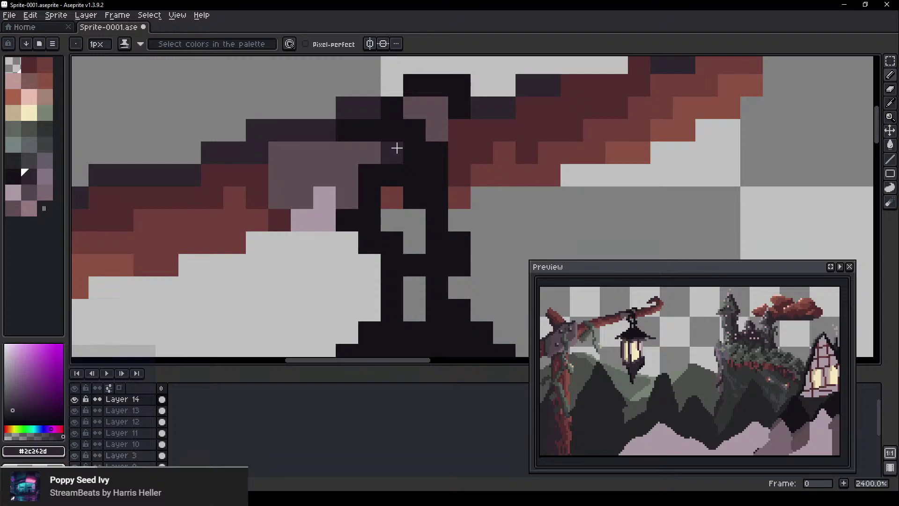
click(389, 201)
click(368, 155)
click(347, 197)
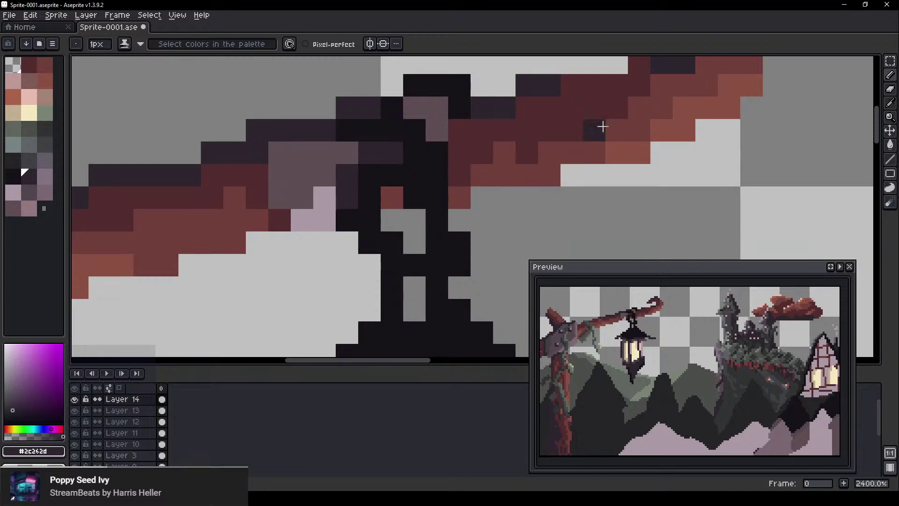
Extend the #2c262d shadow diagonally into the metal band and shade the wooden arm on the hook's other side
click(331, 202)
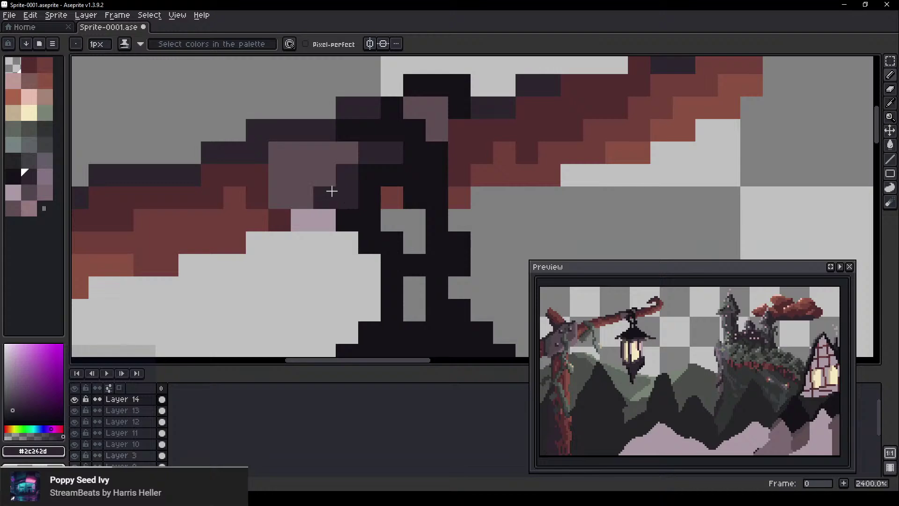
click(346, 156)
click(331, 166)
click(306, 199)
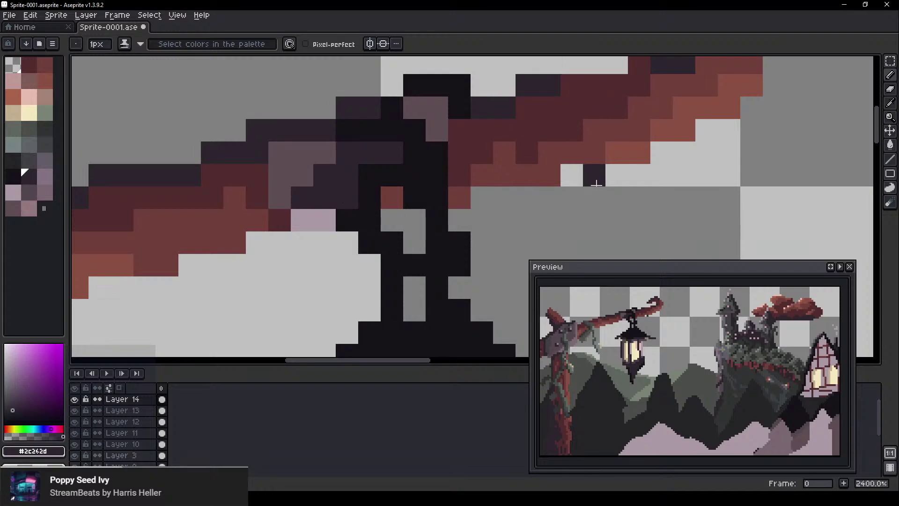
scroll(448, 110, up, 1)
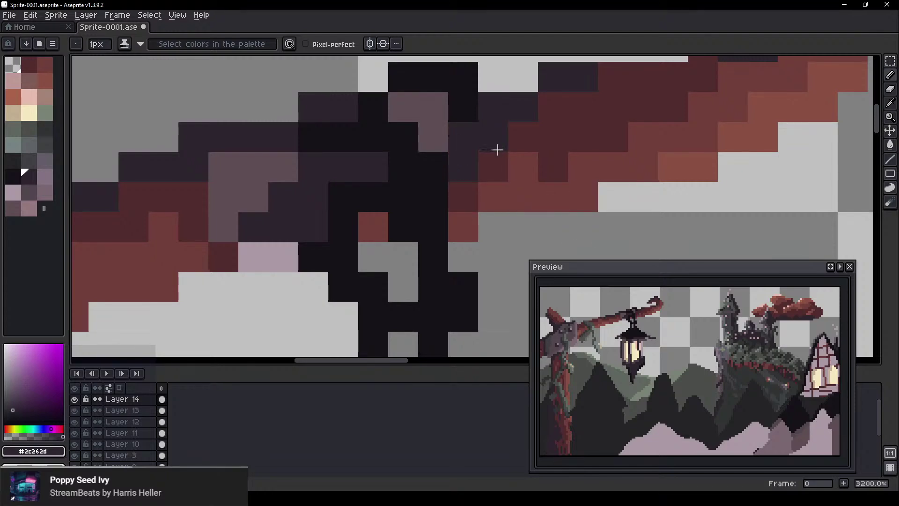
Review the shaded arm, metal band, vines and lantern against the surrounding scene
scroll(515, 173, down, 4)
scroll(522, 184, down, 3)
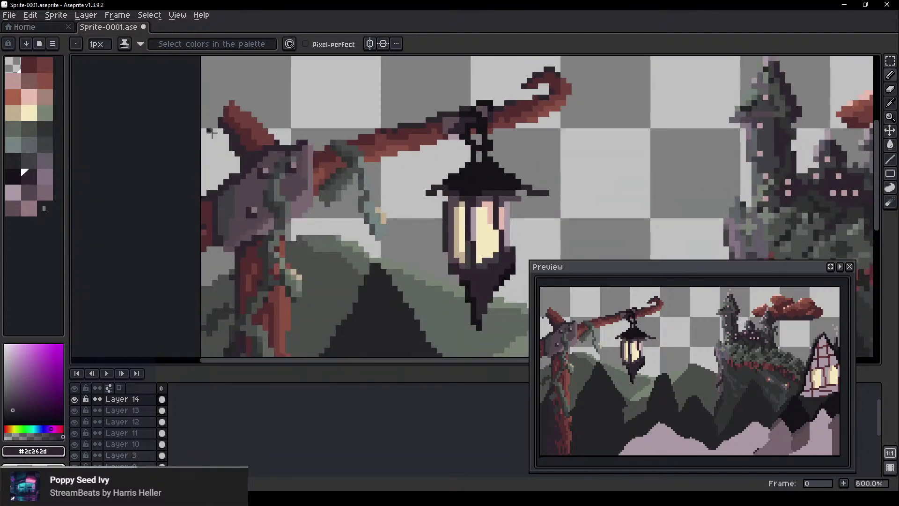
drag(249, 180, 340, 186)
scroll(333, 108, down, 2)
scroll(356, 189, up, 3)
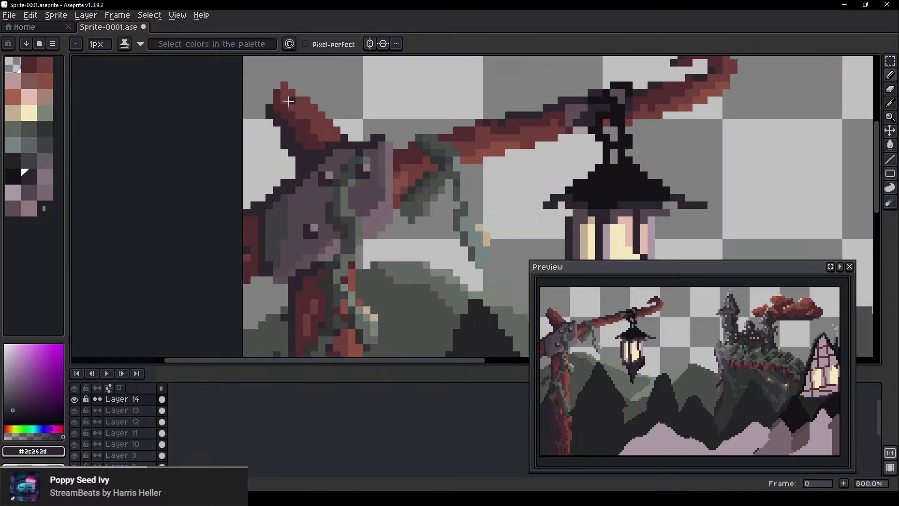
drag(421, 297, 448, 193)
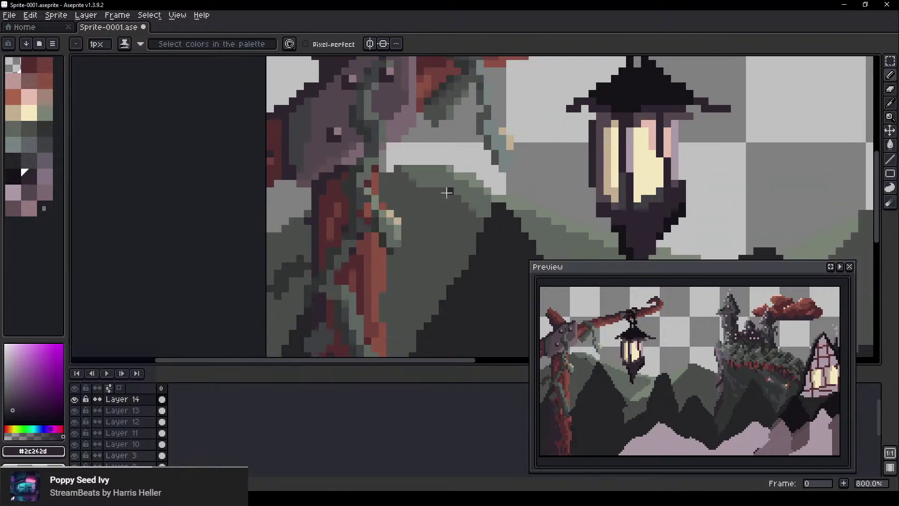
scroll(437, 228, up, 2)
scroll(370, 257, down, 3)
drag(407, 235, 368, 126)
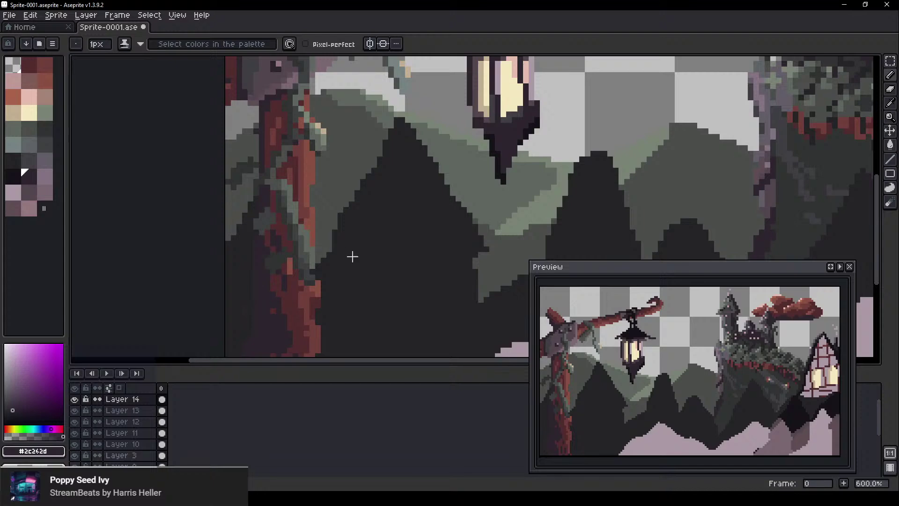
Inspect the shading of the vine-wrapped lower post down to its base at the canvas edge
scroll(352, 256, up, 1)
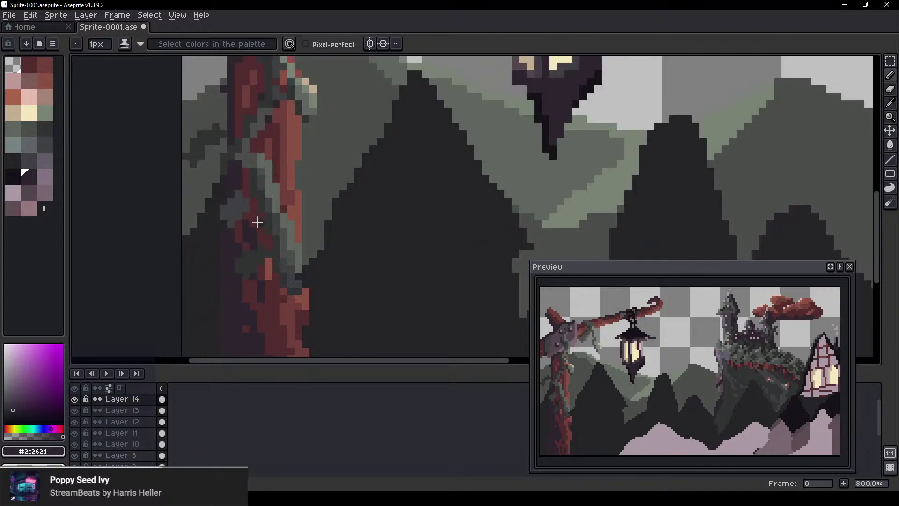
scroll(253, 244, up, 3)
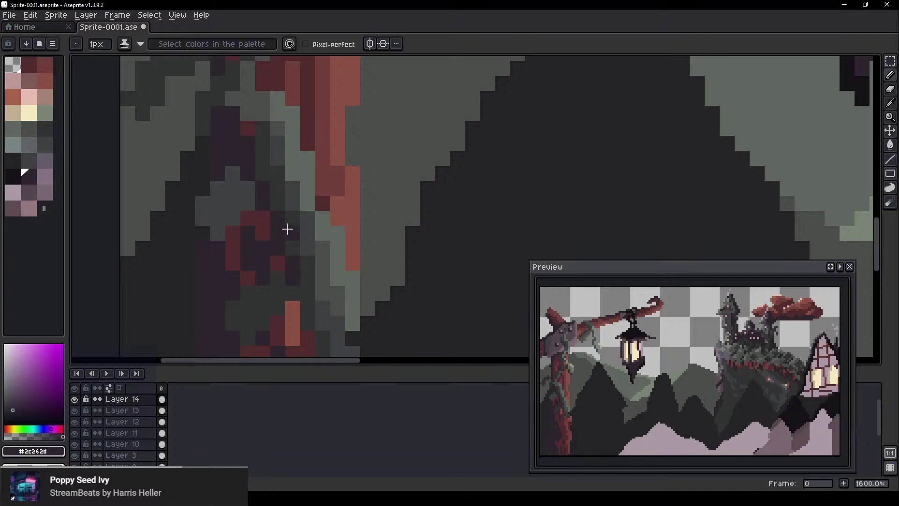
click(267, 116)
drag(332, 280, 281, 195)
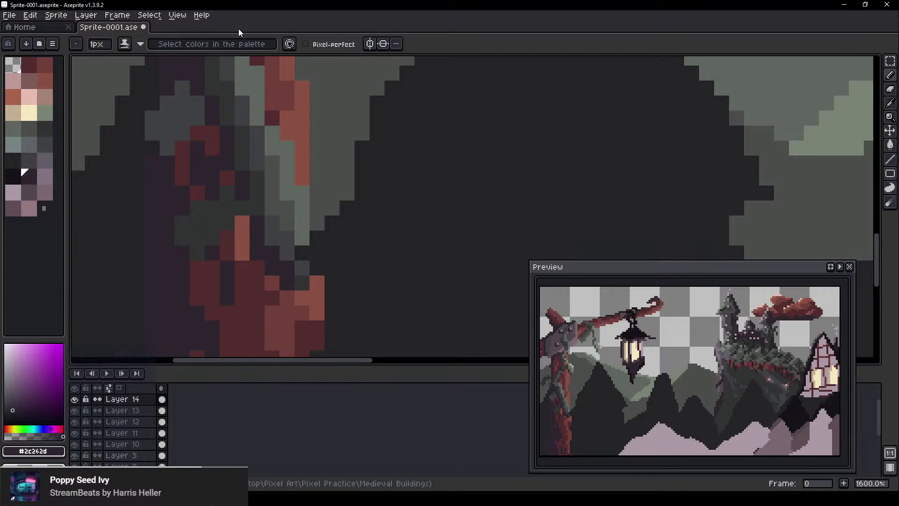
drag(305, 165, 409, 145)
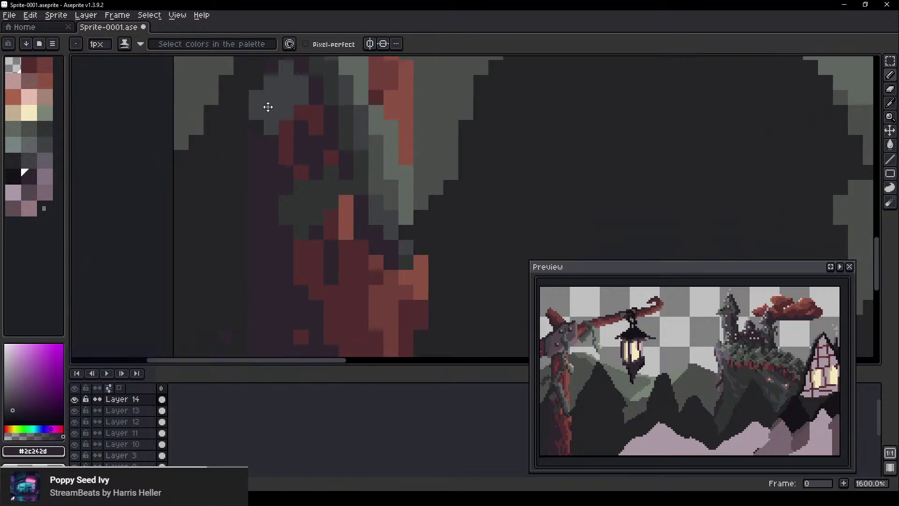
drag(236, 67, 224, 95)
drag(321, 267, 299, 110)
drag(328, 203, 315, 145)
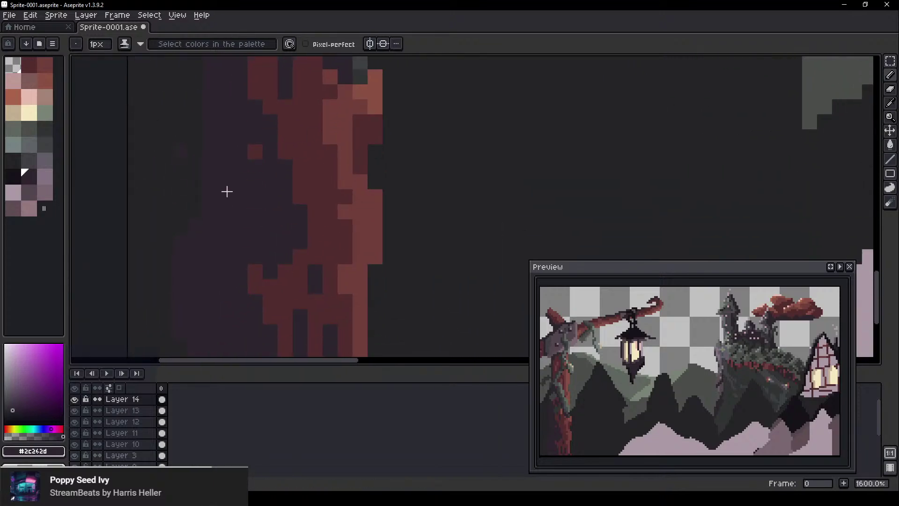
scroll(229, 196, down, 2)
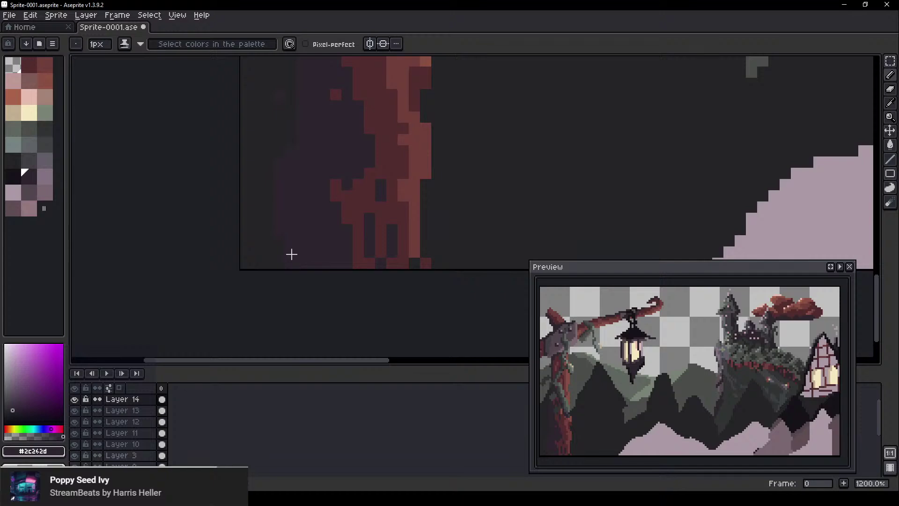
Draw a stepped trail of #2c262d shadow pixels with a 1 px pencil down the dark area beside the lower post
drag(312, 176, 324, 281)
alt+click(265, 225)
scroll(307, 190, up, 2)
key(e)
click(274, 214)
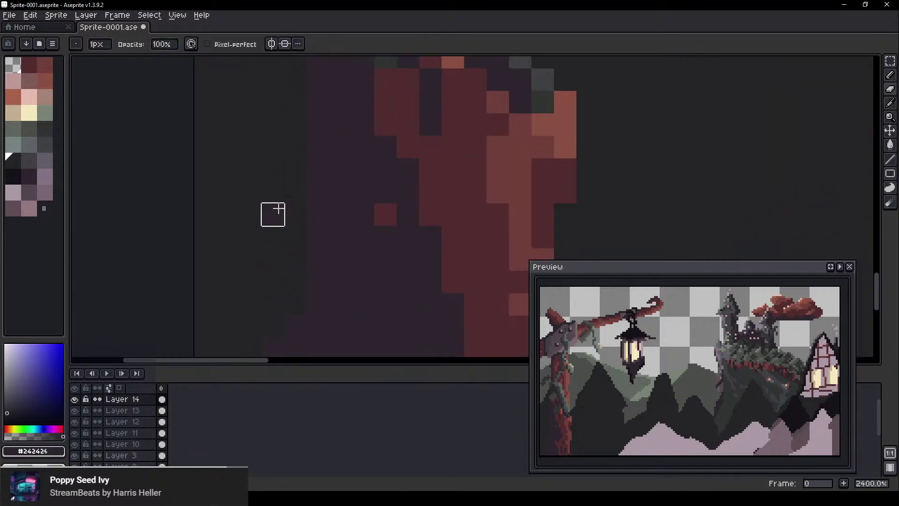
key(b)
alt+click(291, 213)
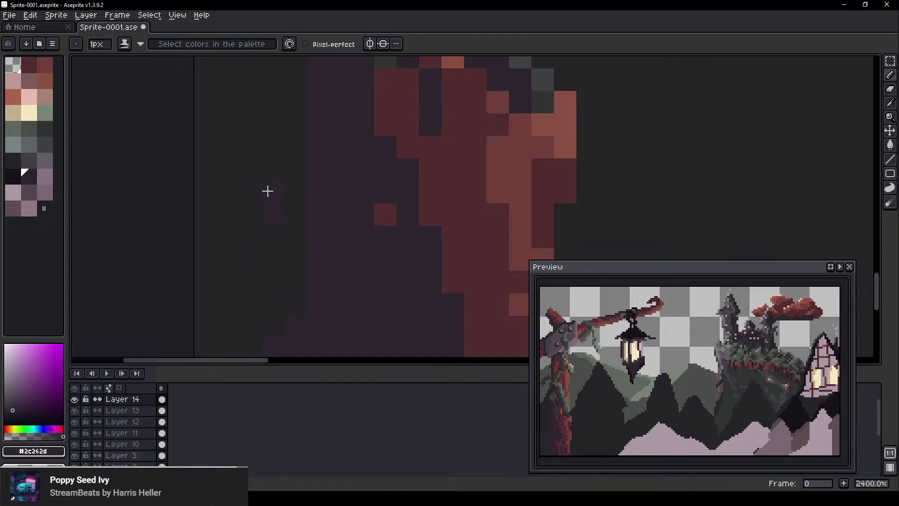
scroll(265, 251, up, 1)
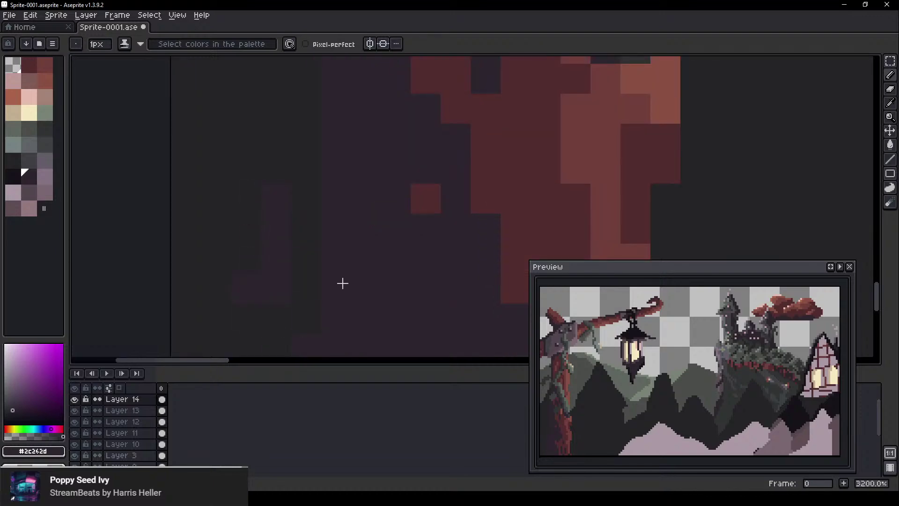
drag(327, 339, 355, 209)
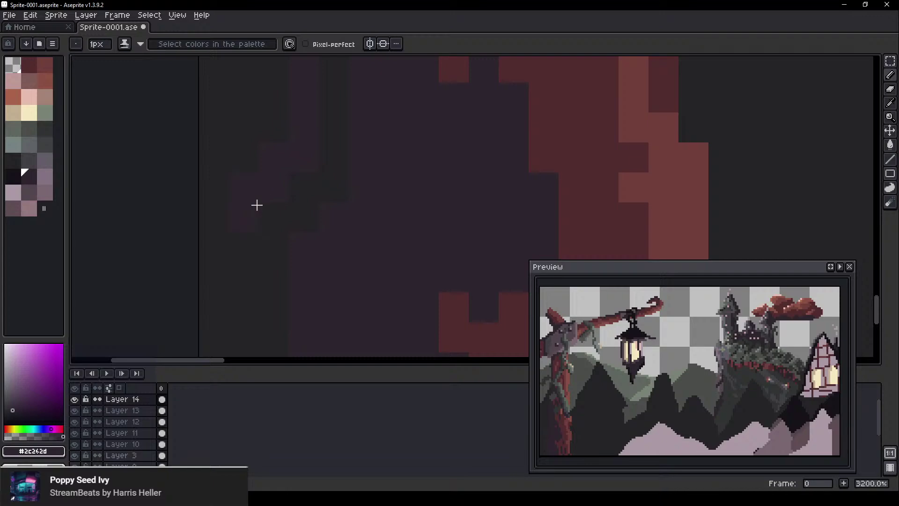
drag(280, 314, 308, 177)
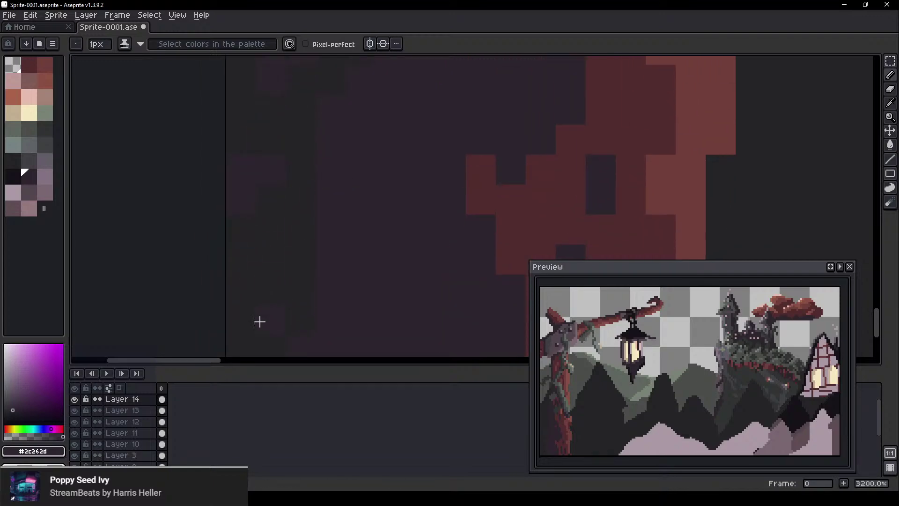
Block in #2c262d shadow at the post's base with a 3 px brush and trim its outer edge using #242426
ctrl+scroll(299, 277, down, 2)
scroll(352, 261, down, 4)
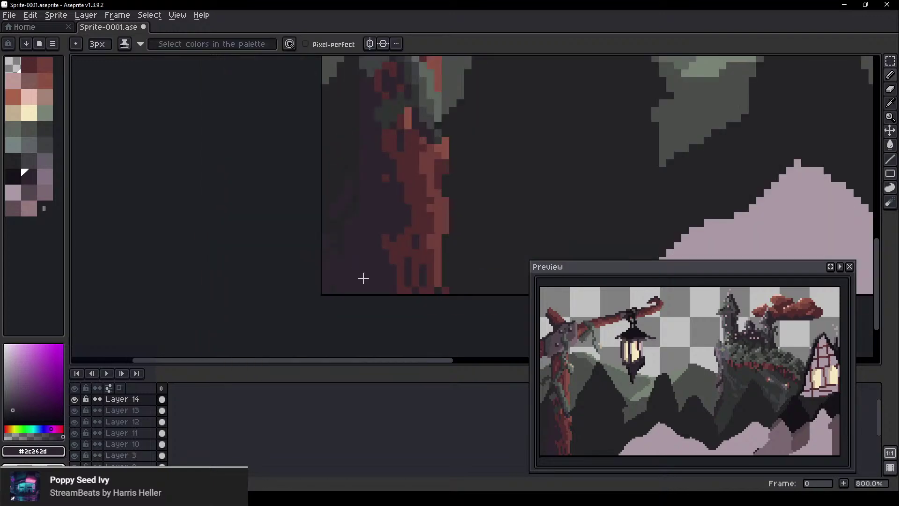
drag(364, 277, 349, 255)
scroll(334, 248, up, 3)
alt+click(314, 180)
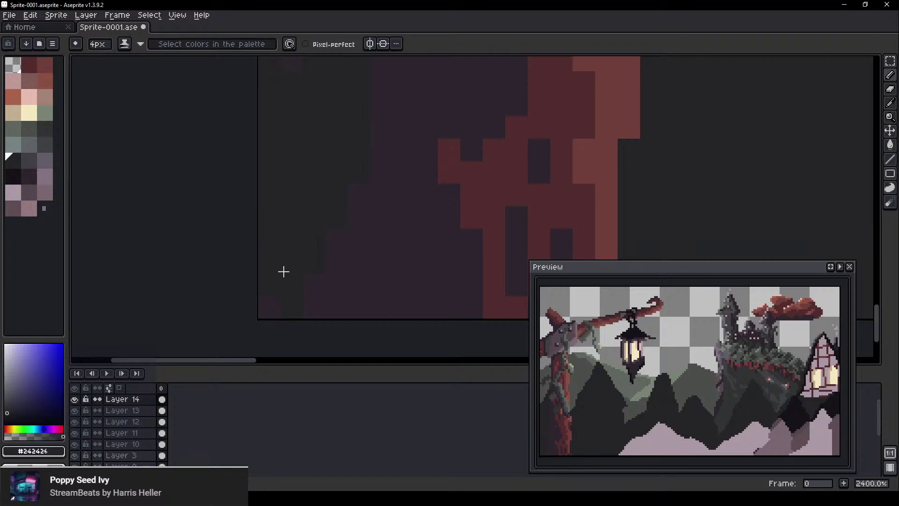
scroll(415, 203, down, 1)
scroll(364, 281, down, 1)
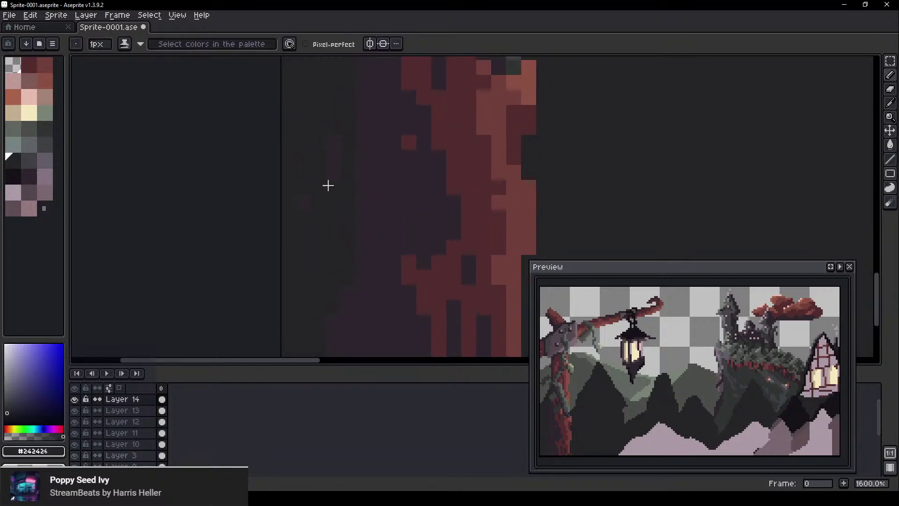
Flare the post's base outward with patchy #2c262d shadow using a 3 px brush
alt+click(353, 220)
key(plus)
key(plus)
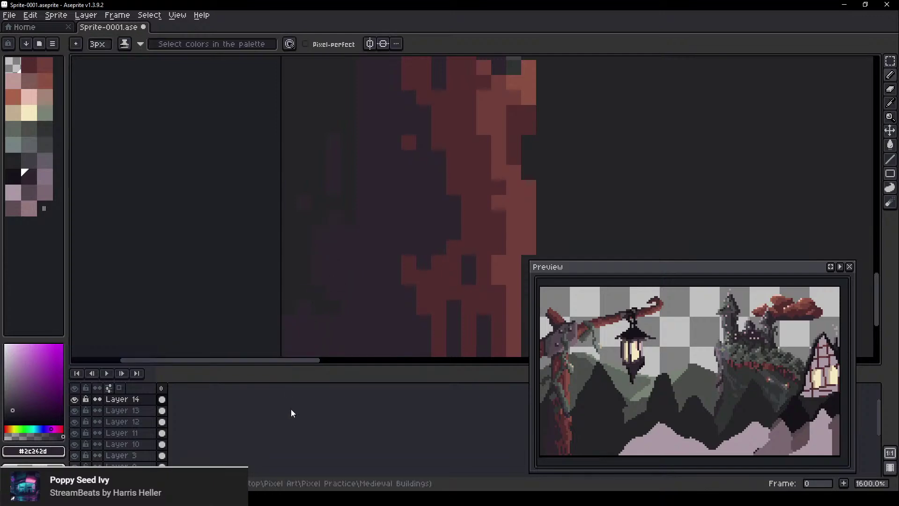
scroll(403, 316, down, 2)
drag(392, 261, 337, 235)
scroll(381, 235, up, 1)
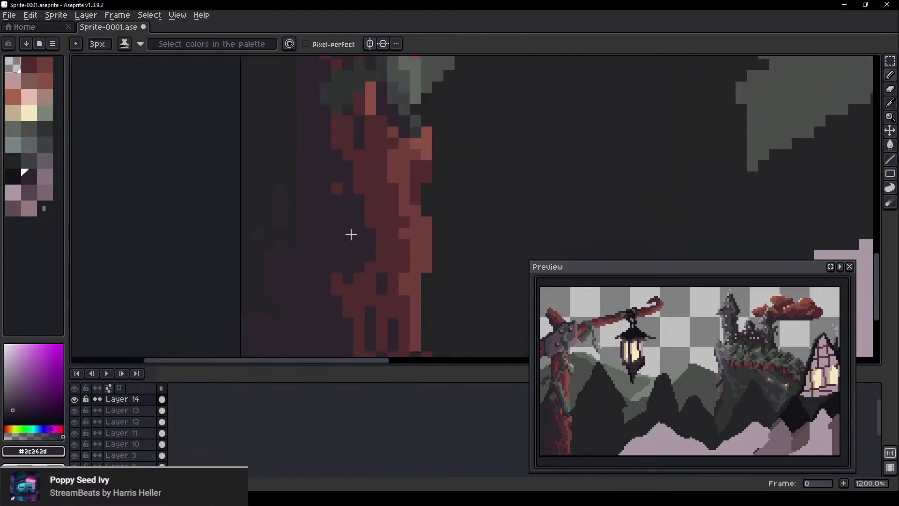
Extend the #522d2d bark into the shadowed side of the lower post with a ragged patch
alt+click(369, 209)
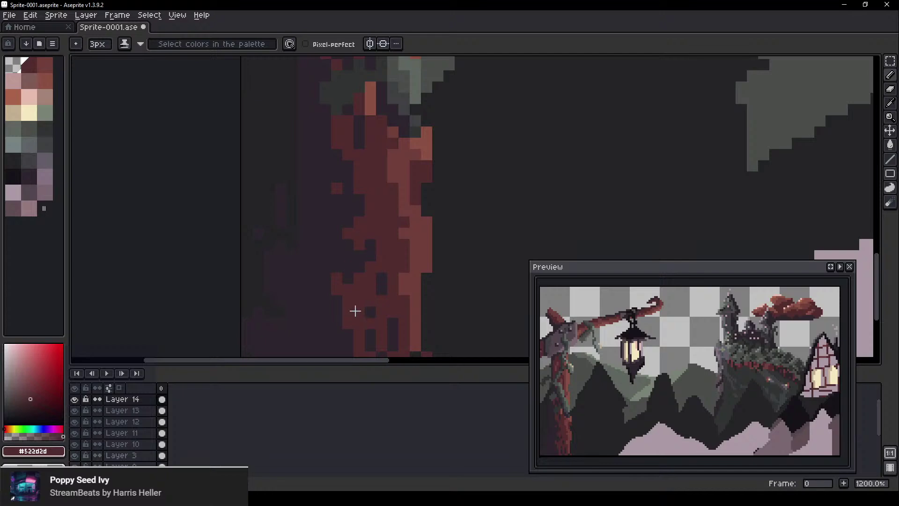
drag(342, 321, 335, 240)
scroll(334, 241, down, 1)
scroll(342, 183, up, 2)
scroll(295, 165, up, 1)
drag(295, 165, 321, 243)
Carve #242426 gaps into the purple shadow at the post's base, undoing a stray pencil stroke
alt+click(203, 110)
scroll(337, 275, down, 1)
drag(335, 275, 333, 139)
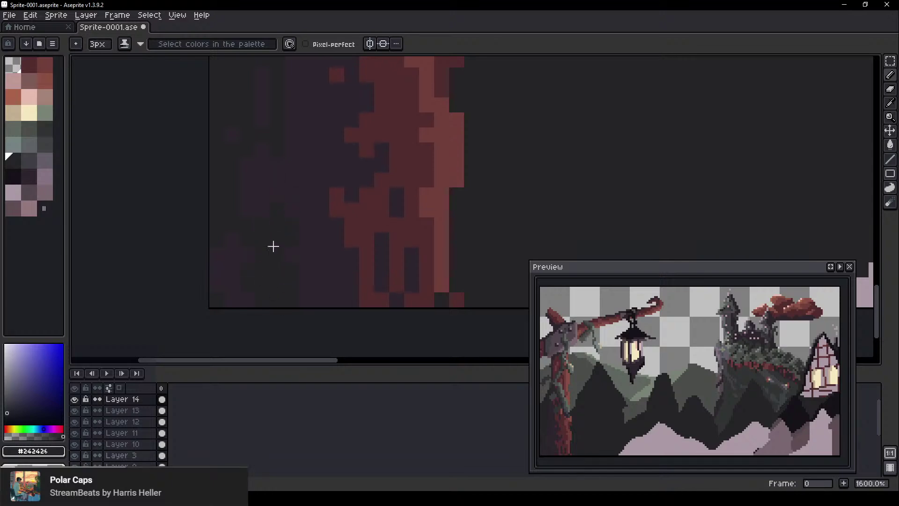
key(ctrl+z)
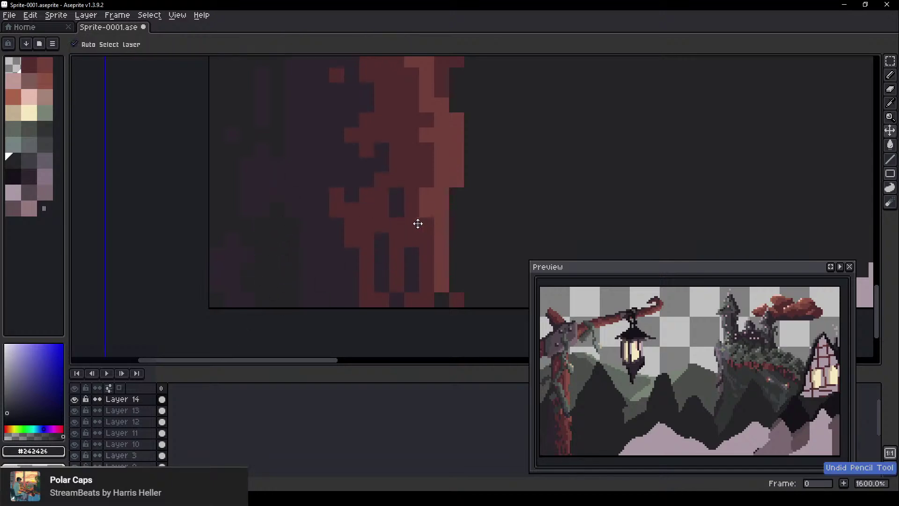
key(ctrl)
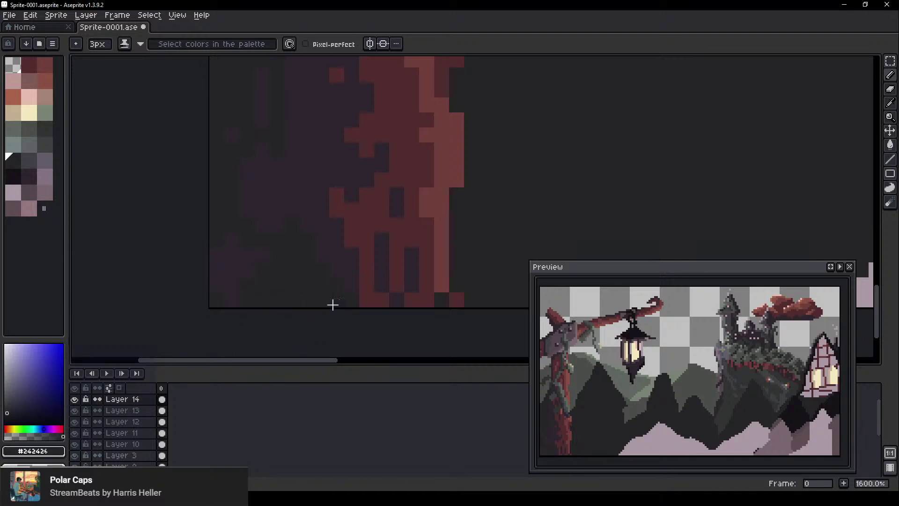
Recolor the dark green vine branch between the canvas edge and the post in #242426 with a 3 px brush
scroll(361, 184, down, 1)
drag(376, 91, 263, 216)
scroll(260, 154, down, 1)
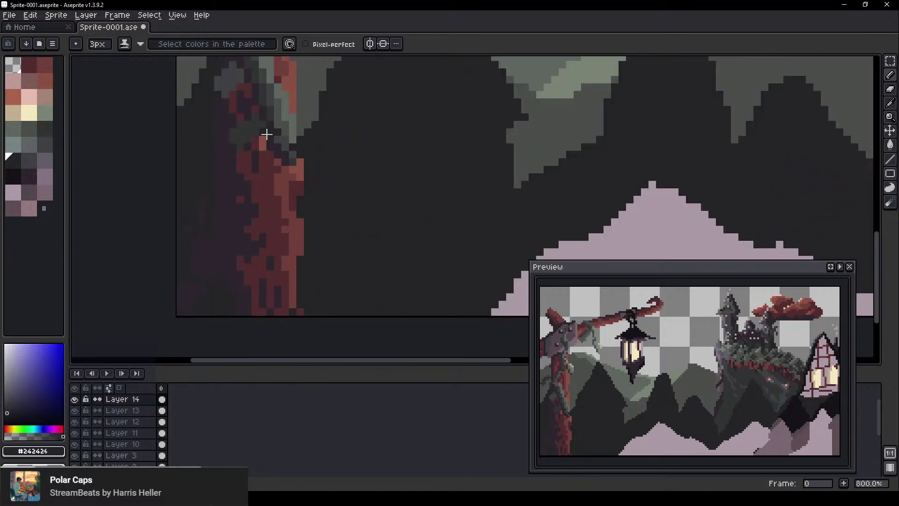
drag(250, 113, 327, 181)
scroll(229, 198, up, 2)
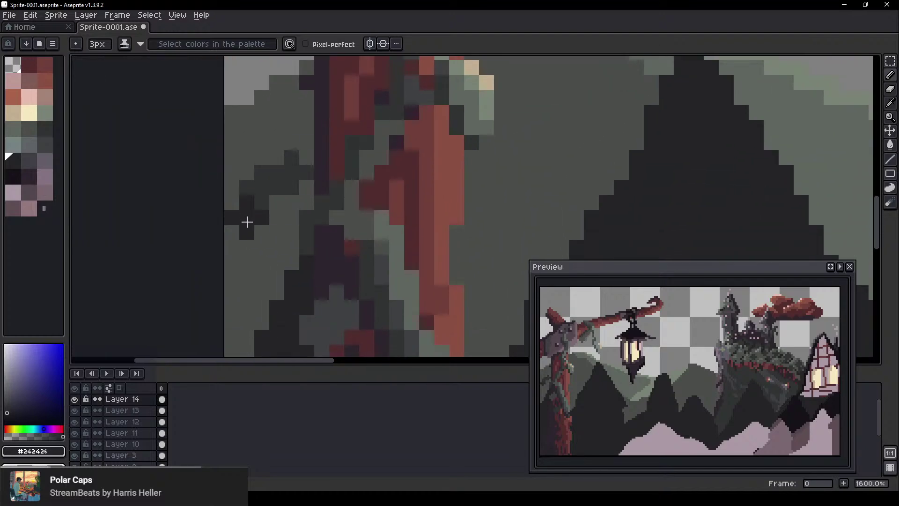
scroll(248, 221, up, 1)
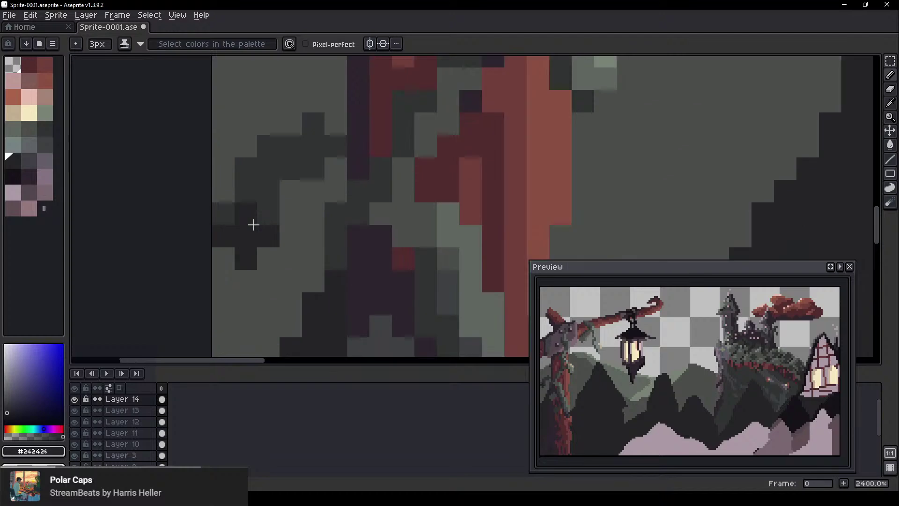
click(272, 178)
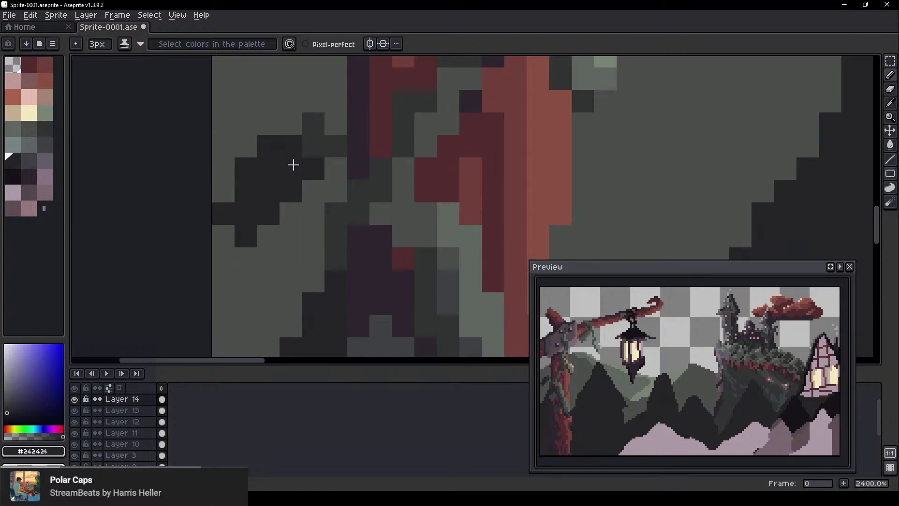
click(311, 151)
Continue the #242426 branch across the shadowed edge of the post with a 1 px pencil
ctrl+scroll(302, 185, down, 1)
key(minus)
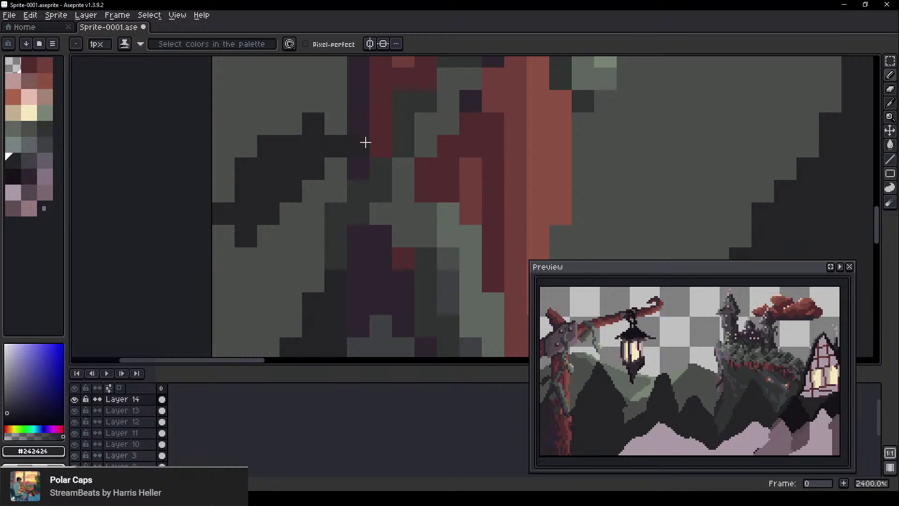
drag(365, 142, 380, 161)
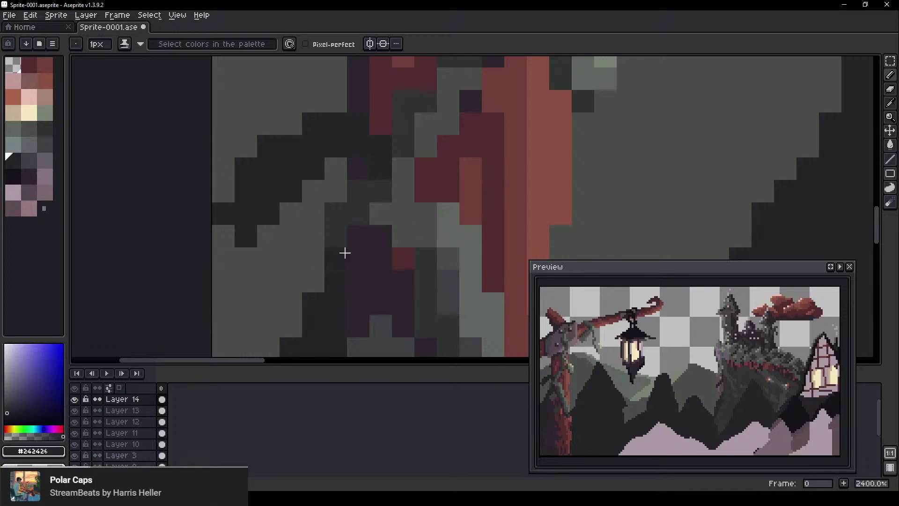
Shade the outer edge of the small gray leaf cluster on the post with #303332 pixels
scroll(386, 232, down, 1)
drag(414, 265, 302, 170)
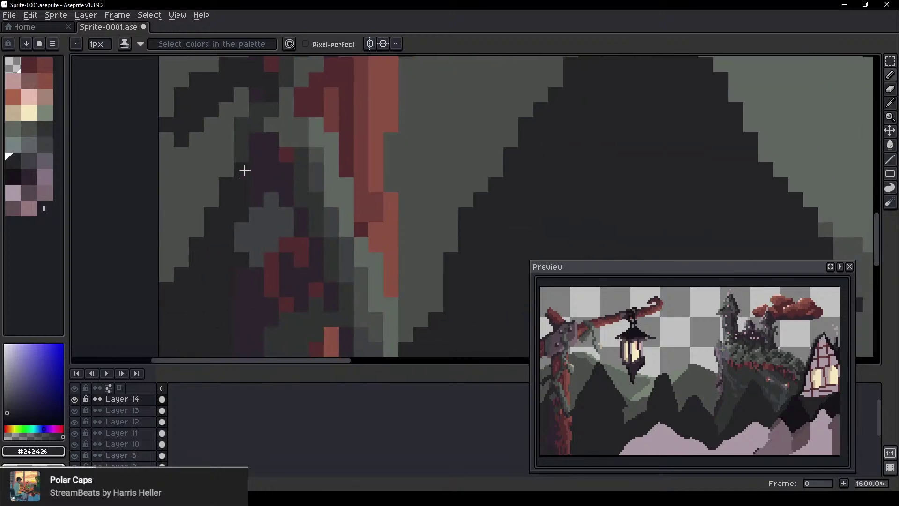
scroll(244, 170, up, 2)
alt+click(314, 160)
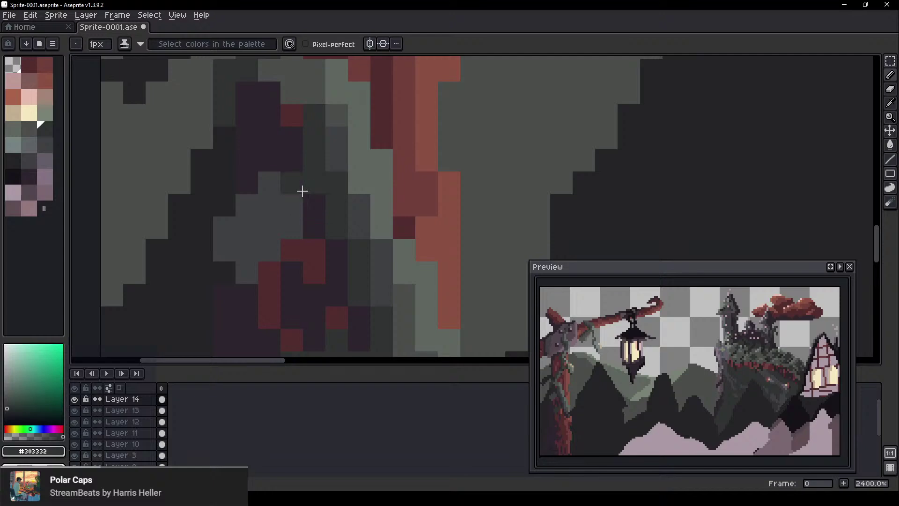
mouse_move(262, 183)
mouse_down()
mouse_move(233, 230)
mouse_move(240, 267)
mouse_up()
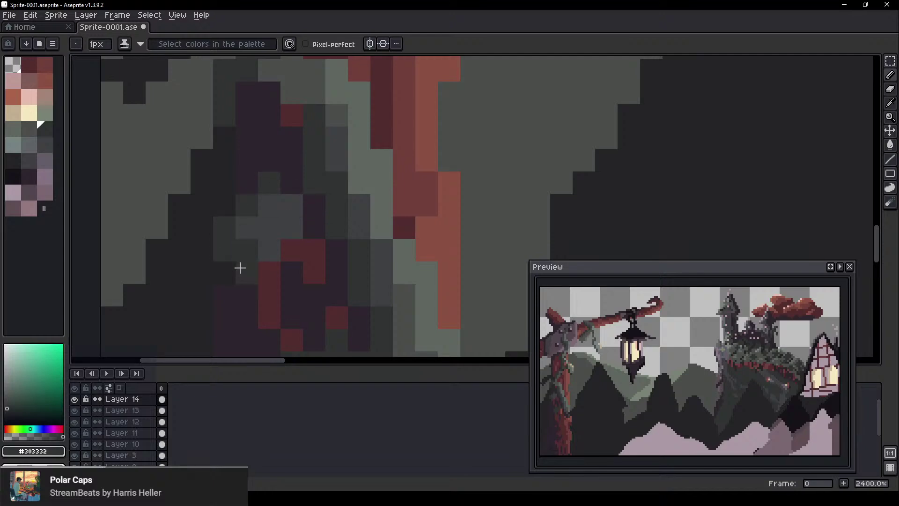
key(v)
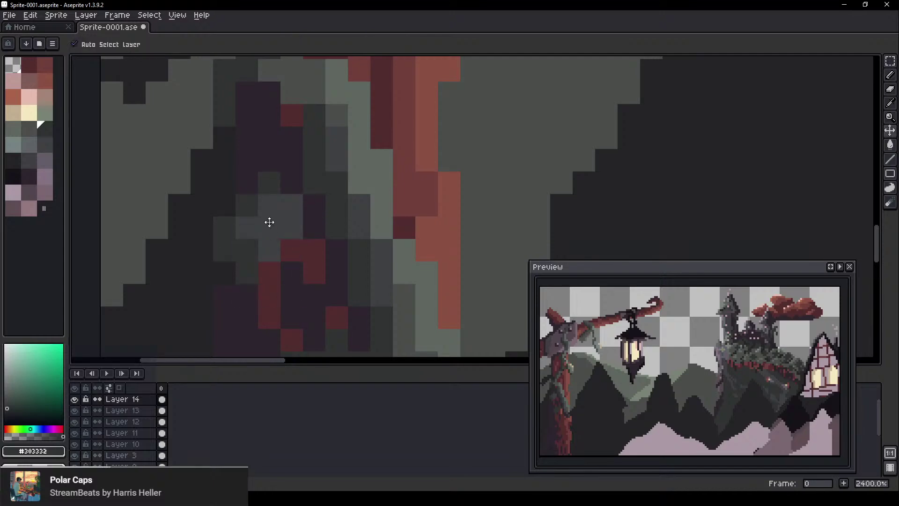
Add two #5e675f highlight pixels to the lower edge of the gray leaf cluster
key(b)
alt+click(346, 173)
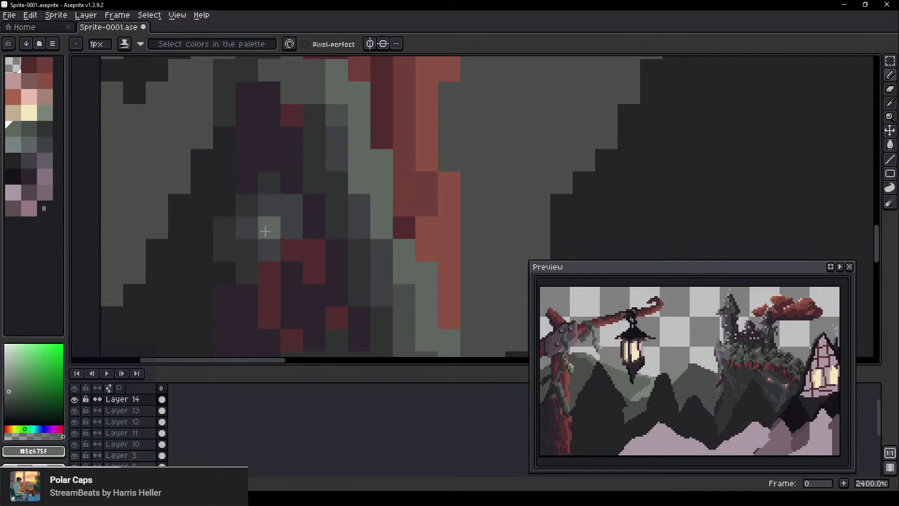
drag(289, 225, 274, 241)
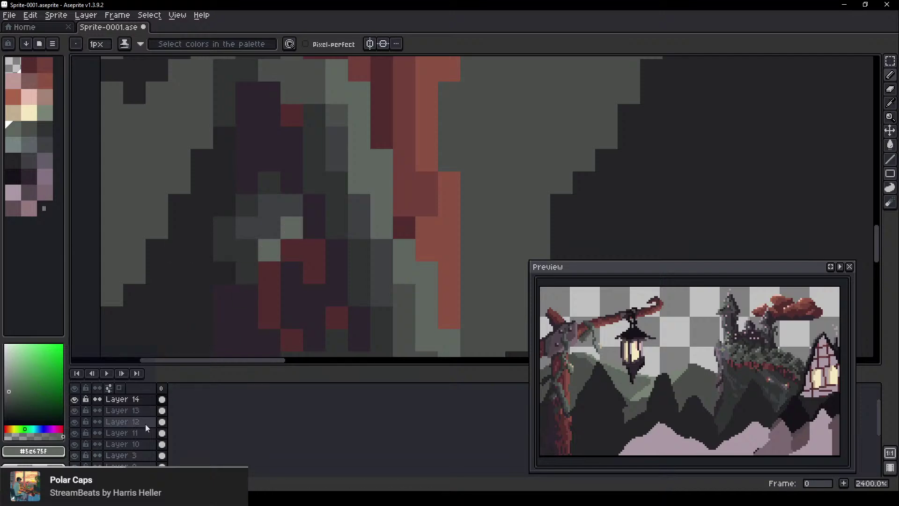
scroll(352, 225, down, 1)
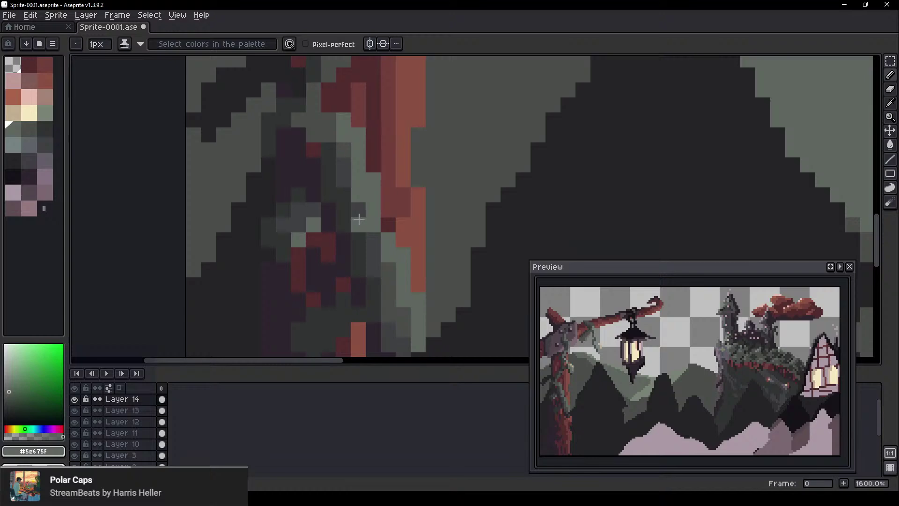
Trim the dark green vine tip below the leaf cluster with a dark red bark strip and #2c262d shadow beside it
scroll(360, 270, down, 1)
scroll(304, 207, up, 1)
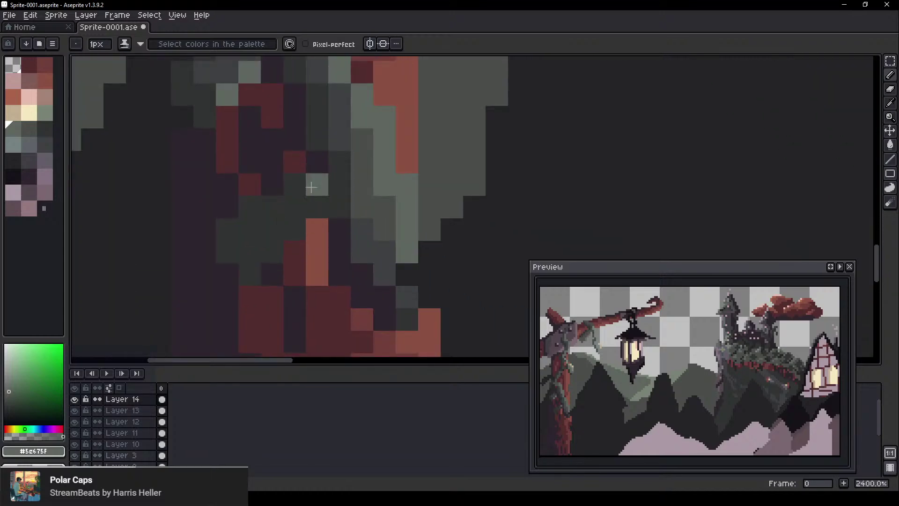
alt+click(248, 178)
drag(251, 184, 257, 286)
alt+click(227, 211)
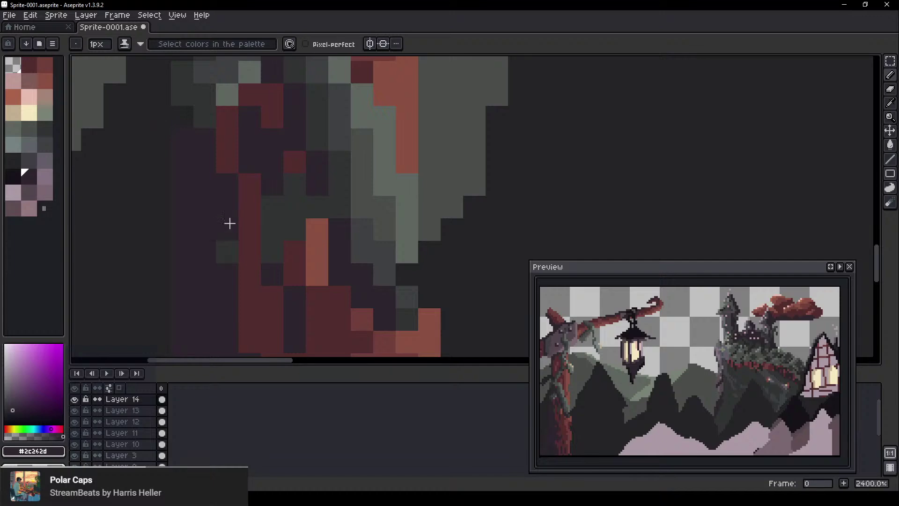
mouse_move(229, 223)
mouse_down()
mouse_move(233, 283)
mouse_move(244, 297)
mouse_up()
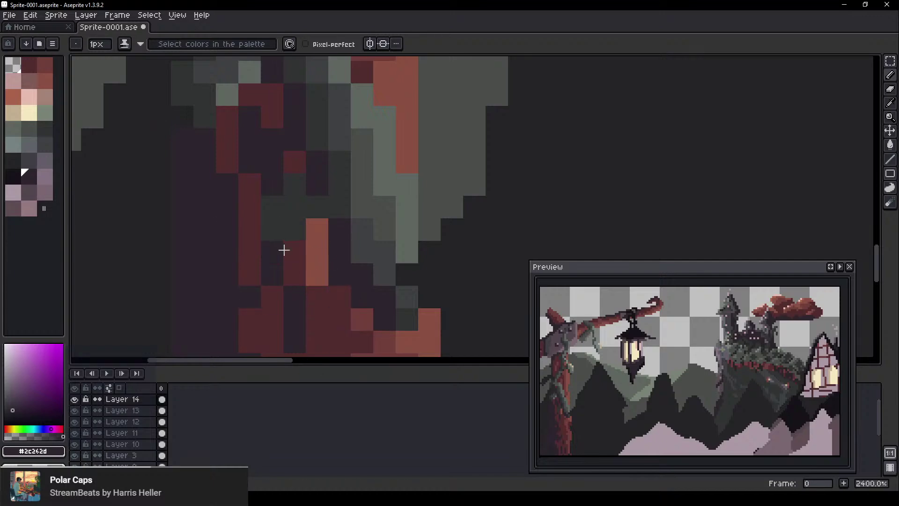
Break up the dark red strip beside the vine tip by painting #2c262d shadow over its middle
alt+click(370, 181)
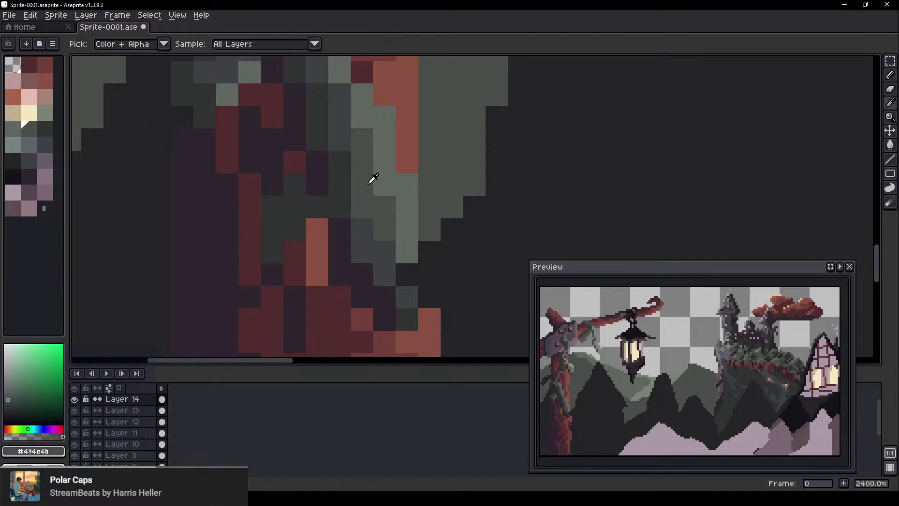
drag(310, 197, 292, 243)
alt+click(300, 227)
drag(232, 271, 230, 266)
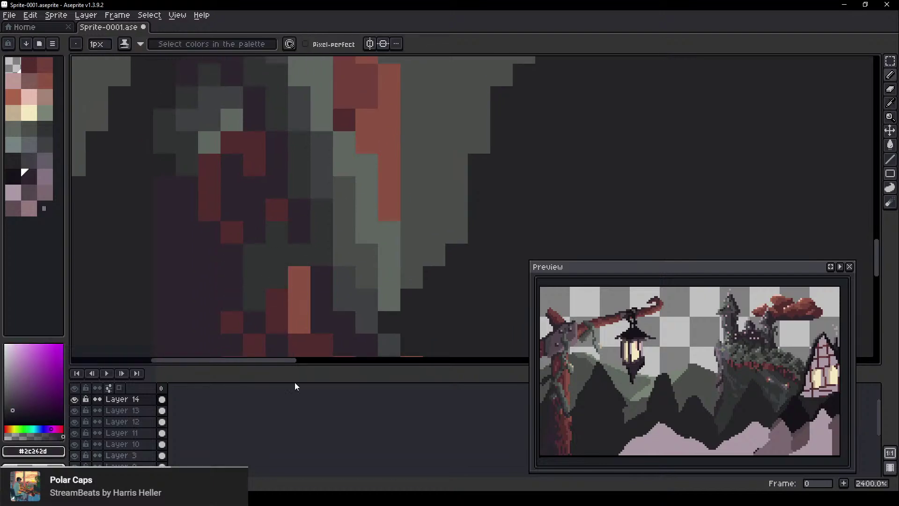
Place #3e4143 highlight pixels on the vine above the orange bark highlight and check them against the whole scene
alt+click(300, 262)
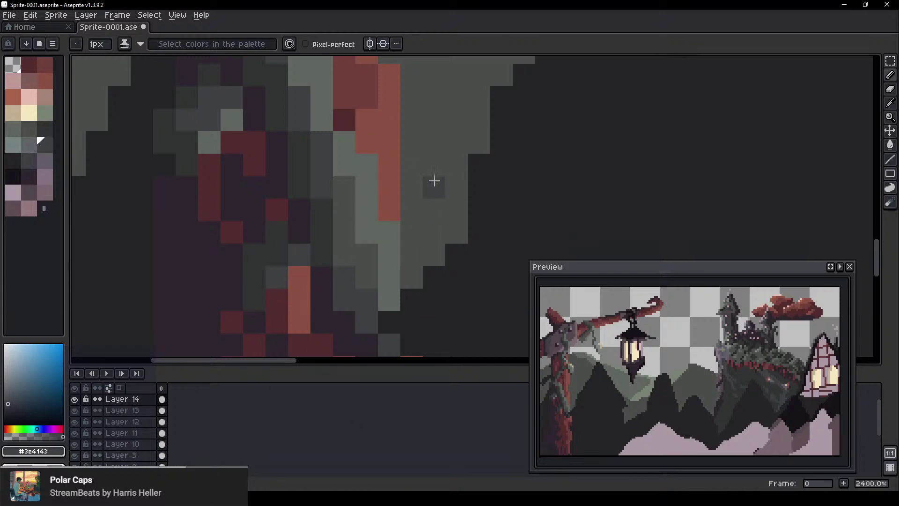
scroll(321, 215, down, 5)
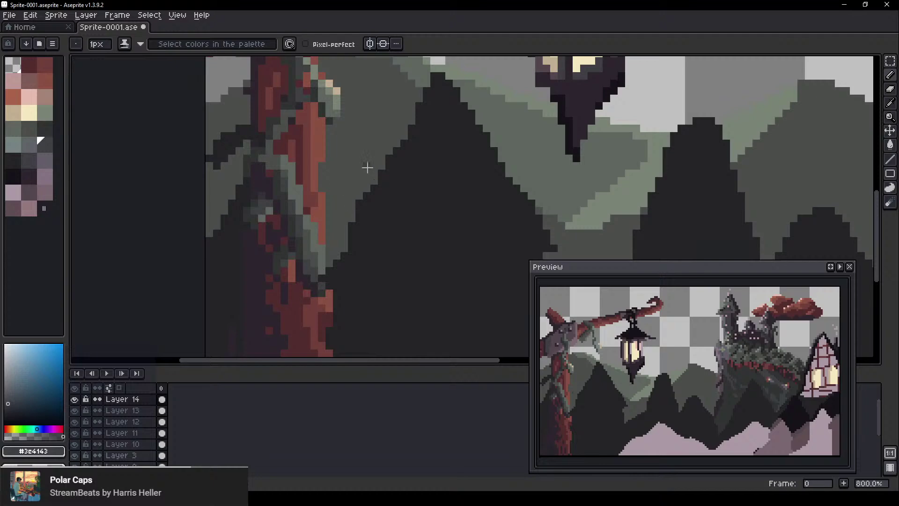
scroll(367, 167, down, 3)
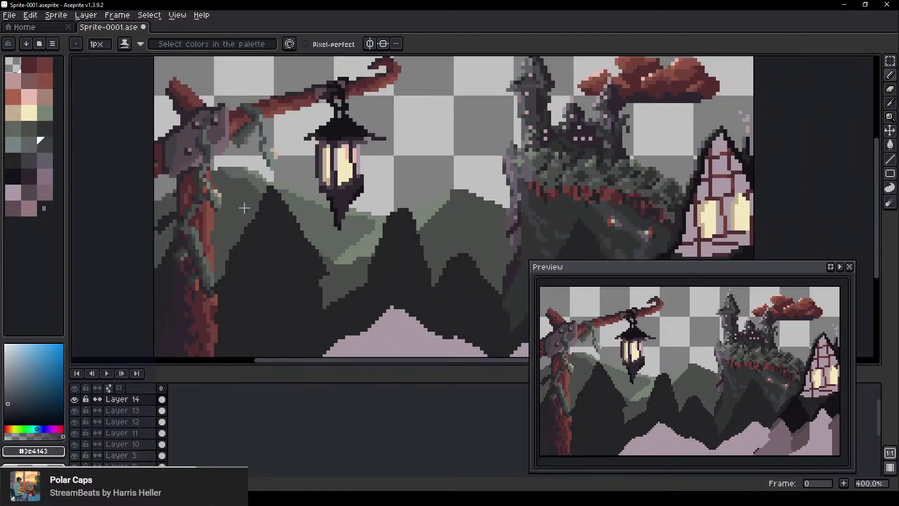
Stamp a 5 px round #3e4143 leaf blob beneath the lower left of the purple-gray bracket on the wooden post
scroll(280, 167, down, 1)
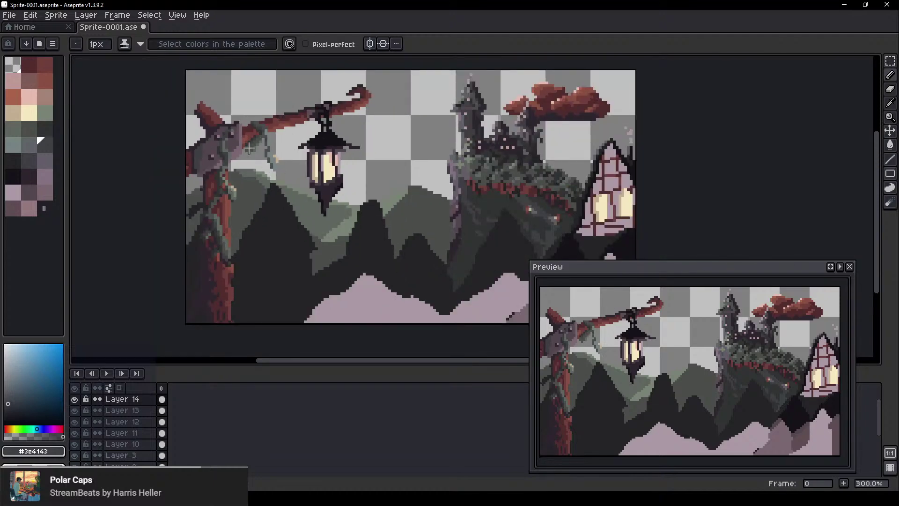
scroll(254, 98, up, 2)
scroll(263, 170, up, 1)
scroll(263, 187, down, 2)
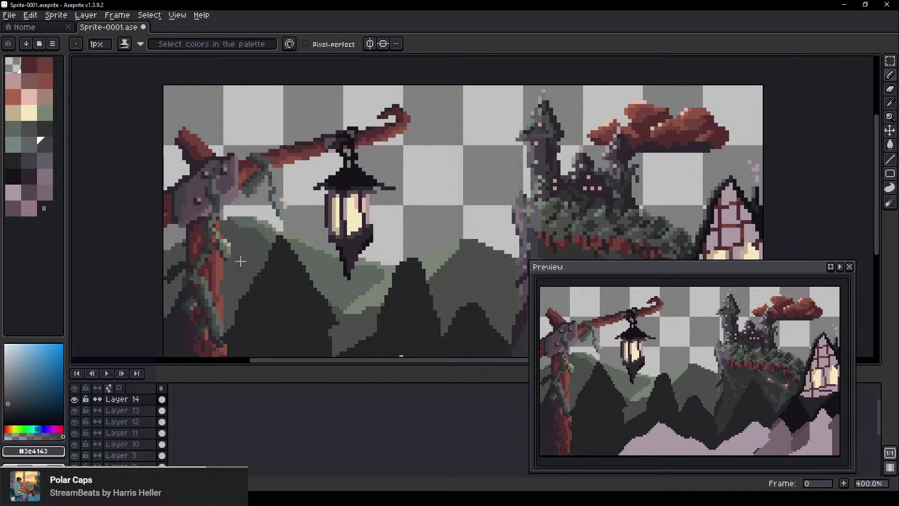
drag(239, 263, 310, 219)
scroll(310, 218, up, 3)
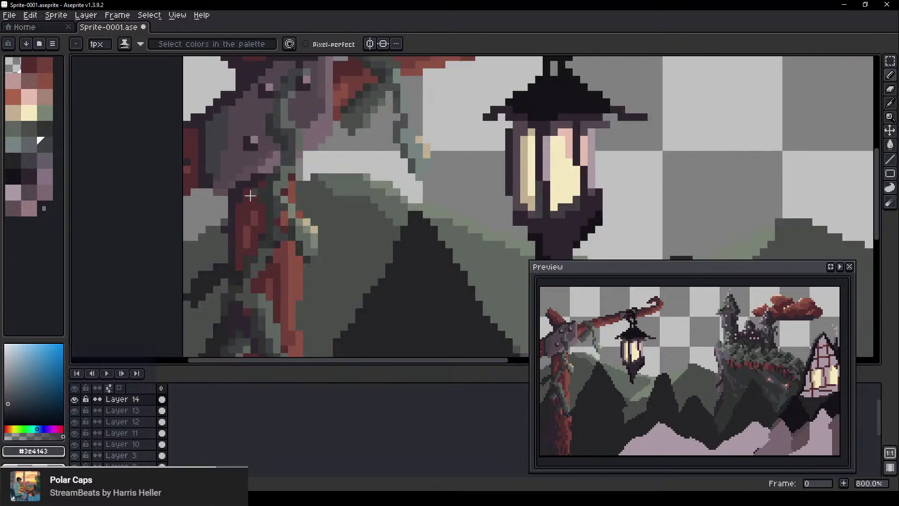
scroll(232, 204, up, 6)
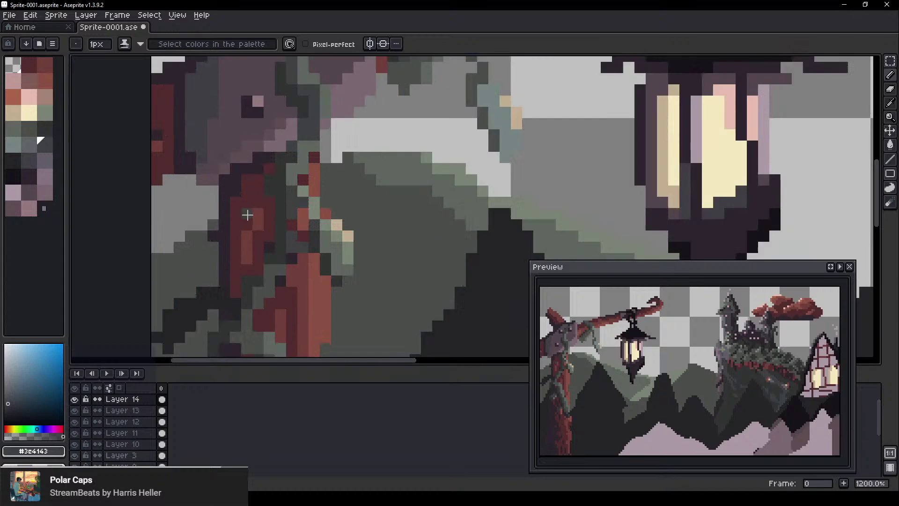
drag(254, 166, 303, 247)
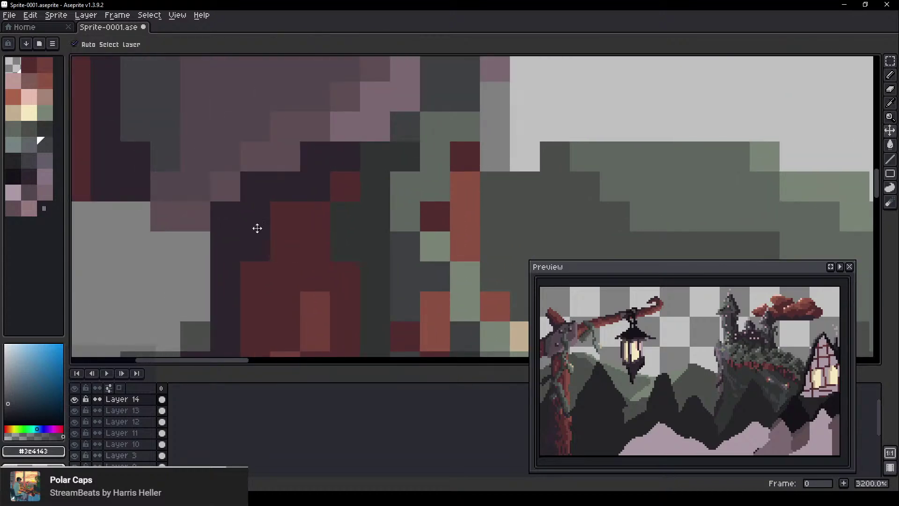
scroll(251, 206, down, 3)
scroll(259, 196, down, 1)
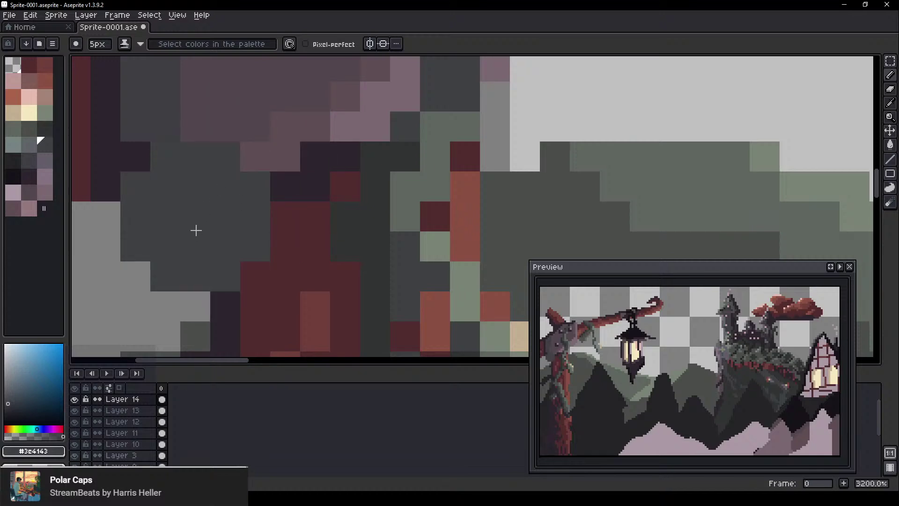
scroll(195, 230, up, 2)
Extend the #3e4143 leaf rightward across the dark red bark toward the vine with a 1 px brush
key(minus)
key(minus)
key(minus)
key(minus)
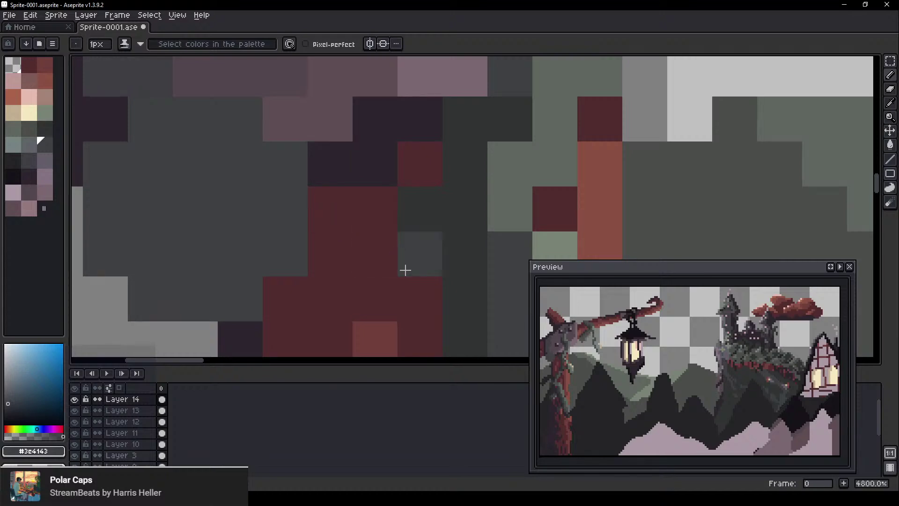
drag(409, 272, 394, 250)
scroll(385, 238, down, 1)
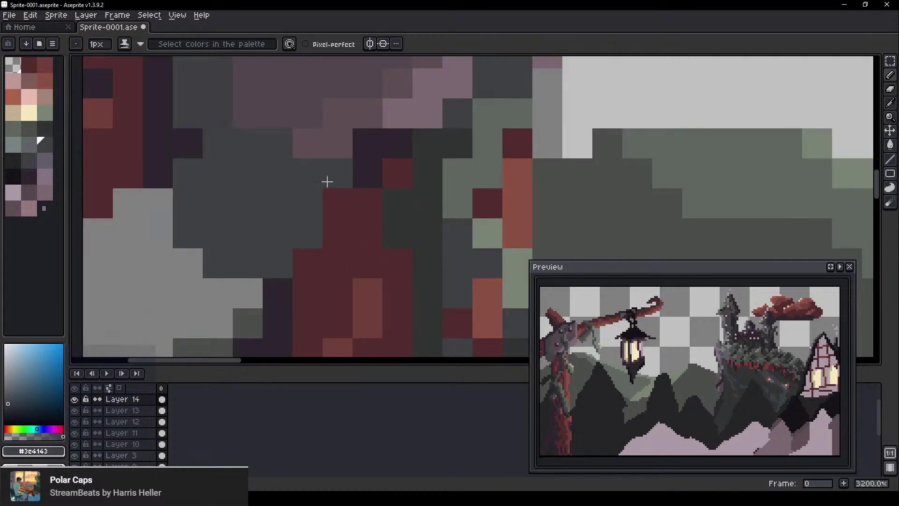
click(368, 233)
click(397, 258)
click(397, 237)
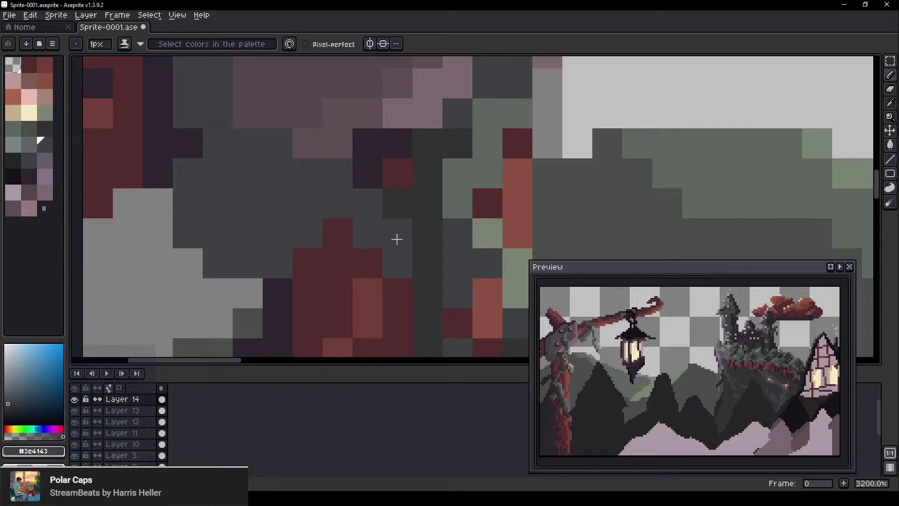
click(440, 209)
Place single #5e675f highlight pixels along the right and lower edges of the new leaf shape
alt+click(452, 206)
click(338, 172)
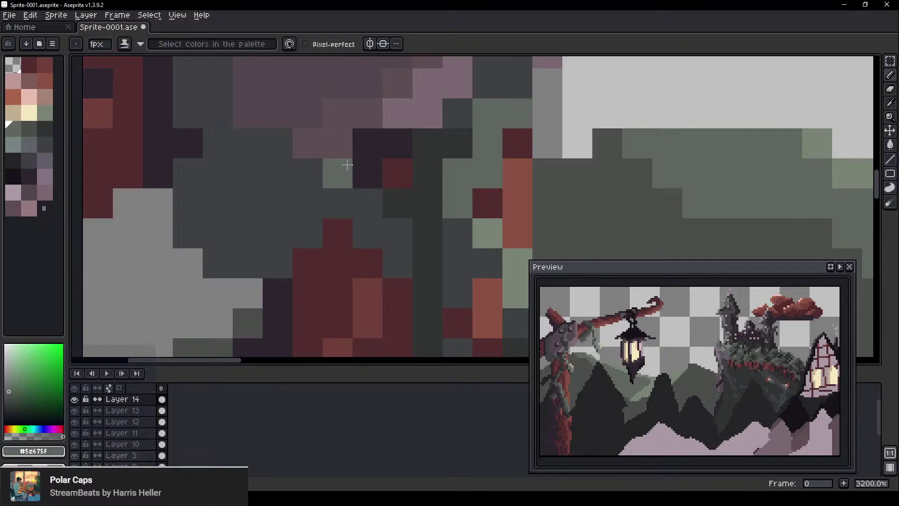
click(390, 206)
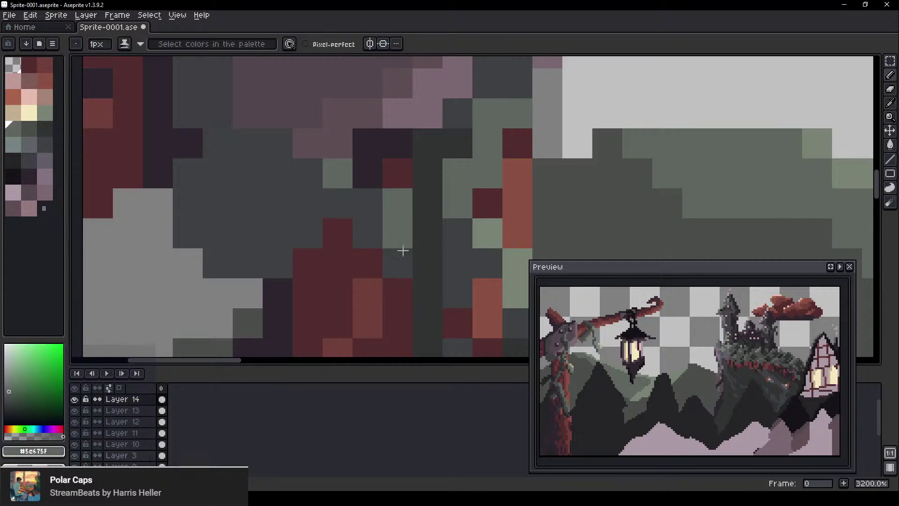
click(303, 240)
click(277, 263)
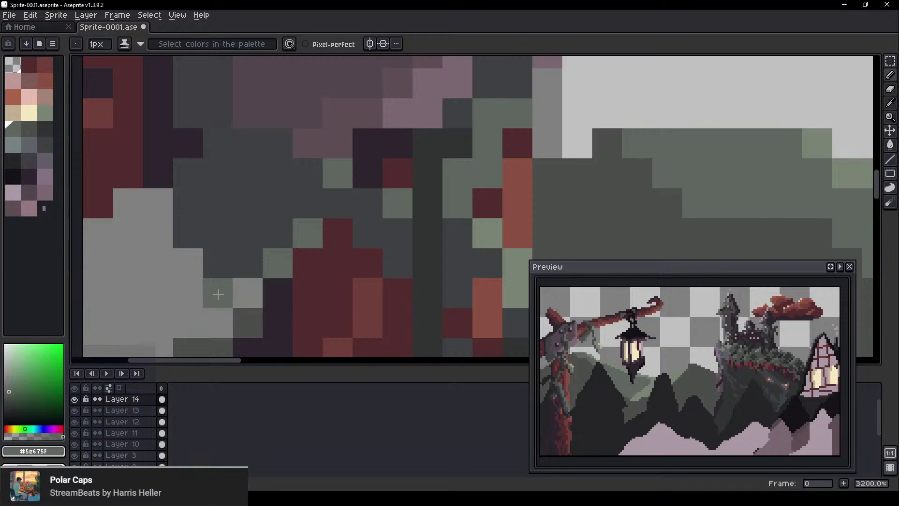
Shade the upper and left edges of the new leaf with #303332 pixels
alt+click(424, 176)
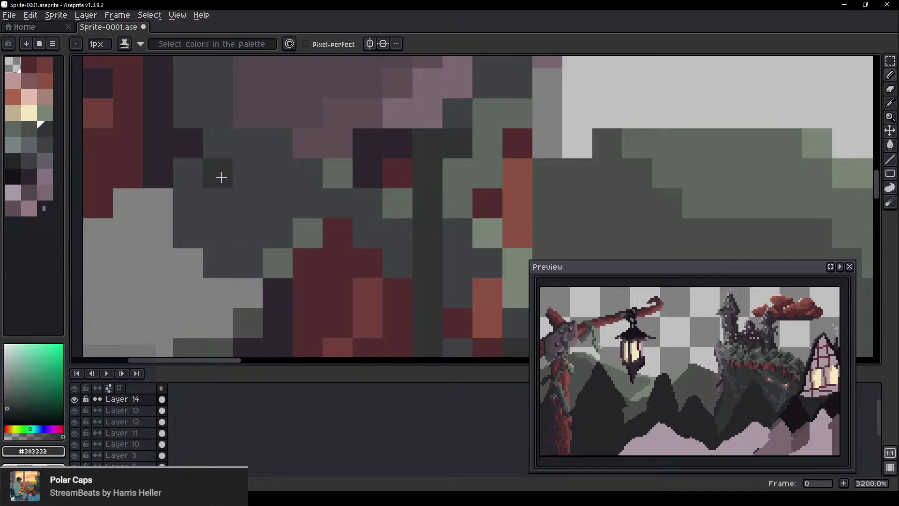
click(234, 155)
click(210, 173)
click(186, 211)
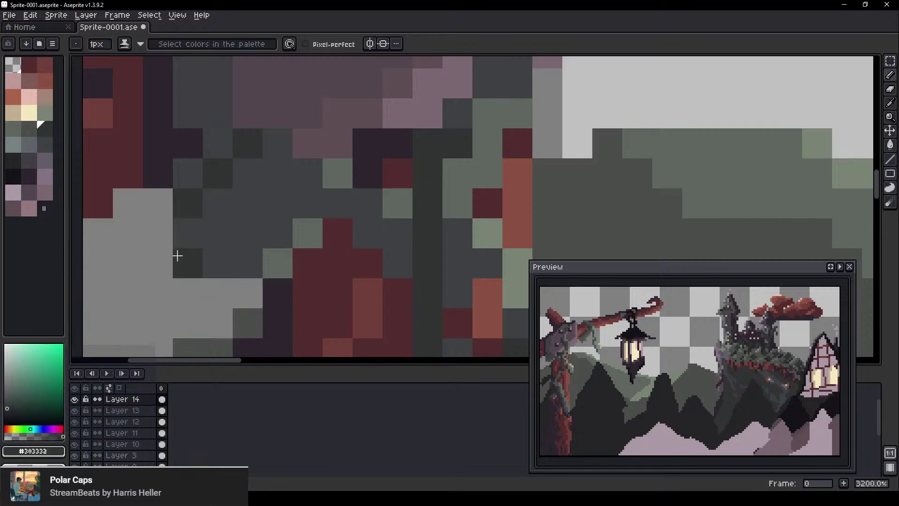
click(181, 236)
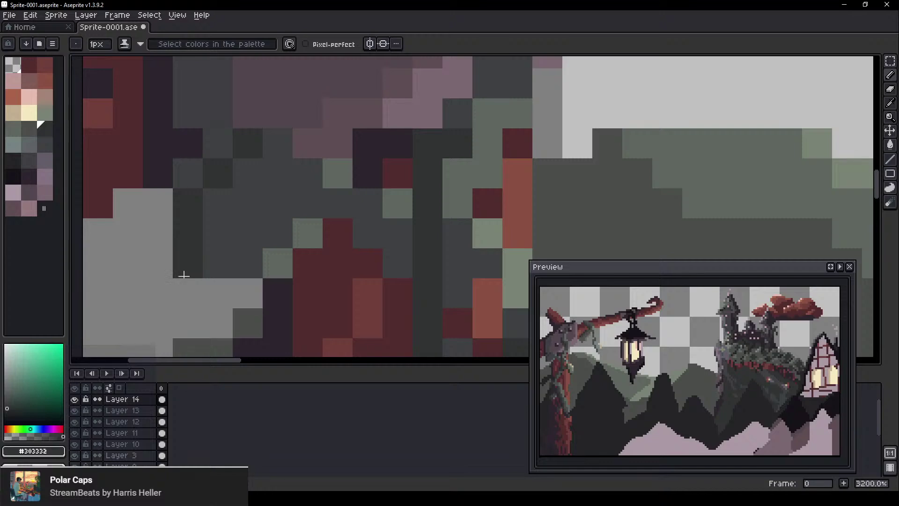
click(205, 262)
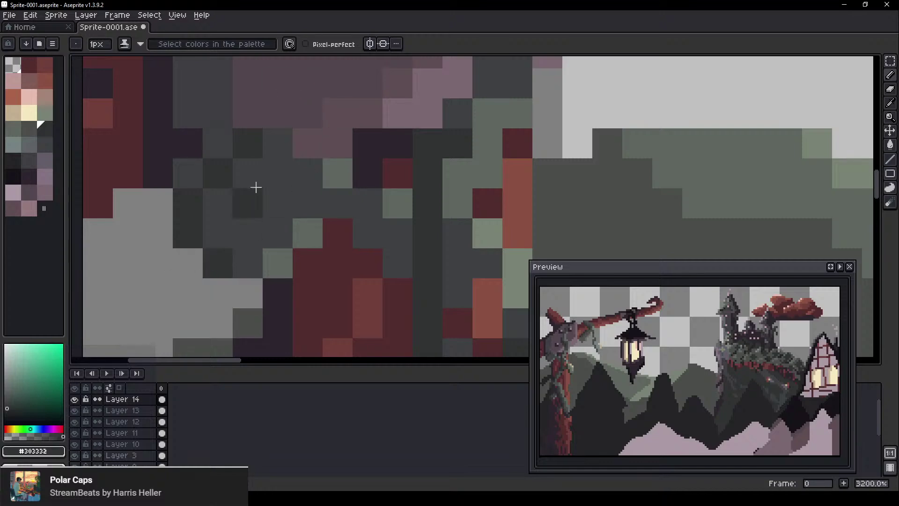
Outline the left and lower edges of the new leaf with #2c262d pixels down to the post
scroll(279, 190, up, 3)
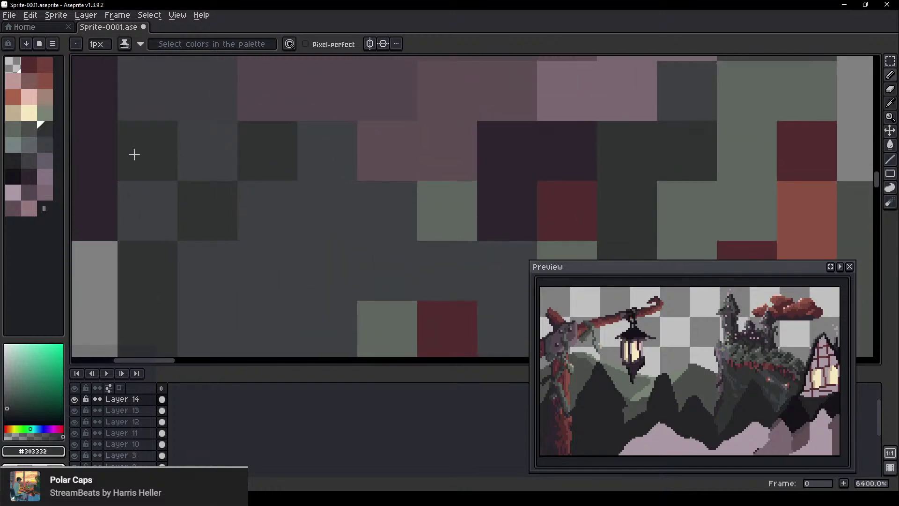
alt+click(110, 155)
mouse_move(136, 155)
mouse_down()
mouse_move(212, 143)
mouse_move(136, 204)
mouse_up()
scroll(332, 178, down, 3)
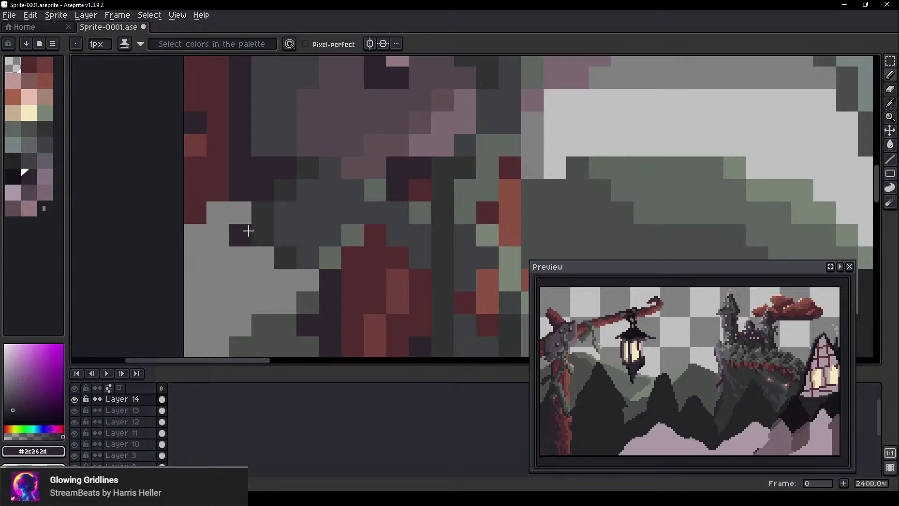
drag(248, 231, 245, 206)
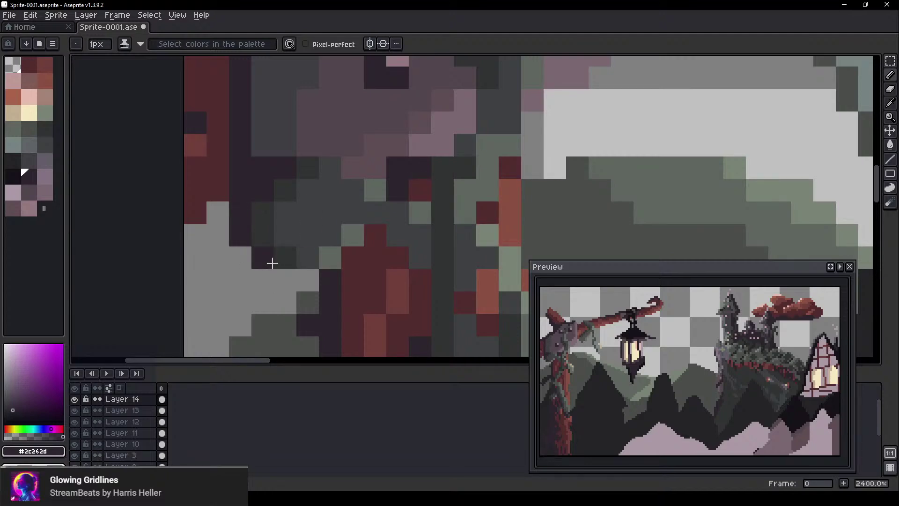
click(305, 280)
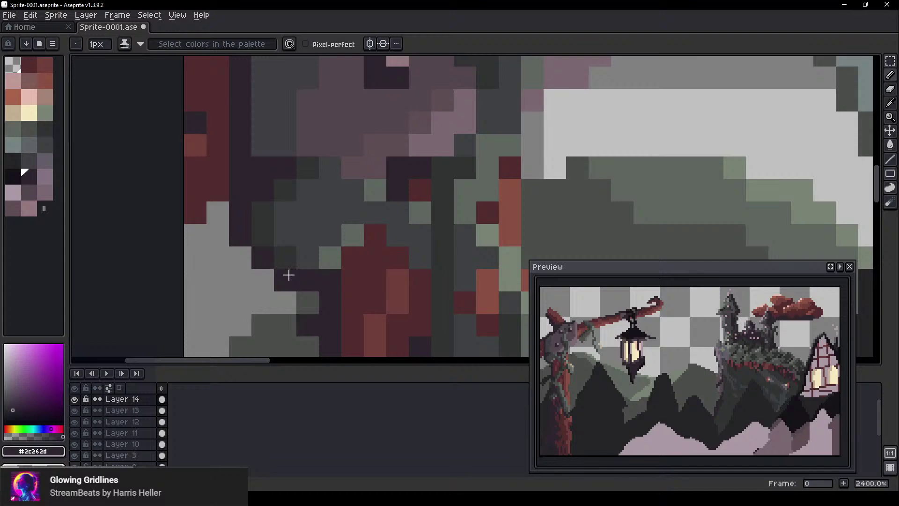
Widen the #5e675f highlight on the right edge of the new leaf above the dark red bark
scroll(553, 147, down, 2)
scroll(496, 157, up, 2)
drag(489, 141, 405, 175)
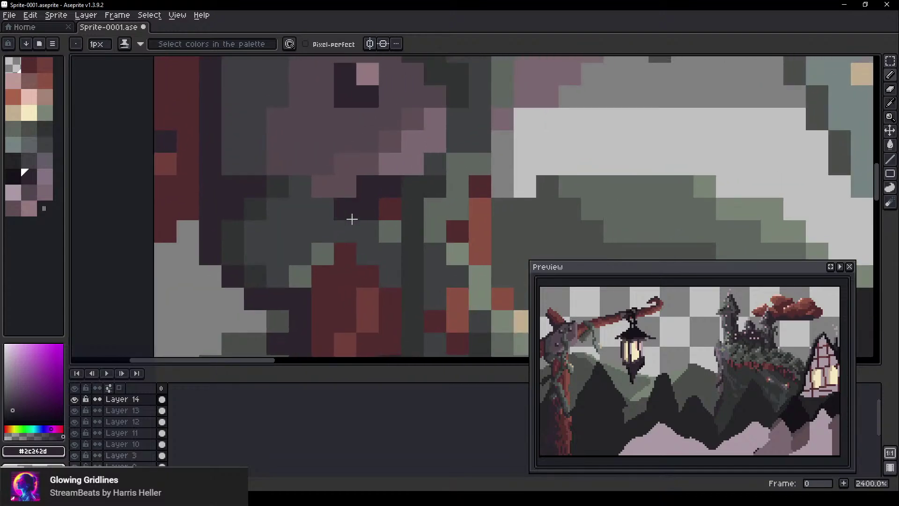
scroll(352, 219, up, 4)
alt+click(581, 142)
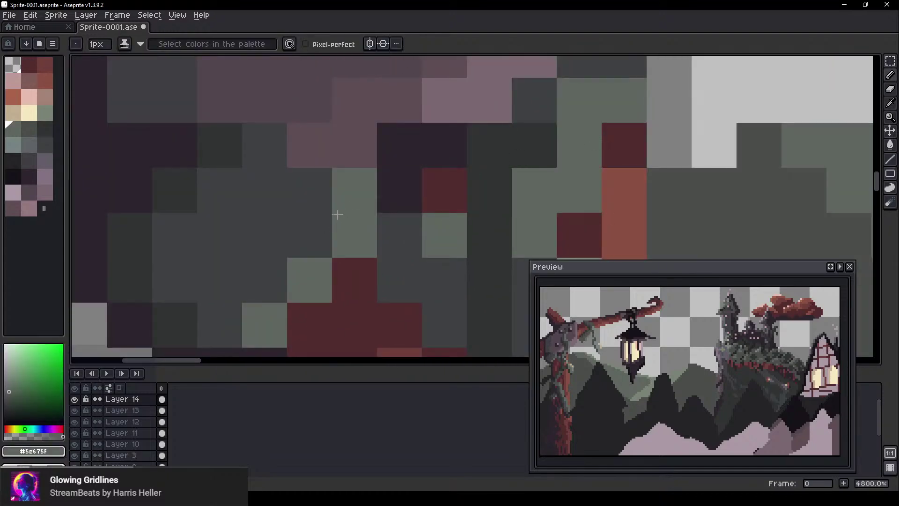
click(323, 221)
click(424, 173)
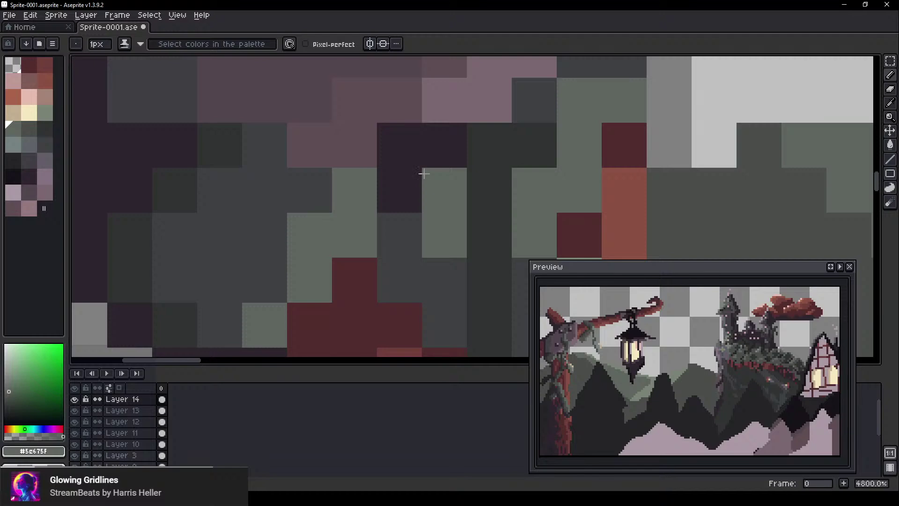
drag(421, 169, 248, 128)
Add a #303332 pixel to the leaf's top edge, then #2c262d outline pixels above it and shadow between the leaves
drag(180, 90, 209, 144)
alt+click(342, 186)
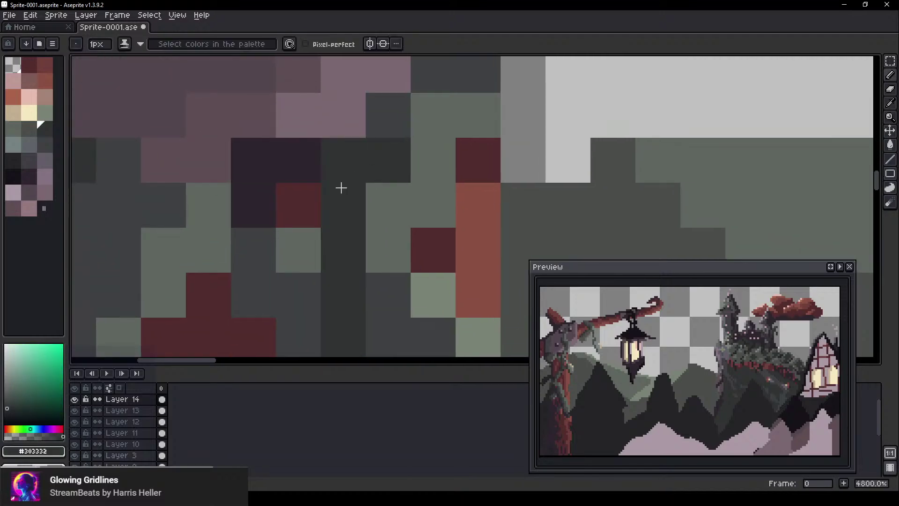
drag(164, 185, 248, 190)
alt+click(118, 170)
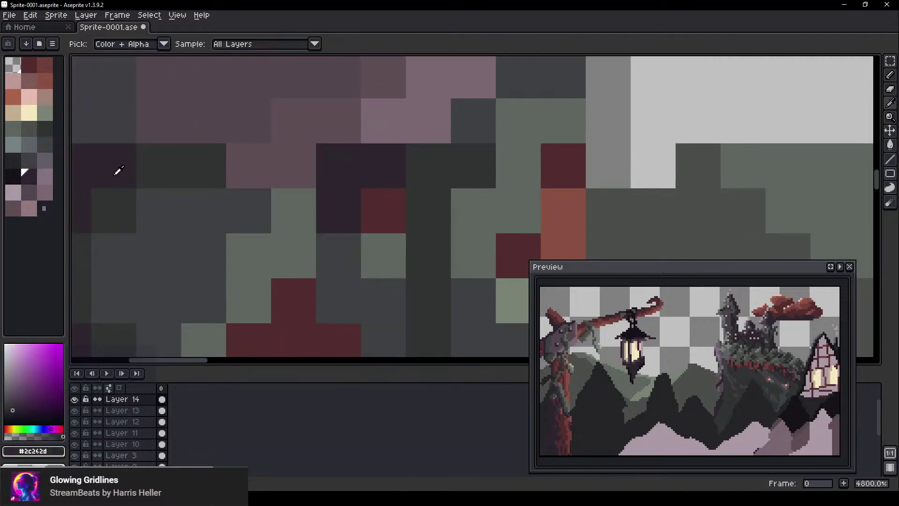
click(234, 159)
click(217, 133)
click(161, 126)
click(328, 270)
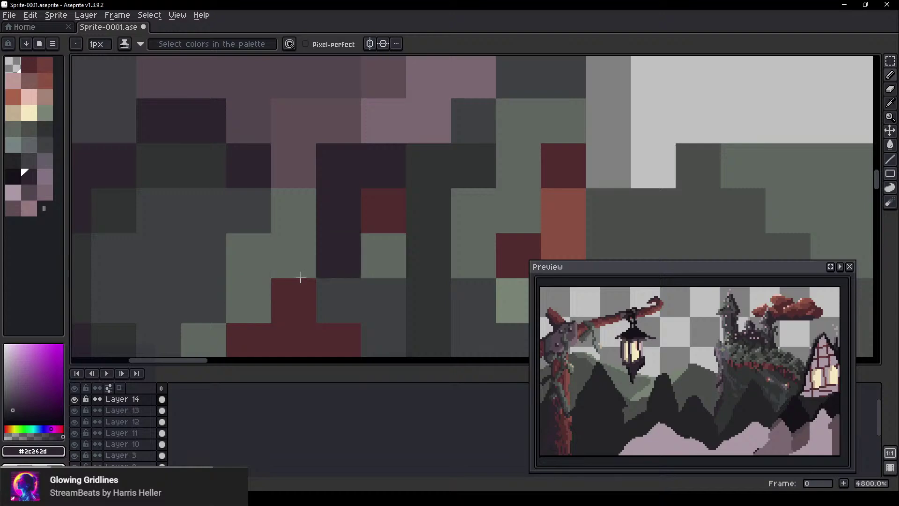
Add brighter #788374 highlight pixels along the lower right edge of the new leaf below the bracket
scroll(544, 148, down, 2)
scroll(529, 138, down, 1)
mouse_move(561, 148)
mouse_down()
mouse_move(454, 168)
mouse_move(319, 147)
mouse_up()
scroll(274, 239, up, 2)
scroll(229, 197, down, 1)
mouse_move(234, 178)
mouse_down()
mouse_move(259, 182)
mouse_move(344, 281)
mouse_up()
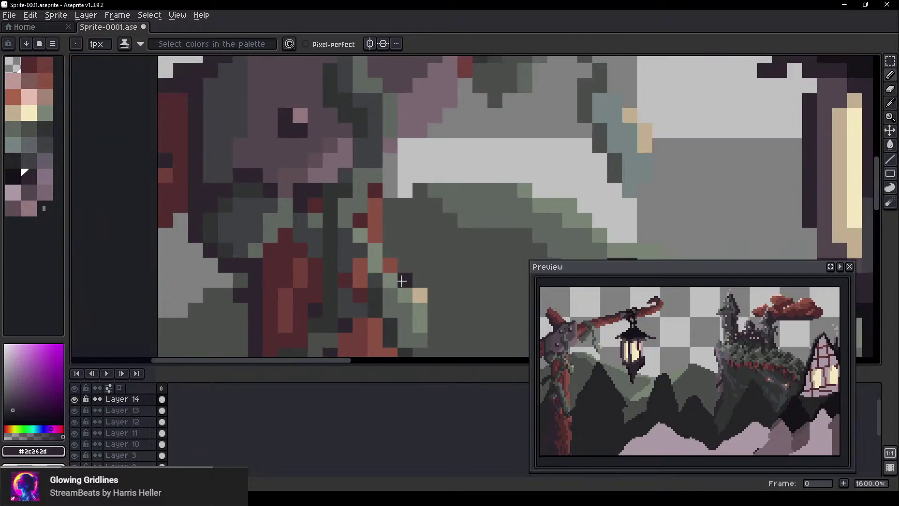
scroll(401, 281, up, 1)
alt+click(380, 305)
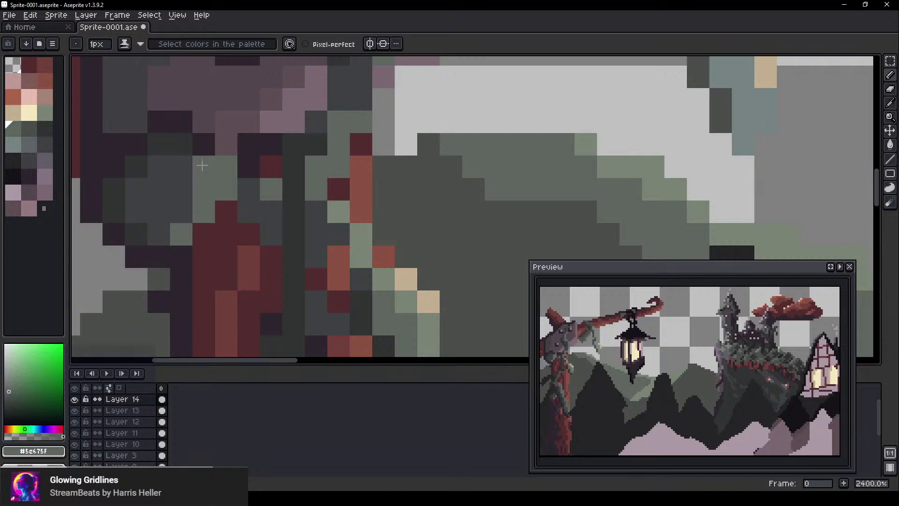
alt+click(412, 300)
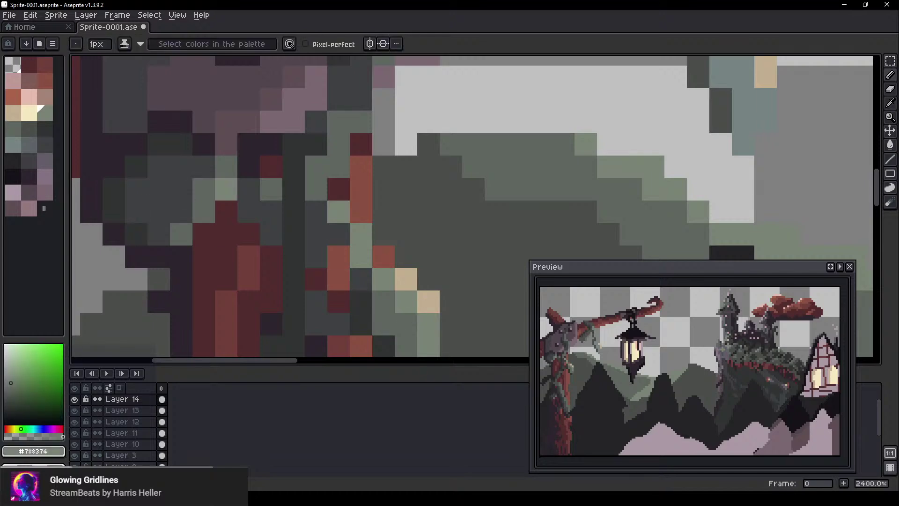
click(159, 234)
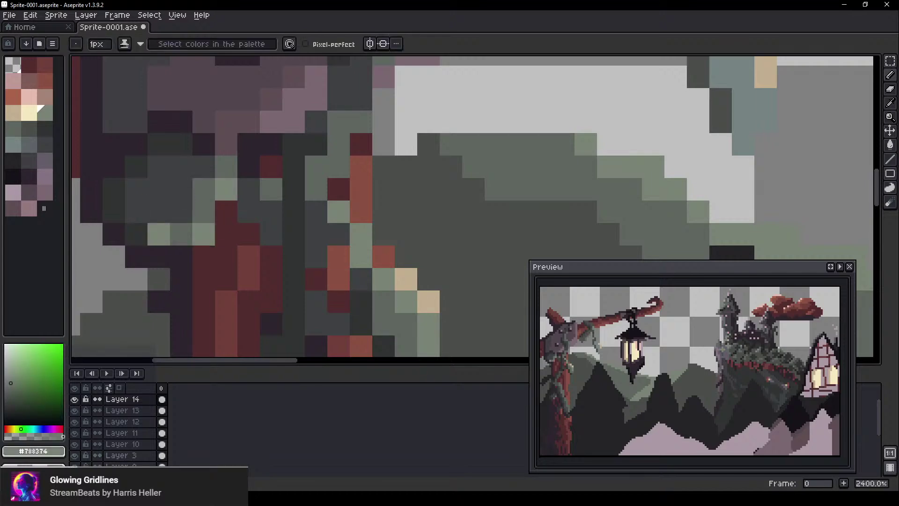
click(181, 212)
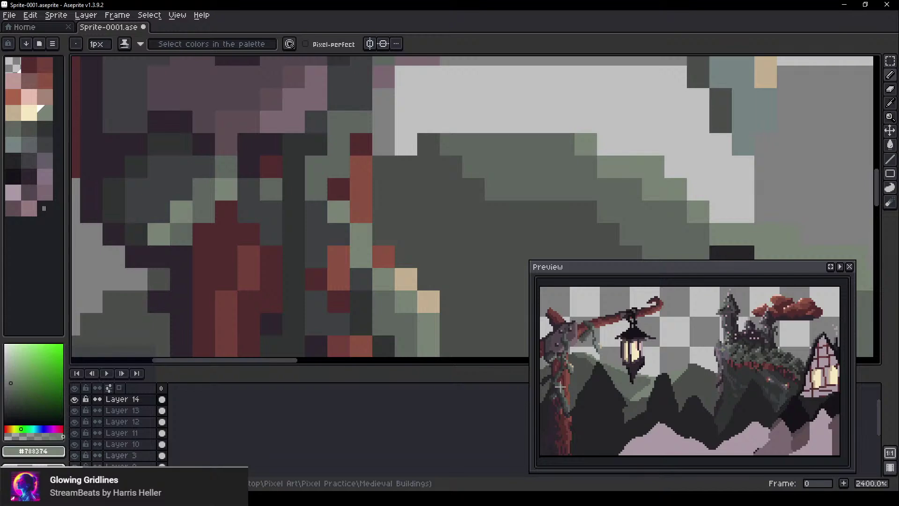
Shift the lantern post layer slightly right and upward within the scene
scroll(351, 216, down, 1)
drag(301, 94, 278, 167)
scroll(277, 167, down, 6)
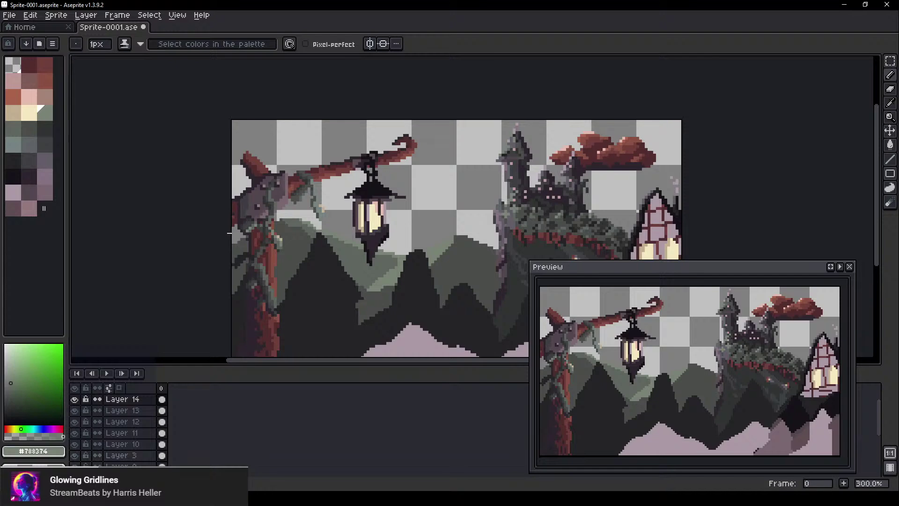
key(v)
drag(263, 233, 274, 227)
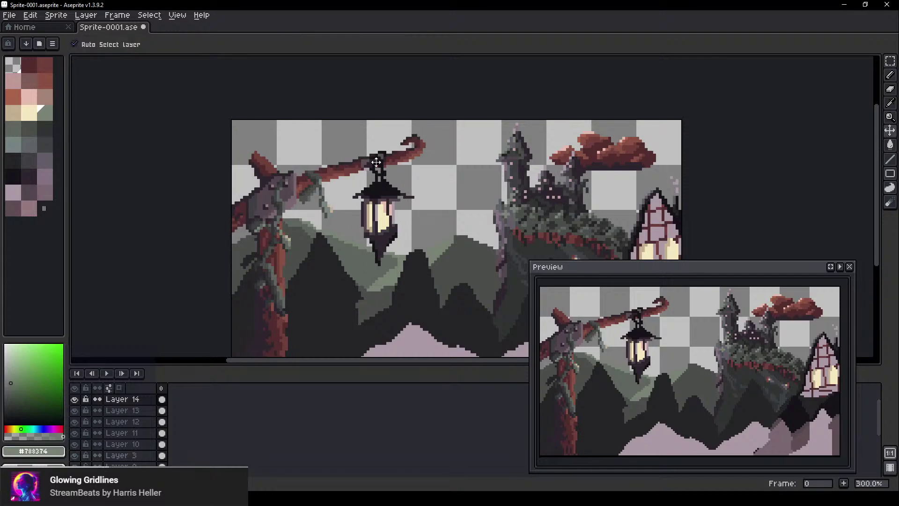
scroll(326, 228, down, 1)
drag(290, 252, 287, 239)
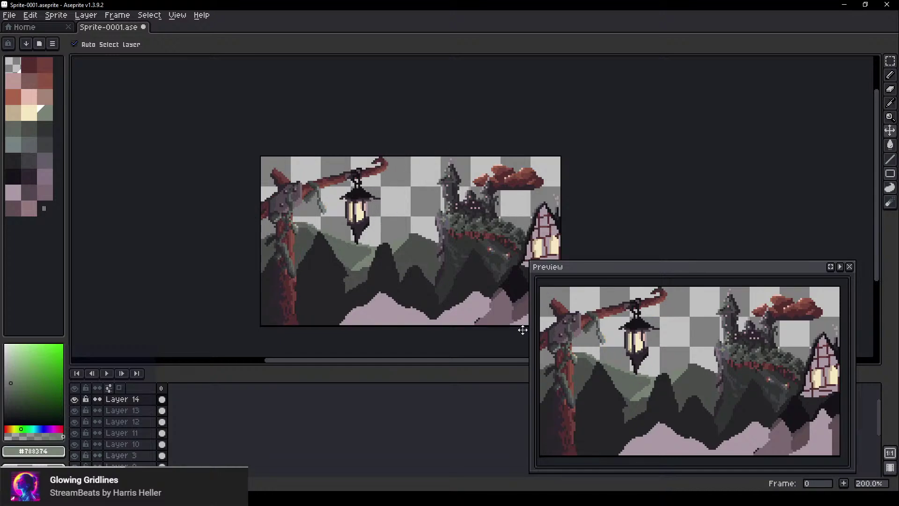
scroll(309, 225, up, 4)
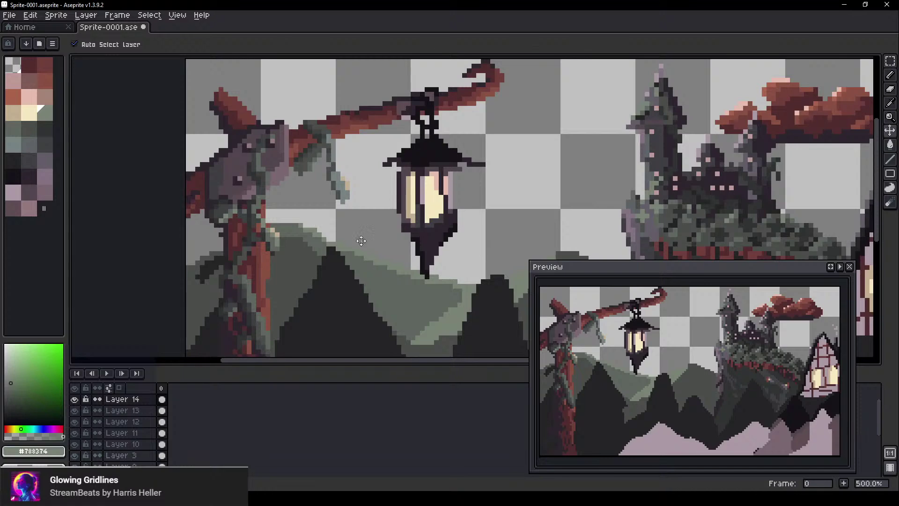
Add #94797f highlight pixels along the lower right edge of the lantern post's grey-purple bracket
drag(461, 169, 316, 180)
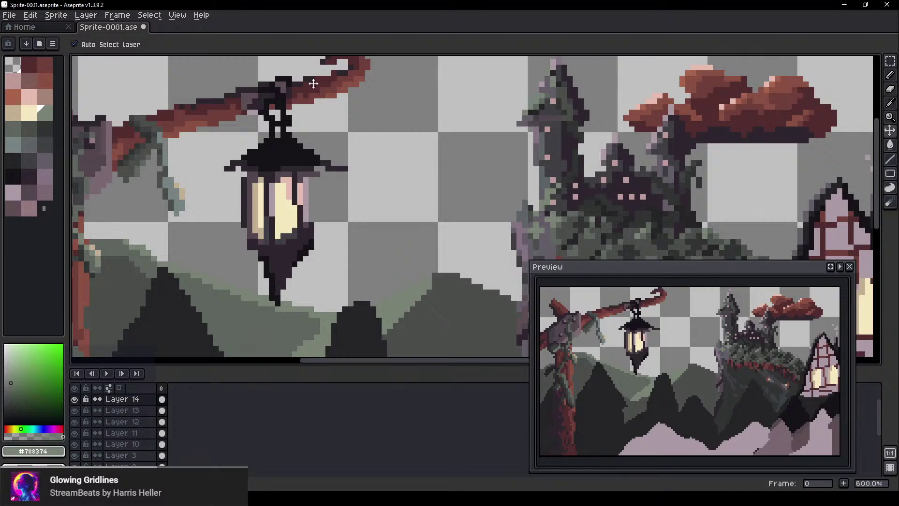
drag(132, 190, 471, 187)
scroll(356, 170, up, 2)
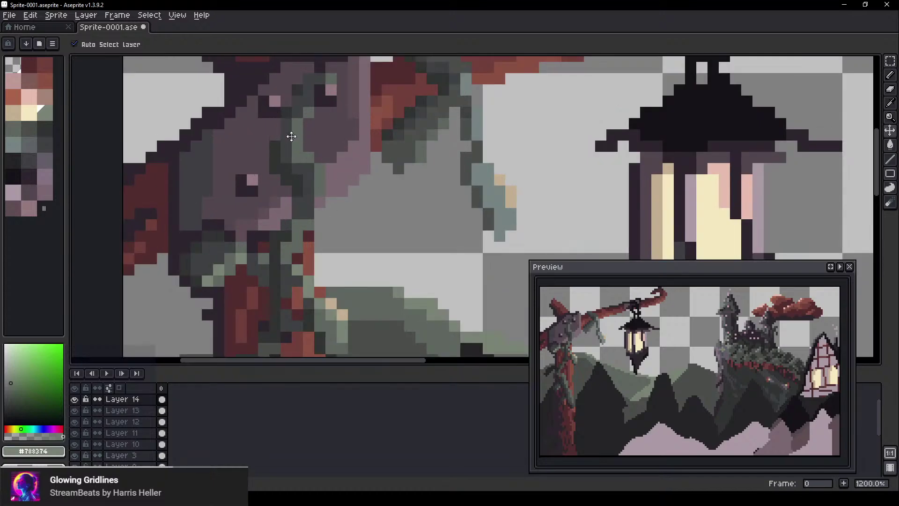
scroll(292, 135, up, 1)
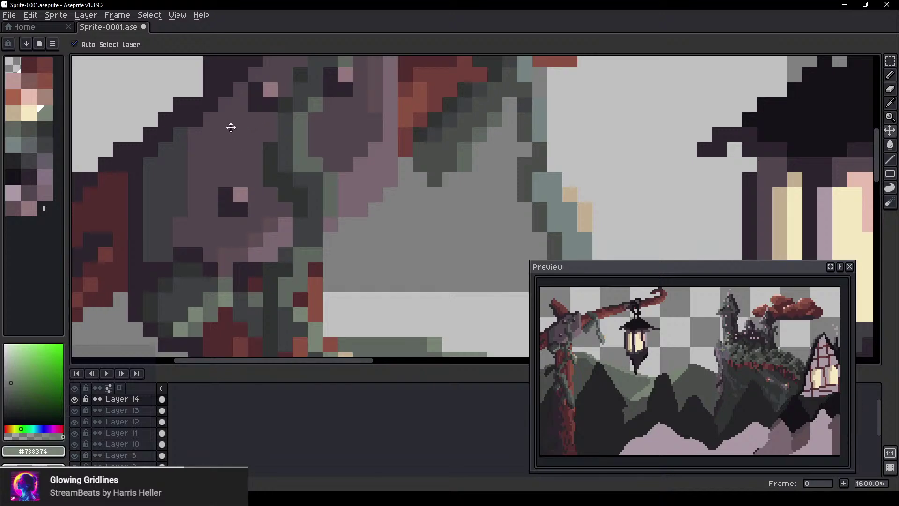
key(b)
alt+click(256, 129)
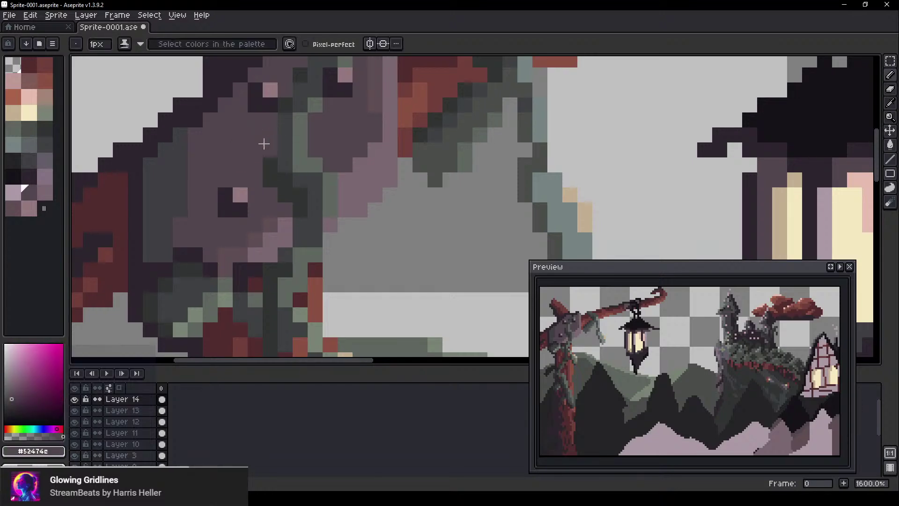
alt+click(276, 83)
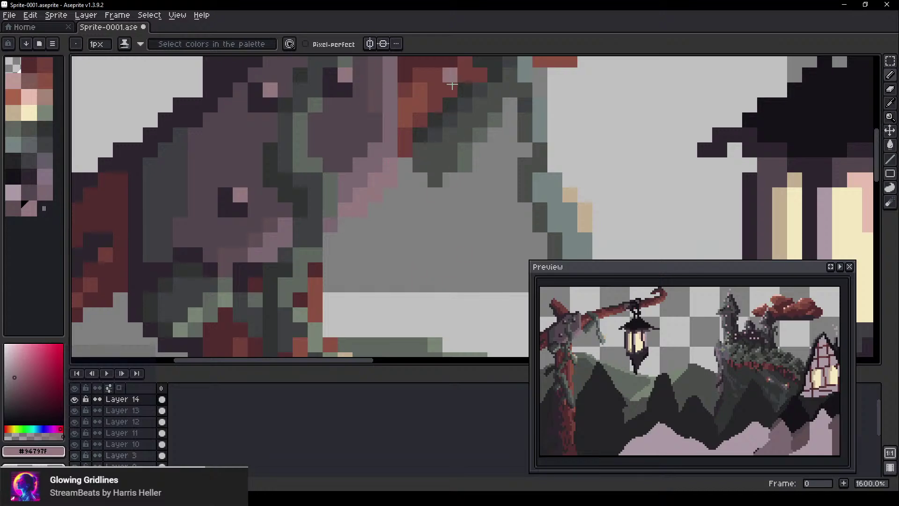
scroll(464, 209, down, 2)
drag(414, 199, 327, 238)
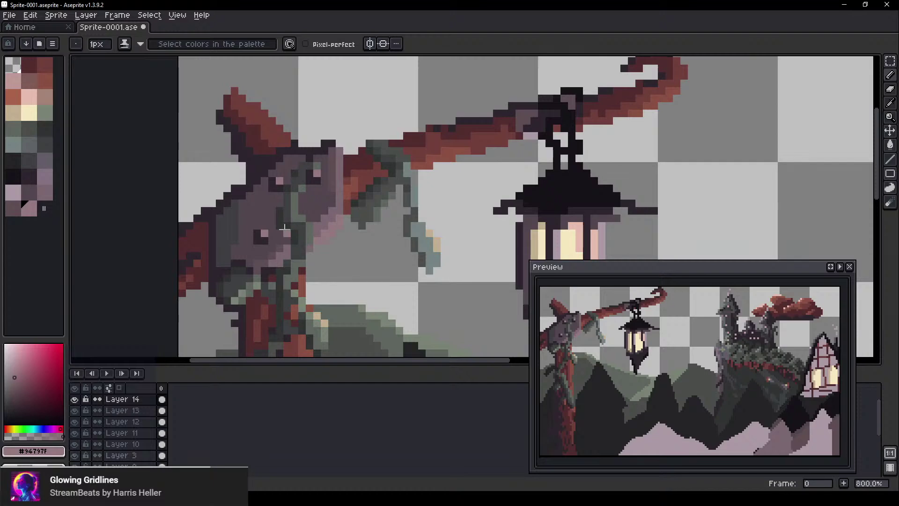
Blend the shading on the bracket's right side with #7a676f and #5d4e54 pixels
scroll(352, 226, up, 2)
alt+click(312, 185)
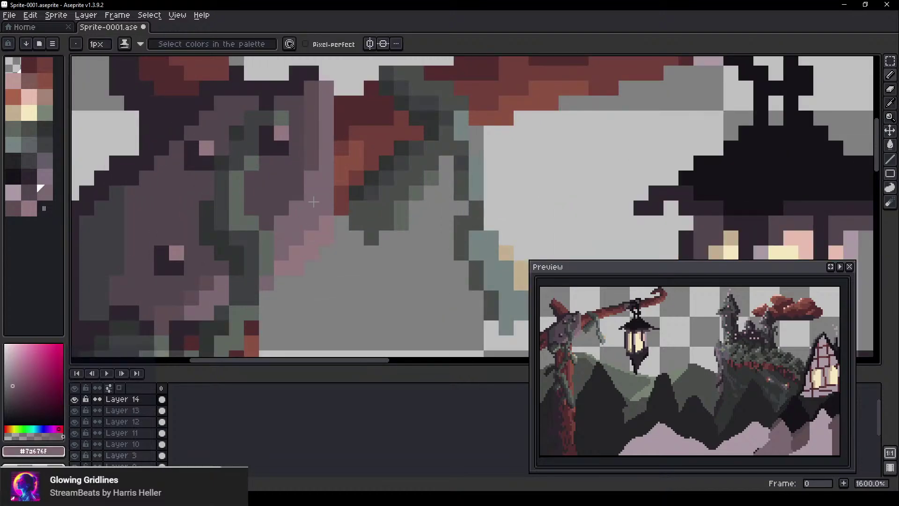
alt+click(297, 177)
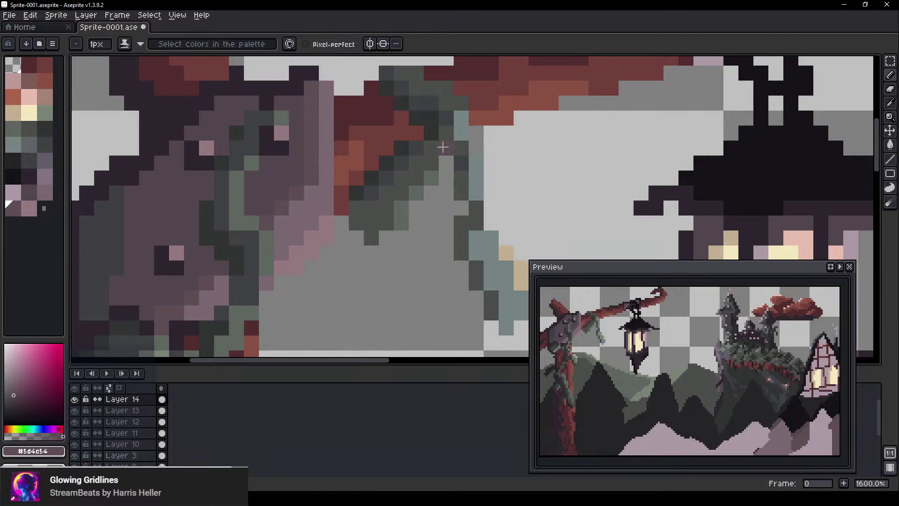
scroll(436, 149, down, 5)
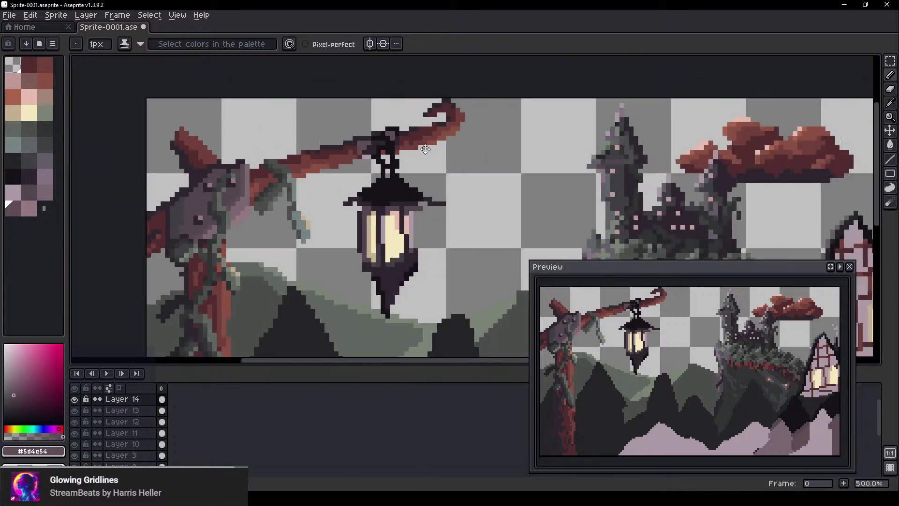
Sample the pale mist colour #a99aa4 at the base of the scene and make its layer, Layer 13, active
drag(425, 149, 341, 167)
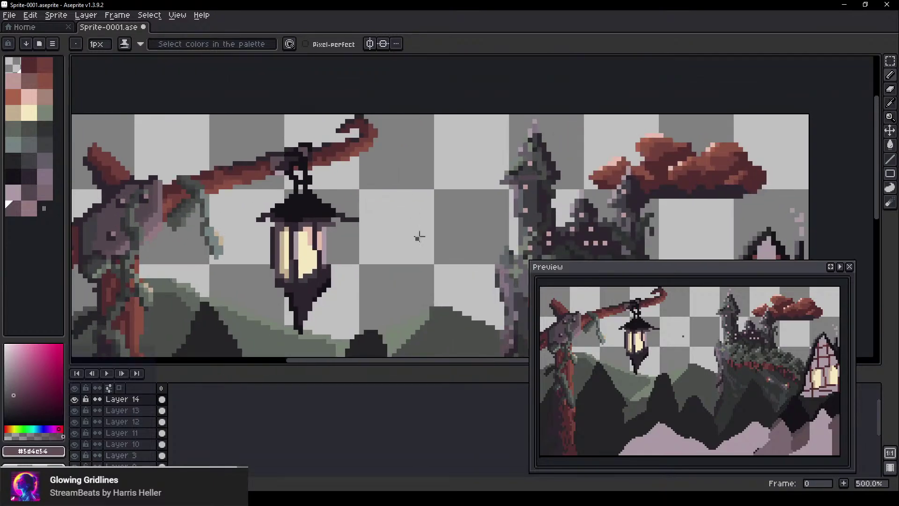
drag(420, 237, 355, 163)
drag(420, 176, 367, 129)
scroll(368, 151, down, 2)
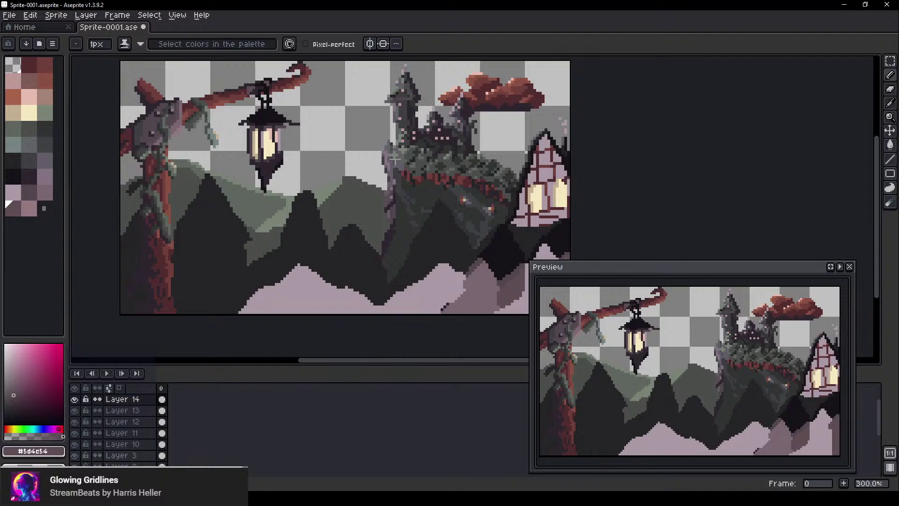
scroll(375, 155, down, 3)
scroll(398, 146, up, 3)
scroll(422, 138, down, 1)
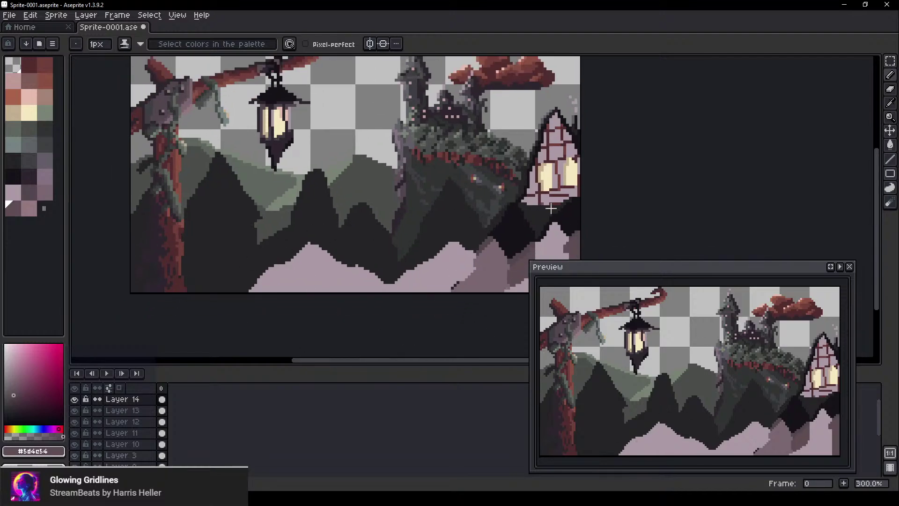
key(v)
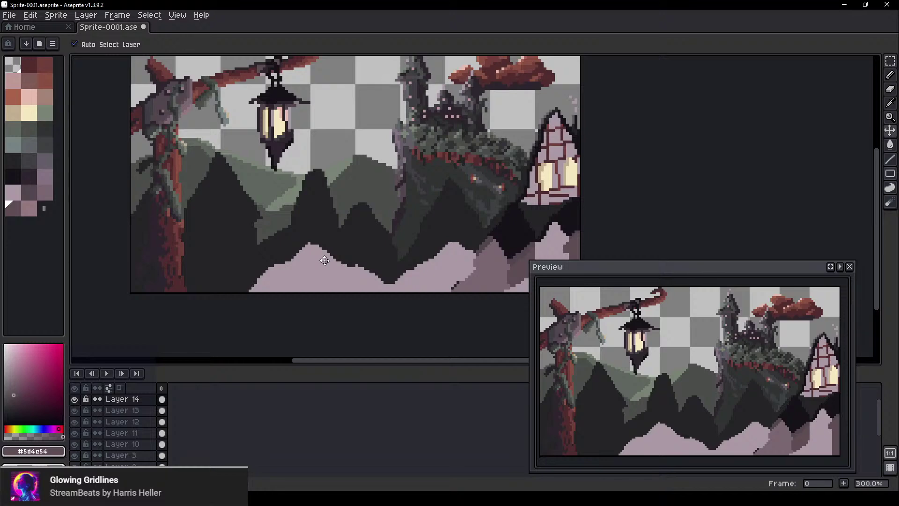
key(alt+Down)
mouse_move(318, 270)
mouse_down()
mouse_move(345, 213)
mouse_move(318, 269)
mouse_up()
key(alt+Up)
key(b)
alt+click(320, 269)
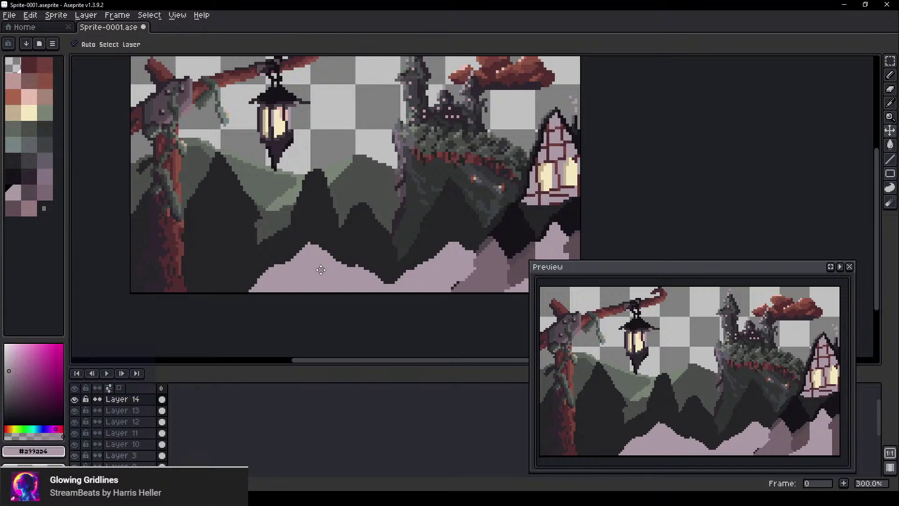
ctrl+click(320, 269)
Paint a broad #a99aa4 mist bank across the base of the scene from the post to the castle rock with a 51 px brush
scroll(393, 277, up, 20)
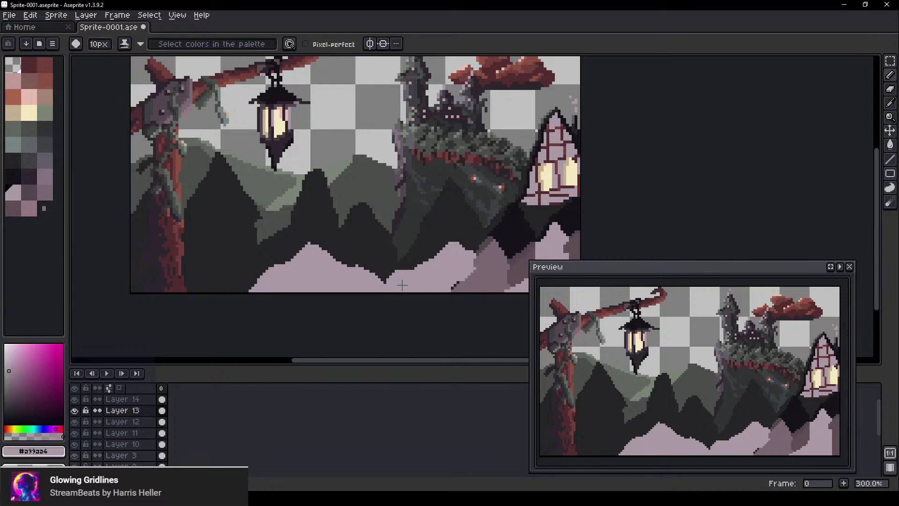
scroll(477, 270, up, 20)
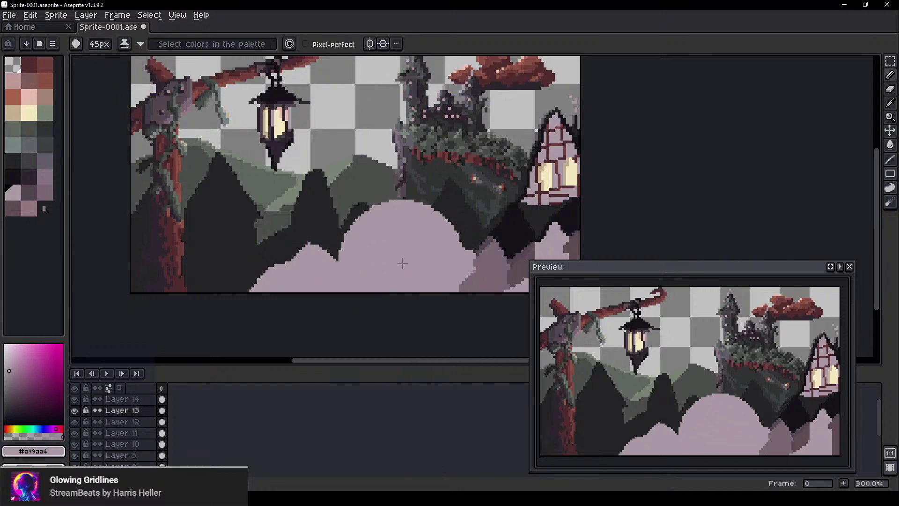
scroll(431, 270, up, 10)
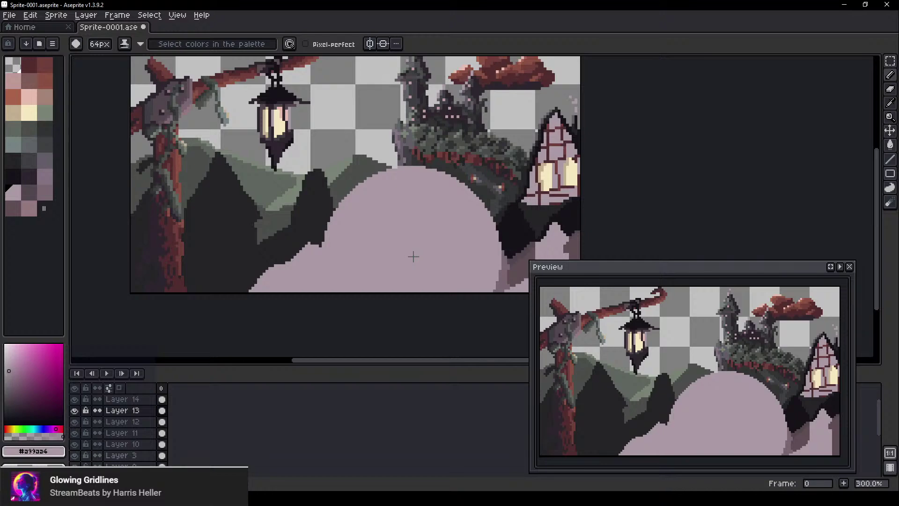
scroll(414, 256, down, 8)
scroll(418, 258, up, 3)
scroll(417, 258, down, 6)
scroll(418, 258, down, 4)
scroll(418, 258, up, 4)
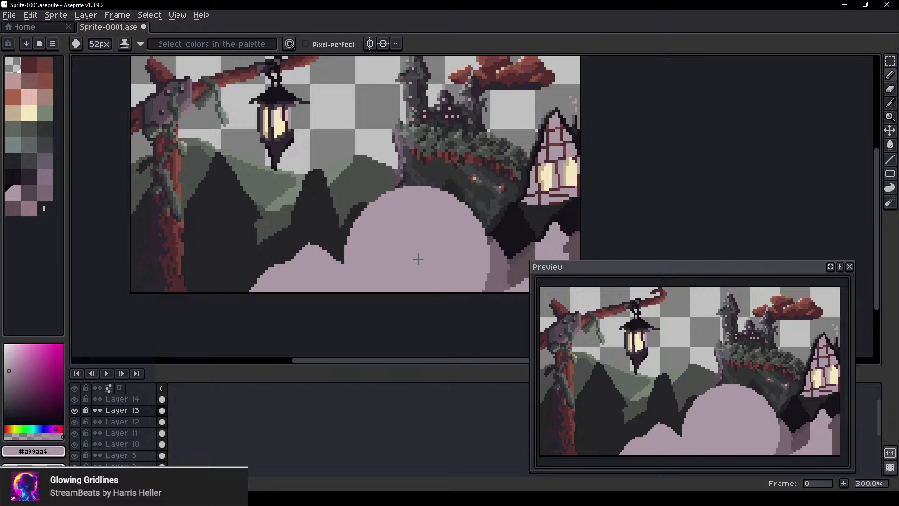
scroll(424, 264, down, 2)
key(ctrl+z)
click(401, 269)
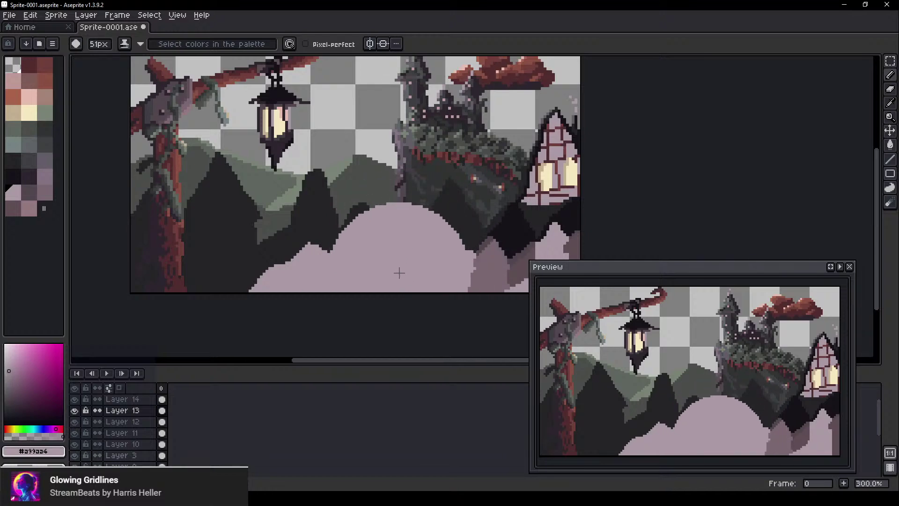
key(ctrl+z)
click(406, 273)
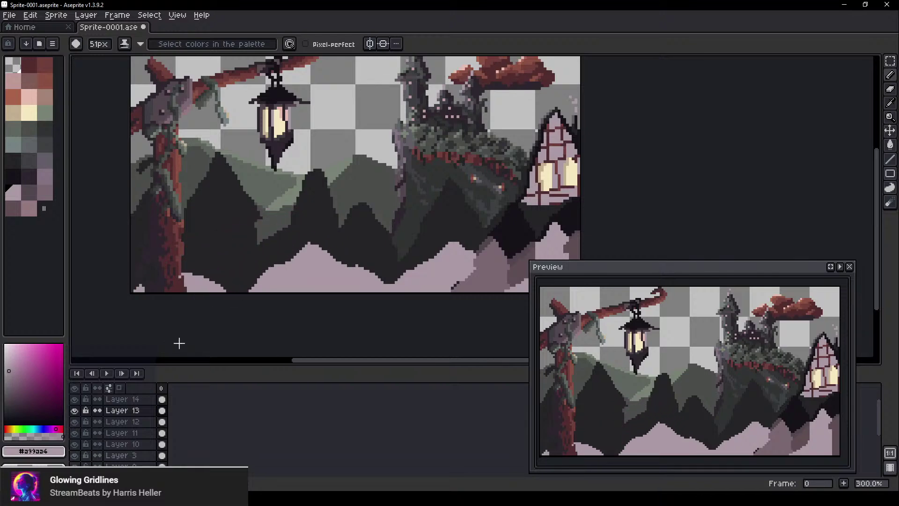
mouse_move(179, 343)
mouse_down()
mouse_move(209, 326)
mouse_move(283, 311)
mouse_move(311, 316)
mouse_move(315, 291)
mouse_move(340, 307)
mouse_move(357, 302)
mouse_move(356, 287)
mouse_move(376, 291)
mouse_move(378, 280)
mouse_move(382, 294)
mouse_move(450, 320)
mouse_up()
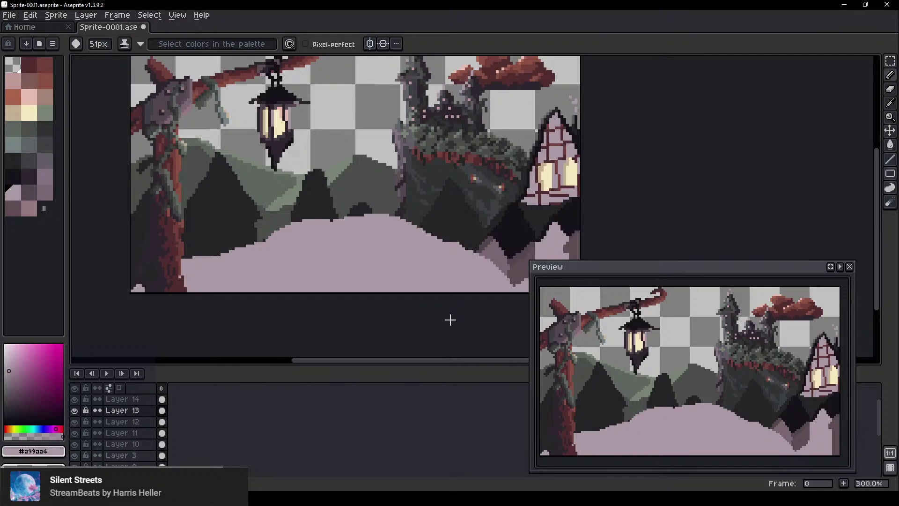
scroll(351, 333, down, 2)
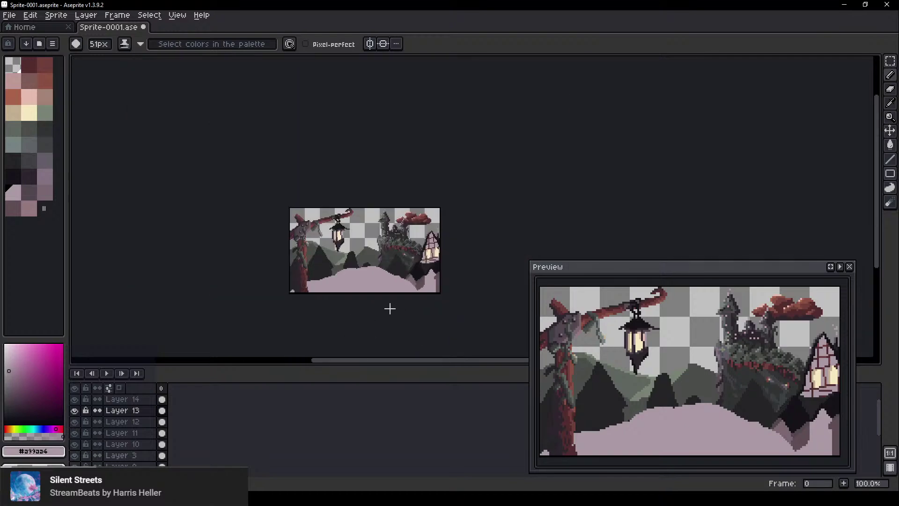
scroll(390, 308, up, 1)
scroll(356, 303, up, 2)
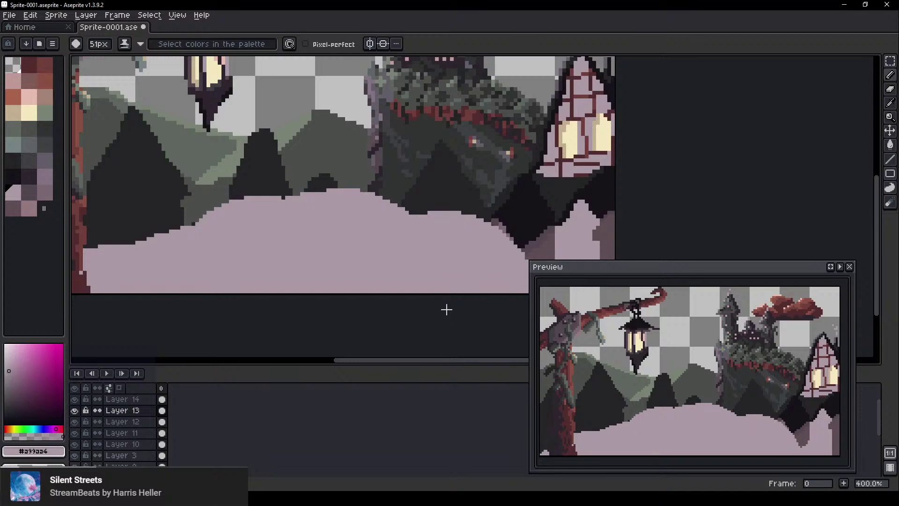
Reduce the pencil brush to 2 px and sample #3e4143 from the highlight near the castle rock's lower tip
scroll(415, 300, down, 3)
scroll(431, 286, up, 2)
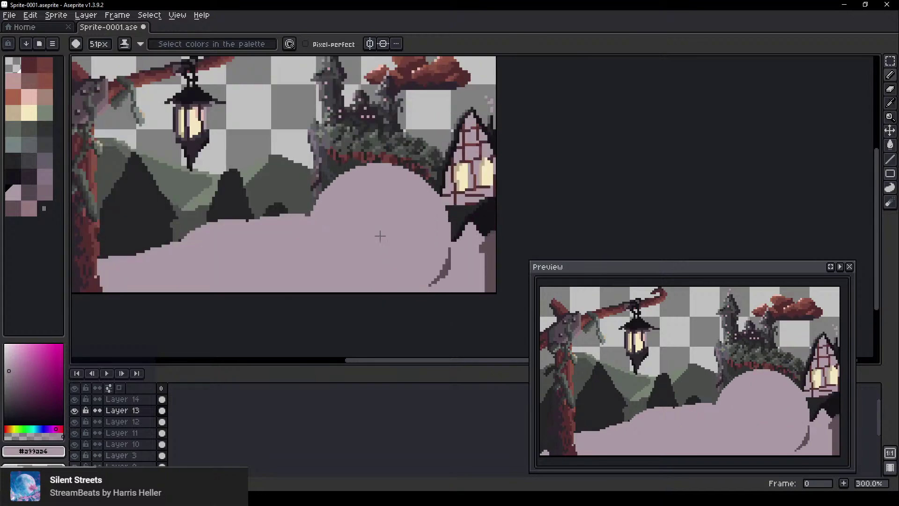
key(minus)
key(minus)
key(minus)
key(minus)
key(minus)
key(minus)
key(minus)
key(minus)
key(minus)
key(minus)
key(minus)
key(minus)
key(minus)
key(minus)
key(minus)
key(minus)
key(minus)
key(minus)
key(minus)
key(minus)
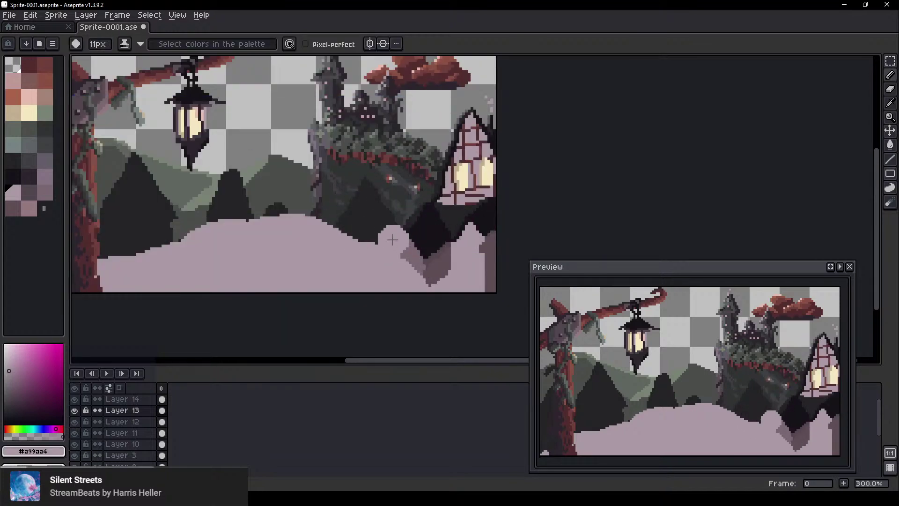
scroll(368, 240, up, 7)
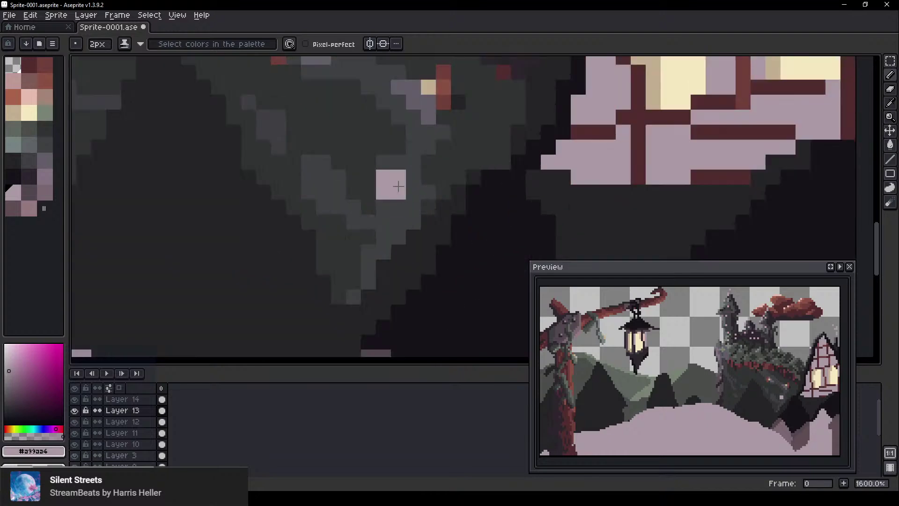
key(v)
alt+click(396, 201)
scroll(378, 298, up, 1)
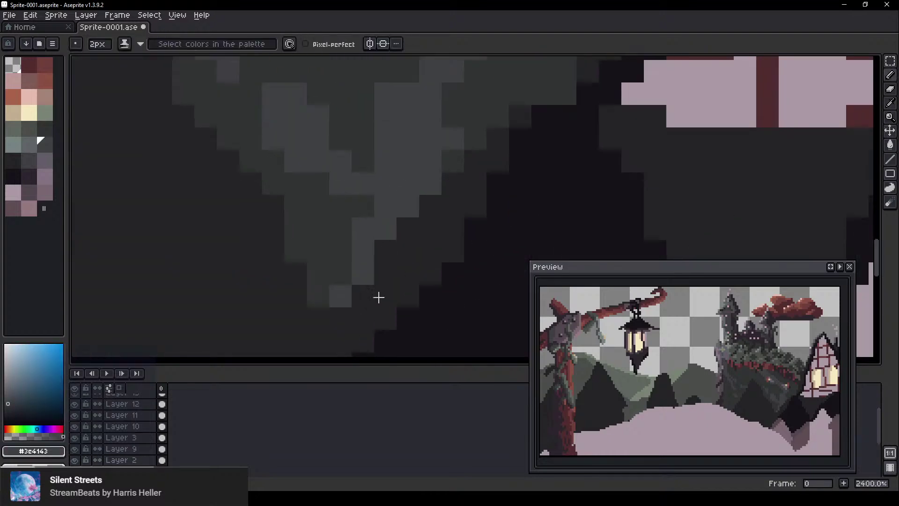
scroll(393, 263, down, 3)
drag(393, 240, 413, 204)
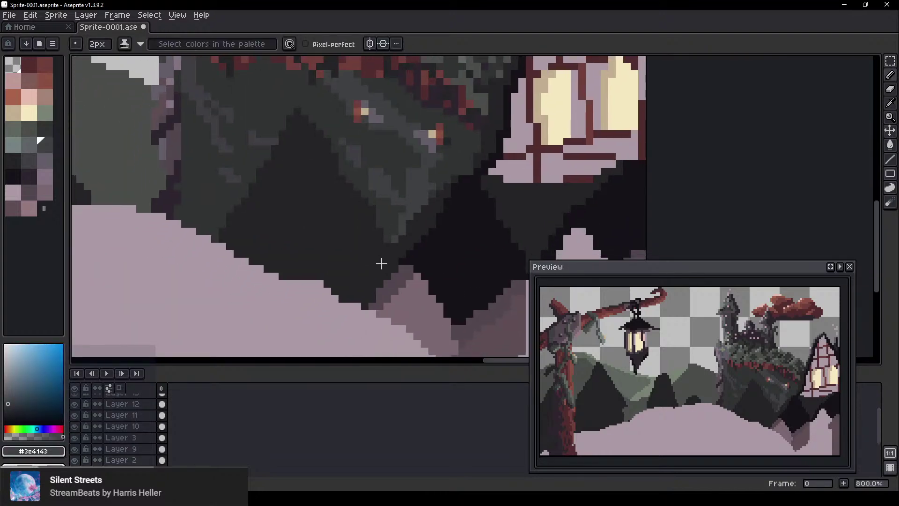
Erase a diagonal strip just below the castle rock's pointed tip on Layer 10 with the 2 px eraser
key(e)
ctrl+click(387, 248)
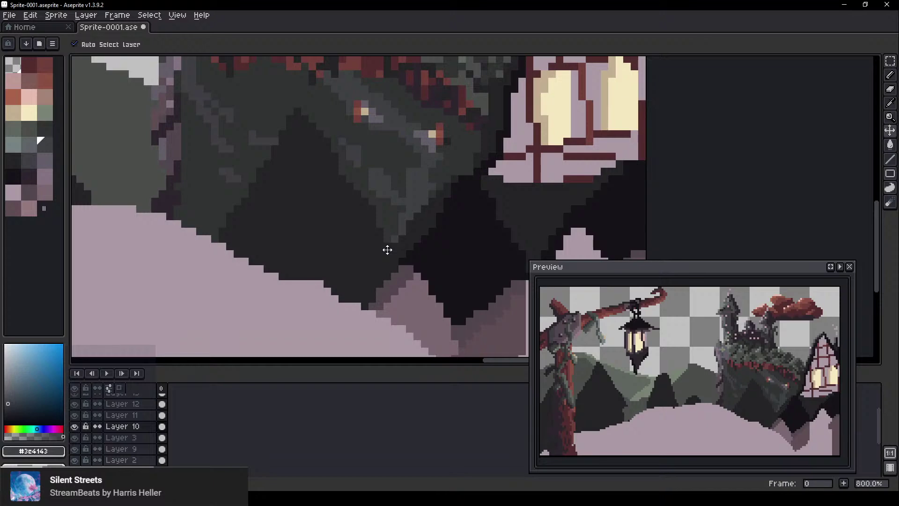
scroll(385, 241, down, 1)
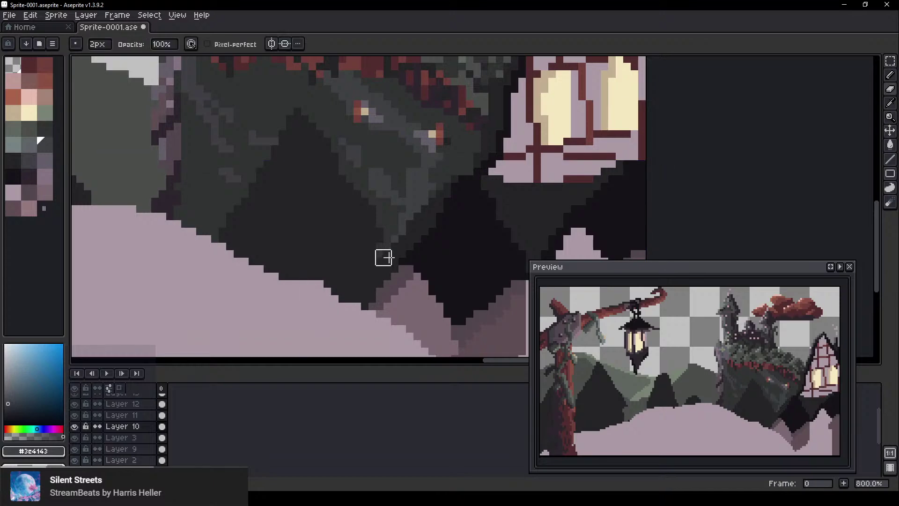
mouse_move(394, 257)
mouse_down()
mouse_move(373, 290)
mouse_move(384, 258)
mouse_move(360, 273)
mouse_up()
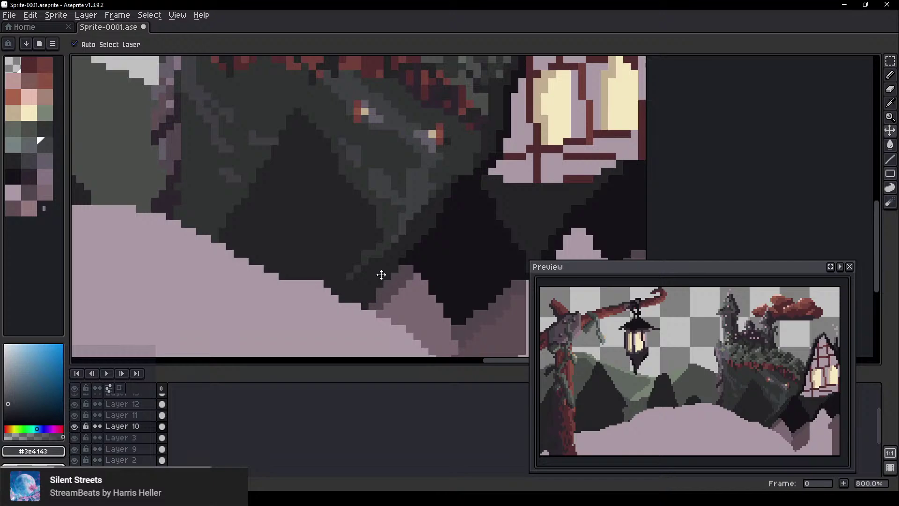
Extend the castle rock's lower tip down to the mist on Layer 12 using #303332
ctrl+click(384, 250)
mouse_move(383, 250)
mouse_down()
mouse_move(361, 281)
mouse_move(445, 274)
mouse_move(400, 270)
mouse_up()
scroll(455, 277, down, 2)
key(b)
scroll(399, 281, up, 2)
alt+click(399, 212)
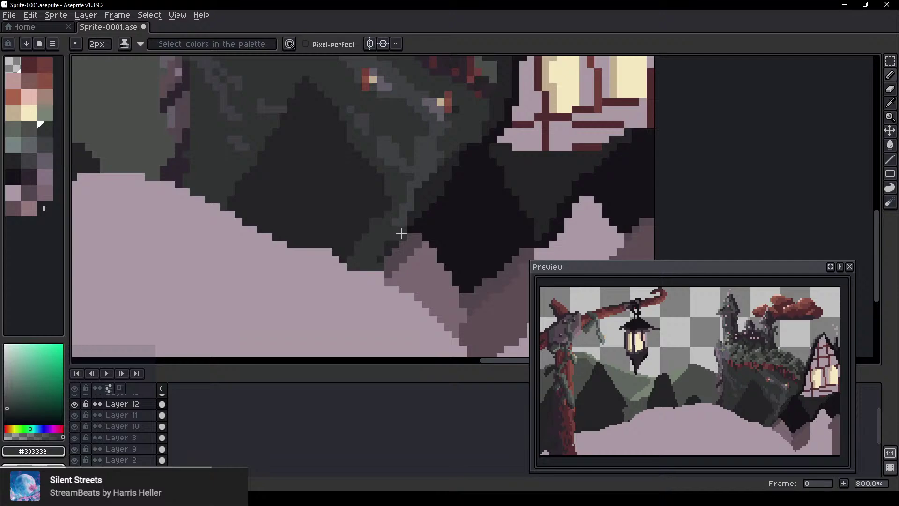
Continue the #3e4143 highlight down the right side of the castle rock's extended tip
alt+click(401, 218)
key(v)
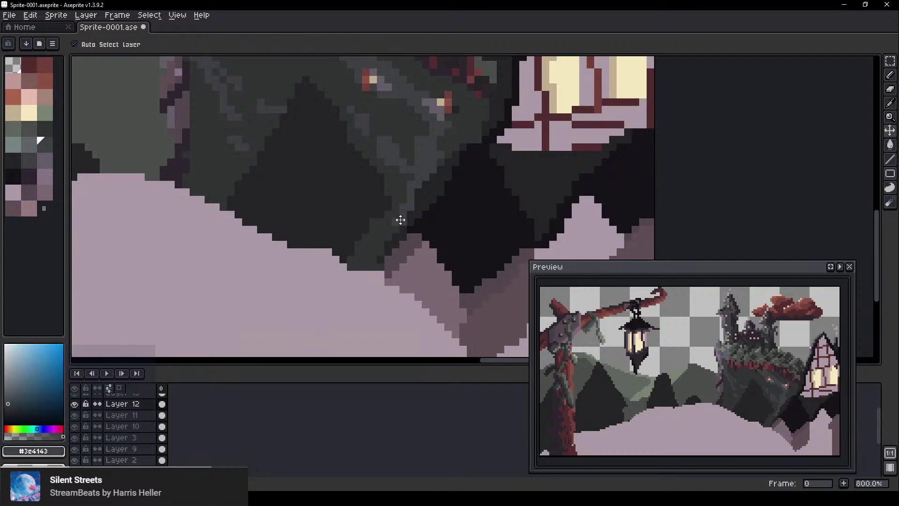
click(394, 227)
key(b)
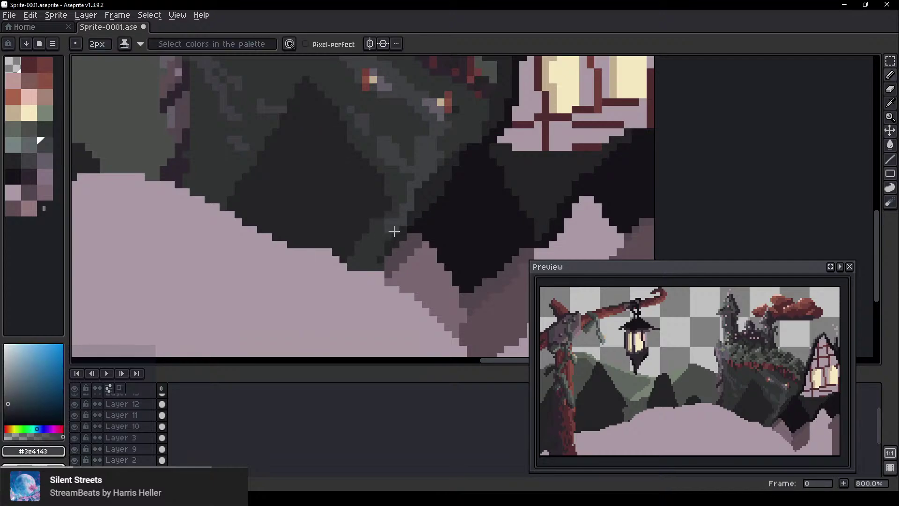
drag(394, 231, 382, 263)
scroll(380, 304, down, 5)
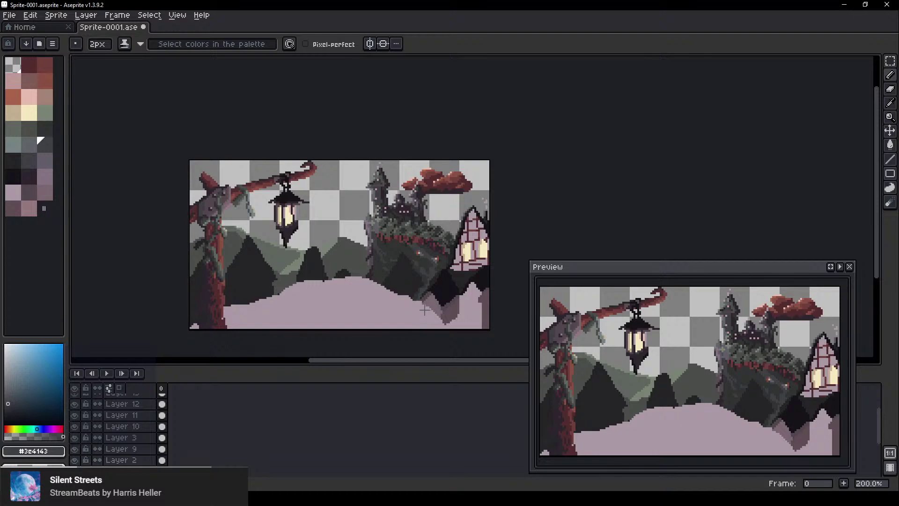
scroll(394, 310, up, 4)
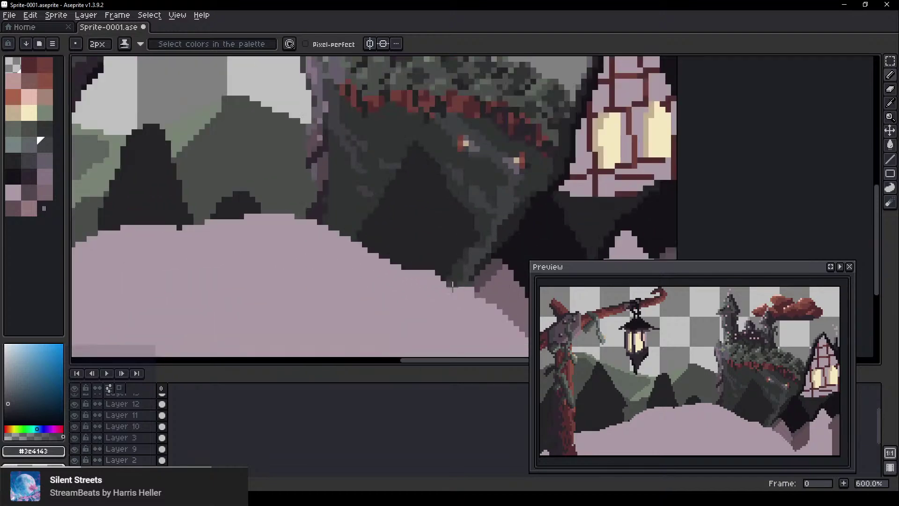
ctrl+click(451, 229)
key(e)
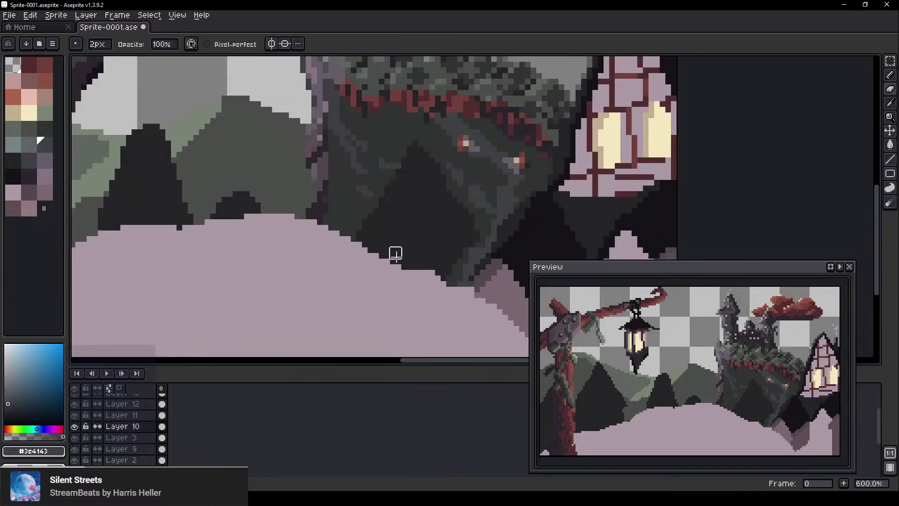
scroll(395, 254, down, 3)
scroll(385, 248, up, 3)
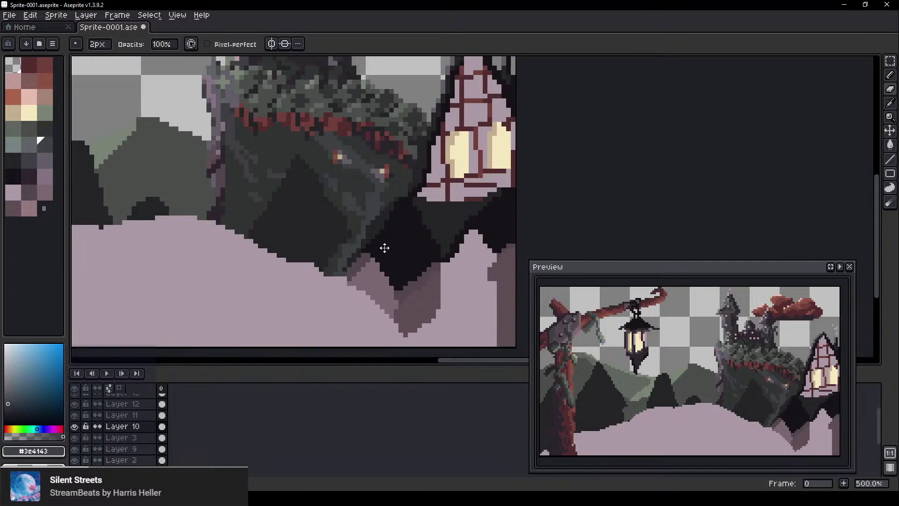
drag(385, 248, 367, 259)
scroll(391, 225, up, 1)
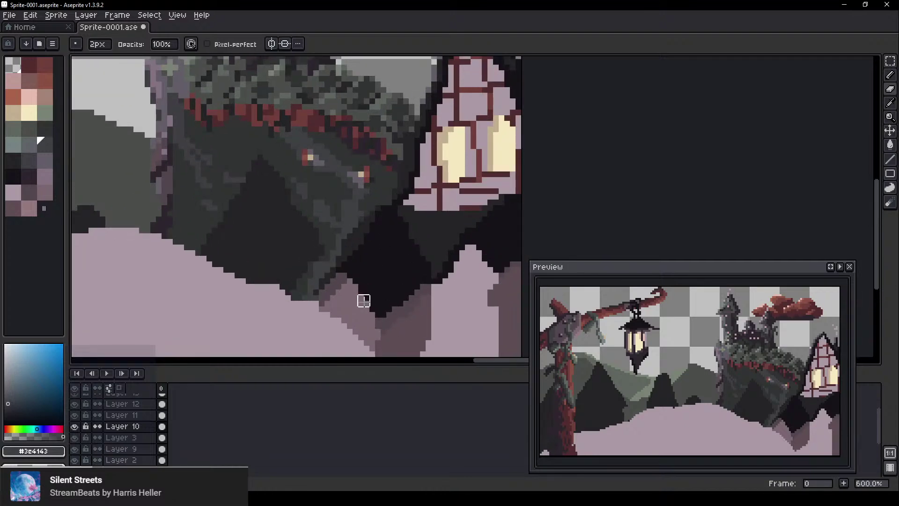
scroll(364, 301, up, 4)
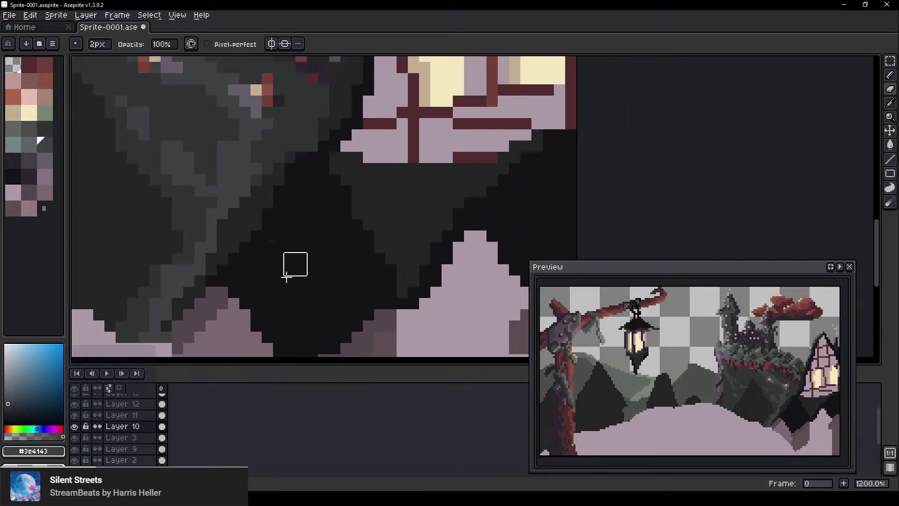
scroll(286, 277, down, 3)
scroll(377, 267, down, 1)
mouse_move(259, 299)
mouse_down()
mouse_move(367, 287)
mouse_move(268, 303)
mouse_up()
Widen the dark band along the castle rock's lower right edge on Layer 12 using #242426 sampled from the rock
key(b)
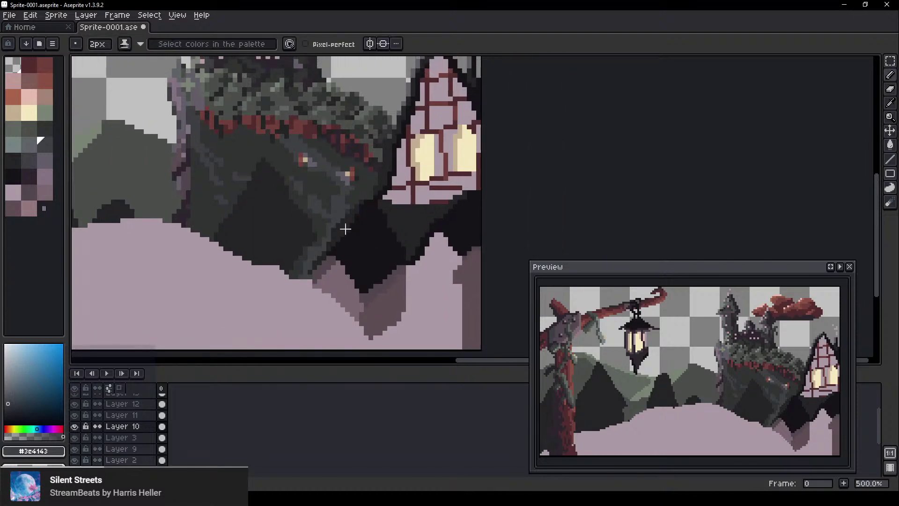
alt+click(345, 229)
scroll(371, 246, up, 3)
ctrl+click(322, 220)
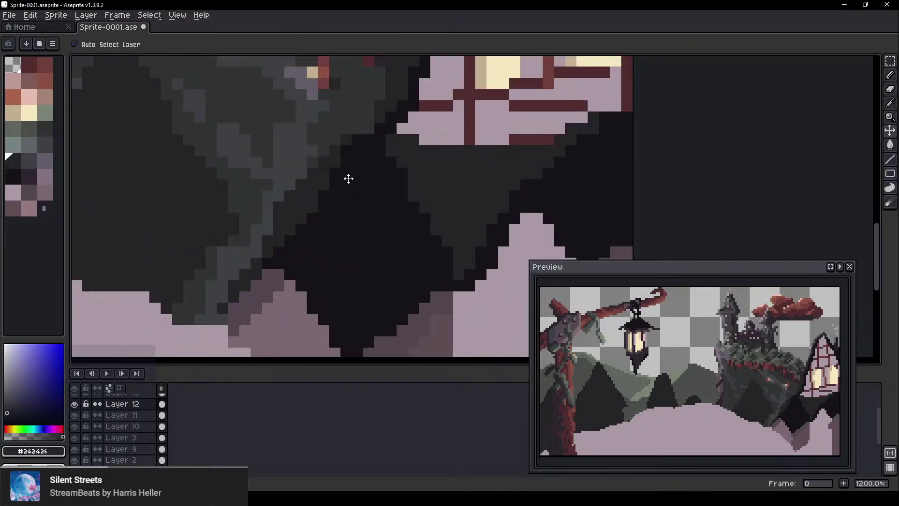
mouse_move(353, 175)
mouse_down()
mouse_move(362, 150)
mouse_move(325, 206)
mouse_move(301, 265)
mouse_move(331, 201)
mouse_move(309, 274)
mouse_up()
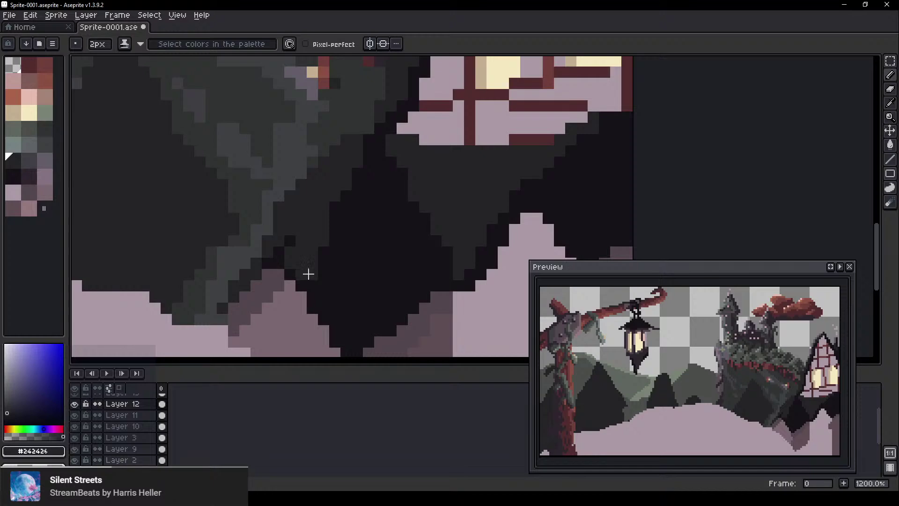
Raise the mauve rock below the house into a peak, with #52474e beside the castle rock and #7a676f filling its face
alt+click(263, 295)
mouse_move(302, 256)
mouse_down()
mouse_move(250, 308)
mouse_move(305, 325)
mouse_up()
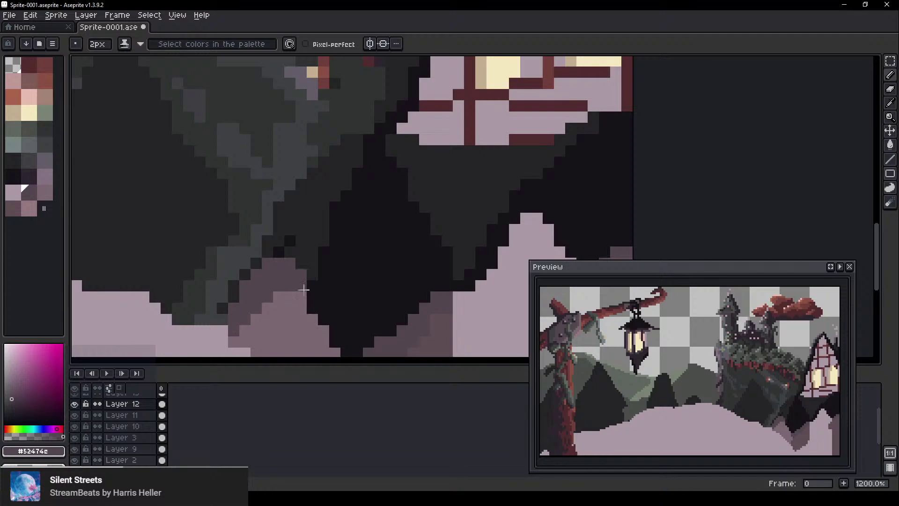
alt+click(298, 319)
mouse_move(307, 291)
mouse_down()
mouse_move(324, 322)
mouse_move(333, 318)
mouse_move(348, 347)
mouse_move(301, 266)
mouse_move(360, 334)
mouse_move(330, 292)
mouse_move(322, 251)
mouse_move(386, 336)
mouse_move(317, 248)
mouse_move(326, 251)
mouse_move(376, 333)
mouse_move(356, 295)
mouse_move(397, 347)
mouse_up()
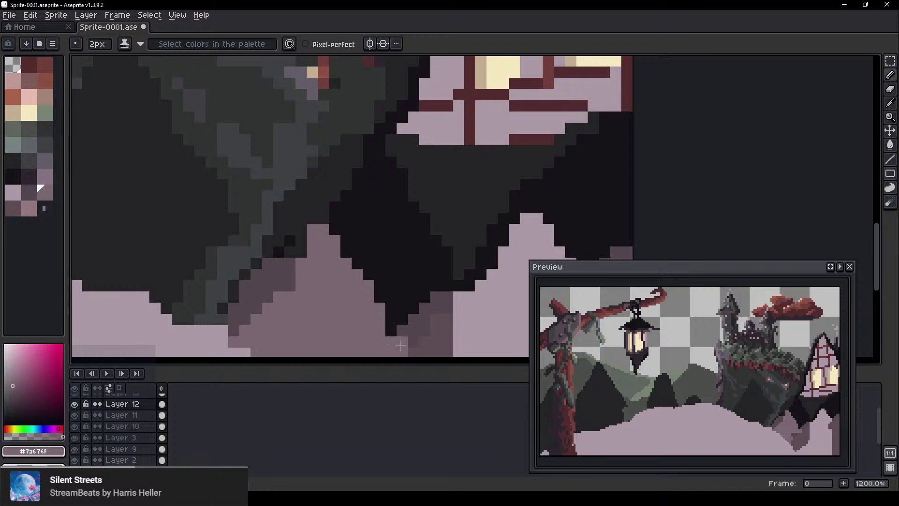
scroll(397, 347, down, 4)
scroll(363, 290, up, 4)
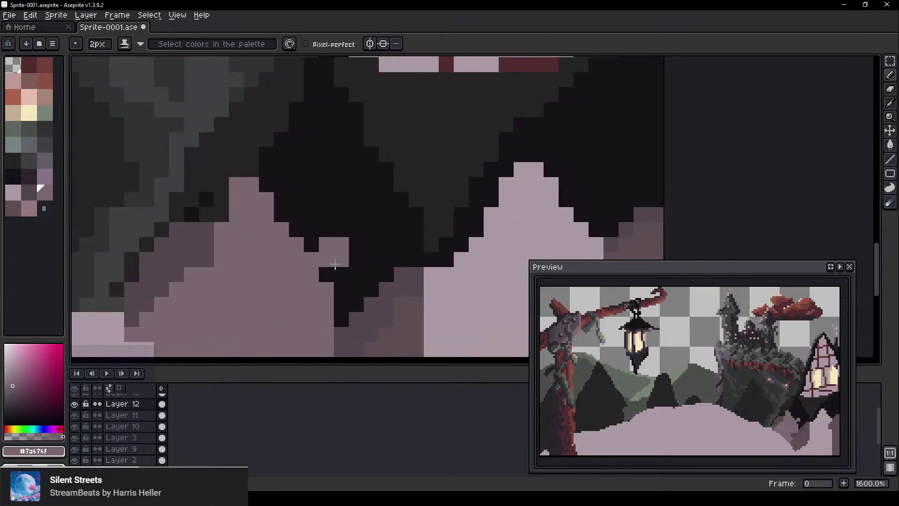
drag(267, 197, 321, 316)
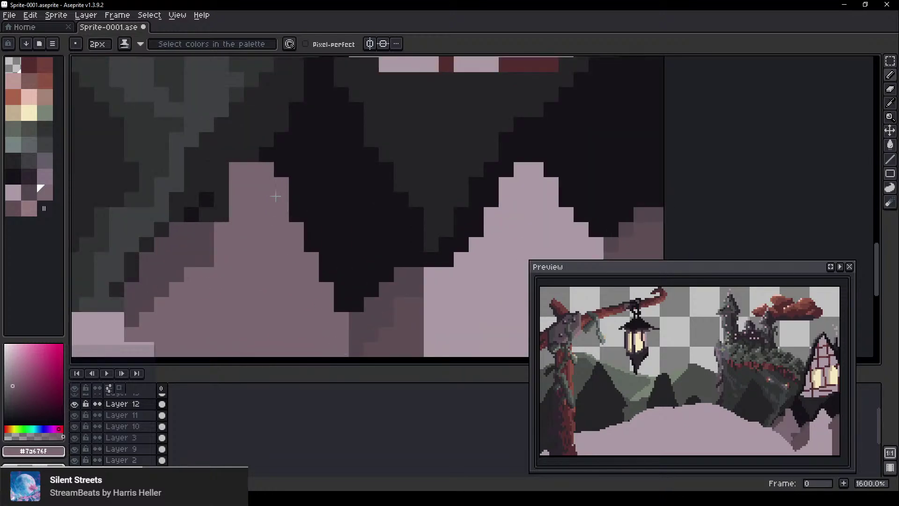
Shade the mauve peak's left side with #52474e and fill its lower face down to the tip with #7a676f
scroll(276, 197, down, 3)
alt+click(297, 197)
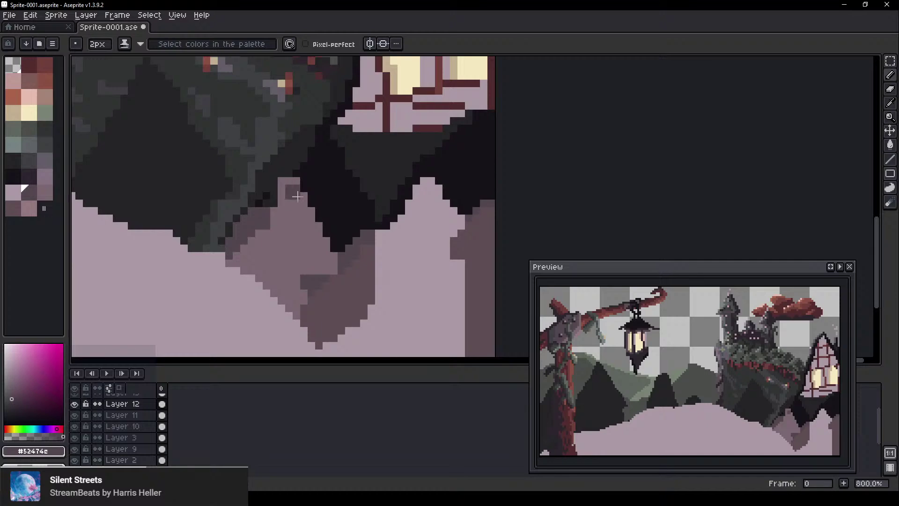
mouse_move(297, 197)
mouse_down()
mouse_move(284, 186)
mouse_move(289, 210)
mouse_up()
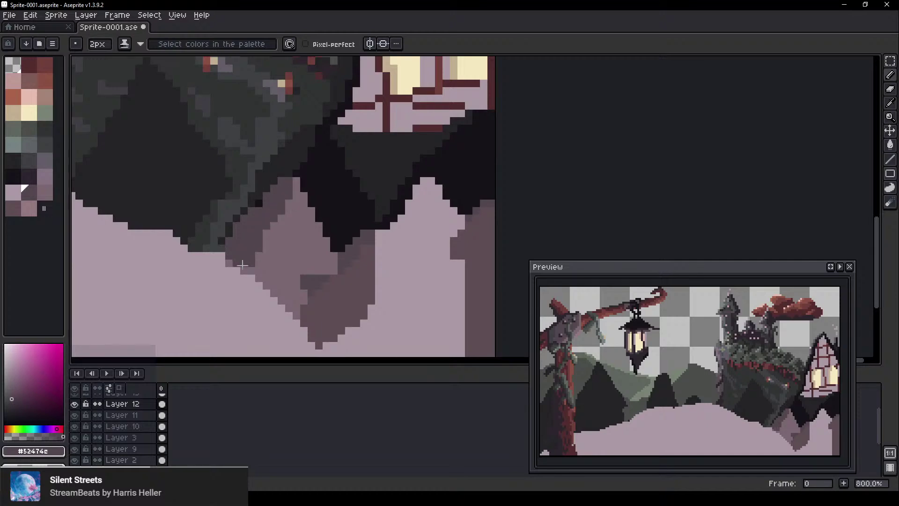
alt+click(320, 271)
mouse_move(318, 276)
mouse_down()
mouse_move(313, 298)
mouse_move(316, 256)
mouse_move(329, 339)
mouse_move(323, 265)
mouse_move(333, 279)
mouse_move(329, 349)
mouse_up()
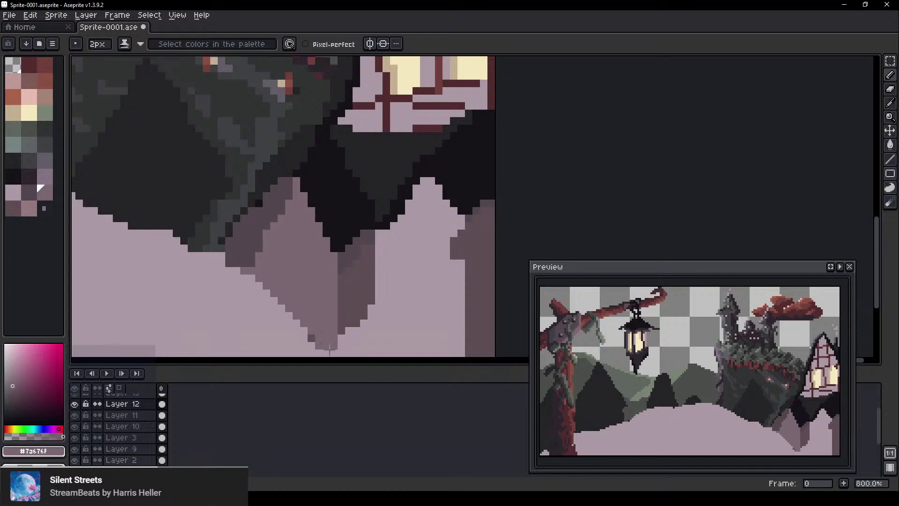
Move the Layer 12 artwork slightly up and to the right beside the castle rock
scroll(312, 282, down, 5)
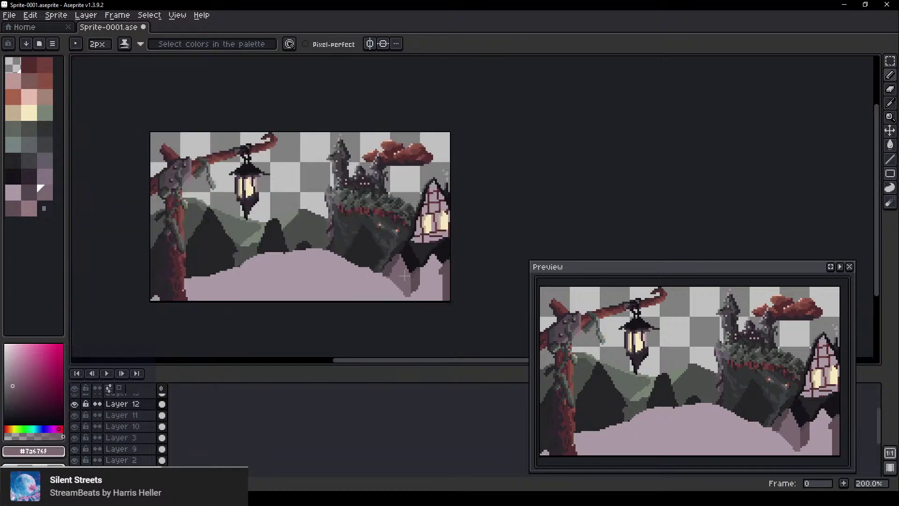
scroll(413, 252, up, 7)
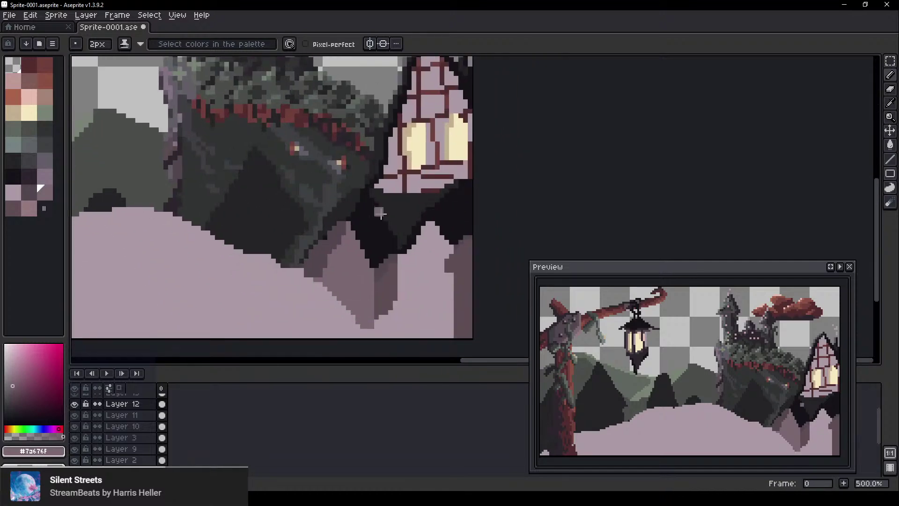
key(v)
drag(328, 258, 335, 204)
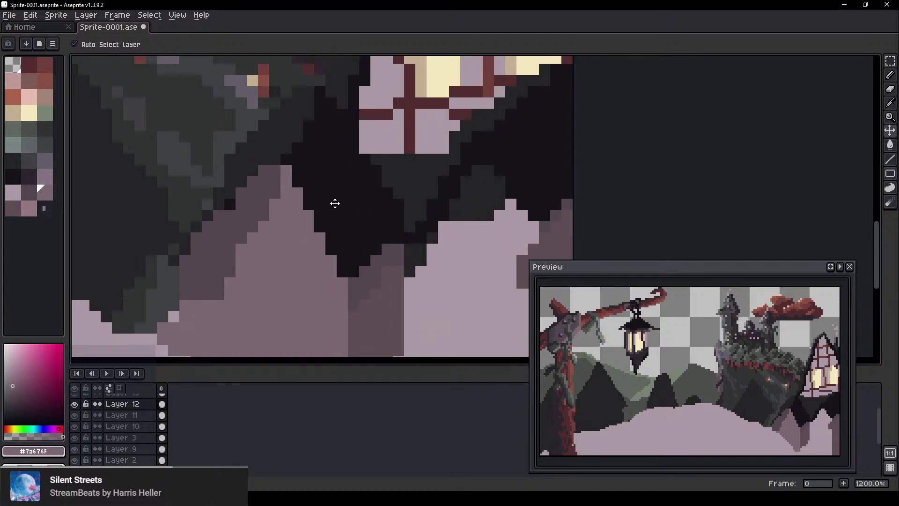
scroll(335, 203, down, 4)
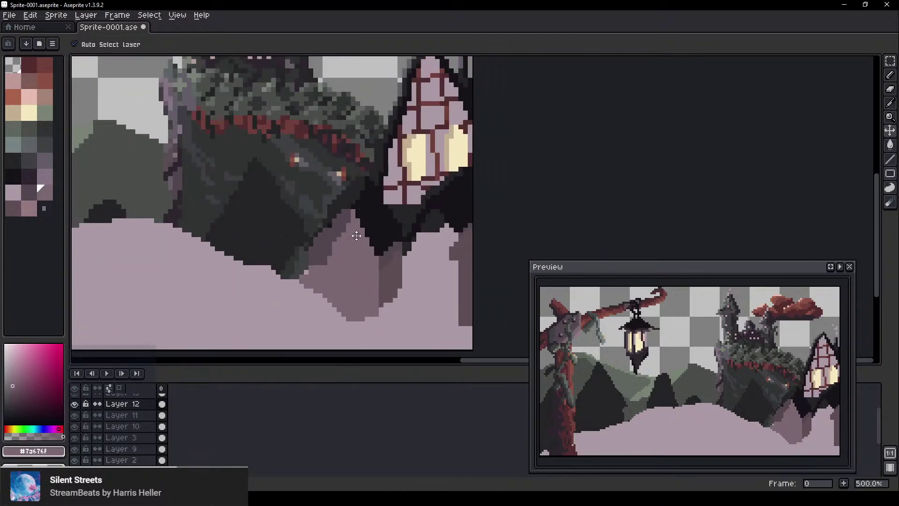
mouse_move(366, 237)
mouse_down()
mouse_move(392, 253)
mouse_move(365, 246)
mouse_up()
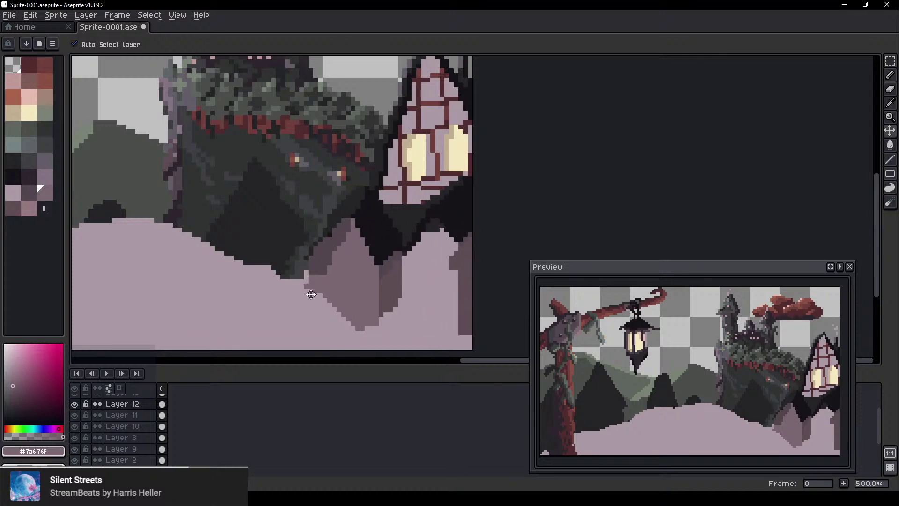
scroll(312, 271, up, 4)
scroll(313, 271, up, 4)
key(b)
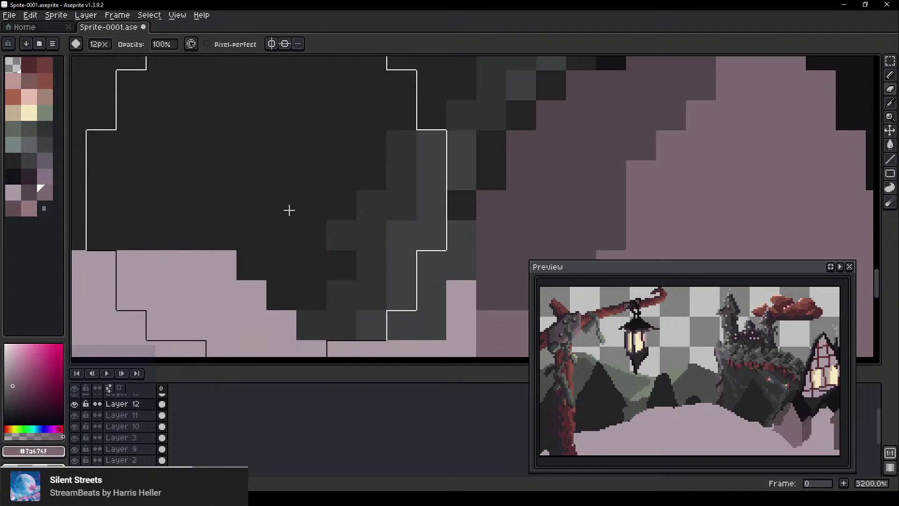
scroll(267, 243, down, 13)
scroll(411, 207, up, 5)
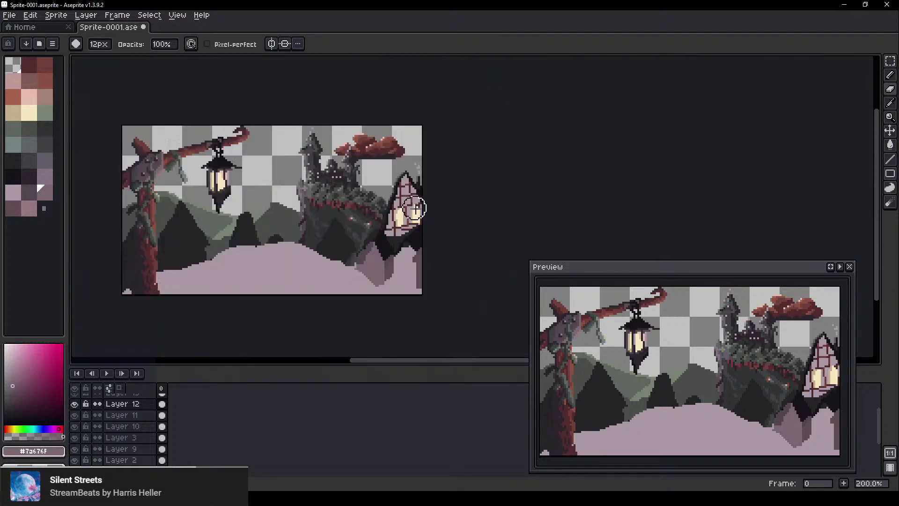
drag(408, 328, 379, 276)
scroll(346, 207, up, 3)
Paint a #161317 outline between the castle rock's right edge and the mauve peak, reducing the pencil to 1 px
key(b)
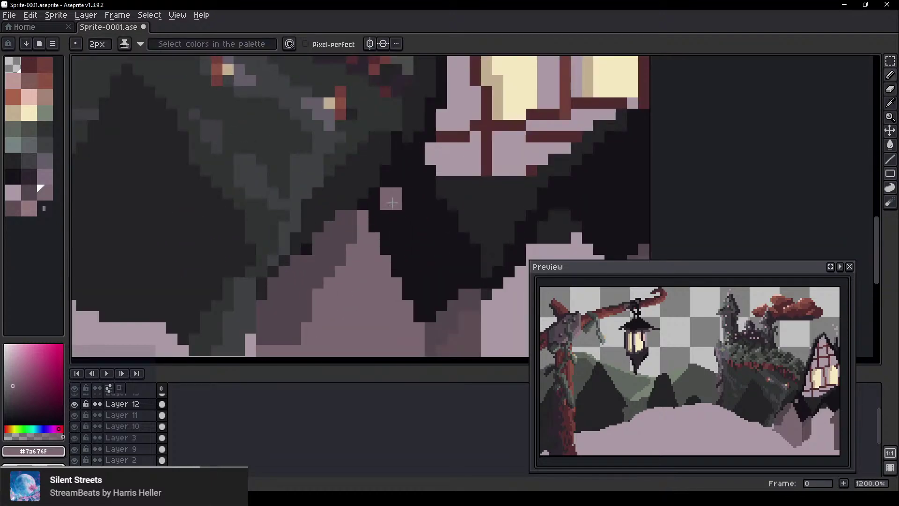
alt+click(390, 198)
mouse_move(374, 174)
mouse_down()
mouse_move(394, 142)
mouse_move(366, 191)
mouse_up()
scroll(365, 214, down, 4)
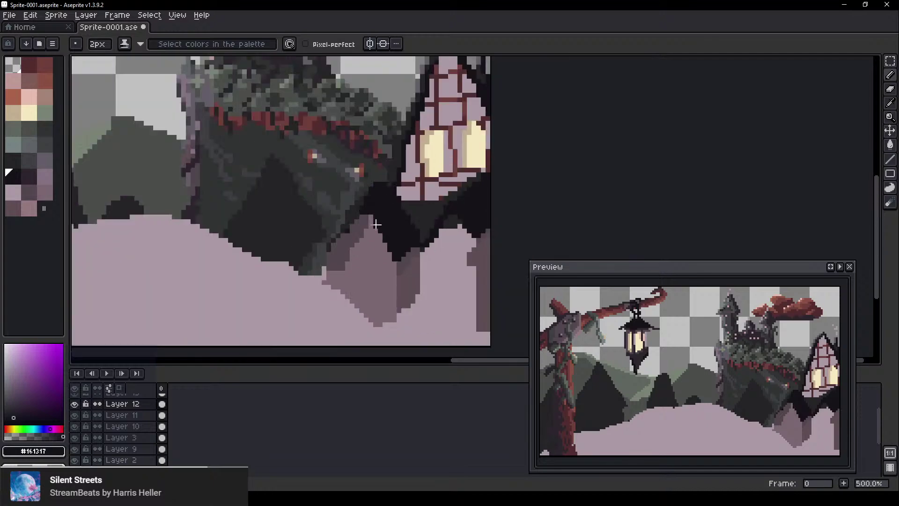
scroll(373, 205, up, 2)
key(minus)
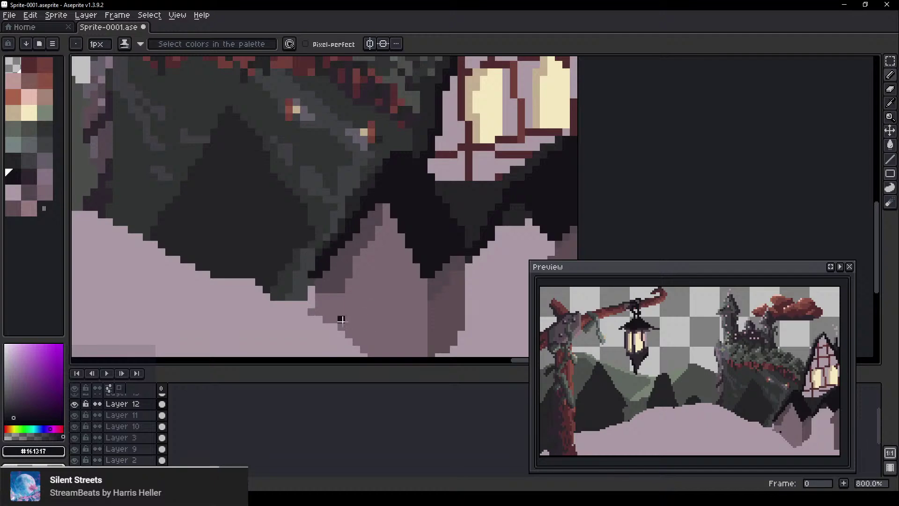
Reduce the eraser to 1 px and erase a vertical strip along the mauve rock's left edge on Layer 12
scroll(351, 311, up, 3)
key(v)
key(e)
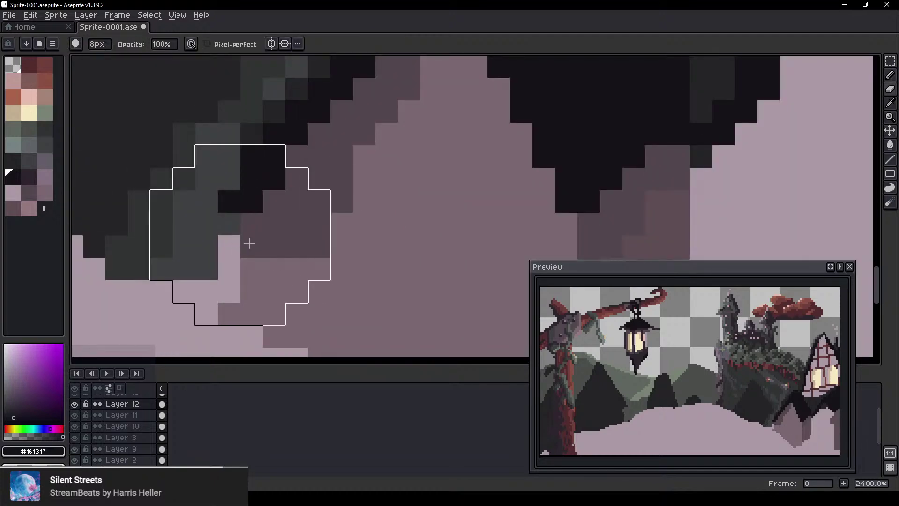
key(minus)
key(minus)
key(minus)
key(minus)
key(minus)
key(minus)
key(minus)
drag(252, 224, 252, 351)
click(229, 312)
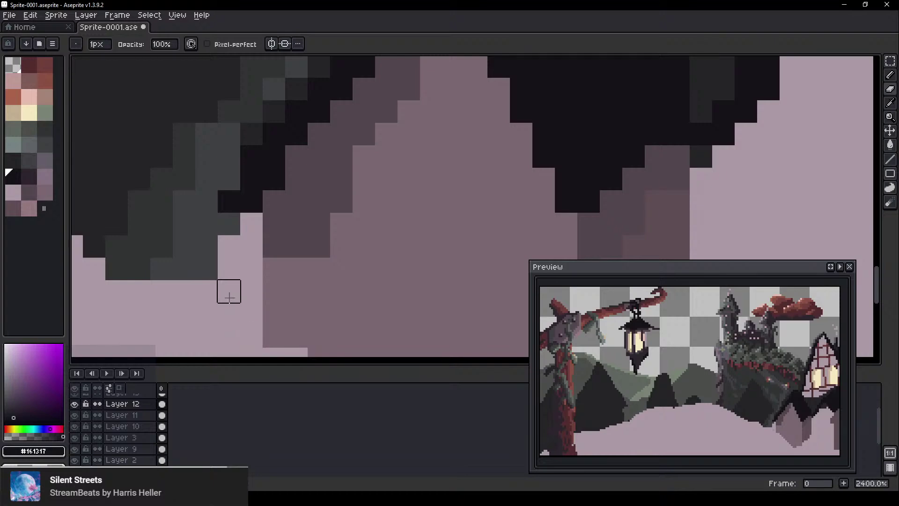
Trim another column off the mauve rock's left edge and undo the misplaced eraser stroke
mouse_move(274, 224)
mouse_down()
mouse_move(266, 206)
mouse_move(260, 356)
mouse_up()
drag(293, 284, 291, 348)
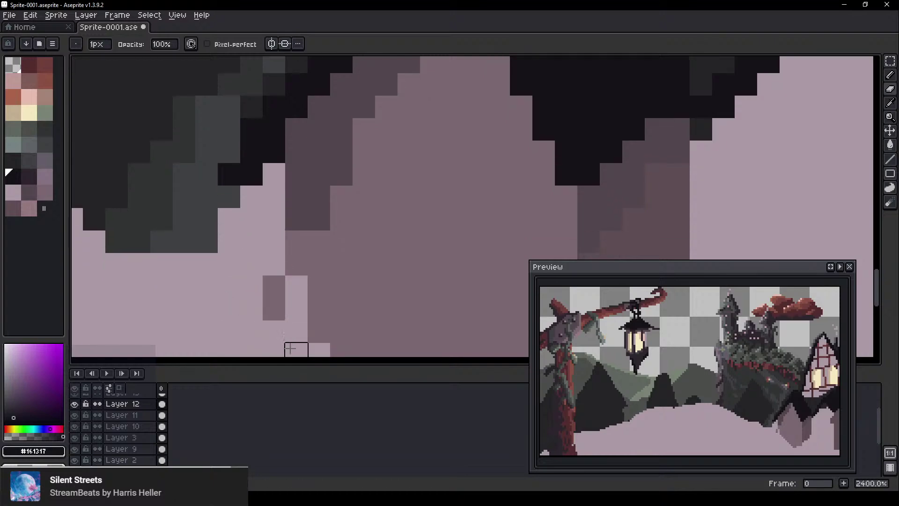
key(ctrl+z)
drag(271, 263, 274, 332)
scroll(367, 299, down, 5)
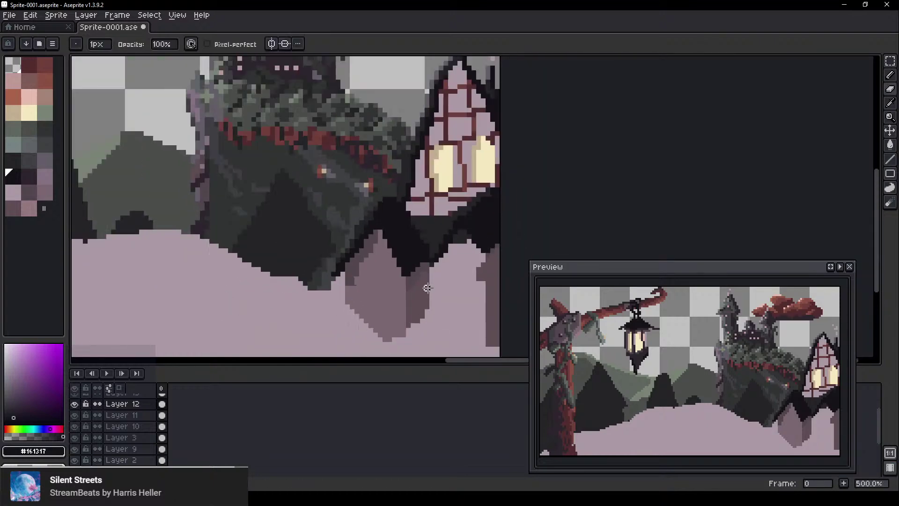
scroll(429, 286, down, 2)
drag(351, 254, 213, 211)
scroll(424, 220, up, 5)
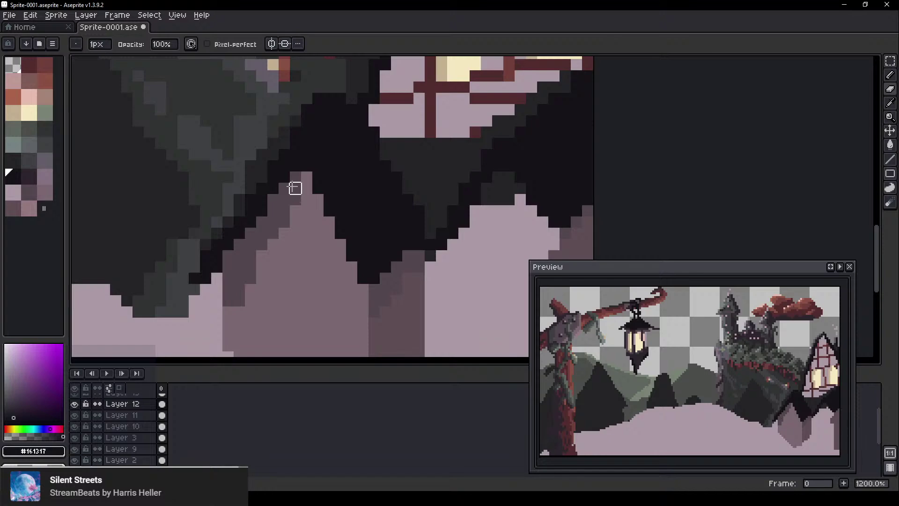
mouse_move(295, 188)
mouse_down()
mouse_move(339, 275)
mouse_move(317, 255)
mouse_up()
key(ctrl+z)
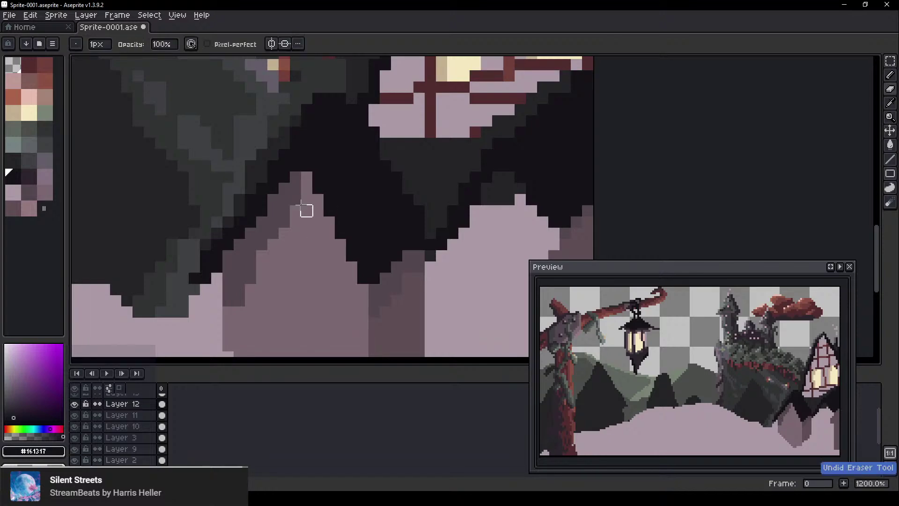
Widen the mauve peak's right slope into the black area using #7a676f and the 1 px pencil
alt+click(303, 178)
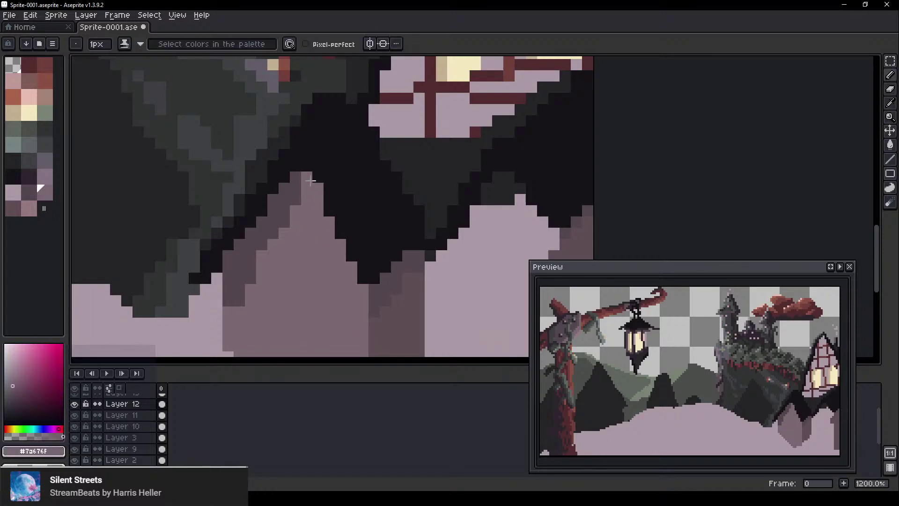
drag(340, 269, 367, 292)
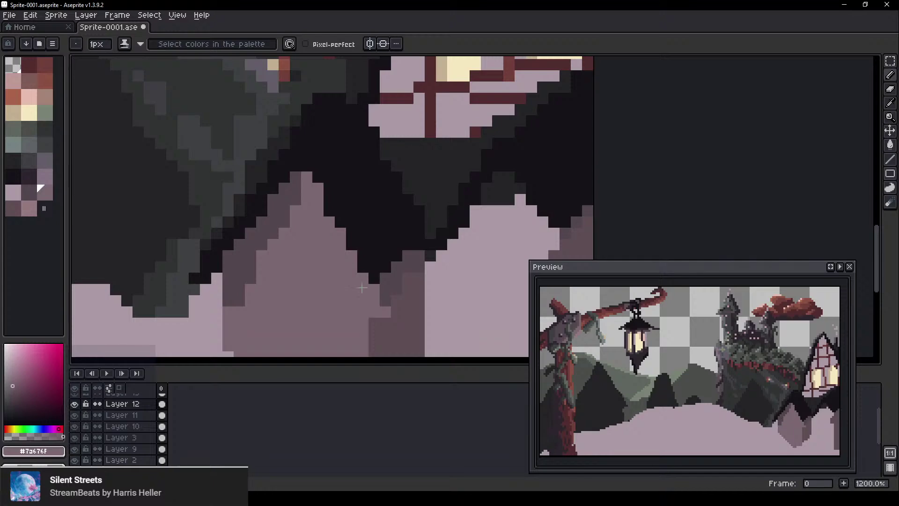
drag(336, 230, 371, 286)
drag(314, 197, 376, 292)
Extend the #52474e shadow right of the mauve face upward into a narrow point beneath the house
alt+click(396, 268)
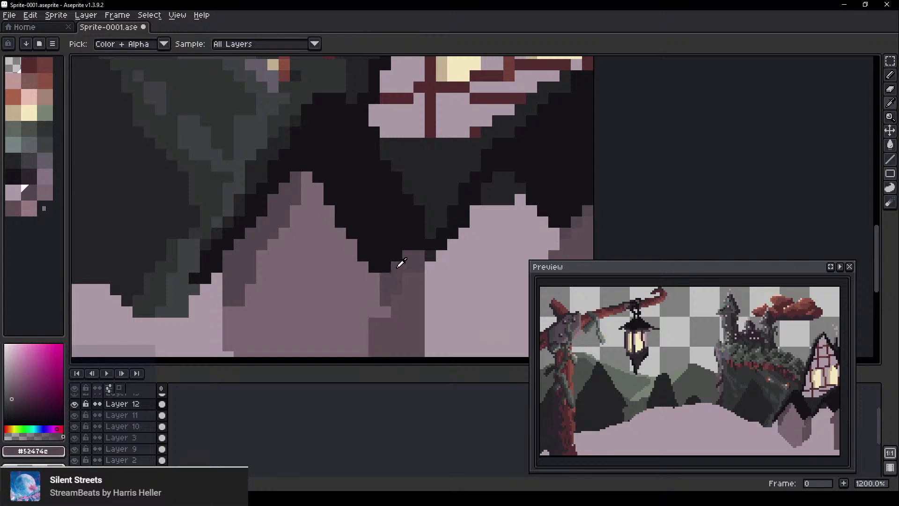
drag(408, 243, 382, 272)
mouse_move(415, 217)
mouse_down()
mouse_move(395, 254)
mouse_move(407, 202)
mouse_move(386, 279)
mouse_move(420, 228)
mouse_move(364, 315)
mouse_move(372, 286)
mouse_move(373, 320)
mouse_up()
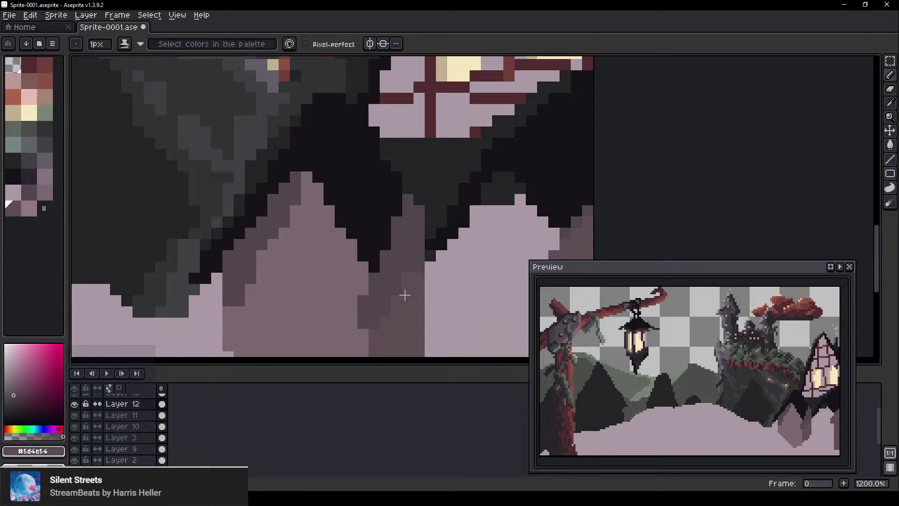
Shade the mauve rock's lower right with #5d4e54 along a diagonal edge down to its bottom tip, using a 3 px pencil
scroll(388, 325, down, 2)
drag(394, 349, 377, 288)
scroll(363, 294, up, 3)
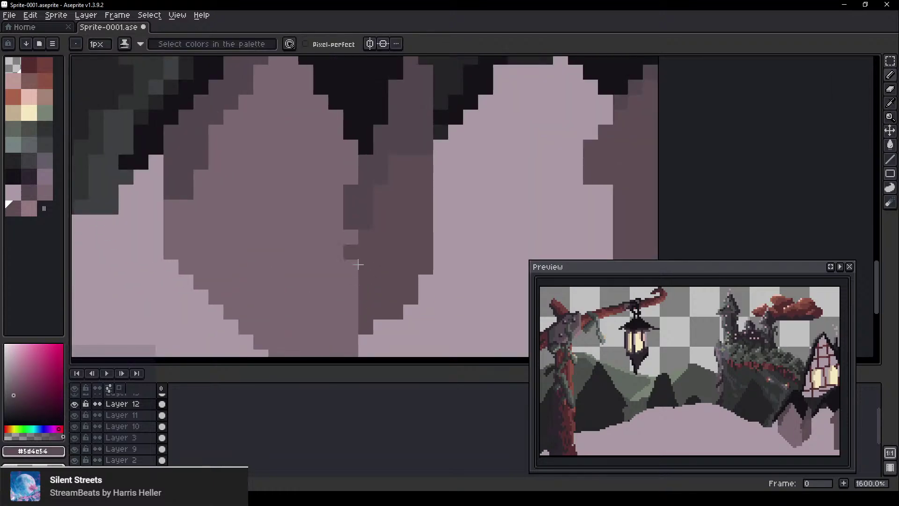
ctrl+scroll(342, 285, up, 2)
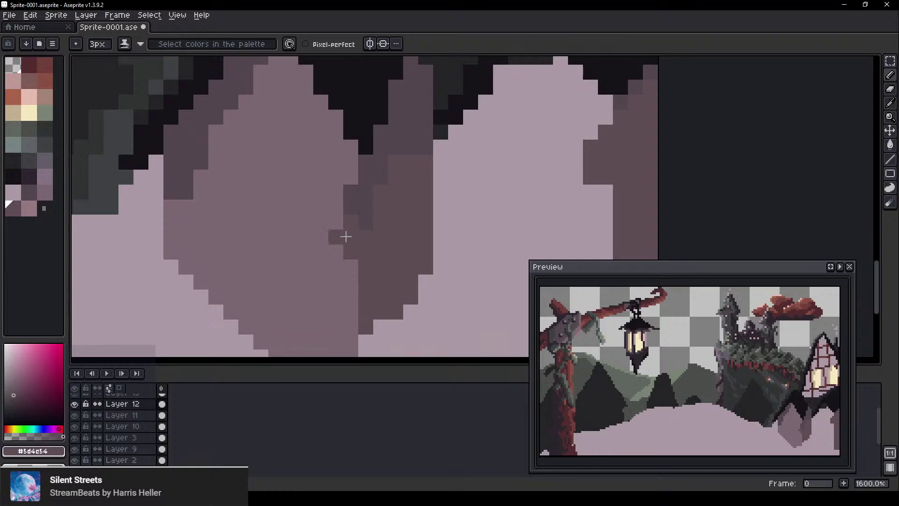
mouse_move(333, 232)
mouse_down()
mouse_move(320, 352)
mouse_move(329, 325)
mouse_move(340, 346)
mouse_up()
mouse_move(374, 278)
mouse_down()
mouse_move(355, 146)
mouse_move(316, 173)
mouse_move(297, 170)
mouse_up()
scroll(354, 146, down, 3)
scroll(336, 134, down, 1)
scroll(363, 187, up, 3)
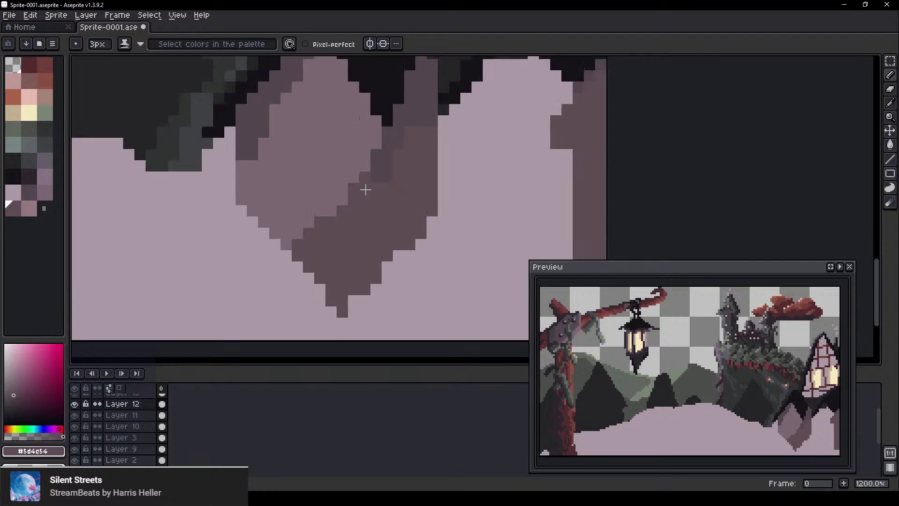
Sort the palette by brightness in ascending order and sample #7a676f from the mauve rock
alt+click(331, 136)
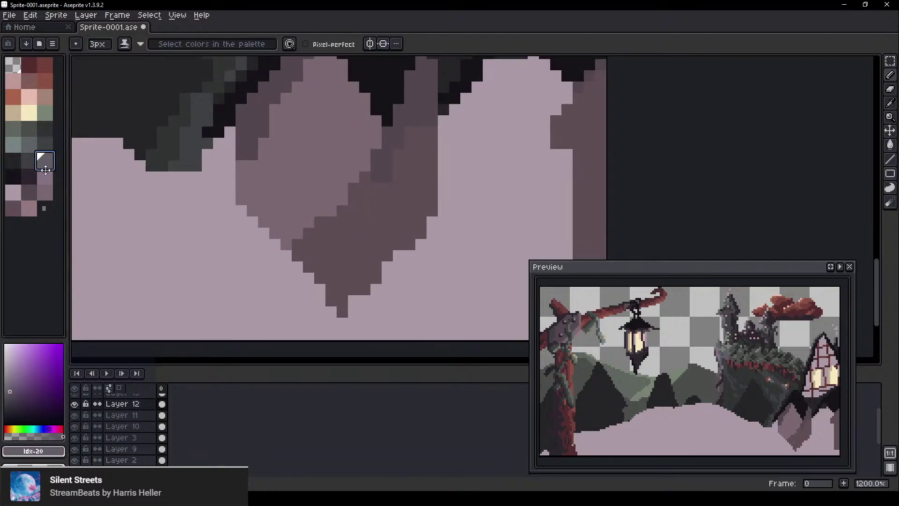
click(44, 191)
click(26, 44)
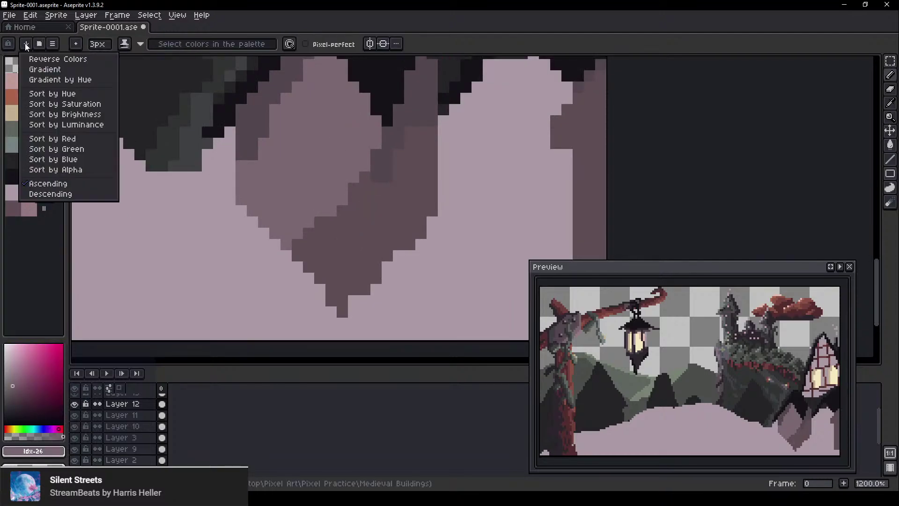
click(57, 94)
click(26, 44)
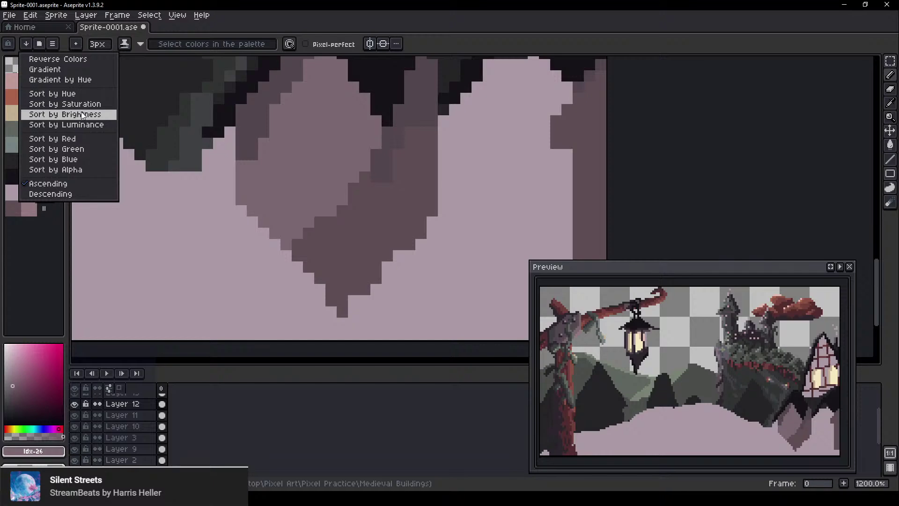
click(75, 114)
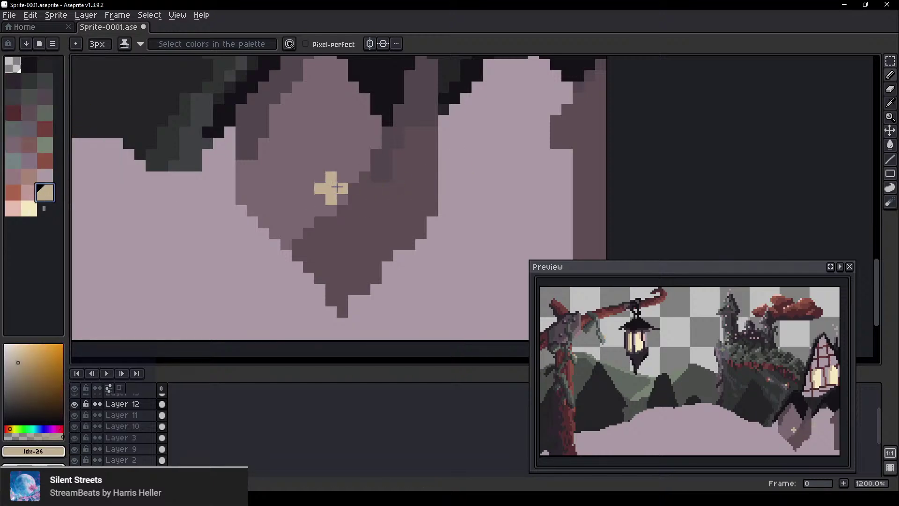
alt+click(322, 183)
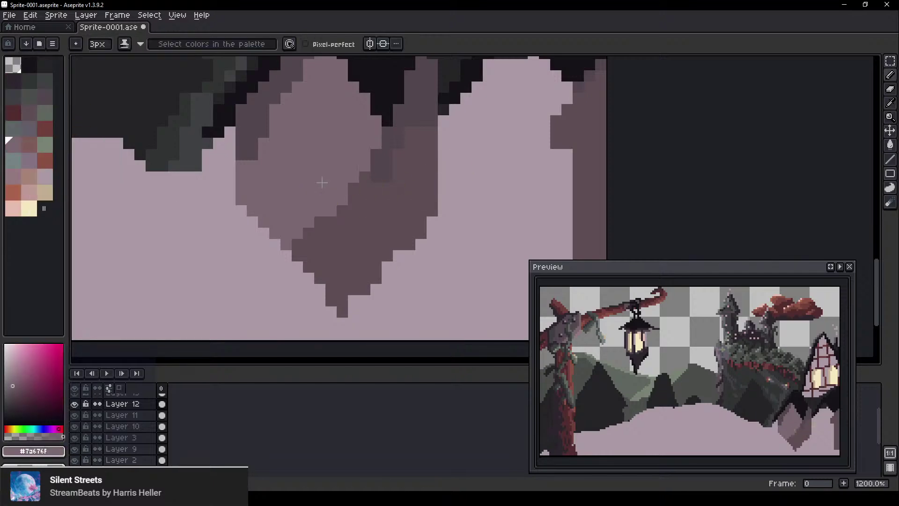
Outline the mauve rock's lower facet with a 1 px pencil and fill it with the blue-grey palette colour Idx-13
click(30, 129)
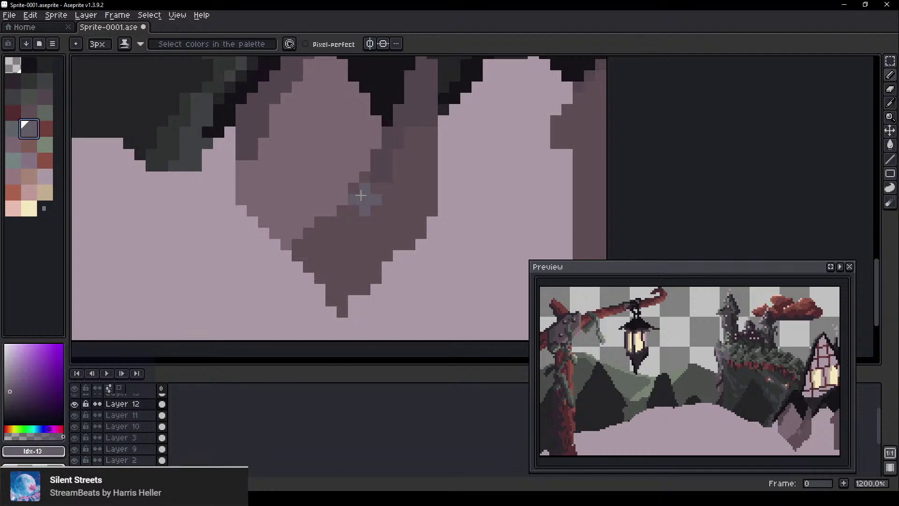
key(minus)
key(minus)
mouse_move(365, 177)
mouse_down()
mouse_move(348, 301)
mouse_move(354, 251)
mouse_move(365, 260)
mouse_move(360, 290)
mouse_up()
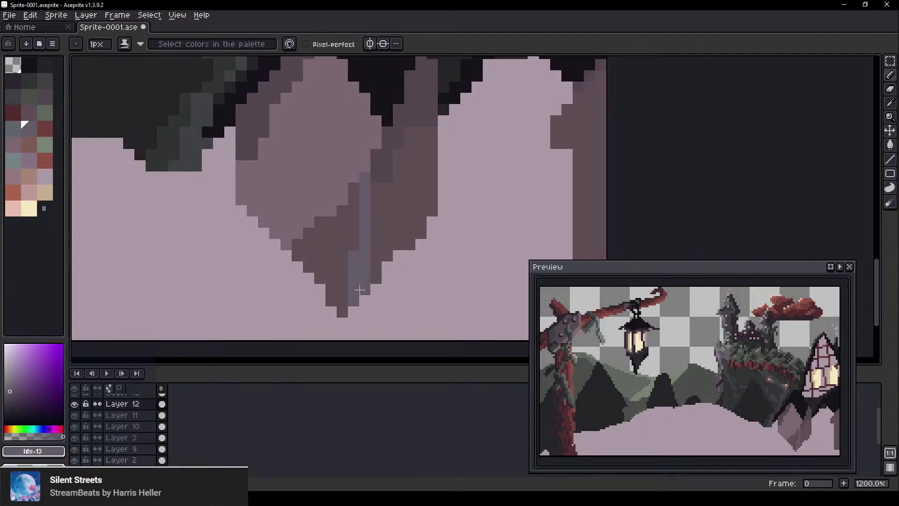
drag(353, 194, 355, 180)
drag(356, 221, 354, 246)
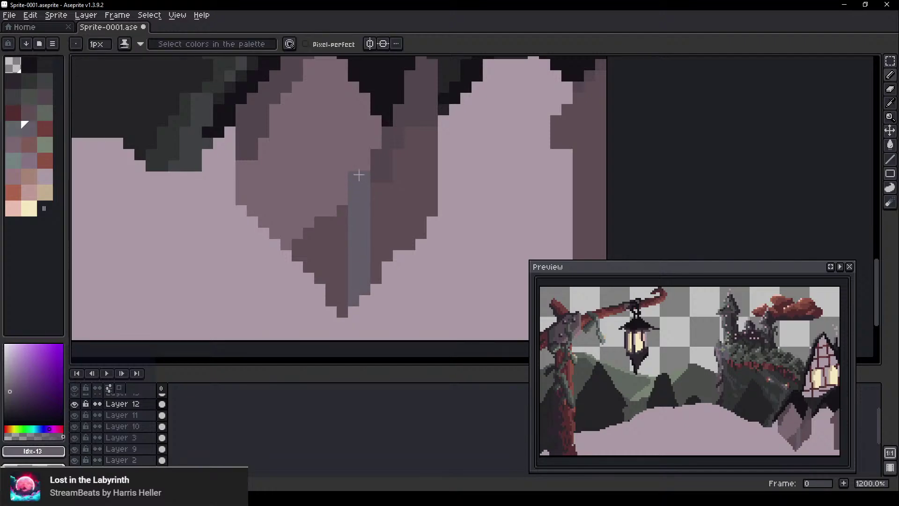
mouse_move(343, 210)
mouse_down()
mouse_move(331, 230)
mouse_move(335, 214)
mouse_move(313, 235)
mouse_move(323, 267)
mouse_move(352, 233)
mouse_move(335, 253)
mouse_move(346, 239)
mouse_move(343, 272)
mouse_move(327, 259)
mouse_move(337, 251)
mouse_move(321, 268)
mouse_move(338, 300)
mouse_move(365, 295)
mouse_move(422, 225)
mouse_move(367, 251)
mouse_move(358, 334)
mouse_up()
key(ctrl+z)
scroll(339, 254, up, 3)
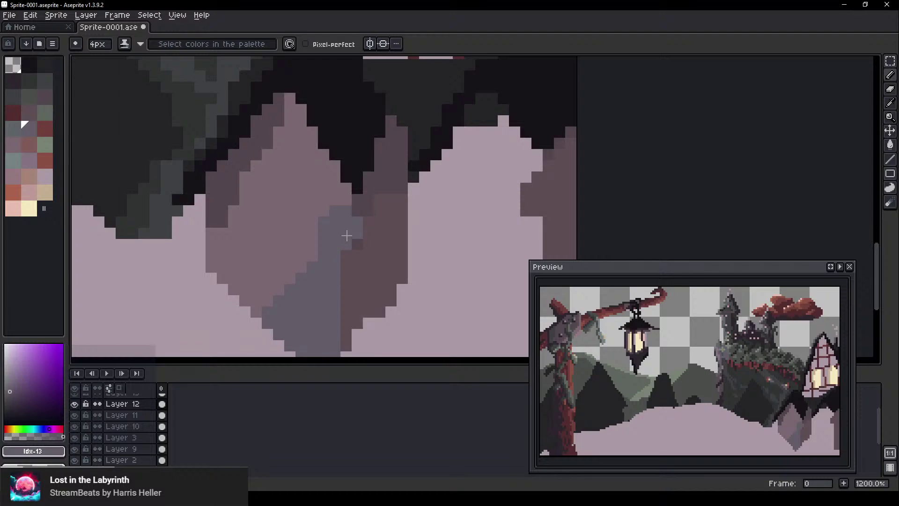
Widen the blue-grey facet by one column toward the dark shadow with a 1 px pencil
key(e)
key(b)
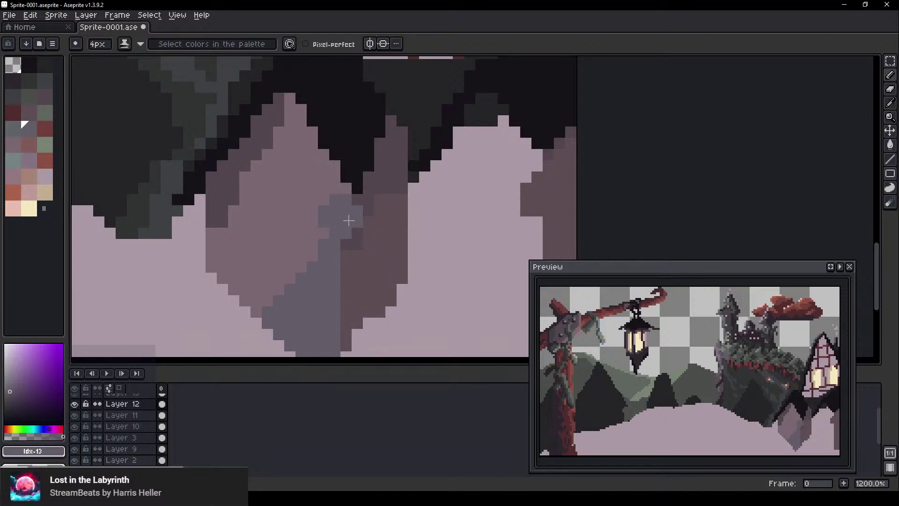
key(minus)
key(minus)
key(minus)
drag(348, 223, 346, 353)
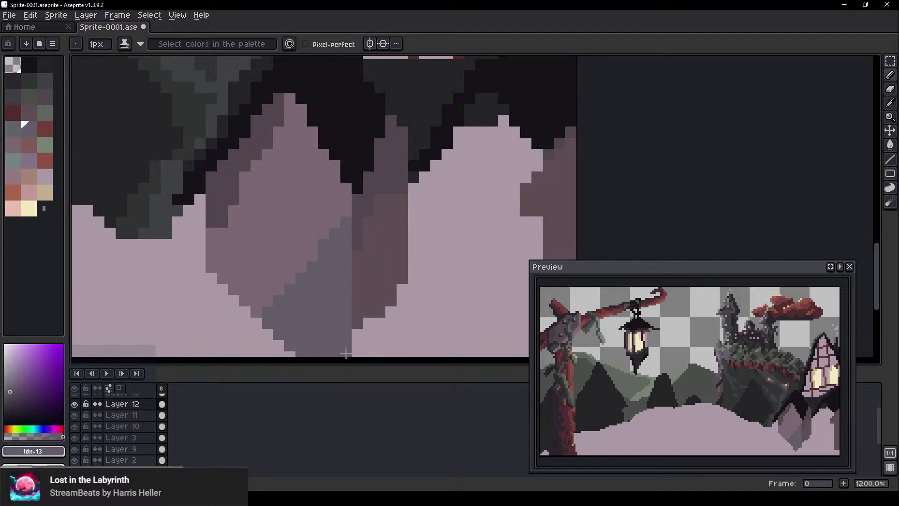
Erase the narrow tip and upper right edge of the dark shadow beneath the house with a 1 px eraser
scroll(419, 257, down, 4)
scroll(470, 245, down, 1)
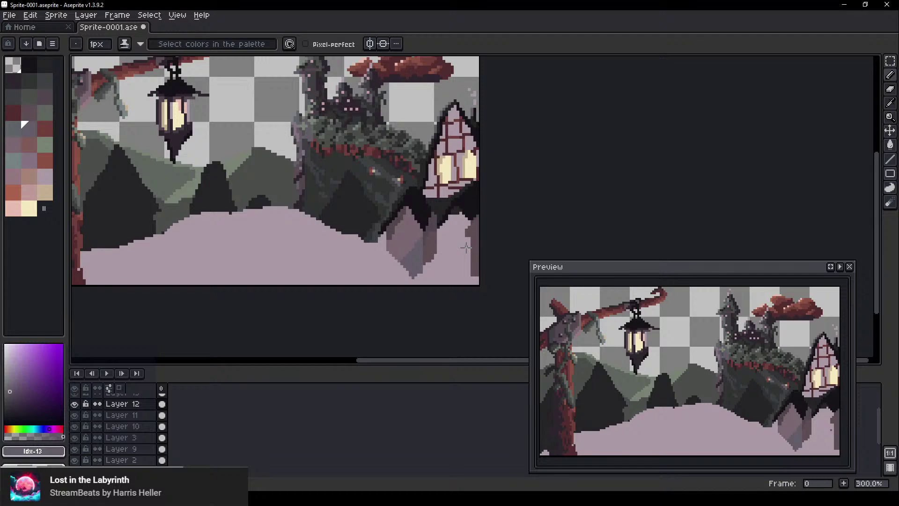
scroll(439, 253, up, 6)
drag(330, 109, 302, 171)
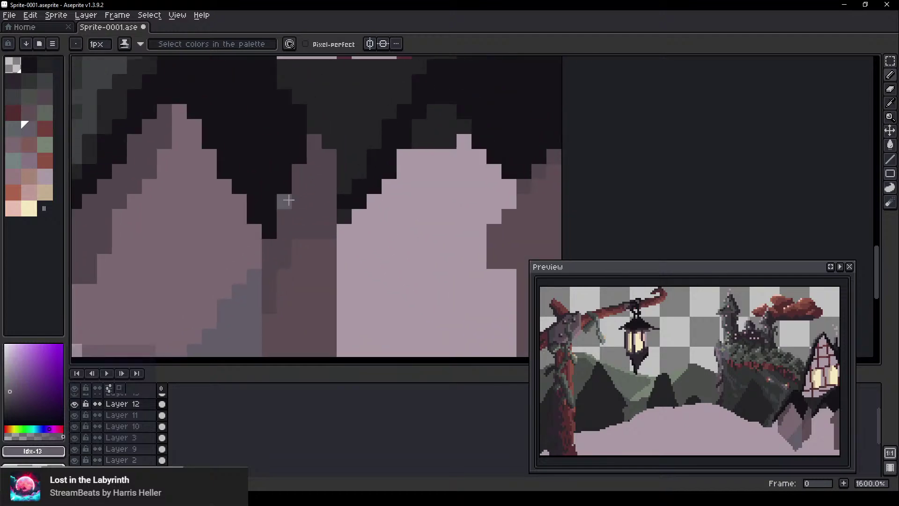
key(e)
drag(314, 141, 329, 186)
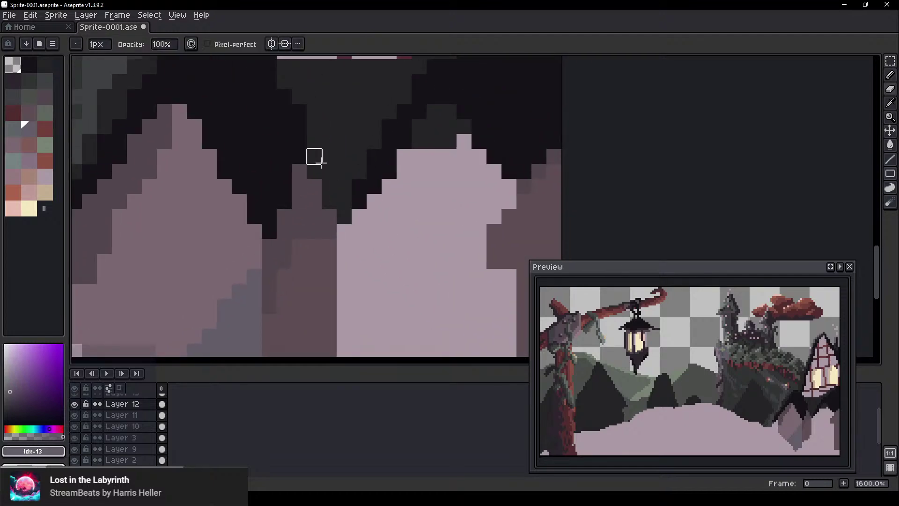
scroll(386, 247, down, 5)
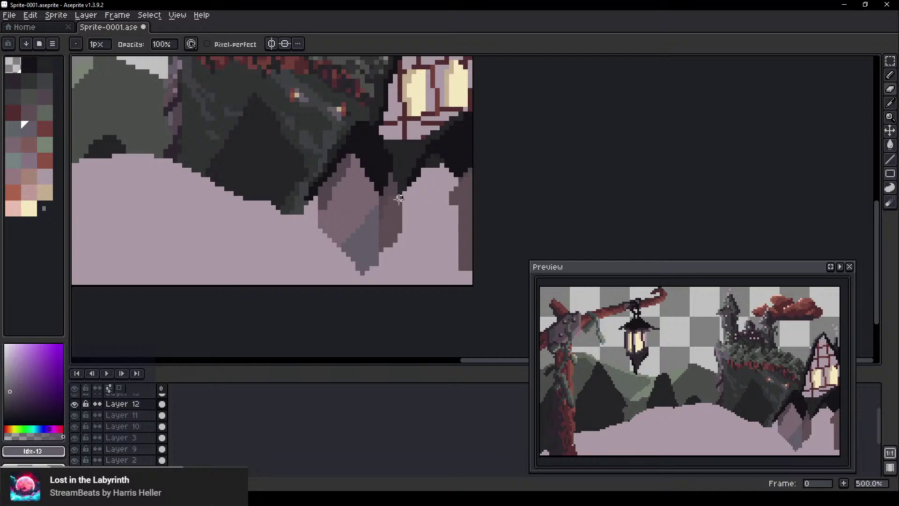
Trim the right edge of the rock's dark shadow vertically with the eraser
scroll(401, 151, up, 7)
scroll(390, 122, up, 2)
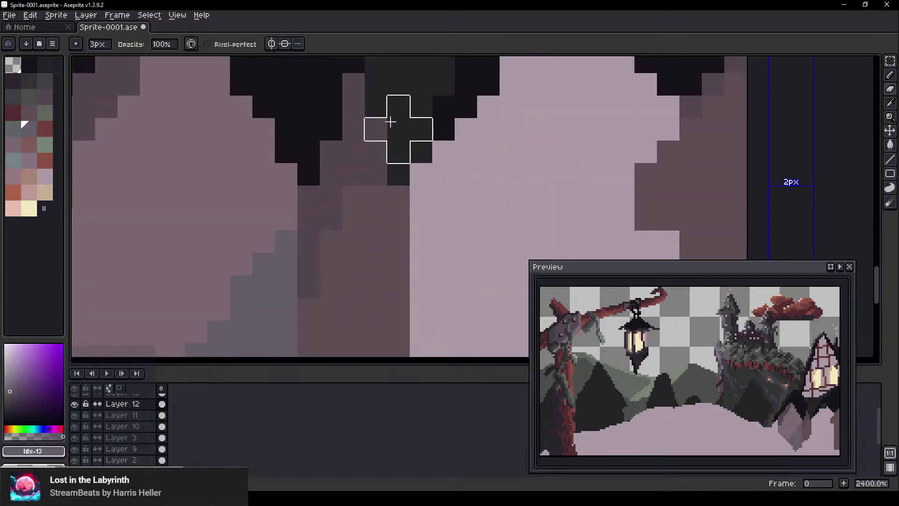
scroll(391, 122, down, 1)
drag(391, 122, 411, 335)
scroll(412, 335, down, 2)
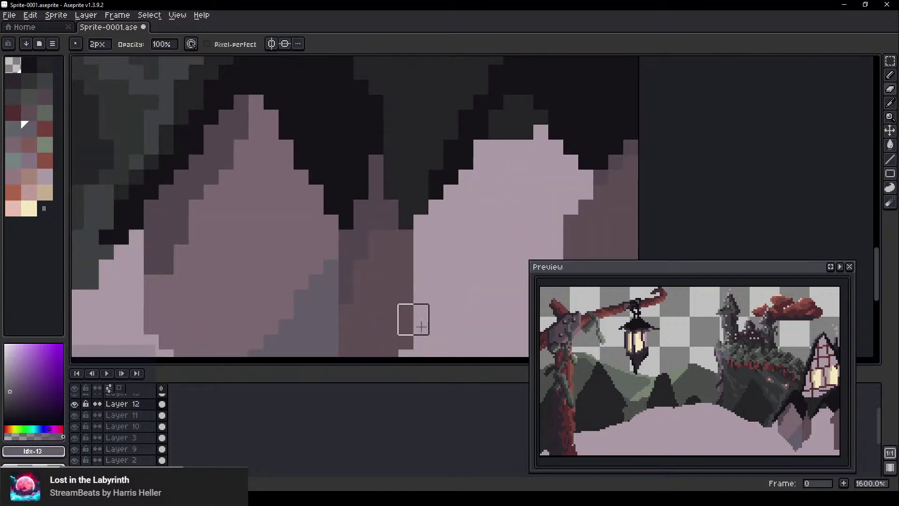
Bevel the rock's lower right corner and cut off its pointed bottom tip with a 2 px eraser
scroll(420, 215, down, 2)
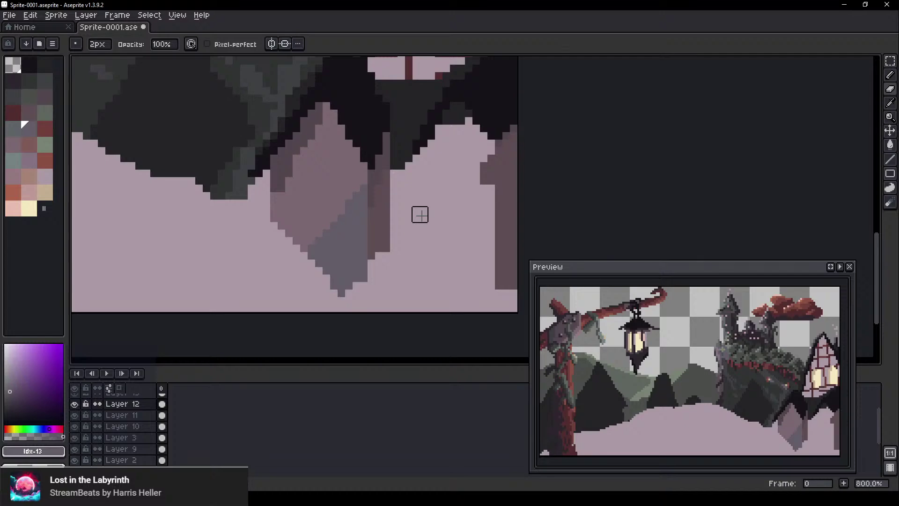
drag(403, 234, 367, 282)
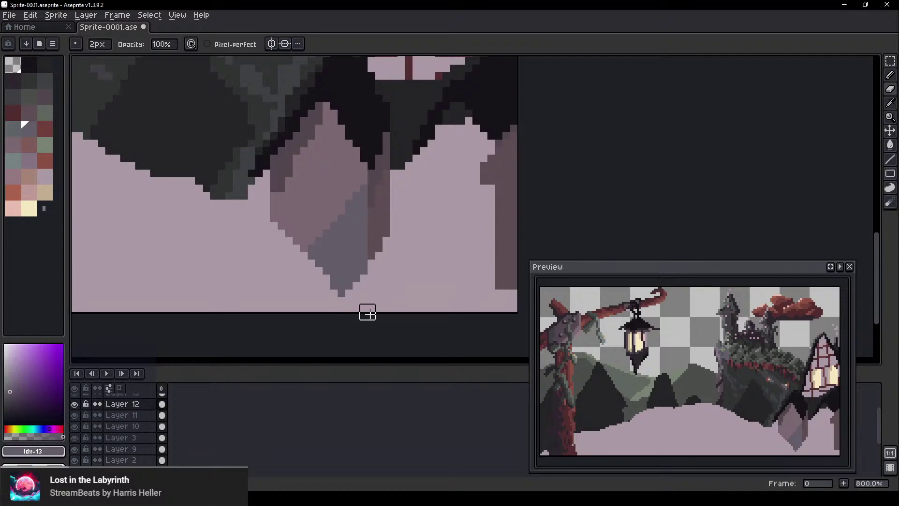
mouse_move(391, 244)
mouse_down()
mouse_move(304, 283)
mouse_move(335, 270)
mouse_move(322, 281)
mouse_up()
scroll(368, 276, down, 2)
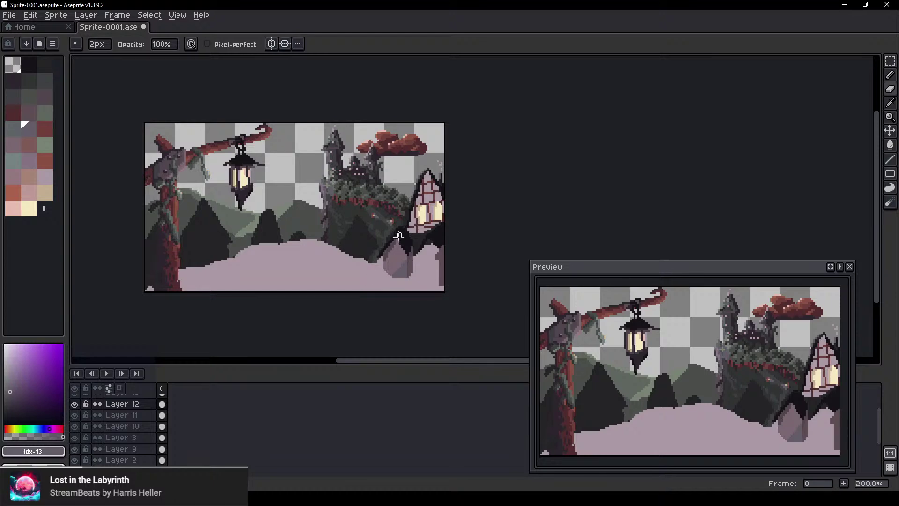
Move the mauve rock on Layer 12 slightly down and to the right
scroll(399, 236, up, 3)
key(v)
drag(404, 261, 411, 276)
scroll(402, 257, up, 2)
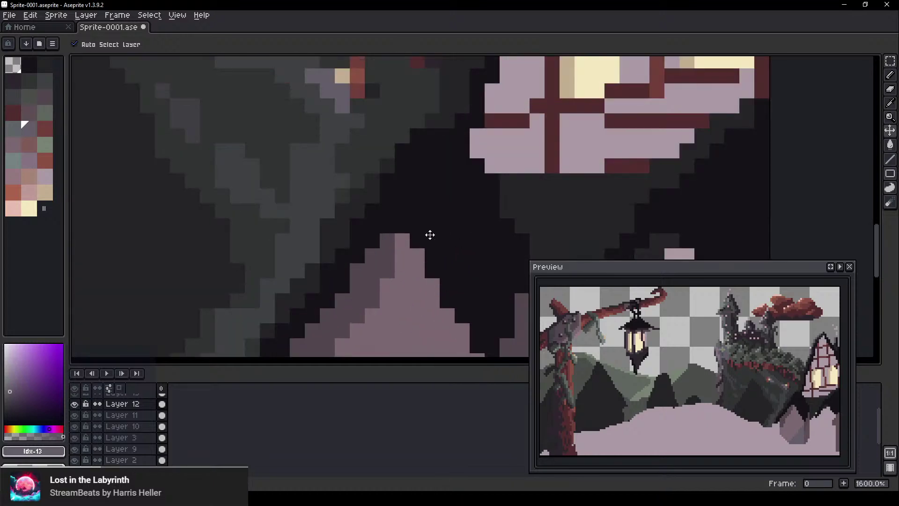
scroll(428, 234, down, 4)
Place the drawing beside the reference image board and examine the dark village and moonlit castle references
drag(223, 174, 289, 221)
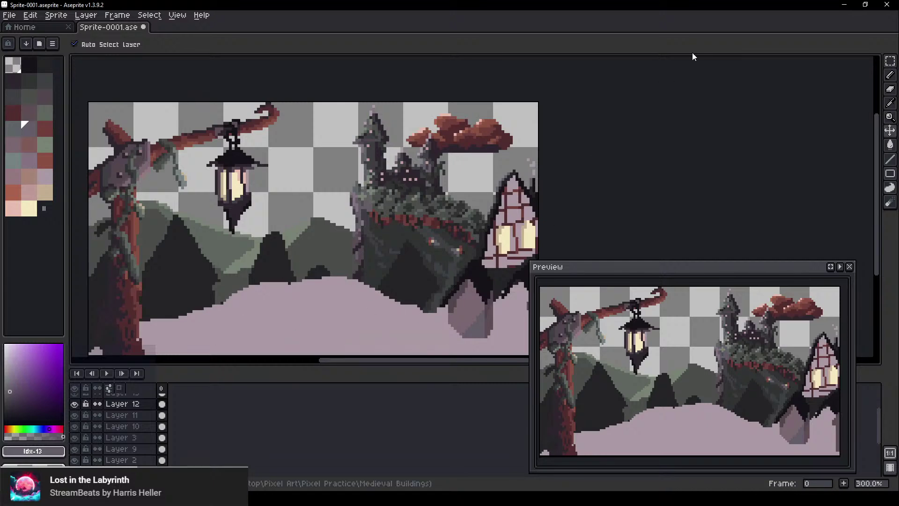
drag(741, 4, 0, 66)
click(532, 241)
scroll(530, 124, up, 4)
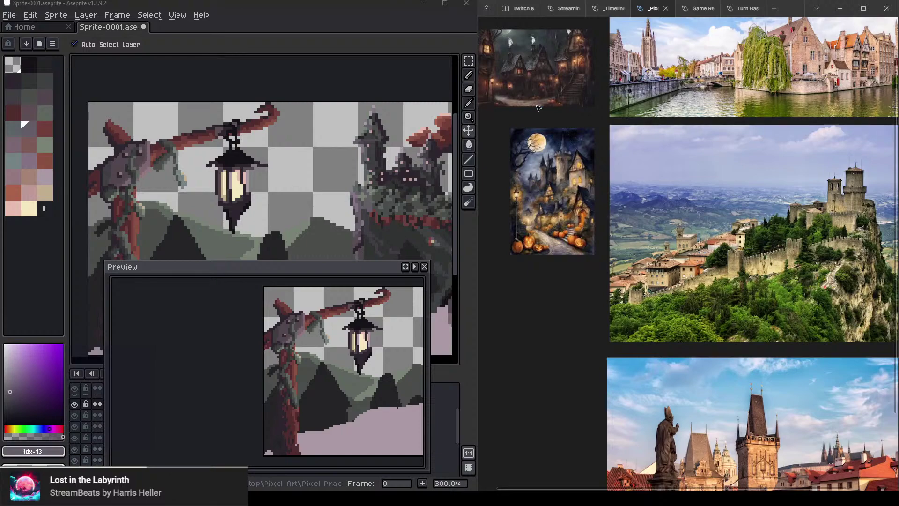
scroll(542, 140, up, 2)
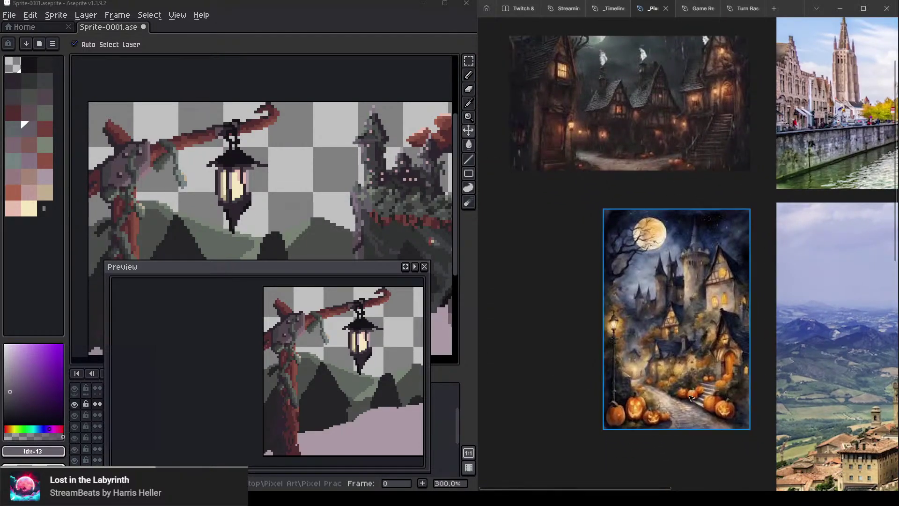
drag(709, 157, 555, 164)
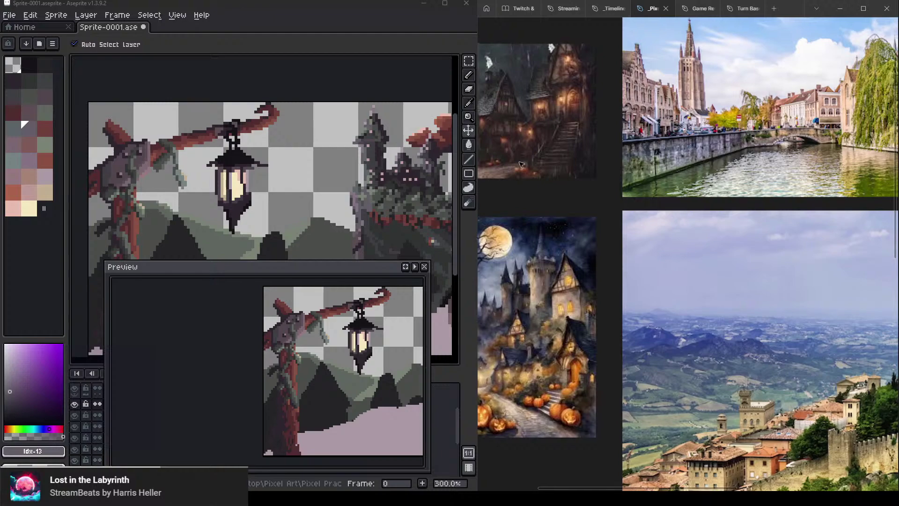
scroll(693, 297, down, 3)
drag(692, 378, 657, 307)
scroll(658, 307, up, 4)
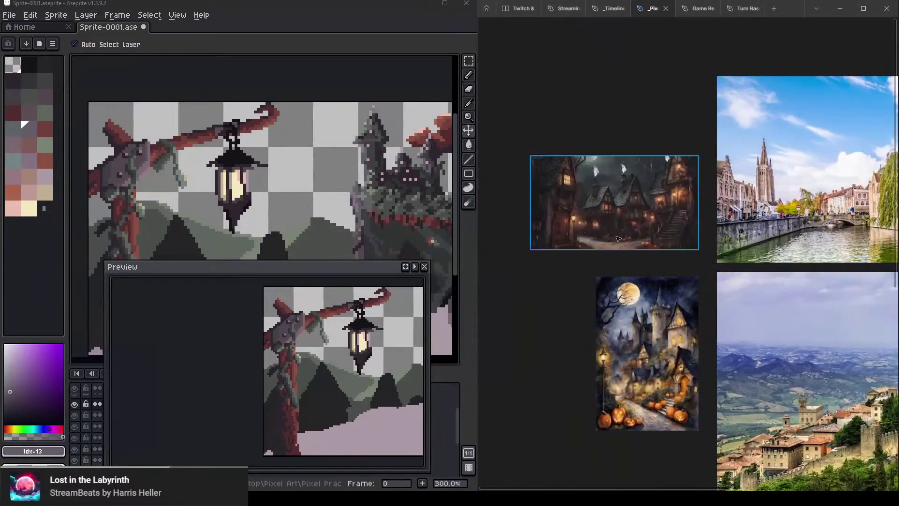
scroll(613, 296, down, 1)
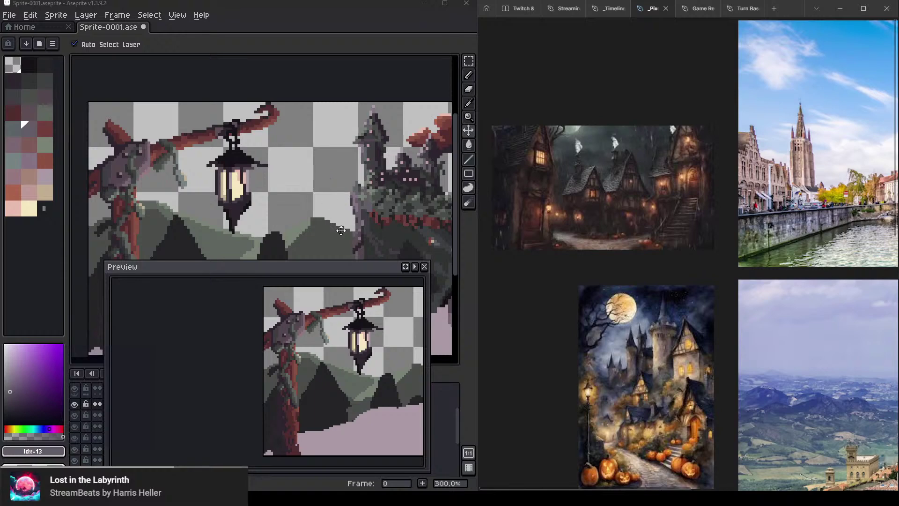
Return to the drawing at full window size and reposition the preview so the whole scene shows in it
drag(334, 253, 295, 165)
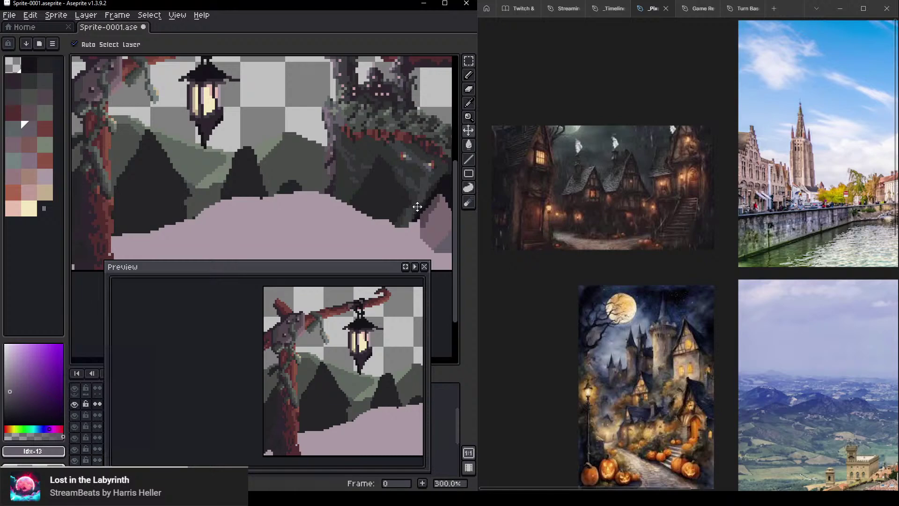
scroll(417, 207, up, 2)
drag(377, 215, 291, 153)
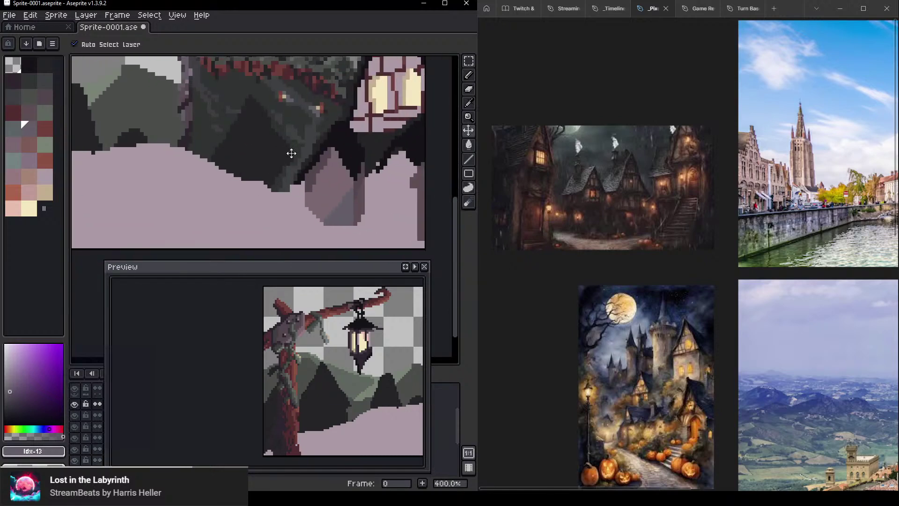
click(441, 8)
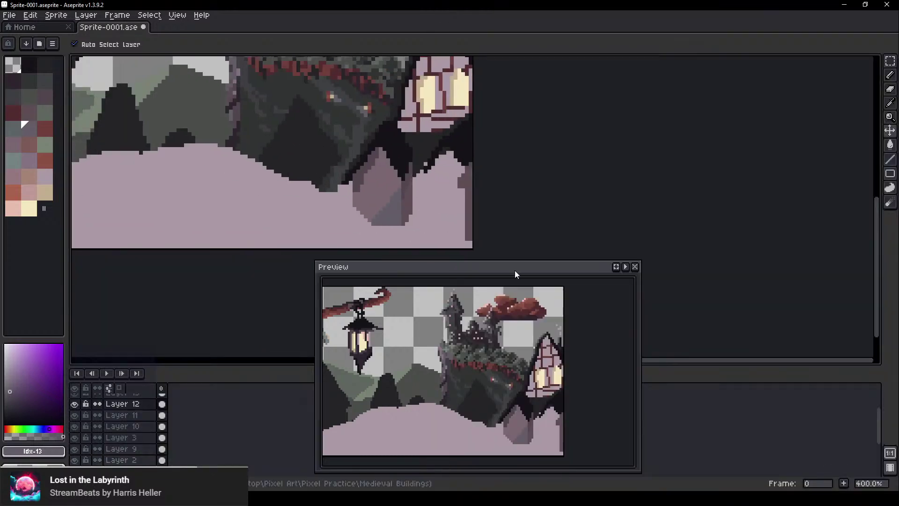
drag(515, 270, 740, 264)
scroll(775, 360, up, 2)
drag(775, 360, 783, 367)
scroll(433, 221, up, 2)
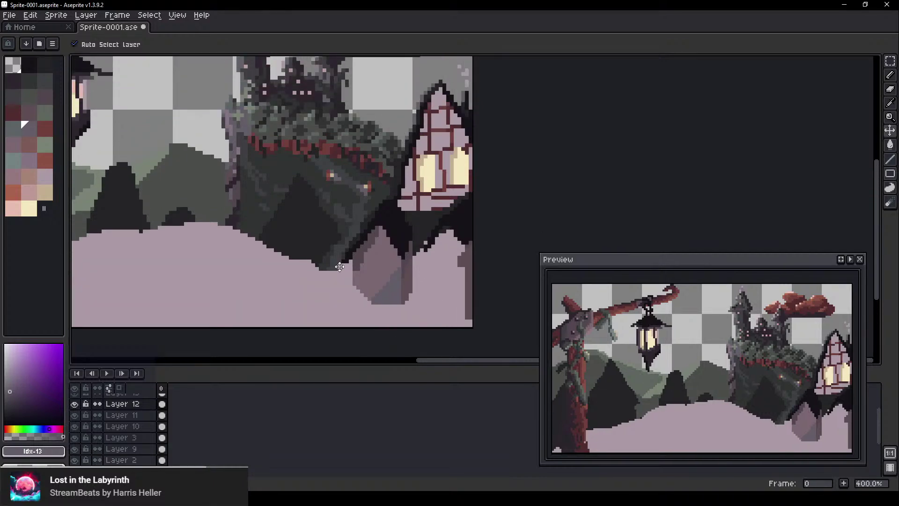
key(shift+n)
key(b)
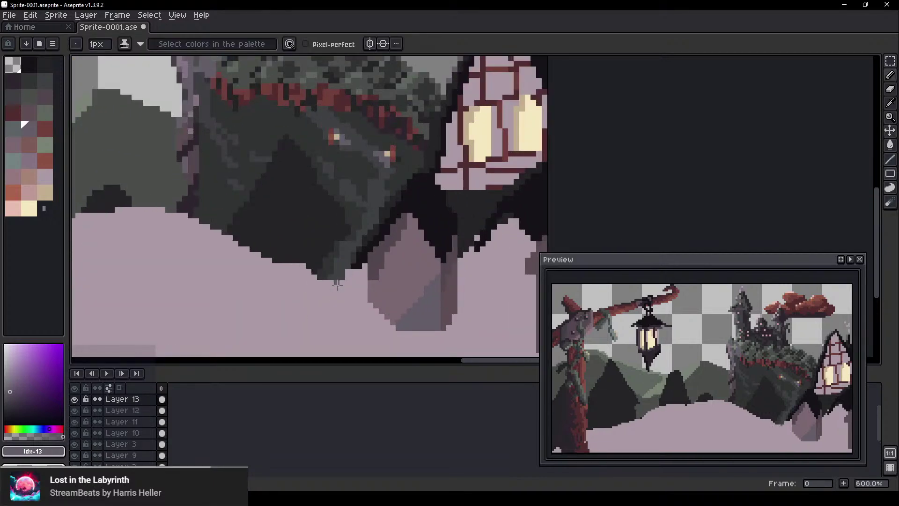
key(v)
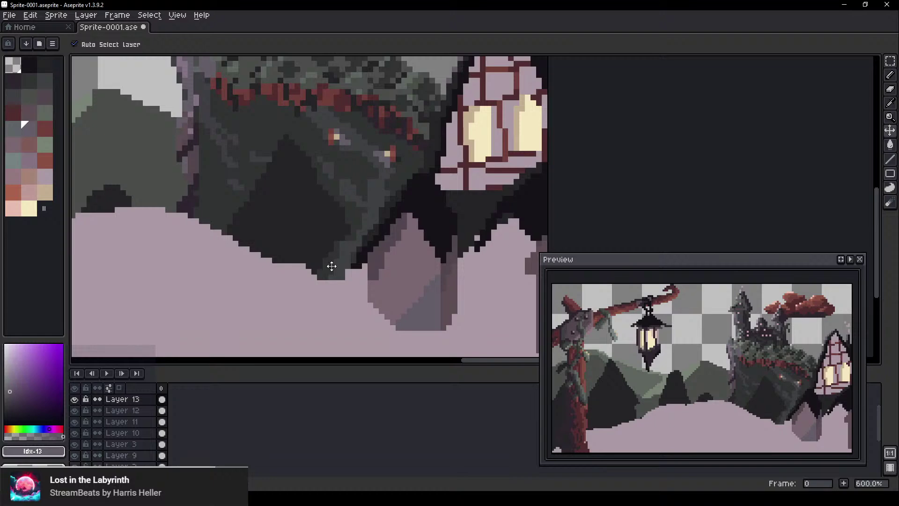
drag(316, 230, 319, 191)
key(ctrl+z)
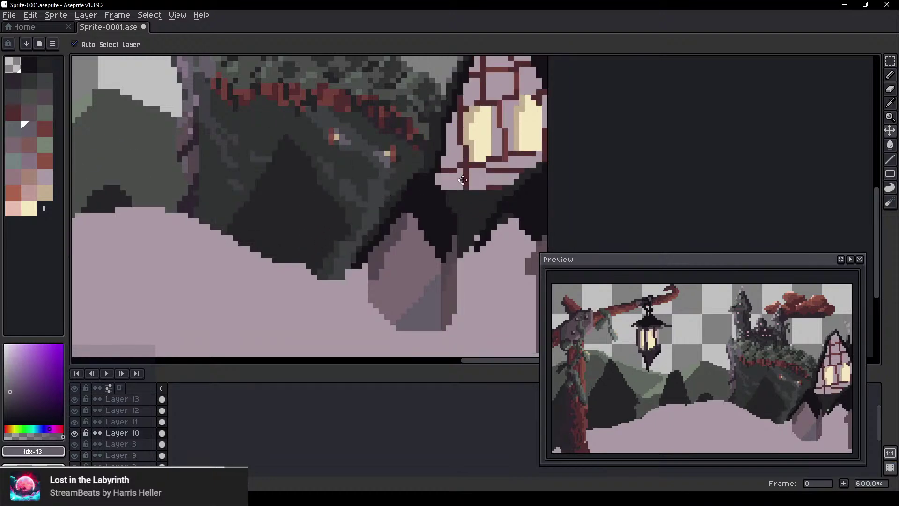
drag(455, 147, 154, 182)
key(ctrl+z)
Erase the dark pointed hills behind the mauve ground on Layer 10 with a 14 px eraser
scroll(283, 193, down, 4)
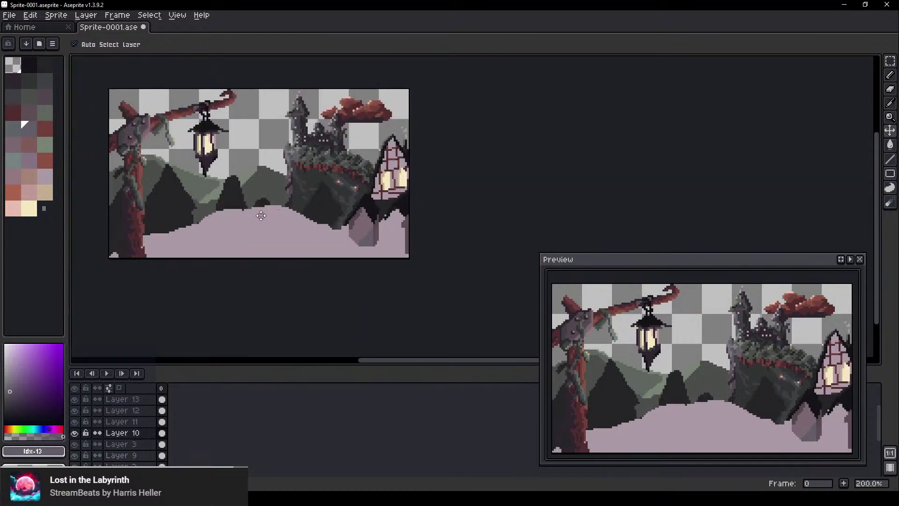
key(ctrl)
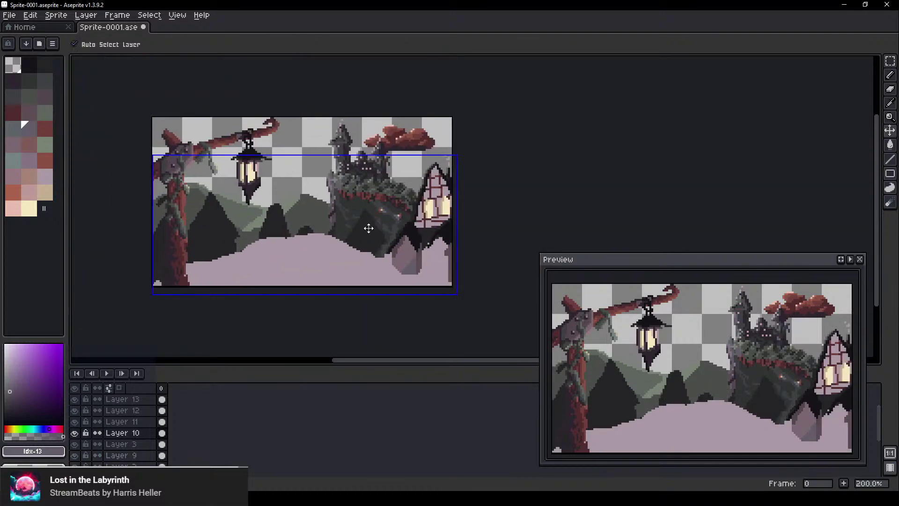
key(ctrl)
mouse_move(366, 218)
mouse_down()
mouse_move(378, 237)
mouse_move(334, 249)
mouse_move(339, 269)
mouse_move(345, 244)
mouse_move(306, 231)
mouse_move(300, 241)
mouse_move(326, 258)
mouse_move(277, 205)
mouse_move(282, 238)
mouse_move(241, 231)
mouse_move(199, 203)
mouse_move(246, 261)
mouse_move(207, 221)
mouse_move(204, 265)
mouse_move(223, 254)
mouse_move(182, 230)
mouse_move(169, 207)
mouse_move(161, 264)
mouse_up()
key(ctrl+z)
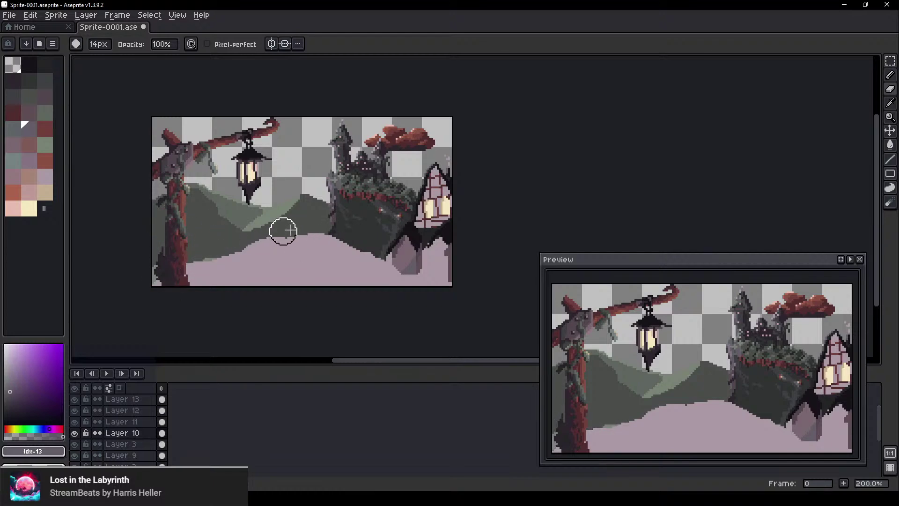
Create a new layer directly above Layer 13, which holds the pale mauve ground
scroll(363, 248, up, 2)
key(b)
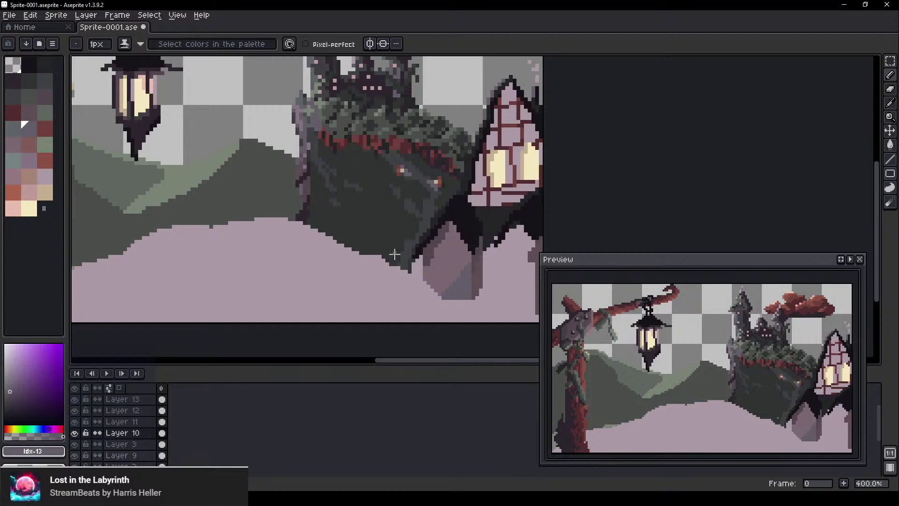
scroll(394, 254, up, 2)
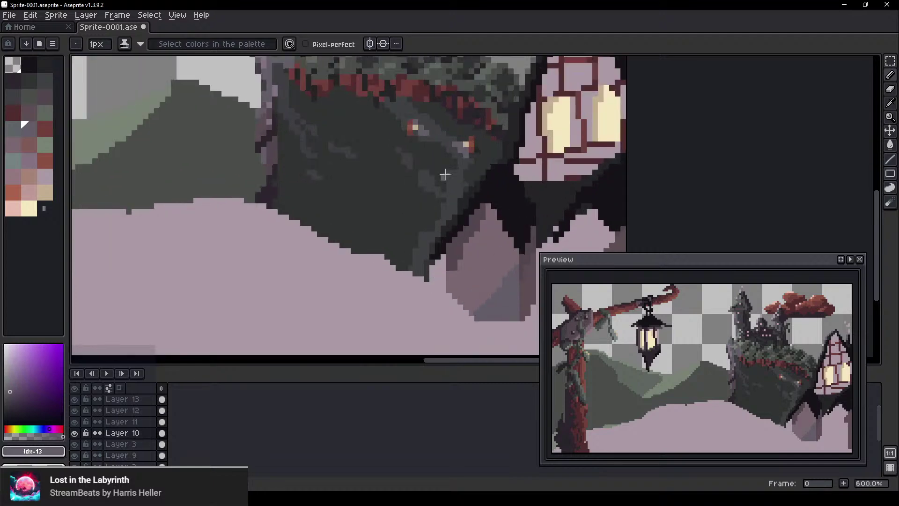
ctrl+click(394, 295)
key(e)
scroll(396, 274, down, 12)
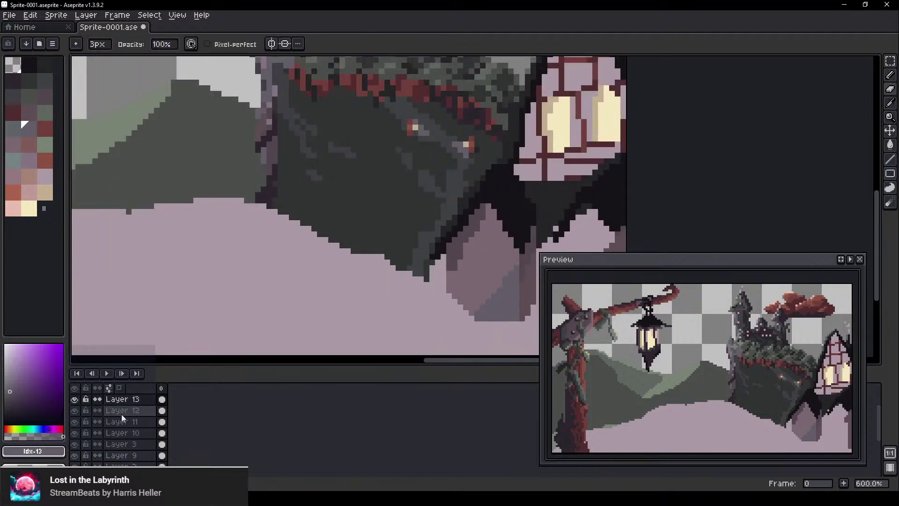
click(133, 399)
scroll(135, 407, up, 2)
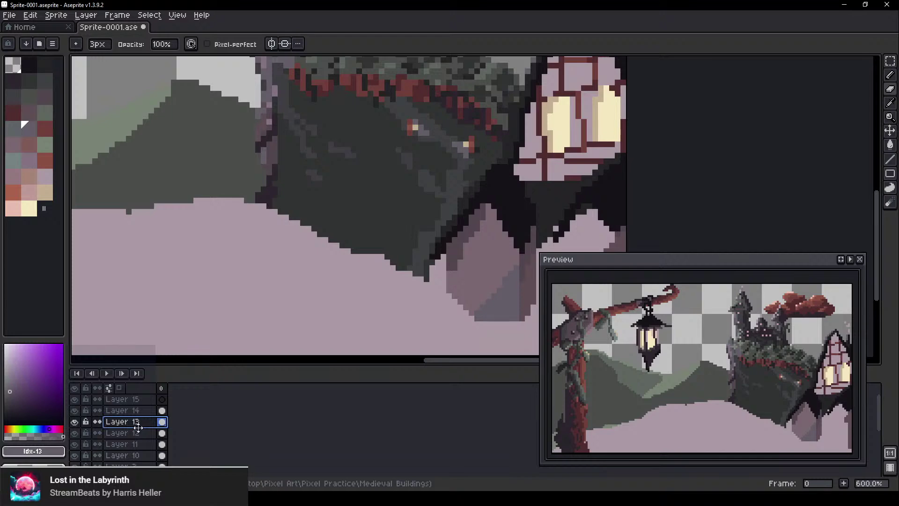
key(shift+n)
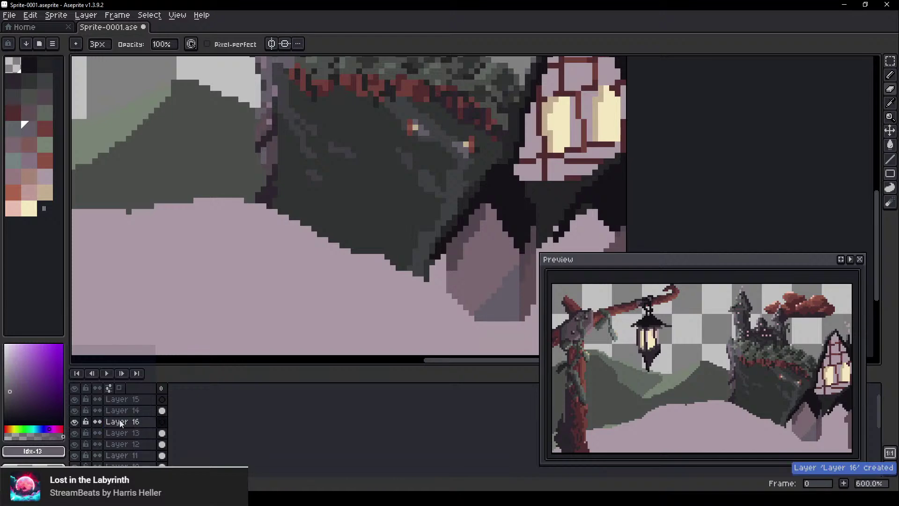
Paint a slanted strut below the cliff's tip on Layer 16 with a 4 px brush in the rock's mauve colour
alt+click(479, 271)
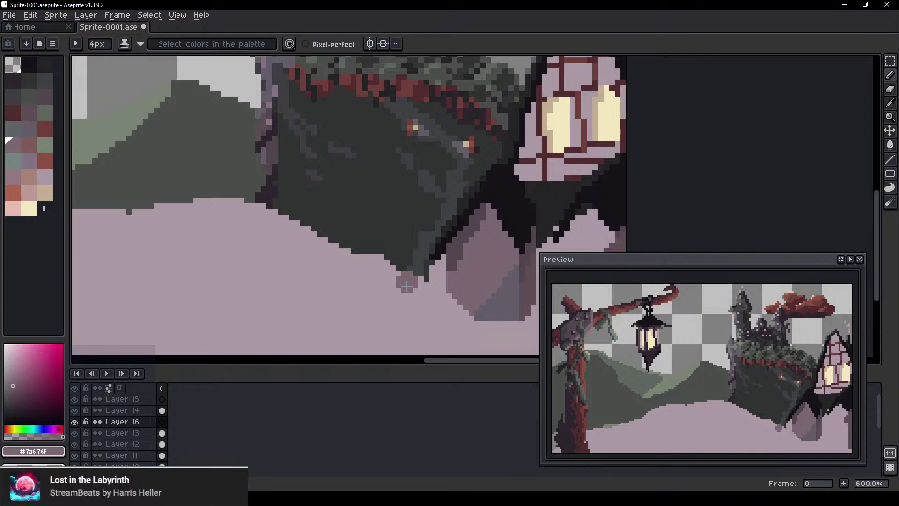
mouse_move(412, 285)
mouse_down()
mouse_move(377, 331)
mouse_move(402, 295)
mouse_move(380, 314)
mouse_up()
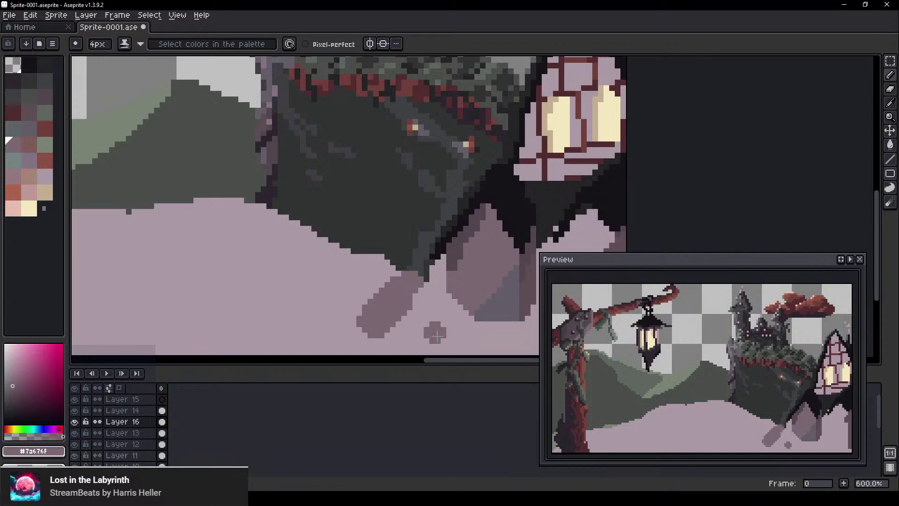
scroll(434, 327, down, 5)
scroll(426, 327, up, 4)
mouse_move(398, 292)
mouse_down()
mouse_move(399, 309)
mouse_move(356, 350)
mouse_up()
Trim the ground on Layer 13 along the cliff's lower left edge with a 3 px eraser
key(e)
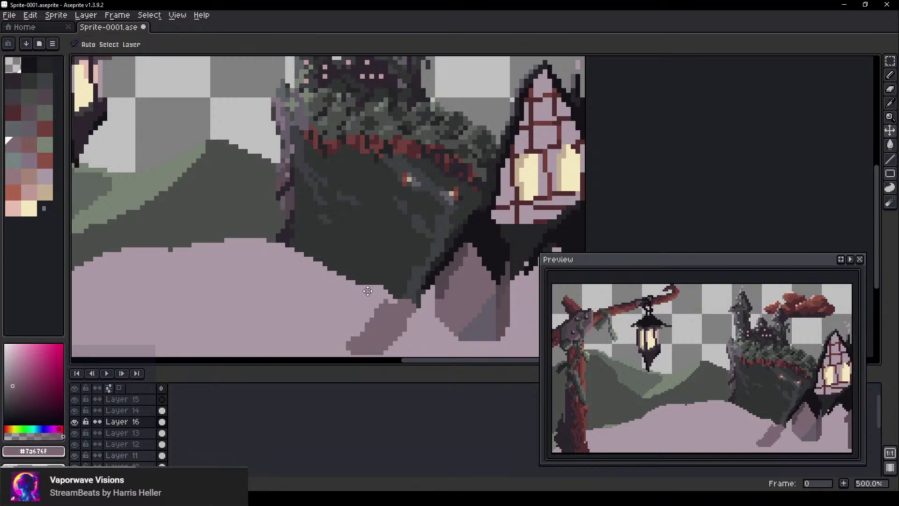
ctrl+click(394, 287)
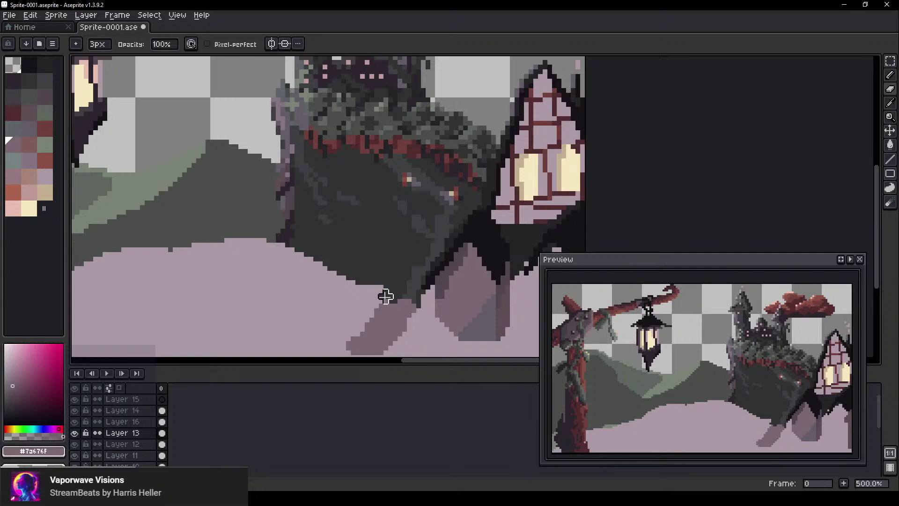
drag(372, 296, 325, 268)
Paint a dark mauve shadow on Layer 13 from the strut's foot to beneath the rock with a 9 px brush
key(b)
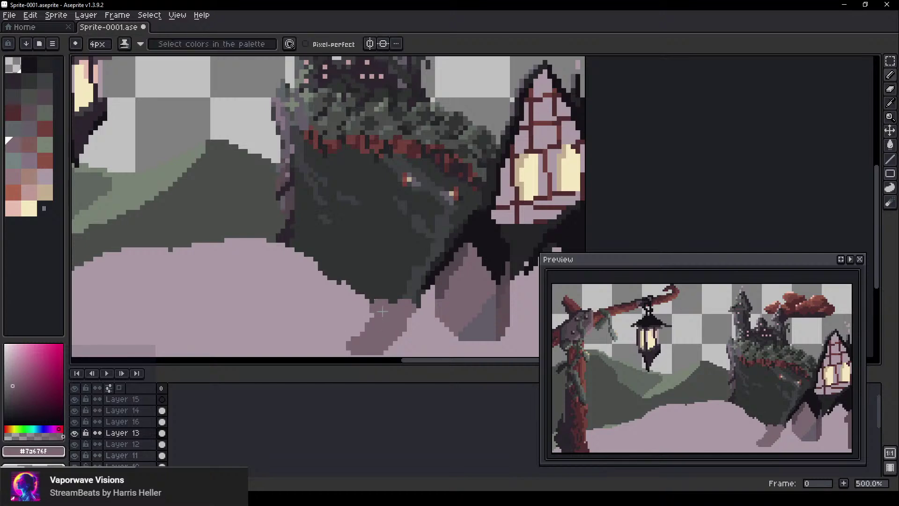
scroll(395, 309, down, 3)
scroll(389, 312, up, 4)
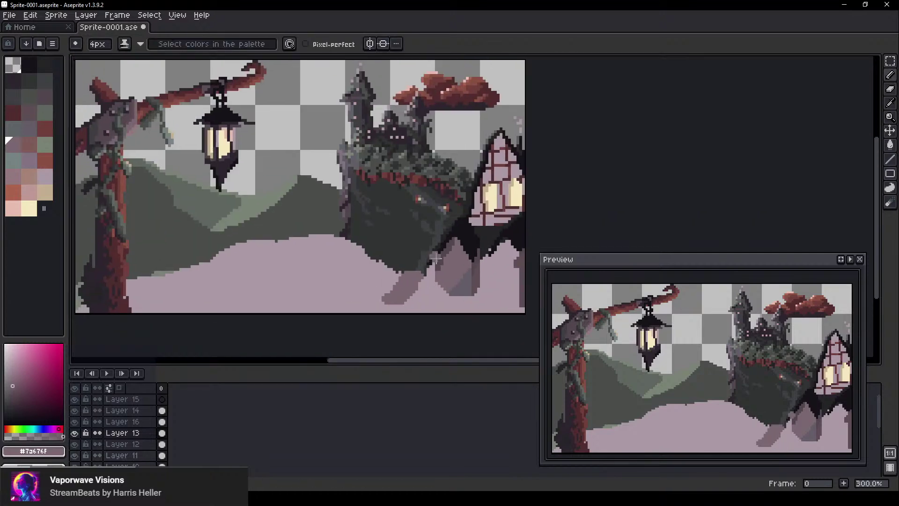
key(plus)
key(plus)
key(plus)
key(plus)
key(plus)
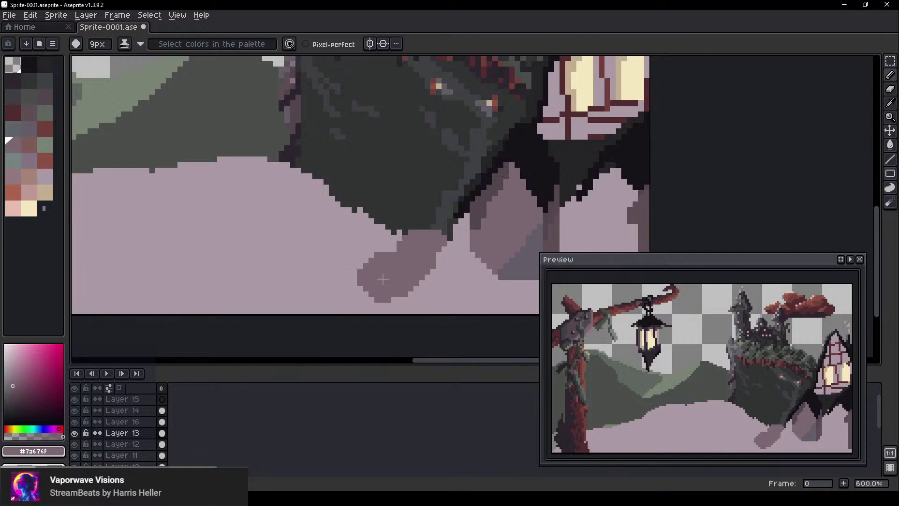
mouse_move(383, 278)
mouse_down()
mouse_move(403, 267)
mouse_move(368, 283)
mouse_move(402, 281)
mouse_move(402, 292)
mouse_move(417, 283)
mouse_move(458, 303)
mouse_move(420, 277)
mouse_move(483, 302)
mouse_move(440, 304)
mouse_move(511, 305)
mouse_up()
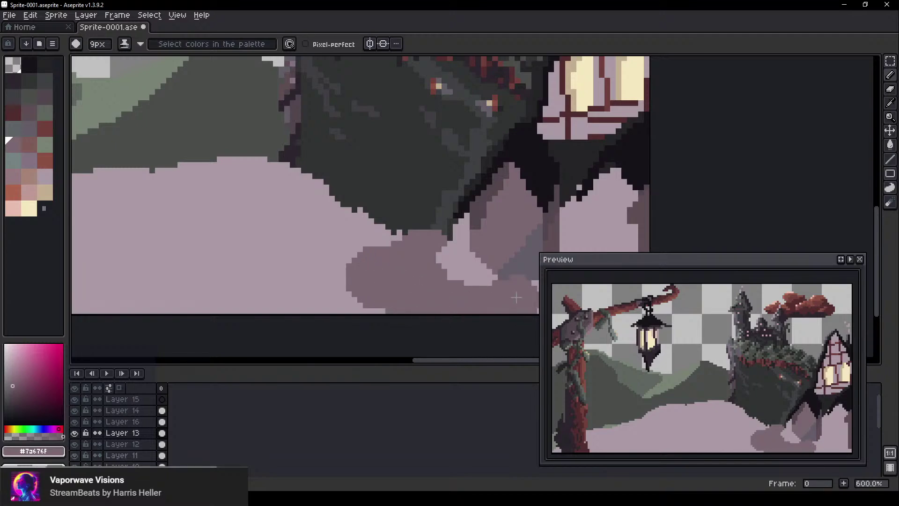
Extend the dark mauve ground shadow leftward along the canvas's lower edge with an uneven, mounded upper outline
mouse_move(376, 308)
mouse_down()
mouse_move(300, 300)
mouse_move(276, 262)
mouse_move(328, 239)
mouse_move(300, 230)
mouse_up()
mouse_move(343, 294)
mouse_down()
mouse_move(255, 277)
mouse_move(265, 287)
mouse_up()
drag(405, 276, 504, 249)
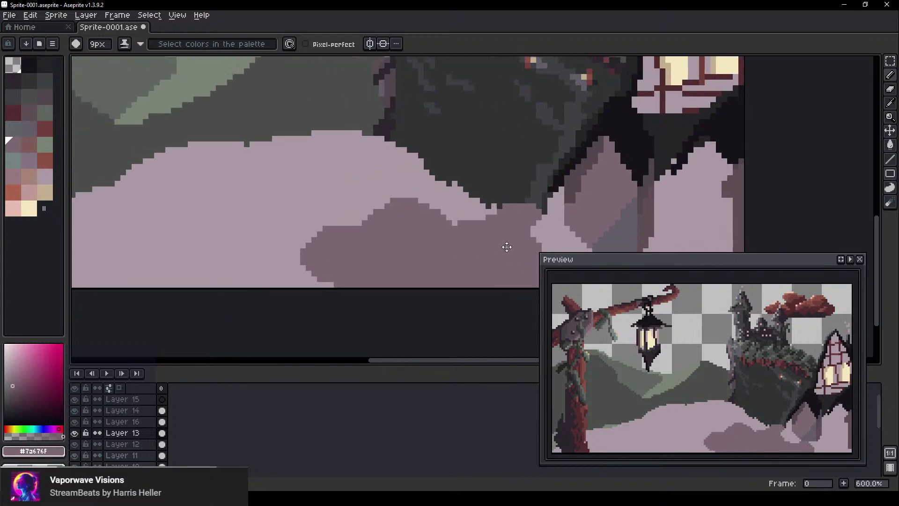
mouse_move(328, 249)
mouse_down()
mouse_move(305, 263)
mouse_move(346, 220)
mouse_move(178, 279)
mouse_up()
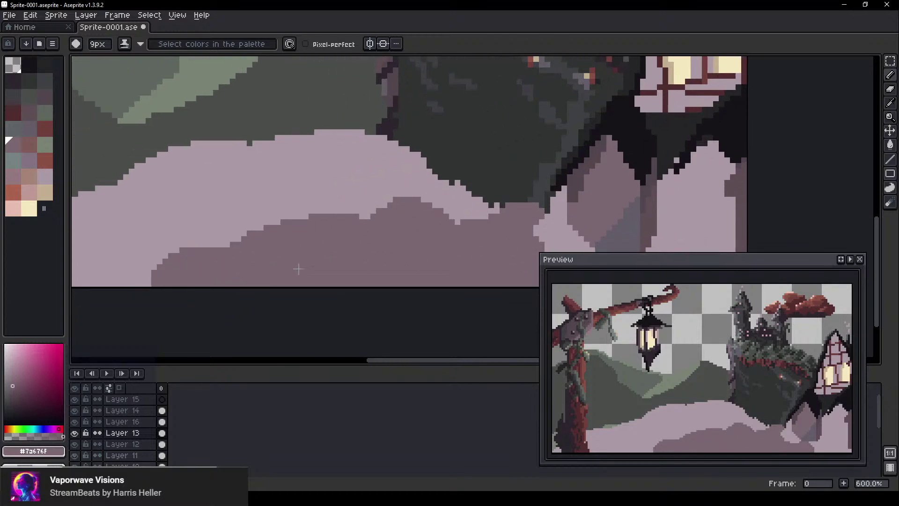
scroll(409, 270, down, 3)
drag(419, 271, 222, 264)
scroll(190, 295, down, 3)
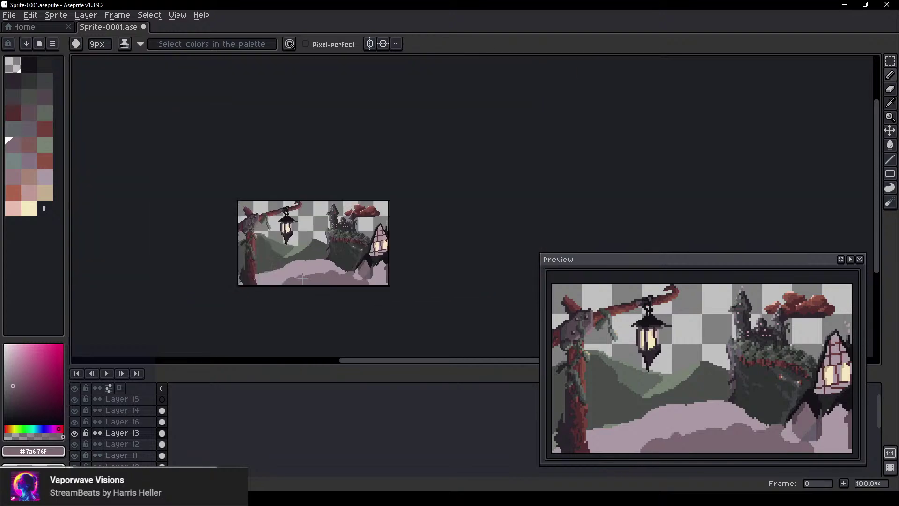
scroll(352, 281, up, 4)
drag(352, 281, 243, 245)
scroll(205, 280, down, 1)
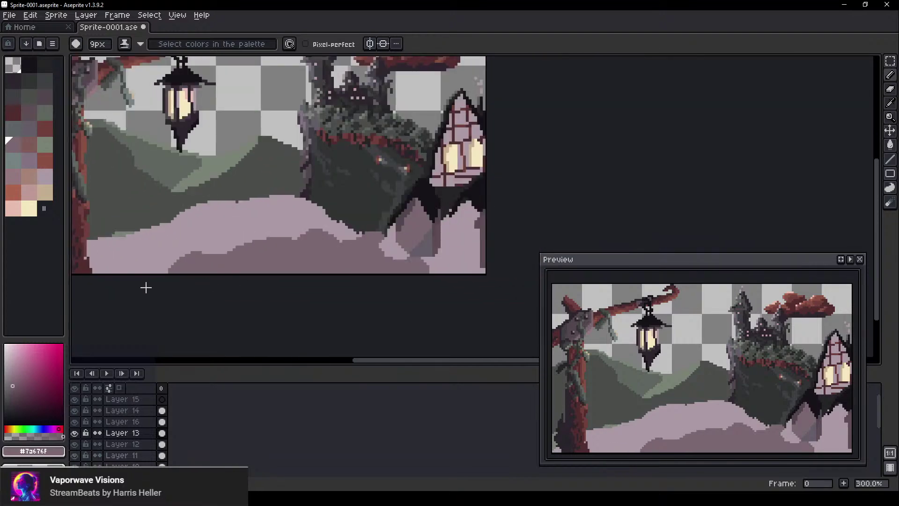
drag(144, 287, 246, 291)
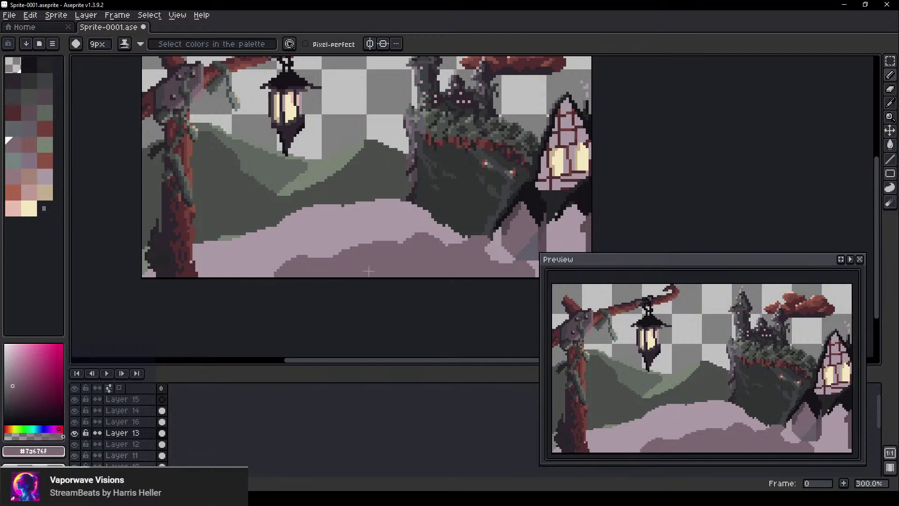
drag(424, 258, 295, 290)
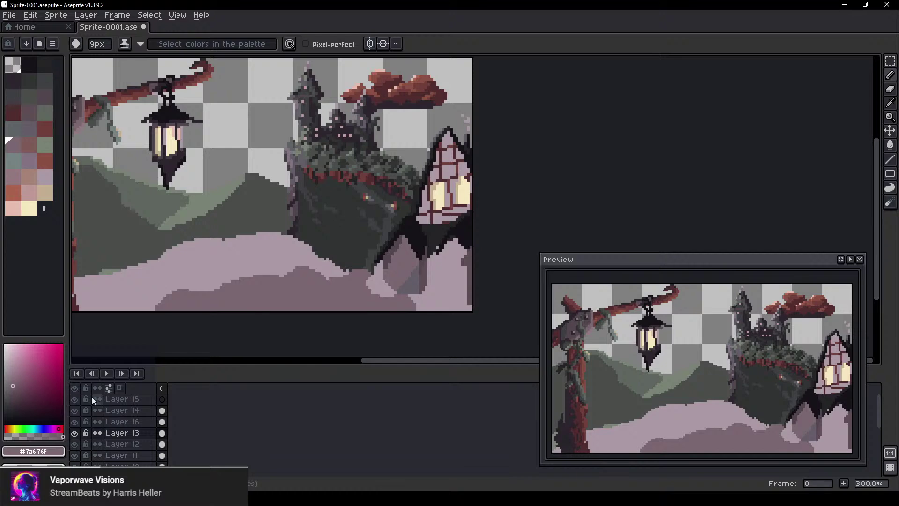
Examine which parts of the scene sit on Layers 11, 13, 14, 15 and 16, undoing any test changes
click(148, 398)
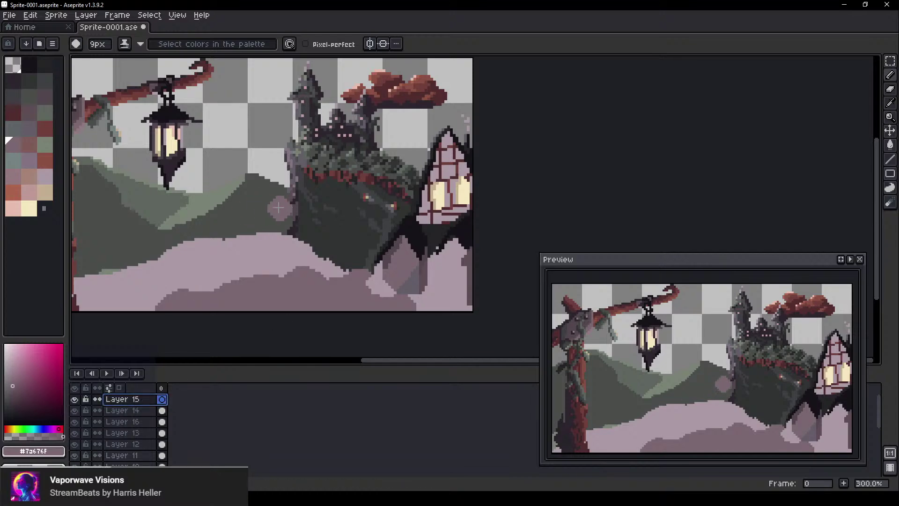
click(166, 129)
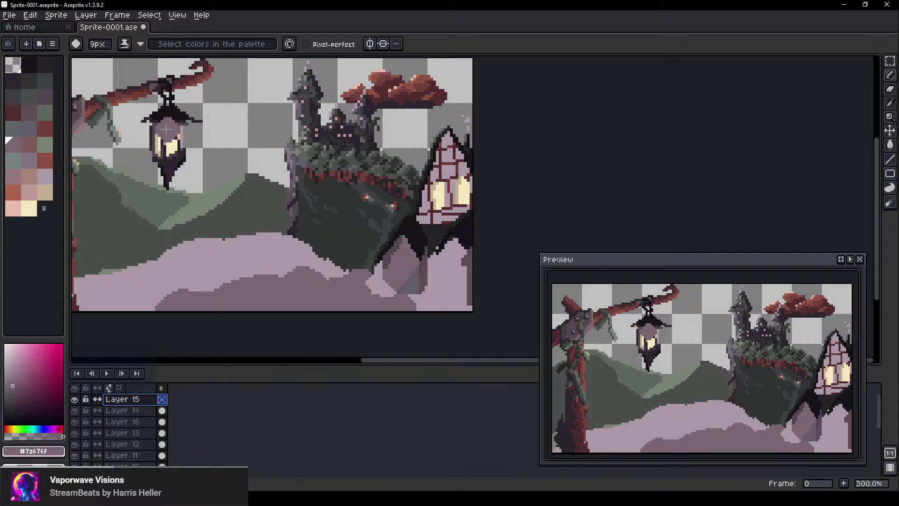
click(133, 424)
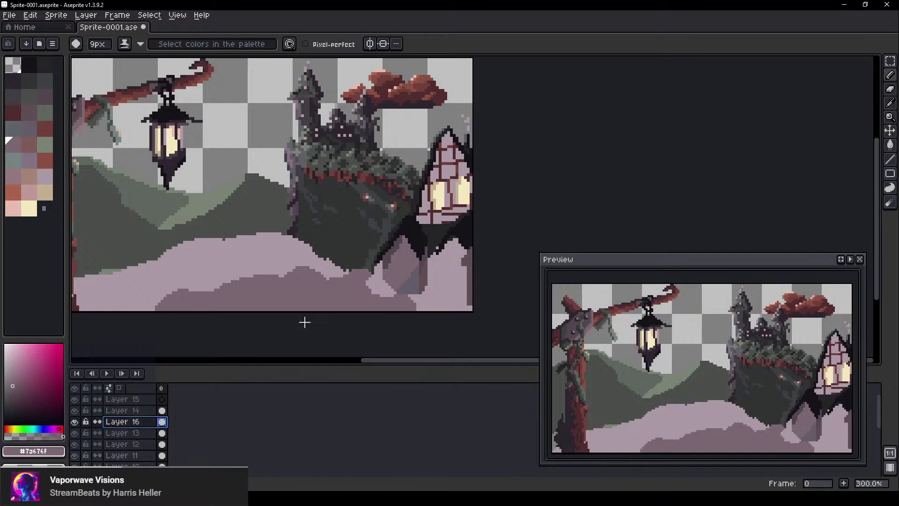
ctrl+click(311, 293)
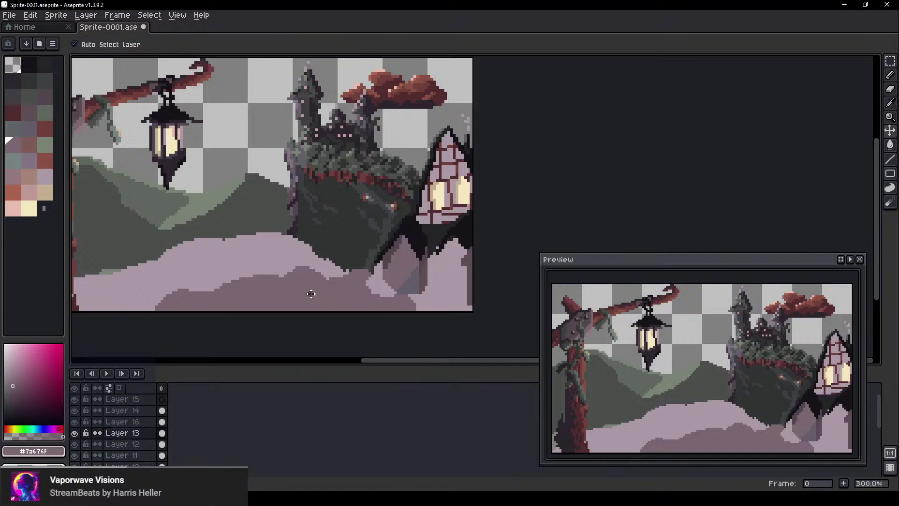
click(134, 423)
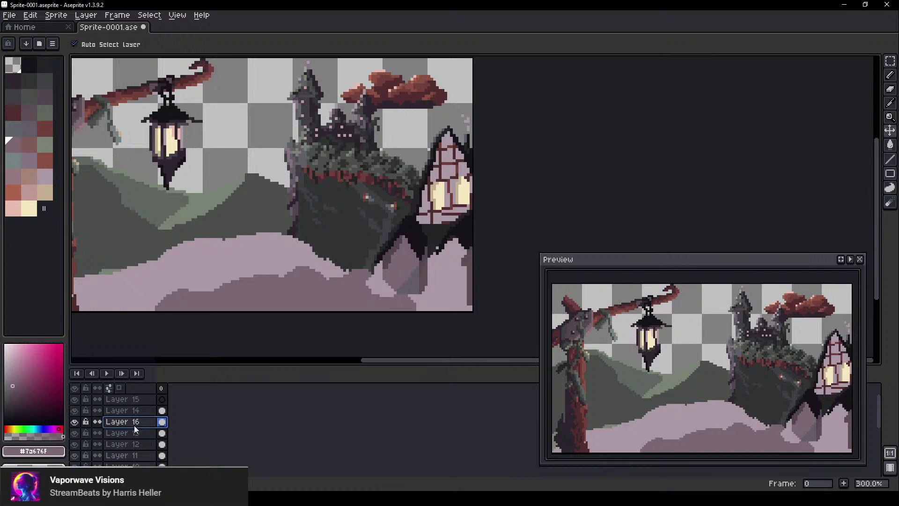
drag(280, 222, 275, 225)
key(ctrl+z)
click(124, 403)
scroll(124, 420, up, 2)
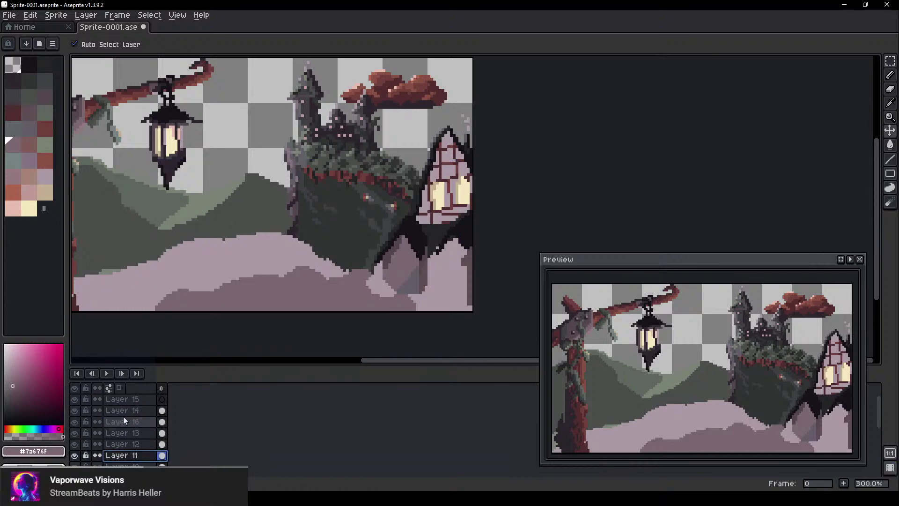
click(134, 414)
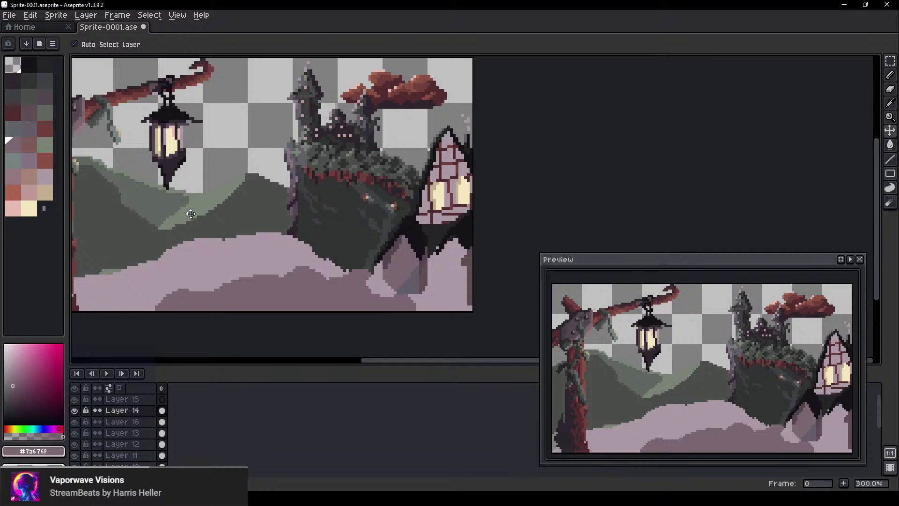
drag(252, 221, 380, 235)
drag(166, 143, 185, 151)
key(ctrl+z)
Move the slanted mauve strut on Layer 16 up and left onto the cliff's left edge
click(132, 421)
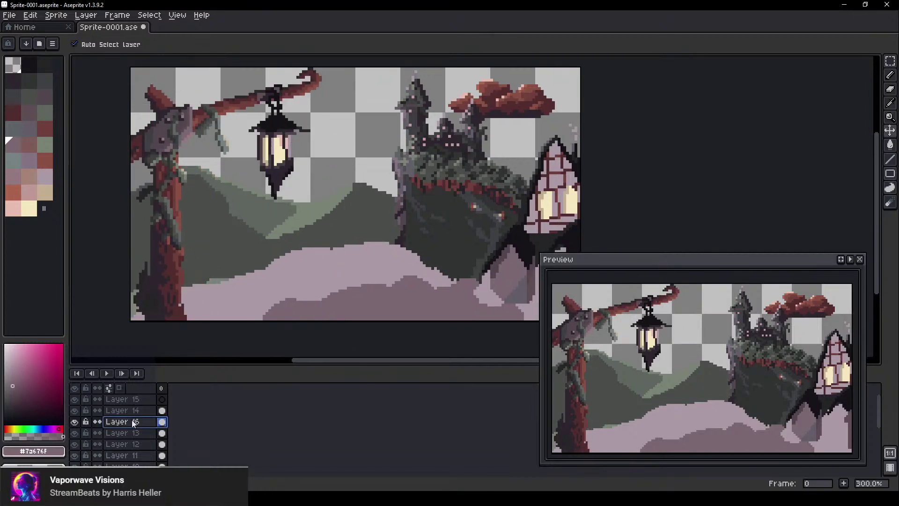
click(74, 425)
drag(468, 281, 420, 197)
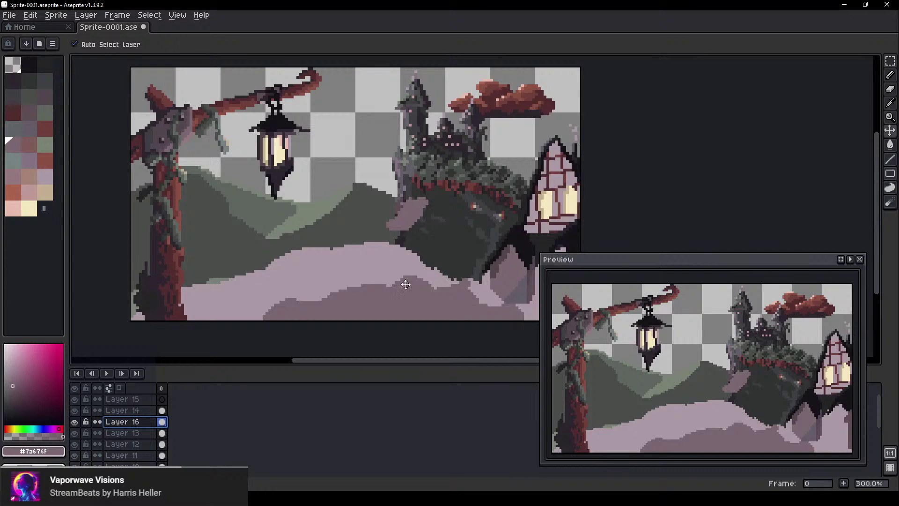
drag(410, 305, 400, 323)
key(ctrl+z)
key(ctrl+z)
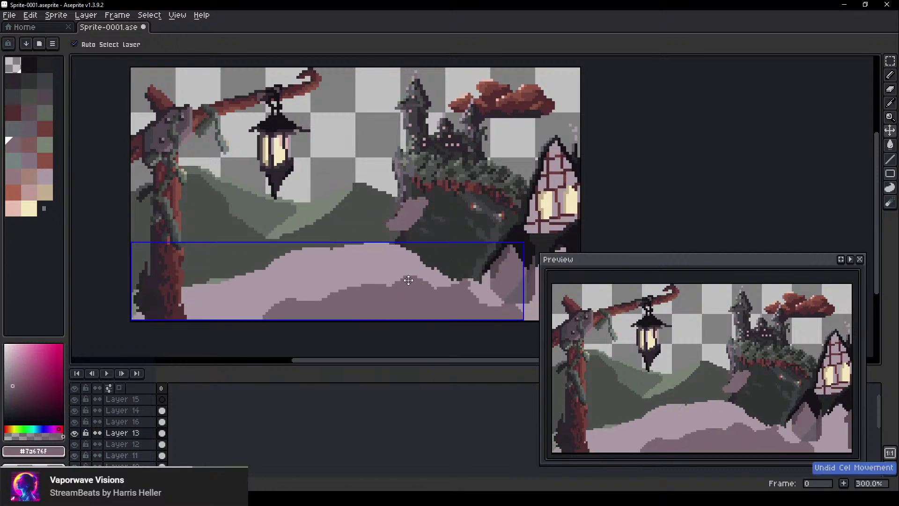
Undo the strut's move to the cliff edge and the dark mauve ground shadow painted on Layer 13
key(ctrl+z)
key(ctrl+z)
drag(420, 282, 485, 310)
key(ctrl+z)
key(ctrl+z)
key(ctrl+z)
key(ctrl+z)
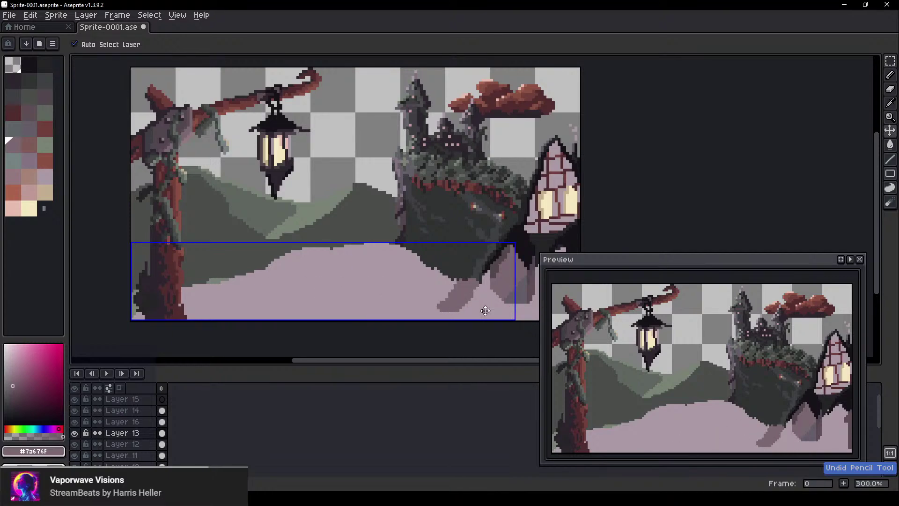
key(ctrl+z)
mouse_move(461, 287)
mouse_down()
mouse_move(432, 270)
mouse_move(466, 283)
mouse_up()
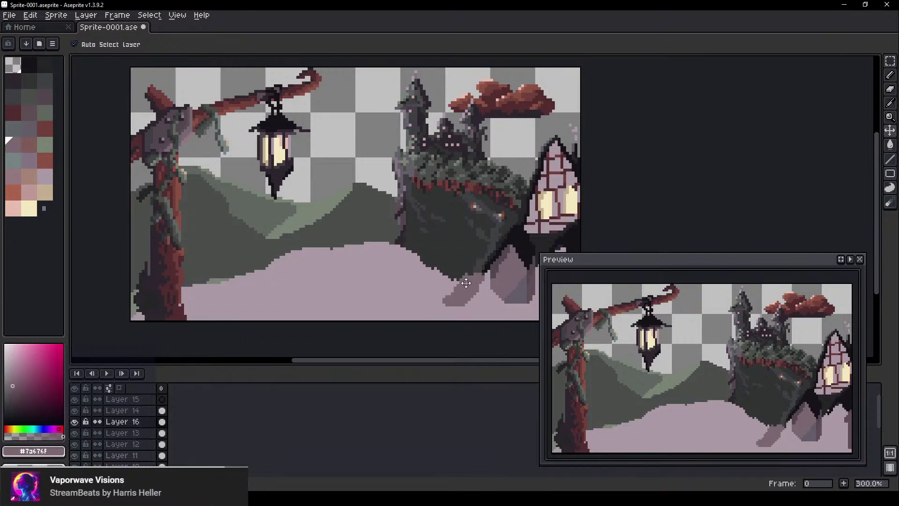
key(ctrl+z)
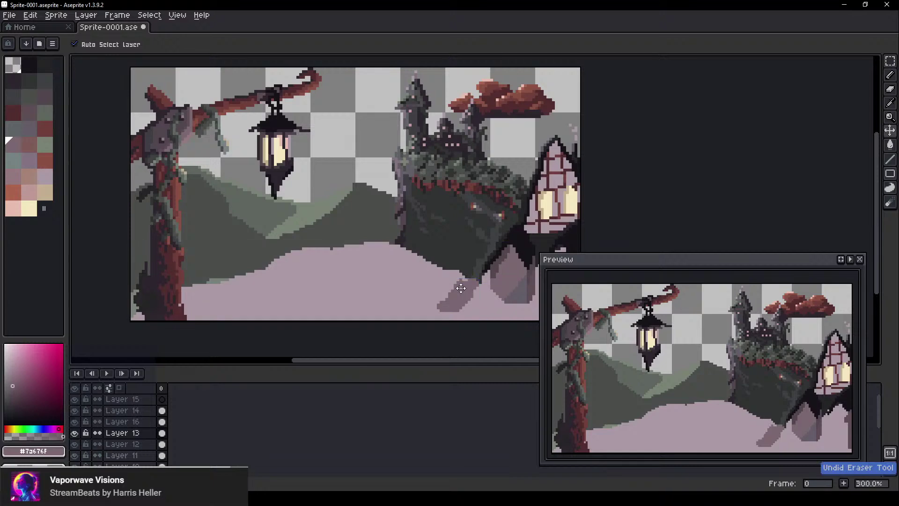
On Layer 16, paint a dark mauve ground shadow from the strut's foot beneath the rock and curling leftward with a 5 px brush
scroll(456, 285, up, 3)
key(b)
ctrl+click(449, 282)
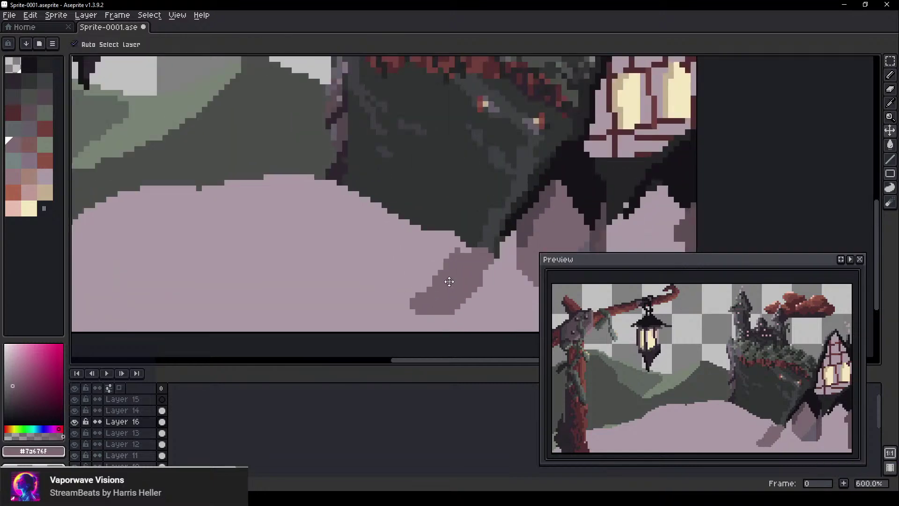
scroll(422, 318, down, 4)
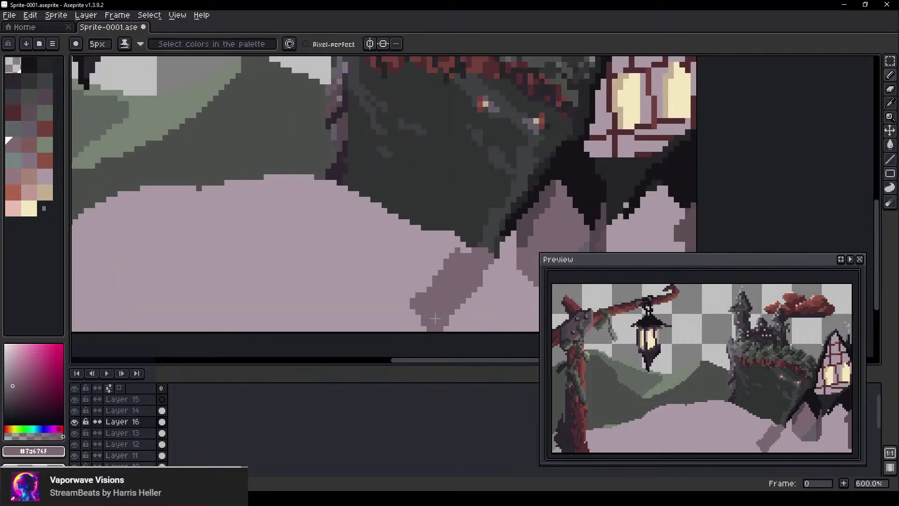
drag(438, 324, 497, 329)
drag(378, 241, 325, 191)
mouse_move(424, 246)
mouse_down()
mouse_move(491, 274)
mouse_move(421, 259)
mouse_up()
mouse_move(504, 283)
mouse_down()
mouse_move(531, 270)
mouse_move(481, 274)
mouse_move(577, 257)
mouse_move(586, 242)
mouse_move(523, 272)
mouse_up()
drag(354, 282, 246, 256)
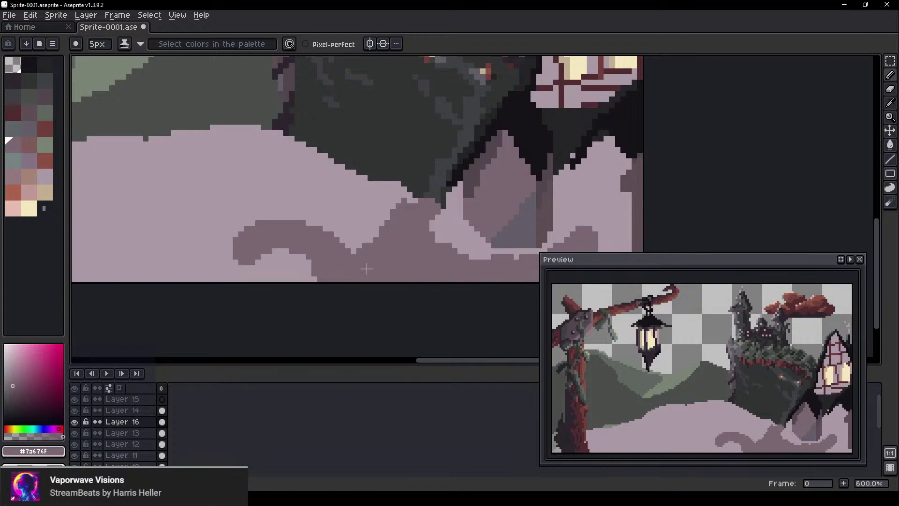
scroll(346, 277, up, 2)
drag(335, 277, 508, 297)
Extend the dark mauve shadow leftward into a broad, filled mound along the canvas's lower edge with a 10 px brush
scroll(462, 274, down, 4)
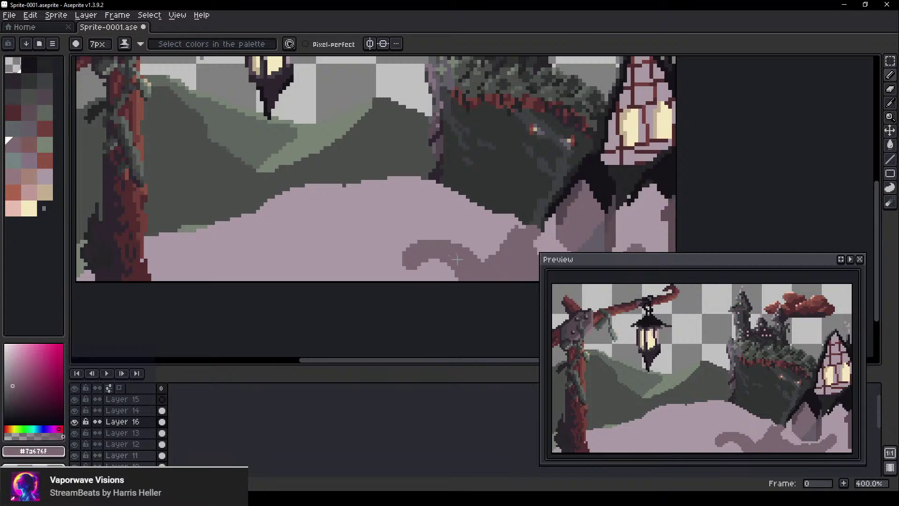
key(plus)
key(plus)
key(plus)
mouse_move(483, 258)
mouse_down()
mouse_move(451, 243)
mouse_move(397, 234)
mouse_move(402, 245)
mouse_move(379, 250)
mouse_move(457, 269)
mouse_move(338, 263)
mouse_move(405, 240)
mouse_move(373, 234)
mouse_move(261, 282)
mouse_up()
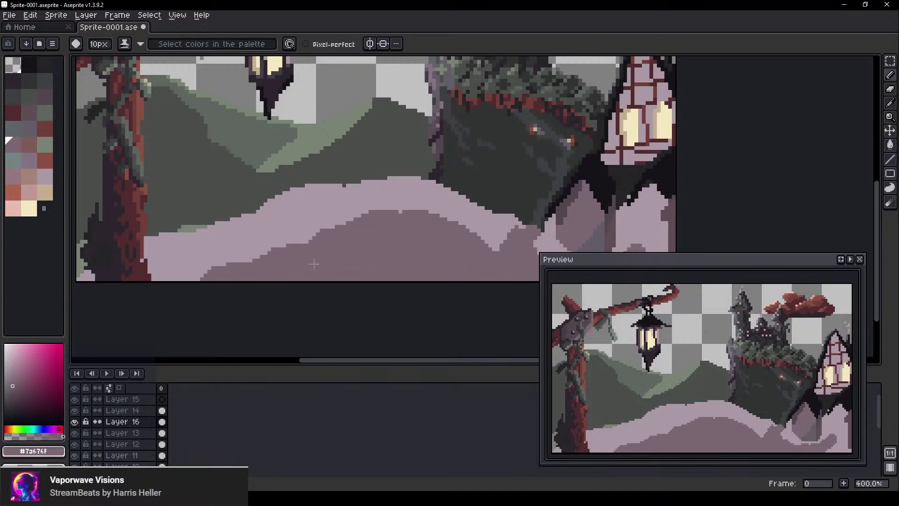
scroll(449, 251, down, 2)
drag(433, 257, 346, 295)
scroll(272, 302, up, 1)
drag(299, 278, 349, 255)
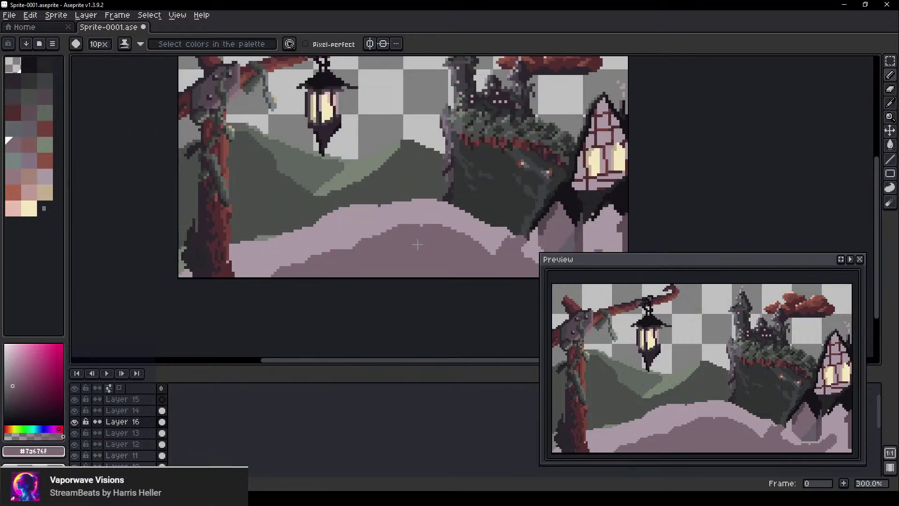
On a new layer above Layer 16, draw a vertical dark purple post in front of the rock with a 4 px brush
key(shift+n)
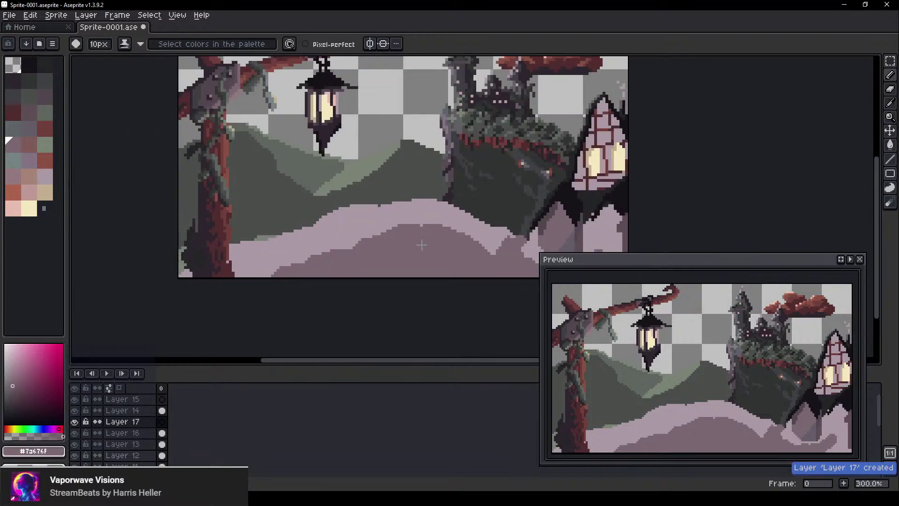
alt+click(200, 216)
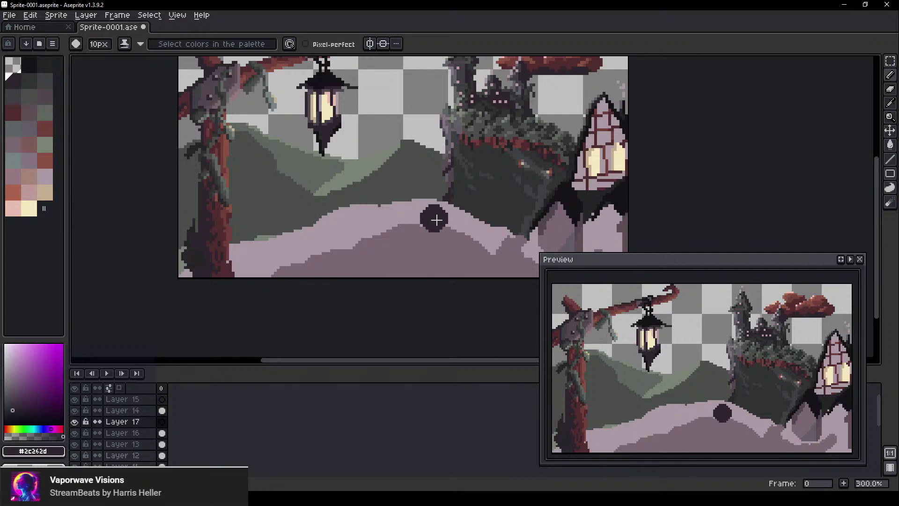
mouse_move(430, 220)
mouse_down()
mouse_move(380, 217)
mouse_move(325, 232)
mouse_move(291, 277)
mouse_up()
scroll(326, 230, down, 7)
scroll(349, 297, up, 3)
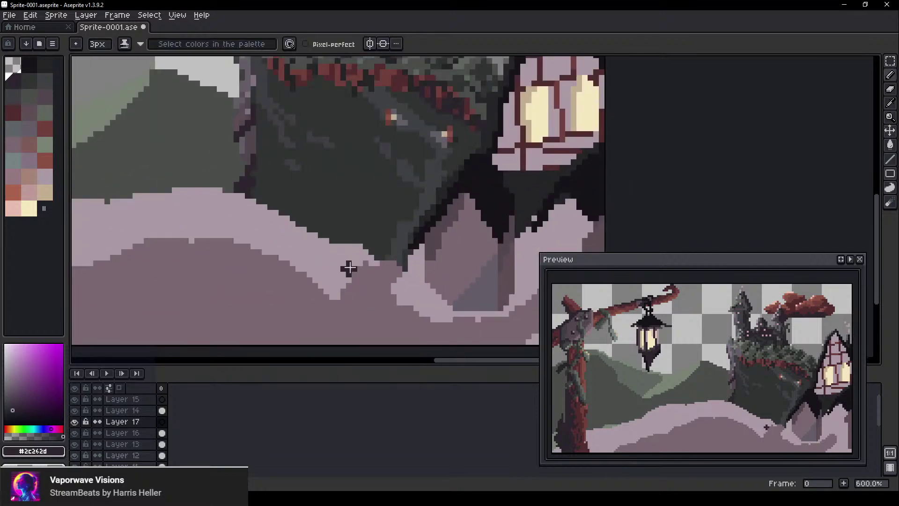
mouse_move(334, 223)
mouse_down()
mouse_move(334, 176)
mouse_move(340, 215)
mouse_up()
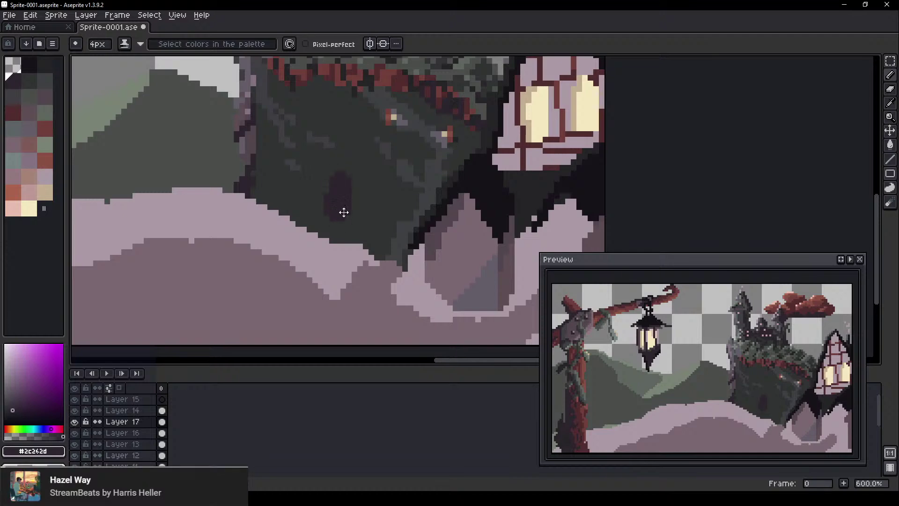
key(ctrl+z)
mouse_move(336, 176)
mouse_down()
mouse_move(333, 212)
mouse_move(339, 298)
mouse_up()
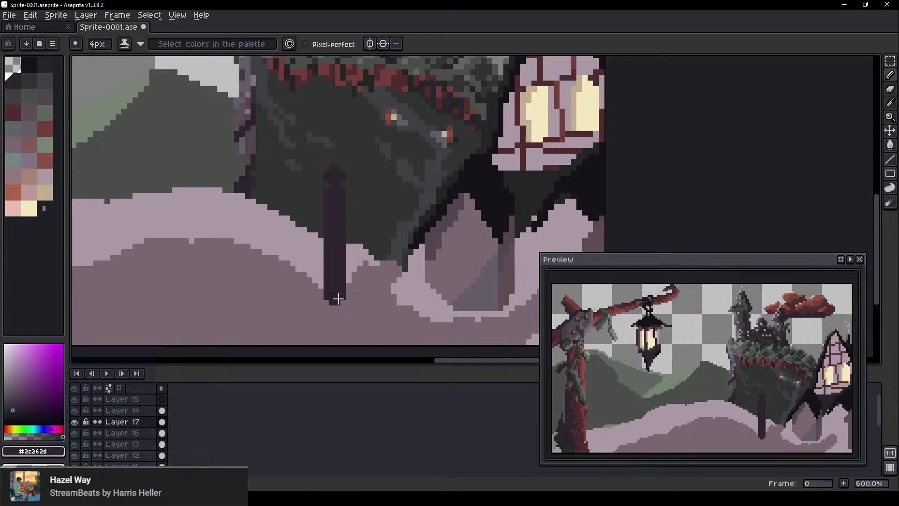
scroll(350, 300, up, 1)
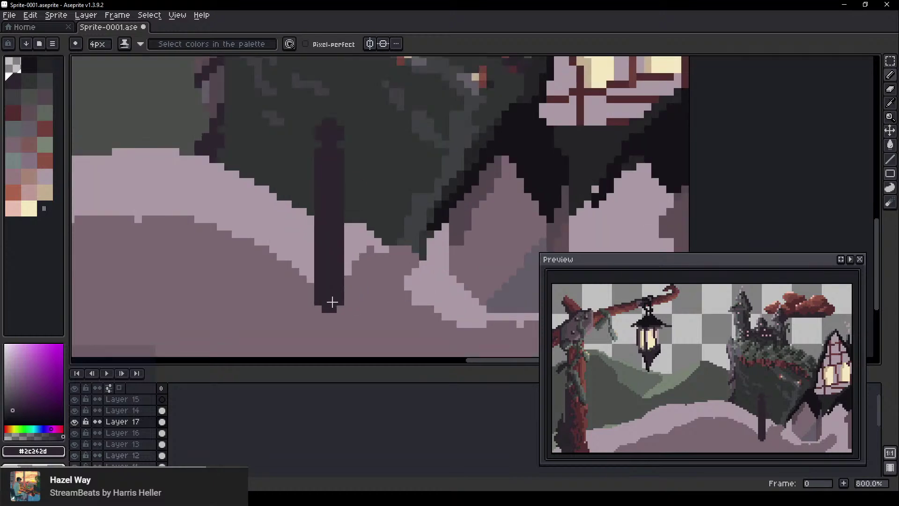
scroll(386, 242, down, 2)
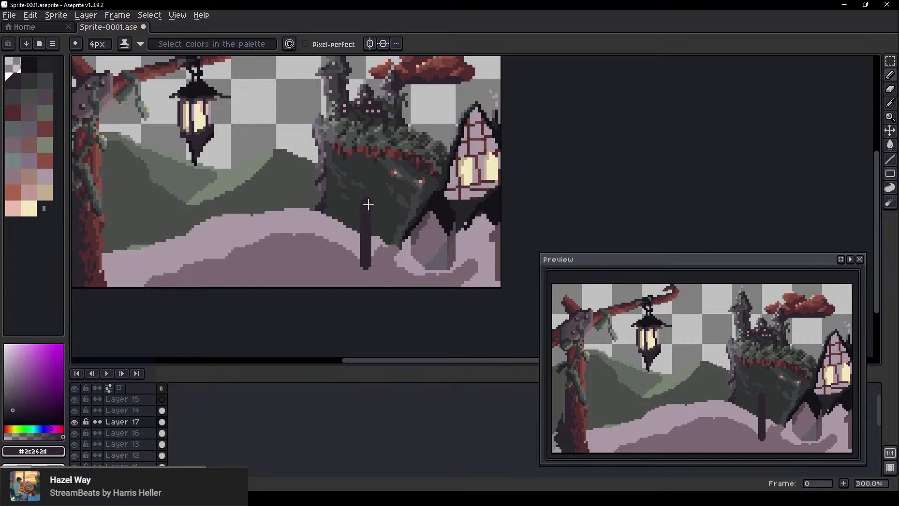
Add a round head to the top of the dark post with an 8 px brush
scroll(368, 205, up, 4)
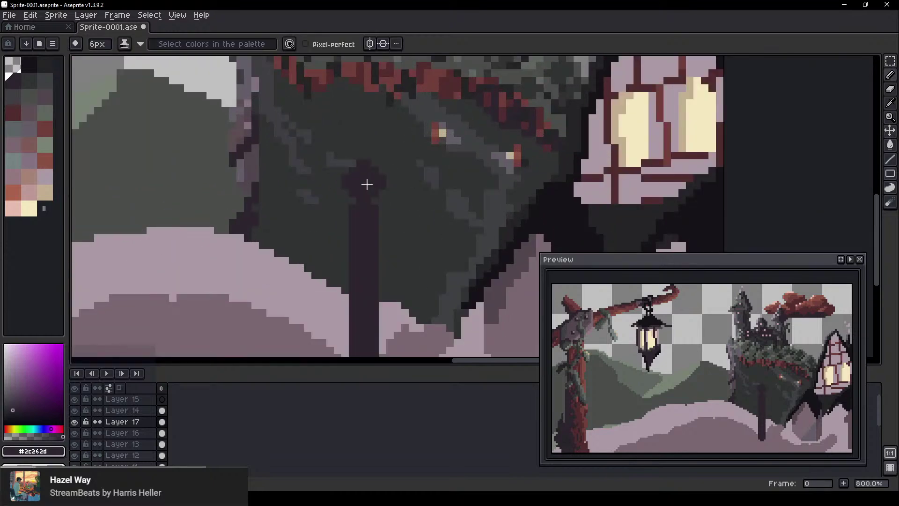
key(plus)
key(plus)
click(366, 184)
scroll(330, 251, down, 7)
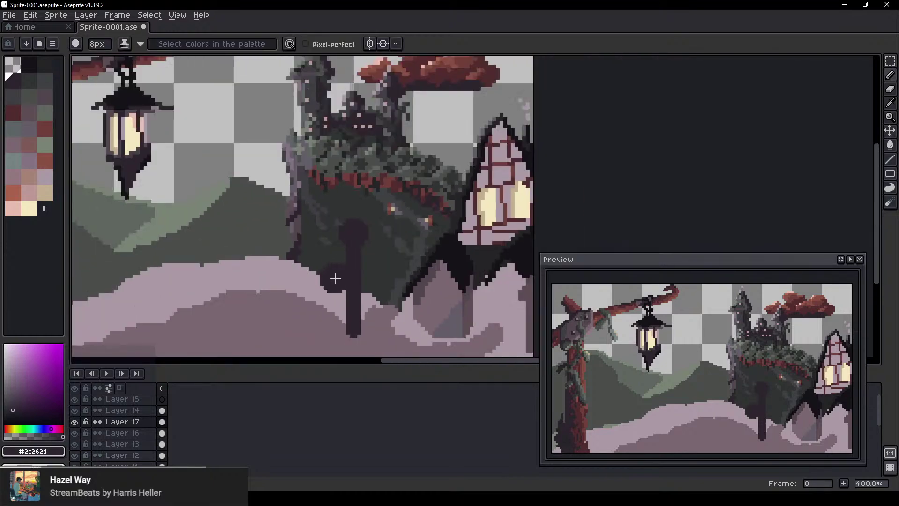
Draw a shorter dark post with a 5 px round head to the right of the first one
scroll(274, 255, up, 4)
mouse_move(393, 273)
mouse_down()
mouse_move(405, 257)
mouse_move(396, 235)
mouse_up()
drag(293, 225, 239, 238)
scroll(381, 259, down, 3)
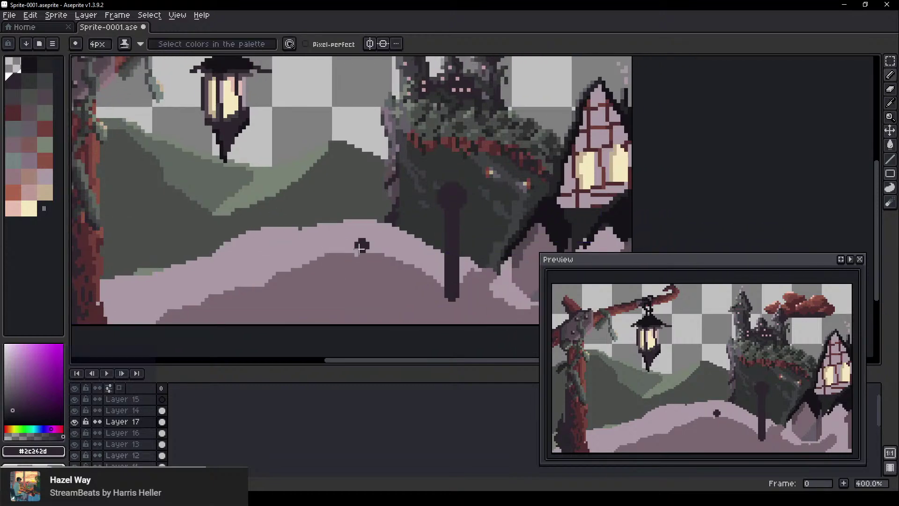
key(minus)
scroll(481, 218, up, 2)
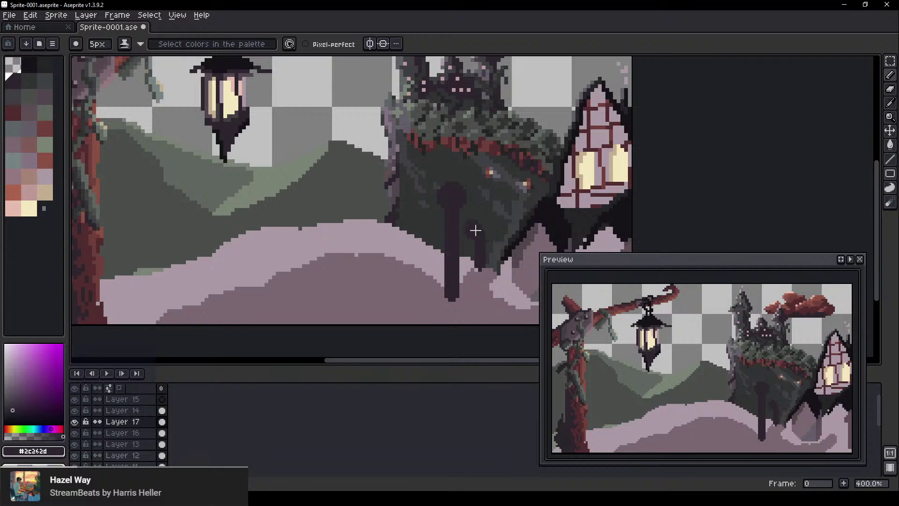
scroll(349, 276, down, 2)
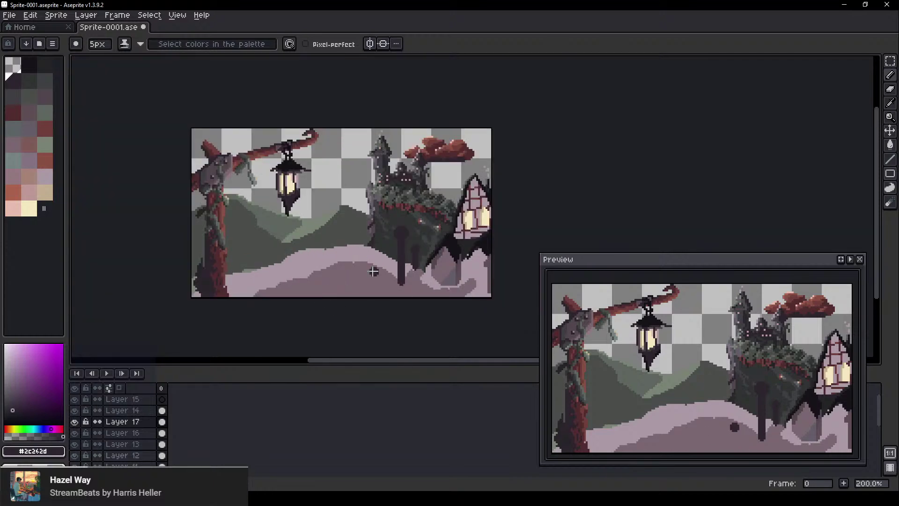
Shift the posts on Layer 17 slightly left and down
scroll(372, 249, up, 2)
key(v)
drag(427, 233, 424, 236)
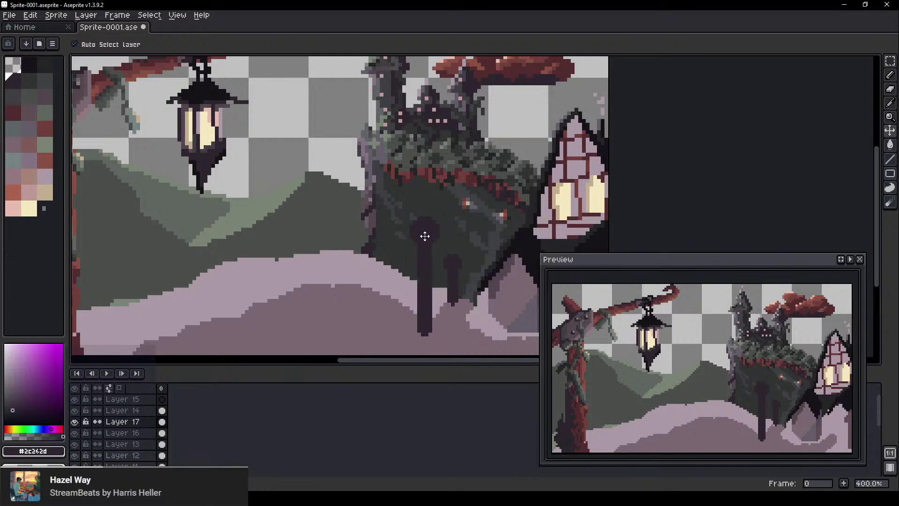
scroll(362, 355, down, 2)
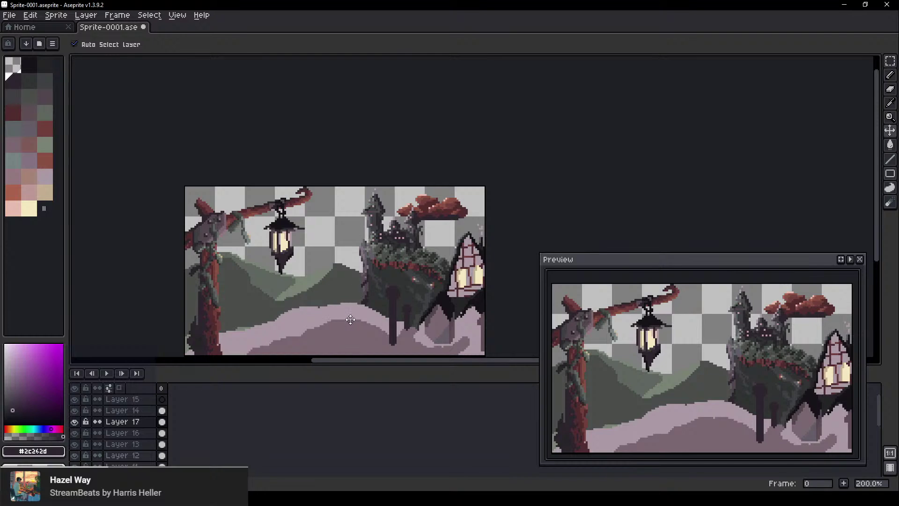
scroll(414, 344, up, 2)
scroll(467, 241, down, 2)
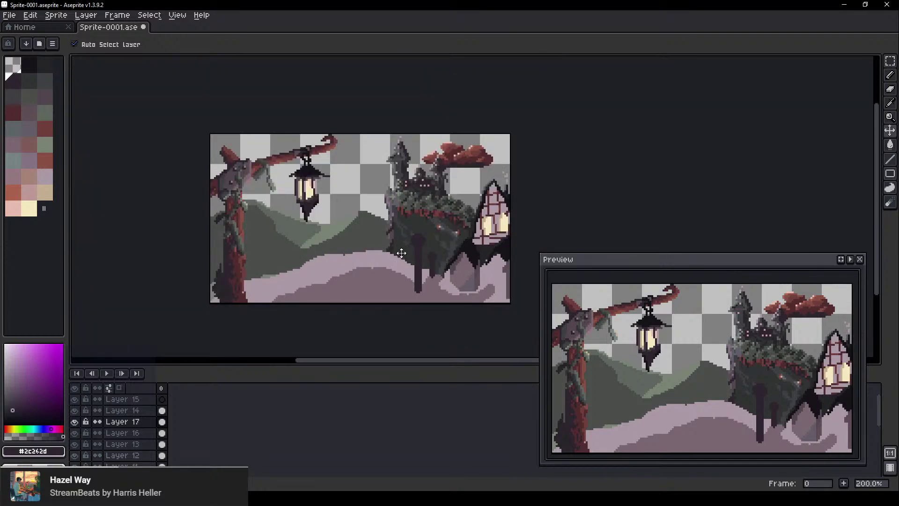
scroll(401, 252, up, 2)
Paint a round 8 px head for a third post on the hill's peak left of the rock
key(b)
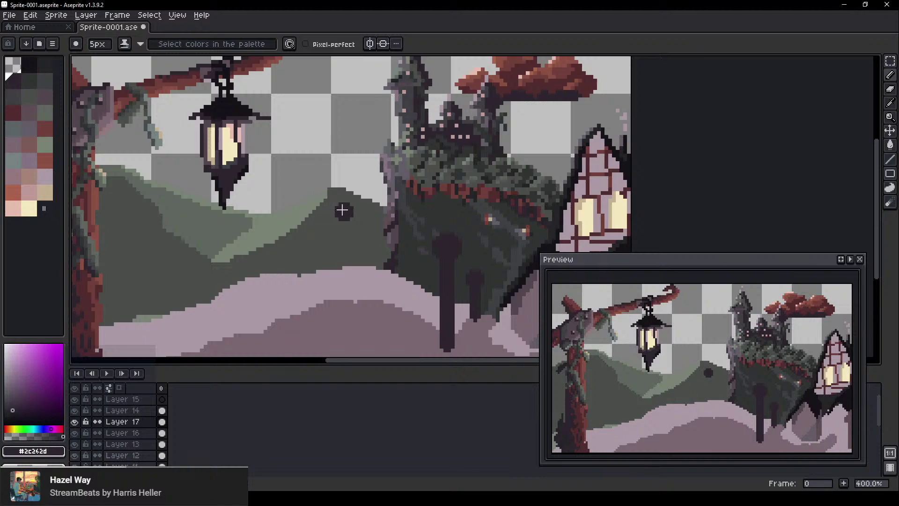
key(plus)
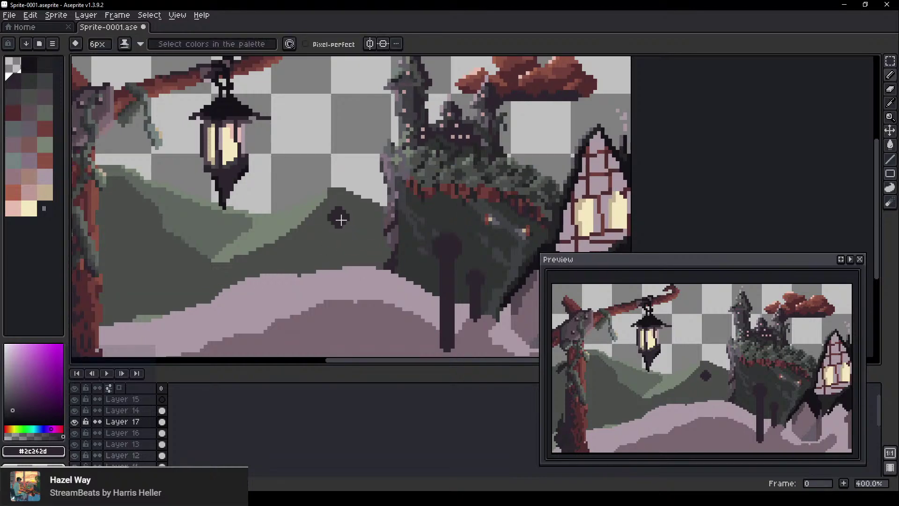
key(plus)
key(plus)
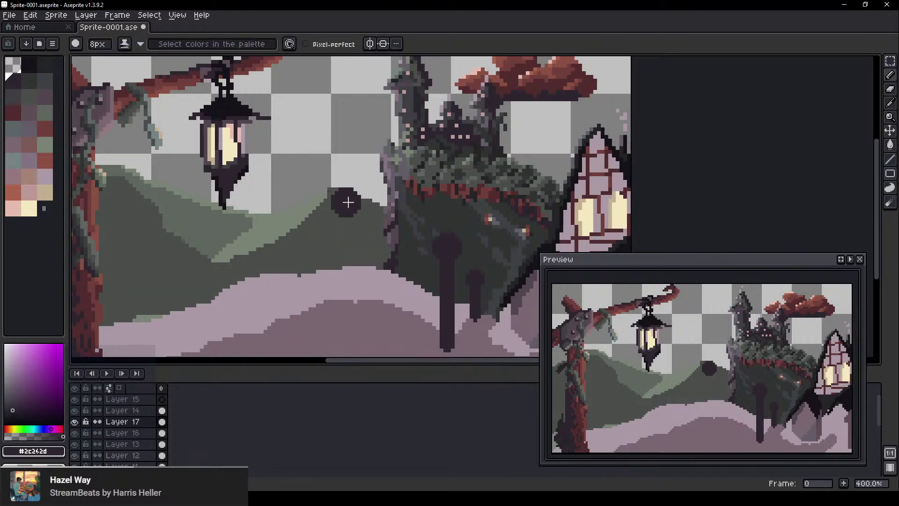
click(348, 204)
Draw the third post's stem from its head down into the ground with a 4 px brush, undoing the off-centre attempt
key(minus)
key(minus)
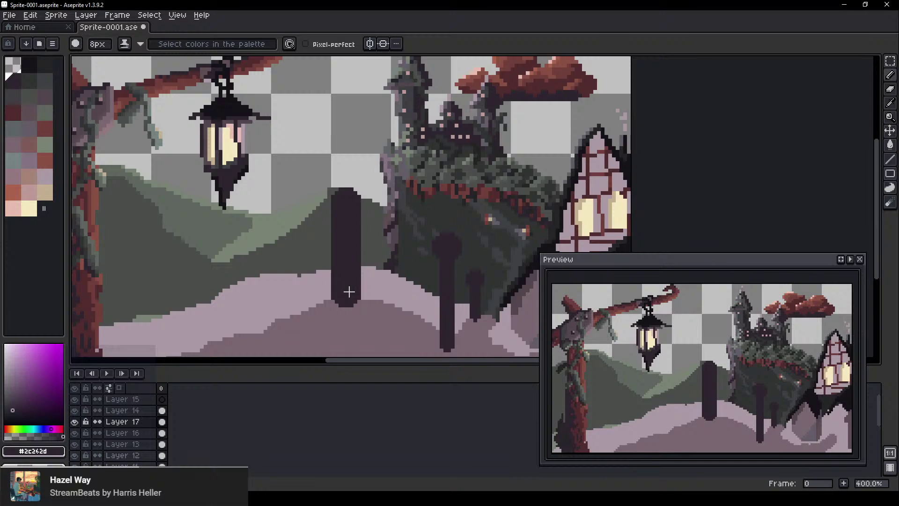
key(minus)
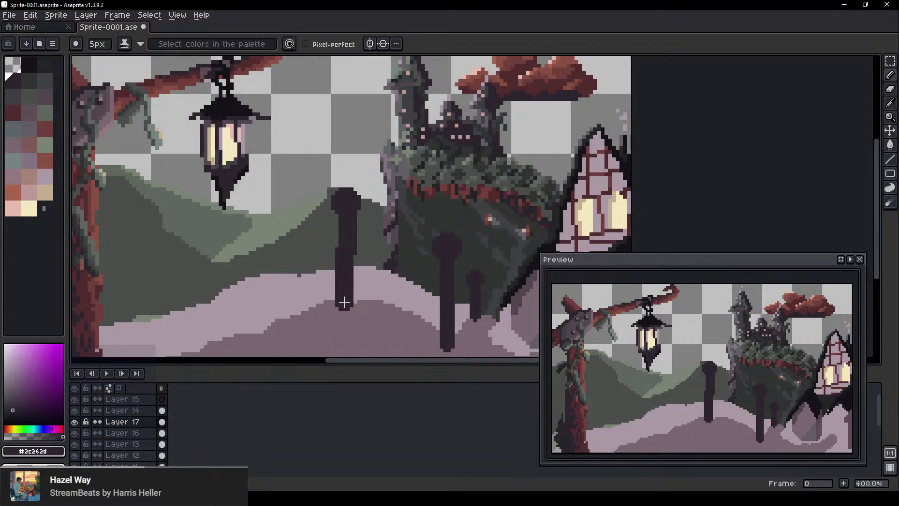
shift+click(348, 302)
key(ctrl+z)
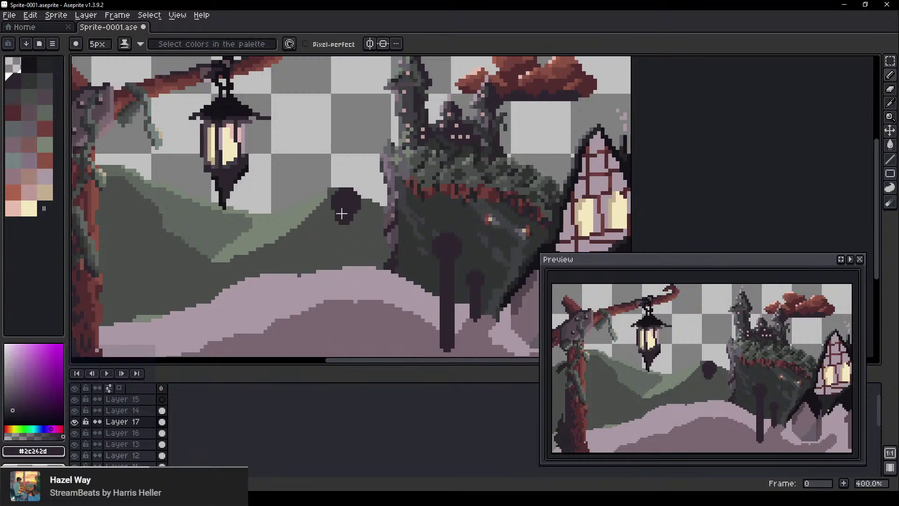
key(minus)
drag(346, 217, 347, 307)
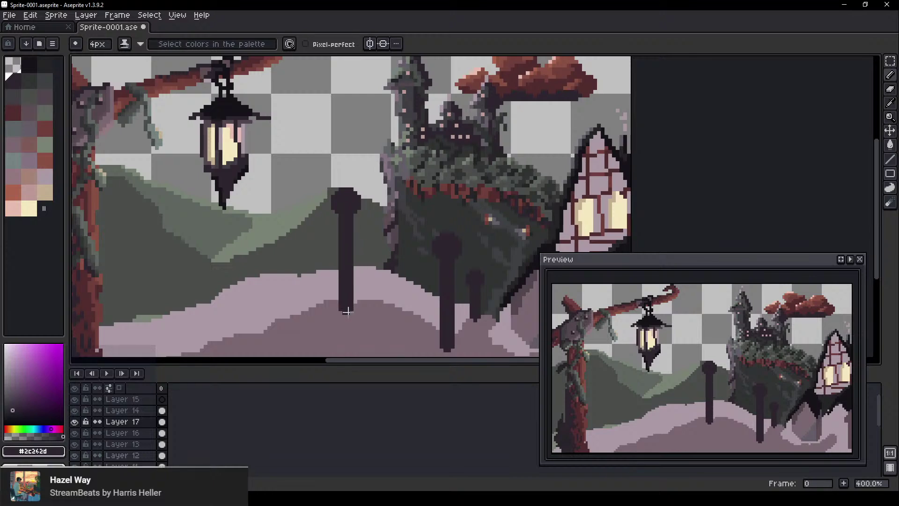
scroll(433, 275, down, 3)
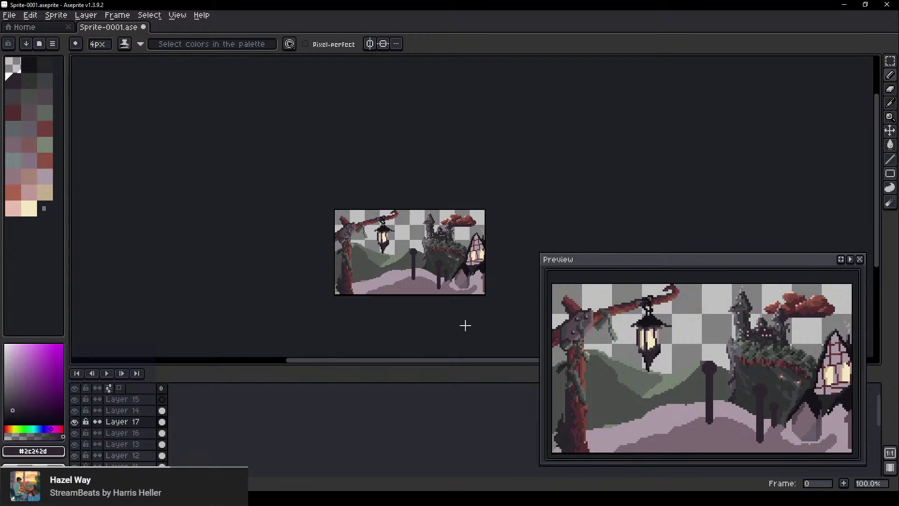
drag(465, 325, 285, 311)
On Layer 16, paint rounded pools of light in palette colour 19 around the bases of the two tall posts
scroll(211, 281, up, 3)
scroll(327, 251, up, 2)
drag(385, 240, 315, 254)
key(v)
click(312, 263)
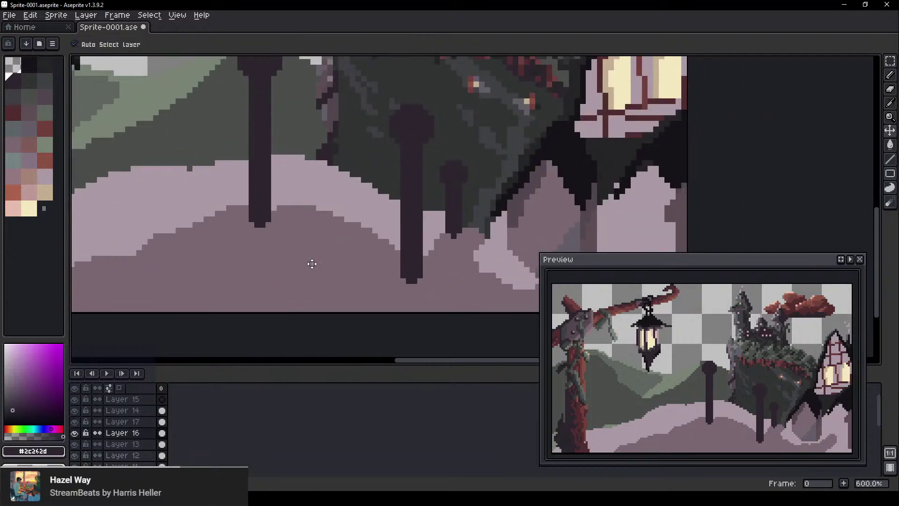
key(b)
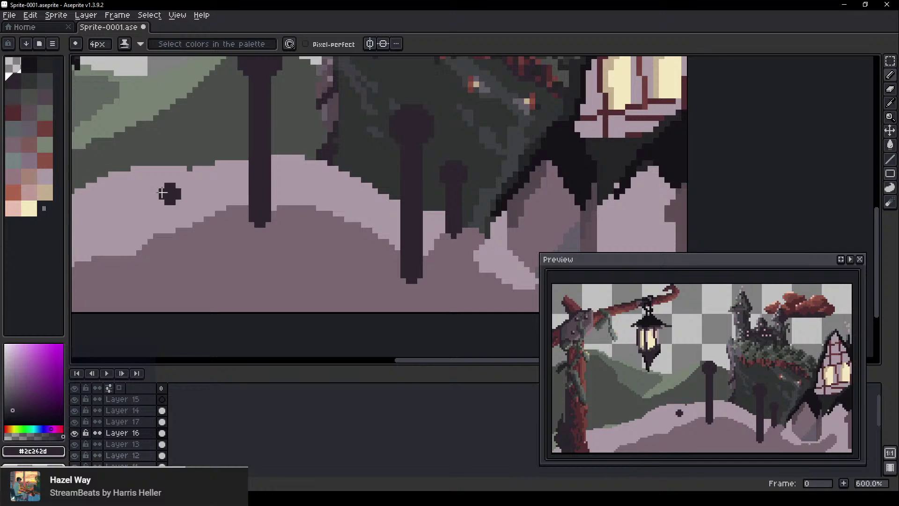
alt+click(291, 268)
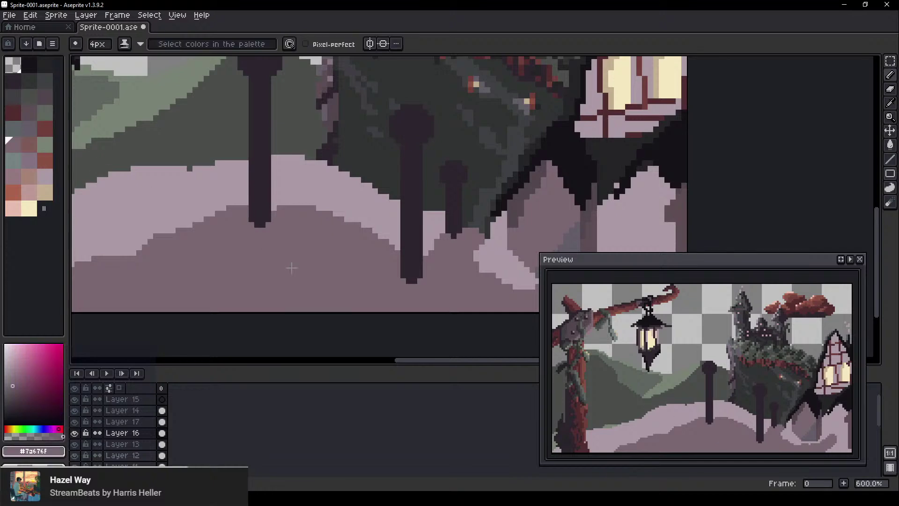
click(27, 160)
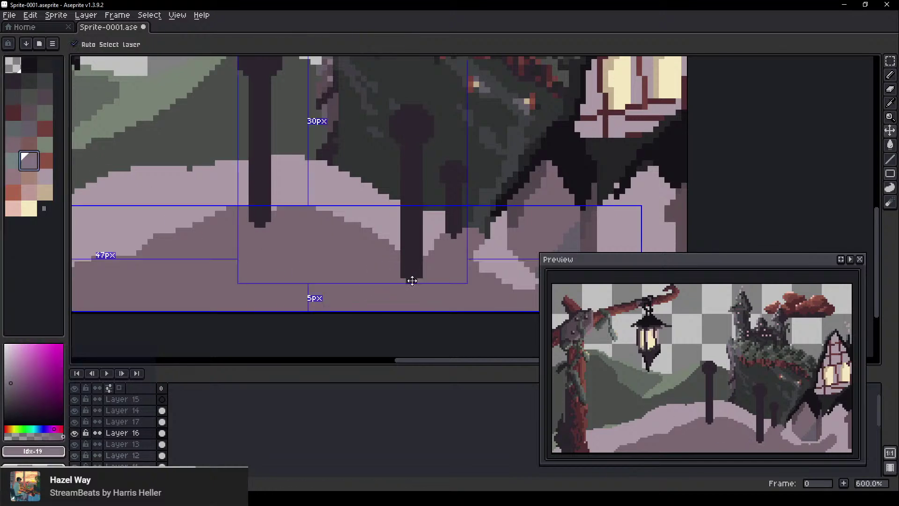
scroll(411, 281, down, 10)
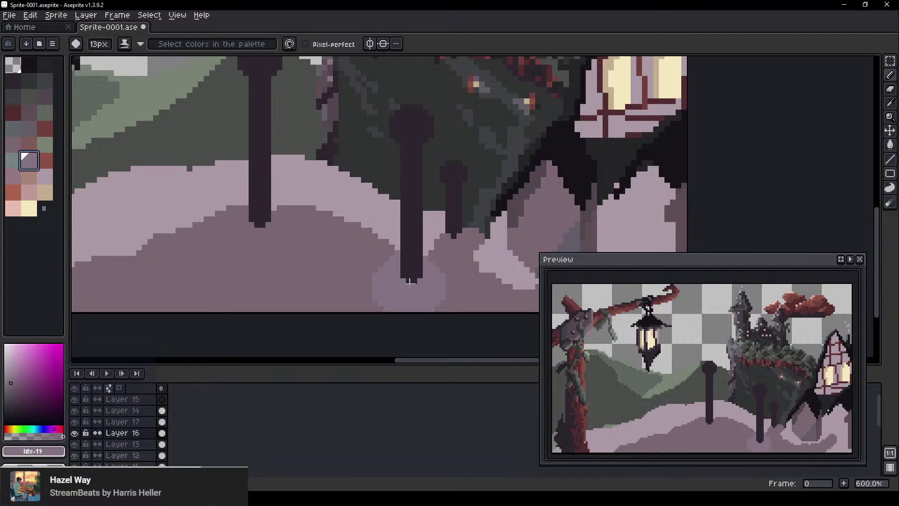
scroll(403, 283, down, 6)
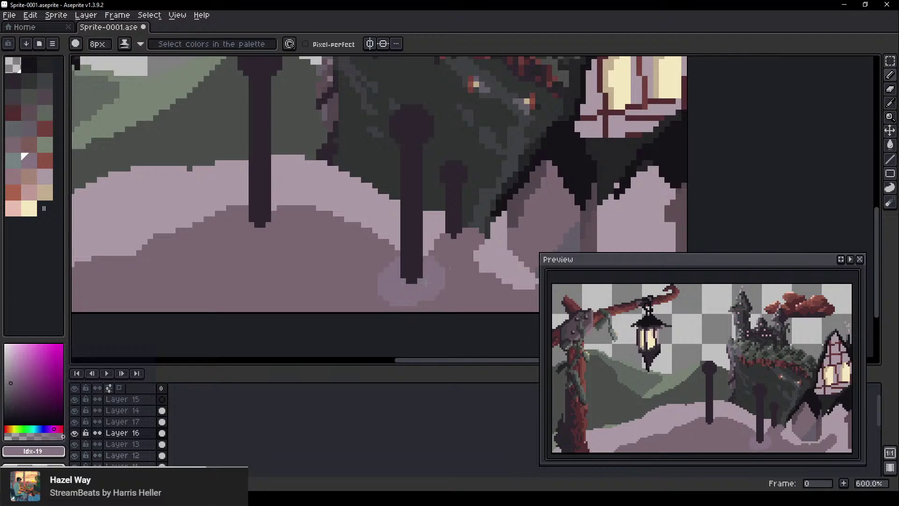
mouse_move(276, 234)
mouse_down()
mouse_move(283, 257)
mouse_move(248, 258)
mouse_move(258, 242)
mouse_move(258, 258)
mouse_move(246, 249)
mouse_move(264, 266)
mouse_up()
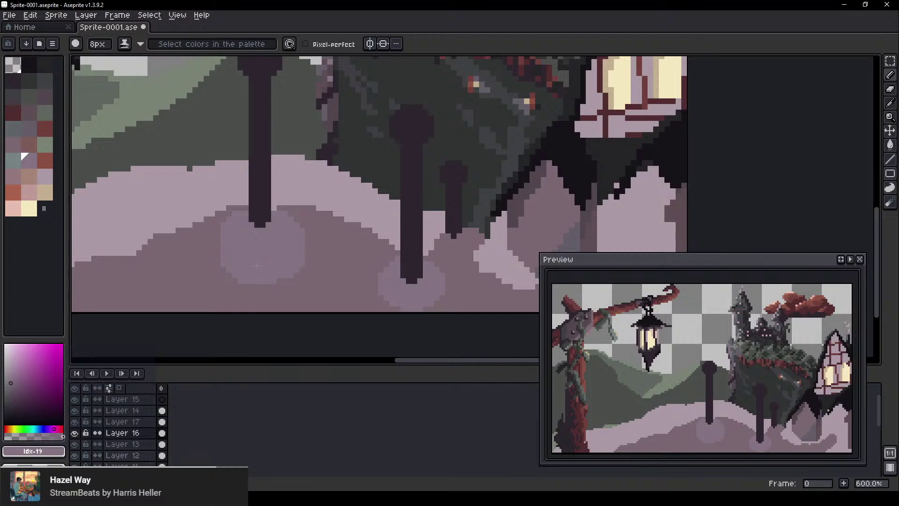
scroll(267, 271, down, 2)
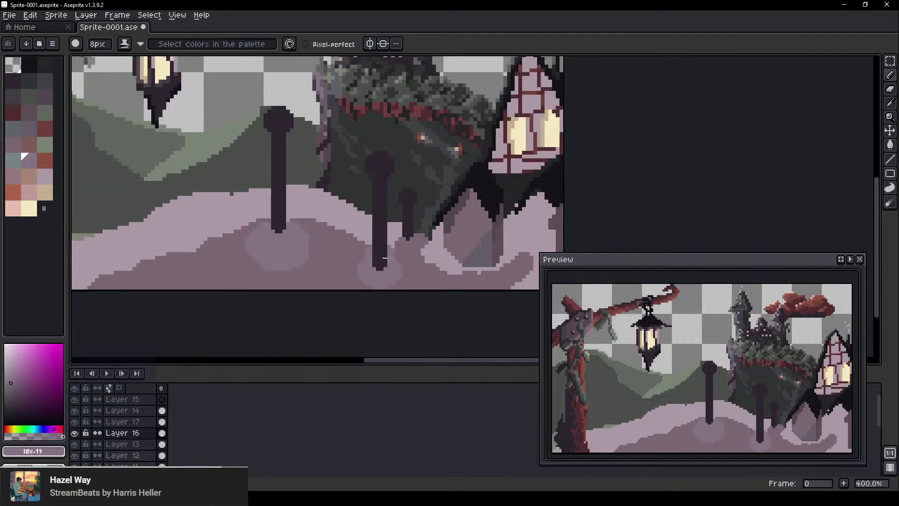
Start a grey-purple shadow in palette colour 13 on the darker ground between the two tall posts
alt+click(331, 269)
click(29, 129)
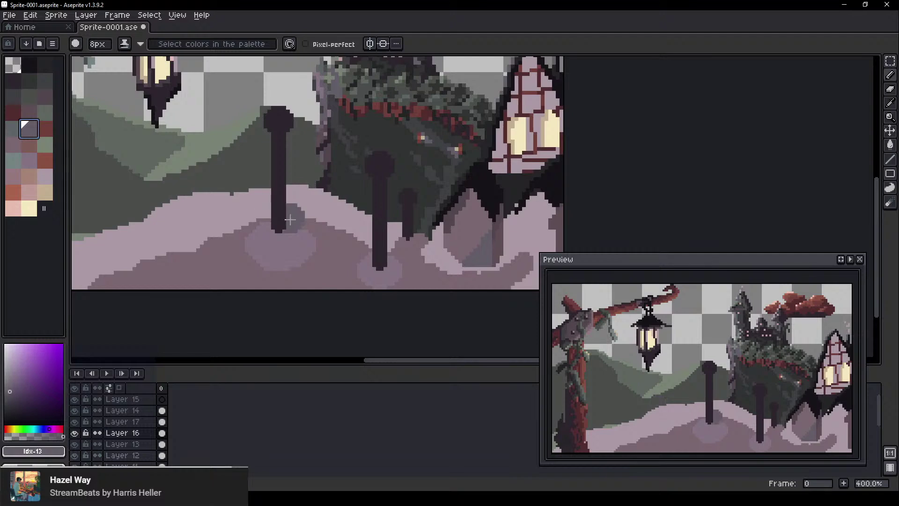
scroll(328, 257, down, 6)
drag(340, 230, 340, 254)
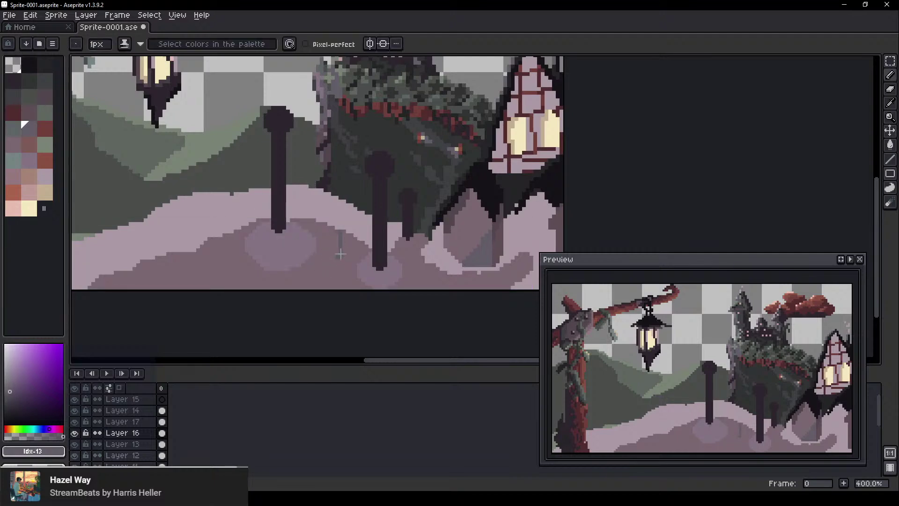
scroll(323, 271, up, 3)
key(ctrl)
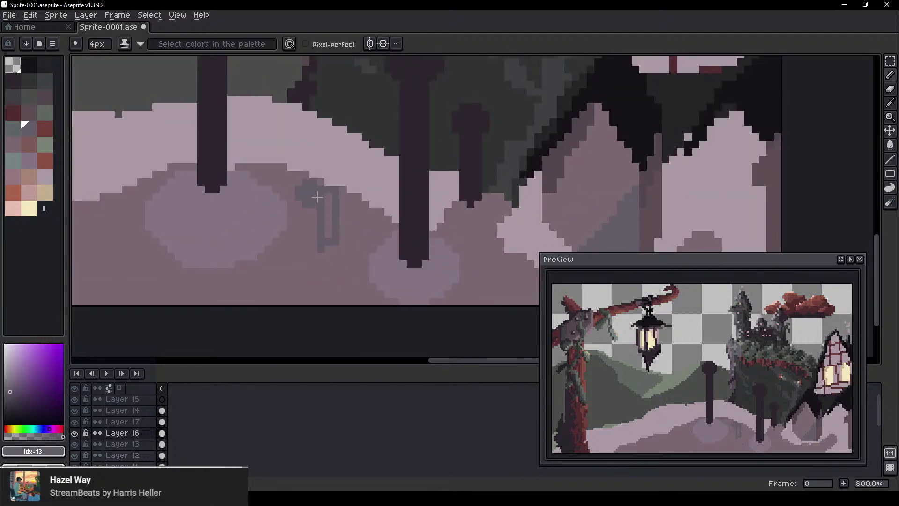
key(ctrl)
drag(322, 195, 330, 240)
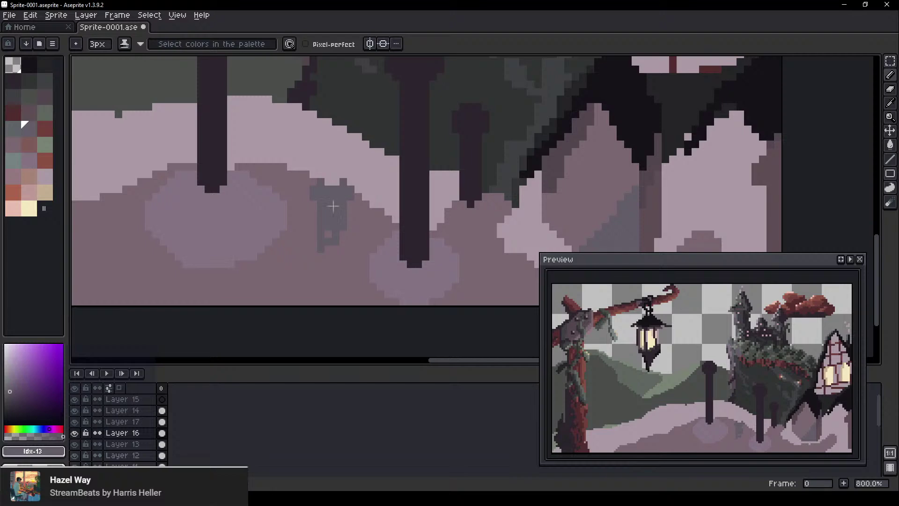
Extend the shadow between the tall posts down to the canvas edge and up along the ground's ridge with a 3 px brush
mouse_move(333, 207)
mouse_down()
mouse_move(329, 229)
mouse_move(339, 211)
mouse_move(330, 196)
mouse_move(358, 204)
mouse_move(270, 306)
mouse_up()
key(ctrl+z)
drag(315, 259, 323, 307)
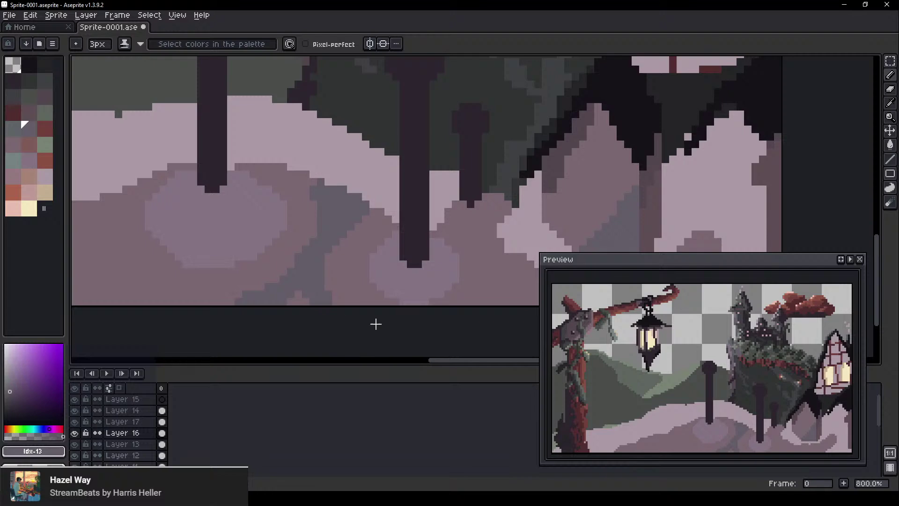
mouse_move(313, 275)
mouse_down()
mouse_move(349, 298)
mouse_move(305, 292)
mouse_up()
mouse_move(299, 167)
mouse_down()
mouse_move(324, 202)
mouse_move(381, 205)
mouse_up()
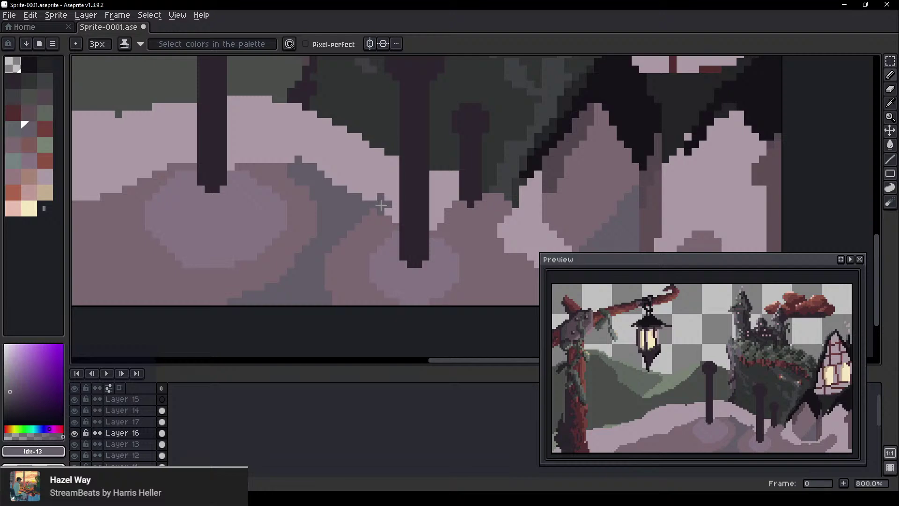
Sample the pool colour #837481 and paint a small light pool at the base of the short post
alt+click(442, 265)
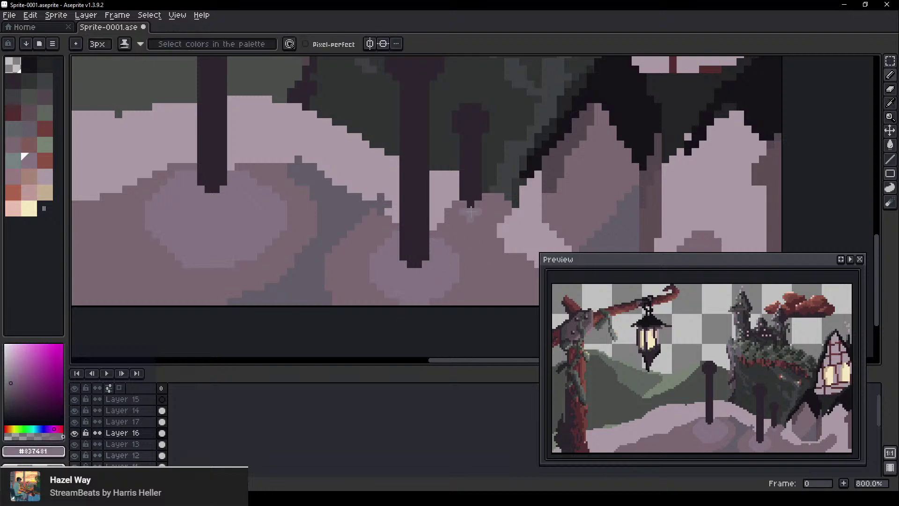
scroll(471, 213, down, 2)
scroll(470, 205, up, 1)
scroll(471, 206, down, 2)
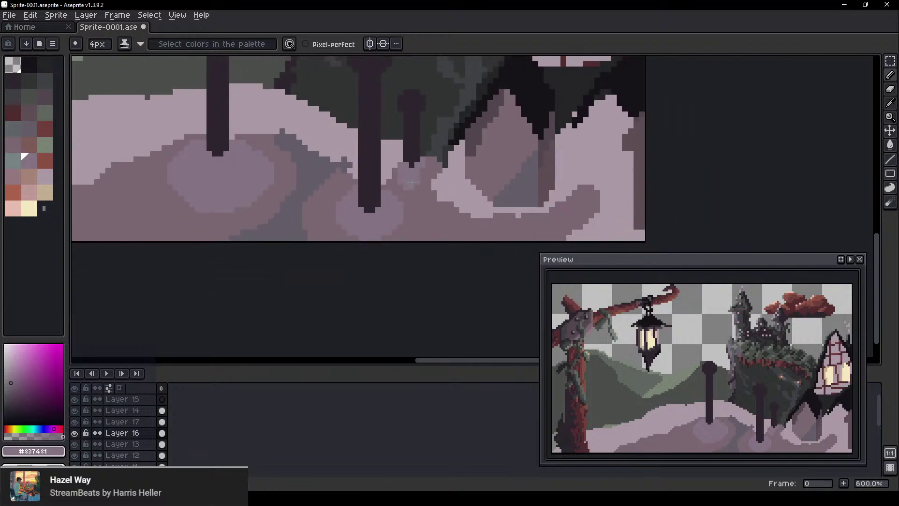
scroll(411, 184, up, 1)
key(minus)
Paint #635d67 shadows right of the second post's pool and around the underside of the short post's pool, using 1 px for detail
alt+click(417, 178)
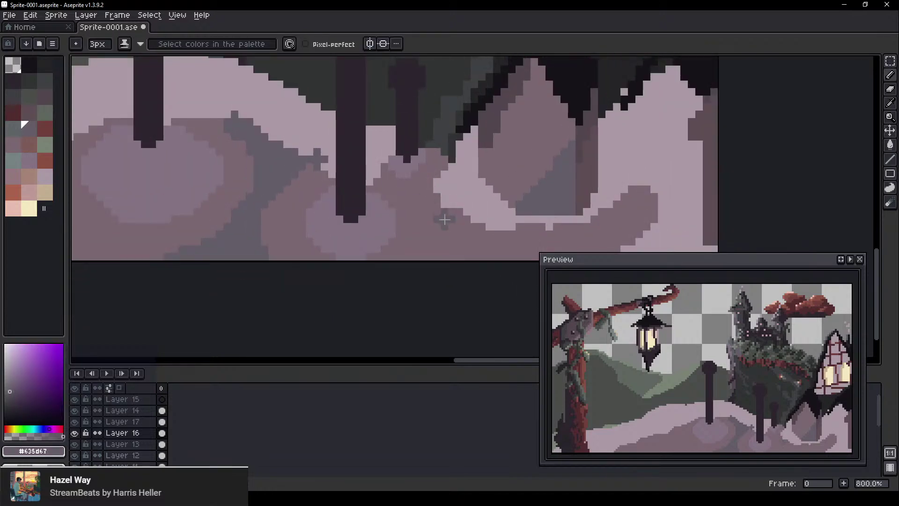
mouse_move(445, 220)
mouse_down()
mouse_move(448, 251)
mouse_move(422, 263)
mouse_up()
key(minus)
key(minus)
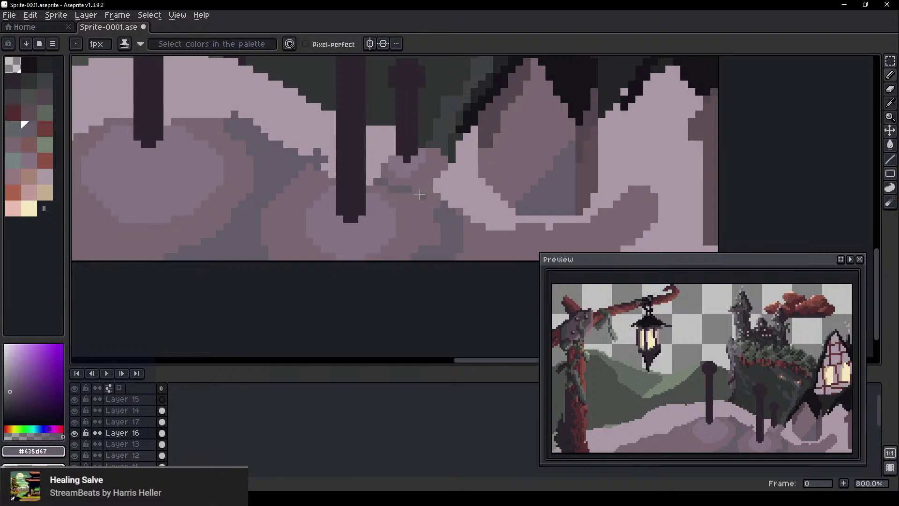
drag(436, 182, 422, 189)
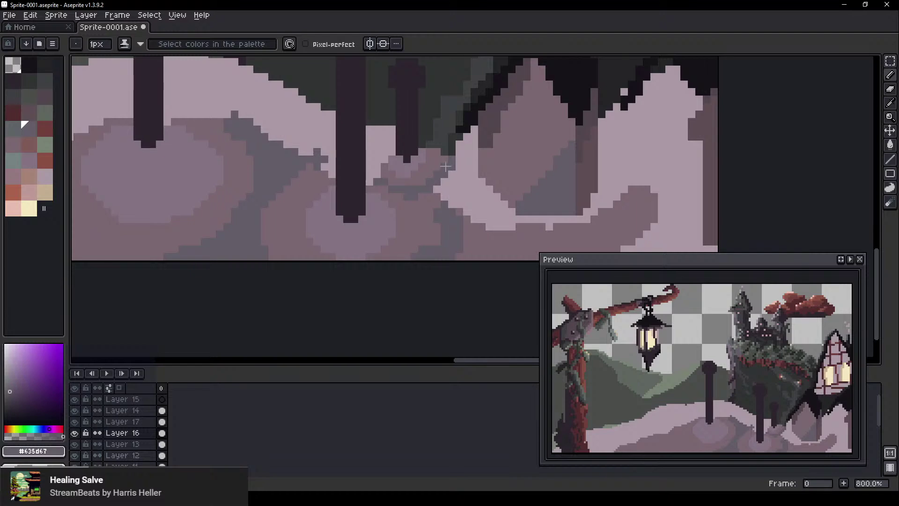
Paint a #635d67 shadow band curving down from the ridge left of the first post's pool, undoing the overlong second stroke
scroll(430, 192, down, 4)
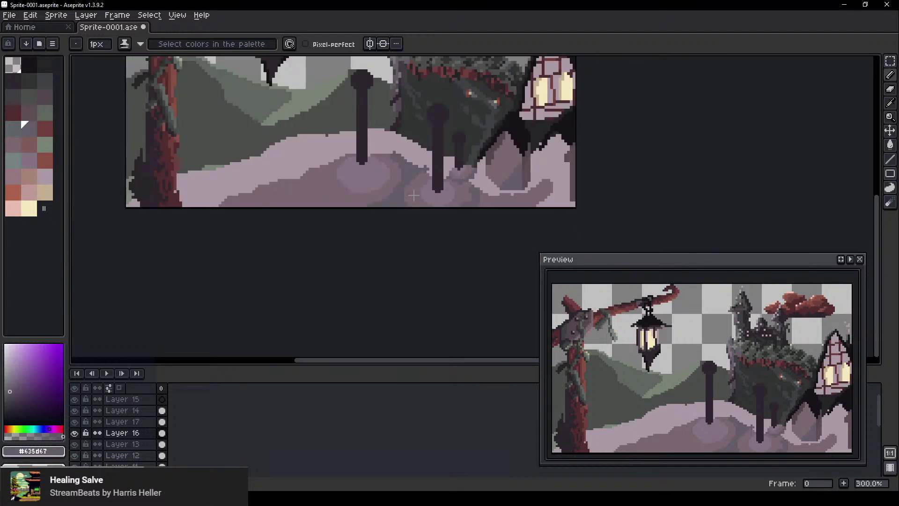
scroll(416, 177, up, 2)
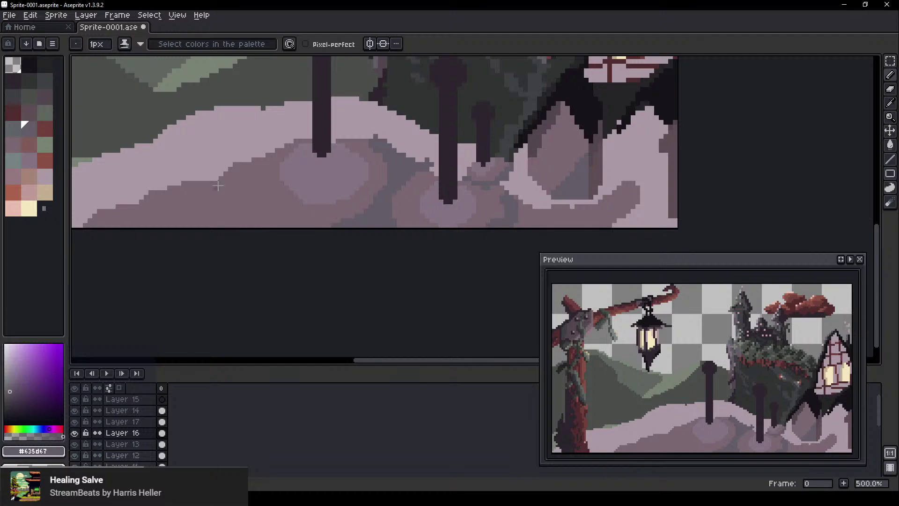
scroll(364, 201, up, 1)
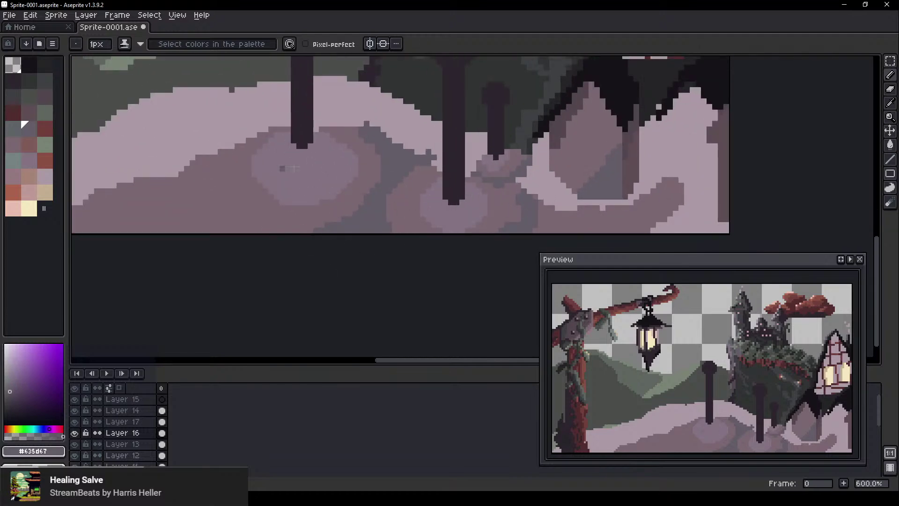
scroll(334, 111, up, 2)
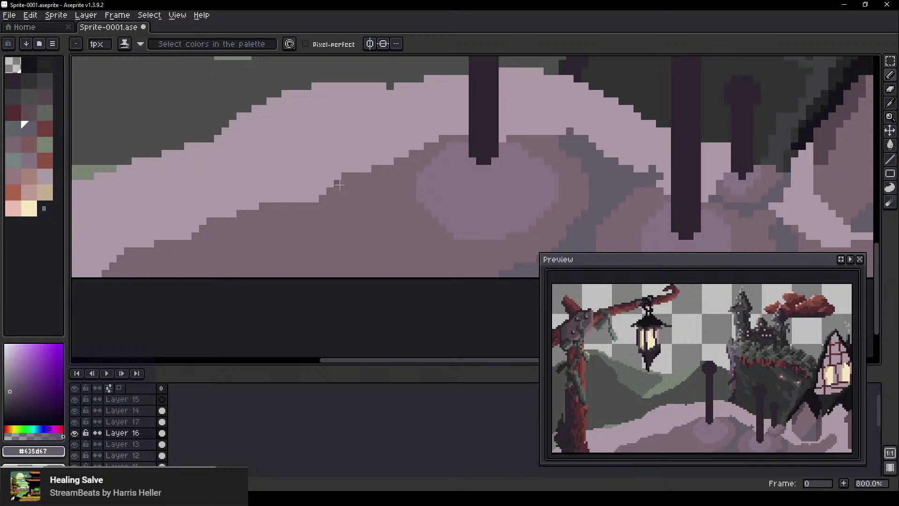
mouse_move(340, 185)
mouse_down()
mouse_move(354, 253)
mouse_move(367, 258)
mouse_up()
ctrl+scroll(352, 218, up, 3)
mouse_move(350, 194)
mouse_down()
mouse_move(359, 241)
mouse_move(370, 228)
mouse_move(435, 282)
mouse_up()
key(ctrl+z)
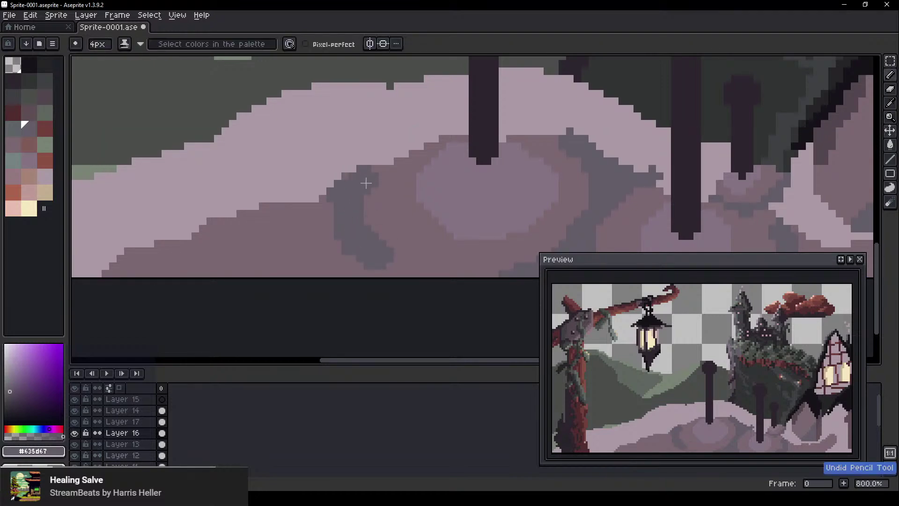
Thicken the shadow band left of the first post and carry it beneath the pool to the canvas edge with a 4 px brush
drag(366, 184, 380, 252)
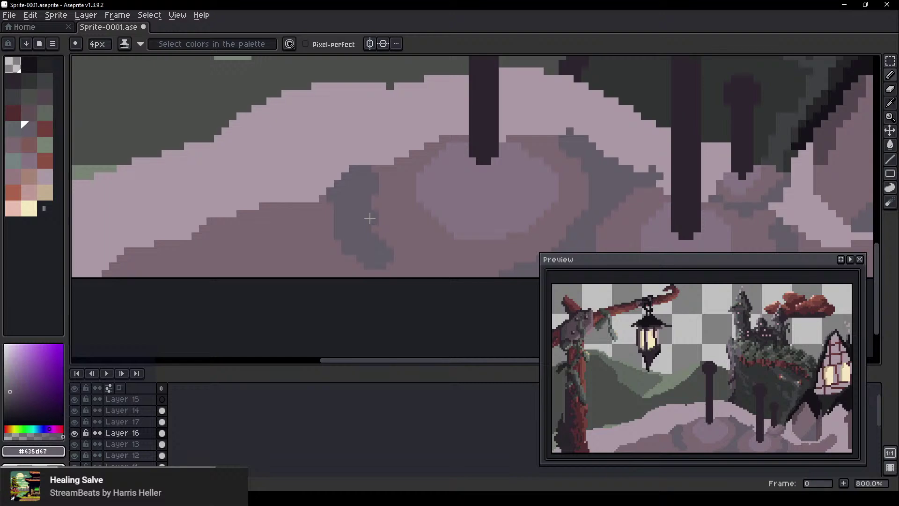
drag(370, 218, 405, 295)
drag(375, 239, 472, 309)
drag(375, 242, 457, 307)
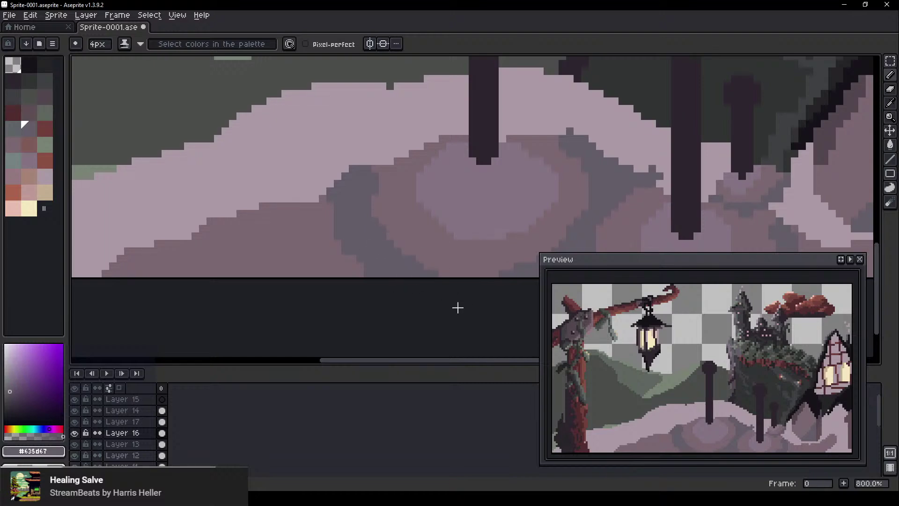
scroll(441, 281, down, 3)
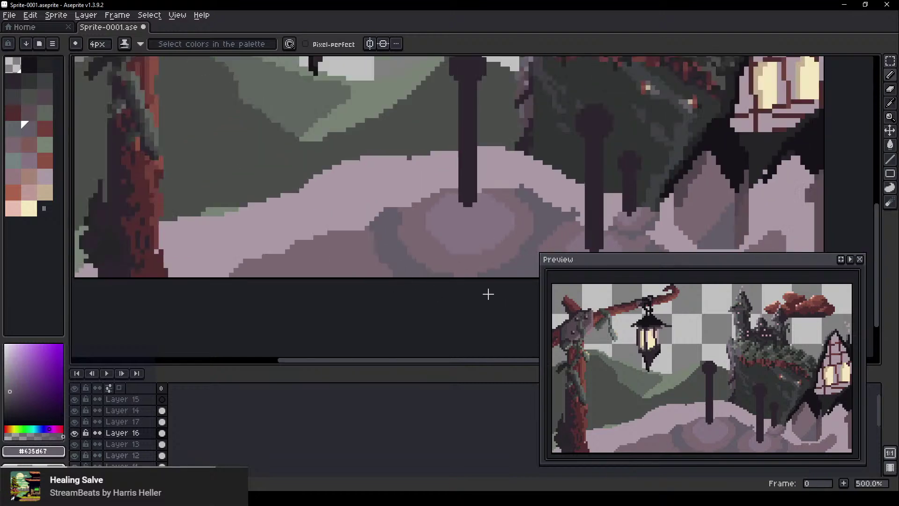
drag(480, 268, 396, 227)
scroll(311, 159, down, 3)
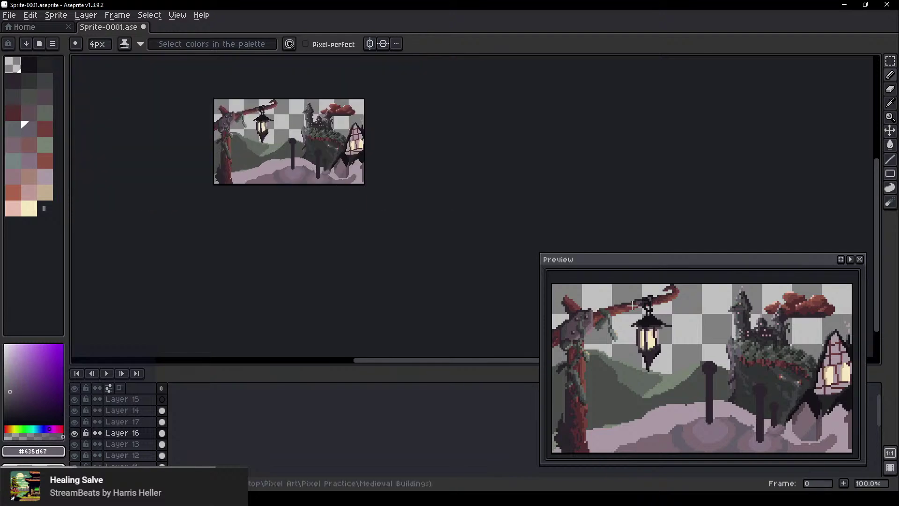
scroll(712, 370, down, 2)
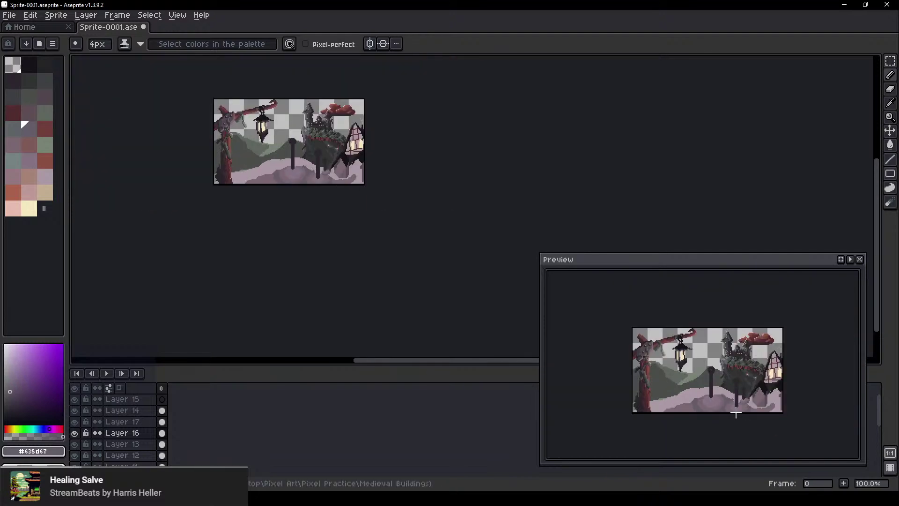
Add a new layer directly above Layer 12, the layer holding the pale ground beside the pointed rock
scroll(736, 414, up, 2)
scroll(303, 243, up, 2)
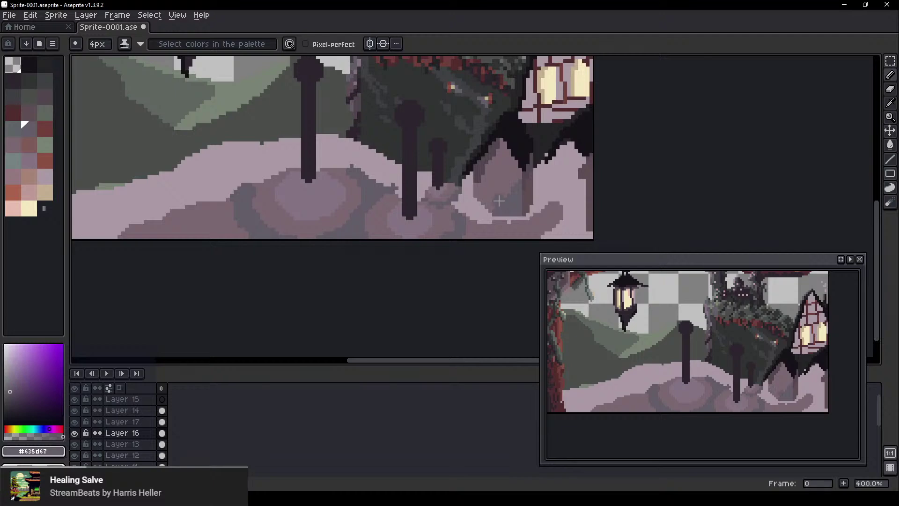
drag(489, 199, 368, 204)
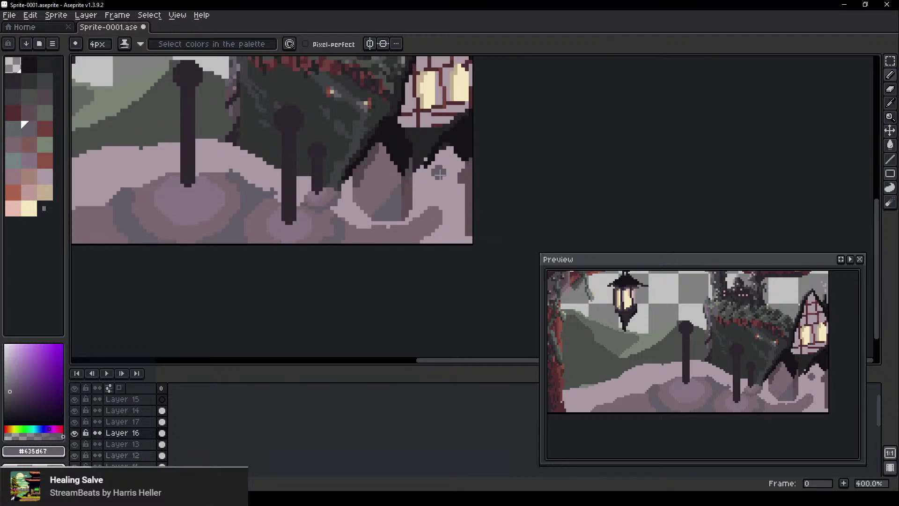
scroll(426, 197, up, 2)
key(v)
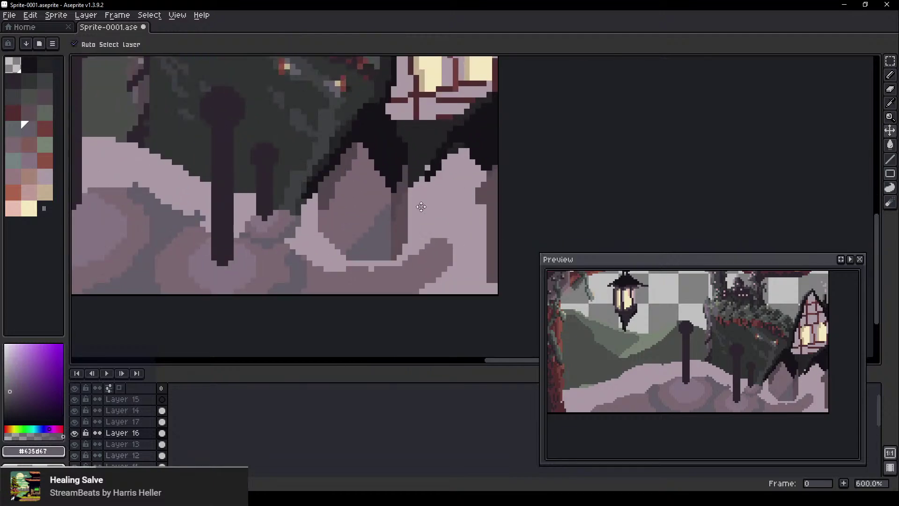
click(421, 207)
key(b)
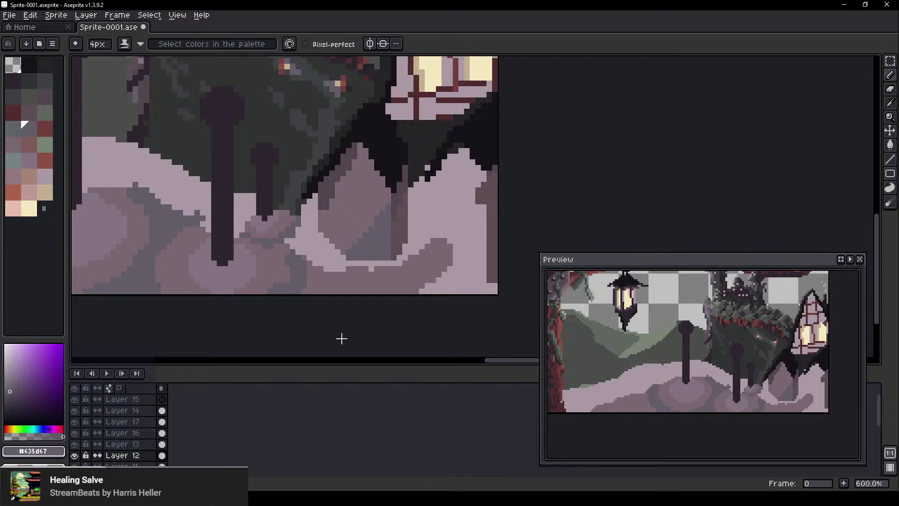
key(shift+n)
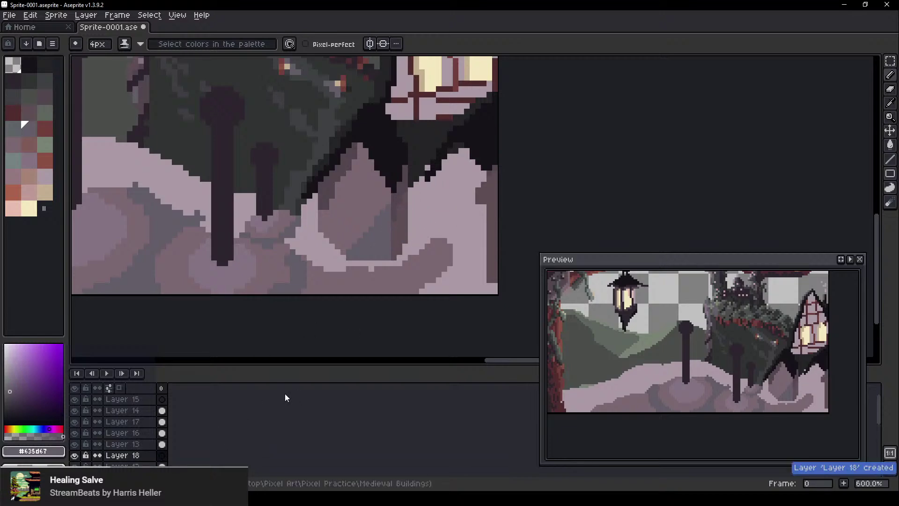
Paint a second, rounded boulder in #635d67 to the right of the pointed rock with a 7 px brush
key(plus)
key(plus)
key(plus)
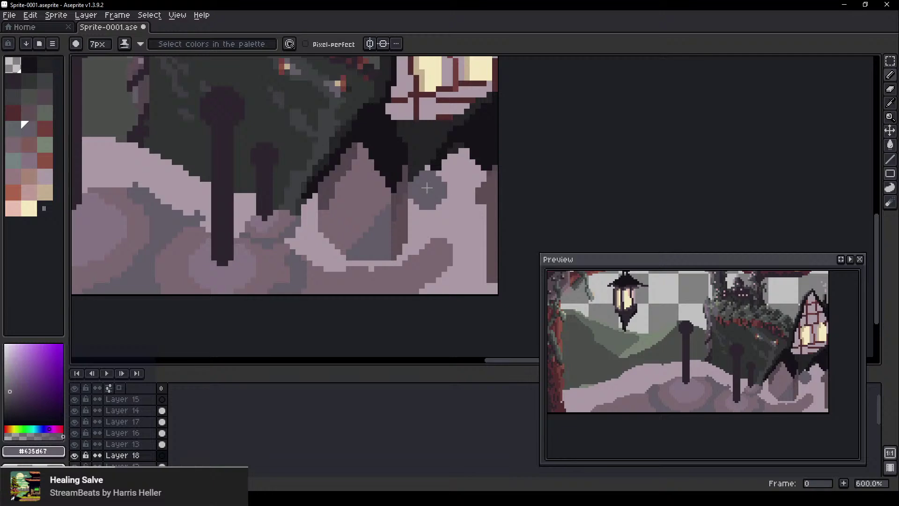
mouse_move(427, 188)
mouse_down()
mouse_move(413, 247)
mouse_move(438, 203)
mouse_move(415, 211)
mouse_move(386, 265)
mouse_up()
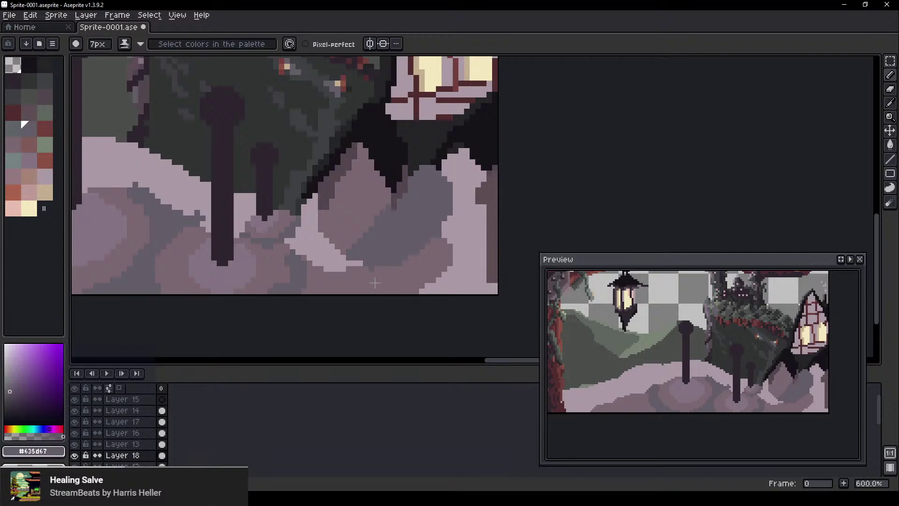
drag(434, 230, 440, 221)
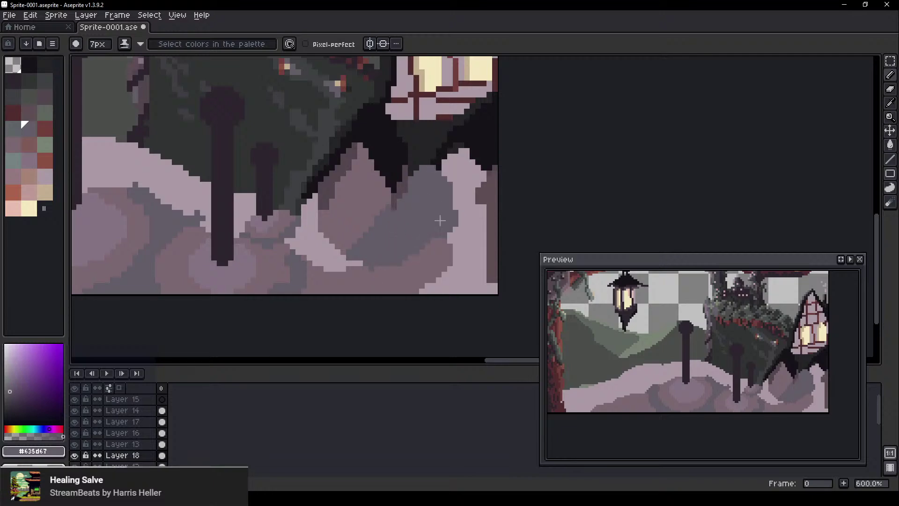
Move the new boulder's layer up so it sits between Layer 16 and Layer 17
ctrl+click(406, 274)
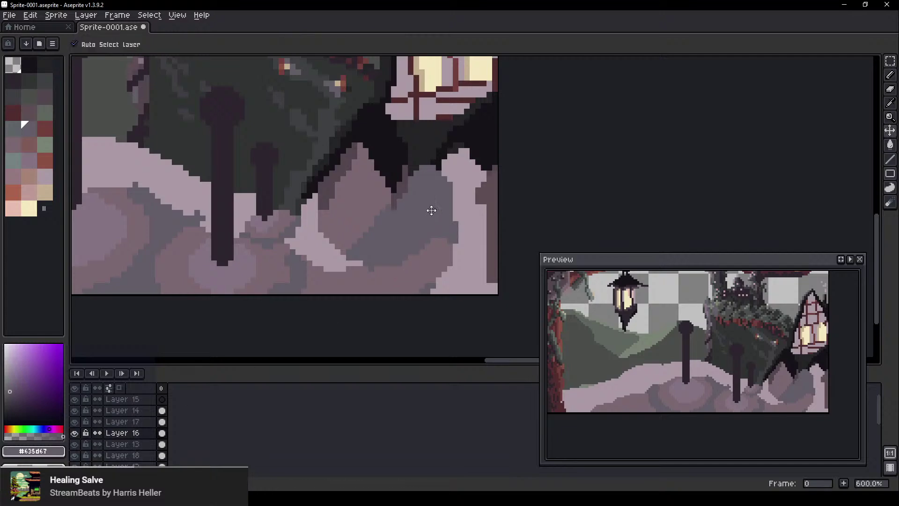
ctrl+click(412, 228)
click(137, 451)
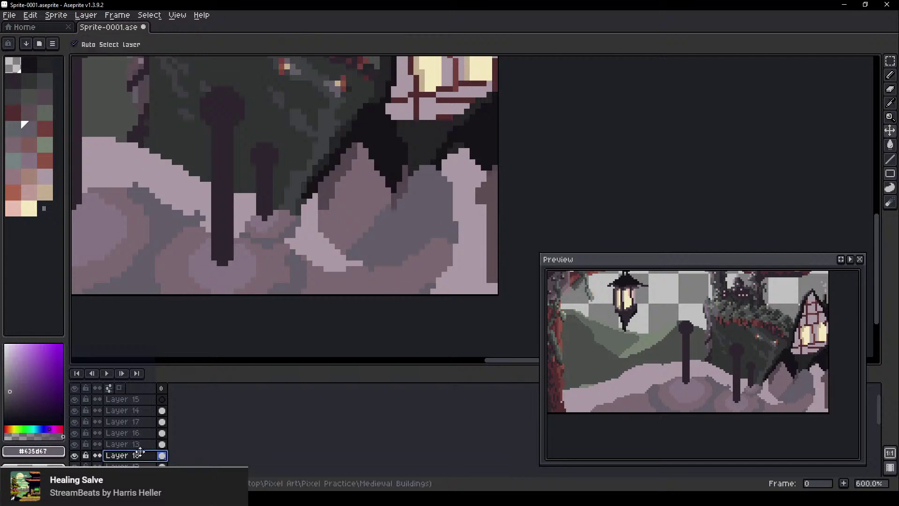
click(140, 434)
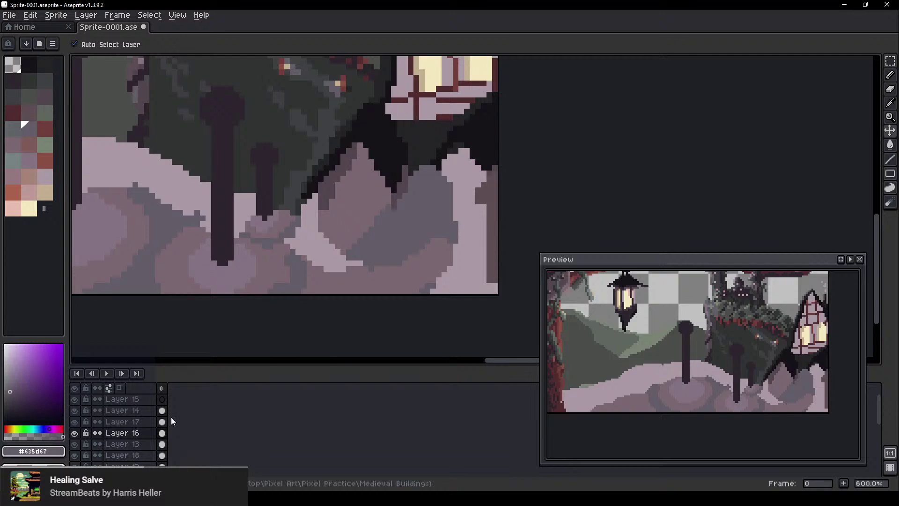
click(402, 227)
drag(143, 454, 139, 429)
Select the lamp-post layer and sample the cream colour #f5e9bf from the hanging lantern for a 5 px brush
scroll(483, 221, down, 6)
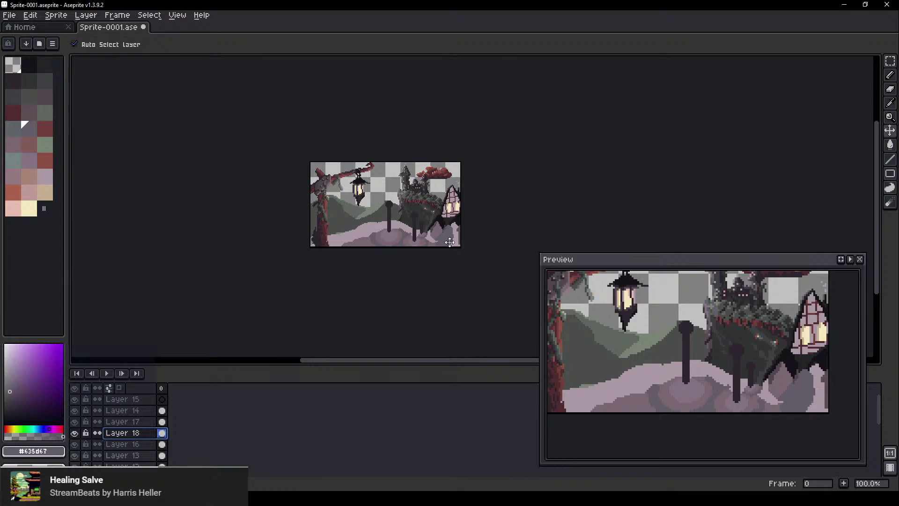
scroll(449, 237, up, 1)
scroll(419, 264, up, 4)
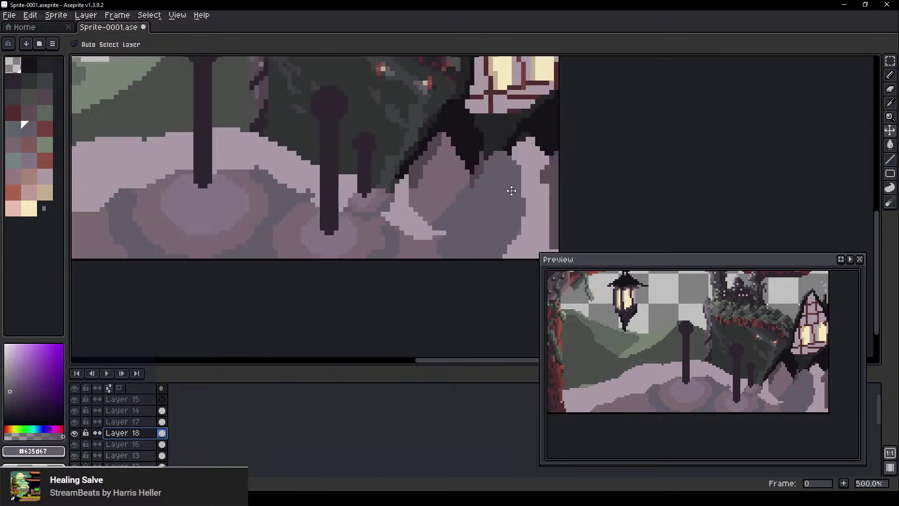
drag(264, 256, 376, 297)
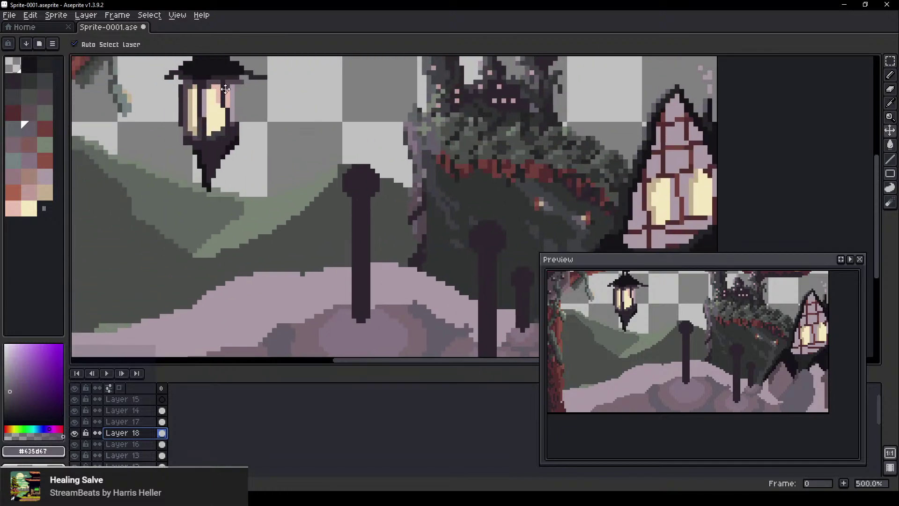
click(216, 120)
click(349, 188)
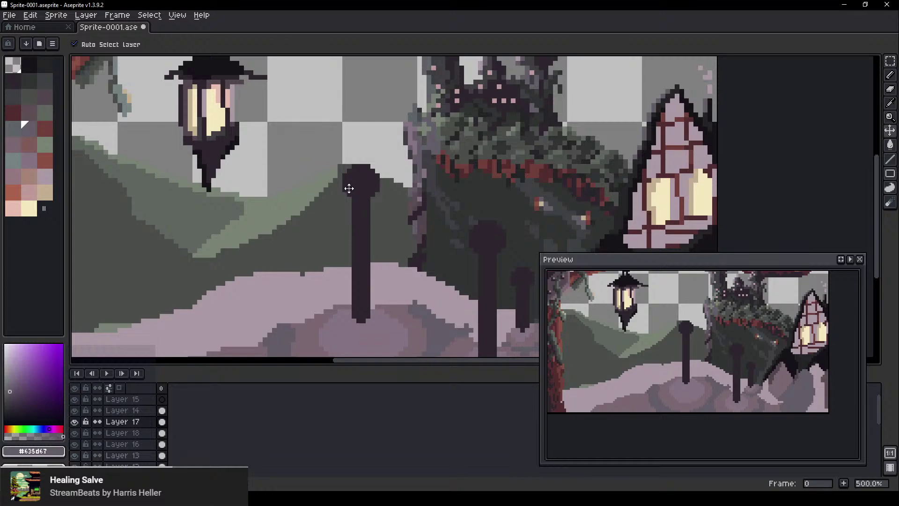
key(b)
alt+click(211, 123)
scroll(360, 185, down, 3)
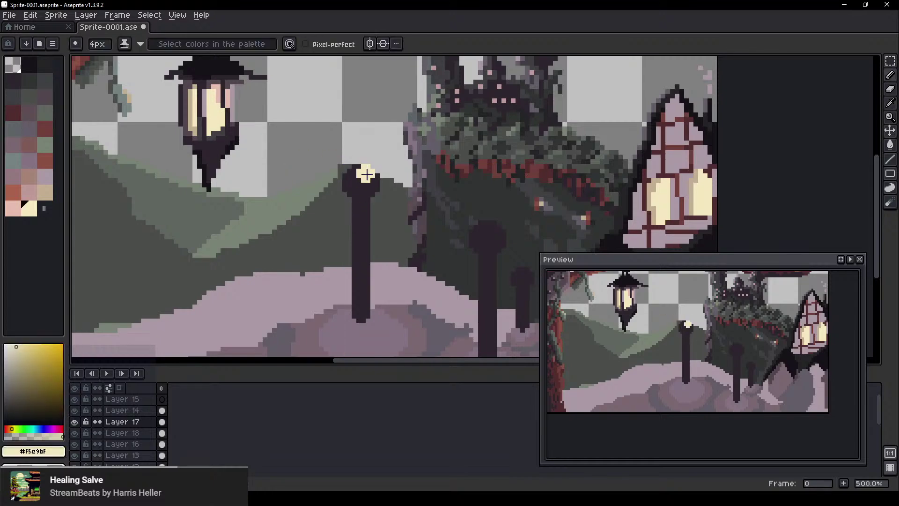
scroll(360, 185, up, 1)
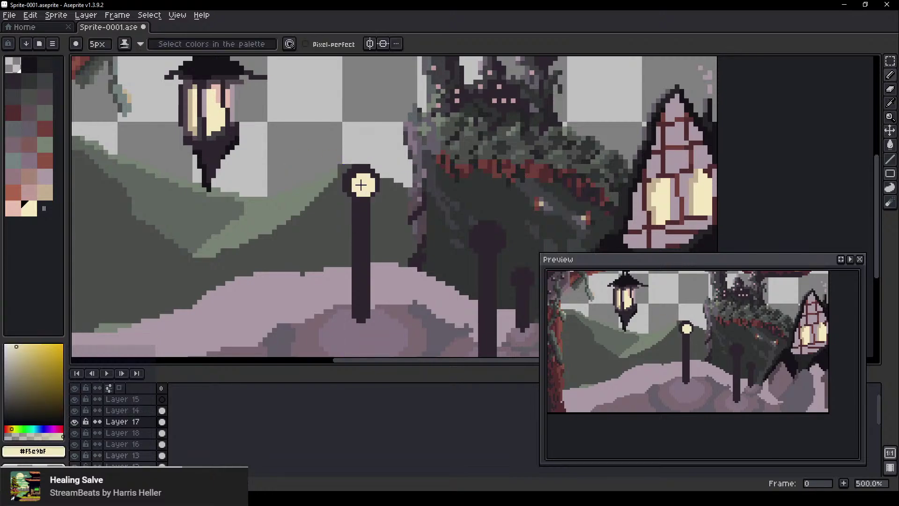
scroll(359, 186, up, 1)
key(v)
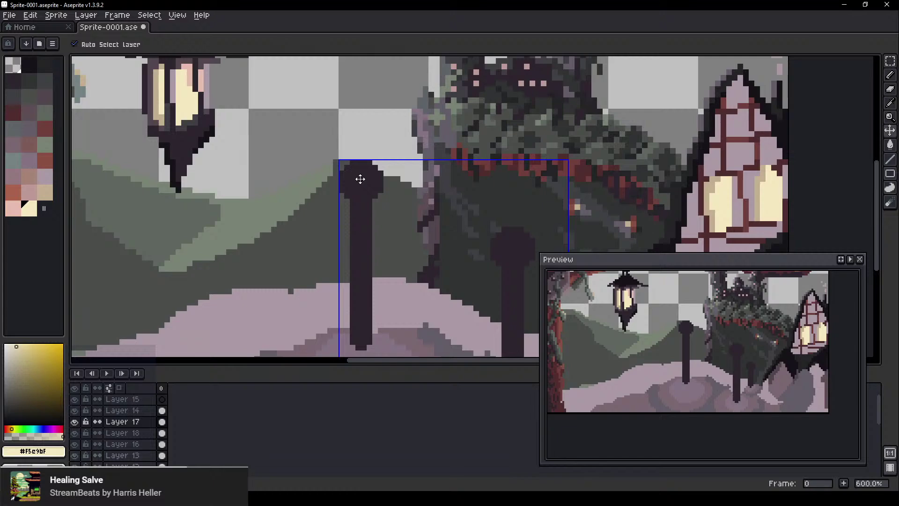
key(b)
Switch to the reference board and examine the street lamps in the night village and moonlit castle pictures
key(alt+Tab)
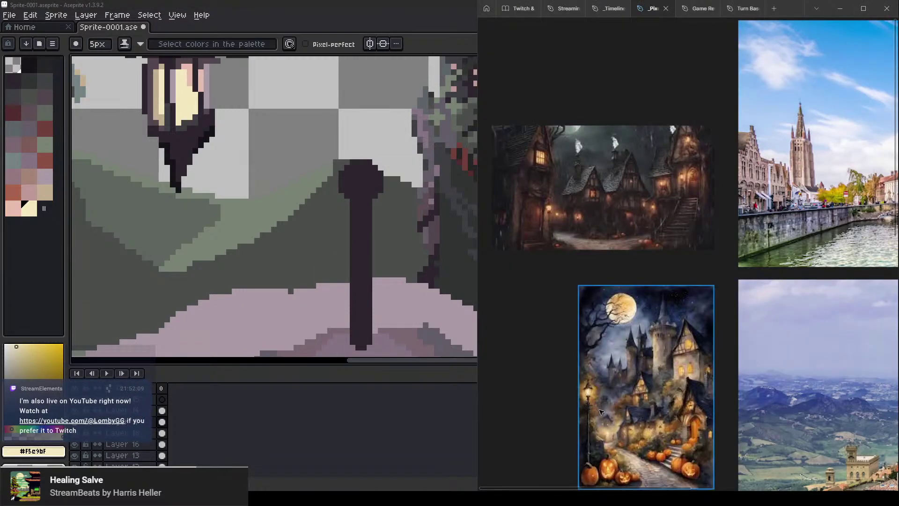
scroll(601, 412, up, 2)
scroll(685, 415, down, 2)
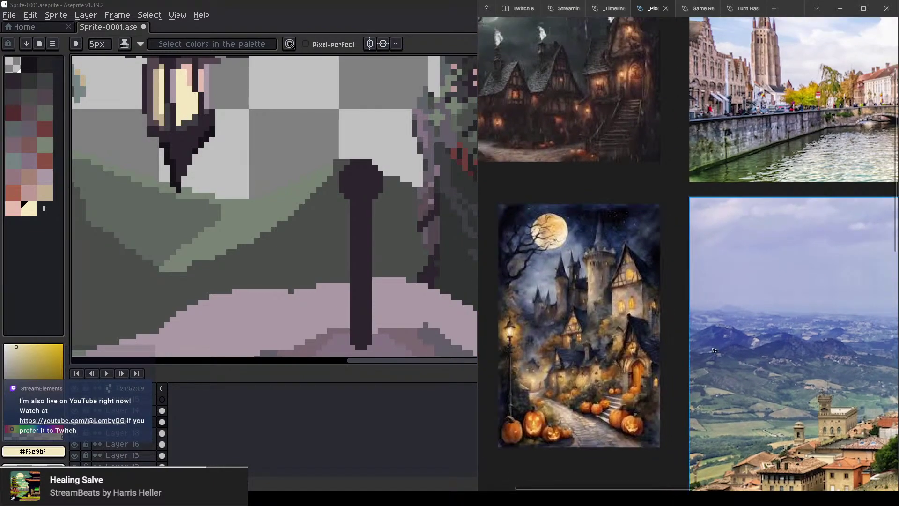
scroll(712, 352, down, 3)
drag(790, 454, 694, 293)
drag(699, 336, 778, 378)
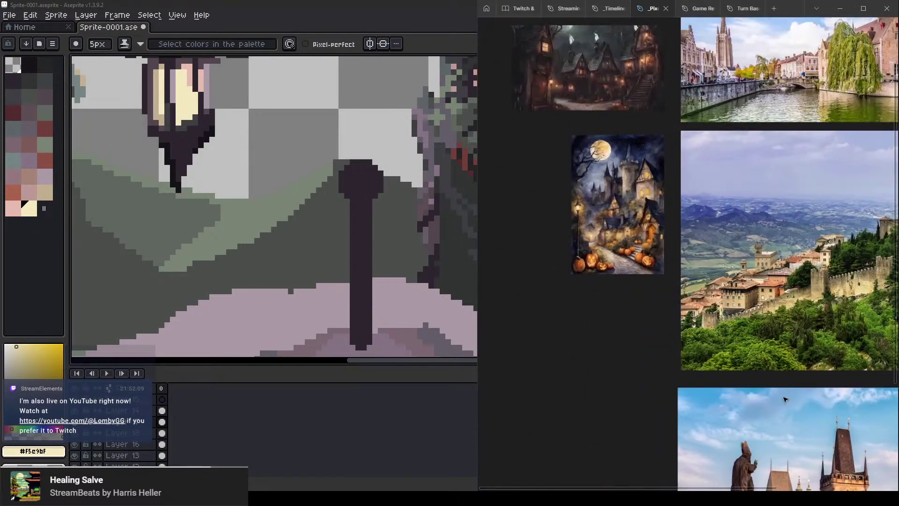
drag(637, 279, 687, 409)
scroll(658, 311, up, 2)
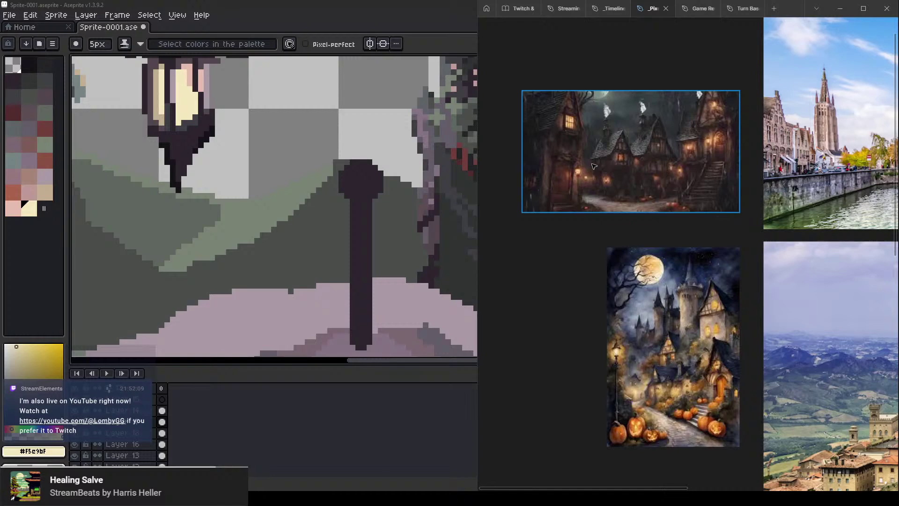
Return to Aseprite and stamp cream lights with a 6 px brush on the heads of the two larger lamp posts
scroll(367, 185, down, 3)
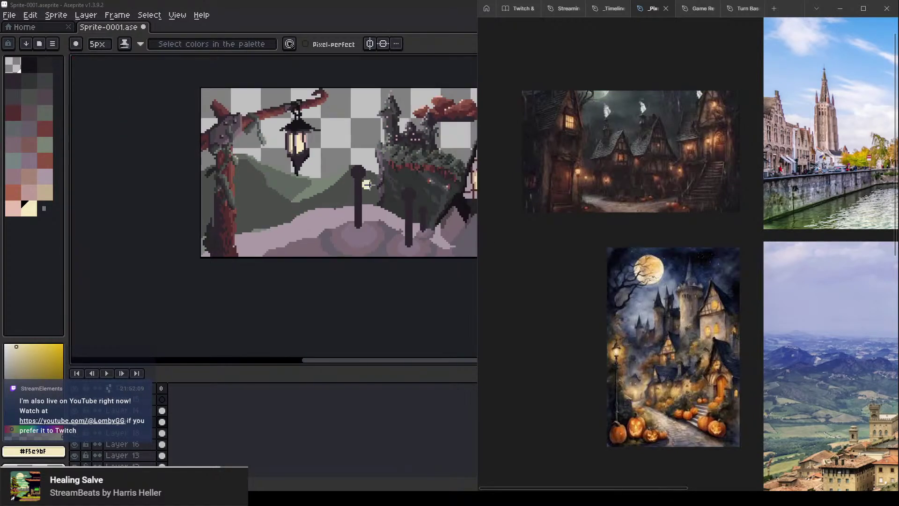
drag(401, 236, 285, 247)
scroll(225, 238, up, 2)
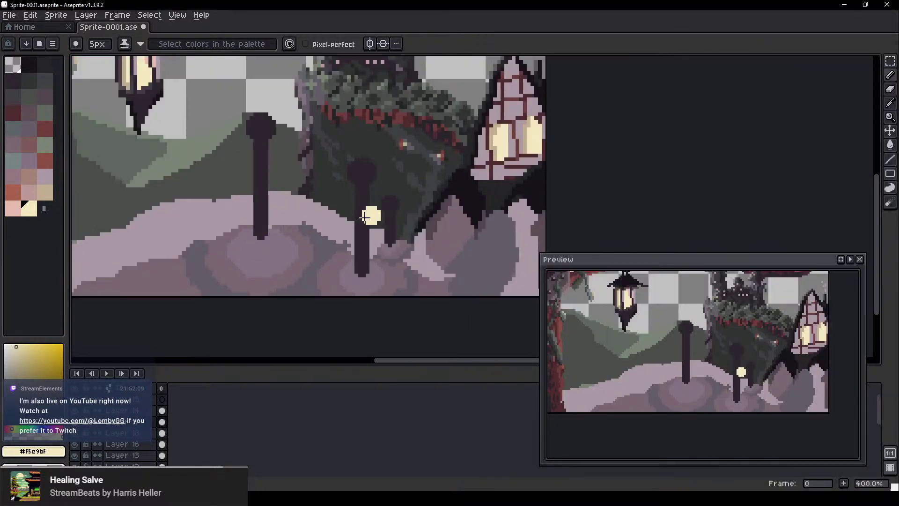
scroll(262, 128, up, 2)
key(minus)
click(261, 130)
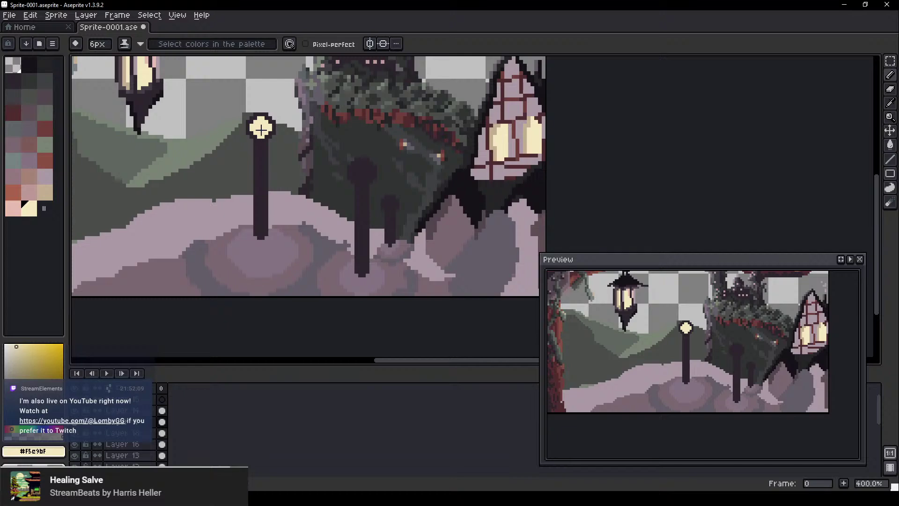
click(363, 173)
Add a small cream light to the head of the smallest lamp post with a 2 px brush
key(v)
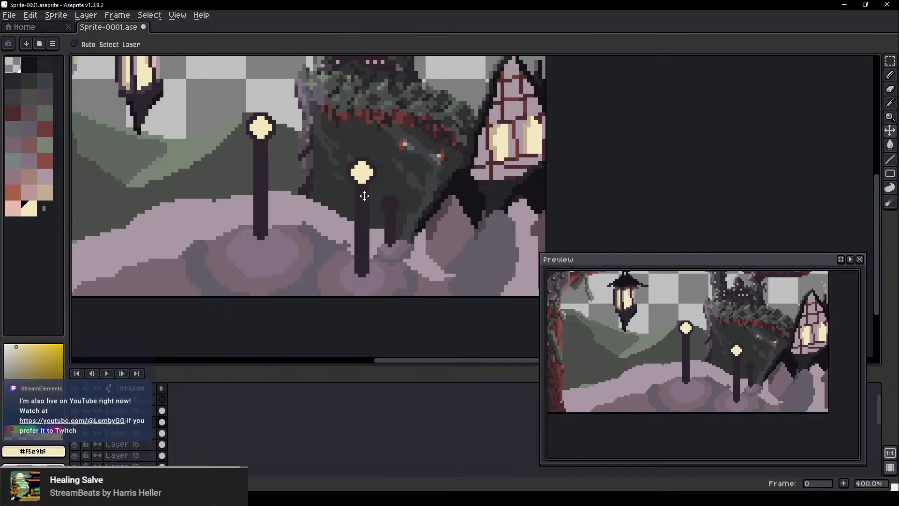
scroll(408, 221, up, 3)
key(b)
scroll(377, 186, down, 5)
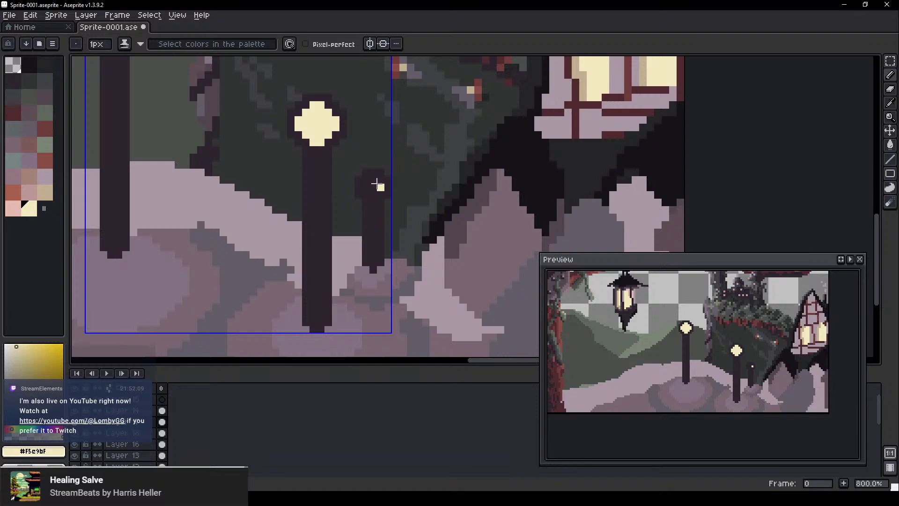
key(plus)
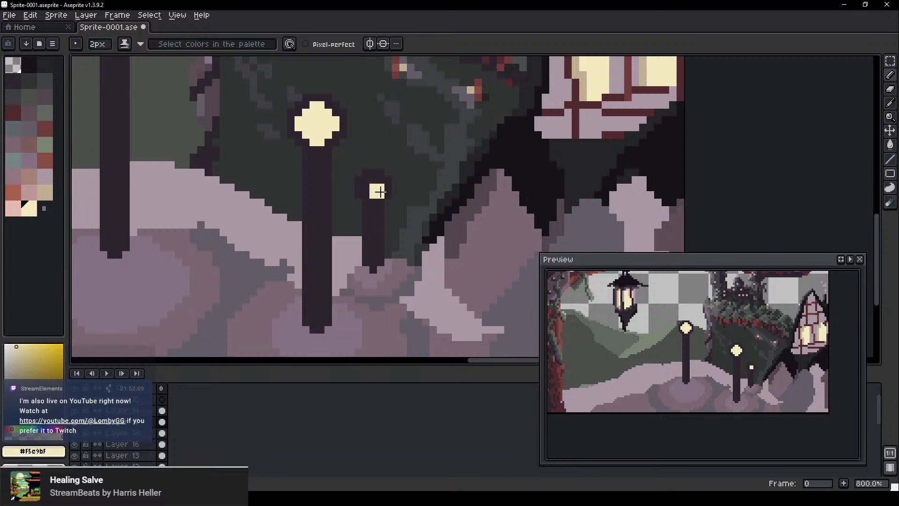
Try recolouring the two upper windows of the castle's tall tower cream with a 1 px brush, and undo it
scroll(379, 192, down, 4)
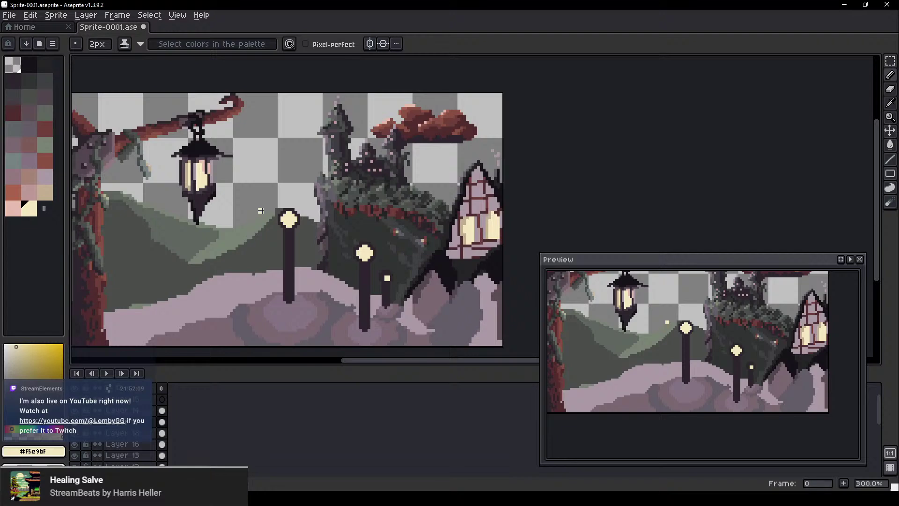
scroll(297, 111, up, 8)
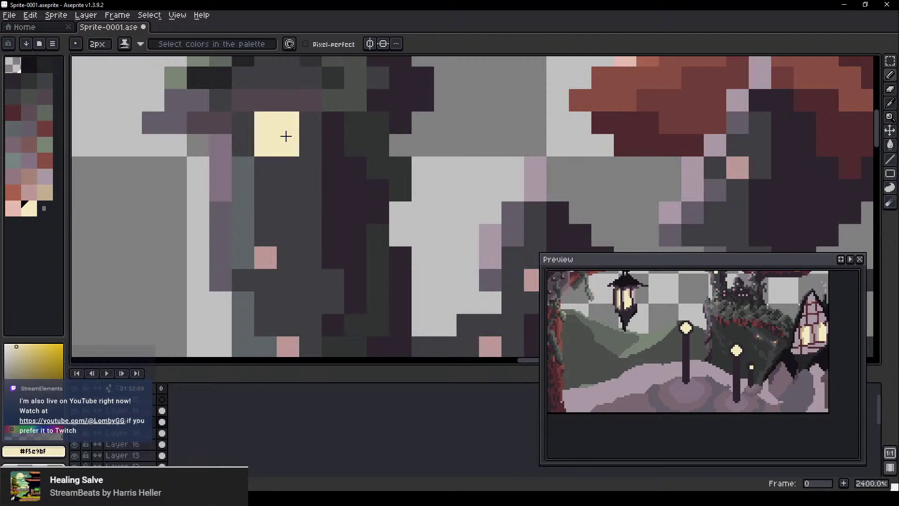
key(ctrl)
ctrl+click(242, 131)
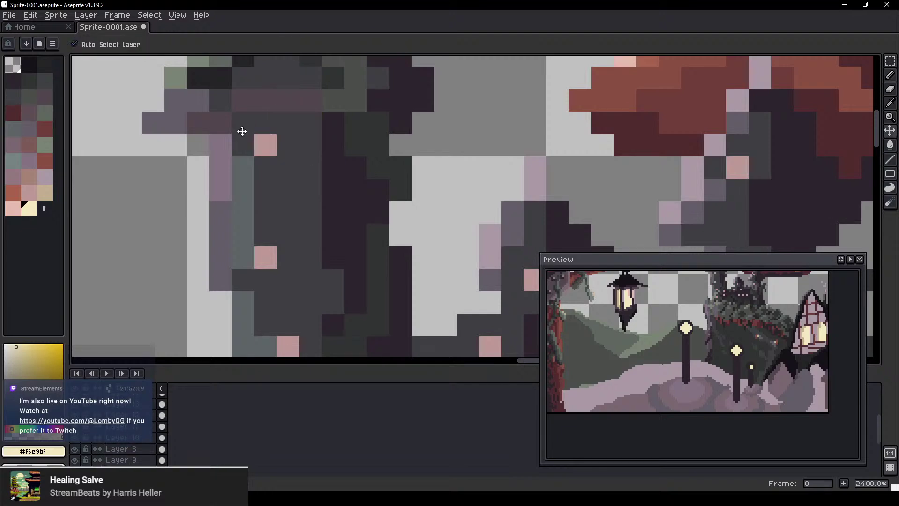
ctrl+scroll(267, 142, down, 1)
click(265, 144)
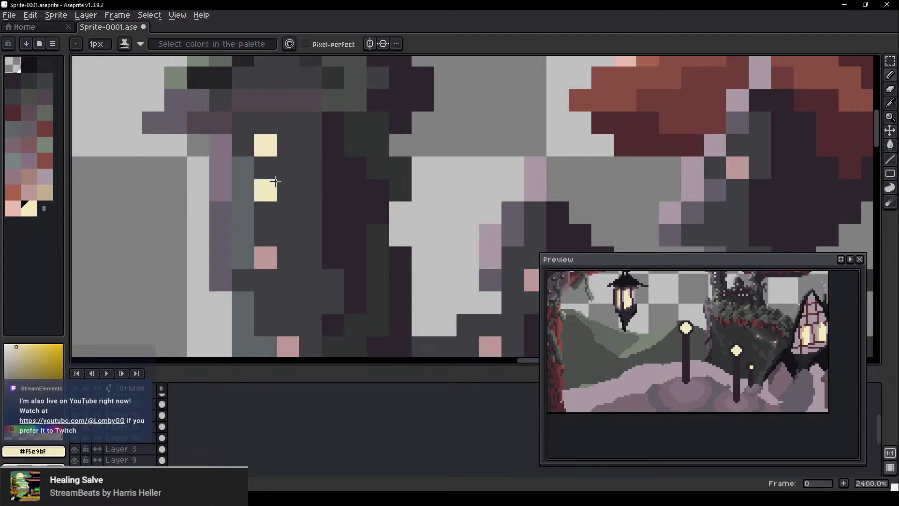
click(266, 255)
scroll(357, 171, down, 5)
scroll(664, 348, down, 2)
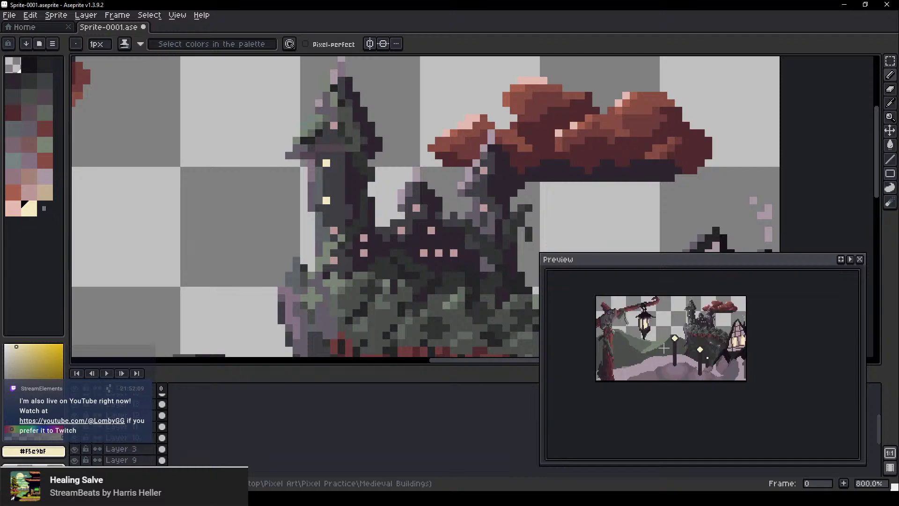
drag(666, 352, 690, 371)
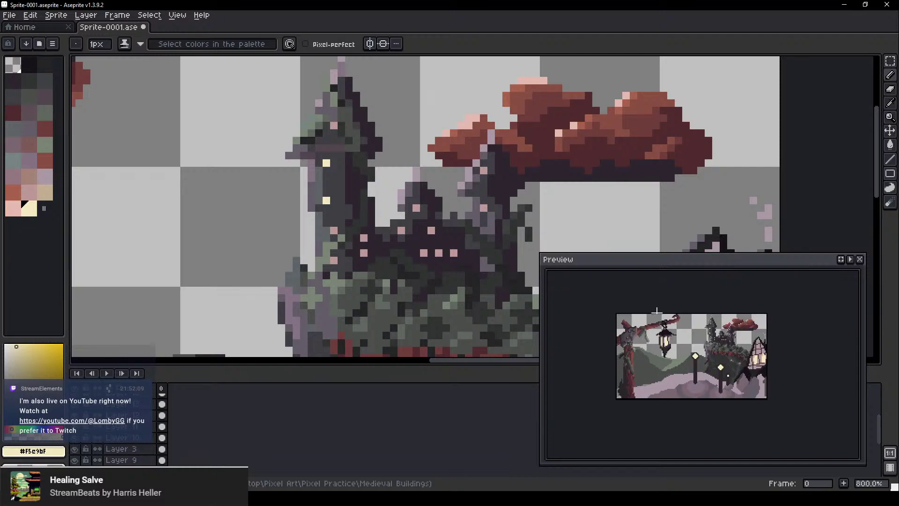
key(ctrl+z)
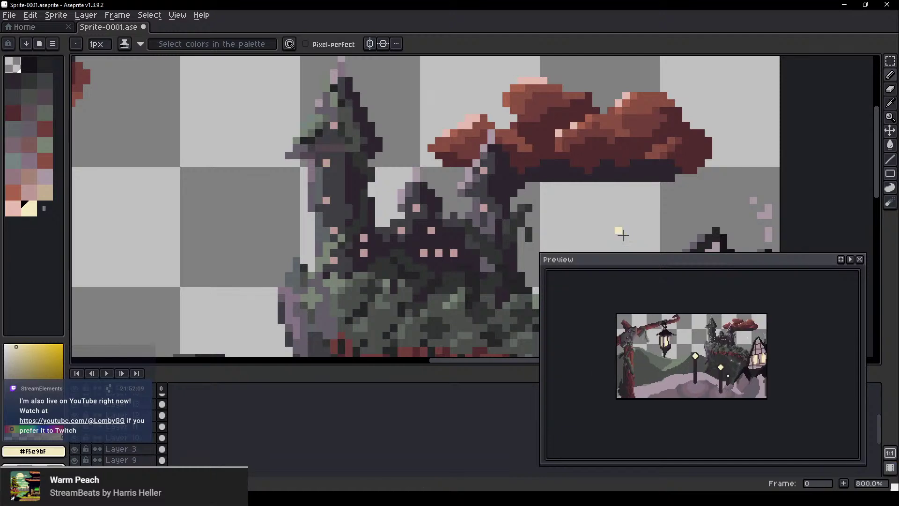
Recolour the two windows of the castle's slim tower nearest the red tree cream with a 1 px brush
scroll(439, 253, up, 2)
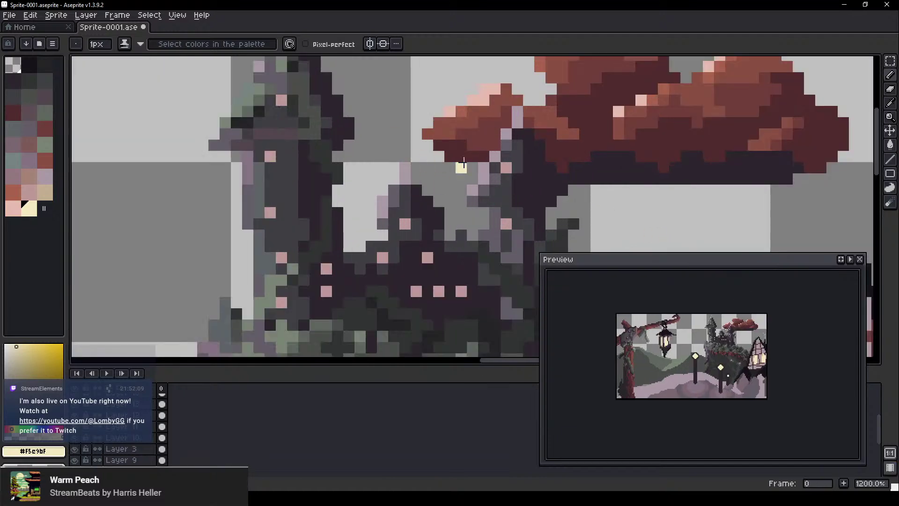
click(502, 173)
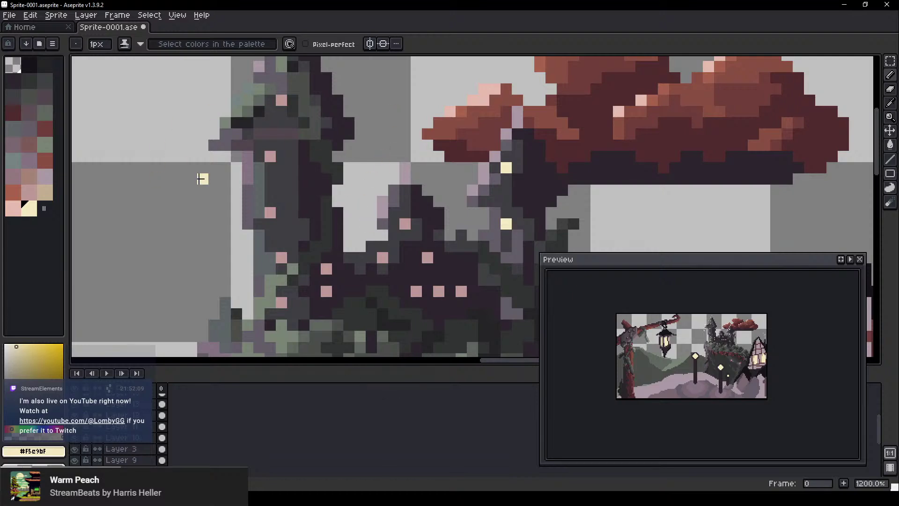
scroll(333, 151, down, 1)
drag(260, 179, 374, 146)
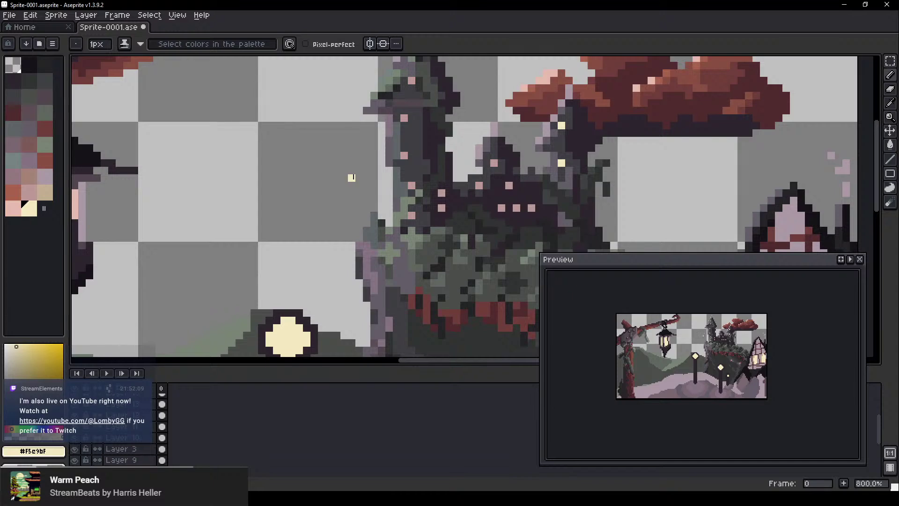
scroll(345, 206, down, 1)
drag(402, 244, 532, 188)
drag(376, 236, 233, 132)
scroll(229, 203, up, 1)
drag(225, 206, 291, 206)
scroll(284, 197, down, 2)
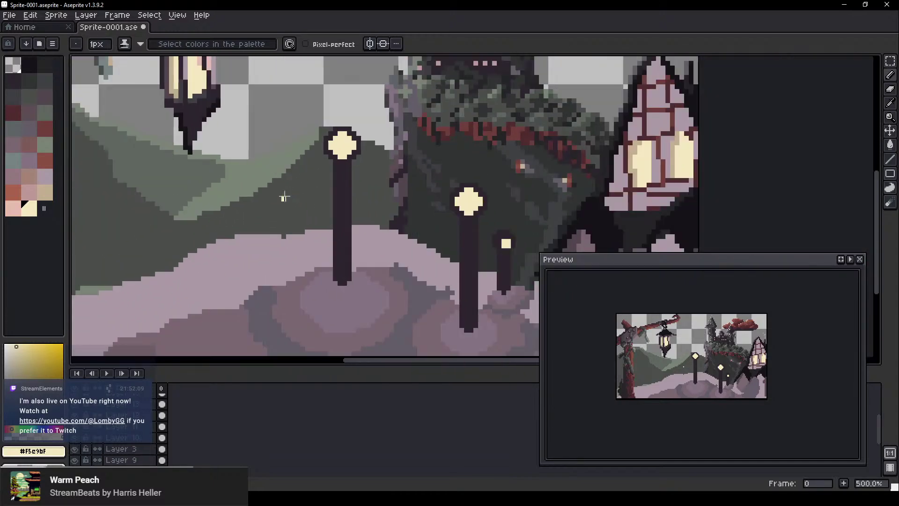
scroll(325, 175, down, 2)
Add a new layer and move it directly below Layer 13 in the layer stack
key(v)
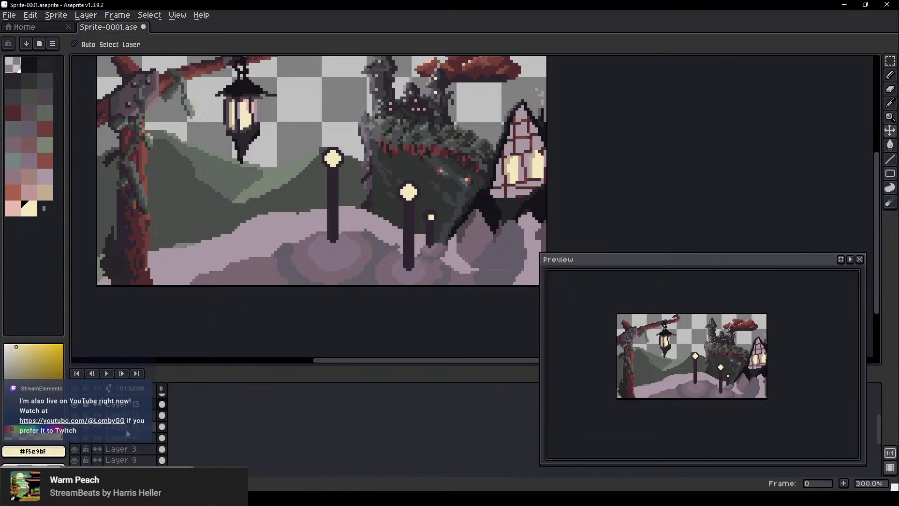
key(b)
click(13, 81)
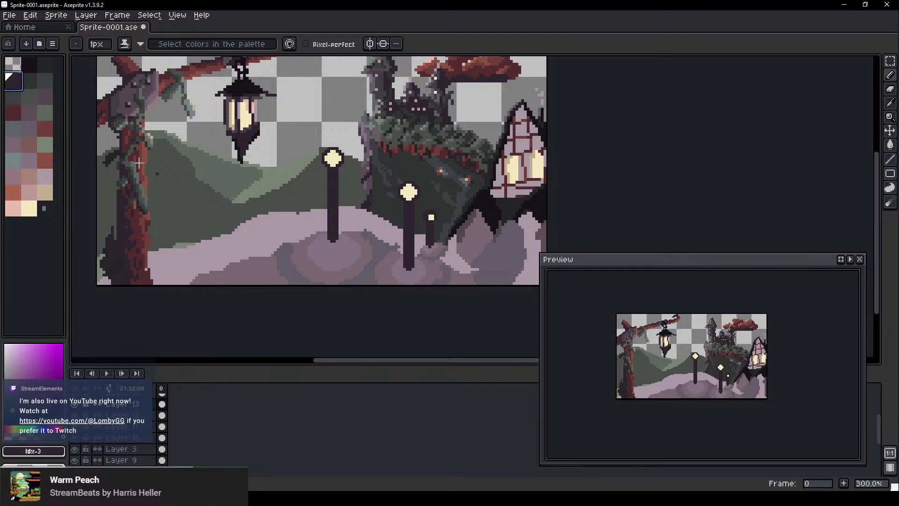
key(v)
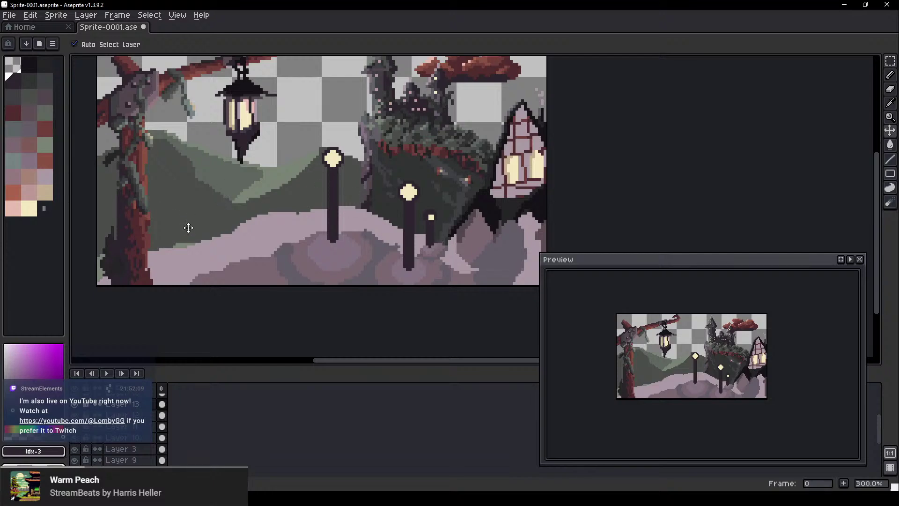
drag(279, 227, 248, 254)
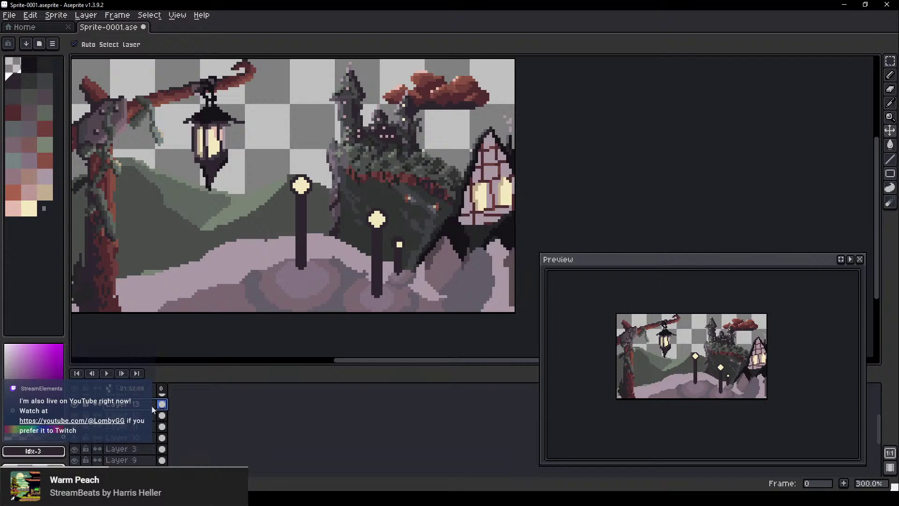
scroll(152, 406, up, 2)
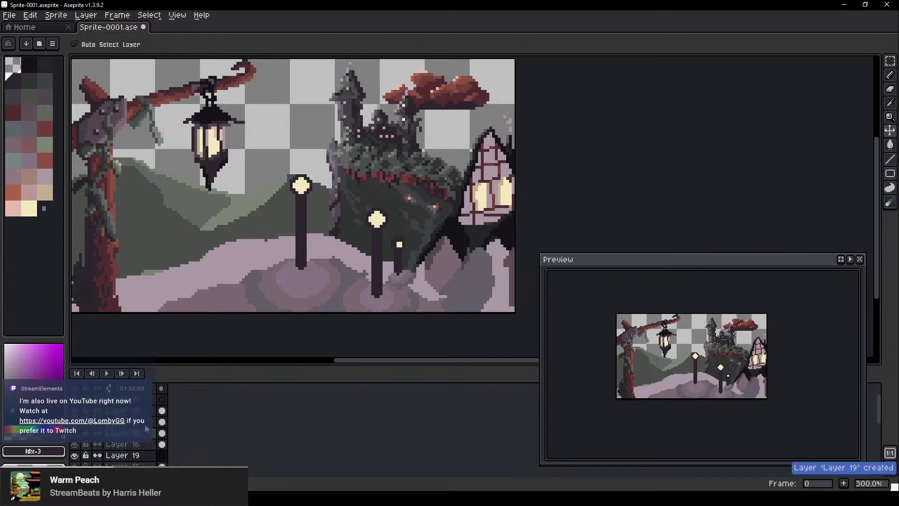
click(149, 459)
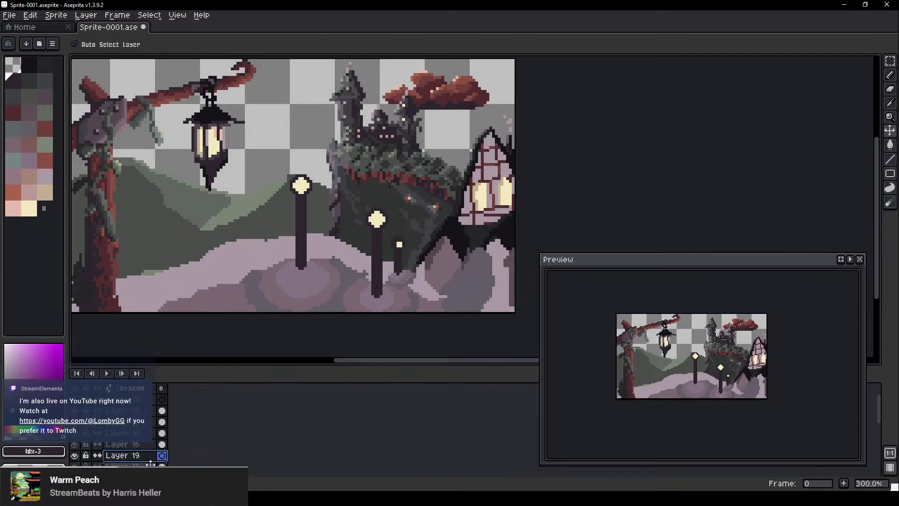
drag(151, 465, 150, 470)
key(b)
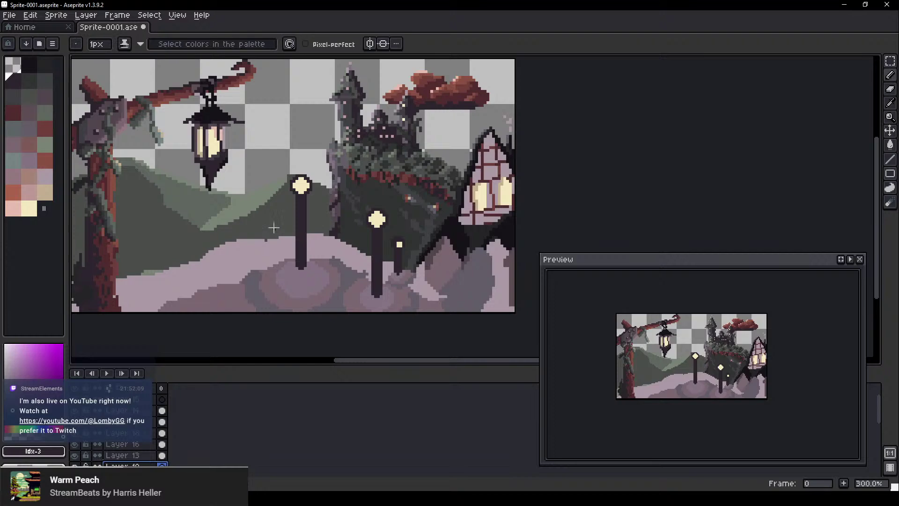
Paint a tall rounded near-black tree silhouette behind the tallest lamp post with a 9 px brush
click(45, 65)
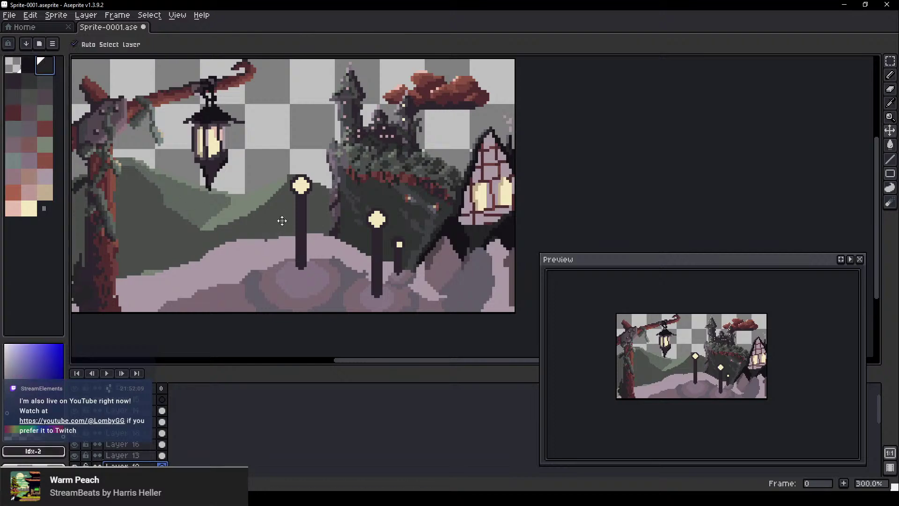
scroll(270, 223, down, 10)
scroll(265, 225, up, 5)
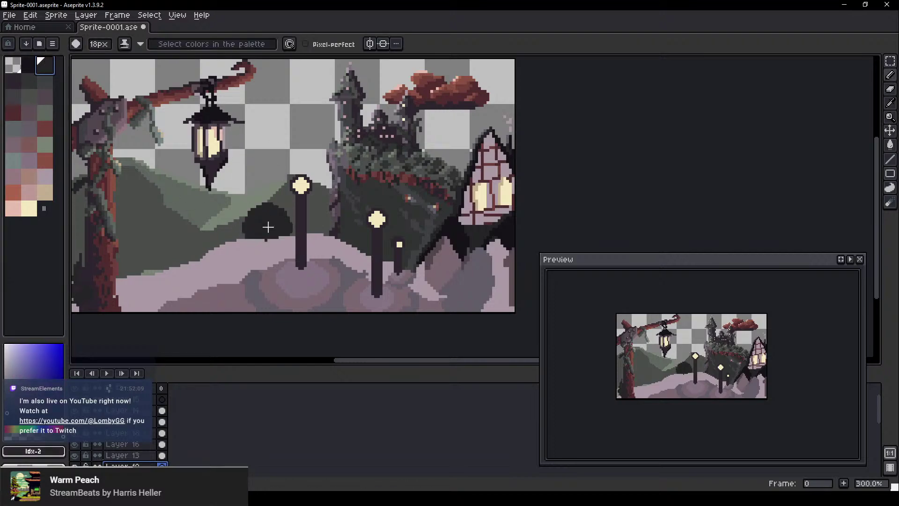
scroll(283, 188, down, 7)
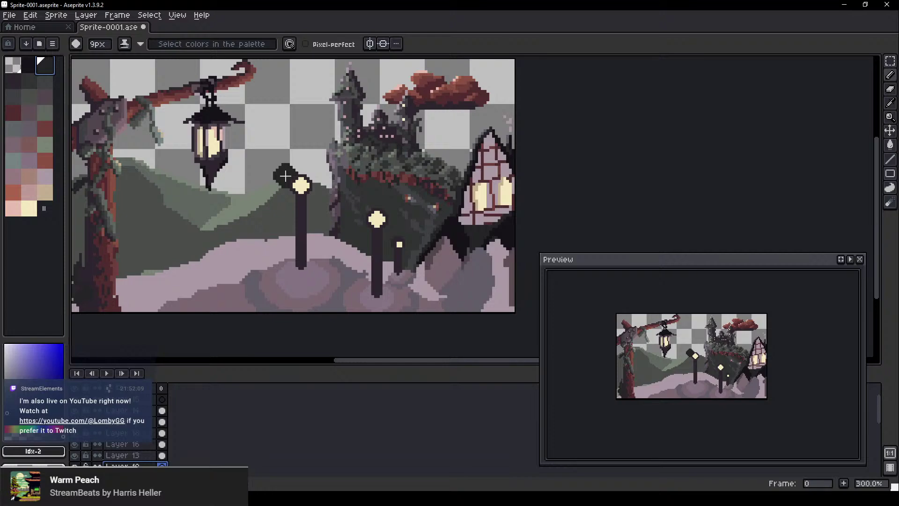
mouse_move(296, 185)
mouse_down()
mouse_move(274, 216)
mouse_move(284, 183)
mouse_move(289, 206)
mouse_move(301, 164)
mouse_move(303, 208)
mouse_up()
drag(264, 230, 271, 236)
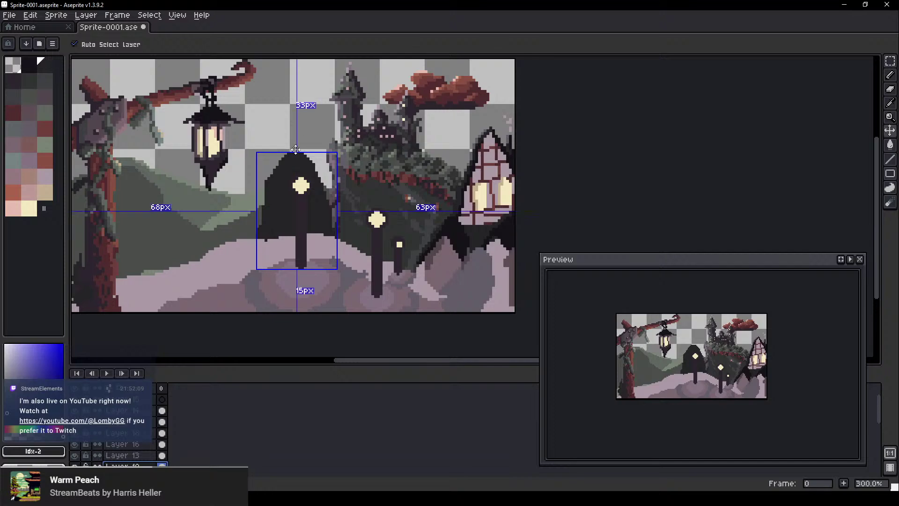
Trim the silhouette's castle-facing side with a 3 px eraser and paint lower dark humps behind the middle lamp post with a 6 px brush
scroll(293, 176, down, 1)
scroll(316, 178, up, 2)
key(e)
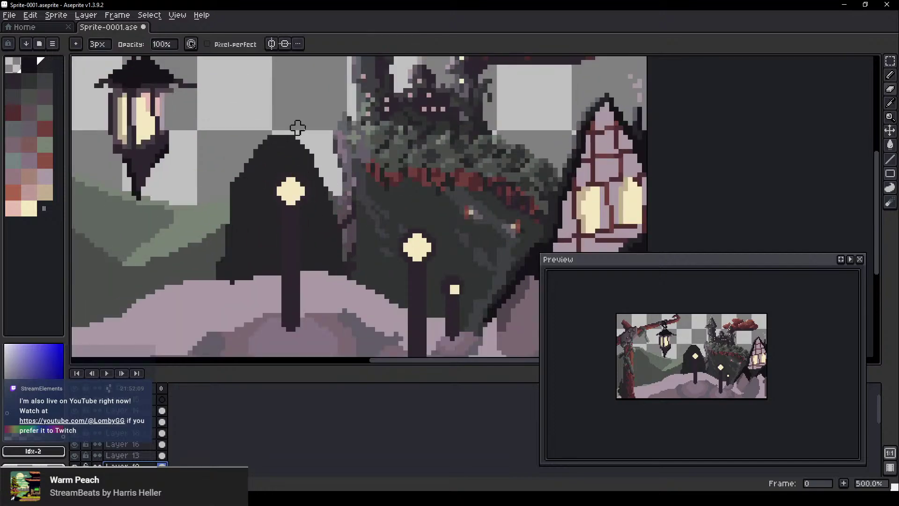
drag(314, 158, 346, 272)
mouse_move(322, 174)
mouse_down()
mouse_move(341, 250)
mouse_move(322, 267)
mouse_move(334, 231)
mouse_move(346, 261)
mouse_move(372, 213)
mouse_move(364, 244)
mouse_move(380, 277)
mouse_move(369, 273)
mouse_move(384, 212)
mouse_move(396, 312)
mouse_move(424, 281)
mouse_move(431, 215)
mouse_move(414, 246)
mouse_move(426, 215)
mouse_move(418, 218)
mouse_move(421, 242)
mouse_move(443, 312)
mouse_up()
key(b)
key(ctrl+z)
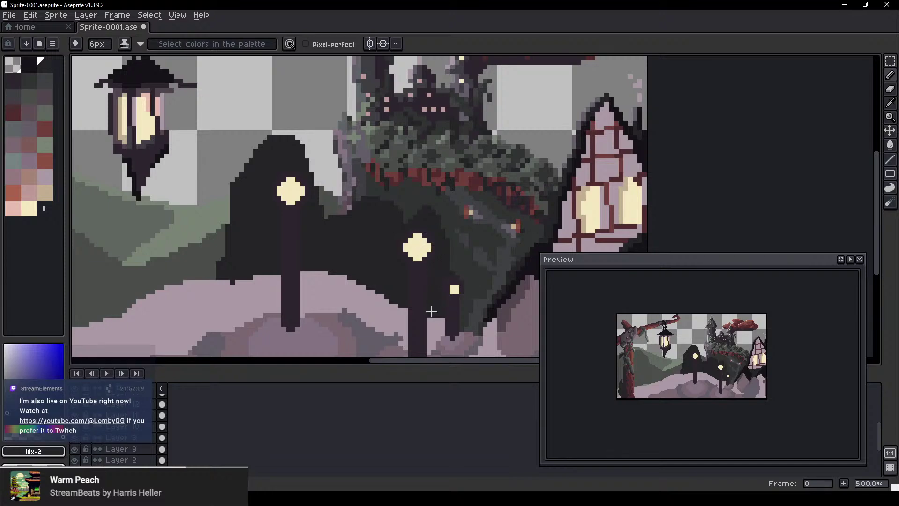
Paint a second tall dark hump between the hanging lantern and the tallest lamp post with a 7 px brush
scroll(396, 274, down, 3)
scroll(407, 291, up, 3)
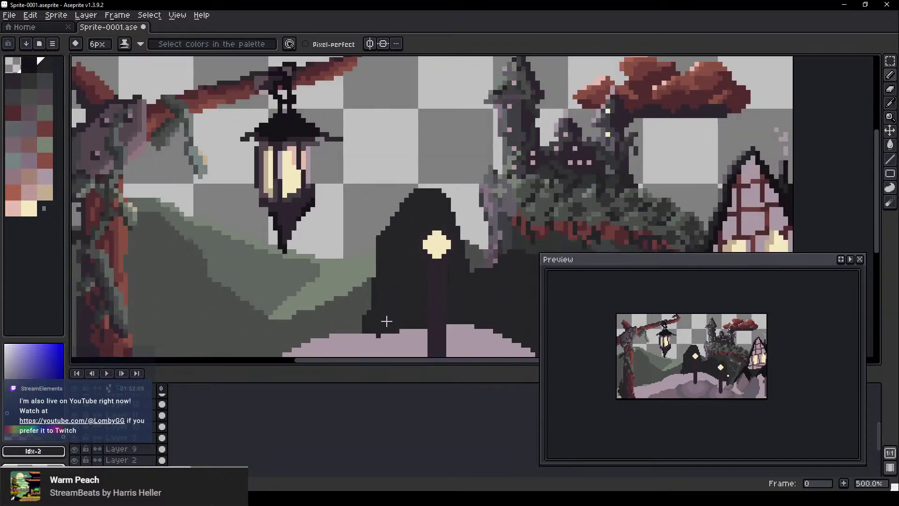
drag(370, 220, 375, 232)
key(plus)
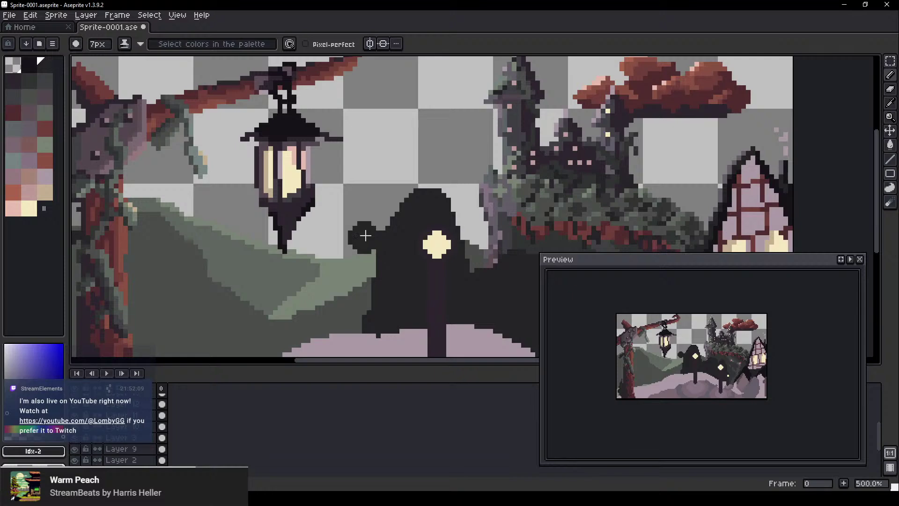
click(345, 195)
mouse_move(349, 187)
mouse_down()
mouse_move(366, 258)
mouse_move(329, 211)
mouse_move(346, 248)
mouse_move(337, 302)
mouse_move(338, 321)
mouse_up()
scroll(409, 293, down, 1)
drag(409, 293, 349, 167)
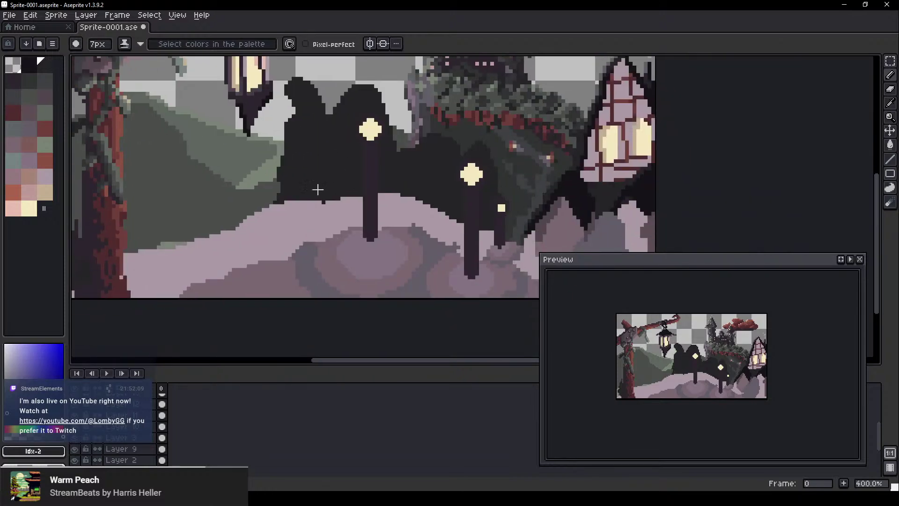
Try moving the pale path layer slightly lower, and undo it
key(v)
drag(316, 217, 317, 227)
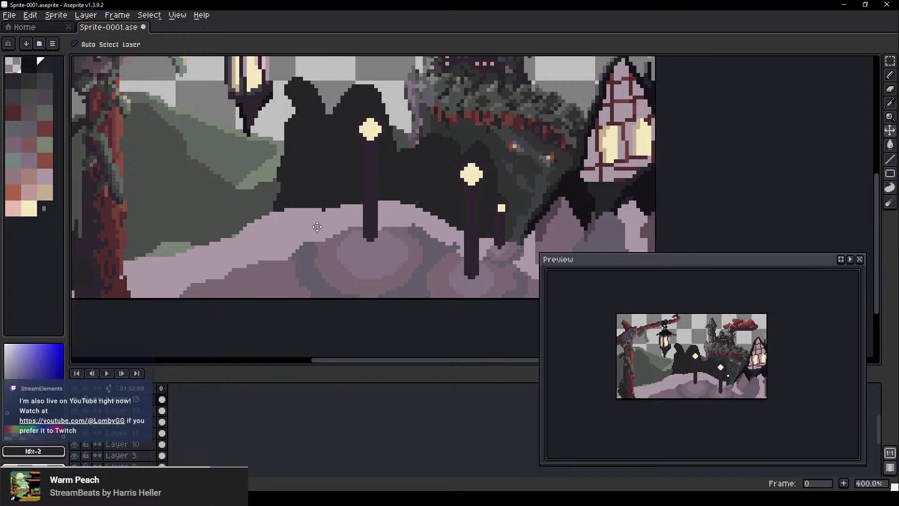
key(ctrl+z)
Trim the upper edge of the pale path with a 3 px eraser, from the lamp posts to the gnarled tree
key(b)
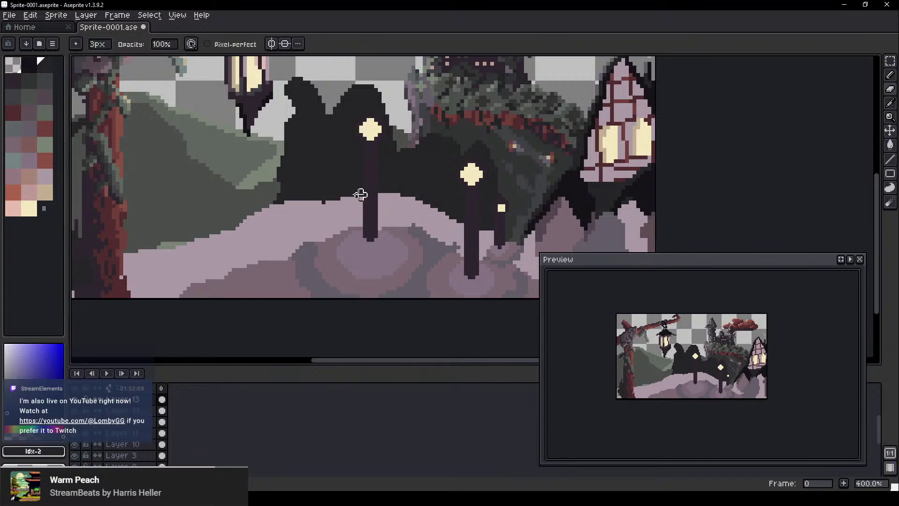
mouse_move(428, 202)
mouse_down()
mouse_move(332, 198)
mouse_move(272, 212)
mouse_move(323, 198)
mouse_move(155, 258)
mouse_move(155, 244)
mouse_move(135, 244)
mouse_move(85, 281)
mouse_move(109, 296)
mouse_up()
drag(381, 204, 290, 269)
key(b)
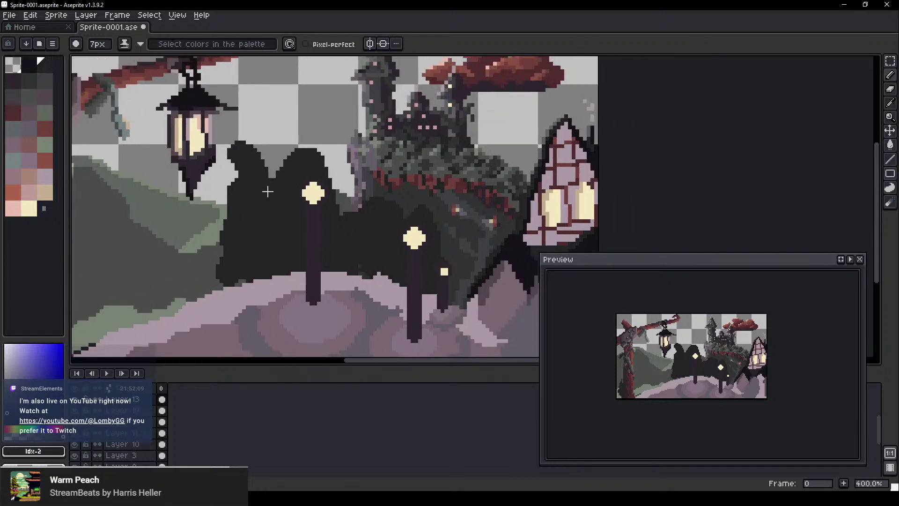
Carve the hump beside the hanging lantern into a pointed, sloping tree shape with a 9 to 10 px eraser
key(e)
key(ctrl)
ctrl+click(249, 194)
scroll(237, 143, up, 3)
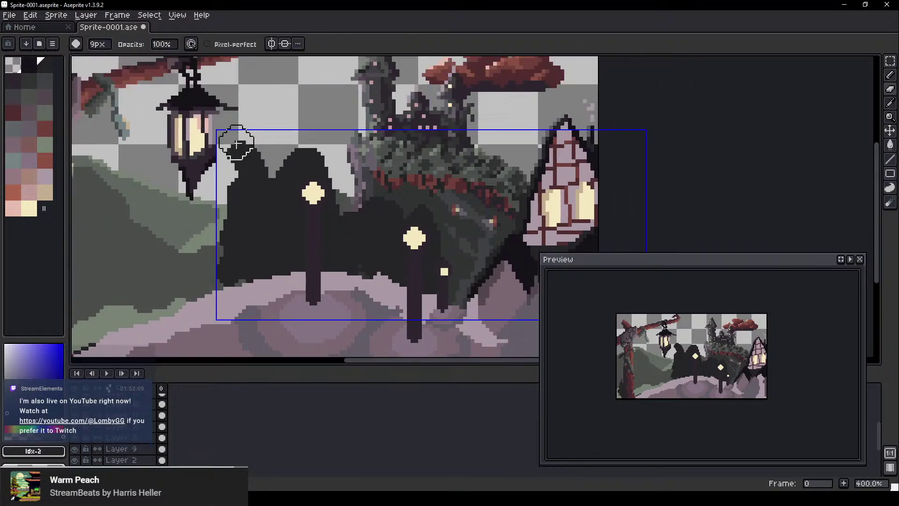
mouse_move(237, 142)
mouse_down()
mouse_move(217, 204)
mouse_move(246, 159)
mouse_move(216, 223)
mouse_move(201, 292)
mouse_up()
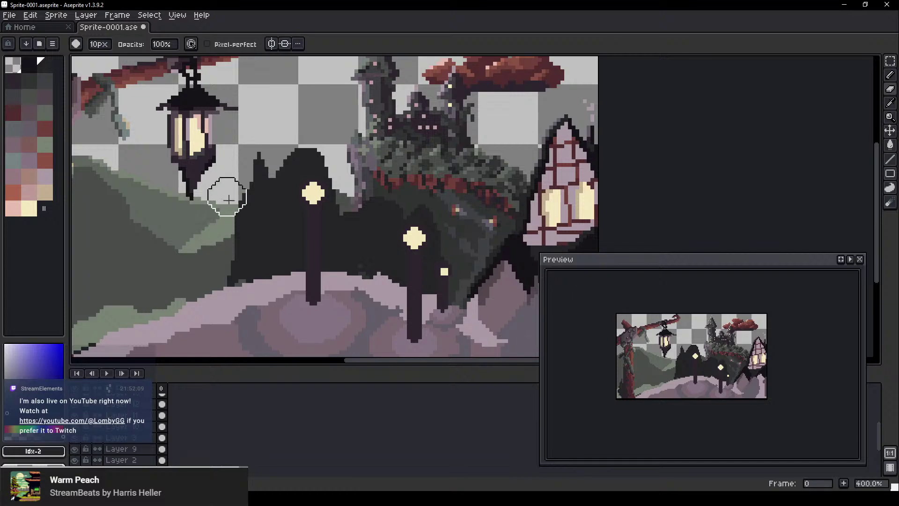
key(b)
key(e)
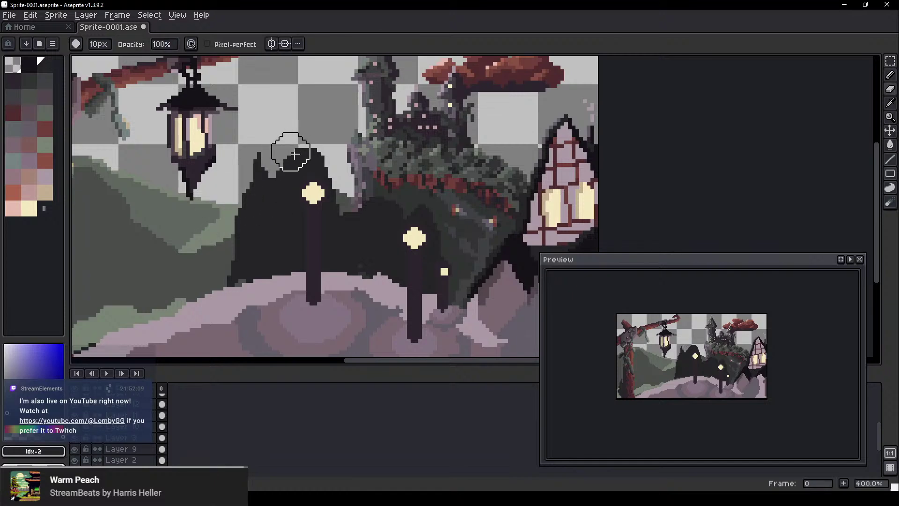
scroll(291, 153, down, 6)
scroll(294, 160, up, 2)
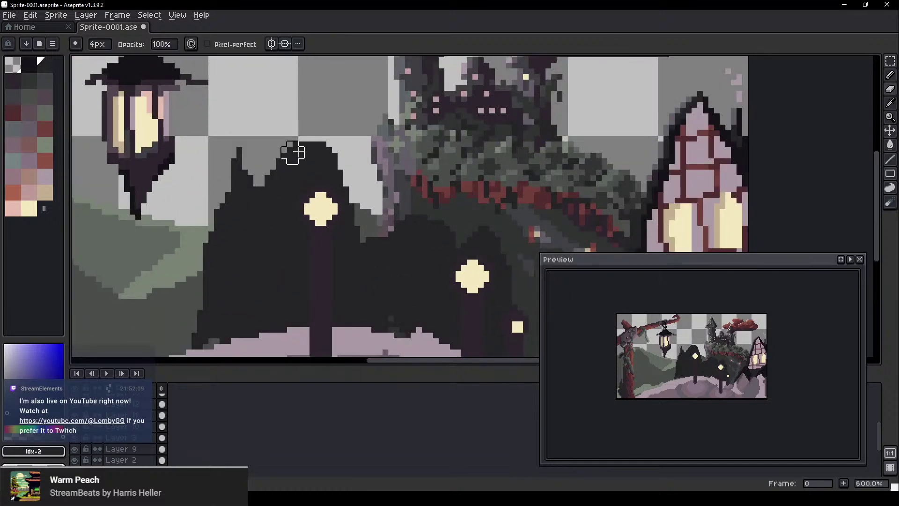
Undo and redo the last eraser strokes to compare versions, ending with the silhouette's outer slope restored
ctrl+click(286, 177)
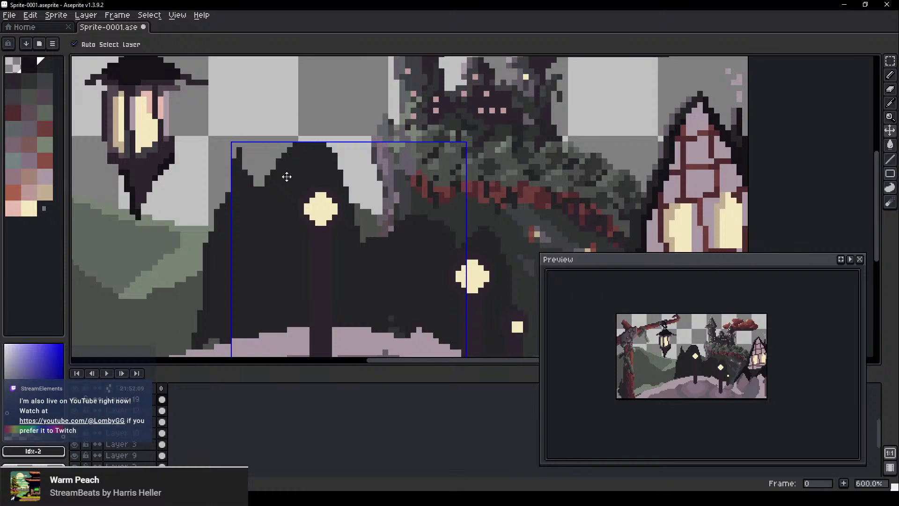
key(ctrl+z)
key(ctrl+z)
key(ctrl+z)
key(ctrl+z)
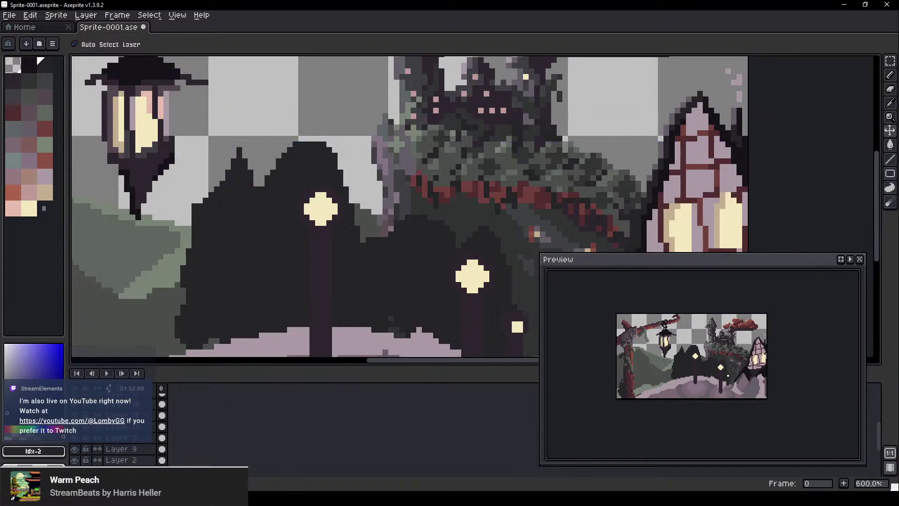
key(ctrl+y)
key(ctrl+y)
key(ctrl+z)
key(ctrl+y)
key(ctrl+z)
key(ctrl+y)
key(ctrl+z)
scroll(317, 212, down, 3)
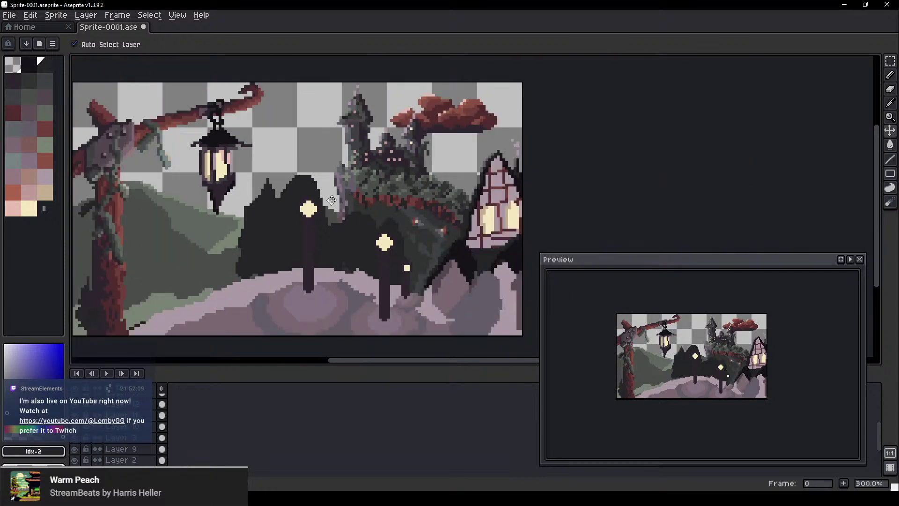
Try moving the dark silhouette up over the castle, and undo it together with the eraser strokes on the hump and path
drag(289, 225, 305, 125)
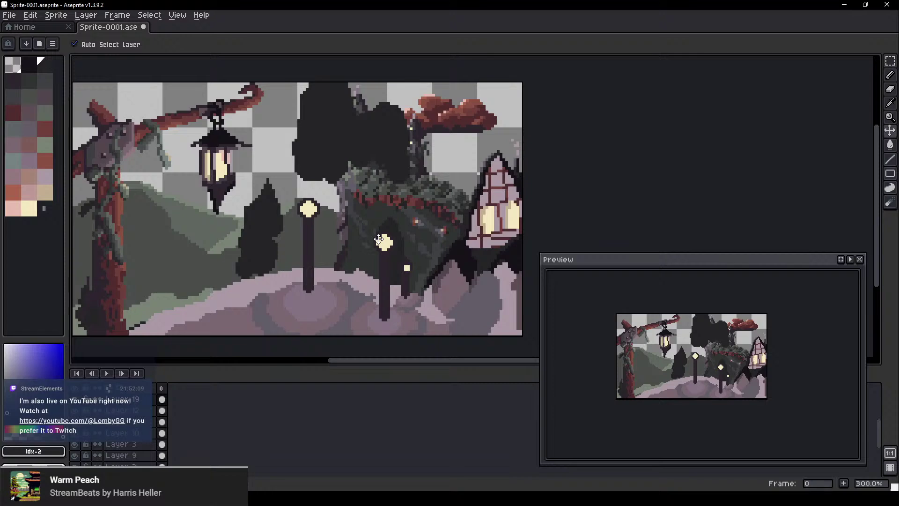
key(ctrl+z)
key(ctrl+z)
key(ctrl+z)
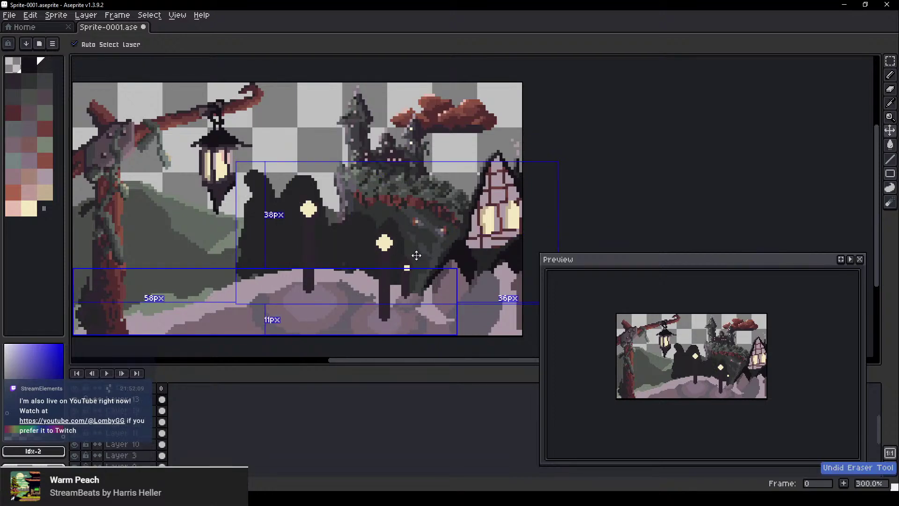
key(ctrl+z)
key(ctrl+z)
key(ctrl+z)
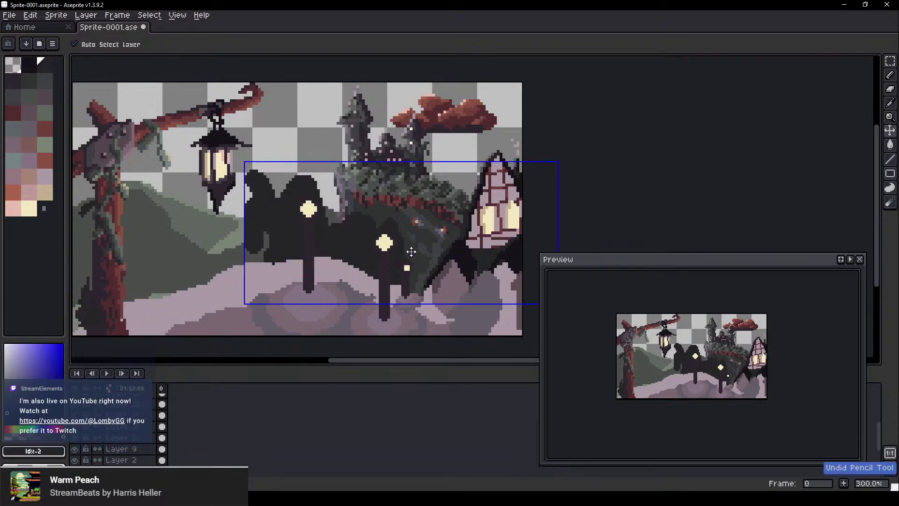
Undo the pencil strokes that formed the hump between the hanging lantern and the tallest lamp post
key(ctrl+z)
key(ctrl+z)
key(ctrl+z)
key(ctrl+z)
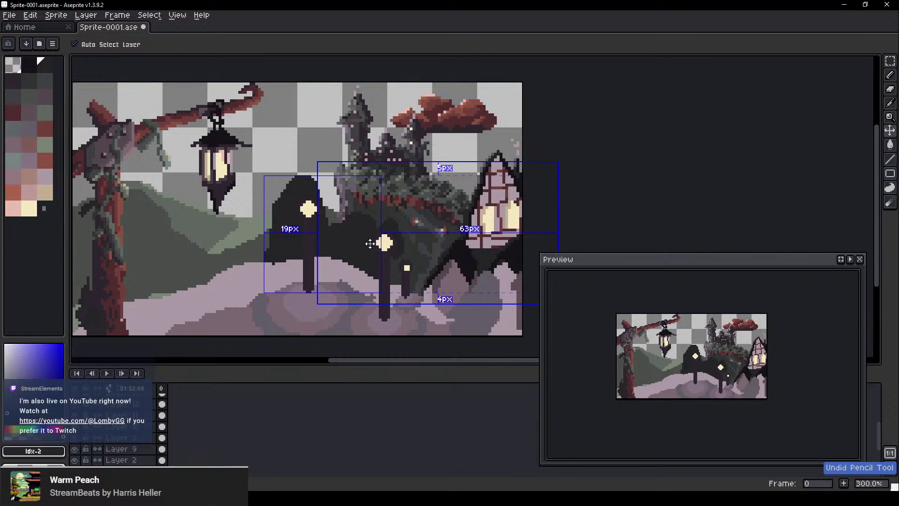
key(ctrl+z)
key(ctrl+z)
key(ctrl+z)
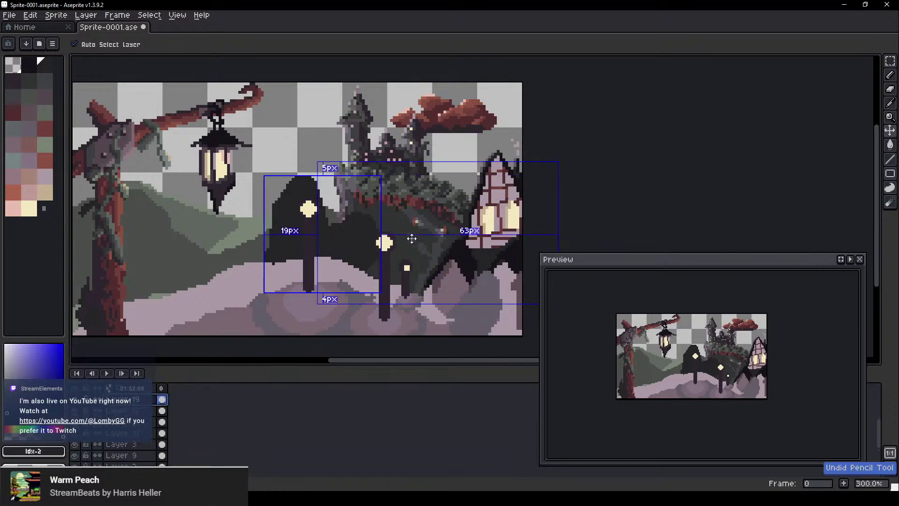
Move the dark silhouette toward the hanging lantern and trim the pale path's upper edge on Layer 13 with a 6 px eraser
drag(351, 234, 312, 242)
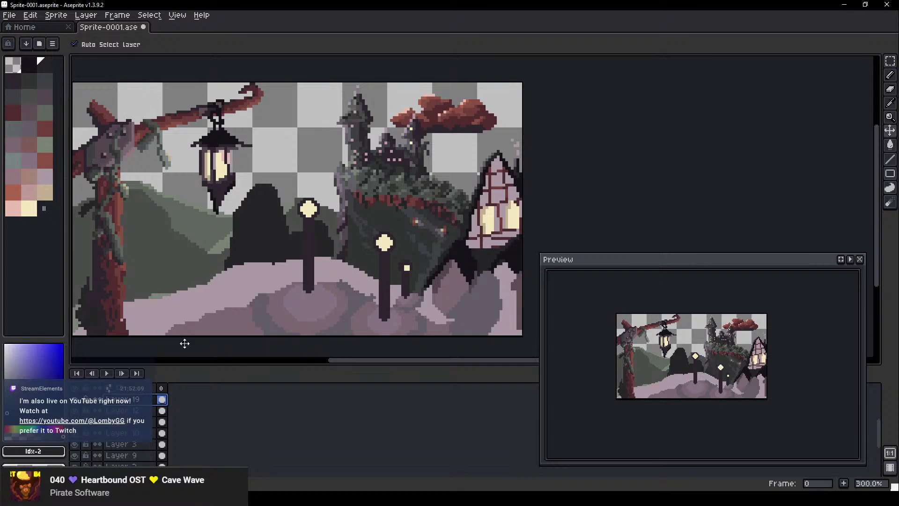
key(b)
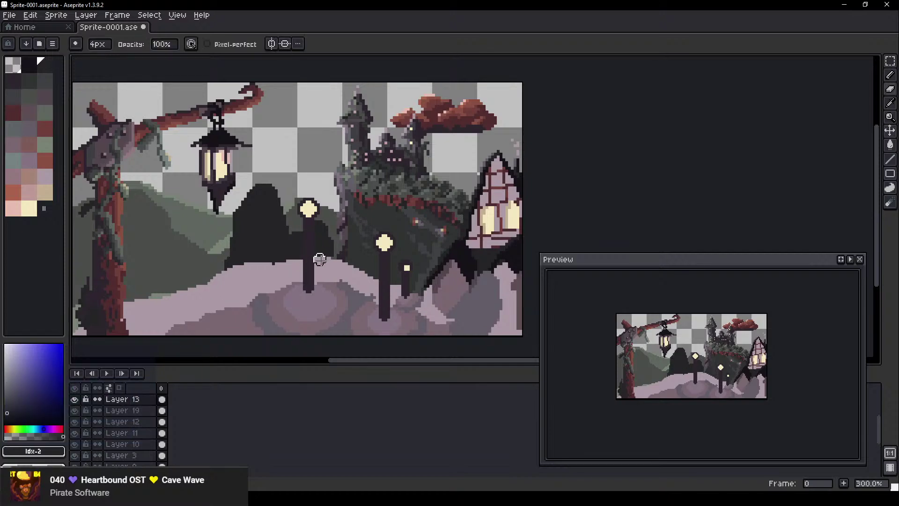
key(ctrl)
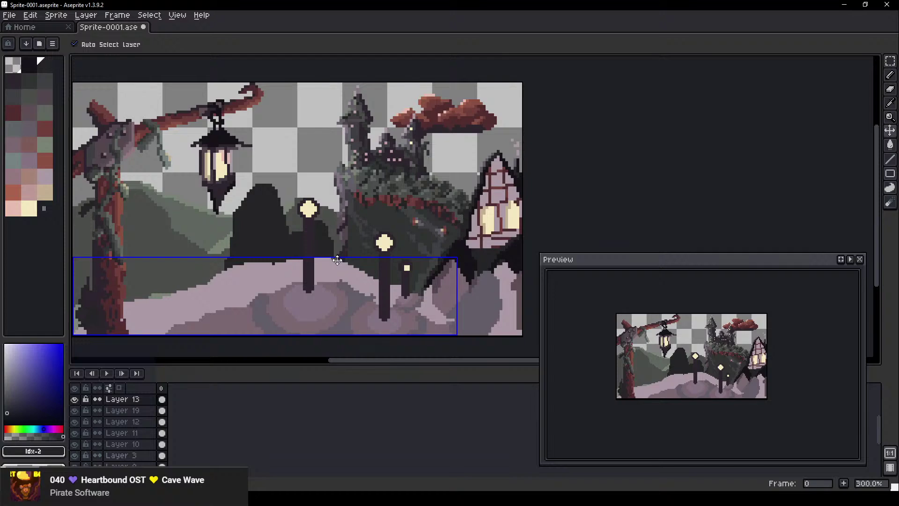
drag(338, 255, 270, 266)
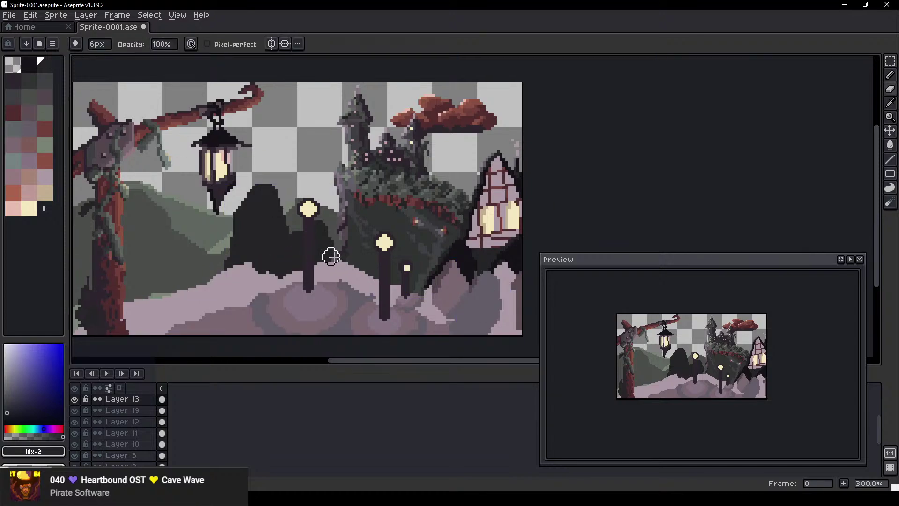
mouse_move(328, 255)
mouse_down()
mouse_move(261, 265)
mouse_move(233, 273)
mouse_move(283, 265)
mouse_move(137, 310)
mouse_move(148, 309)
mouse_move(129, 306)
mouse_move(70, 334)
mouse_move(172, 296)
mouse_move(127, 331)
mouse_up()
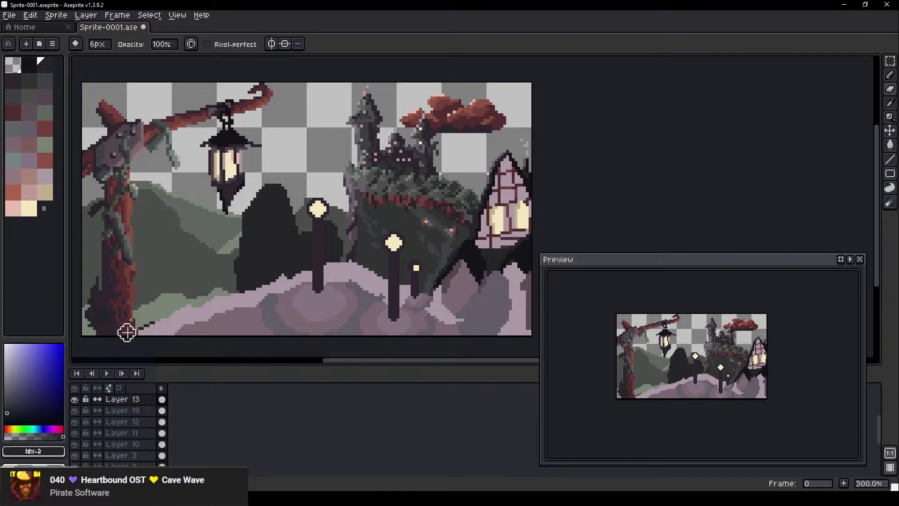
mouse_move(344, 251)
mouse_down()
mouse_move(309, 265)
mouse_move(379, 276)
mouse_up()
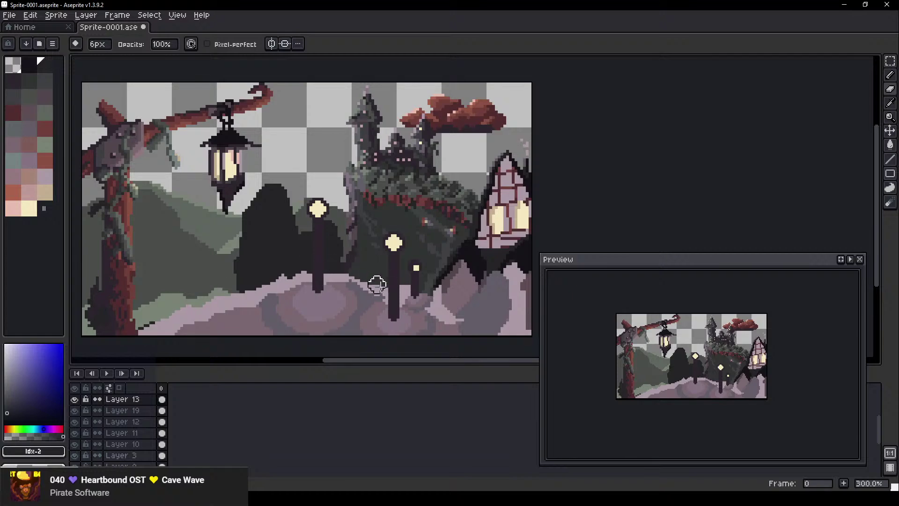
Extend the dark silhouette on Layer 19 beneath the castle toward the lower lamp posts with a 5 px pencil
scroll(376, 283, up, 2)
ctrl+click(257, 239)
key(b)
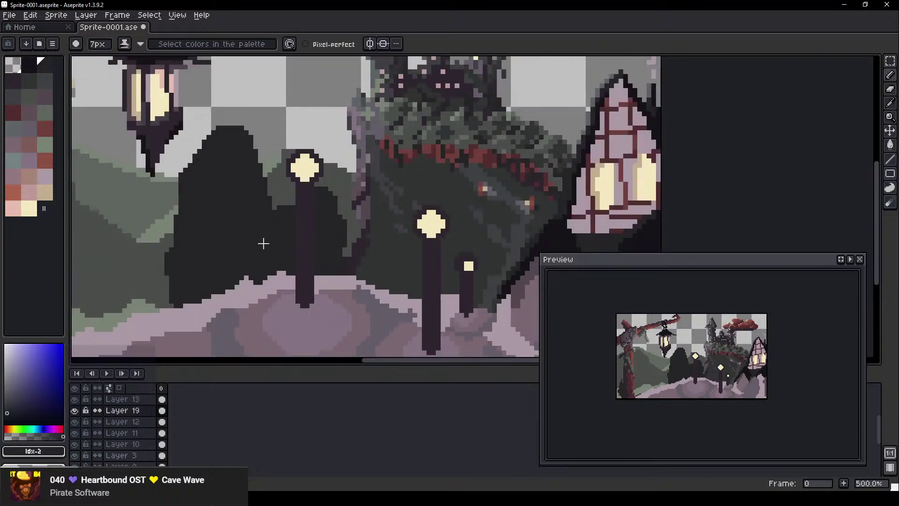
scroll(367, 243, down, 2)
mouse_move(376, 218)
mouse_down()
mouse_move(340, 280)
mouse_move(375, 221)
mouse_move(399, 238)
mouse_move(378, 222)
mouse_move(400, 262)
mouse_move(377, 249)
mouse_move(368, 262)
mouse_move(411, 282)
mouse_move(419, 240)
mouse_up()
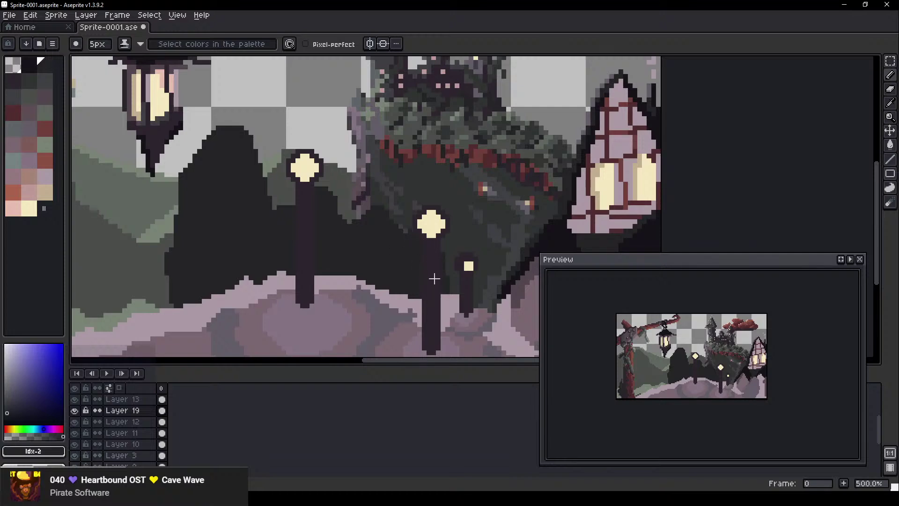
scroll(389, 285, down, 2)
scroll(334, 293, up, 2)
drag(397, 247, 488, 273)
Carve the silhouette's hump beside the hanging lantern into a pointed tree top with an 8 px eraser
key(e)
ctrl+scroll(362, 146, up, 2)
drag(345, 136, 300, 196)
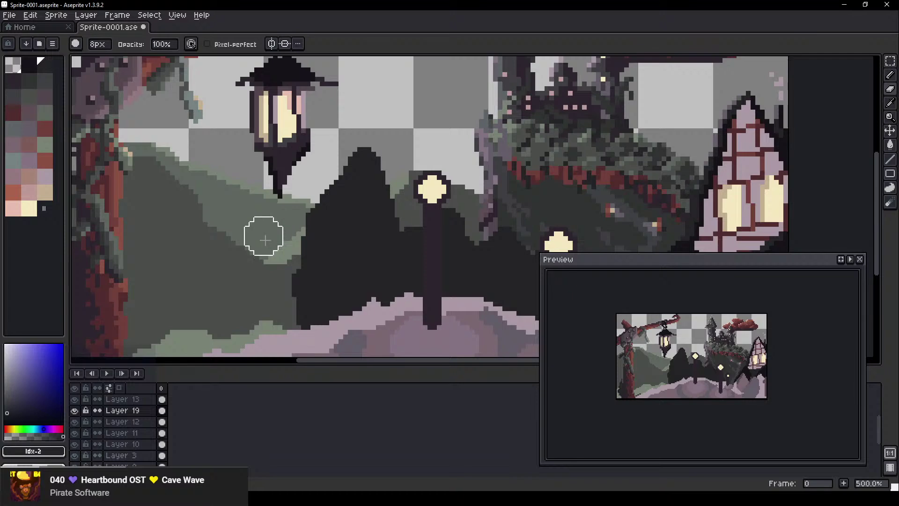
drag(363, 139, 401, 215)
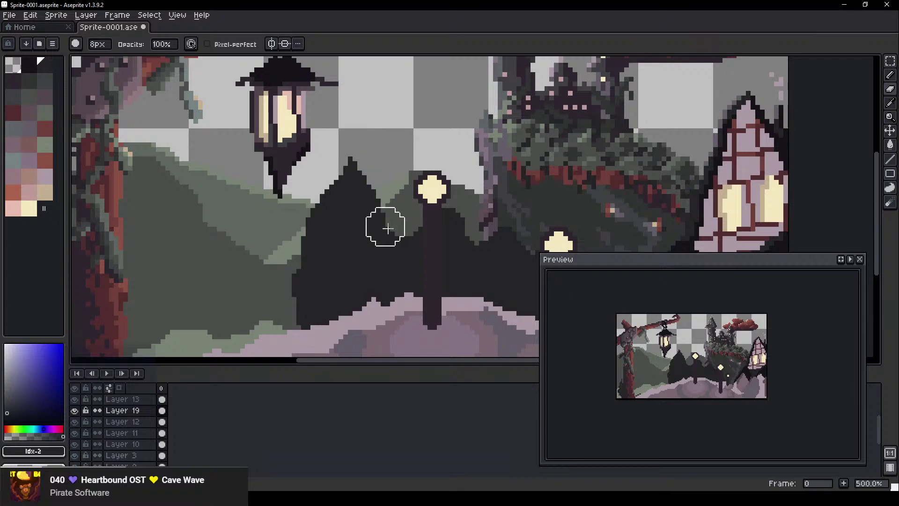
Paint a second dark tree shape behind the tallest lamp post with a 4 to 5 px pencil
key(b)
key(ctrl)
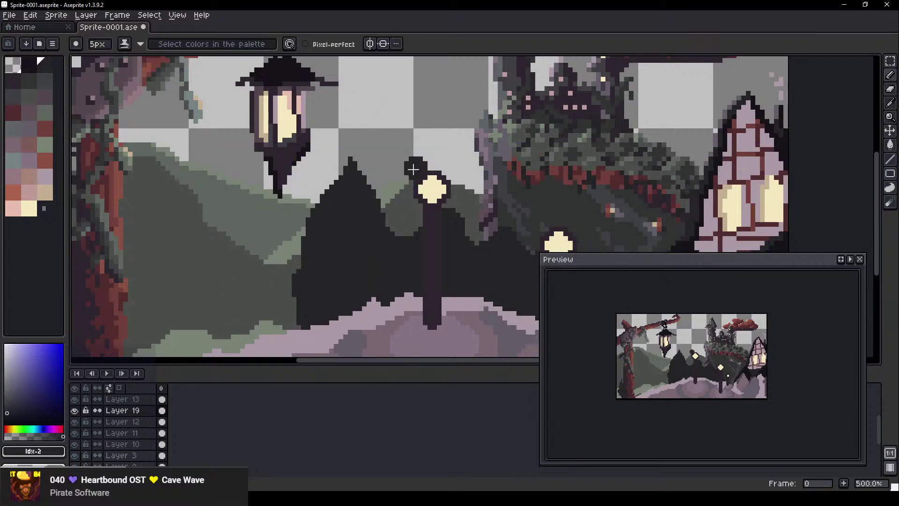
key(ctrl)
drag(412, 173, 380, 249)
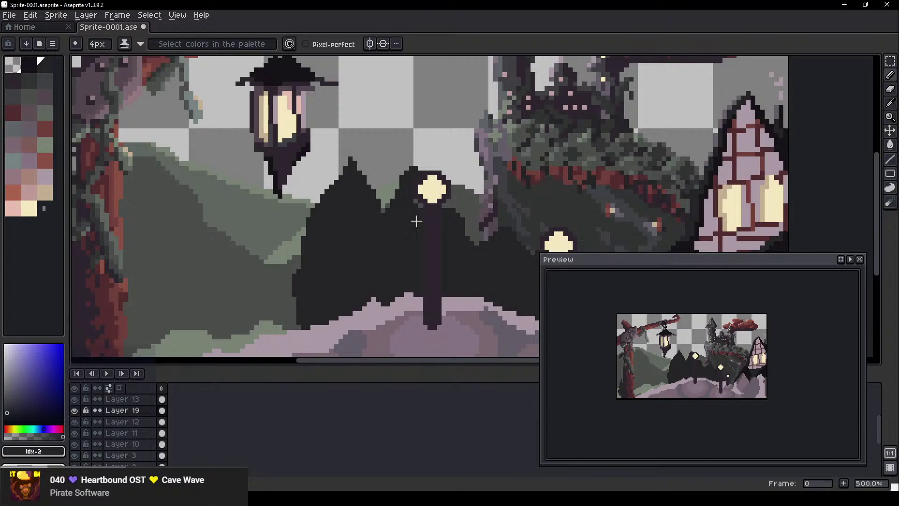
drag(386, 191, 393, 187)
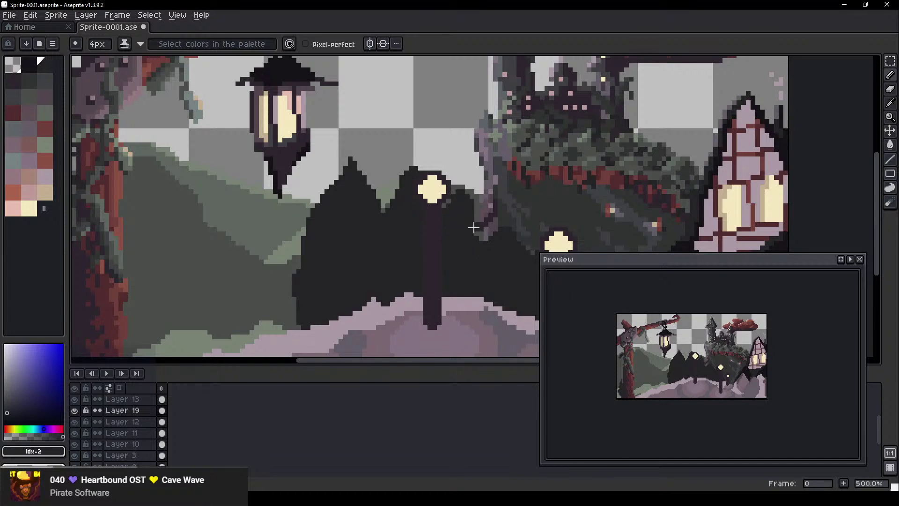
Try extending the dark silhouette over the castle's hanging root, and undo those pencil strokes
scroll(473, 267, down, 2)
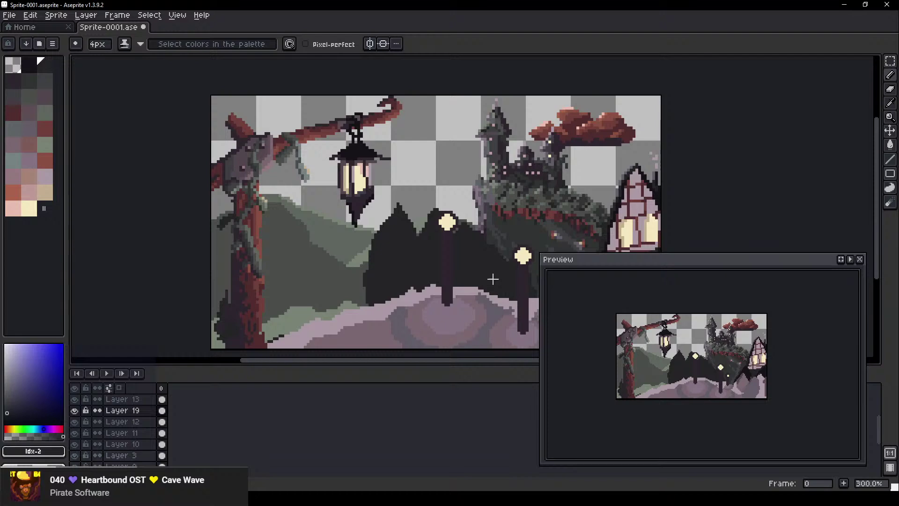
scroll(475, 303, down, 1)
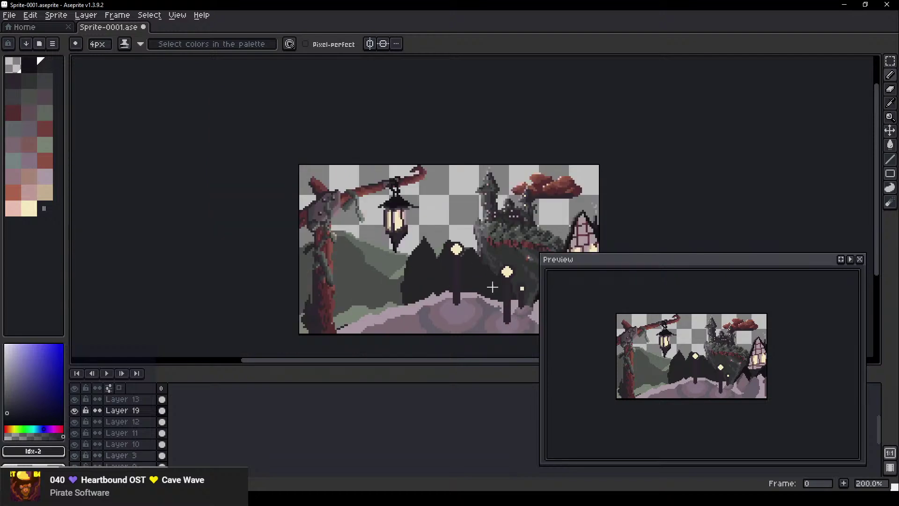
drag(462, 273, 339, 233)
scroll(363, 214, up, 3)
key(ctrl)
key(ctrl+z)
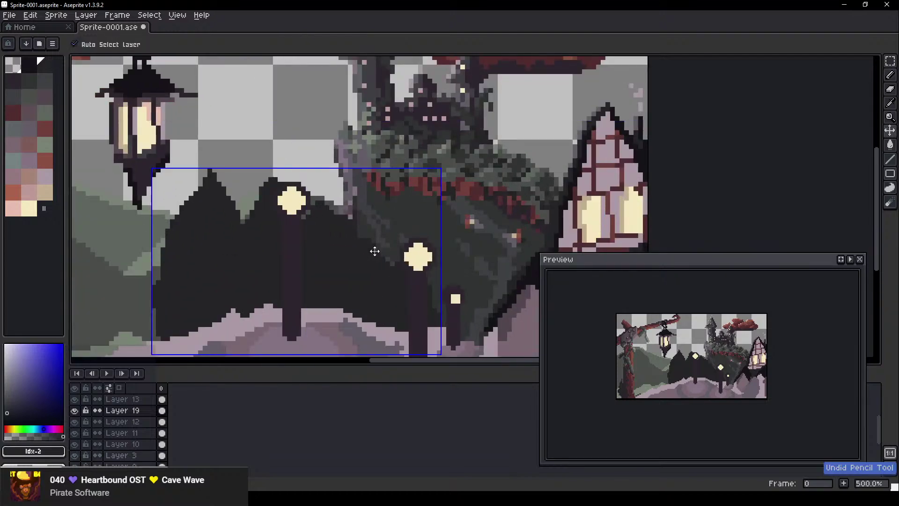
key(ctrl+z)
key(ctrl+z)
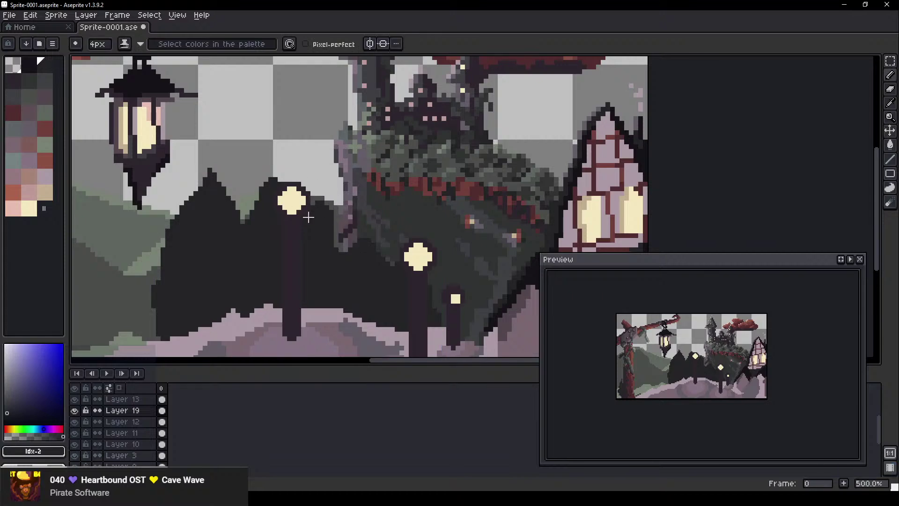
Slope the silhouette beside the tallest lamp post with an 8 px eraser and refill below the castle's root with a 4 px pencil
key(e)
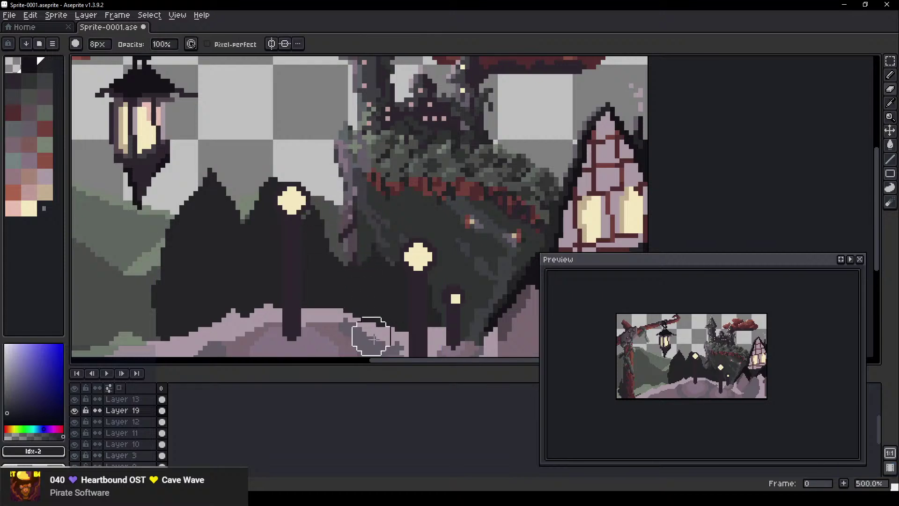
key(ctrl)
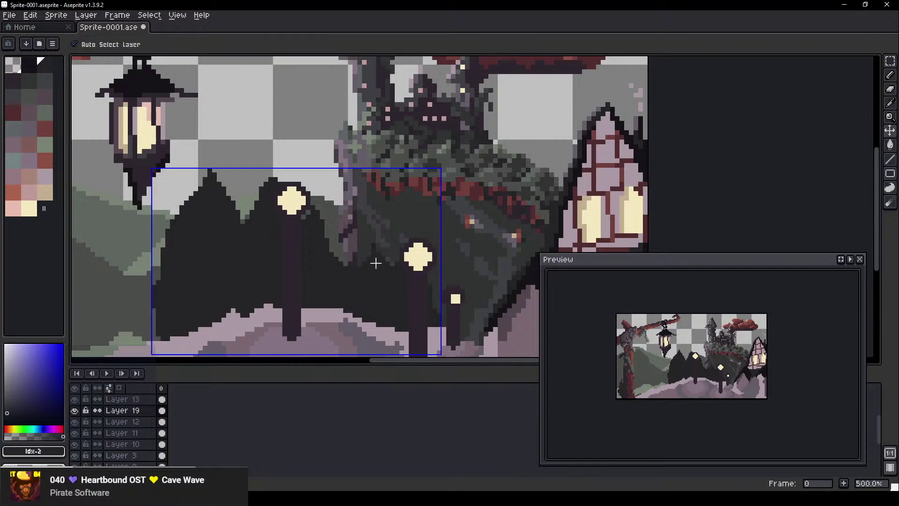
key(ctrl)
key(b)
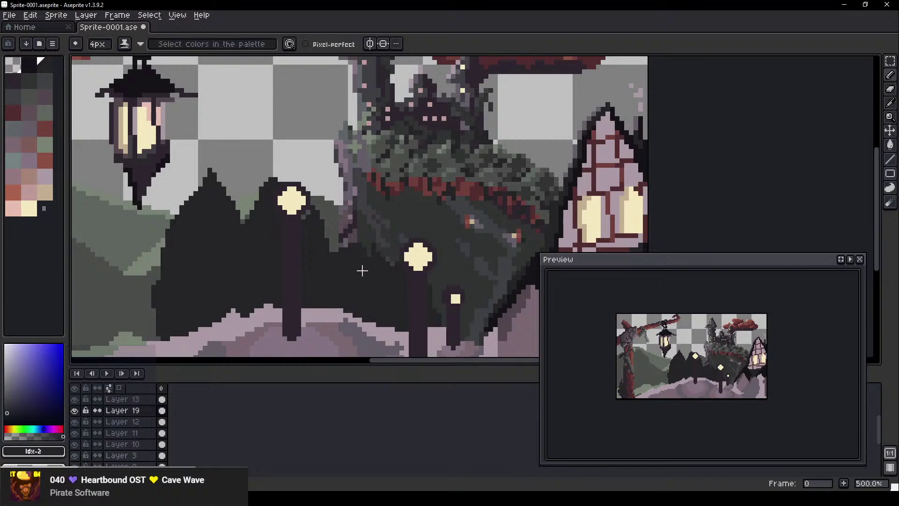
Paint a lower dark tree top on the silhouette's outer slope below the hanging lantern with a 6 px pencil
scroll(357, 238, down, 2)
scroll(363, 263, down, 3)
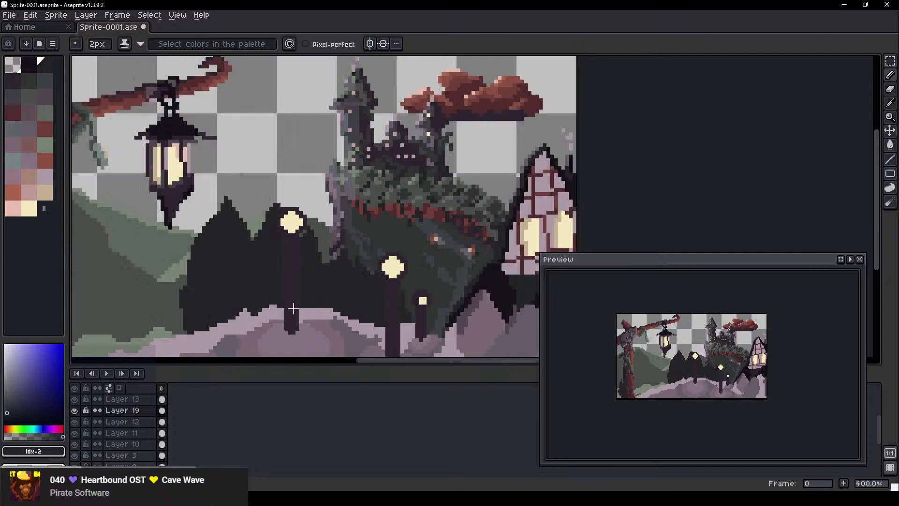
scroll(196, 317, up, 3)
drag(358, 281, 402, 216)
scroll(320, 242, up, 2)
scroll(320, 243, down, 1)
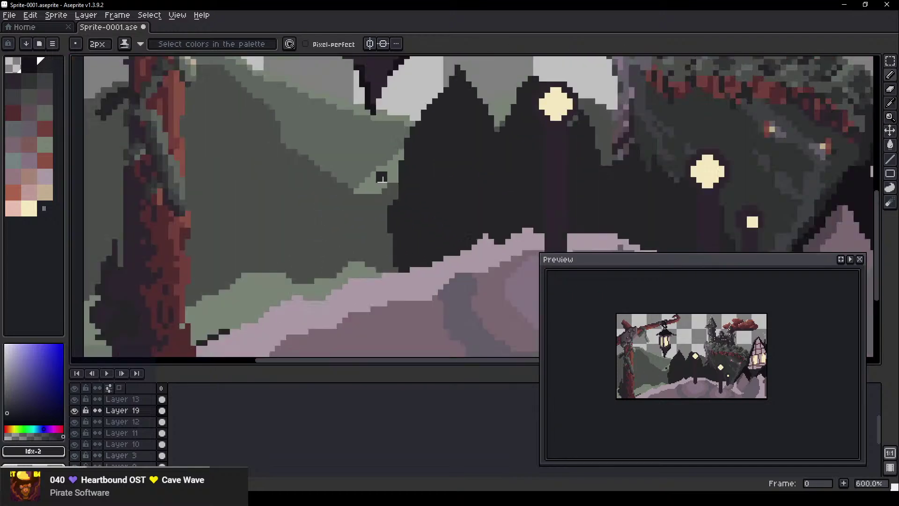
scroll(364, 167, up, 6)
scroll(383, 169, down, 2)
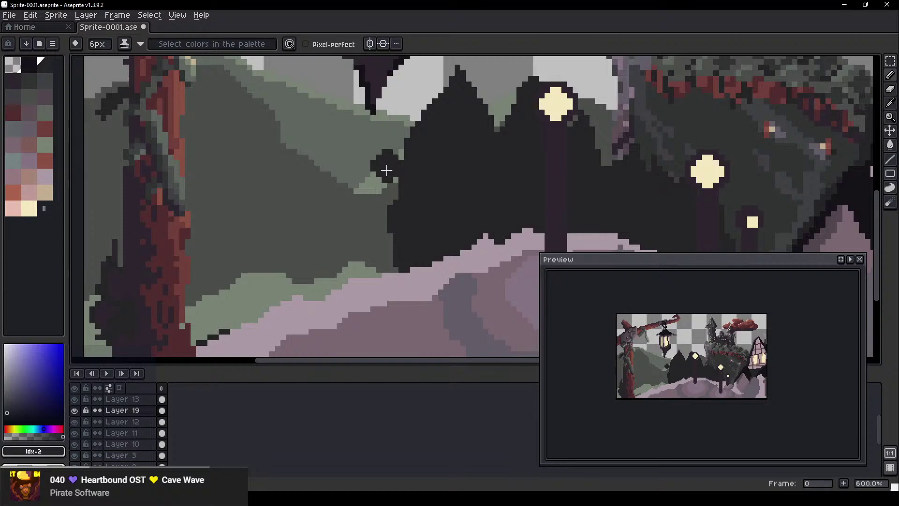
mouse_move(392, 172)
mouse_down()
mouse_move(382, 141)
mouse_move(372, 170)
mouse_move(382, 256)
mouse_move(332, 251)
mouse_move(367, 305)
mouse_move(279, 212)
mouse_move(281, 280)
mouse_move(319, 281)
mouse_move(290, 248)
mouse_move(289, 325)
mouse_move(283, 313)
mouse_move(333, 187)
mouse_move(405, 259)
mouse_move(349, 234)
mouse_move(408, 247)
mouse_up()
scroll(365, 263, down, 2)
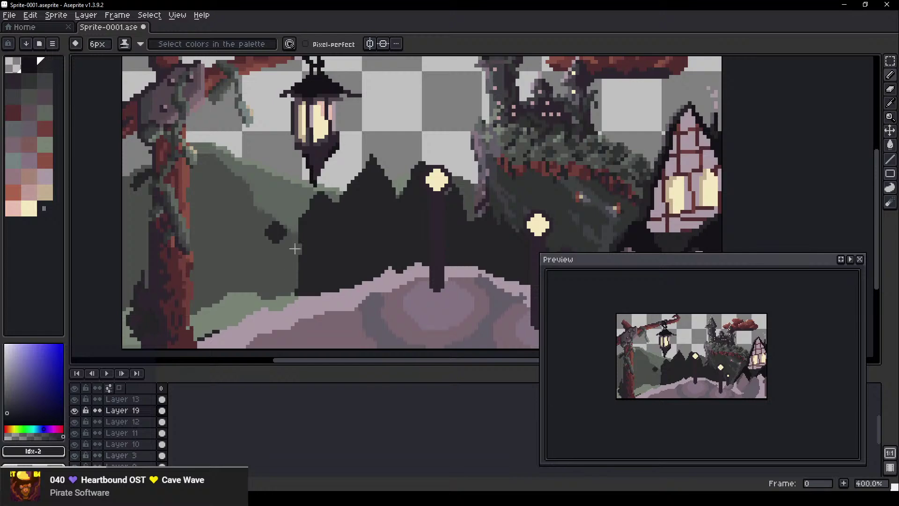
scroll(337, 201, down, 2)
scroll(345, 200, up, 1)
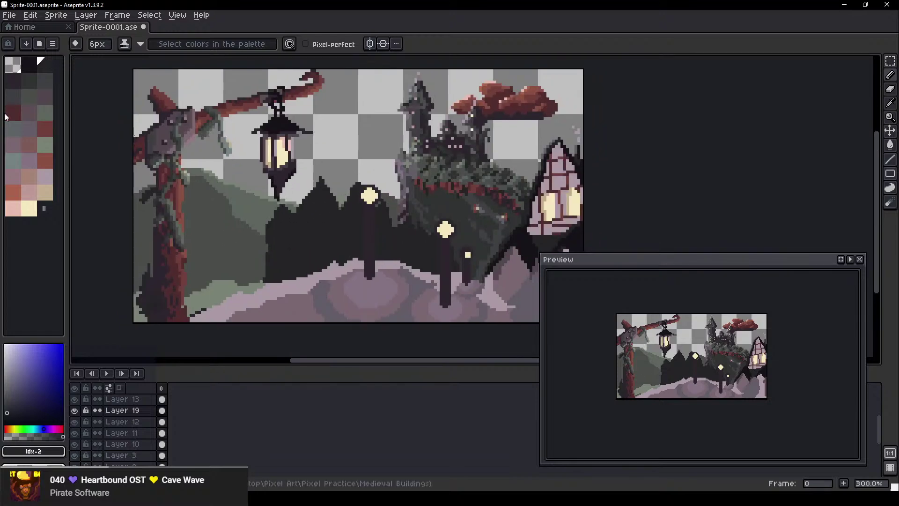
Sort the palette, pick the grey-teal colour at index 15, and enlarge the pencil to 34 px
click(22, 46)
click(74, 92)
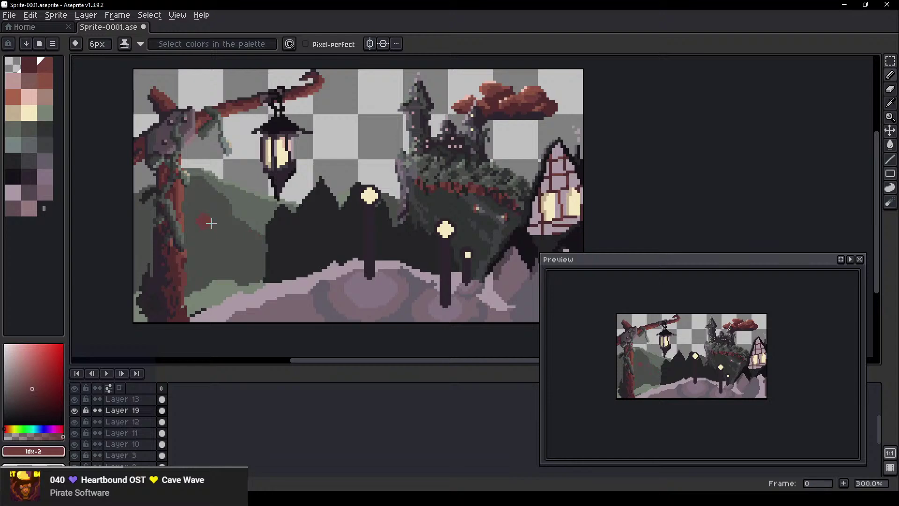
scroll(150, 298, up, 1)
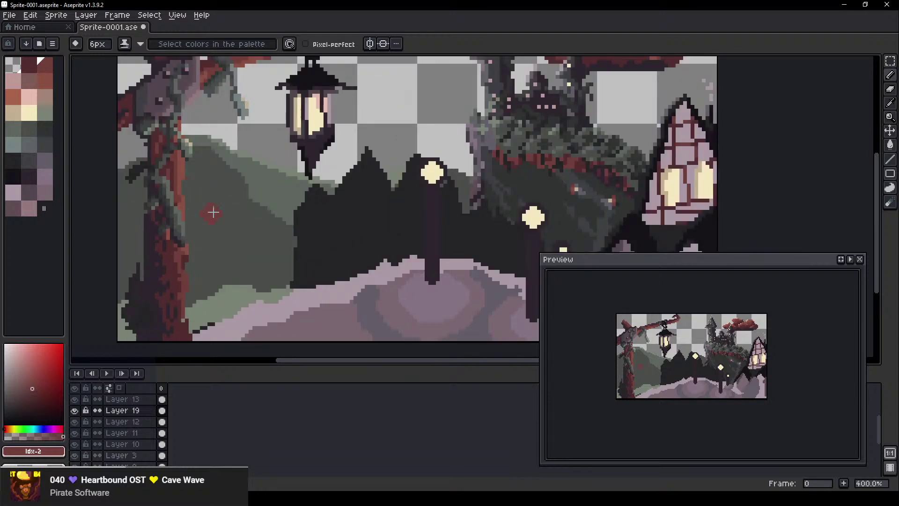
drag(173, 206, 274, 227)
click(9, 142)
scroll(321, 269, up, 20)
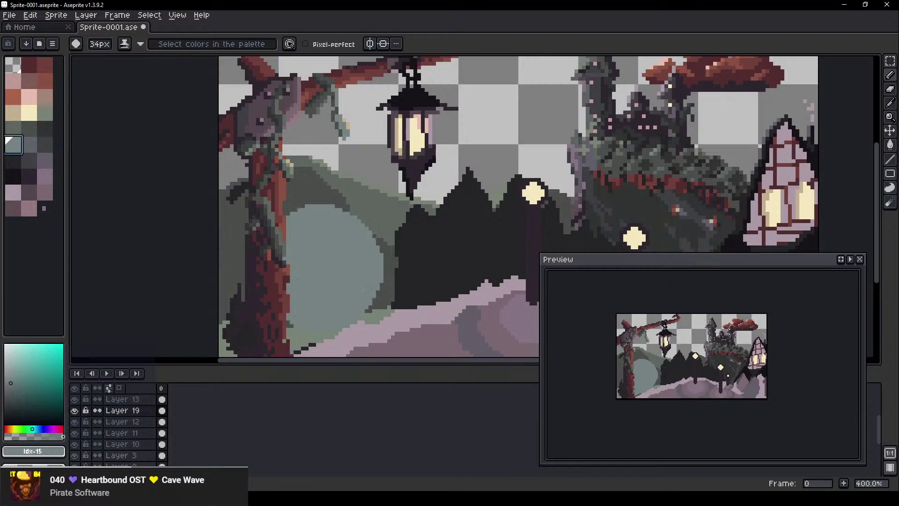
Select the pale path's layer, Layer 13, and create a new layer above it
key(v)
click(368, 331)
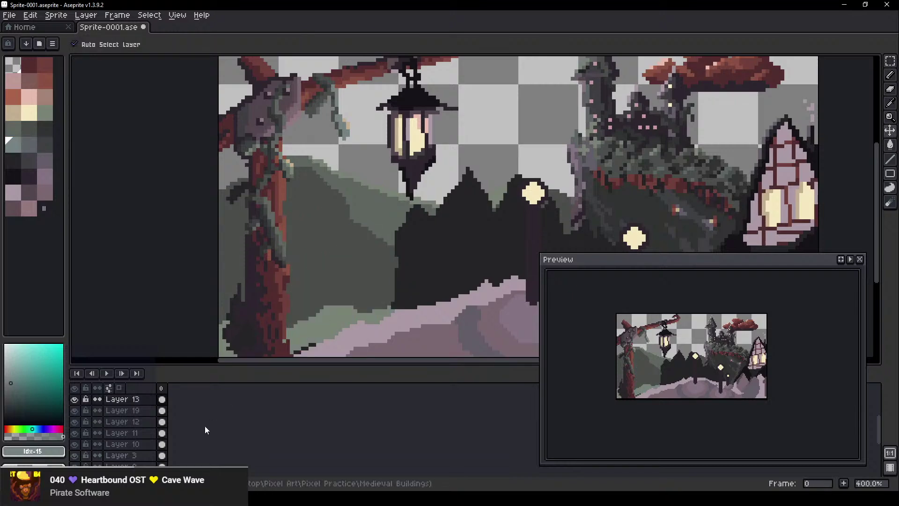
scroll(119, 432, up, 4)
scroll(140, 411, up, 1)
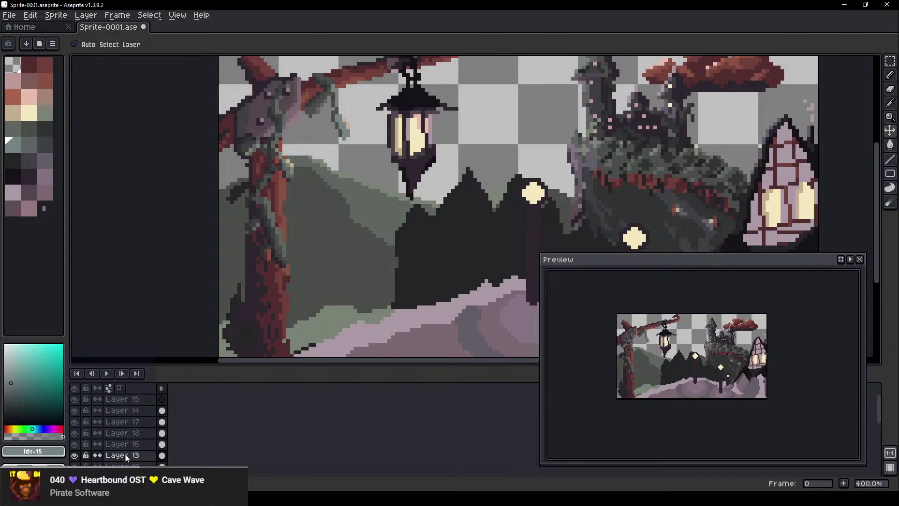
click(143, 453)
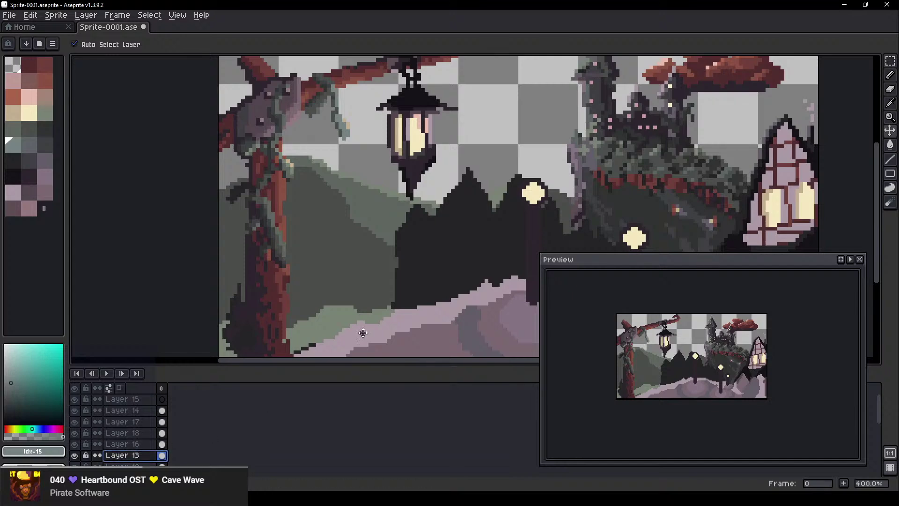
key(shift+n)
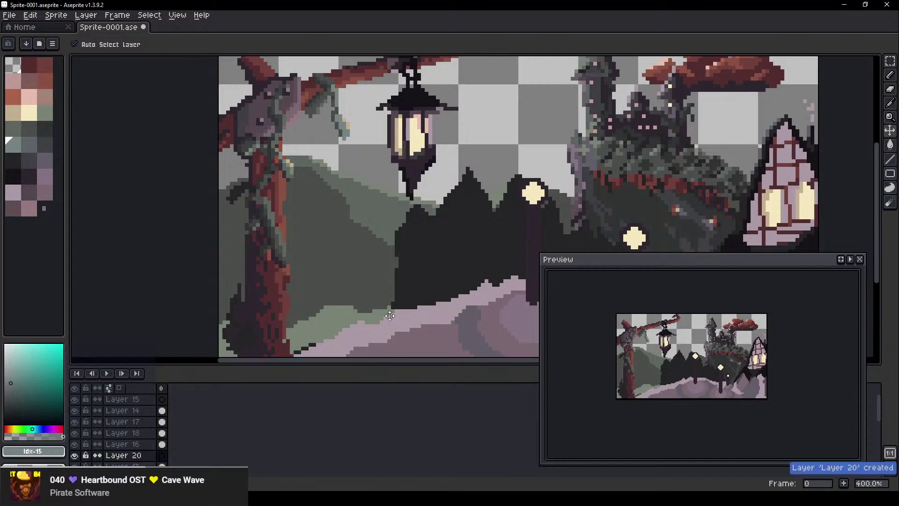
Ready the 34 px grey-teal pencil and move the new layer up the stack above Layer 16
key(b)
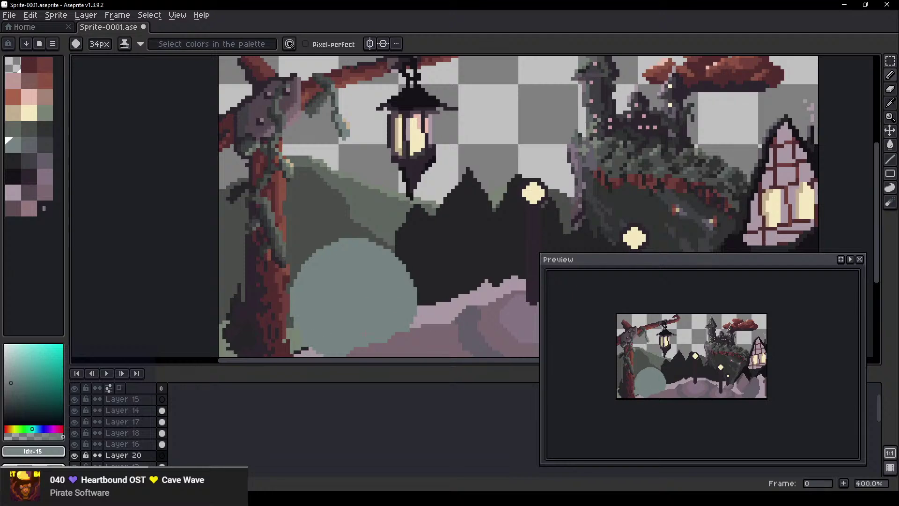
scroll(363, 305, down, 1)
drag(353, 284, 261, 267)
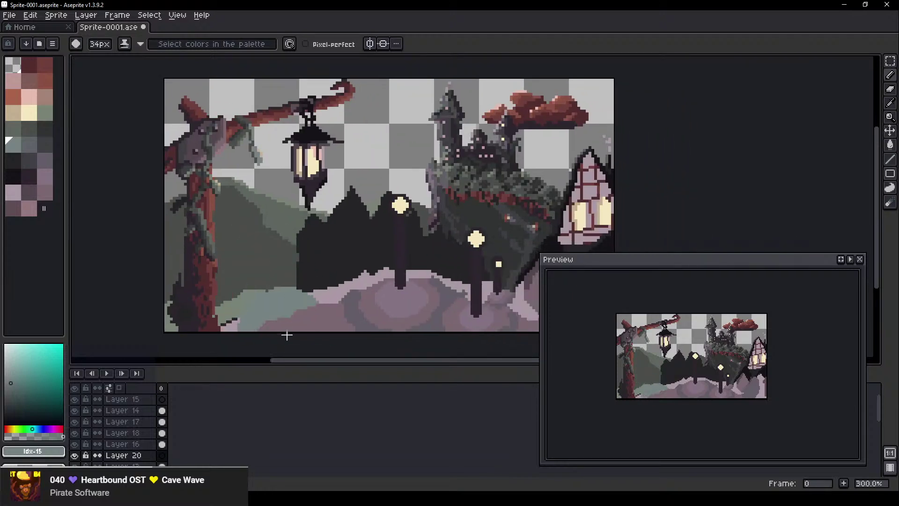
click(151, 451)
drag(152, 451, 151, 440)
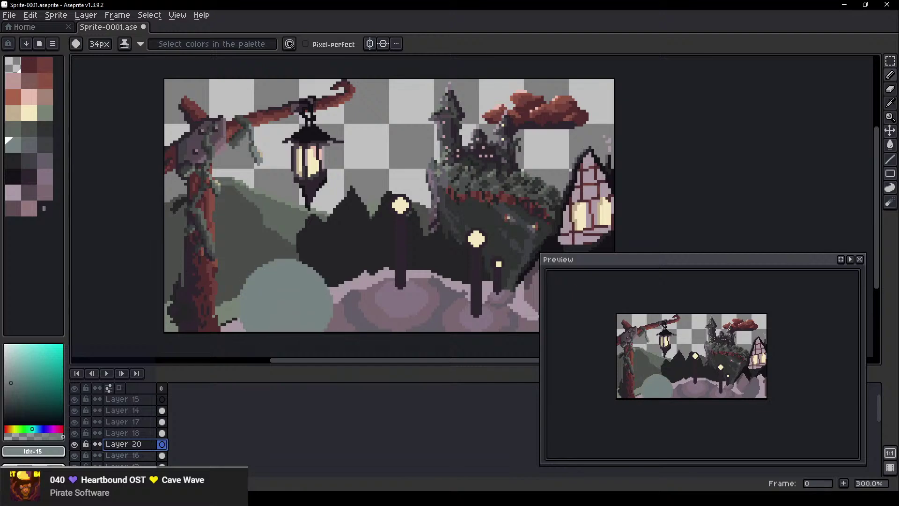
Paint a broad sage-green hill behind the large tree on Layer 20, using palette index 11 and a 26 px pencil
scroll(274, 295, down, 8)
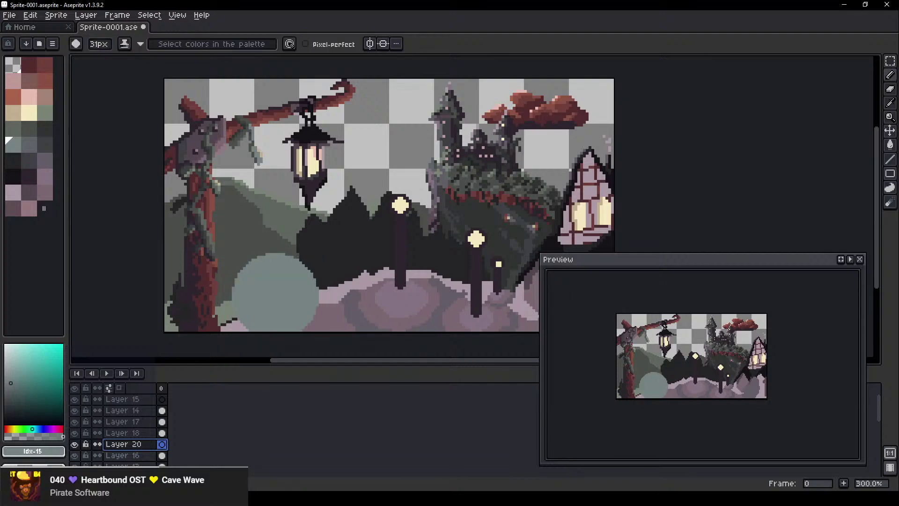
key(ctrl+z)
key(ctrl+y)
key(ctrl+z)
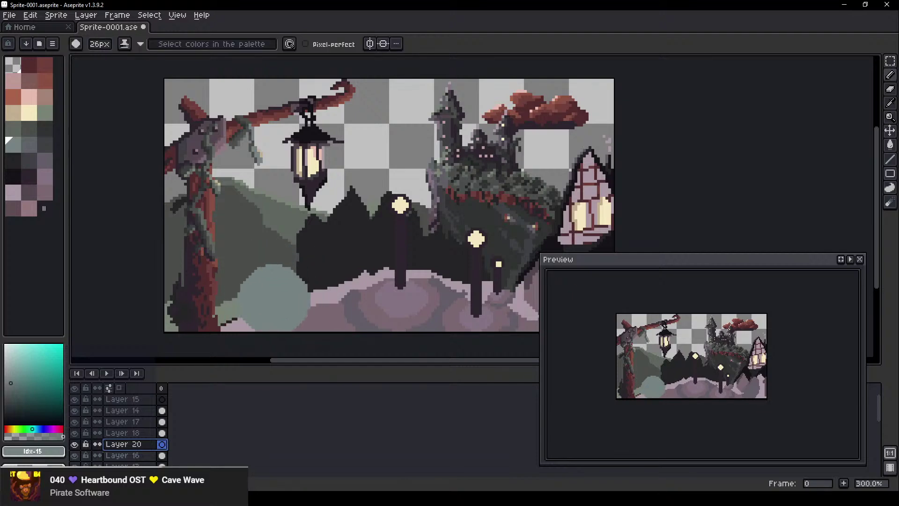
key(ctrl+y)
key(ctrl+z)
click(27, 132)
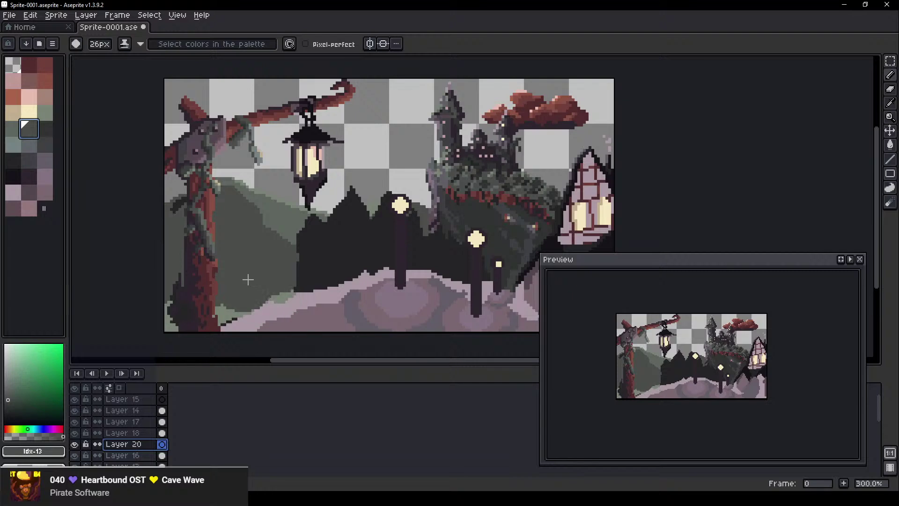
click(41, 118)
mouse_move(234, 268)
mouse_down()
mouse_move(214, 286)
mouse_move(257, 276)
mouse_move(253, 234)
mouse_up()
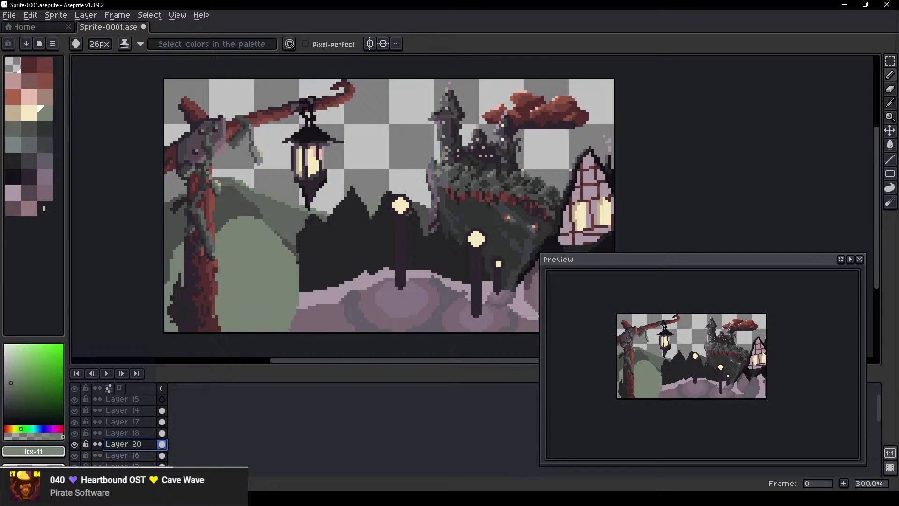
Reduce the pencil to 21 px and move Layer 20 up the stack above Layer 18 and Layer 17
scroll(283, 288, up, 1)
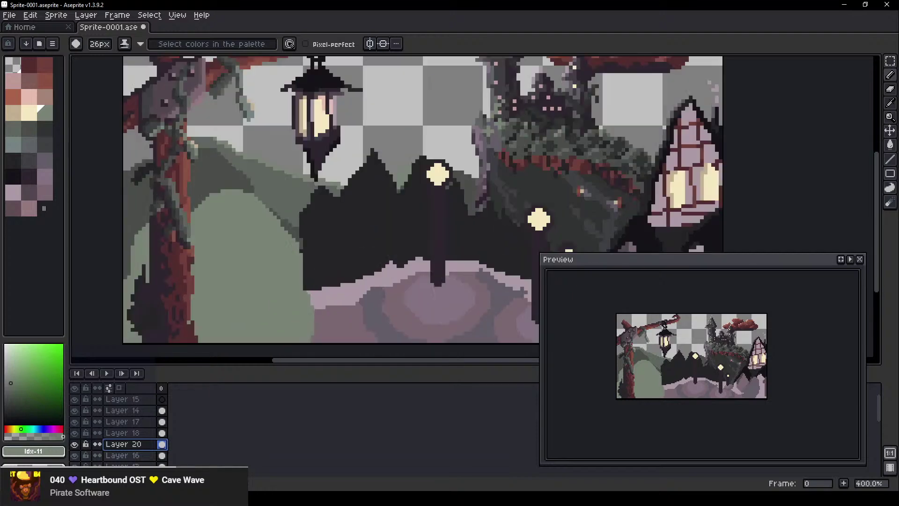
drag(361, 321, 259, 280)
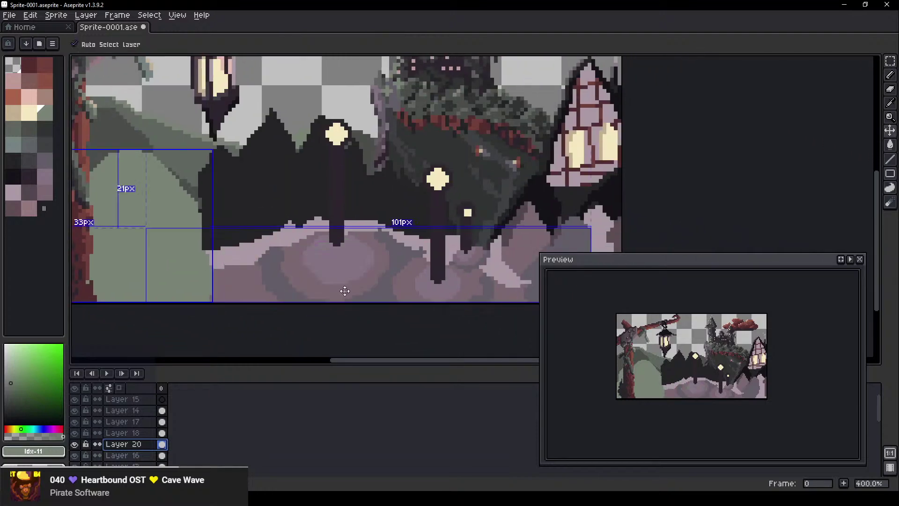
scroll(343, 289, down, 5)
scroll(349, 284, down, 3)
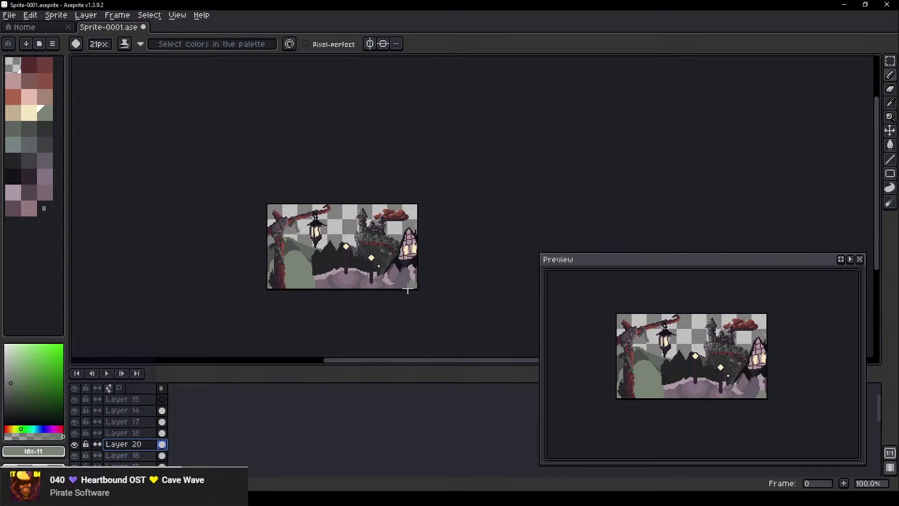
scroll(396, 284, up, 3)
key(ctrl)
key(b)
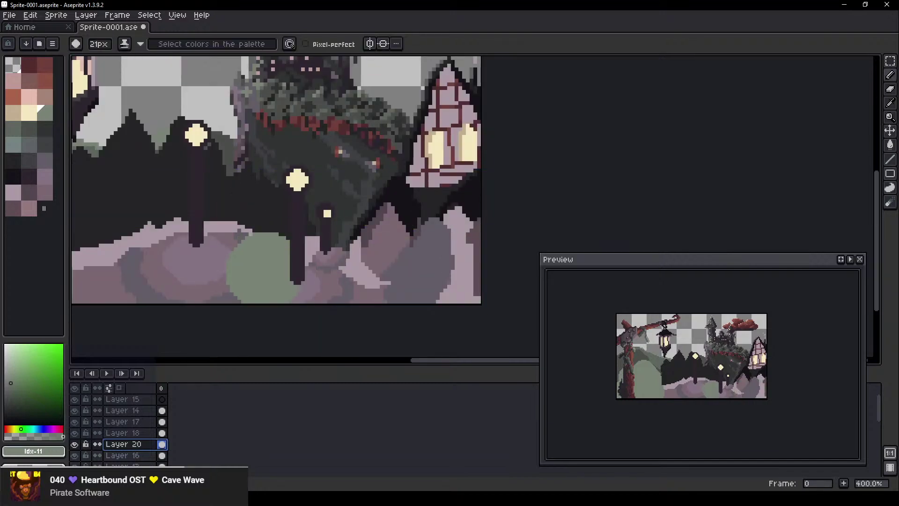
scroll(243, 327, down, 1)
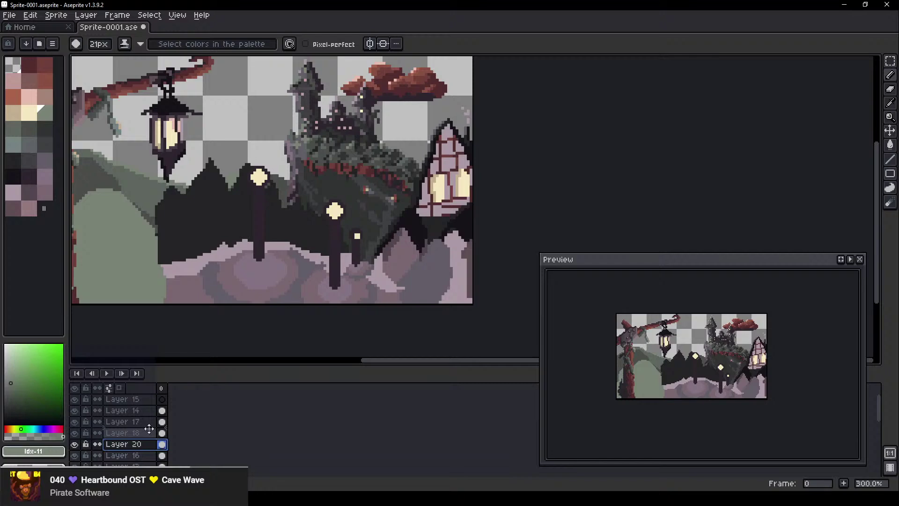
drag(149, 428, 149, 428)
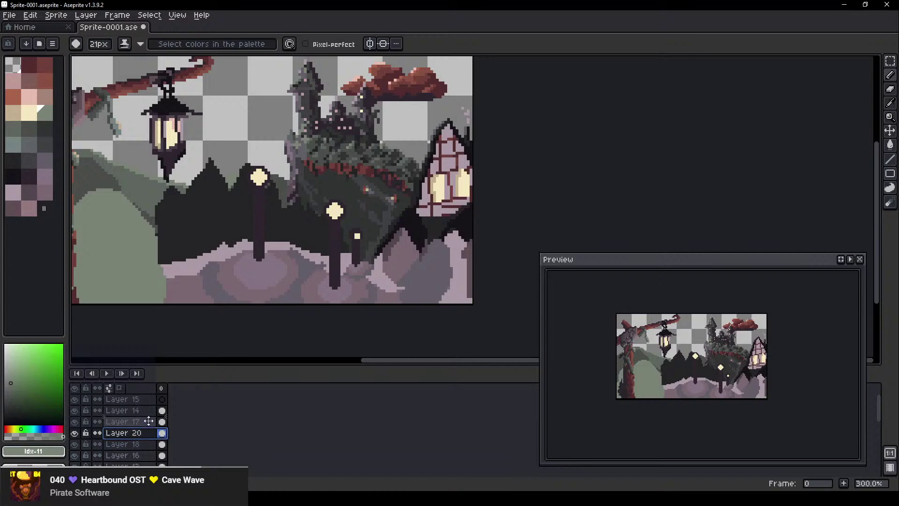
drag(149, 420, 149, 417)
Paint a sage-green bank in the lower corner beneath the stone house with a 16 px pencil
key(minus)
key(minus)
key(minus)
key(minus)
key(minus)
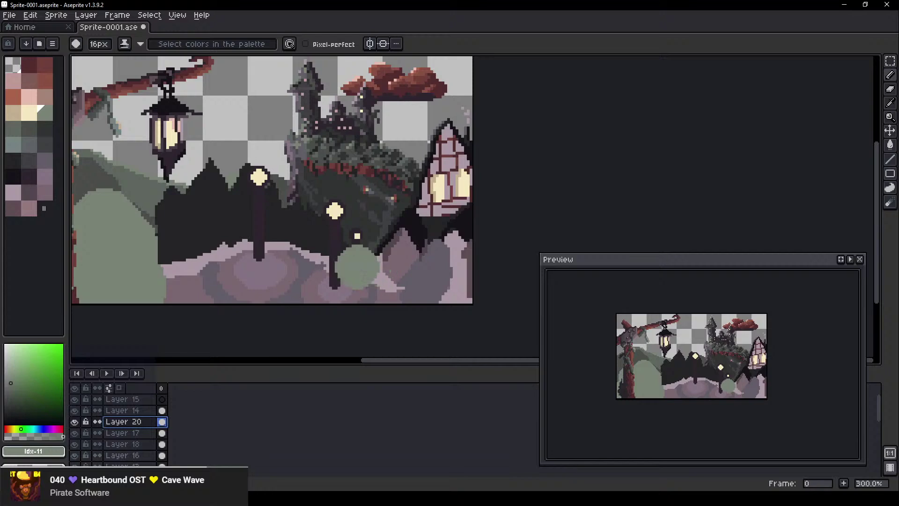
scroll(187, 240, down, 2)
drag(185, 245, 276, 263)
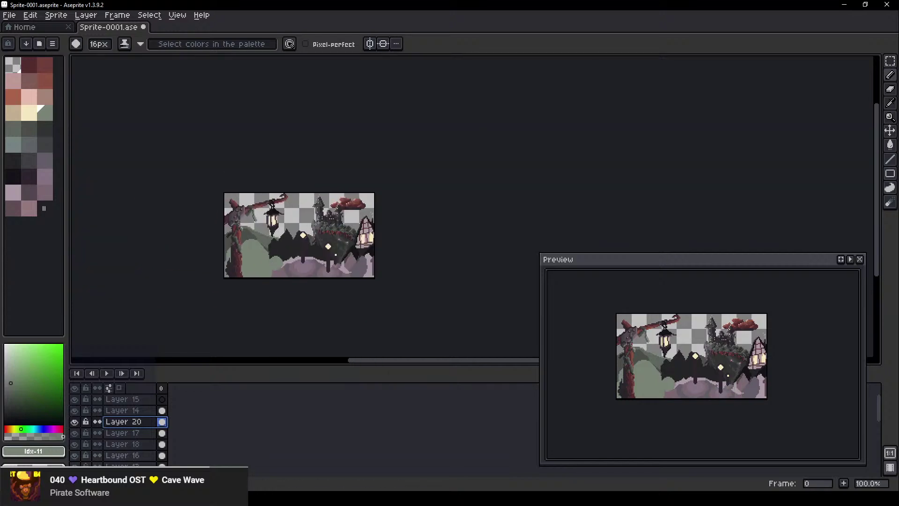
scroll(276, 263, up, 2)
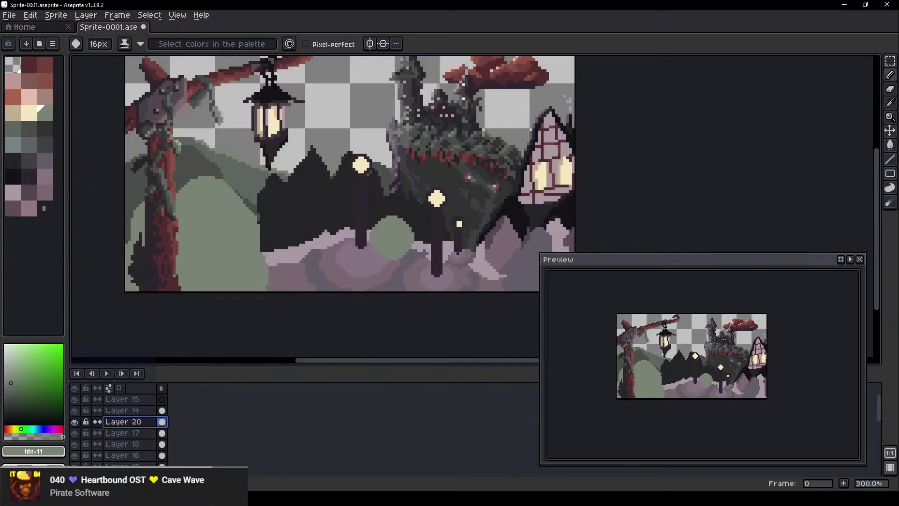
drag(420, 274, 322, 239)
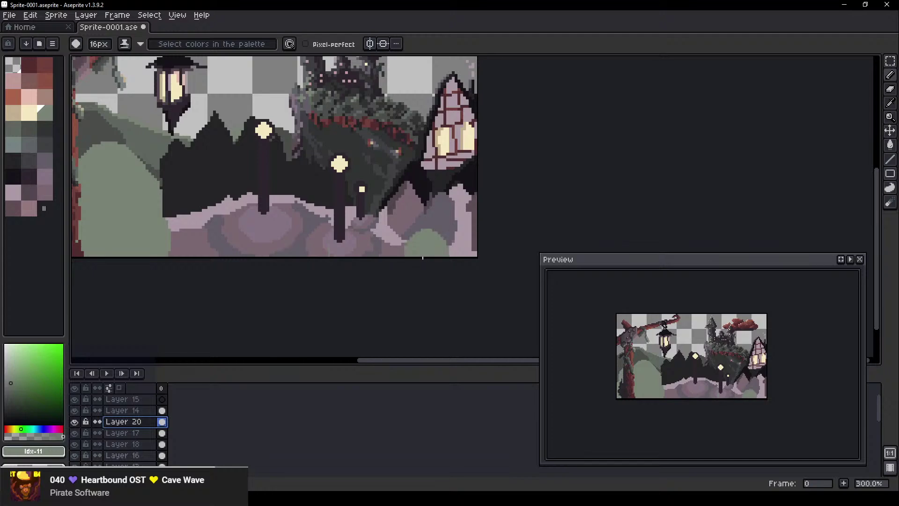
mouse_move(398, 260)
mouse_down()
mouse_move(420, 255)
mouse_move(466, 259)
mouse_up()
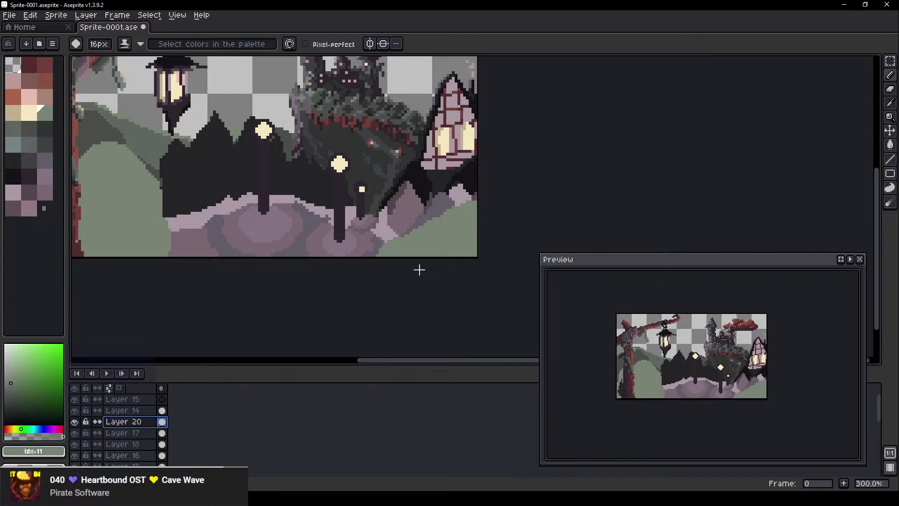
drag(295, 242, 376, 302)
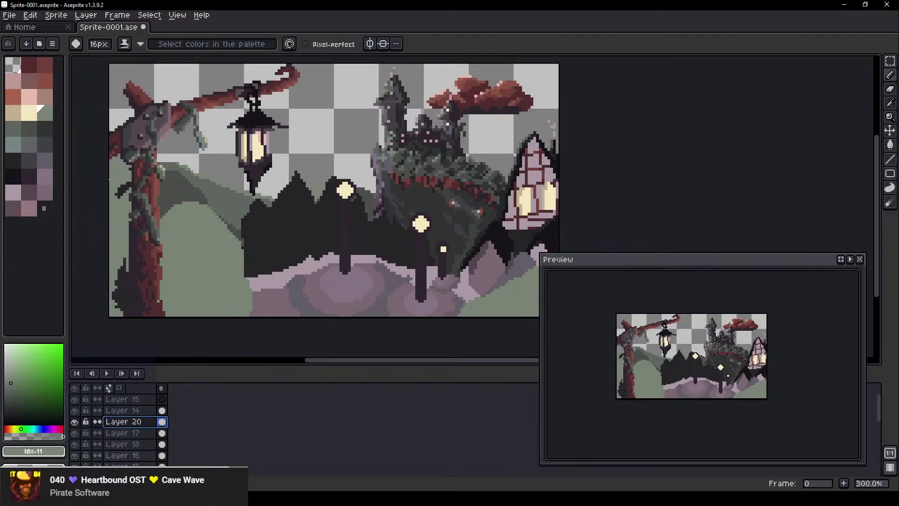
key(b)
mouse_move(110, 169)
ctrl+mouse_down()
mouse_move(140, 197)
mouse_move(119, 189)
ctrl+mouse_up()
key(ctrl+z)
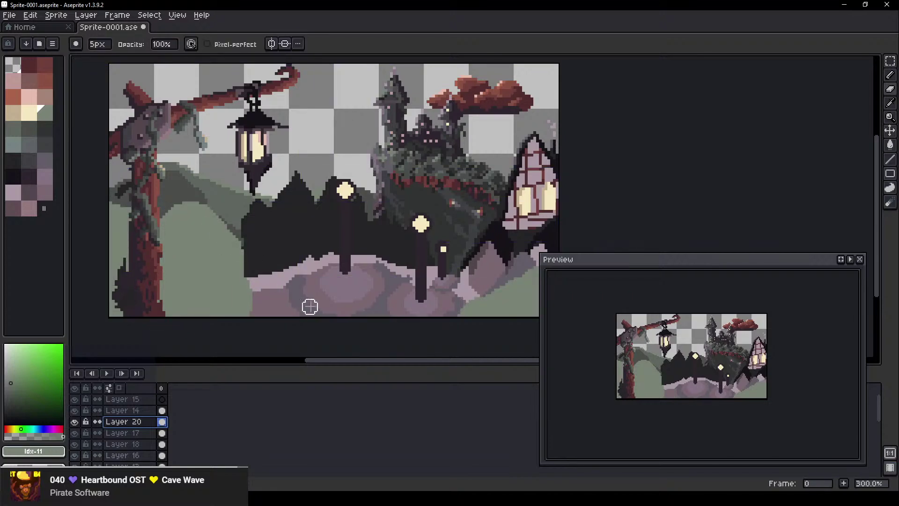
Extend the sage-green hill beside the large tree up the slope and over the near edge of the path with the 16 px pencil
scroll(310, 307, down, 2)
scroll(334, 318, up, 2)
key(b)
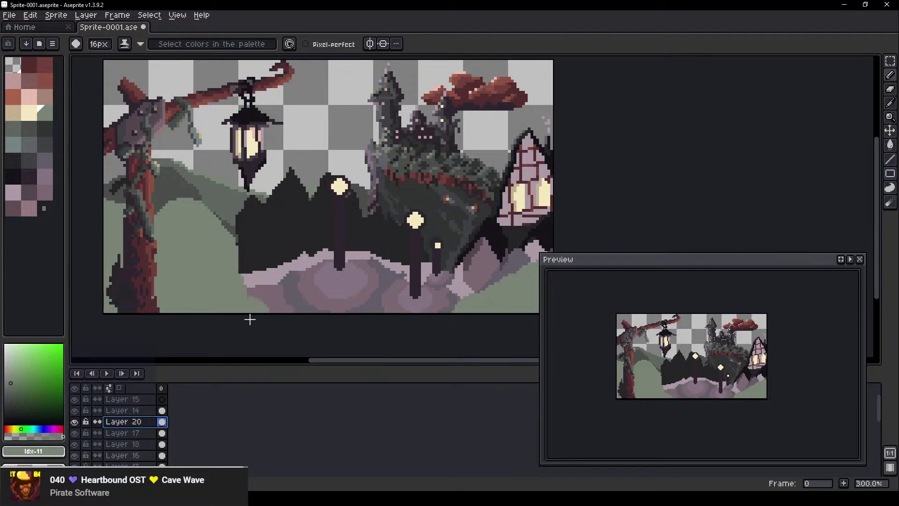
key(ctrl+z)
mouse_move(242, 263)
mouse_down()
mouse_move(242, 244)
mouse_move(171, 171)
mouse_move(241, 255)
mouse_move(257, 293)
mouse_up()
scroll(119, 270, up, 2)
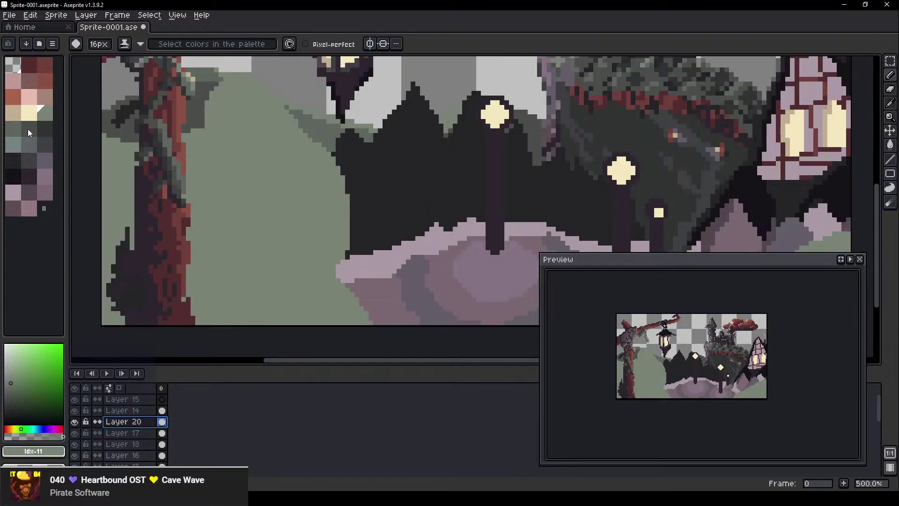
Set up a two-colour shading ramp from the sage green at index 11 and its darker neighbour, with a 15 px brush
click(44, 112)
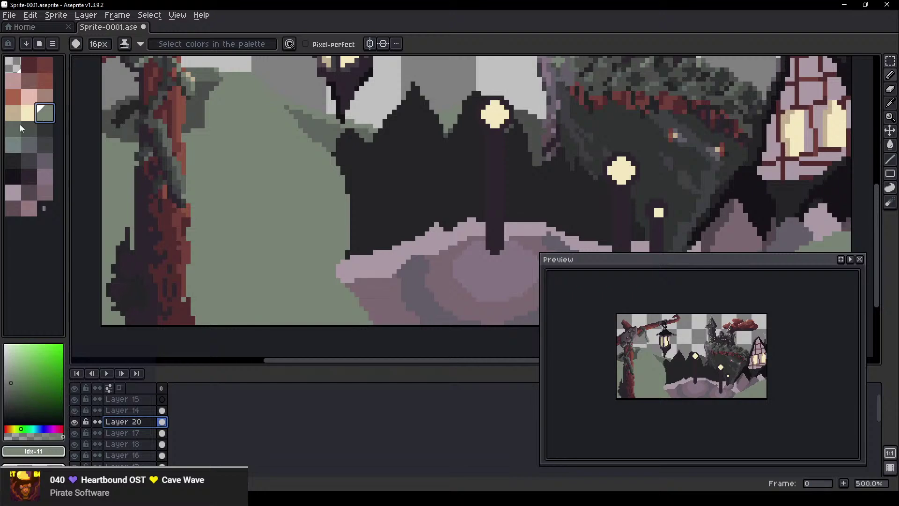
shift+click(20, 125)
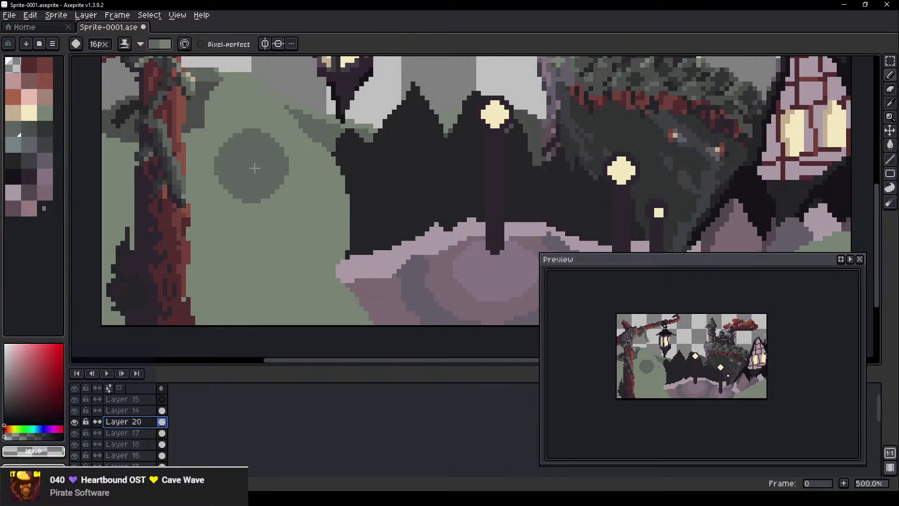
key(minus)
scroll(254, 190, up, 1)
scroll(254, 189, down, 2)
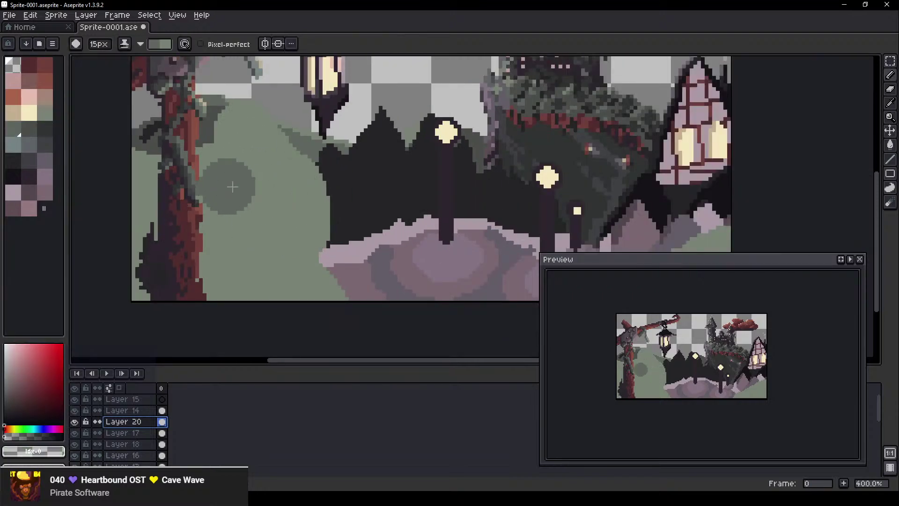
Shade the inside and foot of the hill behind the large tree with the darker green, keeping a lighter rim along its outer edge
mouse_move(257, 181)
mouse_down()
mouse_move(285, 232)
mouse_move(269, 266)
mouse_move(280, 270)
mouse_move(249, 232)
mouse_move(212, 231)
mouse_move(191, 203)
mouse_move(214, 226)
mouse_move(194, 256)
mouse_move(125, 233)
mouse_move(182, 261)
mouse_up()
drag(92, 166, 142, 235)
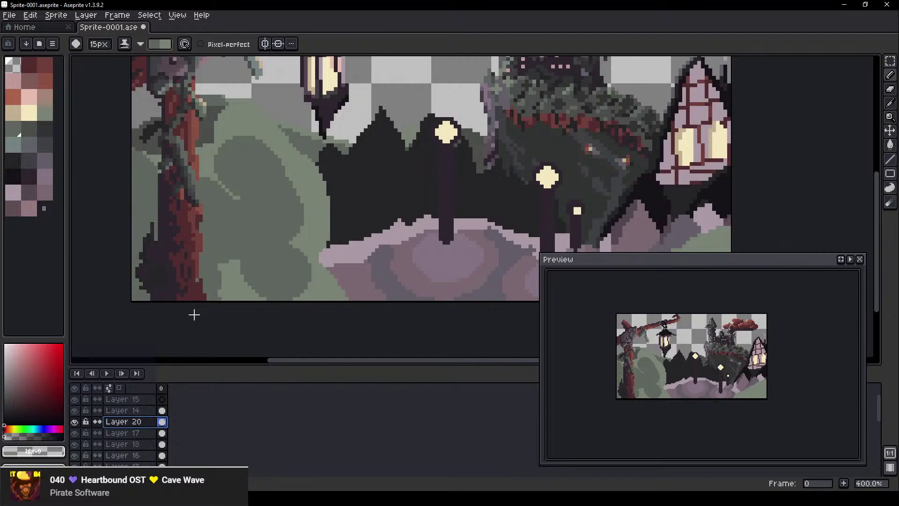
mouse_move(194, 315)
mouse_down()
mouse_move(202, 295)
mouse_move(253, 327)
mouse_up()
drag(392, 265, 213, 253)
drag(136, 262, 142, 280)
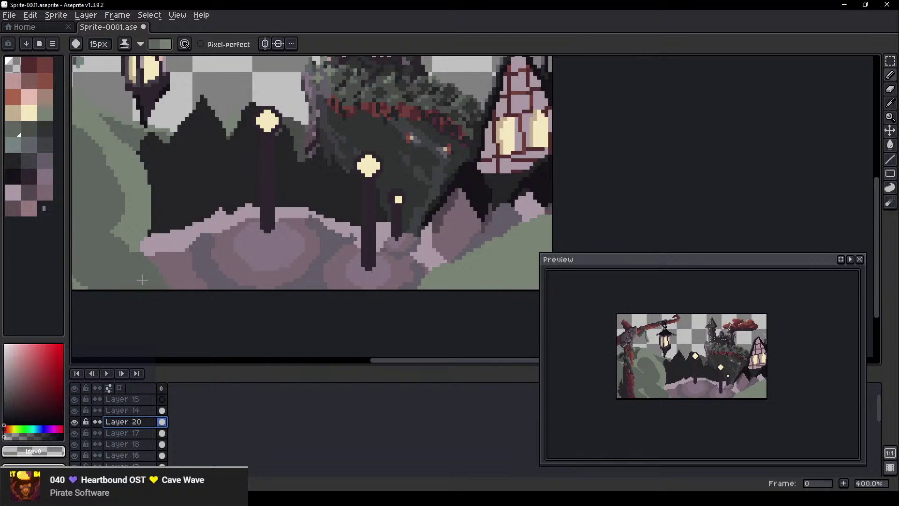
Shade the lower part of the green bank beneath the stone house with the darker green, keeping its upper edge light
scroll(295, 295, down, 2)
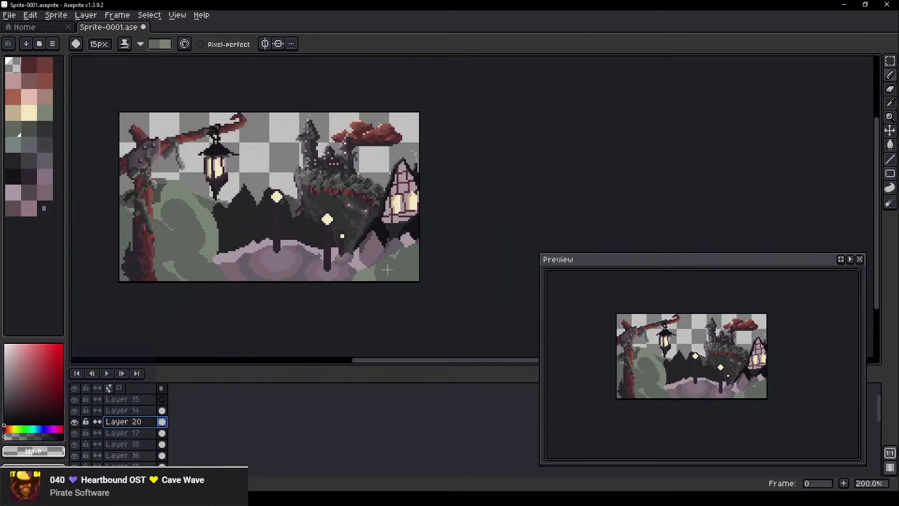
drag(358, 272, 390, 279)
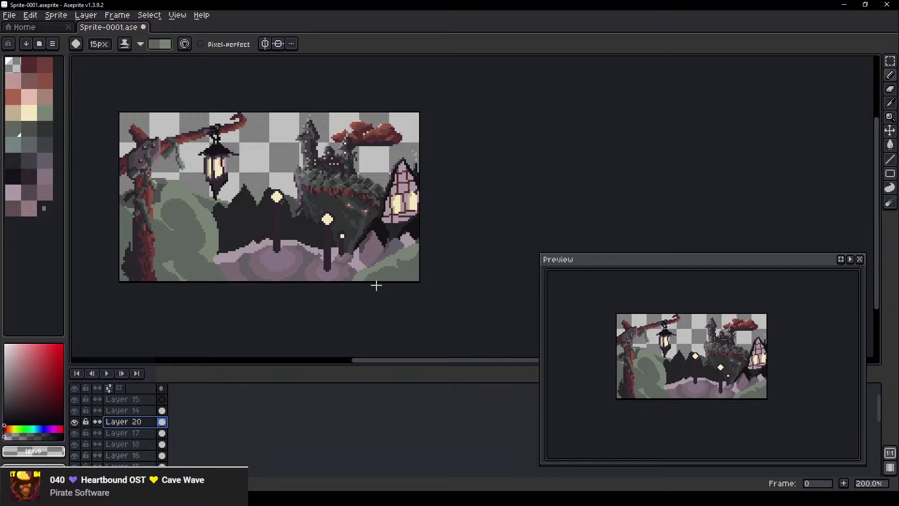
scroll(406, 187, down, 1)
drag(318, 164, 296, 221)
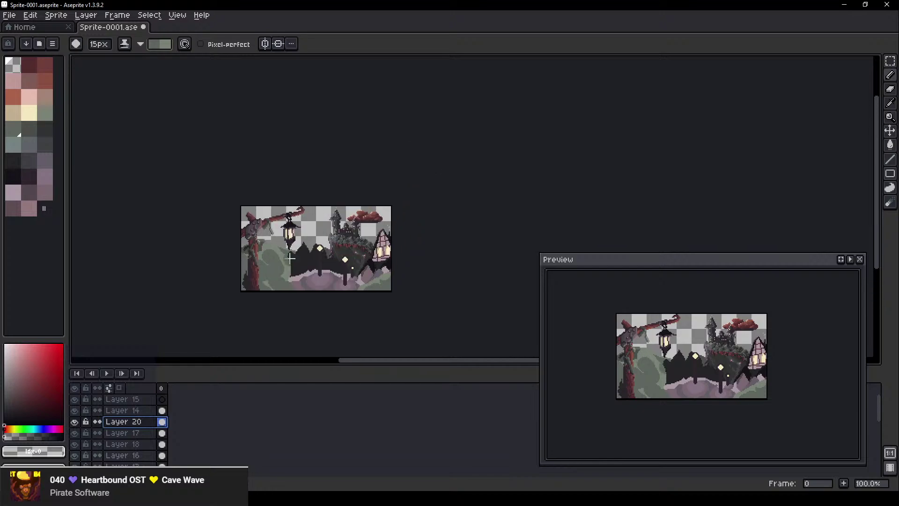
scroll(349, 277, up, 2)
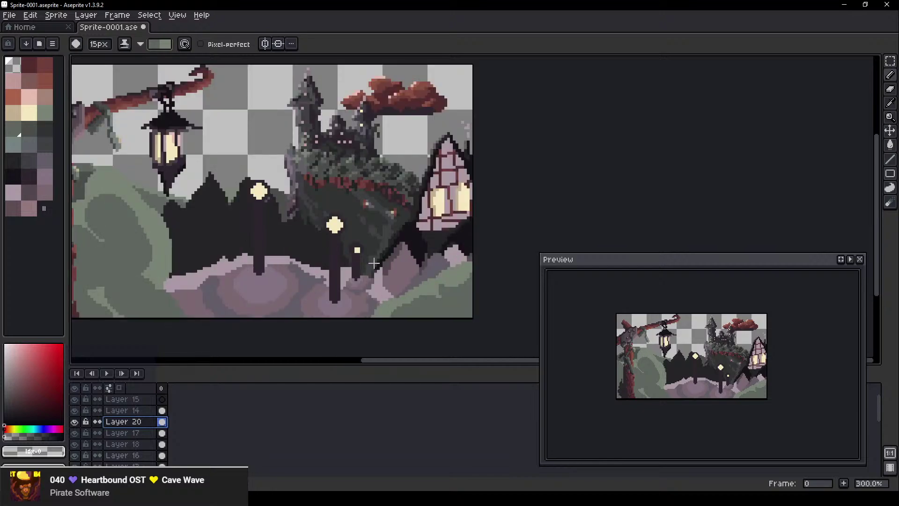
scroll(356, 263, down, 1)
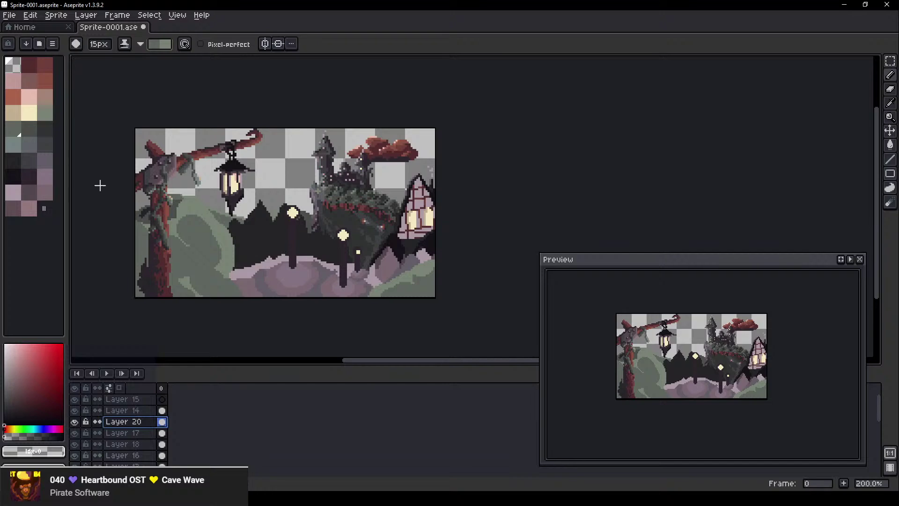
Show the hidden cloud and red sky background layers near the end of the layer stack
scroll(98, 441, down, 5)
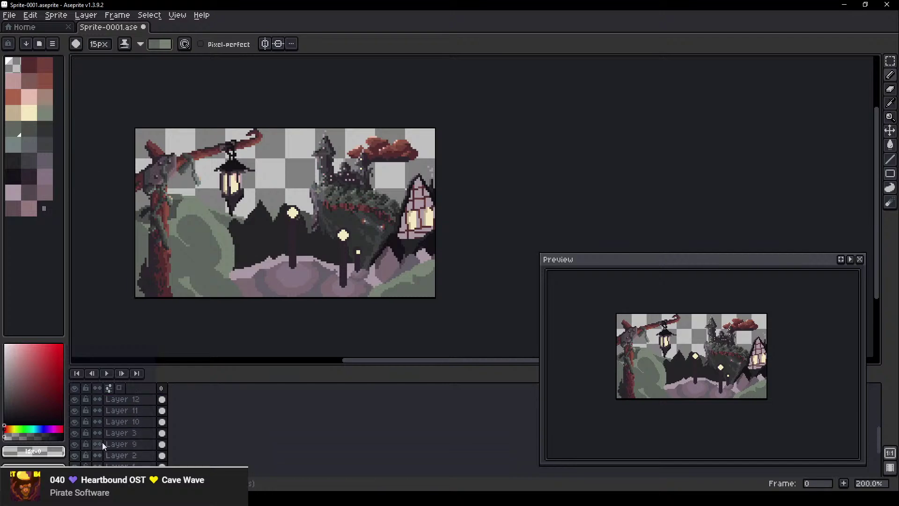
click(74, 456)
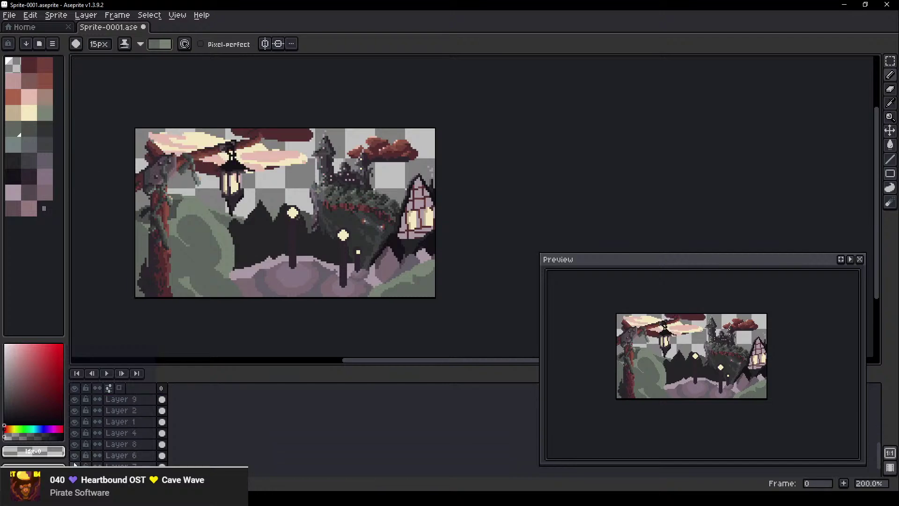
scroll(77, 451, down, 1)
click(75, 459)
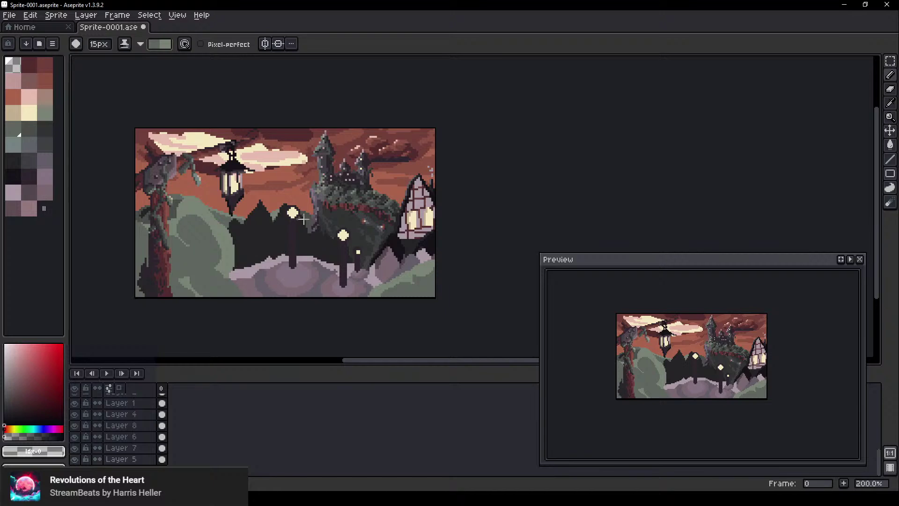
Move the distant hills on Layer 4 down behind the green hill and dark tree silhouettes
scroll(281, 239, up, 2)
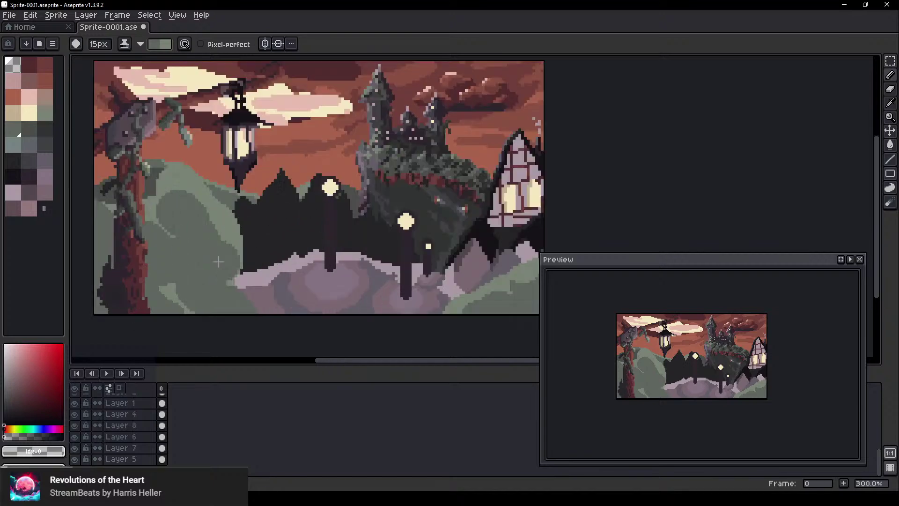
drag(236, 175, 235, 233)
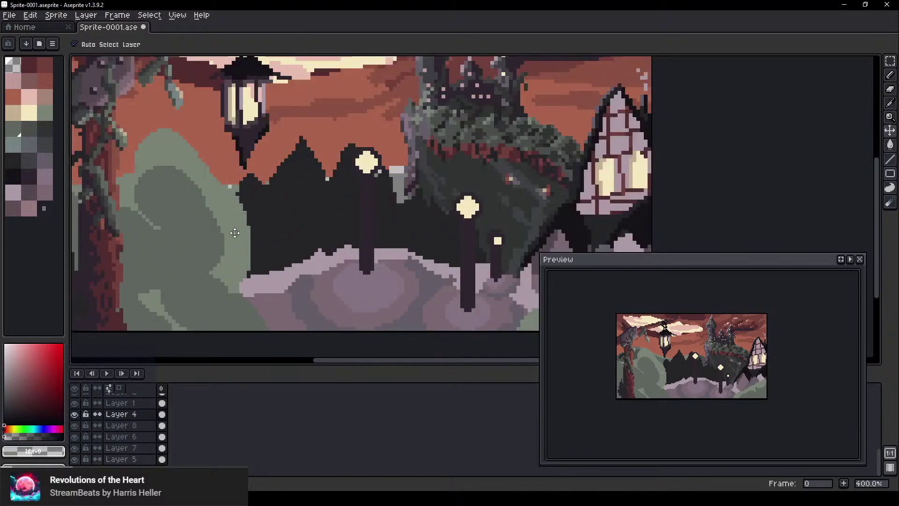
scroll(233, 263, down, 3)
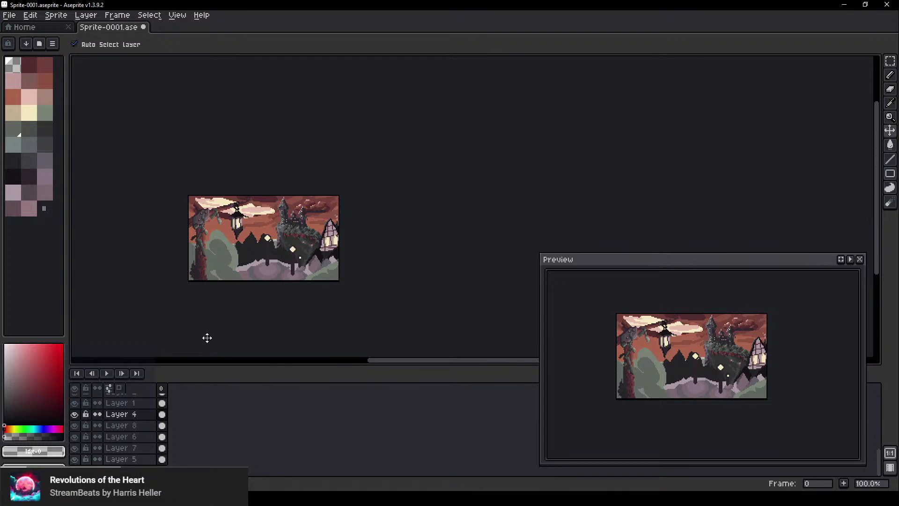
Hide the distant hills on Layer 4
scroll(271, 229, up, 2)
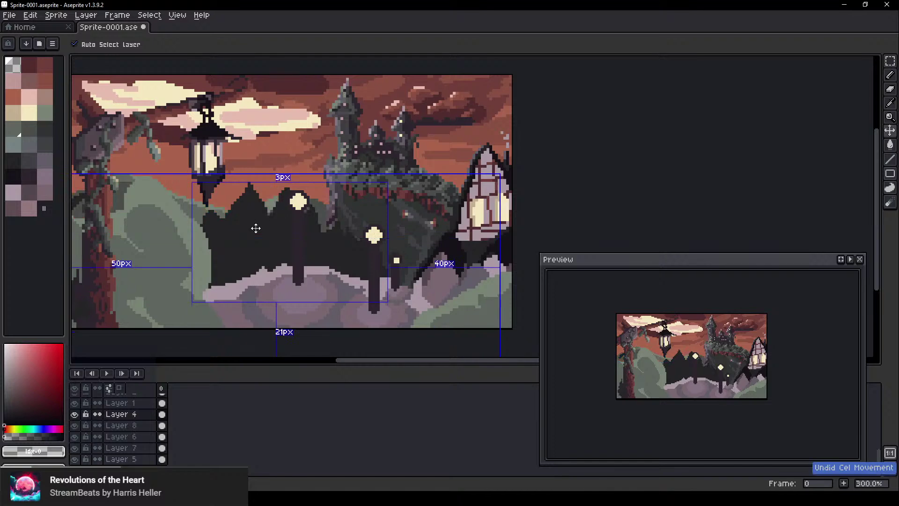
click(75, 415)
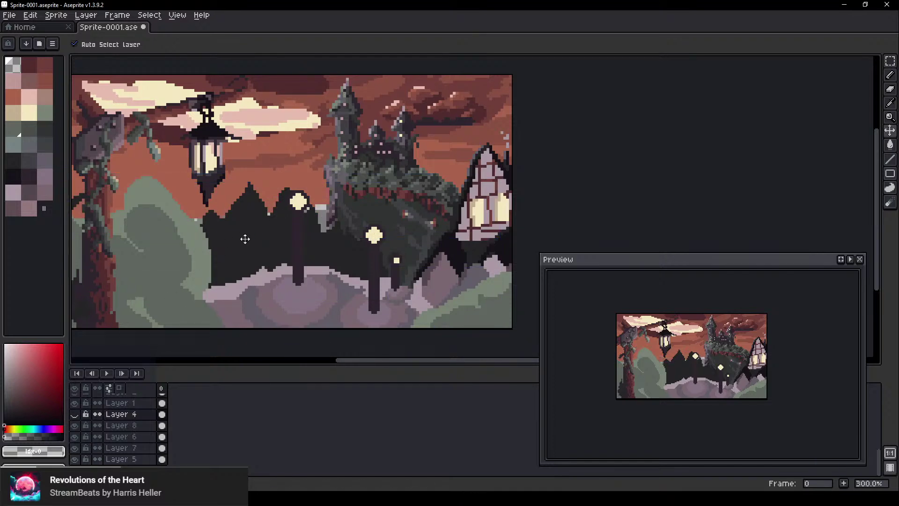
scroll(243, 239, down, 3)
scroll(225, 253, up, 3)
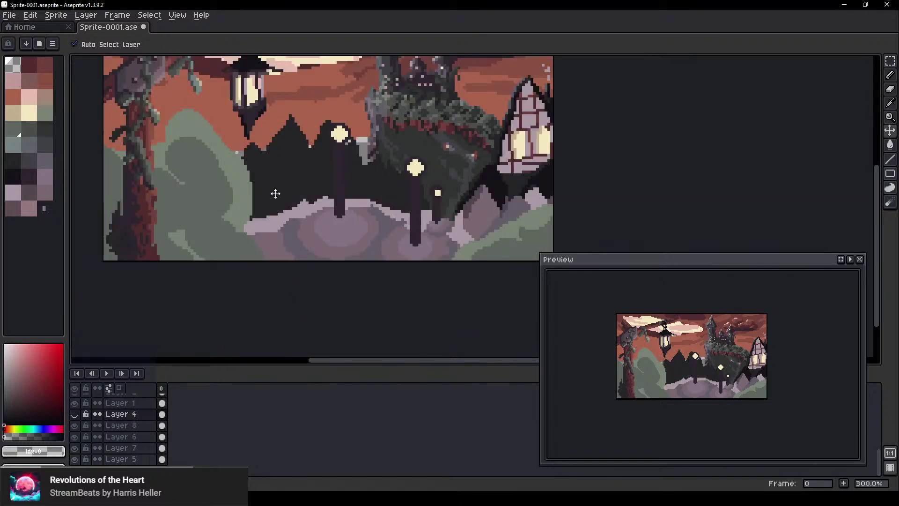
drag(232, 165, 275, 247)
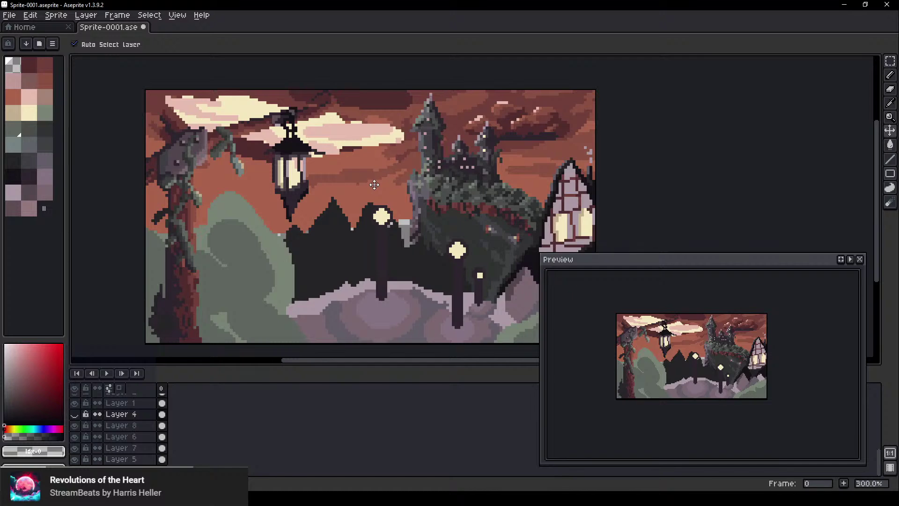
On the sky layer (Layer 5), cover the grey patch beside the floating castle with the sky's orange-red #aa644d
click(376, 195)
key(b)
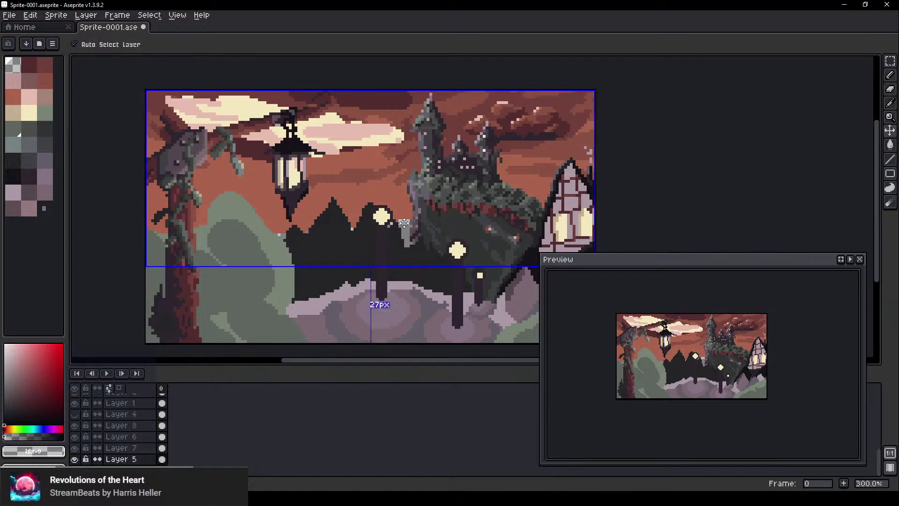
scroll(402, 219, down, 10)
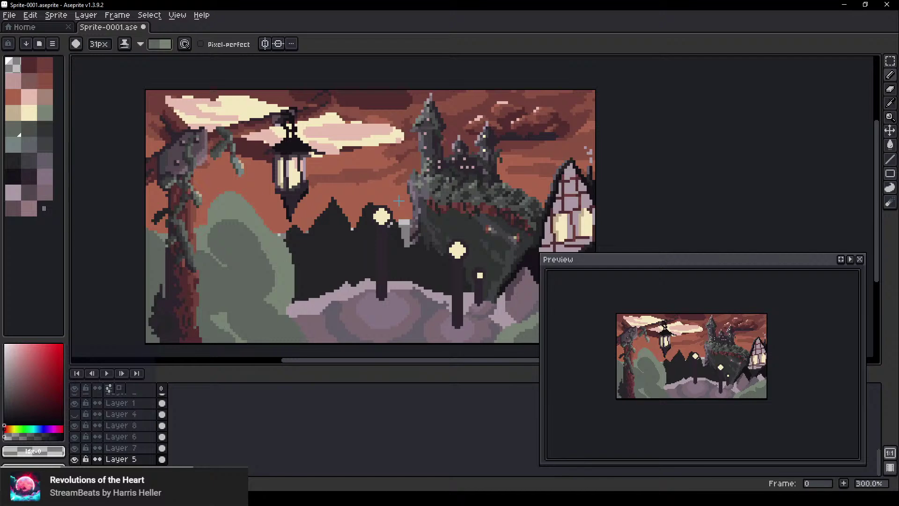
key(e)
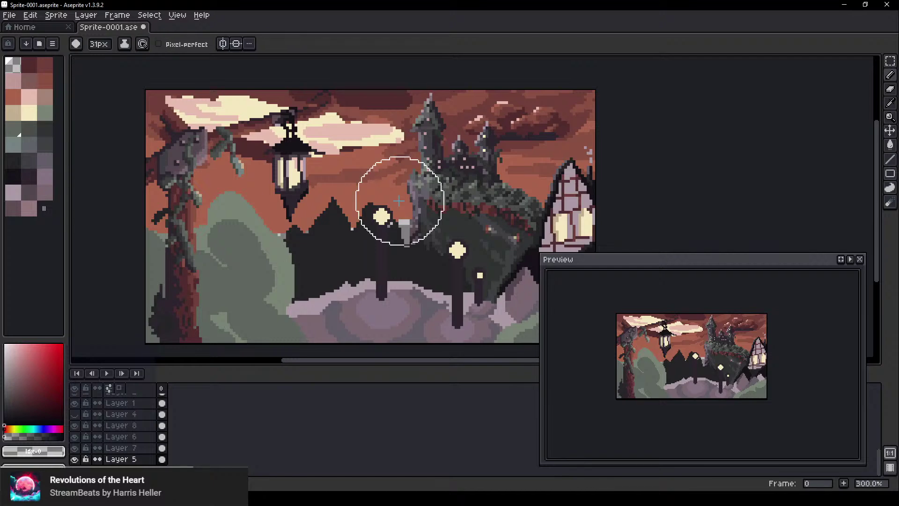
alt+click(400, 201)
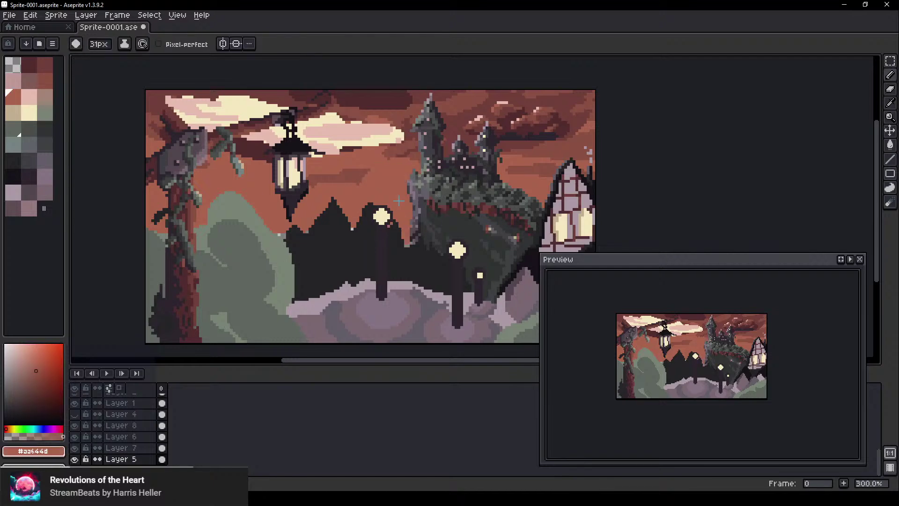
scroll(399, 201, up, 8)
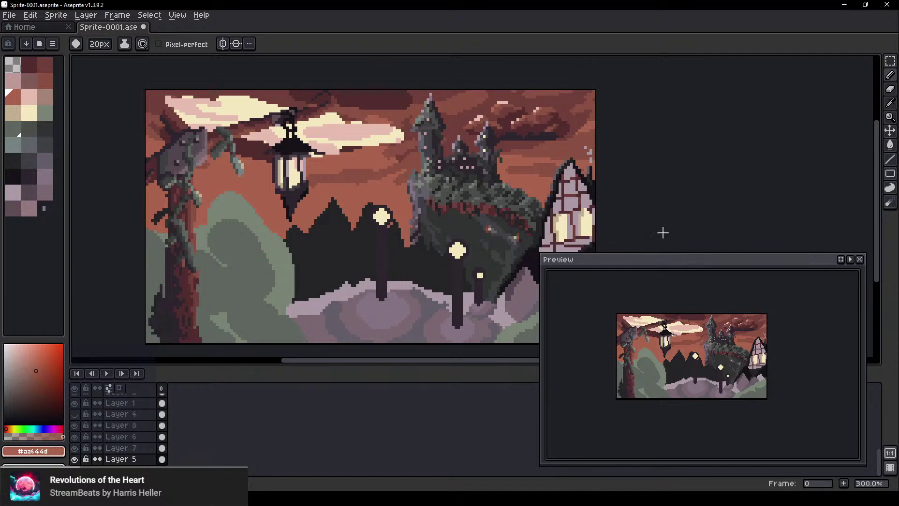
drag(202, 323, 334, 323)
Examine the whole scene from a distance and up close with the sky patched and the distant hills hidden
scroll(561, 247, down, 3)
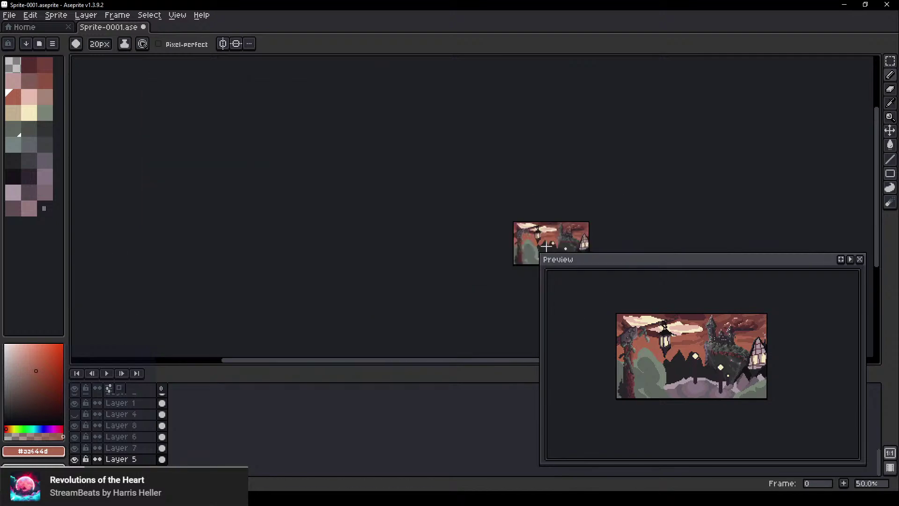
drag(571, 230, 361, 220)
scroll(304, 238, up, 1)
drag(415, 227, 125, 187)
scroll(184, 234, up, 3)
scroll(199, 182, down, 1)
scroll(198, 181, up, 1)
scroll(197, 181, left, 1)
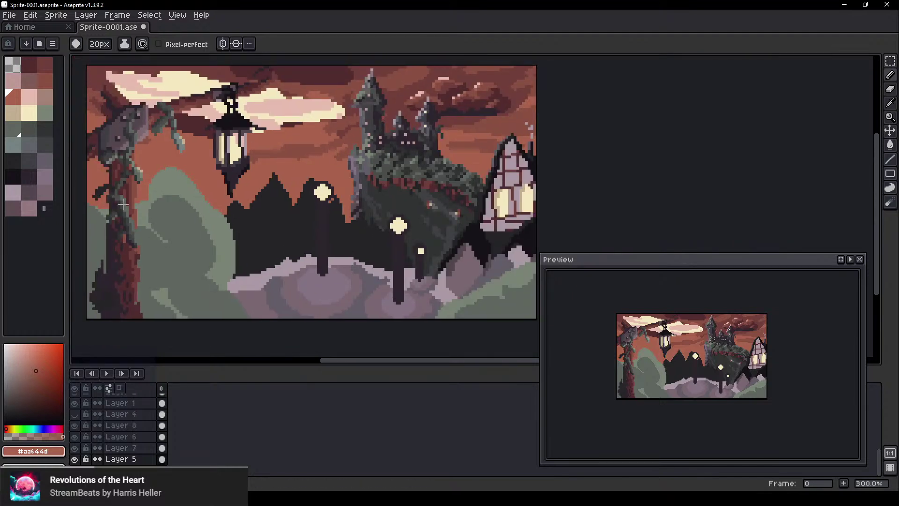
On Layer 20, shade the middle and foot of the large green hill one tone darker with a 10 px shading brush
ctrl+click(173, 185)
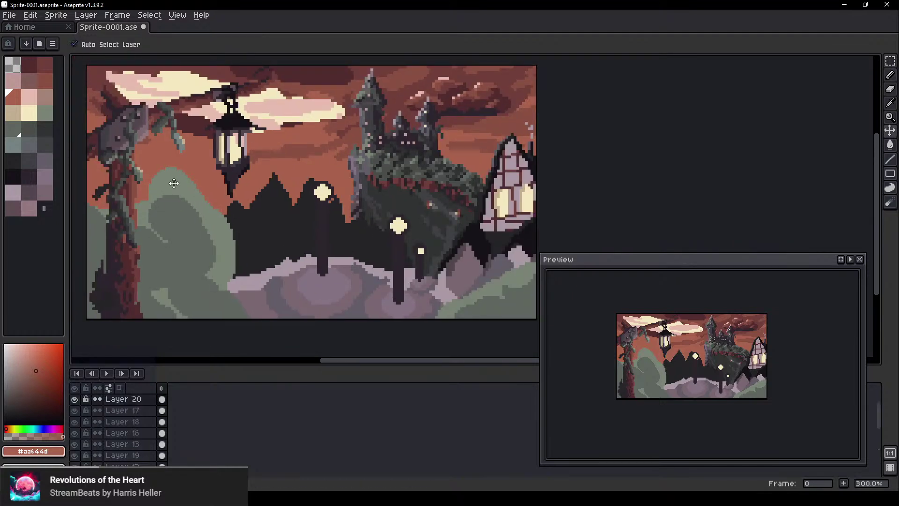
alt+click(174, 184)
scroll(180, 227, down, 2)
drag(177, 219, 195, 208)
scroll(176, 218, down, 4)
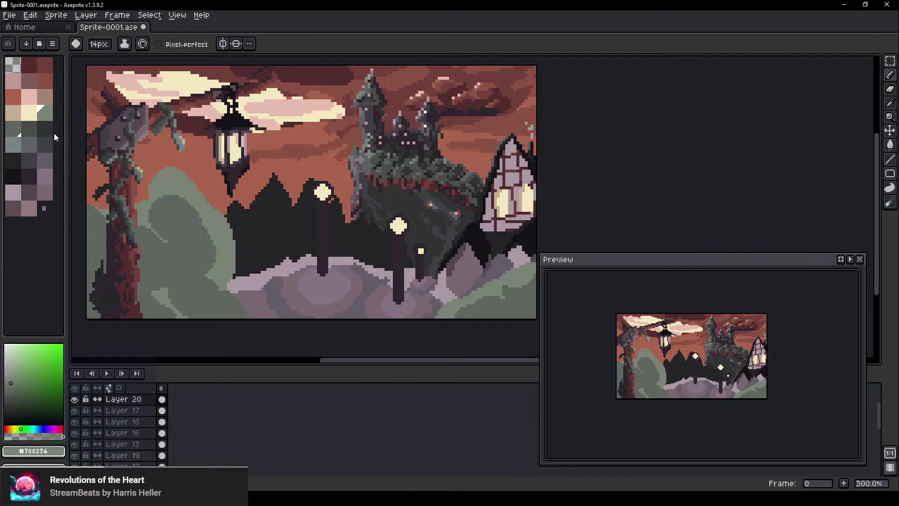
key(s)
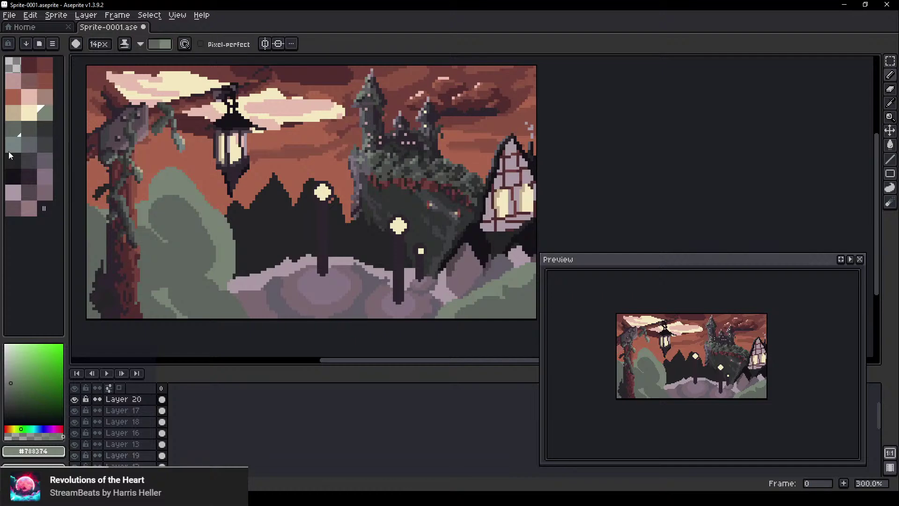
click(12, 125)
key(9)
key(minus)
key(minus)
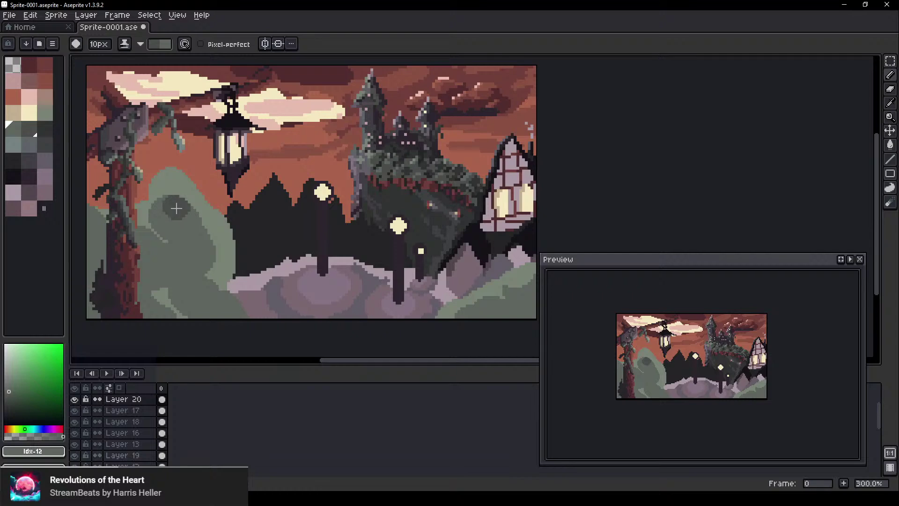
mouse_move(168, 253)
mouse_down()
mouse_move(167, 232)
mouse_move(161, 264)
mouse_move(166, 230)
mouse_move(191, 268)
mouse_move(173, 285)
mouse_move(203, 312)
mouse_up()
key(ctrl+z)
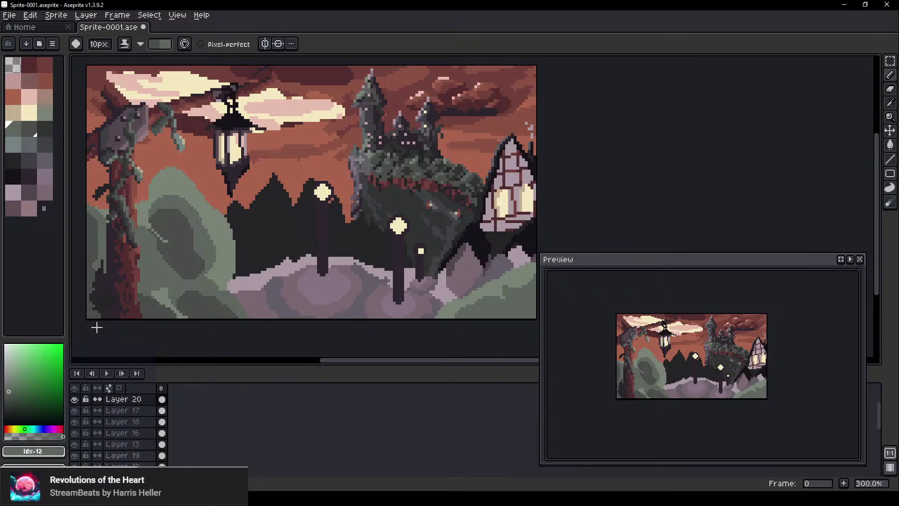
Set the shading ramp to the four palette greens, reverse it, and darken the hill's core, foot and the bank behind the tree trunk
scroll(281, 328, down, 5)
scroll(268, 328, up, 5)
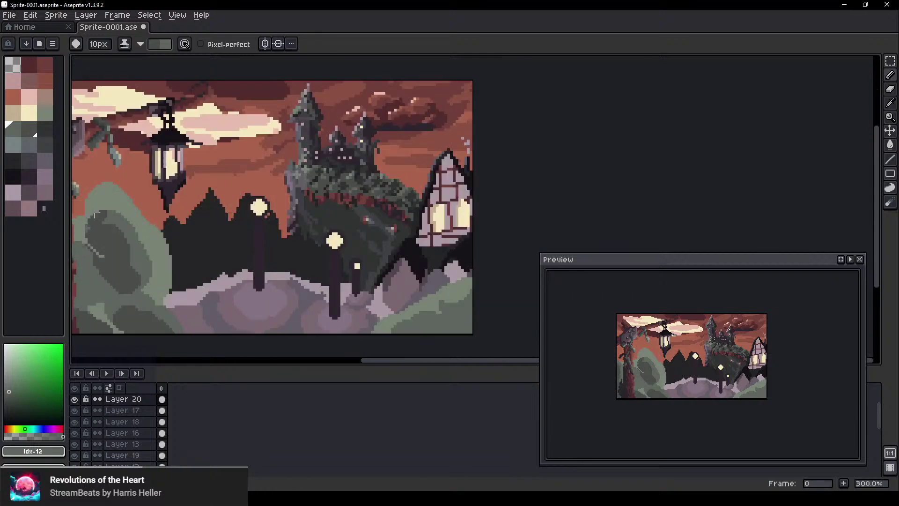
mouse_move(43, 129)
mouse_down()
mouse_move(13, 130)
mouse_move(41, 119)
mouse_up()
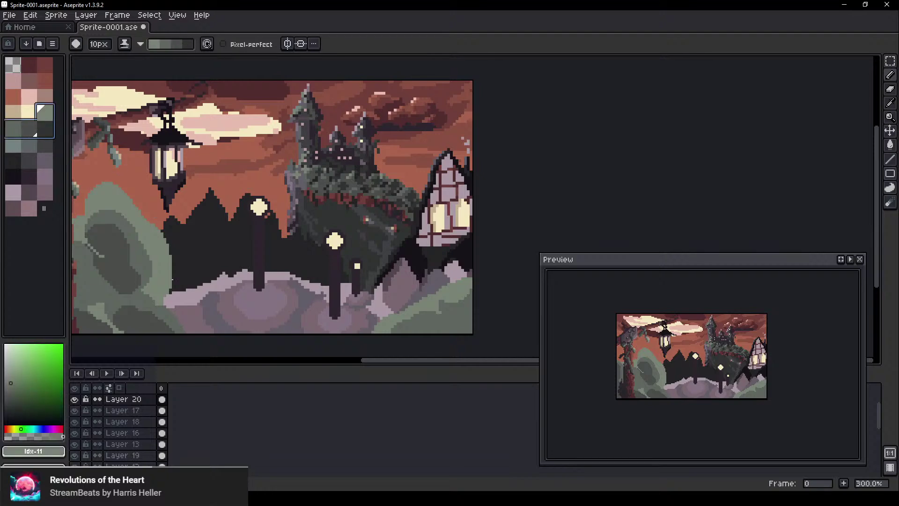
key(x)
mouse_move(149, 255)
mouse_down()
mouse_move(245, 253)
mouse_move(241, 243)
mouse_move(260, 268)
mouse_move(228, 243)
mouse_move(275, 314)
mouse_move(328, 324)
mouse_move(237, 307)
mouse_up()
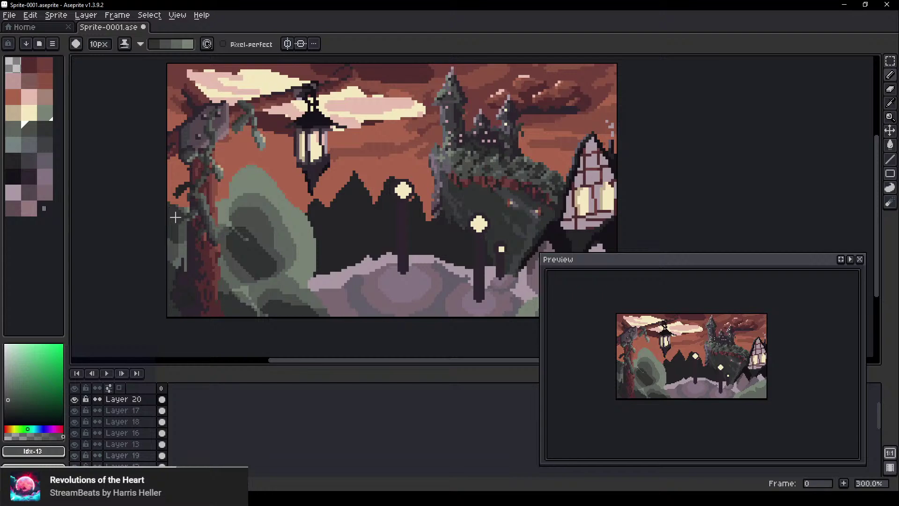
Rework the large hill's shading into diagonal dark green folds, keeping its top and outer edge light green
mouse_move(244, 227)
mouse_down()
mouse_move(254, 255)
mouse_move(269, 252)
mouse_move(250, 220)
mouse_move(268, 219)
mouse_move(281, 251)
mouse_up()
drag(257, 213, 255, 223)
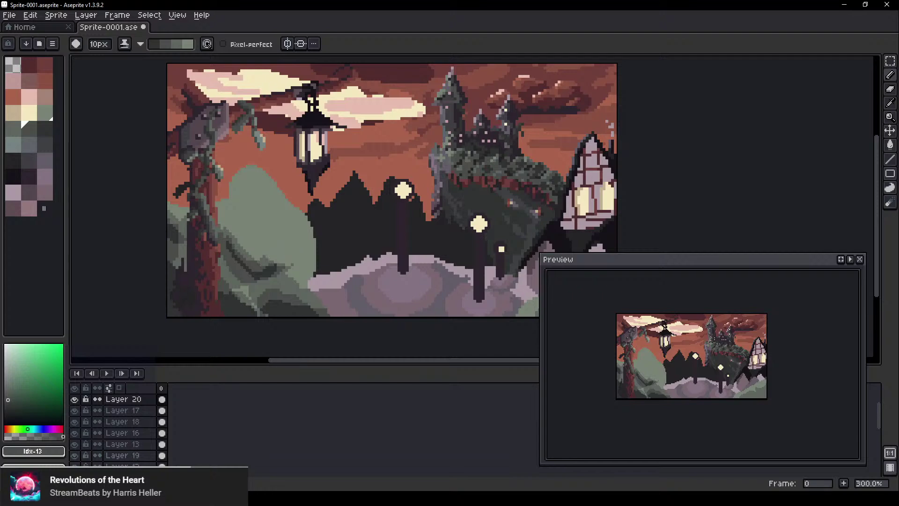
mouse_move(254, 260)
mouse_down()
mouse_move(287, 280)
mouse_move(266, 272)
mouse_up()
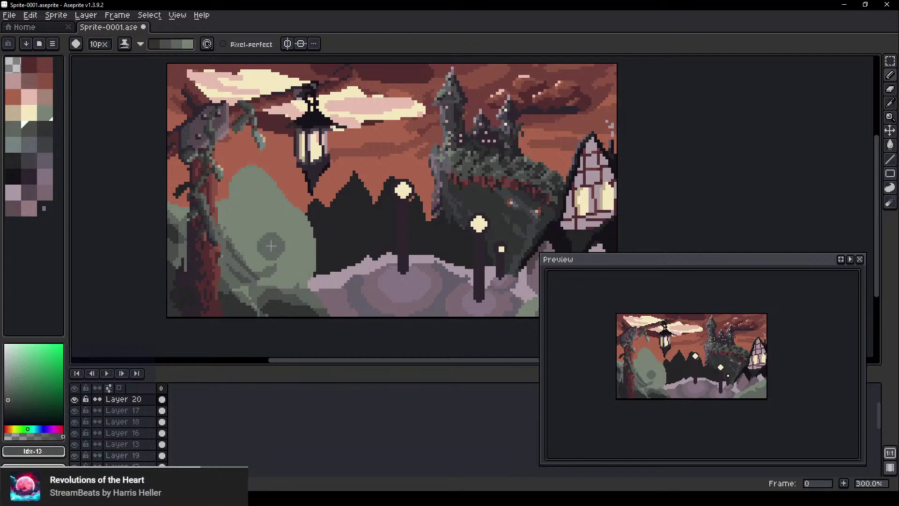
mouse_move(245, 217)
mouse_down()
mouse_move(301, 253)
mouse_move(281, 253)
mouse_move(251, 224)
mouse_move(253, 240)
mouse_move(277, 256)
mouse_move(243, 232)
mouse_move(274, 260)
mouse_move(243, 246)
mouse_move(275, 267)
mouse_move(247, 249)
mouse_move(258, 264)
mouse_move(237, 244)
mouse_move(275, 281)
mouse_move(244, 272)
mouse_move(268, 292)
mouse_up()
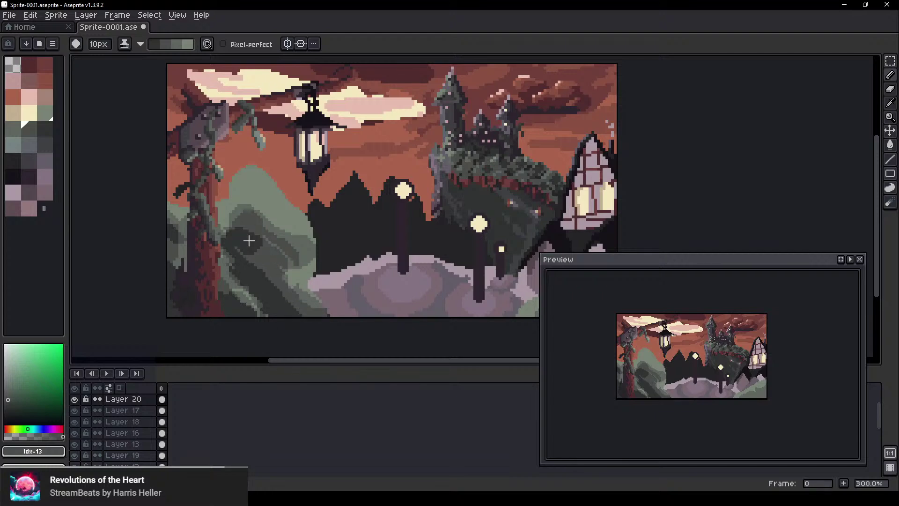
scroll(389, 235, down, 3)
scroll(388, 236, up, 3)
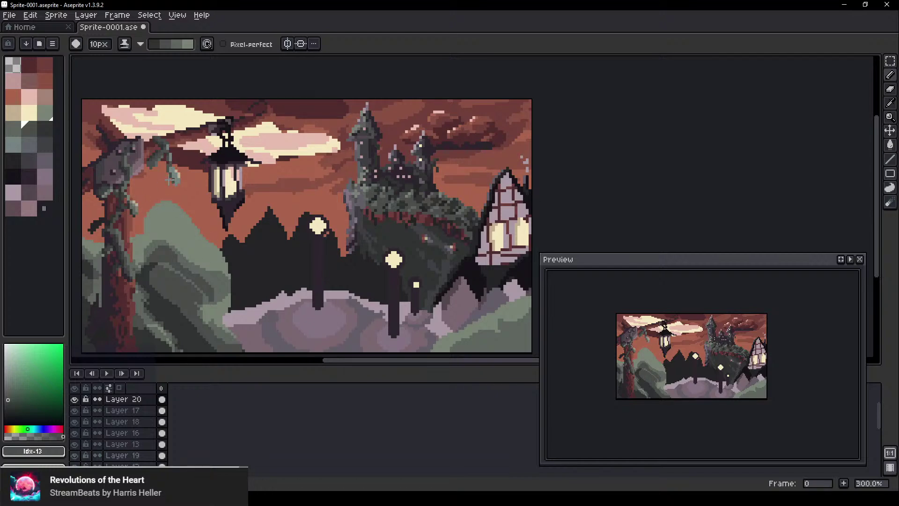
Extend the top of the large hill with a second rounded bump in its light green #788374, using the 10 px pencil
key(b)
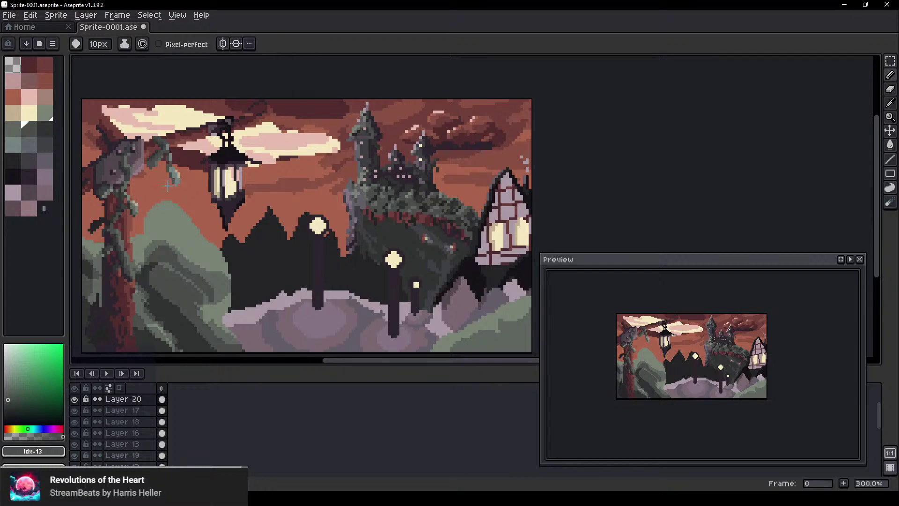
alt+click(161, 222)
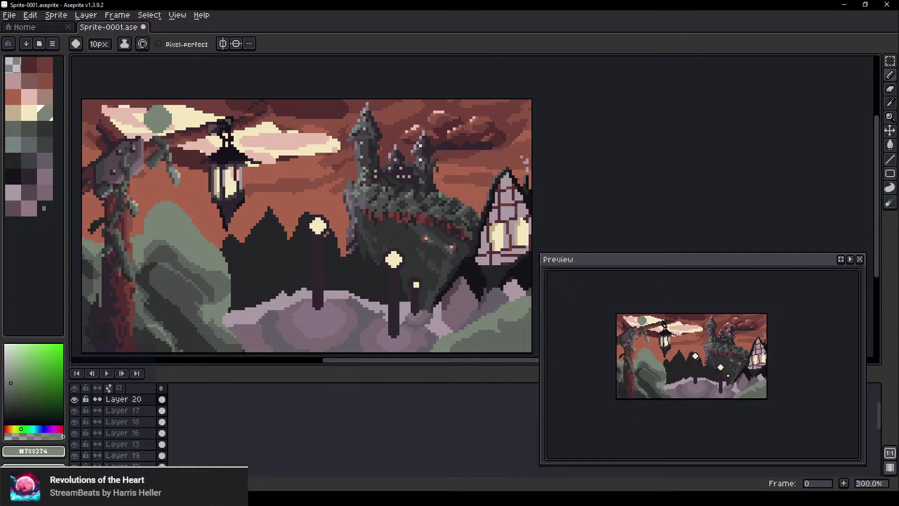
mouse_move(196, 254)
mouse_down()
mouse_move(249, 286)
mouse_move(210, 267)
mouse_up()
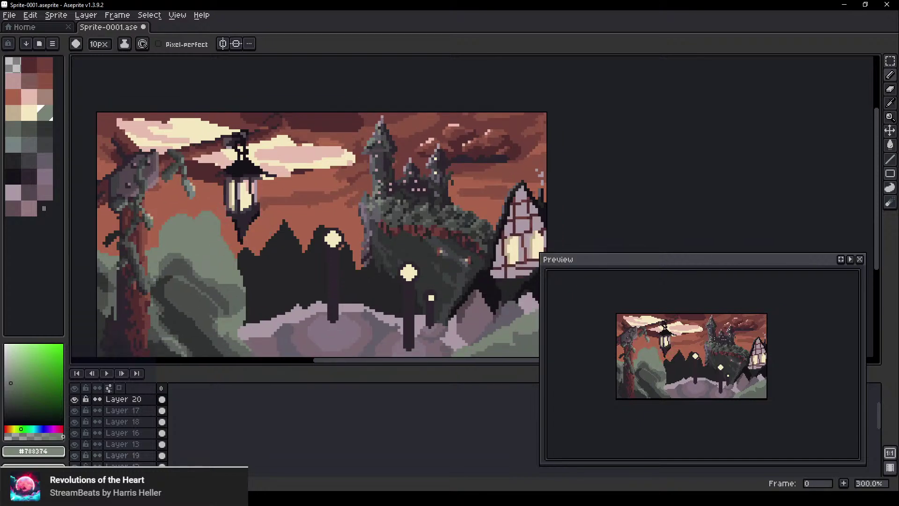
scroll(243, 358, down, 2)
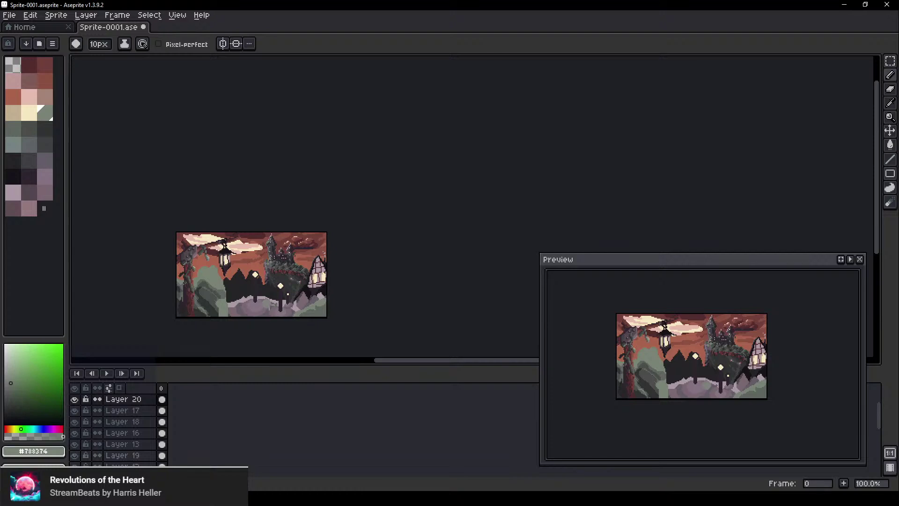
Start a light green mound at the hill's foot beside the path, enlarge the brush to 14 px, and undo the last strokes
scroll(216, 299, up, 2)
mouse_move(249, 332)
mouse_down()
mouse_move(267, 355)
mouse_move(256, 304)
mouse_move(246, 351)
mouse_up()
key(plus)
key(plus)
key(plus)
key(plus)
key(ctrl+z)
key(ctrl+z)
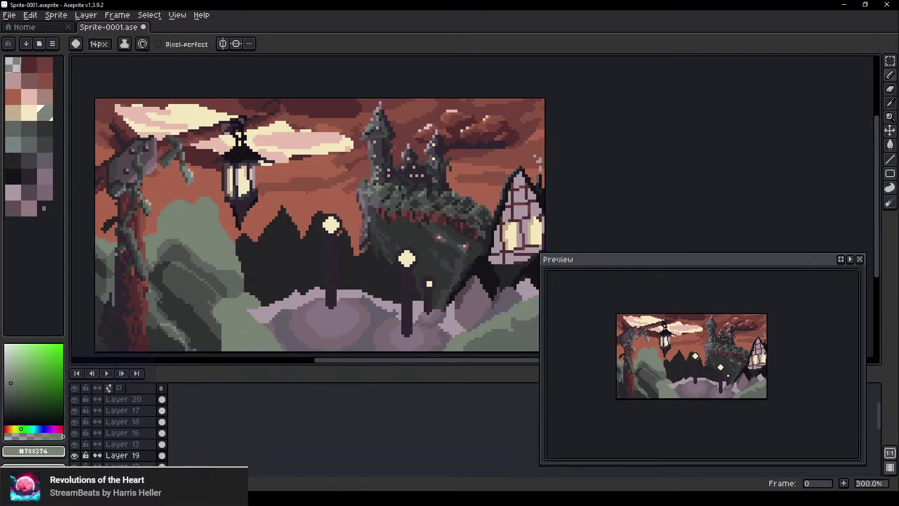
Check which layers hold the hill and mound by shifting the hill, and undo the shift and the stray pencil stroke
ctrl+click(263, 312)
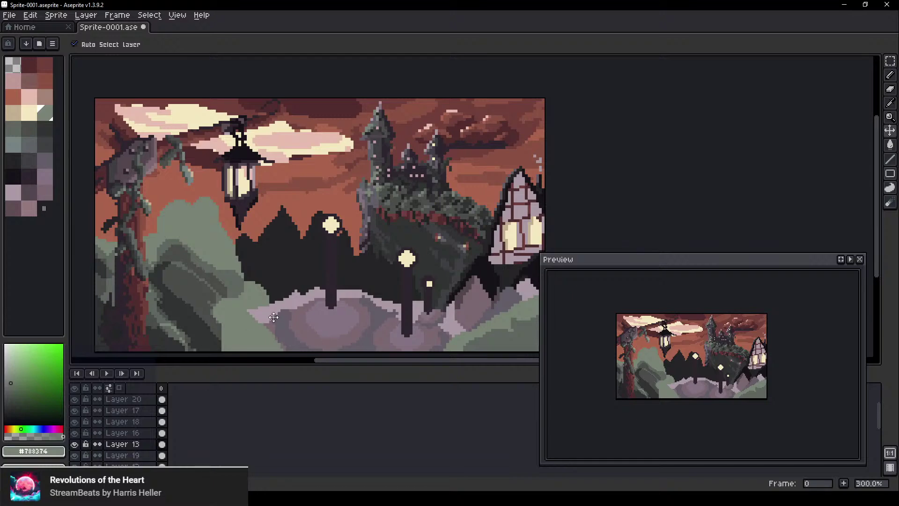
ctrl+click(241, 324)
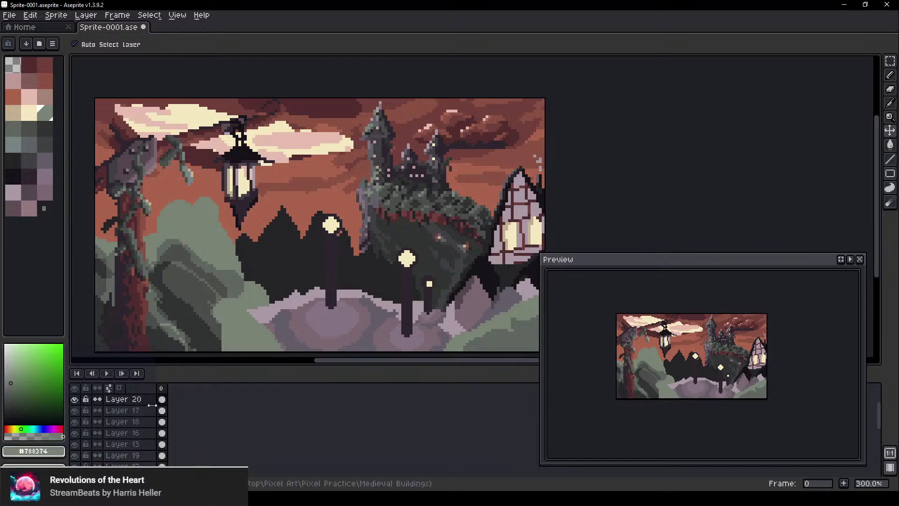
scroll(136, 431, up, 2)
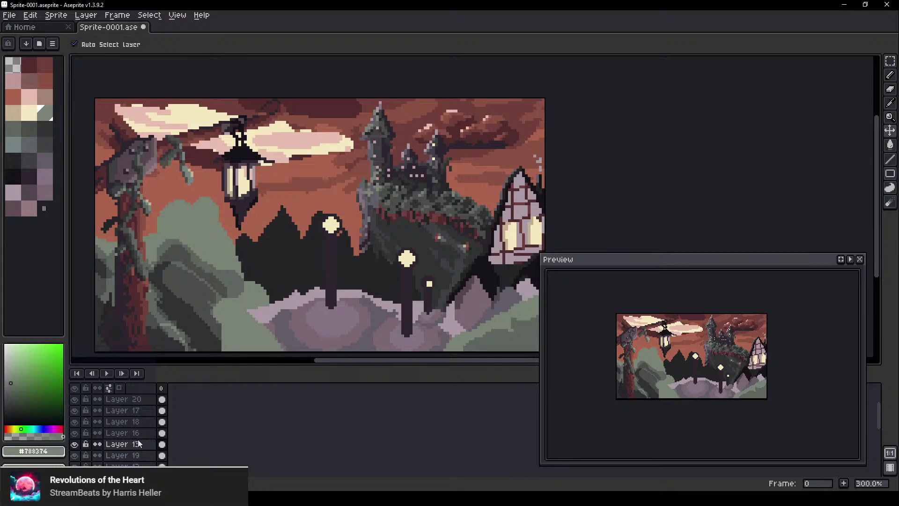
click(249, 341)
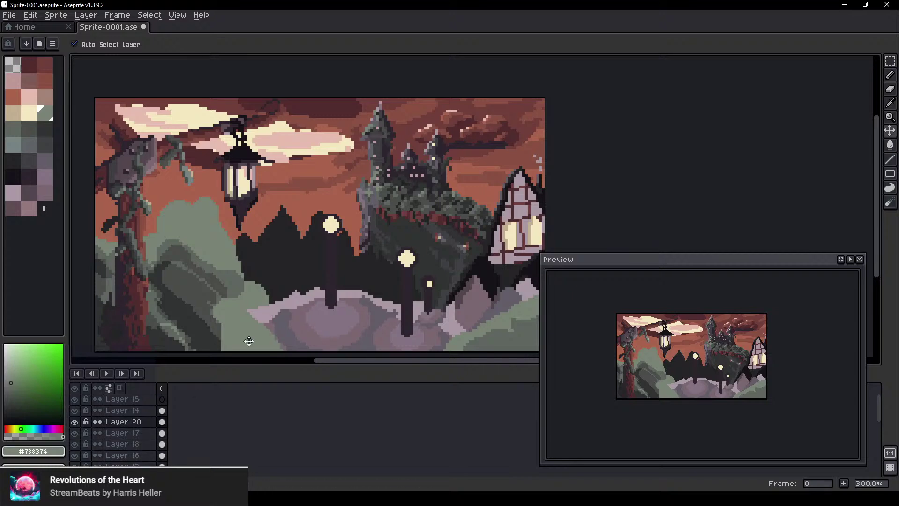
drag(260, 334, 232, 336)
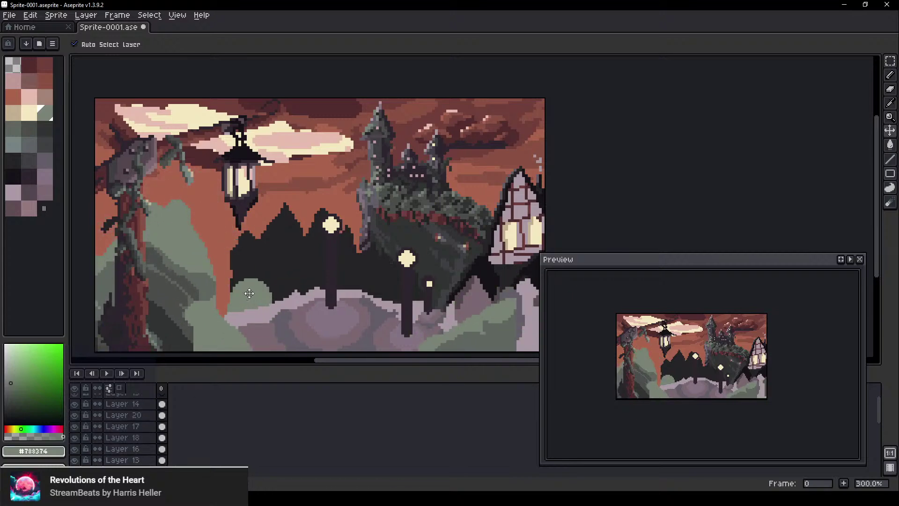
key(ctrl+z)
key(ctrl+z)
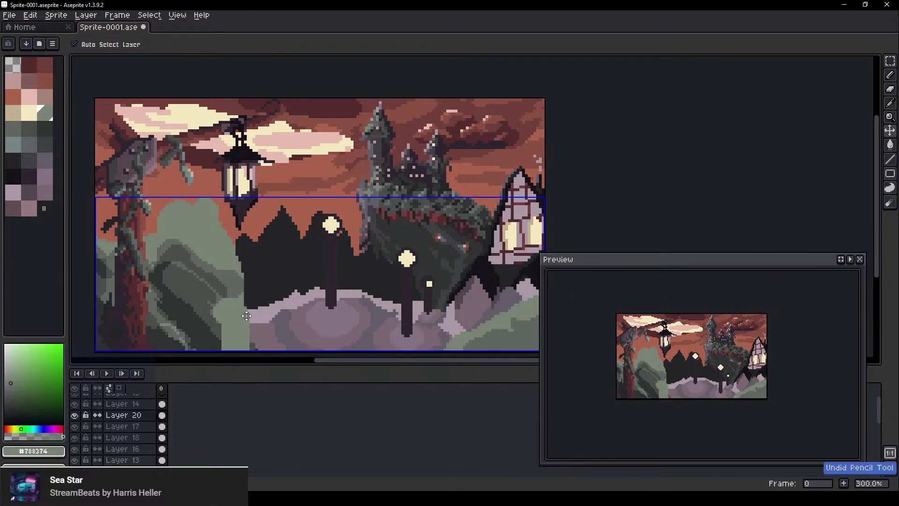
On Layer 20, paint a rounded light green mound at the hill's foot, overlapping the near edge of the path, with the 14 px brush
click(229, 336)
mouse_move(253, 307)
mouse_down()
mouse_move(281, 342)
mouse_move(215, 284)
mouse_up()
key(ctrl+z)
drag(105, 210, 113, 220)
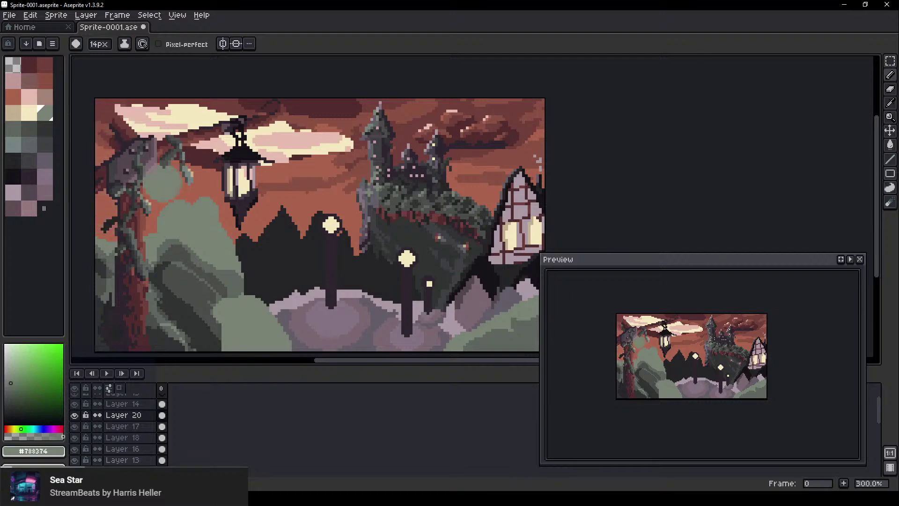
Fill the corner and the gaps behind the tree with light green #788374 on Layer 20, using the 14 px pencil
mouse_move(161, 184)
mouse_down()
mouse_move(140, 177)
mouse_move(133, 237)
mouse_up()
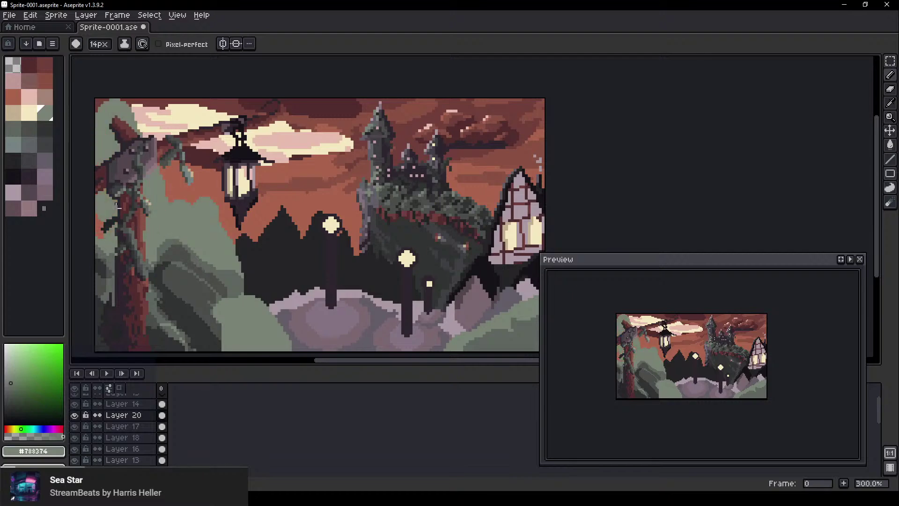
drag(118, 207, 131, 265)
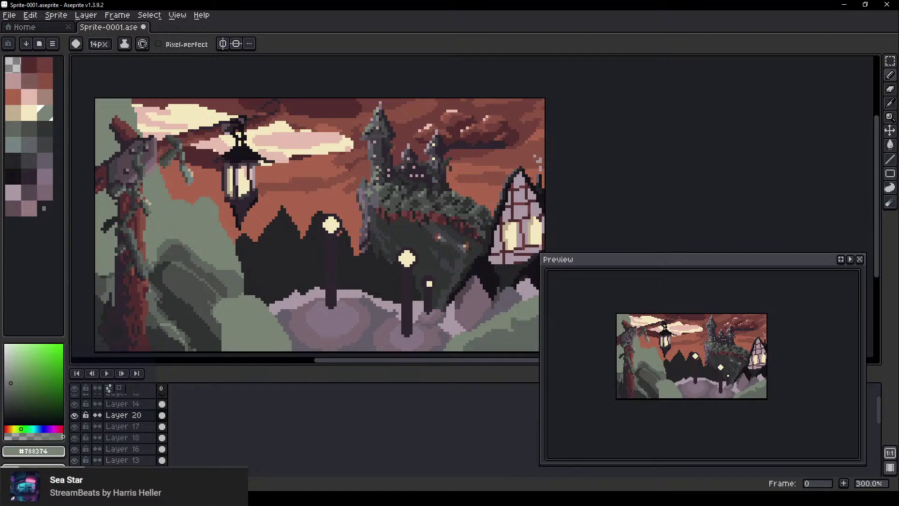
scroll(281, 330, down, 2)
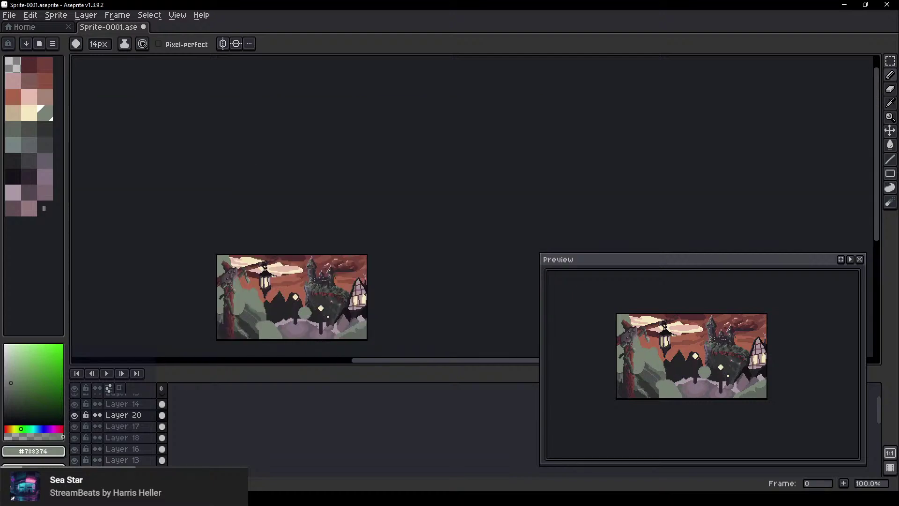
scroll(297, 312, up, 2)
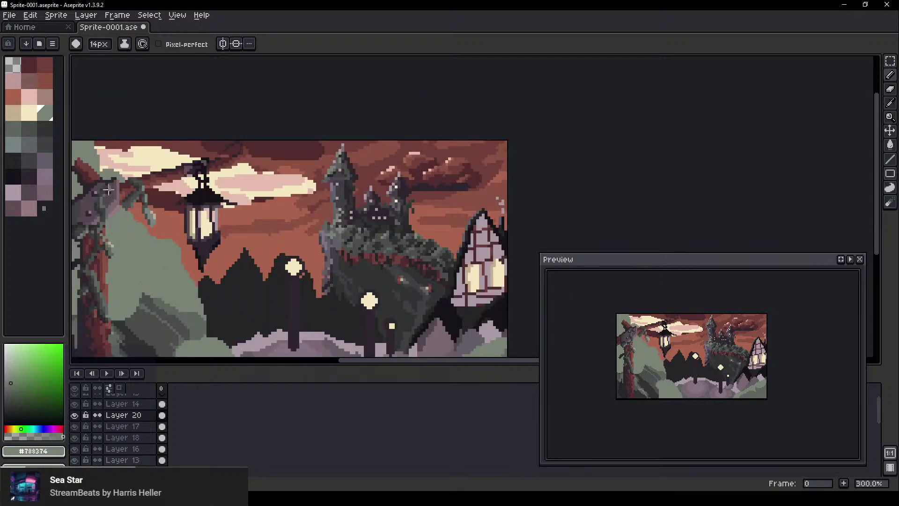
Sample the dark grey-green #494e4b, try shading the upper hill beside the trunk with it, and undo the stroke
alt+click(137, 323)
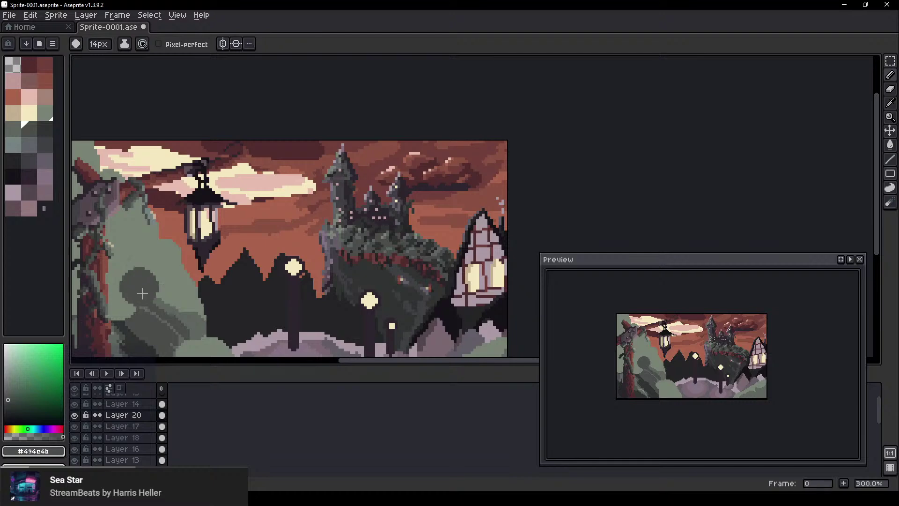
mouse_move(114, 178)
mouse_down()
mouse_move(135, 220)
mouse_move(143, 301)
mouse_up()
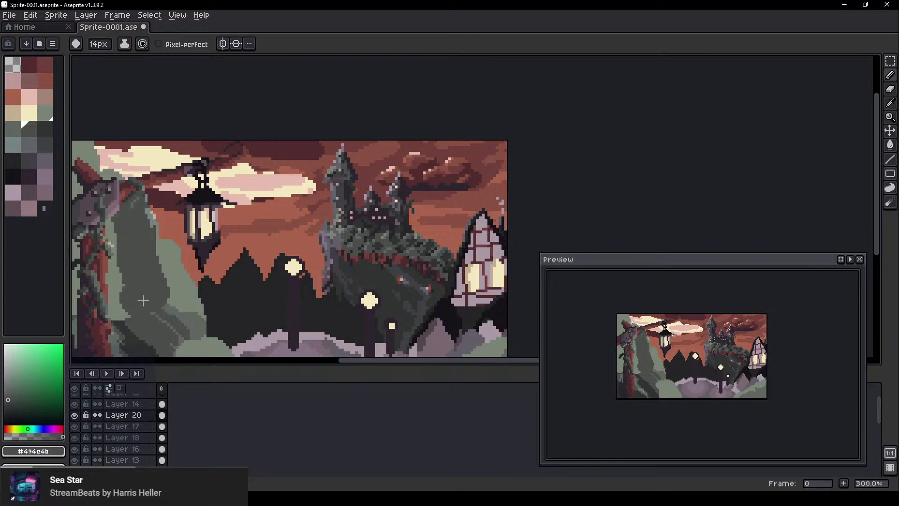
key(ctrl+z)
With the eraser at 24 px, cut the hill back to a straight diagonal slope below the lantern and trim the green above the tree
scroll(184, 306, down, 1)
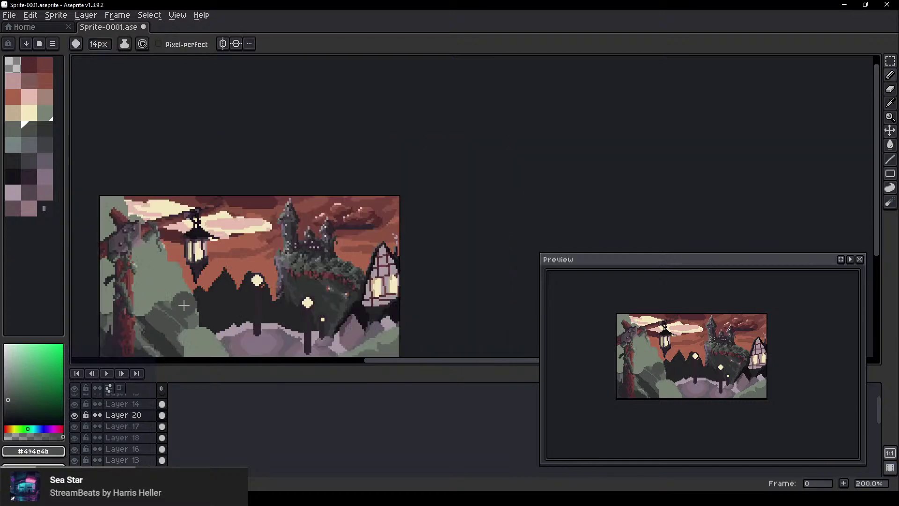
scroll(255, 298, down, 1)
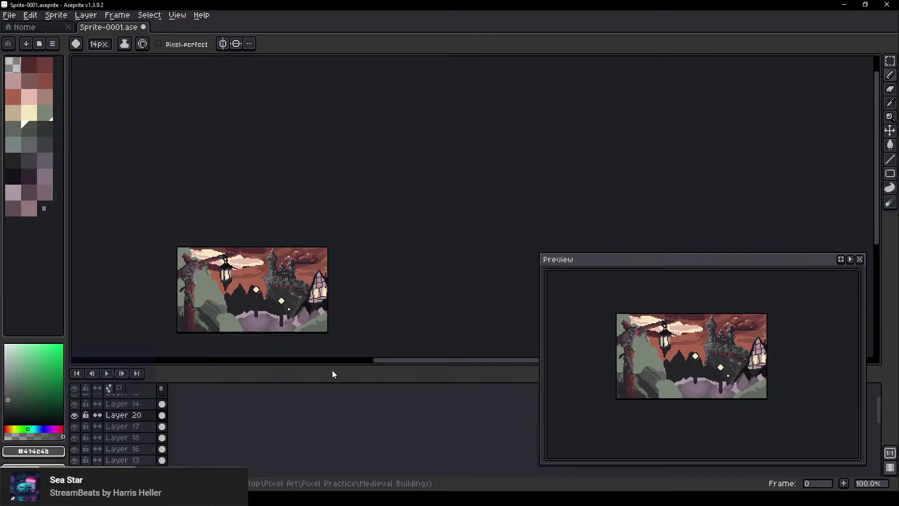
scroll(282, 322, up, 2)
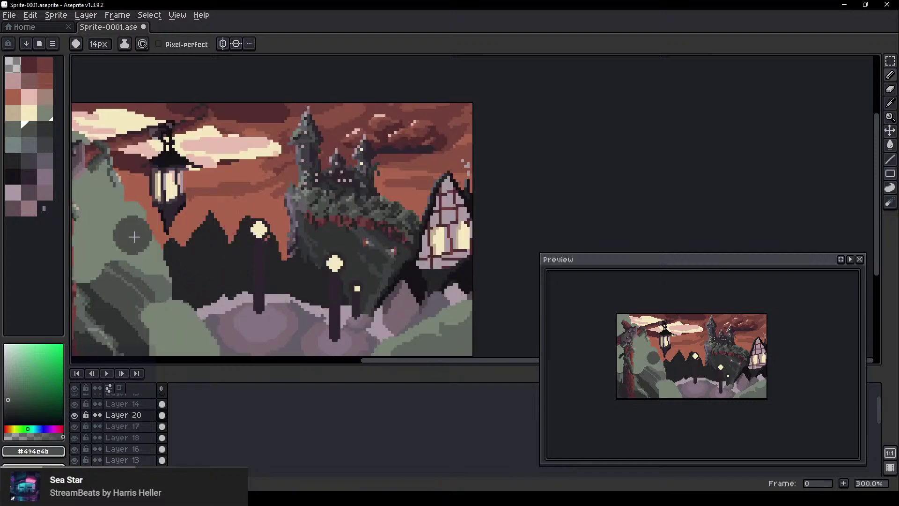
mouse_move(165, 253)
mouse_down()
mouse_move(267, 275)
mouse_move(256, 346)
mouse_up()
scroll(230, 288, up, 1)
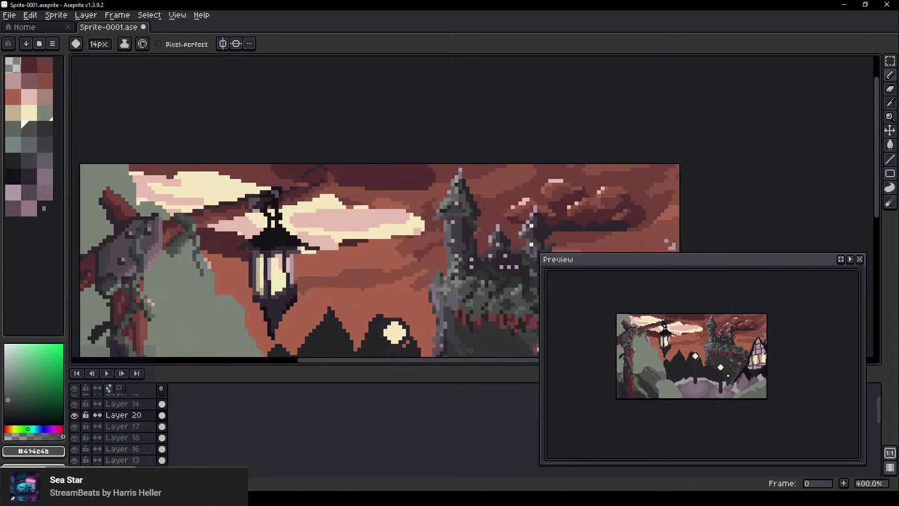
drag(227, 287, 292, 242)
key(e)
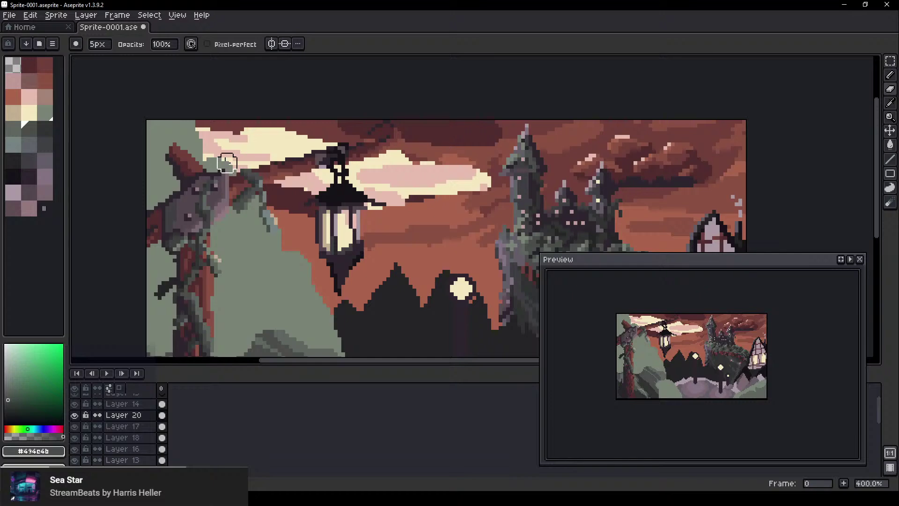
scroll(233, 176, down, 1)
mouse_move(257, 209)
mouse_down()
mouse_move(266, 235)
mouse_move(244, 233)
mouse_move(278, 277)
mouse_move(281, 263)
mouse_move(236, 223)
mouse_move(270, 259)
mouse_move(244, 217)
mouse_move(278, 270)
mouse_move(304, 269)
mouse_move(289, 258)
mouse_move(335, 315)
mouse_up()
scroll(294, 234, down, 18)
click(246, 175)
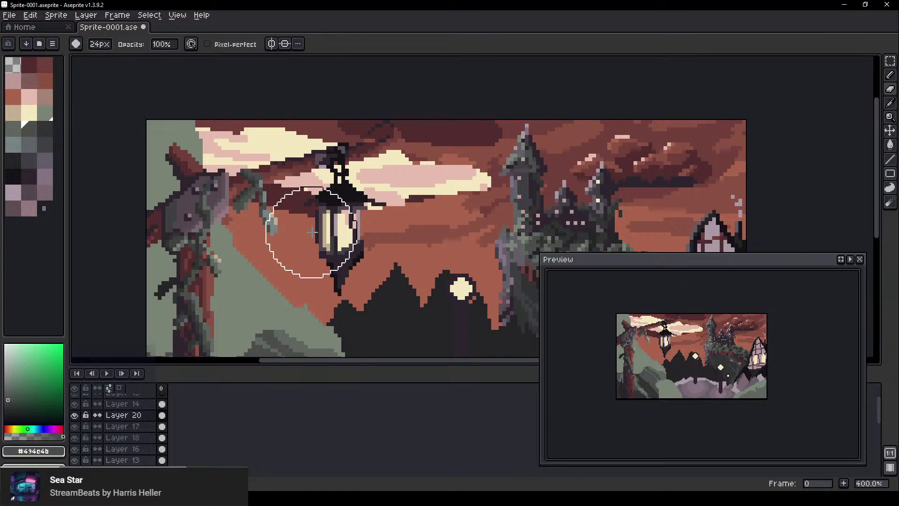
click(211, 119)
Paint the corner of the sky above the tree stump in dark grey-green #494e4b with the 12 px pencil
key(b)
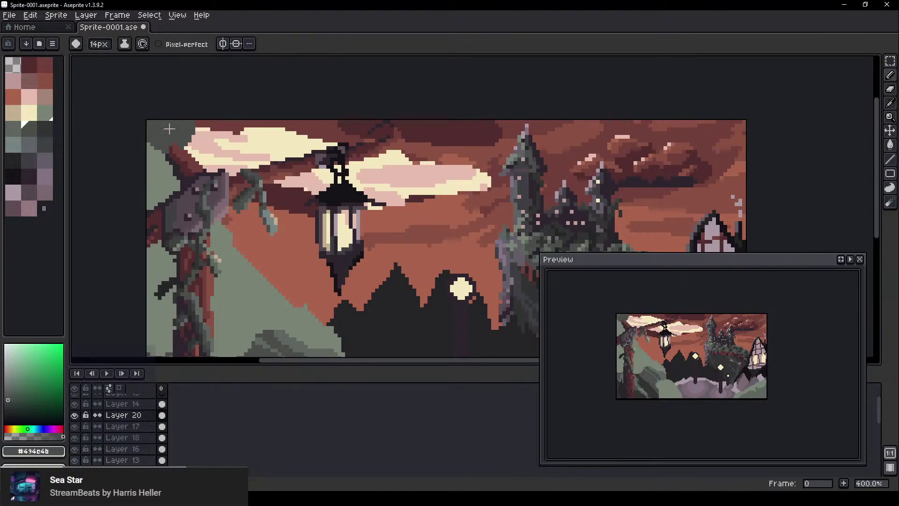
scroll(221, 214, up, 1)
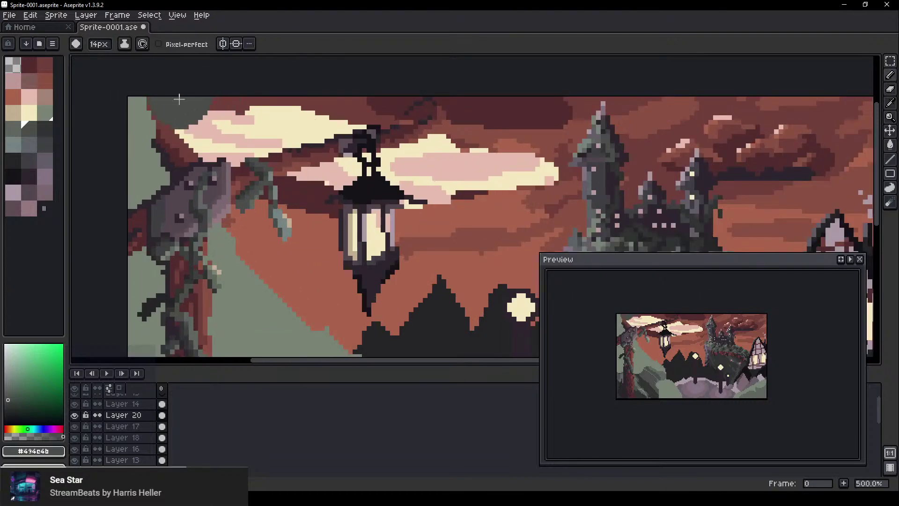
scroll(249, 96, up, 2)
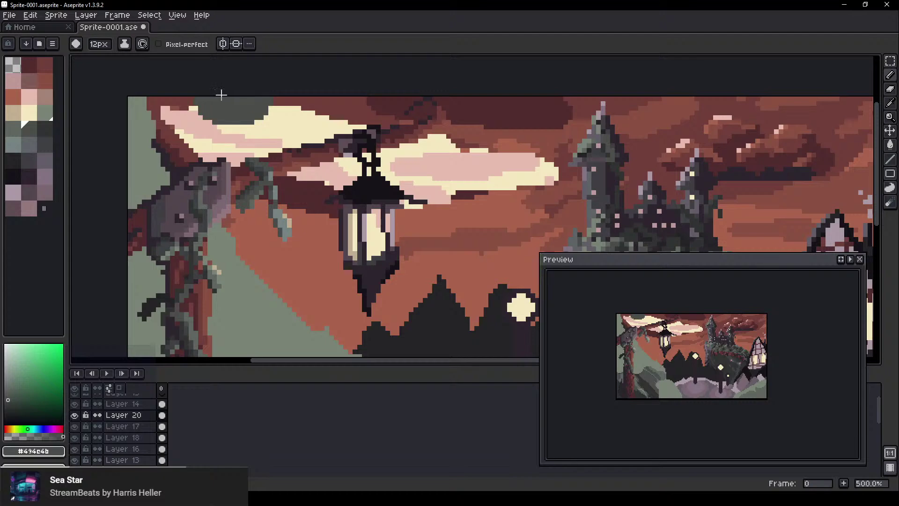
scroll(331, 295, down, 2)
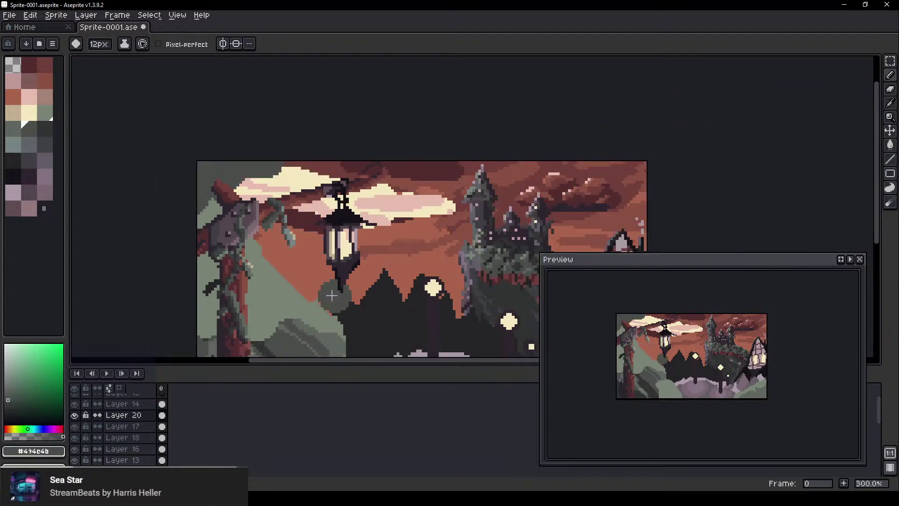
drag(332, 295, 288, 222)
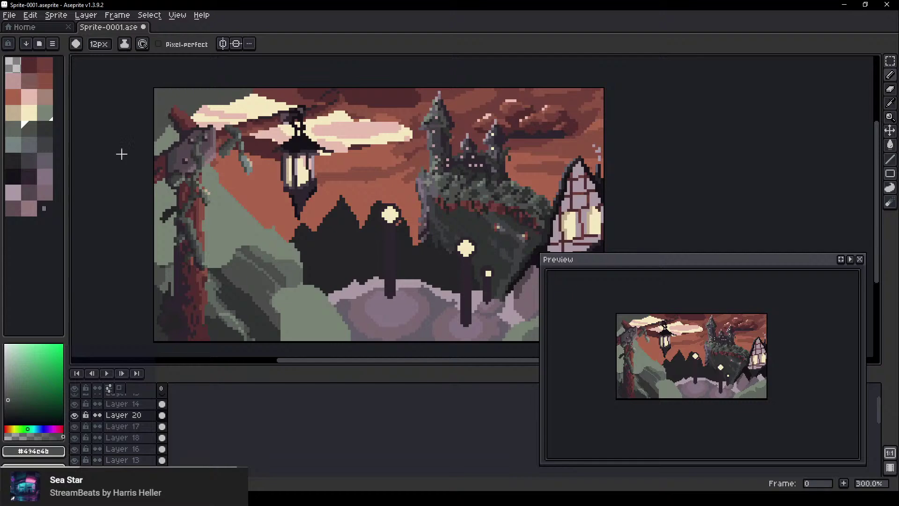
Darken the area behind the trunk down the canvas edge with #303332 patches, and cover its remaining light green with #494e4b
alt+click(251, 321)
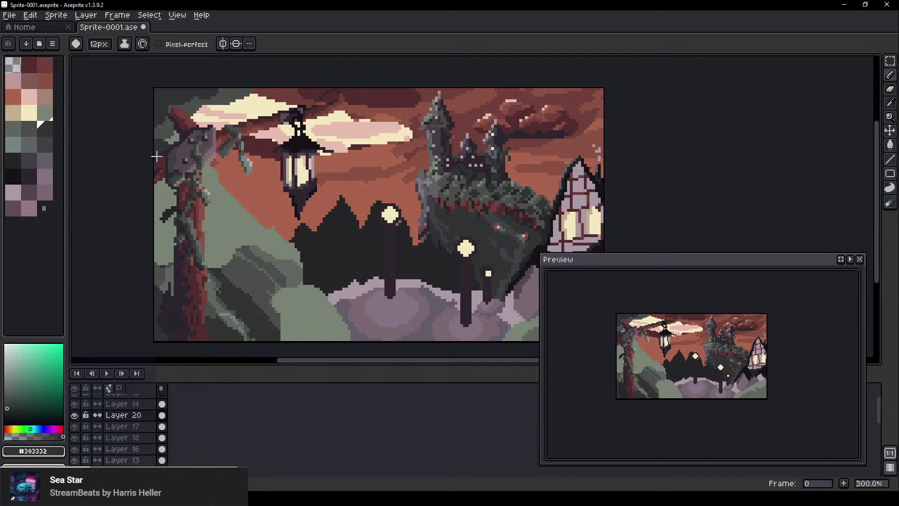
drag(156, 185, 156, 217)
drag(150, 270, 185, 293)
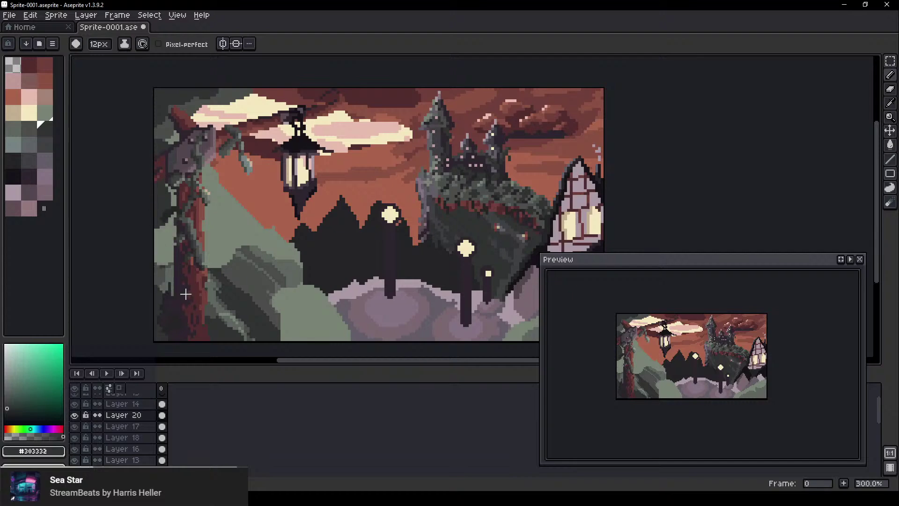
alt+click(256, 272)
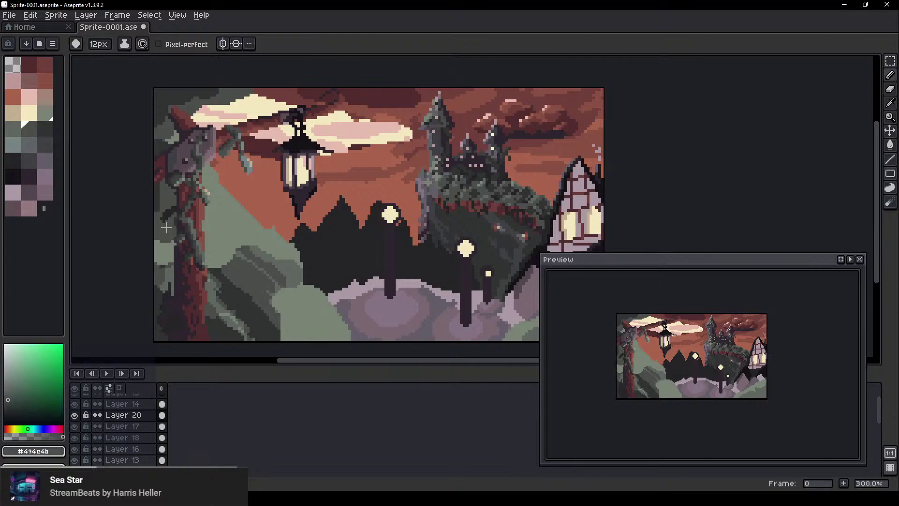
drag(183, 238, 171, 244)
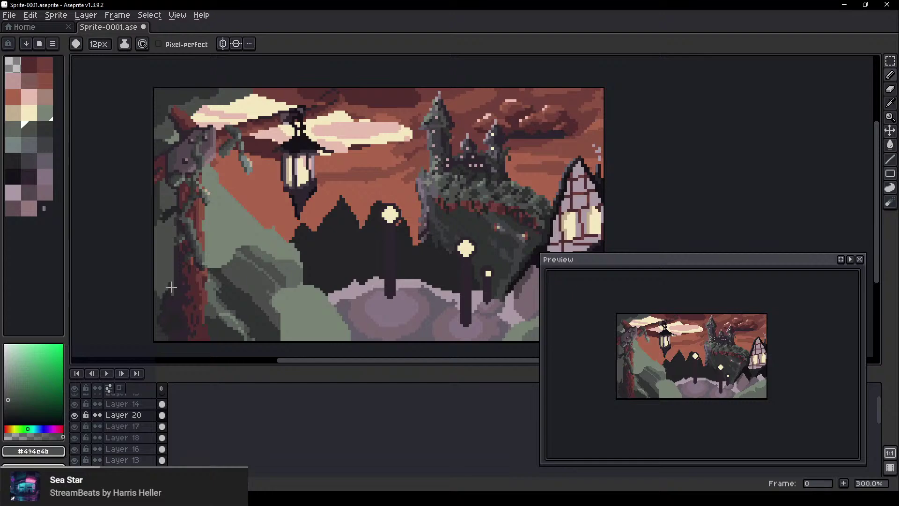
On Layer 14, erase the bulging outer edge of the trunk's base with the eraser reduced to 5 px
scroll(157, 325, up, 5)
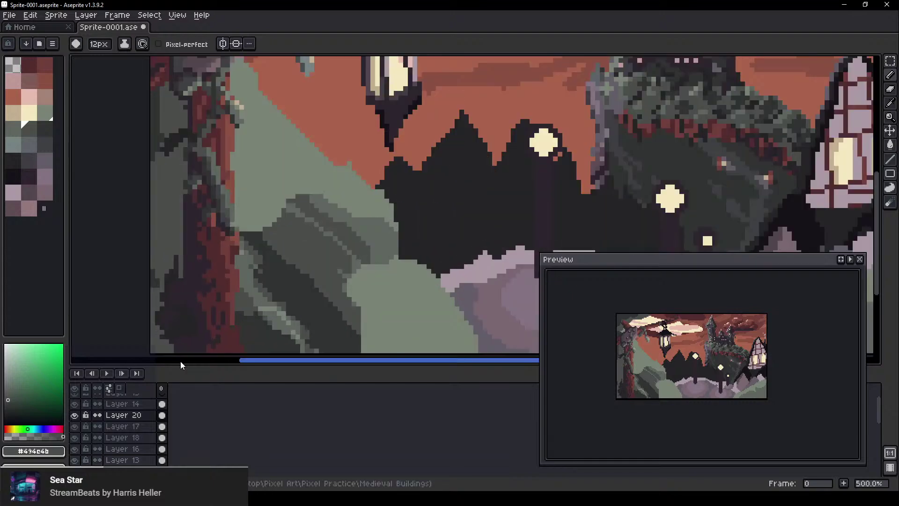
drag(228, 237, 382, 113)
scroll(377, 97, up, 1)
scroll(340, 151, down, 2)
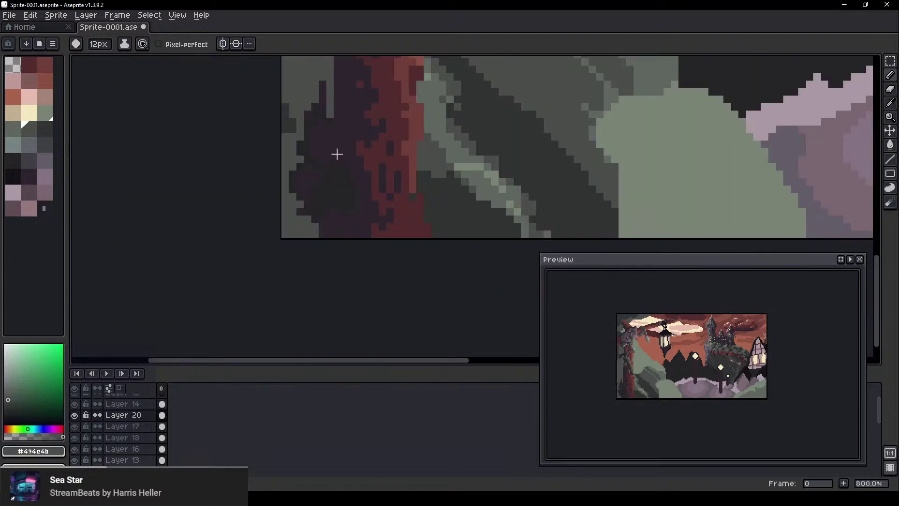
key(e)
ctrl+click(319, 105)
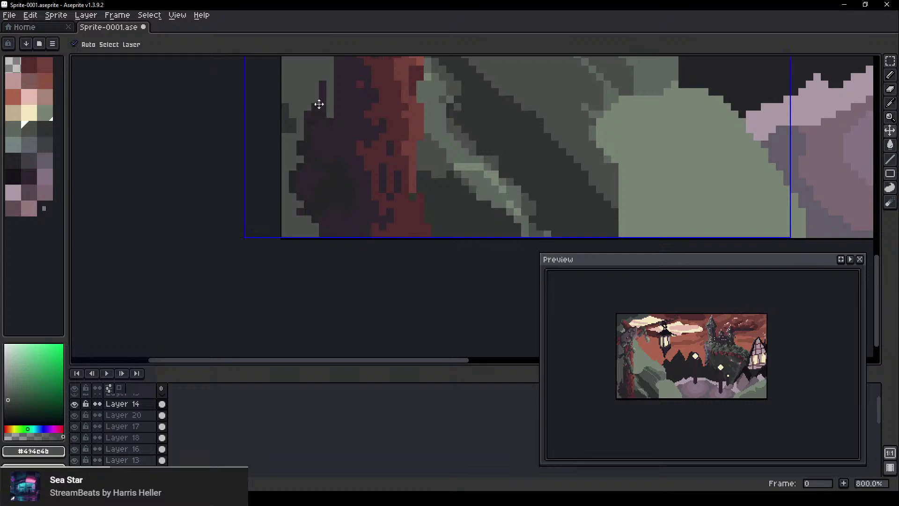
key(minus)
key(minus)
key(minus)
key(minus)
key(minus)
key(minus)
key(minus)
key(minus)
key(minus)
key(minus)
key(minus)
key(minus)
key(minus)
key(minus)
key(minus)
key(minus)
key(minus)
key(minus)
key(minus)
mouse_move(312, 88)
mouse_down()
mouse_move(295, 162)
mouse_move(303, 110)
mouse_move(307, 126)
mouse_move(313, 119)
mouse_move(282, 226)
mouse_move(298, 141)
mouse_move(285, 258)
mouse_move(301, 215)
mouse_up()
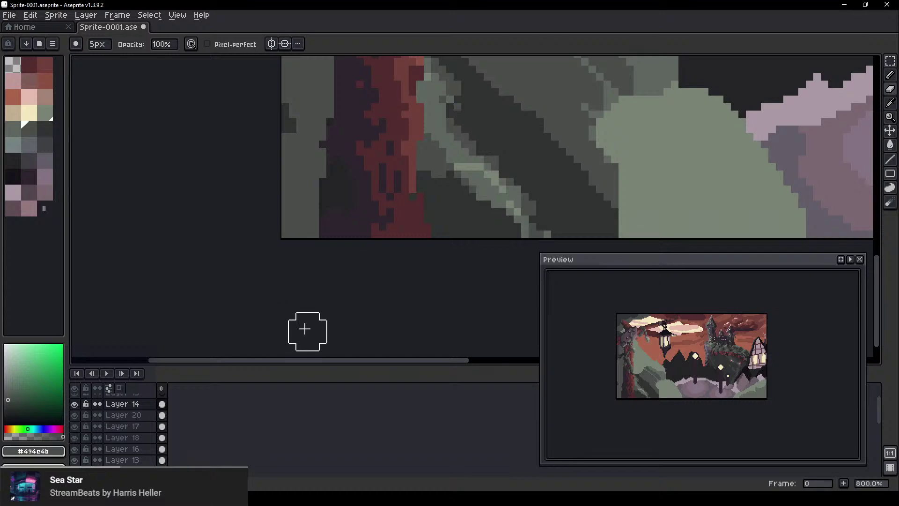
On Layer 20, paint #494e4b foliage around the curled branch tip above the lantern with the 18 px pencil, undoing the first attempt
scroll(421, 238, down, 7)
drag(406, 223, 266, 237)
scroll(265, 238, up, 3)
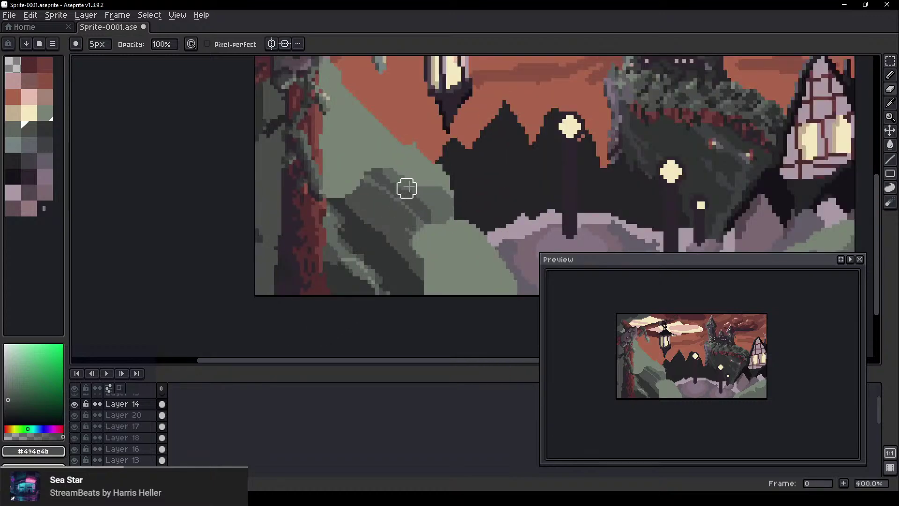
drag(406, 187, 237, 265)
scroll(204, 218, down, 2)
drag(221, 164, 203, 207)
key(e)
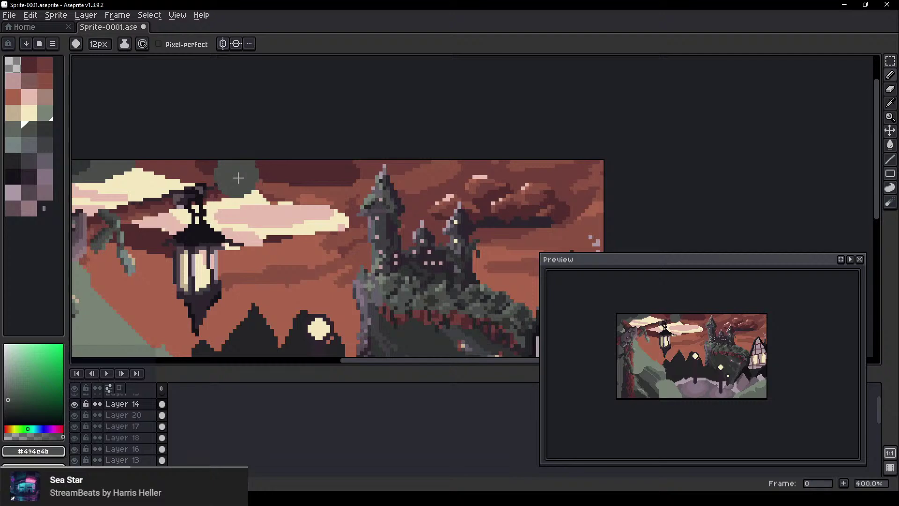
drag(267, 219, 346, 234)
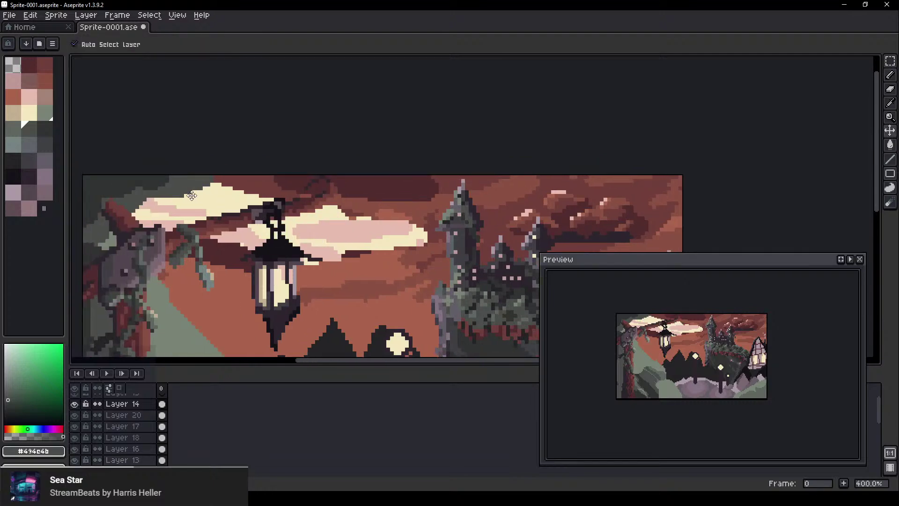
ctrl+click(190, 186)
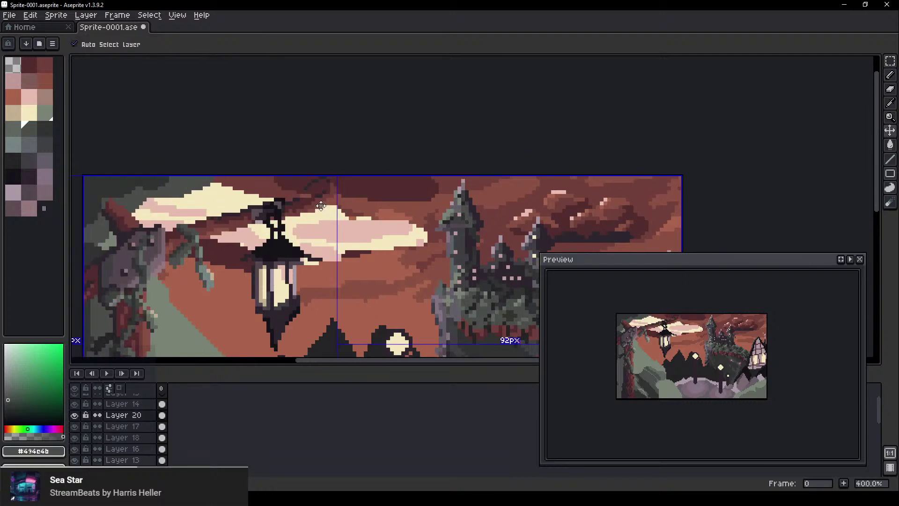
scroll(325, 197, up, 6)
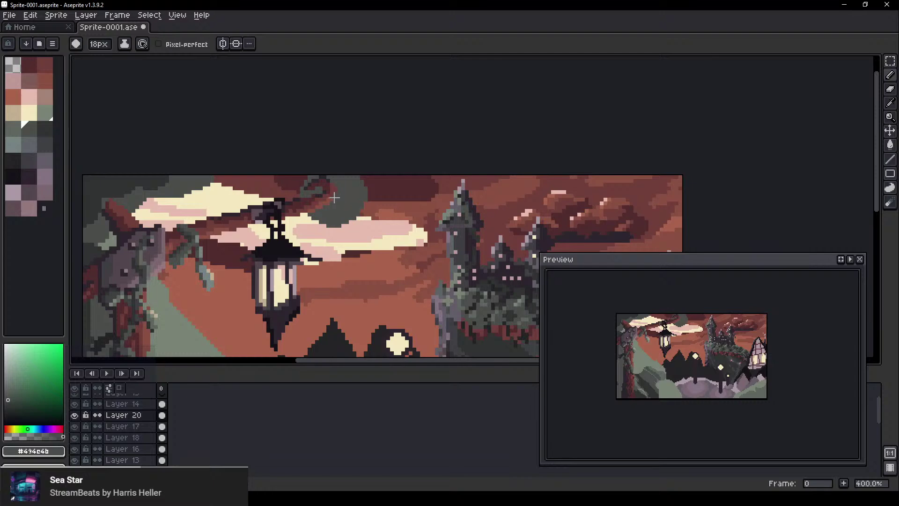
ctrl+click(329, 196)
key(ctrl+z)
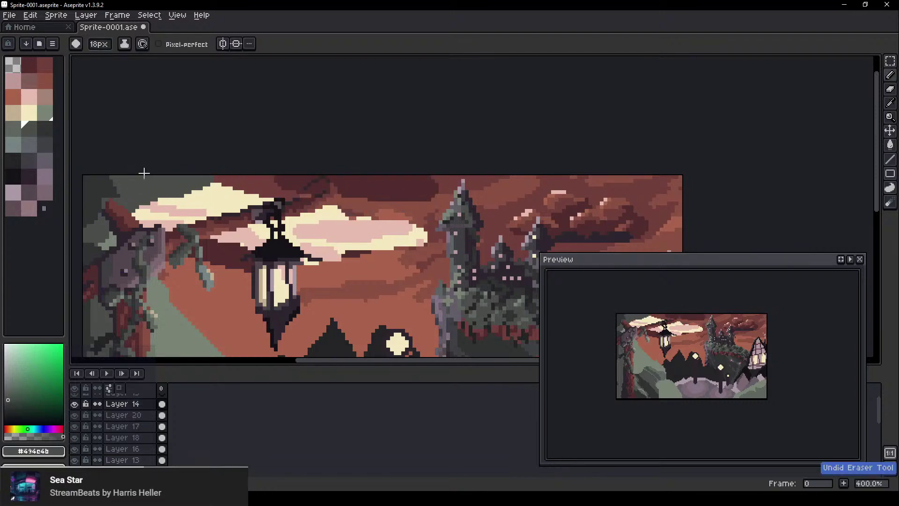
ctrl+click(172, 184)
mouse_move(286, 184)
mouse_down()
mouse_move(339, 187)
mouse_move(323, 204)
mouse_up()
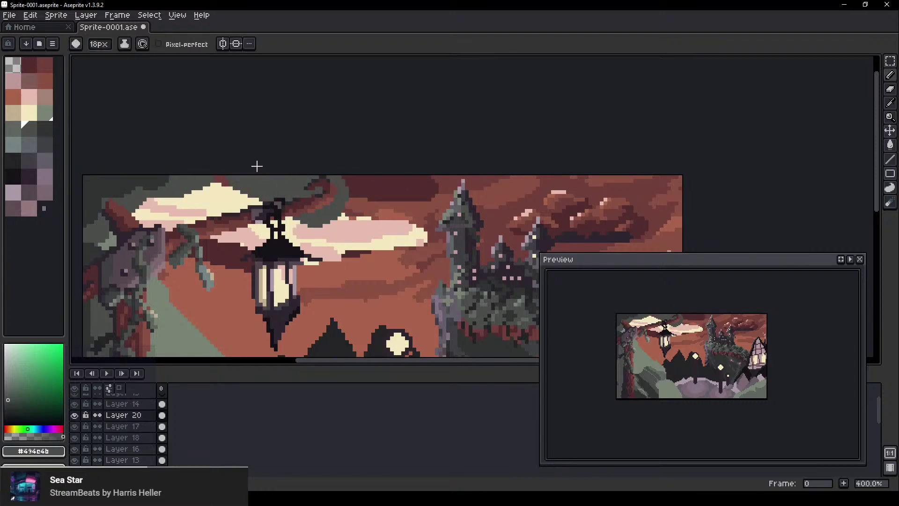
Extend the #494e4b foliage past the curled branch tip and paint it across the sky's far corner above the red cloud
scroll(411, 247, down, 1)
scroll(398, 287, down, 1)
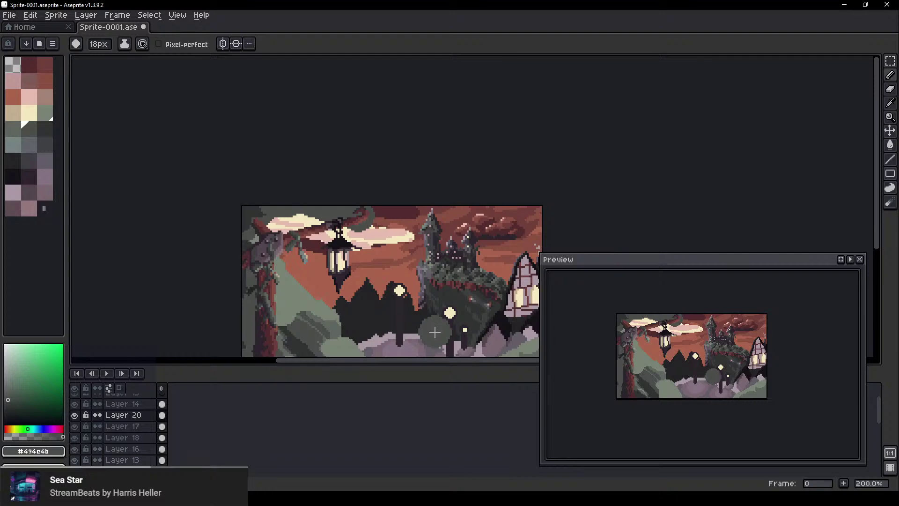
drag(374, 300, 326, 249)
scroll(300, 220, up, 2)
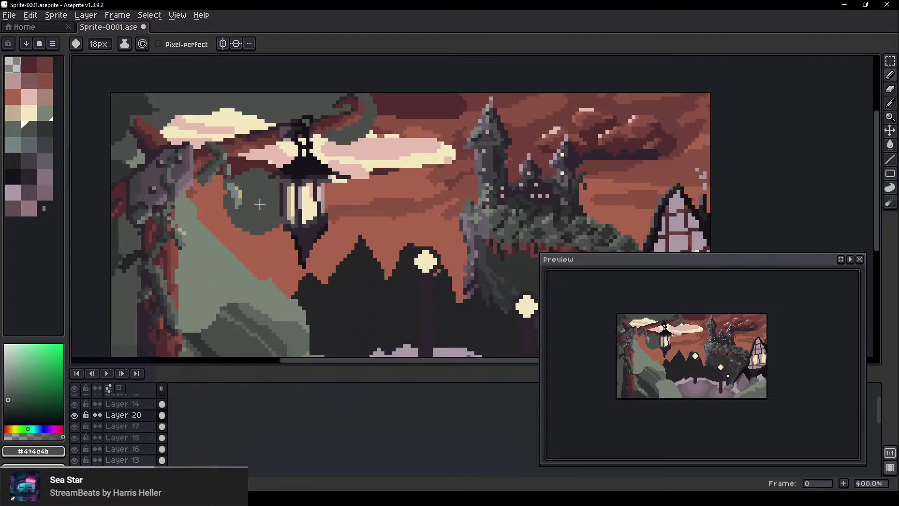
scroll(257, 200, down, 1)
scroll(325, 146, down, 1)
scroll(325, 147, up, 2)
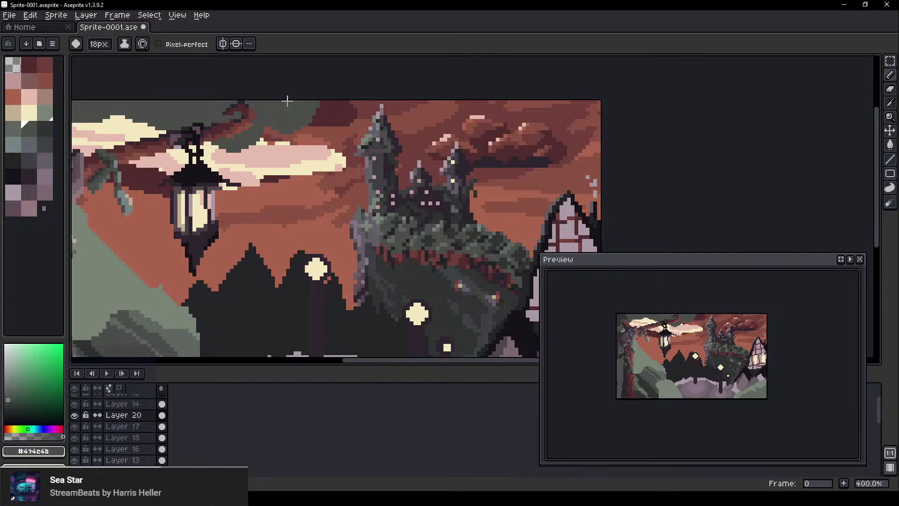
drag(489, 171, 323, 107)
mouse_move(439, 116)
mouse_down()
mouse_move(436, 137)
mouse_move(454, 112)
mouse_up()
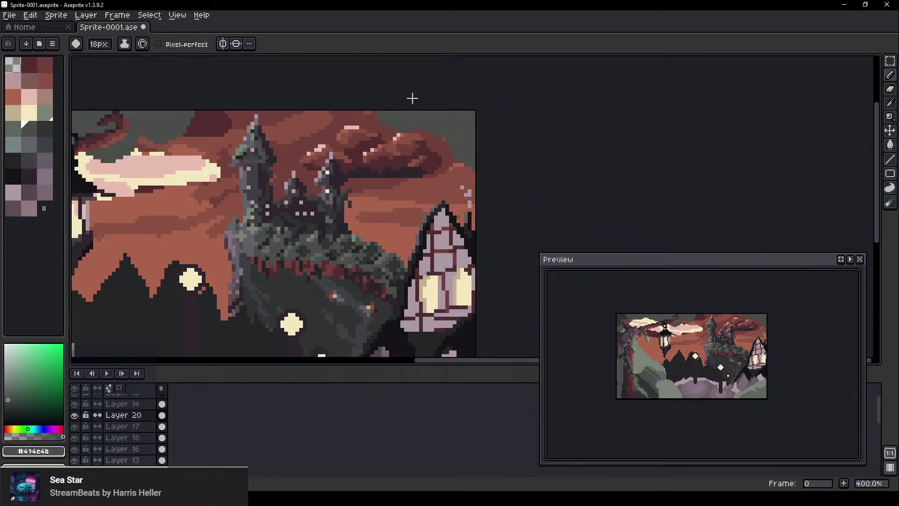
Move the dark red cloud beside the castle down slightly, clear of the corner foliage
key(v)
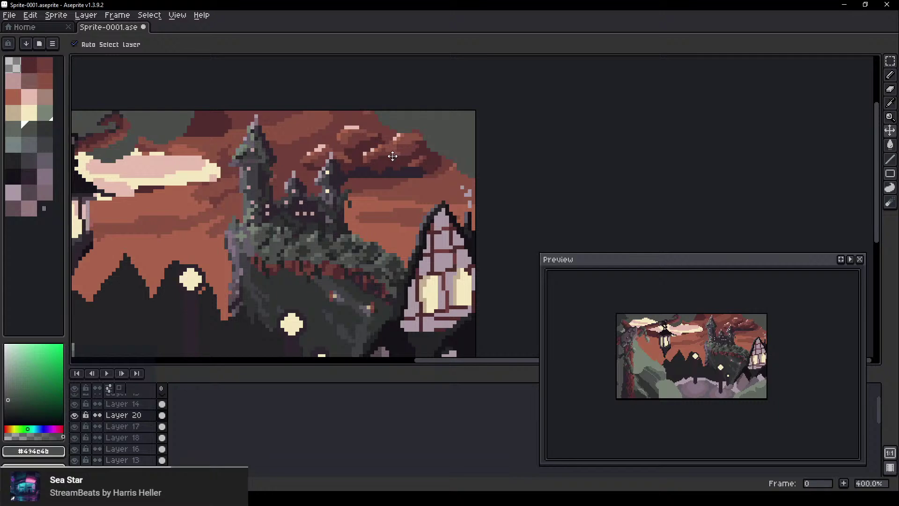
mouse_move(381, 157)
mouse_down()
mouse_move(367, 158)
mouse_move(381, 168)
mouse_up()
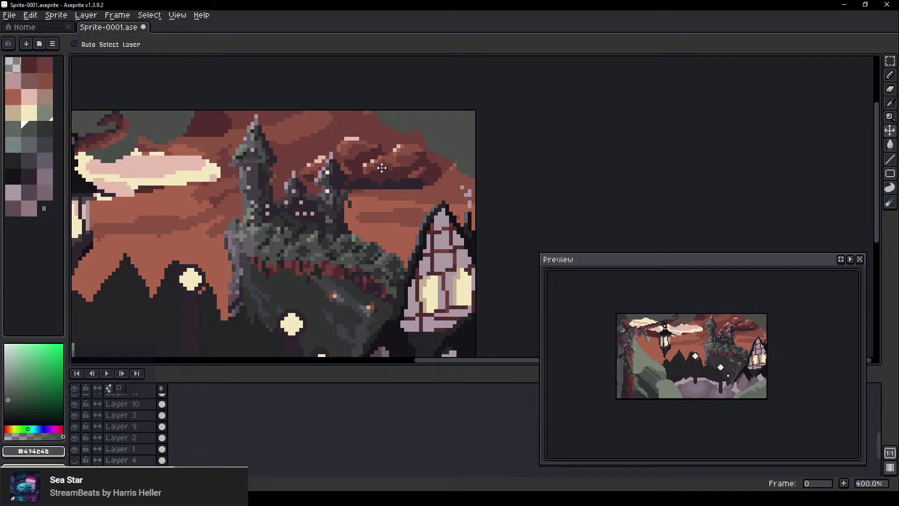
scroll(538, 195, down, 1)
drag(538, 195, 583, 157)
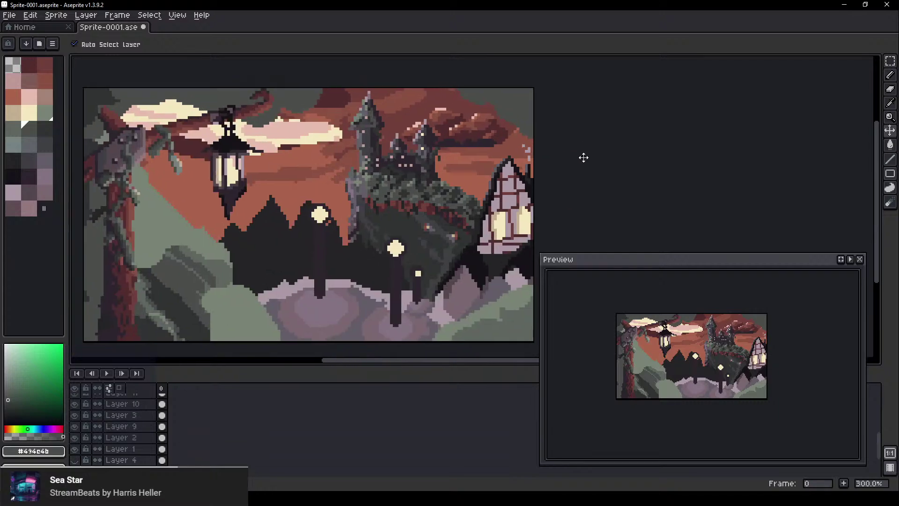
On Layer 20, shade the foliage in the sky's far corner with #303332, reducing the pencil to 15 px
key(b)
alt+click(96, 93)
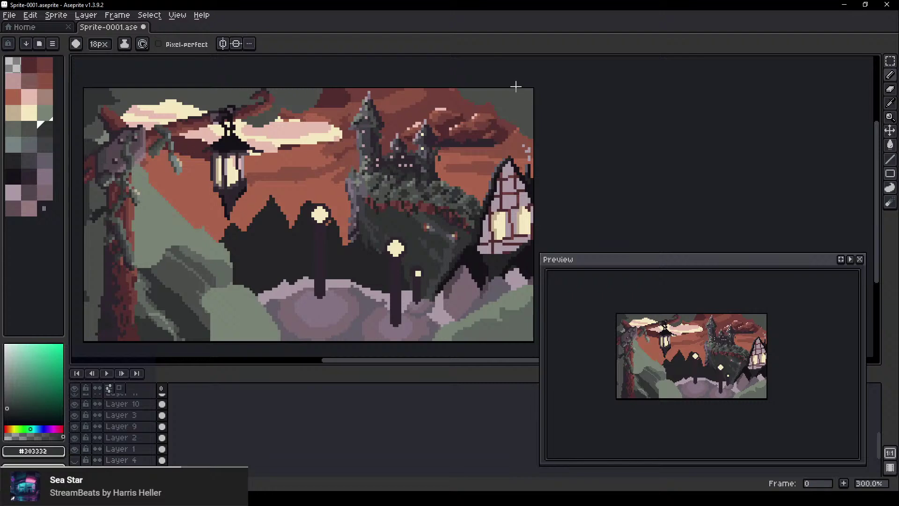
ctrl+click(525, 96)
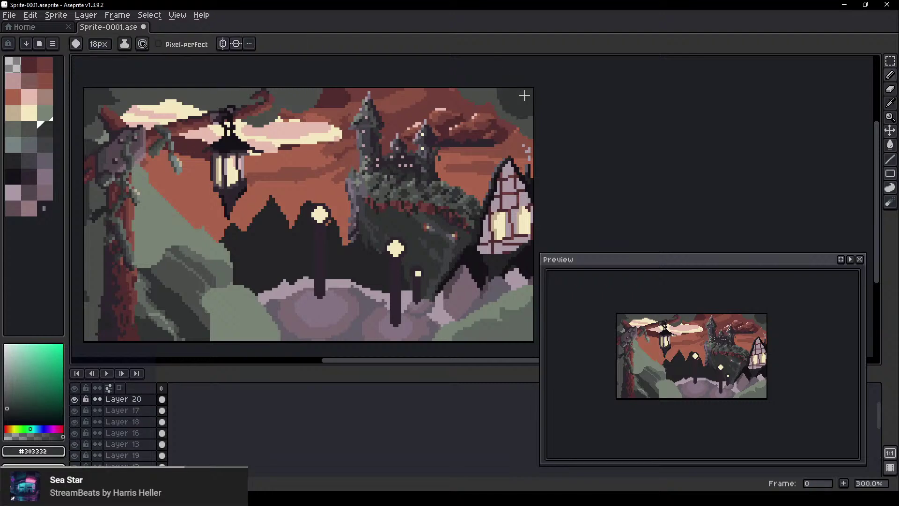
scroll(532, 89, down, 2)
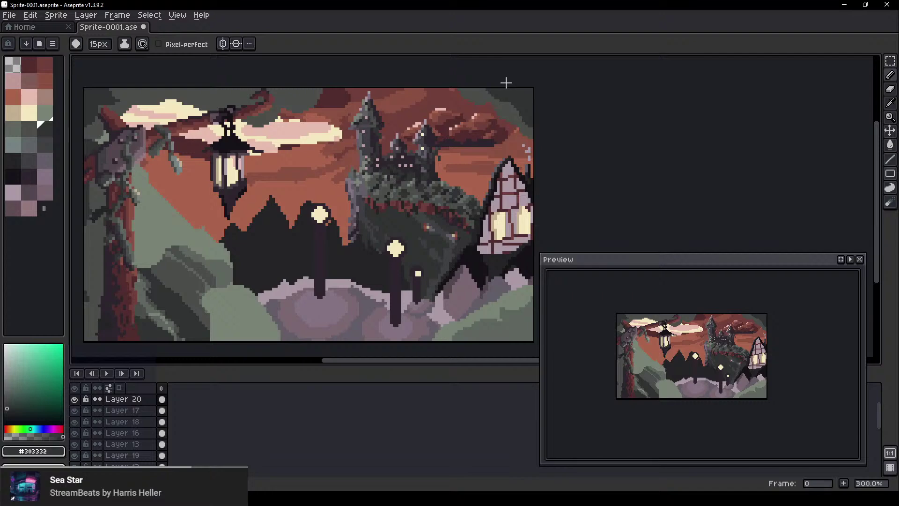
scroll(605, 125, up, 3)
scroll(555, 120, down, 5)
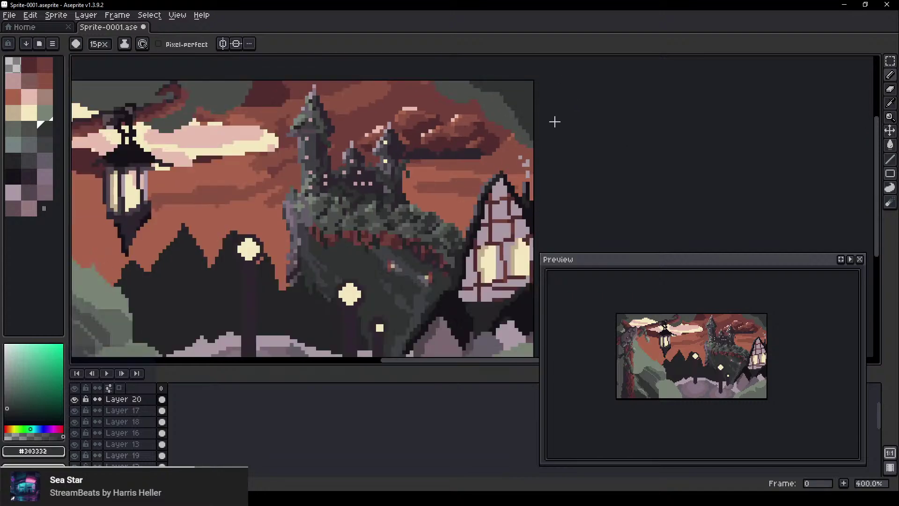
drag(596, 181, 469, 196)
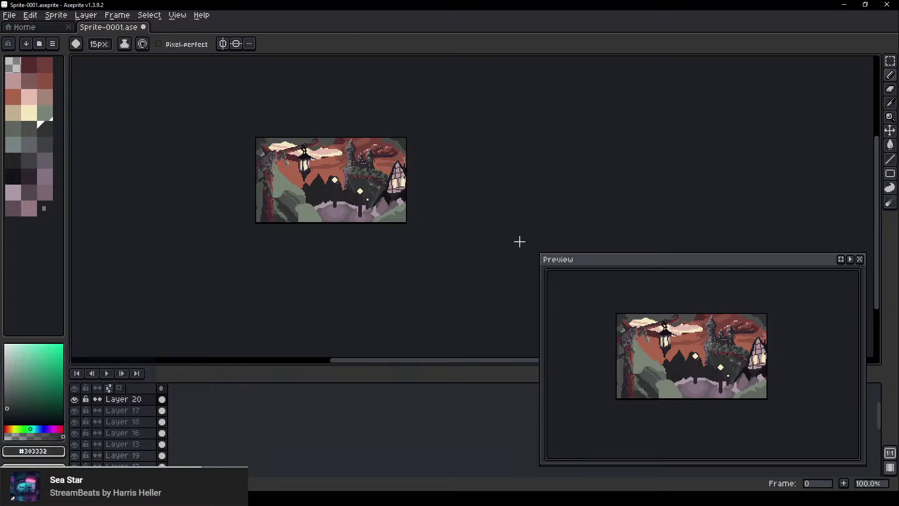
scroll(293, 154, up, 3)
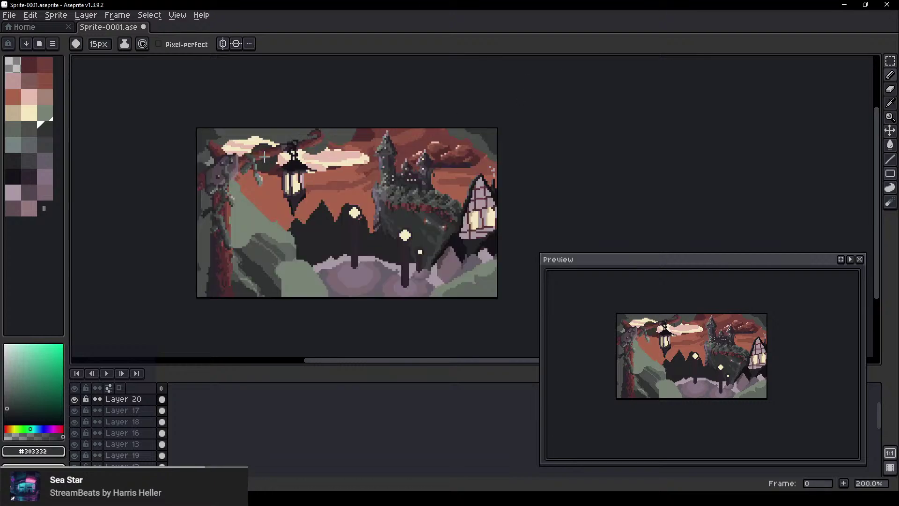
Paint rounded light-green #788374 bushes over the hill between the tree trunk and the path
key(v)
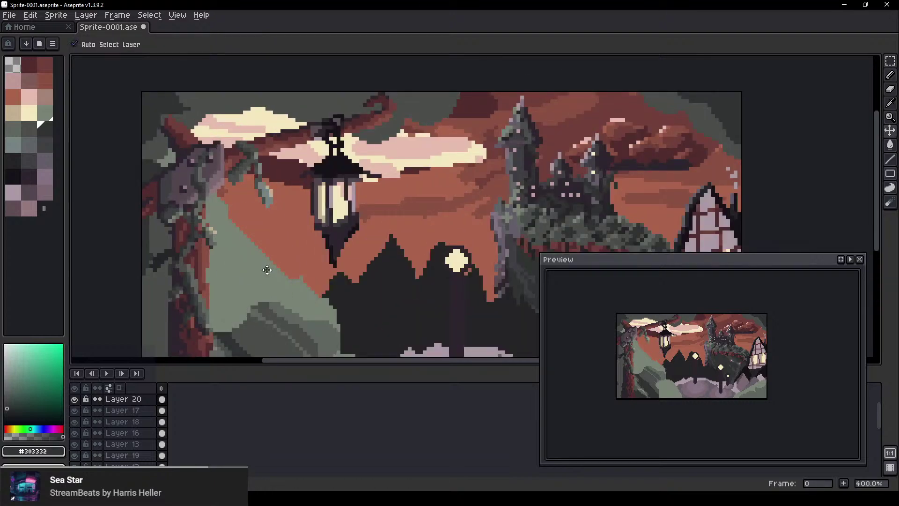
key(b)
alt+click(267, 270)
mouse_move(281, 266)
mouse_down()
mouse_move(290, 247)
mouse_move(316, 303)
mouse_up()
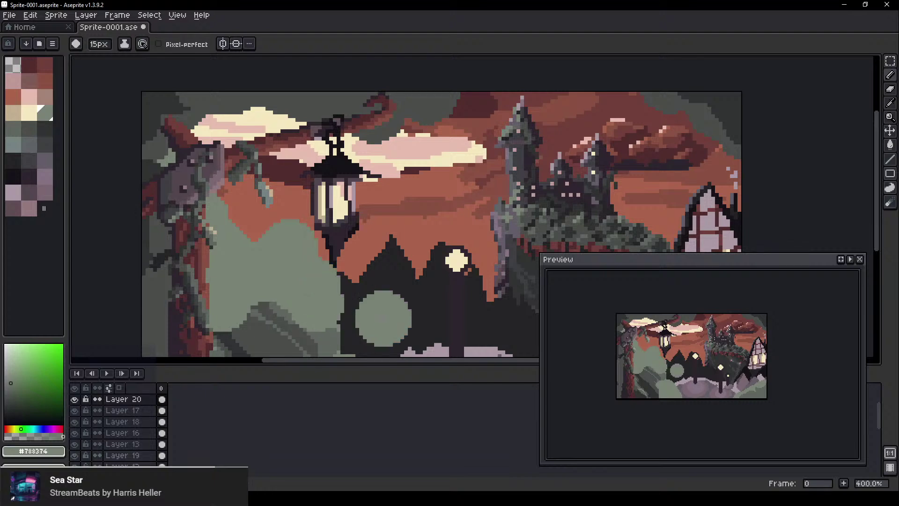
Cover the inner part of the hill beside the trunk with a large rounded #494e4b shadow, including its old striped shading
drag(384, 318, 378, 263)
alt+click(281, 297)
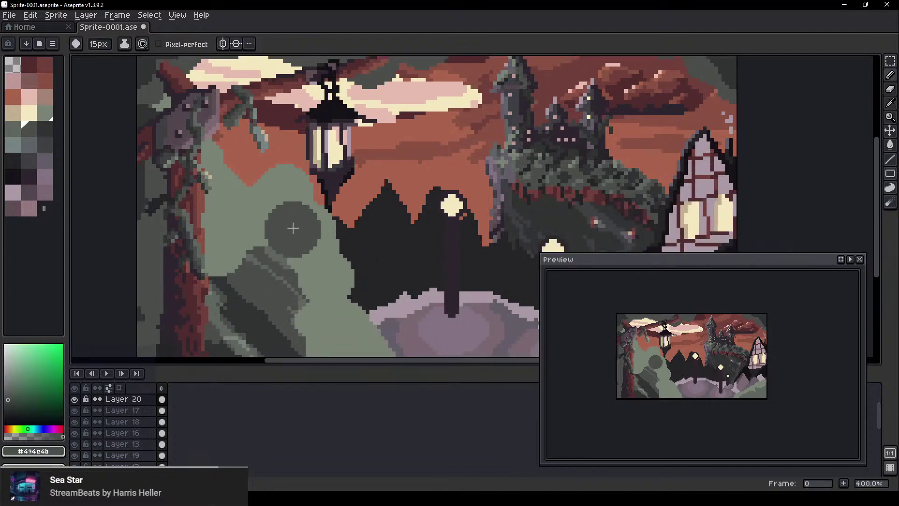
click(263, 225)
mouse_move(267, 248)
mouse_down()
mouse_move(300, 284)
mouse_move(294, 313)
mouse_move(321, 354)
mouse_move(305, 287)
mouse_move(262, 221)
mouse_move(243, 229)
mouse_move(220, 267)
mouse_move(218, 248)
mouse_up()
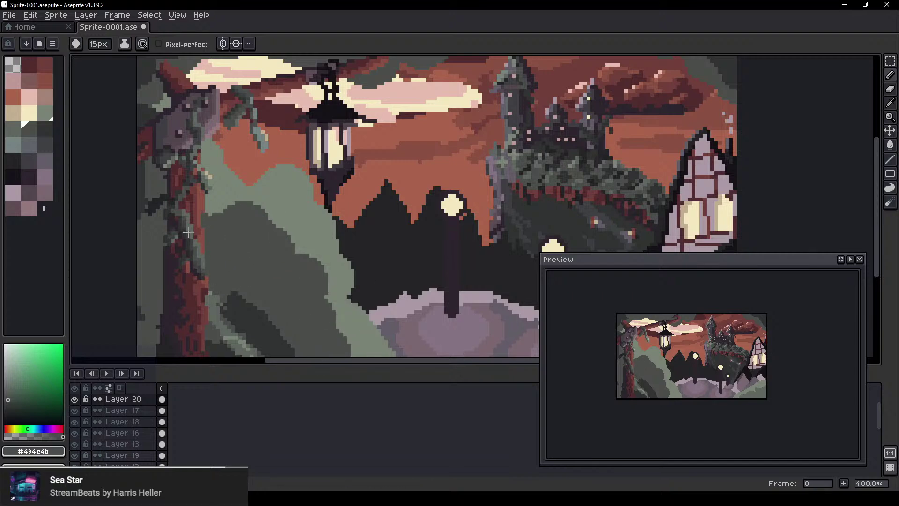
mouse_move(206, 293)
mouse_down()
mouse_move(245, 310)
mouse_move(229, 331)
mouse_move(258, 354)
mouse_up()
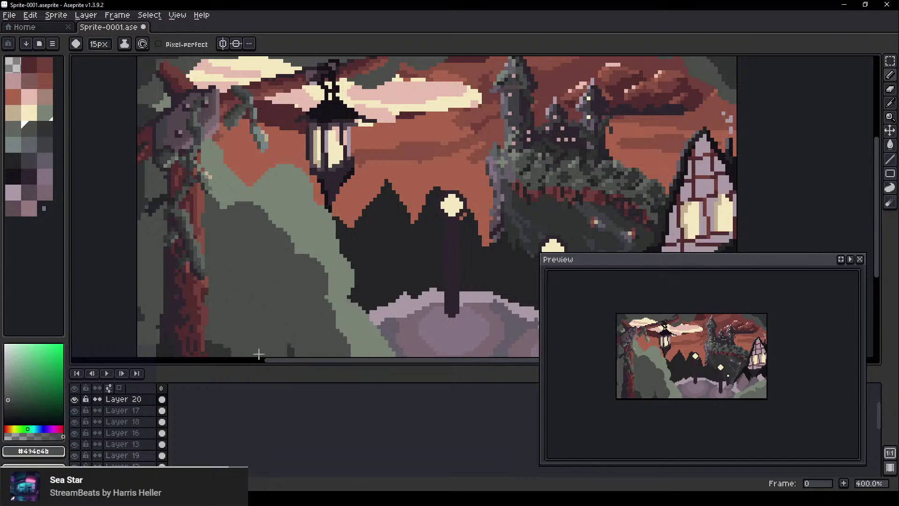
click(284, 356)
Paint the deepest #303332 shadow on both sides of the trunk, within the #494e4b foliage down to the canvas edge
mouse_move(323, 295)
mouse_down()
mouse_move(323, 265)
mouse_move(303, 224)
mouse_up()
alt+click(208, 293)
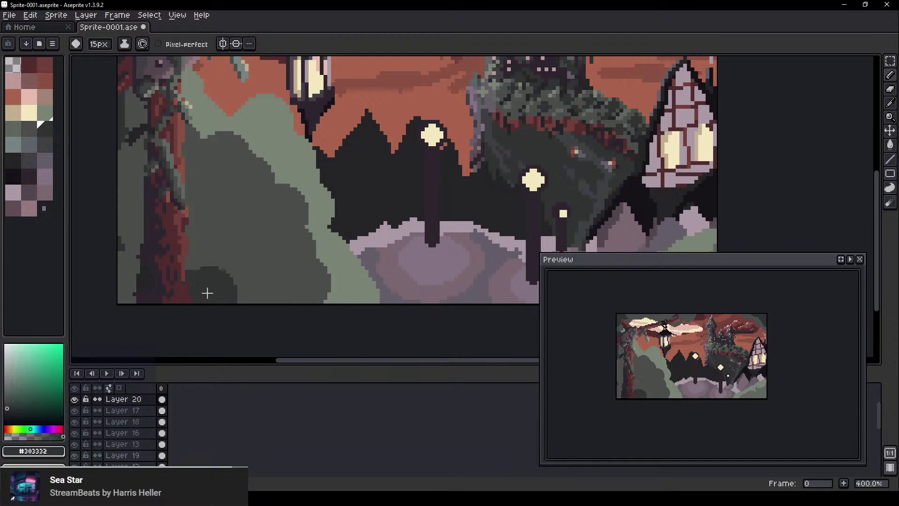
mouse_move(207, 293)
mouse_down()
mouse_move(209, 251)
mouse_move(247, 267)
mouse_move(247, 303)
mouse_move(280, 303)
mouse_move(192, 176)
mouse_up()
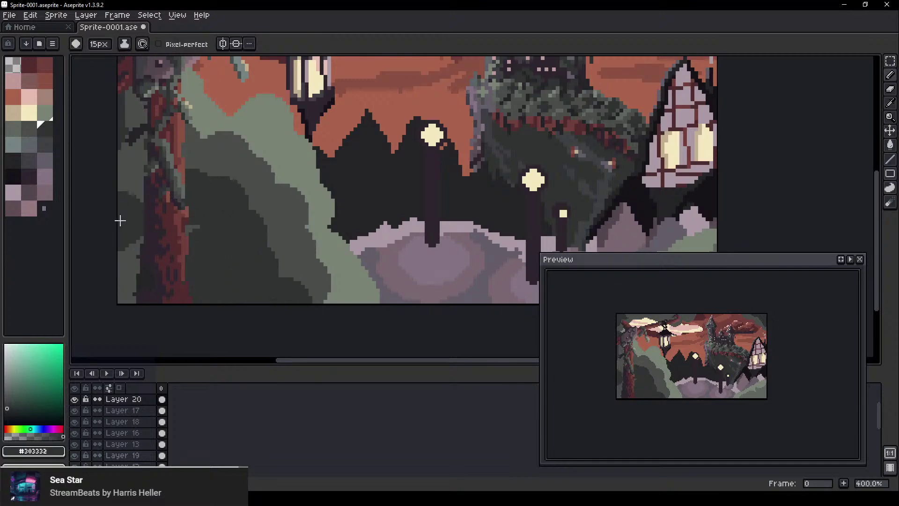
mouse_move(121, 206)
mouse_down()
mouse_move(132, 228)
mouse_move(136, 258)
mouse_move(120, 300)
mouse_move(153, 305)
mouse_up()
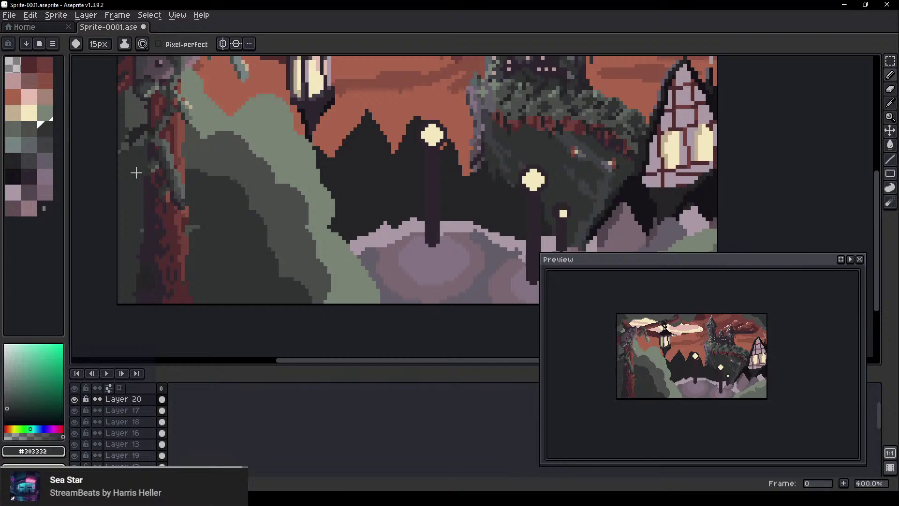
Add #303332 shading to the foliage above the curled branch and to the green hill below the house
scroll(254, 251, down, 2)
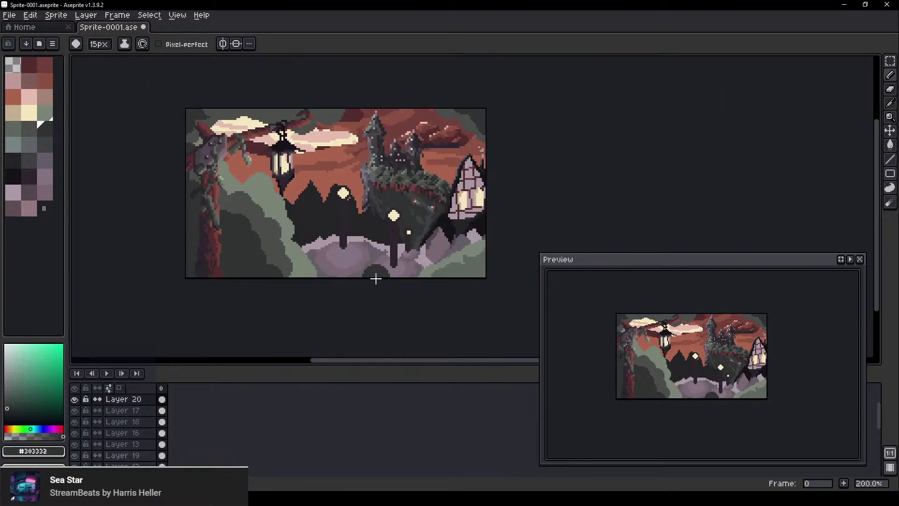
mouse_move(375, 277)
mouse_down()
mouse_move(249, 263)
mouse_move(315, 311)
mouse_up()
scroll(236, 207, up, 1)
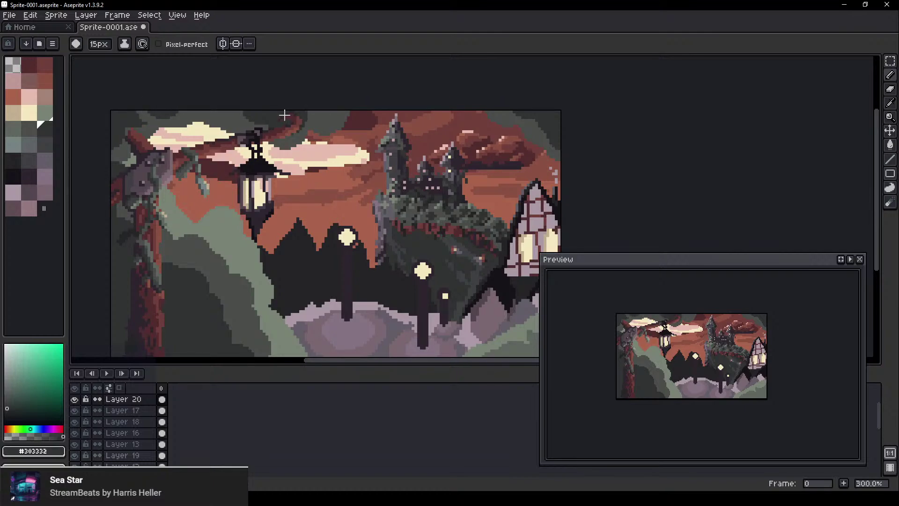
scroll(491, 205, down, 1)
drag(459, 294, 293, 243)
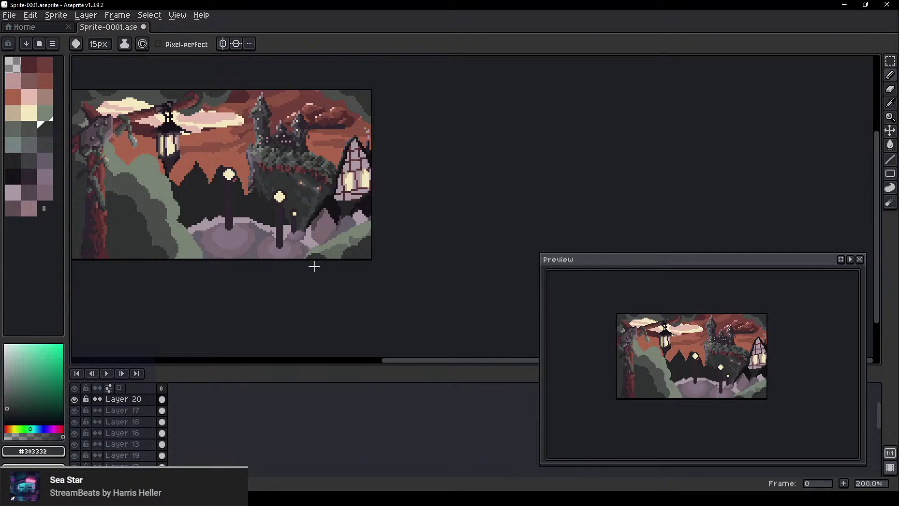
scroll(306, 253, up, 1)
scroll(331, 243, up, 1)
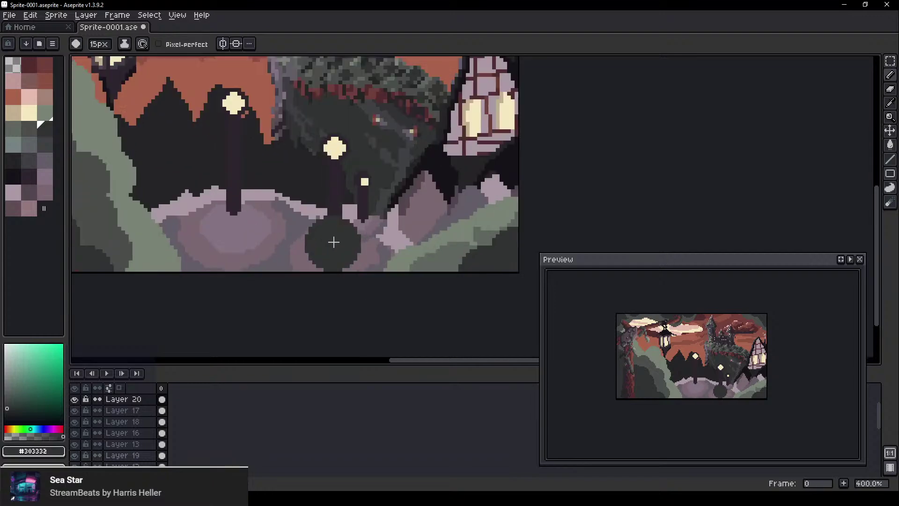
On Layer 17, erase the middle lamp post and its light with the 9 px eraser
scroll(275, 145, up, 1)
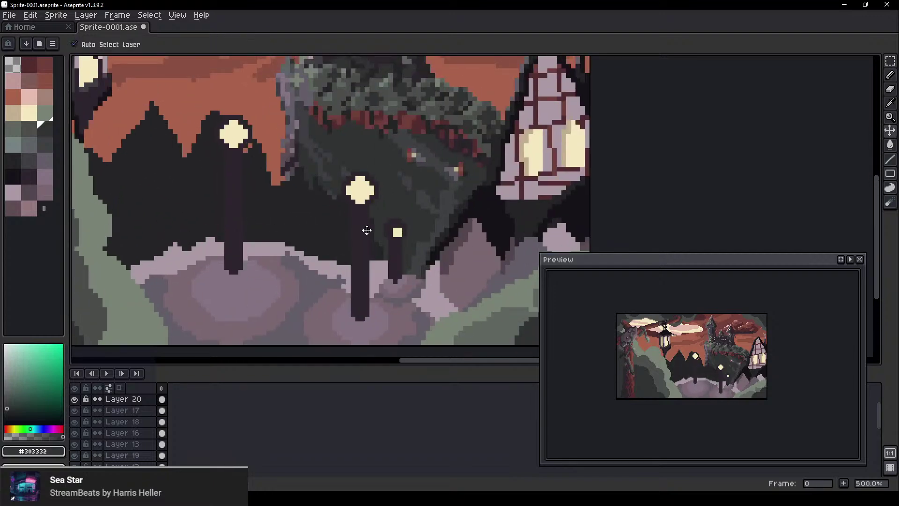
ctrl+click(358, 225)
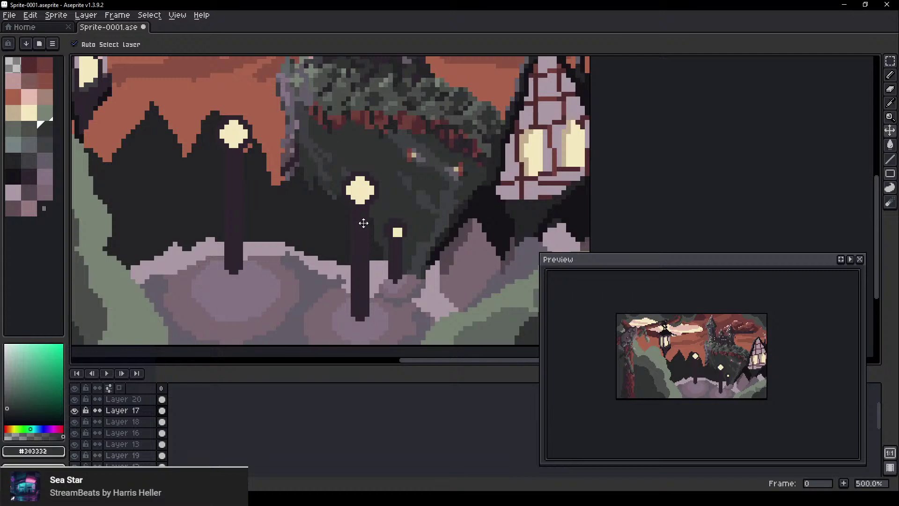
scroll(360, 189, down, 4)
drag(364, 179, 356, 190)
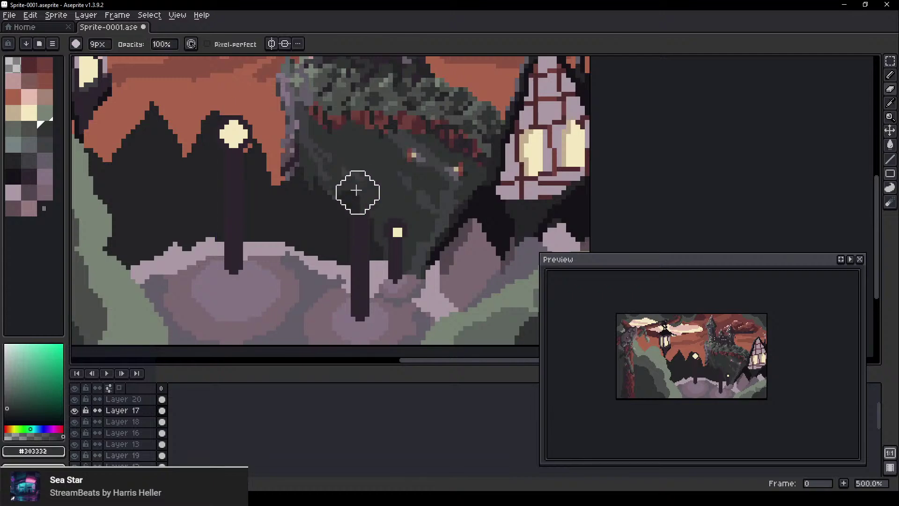
scroll(297, 201, down, 2)
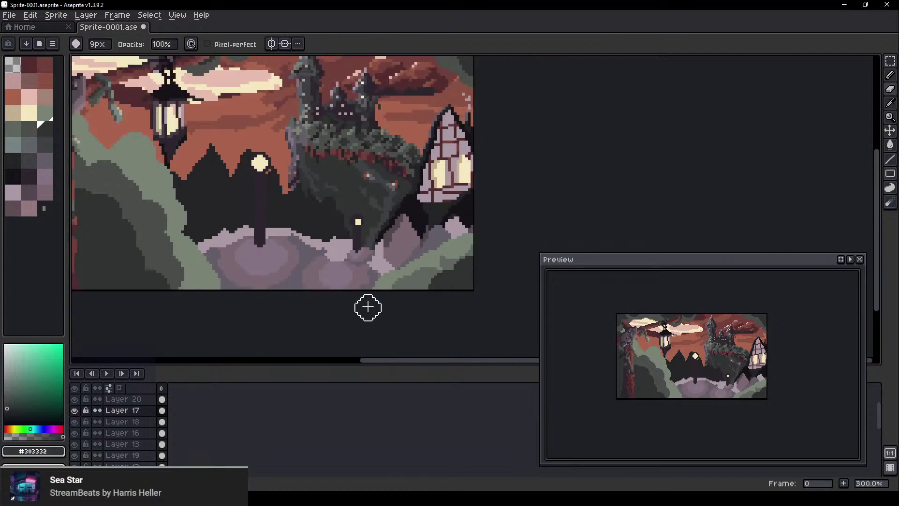
scroll(369, 307, down, 2)
scroll(369, 321, up, 2)
Make Layer 18 with the rocks and path active for painting, and sample its #635d67 grey-purple beside the hill below the house
key(b)
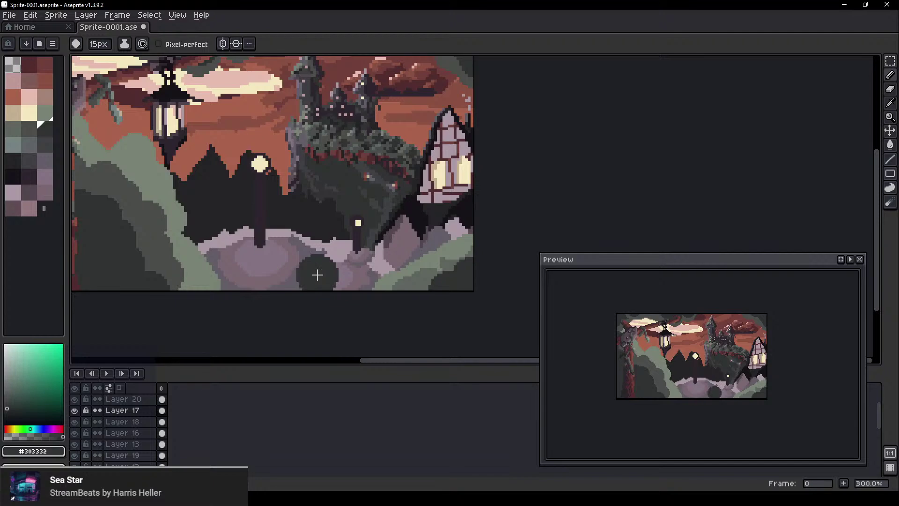
scroll(313, 269, up, 2)
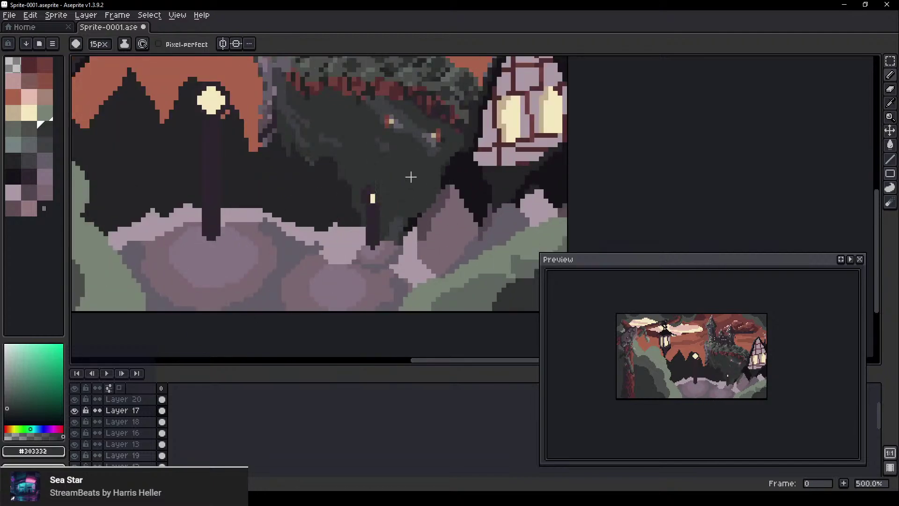
scroll(362, 251, down, 2)
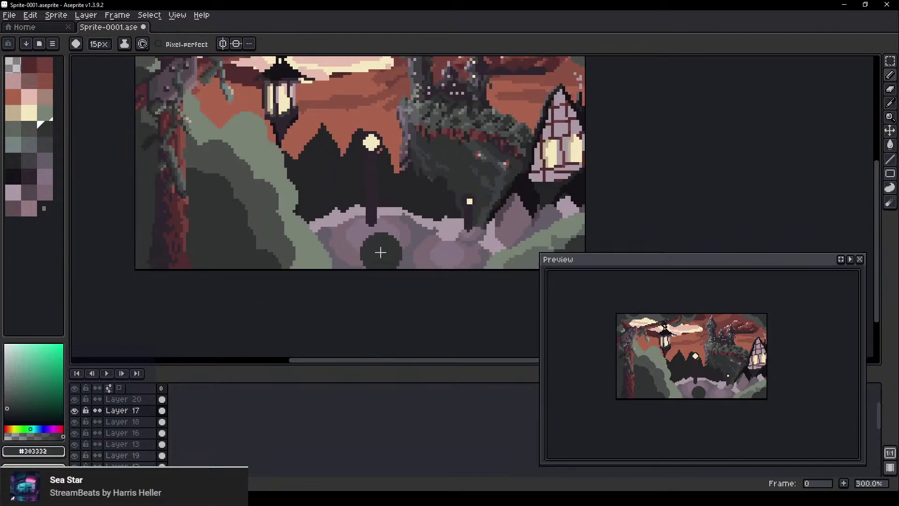
drag(380, 253, 299, 277)
key(v)
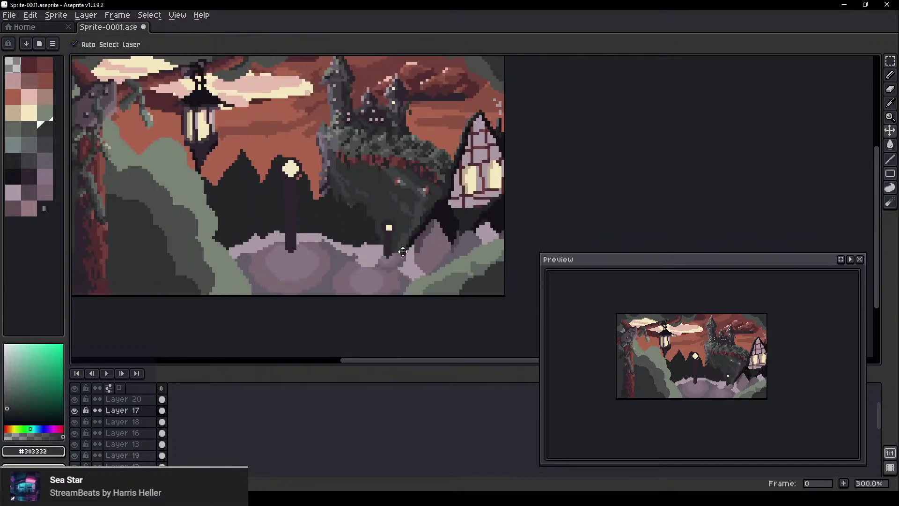
click(457, 255)
key(e)
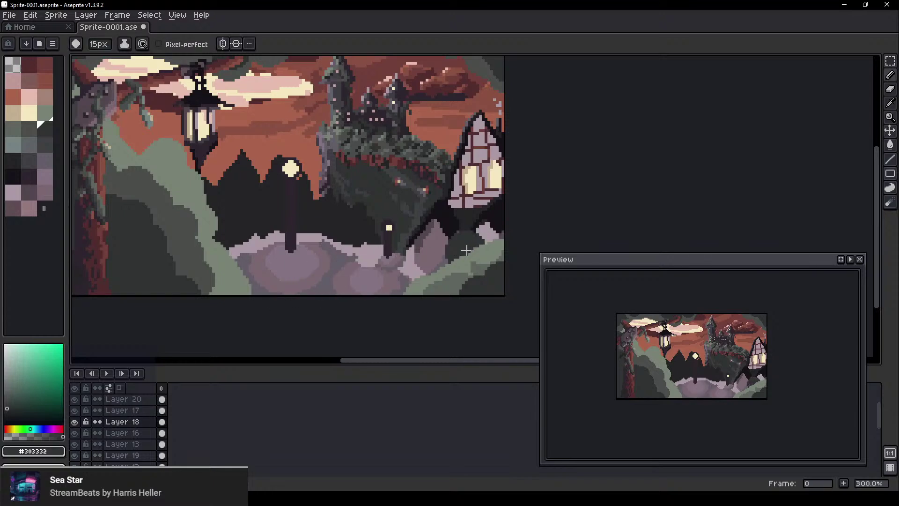
alt+click(466, 251)
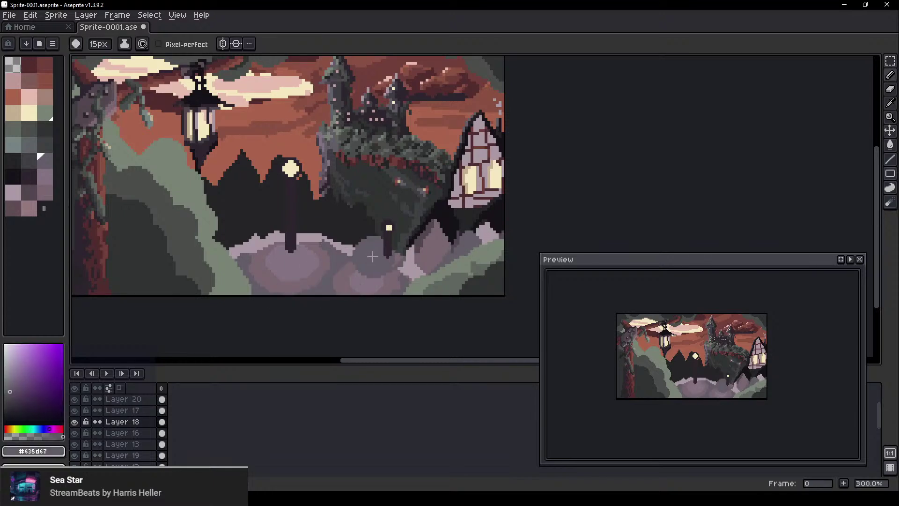
click(29, 97)
click(290, 247)
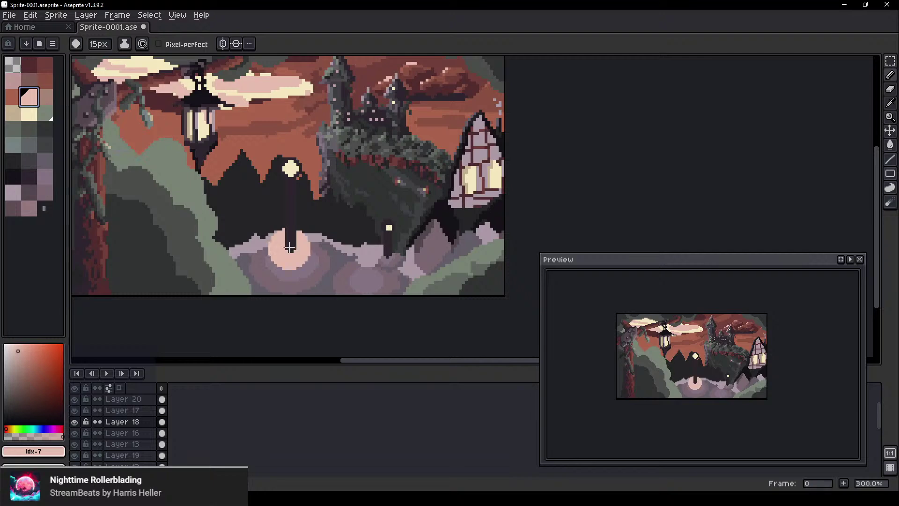
key(ctrl+z)
Paint a dark red idx-1 path with a 4 px brush from the small lamp's base down along the canvas's lower edge
key(minus)
key(minus)
key(minus)
key(minus)
key(minus)
key(minus)
key(minus)
key(minus)
key(minus)
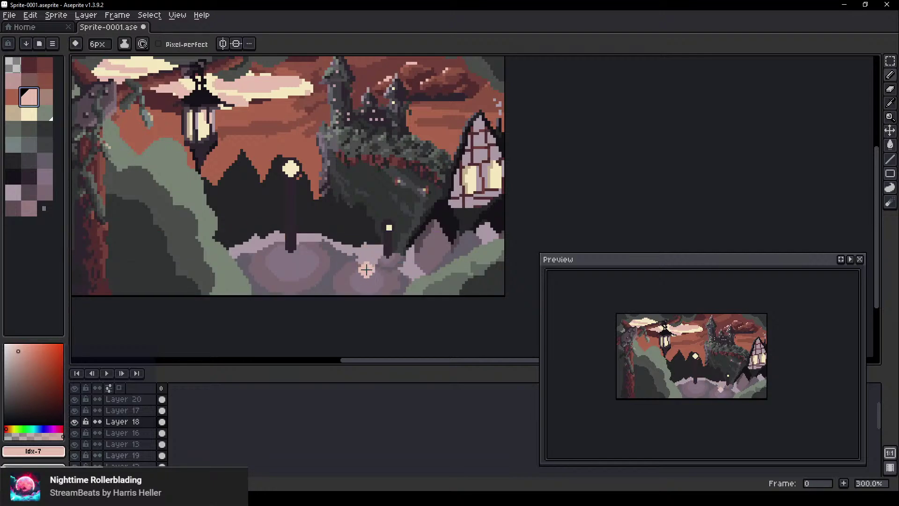
key(minus)
key(minus)
click(45, 83)
scroll(398, 261, up, 2)
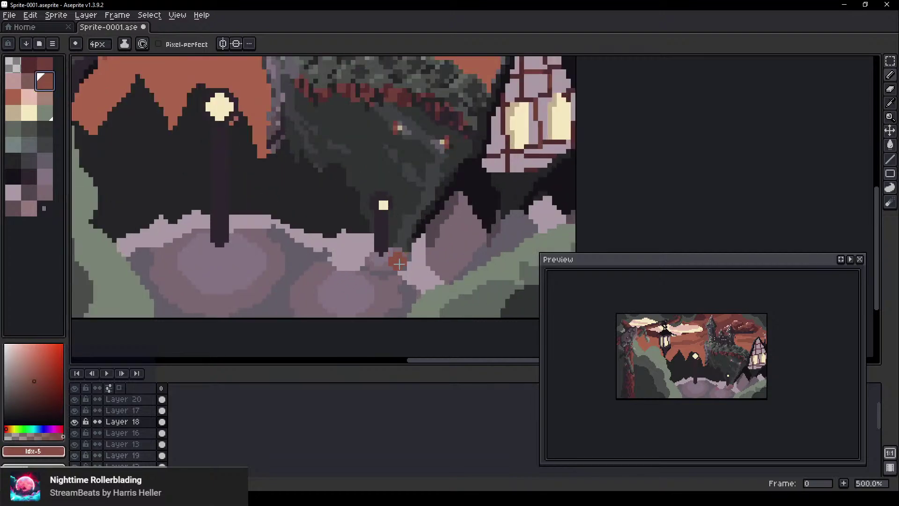
click(31, 69)
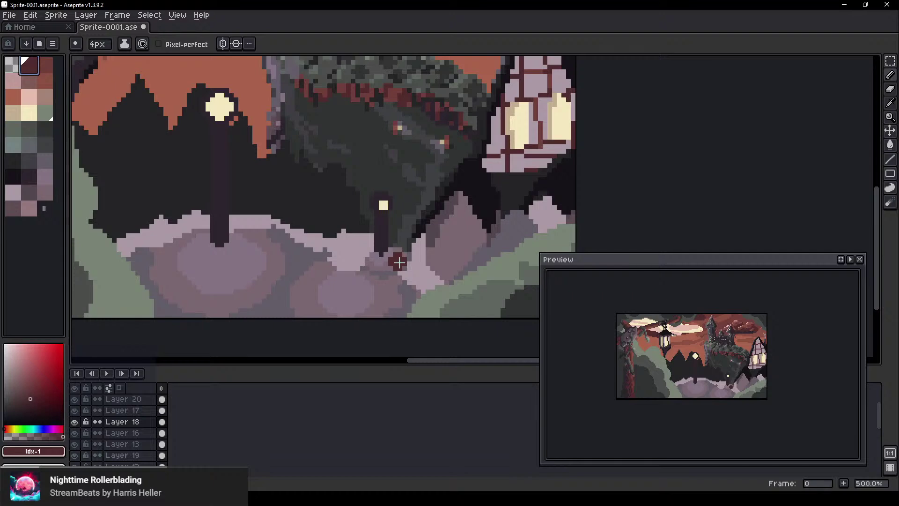
drag(397, 263, 369, 280)
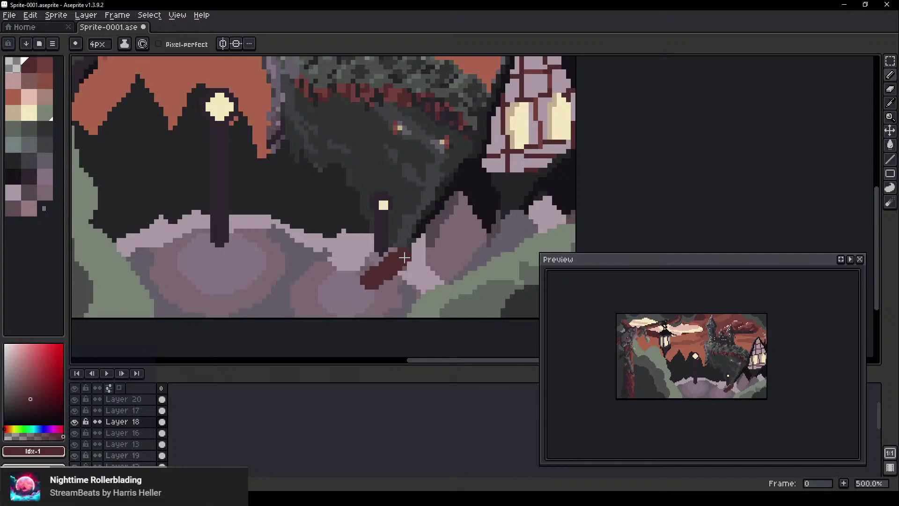
mouse_move(396, 267)
mouse_down()
mouse_move(340, 295)
mouse_move(368, 283)
mouse_move(364, 292)
mouse_move(376, 293)
mouse_move(361, 306)
mouse_move(434, 271)
mouse_move(394, 267)
mouse_move(312, 286)
mouse_up()
drag(356, 267, 265, 286)
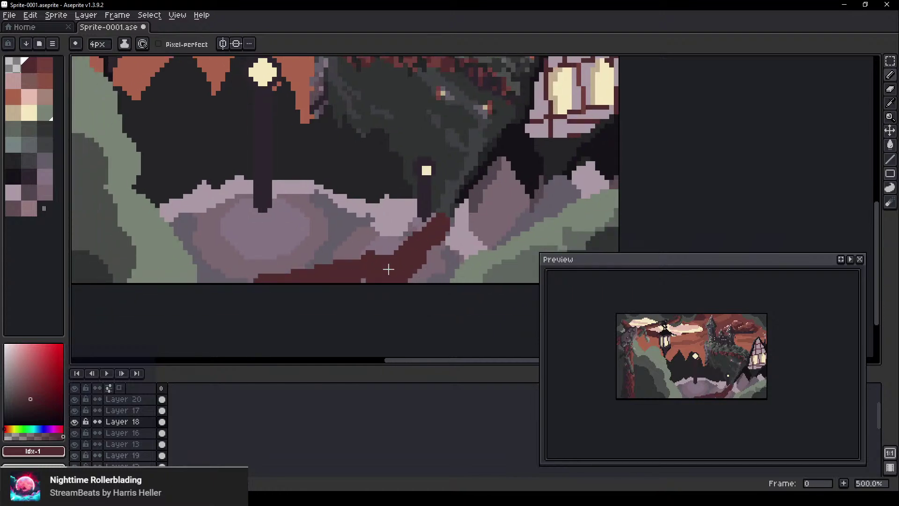
scroll(303, 310, down, 3)
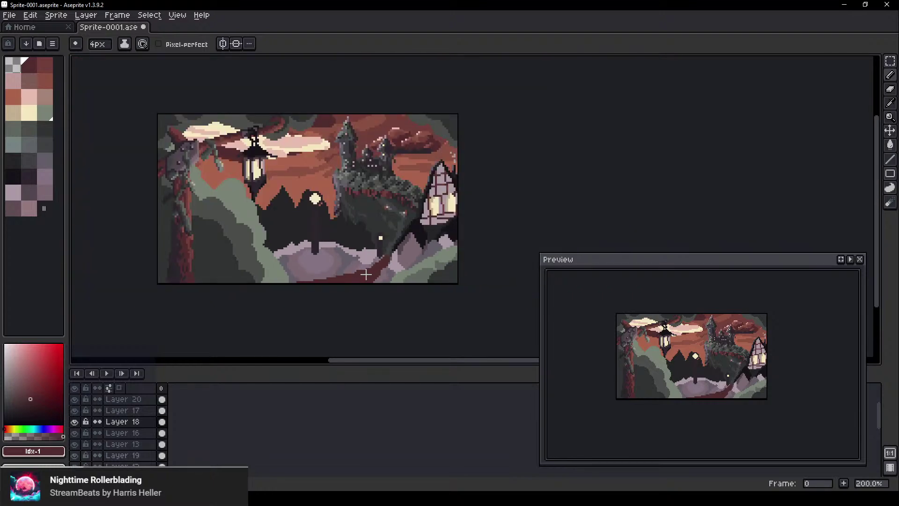
Add thin idx-1 path branches with a 2 px brush, winding from the main path past the large lamp post's base
scroll(366, 274, up, 4)
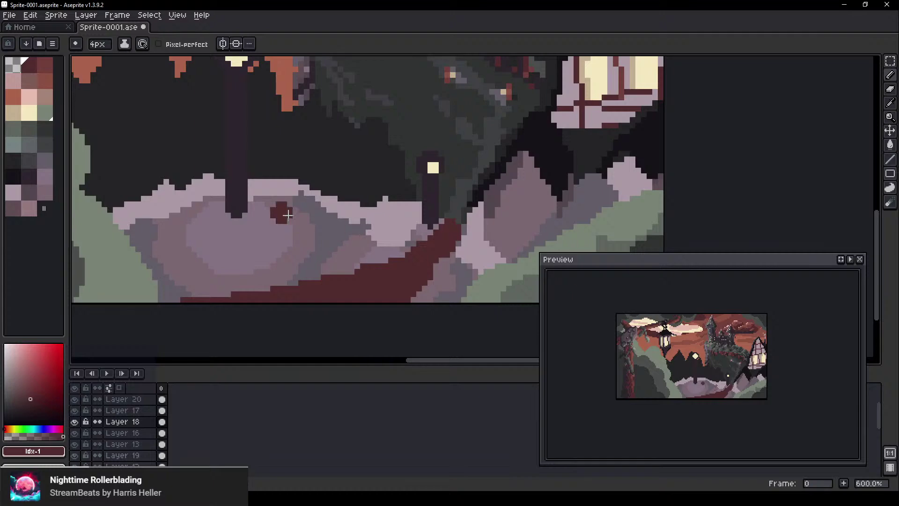
key(minus)
key(minus)
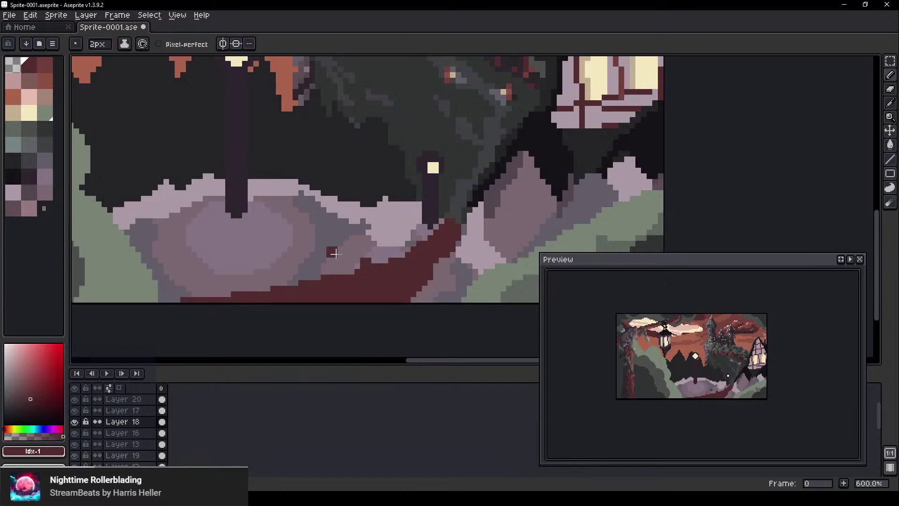
mouse_move(335, 254)
mouse_down()
mouse_move(388, 273)
mouse_move(310, 230)
mouse_move(378, 277)
mouse_up()
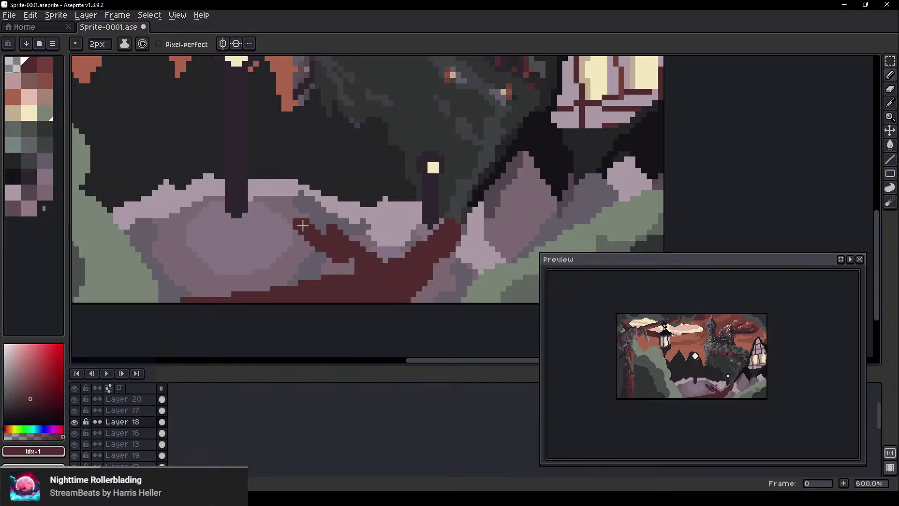
mouse_move(266, 199)
mouse_down()
mouse_move(310, 239)
mouse_move(236, 236)
mouse_up()
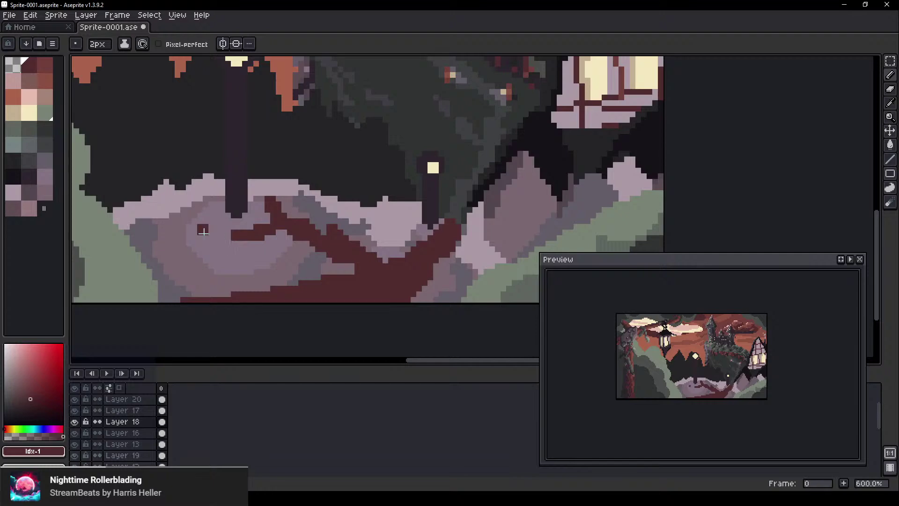
mouse_move(154, 224)
mouse_down()
mouse_move(198, 241)
mouse_move(238, 238)
mouse_up()
scroll(468, 274, down, 5)
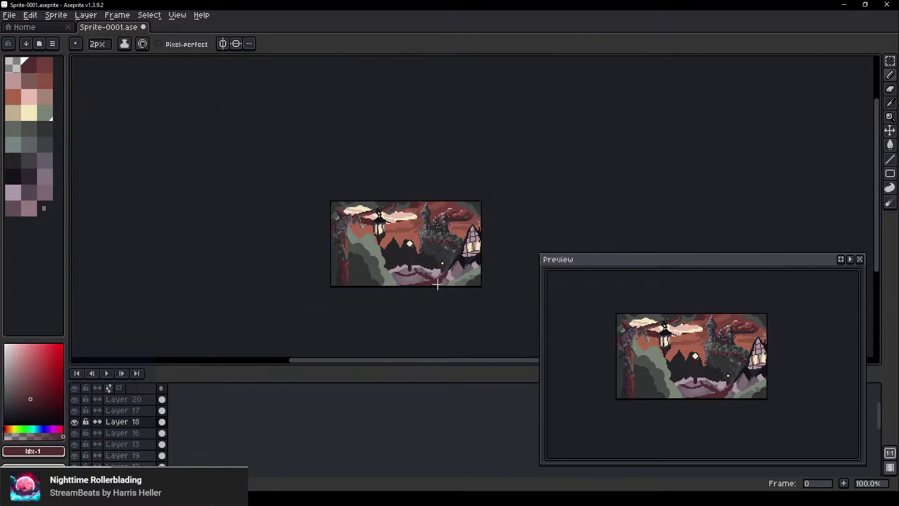
Add an idx-1 side branch between the two lamp posts and widen the path toward the green hill below the house
scroll(440, 290, up, 3)
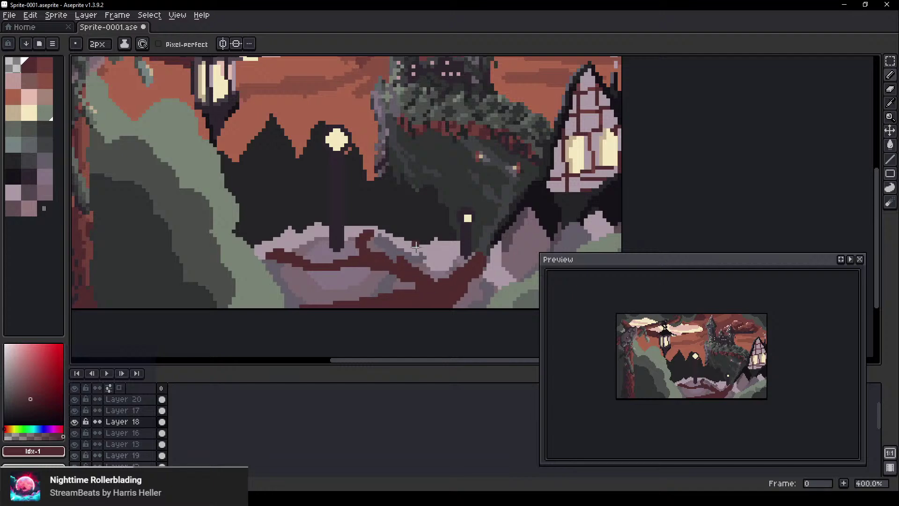
drag(456, 282, 393, 255)
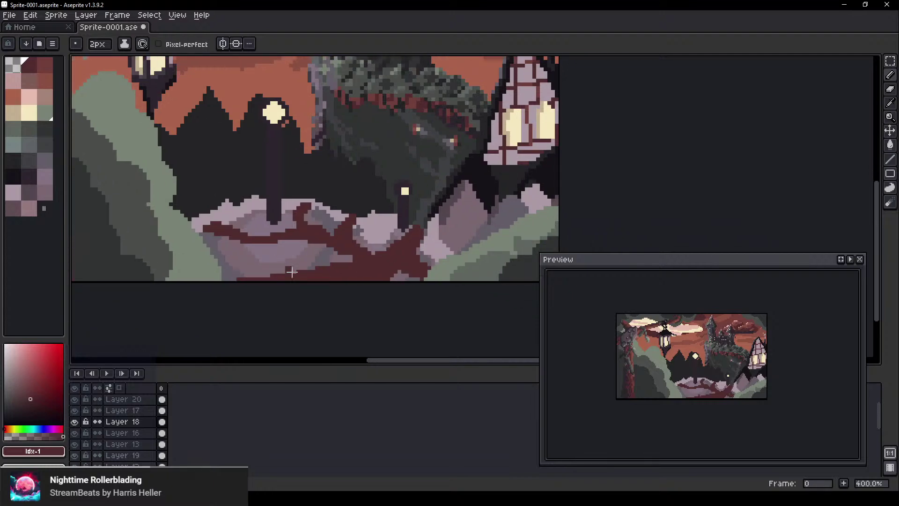
scroll(328, 288, down, 2)
scroll(300, 321, down, 1)
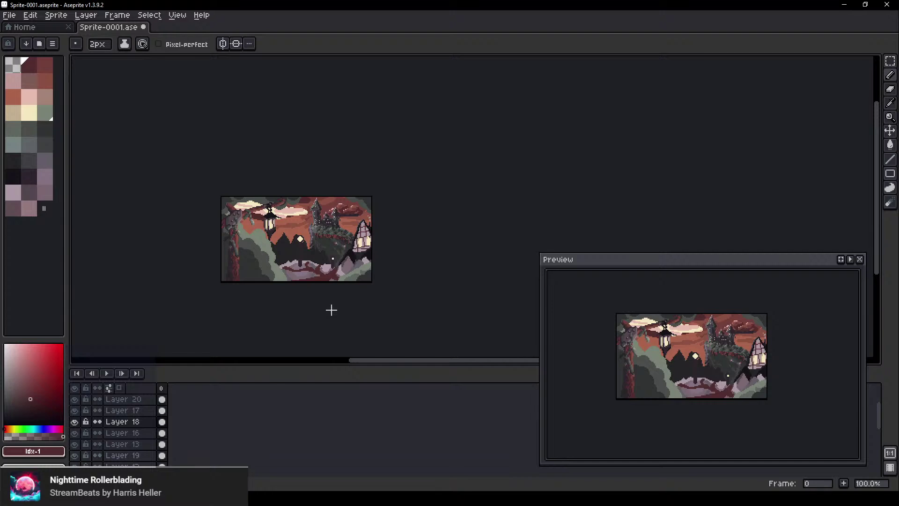
scroll(318, 282, up, 5)
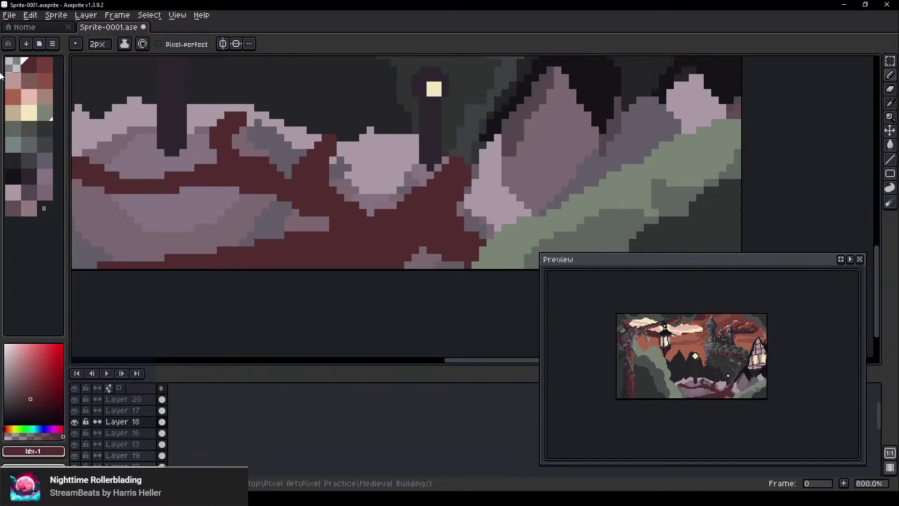
click(45, 65)
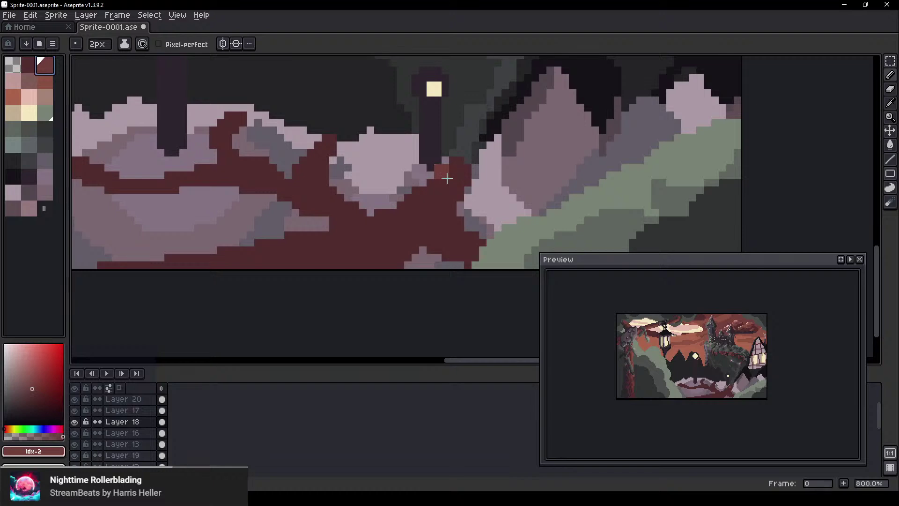
scroll(454, 177, down, 1)
drag(453, 160, 432, 181)
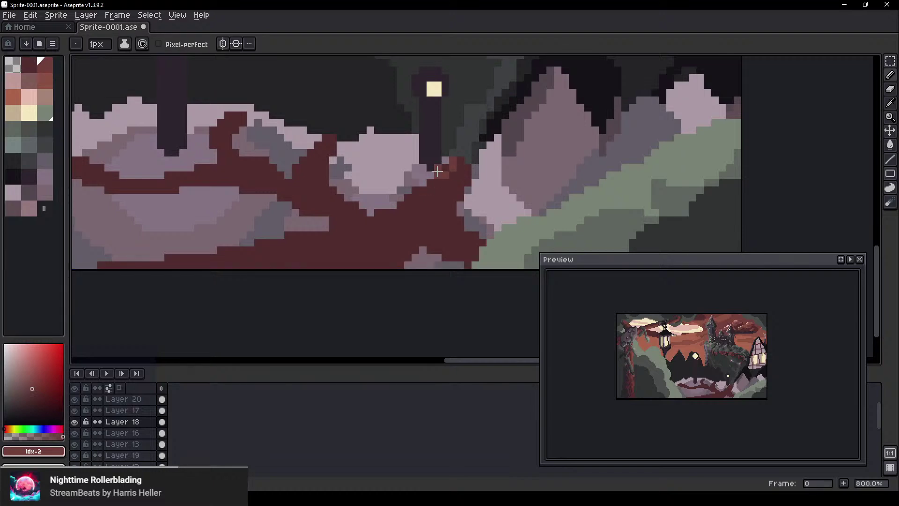
key(ctrl+z)
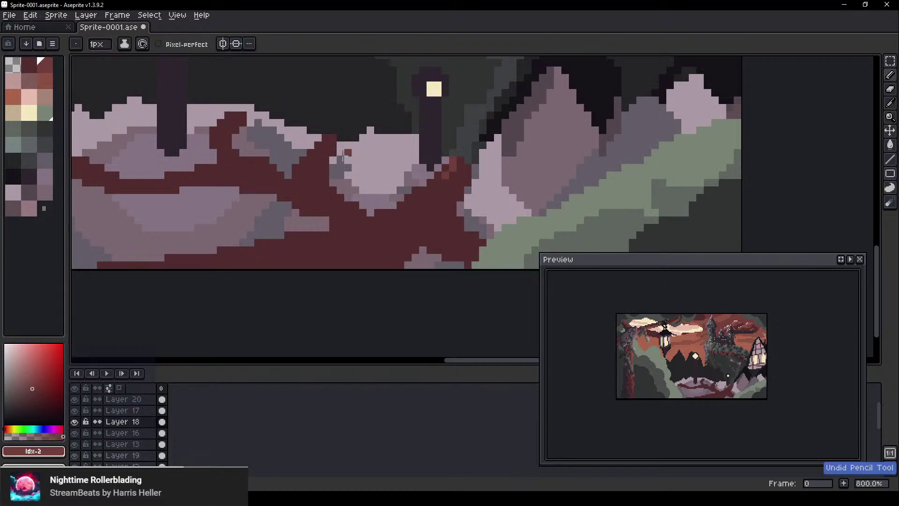
key(ctrl+z)
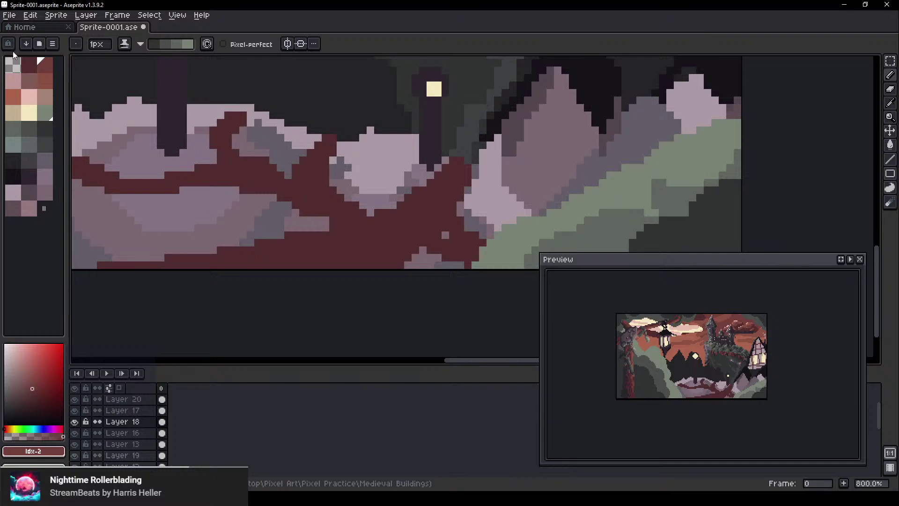
key(ctrl)
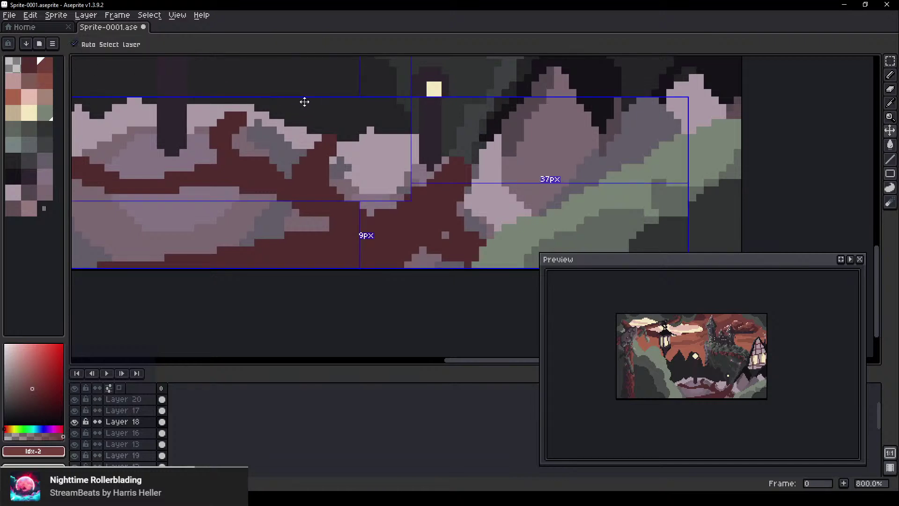
key(ctrl+z)
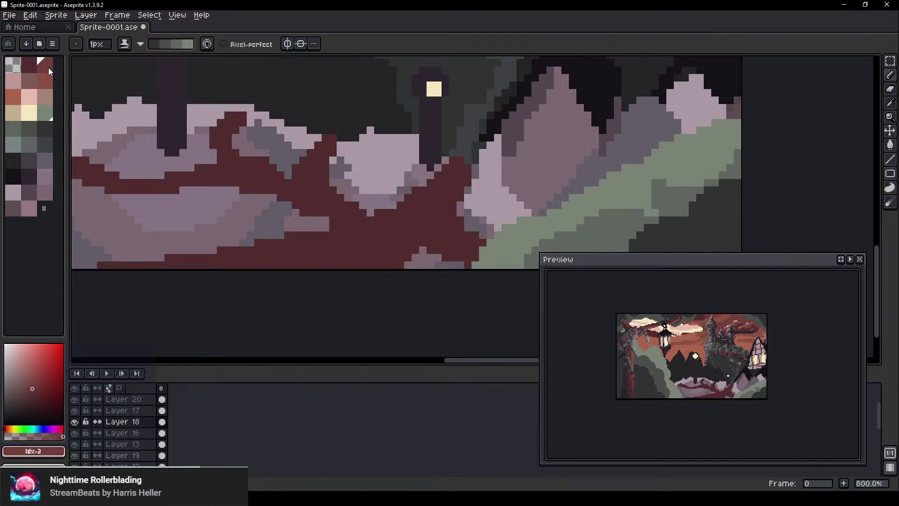
Shade the path with a 3 px brush and the idx-1 to idx-2 ramp, lightening it beside the small lamp and around the large lamp's base
drag(48, 67, 29, 65)
key(x)
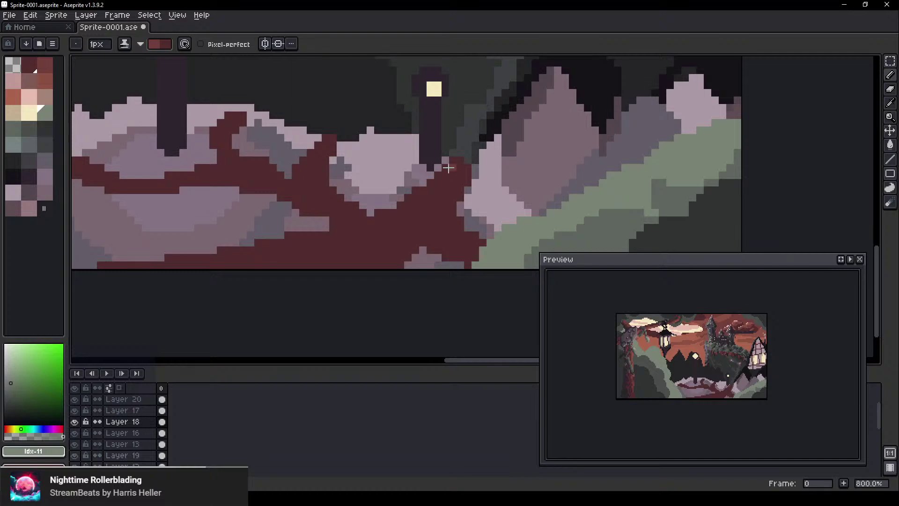
mouse_move(447, 171)
mouse_down()
mouse_move(431, 183)
mouse_move(450, 155)
mouse_move(429, 169)
mouse_move(410, 202)
mouse_move(429, 181)
mouse_move(463, 180)
mouse_move(477, 169)
mouse_move(469, 165)
mouse_move(459, 188)
mouse_up()
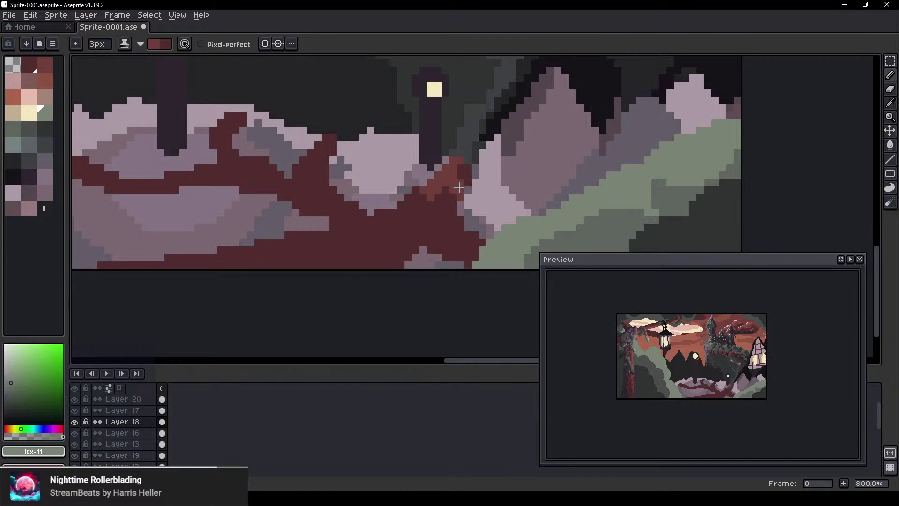
right_click(461, 169)
mouse_move(449, 179)
mouse_down()
mouse_move(396, 209)
mouse_move(424, 193)
mouse_up()
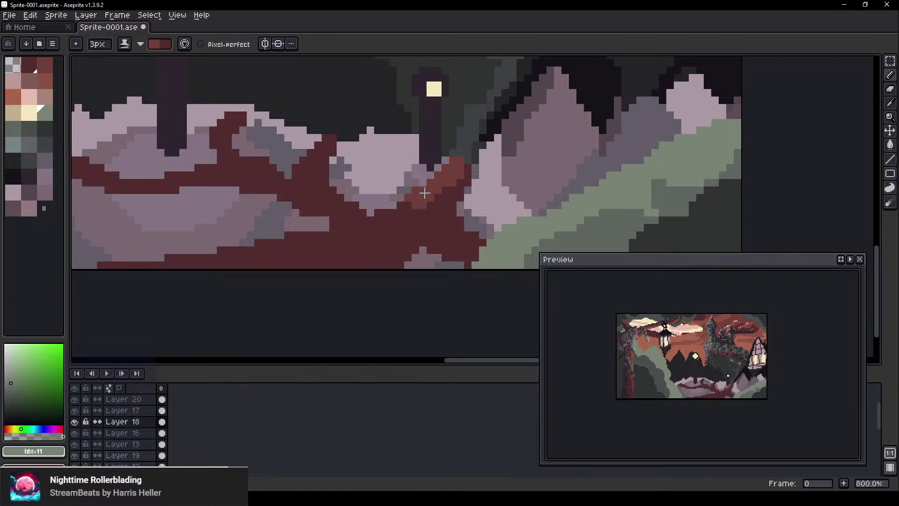
mouse_move(223, 146)
mouse_down()
mouse_move(212, 166)
mouse_move(217, 140)
mouse_move(181, 180)
mouse_move(149, 182)
mouse_move(207, 173)
mouse_up()
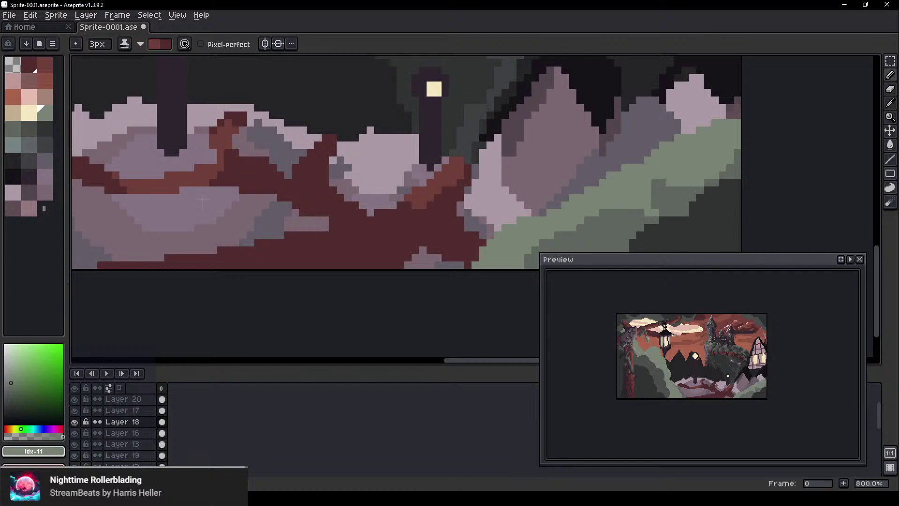
scroll(202, 201, down, 2)
scroll(232, 243, down, 2)
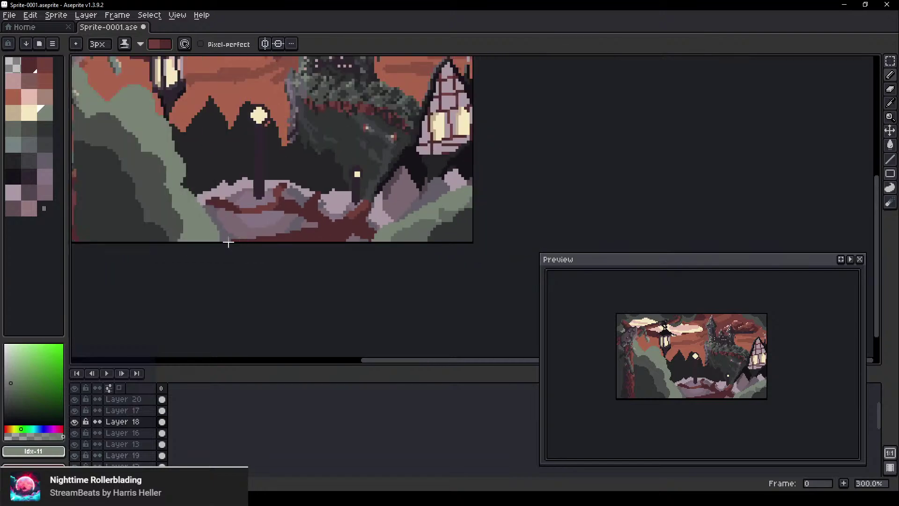
Darken the path edges below the small lamp and along the canvas's lower edge, shading with a 3 px brush and the idx-22 to idx-1 ramp
scroll(347, 237, up, 3)
click(35, 64)
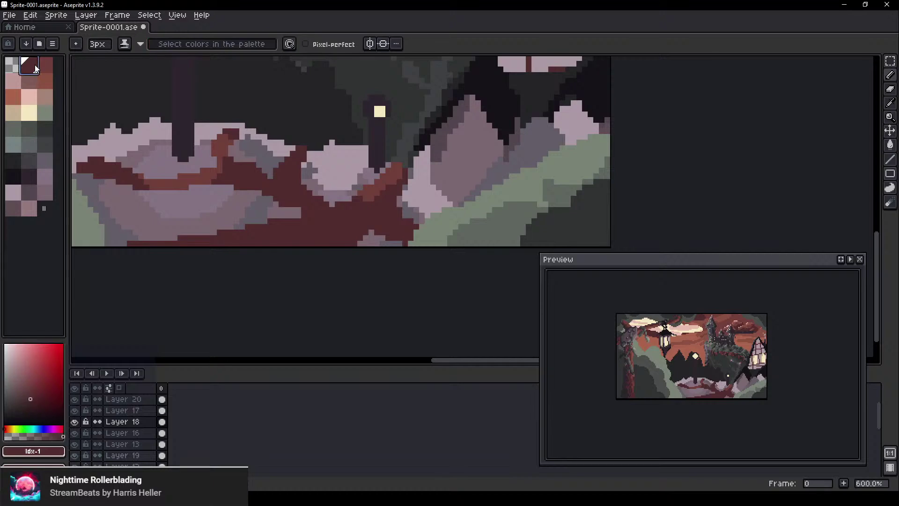
click(29, 178)
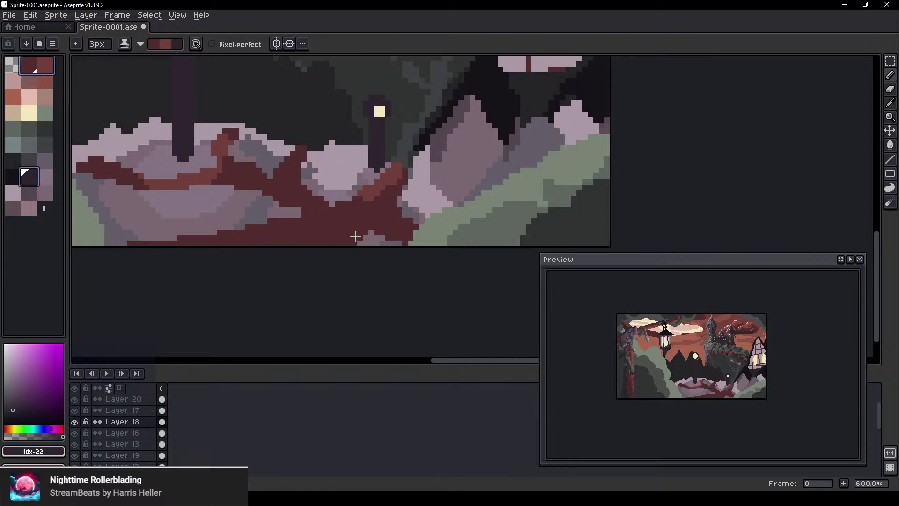
key(x)
key(x)
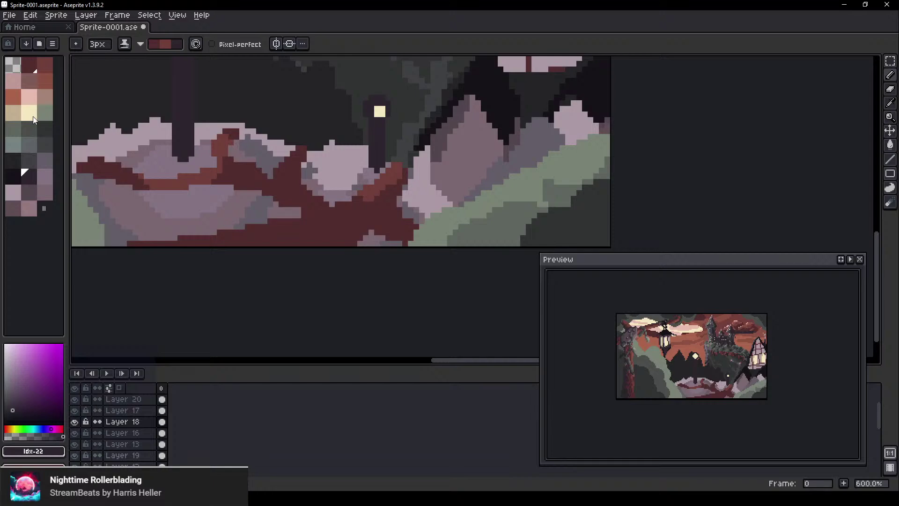
click(27, 181)
ctrl+click(29, 69)
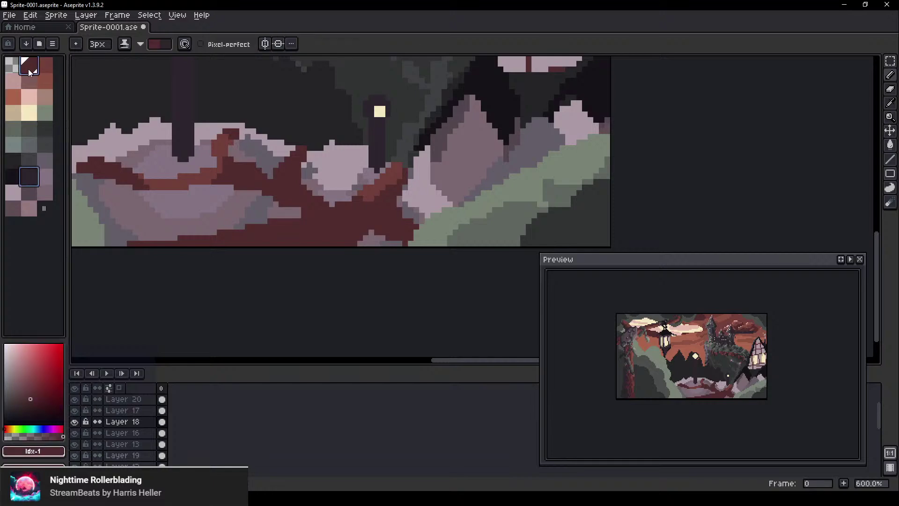
key(x)
drag(363, 230, 326, 250)
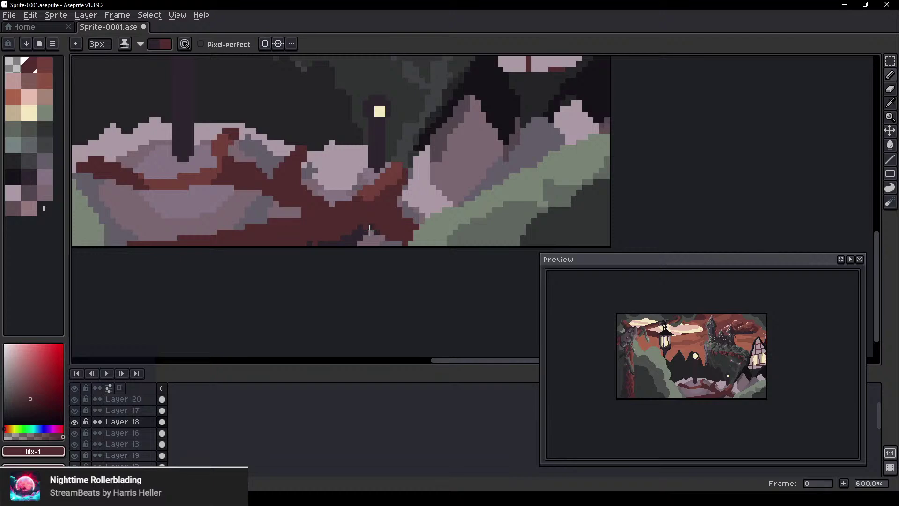
drag(370, 230, 404, 241)
drag(403, 198, 399, 206)
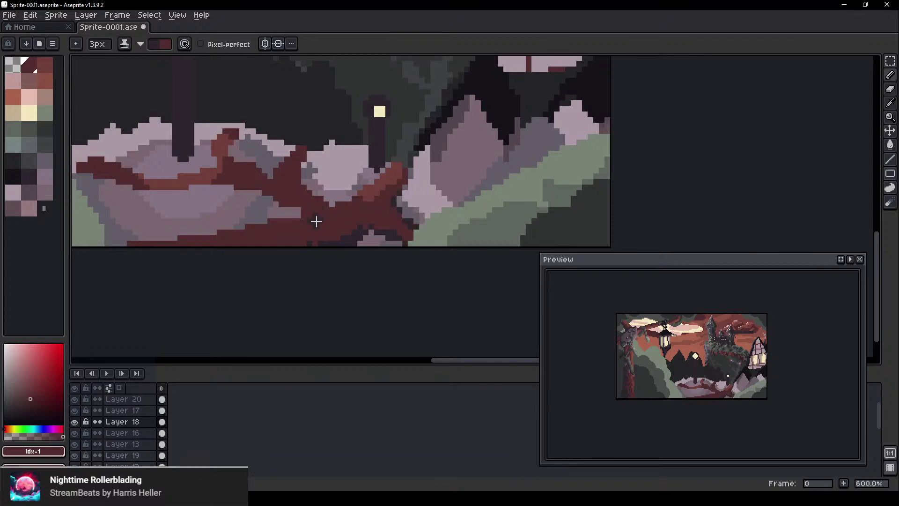
Add fine dark texture streaks along the lower main path with a 1 px shading brush, extending them to the path's far end
key(minus)
key(minus)
drag(328, 225, 296, 235)
scroll(309, 270, down, 4)
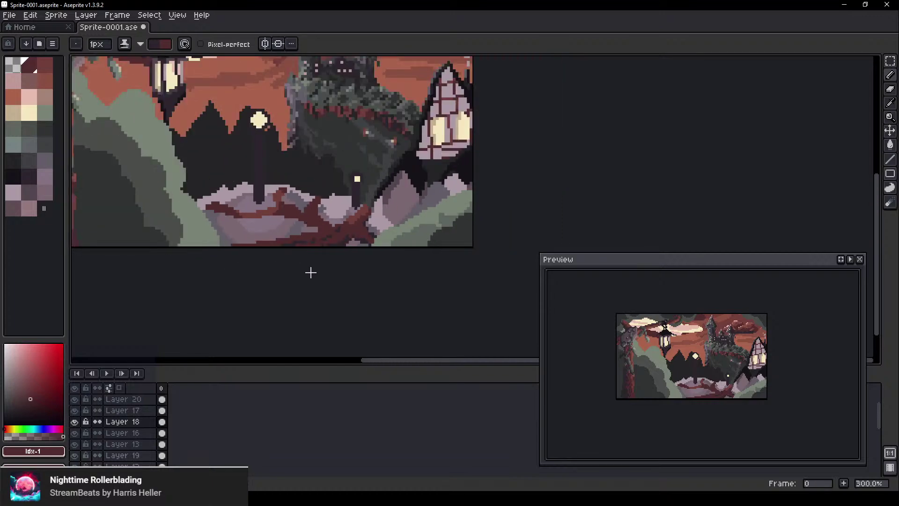
scroll(321, 236, up, 3)
scroll(285, 237, up, 1)
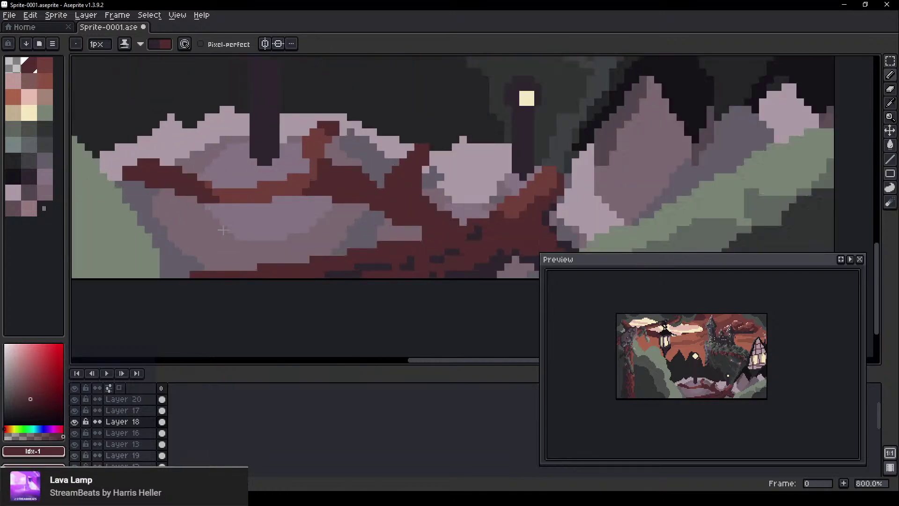
drag(367, 252, 243, 276)
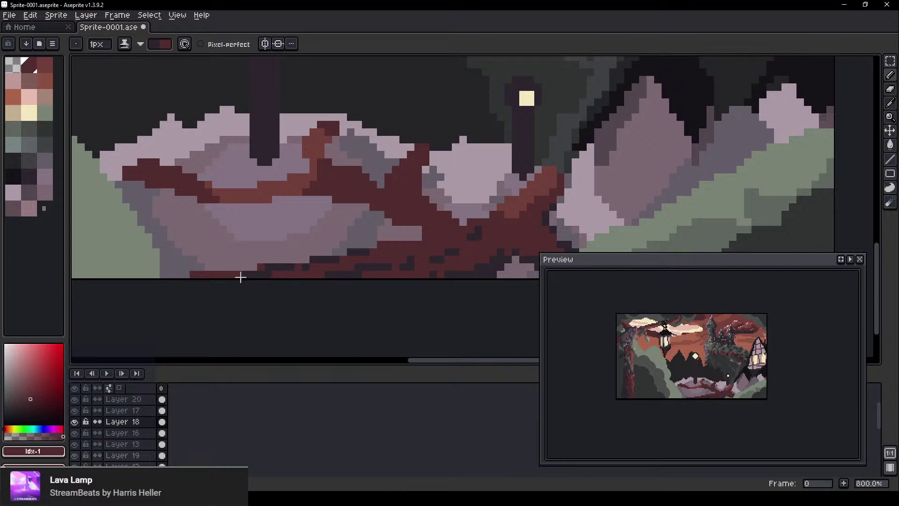
Shade dark 1 px edges and texture on the side branch between the lamp posts and its junction, undoing the stray strokes
key(e)
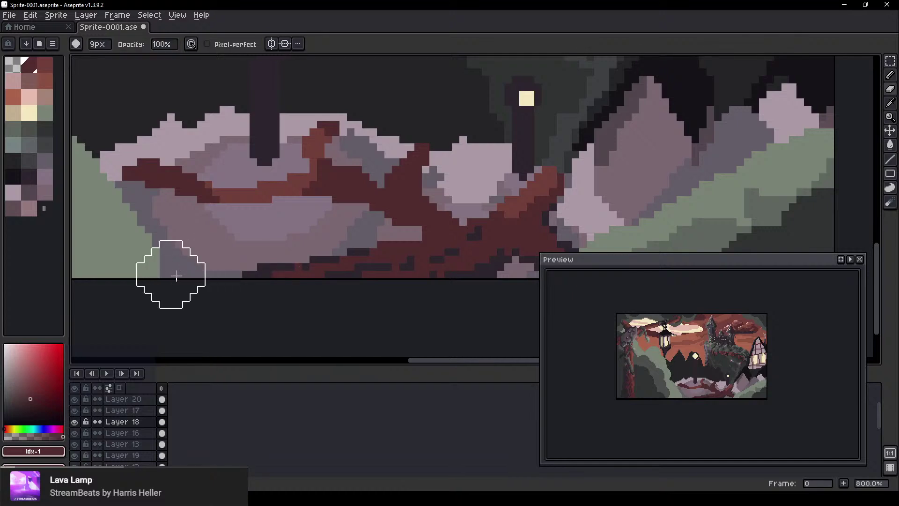
key(b)
drag(379, 197, 437, 239)
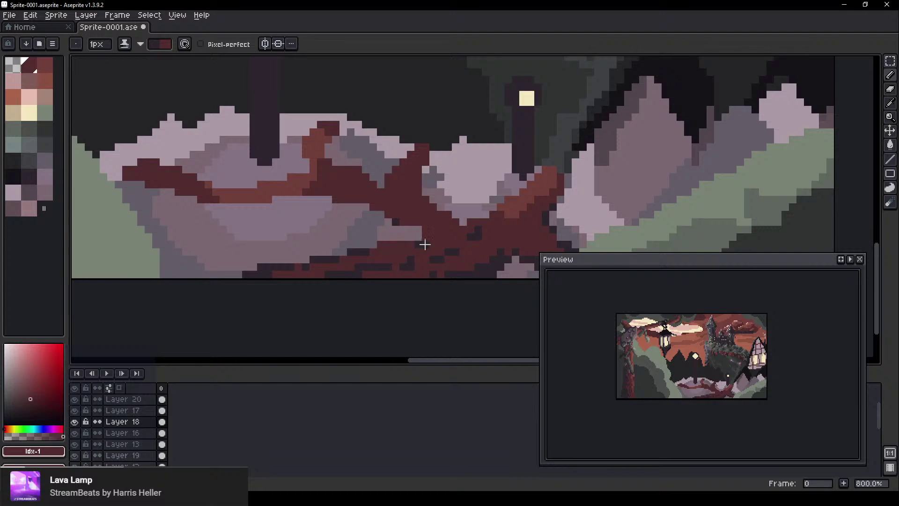
drag(408, 223, 421, 230)
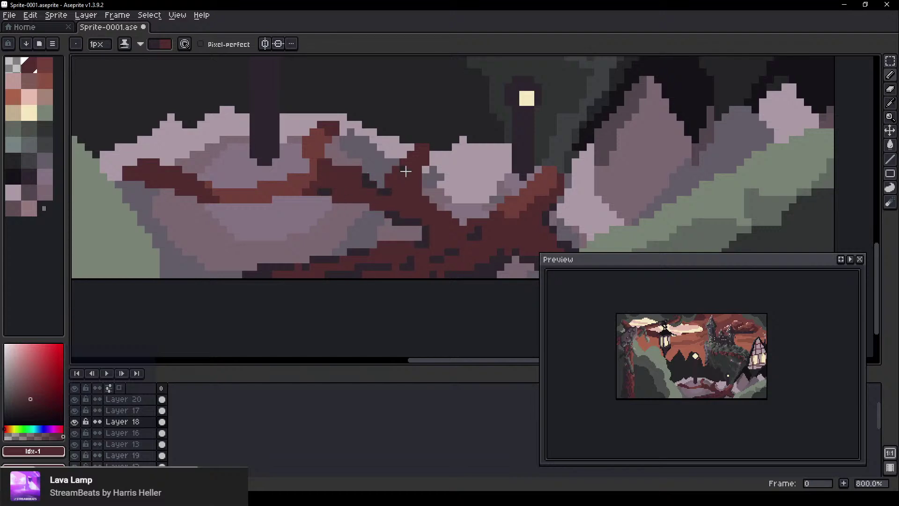
drag(406, 171, 418, 166)
drag(424, 202, 456, 237)
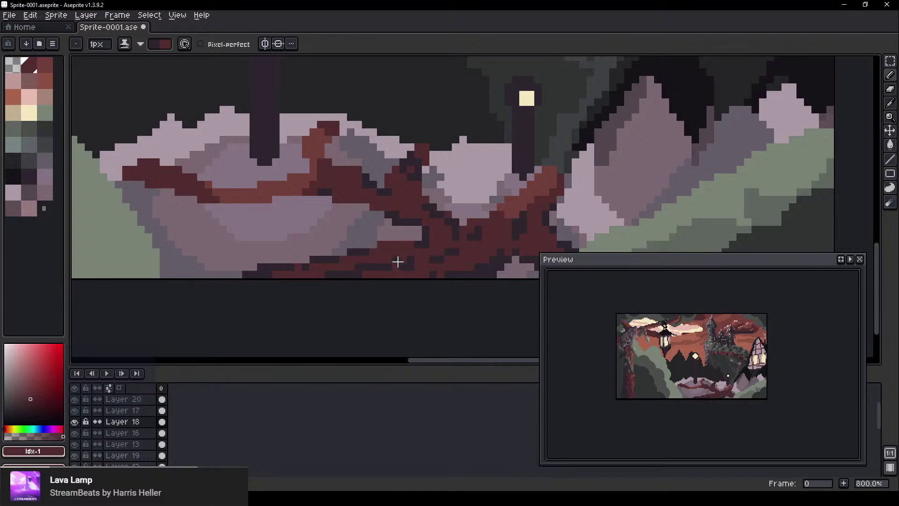
key(ctrl+z)
key(ctrl+z)
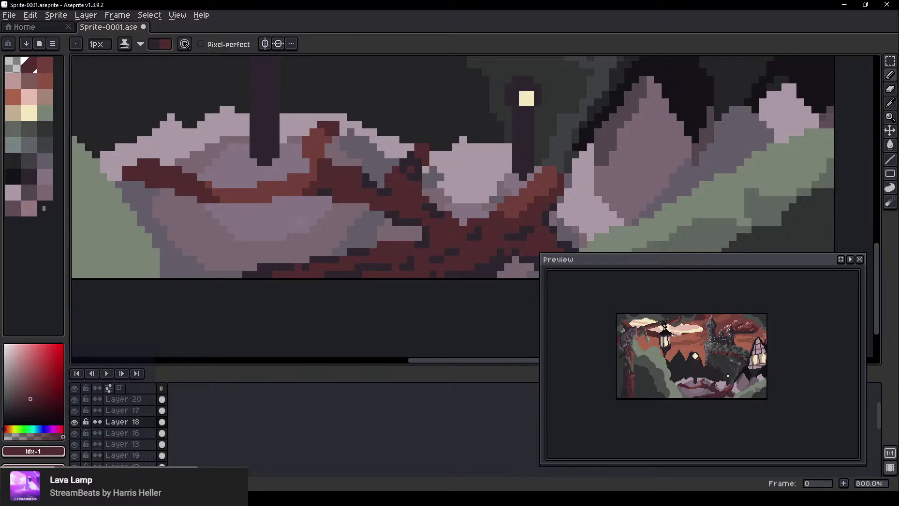
scroll(208, 202, down, 4)
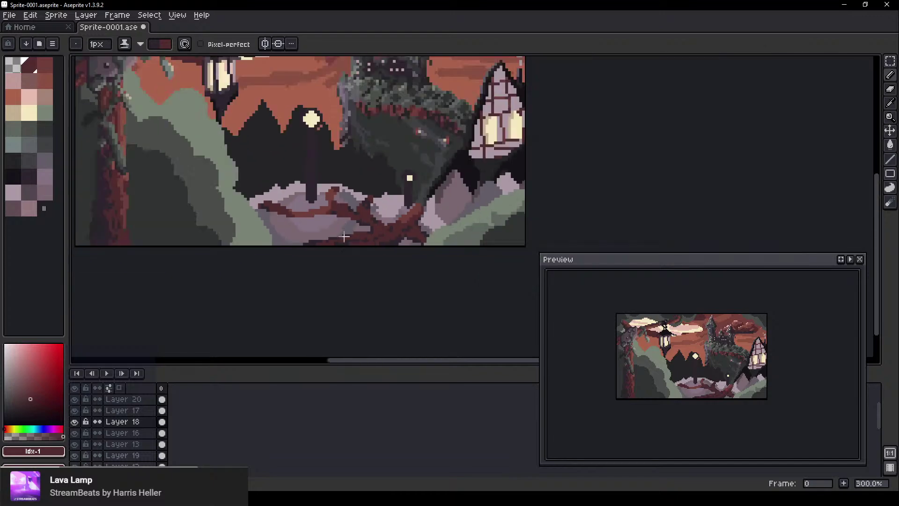
scroll(457, 242, down, 2)
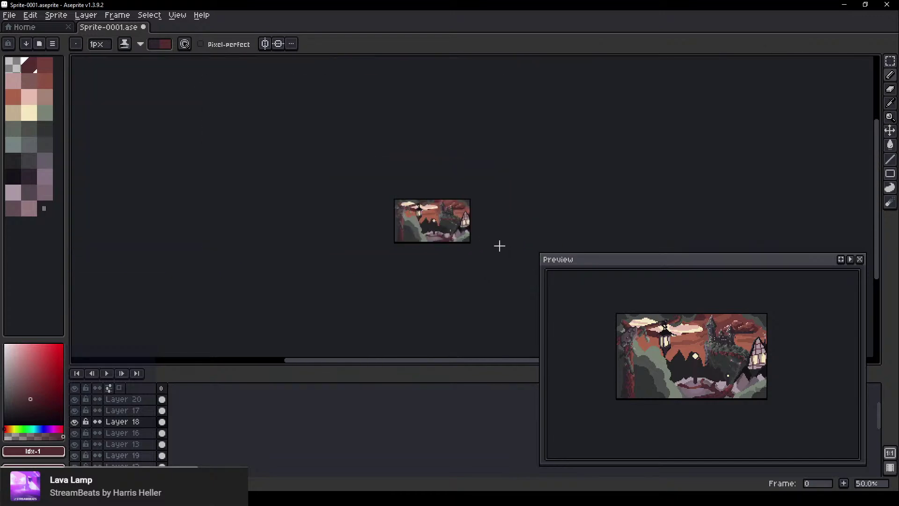
scroll(500, 246, up, 1)
drag(546, 215, 390, 199)
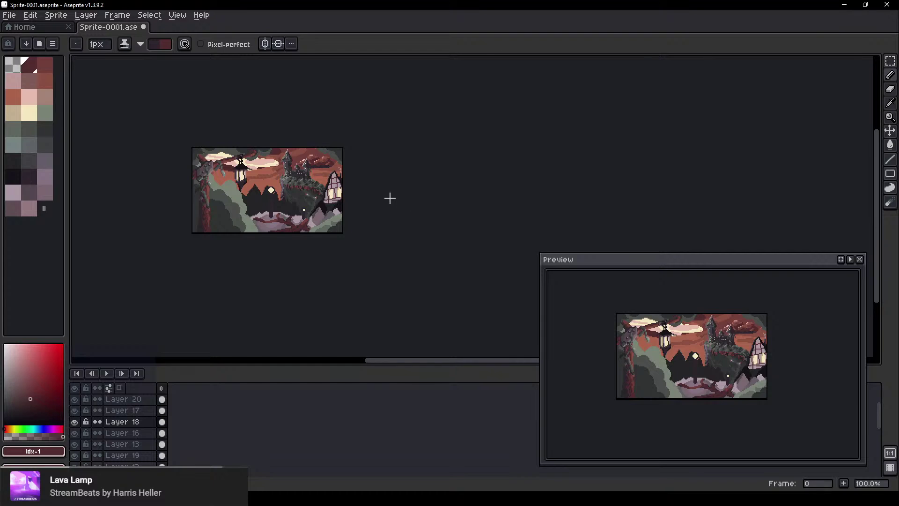
scroll(287, 172, up, 1)
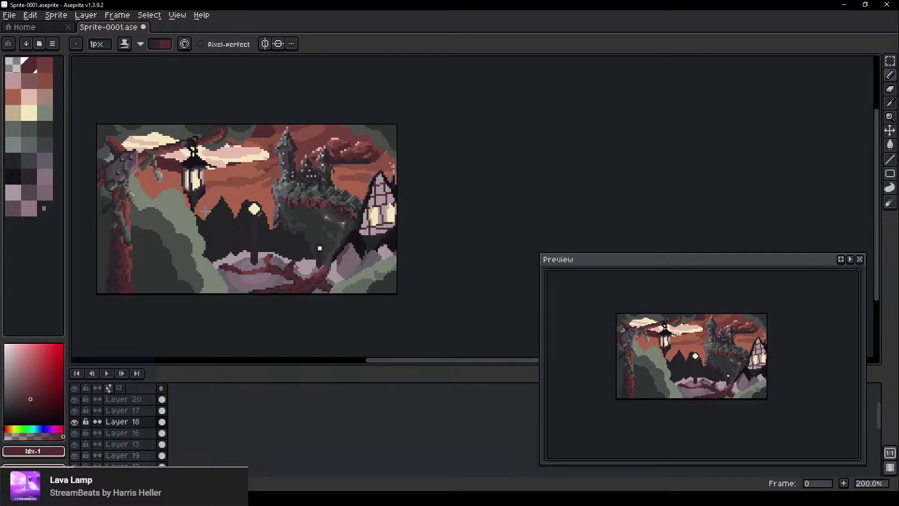
scroll(205, 212, up, 1)
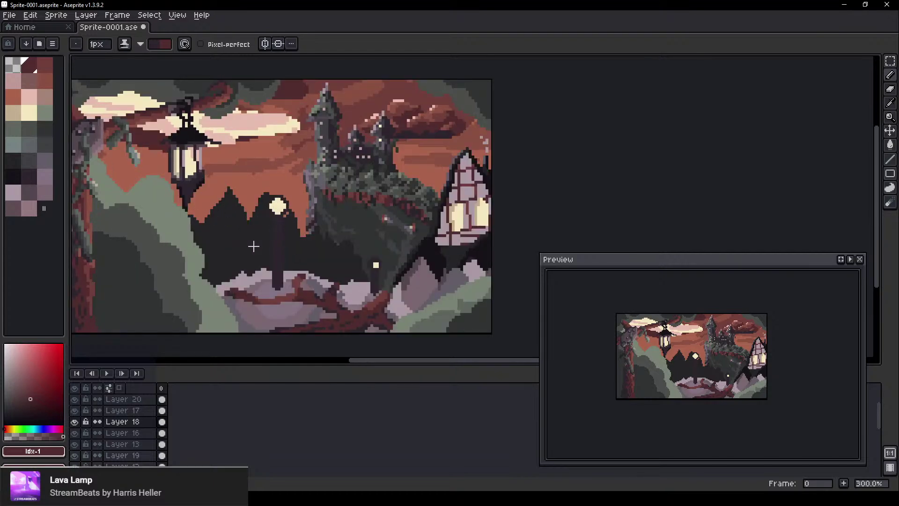
On Layer 19, paint an extra #242426 mountain peak below the floating castle and behind the small lamp, filling it with a 4 px brush
key(v)
drag(278, 231, 278, 231)
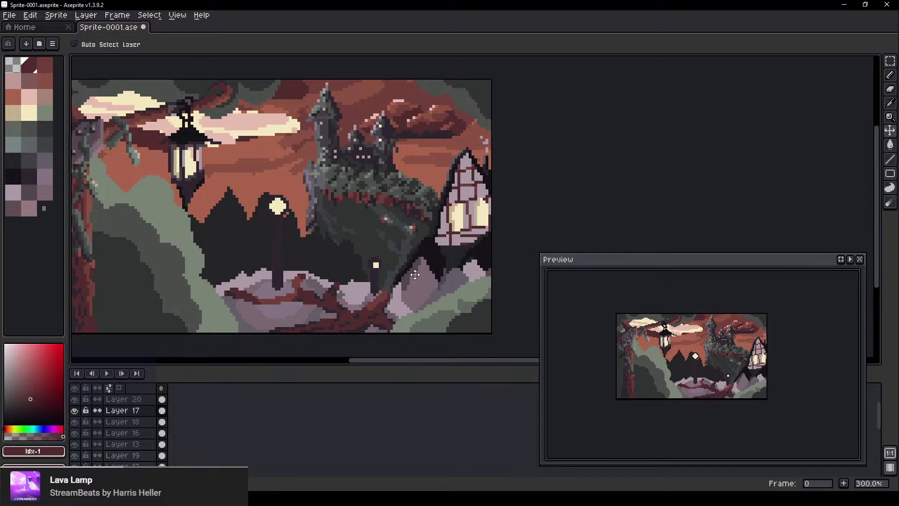
scroll(247, 215, up, 4)
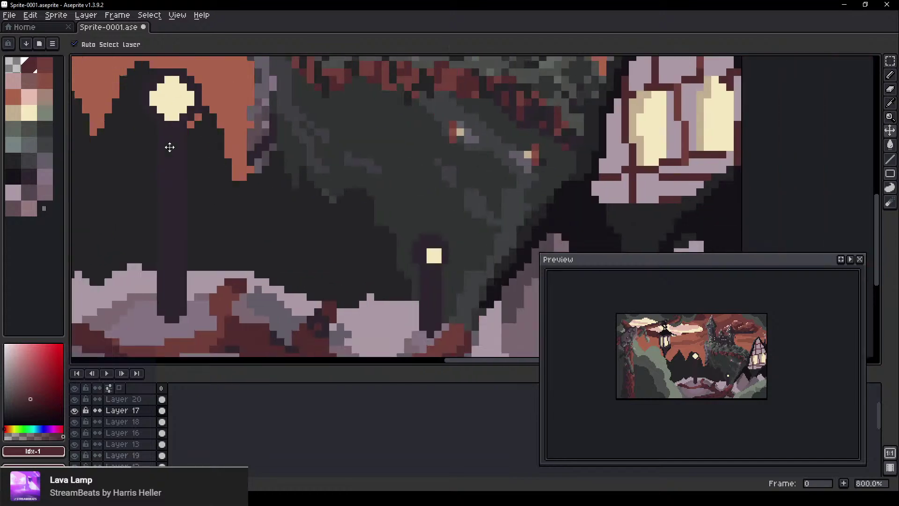
click(348, 227)
key(b)
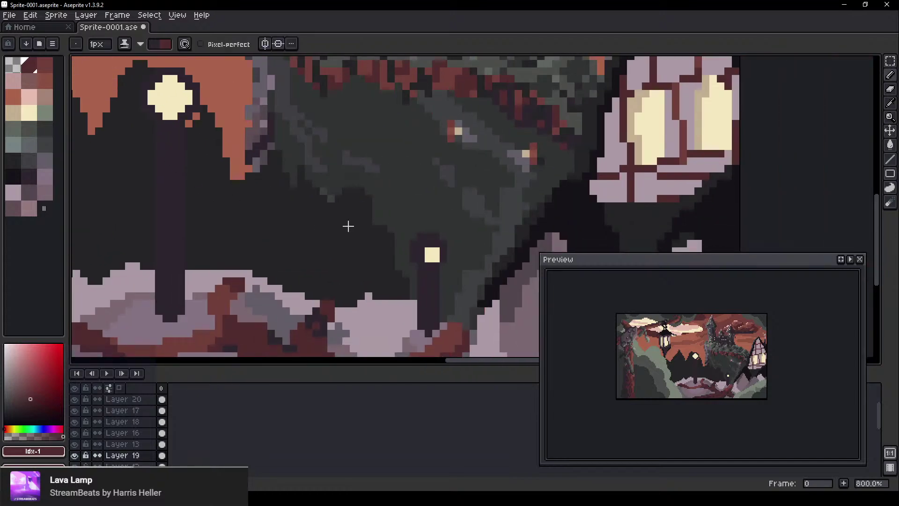
key(v)
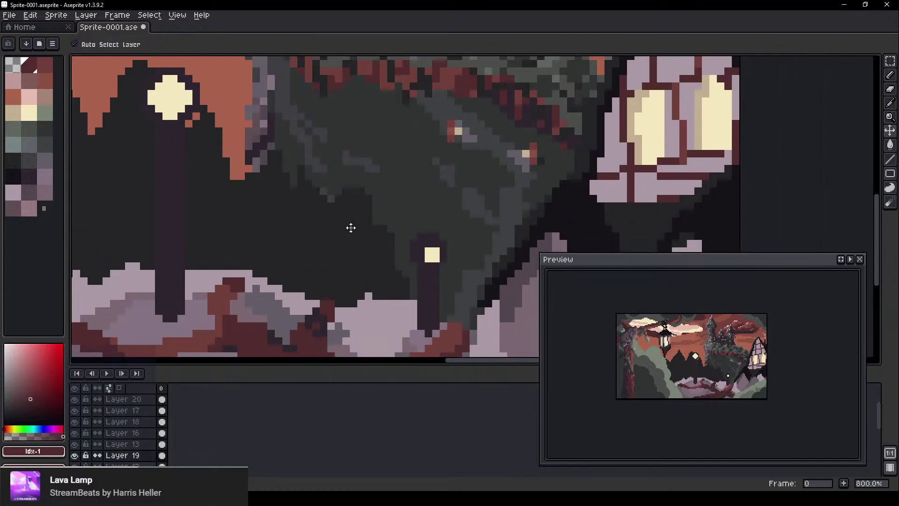
key(b)
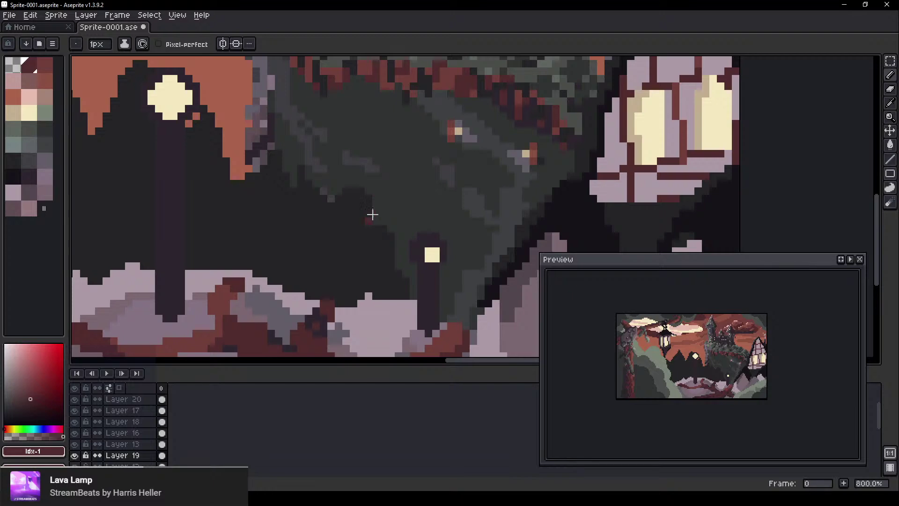
alt+click(367, 237)
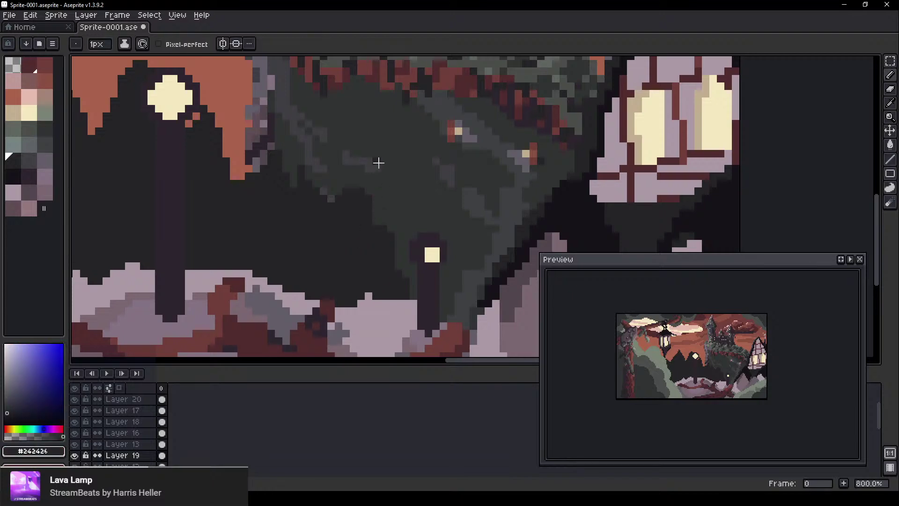
mouse_move(384, 158)
mouse_down()
mouse_move(358, 187)
mouse_move(404, 205)
mouse_move(405, 234)
mouse_up()
key(plus)
key(plus)
key(plus)
mouse_move(380, 173)
mouse_down()
mouse_move(368, 219)
mouse_move(382, 229)
mouse_move(385, 208)
mouse_move(402, 239)
mouse_move(411, 228)
mouse_move(409, 293)
mouse_move(420, 304)
mouse_move(426, 285)
mouse_move(443, 335)
mouse_up()
Move the pale clouds behind the hanging lantern slightly lower in the sky
scroll(476, 374, down, 2)
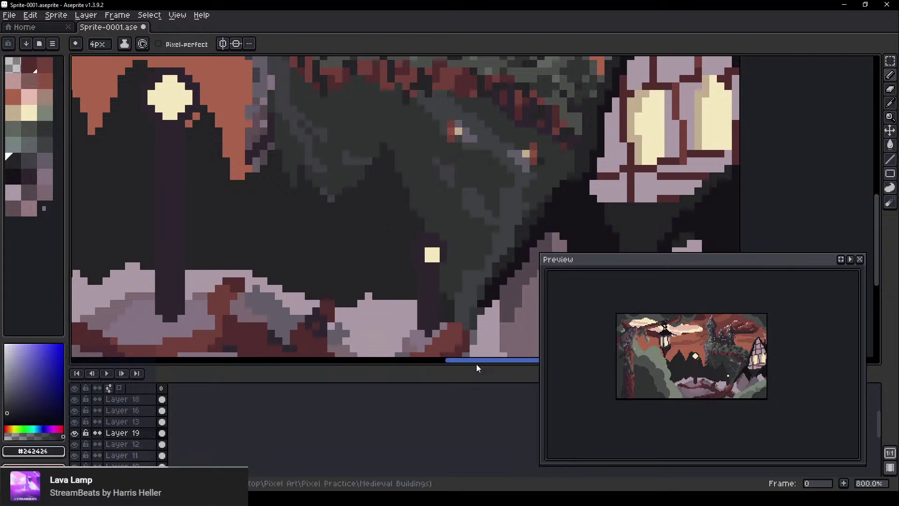
scroll(477, 294, down, 3)
scroll(483, 266, down, 2)
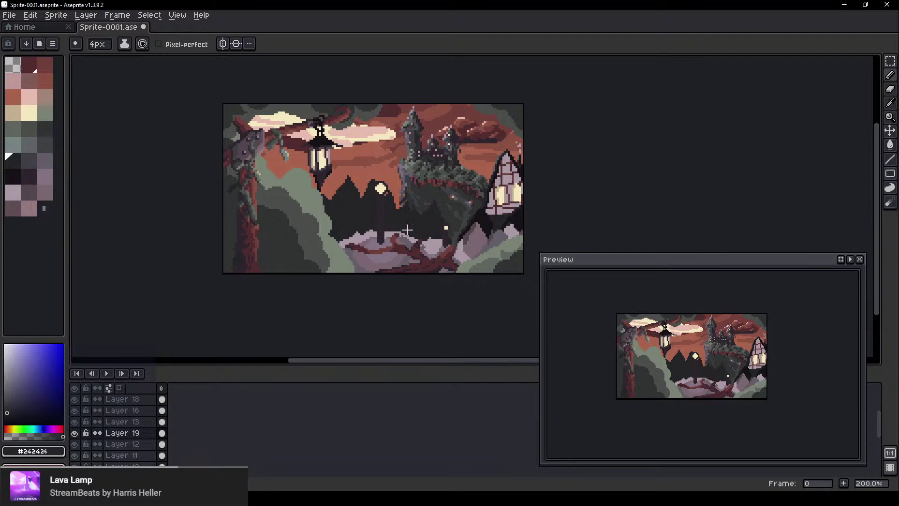
scroll(407, 230, down, 1)
drag(490, 138, 417, 167)
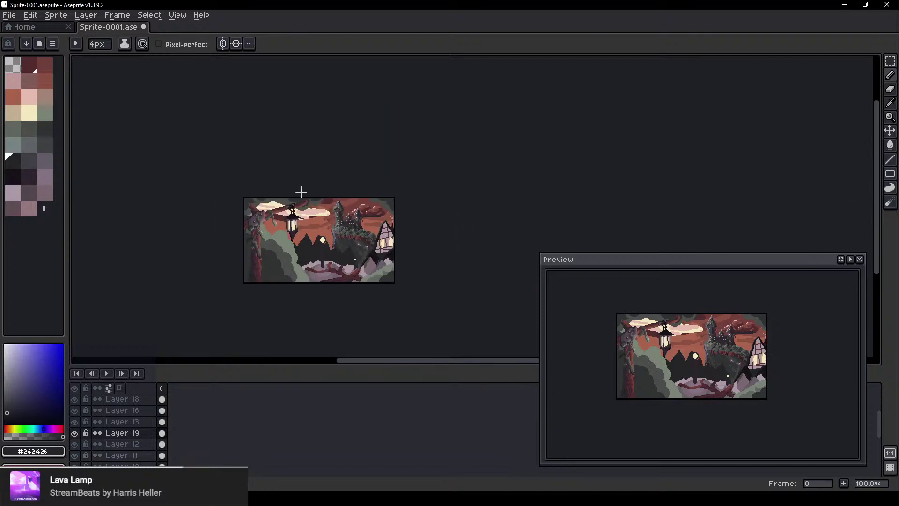
drag(269, 245, 246, 235)
scroll(300, 219, up, 2)
key(v)
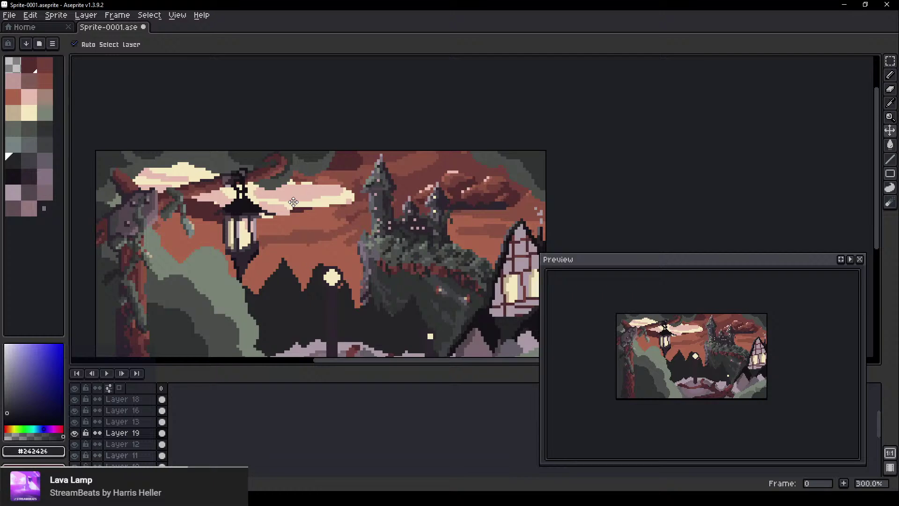
drag(294, 203, 296, 215)
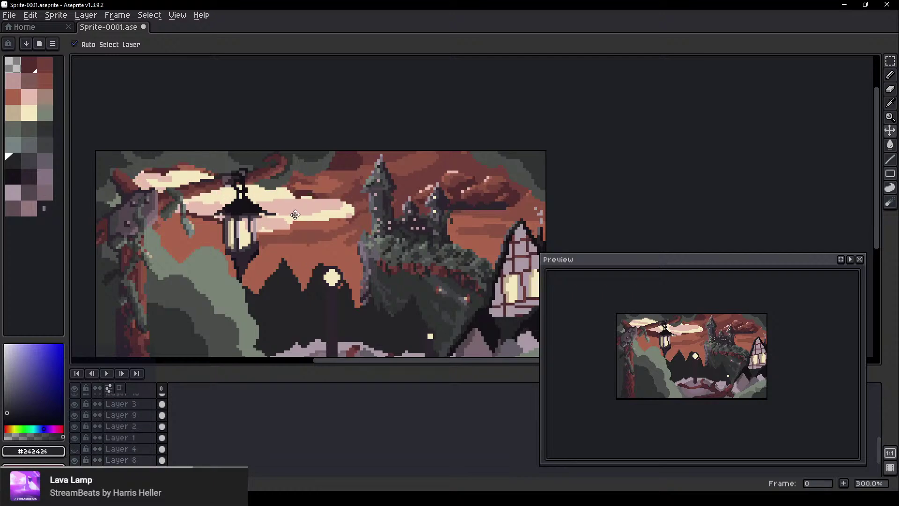
scroll(422, 185, down, 2)
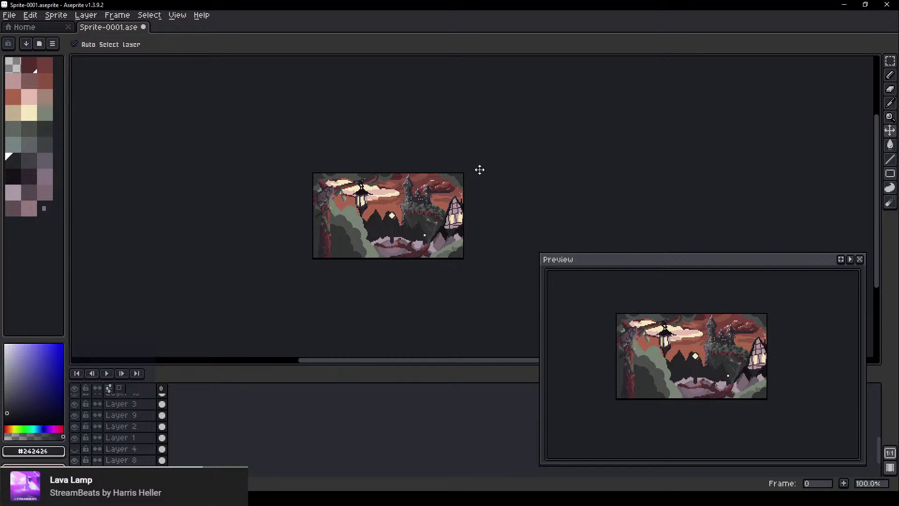
scroll(389, 205, up, 2)
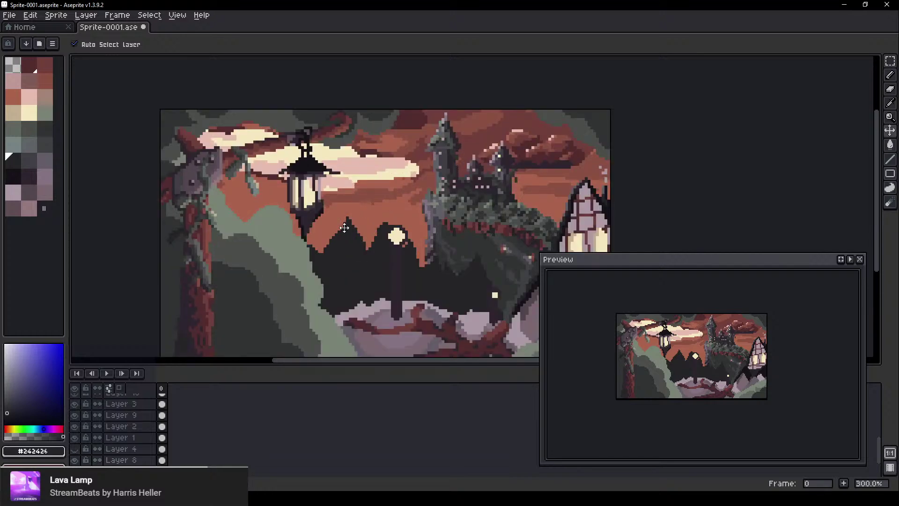
drag(323, 276, 255, 234)
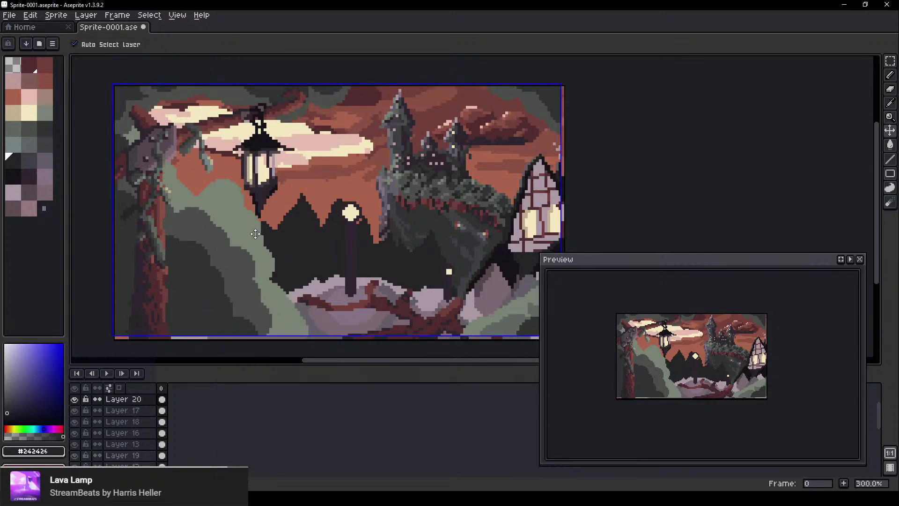
key(ctrl+z)
drag(374, 217, 286, 186)
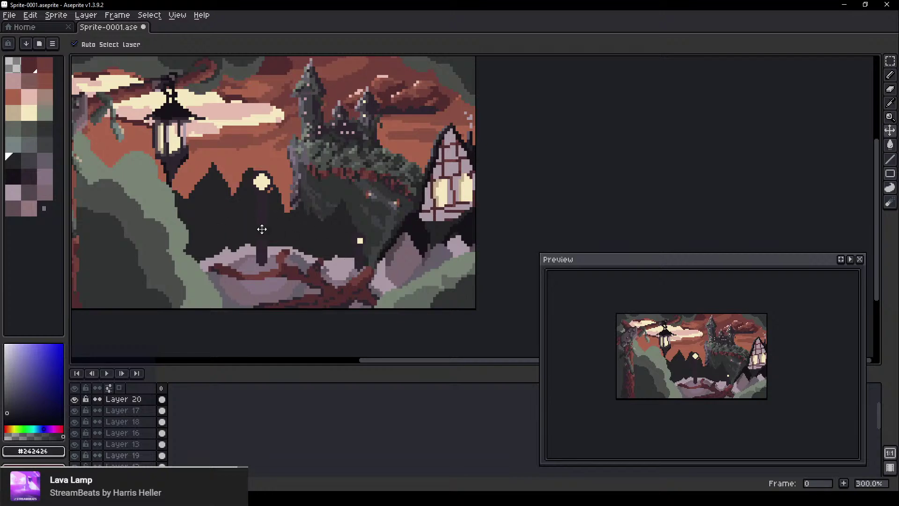
scroll(281, 299, up, 1)
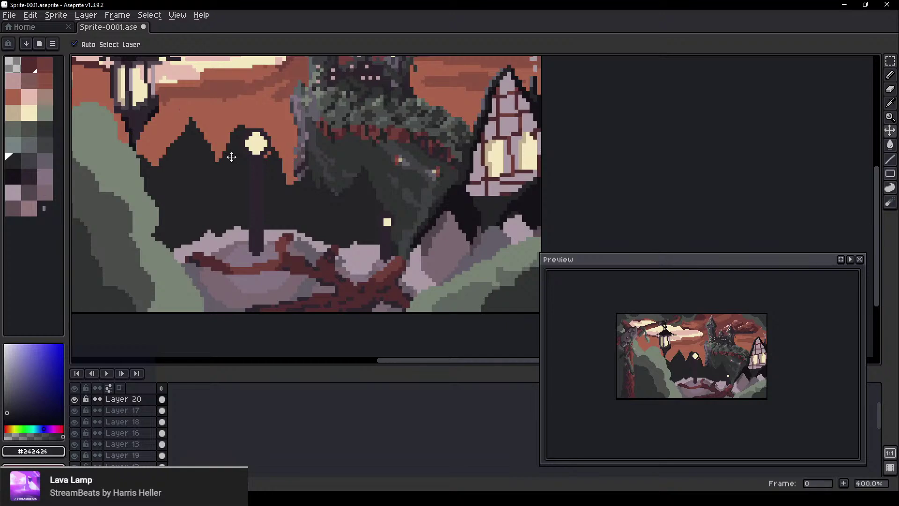
Paint dark red #72403b across the lower sky just above the mountain peaks with a 7 px round brush
drag(348, 173, 412, 229)
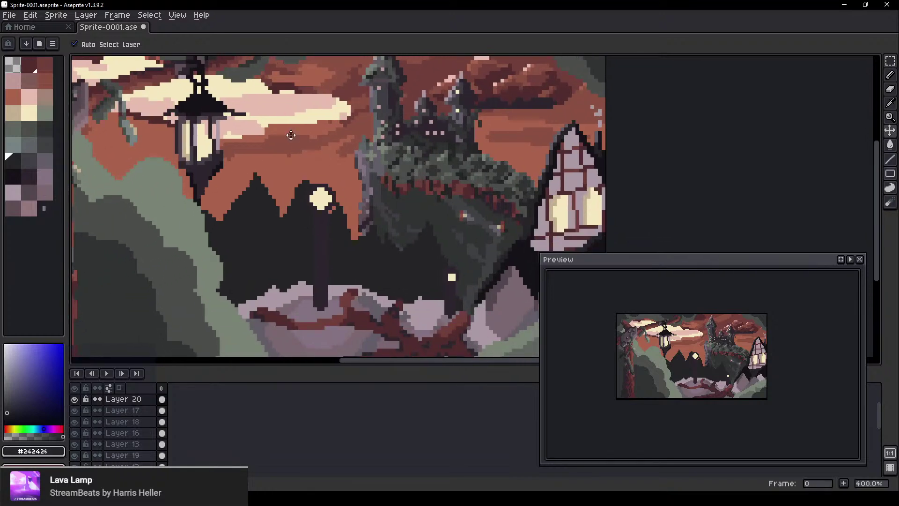
drag(291, 135, 295, 168)
key(b)
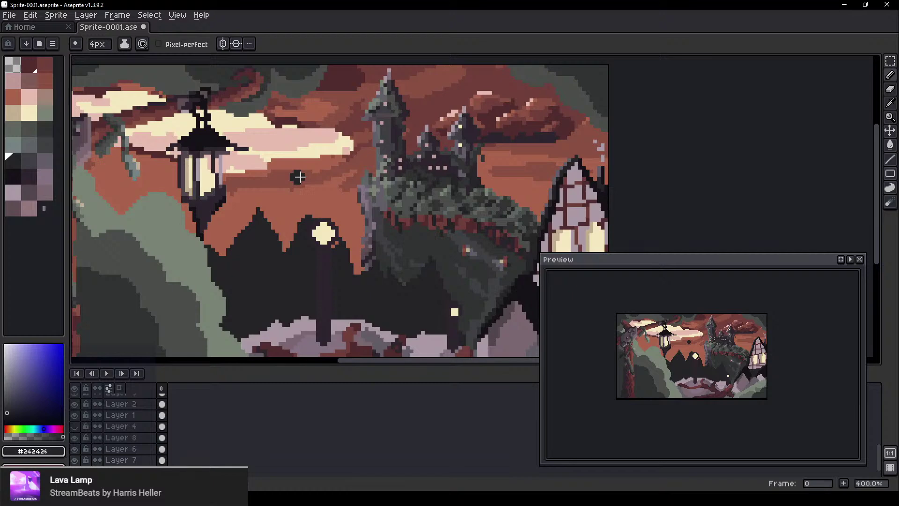
alt+click(300, 177)
scroll(287, 202, down, 3)
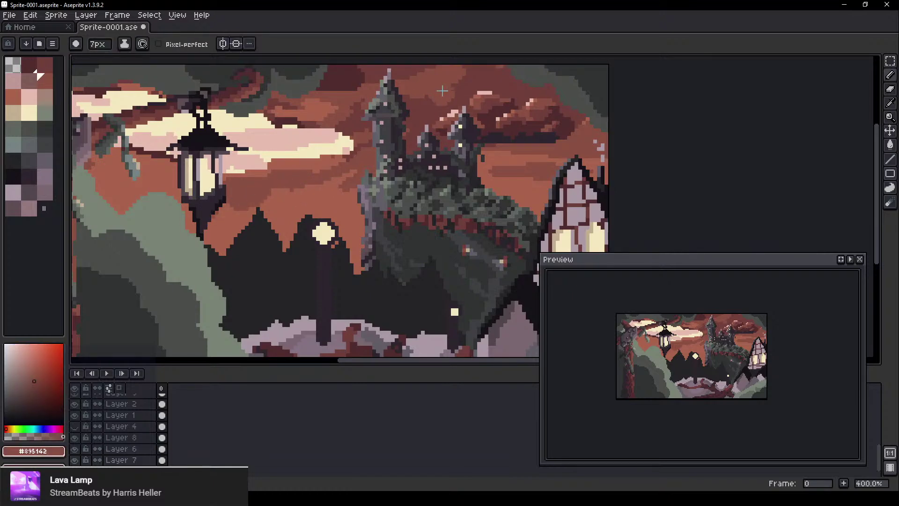
alt+click(321, 188)
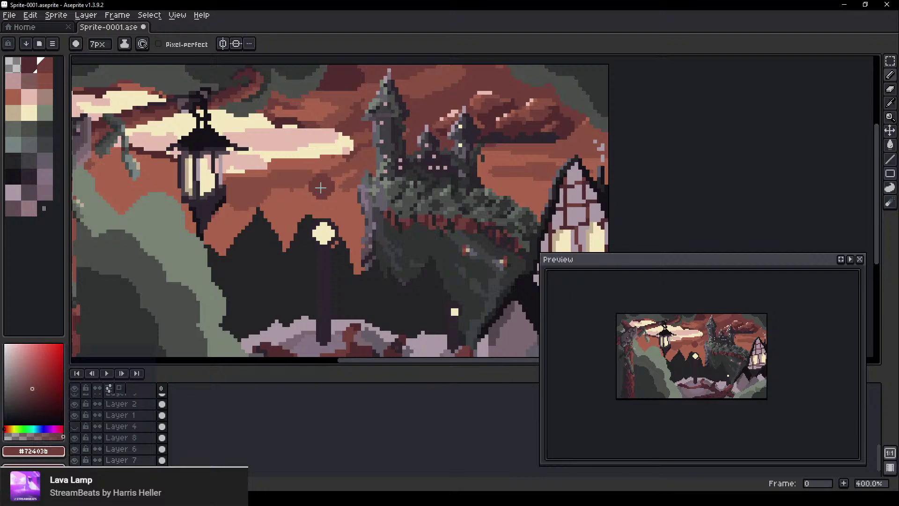
drag(321, 188, 219, 241)
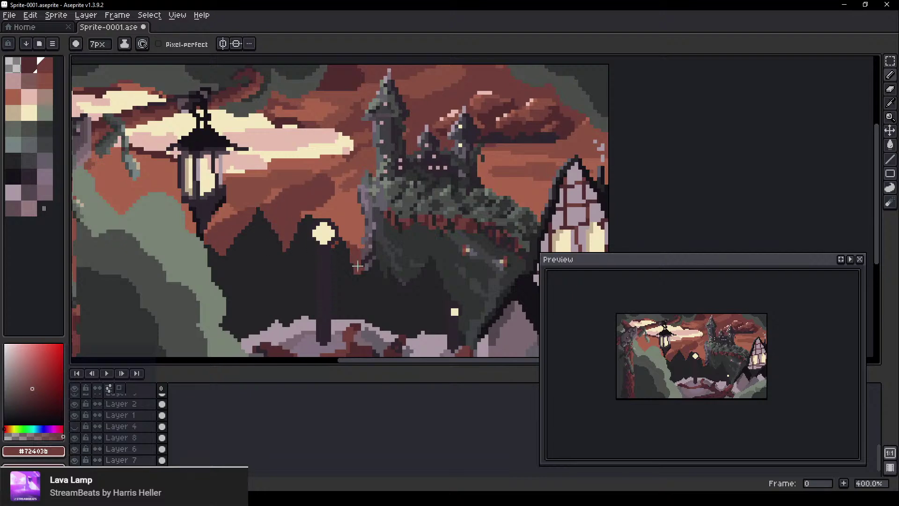
drag(311, 215, 366, 241)
drag(327, 211, 351, 235)
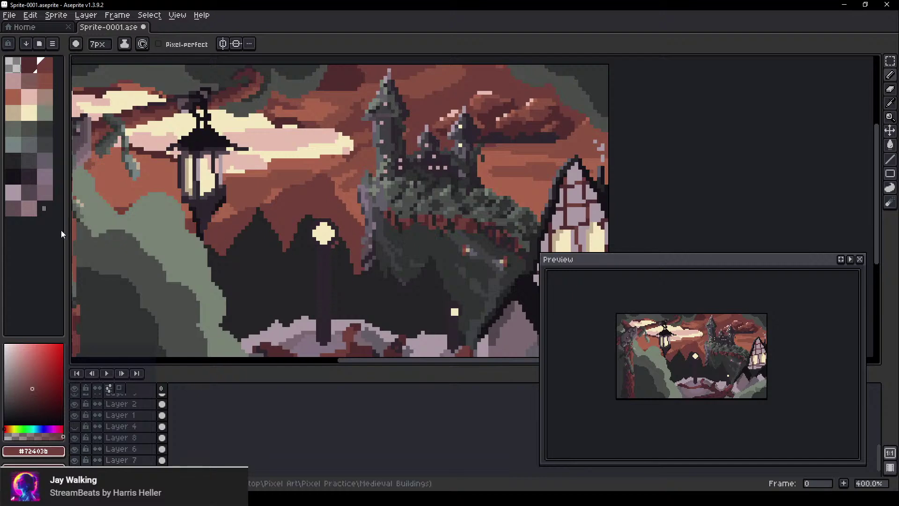
Break up the dark red lower sky with #895142 strokes, reducing the brush to 3 px for finer streaks
drag(127, 275, 230, 279)
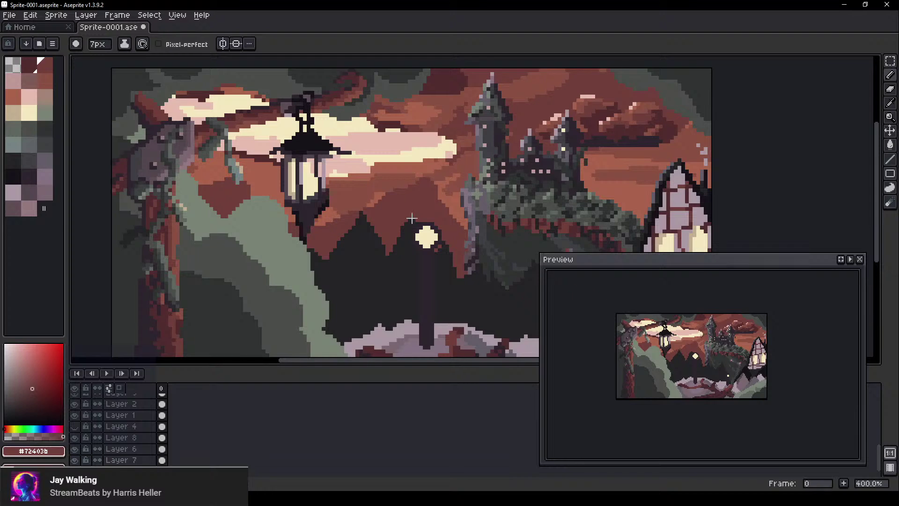
alt+click(367, 184)
drag(414, 185, 375, 198)
key(minus)
key(minus)
key(minus)
key(minus)
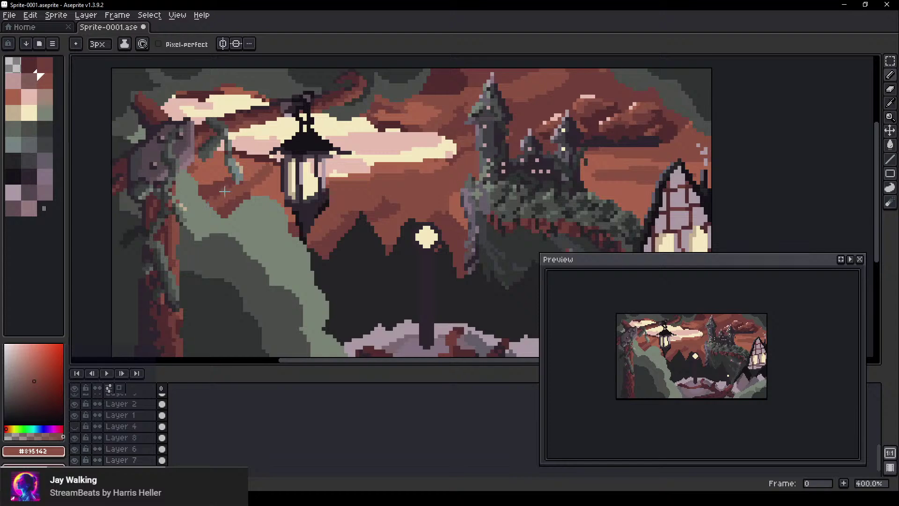
Blend 3 px streaks of #aa644d and #72403b into the sky between the hanging lantern and the floating castle
scroll(426, 237, down, 3)
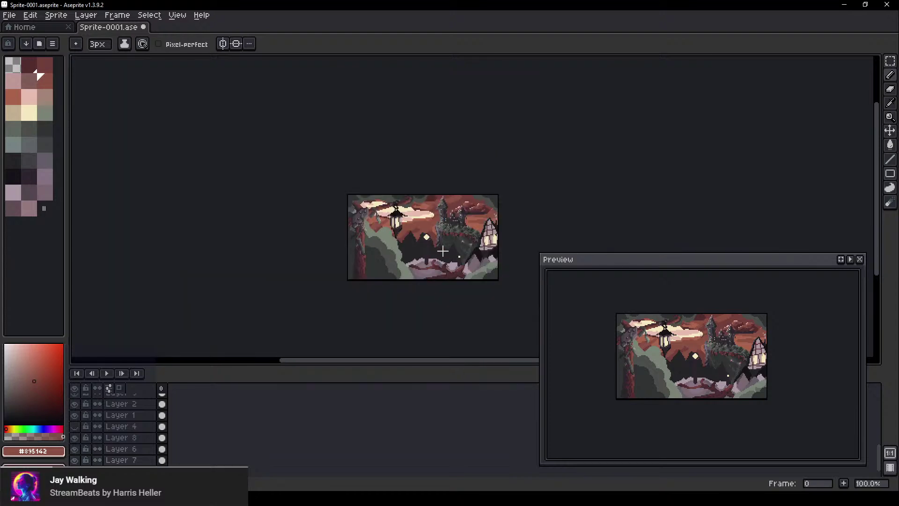
drag(449, 247, 354, 225)
scroll(386, 198, up, 3)
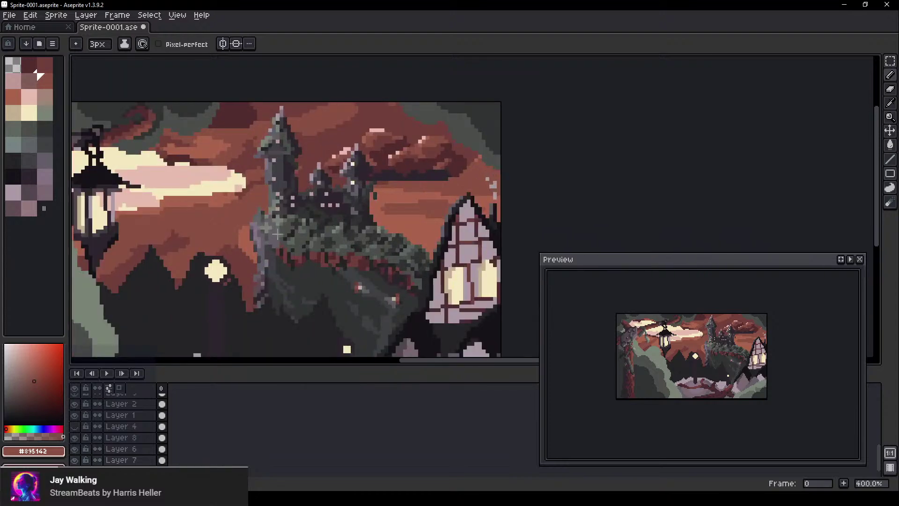
alt+click(398, 193)
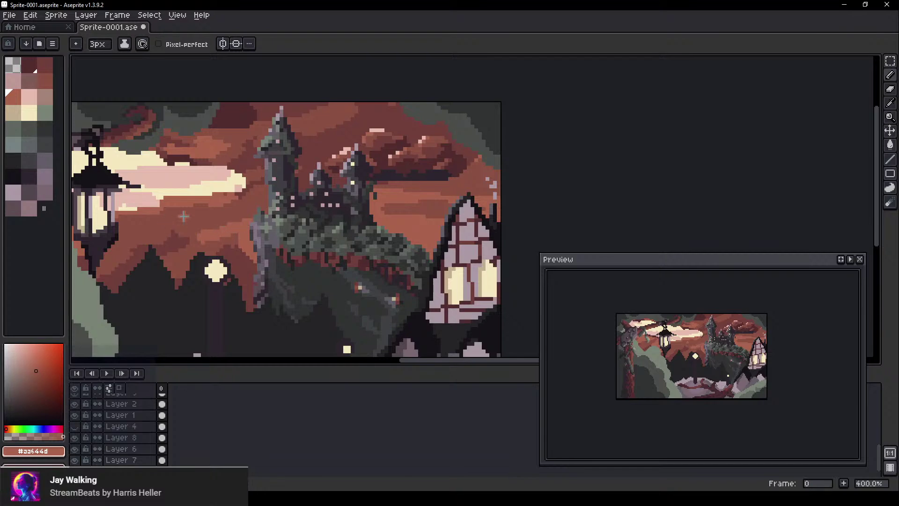
scroll(210, 254, down, 2)
drag(198, 259, 280, 258)
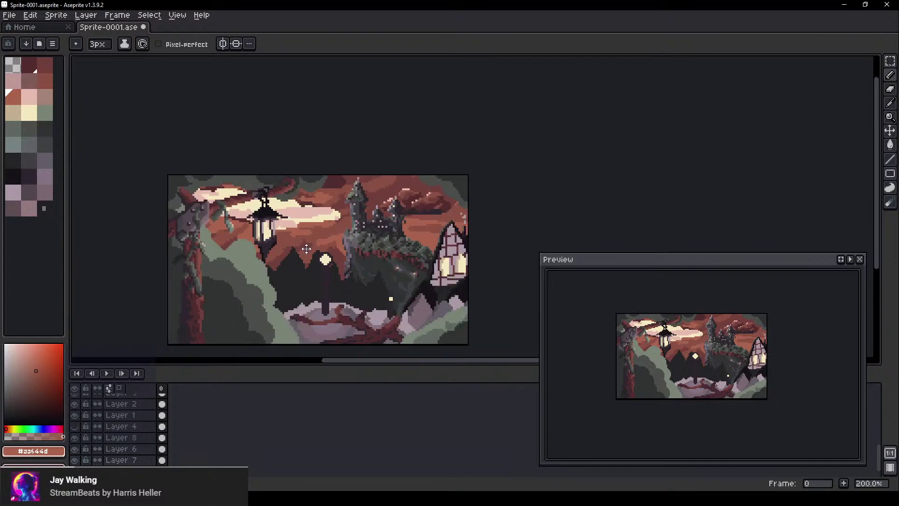
scroll(295, 257, up, 2)
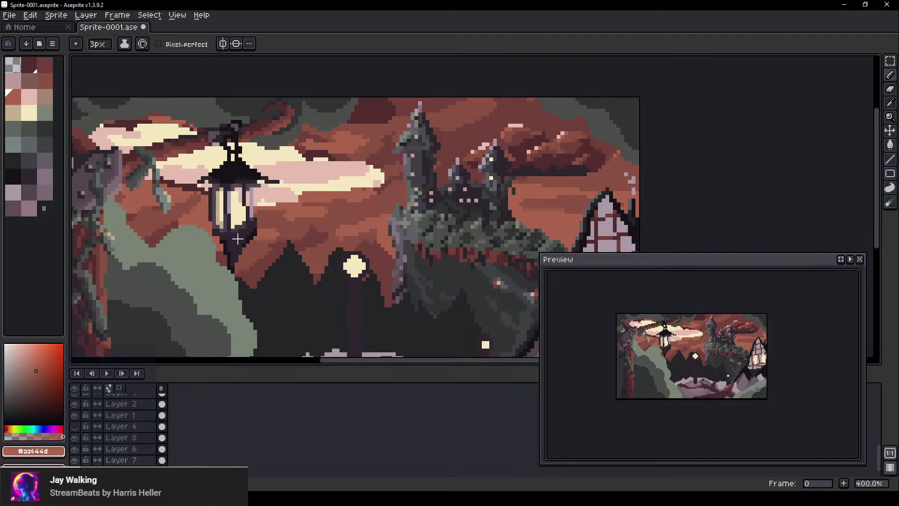
alt+click(285, 249)
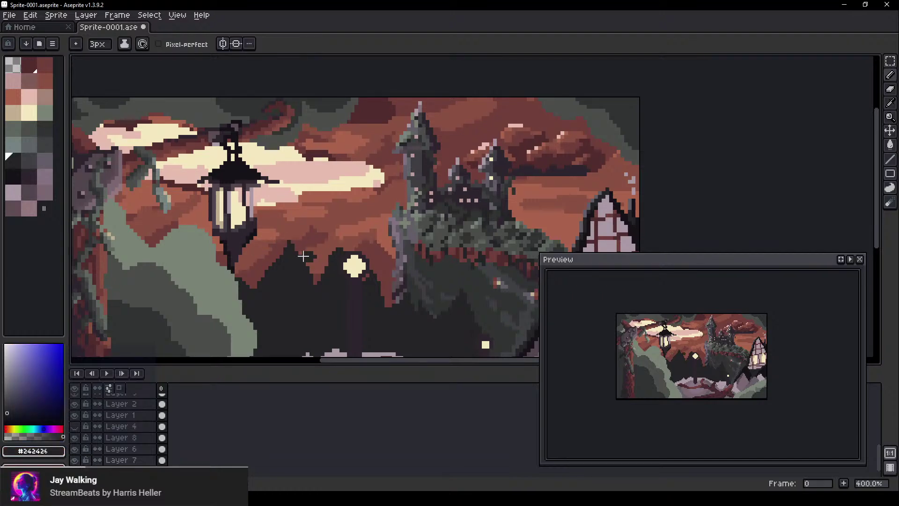
alt+click(312, 238)
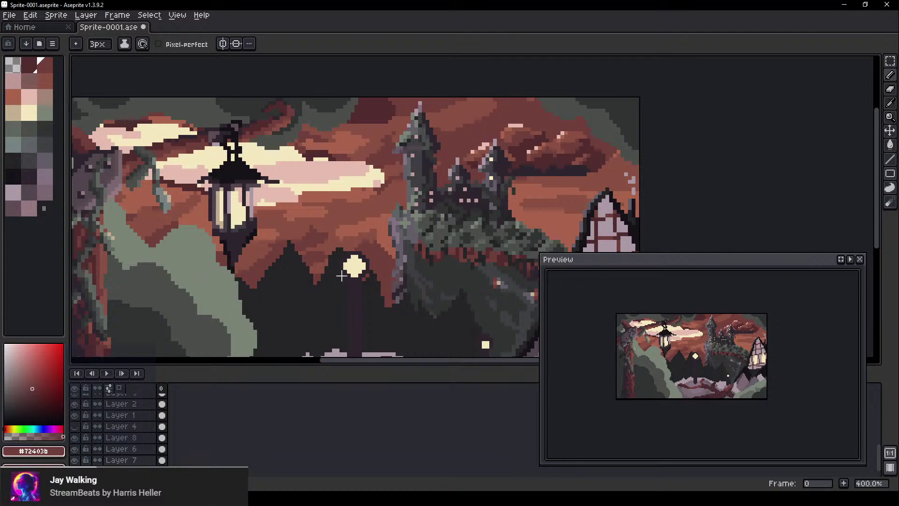
Refine the sky streaks above the mountains with #aa644d, #895142 and #72403b, undoing the stray pencil strokes
scroll(321, 279, down, 2)
scroll(323, 288, down, 1)
scroll(395, 301, up, 1)
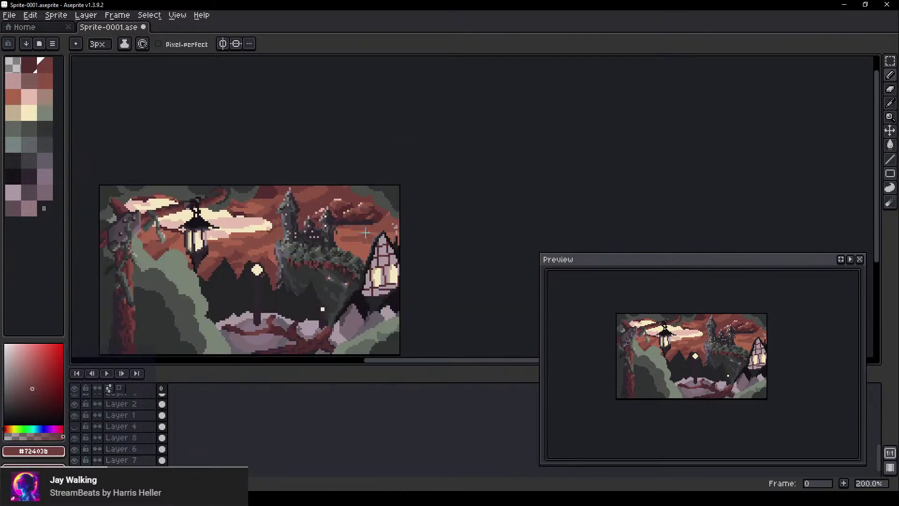
alt+click(348, 232)
scroll(241, 243, up, 1)
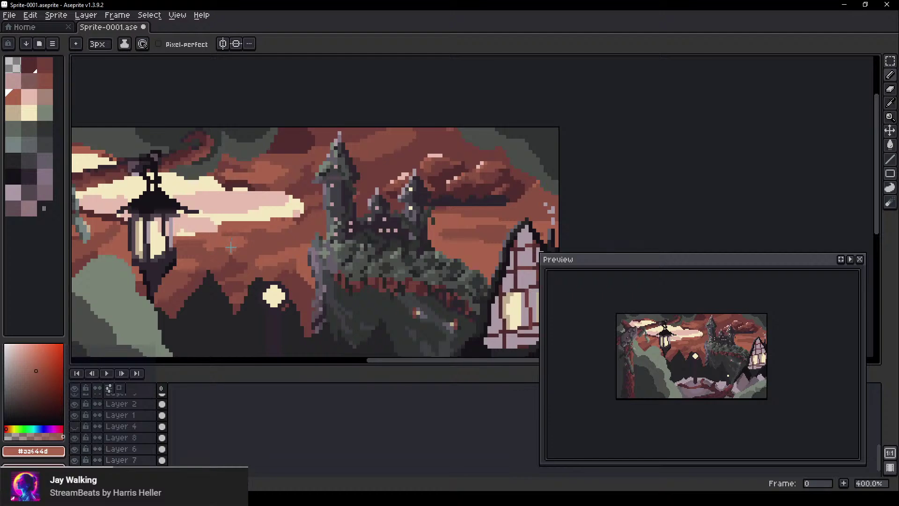
alt+click(273, 250)
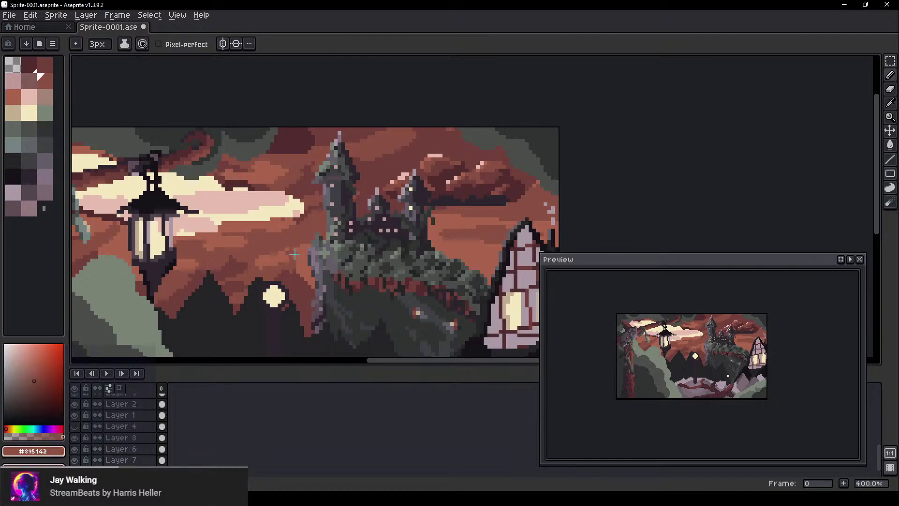
alt+click(246, 265)
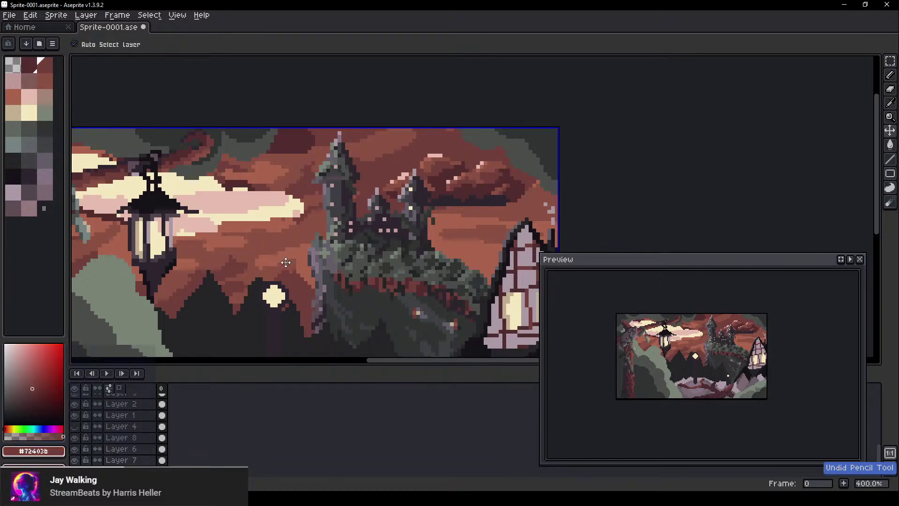
scroll(303, 303, down, 1)
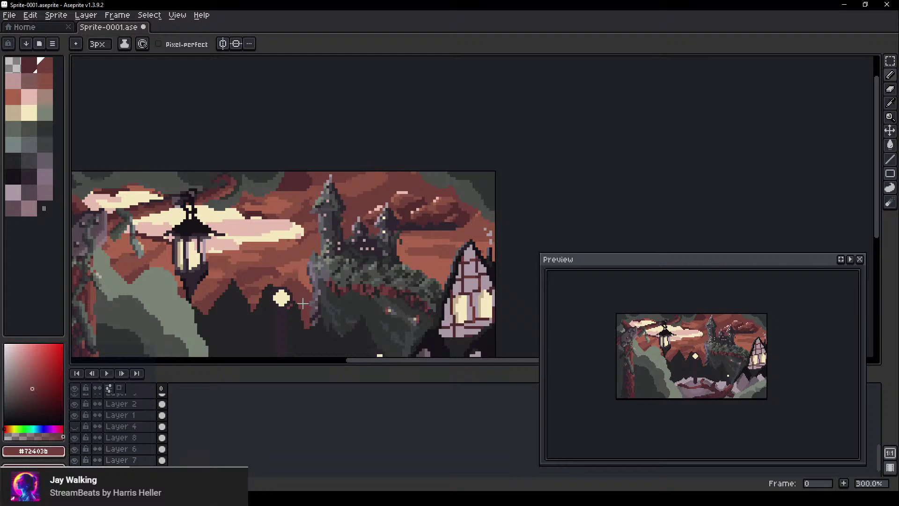
key(ctrl+z)
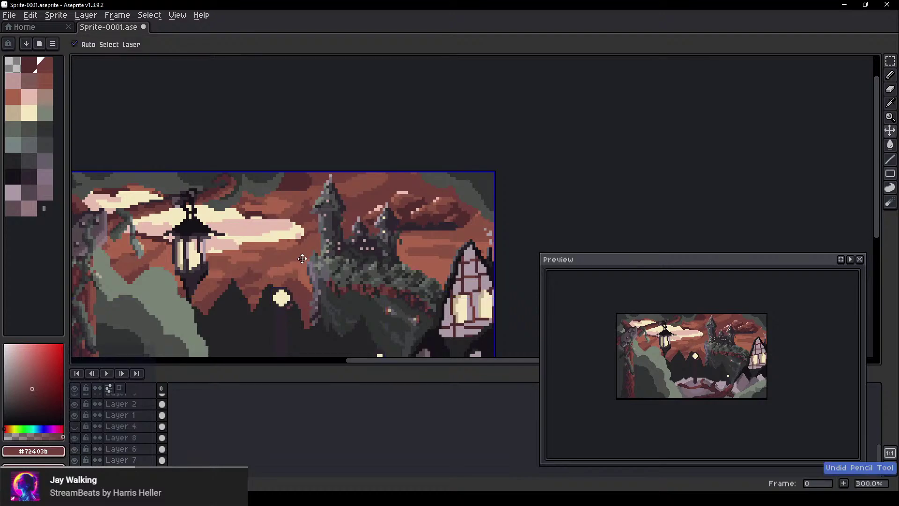
scroll(296, 261, down, 2)
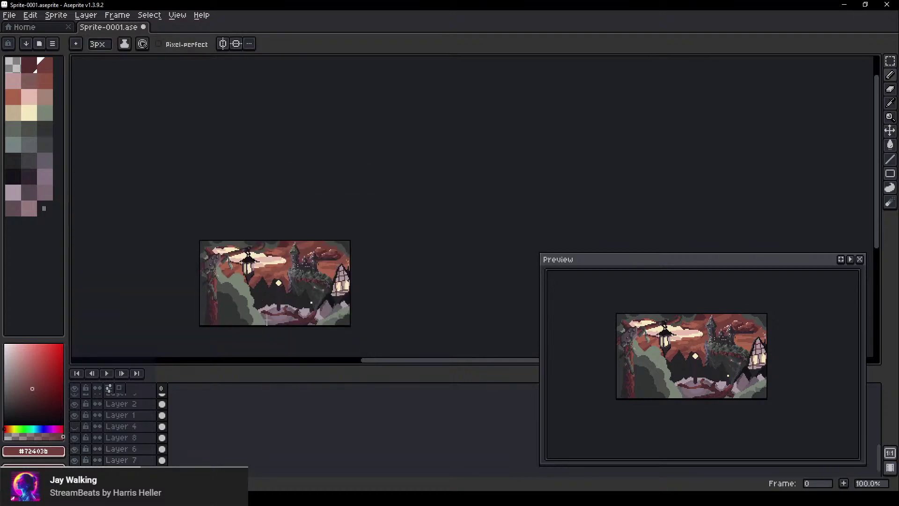
scroll(293, 304, up, 2)
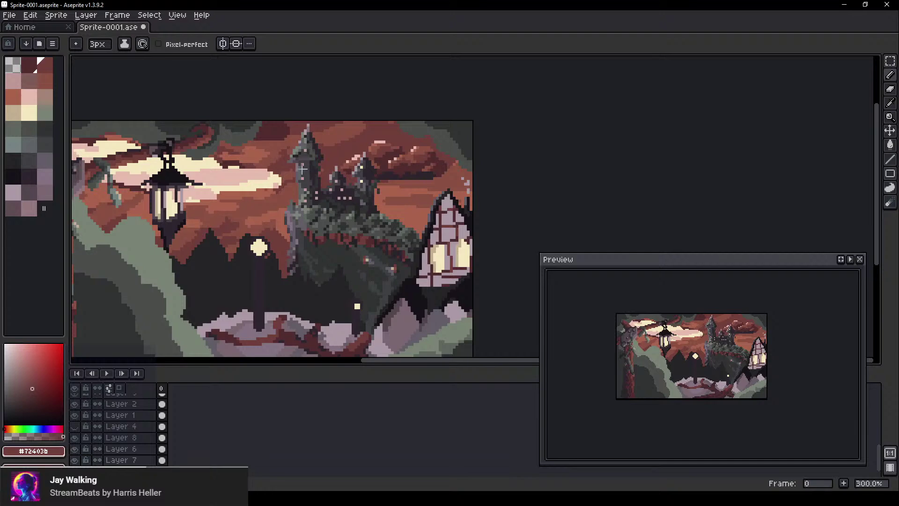
Nudge the red clouds beside the castle and the pale clouds behind the hanging lantern slightly left
drag(302, 169, 308, 132)
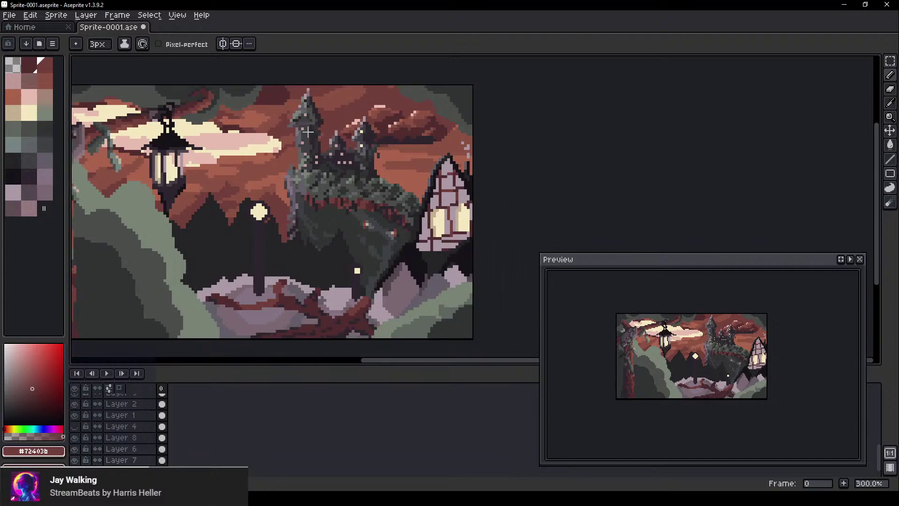
ctrl+click(414, 135)
mouse_move(415, 139)
mouse_down()
mouse_move(416, 129)
mouse_move(408, 141)
mouse_move(409, 134)
mouse_up()
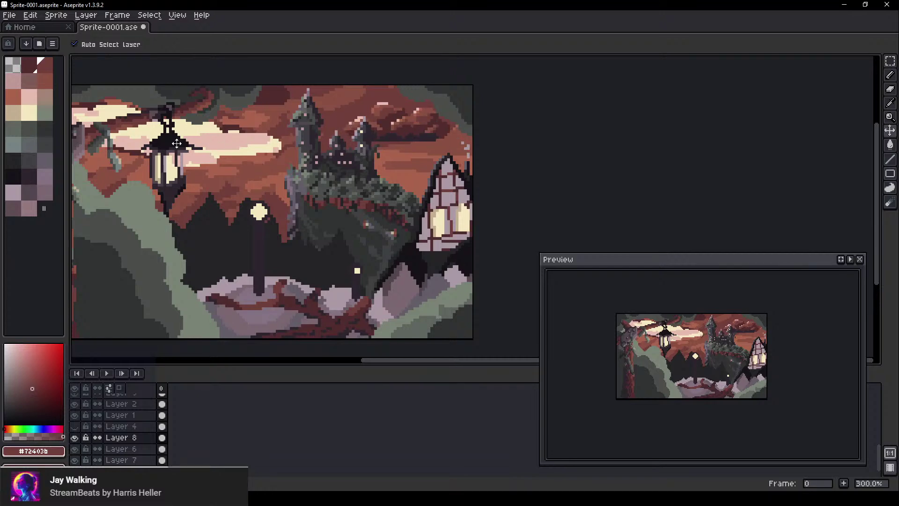
drag(241, 167, 313, 201)
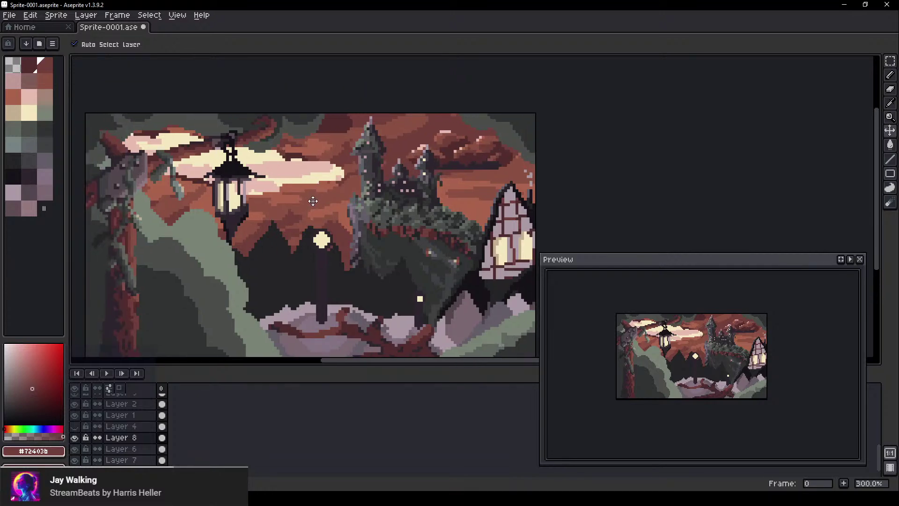
click(282, 166)
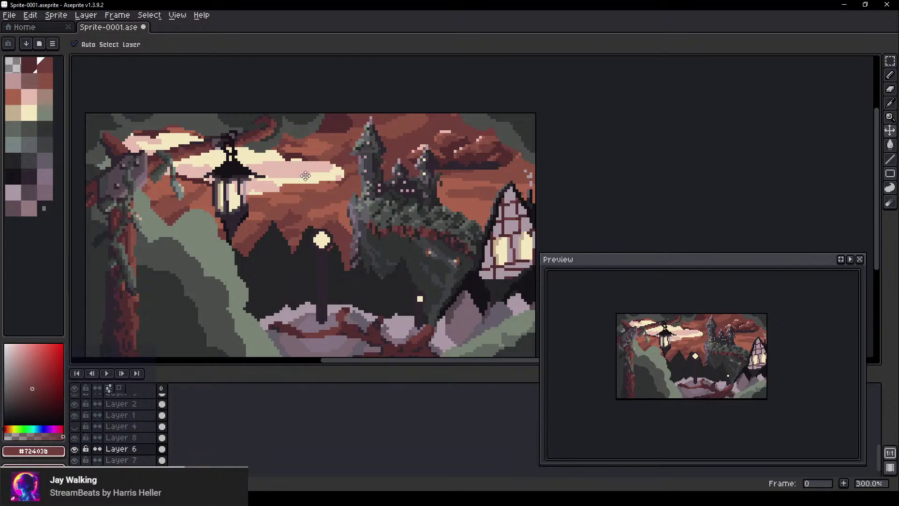
mouse_move(477, 144)
mouse_down()
mouse_move(220, 185)
mouse_move(244, 175)
mouse_move(192, 145)
mouse_move(202, 159)
mouse_move(187, 150)
mouse_move(199, 162)
mouse_move(178, 168)
mouse_move(192, 150)
mouse_move(164, 145)
mouse_move(288, 175)
mouse_move(466, 157)
mouse_up()
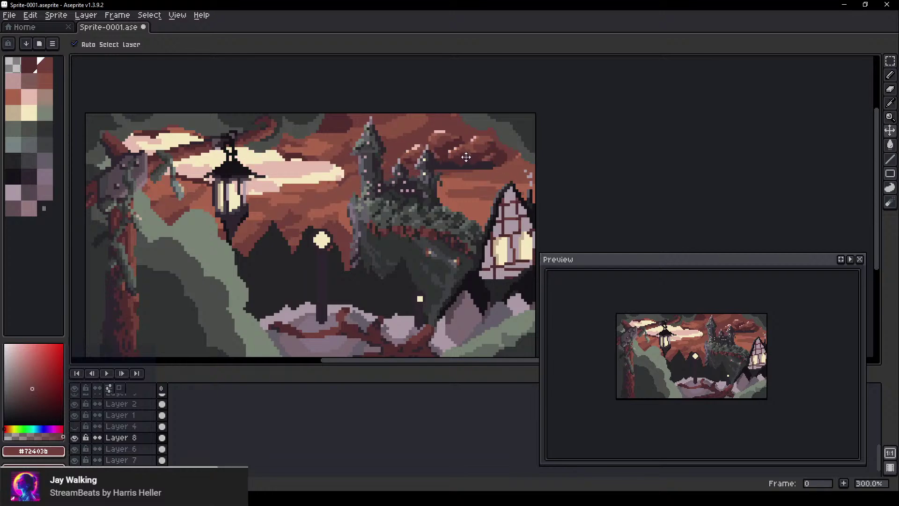
mouse_move(290, 163)
mouse_down()
mouse_move(473, 151)
mouse_move(489, 158)
mouse_move(474, 151)
mouse_move(485, 156)
mouse_move(284, 172)
mouse_move(298, 169)
mouse_move(289, 166)
mouse_move(286, 178)
mouse_move(286, 162)
mouse_up()
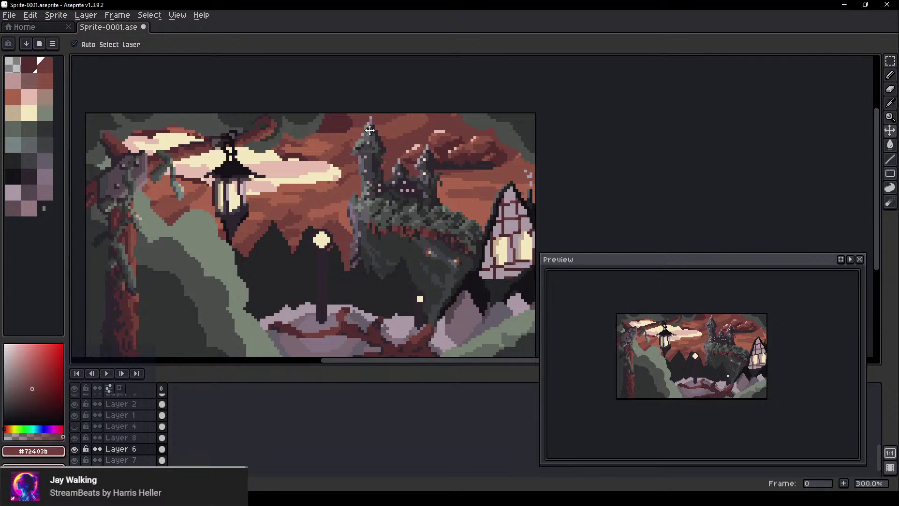
Set up a round 21 px brush in pale cream (Idx-10) on the layer directly below Layer 7
click(409, 132)
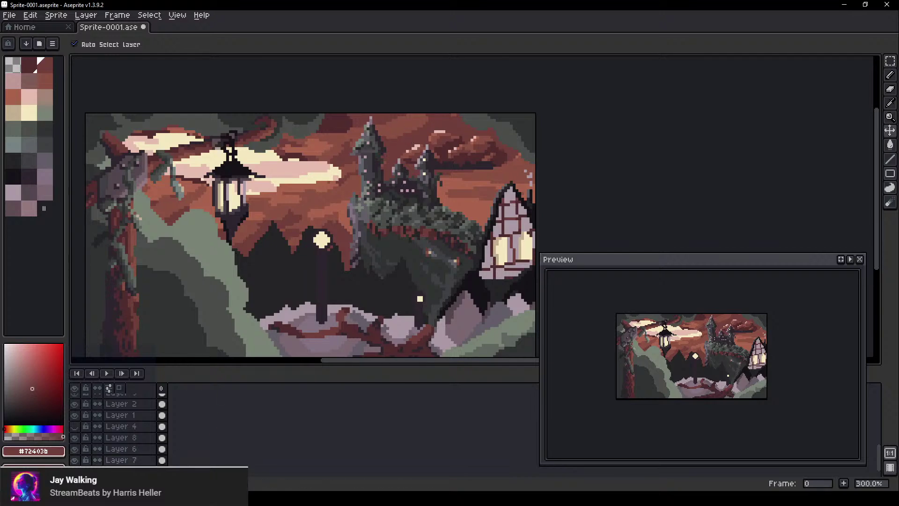
click(141, 460)
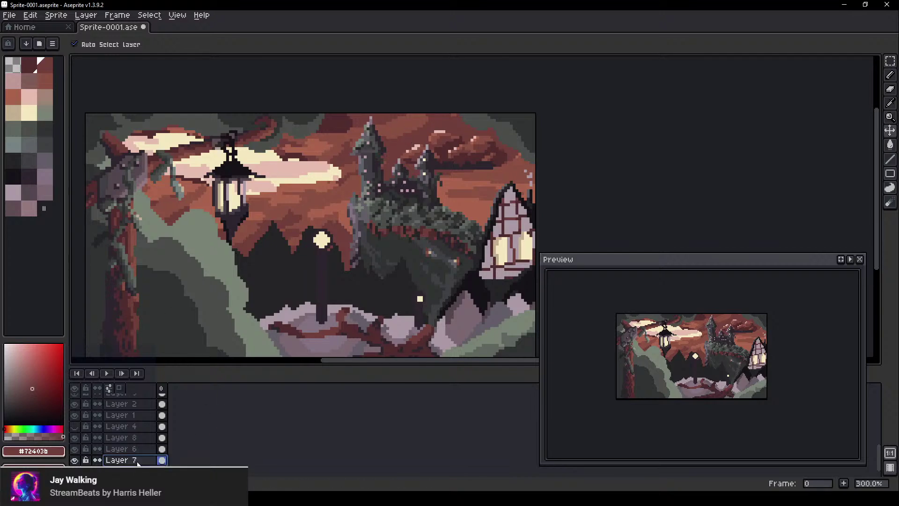
click(139, 470)
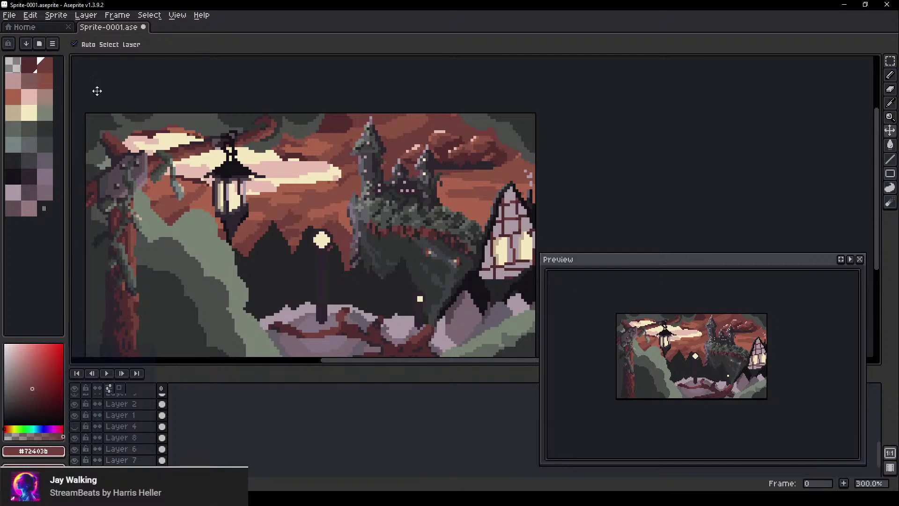
click(30, 115)
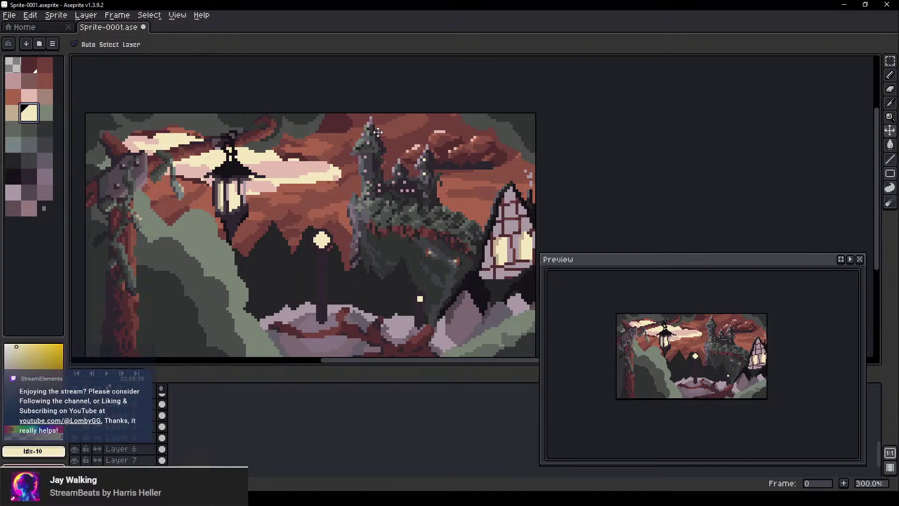
scroll(373, 131, up, 12)
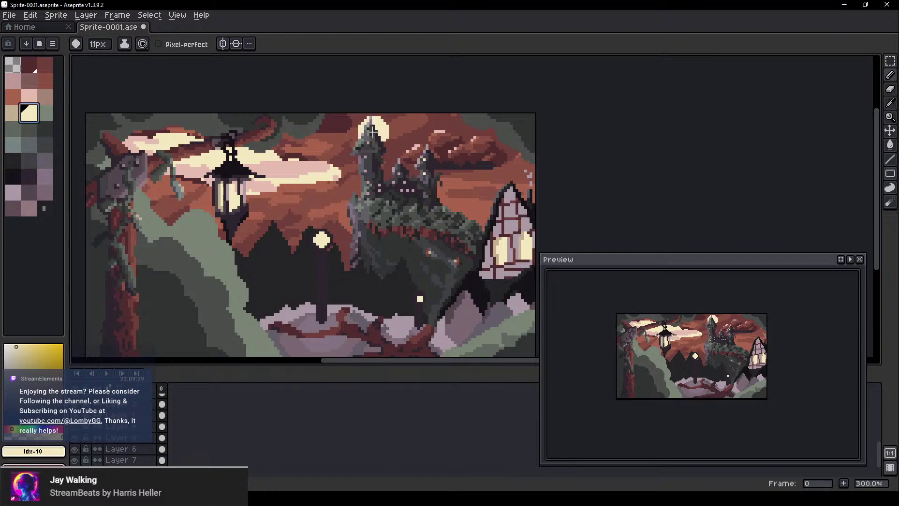
scroll(364, 139, up, 4)
scroll(373, 141, up, 1)
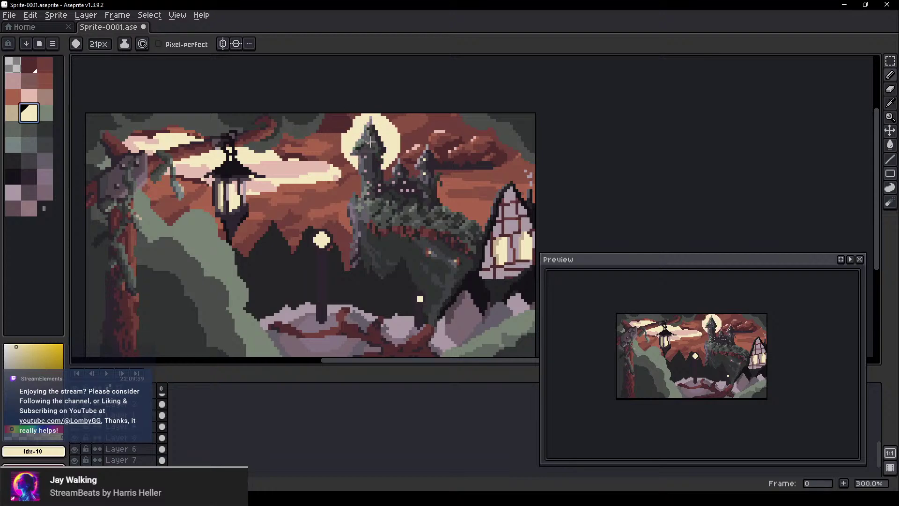
key(ctrl+z)
key(ctrl+z)
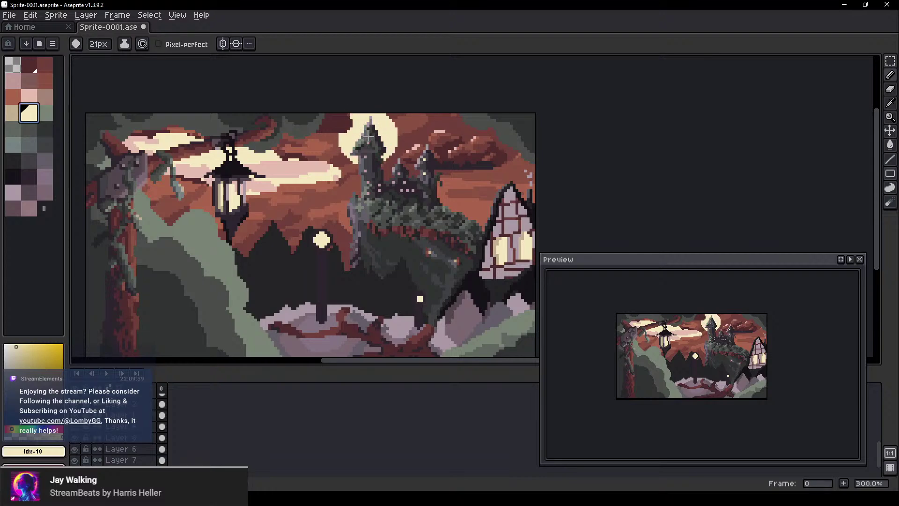
Stamp a round 22 px cream moon in the sky behind the castle's smaller towers and the red cloud
drag(370, 136, 425, 149)
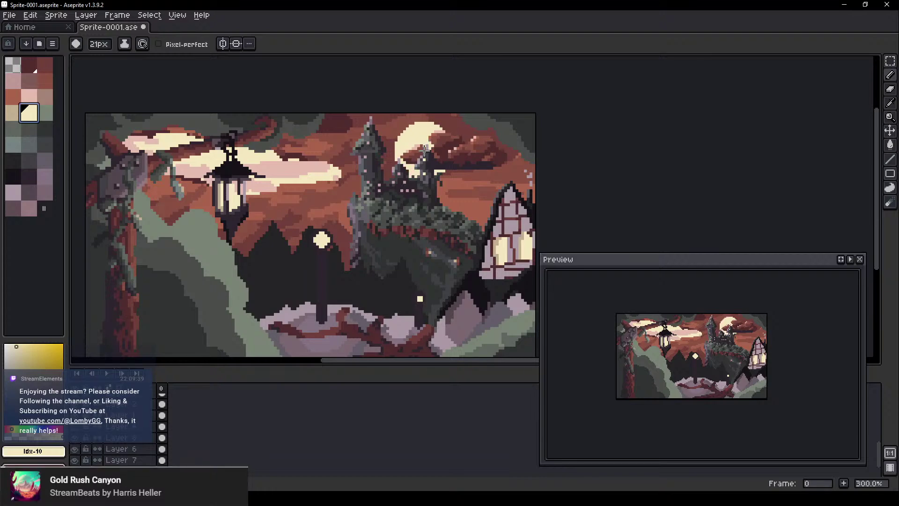
key(plus)
key(plus)
key(plus)
key(plus)
key(plus)
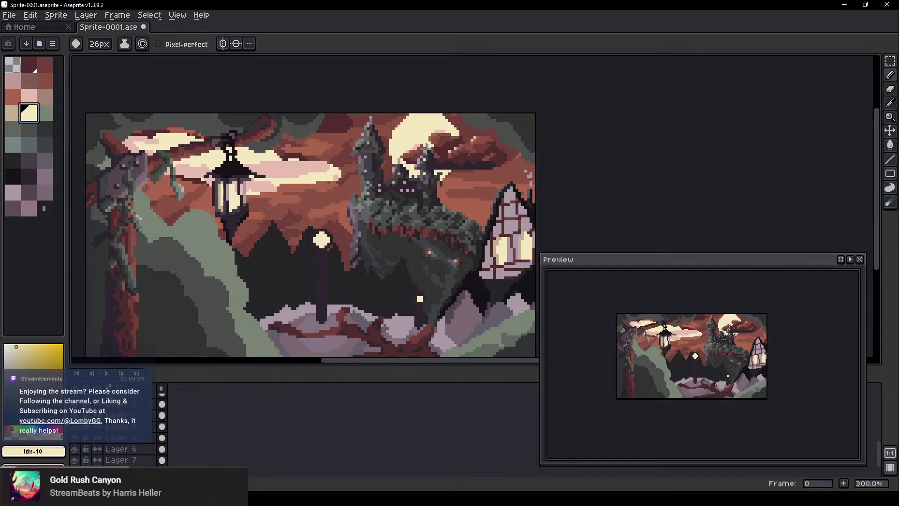
key(minus)
key(minus)
key(minus)
key(minus)
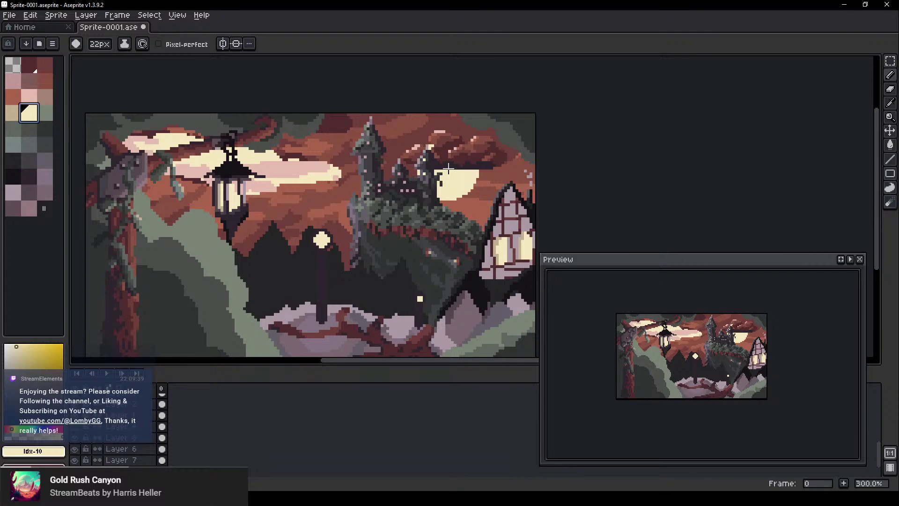
drag(432, 160, 427, 152)
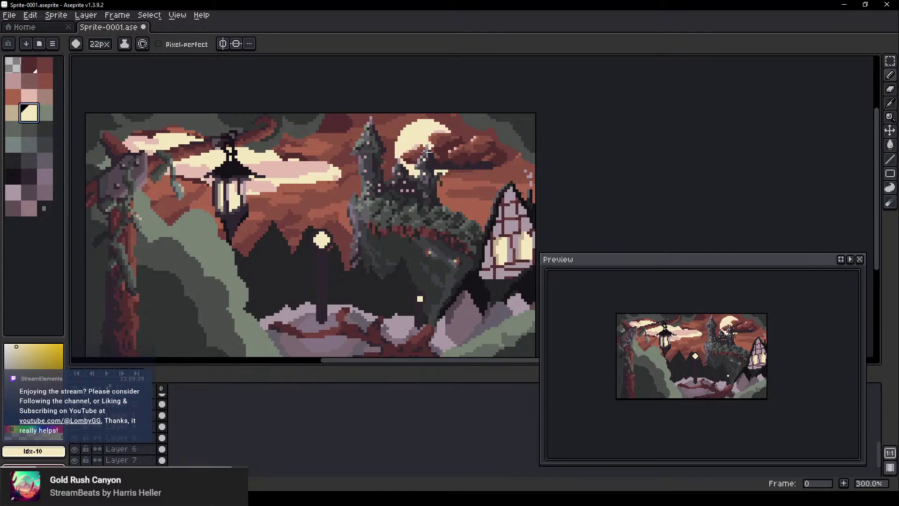
click(427, 152)
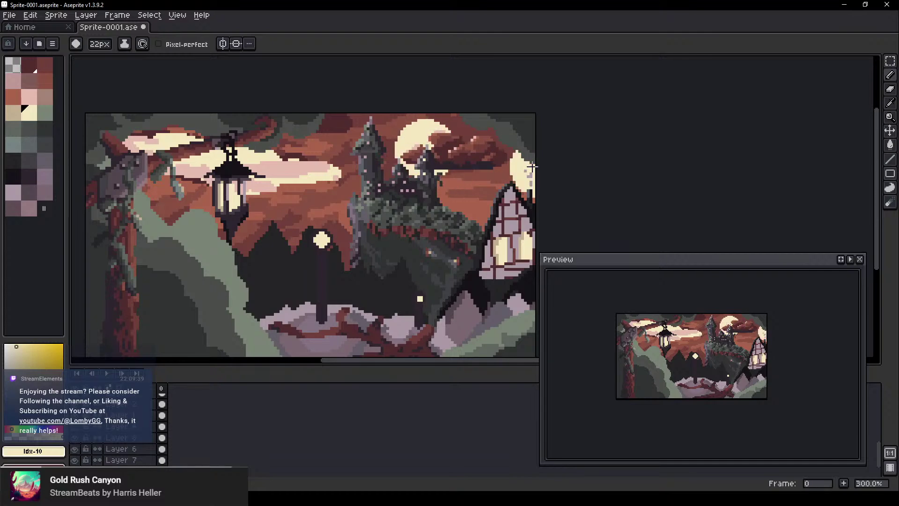
Reduce the brush size to 1 px
scroll(570, 92, down, 3)
drag(607, 159, 415, 187)
scroll(406, 159, up, 1)
scroll(306, 112, up, 4)
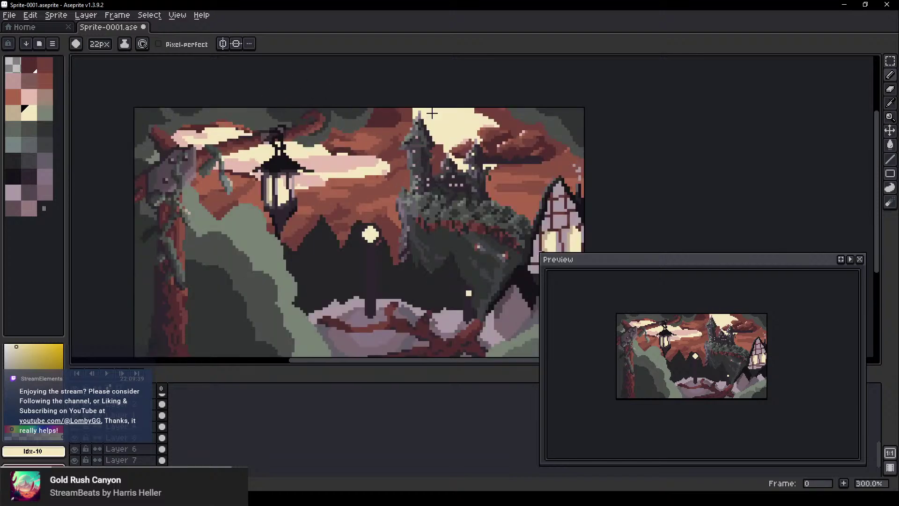
key(minus)
key(minus)
key(minus)
key(minus)
key(minus)
key(minus)
key(minus)
key(minus)
key(minus)
key(minus)
key(minus)
key(minus)
key(minus)
key(minus)
key(minus)
key(minus)
key(minus)
key(minus)
key(minus)
key(minus)
key(minus)
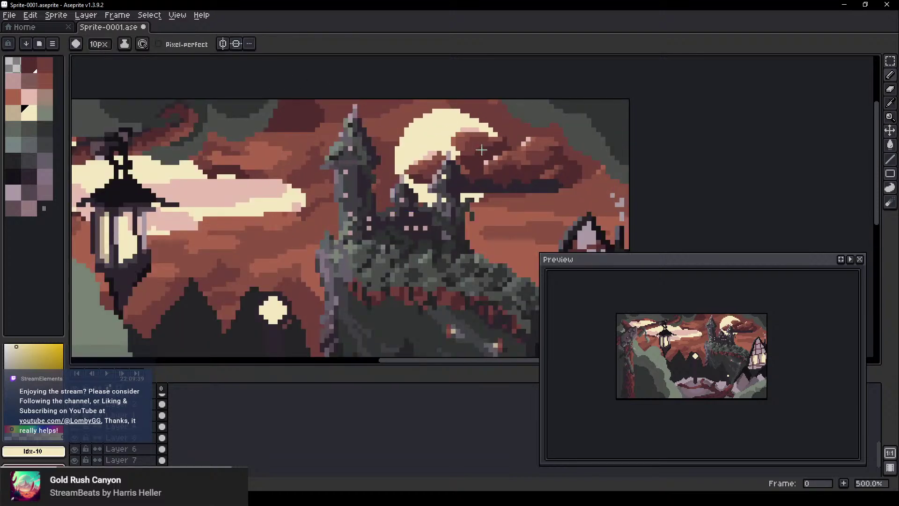
Try nudging the red cloud in front of the moon slightly left
drag(504, 171, 503, 163)
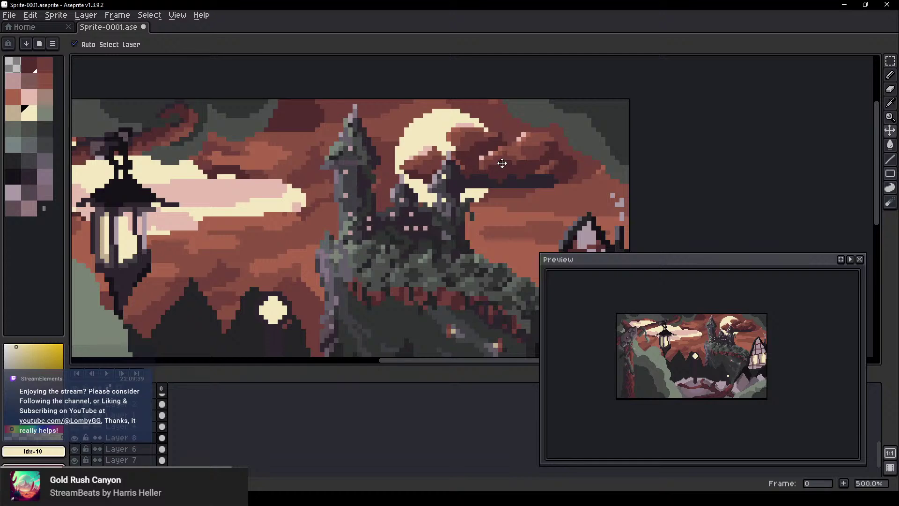
key(b)
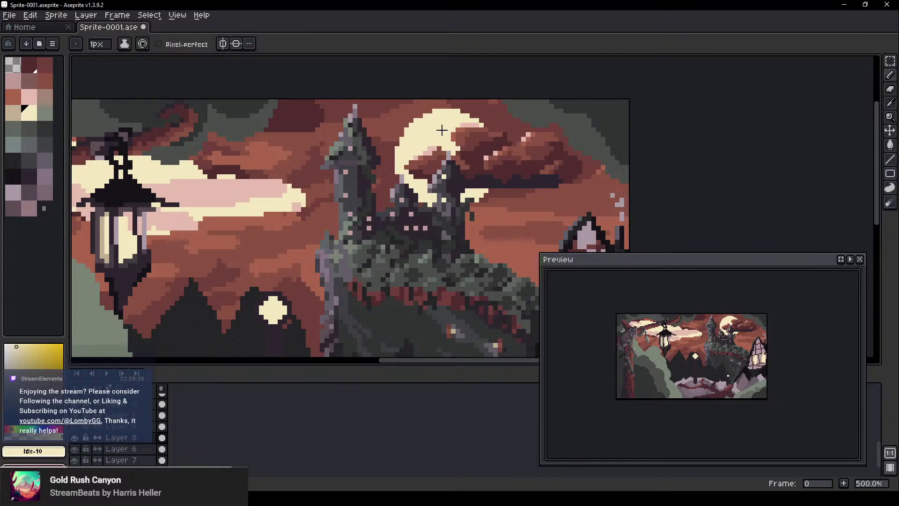
key(v)
Examine how the moon and red cloud sit against the castle, both in close-up and across the whole scene
scroll(467, 150, down, 2)
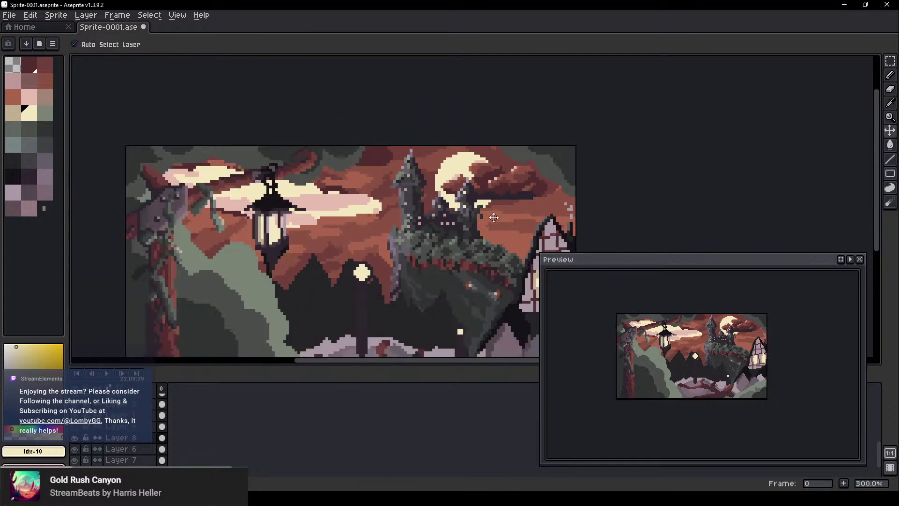
scroll(469, 186, up, 2)
drag(380, 190, 267, 161)
scroll(293, 207, left, 2)
scroll(292, 206, up, 1)
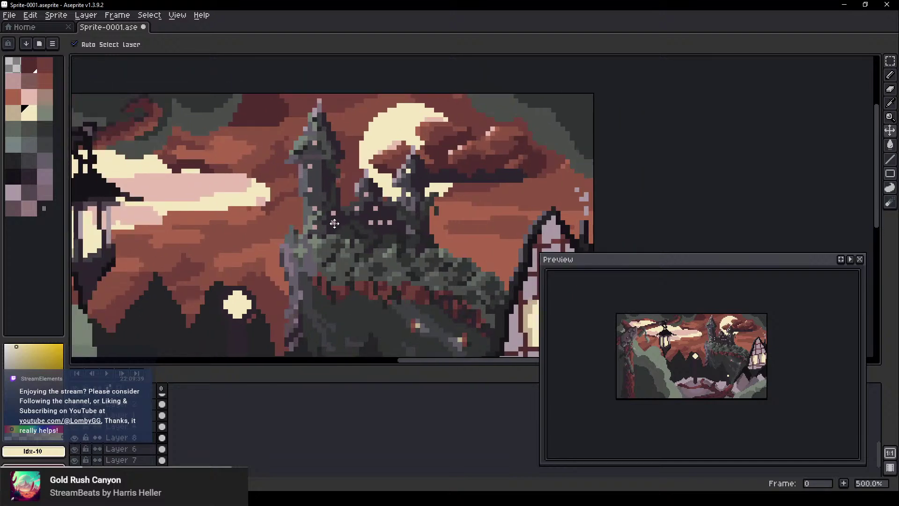
drag(178, 216, 129, 197)
scroll(186, 204, down, 1)
scroll(234, 216, down, 1)
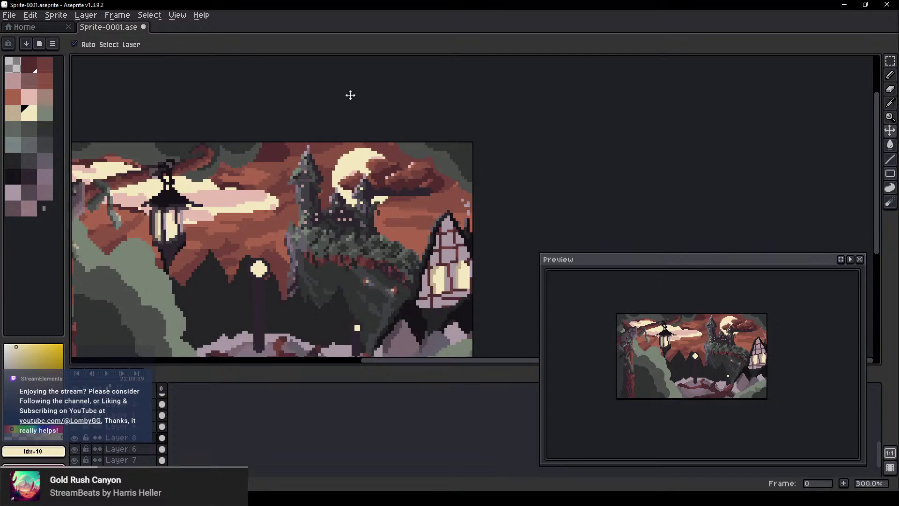
drag(221, 171, 297, 131)
drag(307, 175, 313, 178)
scroll(404, 154, up, 2)
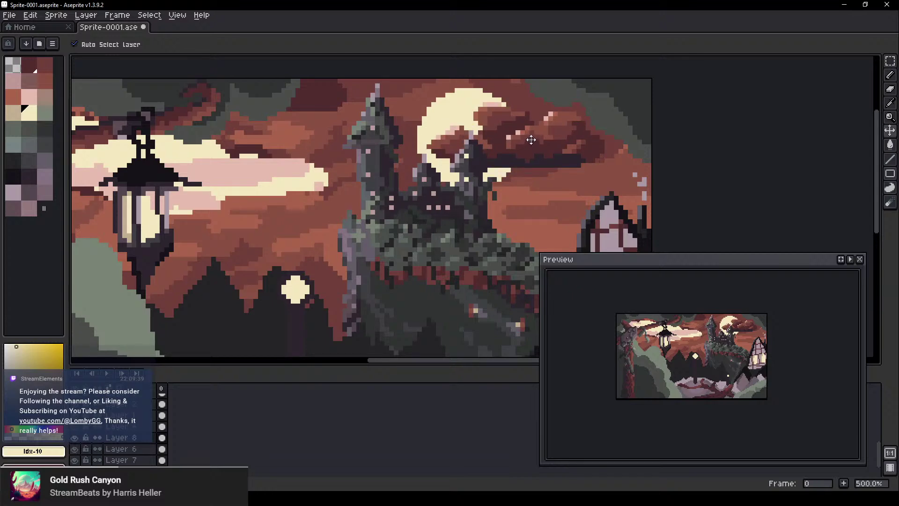
drag(531, 140, 462, 116)
scroll(514, 135, down, 1)
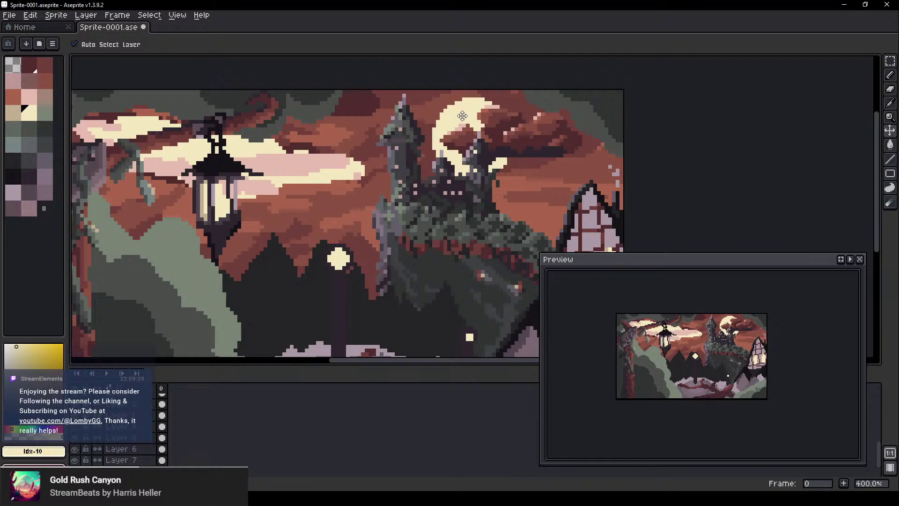
scroll(350, 226, down, 3)
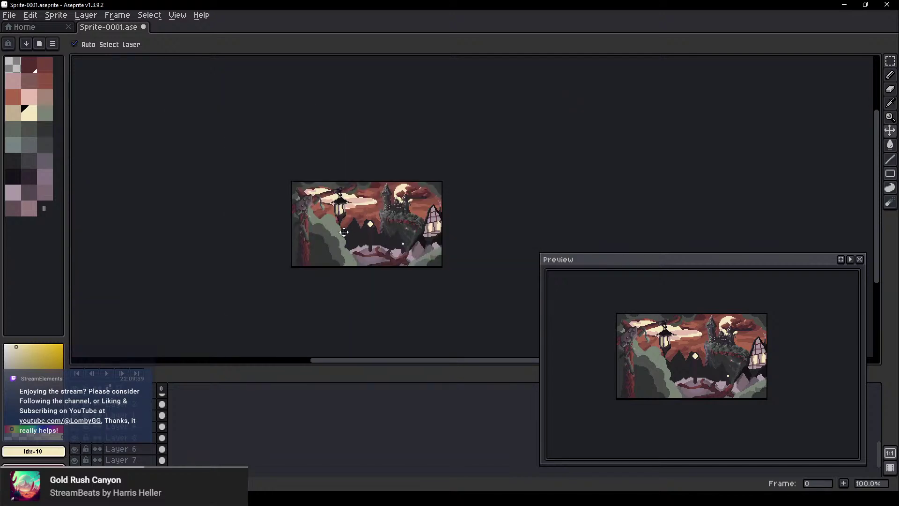
scroll(389, 188, up, 3)
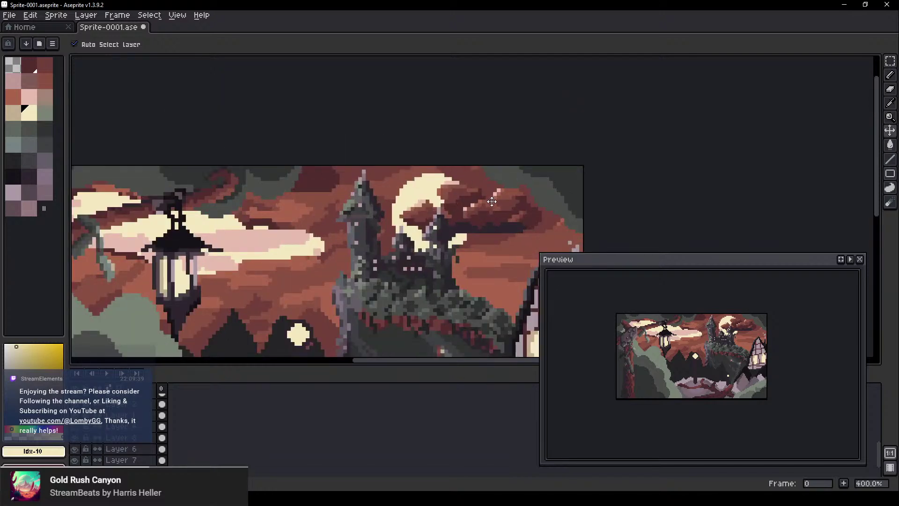
Shift the red cloud in front of the moon slightly left, then check it against the full scene
drag(492, 201, 481, 202)
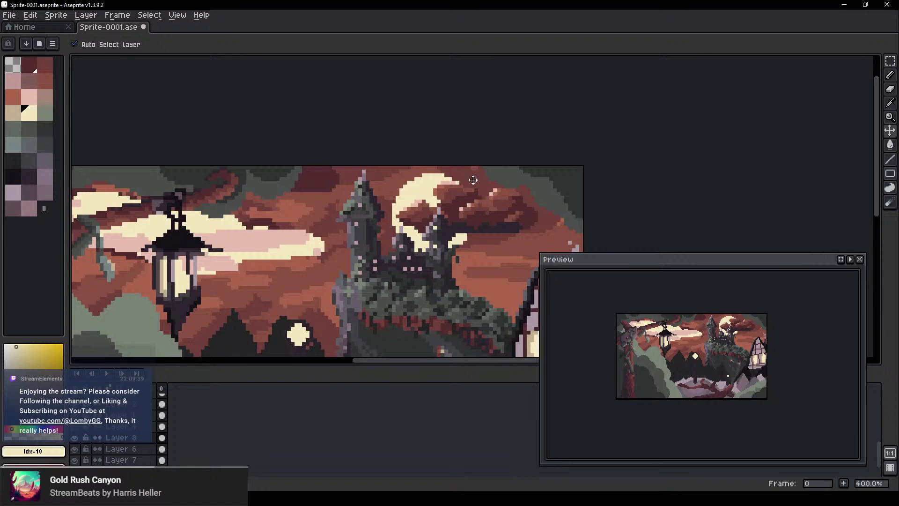
scroll(463, 187, down, 4)
scroll(458, 134, up, 1)
scroll(426, 162, up, 3)
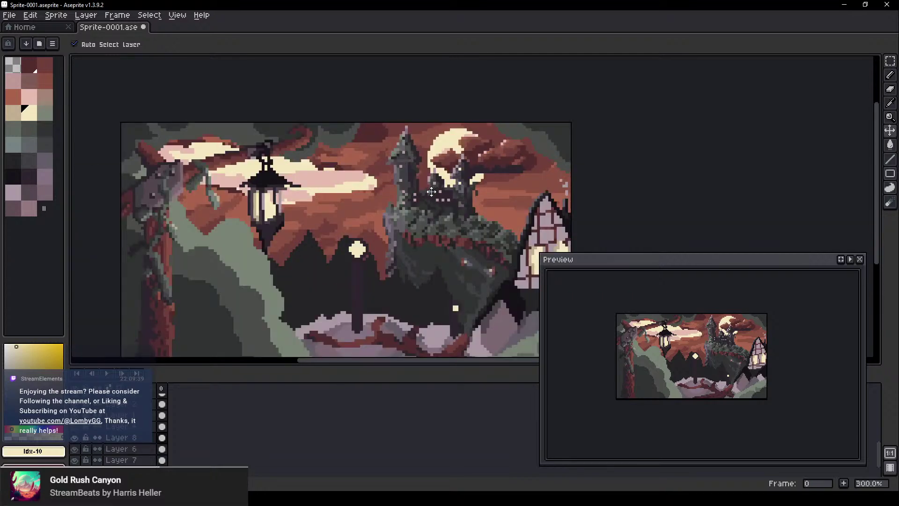
drag(331, 176, 261, 191)
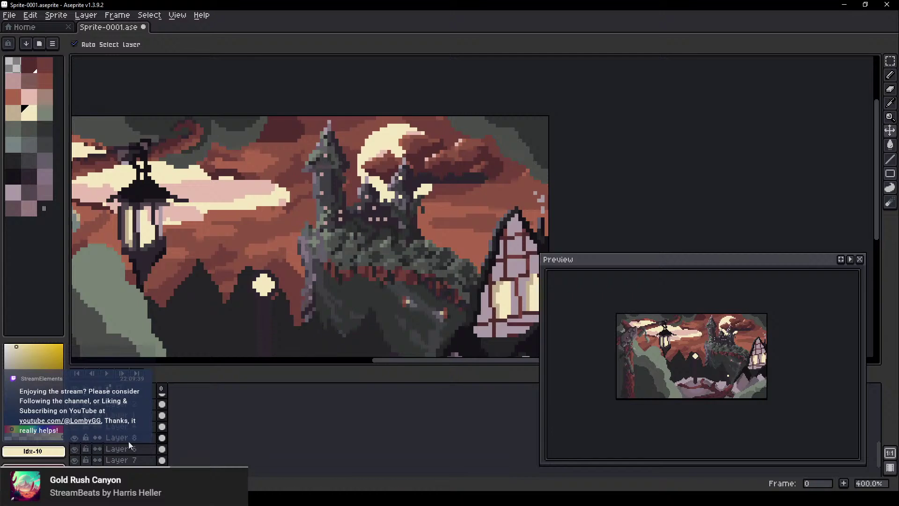
Select the red cloud beside the moon and place a copy of it between the hanging lantern and the castle
drag(483, 160, 485, 160)
key(m)
drag(354, 121, 517, 200)
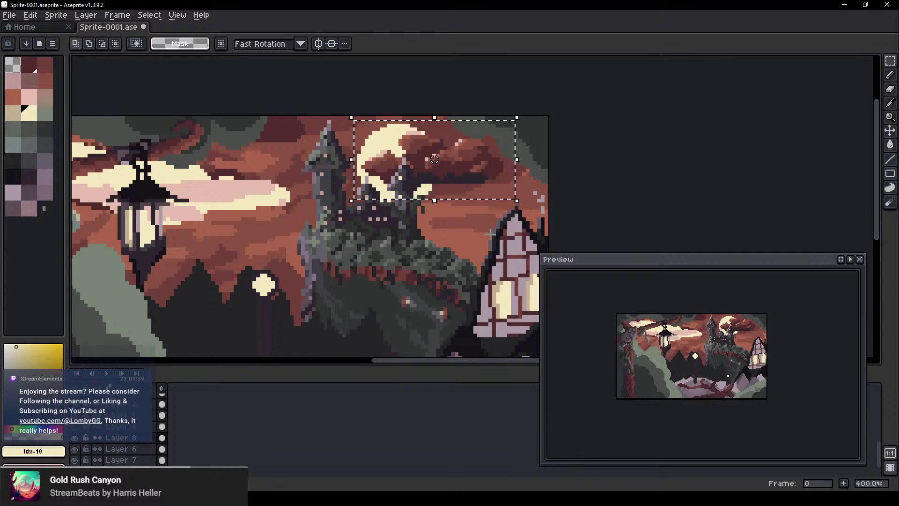
drag(455, 176, 258, 195)
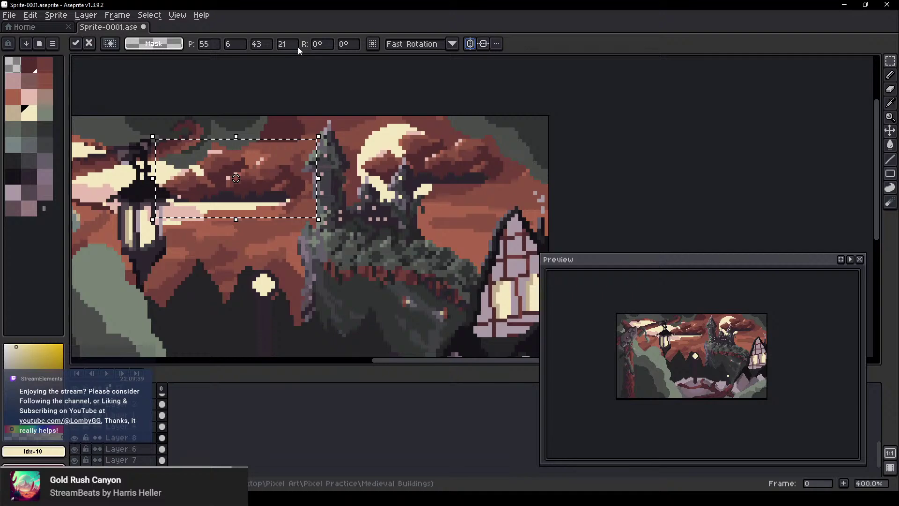
Rotate the copied red cloud by 180°
click(320, 45)
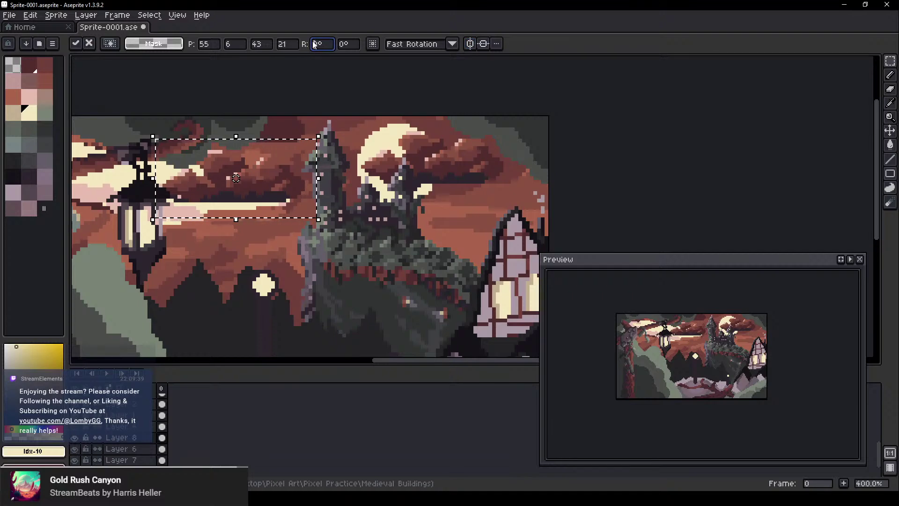
text(9)
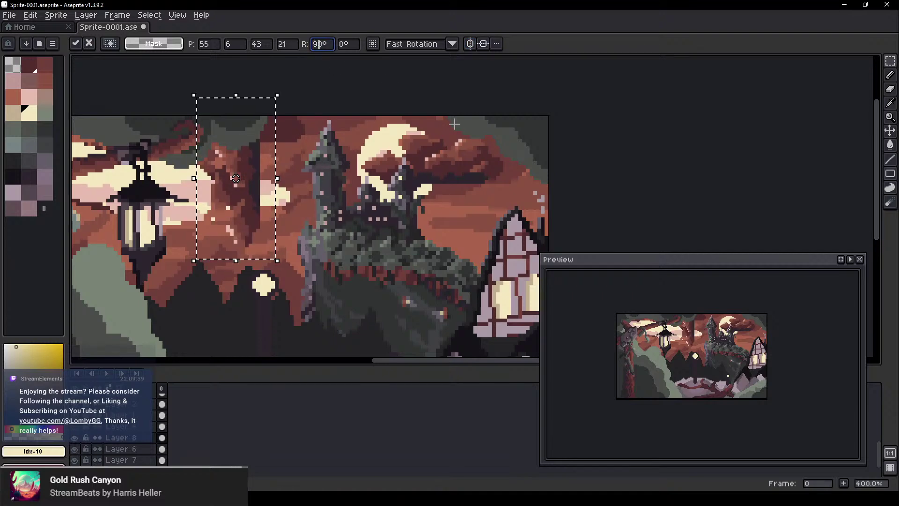
key(BackSpace)
text(18)
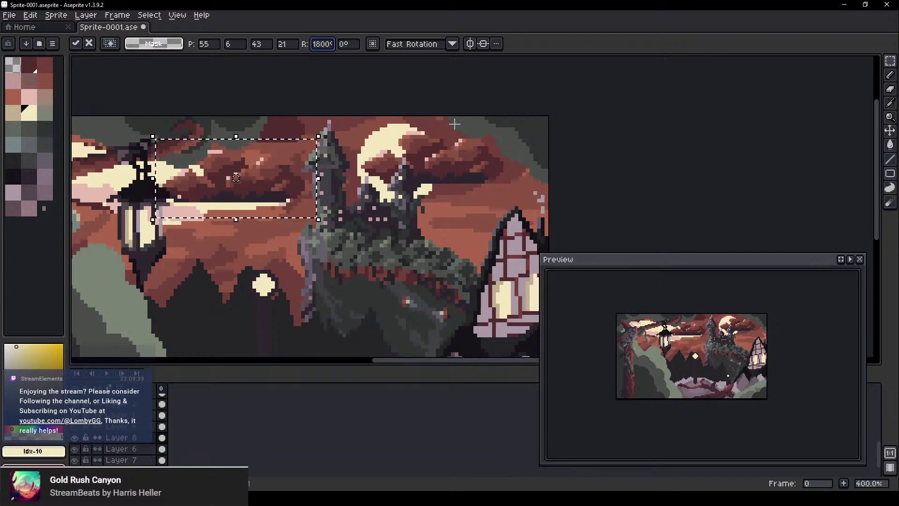
text(0)
key(BackSpace)
key(Tab)
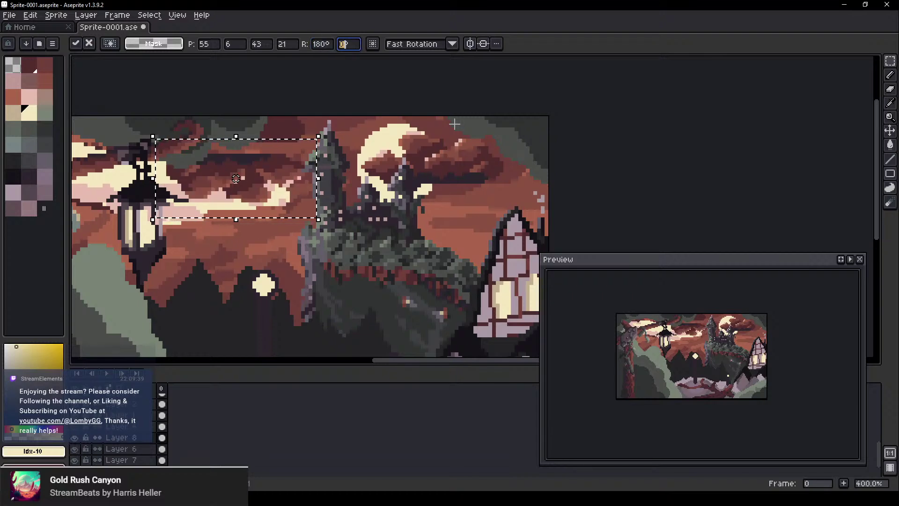
Try a 180° skew on the copied cloud, then reset the skew to 0°
text(48)
key(BackSpace)
text(8)
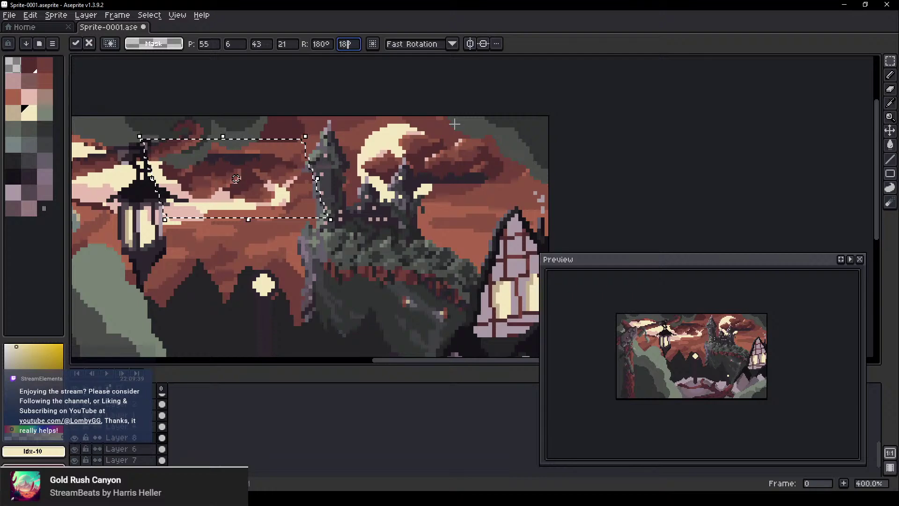
text(0)
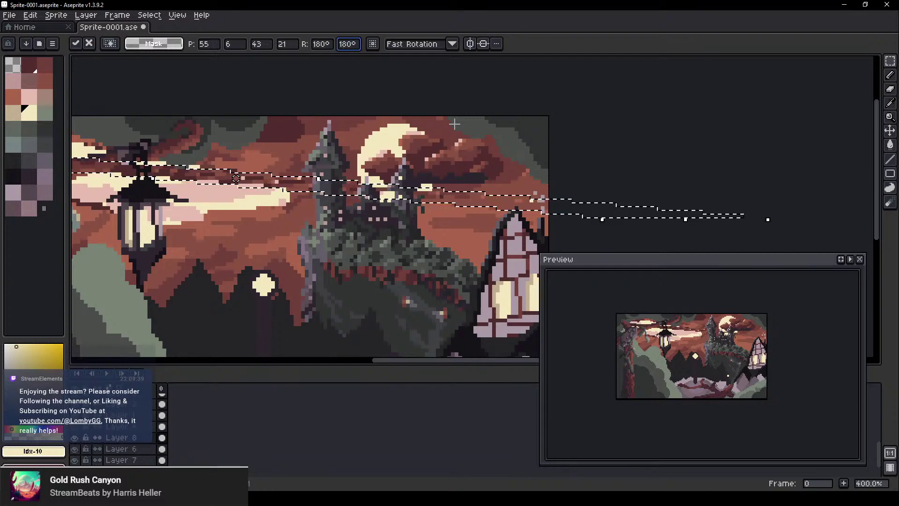
key(BackSpace)
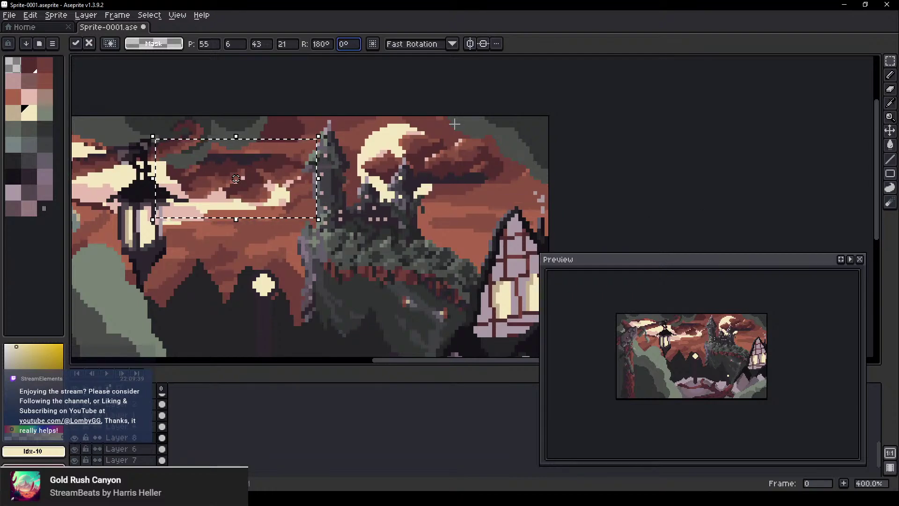
Undo the rotated cloud copy and place a fresh copy of the red cloud between the hanging lantern and the castle
key(ctrl+z)
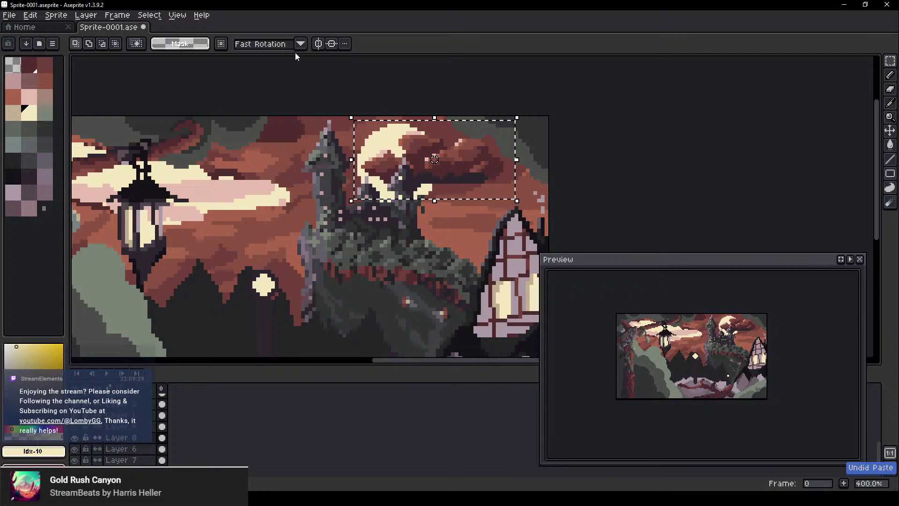
key(ctrl+y)
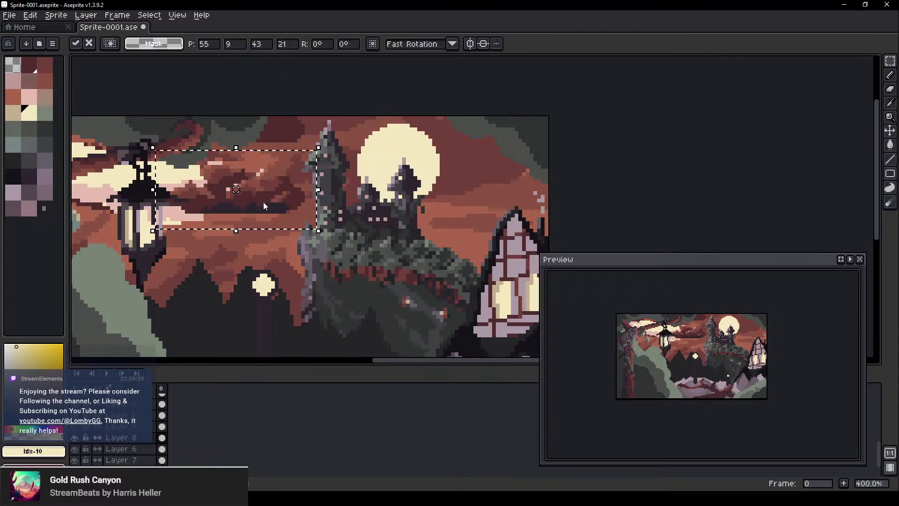
key(ctrl+z)
key(ctrl+v)
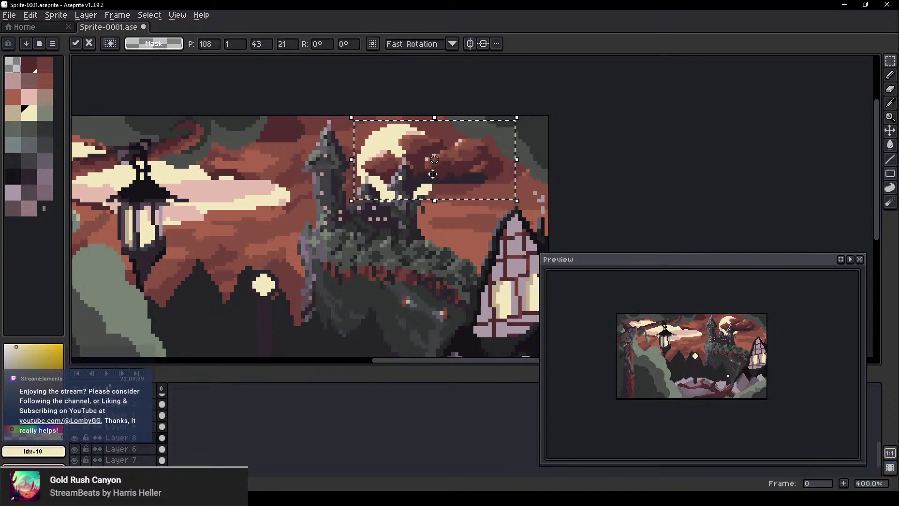
drag(267, 208, 242, 189)
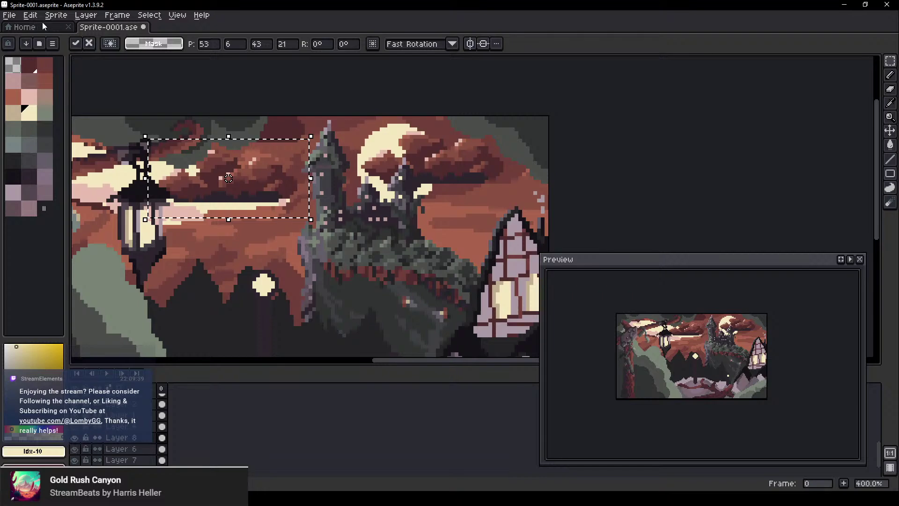
Flip the copied cloud horizontally and reposition it between the lantern and the castle's tall tower, at about X 52, Y 8
click(56, 15)
mouse_move(25, 16)
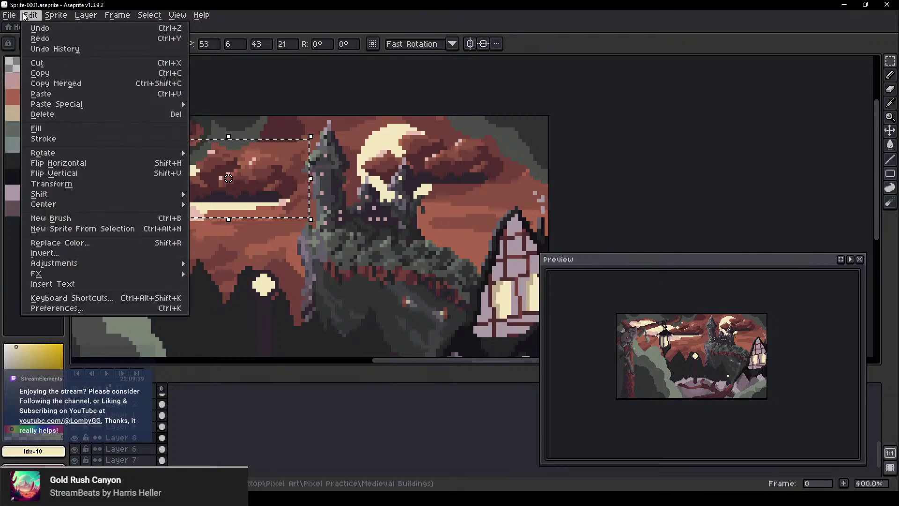
click(72, 163)
drag(262, 187, 220, 203)
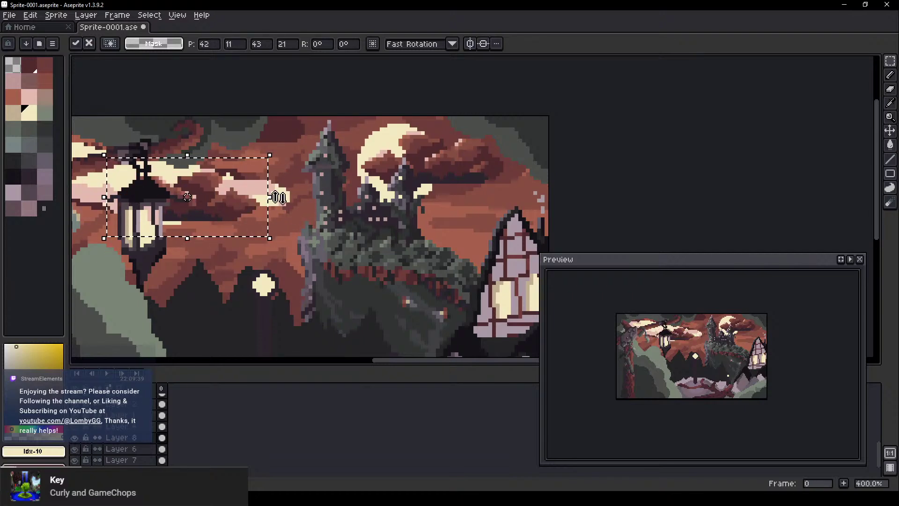
drag(323, 176, 500, 144)
drag(409, 175, 451, 168)
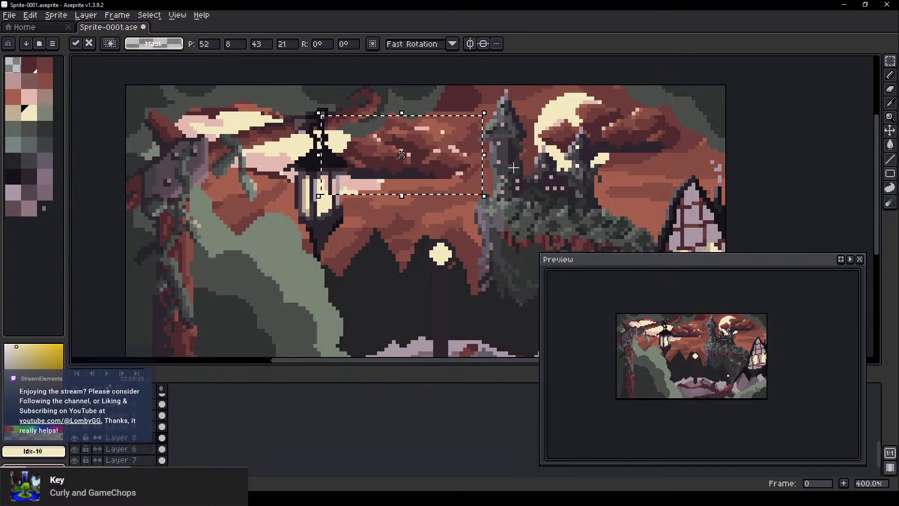
Move the cloud layer down and to the right, clear of the moon
drag(629, 140, 696, 171)
key(ctrl+y)
key(v)
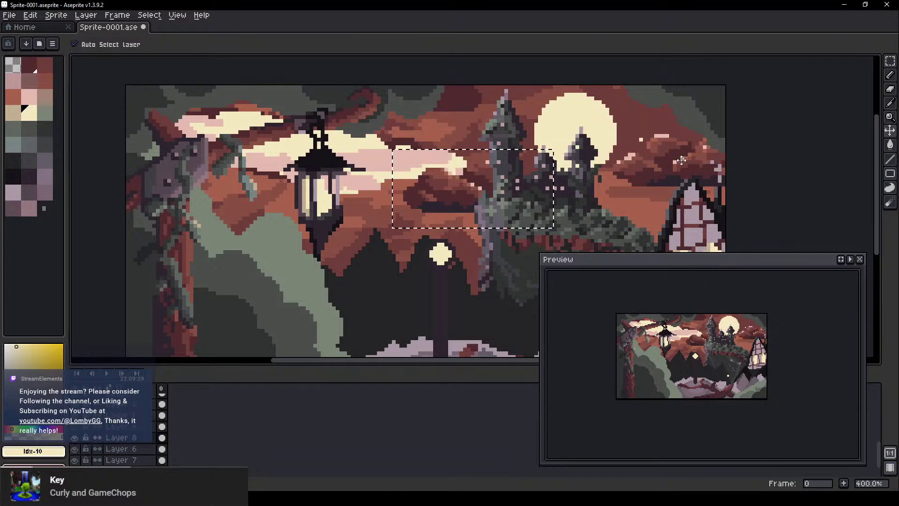
Try to remove the stray cream pixel beside the moon with a 1 px brush and the transparent colour
scroll(658, 145, up, 4)
scroll(654, 130, up, 3)
key(b)
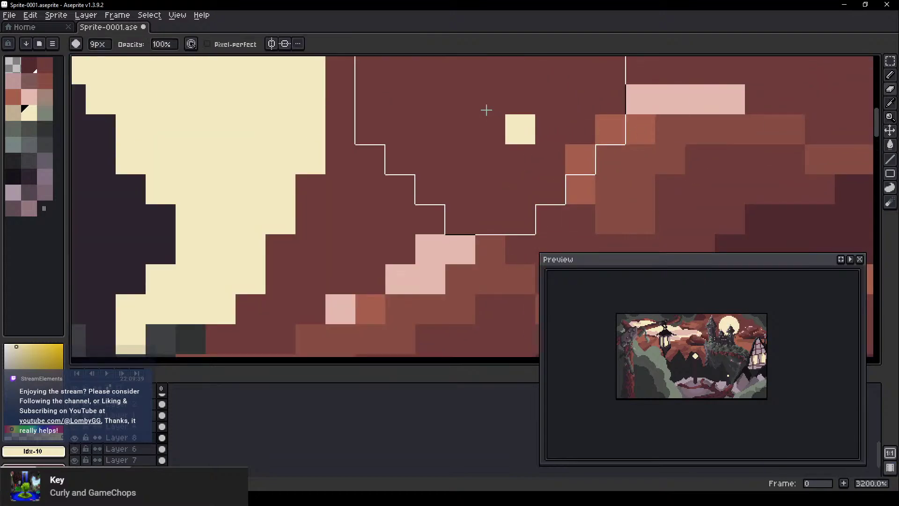
key(minus)
key(minus)
key(minus)
key(minus)
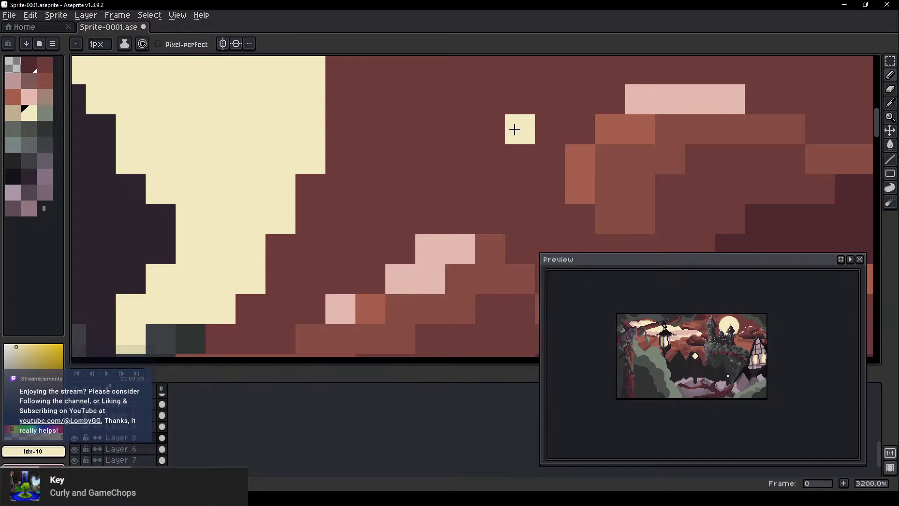
click(525, 129)
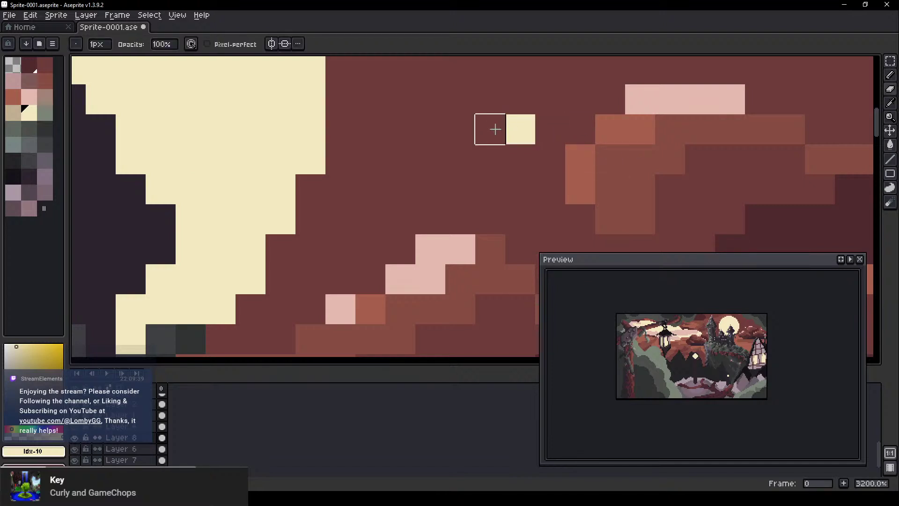
click(13, 64)
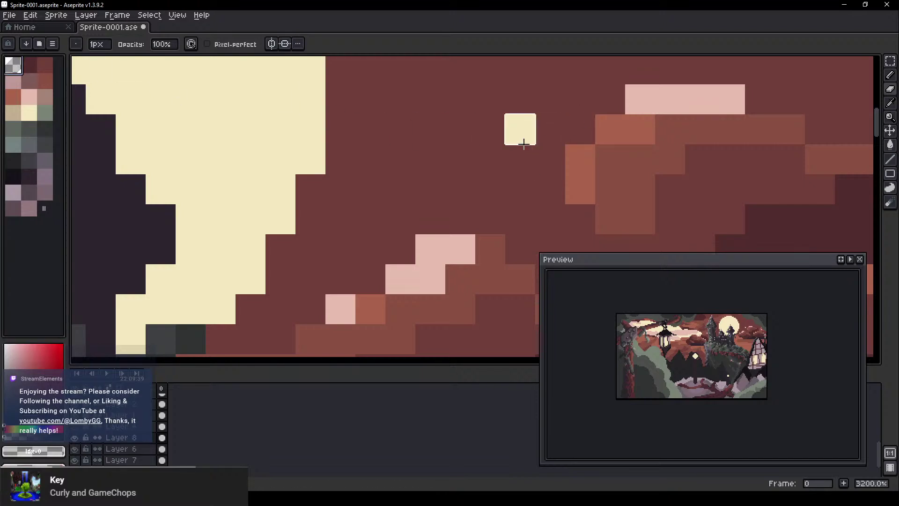
scroll(516, 131, down, 4)
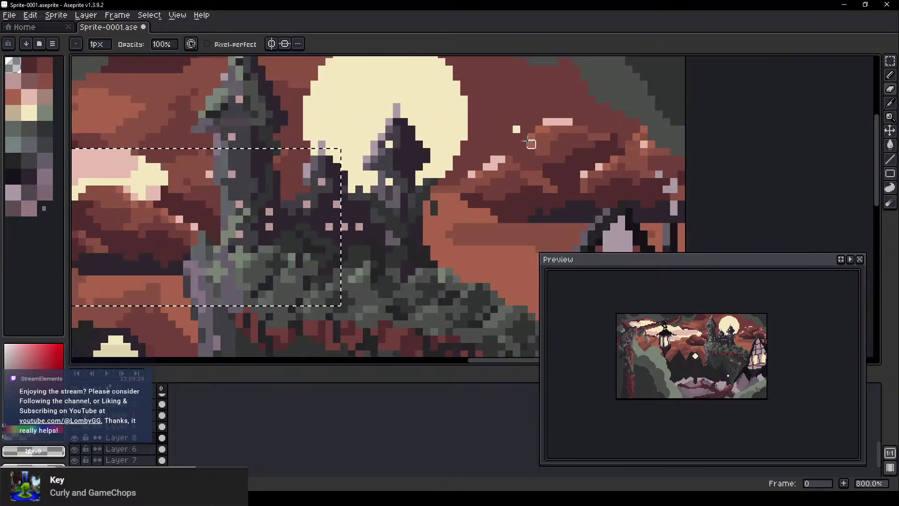
Nudge the clouds slightly left and try to cover the stray cream pixel using the sampled sky red #72403b
key(v)
key(b)
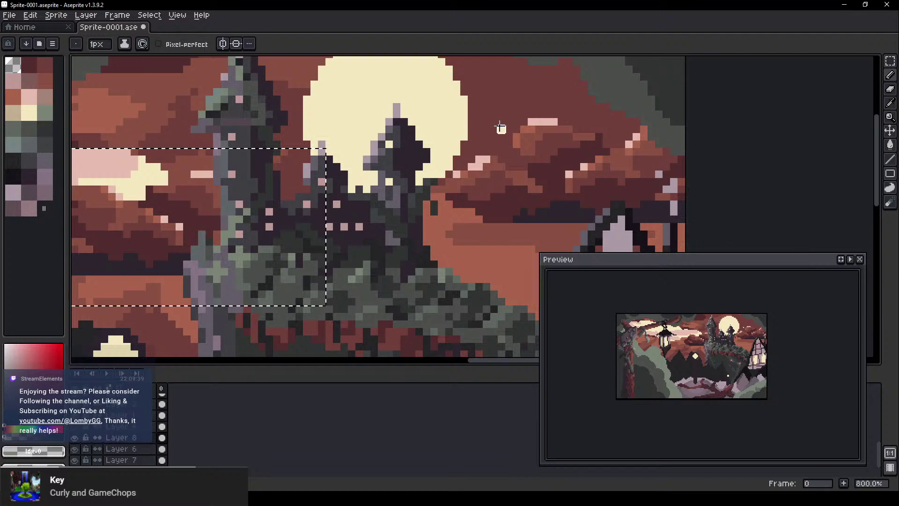
alt+click(502, 126)
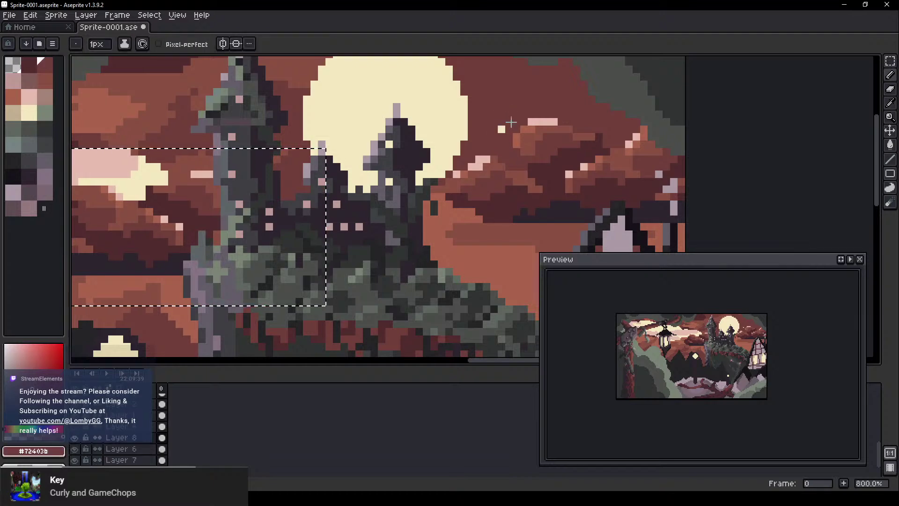
key(e)
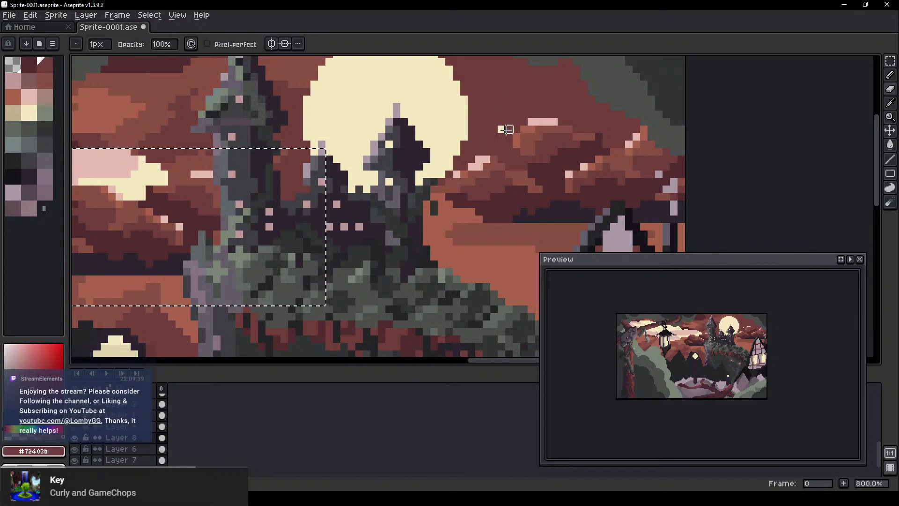
click(19, 63)
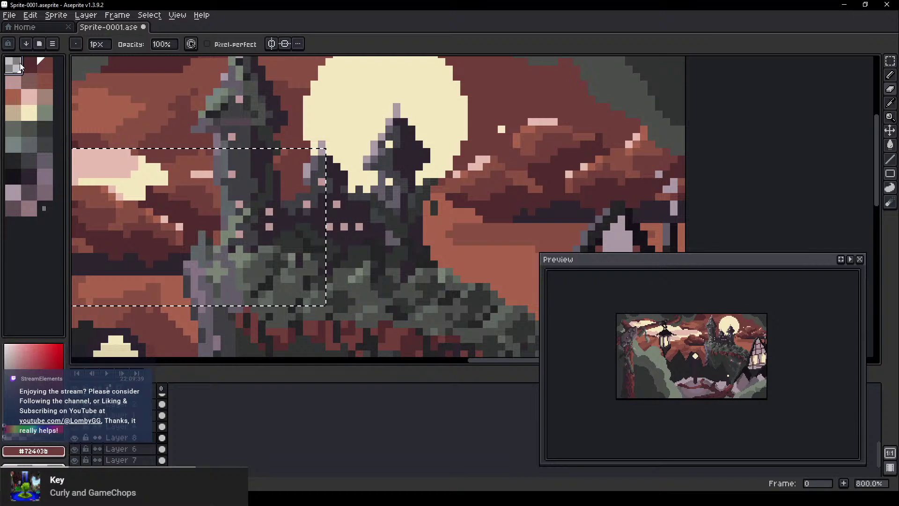
scroll(507, 143, up, 5)
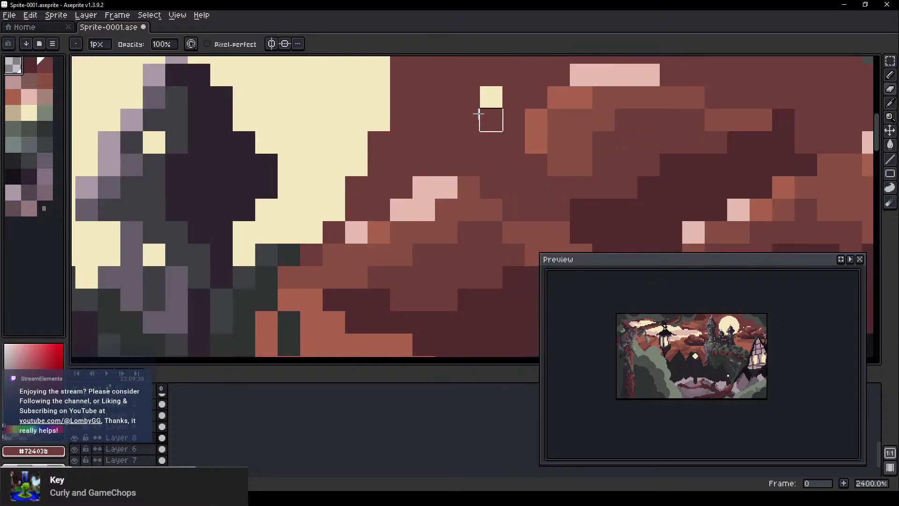
Shift the clouds slightly and erase the stray cream pixel between the moon and the right cloud with a 5 px eraser
key(v)
mouse_move(594, 127)
mouse_down()
mouse_move(476, 136)
mouse_move(584, 161)
mouse_move(557, 147)
mouse_up()
key(e)
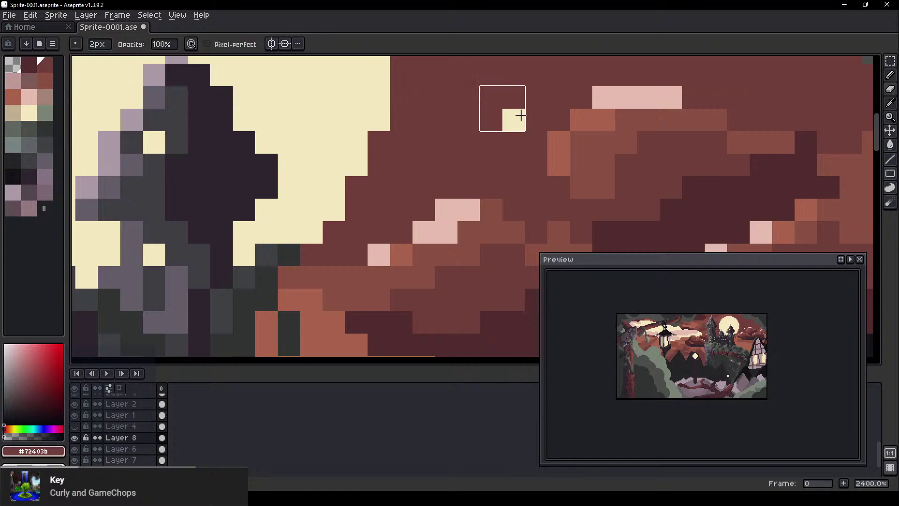
key(v)
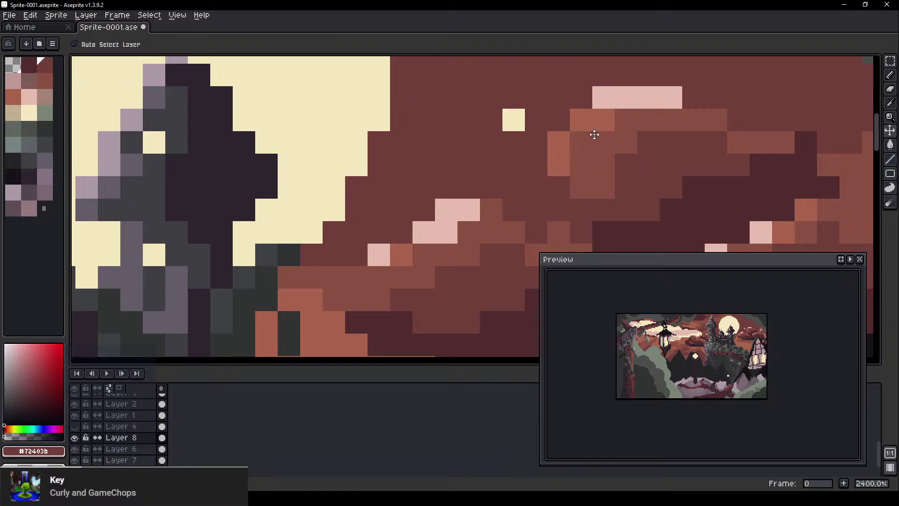
key(e)
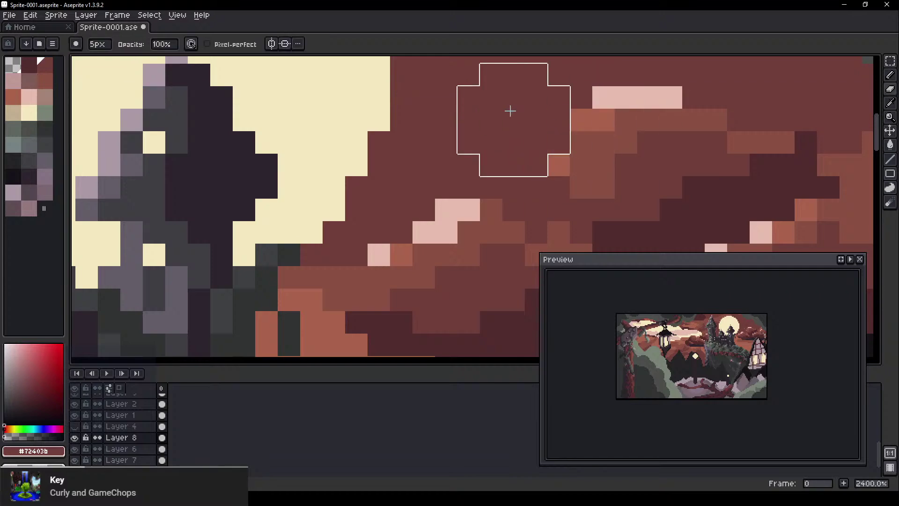
key(ctrl+z)
scroll(479, 114, down, 6)
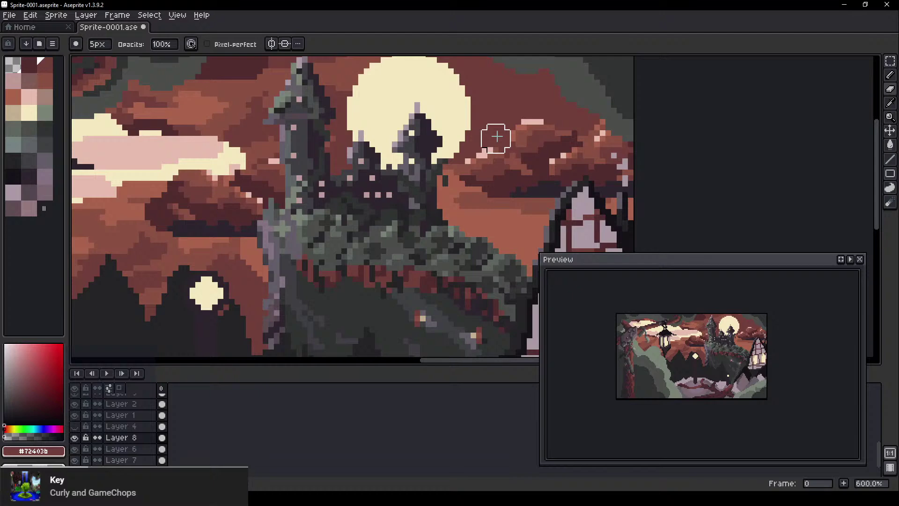
Move the cloud layer up and left across the moon, and erase its left cloud beside the lantern with a 16 px brush
key(v)
drag(528, 169, 449, 126)
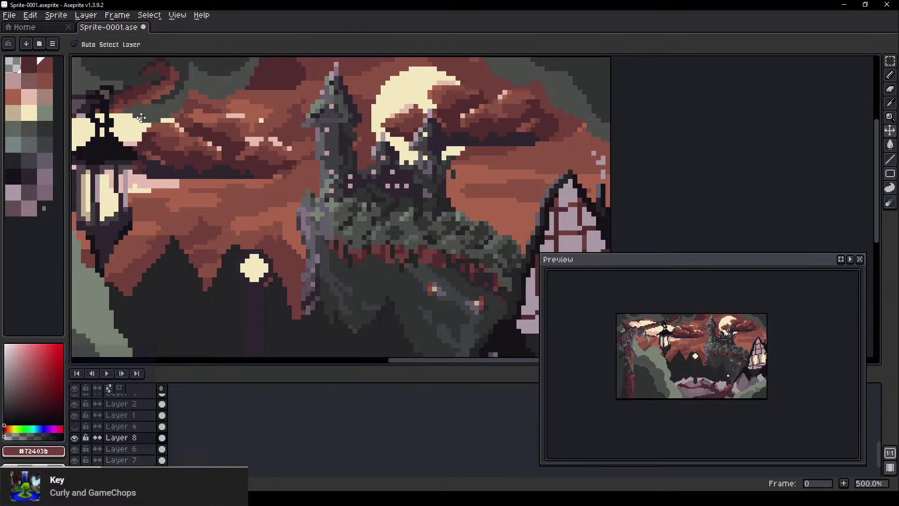
scroll(312, 136, up, 5)
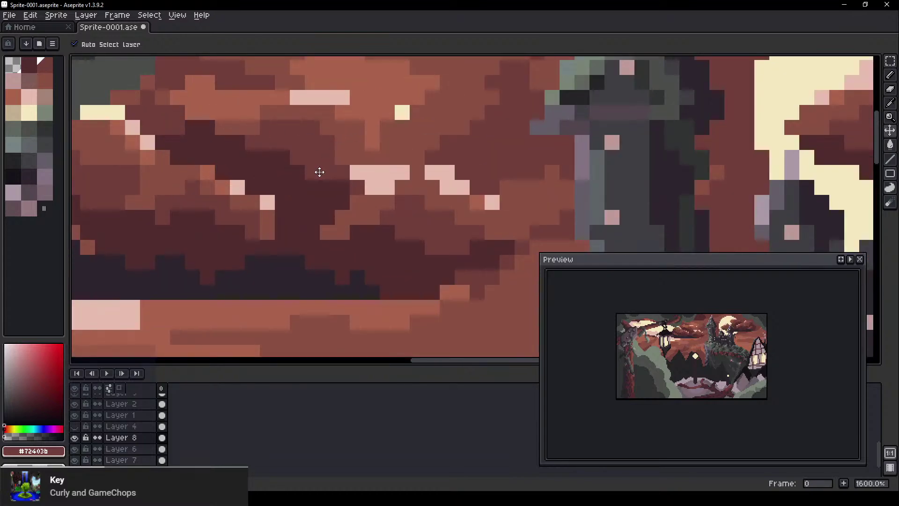
scroll(319, 172, down, 5)
key(b)
scroll(361, 176, up, 5)
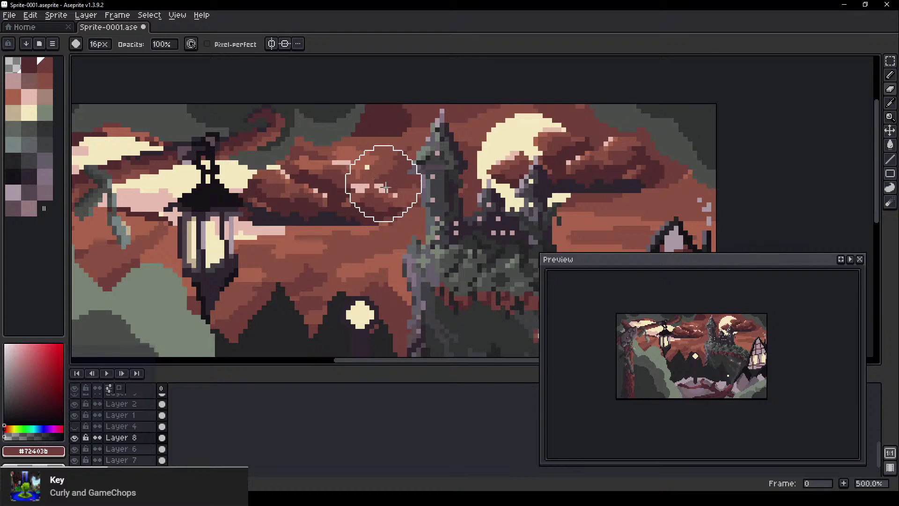
mouse_move(369, 174)
mouse_down()
mouse_move(381, 228)
mouse_move(273, 192)
mouse_up()
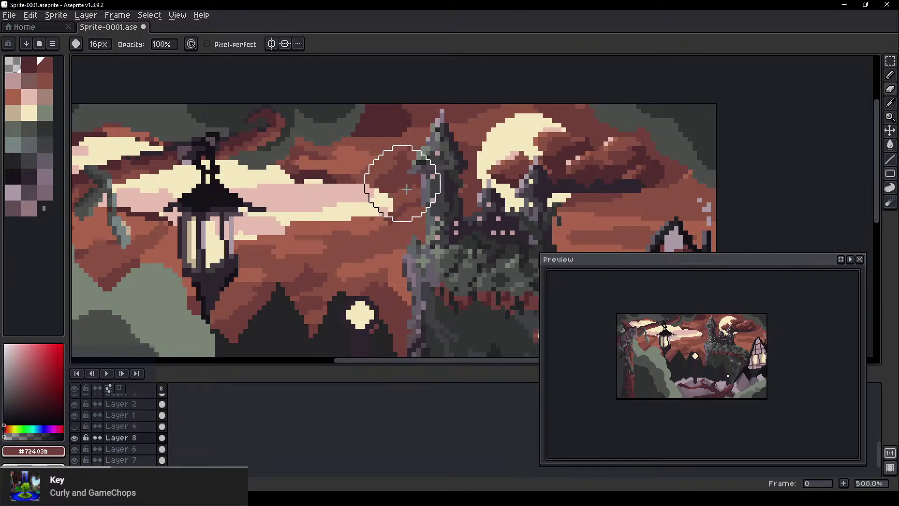
Paint light green #788374 patches into the left foliage on Layer 20 with a 4 px brush
scroll(324, 236, down, 2)
scroll(361, 211, down, 1)
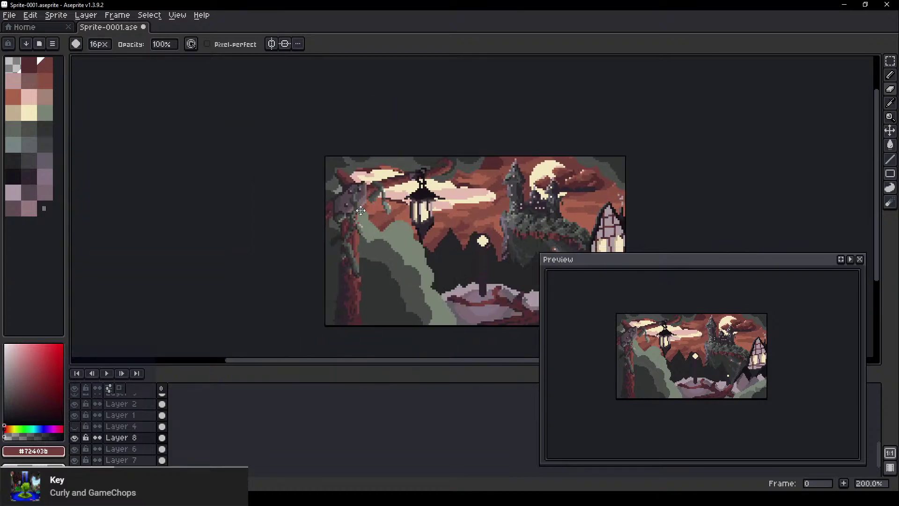
mouse_move(361, 211)
mouse_down()
mouse_move(305, 203)
mouse_move(202, 217)
mouse_up()
key(b)
scroll(245, 268, up, 4)
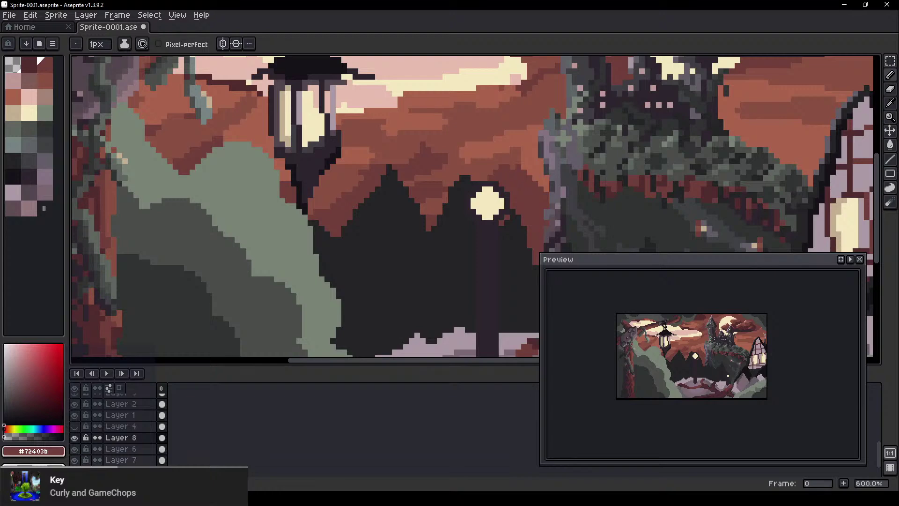
scroll(263, 279, up, 2)
drag(304, 260, 333, 206)
scroll(299, 188, down, 1)
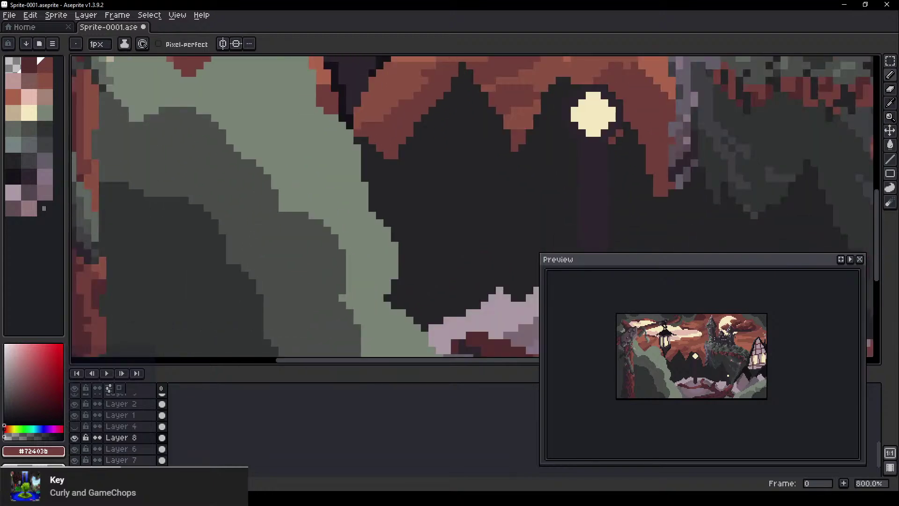
ctrl+click(296, 181)
key(b)
scroll(280, 204, down, 1)
scroll(283, 200, up, 6)
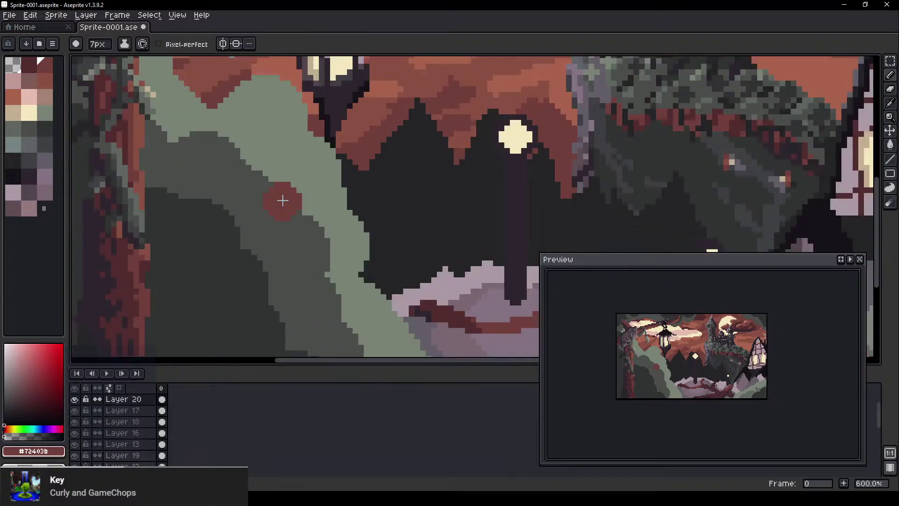
alt+click(286, 182)
scroll(277, 206, down, 1)
key(minus)
key(minus)
key(minus)
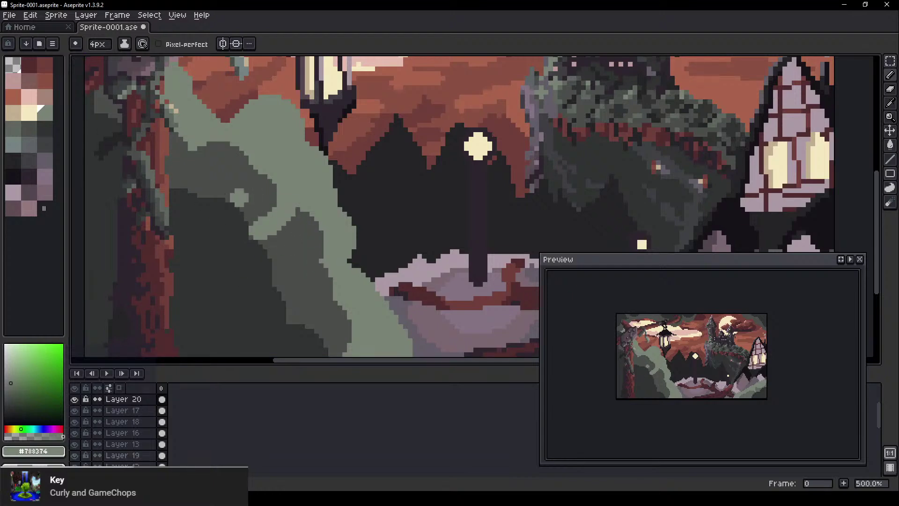
Shape mid-tone lobes in the left foliage with the sampled grey-green #494e4b, enlarging the brush to 9 px
alt+click(245, 210)
mouse_move(262, 237)
mouse_down()
mouse_move(257, 327)
mouse_move(215, 292)
mouse_move(223, 301)
mouse_move(219, 262)
mouse_move(237, 297)
mouse_move(224, 310)
mouse_move(238, 321)
mouse_move(200, 283)
mouse_move(244, 343)
mouse_up()
key(plus)
key(plus)
key(plus)
key(plus)
key(plus)
scroll(291, 267, down, 2)
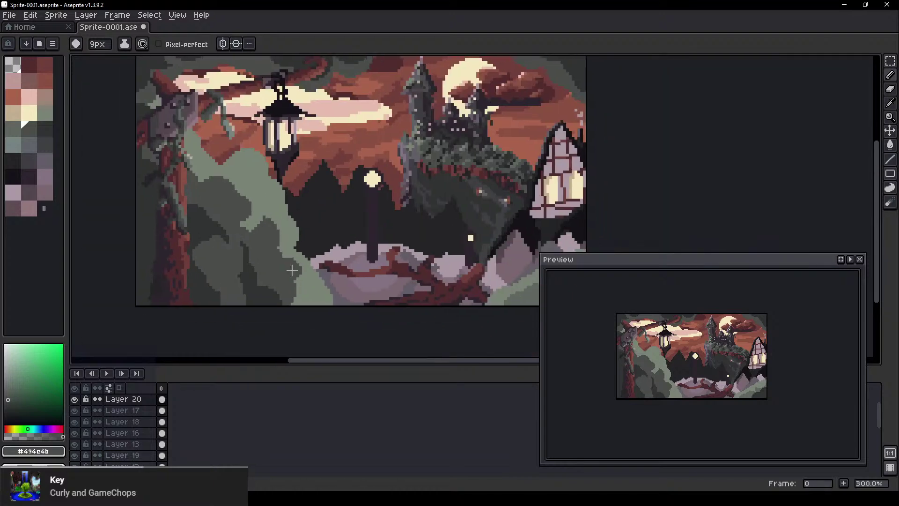
scroll(225, 291, up, 1)
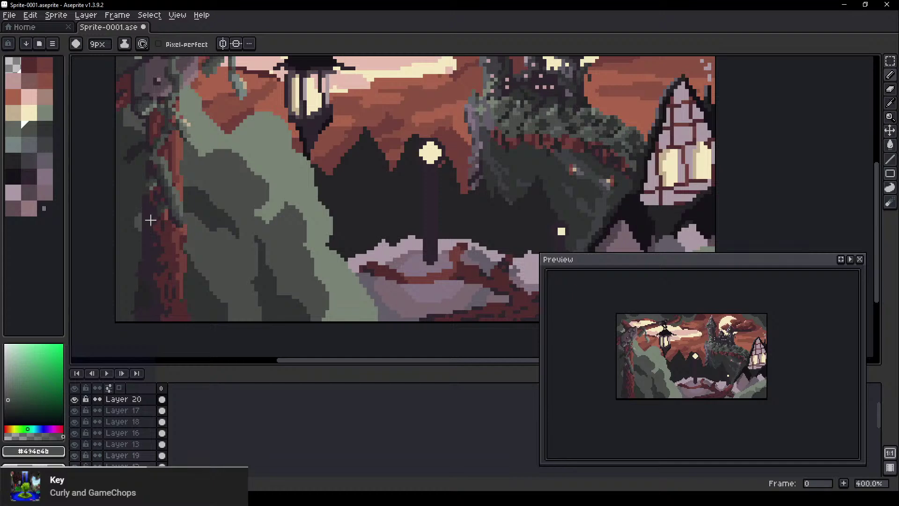
drag(146, 217, 126, 189)
drag(196, 270, 190, 310)
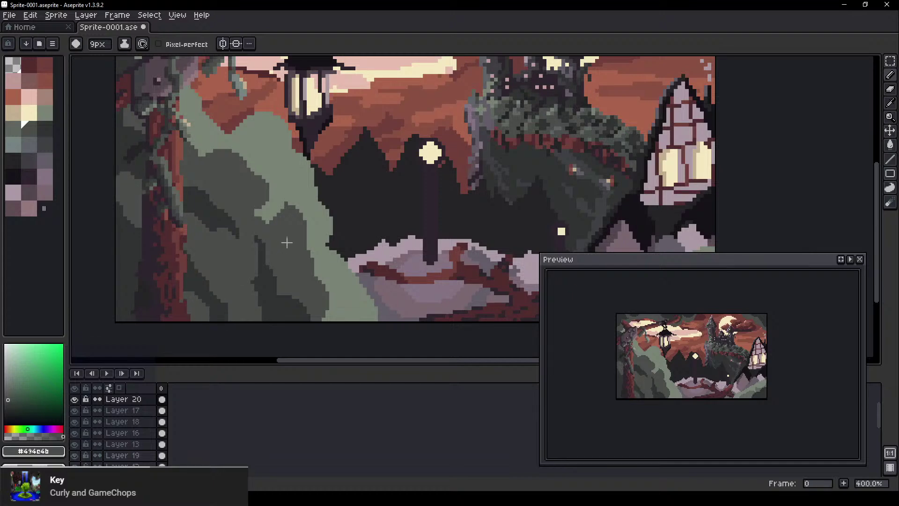
Paint rounded light green #788374 highlights inside the left foliage's lobes with the 9 px brush, redoing the upper one
alt+click(297, 182)
mouse_move(202, 238)
mouse_down()
mouse_move(225, 252)
mouse_move(253, 321)
mouse_up()
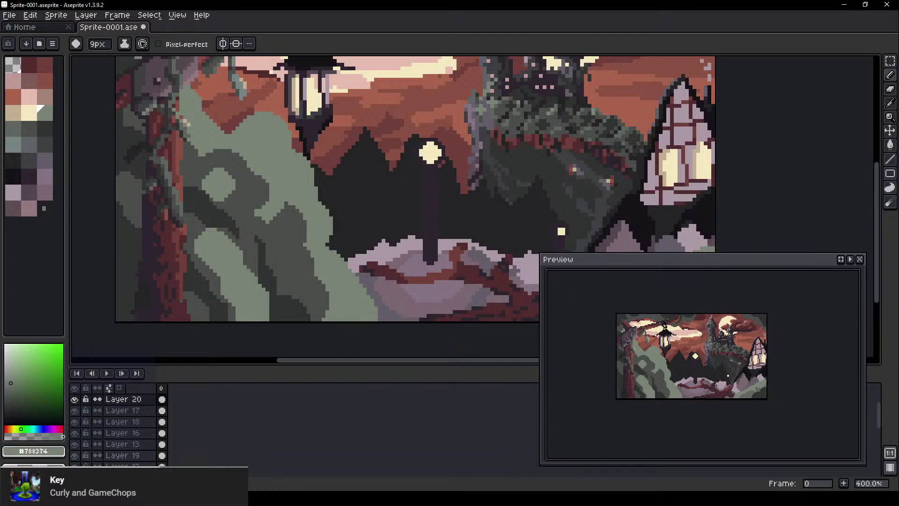
key(ctrl+z)
drag(225, 192, 240, 206)
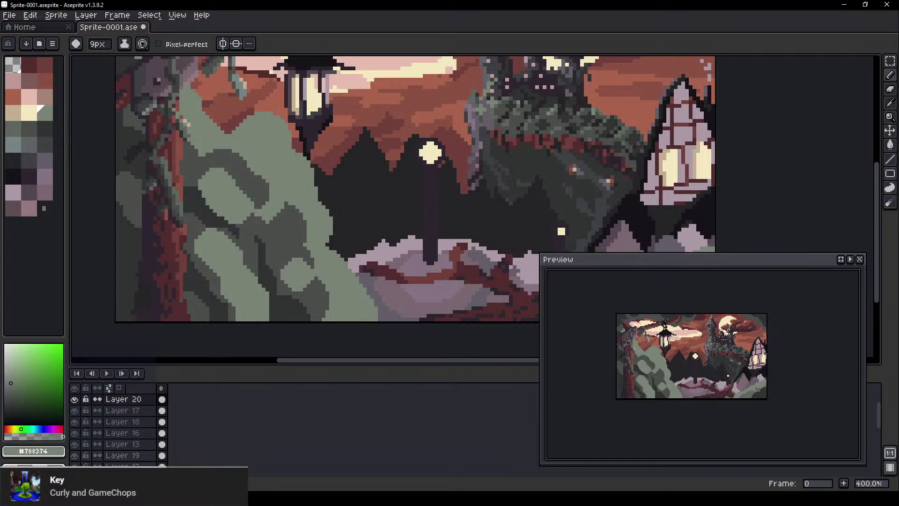
key(v)
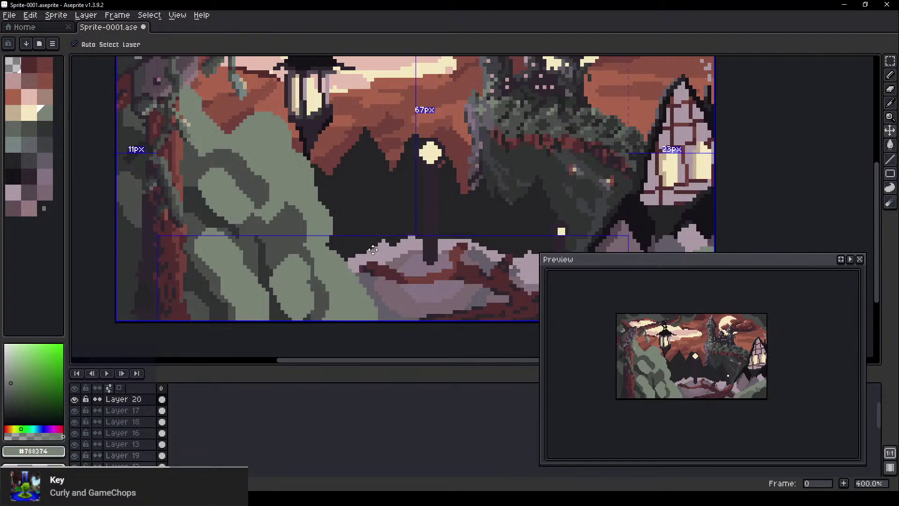
key(b)
scroll(365, 234, down, 2)
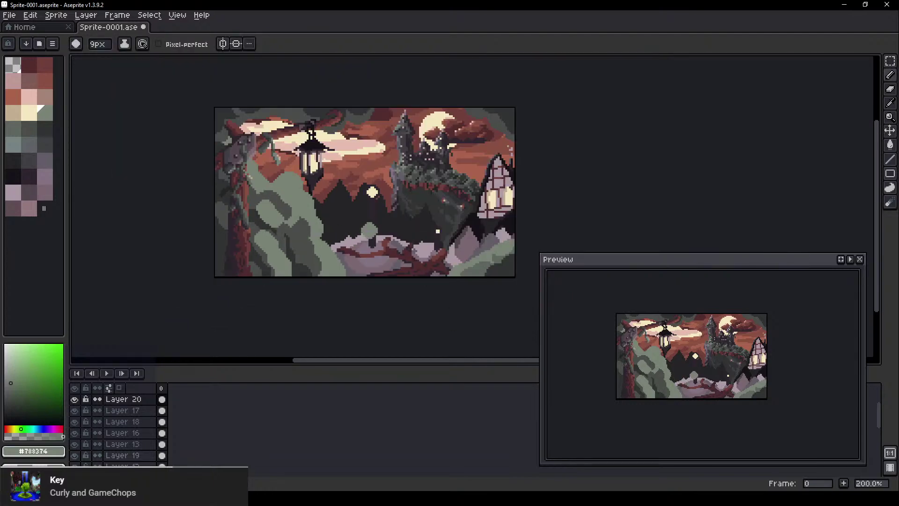
drag(369, 230, 295, 241)
scroll(173, 192, up, 1)
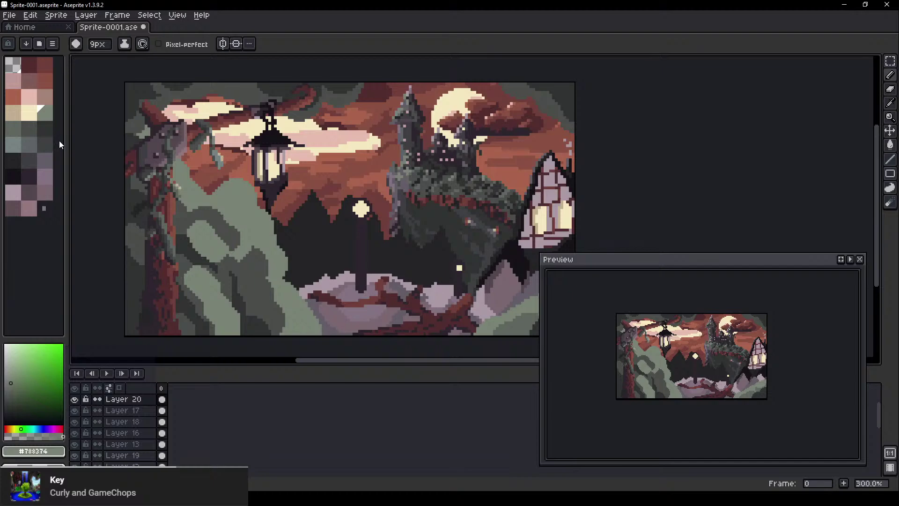
Sort the colour palette by luminance and choose the grey-green swatch Idx-22 as the paint colour
click(19, 147)
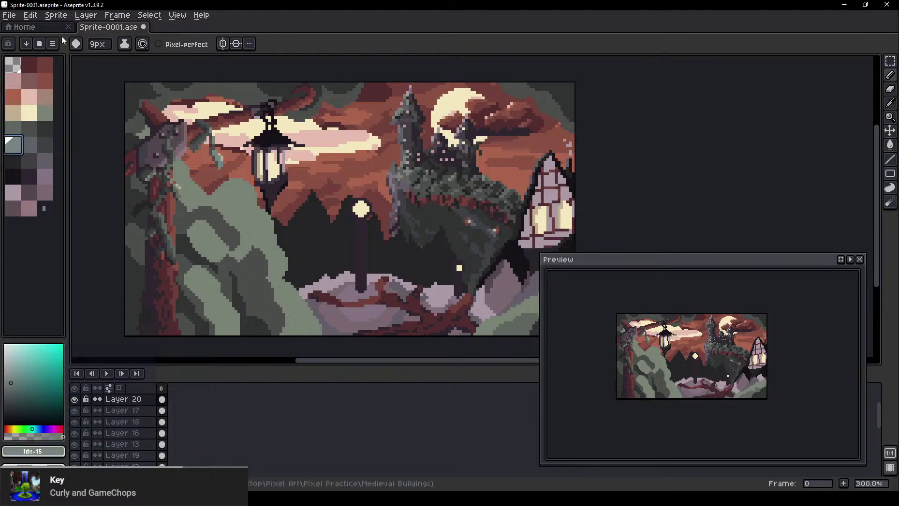
click(26, 44)
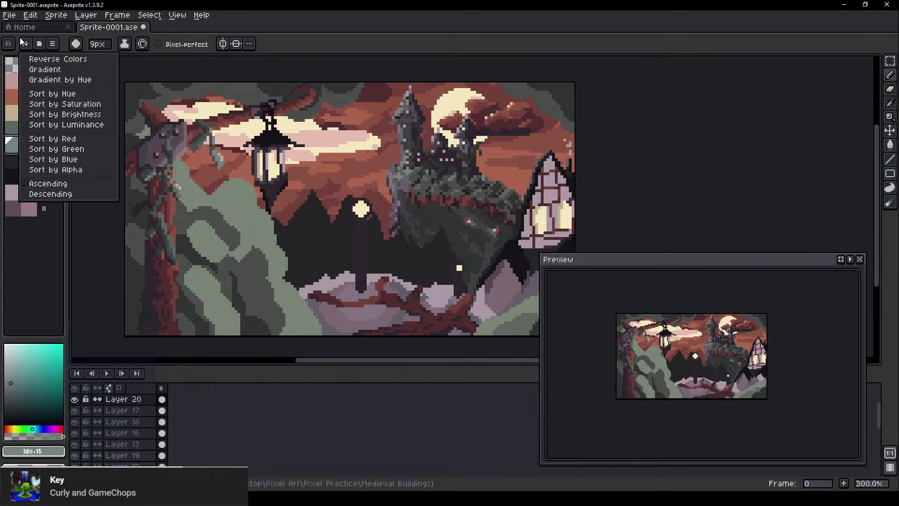
click(83, 124)
click(29, 177)
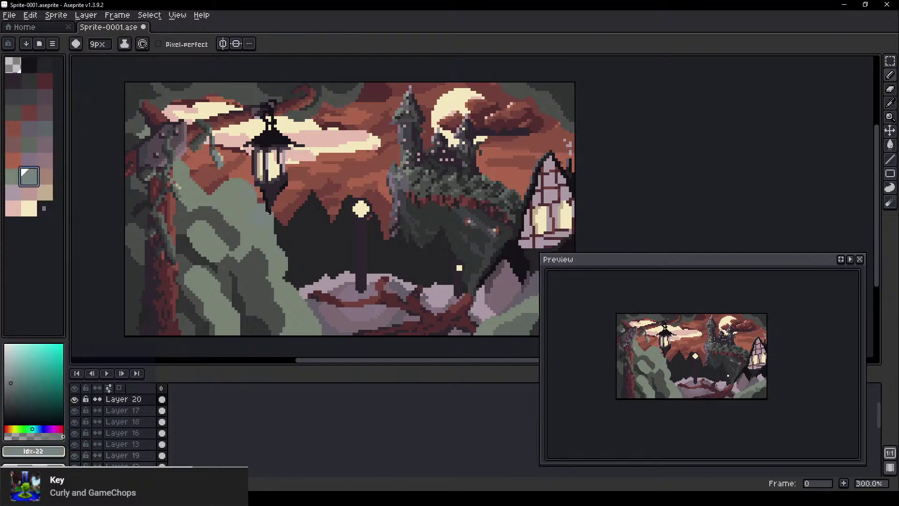
Choose the tan swatch Idx-26 as the paint colour and reduce the brush to 3 px
click(45, 192)
key(minus)
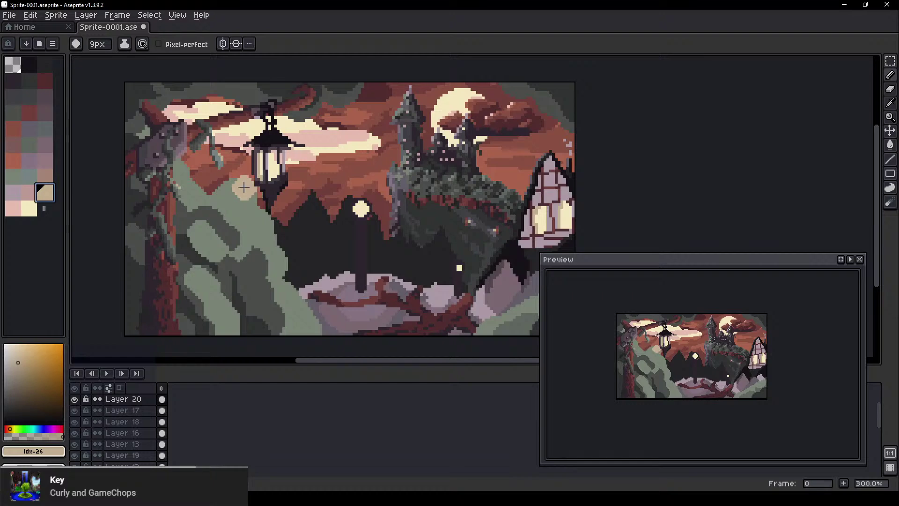
key(minus)
key(minus)
scroll(266, 248, up, 2)
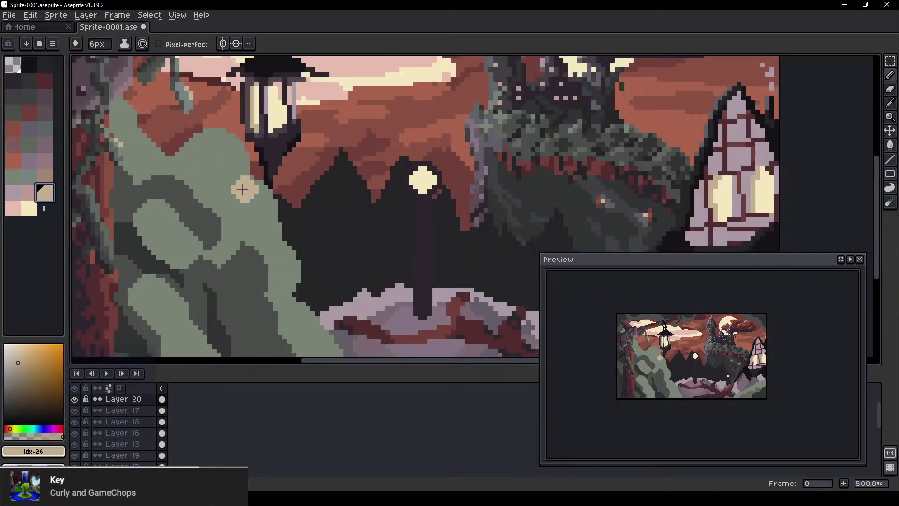
key(minus)
key(minus)
key(minus)
key(minus)
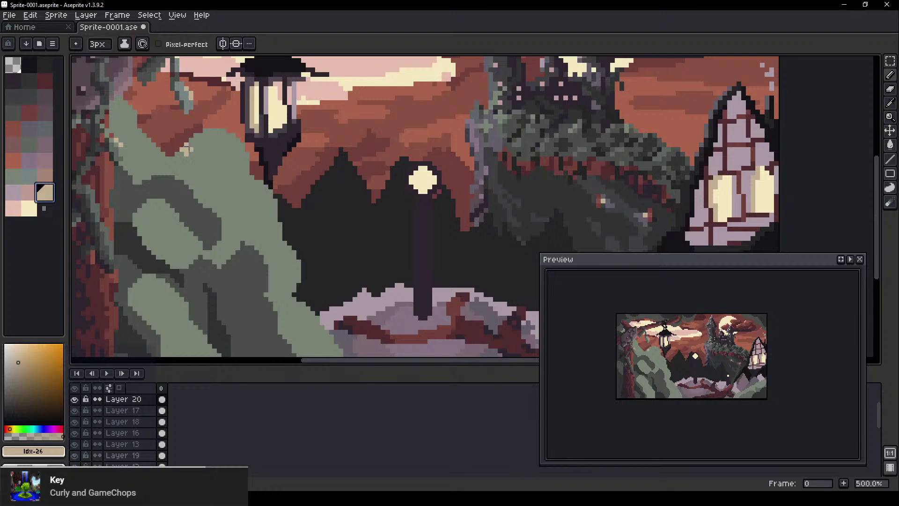
Shade tan highlights along the outer edge and lobes of the left foliage with a two-colour ramp of light green and tan Idx-26
click(15, 174)
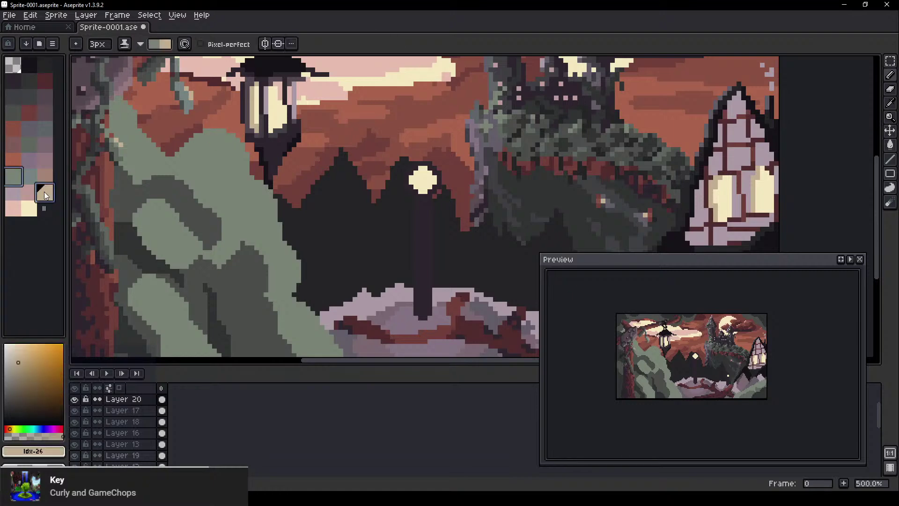
key(x)
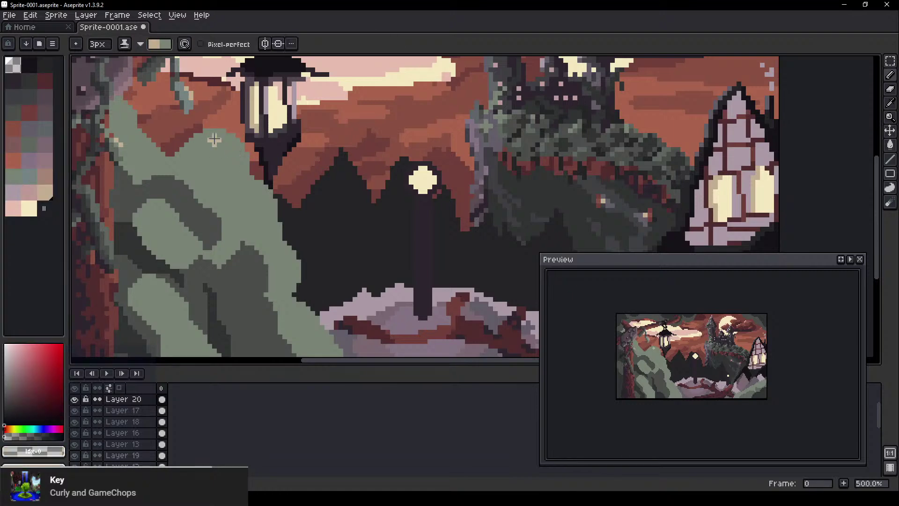
mouse_move(220, 134)
mouse_down()
mouse_move(226, 155)
mouse_move(221, 132)
mouse_move(244, 158)
mouse_move(285, 240)
mouse_up()
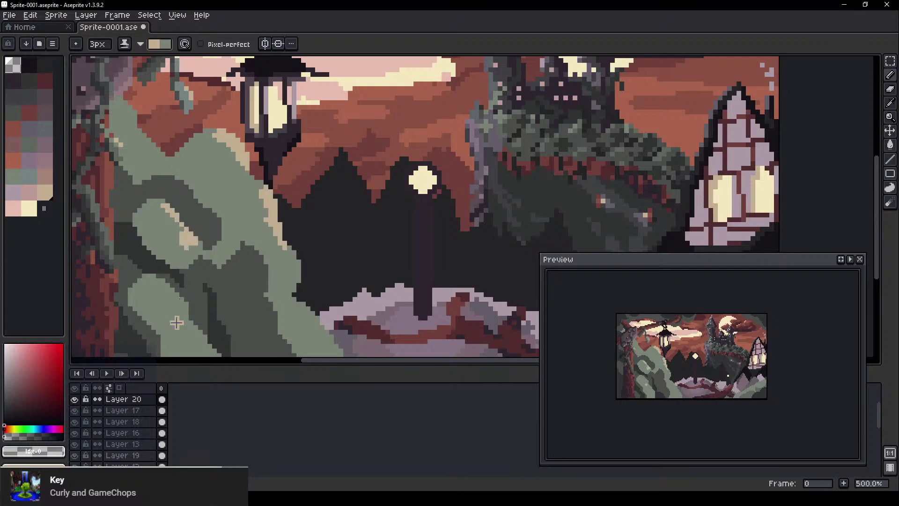
drag(162, 283, 186, 308)
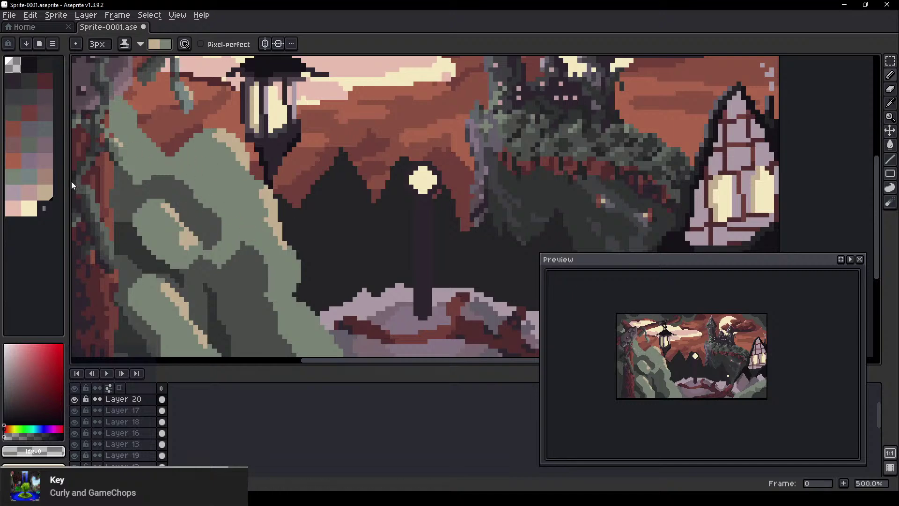
click(177, 174)
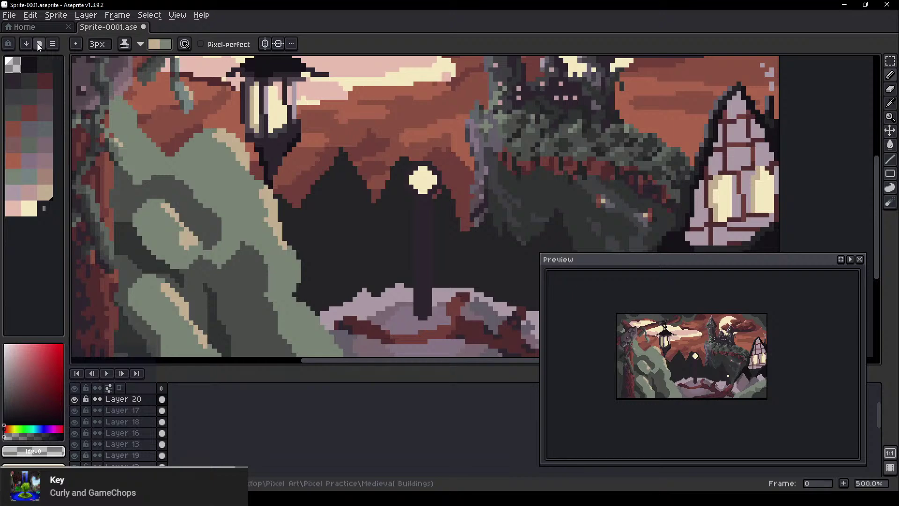
Shade lighter grey-green patches into the left foliage's dark lobes with a shading ramp of swatches Idx-9 and Idx-16
key(v)
key(b)
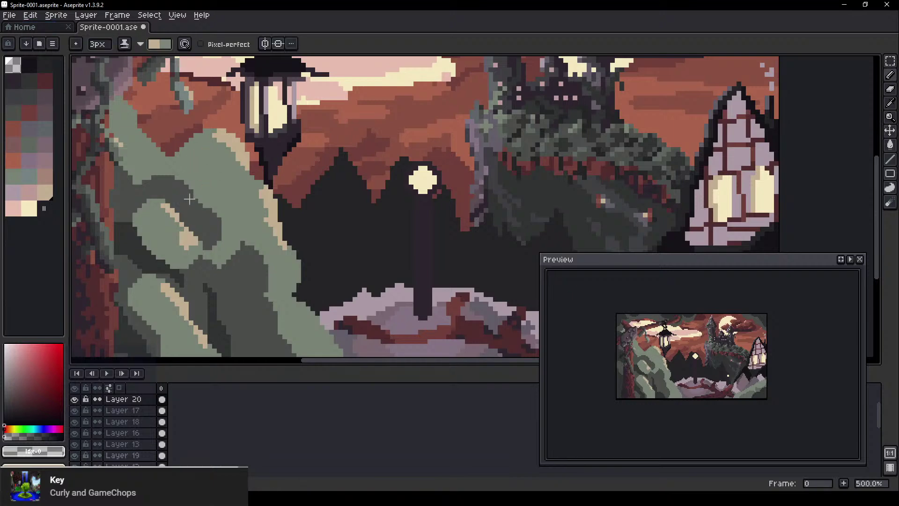
alt+click(189, 199)
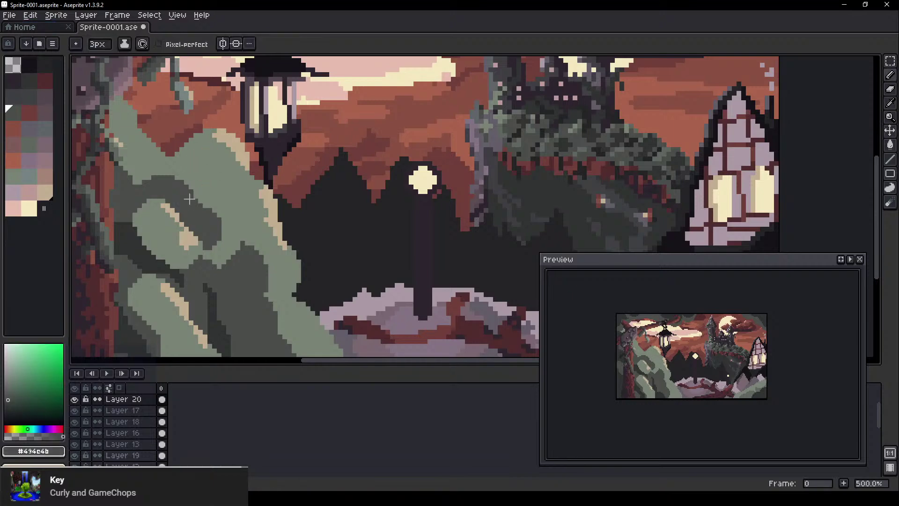
key(s)
click(50, 130)
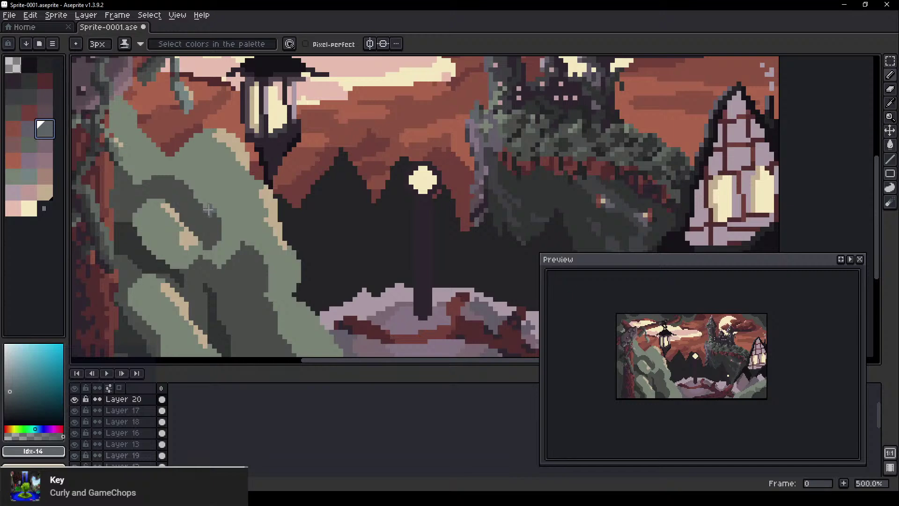
click(16, 113)
scroll(71, 147, left, 3)
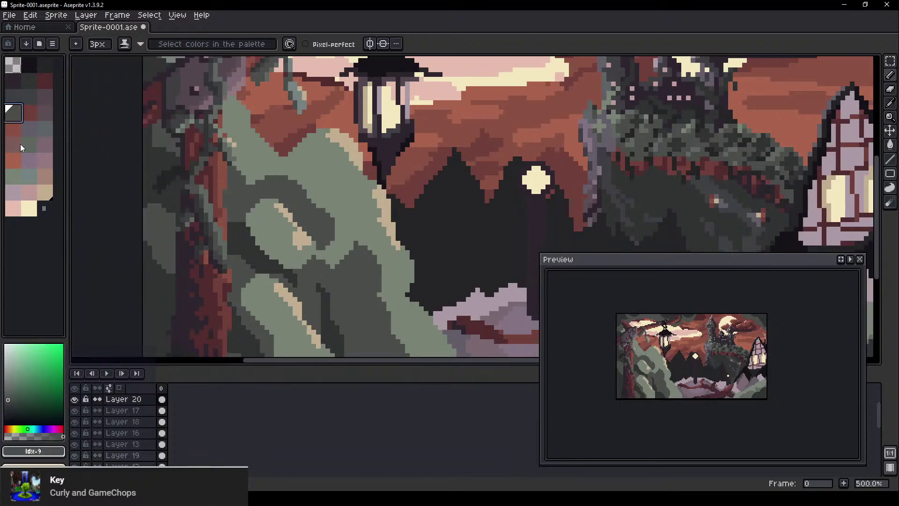
click(33, 146)
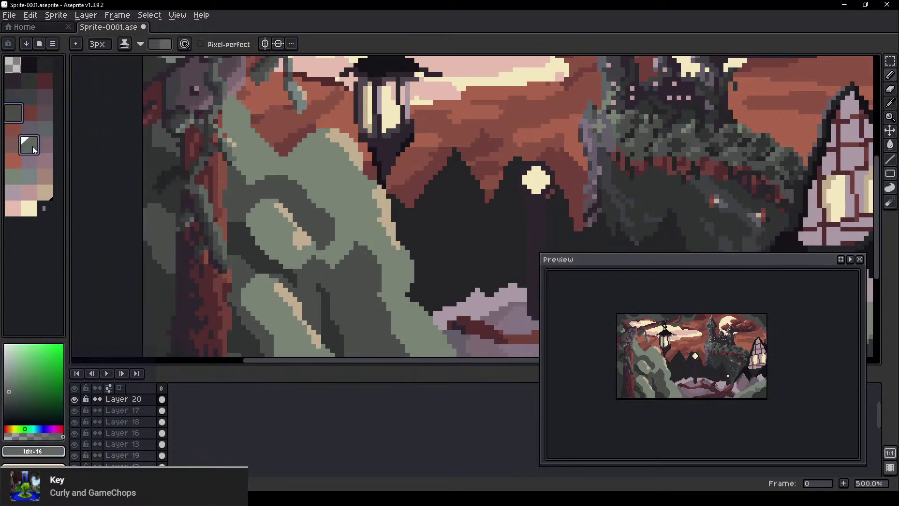
key(x)
click(304, 215)
mouse_move(296, 186)
mouse_down()
mouse_move(310, 218)
mouse_move(302, 200)
mouse_move(360, 279)
mouse_move(361, 295)
mouse_move(356, 248)
mouse_move(377, 326)
mouse_up()
mouse_move(341, 290)
mouse_down()
mouse_move(362, 307)
mouse_move(380, 357)
mouse_move(383, 320)
mouse_move(363, 326)
mouse_move(377, 270)
mouse_up()
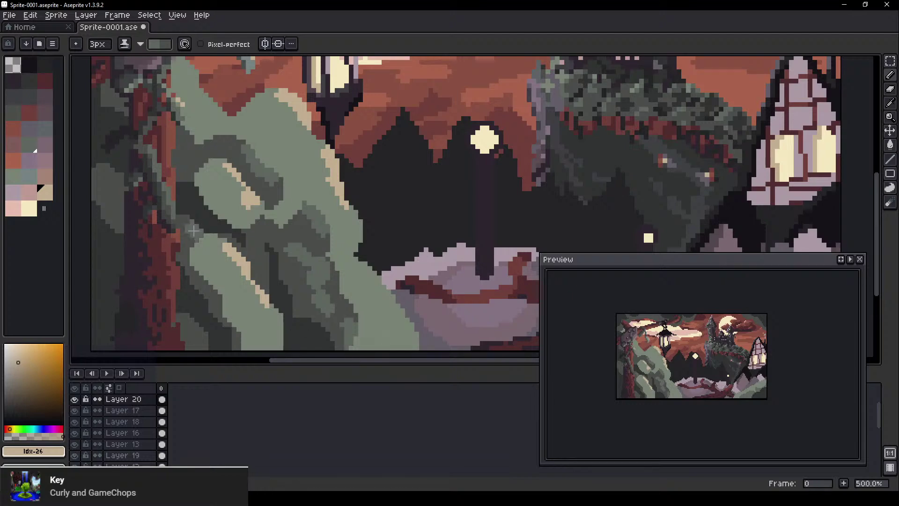
Shade a tan highlight along the upper edge of the right foreground bush with a ramp of Idx-21 and the tan swatch
scroll(279, 145, down, 1)
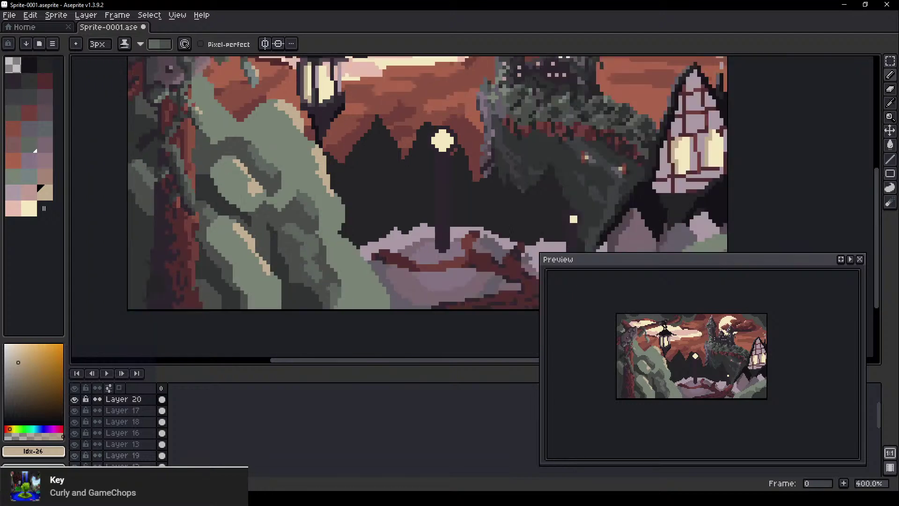
drag(335, 151, 322, 205)
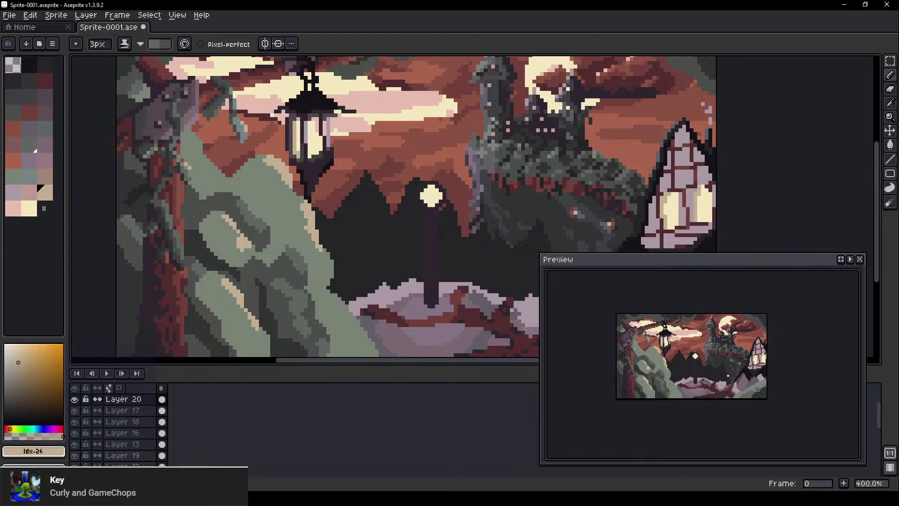
drag(322, 238, 81, 219)
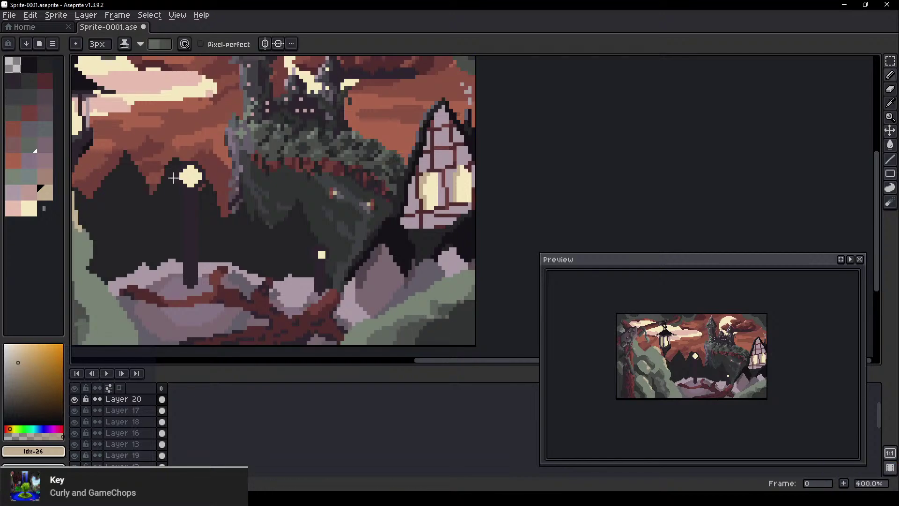
click(13, 177)
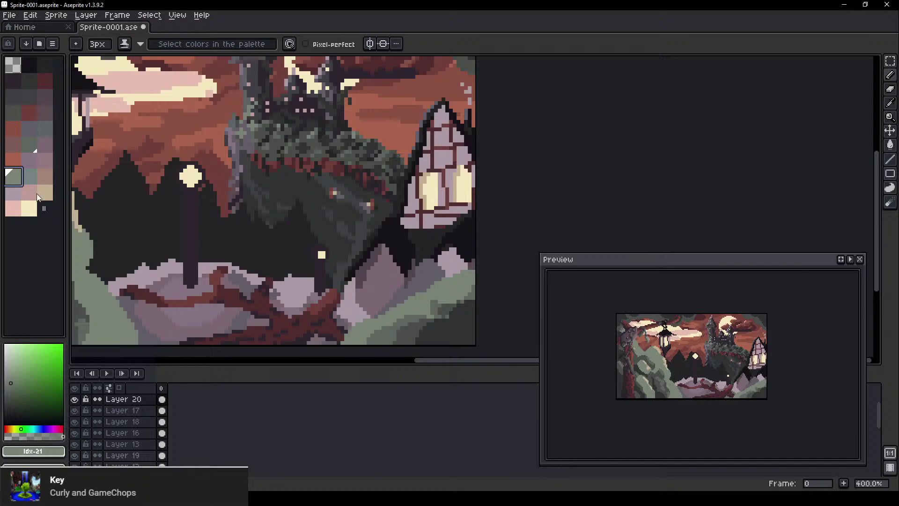
click(44, 193)
alt+click(405, 308)
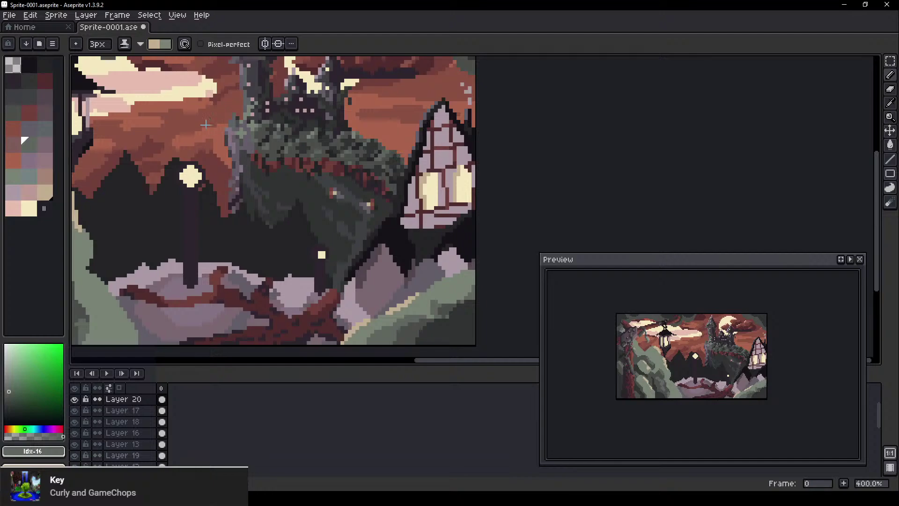
Choose the dark red swatch Idx-5 as the paint colour for the left foliage and reduce the brush to 1 px
scroll(85, 143, up, 1)
drag(256, 270, 523, 244)
drag(245, 237, 190, 231)
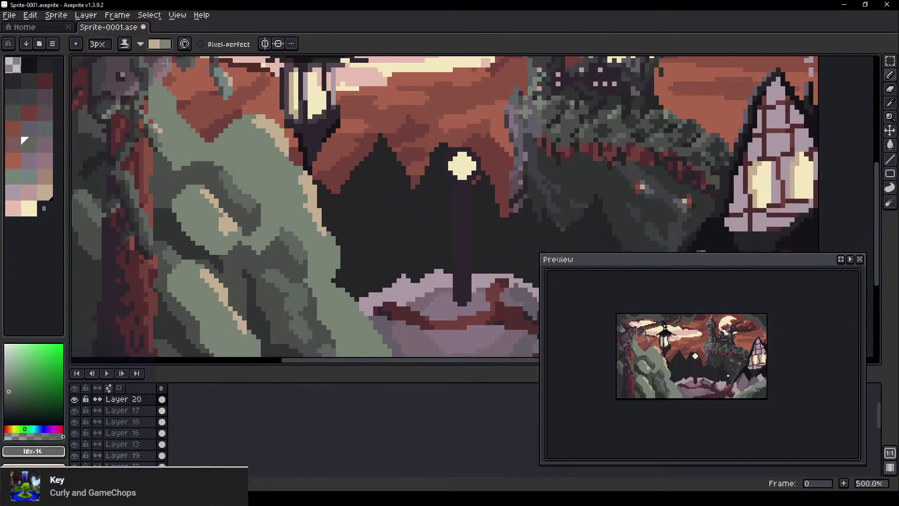
click(45, 81)
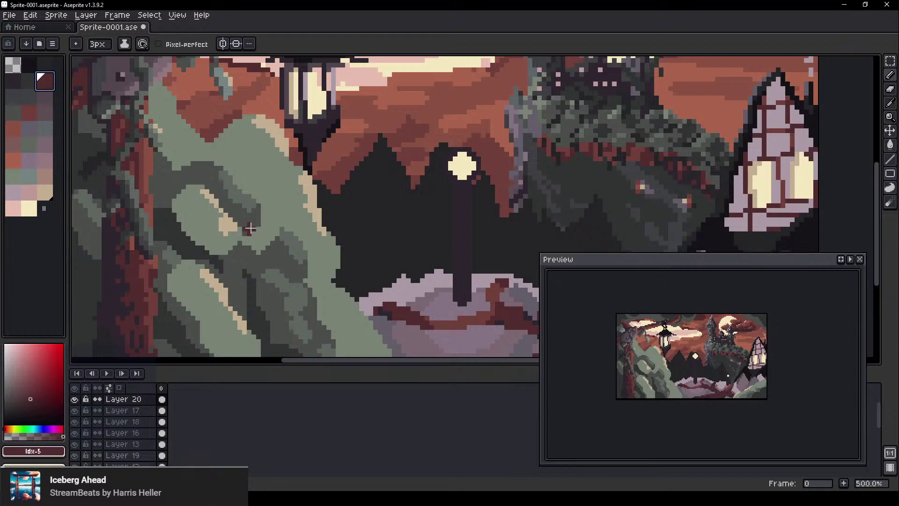
key(minus)
key(minus)
Try small dark red marks between the left foliage's middle lobes and undo them
click(275, 237)
click(262, 236)
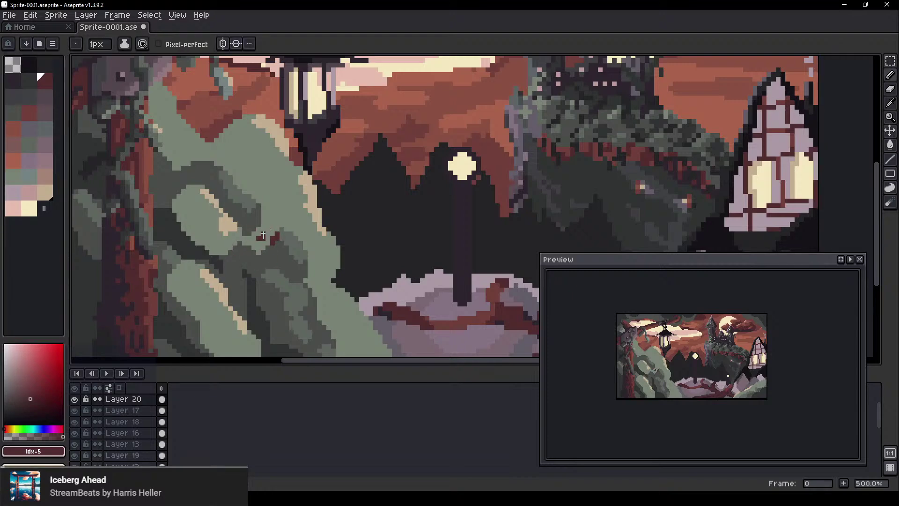
key(ctrl+z)
key(ctrl+z)
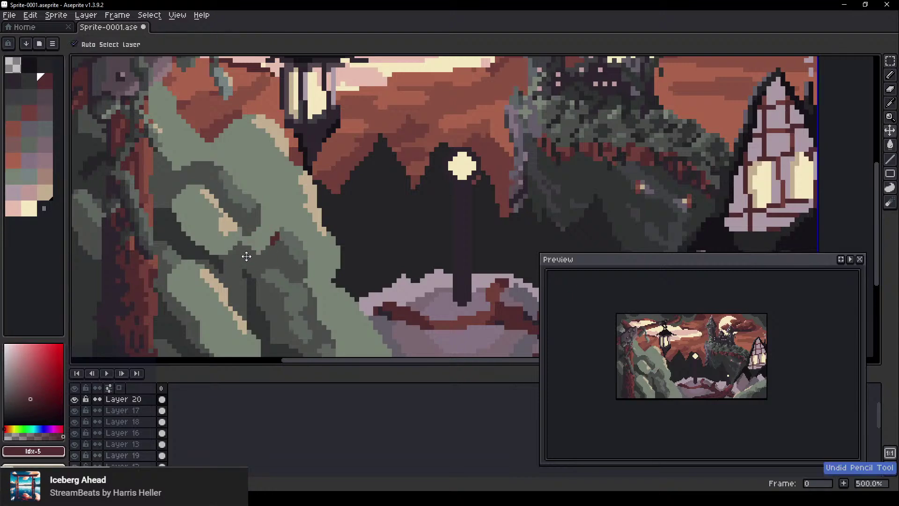
Paint a dark red branch down the dark gap in the lower left foliage, trying a 3 px lower end and undoing the last stroke
mouse_move(257, 275)
mouse_down()
mouse_move(249, 289)
mouse_move(277, 345)
mouse_up()
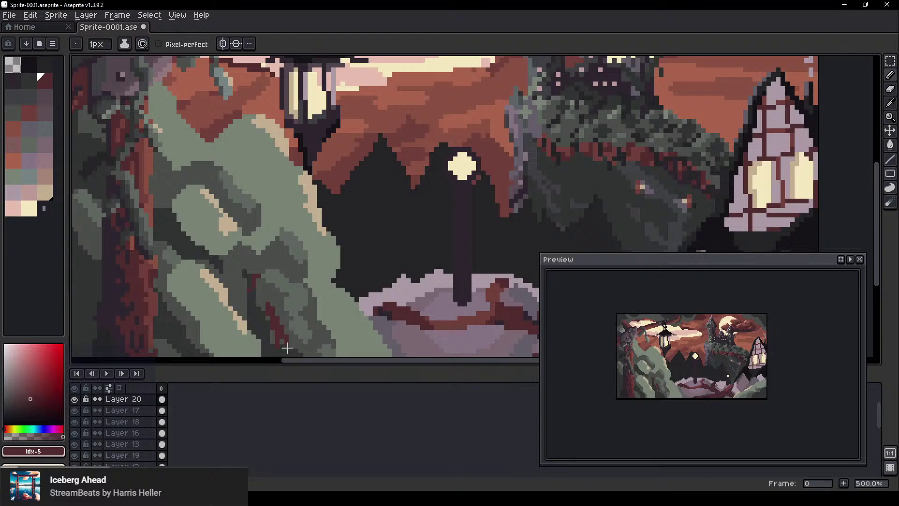
drag(299, 297, 274, 203)
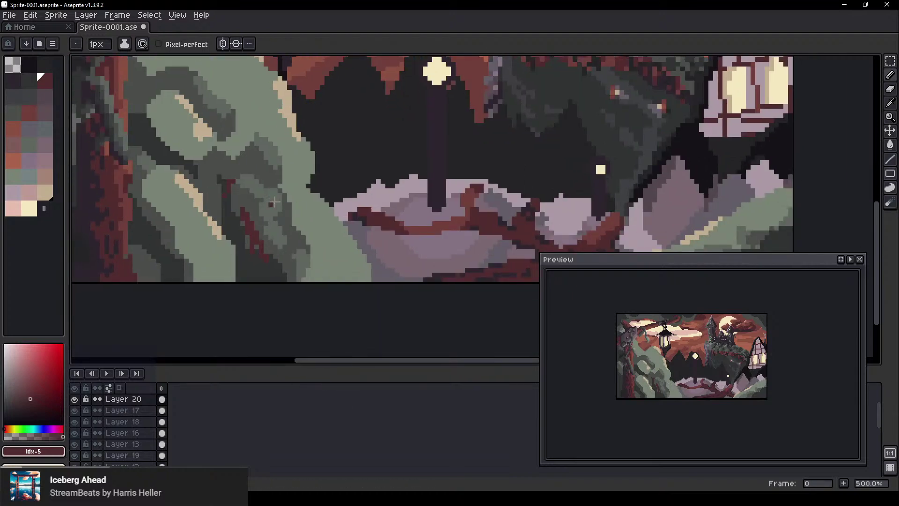
key(plus)
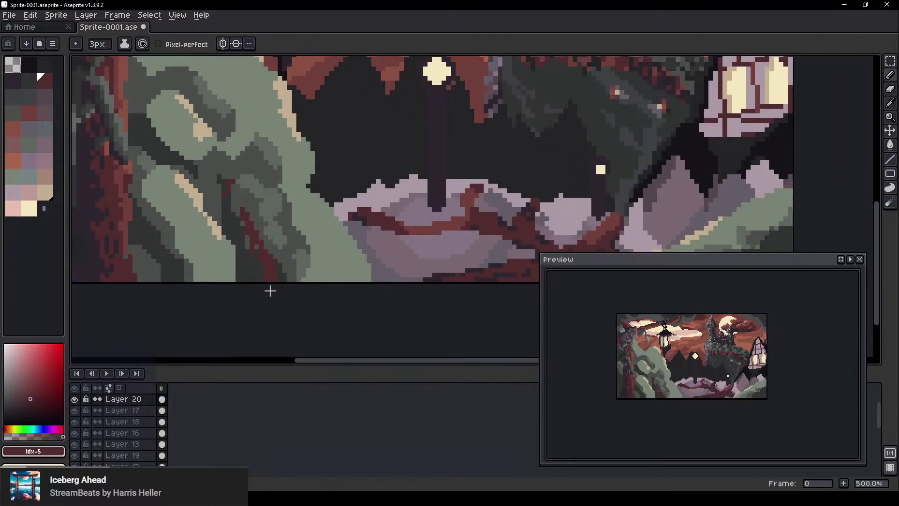
key(v)
key(ctrl+z)
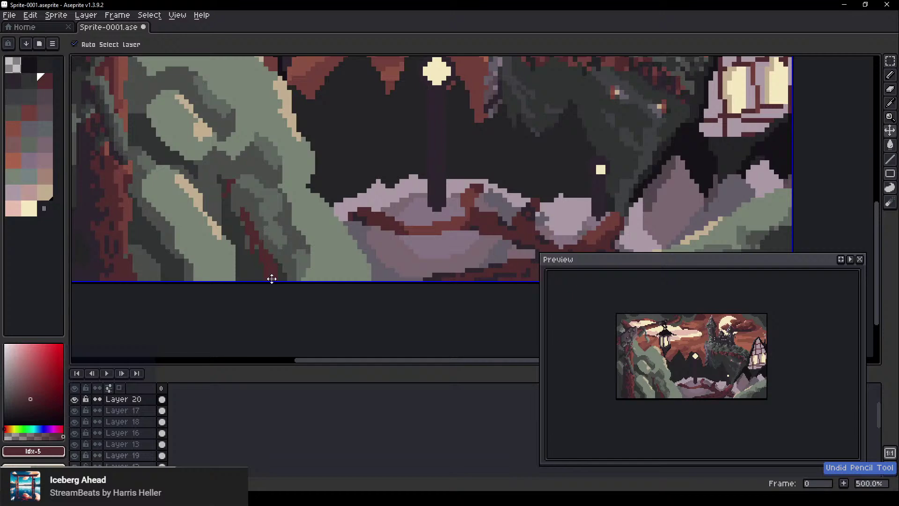
key(b)
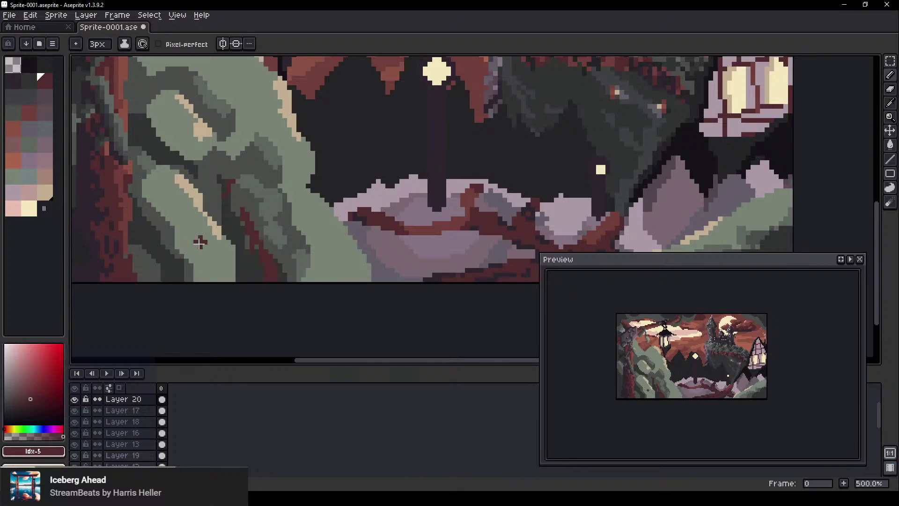
Paint a short 3 px dark red branch at the left foliage's base, undoing a stroke on the neighbouring light green lobe
drag(200, 251, 201, 297)
key(ctrl+z)
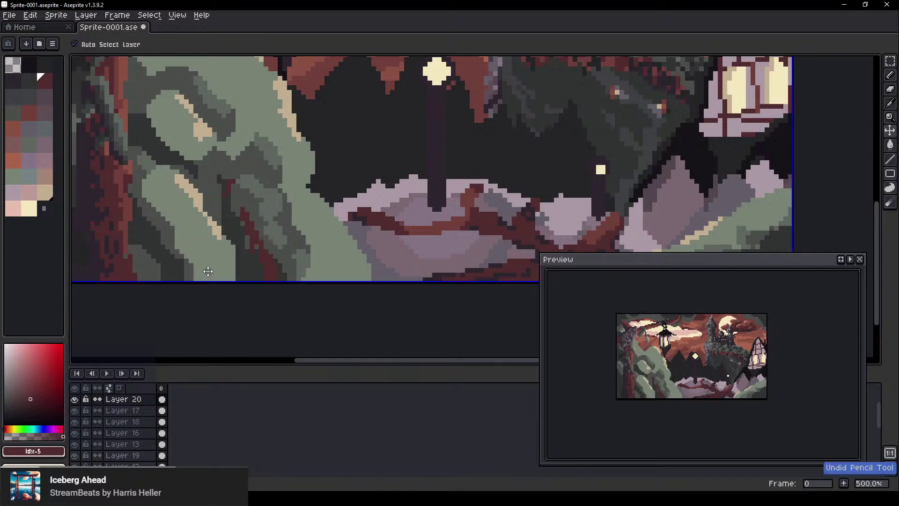
drag(323, 252, 294, 282)
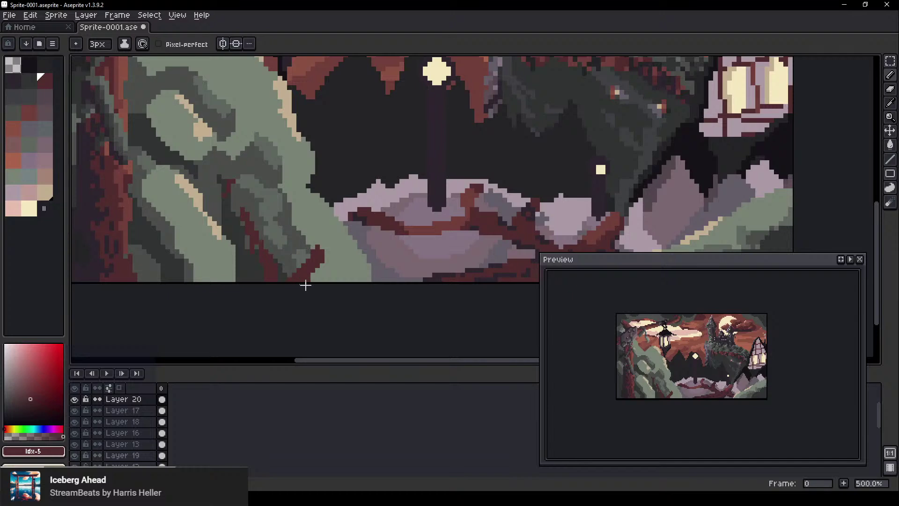
Paint thin dark red branches across the left foliage's upper lobes, reducing the brush to 1 px
mouse_move(254, 206)
mouse_down()
mouse_move(297, 265)
mouse_move(315, 273)
mouse_up()
scroll(296, 152, down, 1)
key(minus)
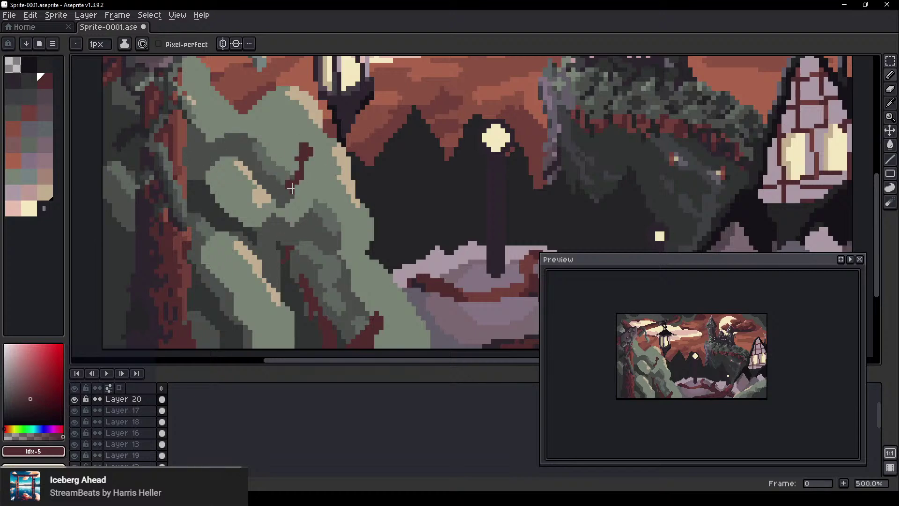
mouse_move(217, 130)
mouse_down()
mouse_move(250, 168)
mouse_move(259, 203)
mouse_up()
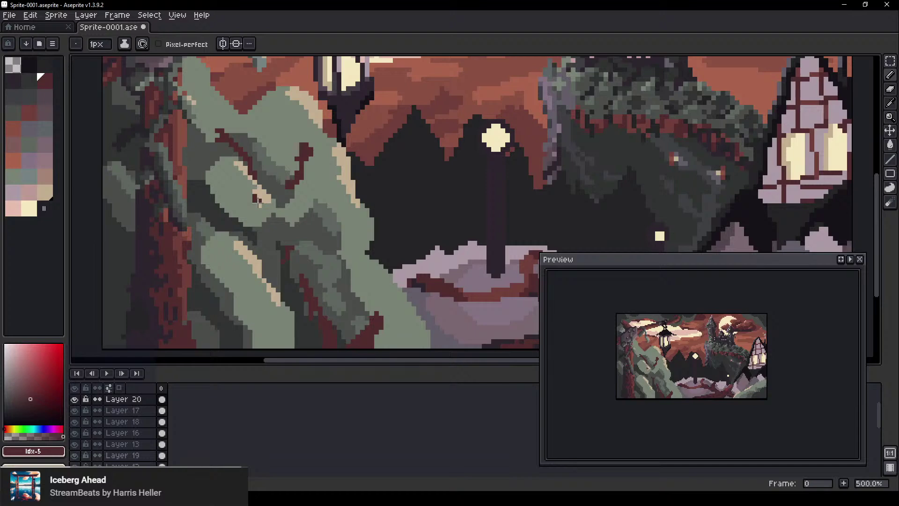
drag(240, 171, 251, 195)
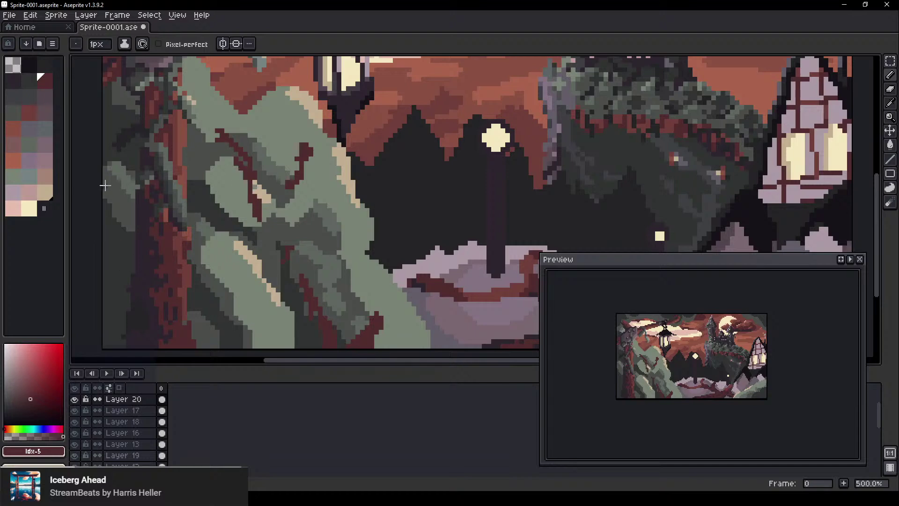
Paint a short near-black (Idx-1) stroke beside the thin dark red branch at the far left edge of the artwork
click(29, 80)
click(35, 69)
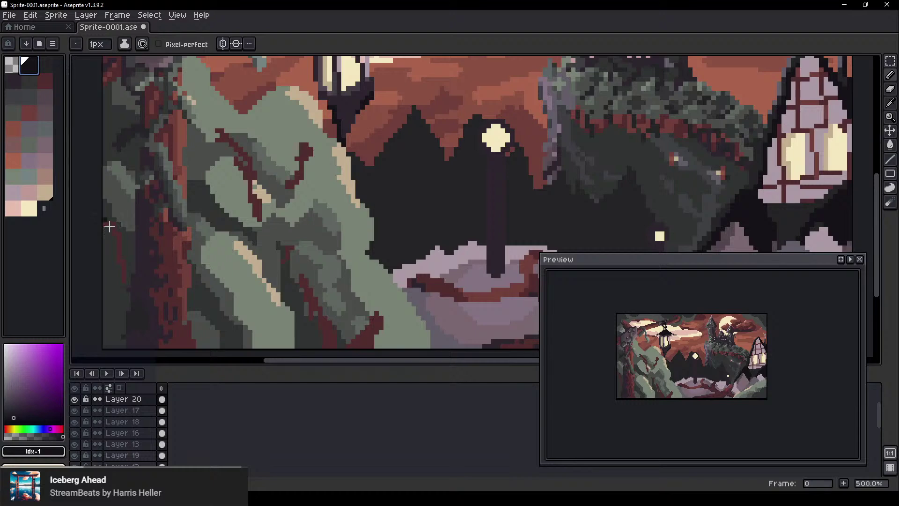
drag(109, 223, 109, 244)
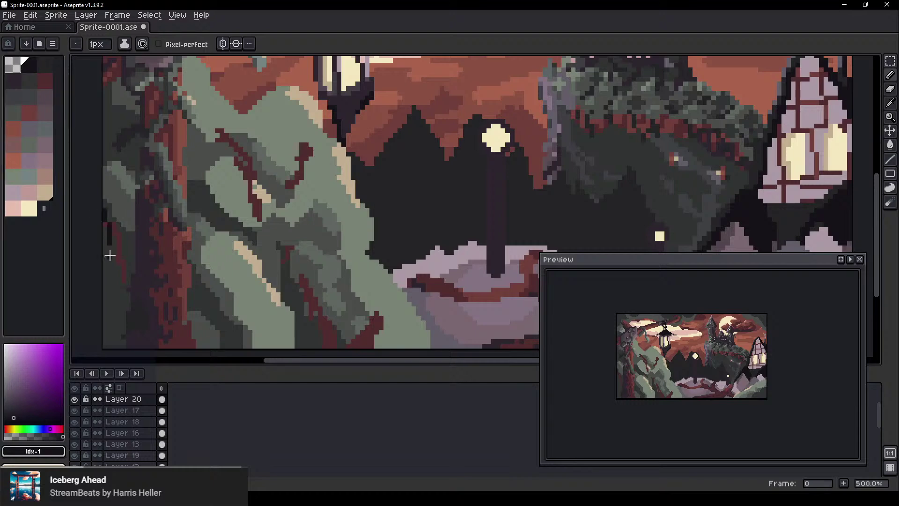
Shade the left side of the dark red branches in the lower left foliage with 3 px dark purple (Idx-3) strokes
click(8, 79)
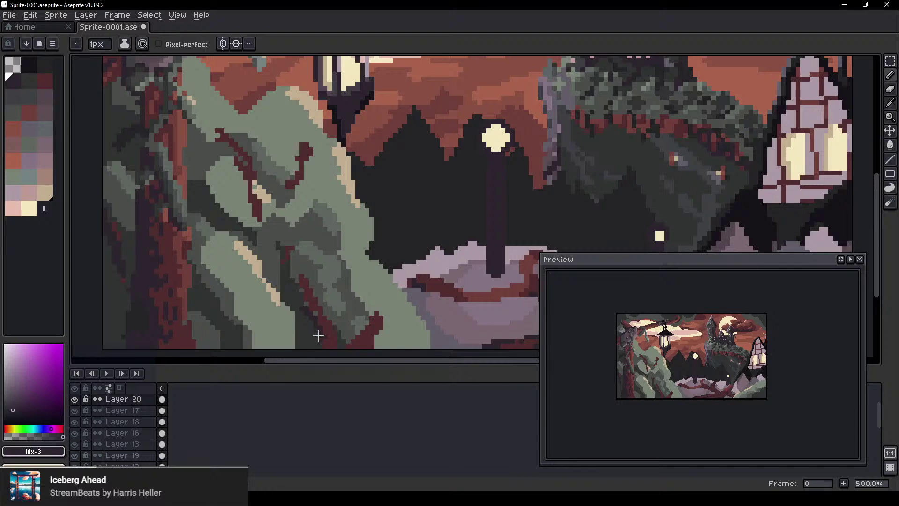
scroll(327, 324, up, 1)
key(plus)
key(plus)
drag(300, 302, 321, 353)
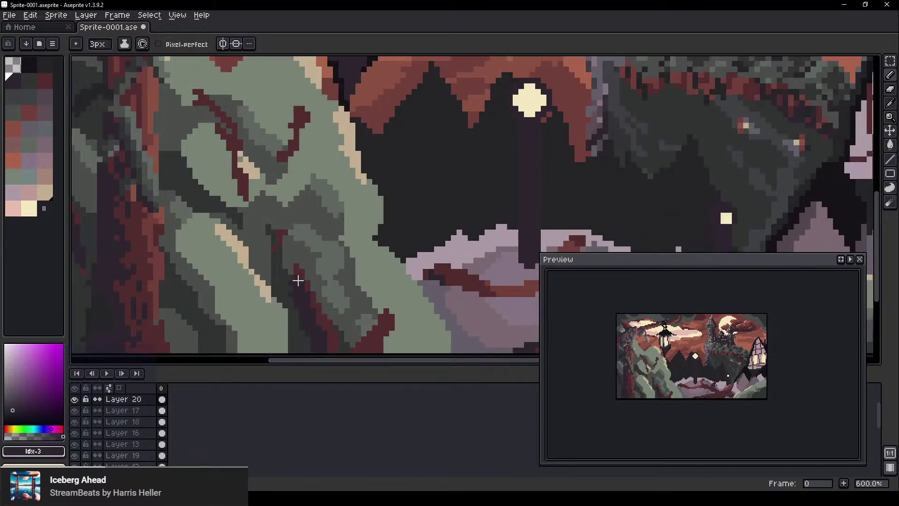
drag(255, 231, 288, 280)
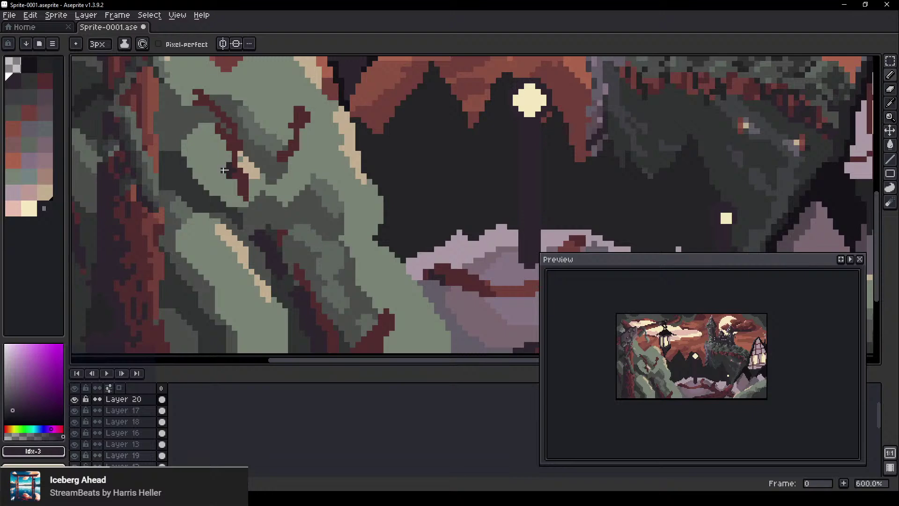
Shade the left foliage's long upper branch with dark purple and thicken its right side with dark red #522d2d
drag(217, 126, 249, 192)
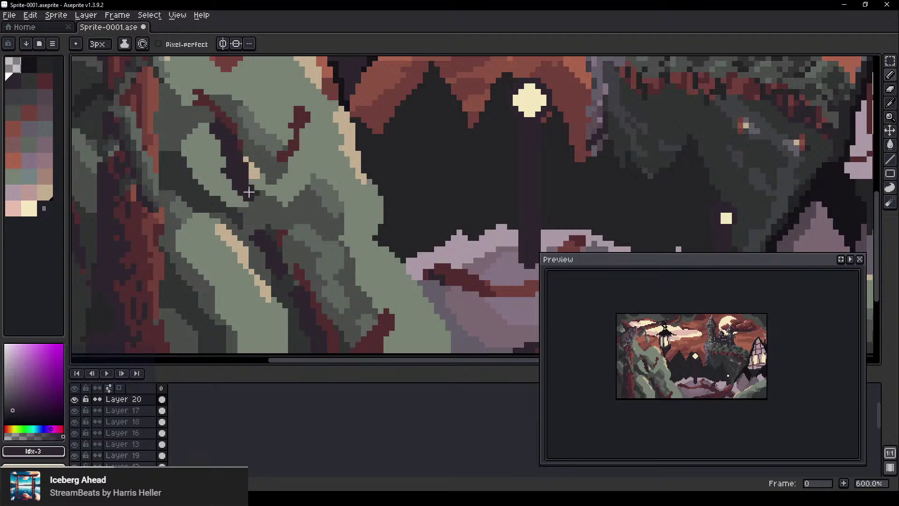
alt+click(222, 122)
mouse_move(230, 129)
mouse_down()
mouse_move(251, 186)
mouse_move(245, 155)
mouse_move(255, 189)
mouse_up()
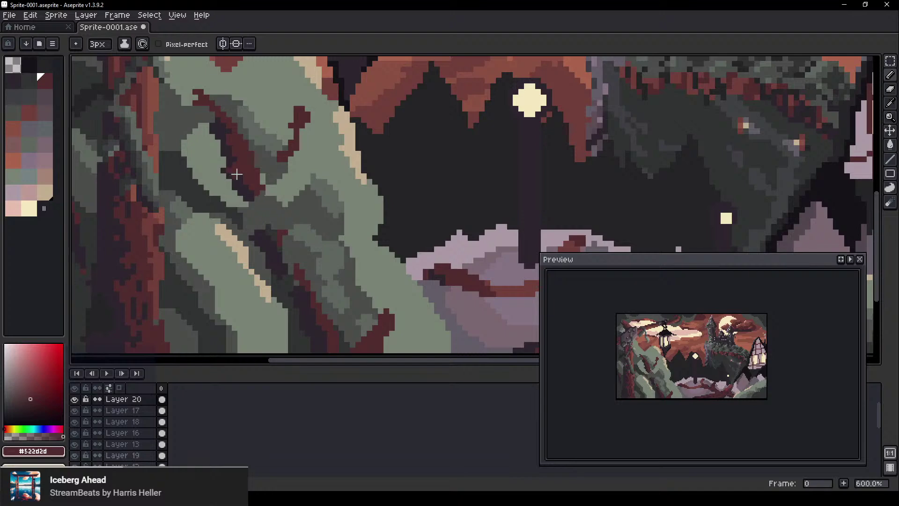
Trim the right side of the thickened upper branch with 3 px dark grey-green #494e4b strokes
scroll(236, 175, down, 5)
scroll(361, 110, up, 1)
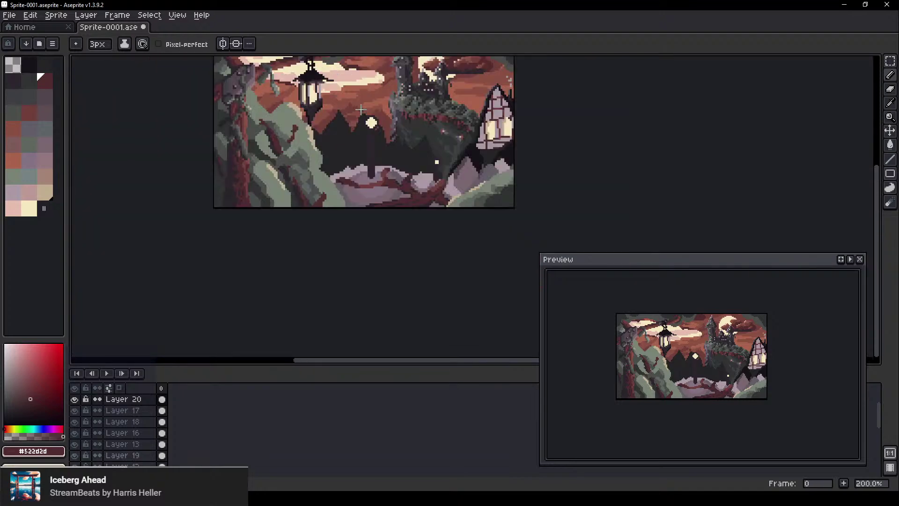
scroll(360, 110, up, 2)
scroll(302, 260, up, 2)
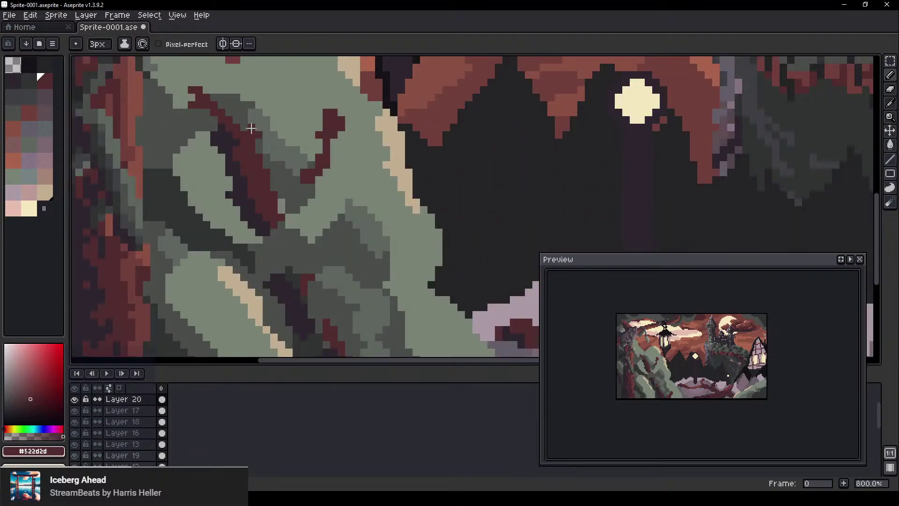
drag(251, 128, 266, 143)
scroll(275, 205, up, 2)
key(e)
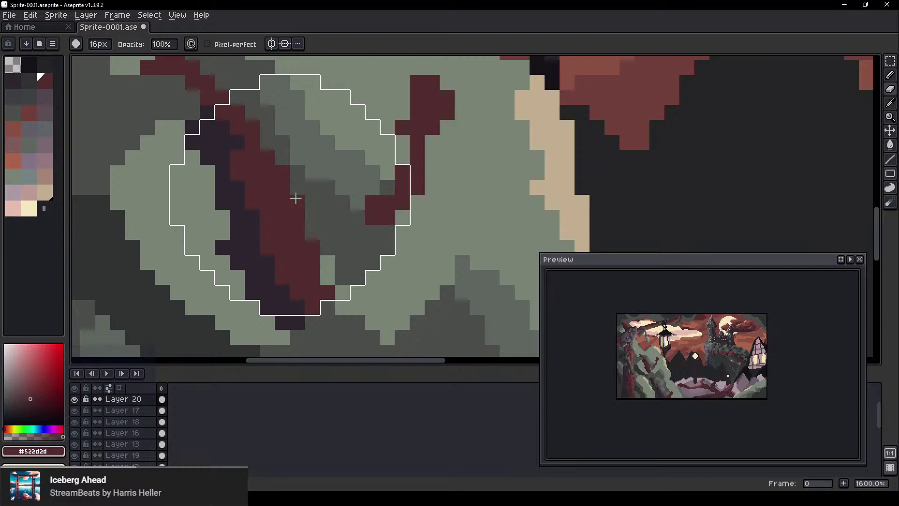
key(b)
alt+click(306, 212)
mouse_move(292, 187)
mouse_down()
mouse_move(300, 272)
mouse_move(323, 314)
mouse_move(313, 278)
mouse_move(272, 237)
mouse_move(298, 160)
mouse_move(268, 155)
mouse_move(288, 199)
mouse_move(278, 184)
mouse_move(318, 215)
mouse_up()
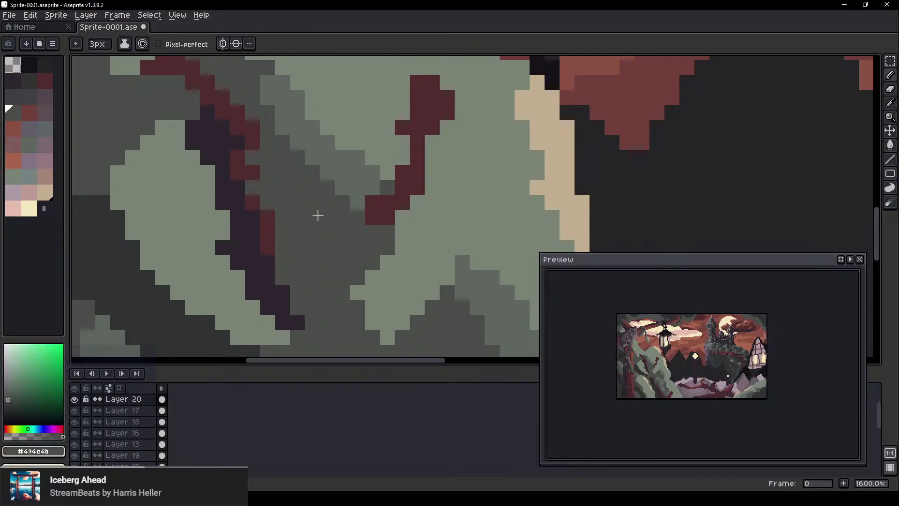
Break up the middle of the upper branch with a light green #788374 stroke extending from the neighbouring lobe
scroll(318, 215, down, 1)
alt+click(225, 234)
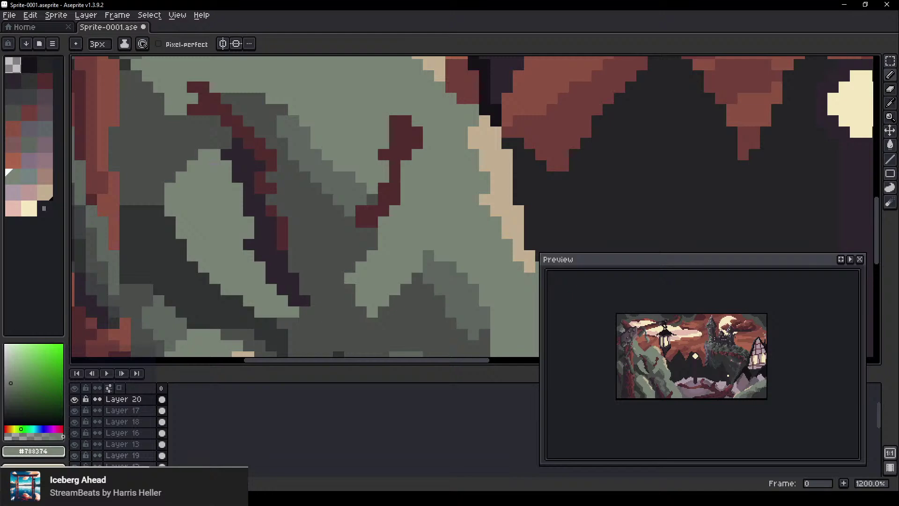
drag(237, 211, 237, 244)
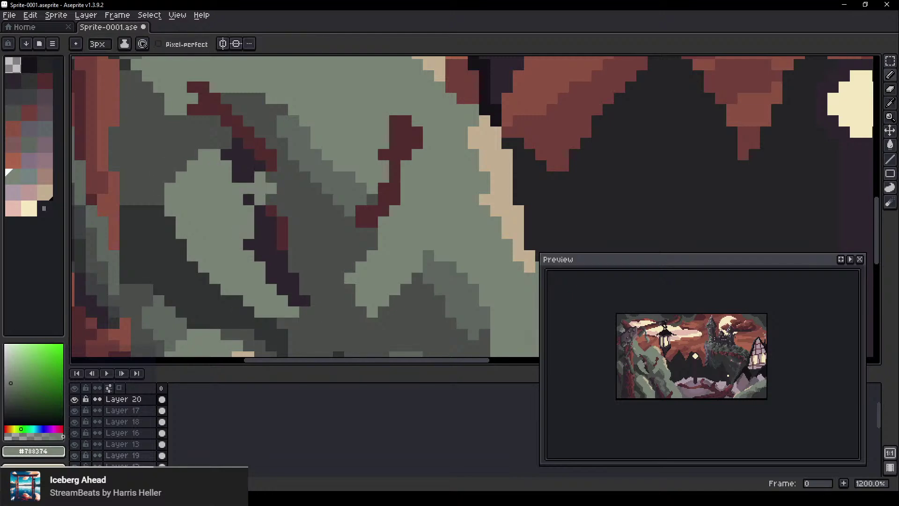
Examine the whole landscape at small size and closer up, from the left foliage and lantern to the castle
key(2)
scroll(348, 148, down, 2)
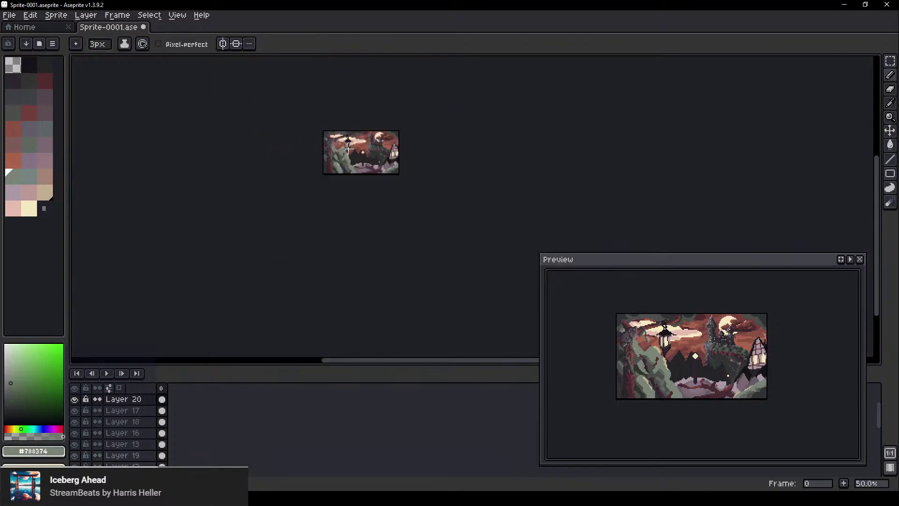
scroll(399, 158, up, 1)
drag(328, 147, 280, 213)
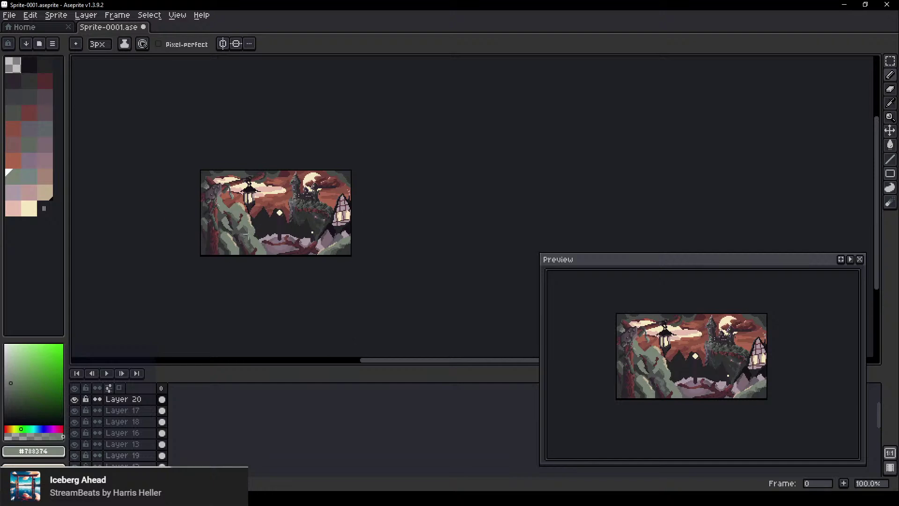
scroll(303, 230, up, 2)
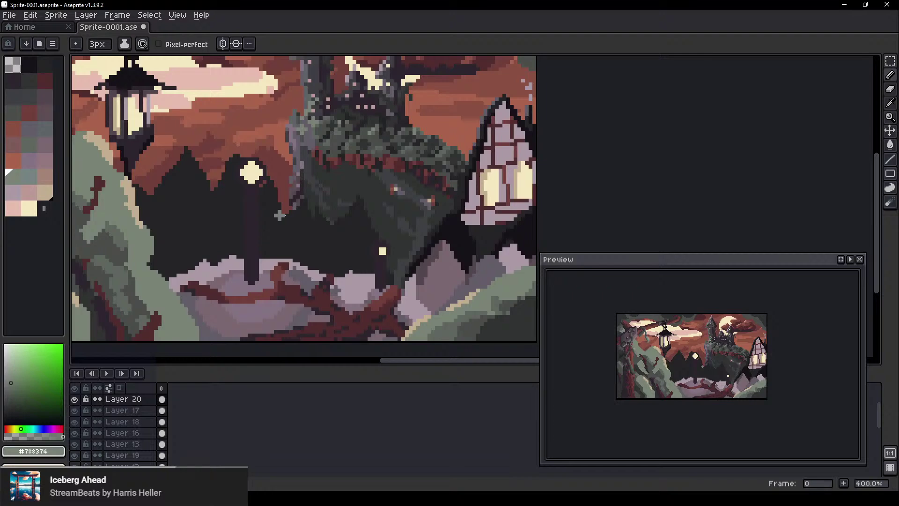
scroll(275, 213, down, 1)
drag(232, 182, 265, 217)
scroll(141, 221, up, 1)
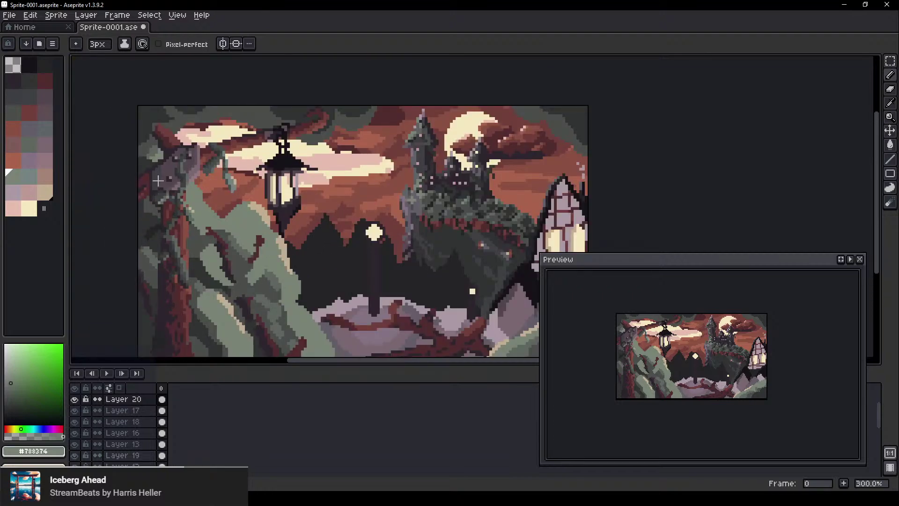
Try an outside outline in palette colour Idx-2 with Layer 14 active, comparing it against Idx-5 and Idx-1
ctrl+click(174, 170)
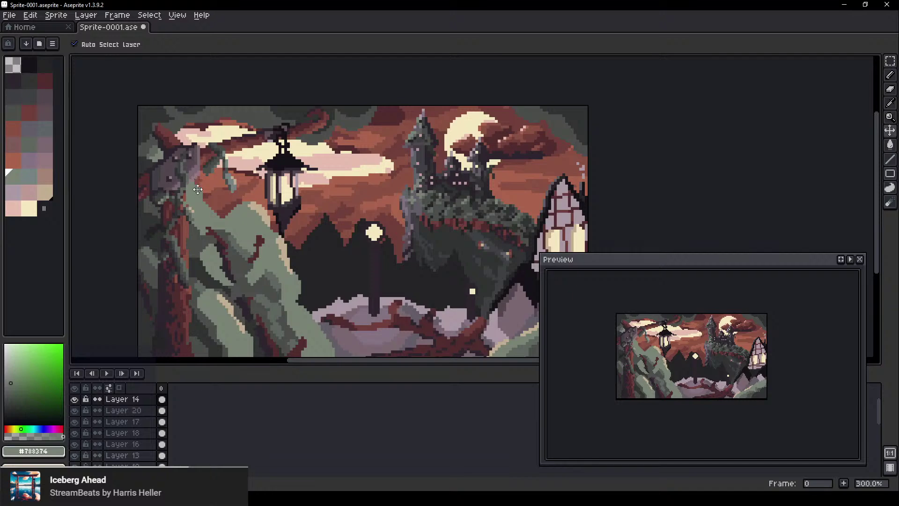
key(shift+o)
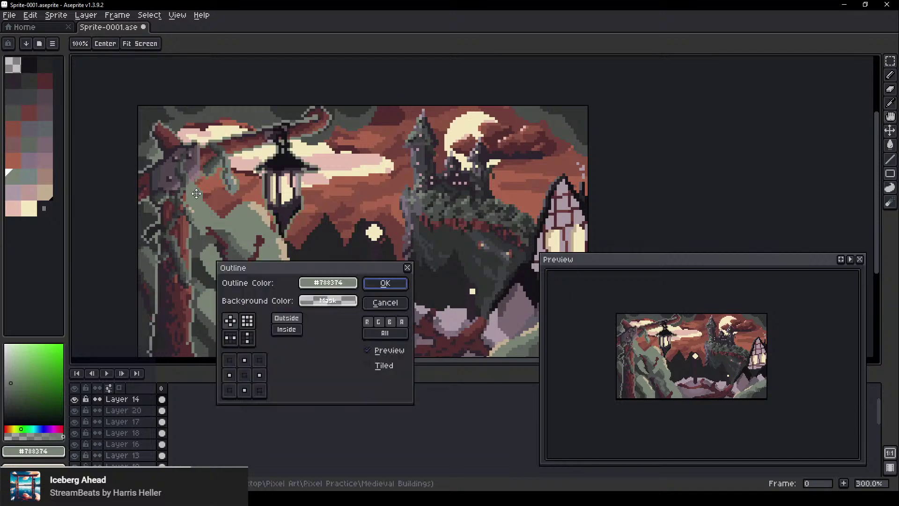
click(339, 302)
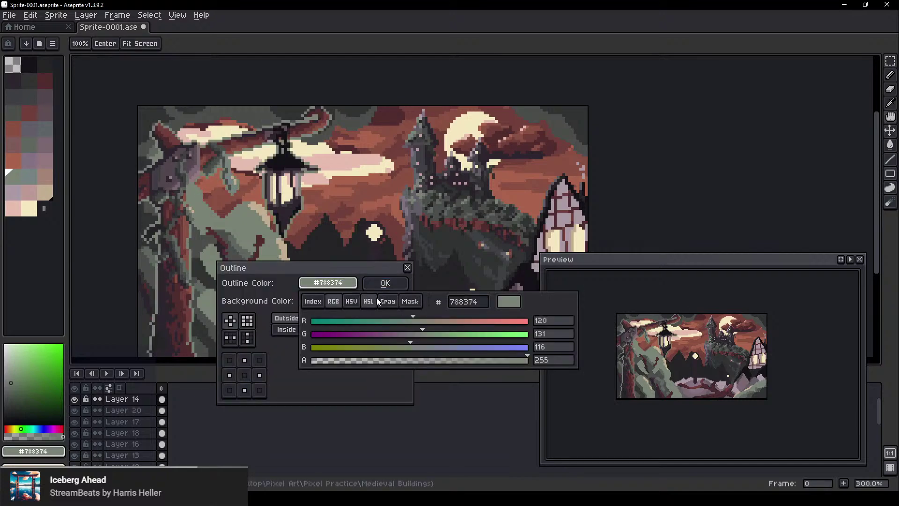
click(312, 301)
click(341, 322)
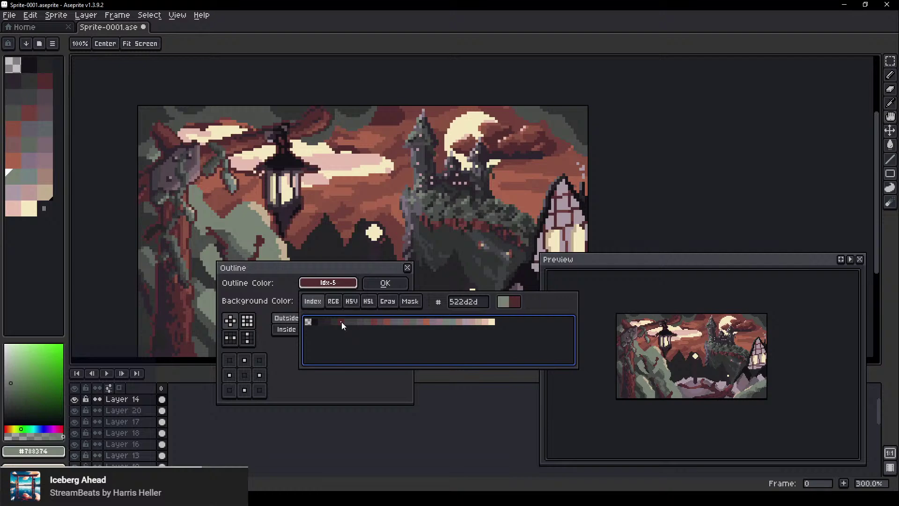
click(327, 321)
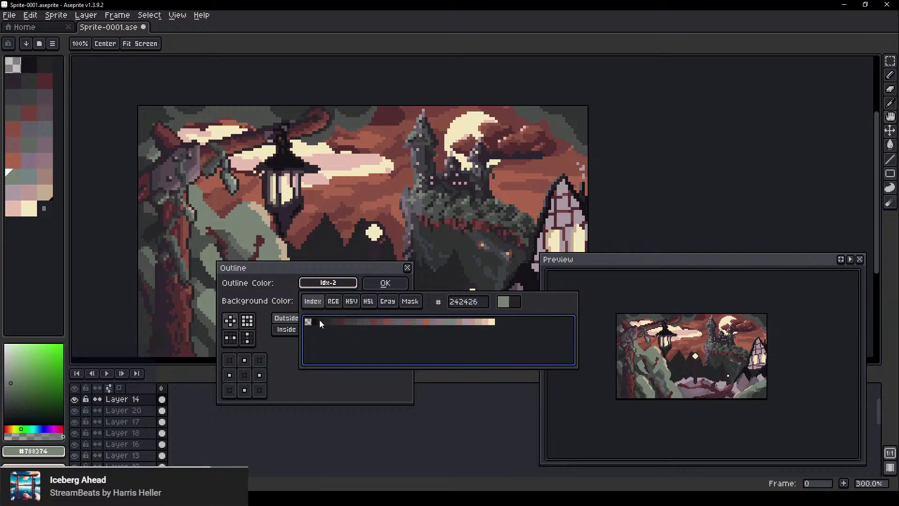
click(316, 322)
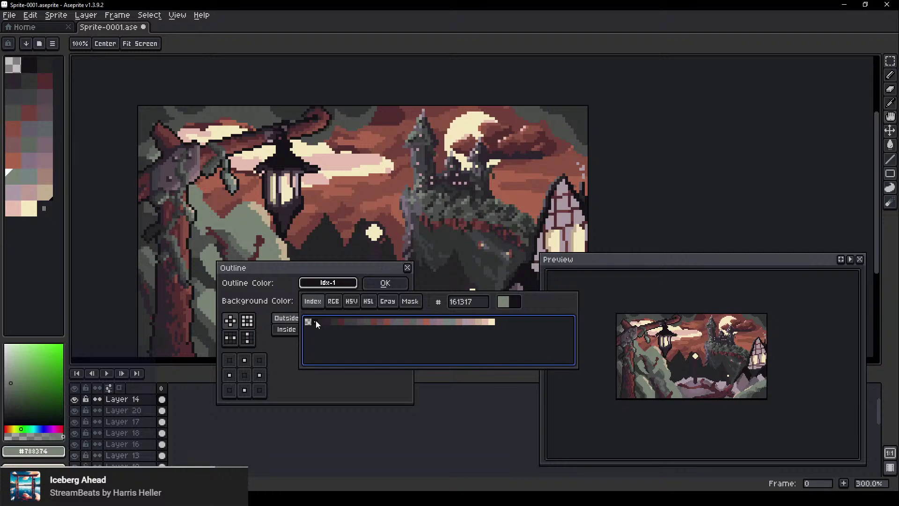
click(320, 323)
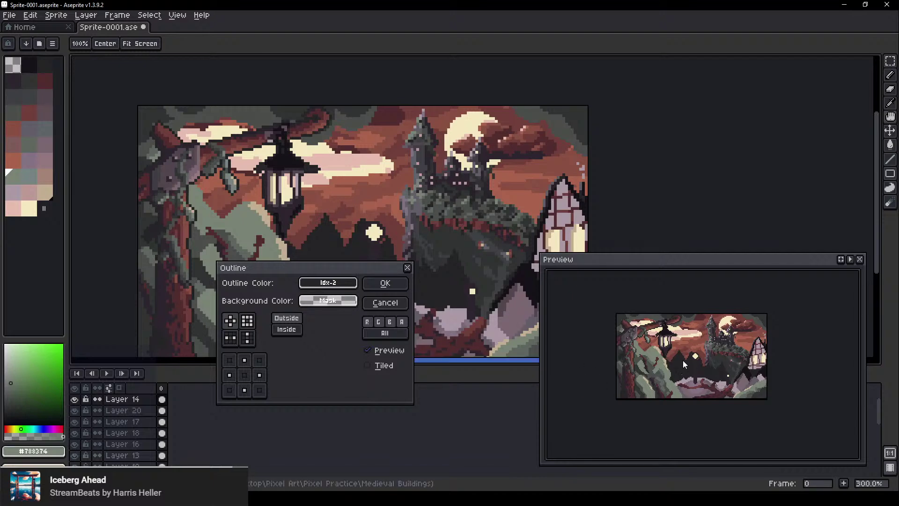
click(384, 284)
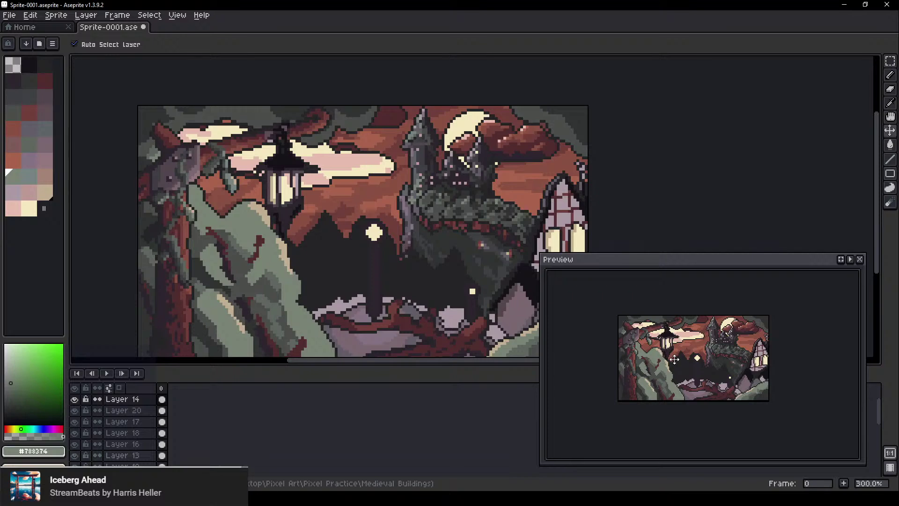
Examine the outlined landscape in the preview at smaller and larger magnifications
scroll(674, 360, up, 2)
mouse_move(710, 339)
mouse_down()
mouse_move(706, 360)
mouse_move(703, 342)
mouse_move(694, 347)
mouse_up()
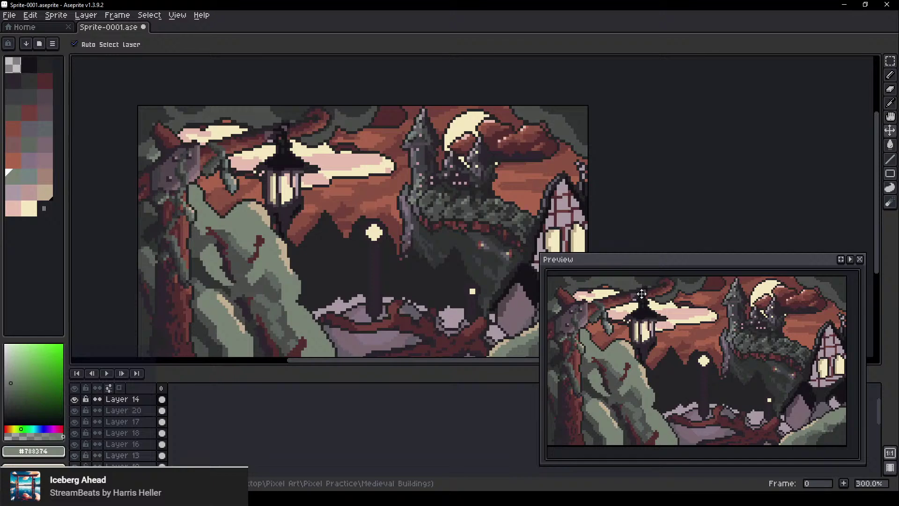
scroll(653, 332, down, 2)
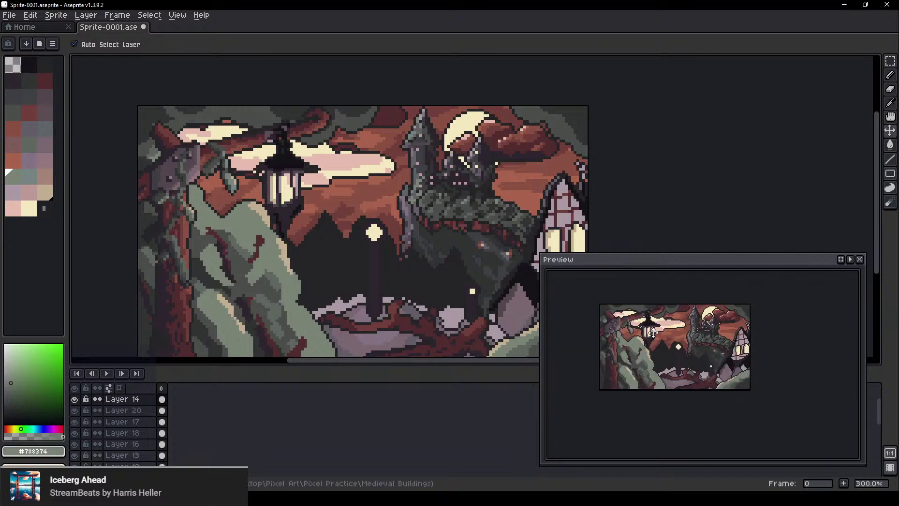
scroll(658, 332, up, 2)
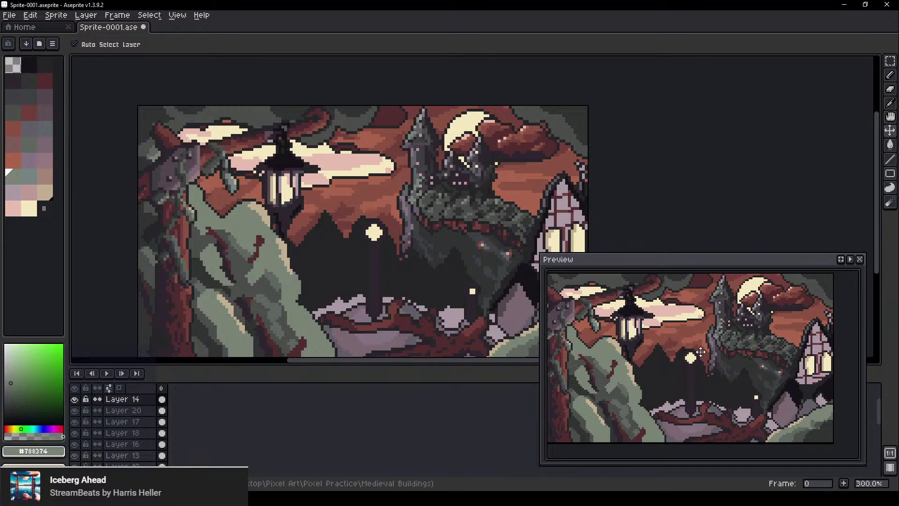
scroll(701, 352, down, 2)
scroll(705, 361, up, 2)
drag(705, 367, 730, 382)
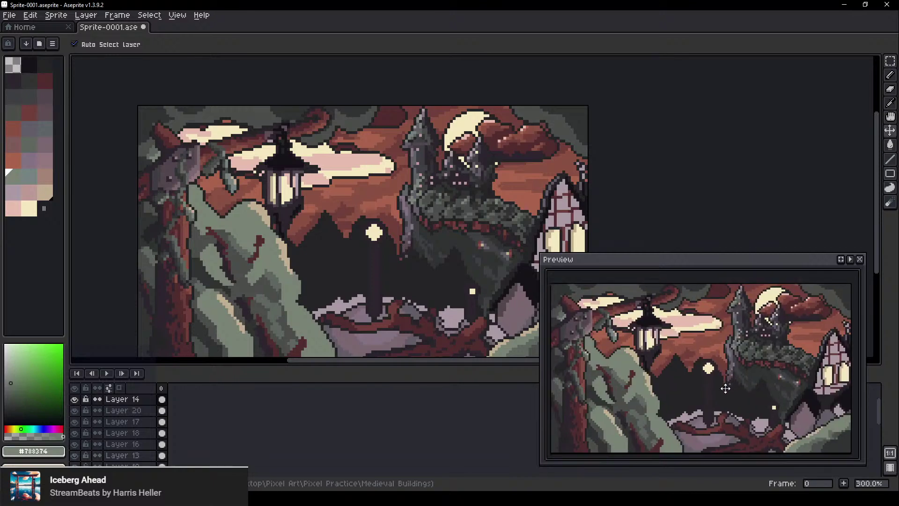
Compare the landscape with and without the outline by repeatedly undoing and redoing it, leaving it undone
key(ctrl+z)
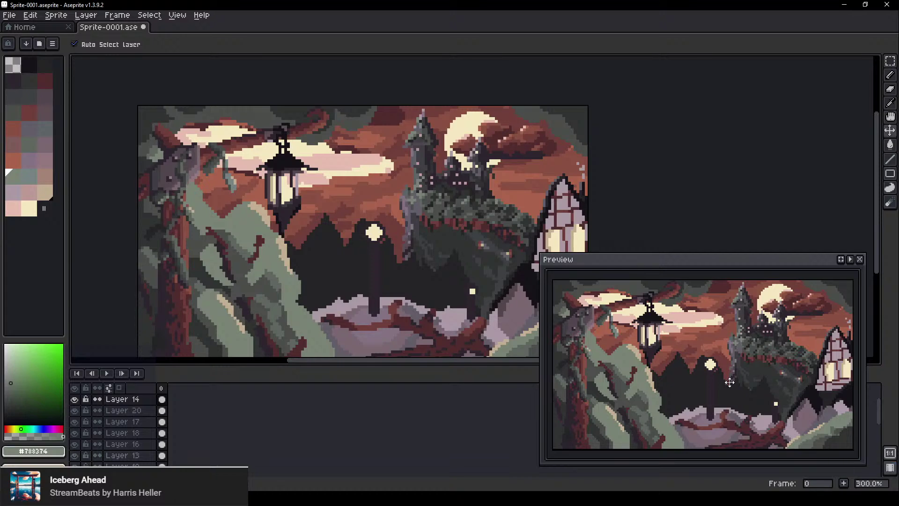
key(ctrl+y)
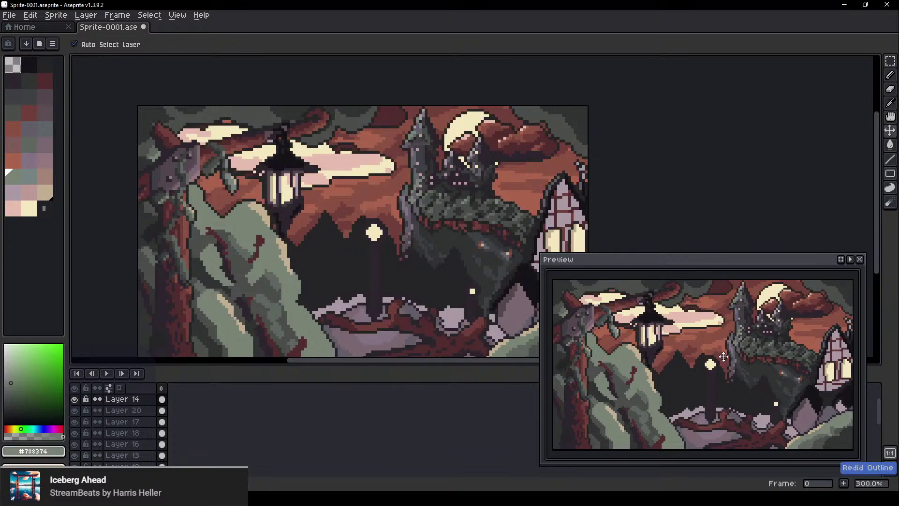
key(ctrl+z)
key(ctrl+y)
key(ctrl+z)
key(ctrl+y)
key(ctrl+z)
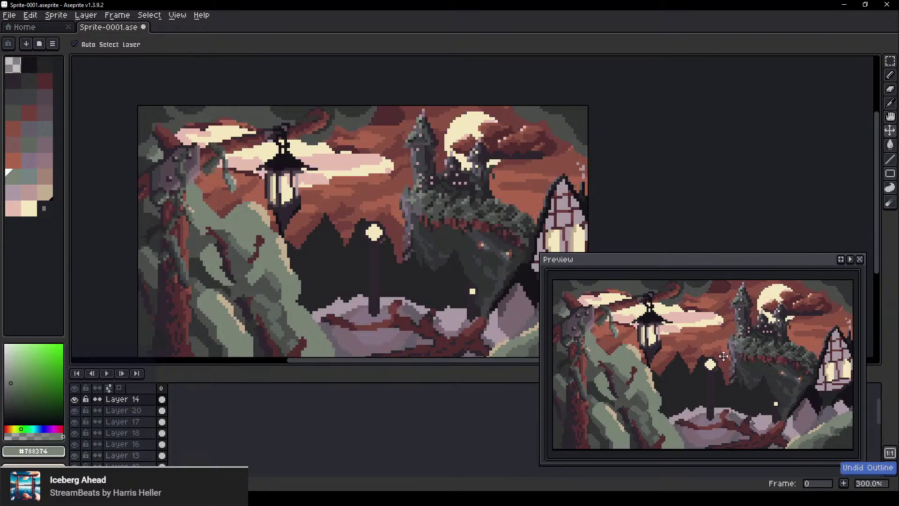
key(ctrl+y)
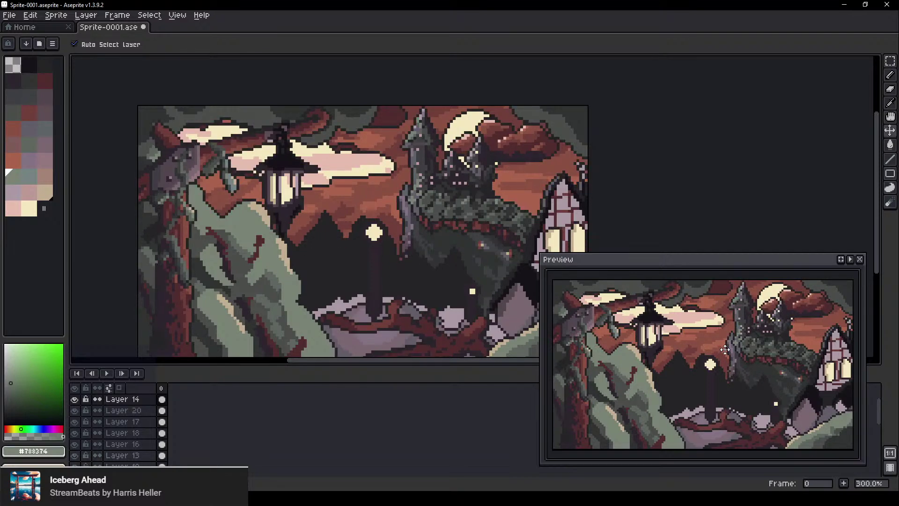
key(ctrl+z)
key(ctrl+y)
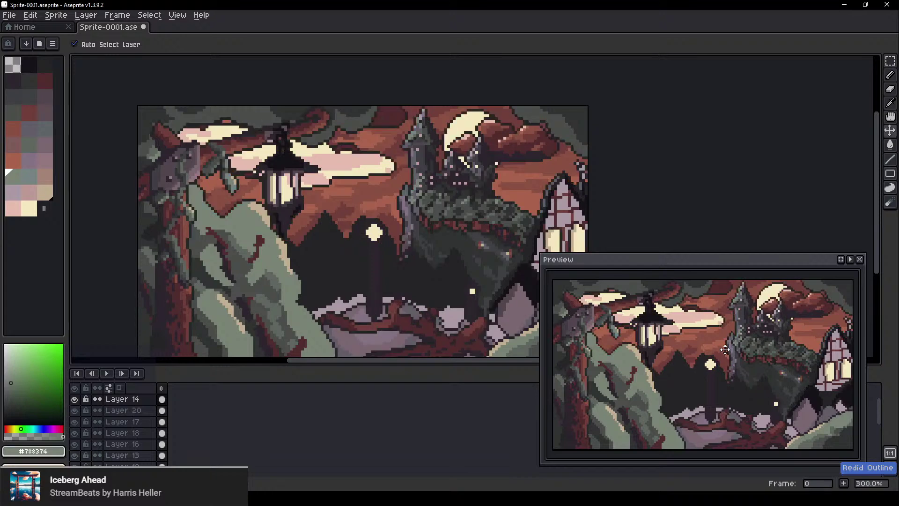
key(ctrl+z)
key(ctrl+y)
key(ctrl+z)
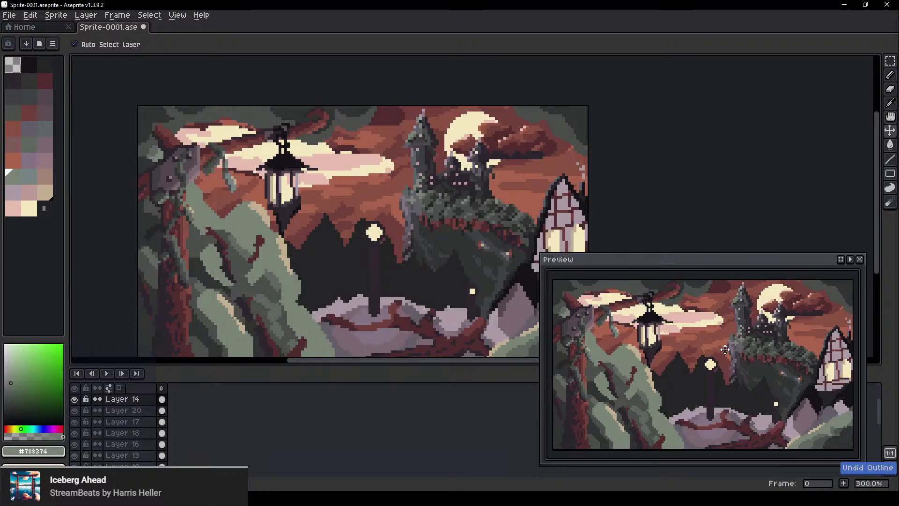
Check the outline once more against the plain artwork and inspect the landscape, leaving the outline undone
key(ctrl+y)
key(ctrl+z)
scroll(164, 125, down, 1)
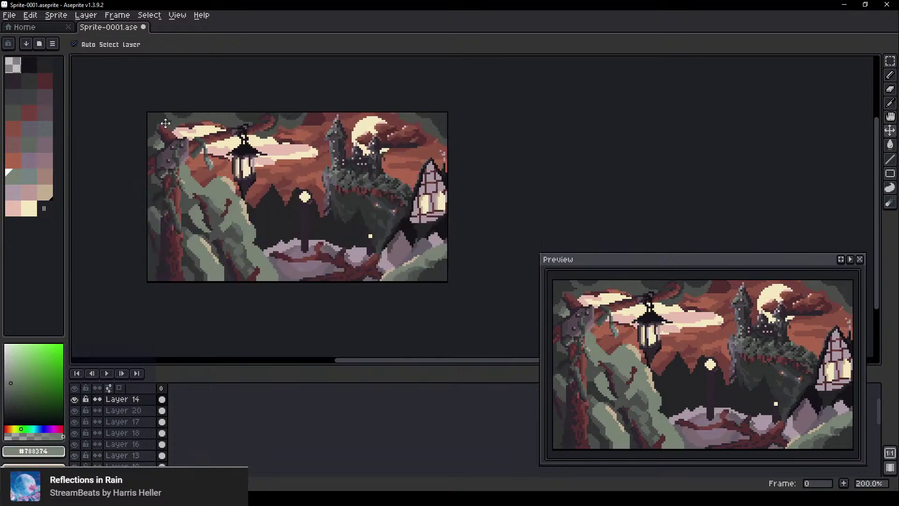
scroll(211, 200, up, 1)
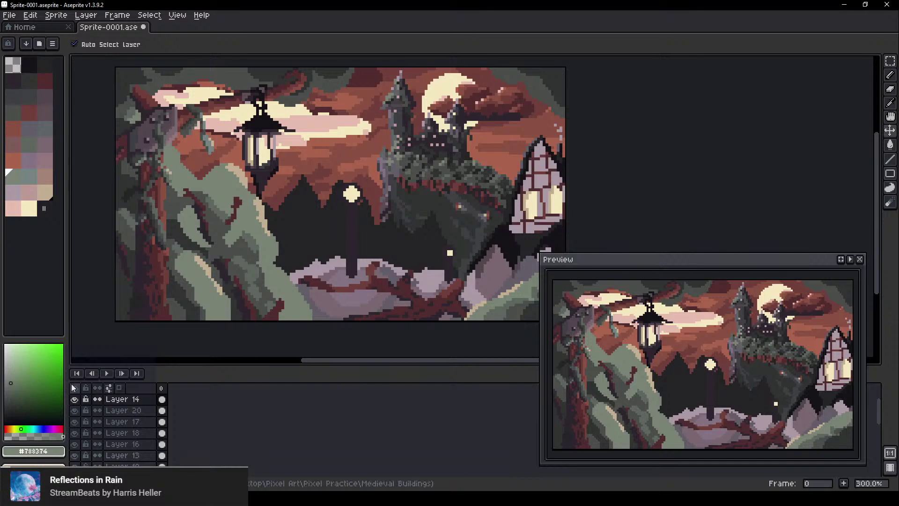
scroll(199, 183, up, 1)
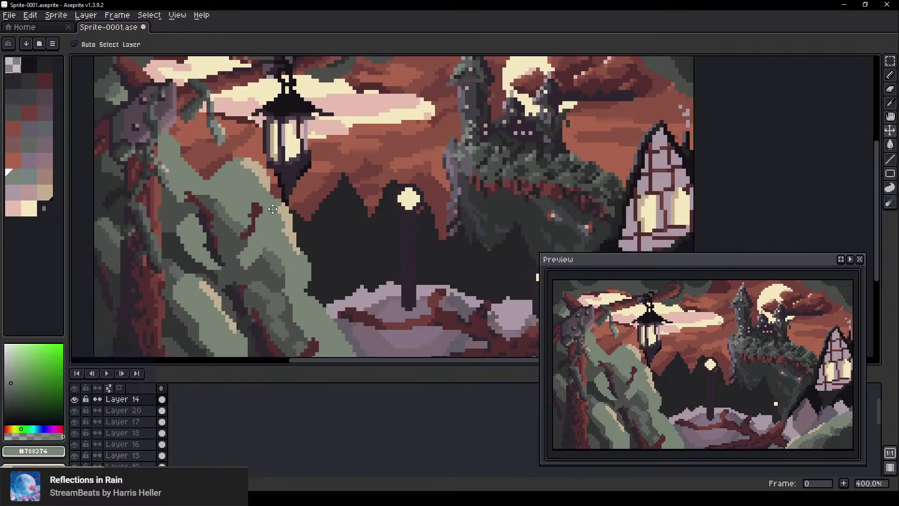
On Layer 20, paint dark Idx-4 shadows with a 3px brush in the upper foliage cleft and beside the dark red branch
key(b)
click(29, 81)
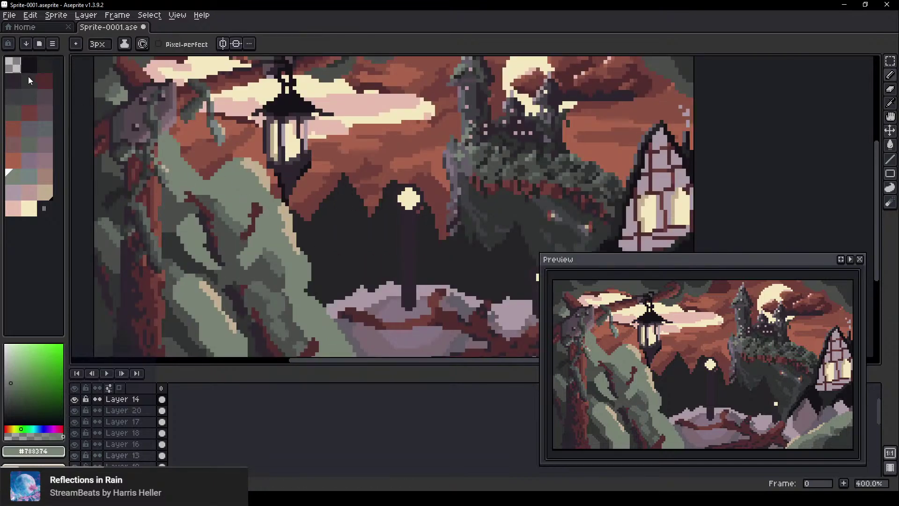
scroll(182, 154, up, 2)
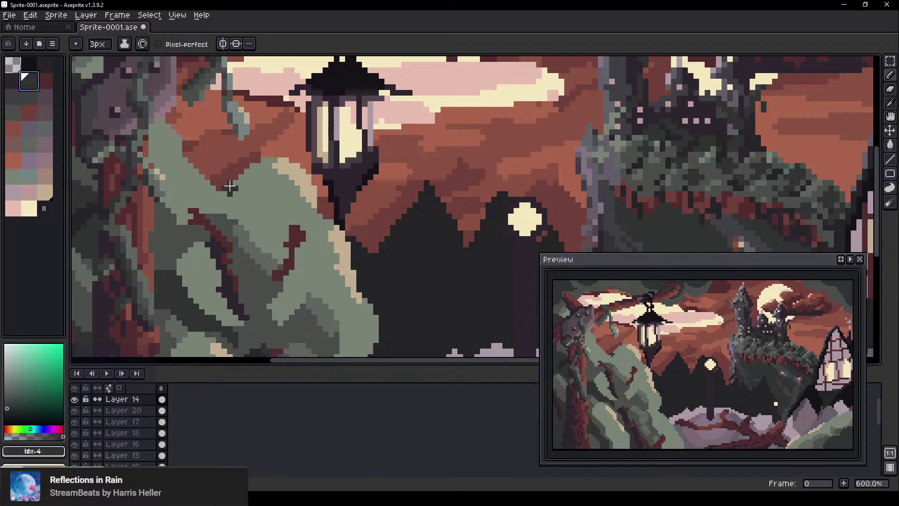
ctrl+click(250, 194)
mouse_move(243, 174)
mouse_down()
mouse_move(222, 204)
mouse_move(221, 195)
mouse_move(147, 238)
mouse_move(193, 240)
mouse_move(189, 218)
mouse_move(205, 239)
mouse_move(186, 217)
mouse_move(204, 282)
mouse_move(189, 234)
mouse_move(205, 235)
mouse_move(195, 228)
mouse_move(219, 277)
mouse_move(202, 251)
mouse_move(214, 270)
mouse_up()
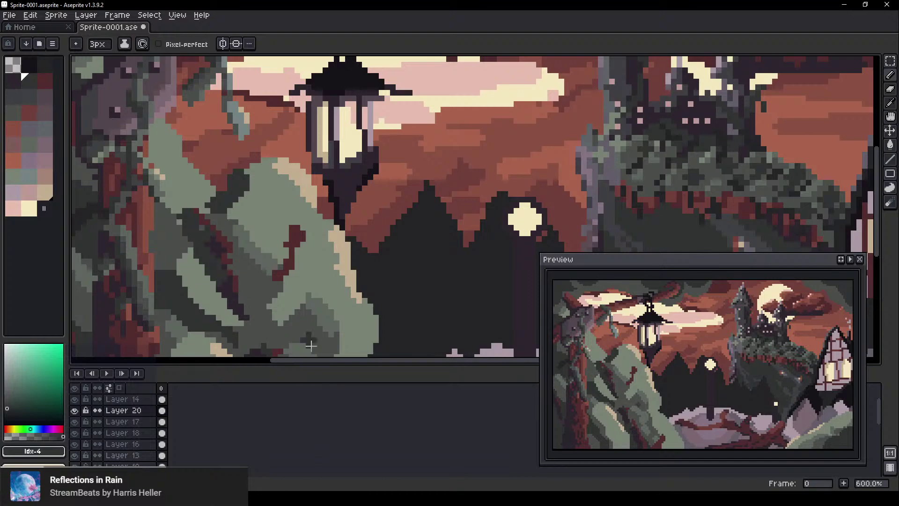
scroll(325, 308, down, 1)
scroll(324, 310, down, 1)
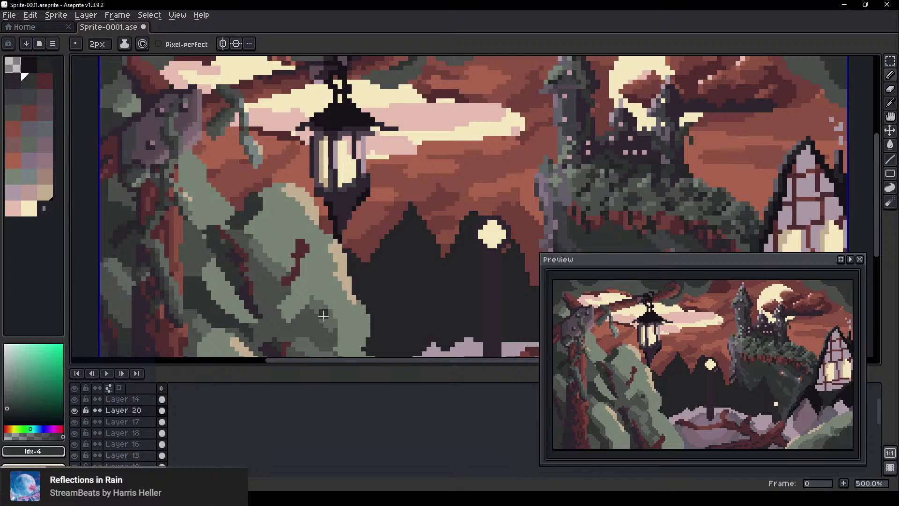
Draw a thin, jagged dark crevice in colour Idx-4 down the lower foliage with a 1px brush
drag(323, 311, 303, 247)
scroll(302, 248, down, 1)
scroll(317, 279, up, 1)
key(minus)
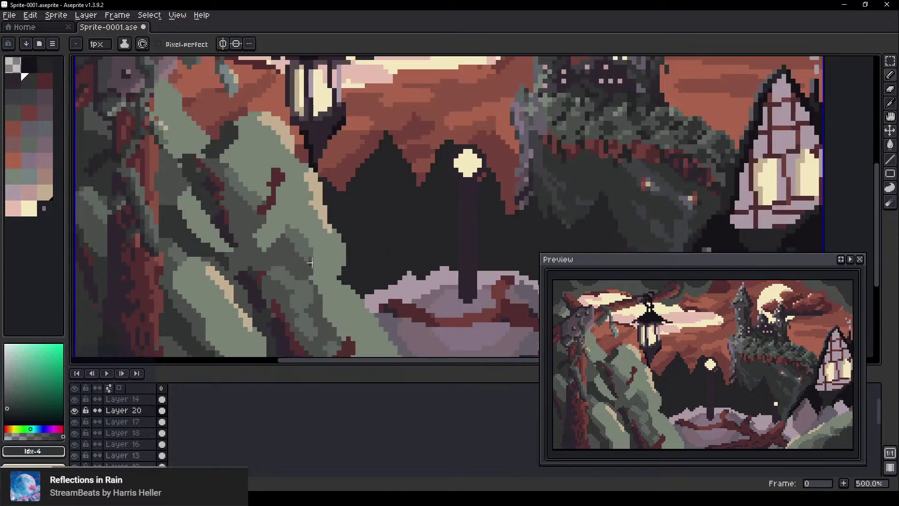
drag(315, 283, 317, 319)
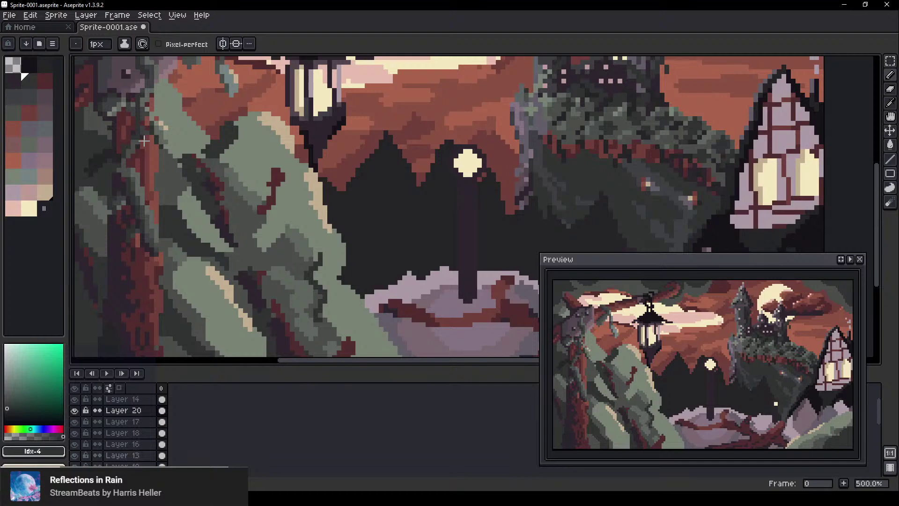
Shade both sides of the short red branch in the upper foliage with #494e4b, using a 3px brush
scroll(258, 221, up, 1)
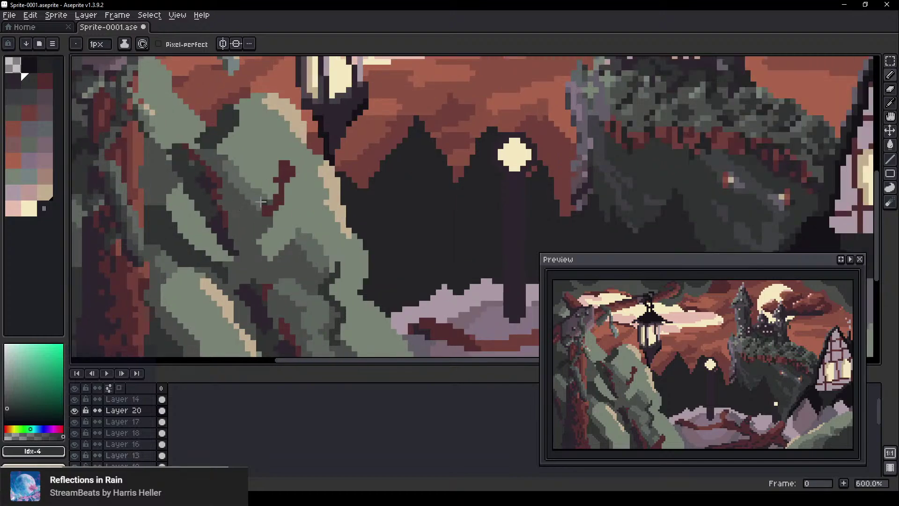
alt+click(240, 190)
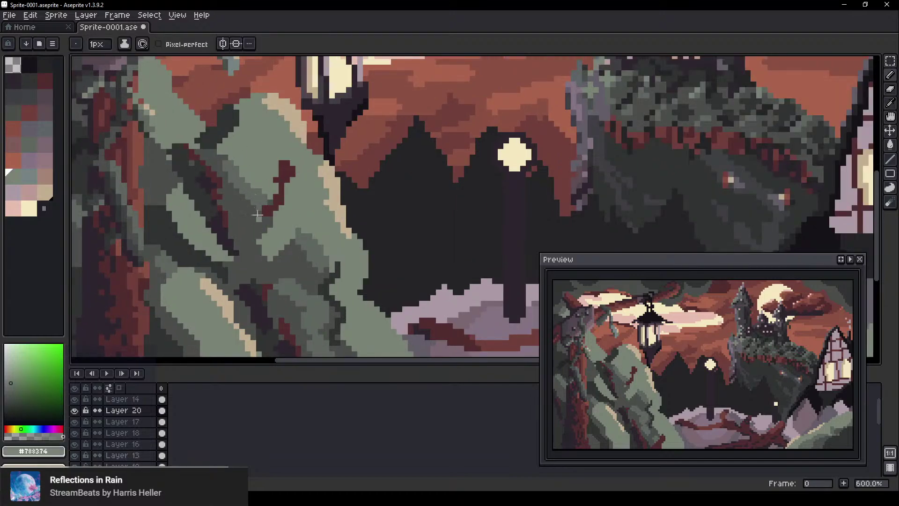
scroll(187, 197, up, 1)
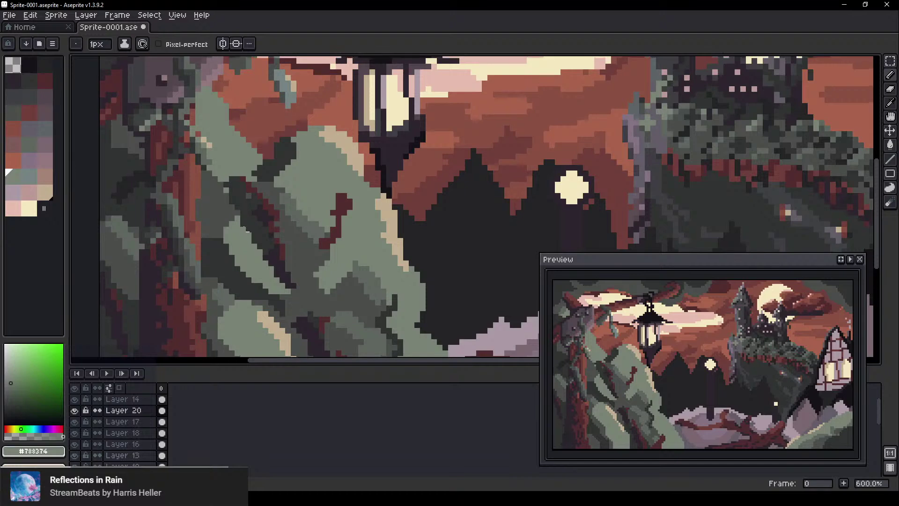
alt+click(299, 237)
scroll(321, 200, up, 1)
scroll(321, 200, up, 1)
key(plus)
key(plus)
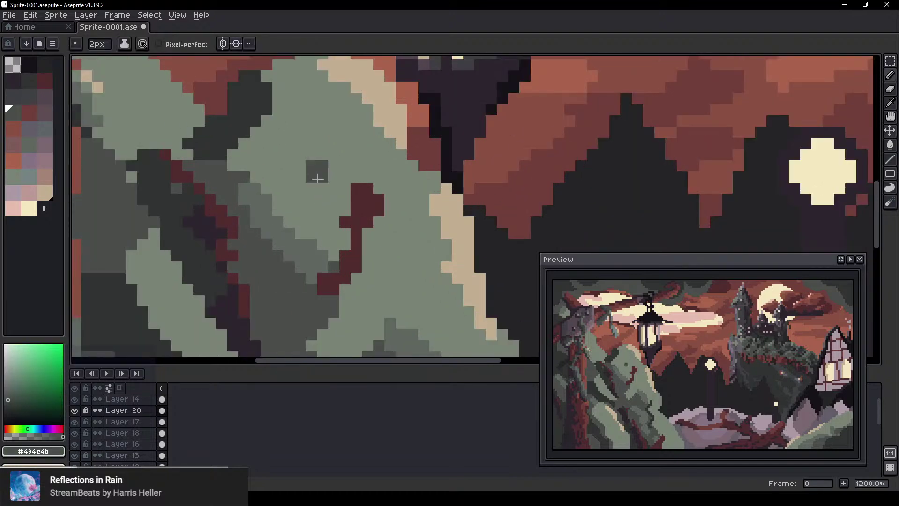
mouse_move(322, 142)
mouse_down()
mouse_move(320, 223)
mouse_move(315, 196)
mouse_move(331, 250)
mouse_move(324, 186)
mouse_move(298, 217)
mouse_move(307, 126)
mouse_up()
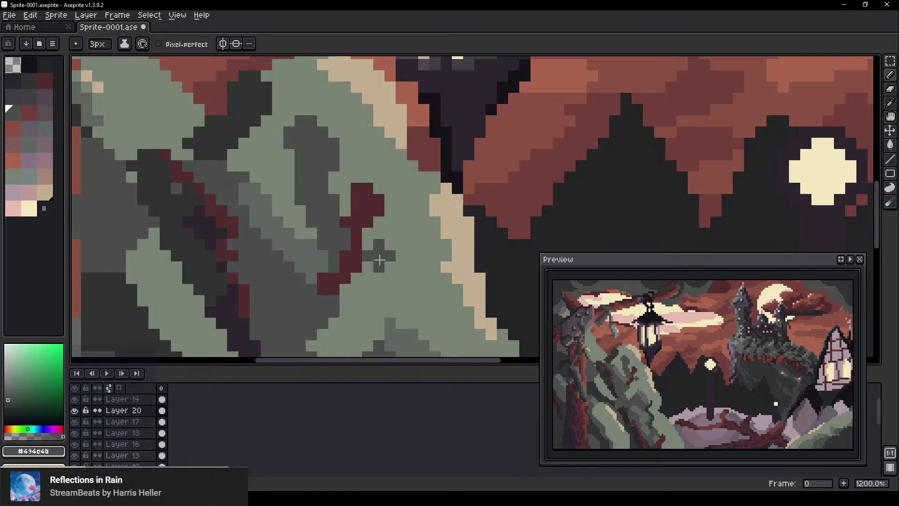
drag(402, 279, 413, 279)
mouse_move(389, 245)
mouse_down()
mouse_move(404, 322)
mouse_move(389, 306)
mouse_up()
Blend the foliage around the short red branch with mid-tone #5e675f strokes running down the slope
alt+click(298, 245)
mouse_move(323, 87)
mouse_down()
mouse_move(351, 211)
mouse_move(371, 252)
mouse_move(406, 286)
mouse_move(404, 314)
mouse_up()
mouse_move(387, 247)
mouse_down()
mouse_move(400, 264)
mouse_move(393, 234)
mouse_move(440, 323)
mouse_move(372, 233)
mouse_up()
mouse_move(411, 269)
mouse_down()
mouse_move(399, 246)
mouse_move(414, 293)
mouse_move(407, 333)
mouse_up()
Cover the light lower slope of the foliage and the leaf clumps near its base with #5e675f, using larger brushes
scroll(451, 330, down, 5)
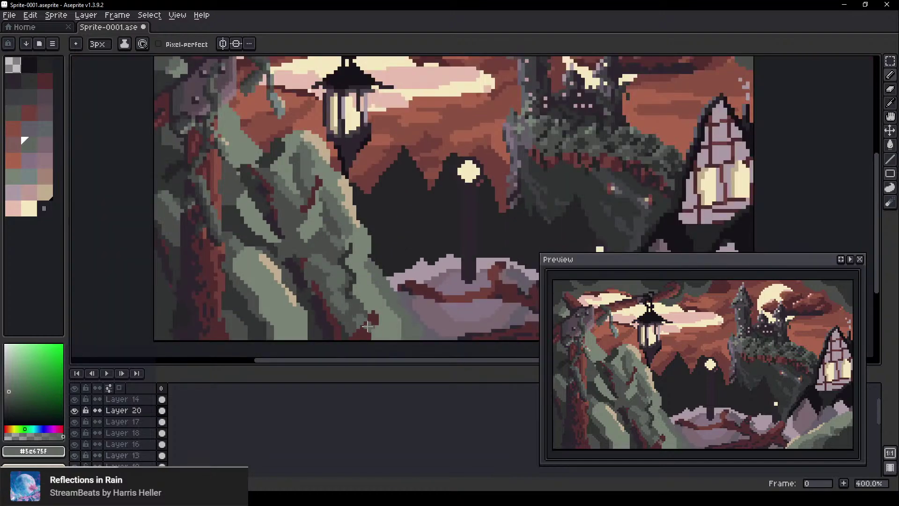
scroll(368, 326, down, 5)
mouse_move(393, 331)
mouse_down()
mouse_move(372, 294)
mouse_move(395, 333)
mouse_up()
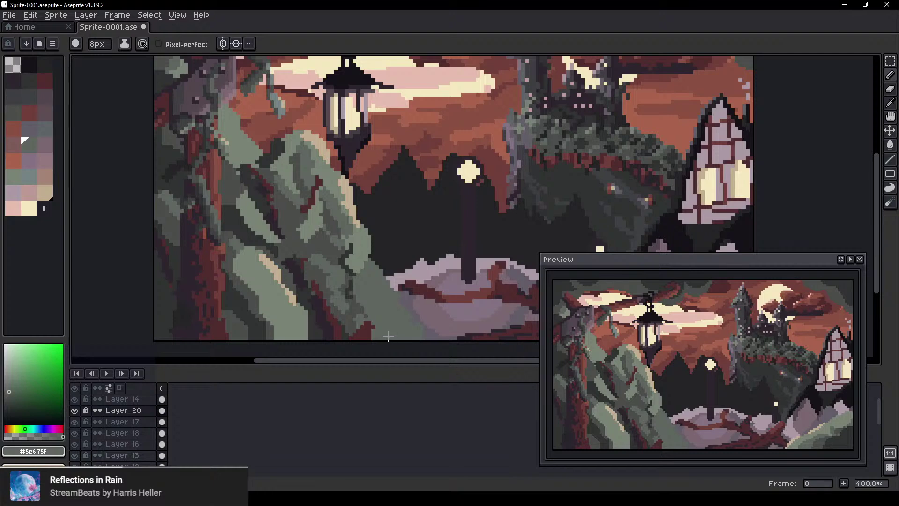
scroll(372, 289, up, 2)
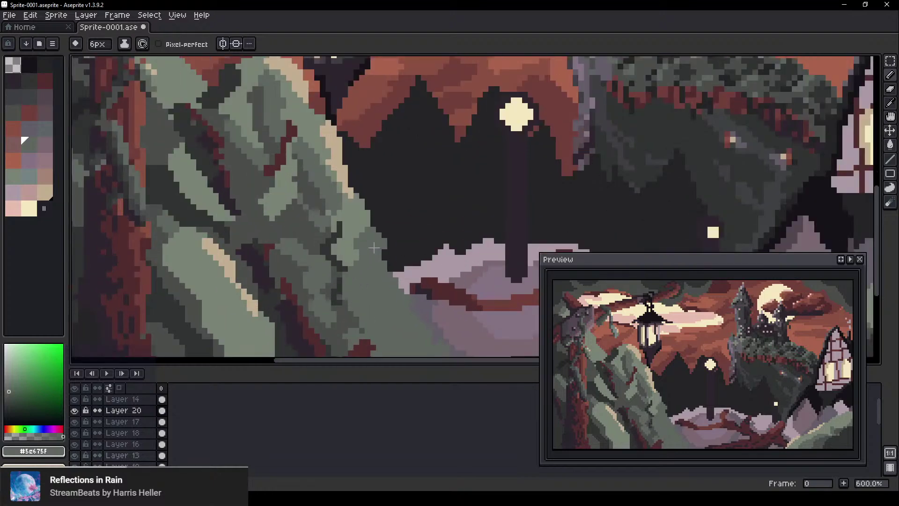
key(minus)
key(minus)
mouse_move(269, 323)
mouse_down()
mouse_move(235, 319)
mouse_move(252, 346)
mouse_move(237, 346)
mouse_move(284, 356)
mouse_move(273, 341)
mouse_up()
scroll(247, 301, down, 1)
mouse_move(244, 293)
mouse_down()
mouse_move(247, 255)
mouse_move(217, 263)
mouse_move(230, 261)
mouse_move(211, 277)
mouse_move(189, 255)
mouse_move(224, 299)
mouse_move(202, 310)
mouse_move(200, 293)
mouse_move(216, 311)
mouse_move(195, 275)
mouse_move(242, 330)
mouse_up()
Paint darker #494e4b shading on the lower foliage slope beside the pond with a 6px brush
alt+click(194, 296)
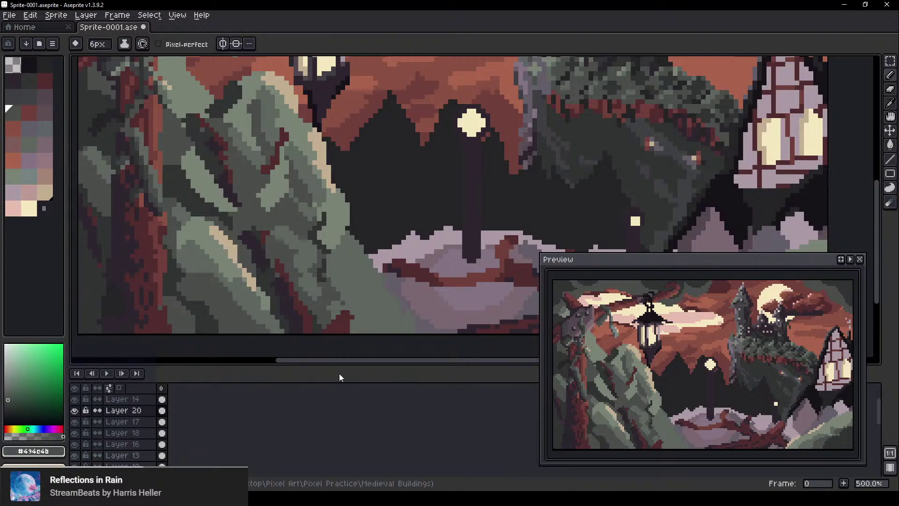
mouse_move(344, 295)
mouse_down()
mouse_move(362, 322)
mouse_move(379, 327)
mouse_up()
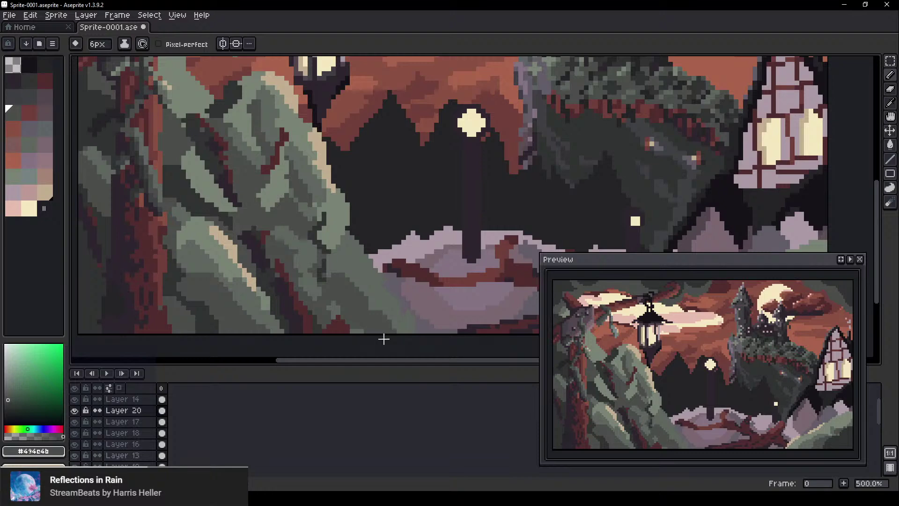
mouse_move(327, 261)
mouse_down()
mouse_move(352, 281)
mouse_move(337, 316)
mouse_move(359, 325)
mouse_move(322, 261)
mouse_up()
drag(179, 106, 213, 165)
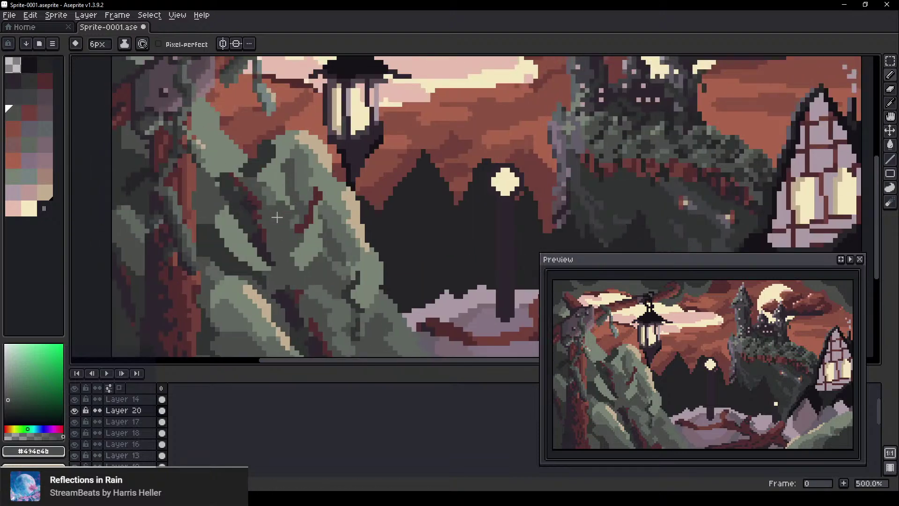
Add small #303332 shadow strokes below the crevice in the lower foliage with a 3px brush
scroll(109, 169, up, 1)
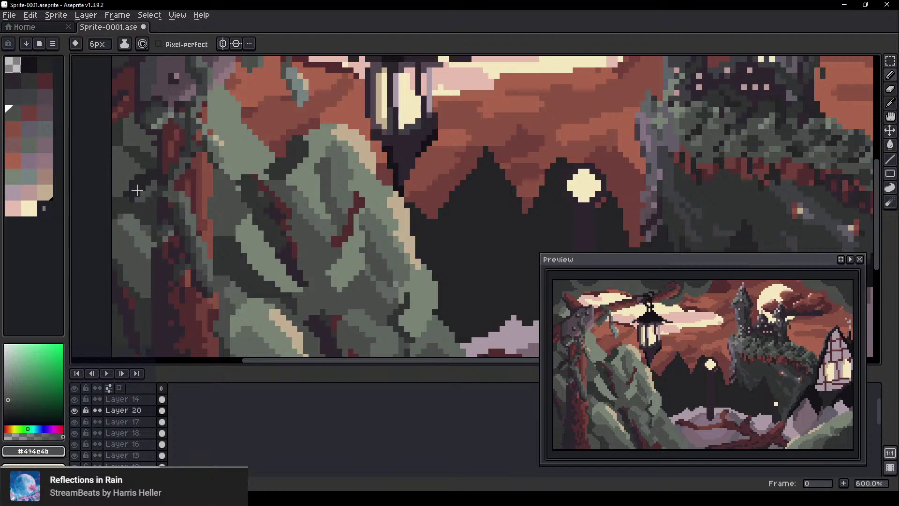
alt+click(147, 152)
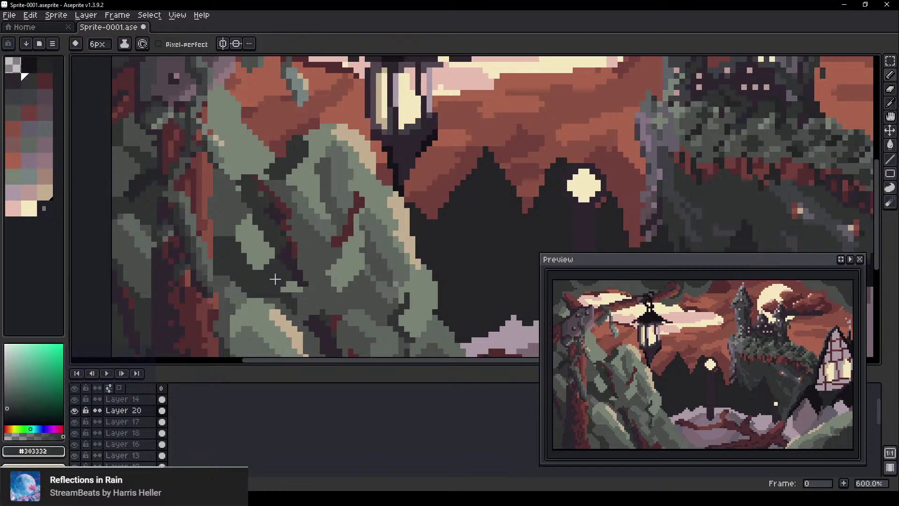
drag(384, 337, 264, 261)
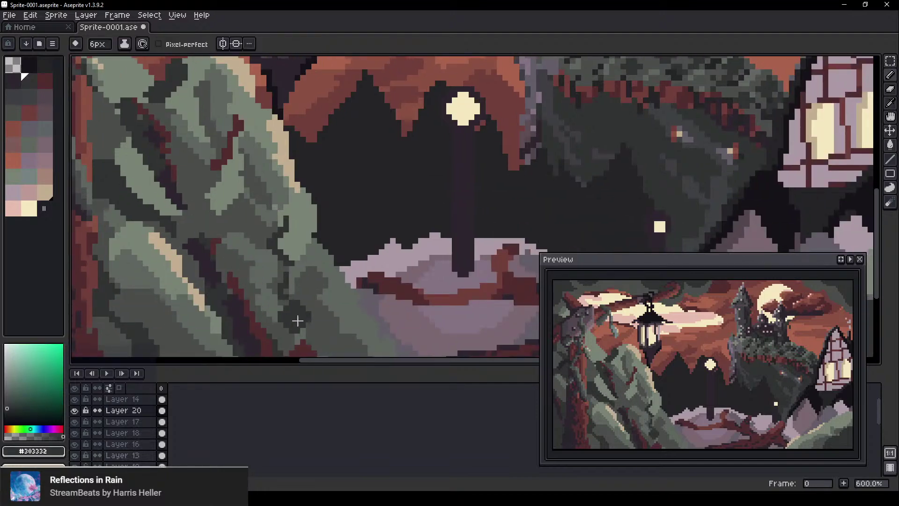
key(minus)
key(minus)
key(minus)
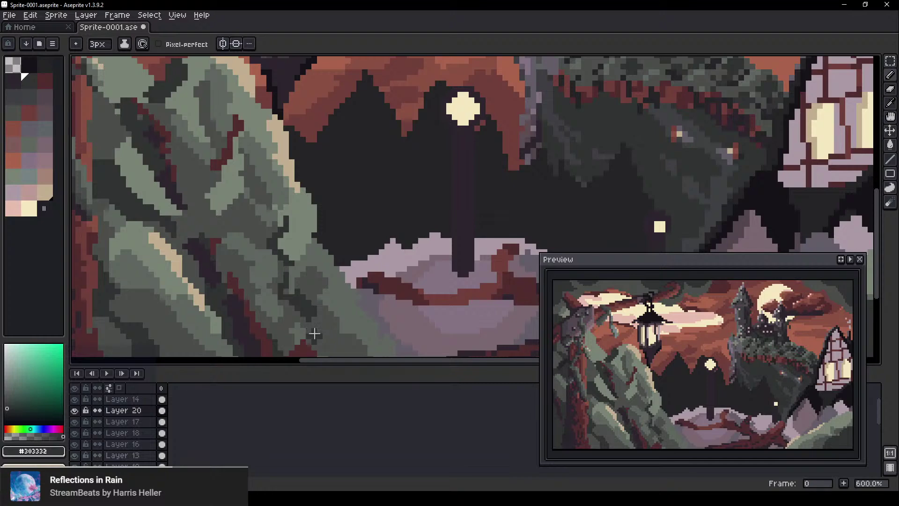
Try shifting the hanging lantern on Layer 14 slightly toward the castle
scroll(377, 295, down, 4)
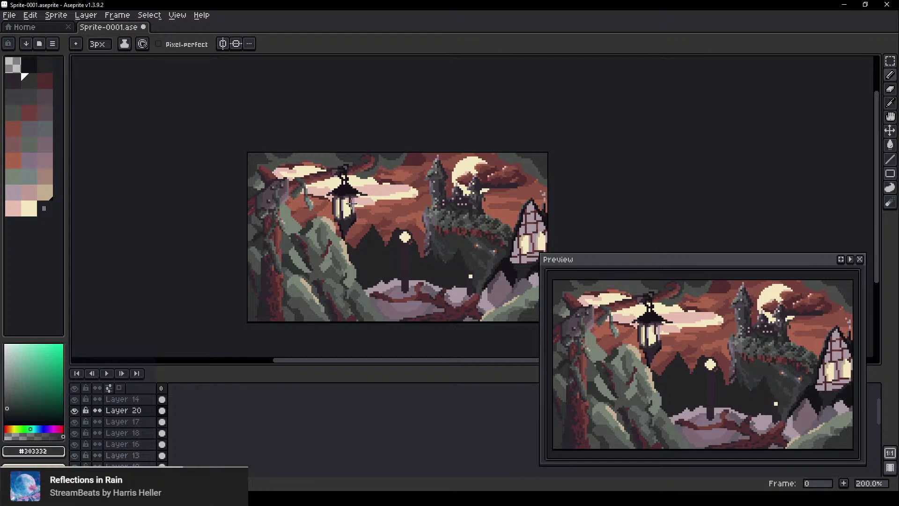
ctrl+drag(353, 201, 362, 200)
key(ctrl+z)
mouse_move(357, 203)
mouse_down()
mouse_move(367, 208)
mouse_move(358, 204)
mouse_up()
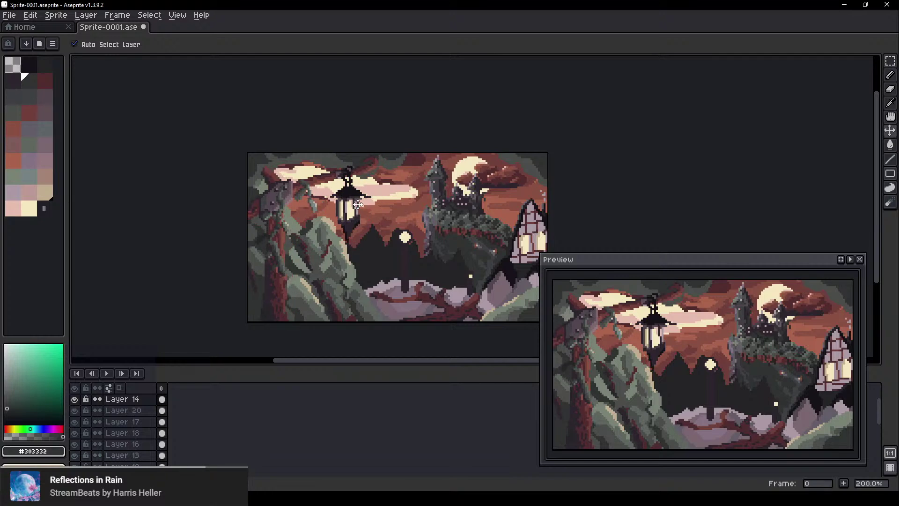
key(ctrl+z)
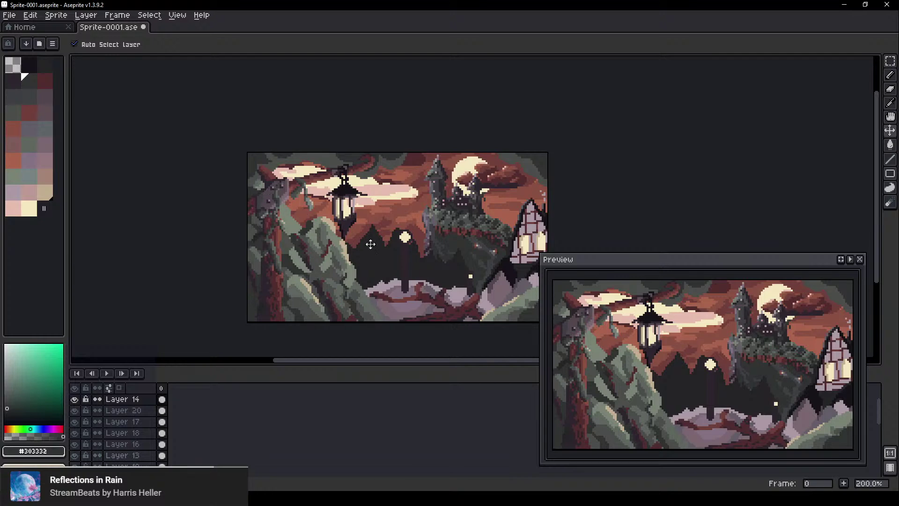
Examine the whole landscape and then the lamp posts, castle cliff and left foliage close up
scroll(370, 244, up, 2)
scroll(467, 241, down, 2)
drag(418, 213, 390, 199)
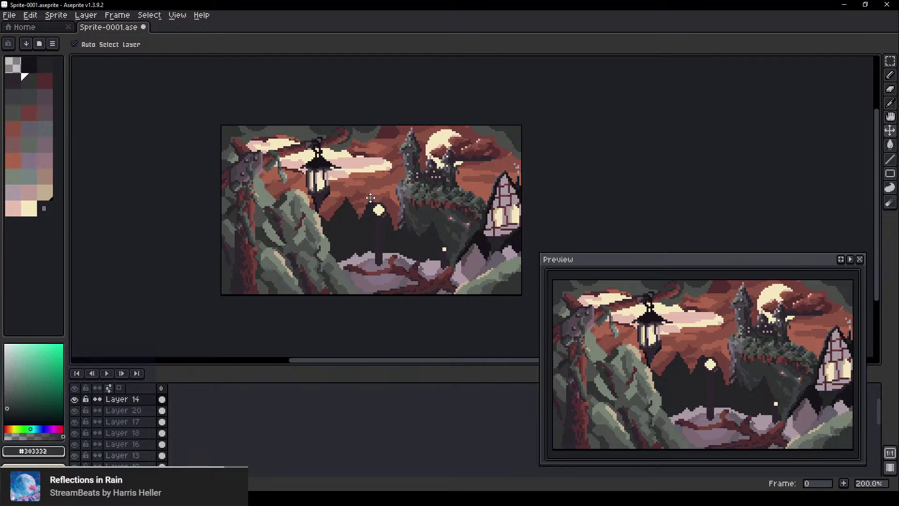
scroll(354, 230, up, 2)
drag(416, 236, 375, 240)
scroll(391, 208, up, 3)
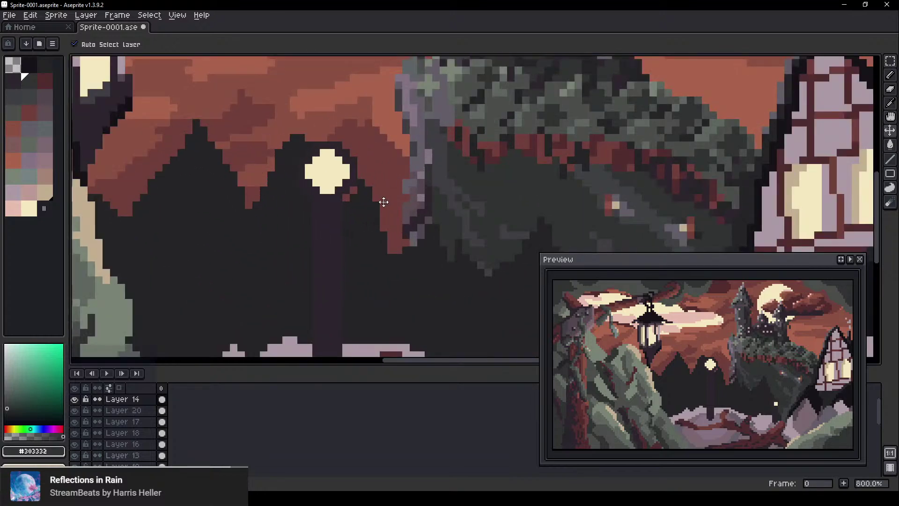
scroll(351, 226, down, 2)
scroll(360, 224, down, 1)
scroll(474, 301, up, 1)
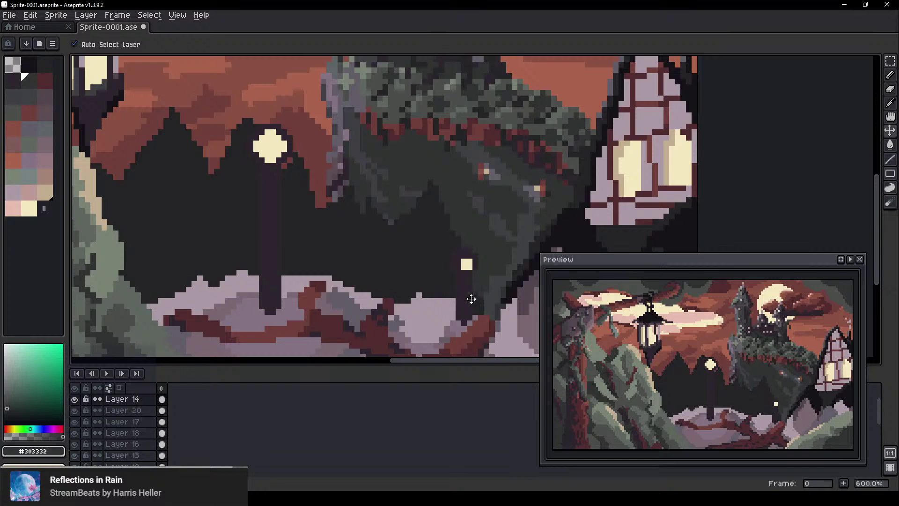
scroll(467, 300, down, 4)
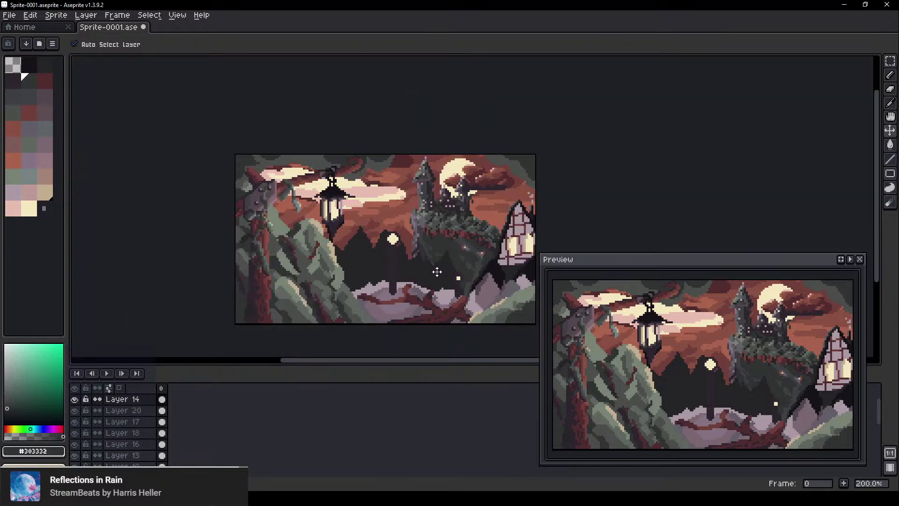
drag(425, 274, 345, 238)
scroll(188, 193, up, 2)
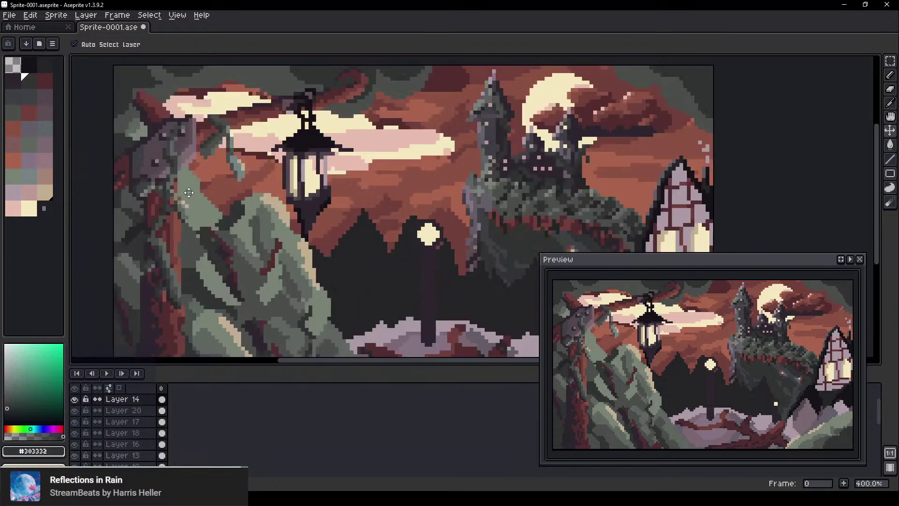
scroll(173, 182, up, 2)
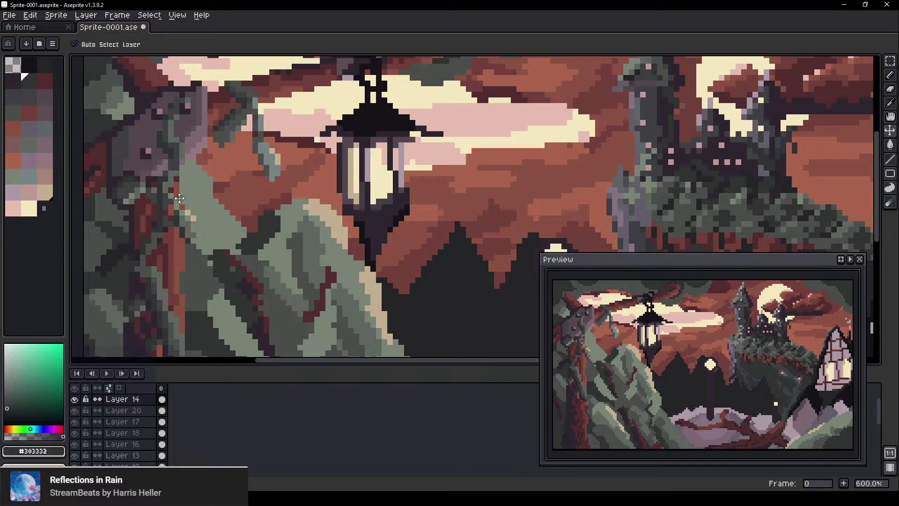
Try painting #494e4b shading on the upper foliage slope with a 3px brush on Layer 14
key(b)
alt+click(215, 217)
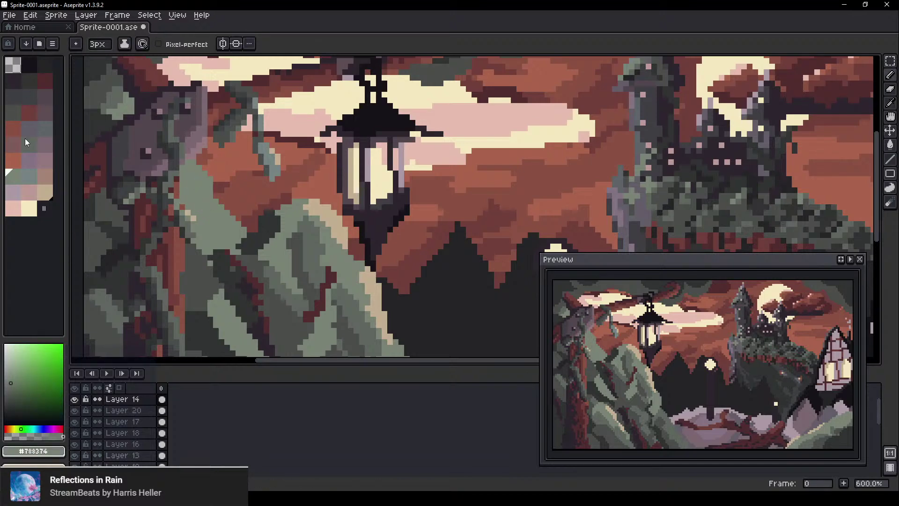
alt+click(260, 260)
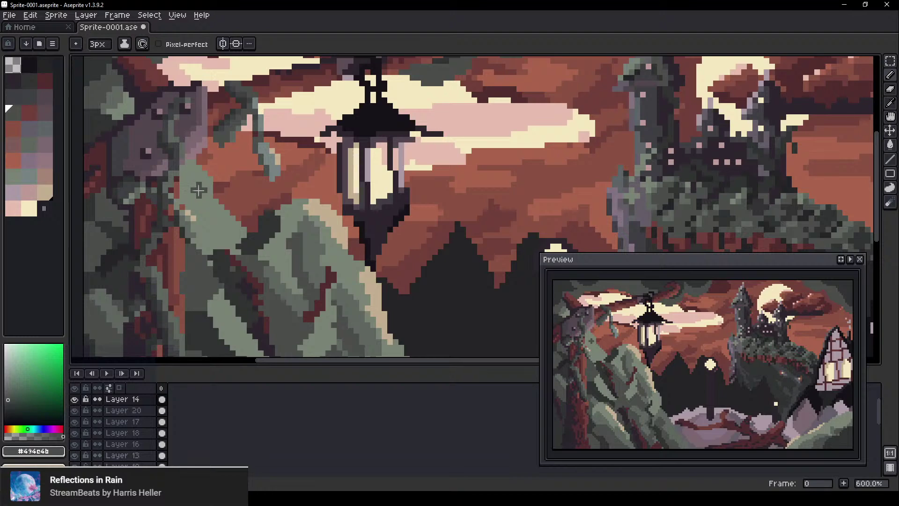
mouse_move(198, 190)
mouse_down()
mouse_move(207, 221)
mouse_move(186, 203)
mouse_move(204, 249)
mouse_up()
drag(154, 234, 151, 250)
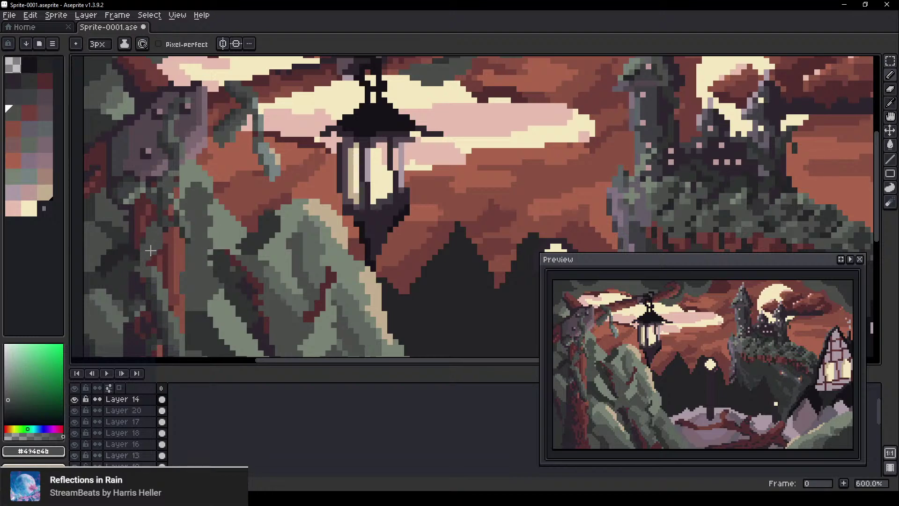
key(ctrl+z)
key(ctrl+z)
key(ctrl+z)
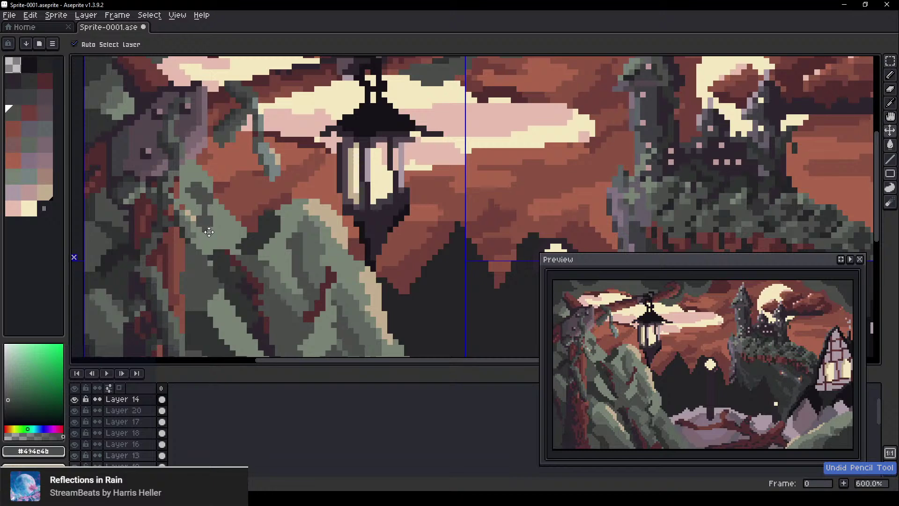
key(ctrl+z)
key(ctrl+z)
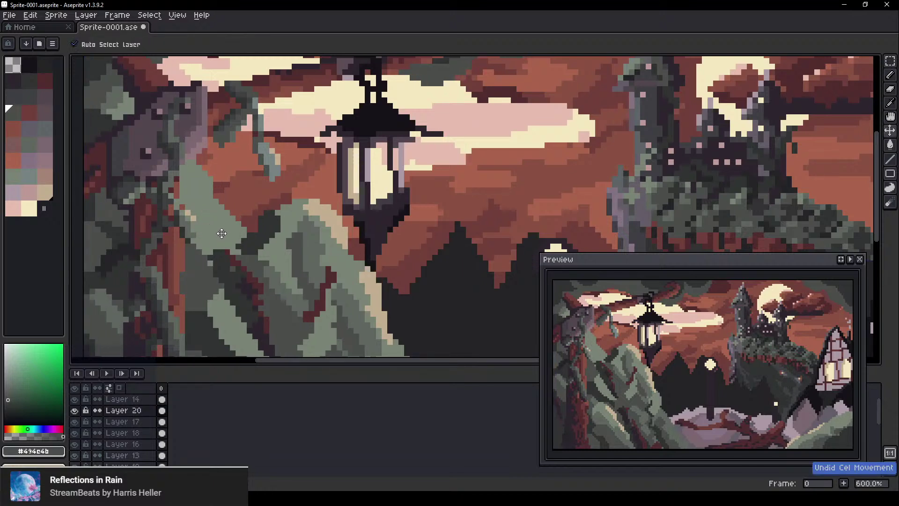
mouse_move(155, 202)
mouse_down()
mouse_move(176, 203)
mouse_move(165, 203)
mouse_up()
key(ctrl+z)
Paint #494e4b shading with a 3px pencil on Layer 20 over the light upper foliage slope beside the horned tree
ctrl+click(210, 207)
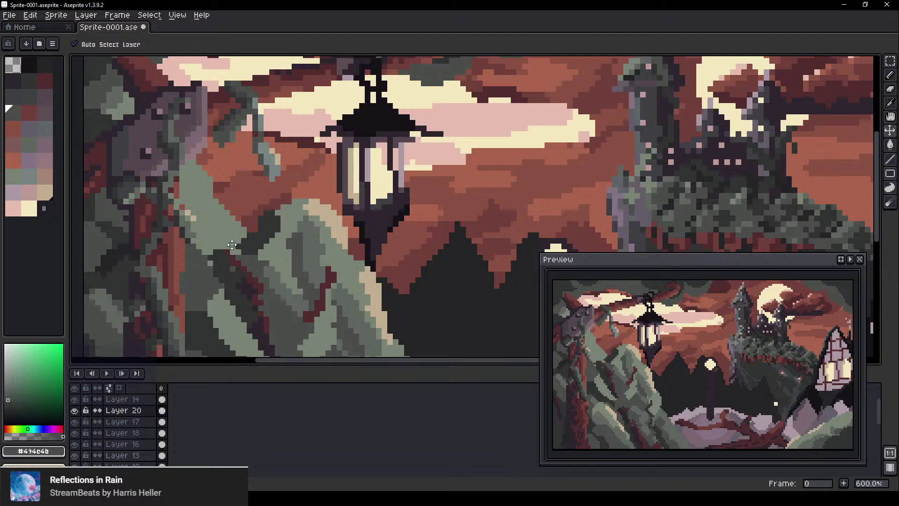
key(b)
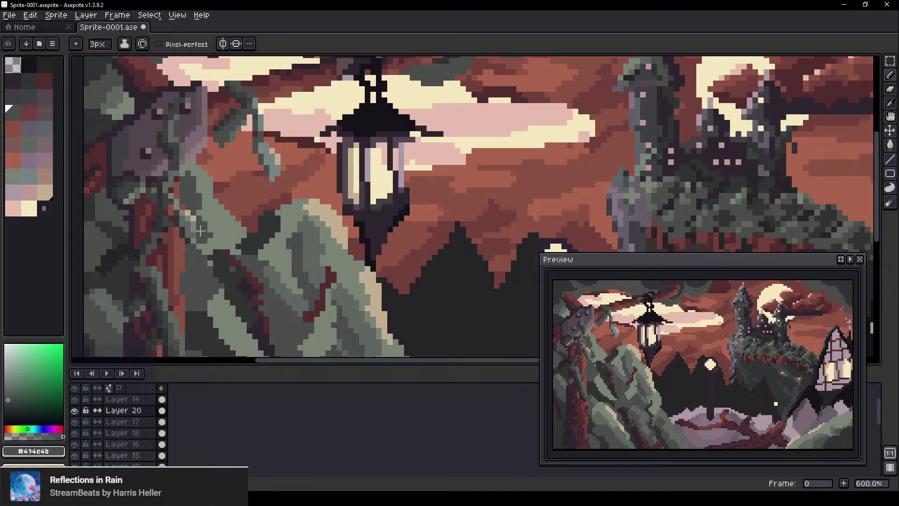
drag(199, 213, 208, 228)
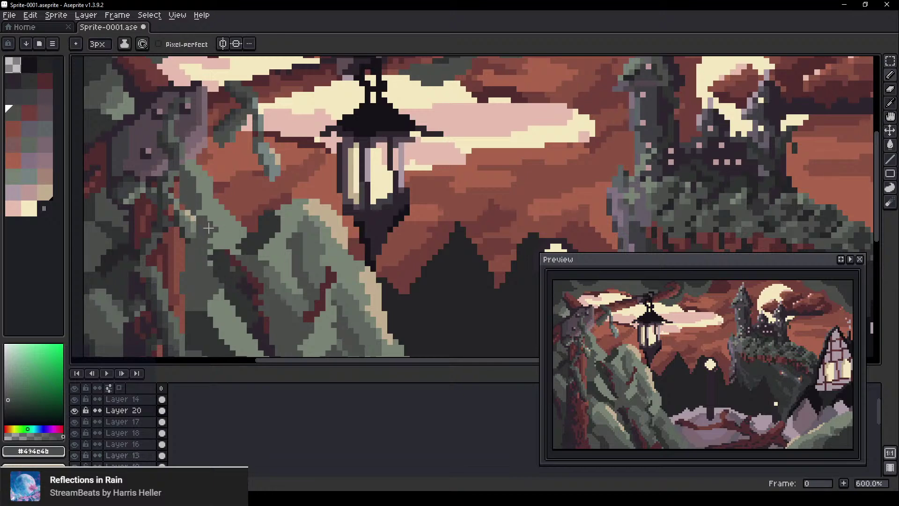
Erase jagged notches into the lower edge of the overhead canopy on both sides of the lantern branch with a 1px eraser
scroll(255, 274, down, 4)
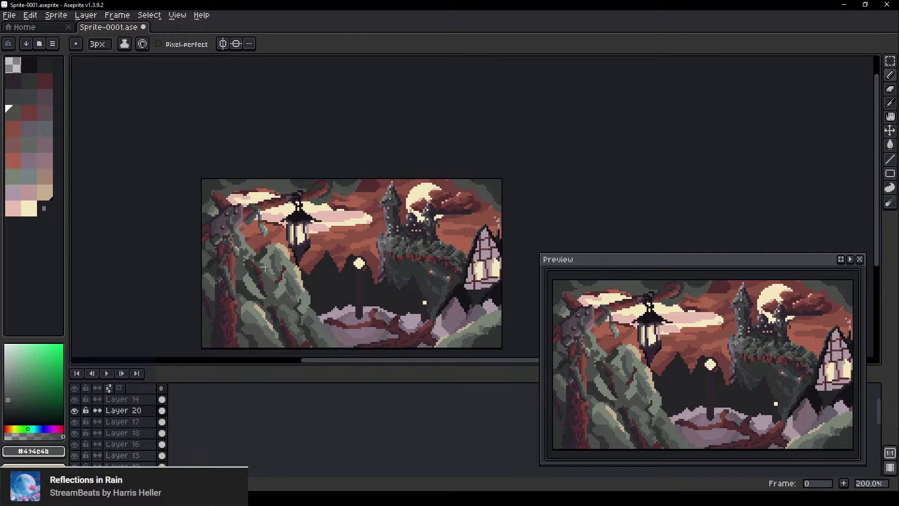
scroll(282, 214, up, 4)
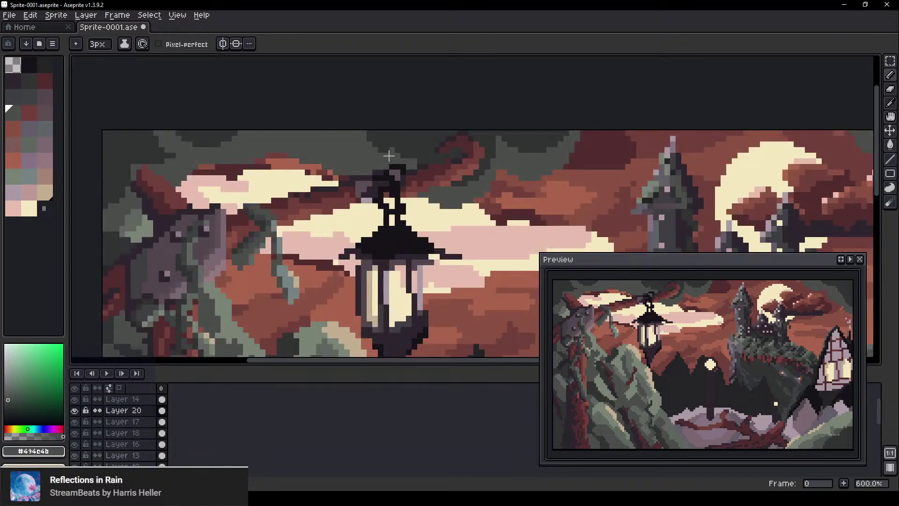
scroll(268, 144, up, 1)
key(e)
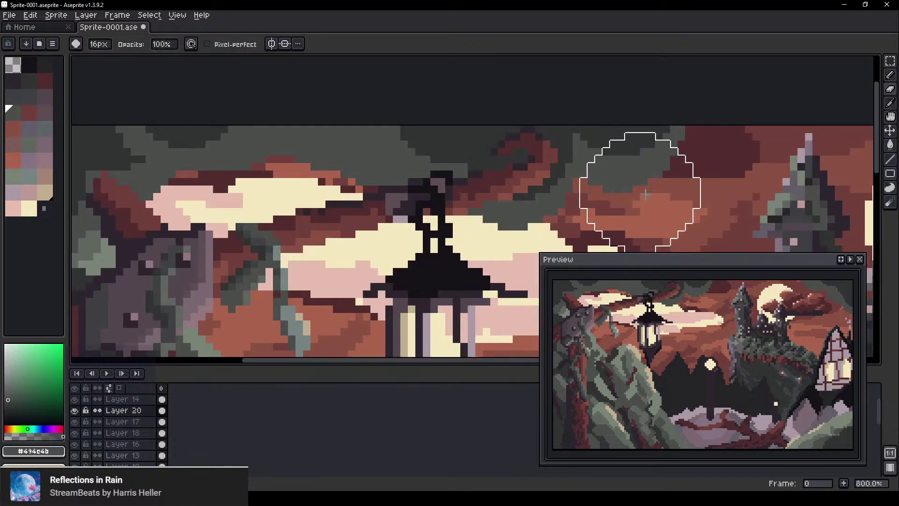
key(minus)
key(minus)
key(minus)
key(minus)
key(minus)
key(minus)
key(minus)
key(minus)
key(minus)
key(minus)
key(minus)
key(minus)
key(minus)
key(minus)
key(minus)
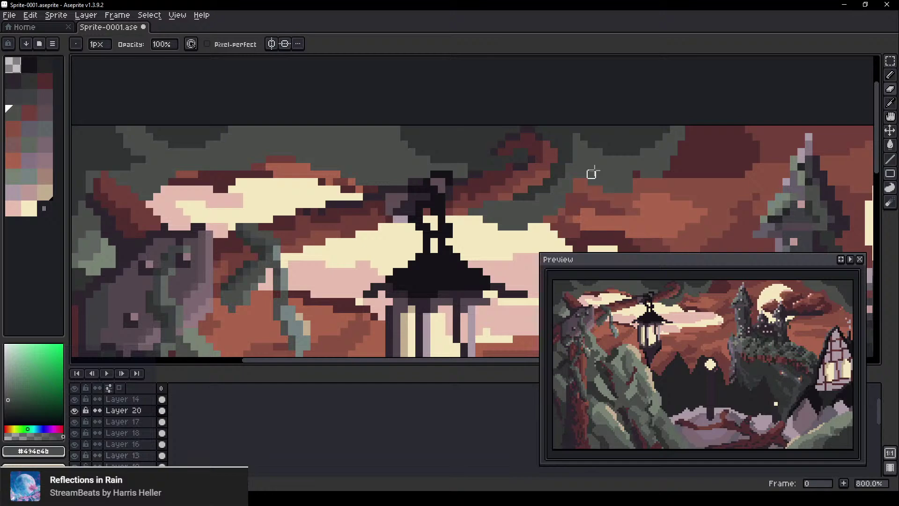
drag(609, 148, 633, 178)
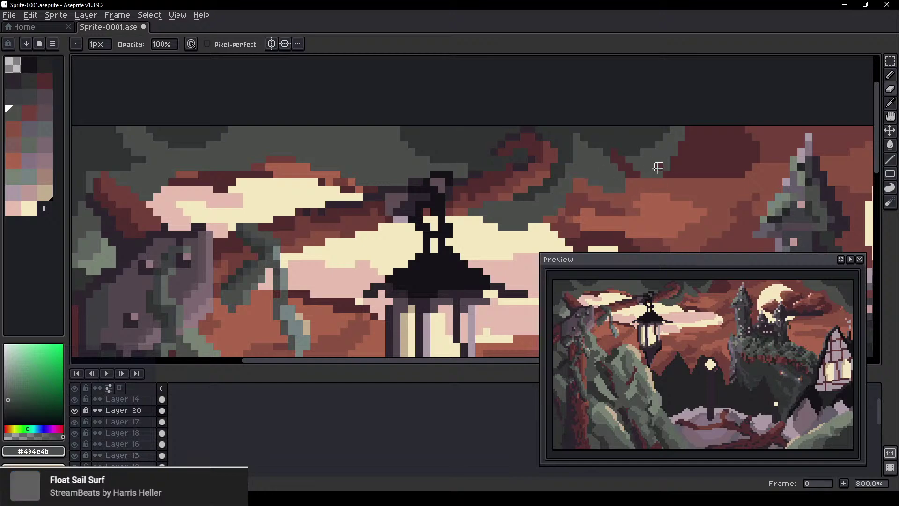
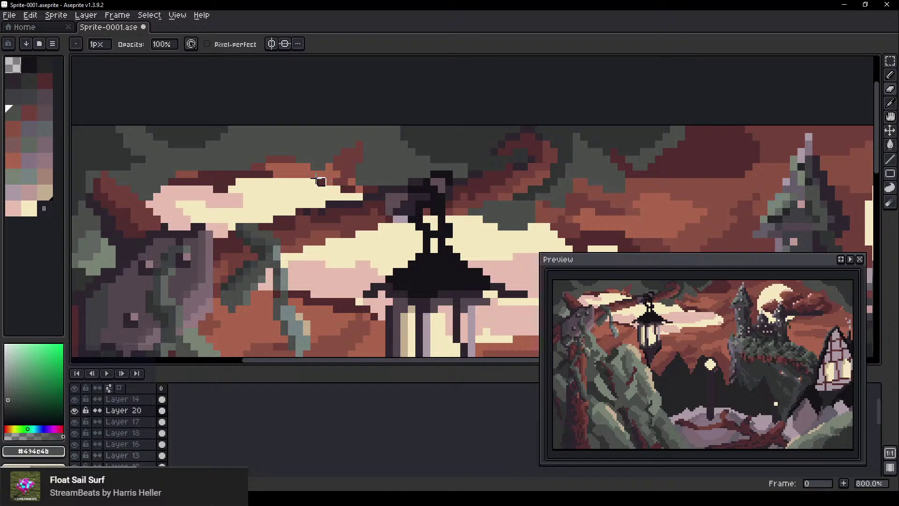
Trim the outer edge of the left foliage above the pond into ragged leaf shapes with a 3px eraser
scroll(245, 206, down, 4)
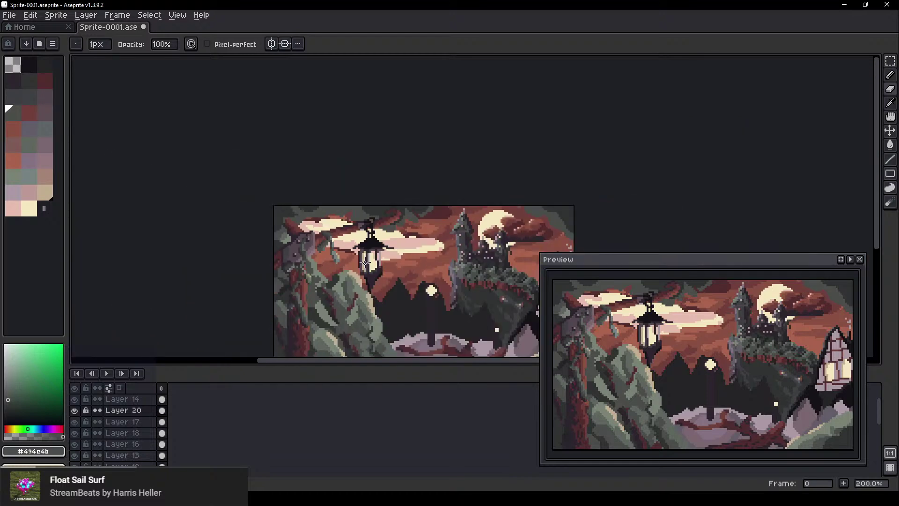
scroll(364, 297, up, 2)
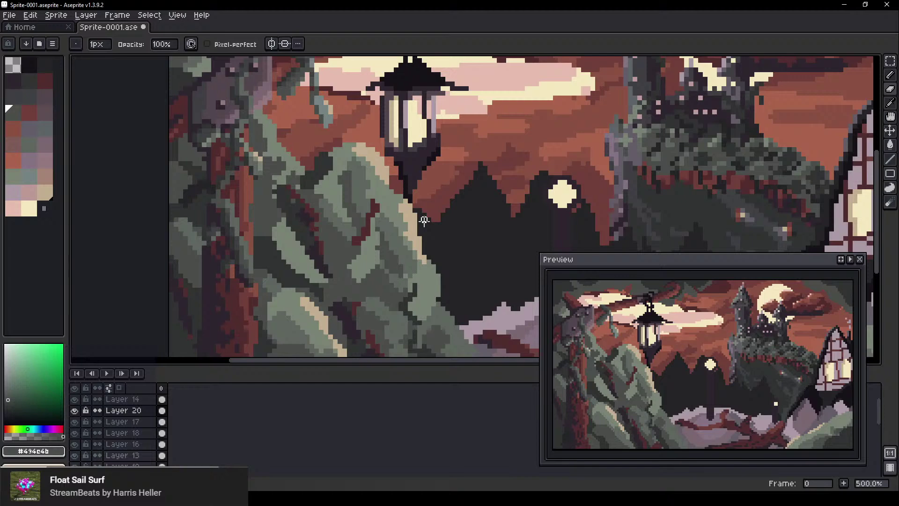
key(plus)
key(plus)
drag(437, 272, 401, 299)
key(ctrl+z)
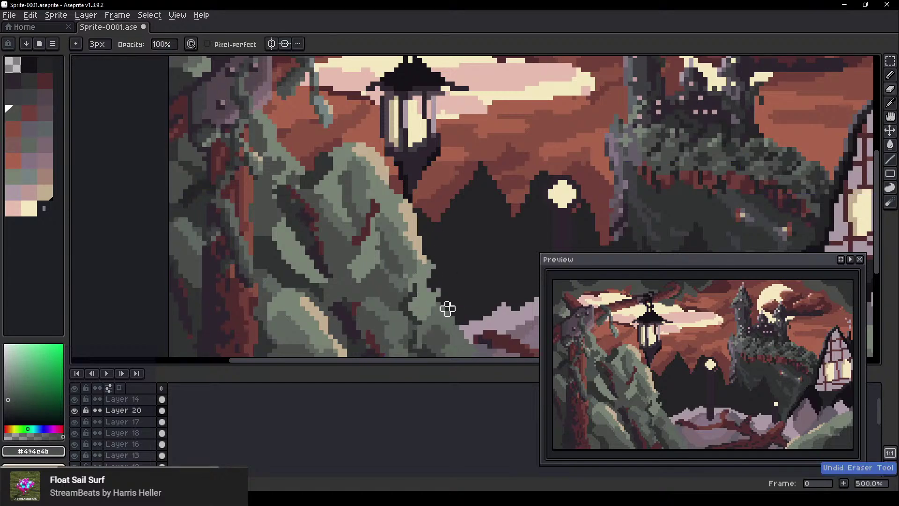
mouse_move(474, 320)
mouse_down()
mouse_move(412, 240)
mouse_move(393, 255)
mouse_move(422, 287)
mouse_move(414, 303)
mouse_move(427, 322)
mouse_move(366, 313)
mouse_up()
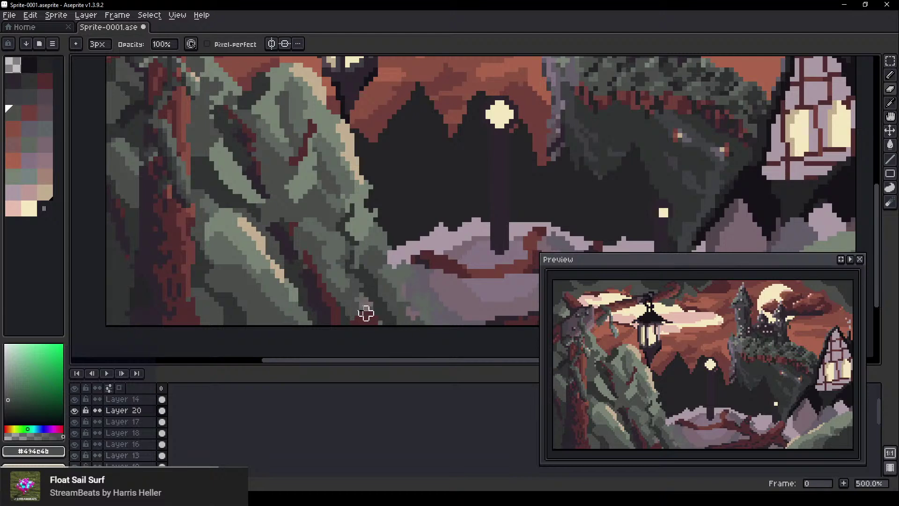
key(ctrl+z)
Erase irregular patches from the upper edge of the green bank below the house to expose the purple rocks
drag(461, 285, 291, 235)
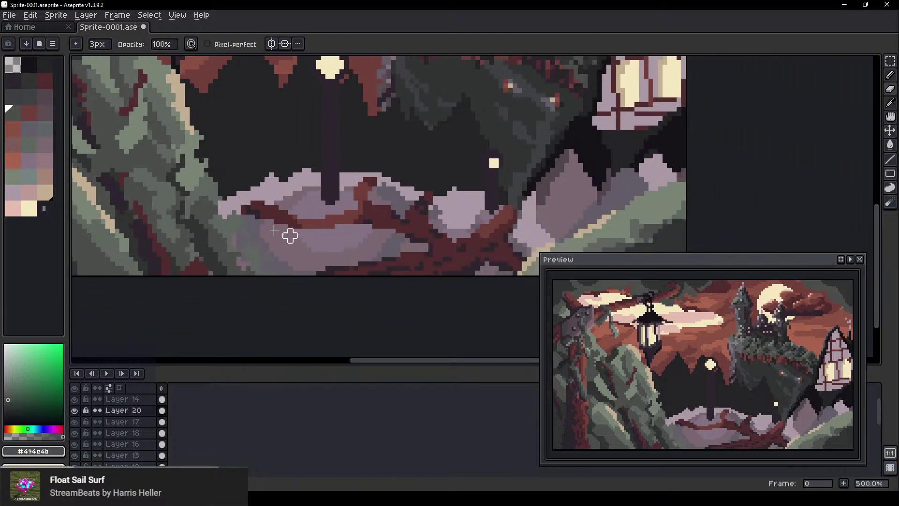
drag(470, 234, 370, 212)
drag(432, 245, 424, 241)
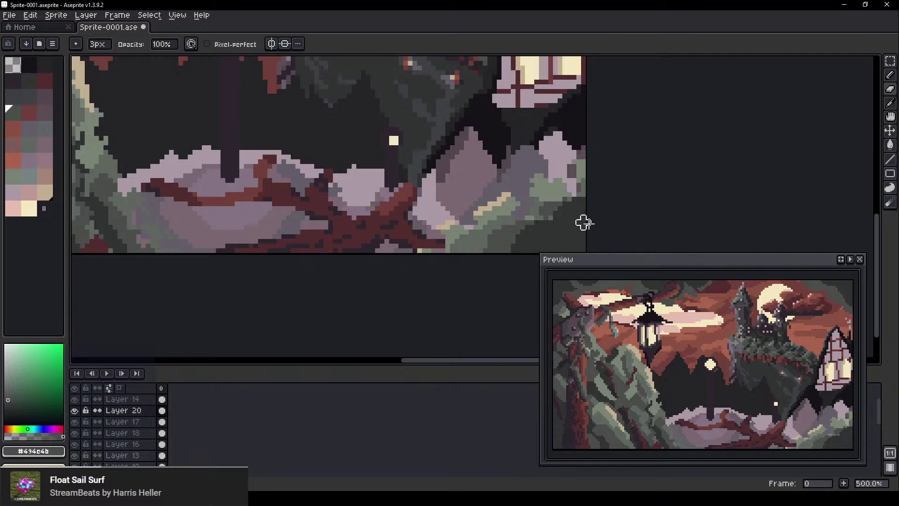
Cut jagged leaf notches into the corner canopy beside the moon clouds with the 3px eraser
scroll(513, 246, down, 2)
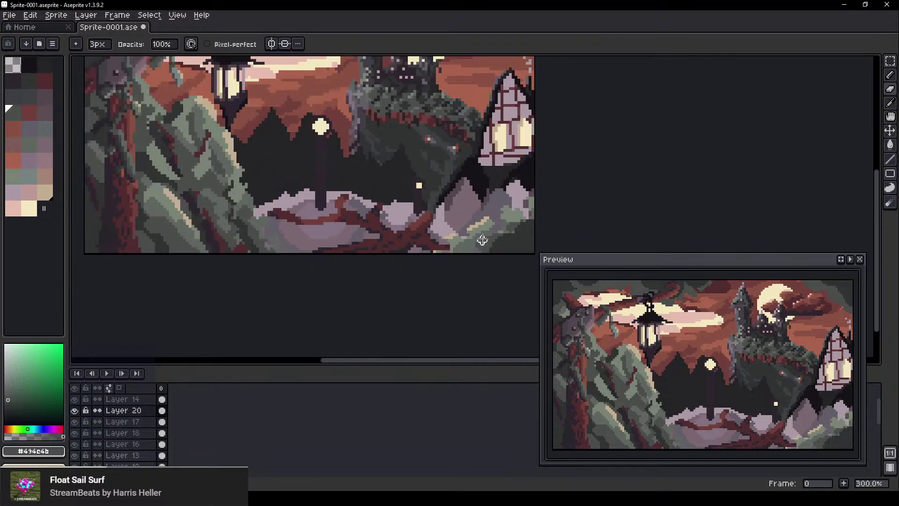
scroll(325, 204, down, 1)
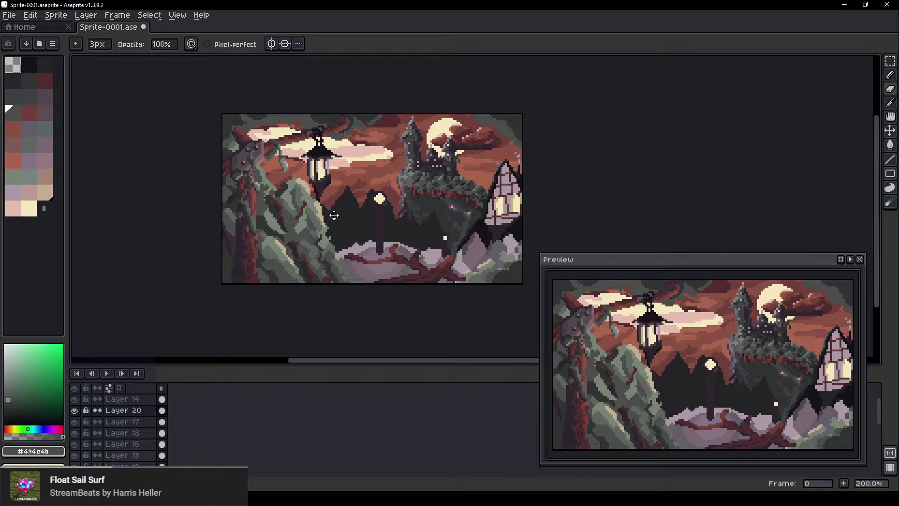
scroll(502, 156, up, 4)
drag(529, 138, 481, 184)
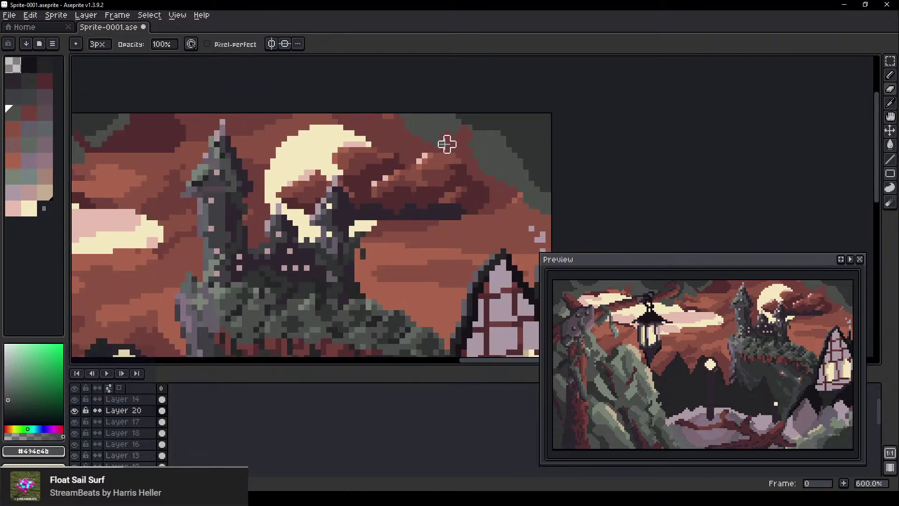
mouse_move(498, 172)
mouse_down()
mouse_move(520, 200)
mouse_move(542, 189)
mouse_move(542, 155)
mouse_move(532, 187)
mouse_move(538, 211)
mouse_move(532, 195)
mouse_up()
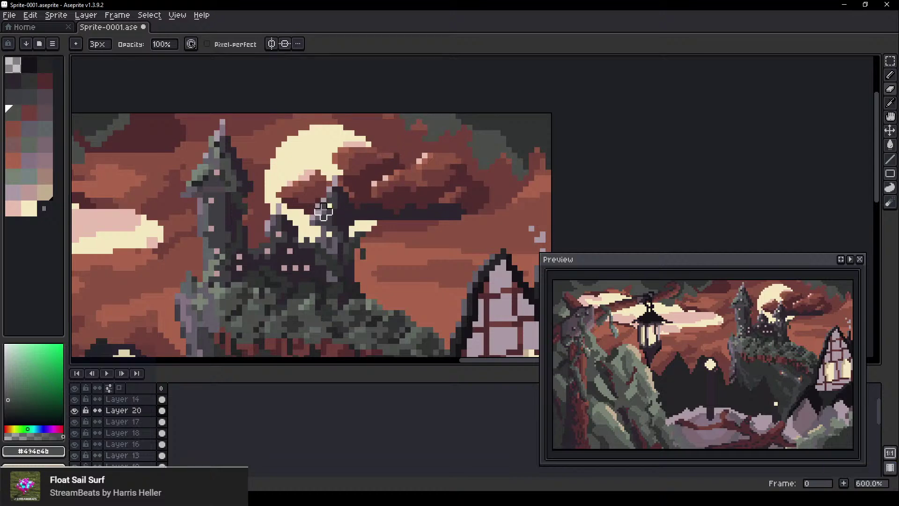
Erase parts of the left foliage crest between the horned tree and the lantern to give it a spiky, uneven outline
scroll(324, 212, down, 3)
scroll(273, 153, up, 2)
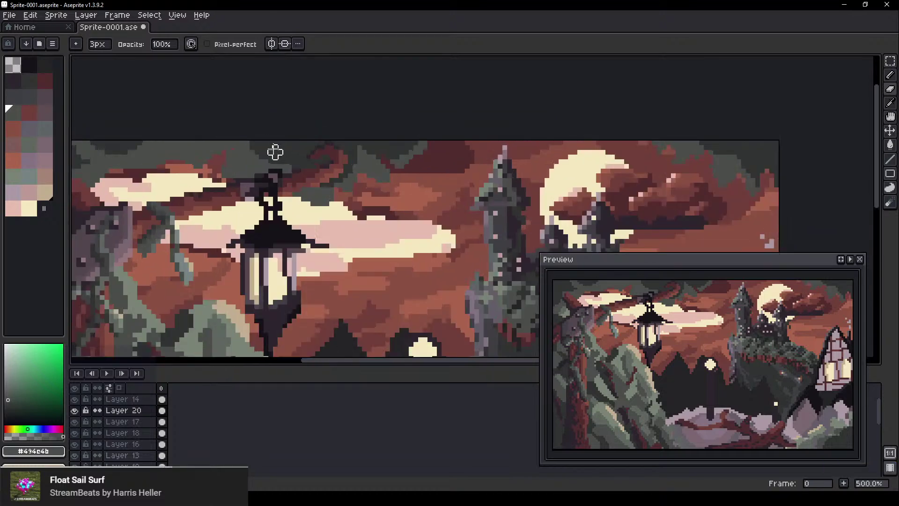
drag(284, 148, 282, 158)
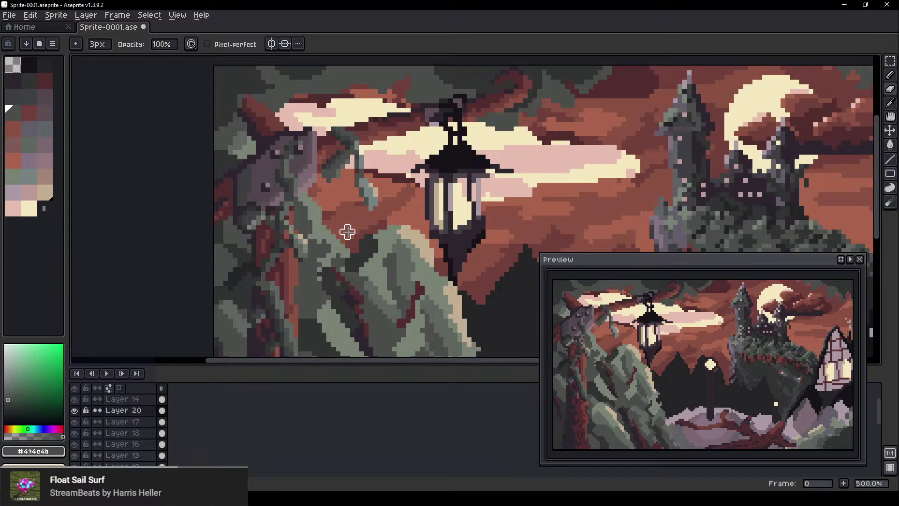
scroll(330, 228, up, 1)
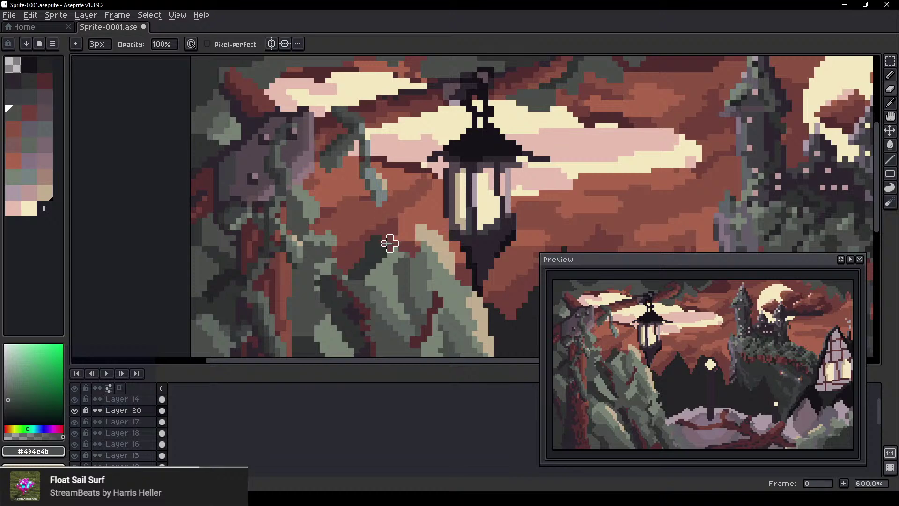
drag(434, 293, 373, 247)
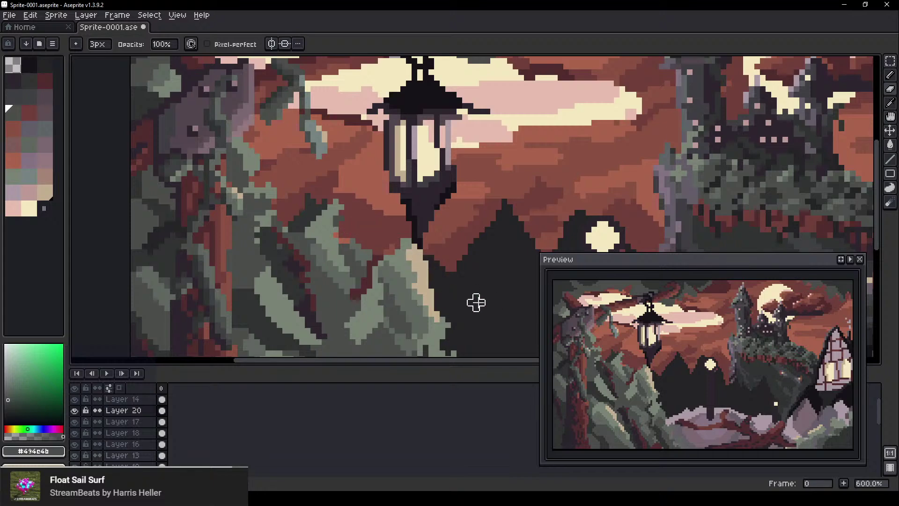
mouse_move(442, 286)
mouse_down()
mouse_move(393, 229)
mouse_move(375, 228)
mouse_move(381, 235)
mouse_up()
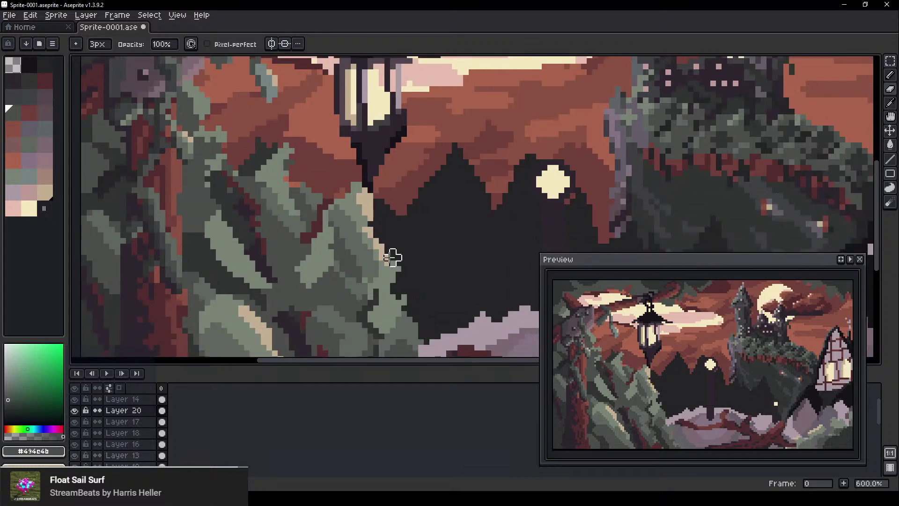
drag(421, 336, 410, 331)
drag(309, 179, 369, 229)
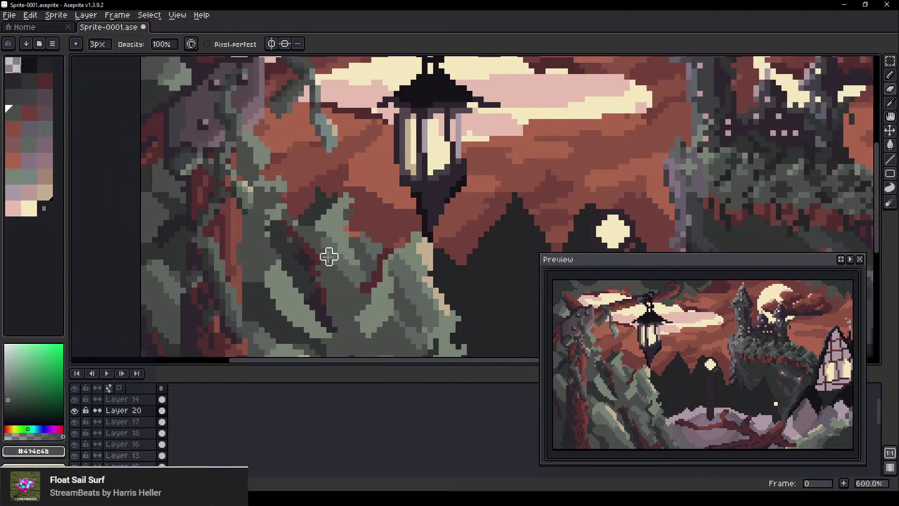
Erase pointed notches along the canopy's lower edge above the pale cloud and the horned tree with the 3px eraser
scroll(313, 252, down, 2)
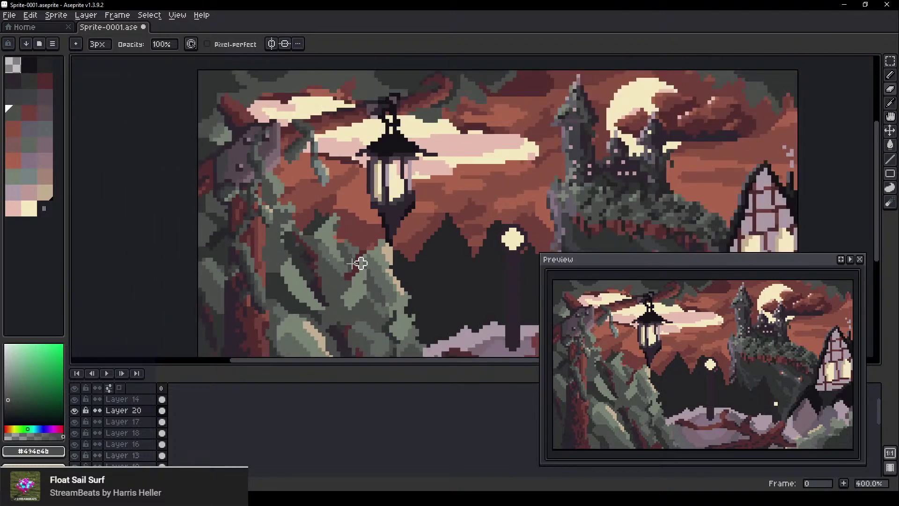
scroll(416, 261, down, 1)
drag(446, 263, 258, 233)
scroll(263, 232, down, 1)
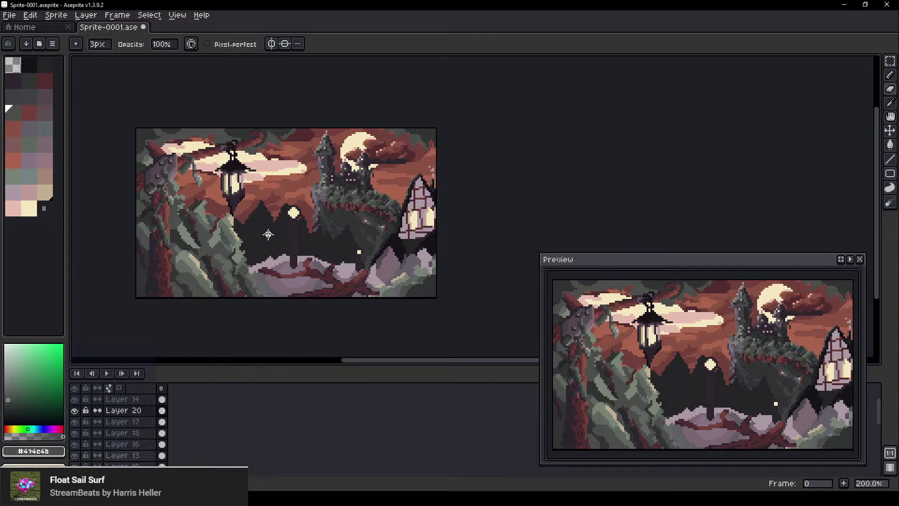
scroll(195, 149, up, 4)
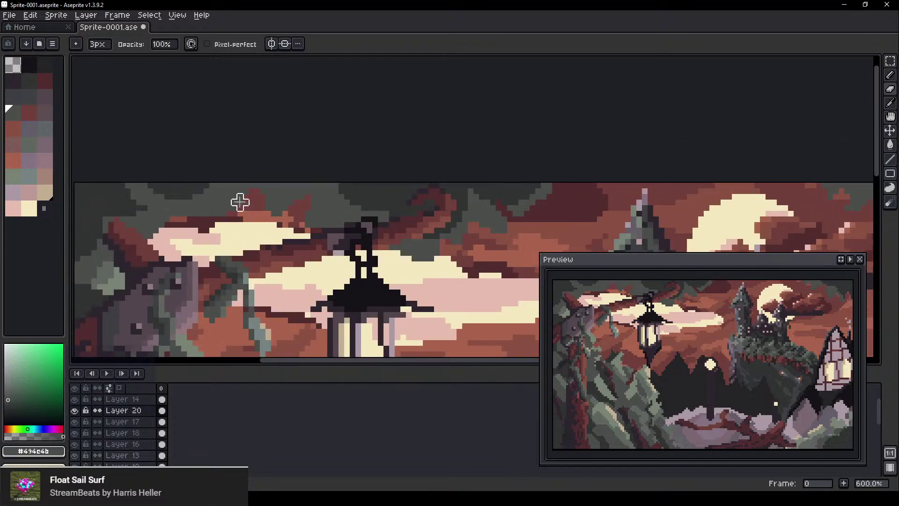
drag(173, 203, 178, 219)
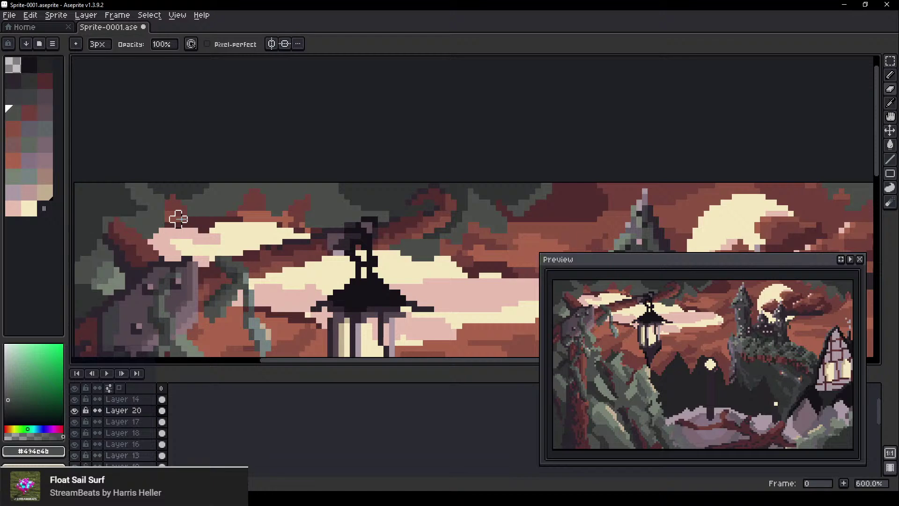
drag(132, 194, 159, 221)
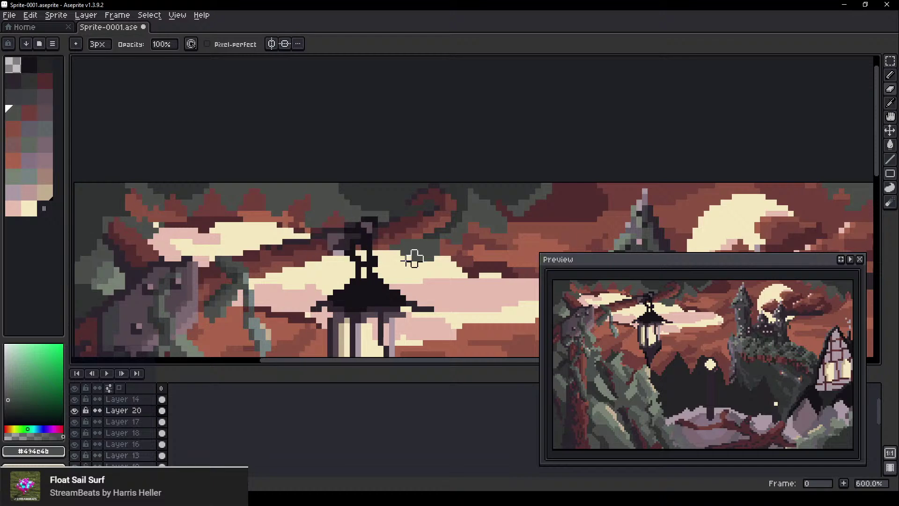
Paint a dark green strand of foliage hanging from the canopy over the pale cloud beside the lantern, using the 3px pencil
scroll(487, 309, down, 1)
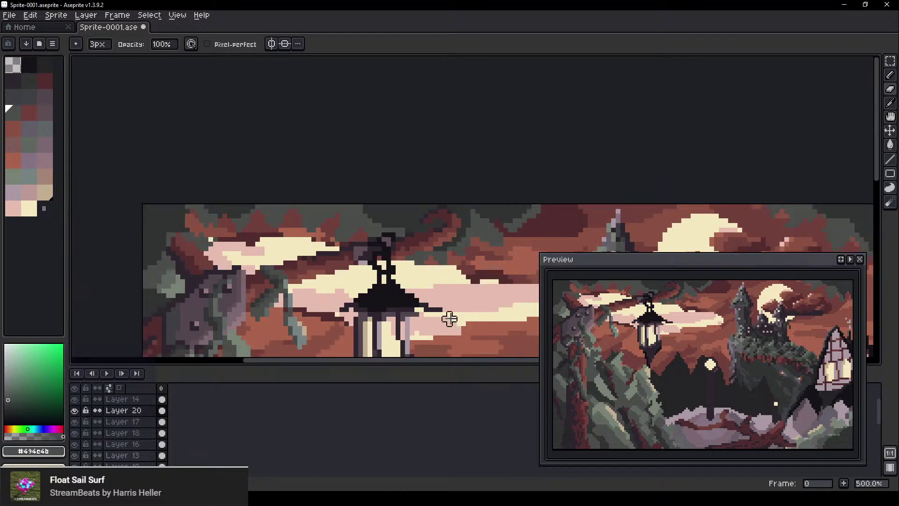
drag(450, 319, 345, 296)
scroll(355, 247, up, 2)
key(b)
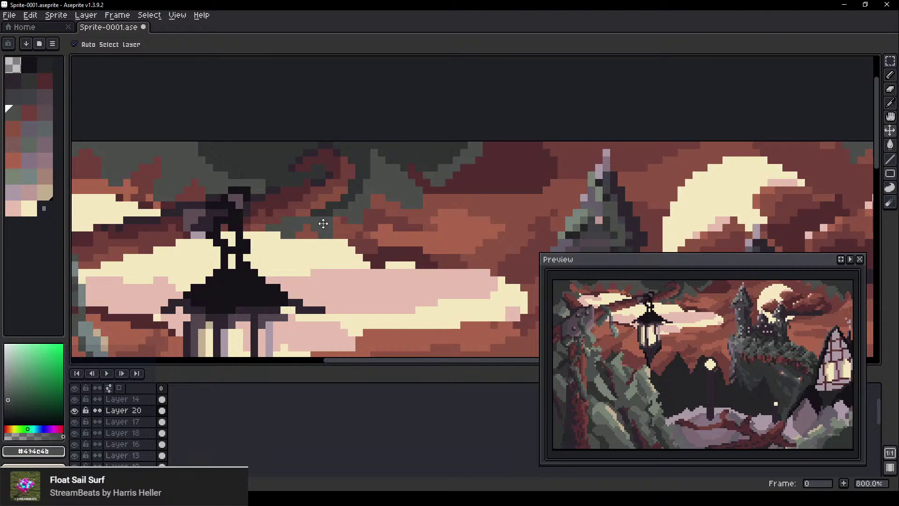
mouse_move(336, 243)
mouse_down()
mouse_move(340, 227)
mouse_move(352, 294)
mouse_up()
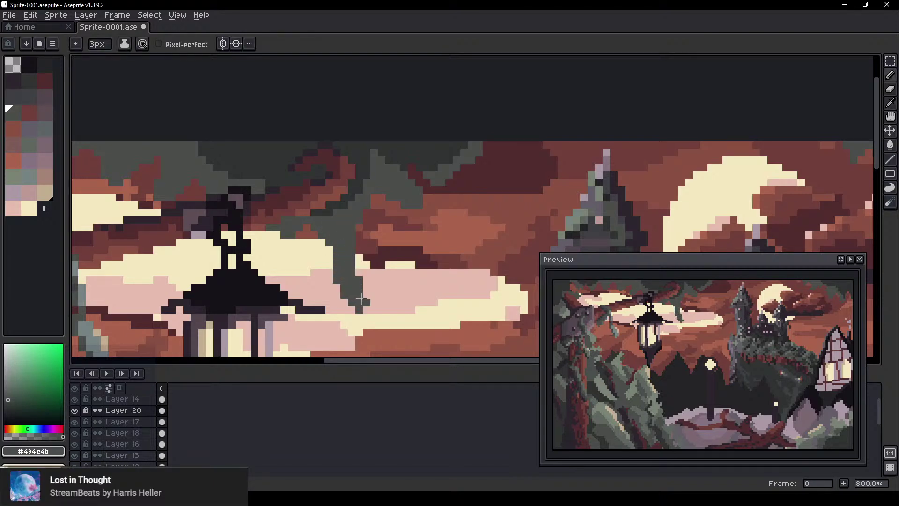
drag(356, 224, 396, 261)
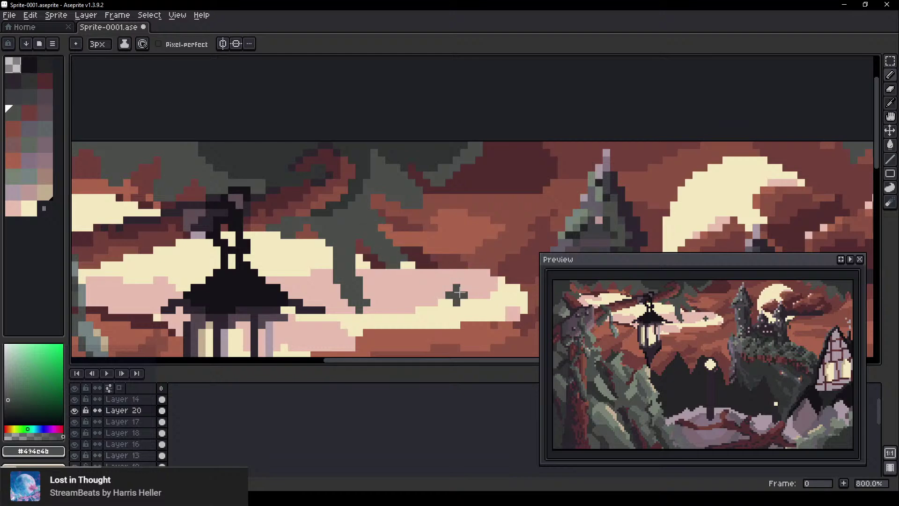
key(ctrl+z)
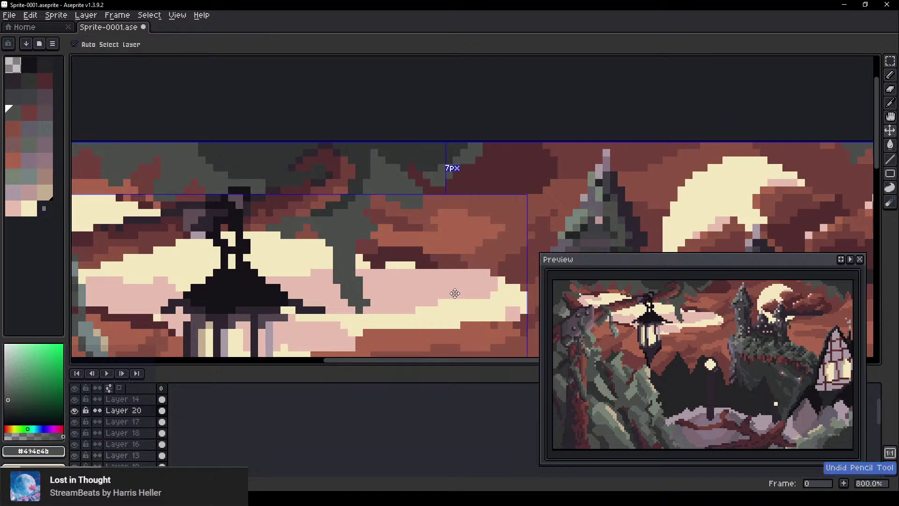
Paint another drooping green strand from the canopy above the orange clouds and add leaf tips along the edge beside the dark red cloud
key(b)
mouse_move(420, 179)
mouse_down()
mouse_move(420, 198)
mouse_move(439, 208)
mouse_up()
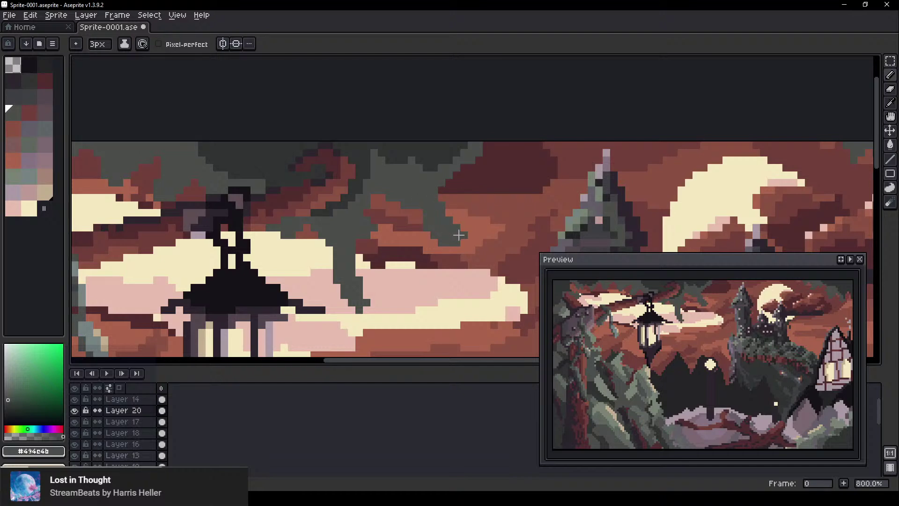
click(570, 201)
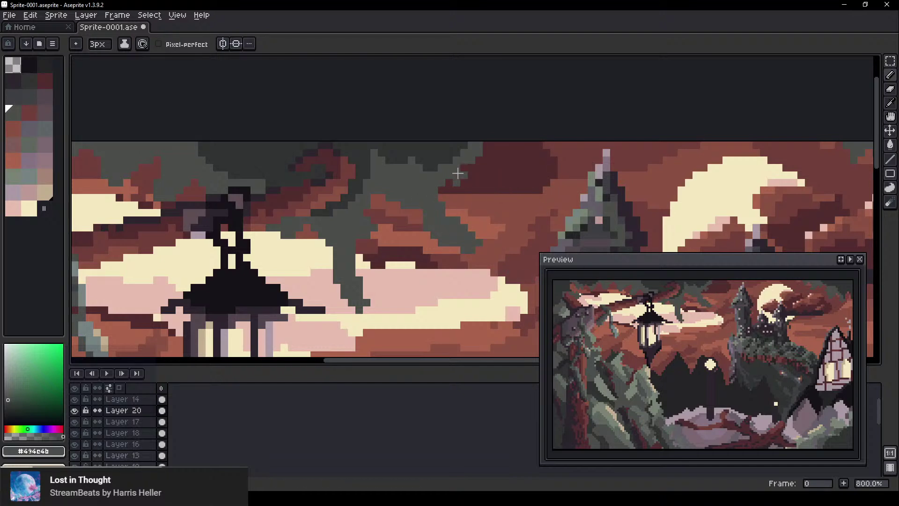
drag(458, 173, 480, 183)
drag(487, 145, 487, 153)
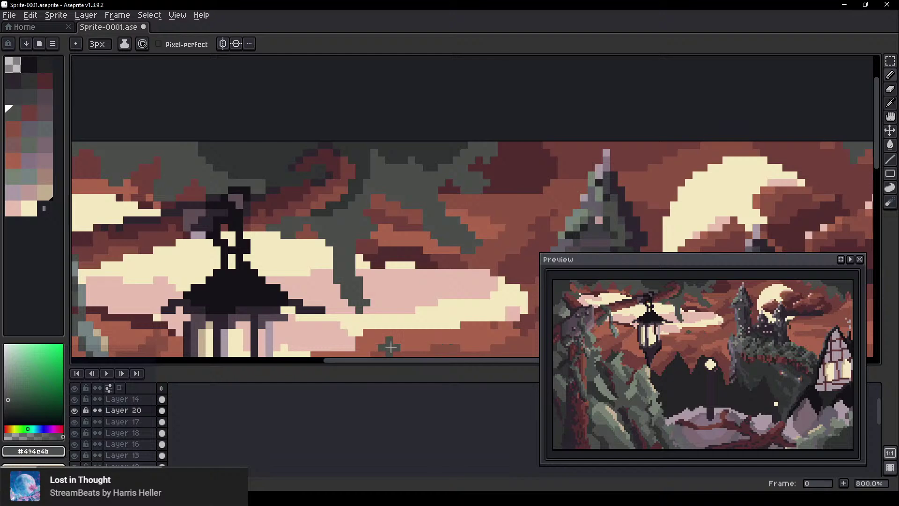
Try dotting single muted pink pixels (Idx-25) onto the lower-left foliage with the 1px pencil
drag(370, 349, 362, 252)
drag(241, 305, 356, 229)
scroll(356, 229, down, 2)
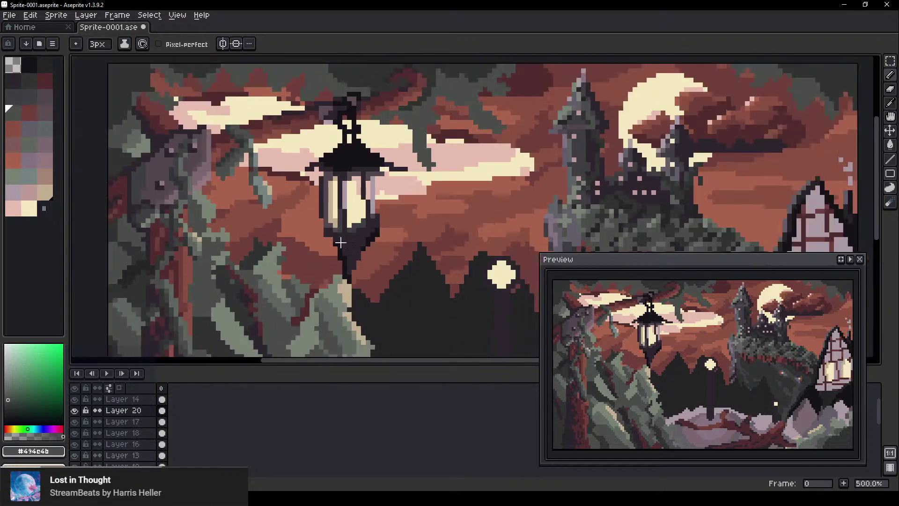
drag(377, 289, 350, 167)
drag(302, 197, 252, 167)
scroll(193, 188, down, 1)
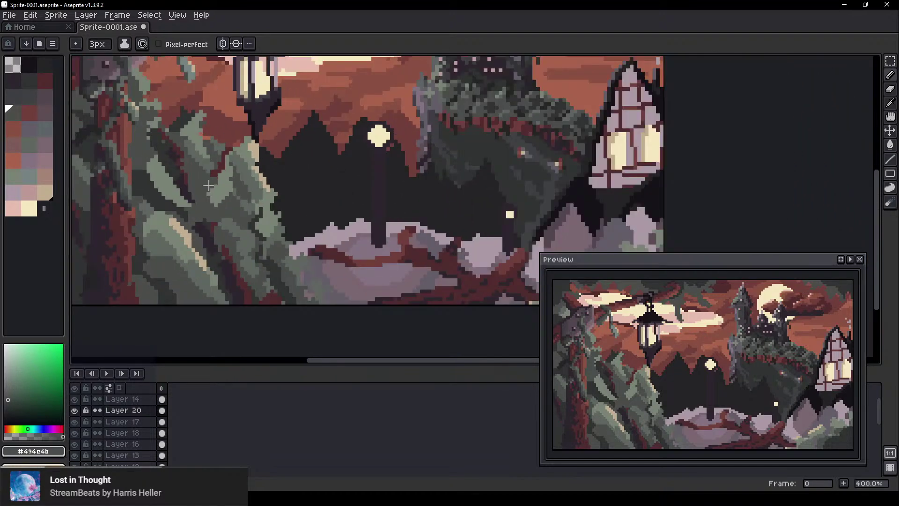
drag(195, 195, 255, 235)
click(30, 186)
key(minus)
key(minus)
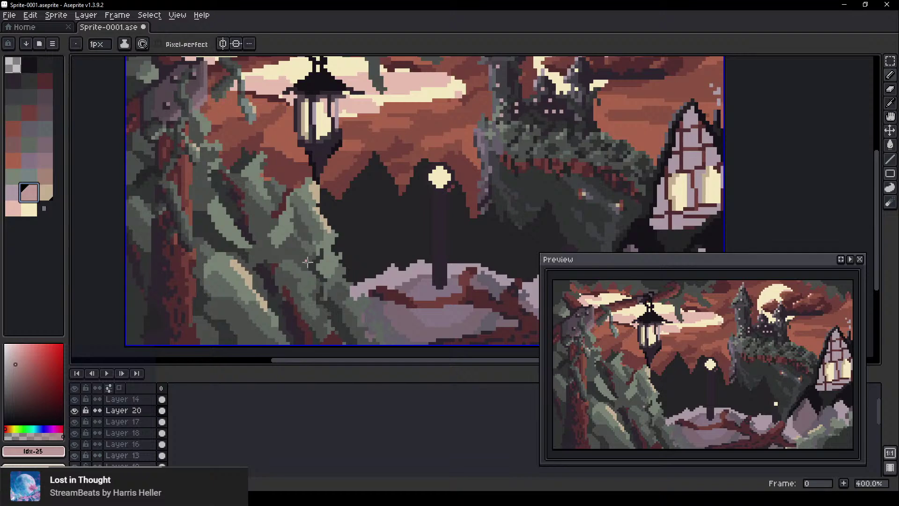
click(291, 253)
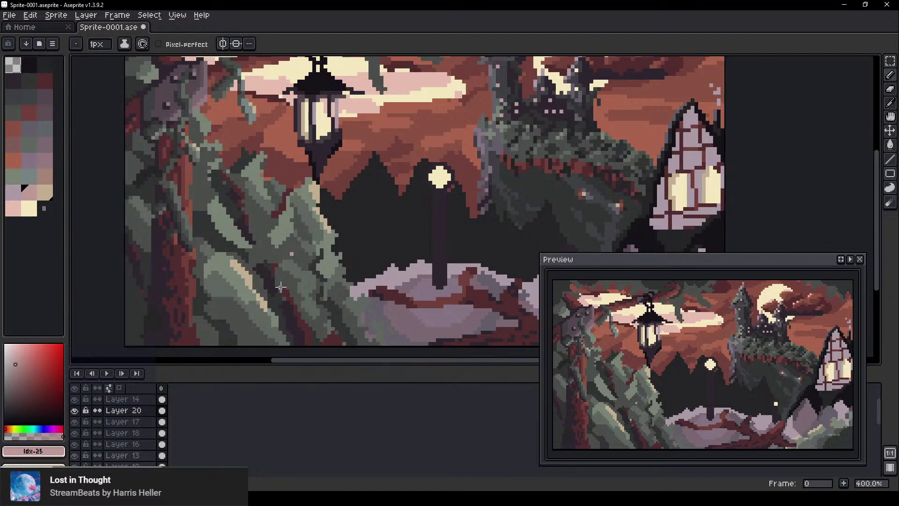
key(ctrl+z)
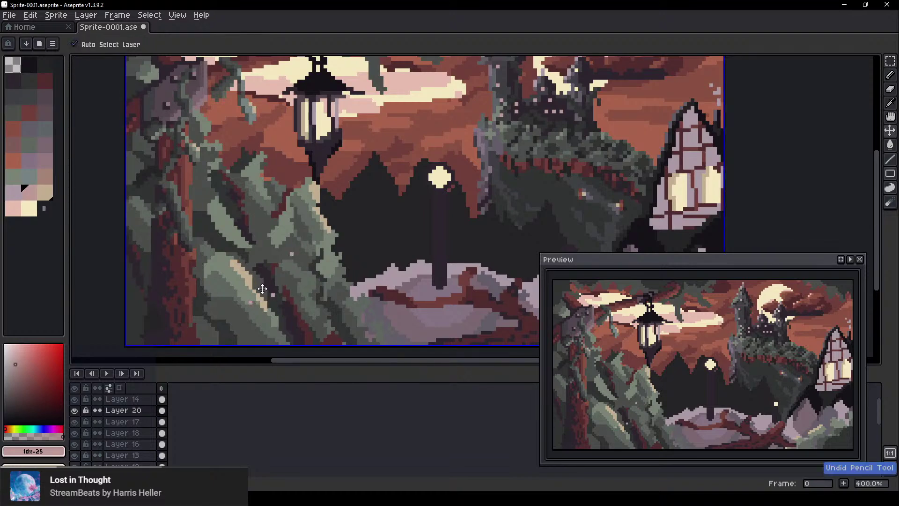
Try a muted pink leaf shape with a thin stem on the lower-left foliage, and undo the pink pencil strokes
ctrl+scroll(294, 275, down, 2)
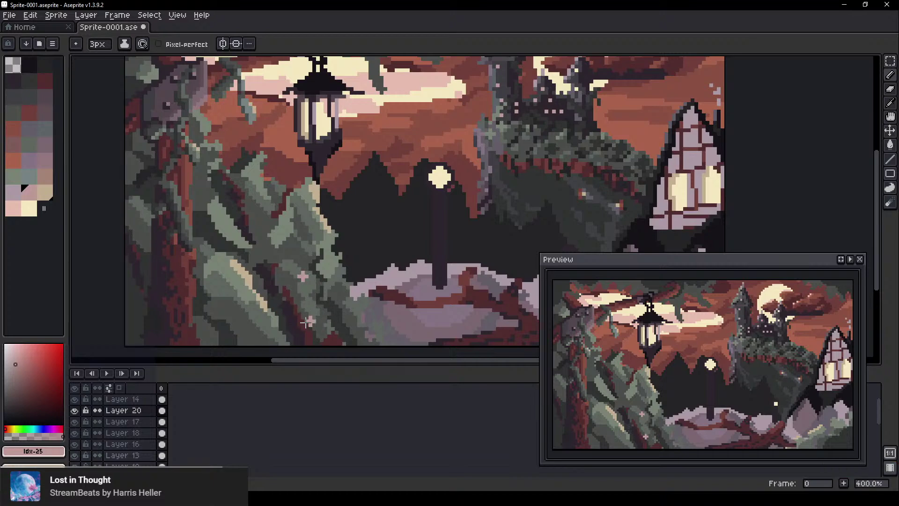
scroll(305, 274, up, 2)
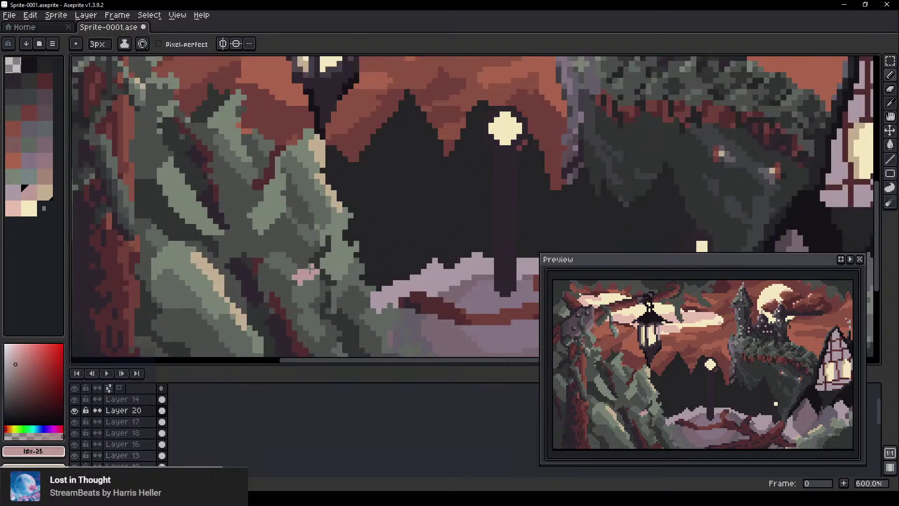
drag(311, 269, 317, 262)
click(307, 269)
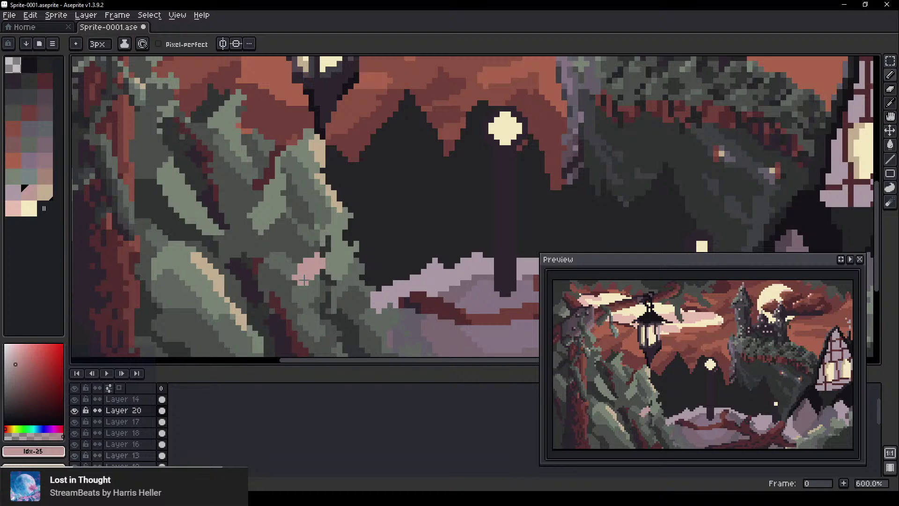
scroll(305, 277, up, 1)
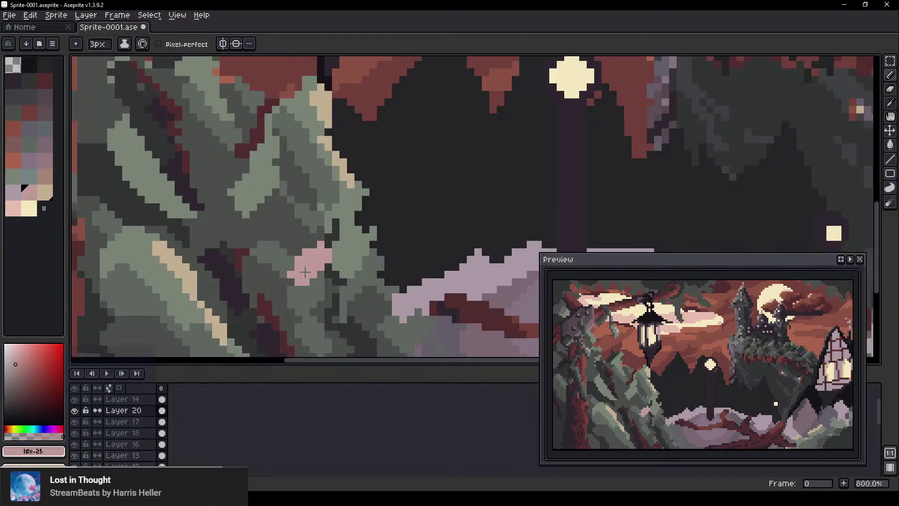
key(minus)
key(minus)
drag(294, 285, 269, 322)
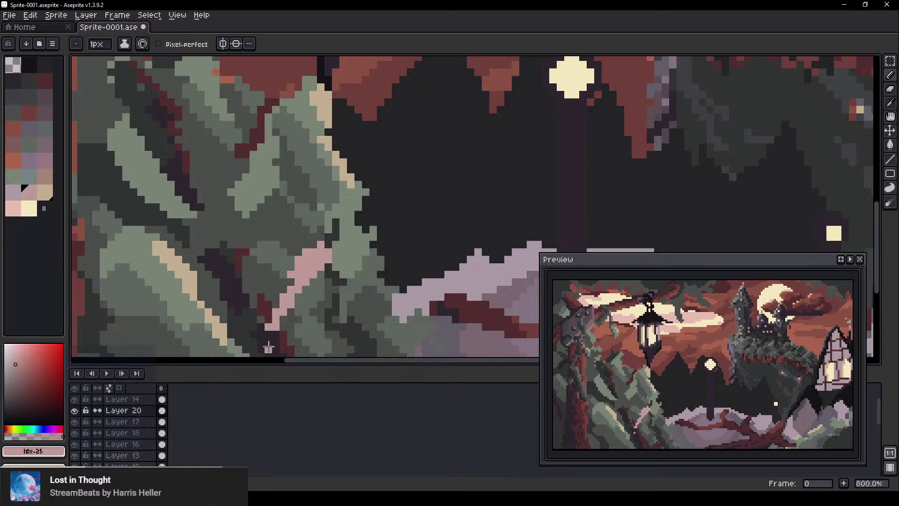
key(ctrl+z)
key(ctrl+z)
key(ctrl+z)
key(ctrl+z)
key(ctrl+z)
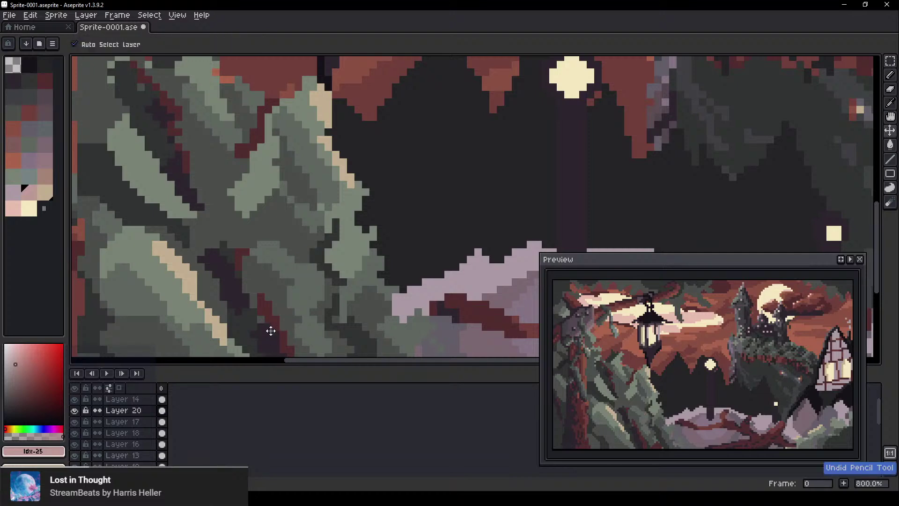
key(ctrl+z)
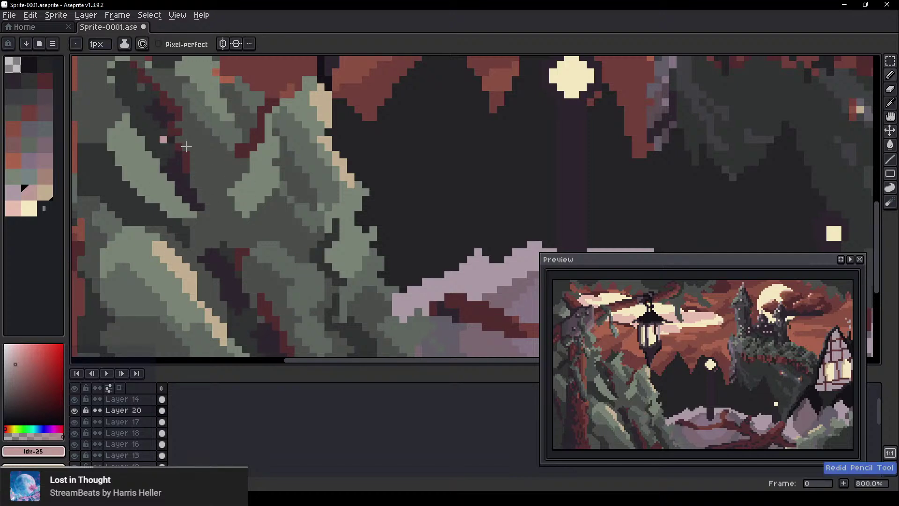
Choose the mauve palette colour Idx-17 for painting and add a new layer directly above Layer 20
scroll(193, 169, down, 3)
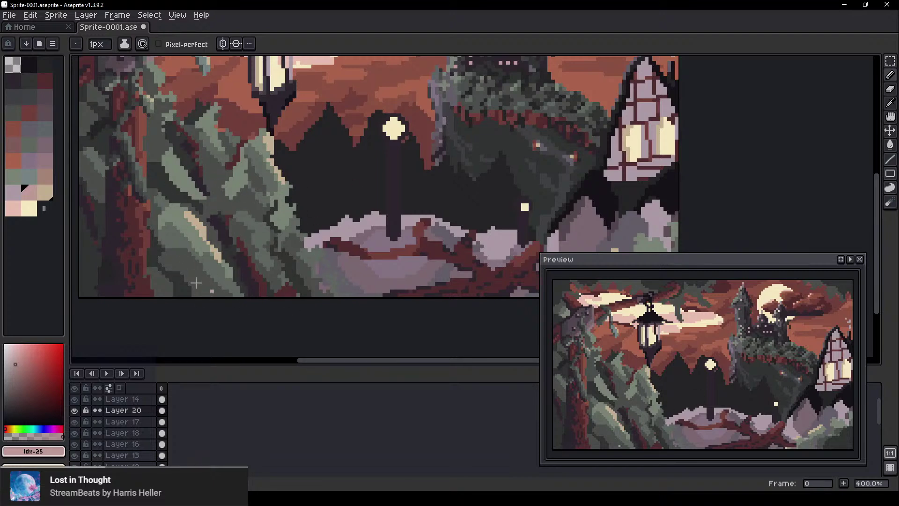
click(31, 123)
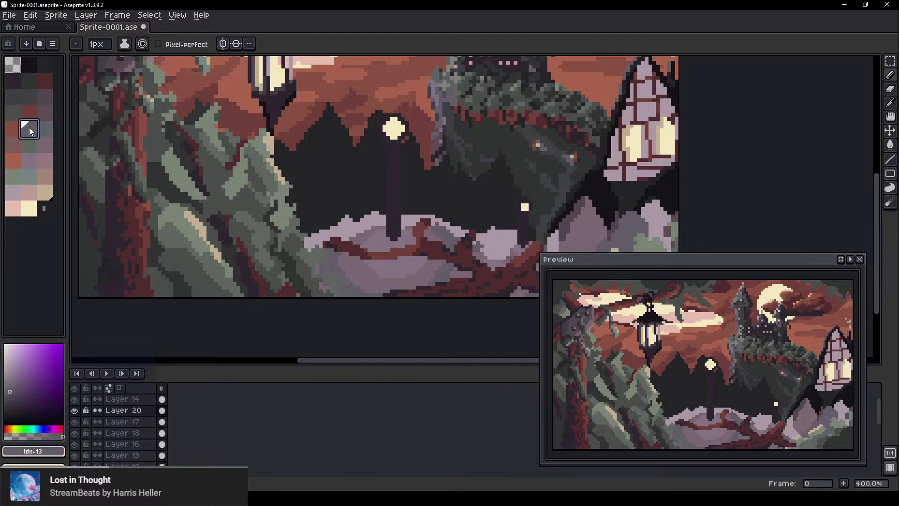
click(46, 146)
key(v)
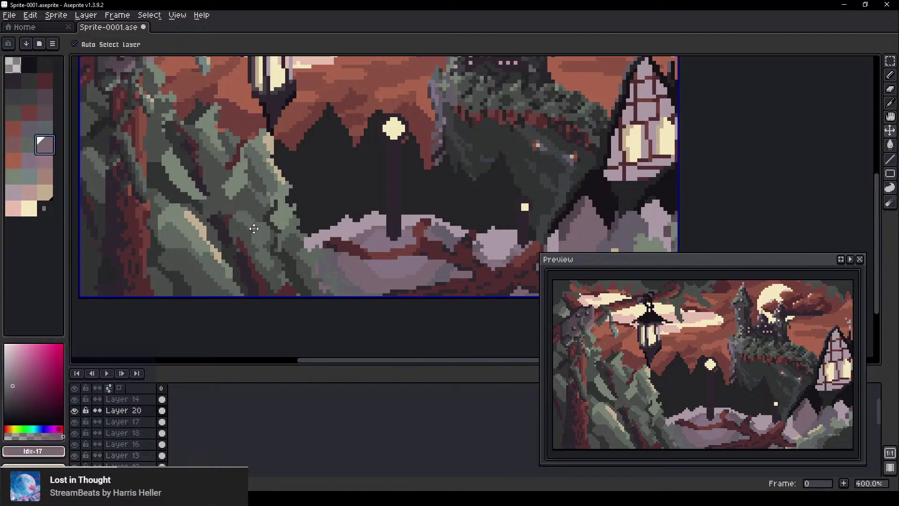
key(b)
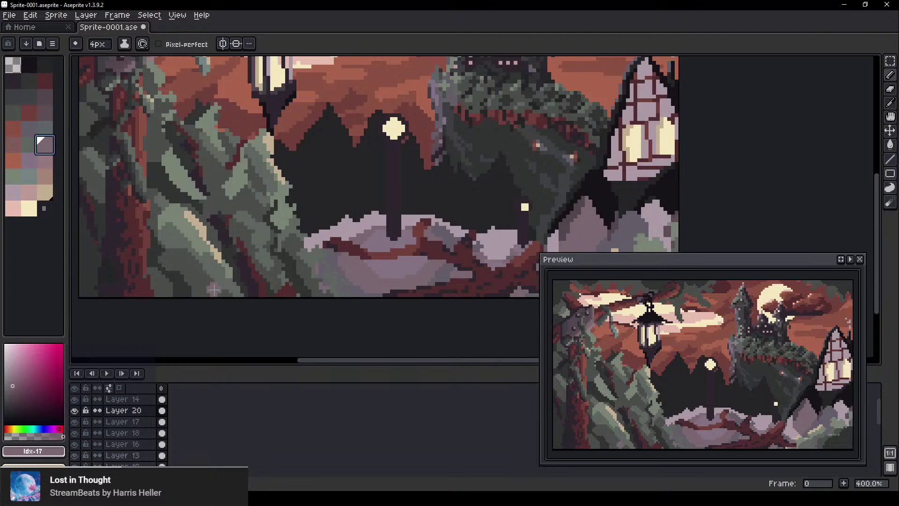
key(v)
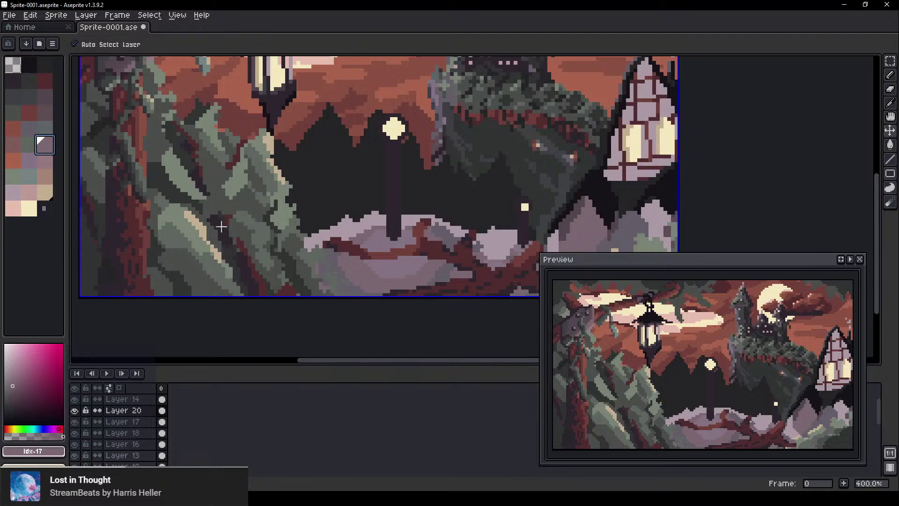
key(b)
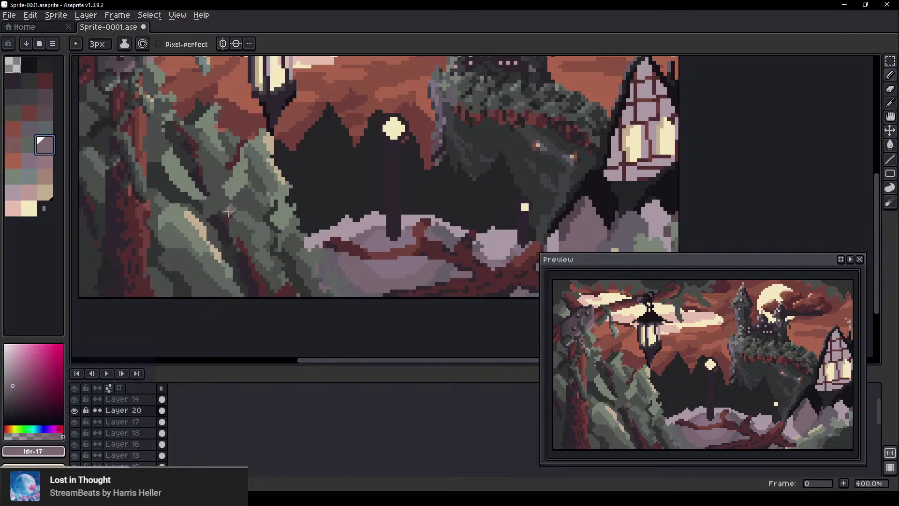
scroll(215, 241, up, 2)
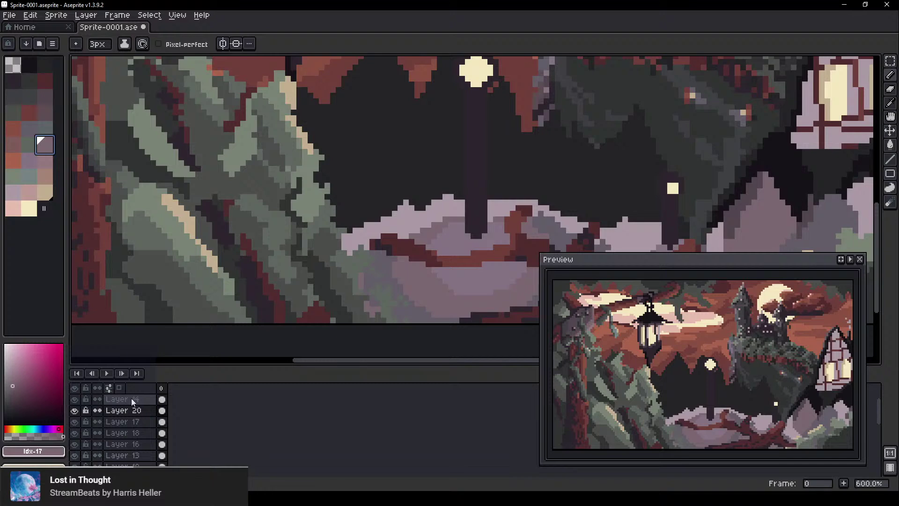
click(142, 408)
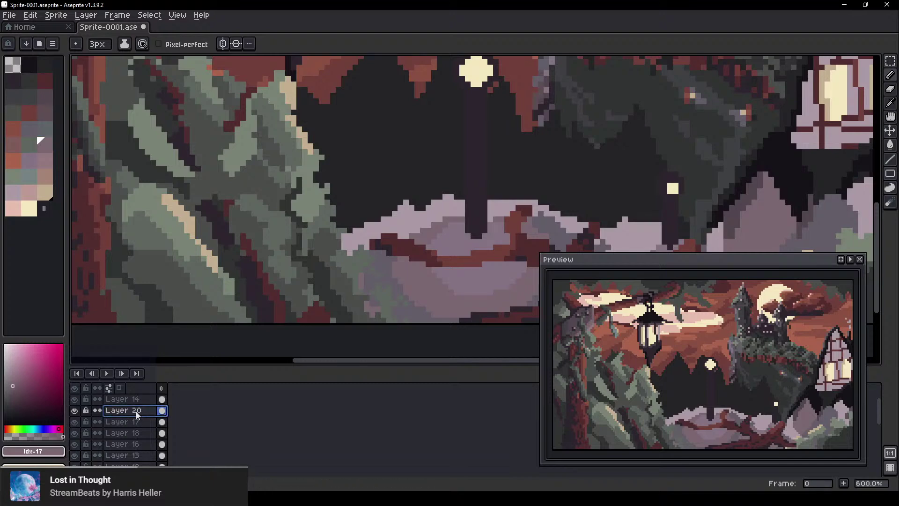
key(shift+n)
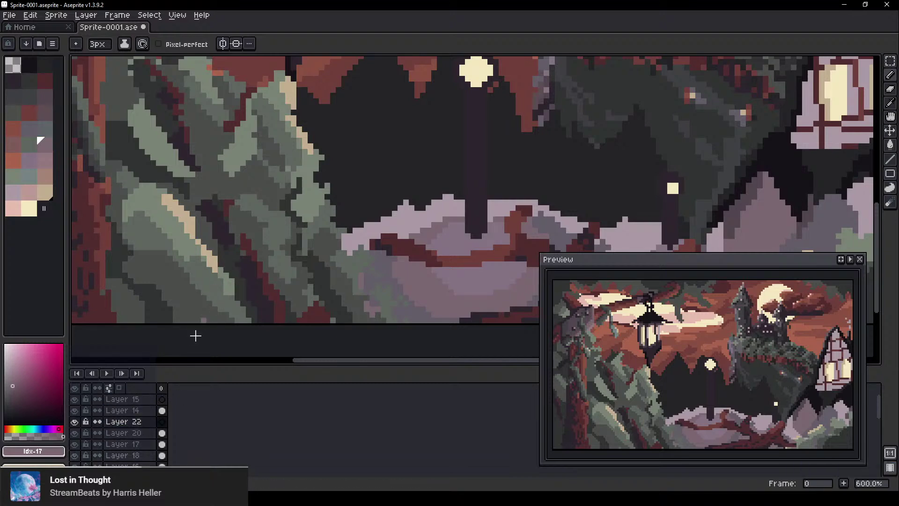
Draw thin mauve strands running down to the canvas bottom over the lower-left foliage with the 1px pencil
key(minus)
key(minus)
drag(221, 247, 187, 327)
key(ctrl+z)
drag(220, 237, 198, 324)
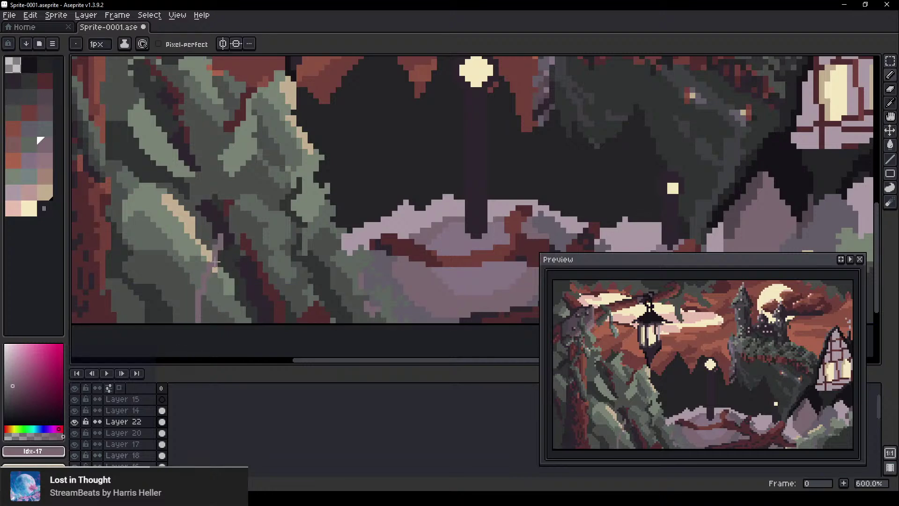
drag(251, 240, 213, 354)
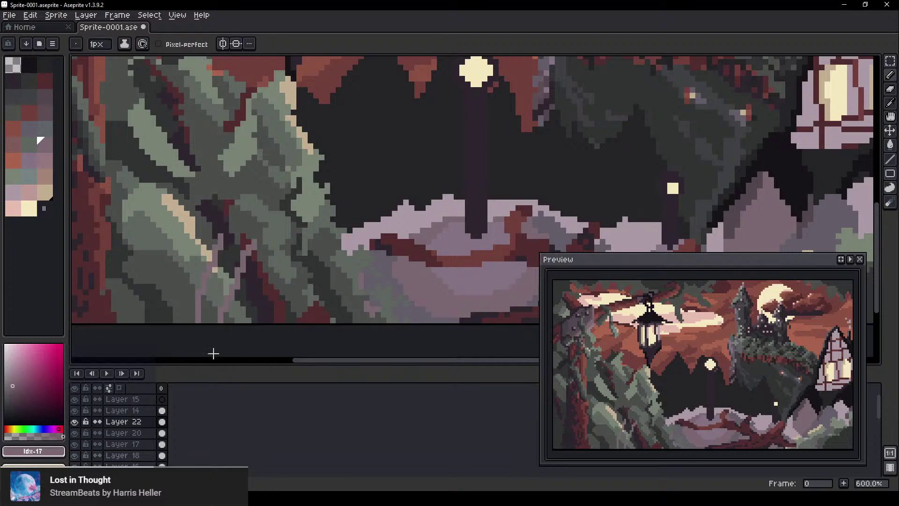
drag(300, 216, 239, 343)
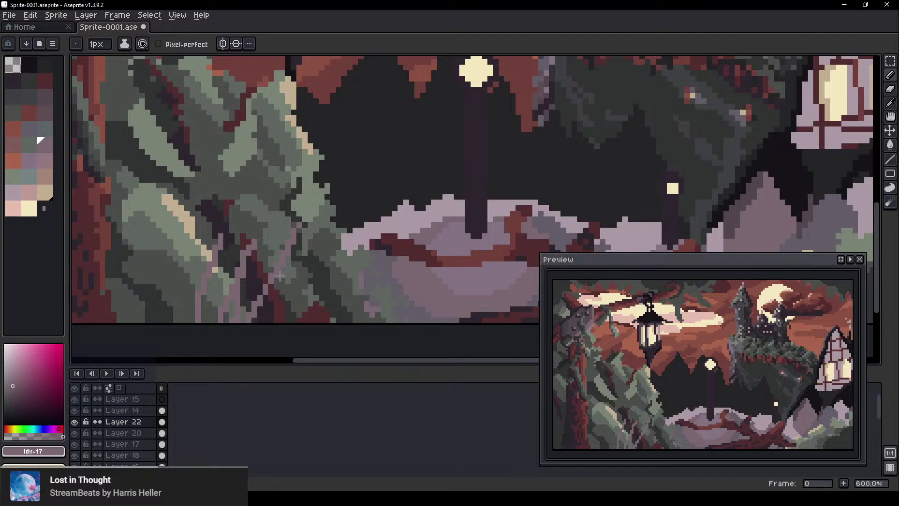
key(ctrl+z)
Thicken the mauve strands over the lower-left foliage with a 3px pencil, undoing one misplaced stroke
ctrl+scroll(287, 249, up, 2)
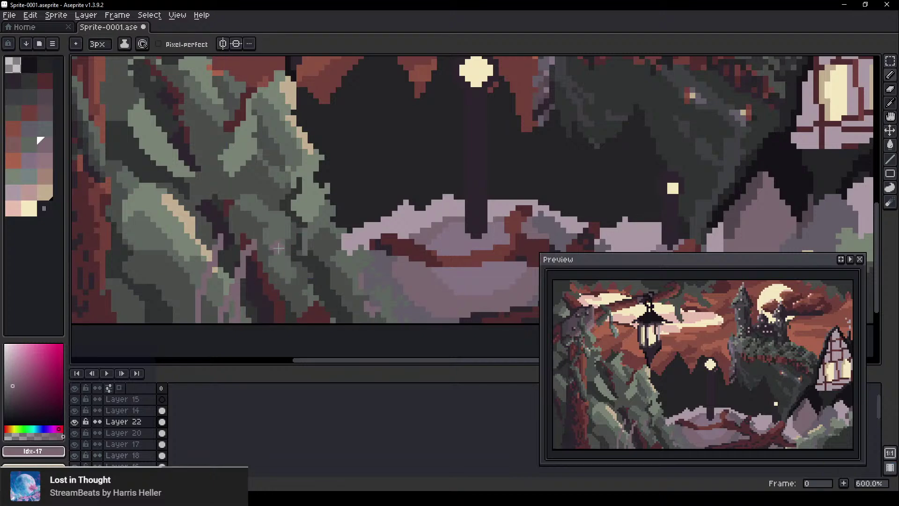
drag(278, 248, 261, 319)
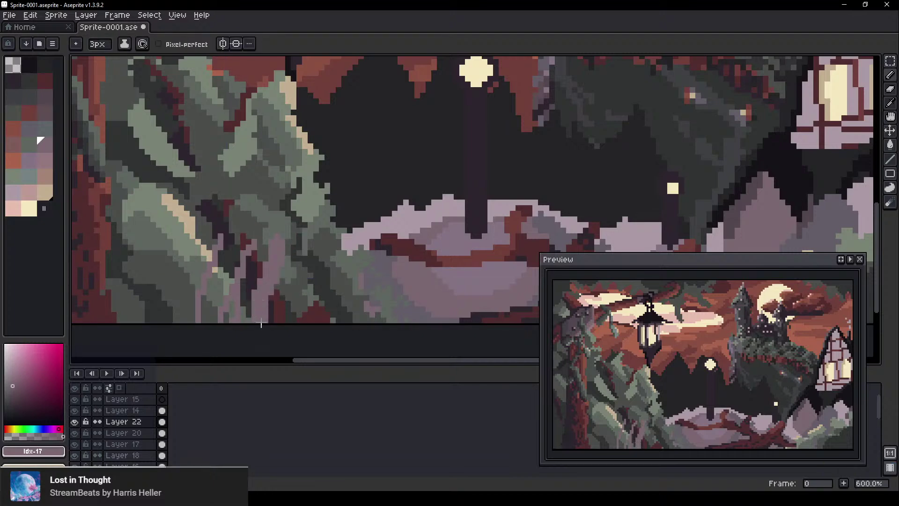
drag(251, 235, 235, 296)
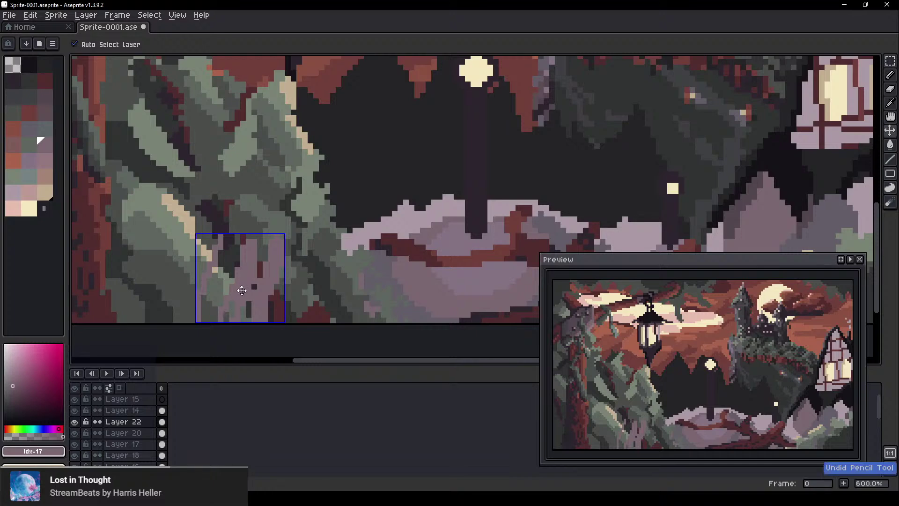
key(ctrl+z)
drag(274, 245, 275, 248)
scroll(310, 295, up, 3)
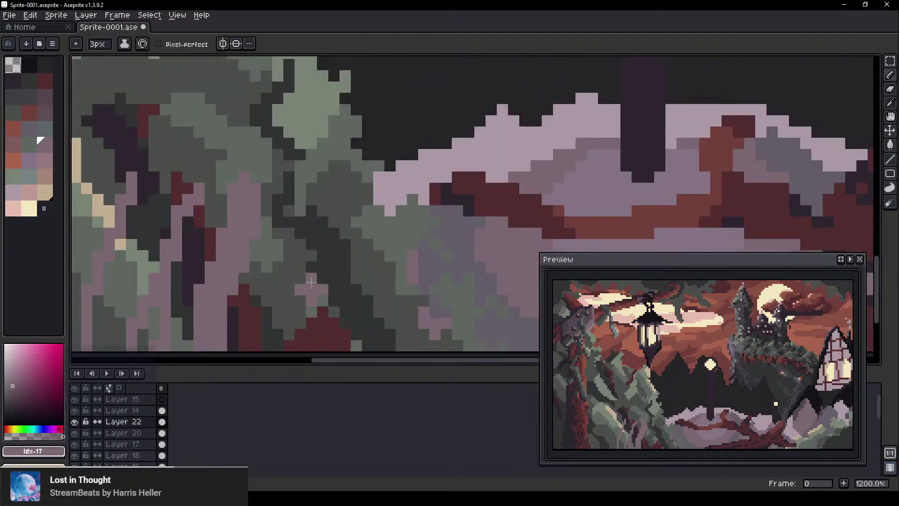
scroll(293, 328, down, 2)
scroll(321, 168, down, 2)
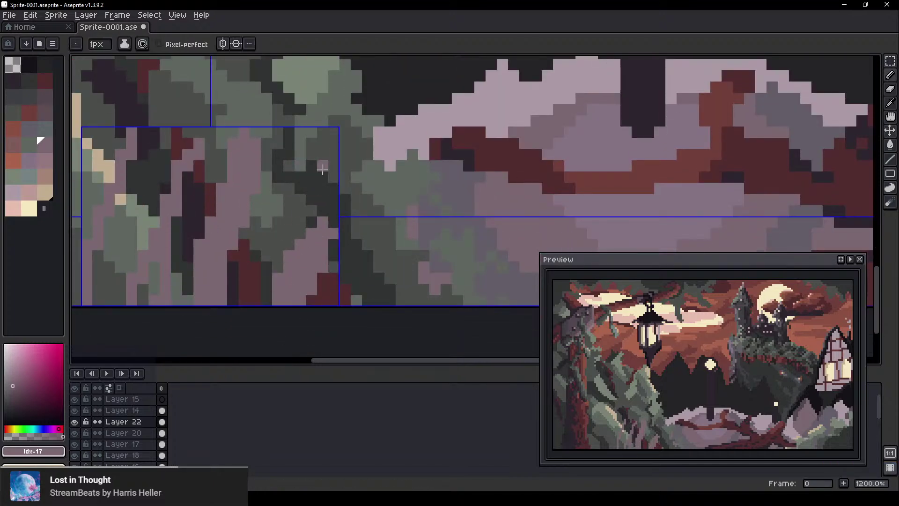
Add another mauve strand reaching the canvas bottom and extend the tips of the neighbouring strands with a 1px pencil
drag(322, 154, 311, 240)
drag(317, 112, 322, 160)
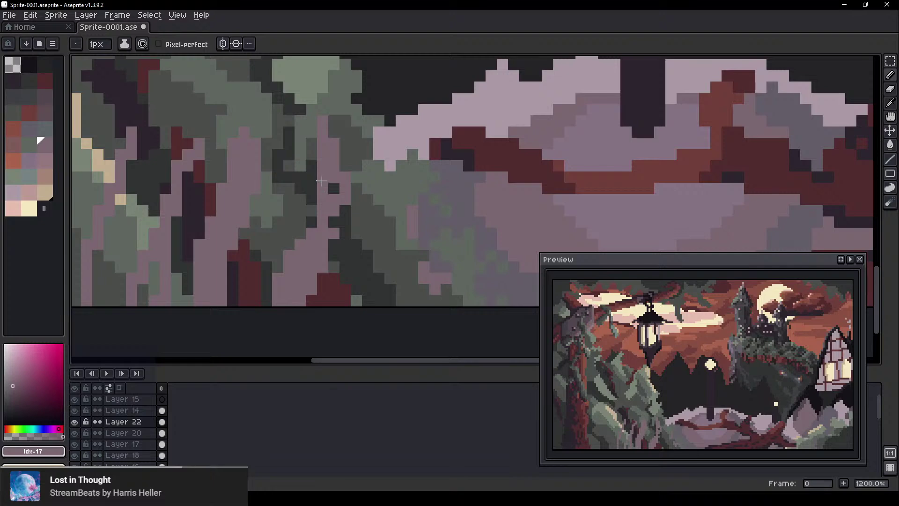
click(334, 188)
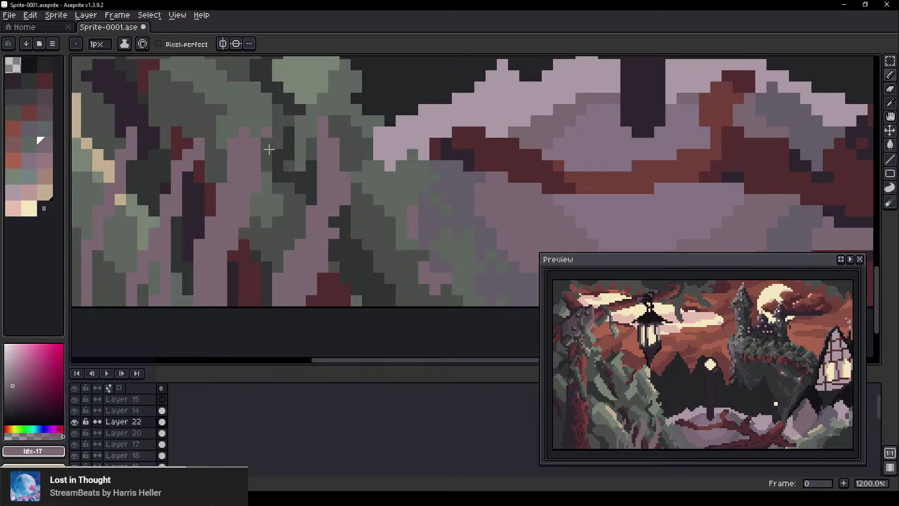
drag(265, 109, 263, 144)
drag(235, 199, 314, 248)
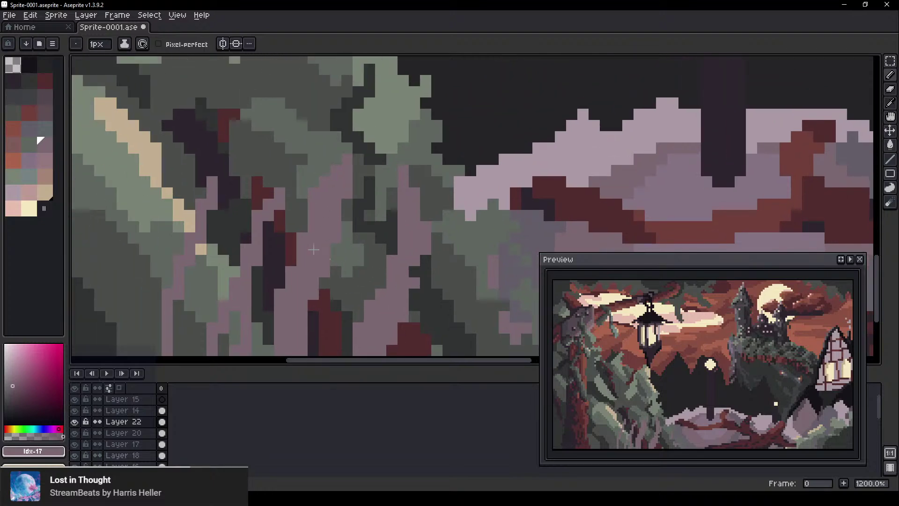
mouse_move(223, 135)
mouse_down()
mouse_move(222, 174)
mouse_move(165, 354)
mouse_up()
scroll(196, 234, down, 2)
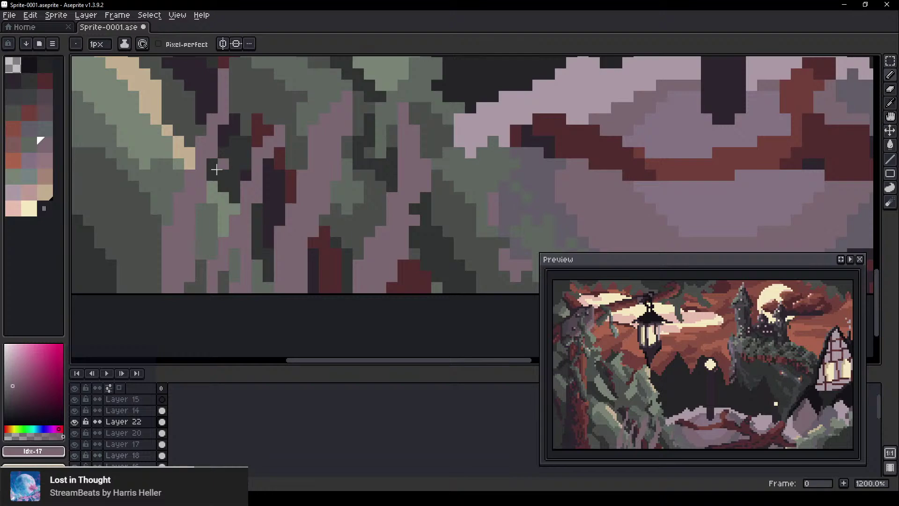
scroll(286, 192, up, 2)
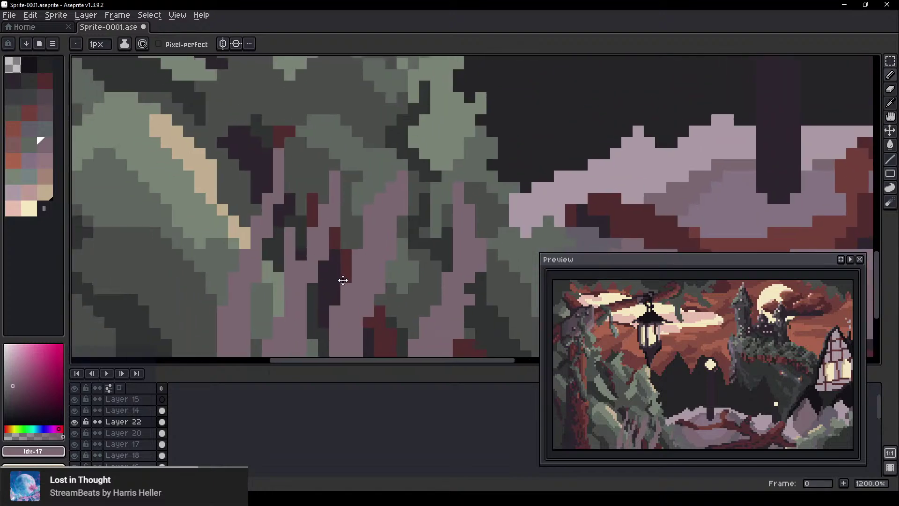
Undo all the mauve strands drawn on Layer 22 over the lower-left foliage
scroll(363, 246, left, 2)
key(v)
key(ctrl+z)
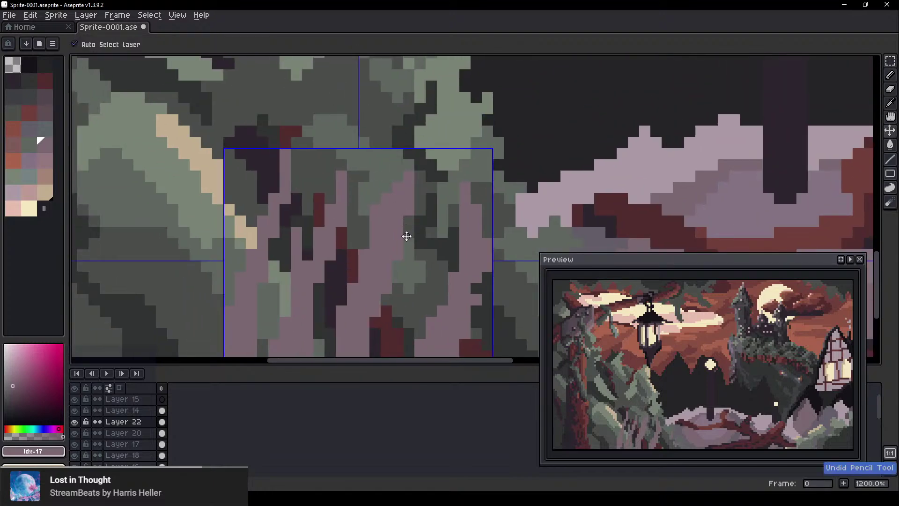
key(ctrl+z)
key(ctrl+z)
key(ctrl+z)
key(ctrl+z)
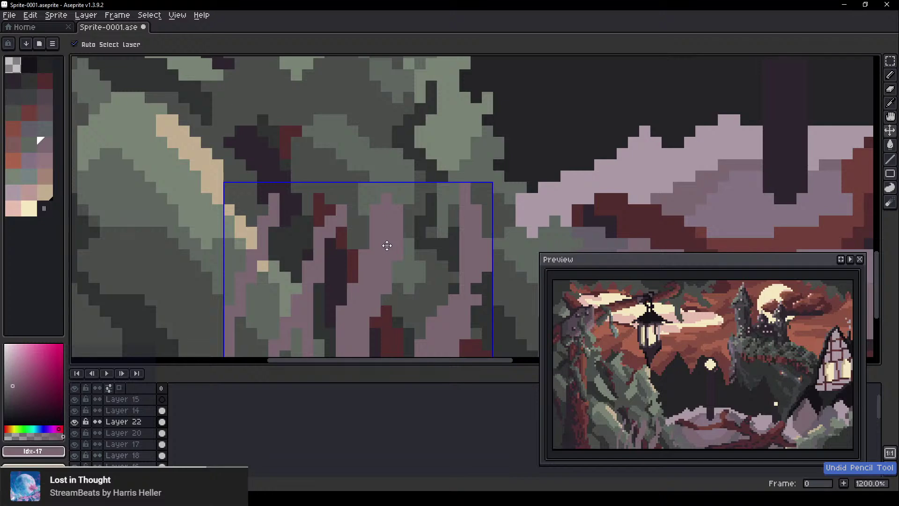
key(ctrl+z)
key(ctrl+z)
key(ctrl+z)
key(ctrl+z)
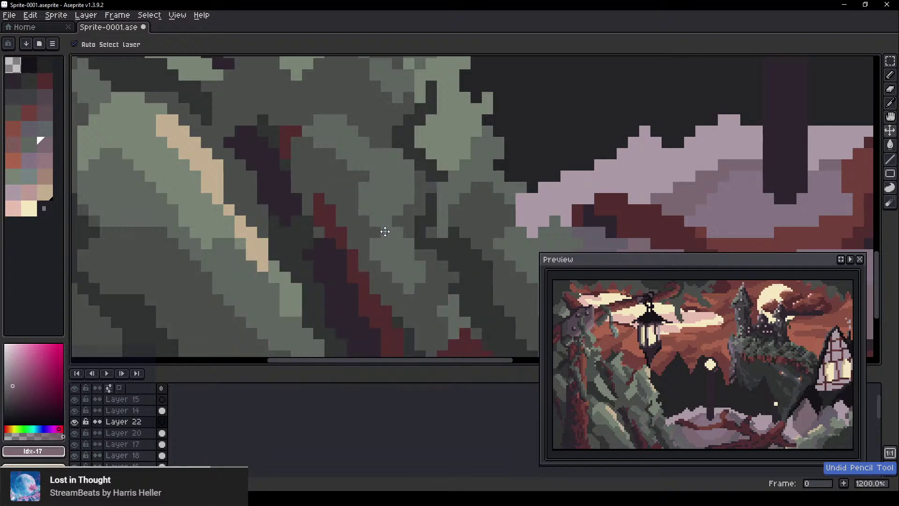
Draw a curved mauve trunk down to the canvas bottom over the lower-left foliage with a 2px pencil
key(b)
scroll(256, 278, down, 3)
drag(257, 277, 300, 304)
scroll(247, 347, down, 3)
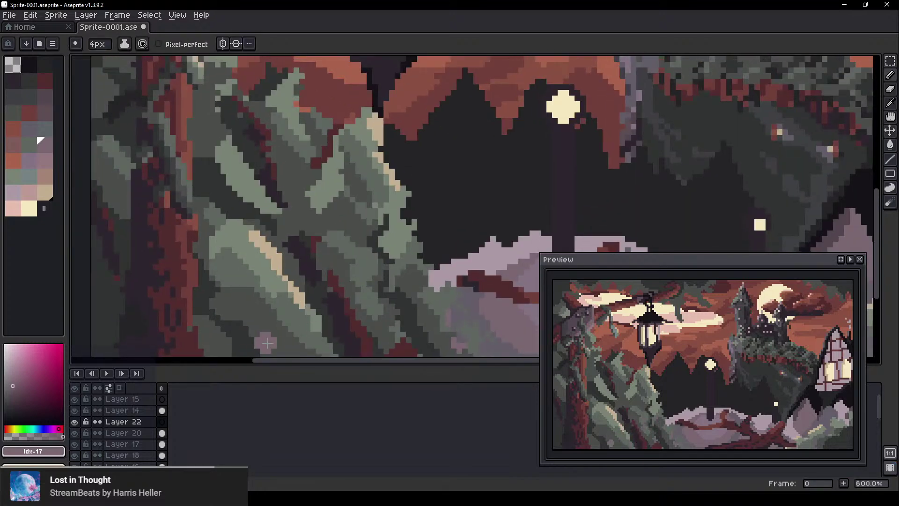
scroll(288, 307, down, 1)
key(minus)
key(minus)
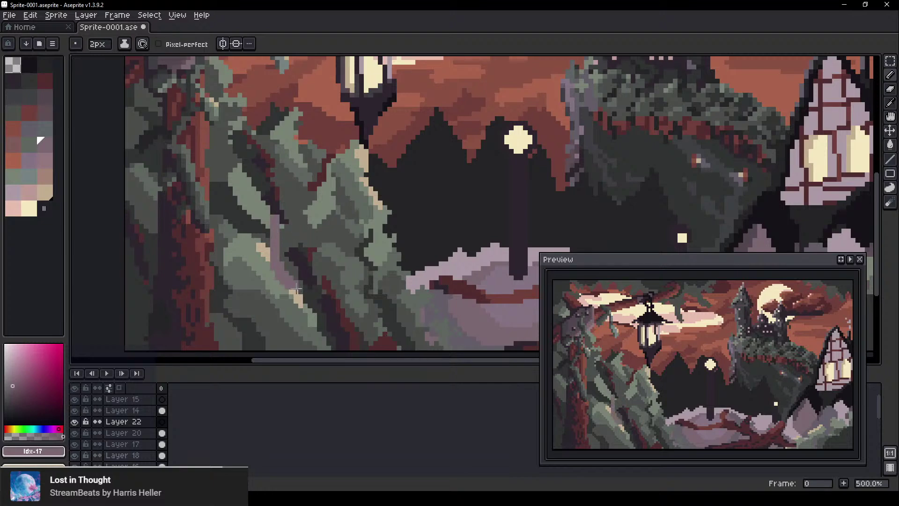
mouse_move(270, 225)
mouse_down()
mouse_move(265, 248)
mouse_move(276, 280)
mouse_move(298, 299)
mouse_move(311, 332)
mouse_move(303, 359)
mouse_up()
key(ctrl+z)
mouse_move(299, 198)
mouse_down()
mouse_move(281, 216)
mouse_move(272, 258)
mouse_move(283, 314)
mouse_up()
scroll(277, 332, down, 2)
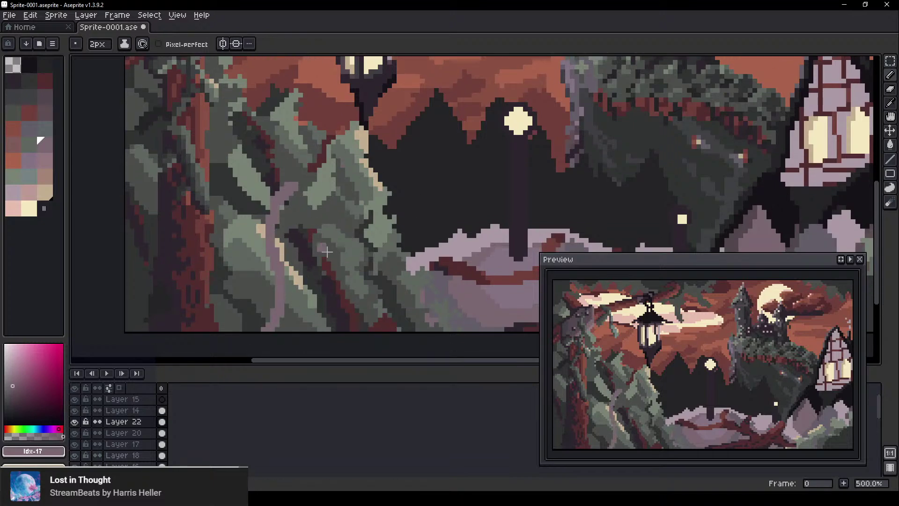
Draw a curved side branch off the mauve trunk with a 3px pencil and taper its tip at 1px
scroll(291, 260, up, 2)
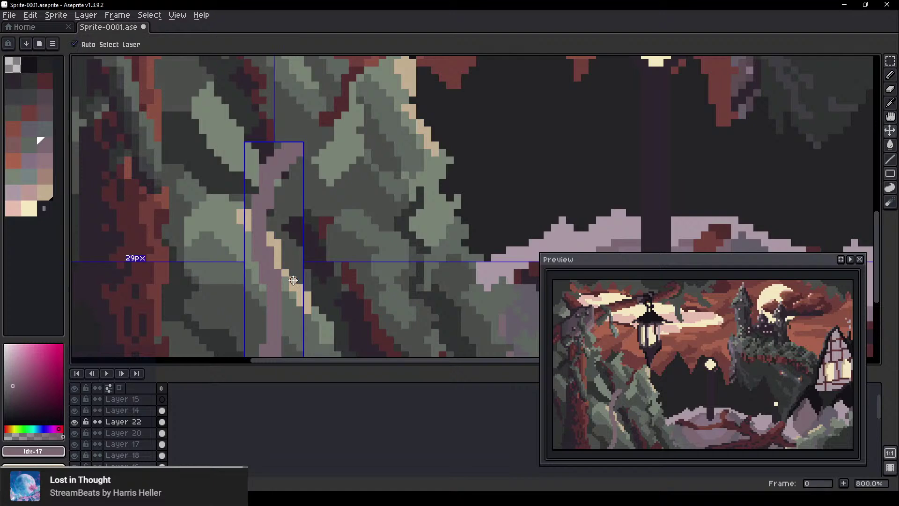
drag(277, 277, 317, 251)
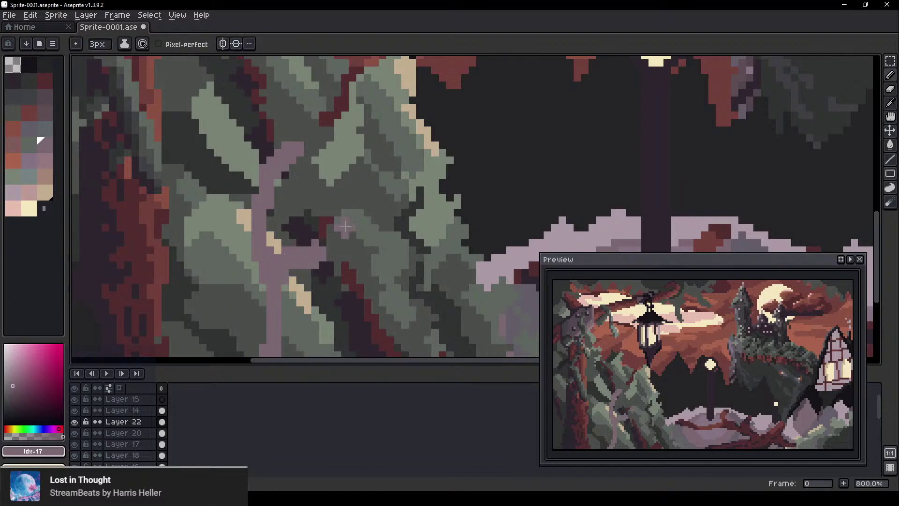
scroll(344, 211, down, 1)
scroll(354, 200, down, 1)
mouse_move(360, 199)
mouse_down()
mouse_move(339, 254)
mouse_move(318, 269)
mouse_up()
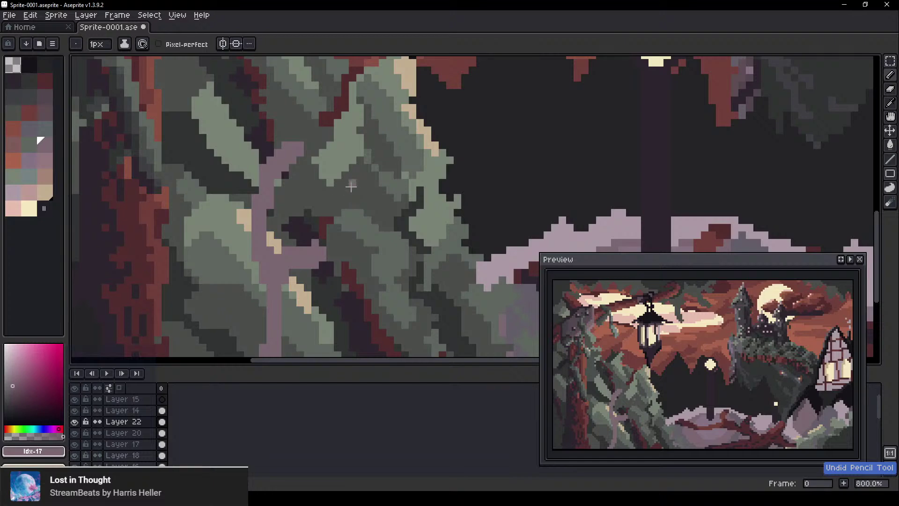
mouse_move(355, 180)
mouse_down()
mouse_move(331, 206)
mouse_move(326, 241)
mouse_move(291, 267)
mouse_up()
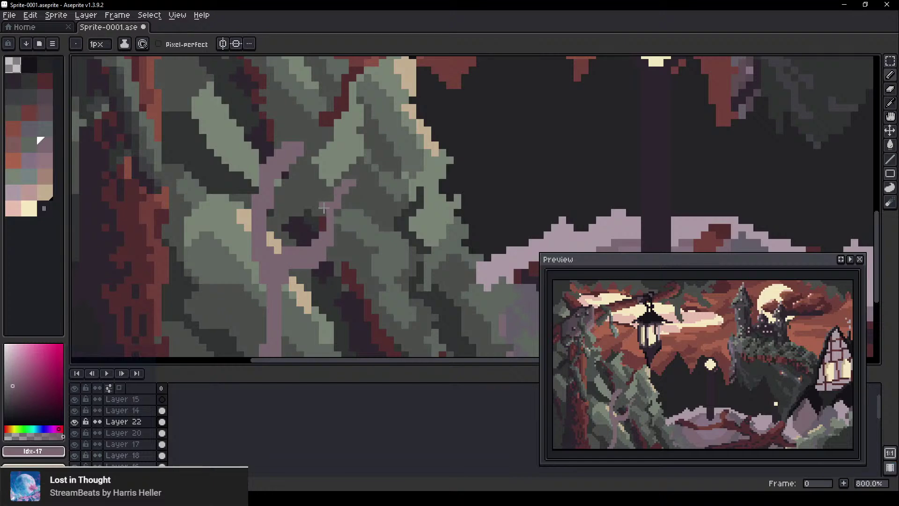
mouse_move(323, 207)
mouse_down()
mouse_move(270, 260)
mouse_move(322, 238)
mouse_move(302, 250)
mouse_move(268, 246)
mouse_move(312, 269)
mouse_move(335, 249)
mouse_move(300, 270)
mouse_up()
key(e)
key(b)
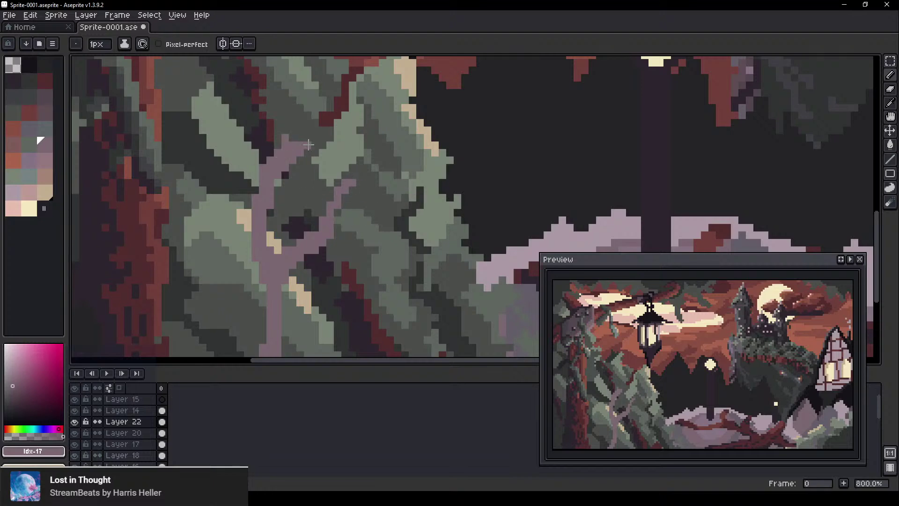
Extend the mauve trunk's tip upward into a thin bent branch and flare its base with a 1px pencil
mouse_move(288, 102)
mouse_down()
mouse_move(298, 165)
mouse_move(274, 117)
mouse_move(292, 158)
mouse_move(283, 161)
mouse_move(282, 119)
mouse_move(271, 98)
mouse_move(280, 109)
mouse_move(260, 78)
mouse_move(291, 139)
mouse_move(286, 169)
mouse_up()
key(ctrl+z)
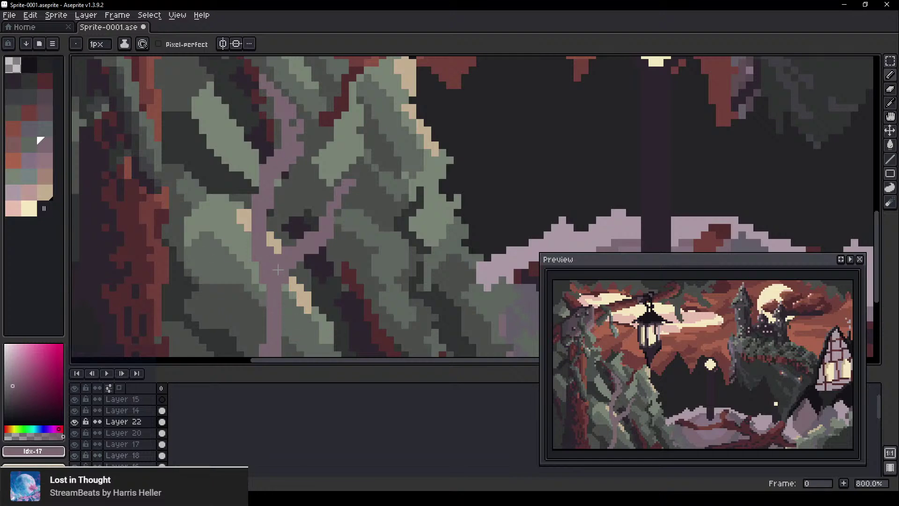
scroll(277, 270, down, 3)
scroll(240, 240, up, 2)
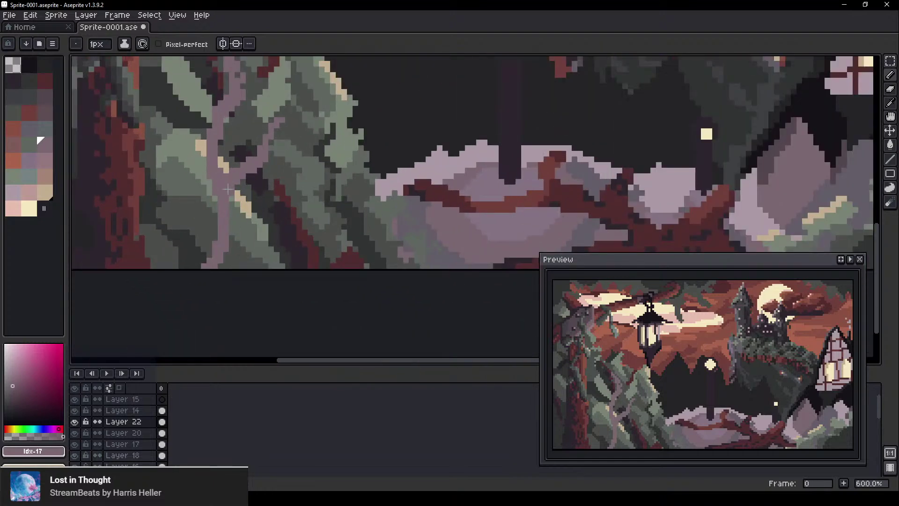
drag(223, 223, 250, 281)
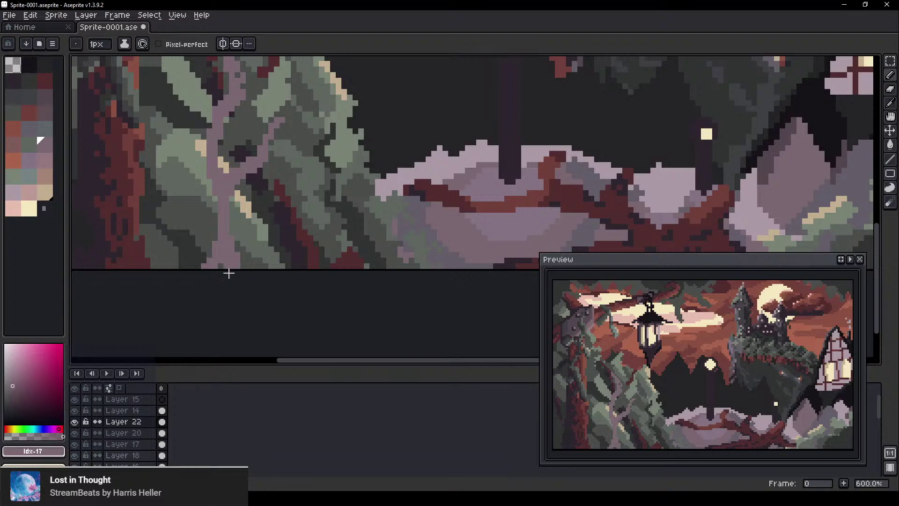
scroll(244, 262, down, 2)
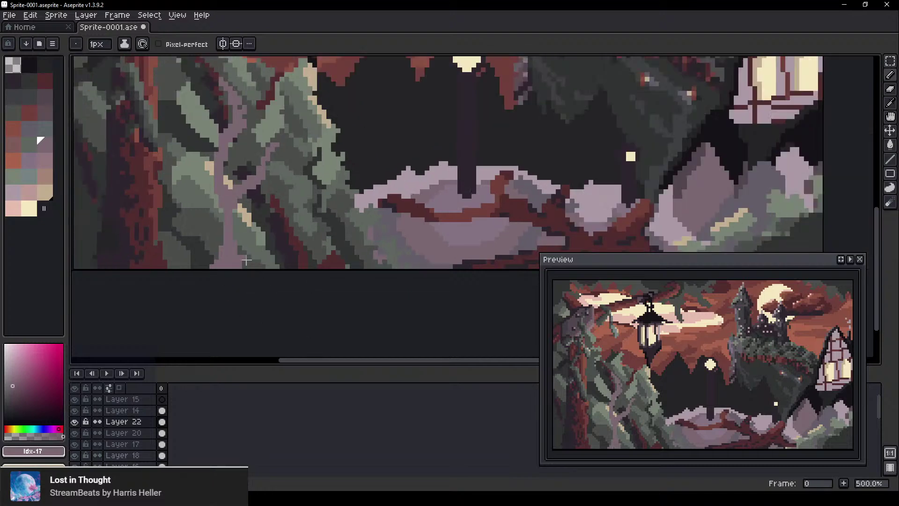
drag(293, 207, 324, 255)
drag(265, 260, 256, 266)
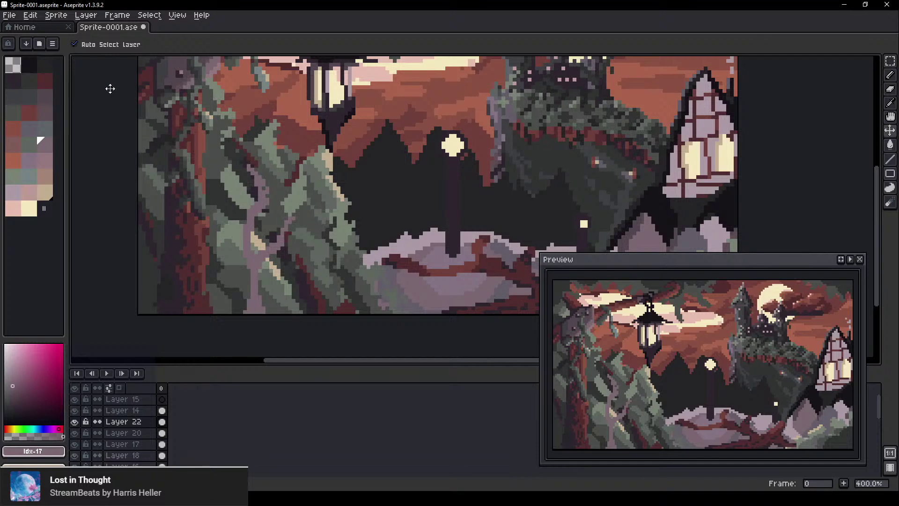
Shade the left side of the mauve trunk from Idx-17 to Idx-11 using shading ink and a 7px brush
key(b)
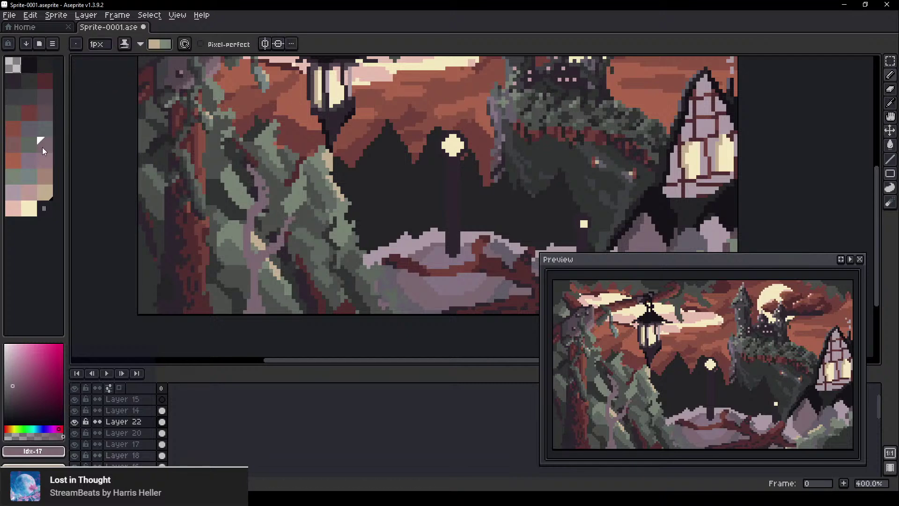
click(46, 117)
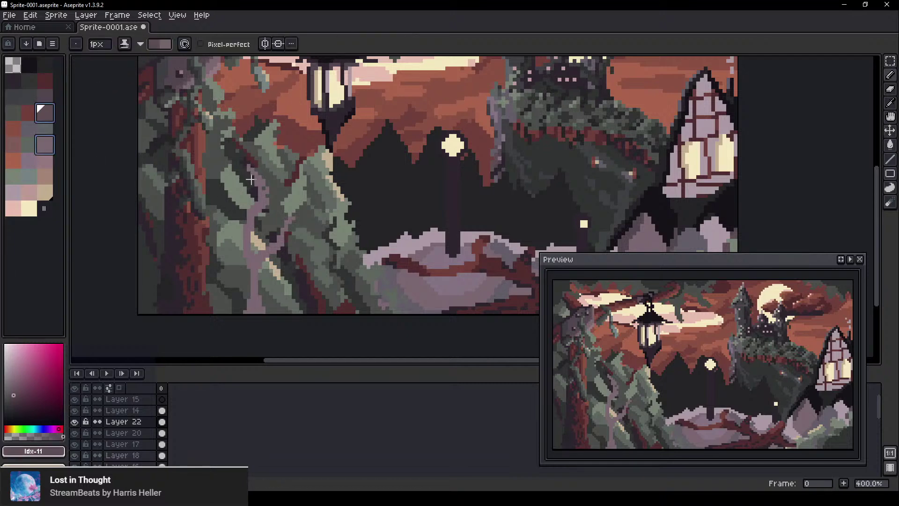
key(plus)
key(plus)
key(plus)
key(plus)
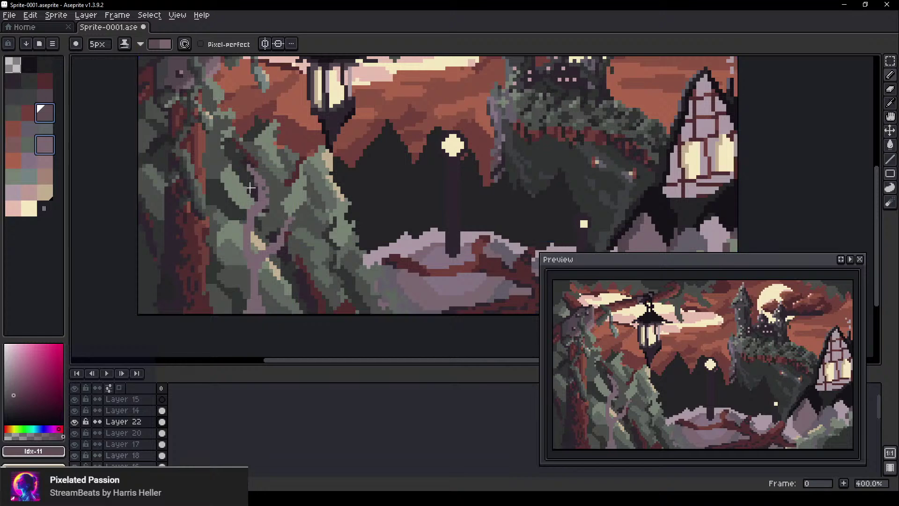
drag(235, 158, 238, 207)
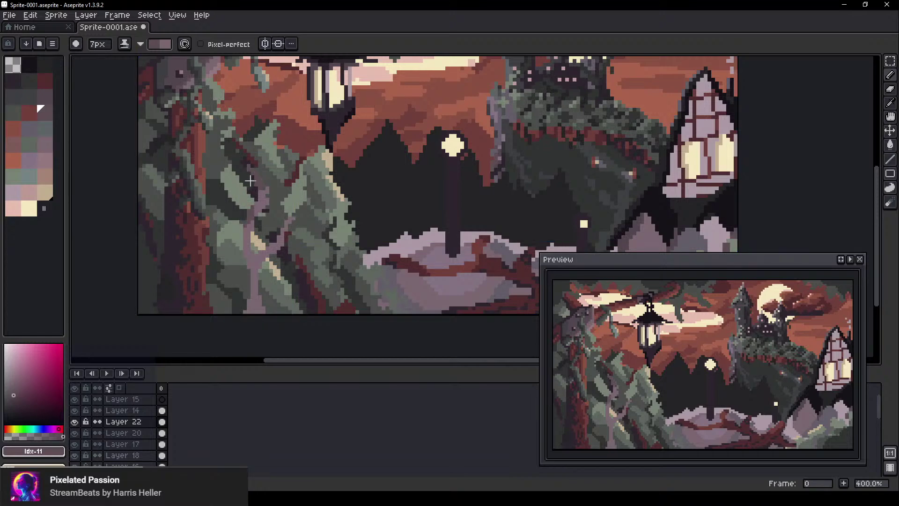
drag(234, 245, 250, 311)
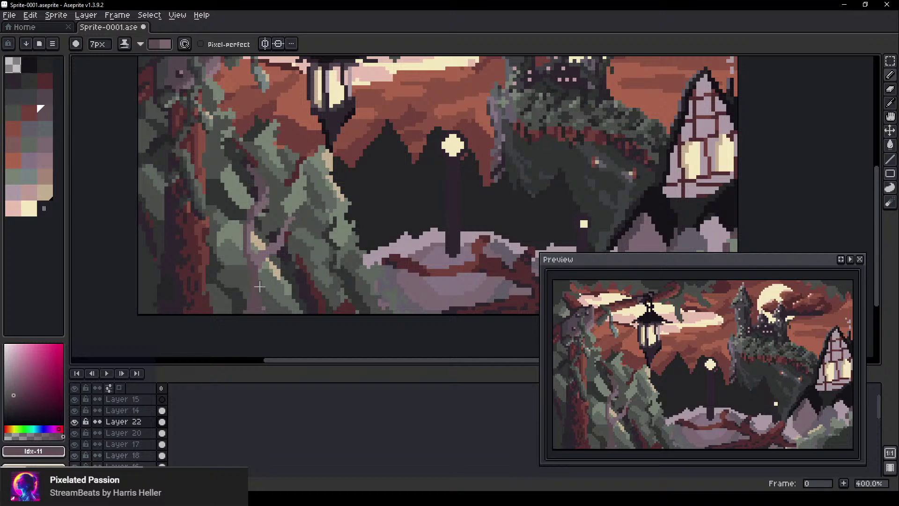
drag(244, 286, 245, 291)
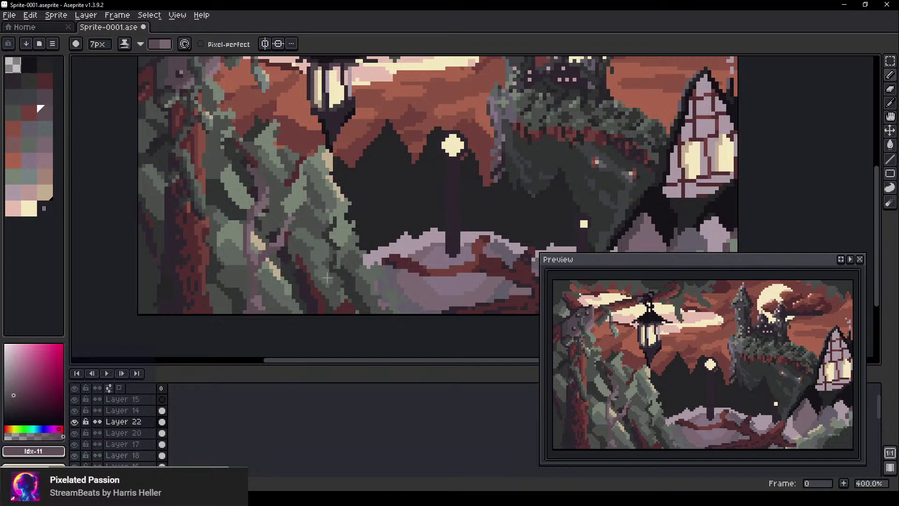
key(ctrl+z)
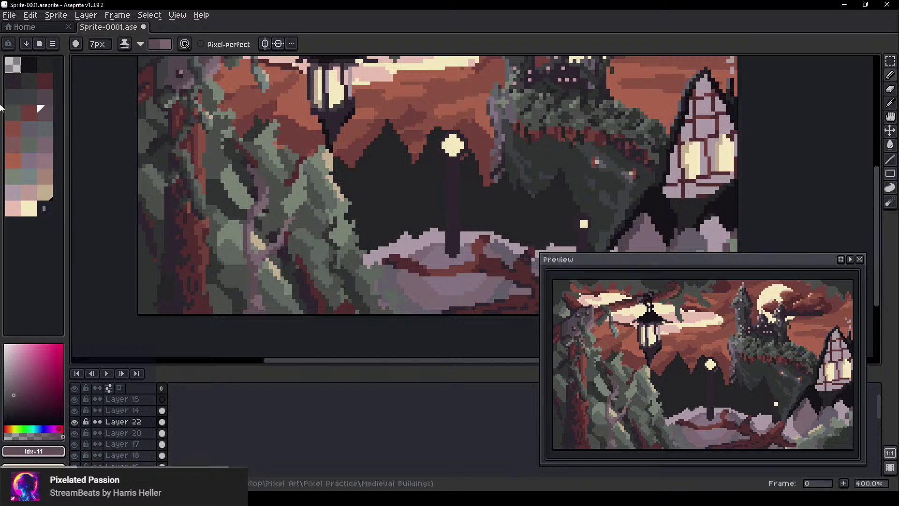
Outline the mauve trunk's left edge down to the canvas bottom in Idx-3 with a 1px pencil
click(45, 111)
click(15, 80)
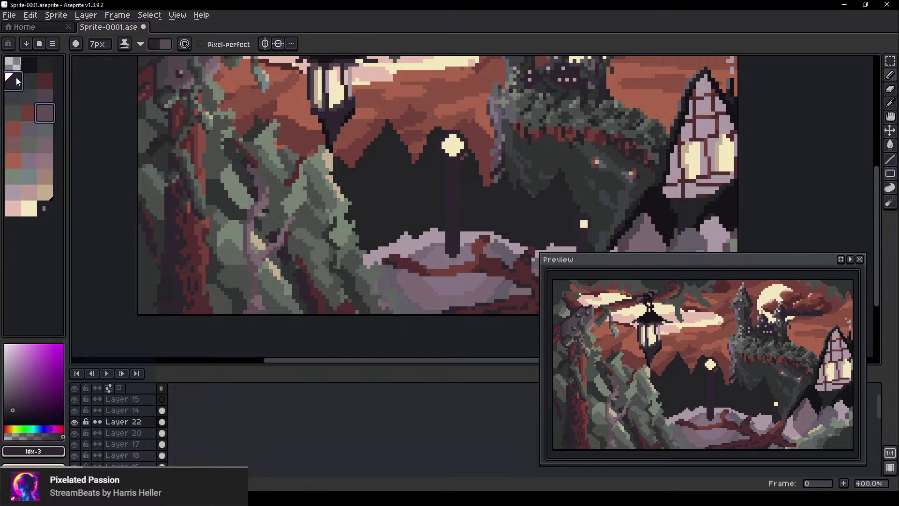
scroll(250, 209, up, 3)
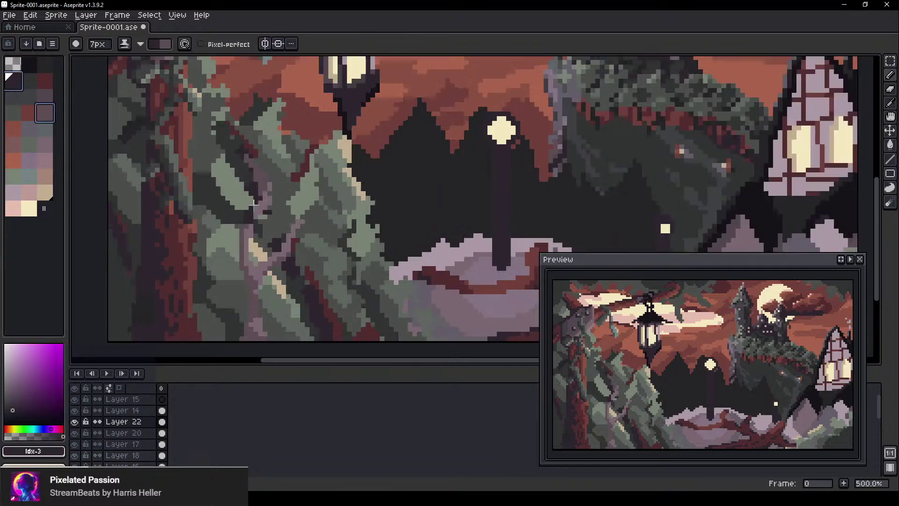
key(b)
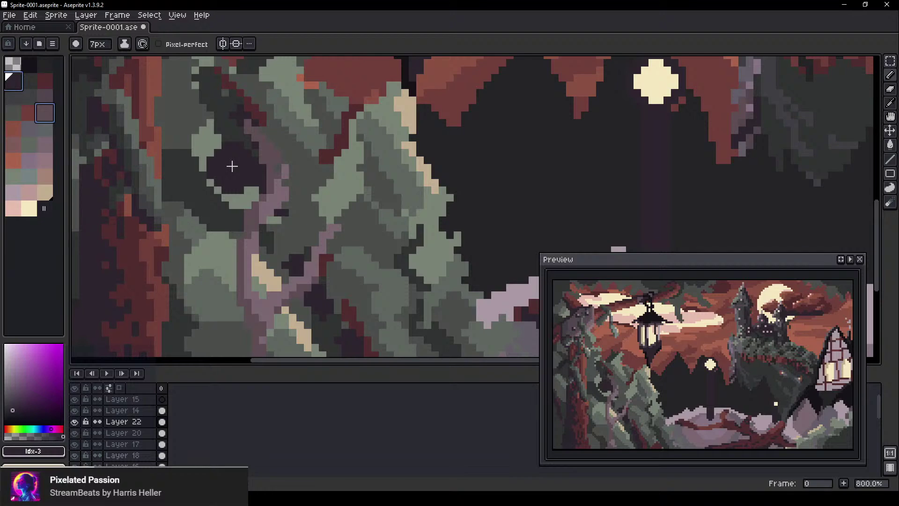
scroll(251, 167, down, 6)
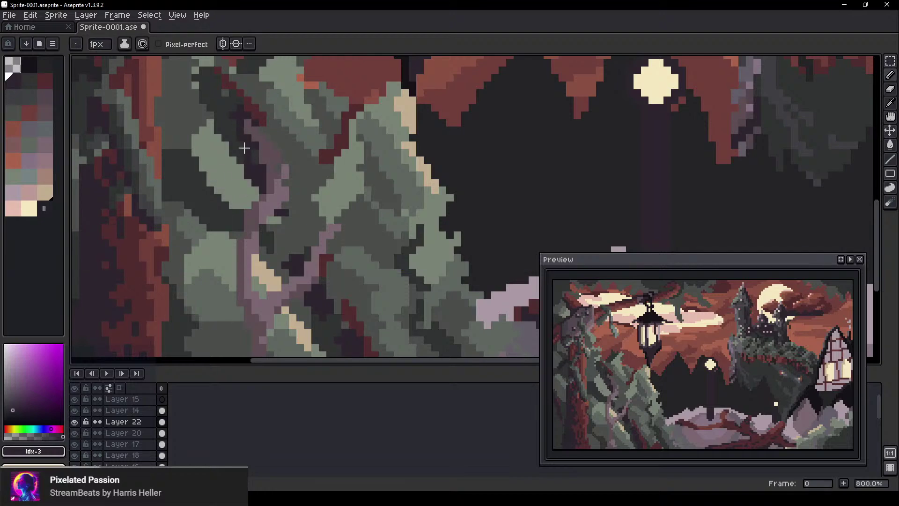
mouse_move(260, 180)
mouse_down()
mouse_move(234, 265)
mouse_move(233, 255)
mouse_move(237, 322)
mouse_move(234, 309)
mouse_move(251, 342)
mouse_up()
drag(314, 322, 276, 217)
scroll(292, 247, down, 1)
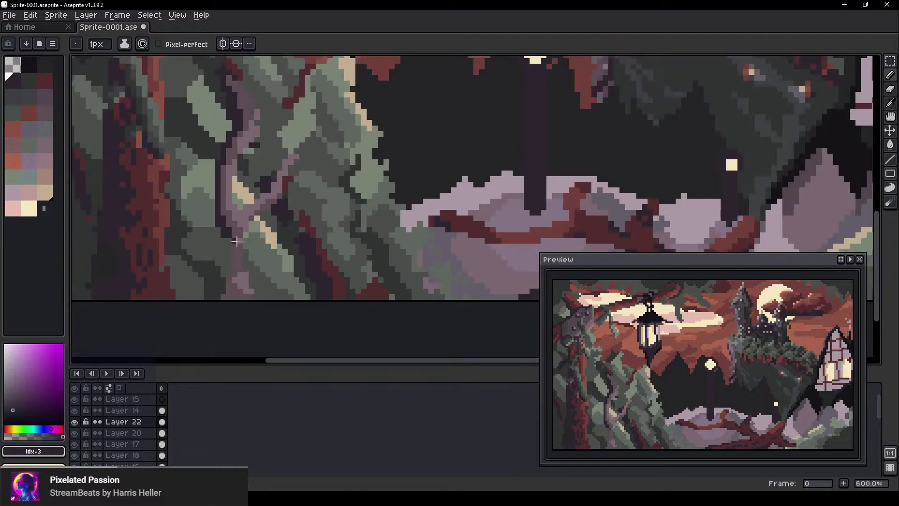
drag(230, 237, 219, 304)
scroll(218, 301, down, 3)
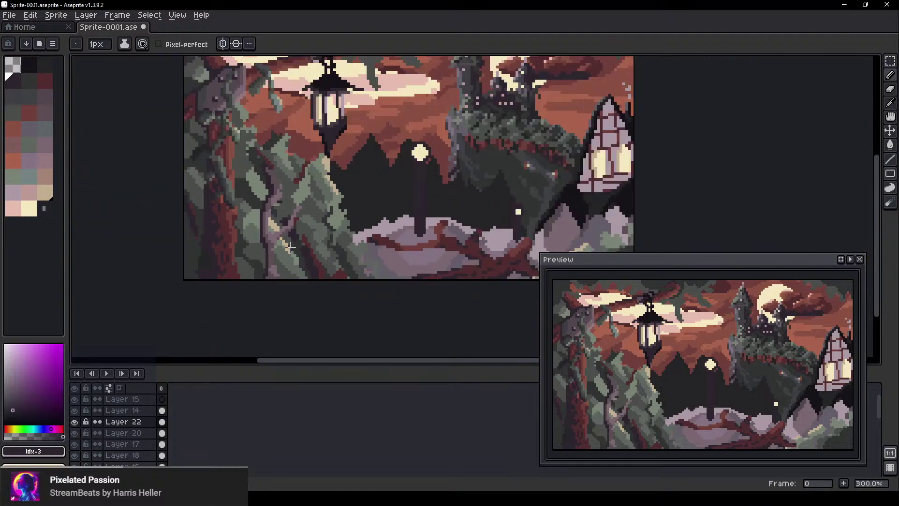
Dab small orange spots in Idx-18 beside the trunk's upper bend and on the side branch with a 3px pencil
click(13, 160)
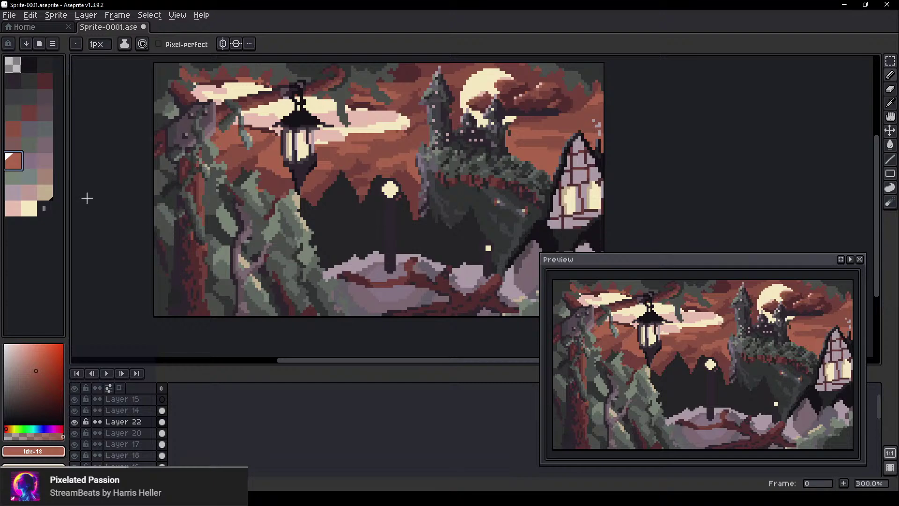
scroll(249, 239, up, 2)
key(plus)
key(plus)
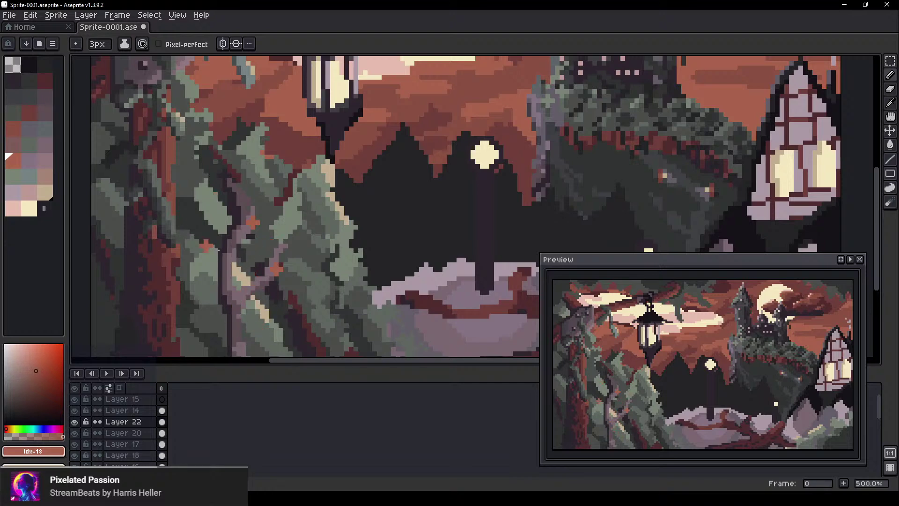
Stamp three round 5px orange blobs at the branch fork, at the trunk's bend and near its top
scroll(248, 276, up, 2)
key(plus)
key(plus)
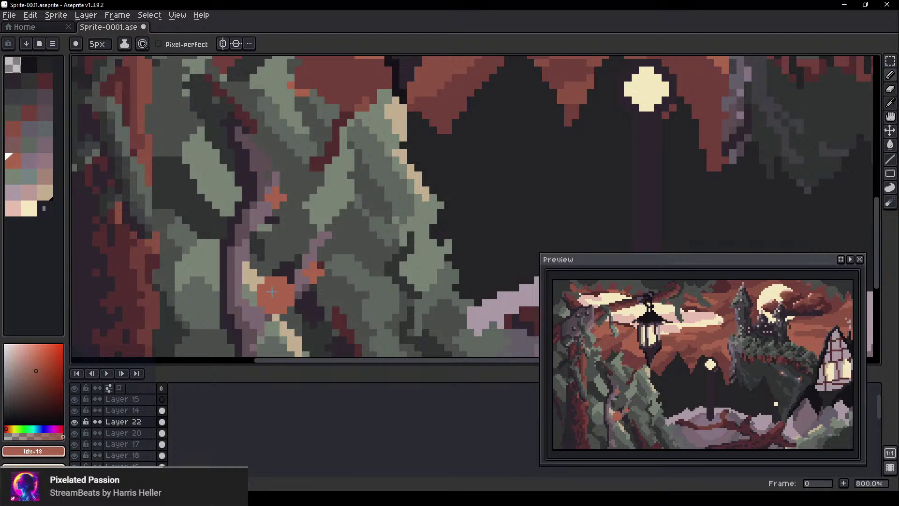
click(272, 292)
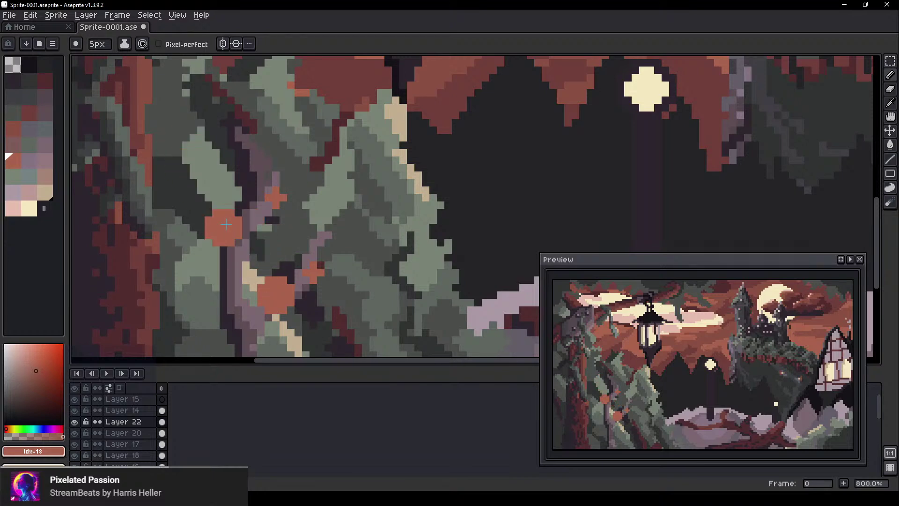
click(225, 226)
click(224, 138)
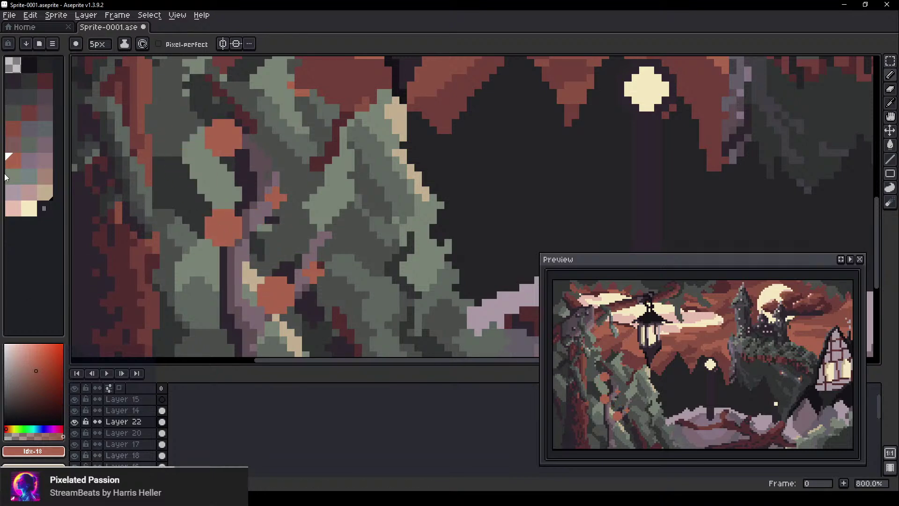
Shade the left and lower edges of the middle and lower orange blobs in Idx-10 with a 1px pencil
scroll(231, 213, down, 1)
scroll(239, 214, down, 1)
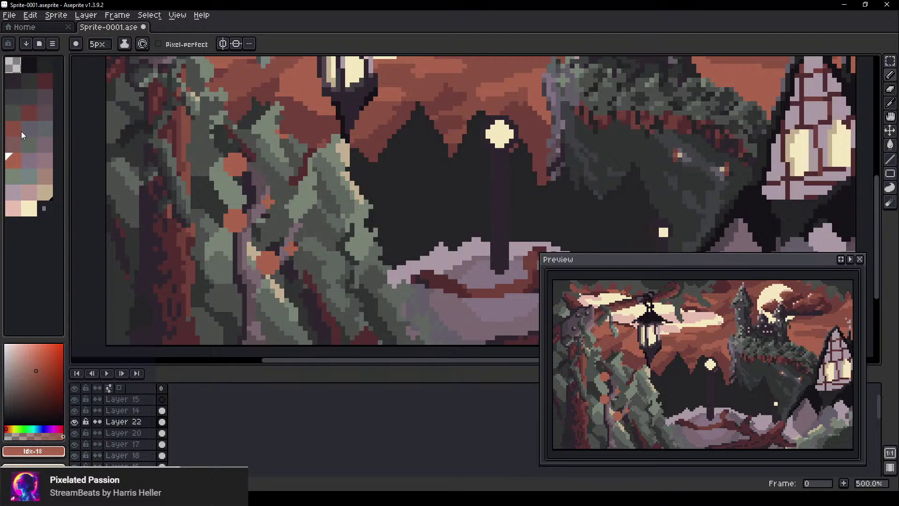
click(29, 112)
scroll(230, 212, up, 4)
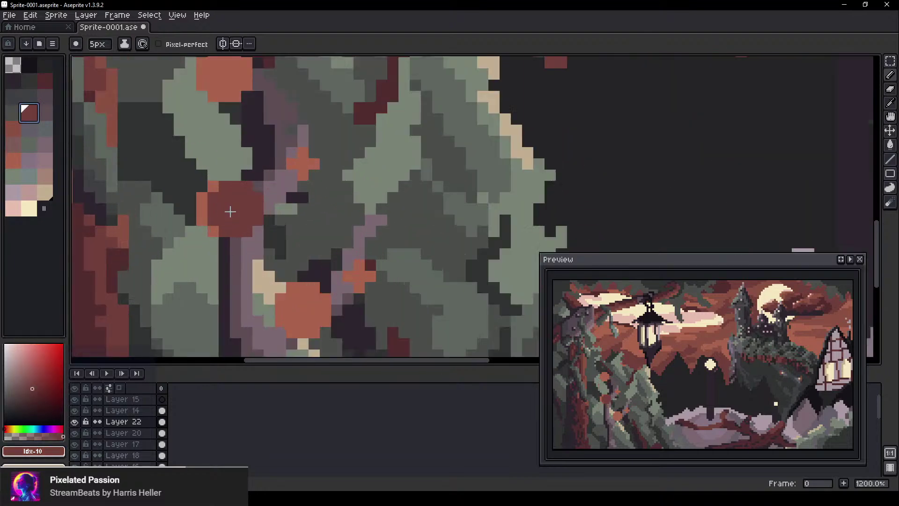
key(minus)
key(minus)
key(minus)
key(minus)
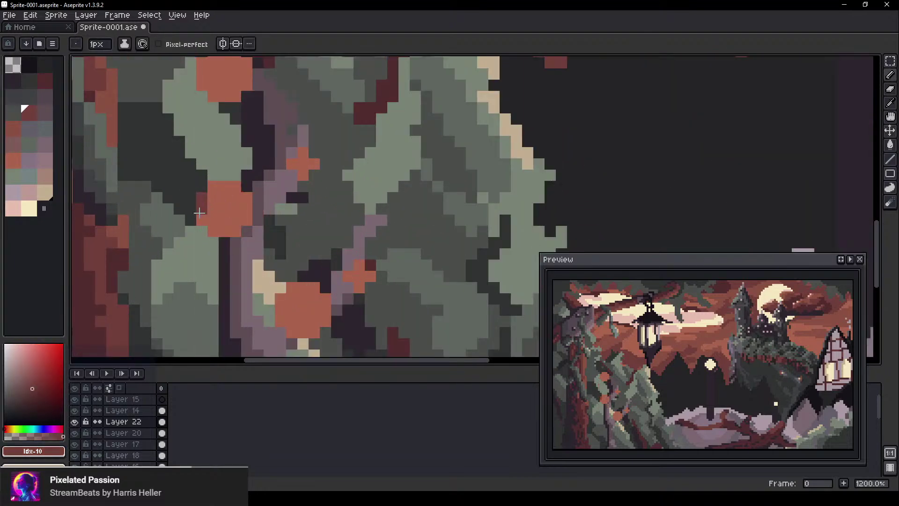
drag(199, 213, 230, 242)
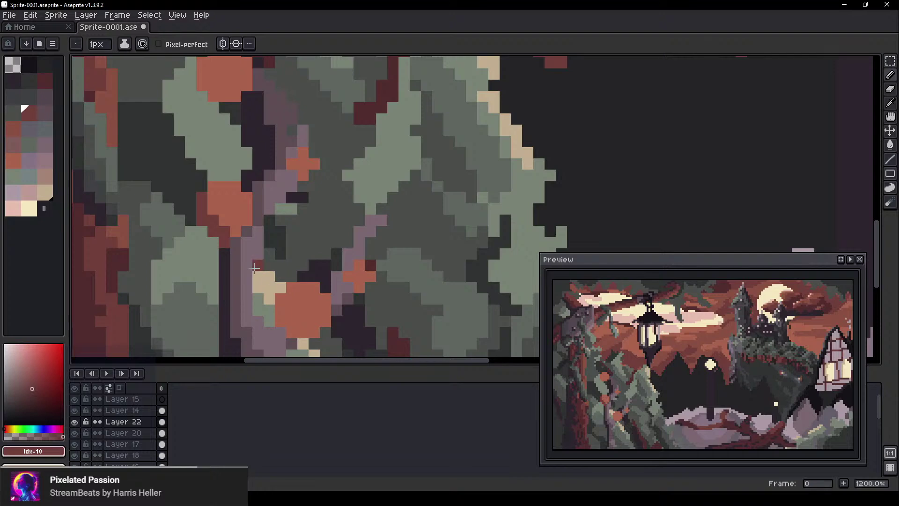
key(ctrl+z)
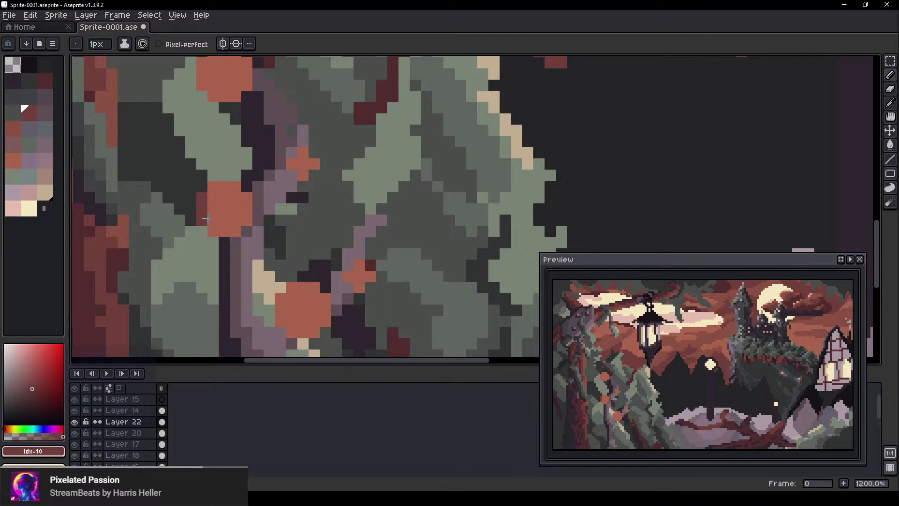
drag(206, 219, 240, 239)
mouse_move(294, 297)
mouse_down()
mouse_move(284, 315)
mouse_move(296, 333)
mouse_up()
Extend the middle blob's left edge upward into a point in its own orange #aa644d
alt+click(302, 300)
scroll(301, 300, down, 2)
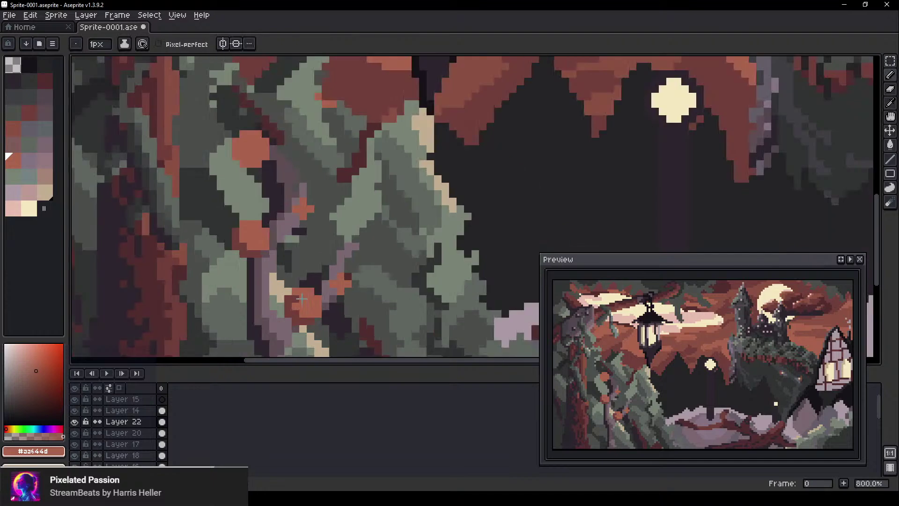
scroll(416, 228, down, 3)
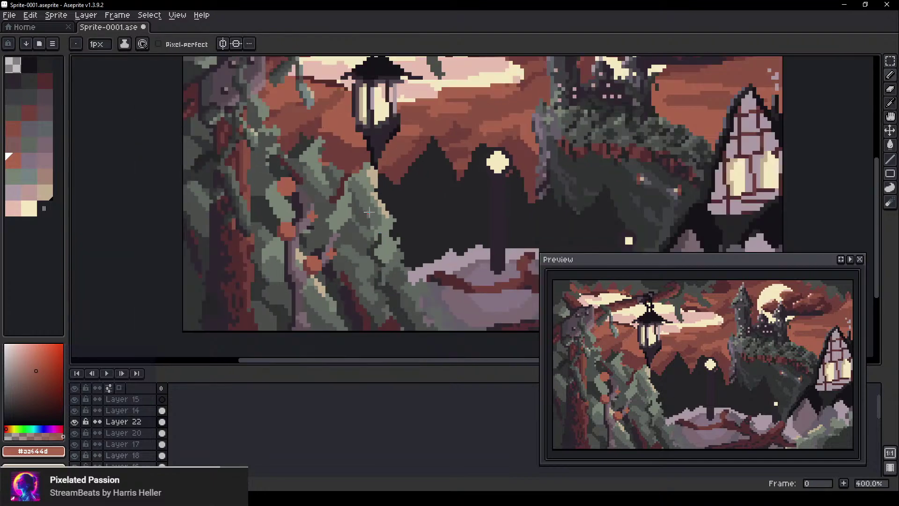
scroll(393, 209, up, 5)
scroll(303, 157, up, 2)
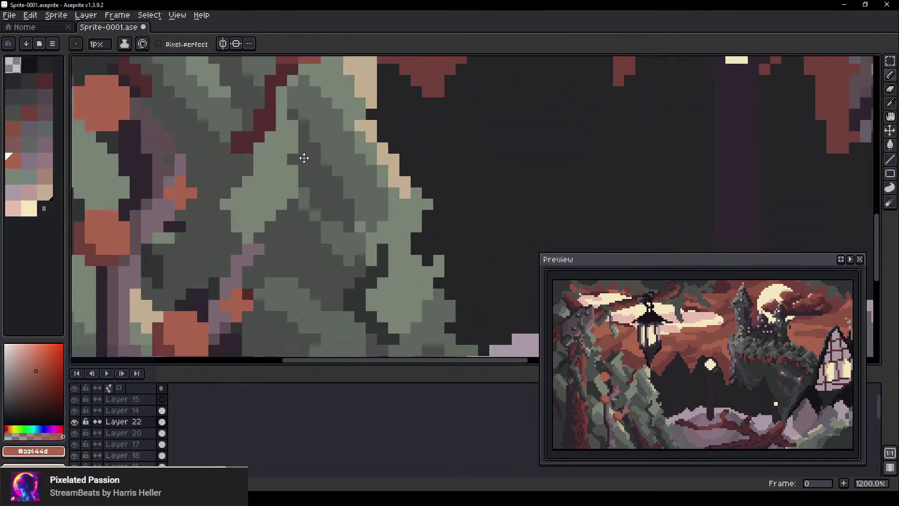
drag(202, 168, 226, 212)
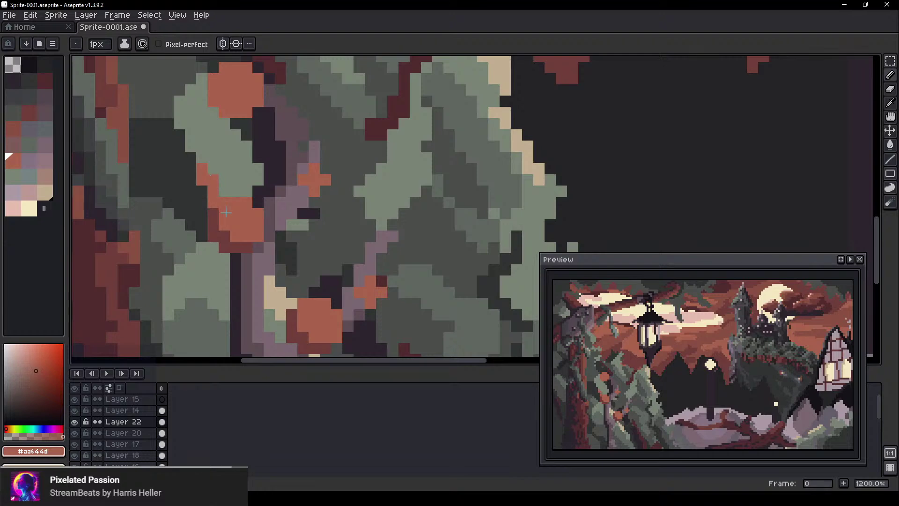
drag(214, 169, 215, 213)
Bend the middle blob's left tip outward and draw a second point rising from its right side
drag(181, 157, 218, 211)
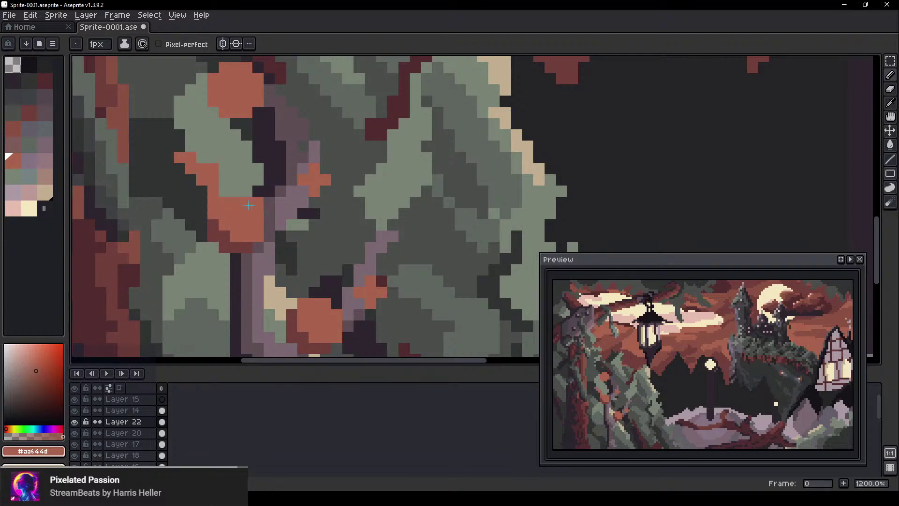
drag(270, 180, 255, 197)
drag(277, 155, 255, 214)
mouse_move(278, 163)
mouse_down()
mouse_move(250, 223)
mouse_move(274, 165)
mouse_move(260, 181)
mouse_move(254, 221)
mouse_up()
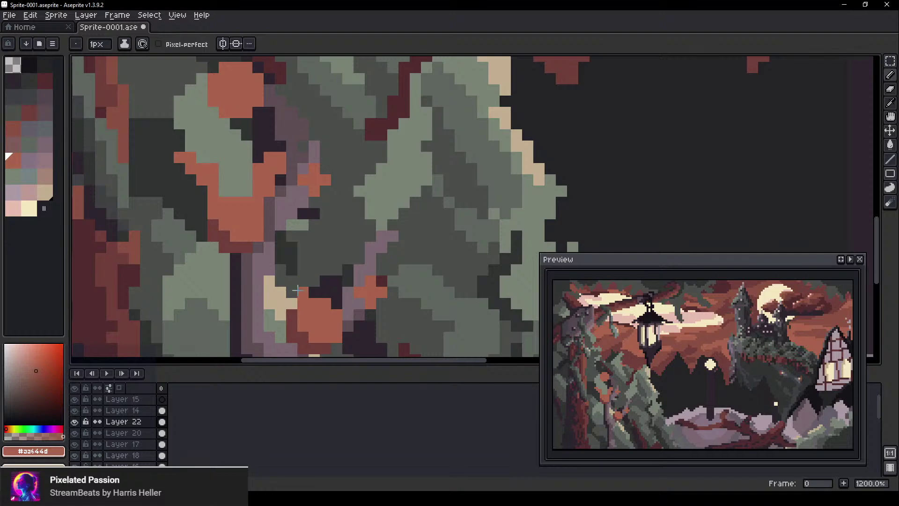
Try to draw upright orange points on the lower blob, and undo those strokes
drag(308, 304, 291, 281)
drag(291, 286, 307, 318)
drag(292, 259, 298, 307)
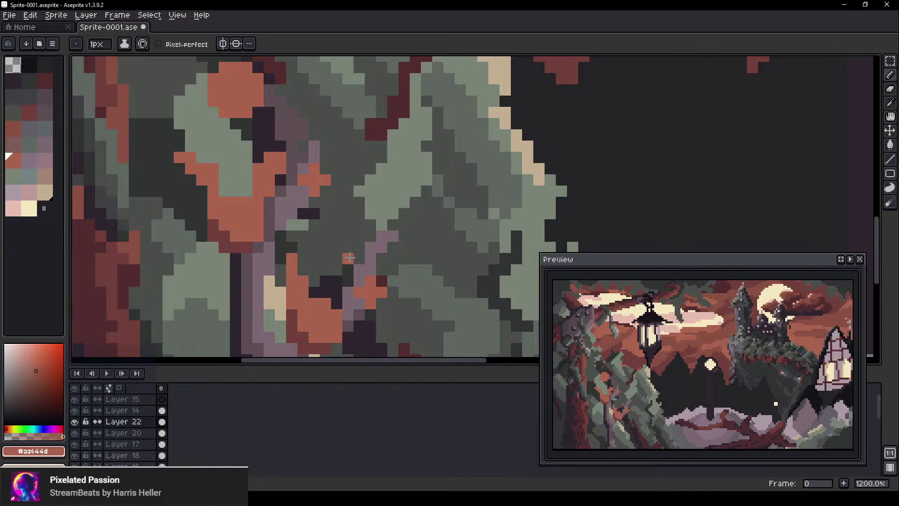
mouse_move(349, 258)
mouse_down()
mouse_move(327, 318)
mouse_move(359, 310)
mouse_move(335, 301)
mouse_move(333, 327)
mouse_move(366, 303)
mouse_move(377, 243)
mouse_up()
key(v)
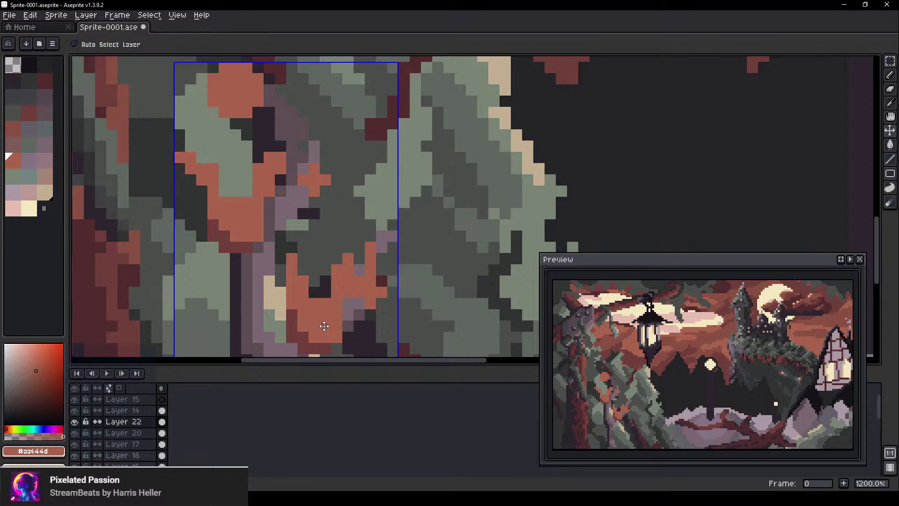
key(ctrl+z)
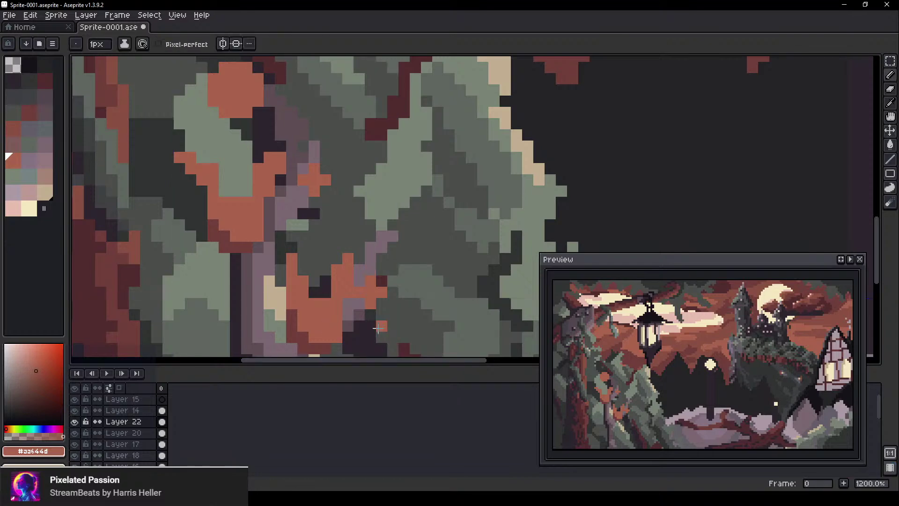
key(ctrl+z)
key(ctrl+z)
key(ctrl+z)
key(ctrl+z)
key(b)
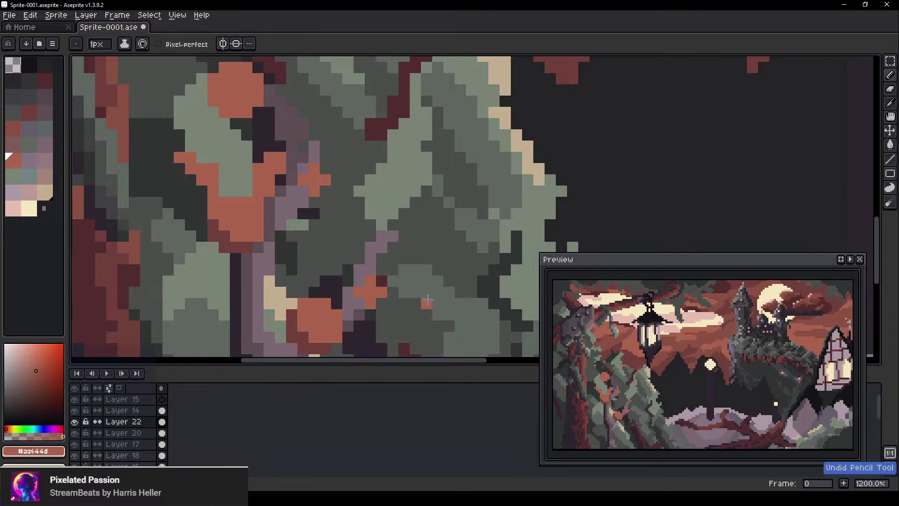
Try to carve the top orange blob into a petal shape with a 3px eraser
scroll(409, 302, down, 2)
drag(454, 305, 412, 200)
key(v)
mouse_move(306, 234)
mouse_down()
mouse_move(288, 237)
mouse_move(350, 261)
mouse_move(357, 225)
mouse_move(307, 213)
mouse_up()
drag(365, 186, 350, 254)
key(e)
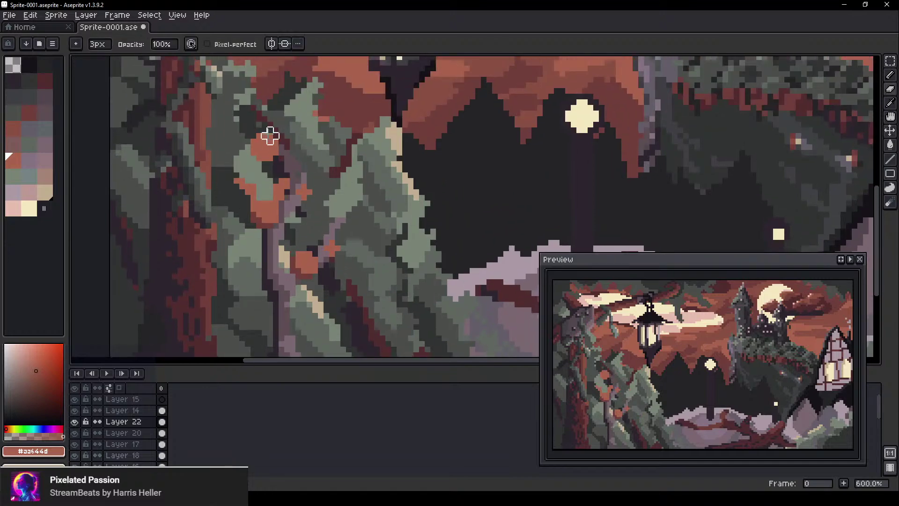
scroll(311, 177, up, 3)
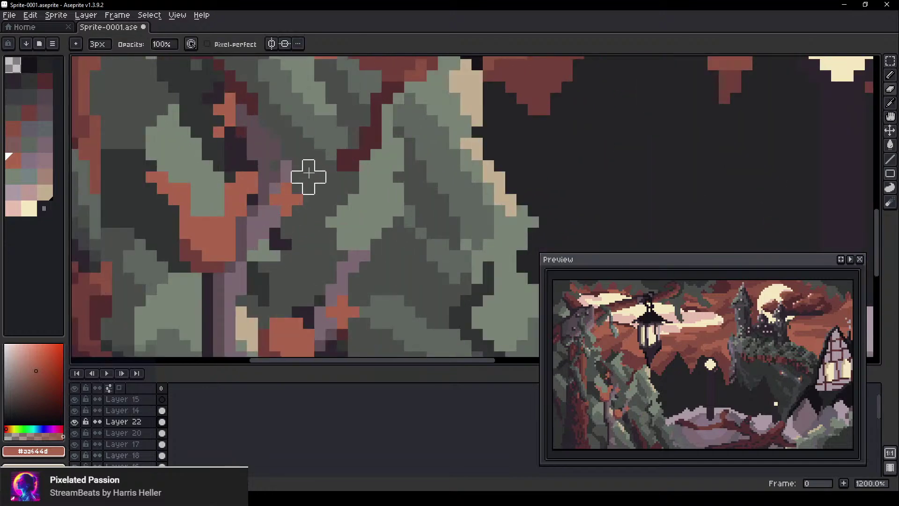
scroll(309, 177, down, 8)
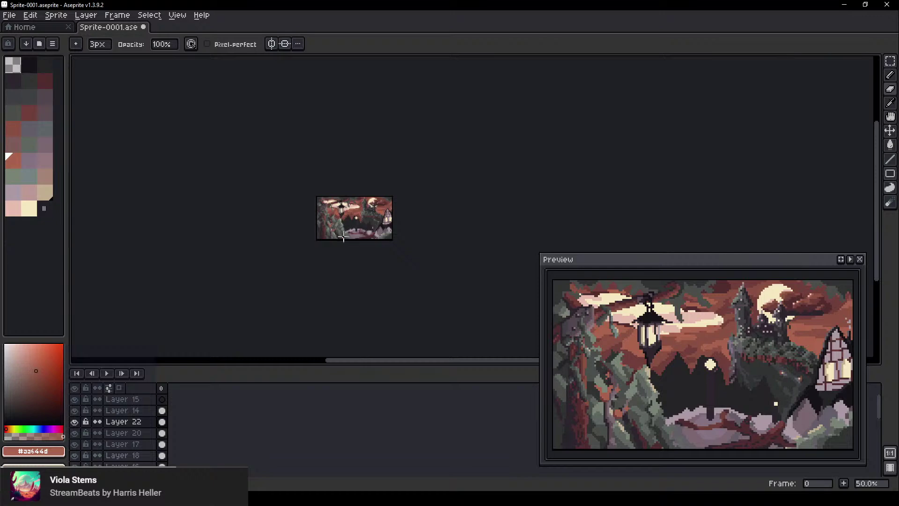
scroll(343, 238, up, 4)
scroll(309, 182, down, 1)
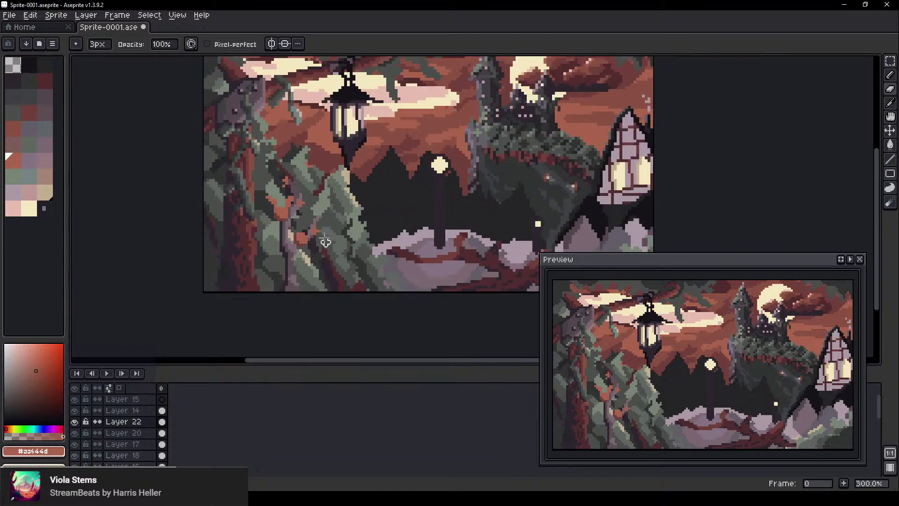
Undo the eraser cuts on the top blob and the recent pencil strokes on the middle blob
key(ctrl+z)
key(ctrl+z)
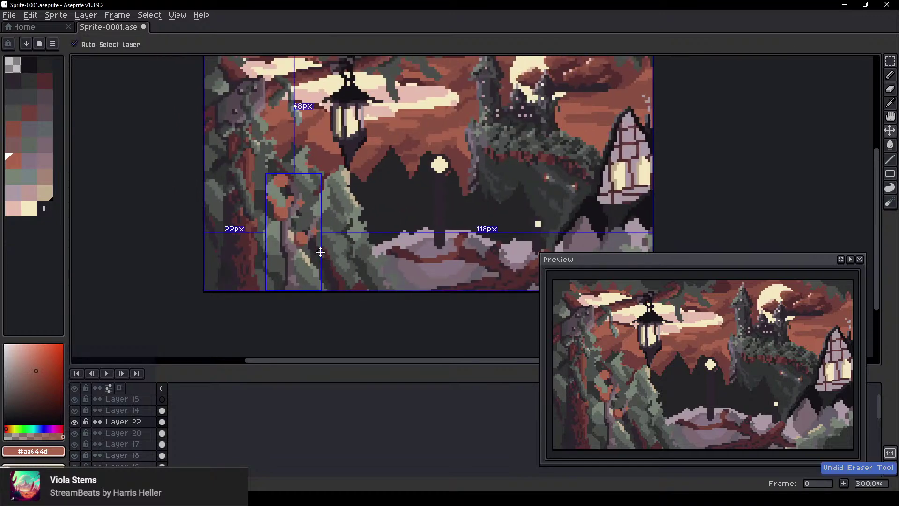
key(ctrl+z)
key(ctrl+z)
key(ctrl+z)
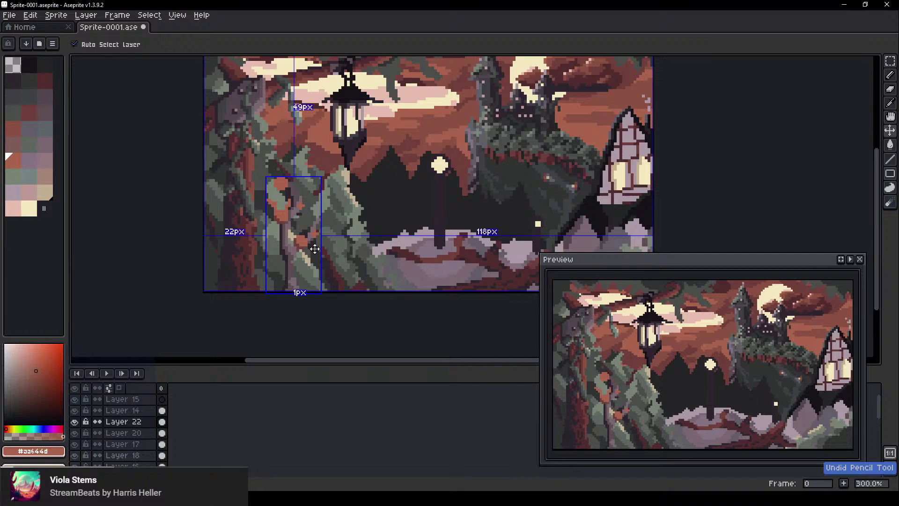
key(ctrl+z)
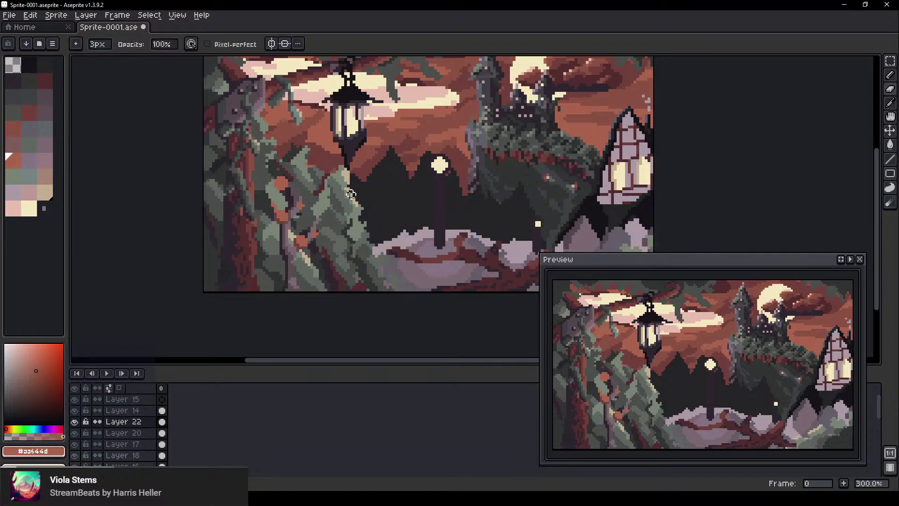
Carve the upper, middle and lower orange blobs into curved petal shapes with a 3px eraser
scroll(290, 113, up, 2)
scroll(253, 225, up, 2)
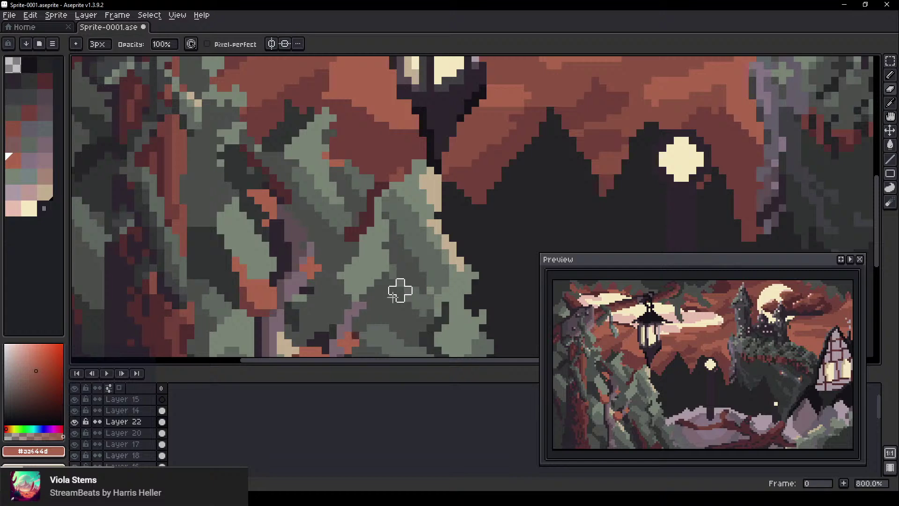
drag(400, 291, 379, 202)
click(305, 278)
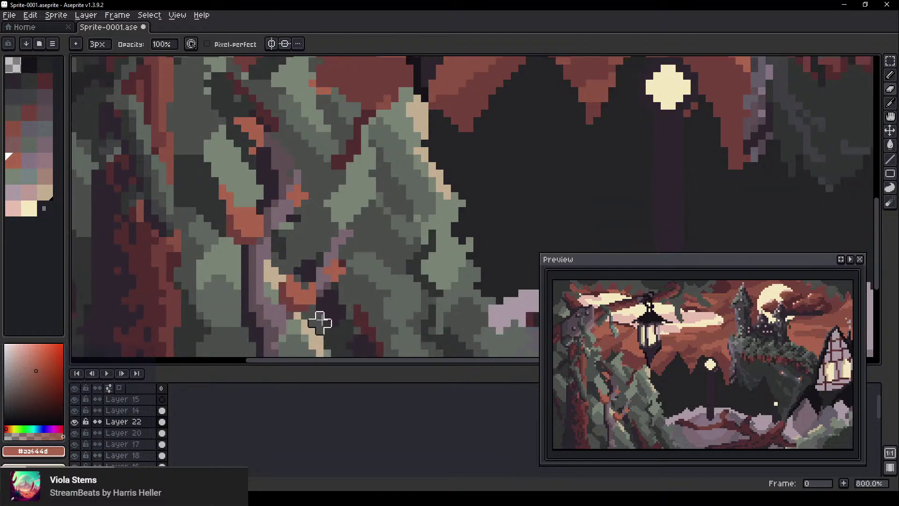
Trim the lower orange blob and connect the adjoining branch to the trunk with sampled mauve #7a676f in a 1px pencil
click(311, 300)
key(b)
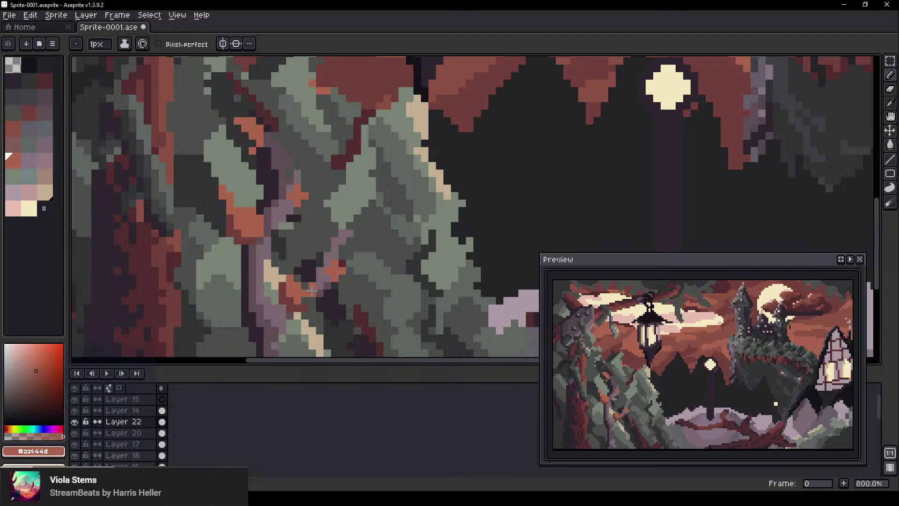
scroll(316, 291, up, 2)
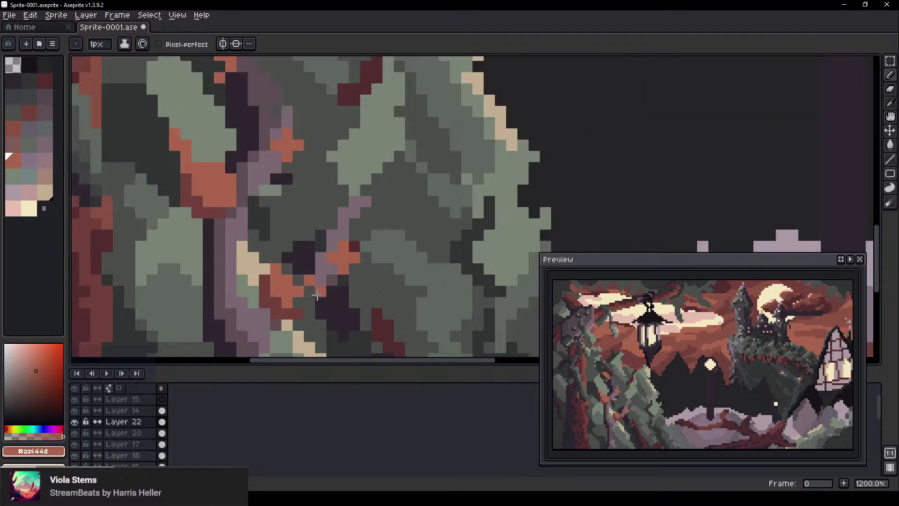
alt+click(307, 286)
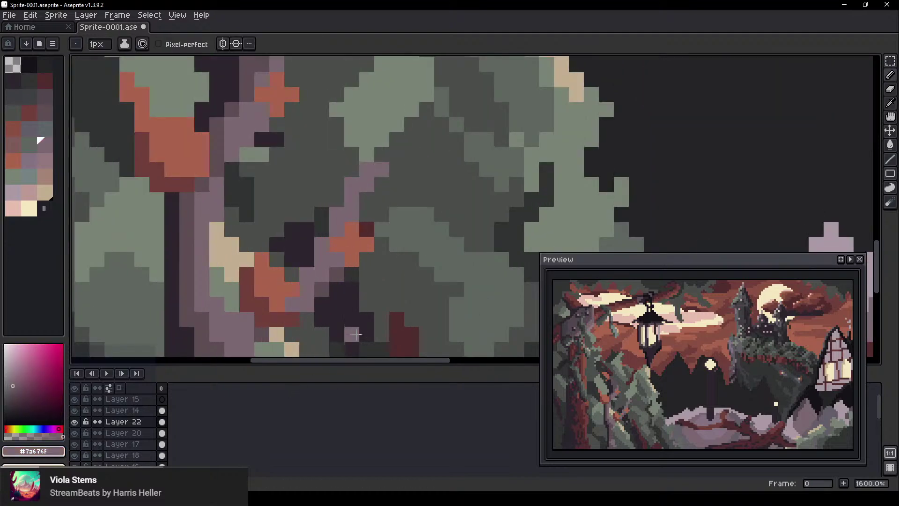
Add a new layer directly above Layer 17 and choose the dark green palette colour Idx-4
scroll(349, 332, down, 3)
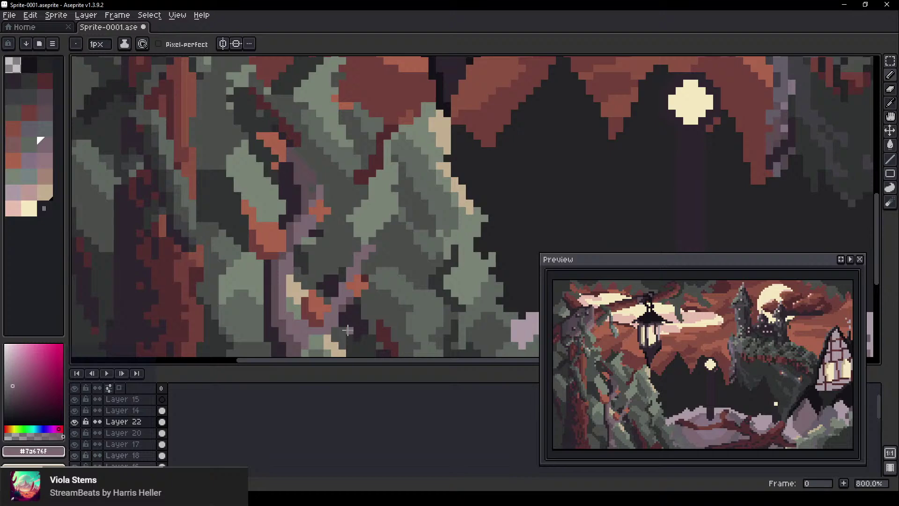
scroll(348, 331, down, 3)
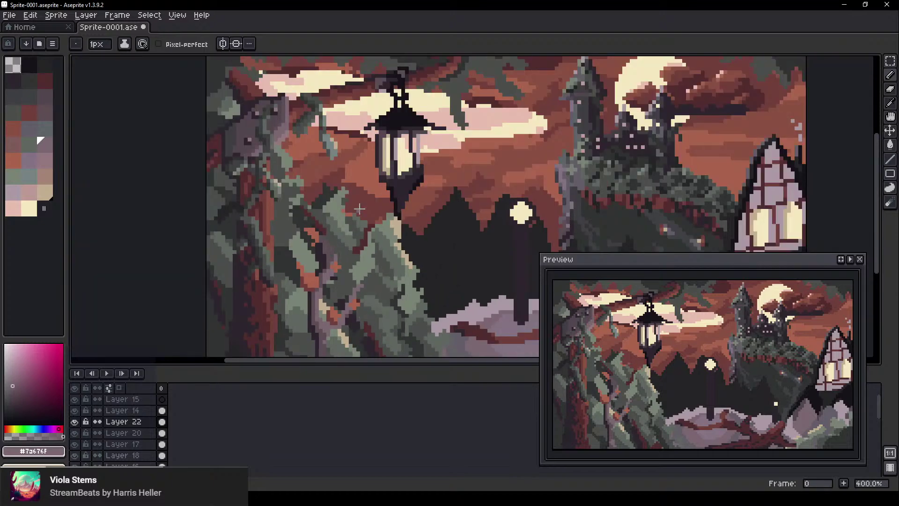
scroll(360, 209, down, 2)
drag(360, 208, 299, 208)
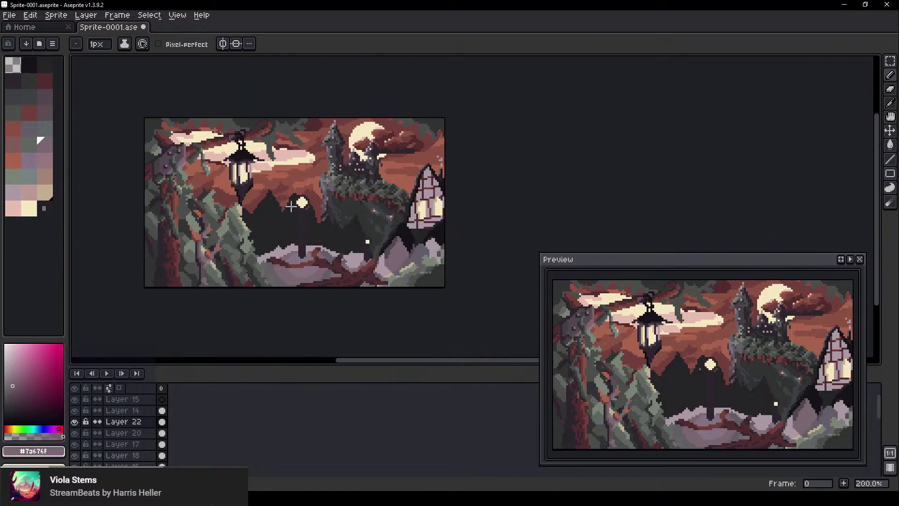
scroll(291, 206, up, 1)
drag(279, 161, 309, 162)
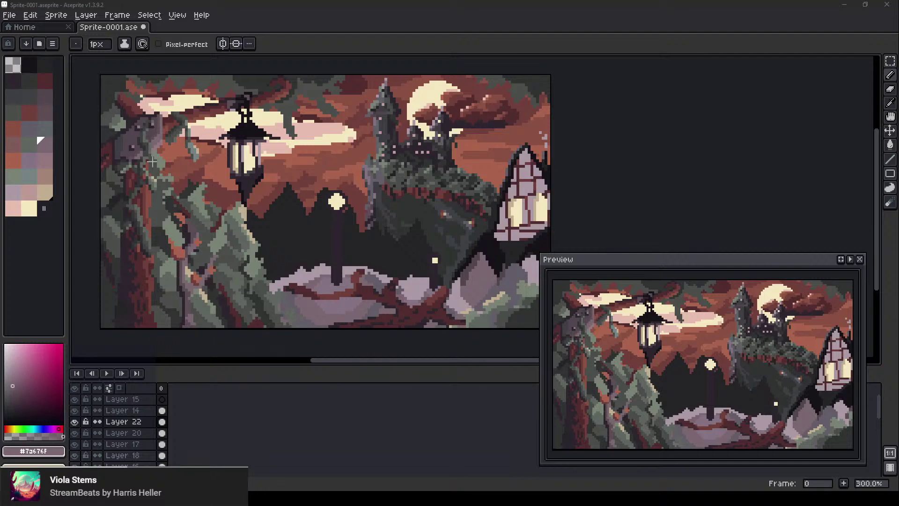
click(27, 83)
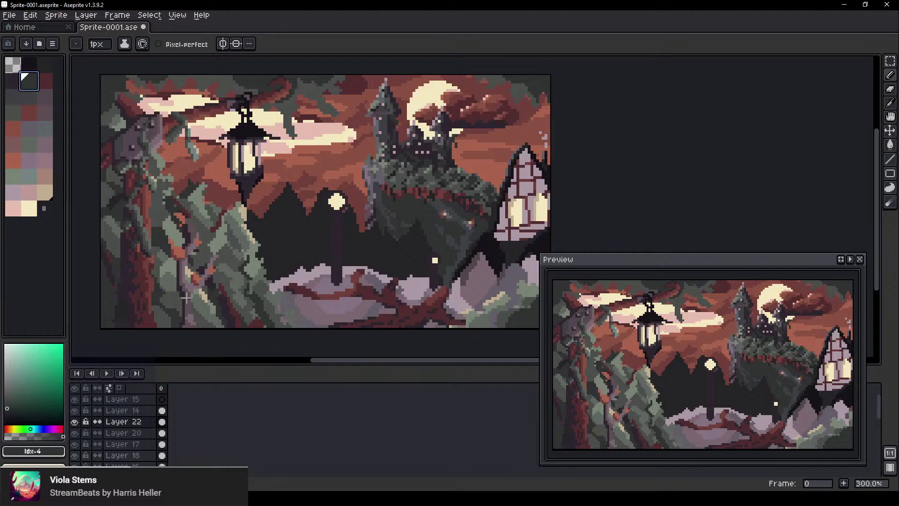
ctrl+click(186, 274)
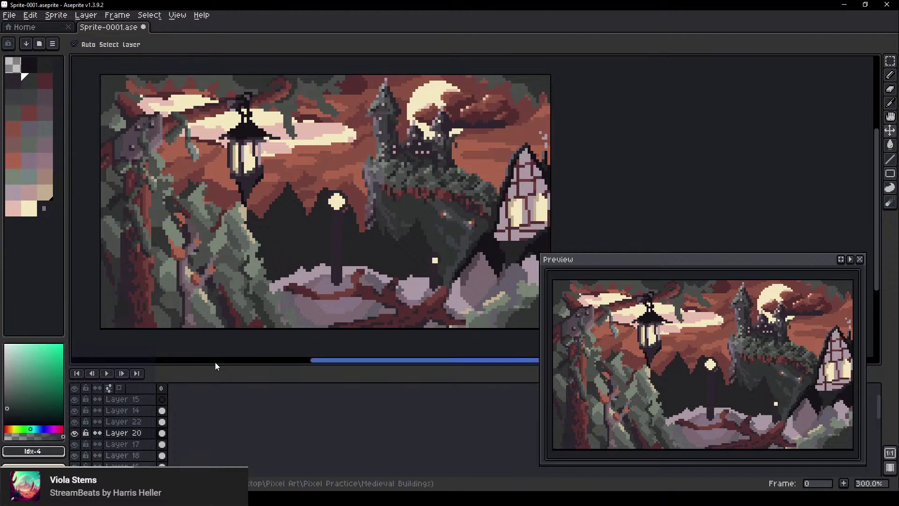
click(150, 444)
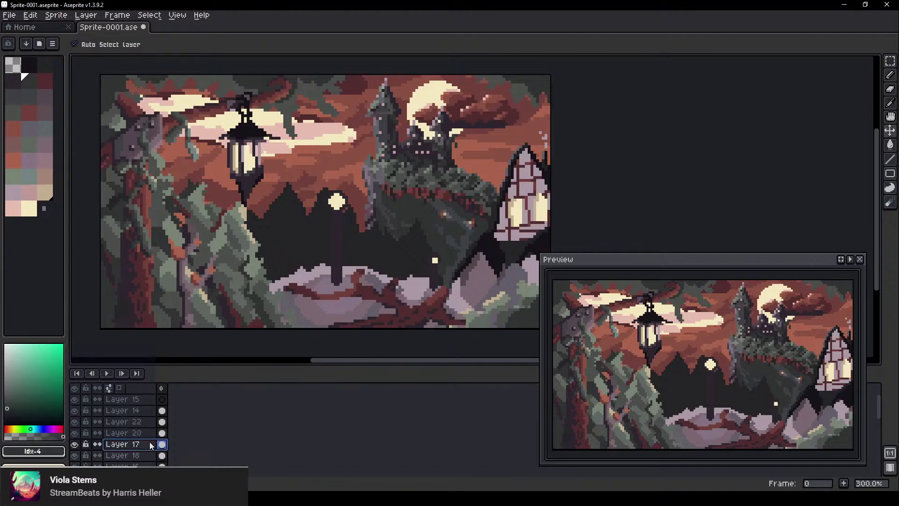
key(shift+n)
click(33, 88)
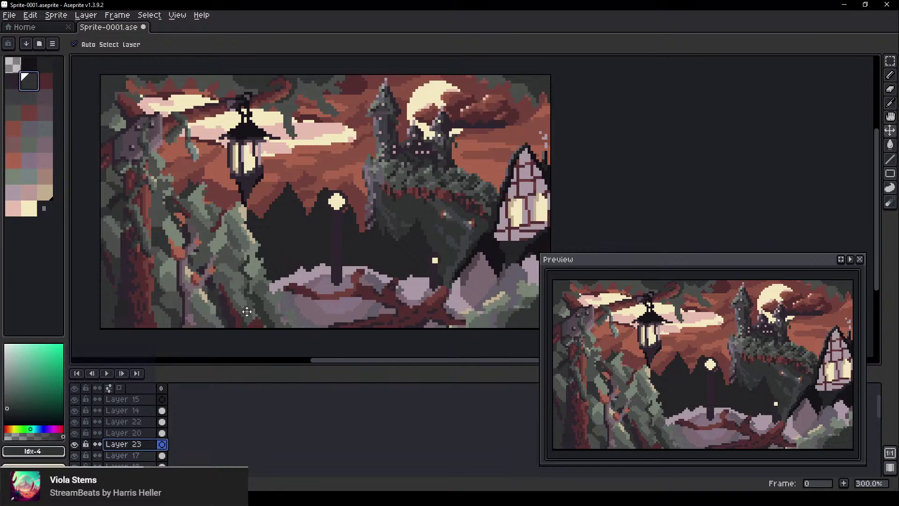
Identify the layers holding the foliage and mauve tree, and move the new Layer 23 up between Layer 20 and Layer 22
scroll(229, 314, up, 3)
scroll(249, 296, up, 5)
scroll(254, 308, left, 6)
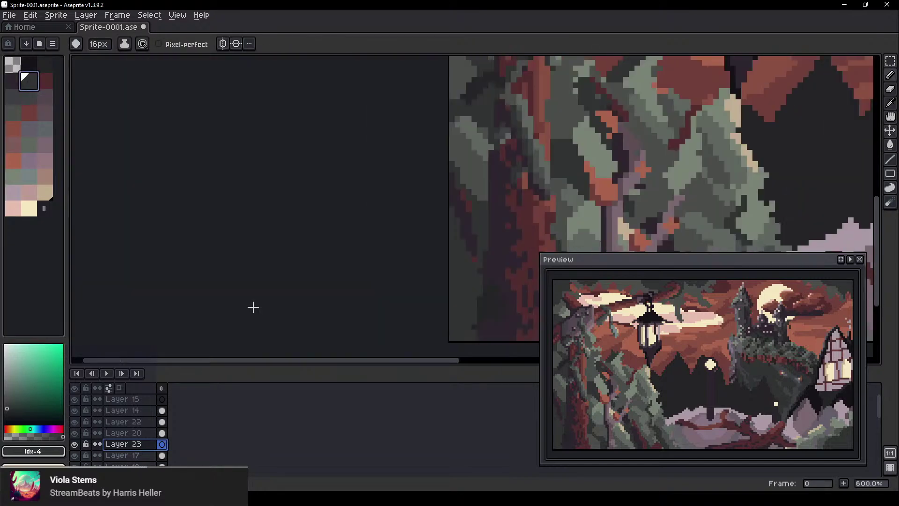
scroll(392, 271, down, 5)
scroll(389, 265, up, 4)
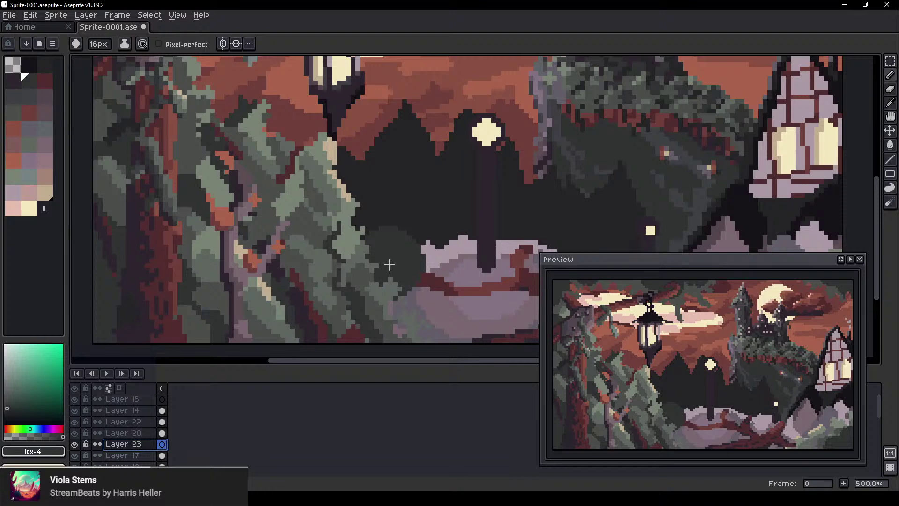
drag(389, 265, 357, 275)
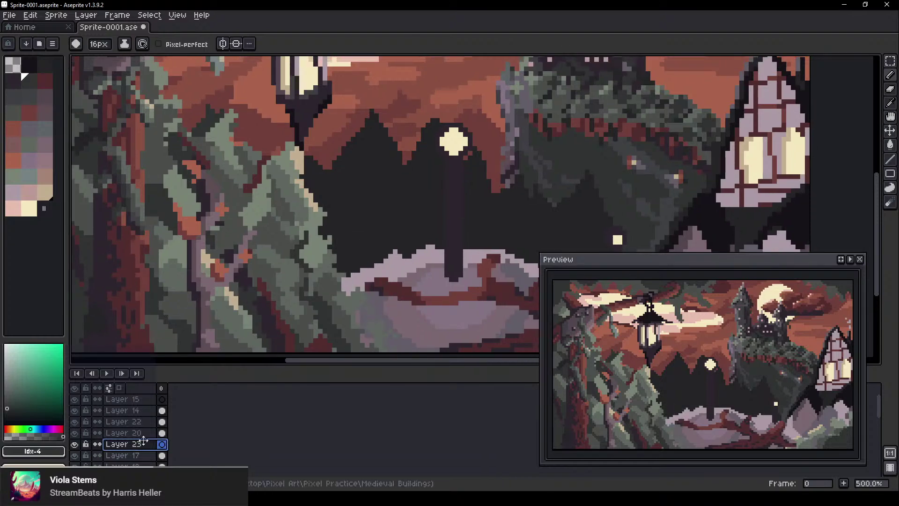
key(v)
click(302, 274)
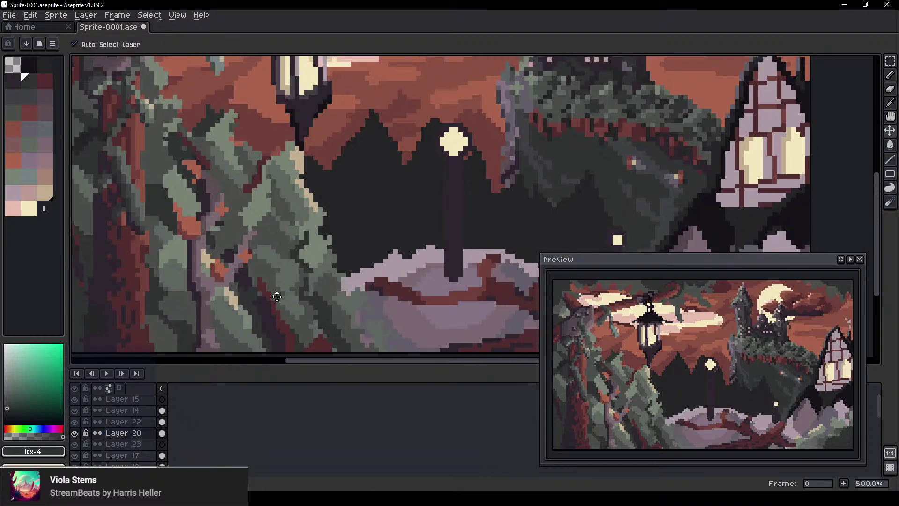
click(198, 265)
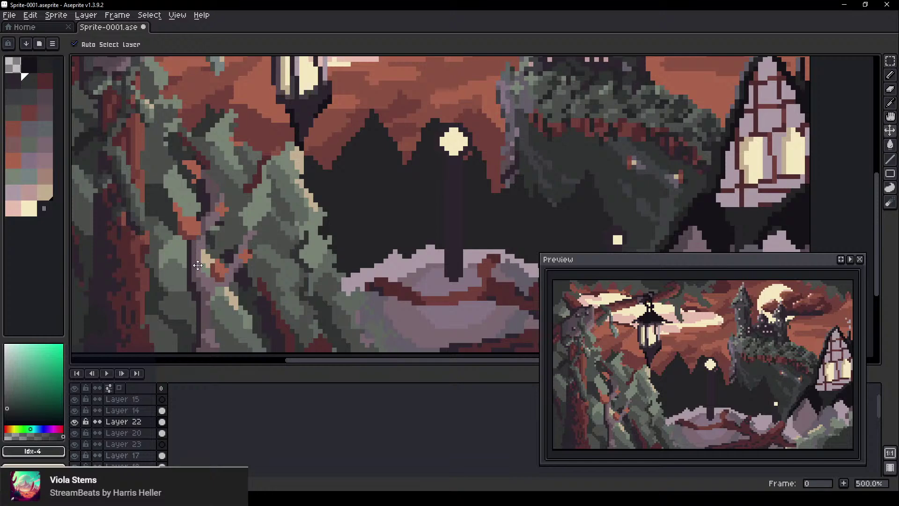
click(151, 442)
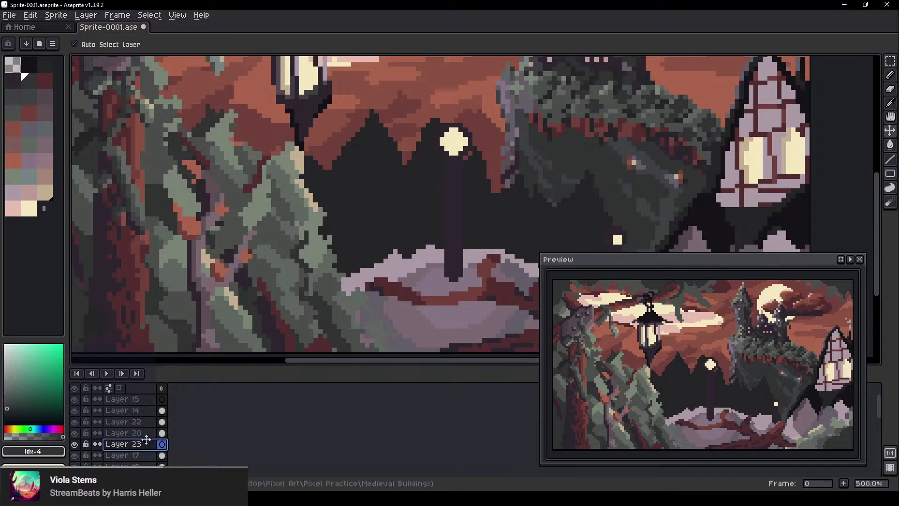
drag(147, 429, 147, 427)
Cover the base of the left foliage with dark green using a 20px brush, and darken its lowest areas with two-colour Shading ink
key(b)
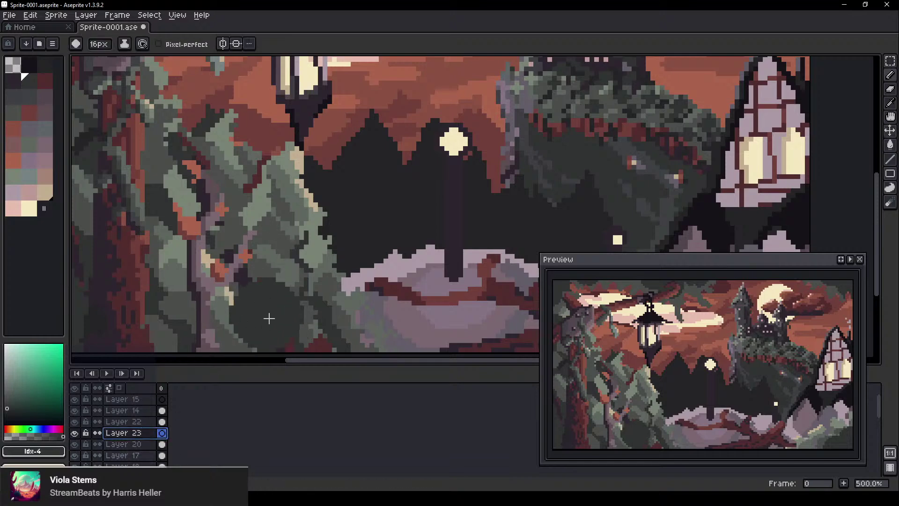
scroll(233, 309, down, 2)
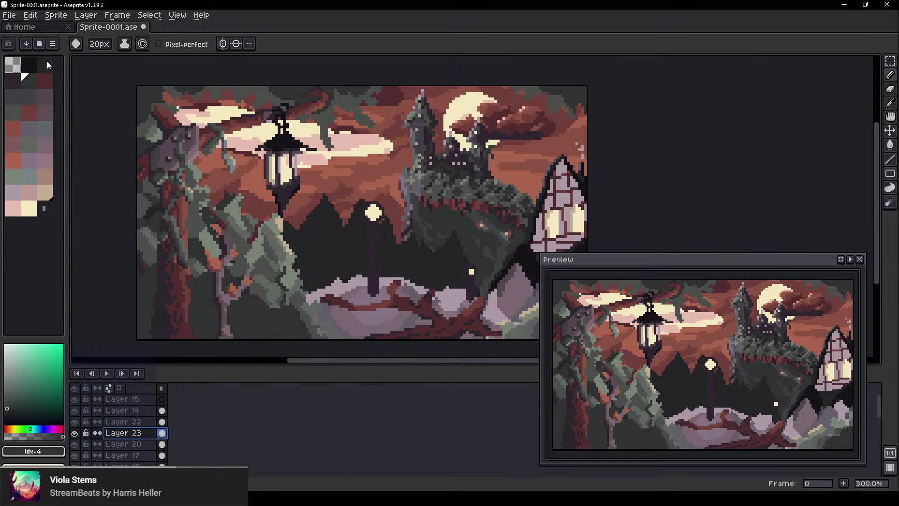
key(s)
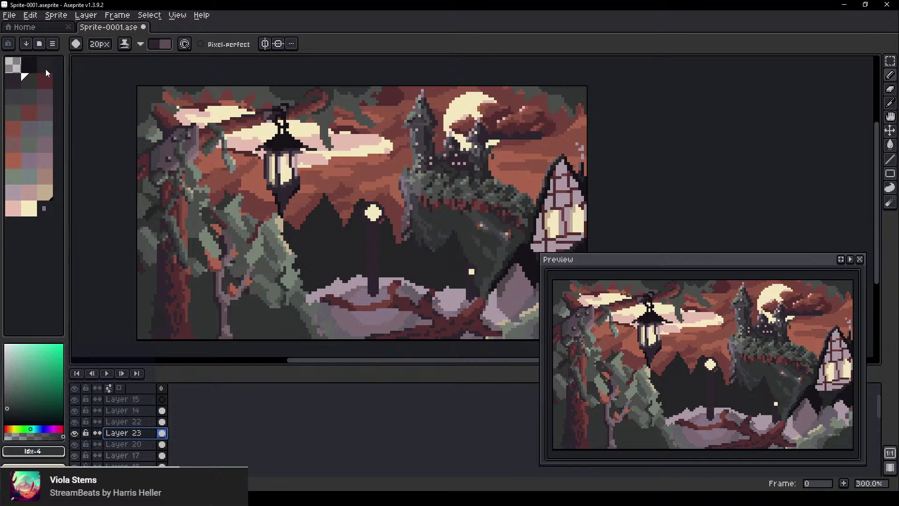
click(46, 69)
ctrl+click(34, 83)
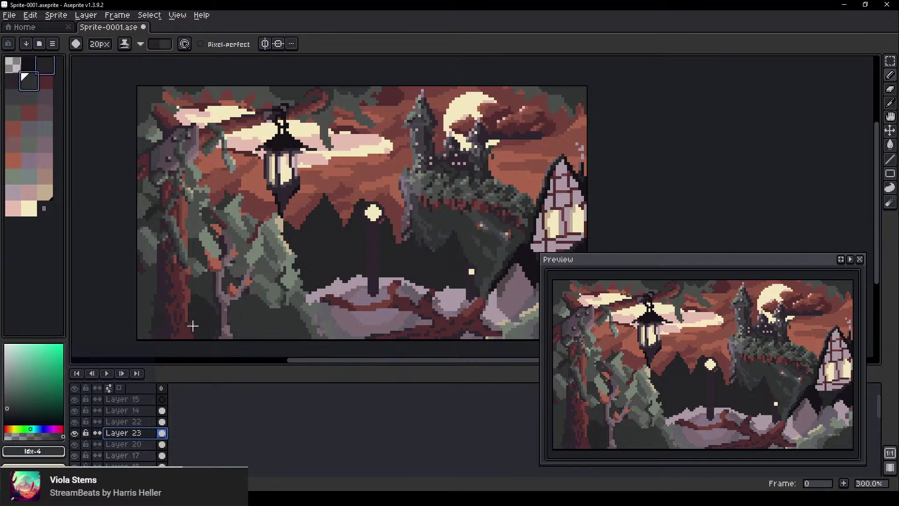
drag(193, 325, 261, 350)
drag(142, 295, 147, 331)
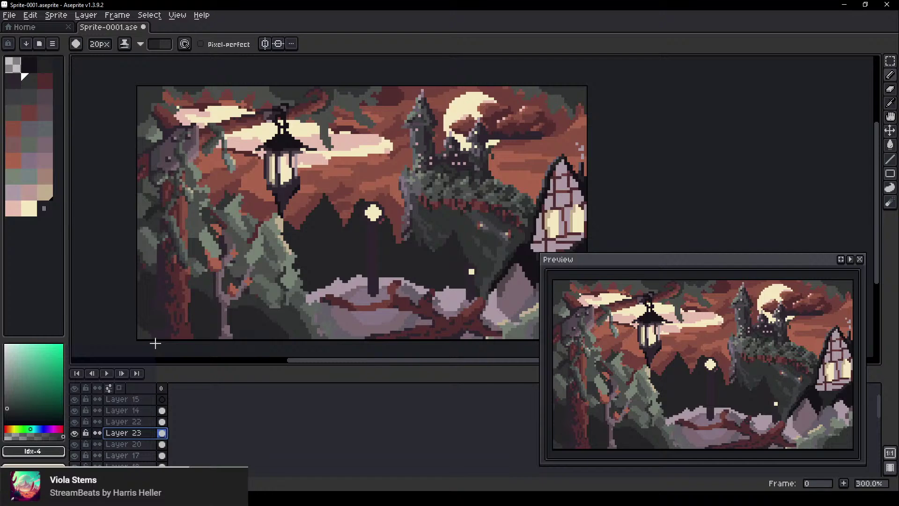
Try to shift the dark undergrowth layer and the foliage layer sideways, and undo both moves
key(v)
click(138, 332)
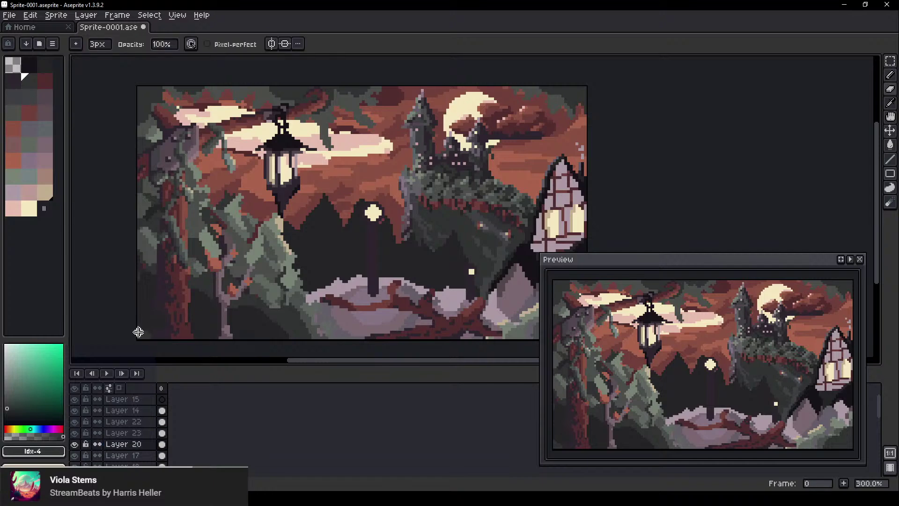
scroll(144, 345, up, 2)
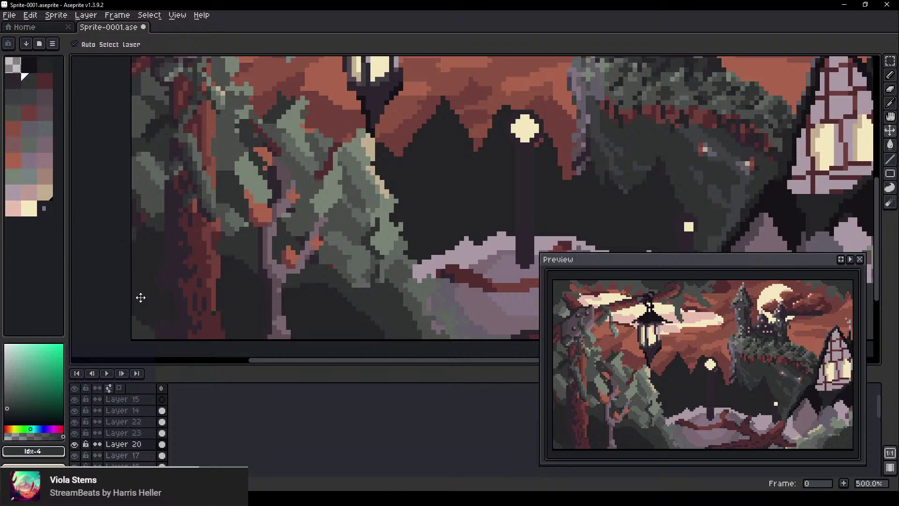
key(b)
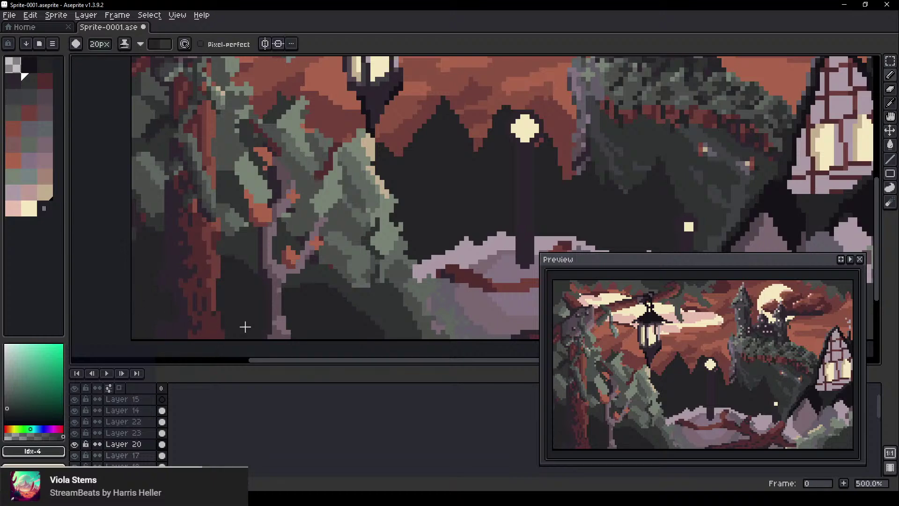
key(v)
drag(337, 305, 408, 302)
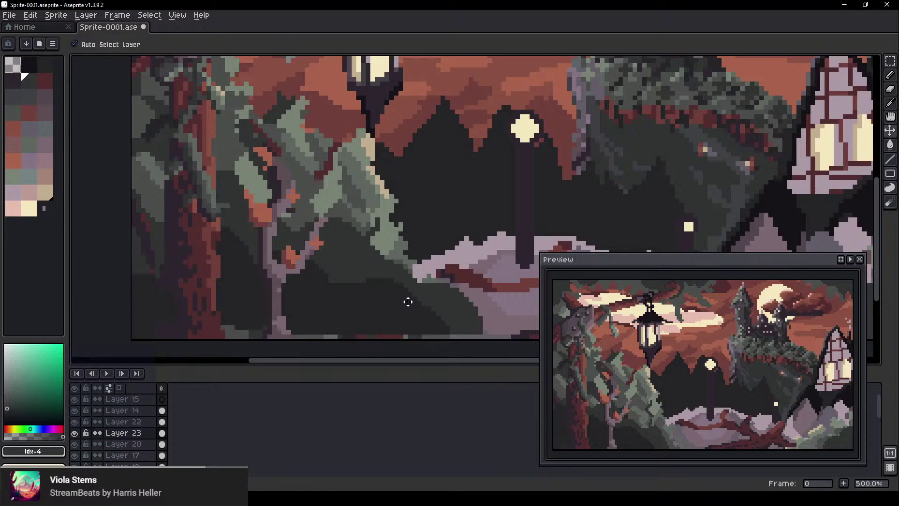
key(ctrl+z)
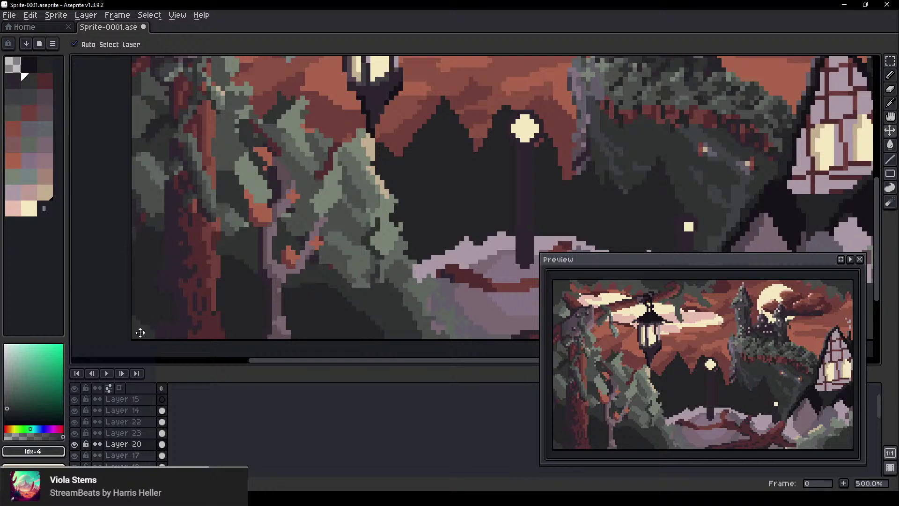
drag(140, 333, 205, 315)
key(ctrl+z)
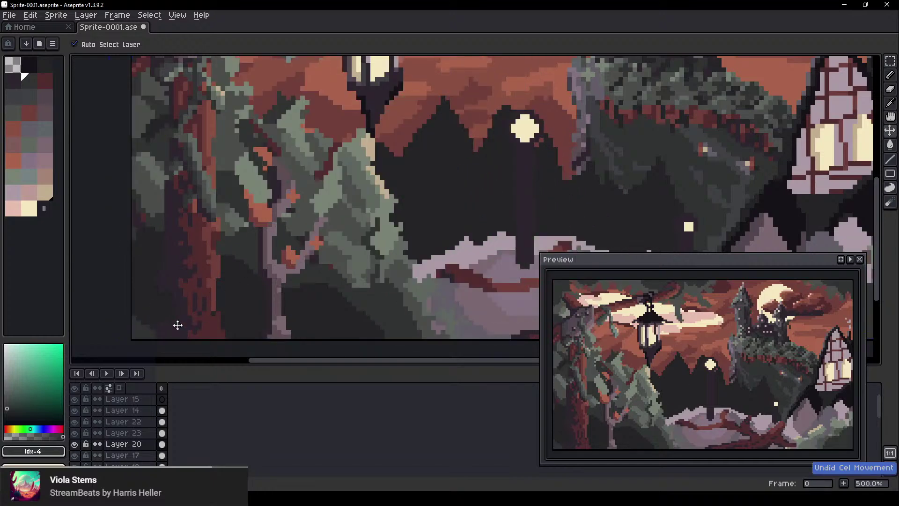
Make Layer 23 active and load the near-black #242426 from the shadowed undergrowth into an 11px pencil
mouse_move(296, 315)
mouse_down()
mouse_move(363, 295)
mouse_move(375, 331)
mouse_move(327, 321)
mouse_move(343, 329)
mouse_move(331, 322)
mouse_move(319, 337)
mouse_move(337, 307)
mouse_move(325, 319)
mouse_move(342, 317)
mouse_move(317, 308)
mouse_move(307, 324)
mouse_move(308, 301)
mouse_move(202, 320)
mouse_move(316, 305)
mouse_up()
key(b)
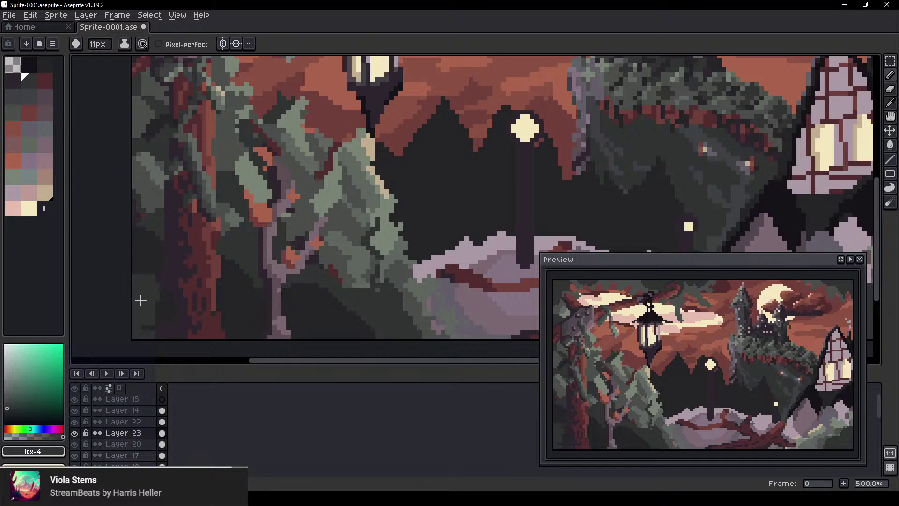
alt+click(148, 323)
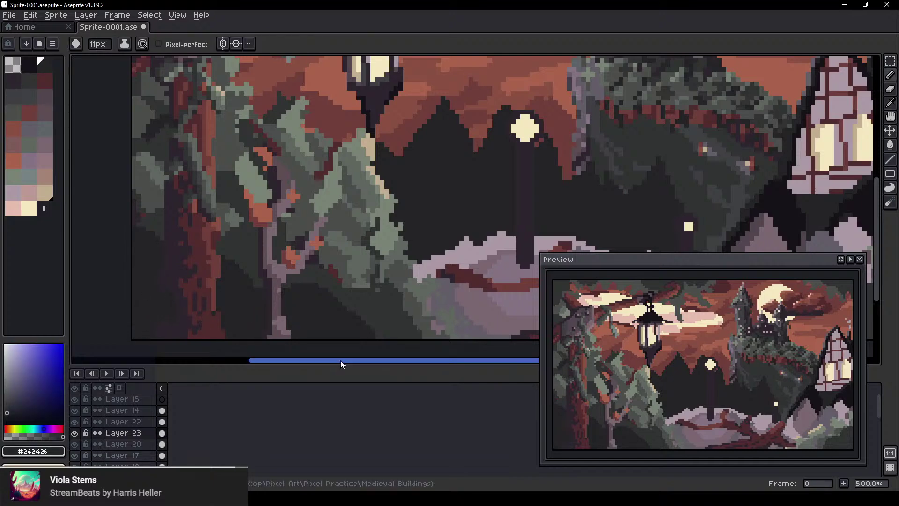
scroll(396, 295, down, 5)
drag(259, 309, 209, 262)
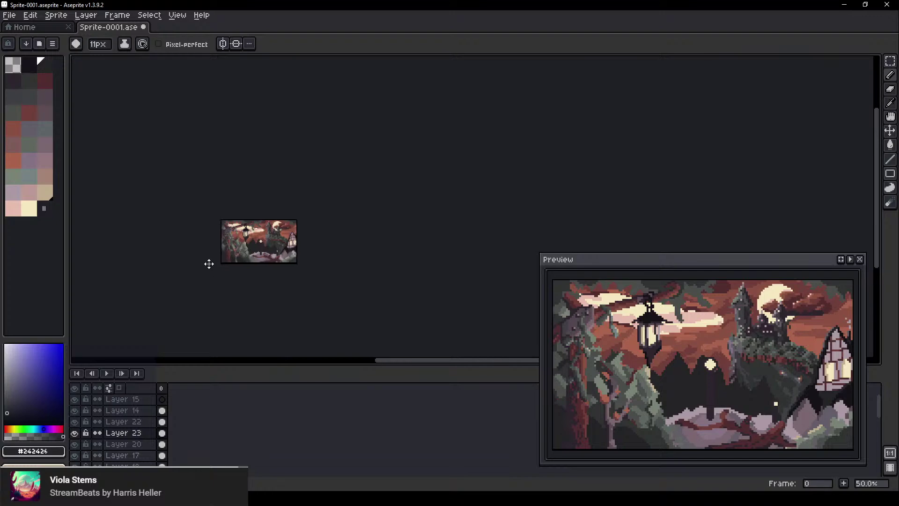
scroll(207, 240, up, 1)
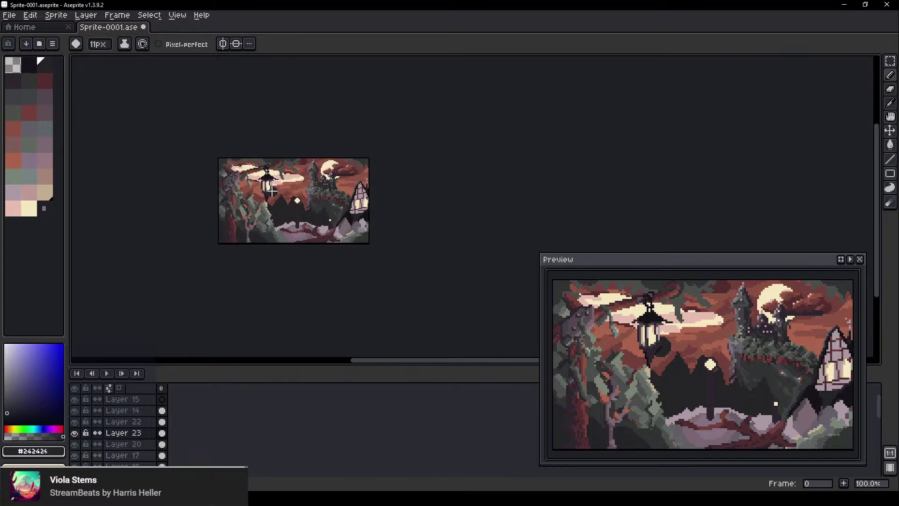
scroll(272, 192, up, 1)
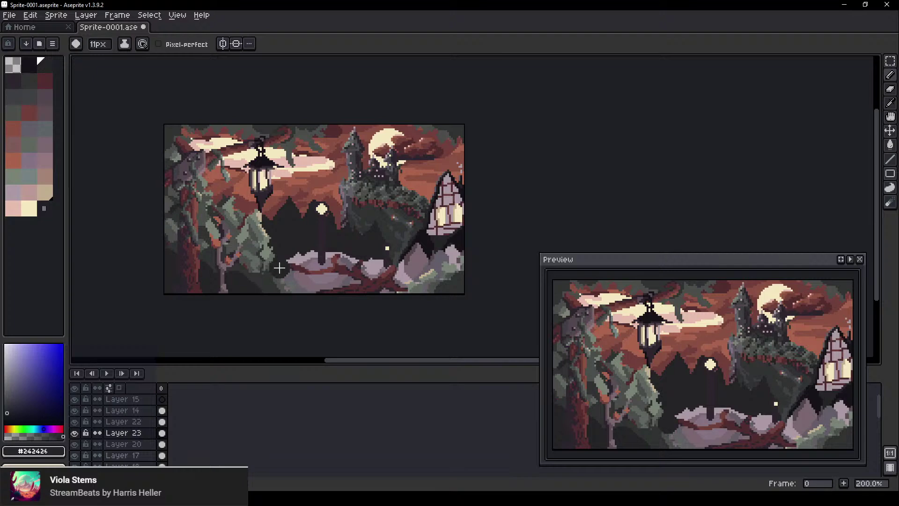
drag(218, 224, 180, 222)
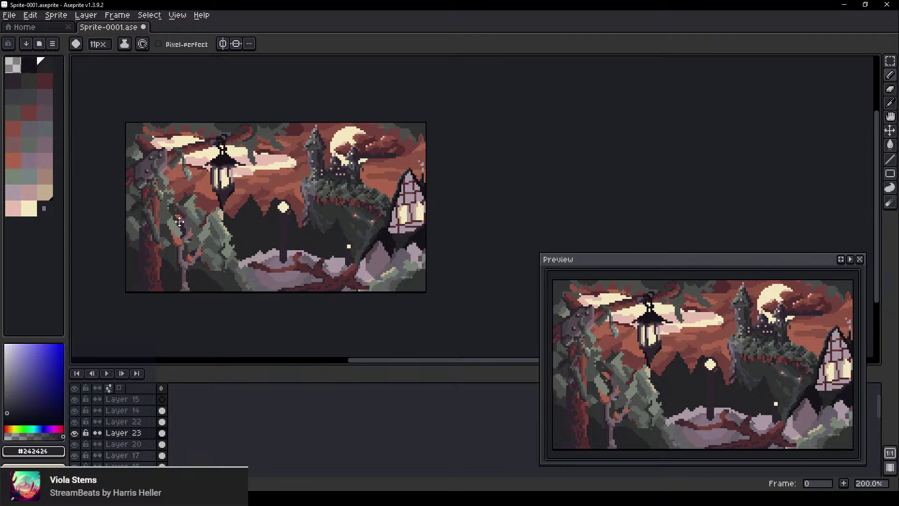
scroll(743, 345, down, 1)
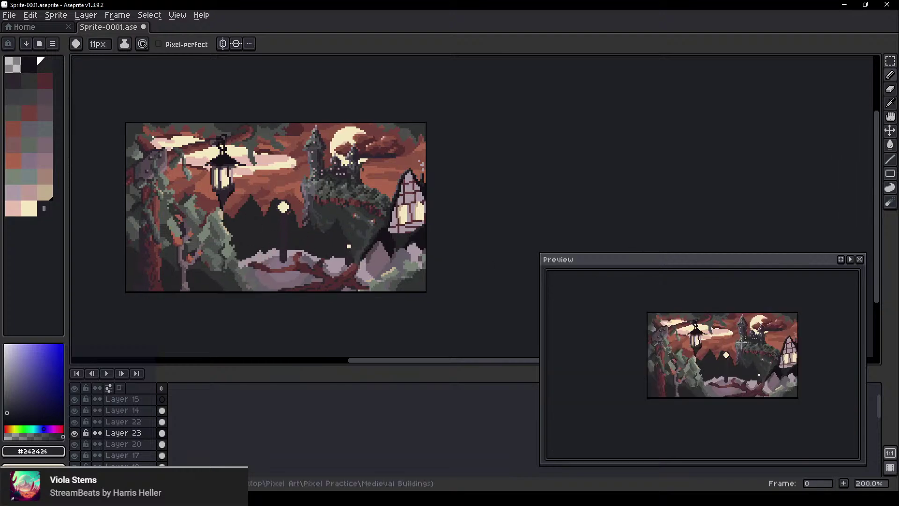
Examine the whole landscape and the left undergrowth at several magnifications
scroll(743, 345, up, 1)
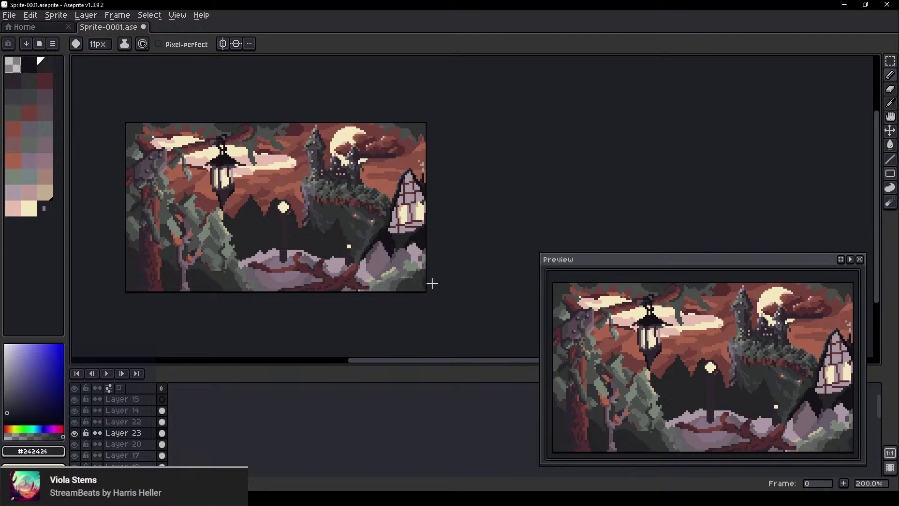
scroll(415, 294, up, 1)
scroll(337, 299, right, 1)
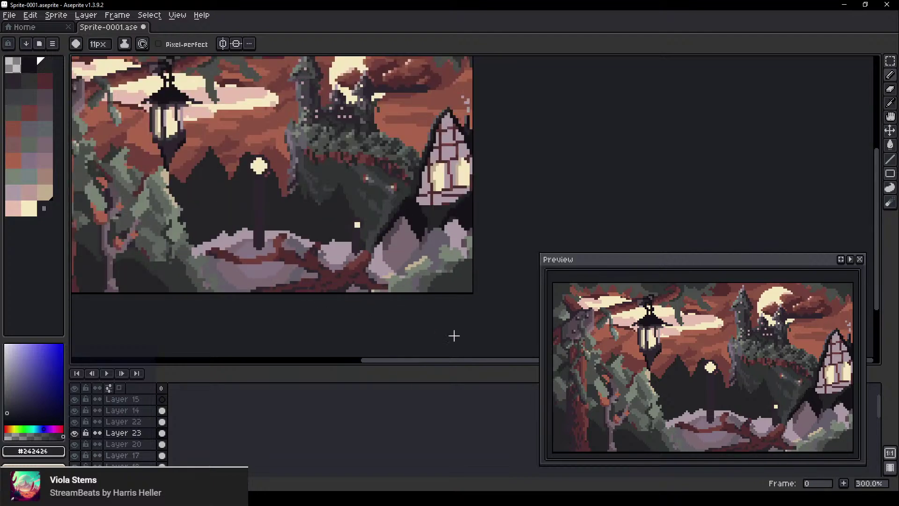
drag(453, 335, 441, 322)
drag(281, 284, 339, 315)
scroll(341, 300, down, 1)
drag(286, 275, 341, 305)
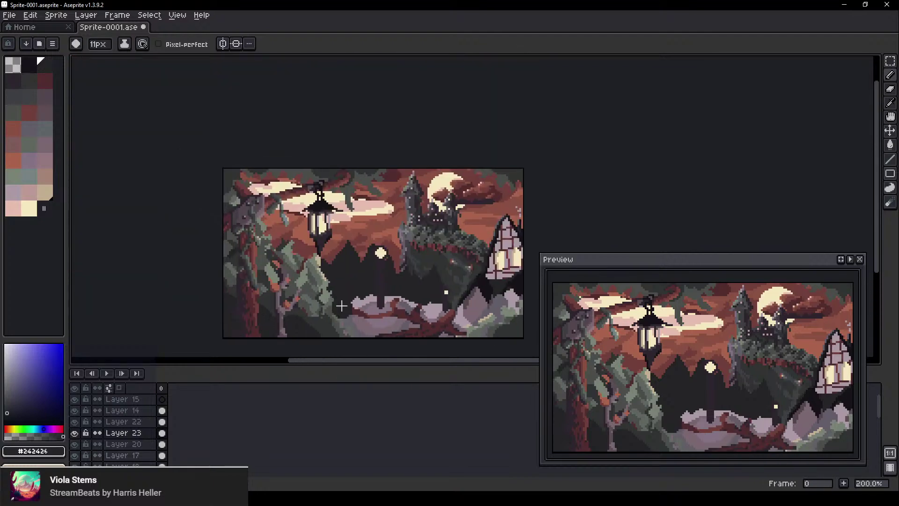
scroll(397, 321, down, 1)
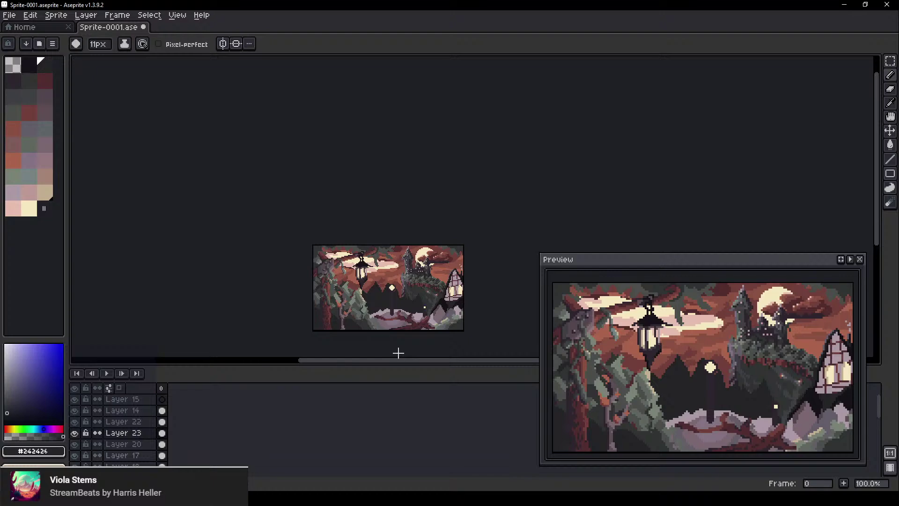
scroll(395, 328, up, 1)
scroll(320, 300, up, 1)
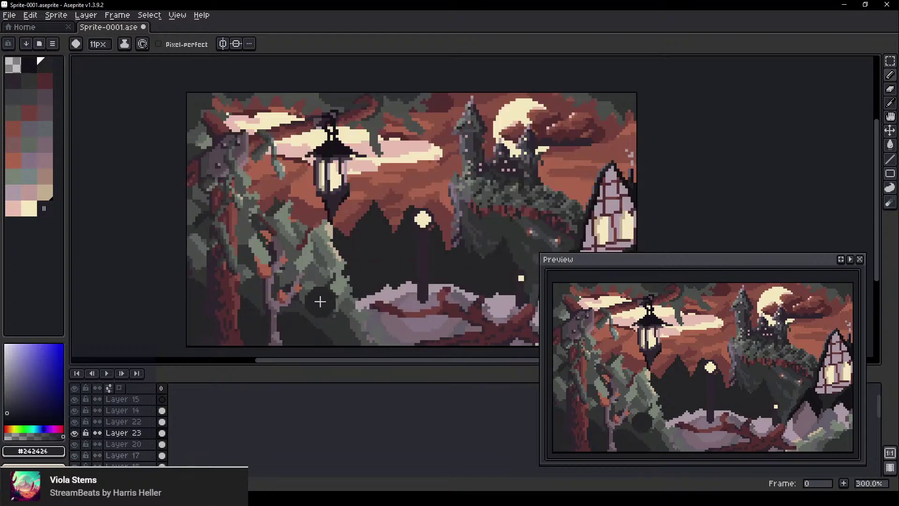
Find the mauve tree's layer and hide Layer 22 to expose the foliage behind it
key(v)
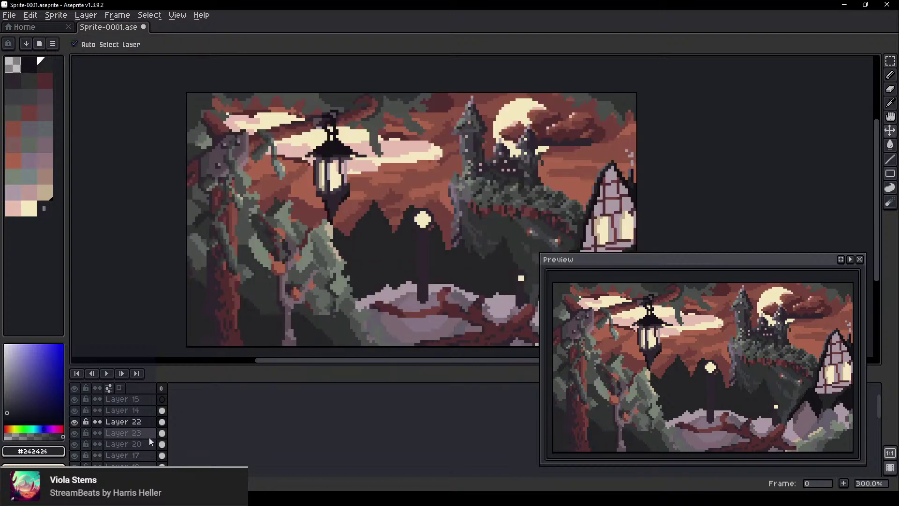
click(75, 422)
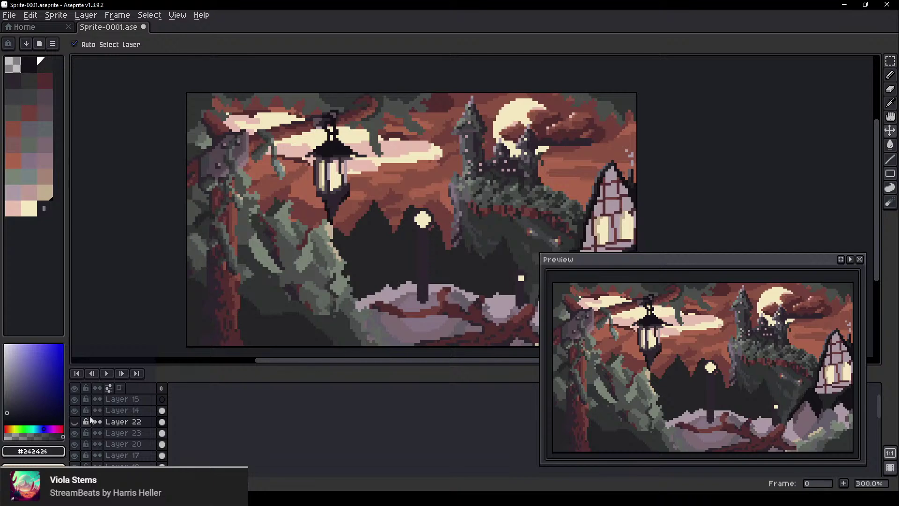
scroll(274, 332, down, 2)
scroll(314, 324, up, 3)
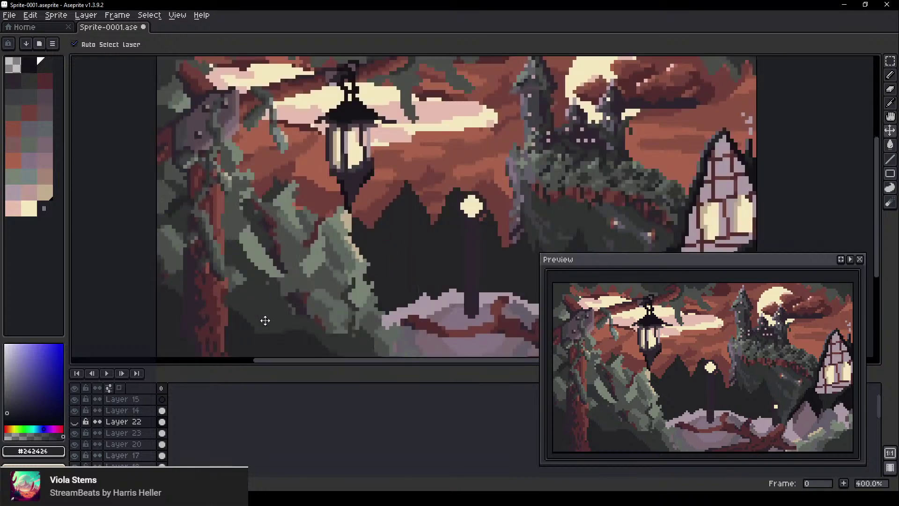
Make Layer 23 active and nudge its dark undergrowth slightly, keeping it flush with the canvas's lower edge
click(290, 322)
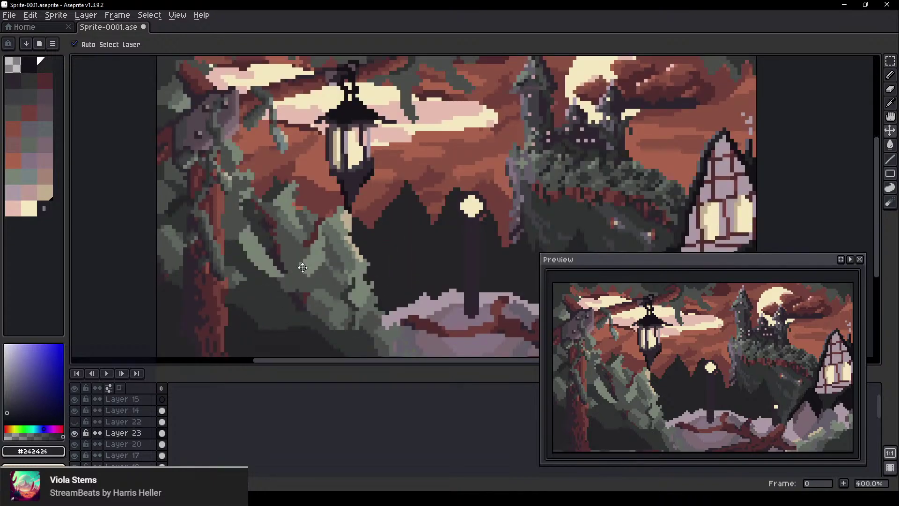
scroll(292, 347, down, 1)
drag(307, 284, 280, 237)
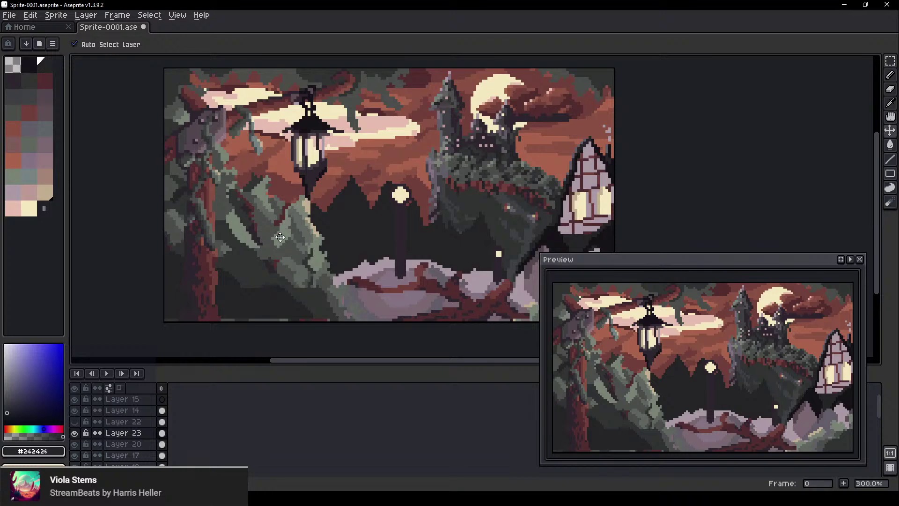
drag(279, 291, 277, 294)
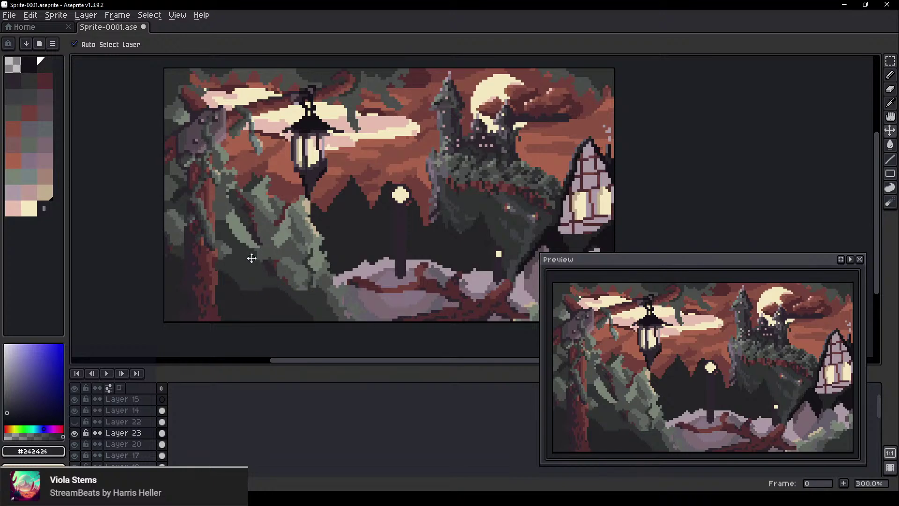
Try adding an outside #242426 outline to the dark undergrowth on Layer 23, and undo it
key(shift+o)
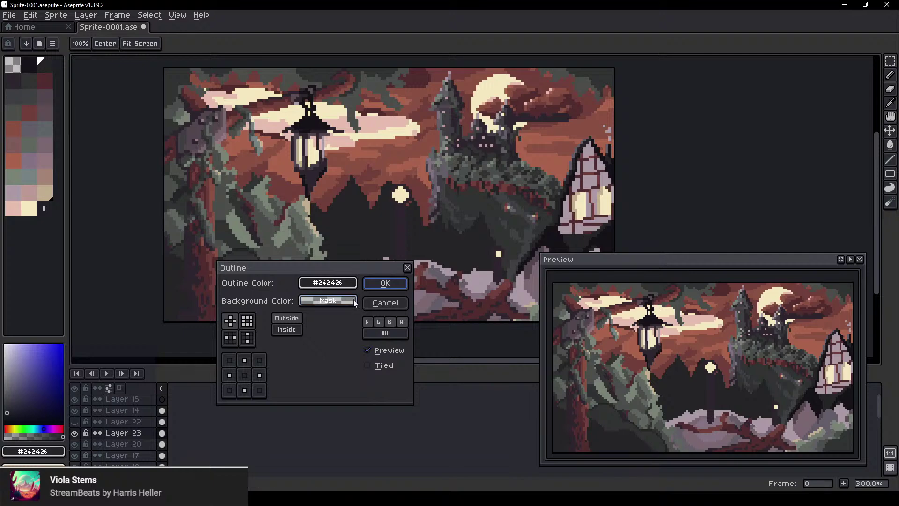
click(384, 284)
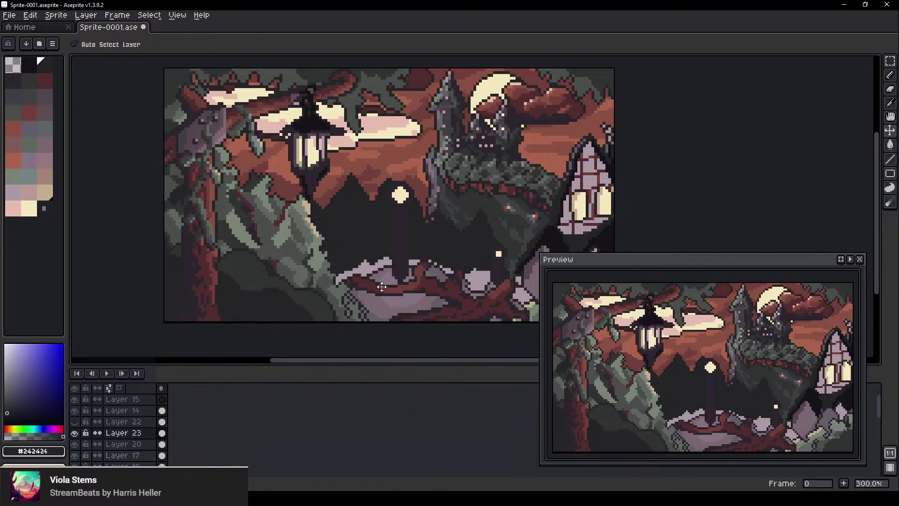
key(ctrl+z)
Paint a blue-grey band of palette index 7 along the undergrowth's upper edge with a 9px pencil, and load #303332 for the darker area
scroll(234, 281, up, 2)
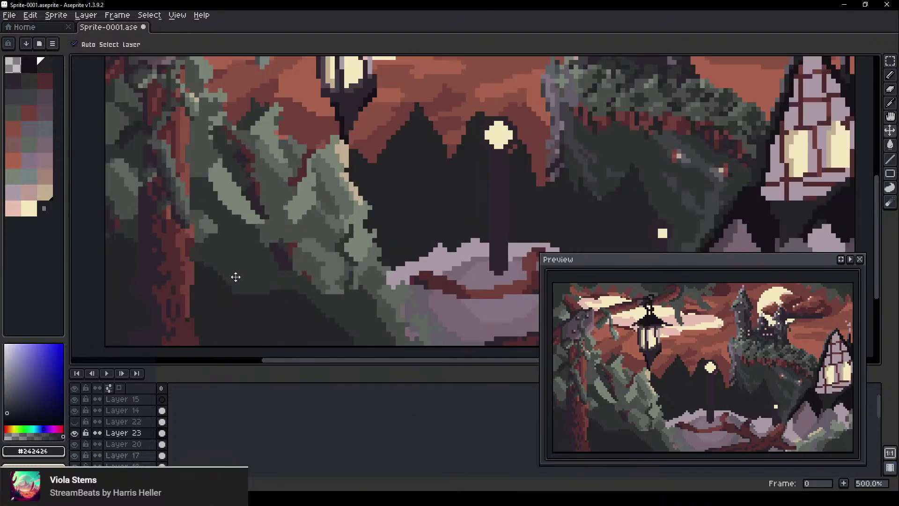
key(b)
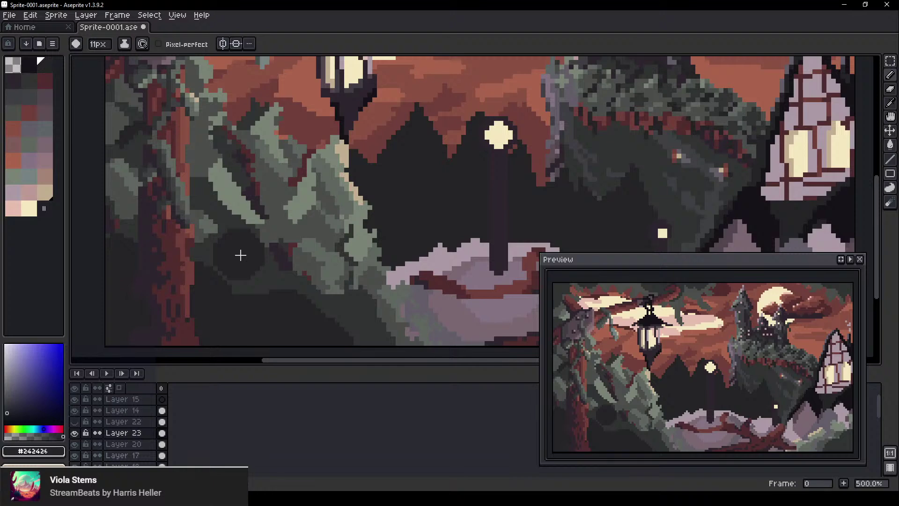
alt+click(241, 255)
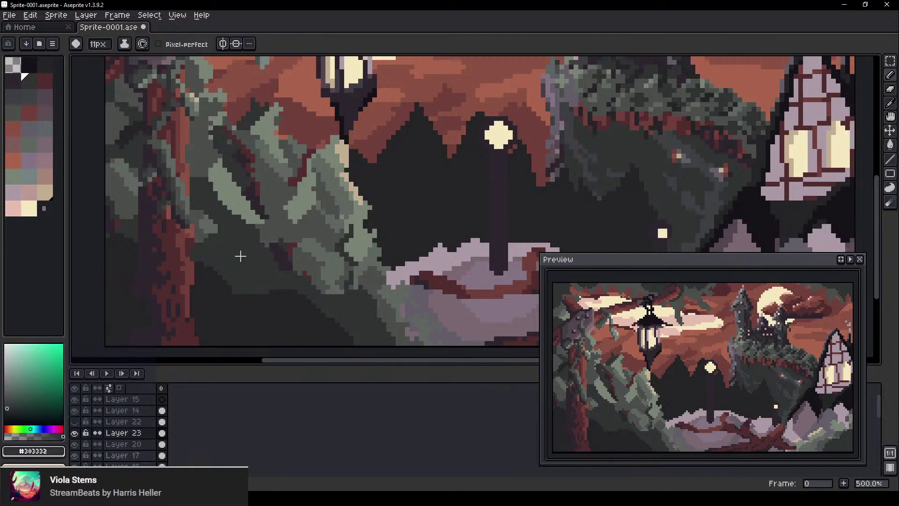
click(28, 97)
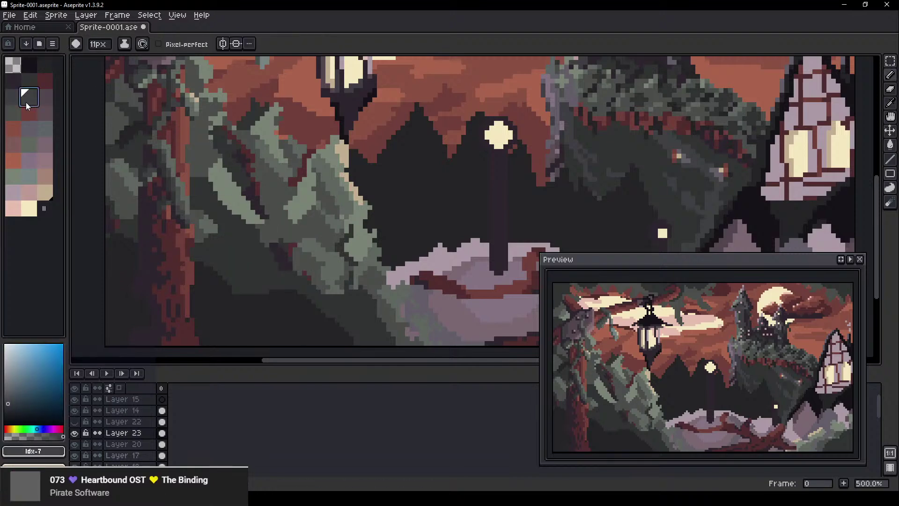
scroll(229, 239, down, 2)
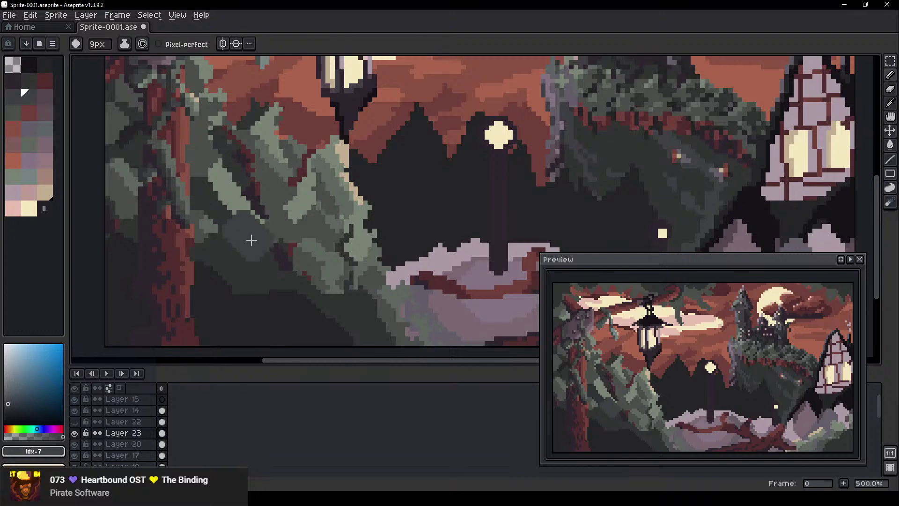
mouse_move(244, 235)
mouse_down()
mouse_move(185, 230)
mouse_move(115, 201)
mouse_move(126, 215)
mouse_move(86, 214)
mouse_up()
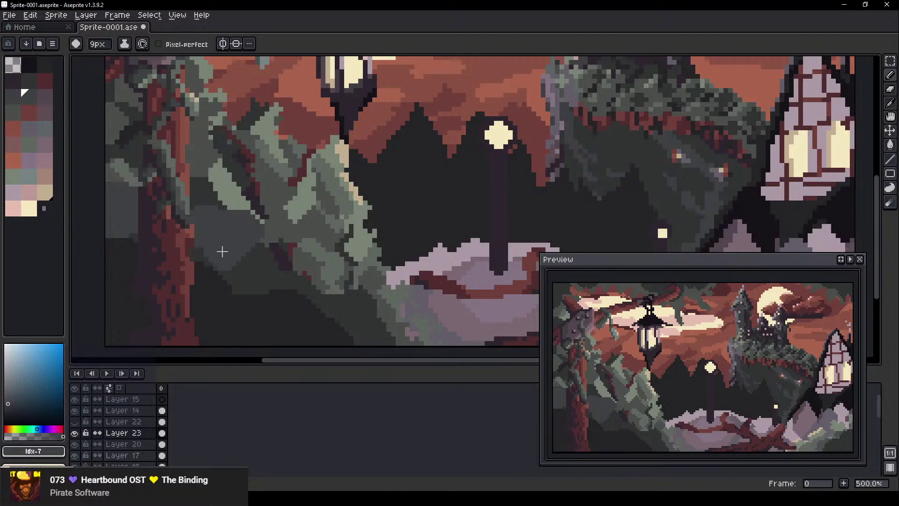
mouse_move(256, 257)
mouse_down()
mouse_move(317, 285)
mouse_move(376, 338)
mouse_move(362, 313)
mouse_move(381, 347)
mouse_up()
alt+click(235, 283)
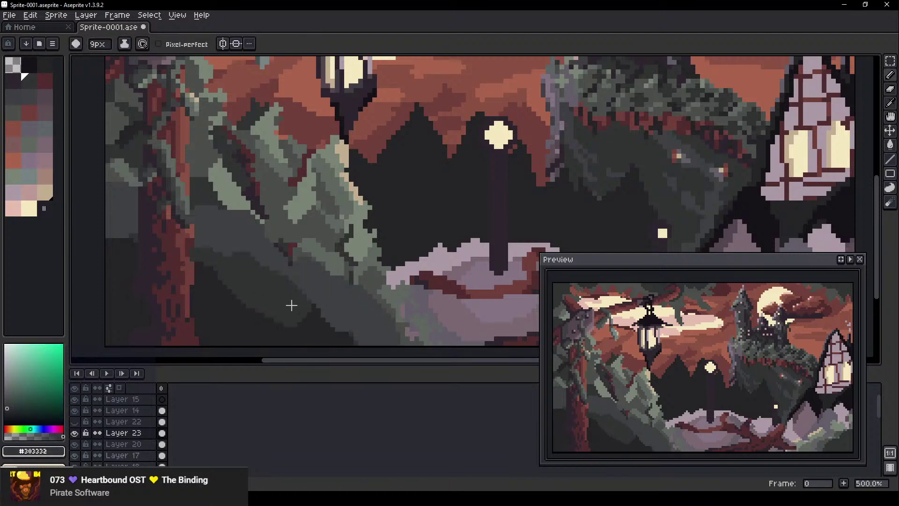
scroll(328, 323, down, 1)
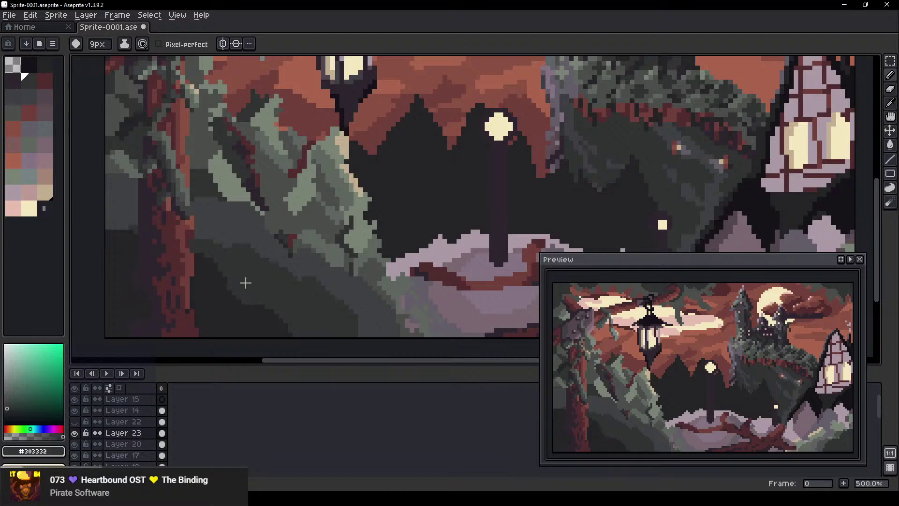
Undo the recent pencil strokes on the undergrowth, including the whole blue-grey band
key(e)
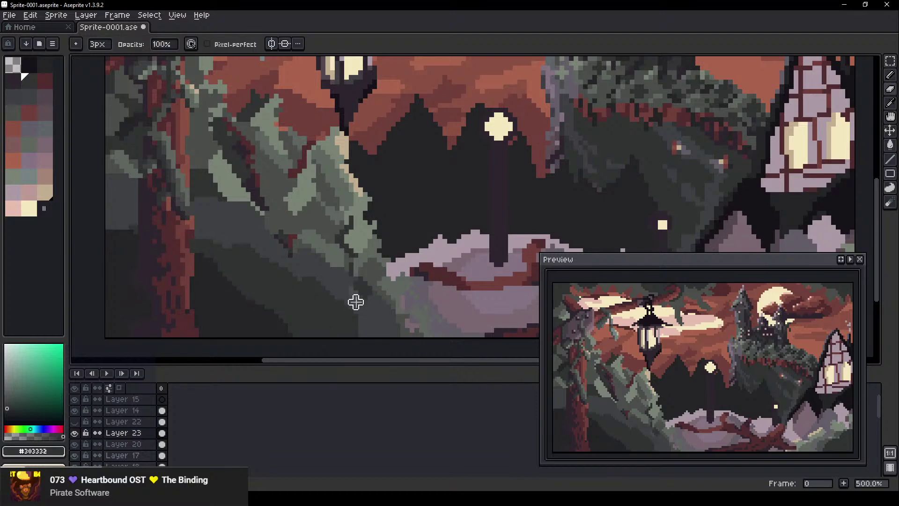
key(ctrl+z)
key(ctrl+z)
key(ctrl+z)
key(ctrl+z)
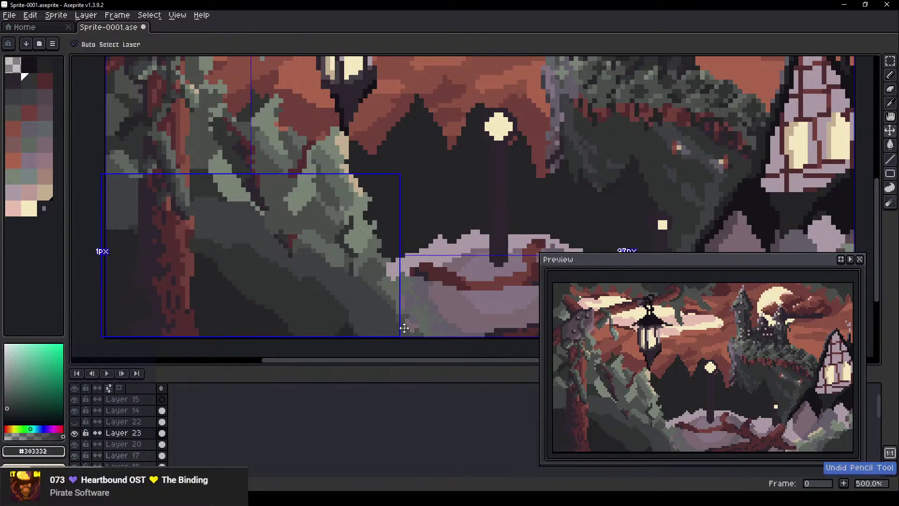
key(ctrl+z)
key(ctrl+z)
key(ctrl+z)
key(ctrl+z)
key(ctrl+z)
key(ctrl+z)
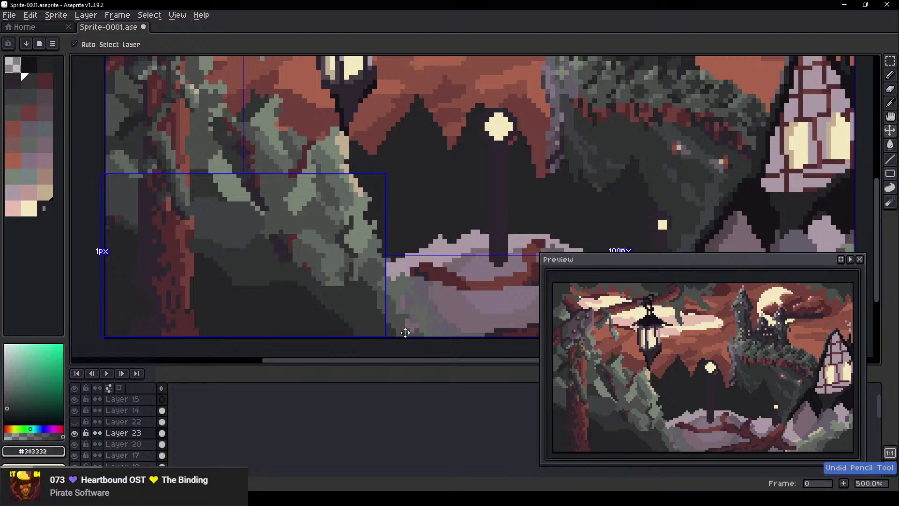
key(ctrl+z)
key(ctrl+z)
key(ctrl+z)
key(ctrl+z)
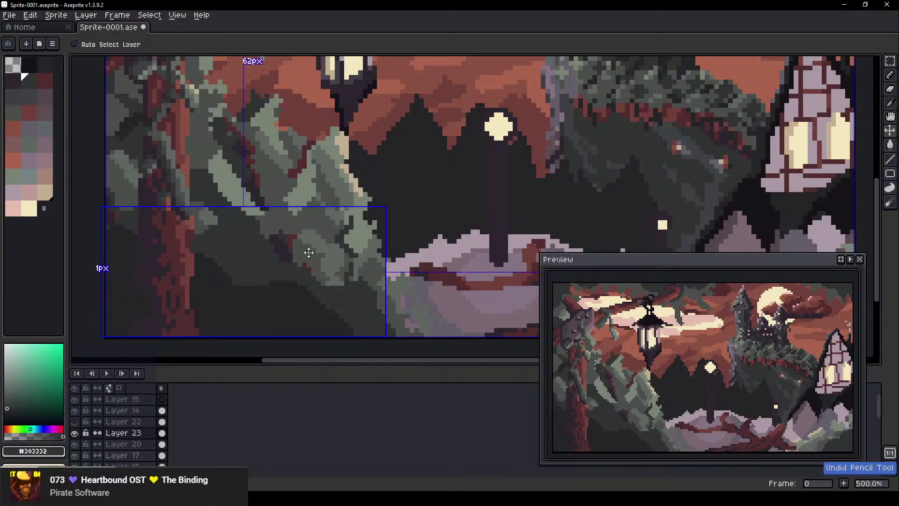
Shift the red-trunked tree with the hanging lantern on Layer 14 slightly to the right
mouse_move(261, 276)
mouse_down()
mouse_move(271, 265)
mouse_move(263, 279)
mouse_move(258, 271)
mouse_move(264, 275)
mouse_up()
scroll(304, 260, down, 1)
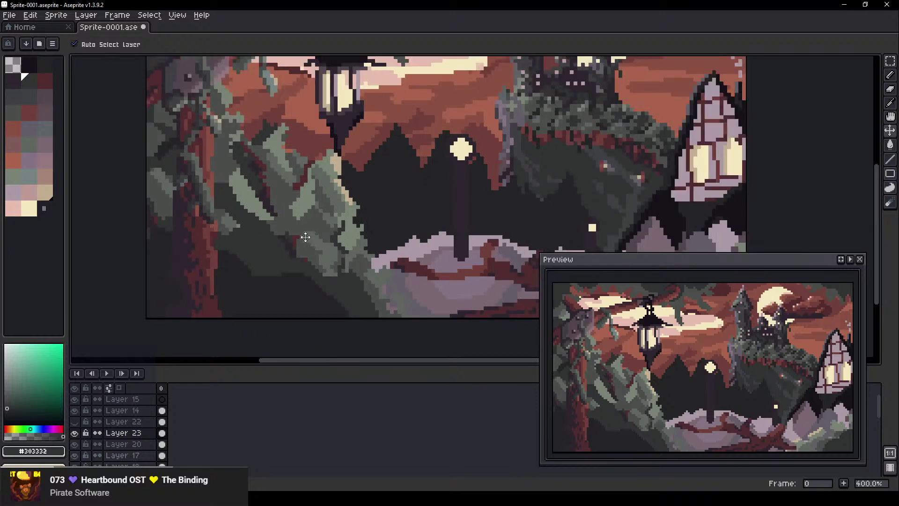
drag(303, 232, 322, 214)
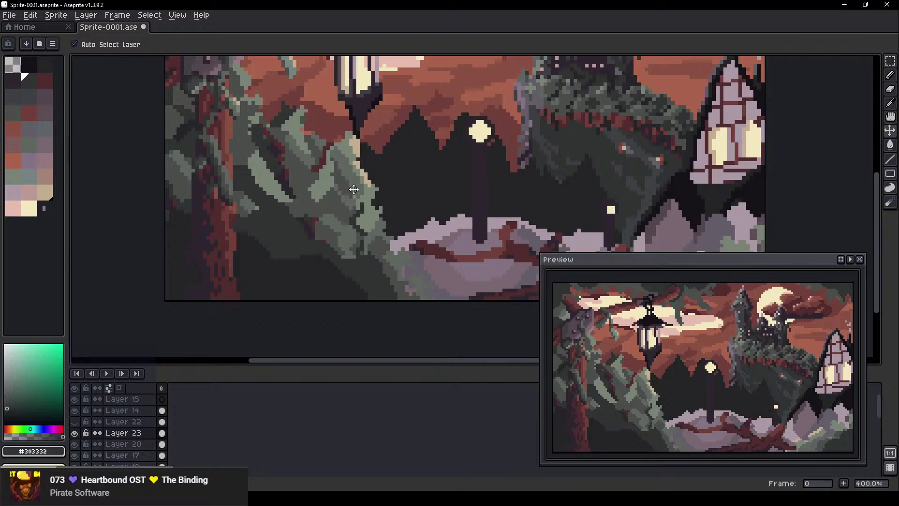
scroll(353, 189, up, 2)
drag(383, 163, 309, 250)
scroll(333, 182, down, 3)
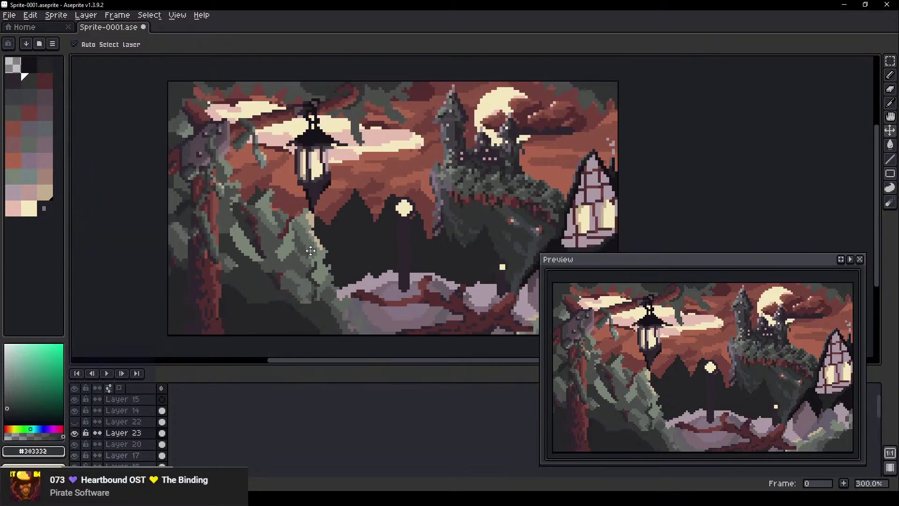
ctrl+click(213, 205)
drag(213, 205, 216, 201)
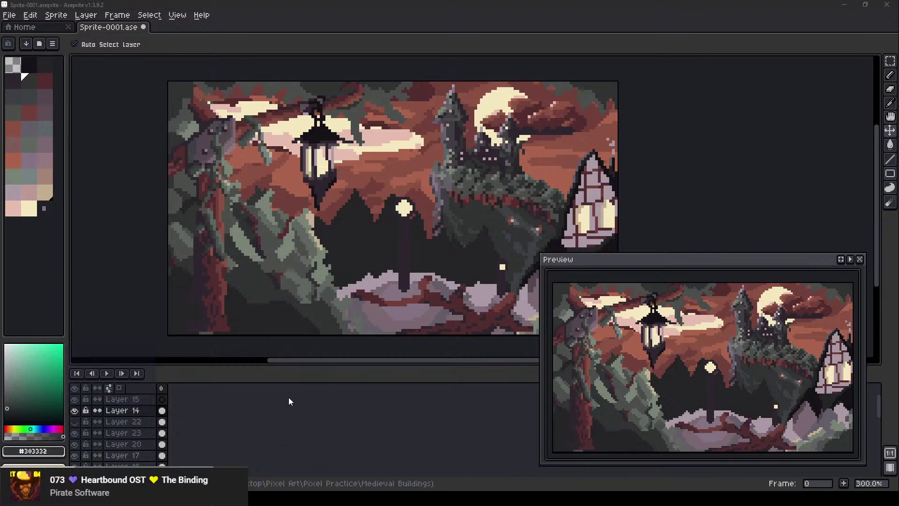
Identify the layers holding the central lamp post and the rooted mauve ground, and make Layer 18 active
scroll(354, 219, down, 2)
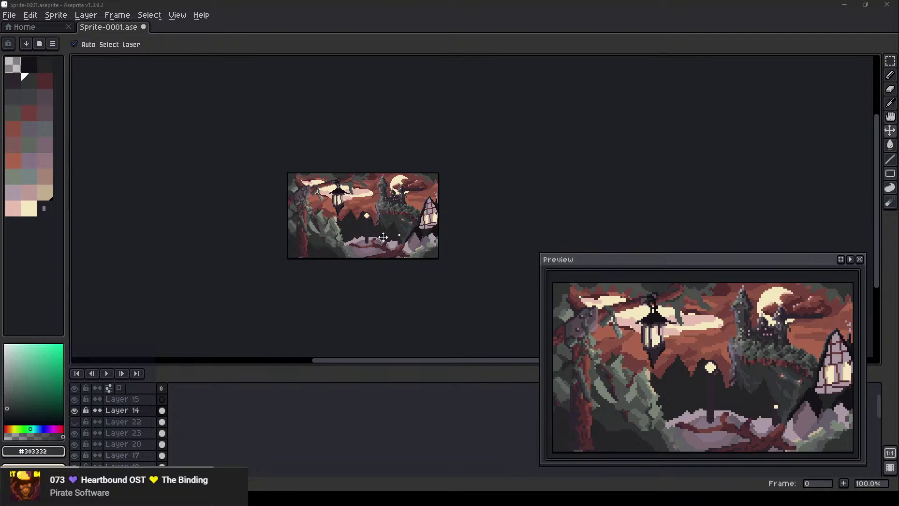
scroll(298, 234, up, 3)
drag(349, 249, 311, 240)
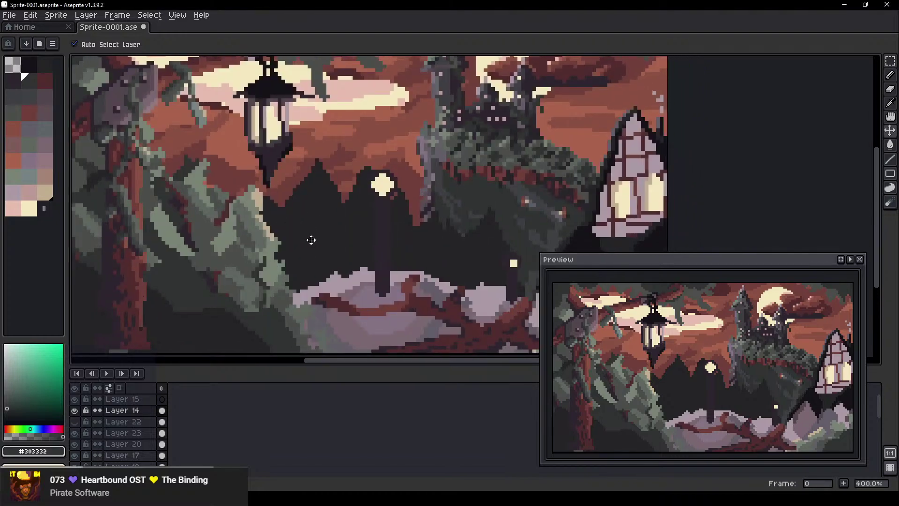
click(384, 231)
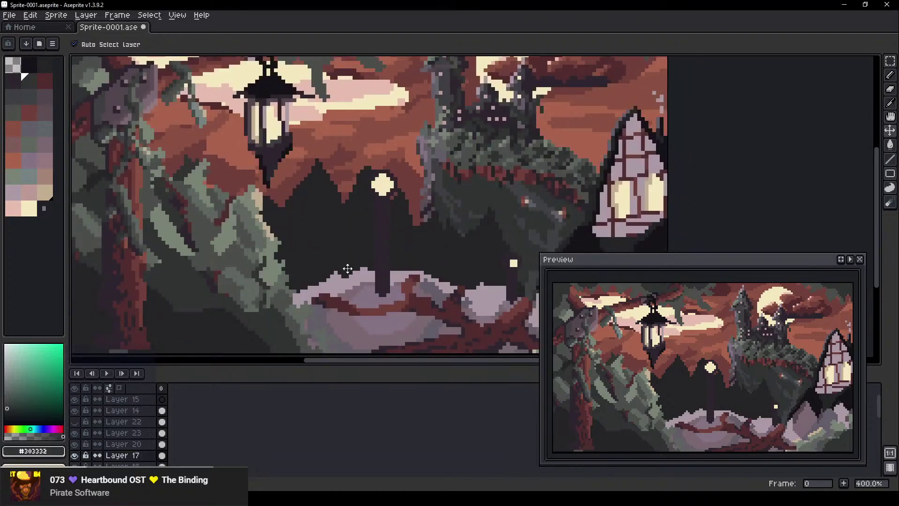
drag(396, 290, 256, 252)
scroll(273, 311, up, 1)
key(b)
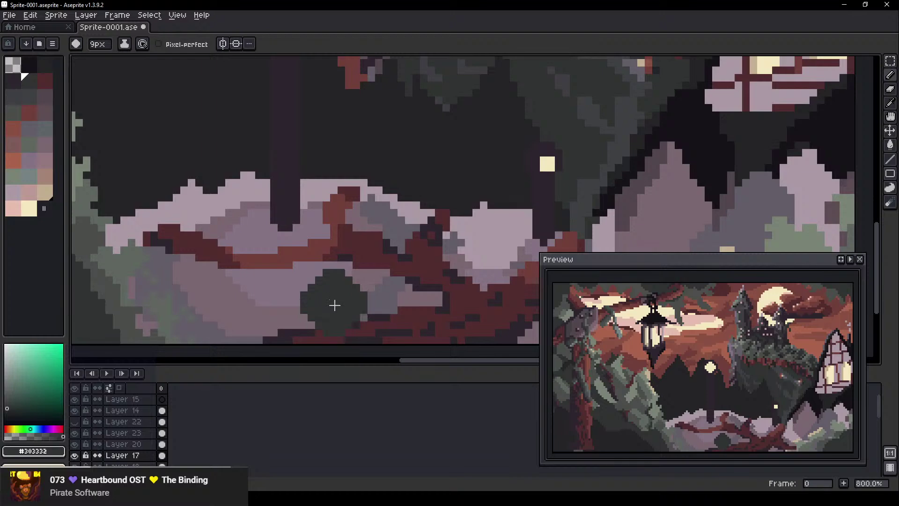
key(v)
click(335, 301)
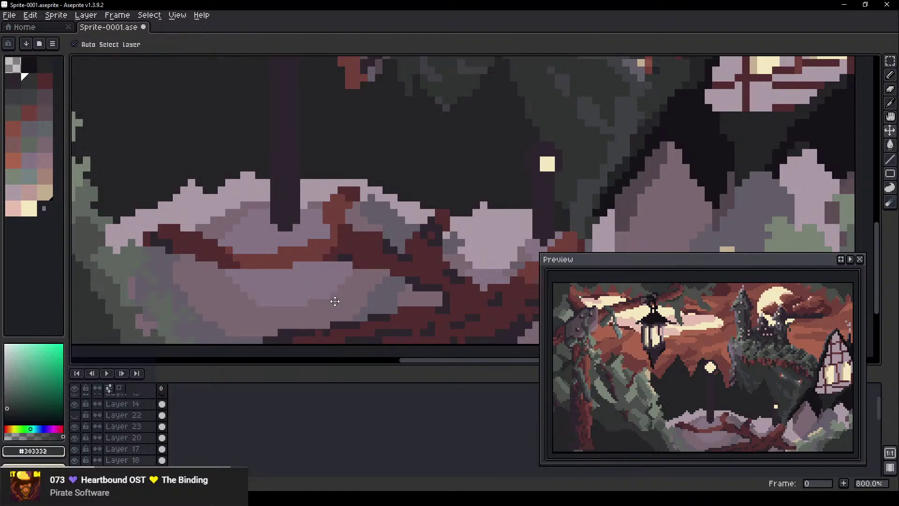
click(353, 333)
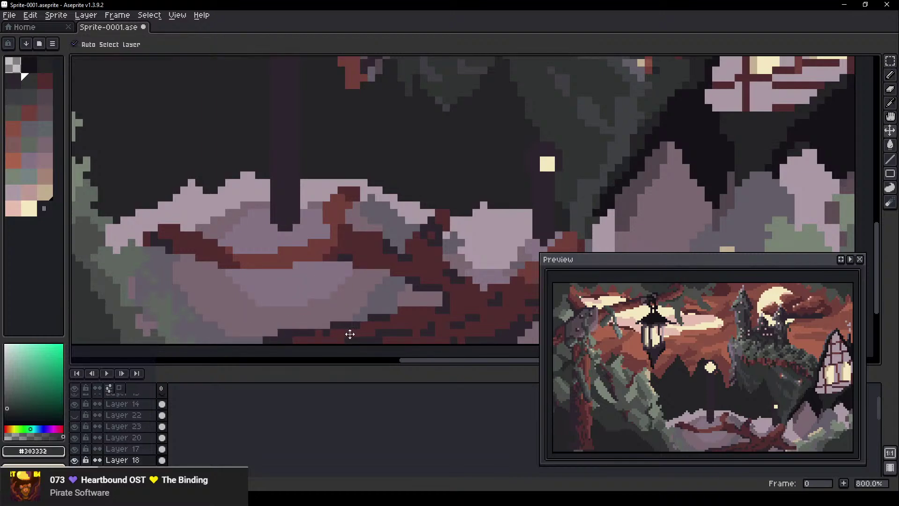
Add a new layer above the layer holding the central mauve ground and load the dark red palette index 5
click(348, 300)
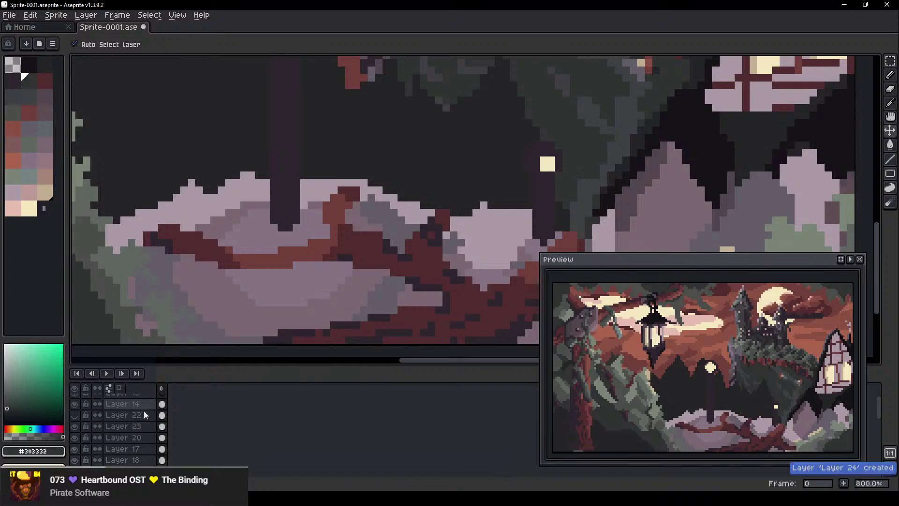
click(45, 81)
scroll(356, 297, left, 2)
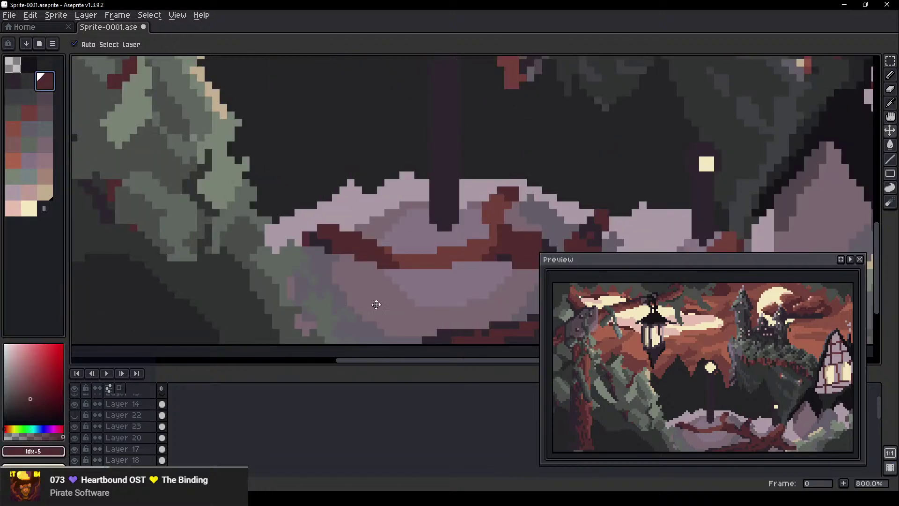
Paint a dark red patch on the mauve ground below the curved root, using a 9px pencil and refining it at 2px
key(b)
scroll(469, 301, down, 2)
drag(430, 291, 314, 308)
scroll(389, 292, down, 1)
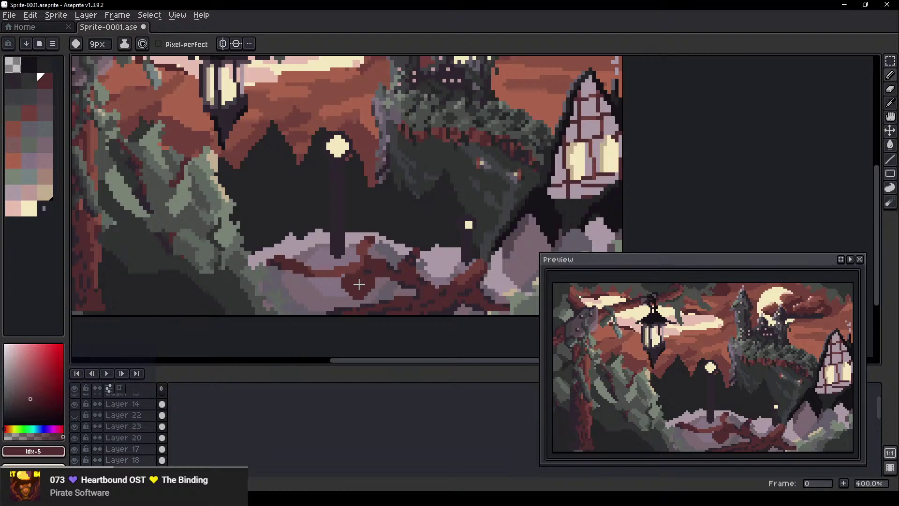
scroll(357, 286, up, 3)
ctrl+scroll(380, 303, down, 7)
mouse_move(379, 302)
mouse_down()
mouse_move(328, 317)
mouse_move(398, 292)
mouse_move(352, 318)
mouse_move(353, 296)
mouse_move(368, 284)
mouse_move(332, 302)
mouse_up()
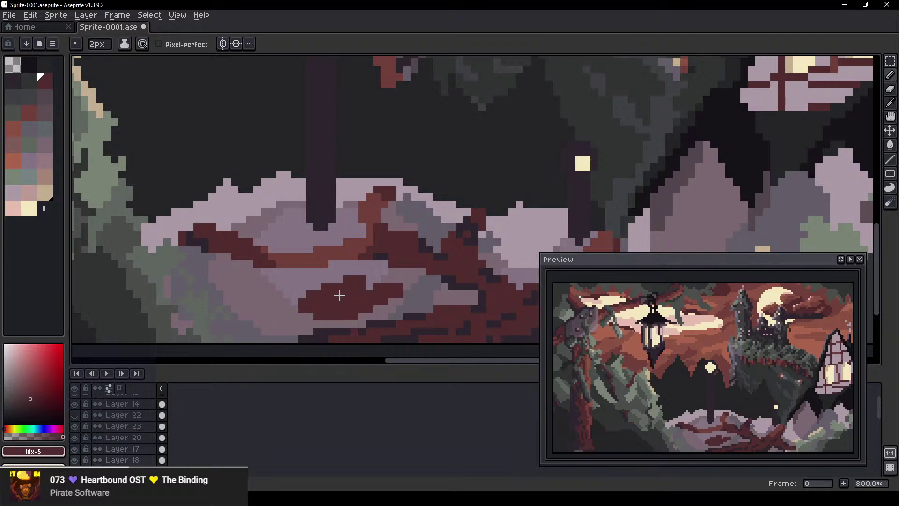
scroll(339, 296, up, 1)
click(371, 275)
click(381, 282)
scroll(419, 290, down, 4)
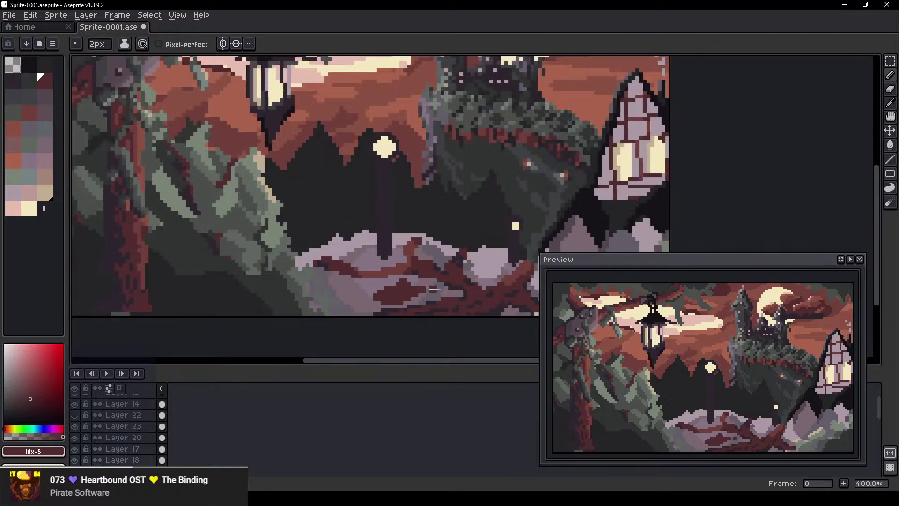
Undo the dark red pencil strokes on the central mauve ground
drag(435, 289, 336, 267)
key(ctrl+z)
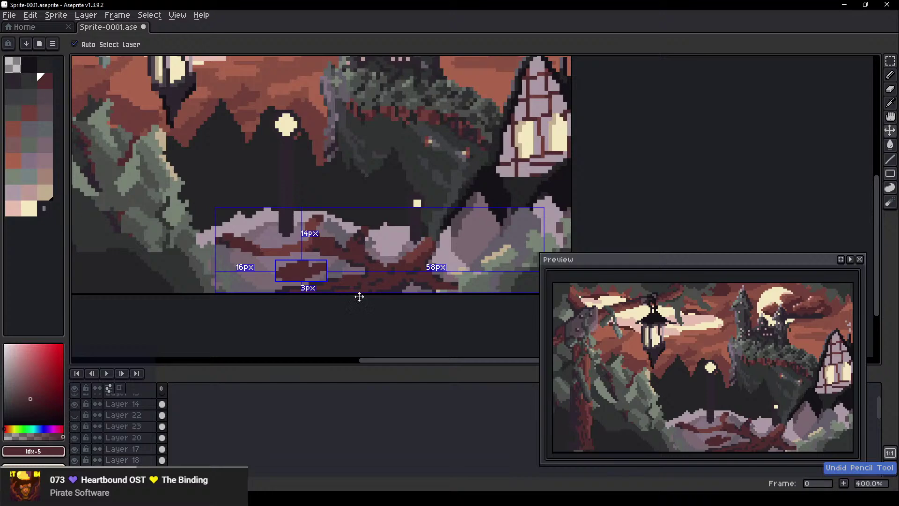
key(ctrl+z)
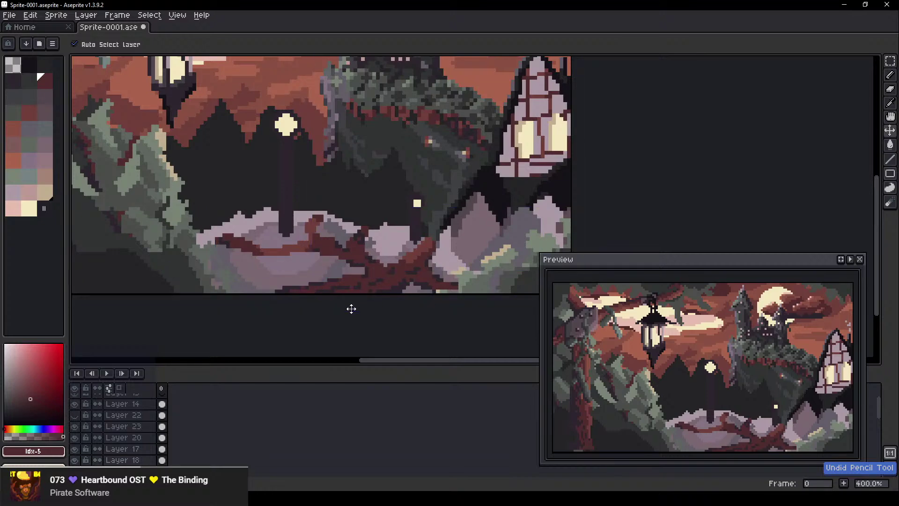
Switch to the reference board and look over the gothic village, castle and medieval town images
key(alt+Tab)
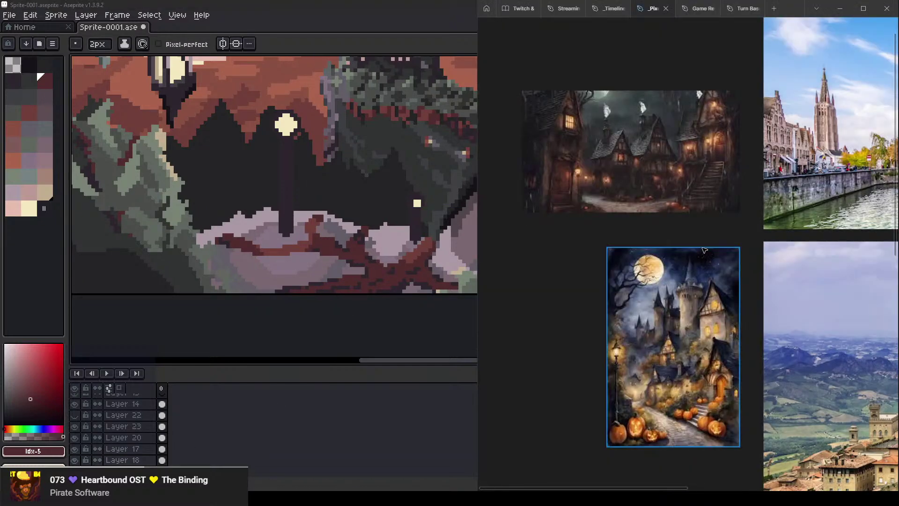
scroll(705, 251, down, 2)
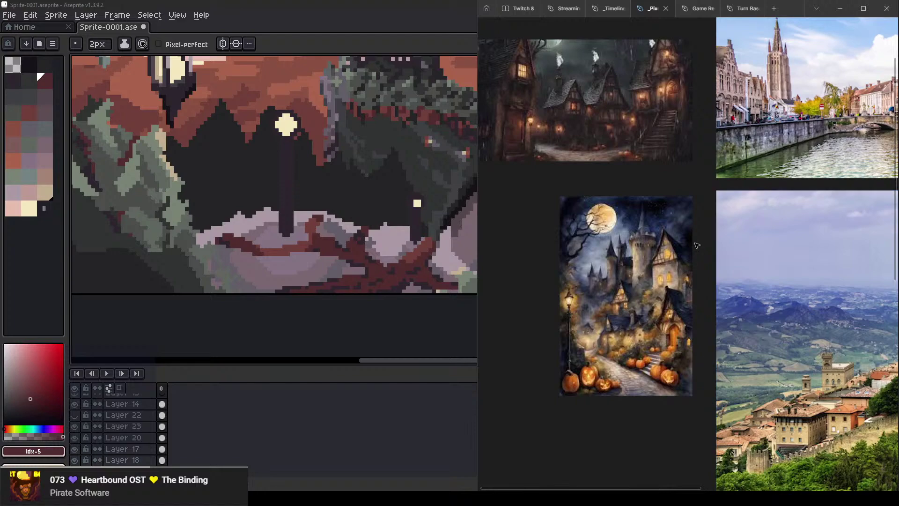
drag(652, 205, 555, 217)
scroll(604, 229, down, 2)
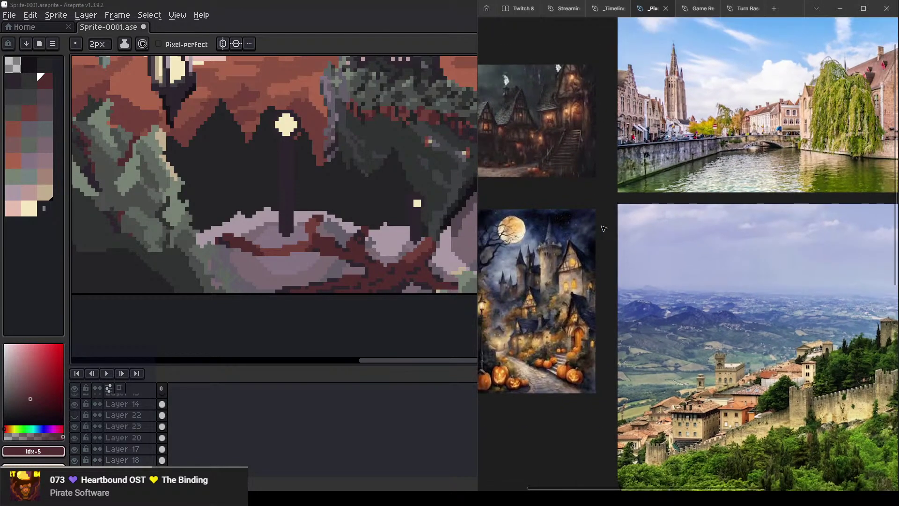
Switch to Chrome and search Google Images for "medieval town square" in a new tab
key(alt+Tab)
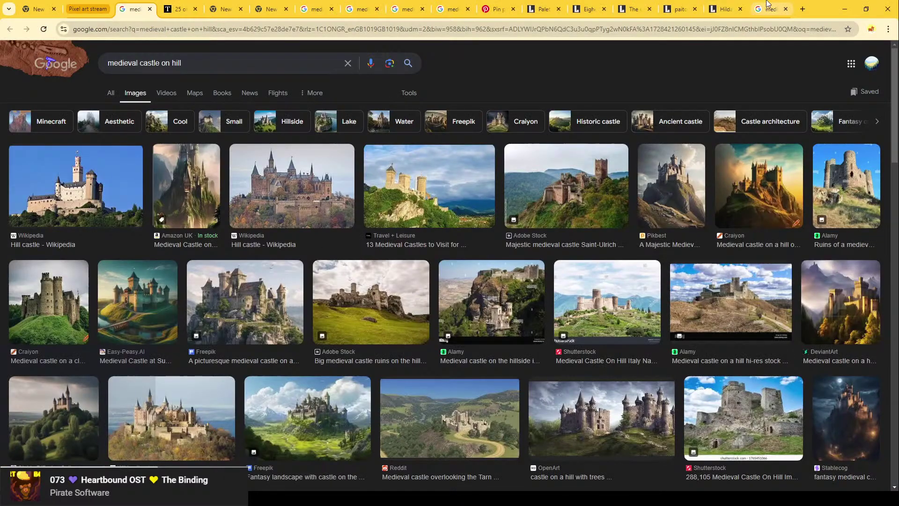
click(807, 9)
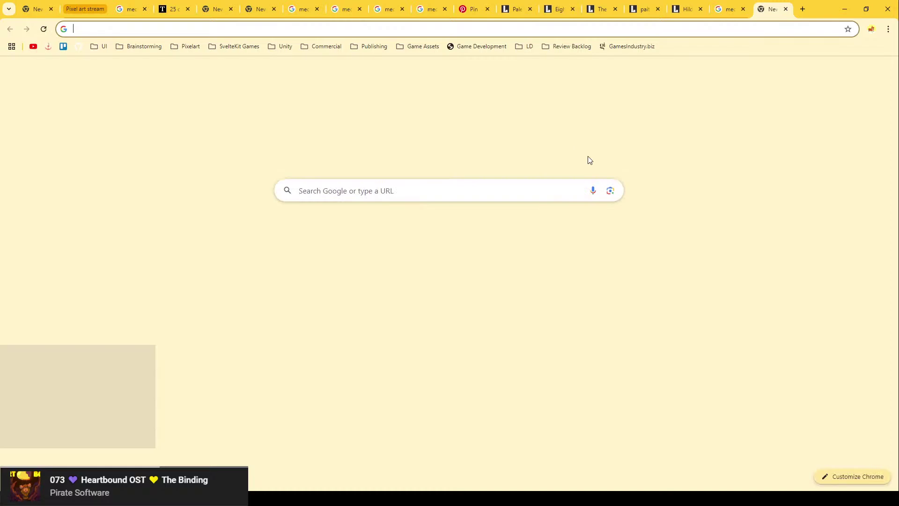
text(mediec)
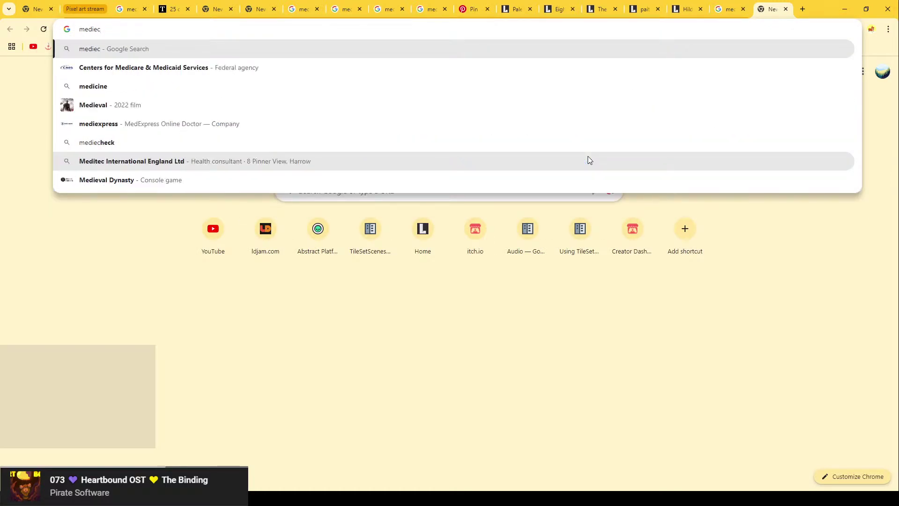
key(BackSpace)
text(val tow)
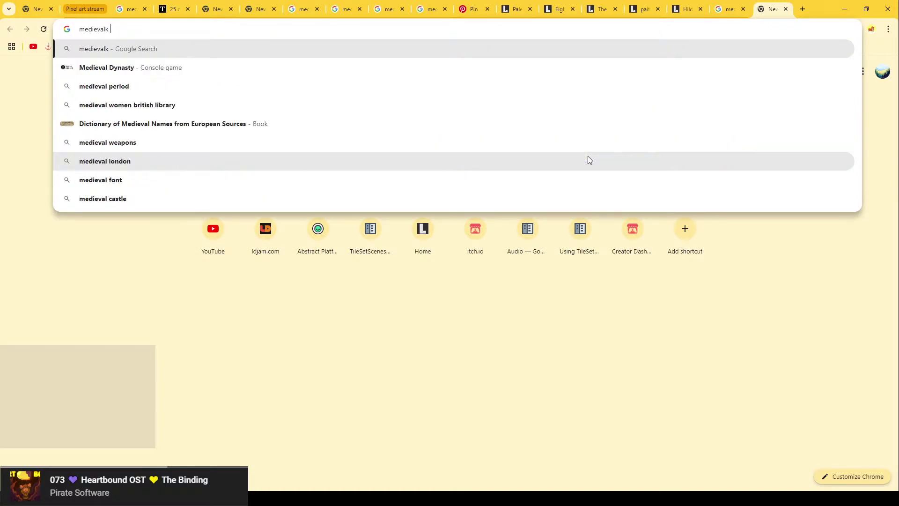
text(n qu)
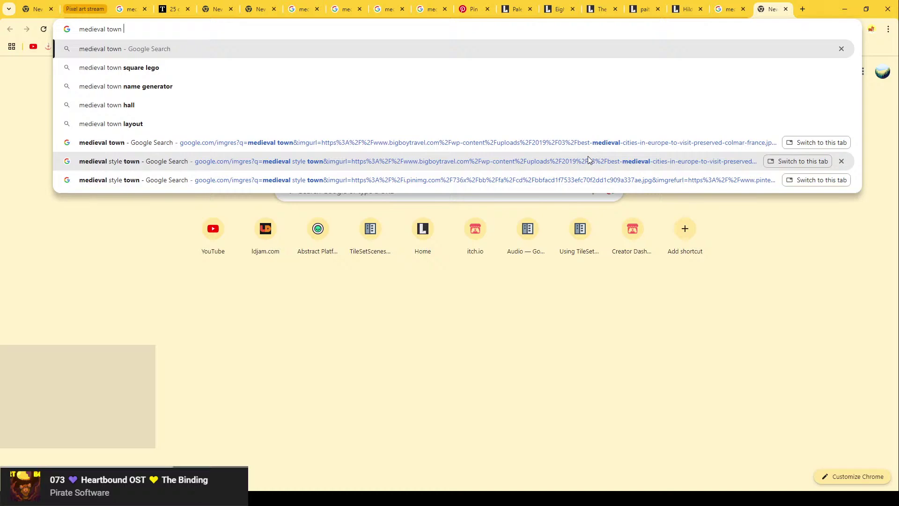
key(BackSpace)
key(BackSpace)
key(BackSpace)
text(sq)
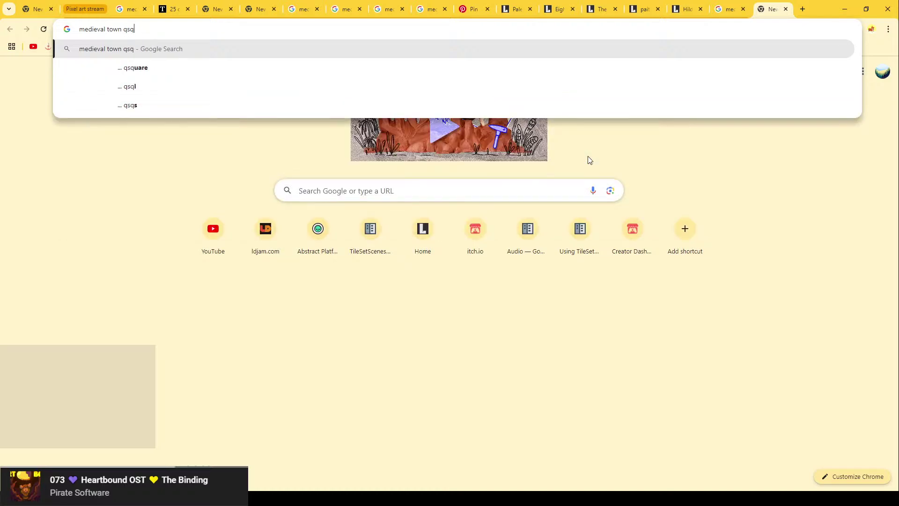
text(uare)
key(Return)
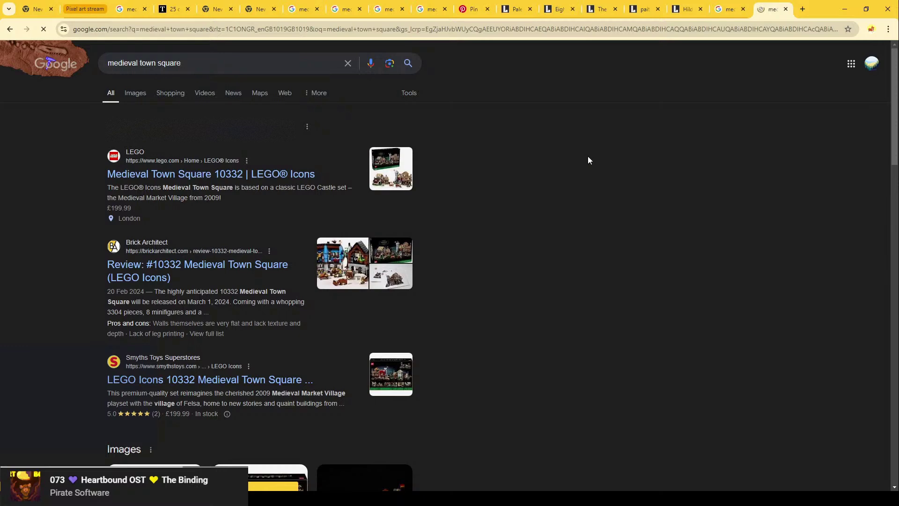
click(134, 87)
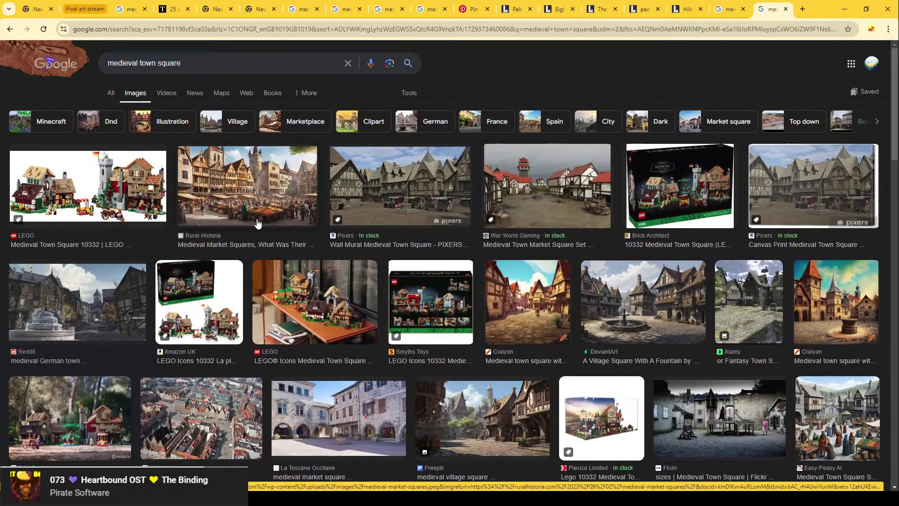
Examine the medieval town square image results for a layout suited to the central ground
scroll(104, 242, down, 2)
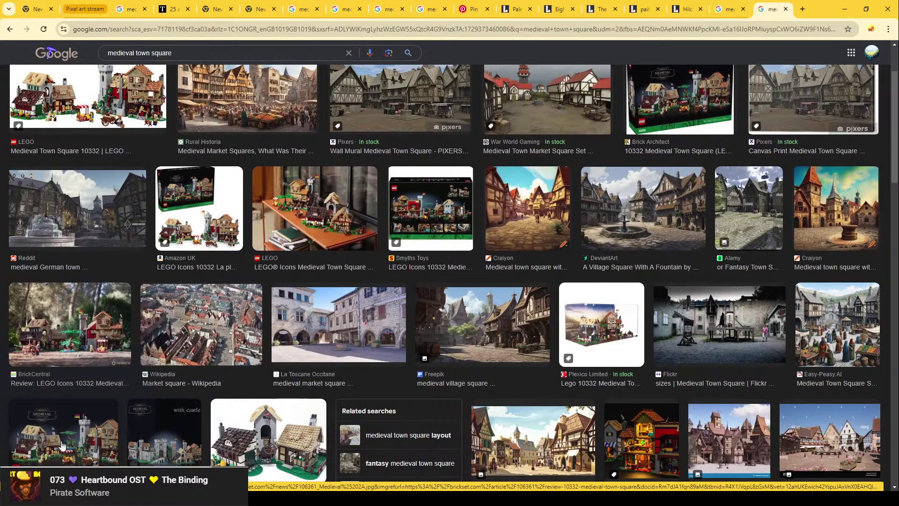
scroll(692, 383, down, 4)
scroll(735, 366, down, 2)
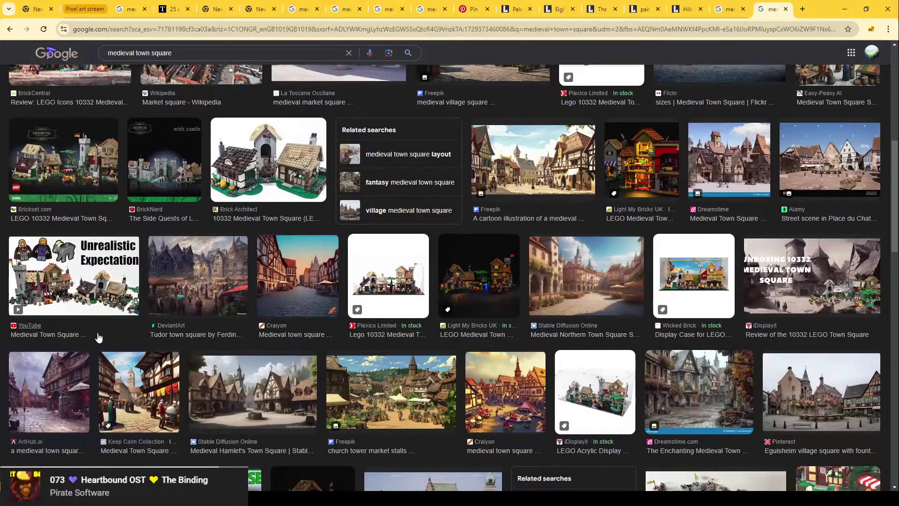
scroll(92, 334, down, 2)
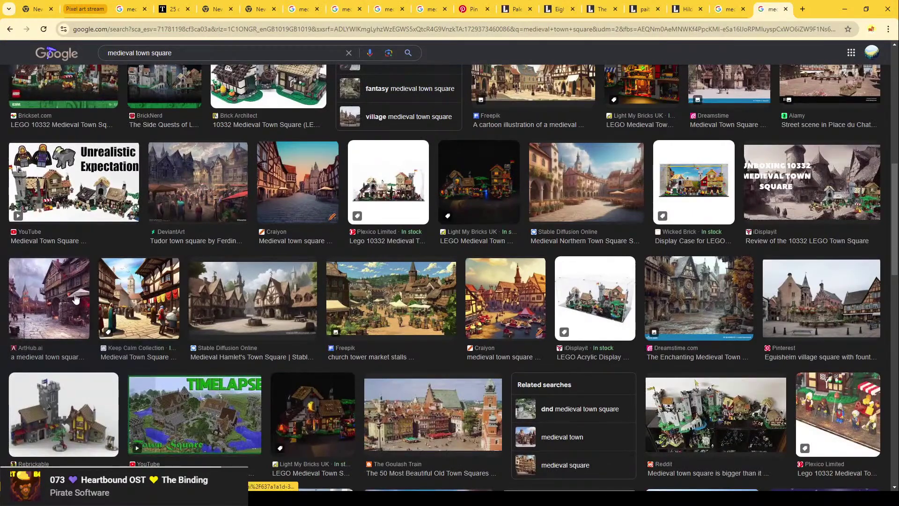
scroll(363, 323, down, 3)
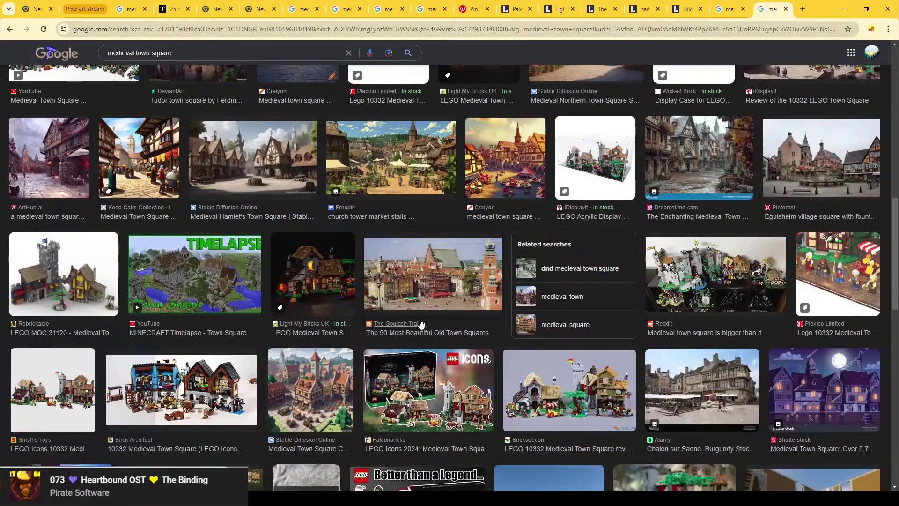
scroll(420, 323, down, 1)
scroll(181, 365, down, 7)
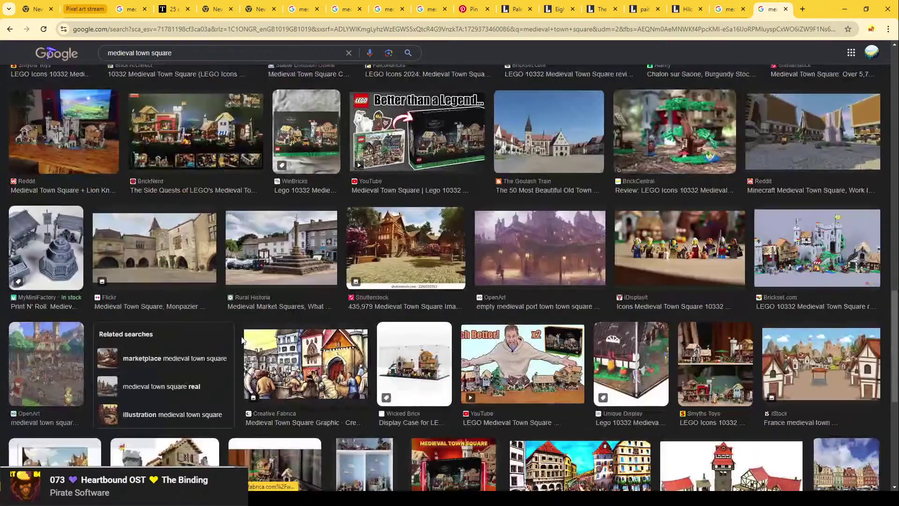
scroll(281, 234, up, 15)
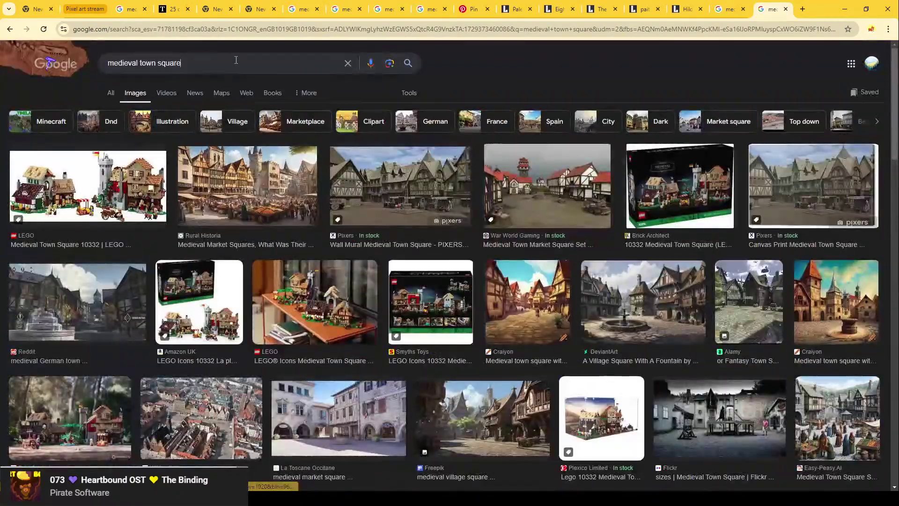
Refine the image search to "medieval town square -lego" and look over the village square references
click(244, 64)
text(-lego)
key(Return)
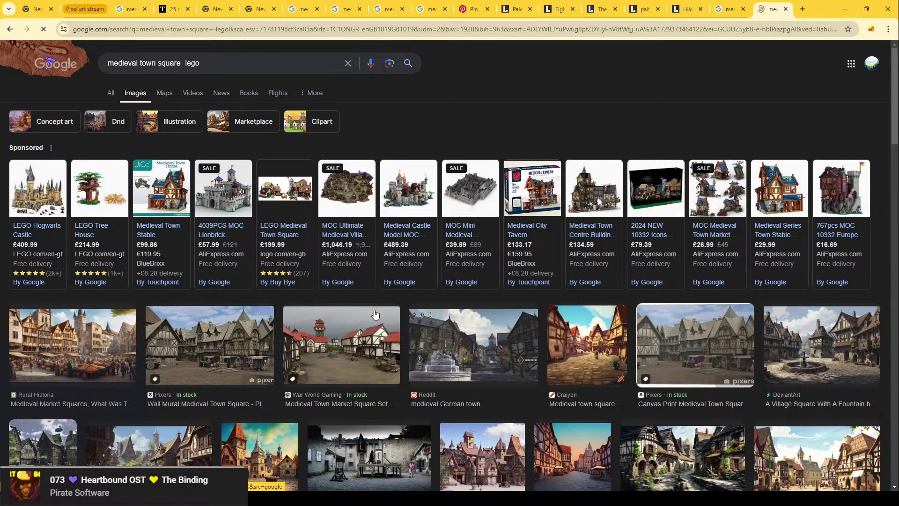
scroll(229, 279, down, 3)
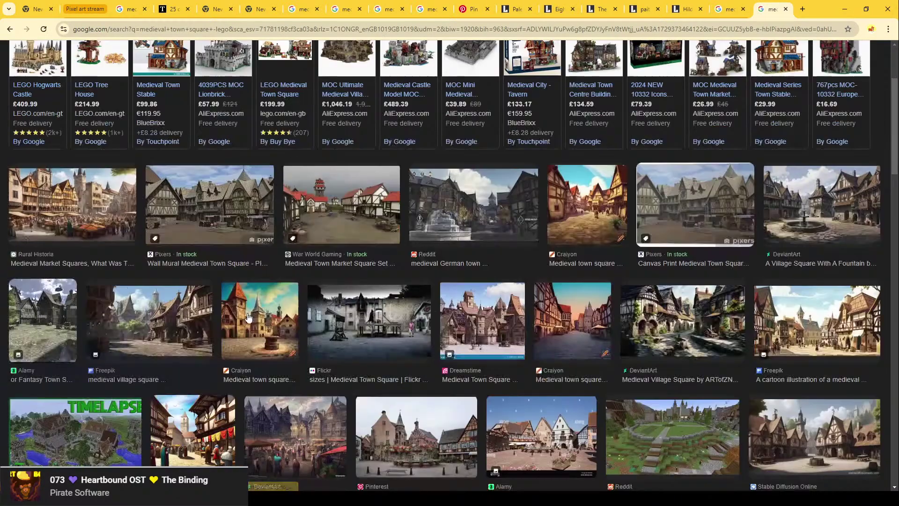
scroll(244, 317, down, 1)
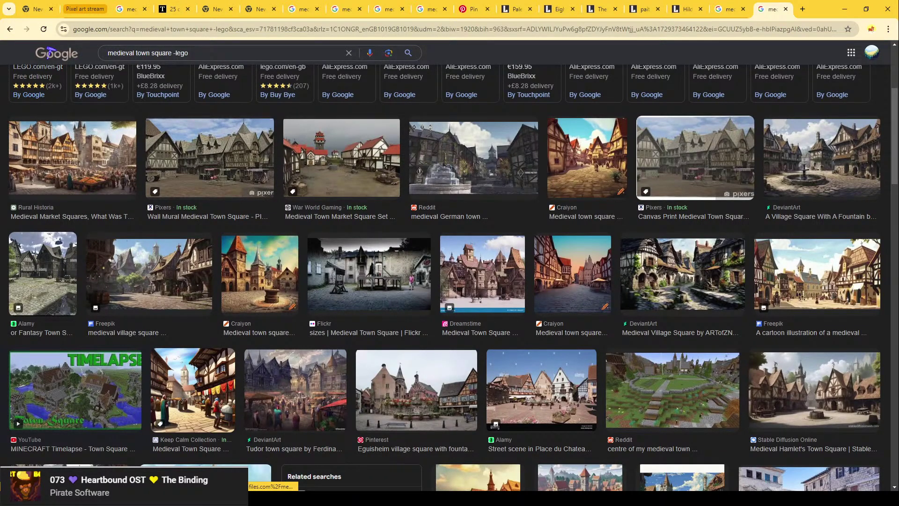
Return to Aseprite and move Layer 24 directly above Layer 18 in the layer stack
key(alt+Tab)
scroll(301, 184, down, 1)
scroll(348, 235, up, 3)
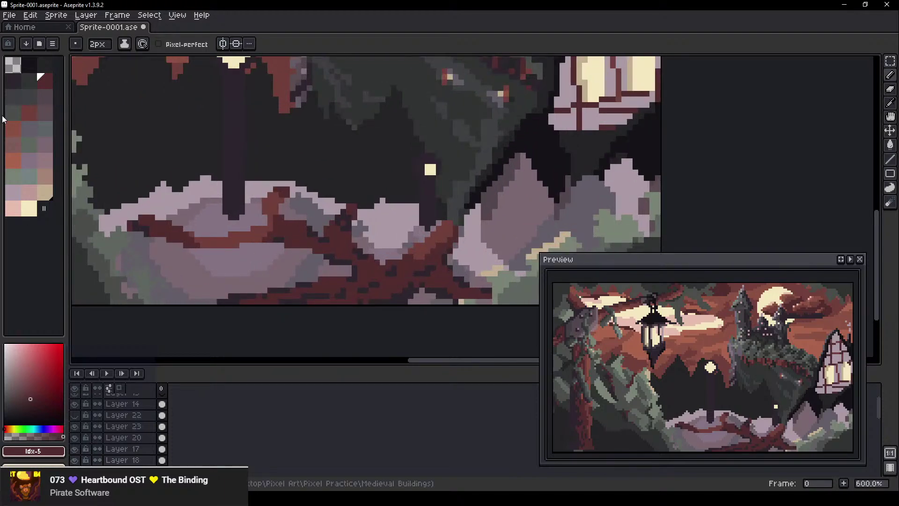
click(10, 15)
click(267, 338)
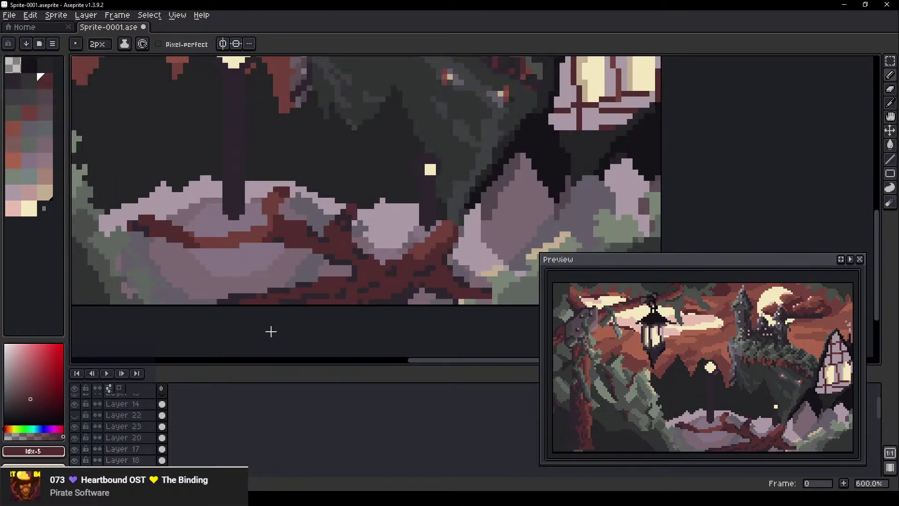
scroll(313, 205, down, 2)
key(v)
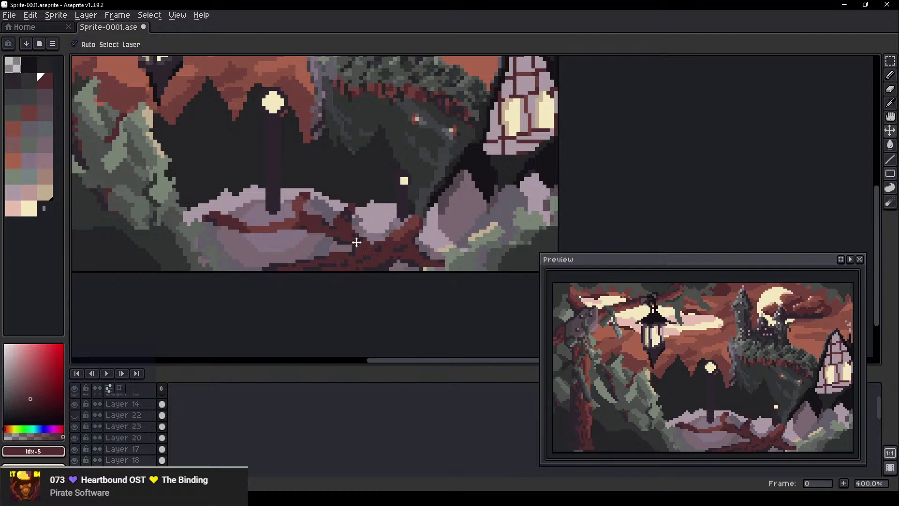
click(368, 237)
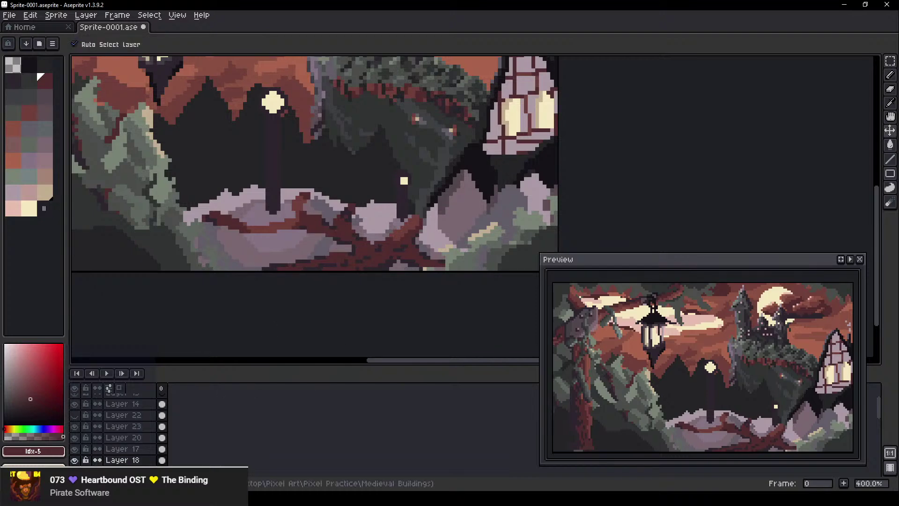
click(129, 467)
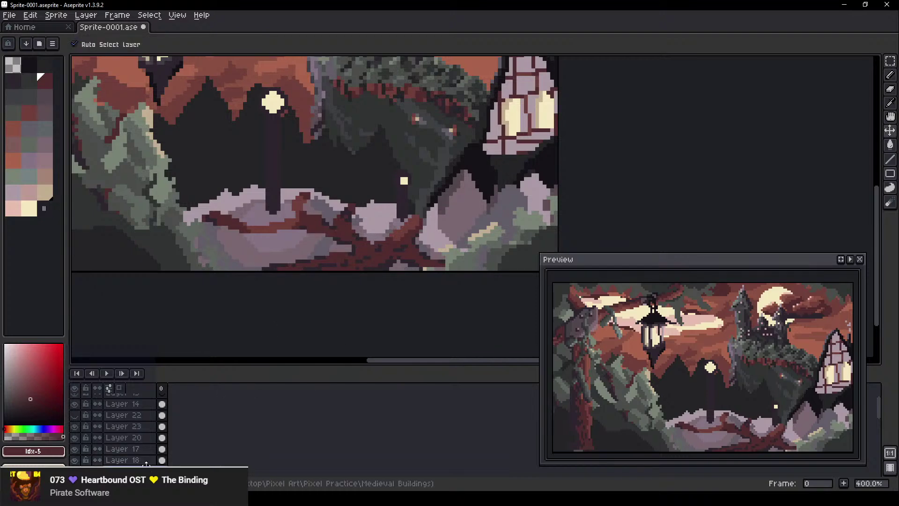
drag(146, 467, 149, 456)
Set up a 4px pencil with the dusty pink palette index 23 for painting the central ground on Layer 24
key(b)
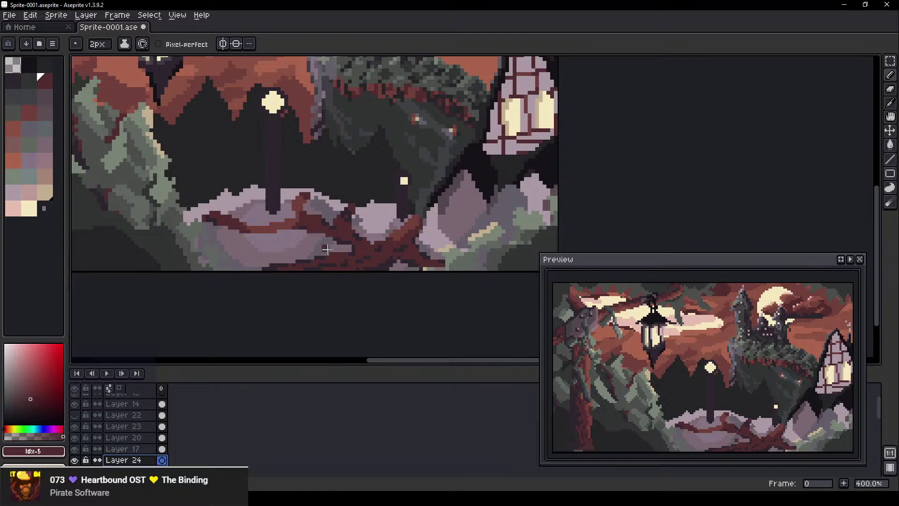
click(42, 177)
scroll(336, 218, up, 2)
key(v)
key(b)
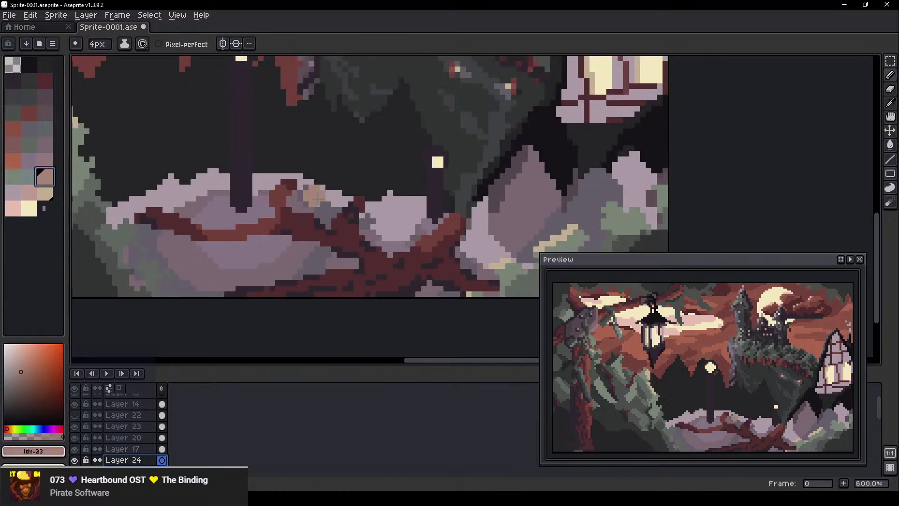
Paint a light pink (Idx-27) rock just right of the tall lamp post with a 3px brush, shading its right side with Idx-25
key(minus)
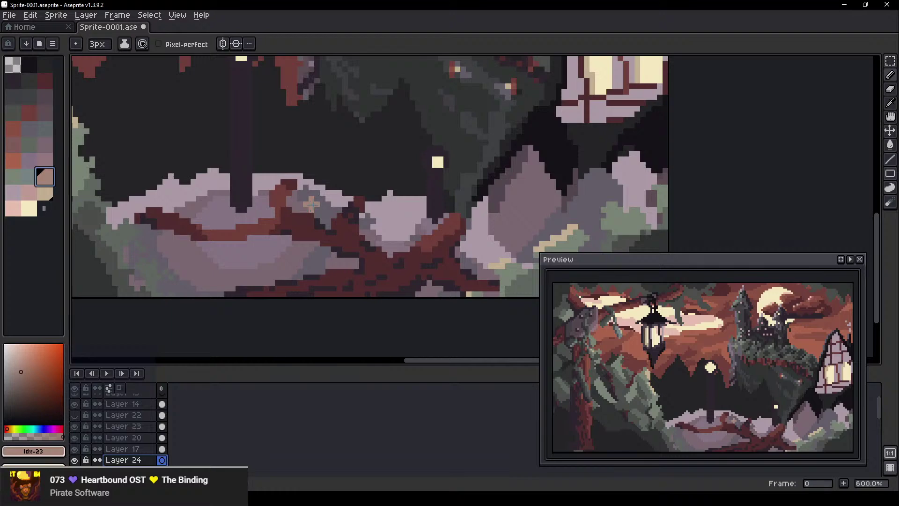
click(13, 211)
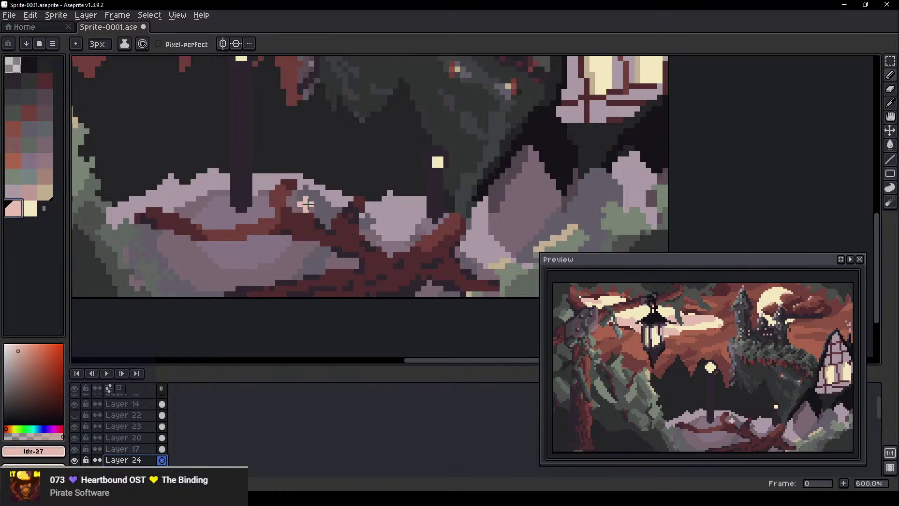
mouse_move(305, 205)
mouse_down()
mouse_move(273, 224)
mouse_move(299, 200)
mouse_move(276, 222)
mouse_move(312, 216)
mouse_move(310, 194)
mouse_move(315, 223)
mouse_up()
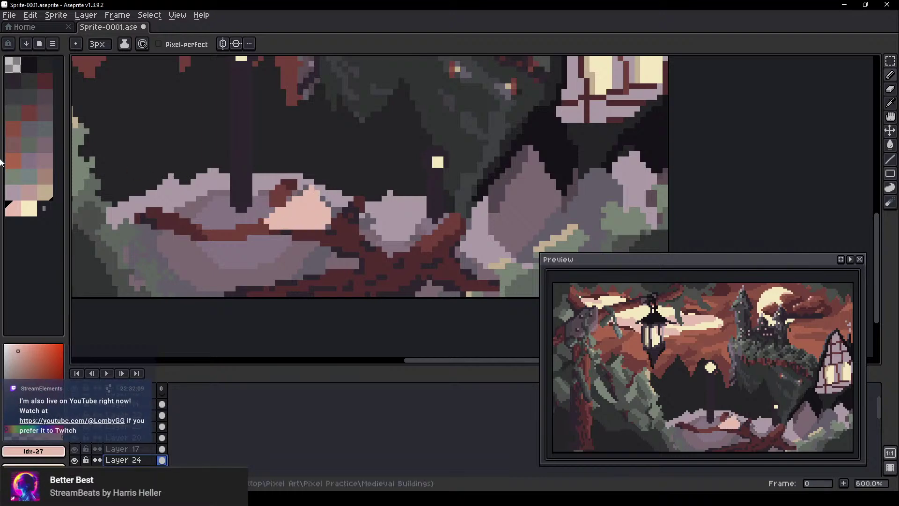
alt+click(395, 230)
mouse_move(312, 190)
mouse_down()
mouse_move(343, 222)
mouse_move(325, 225)
mouse_up()
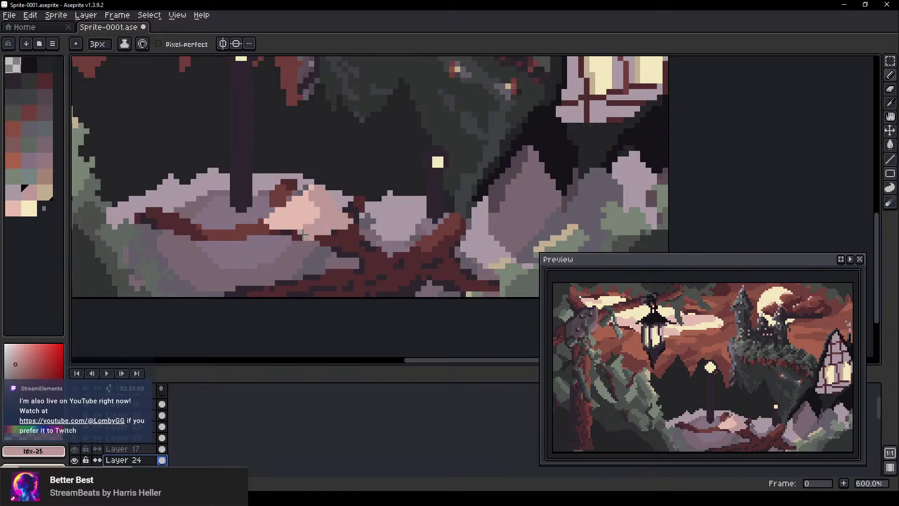
Move the painted pink rock slightly upward so it rests just above the roots
scroll(377, 253, down, 1)
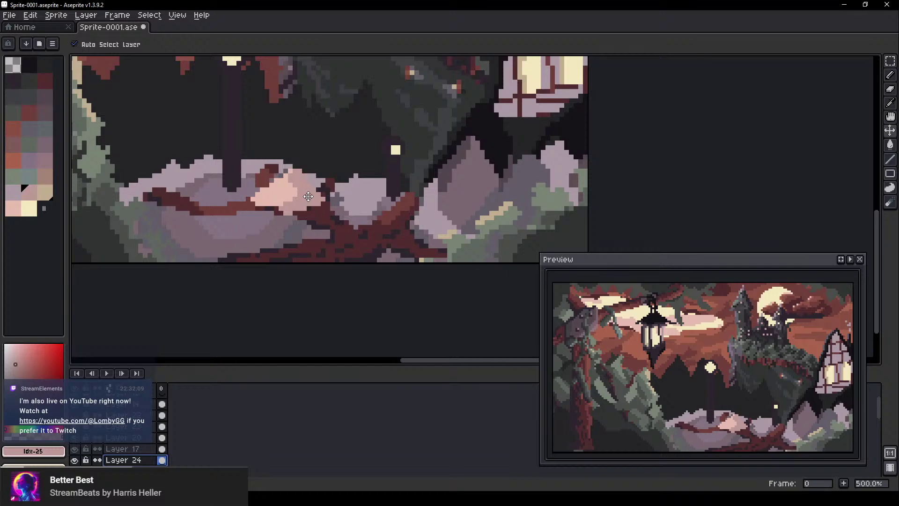
ctrl+drag(298, 188, 295, 180)
scroll(294, 180, up, 4)
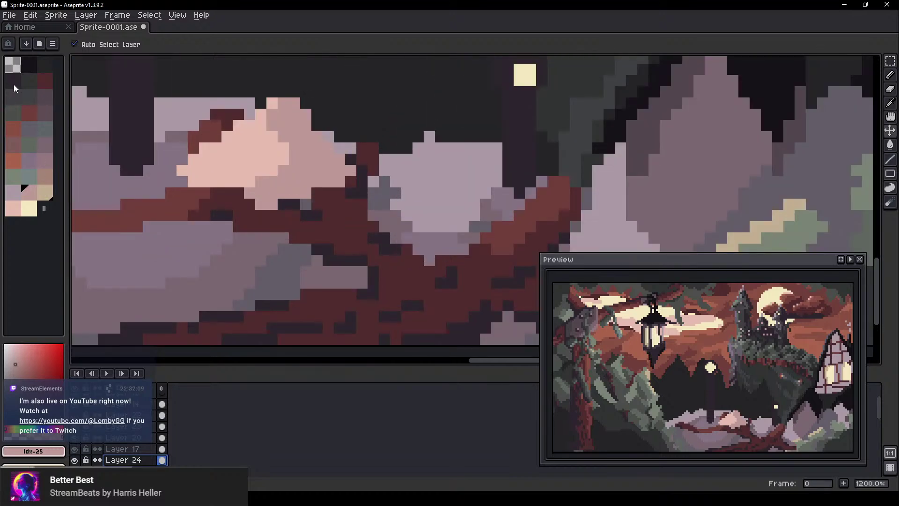
click(15, 87)
key(b)
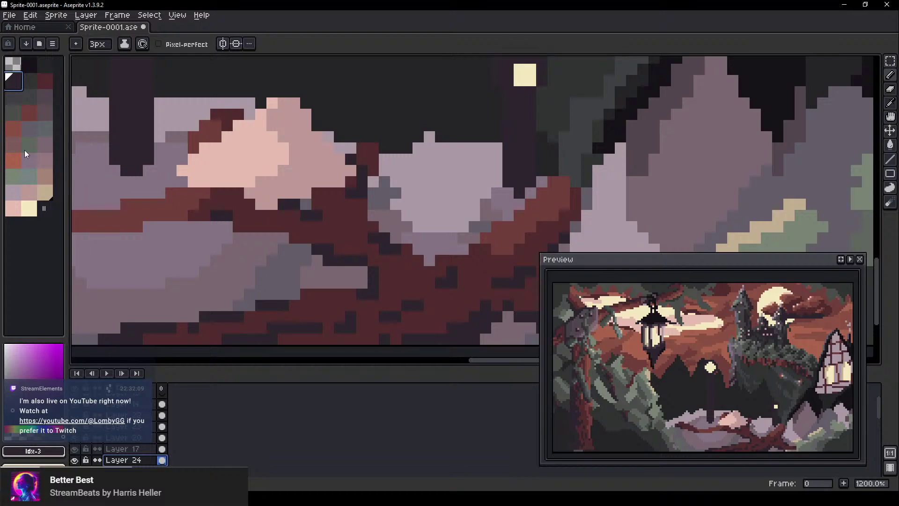
click(49, 109)
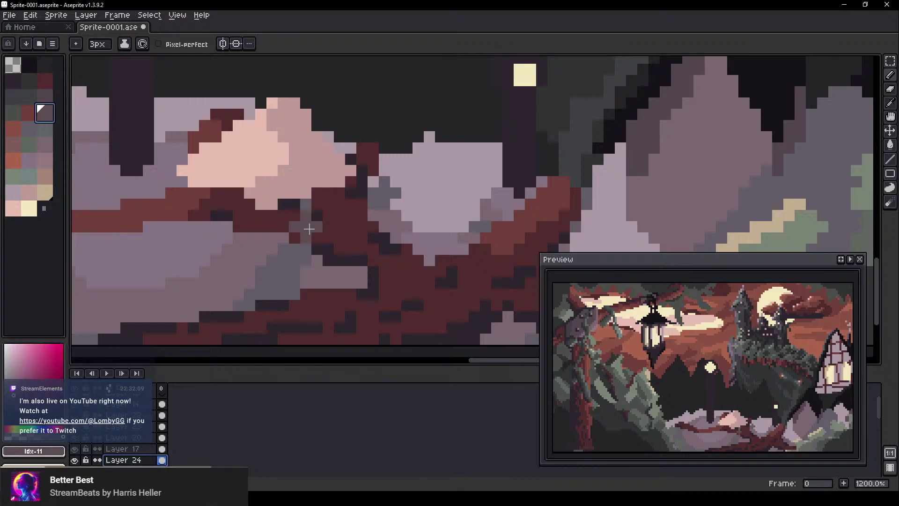
key(ctrl+z)
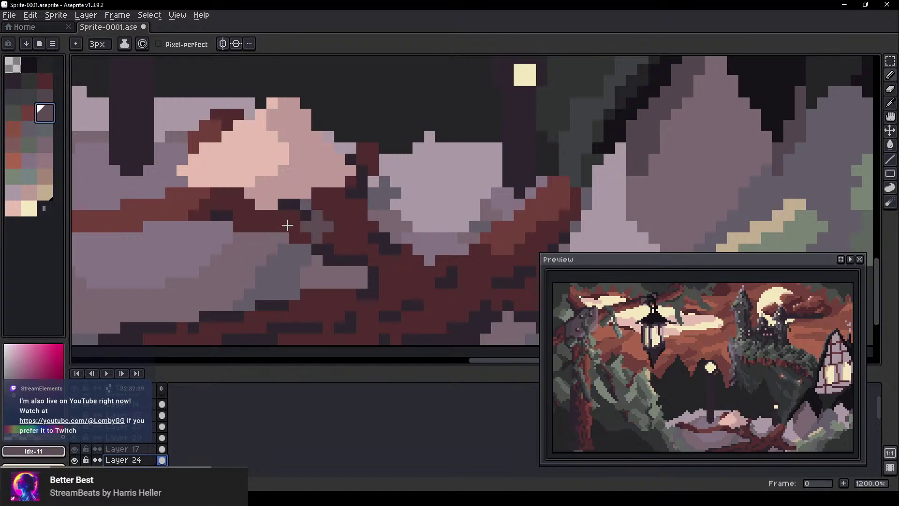
scroll(291, 289, up, 3)
scroll(298, 292, up, 2)
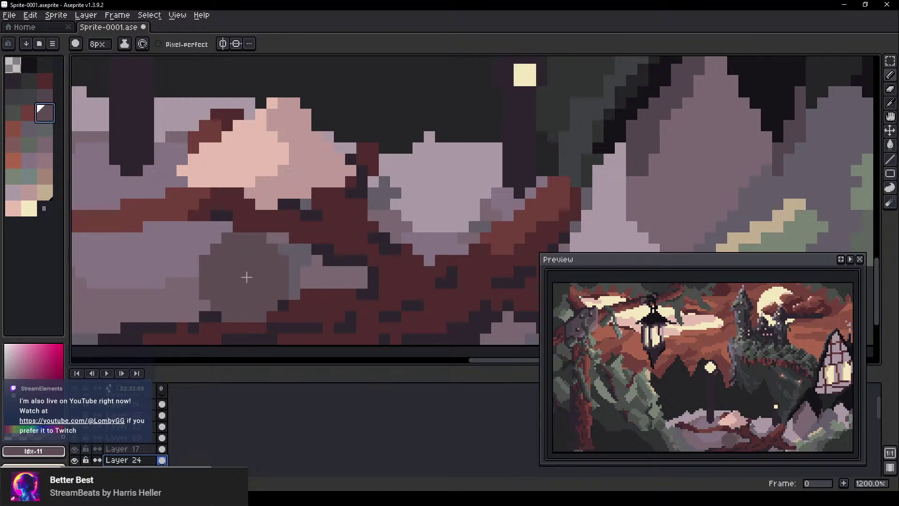
Nudge the pink rock slightly up and left, closer to the tall lamp post
key(v)
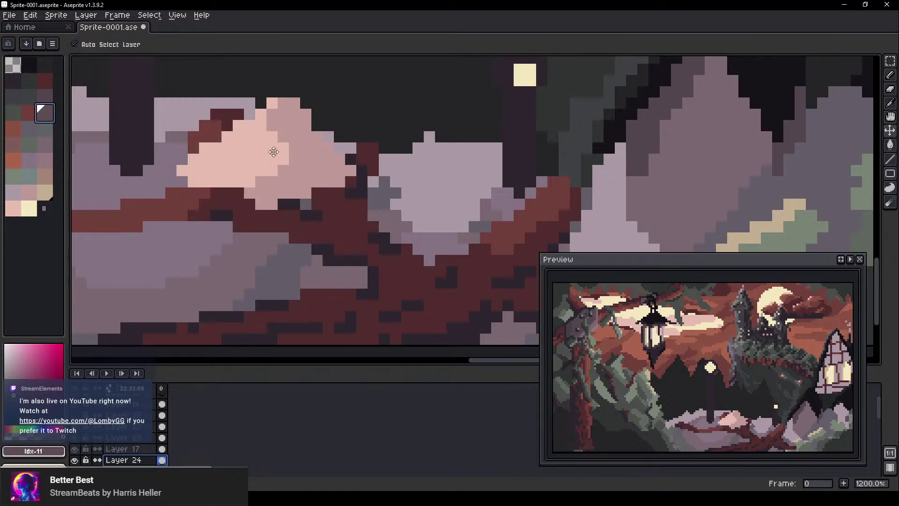
drag(250, 170, 239, 160)
scroll(318, 210, down, 4)
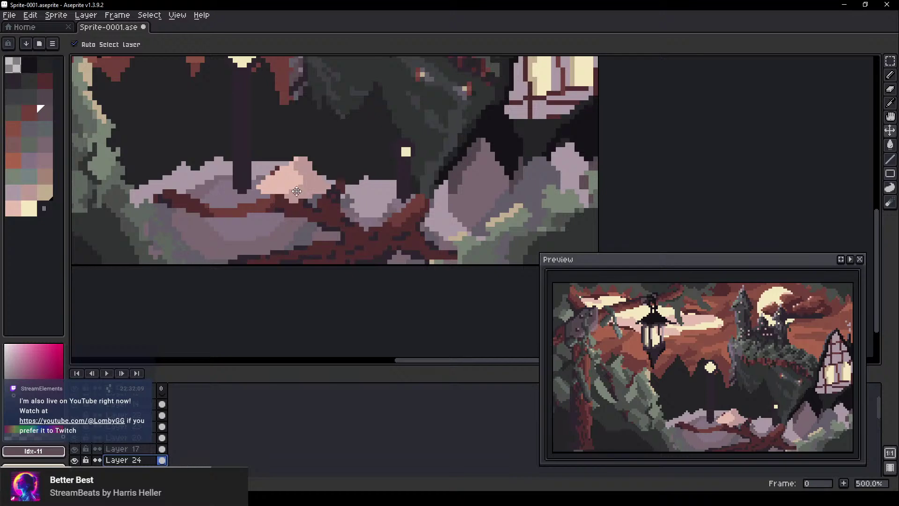
drag(307, 201, 284, 218)
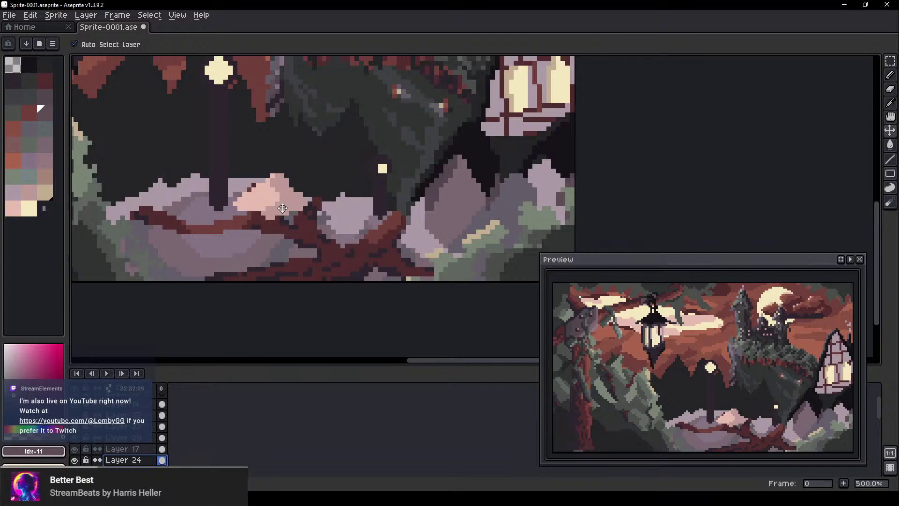
Recolour the dark red roots dark mauve on their own layer, using an 8px shading brush with palette colours Idx-5 and Idx-8
click(349, 258)
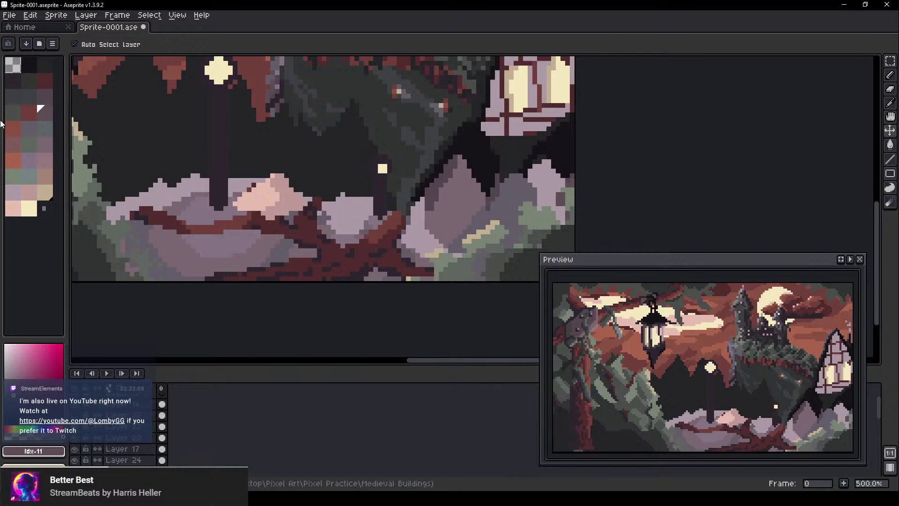
click(49, 97)
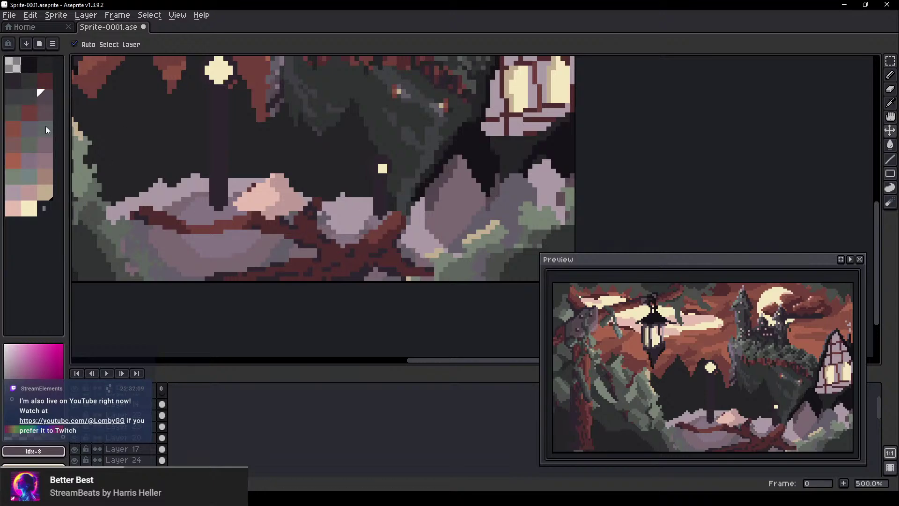
alt+click(332, 250)
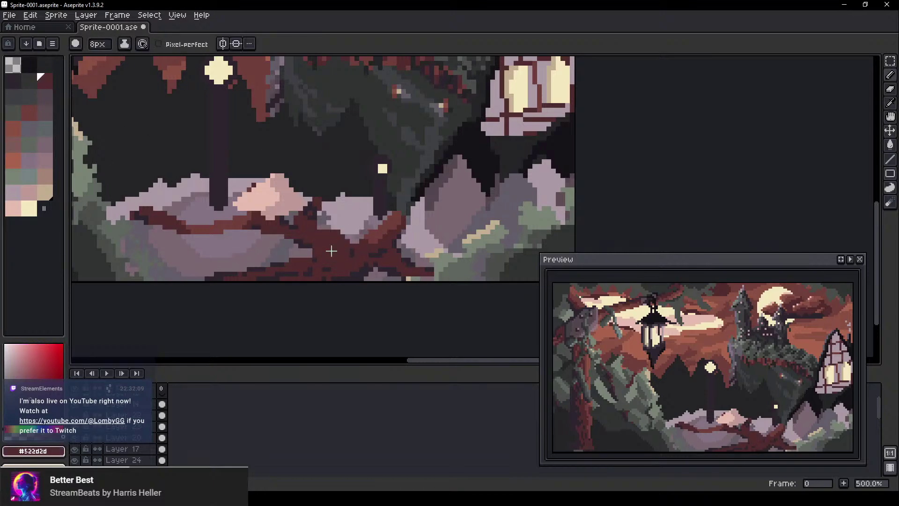
click(51, 80)
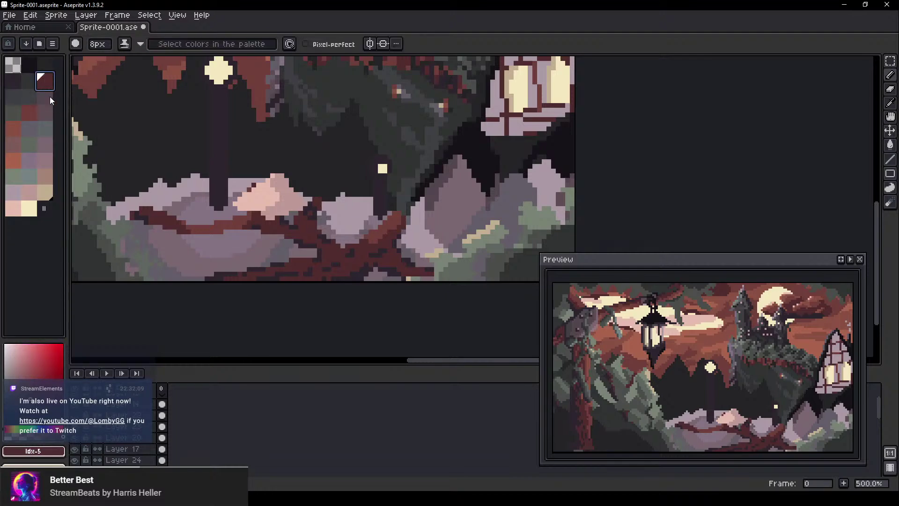
ctrl+click(49, 97)
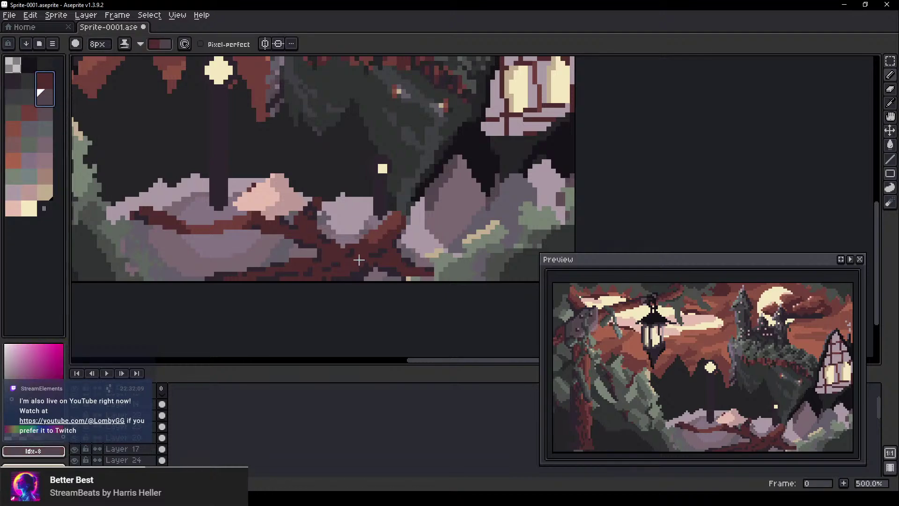
key(x)
mouse_move(391, 229)
mouse_down()
mouse_move(369, 235)
mouse_move(309, 269)
mouse_move(210, 287)
mouse_move(389, 249)
mouse_move(440, 281)
mouse_move(322, 237)
mouse_move(294, 206)
mouse_move(315, 207)
mouse_move(274, 230)
mouse_move(191, 230)
mouse_move(267, 226)
mouse_up()
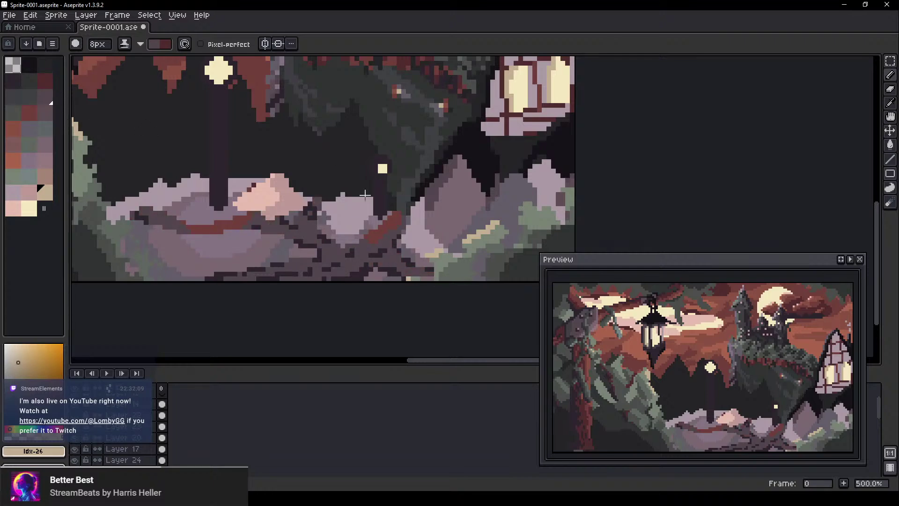
Shade the brighter red root highlights from Idx-10 to the muted mauve Idx-17, below the tall lamp post and beside the small lamp
alt+click(381, 229)
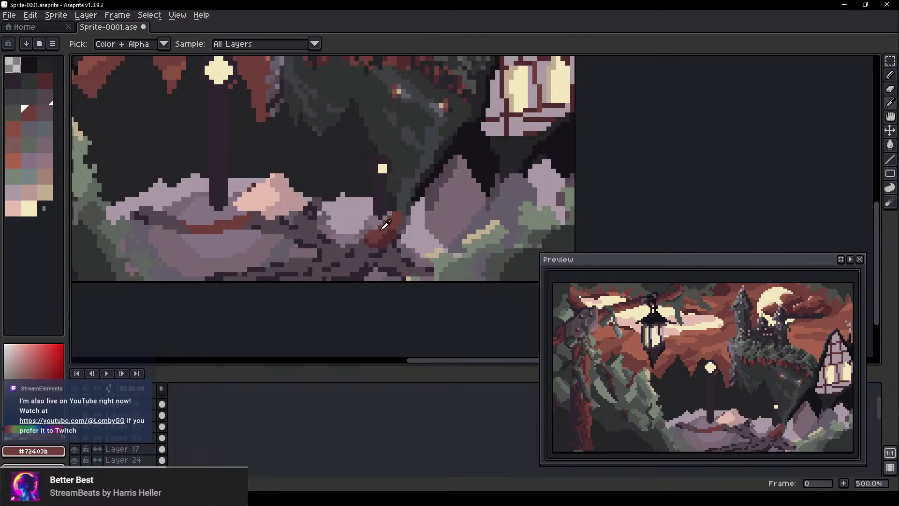
drag(307, 206, 318, 213)
click(24, 115)
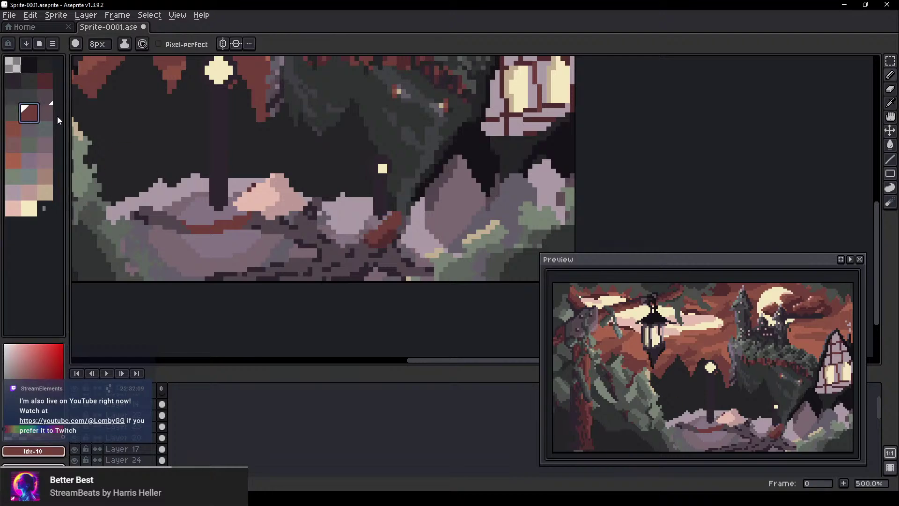
click(44, 145)
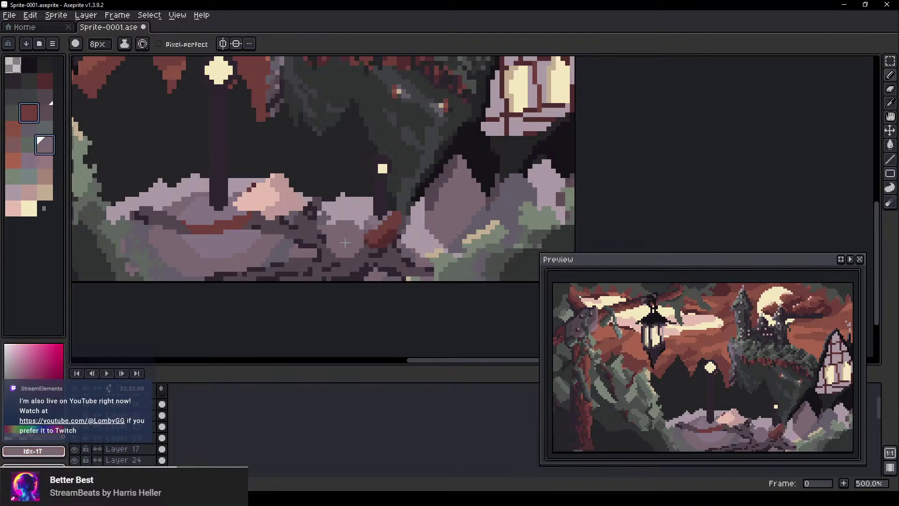
key(s)
click(35, 118)
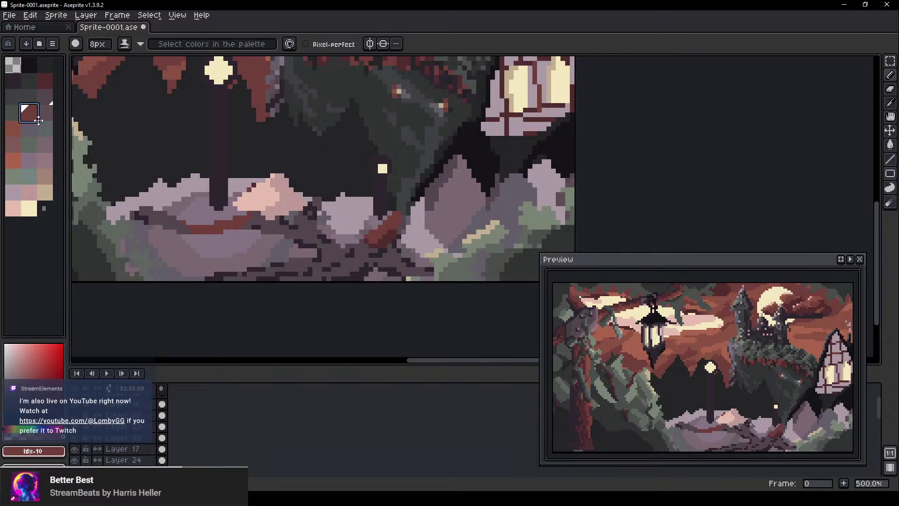
ctrl+click(48, 140)
key(x)
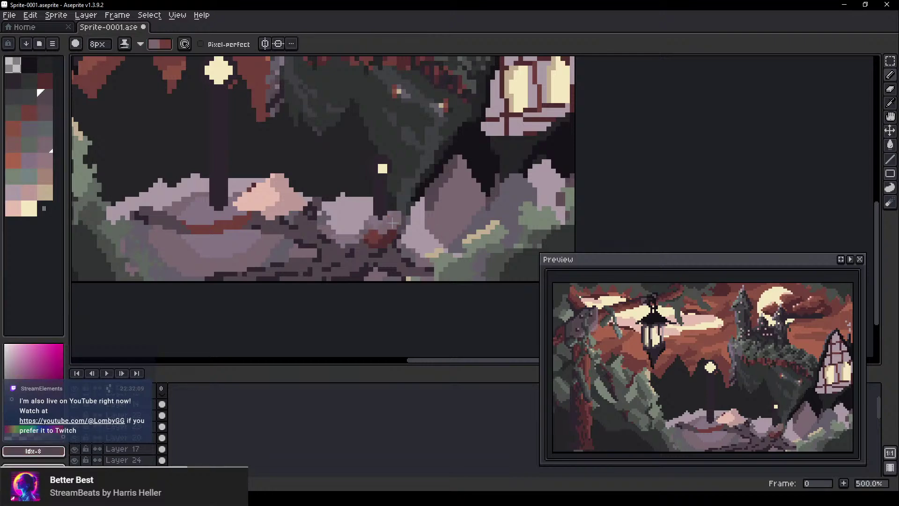
drag(214, 226, 226, 231)
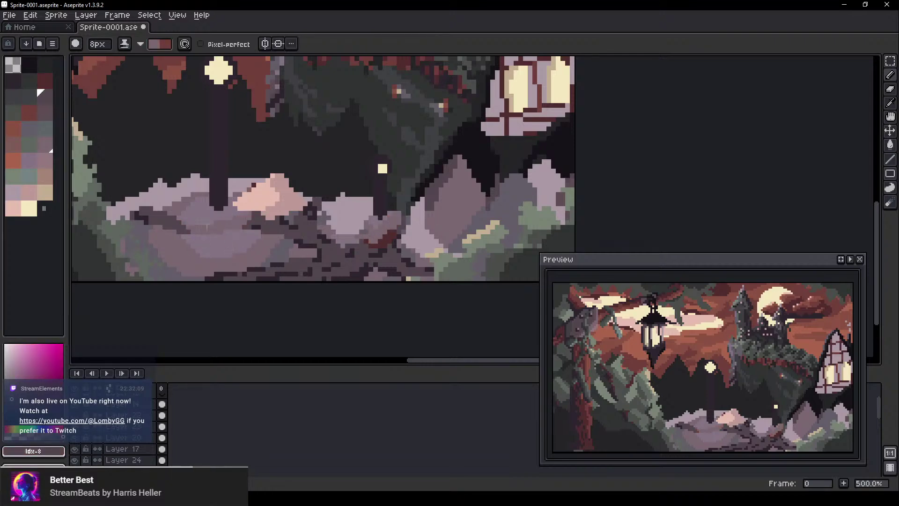
key(s)
alt+click(383, 237)
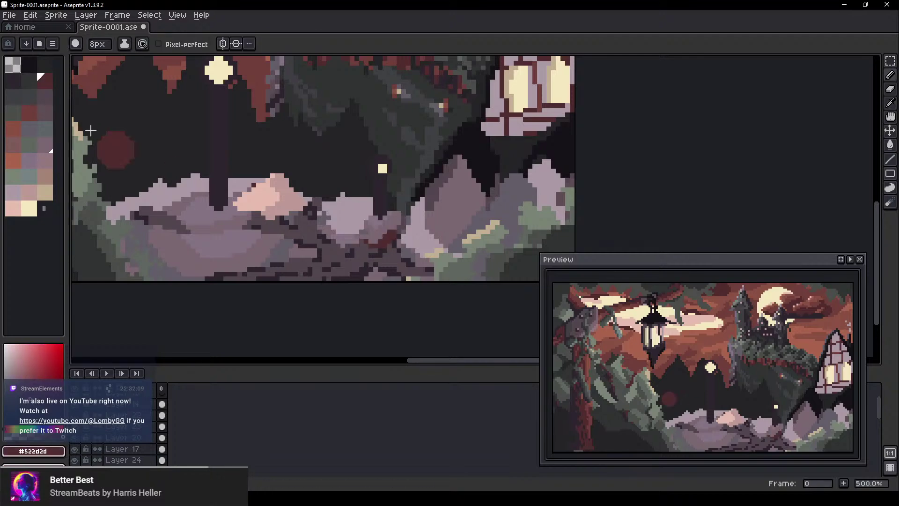
key(v)
mouse_move(383, 237)
mouse_down()
mouse_move(382, 256)
mouse_move(391, 234)
mouse_move(386, 244)
mouse_up()
key(ctrl+z)
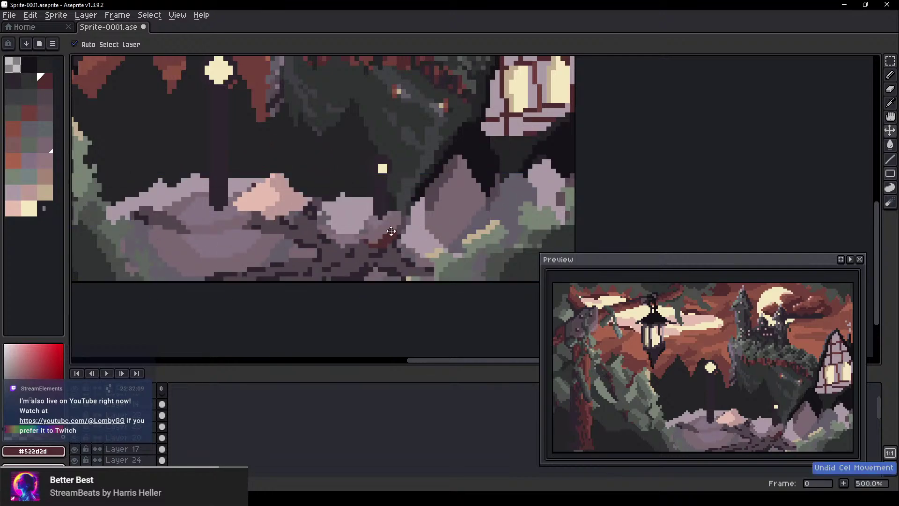
Recolour the remaining dark red patch on the root beside the small lamp to dark mauve, shading from Idx-5 to Idx-8
key(b)
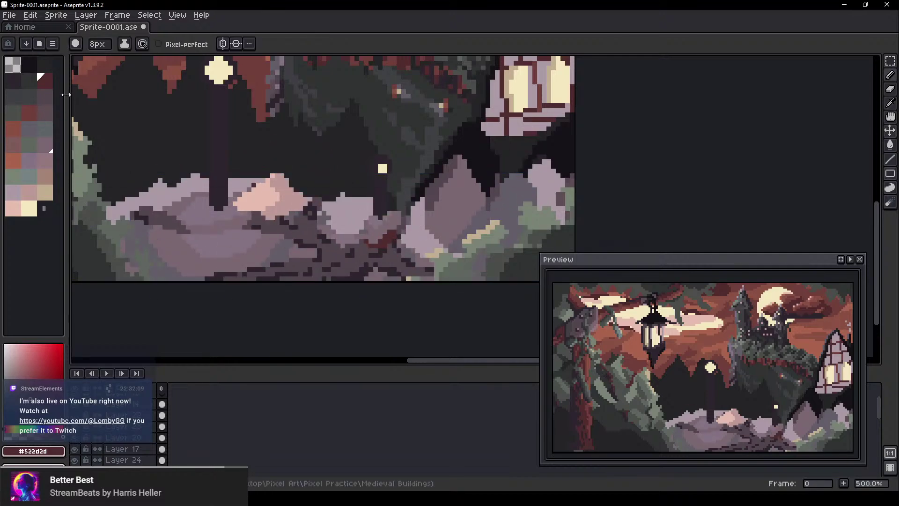
click(44, 97)
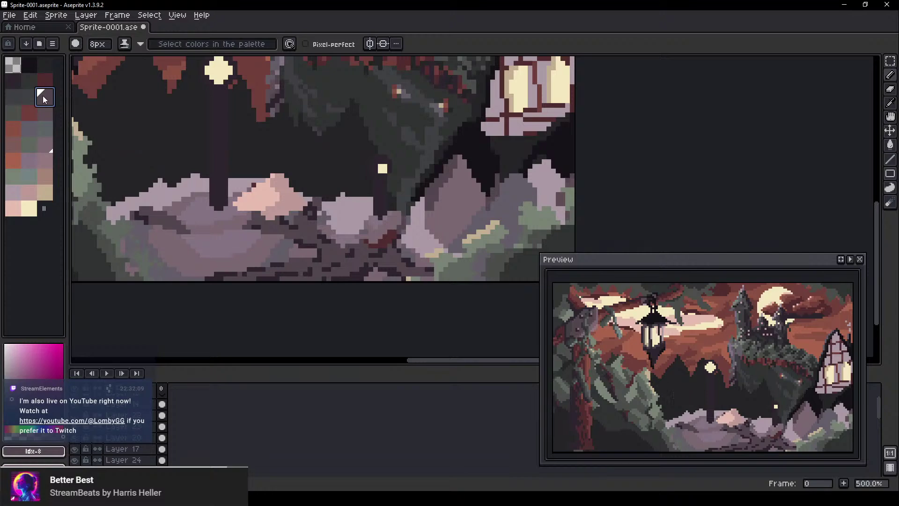
shift+click(50, 76)
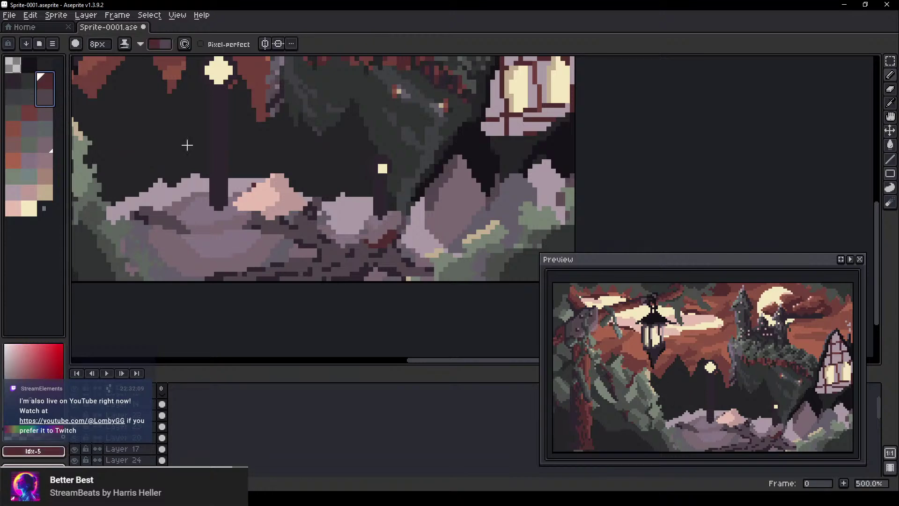
alt+click(375, 241)
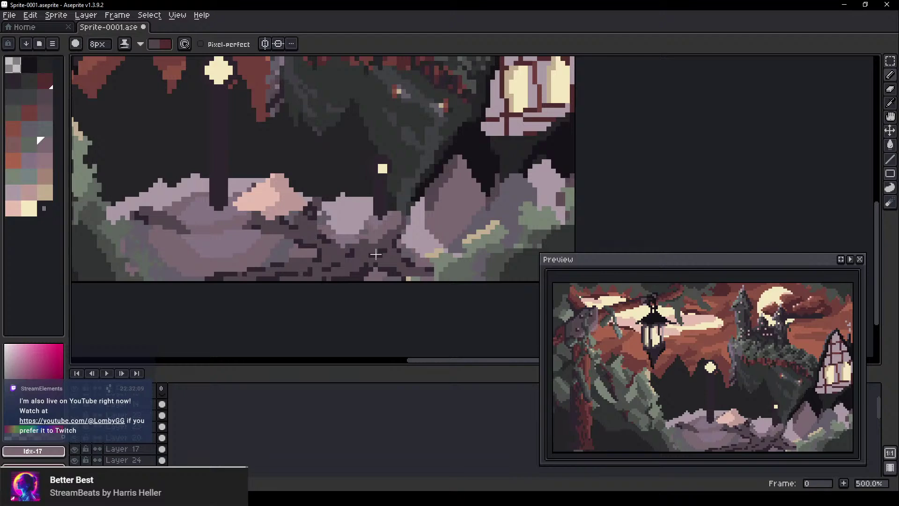
Shift the pink rock slightly up and right above the recoloured roots
key(v)
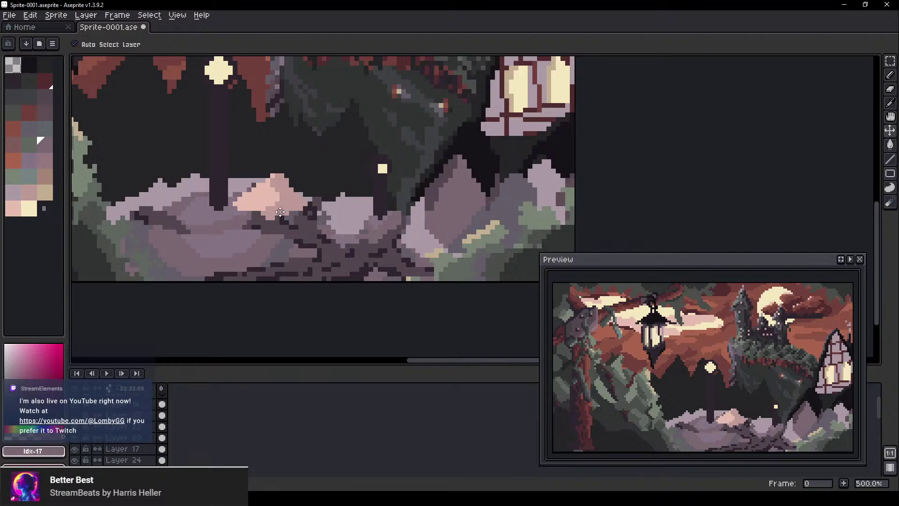
scroll(294, 242, up, 3)
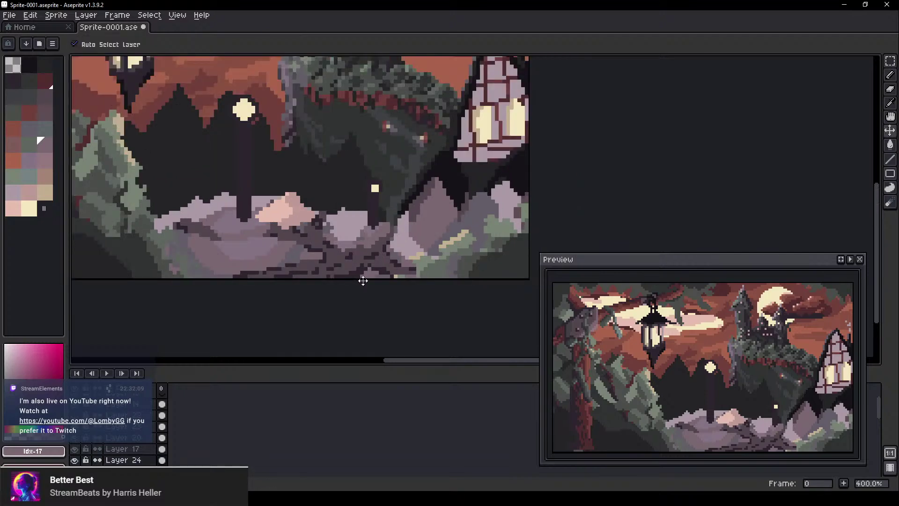
drag(279, 138, 289, 154)
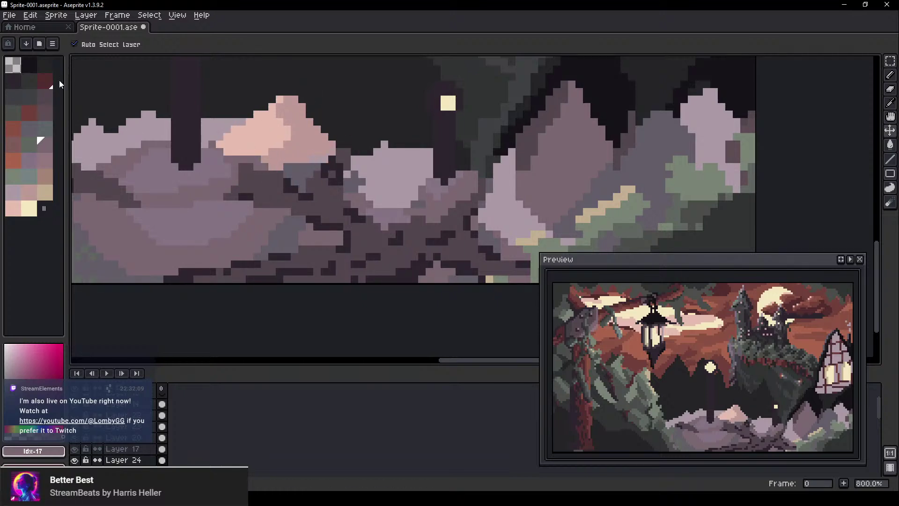
Paint a small round orange blob in Idx-18 with a 4px brush on the path below the pink rock
click(46, 82)
key(b)
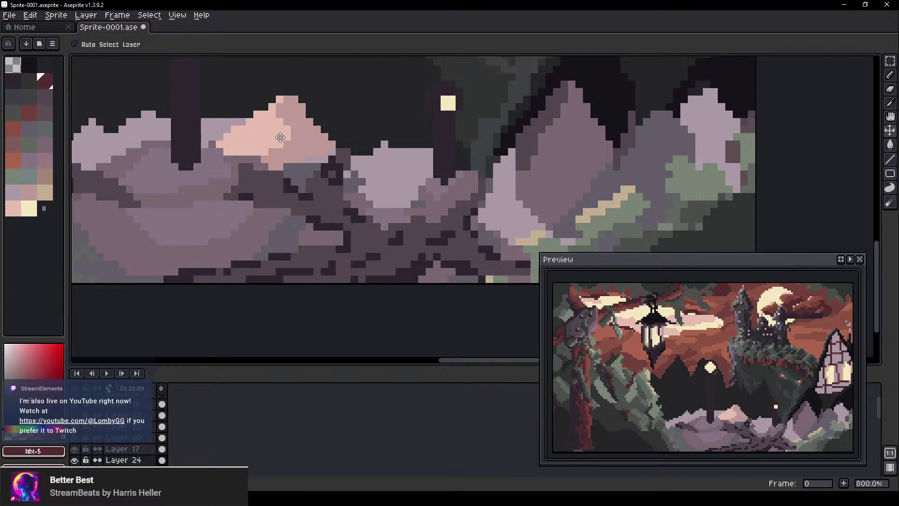
key(b)
scroll(283, 206, down, 5)
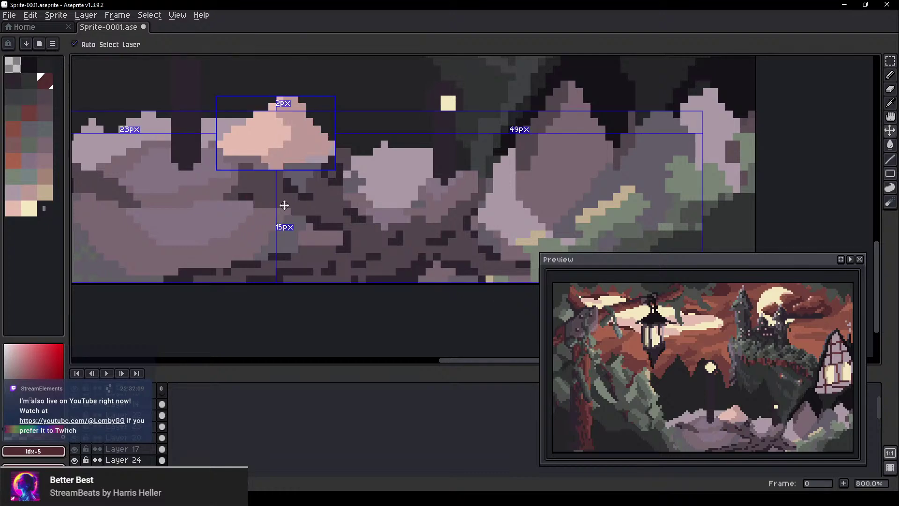
drag(38, 120, 27, 115)
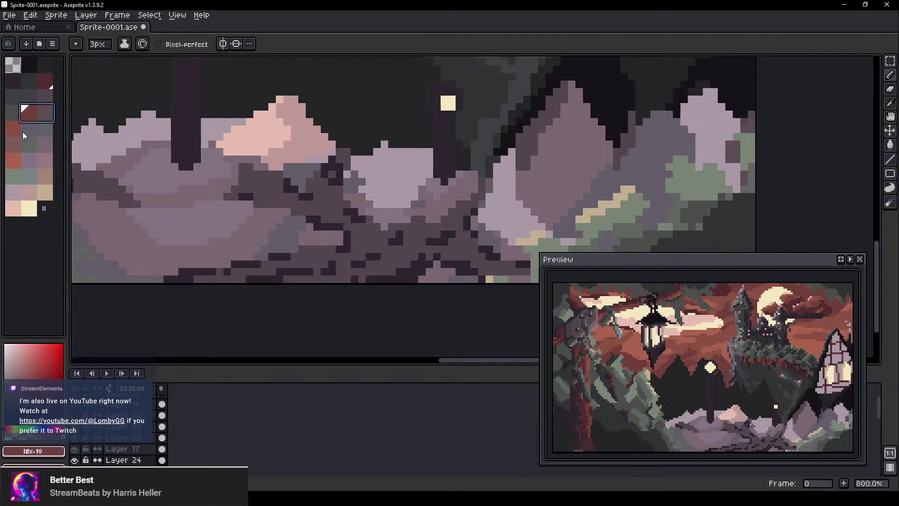
click(15, 162)
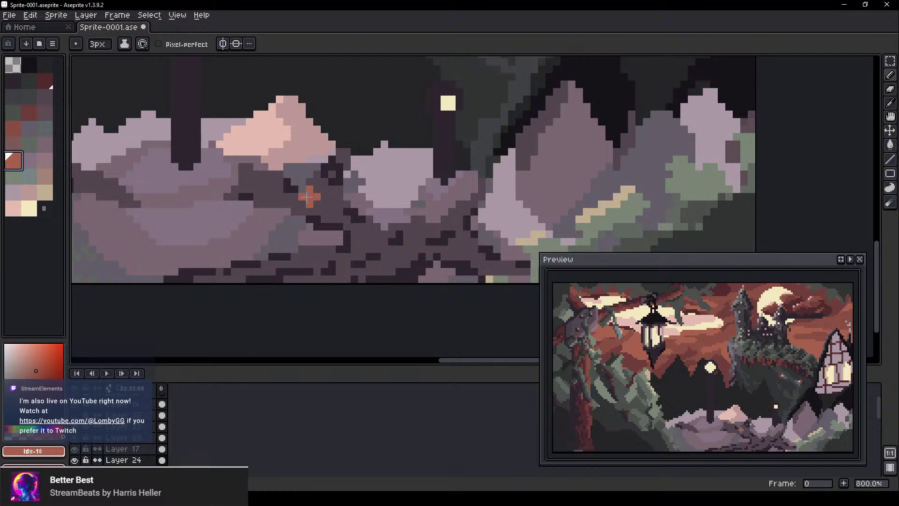
scroll(268, 200, up, 1)
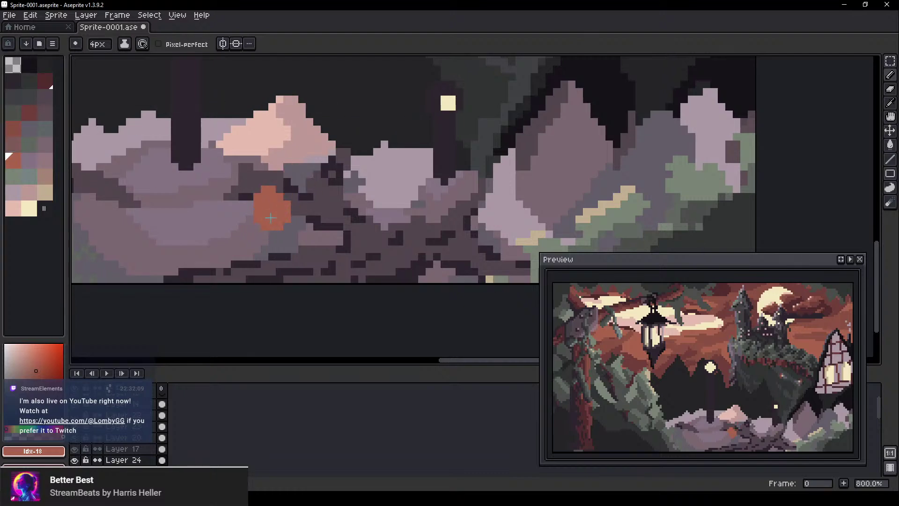
Shade the right and lower sides of the orange blob dark red Idx-5 with a 2px brush
click(43, 82)
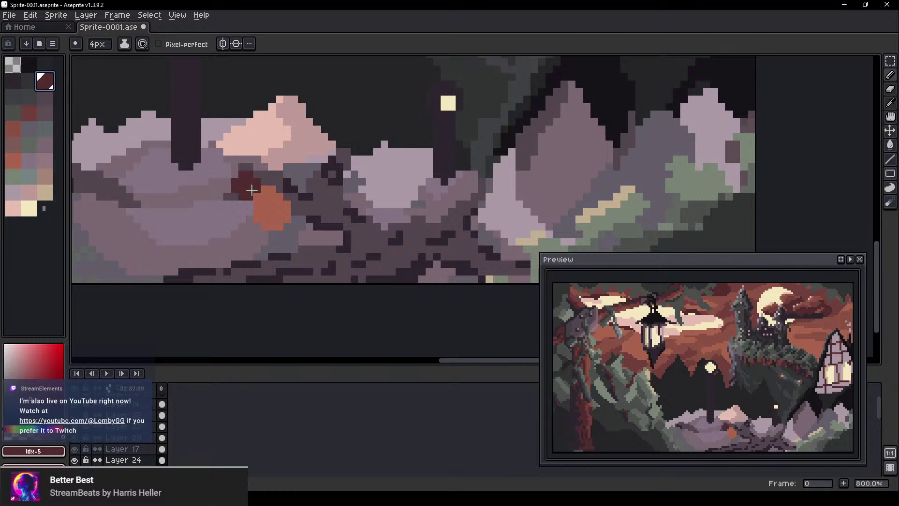
scroll(251, 190, up, 3)
key(minus)
key(minus)
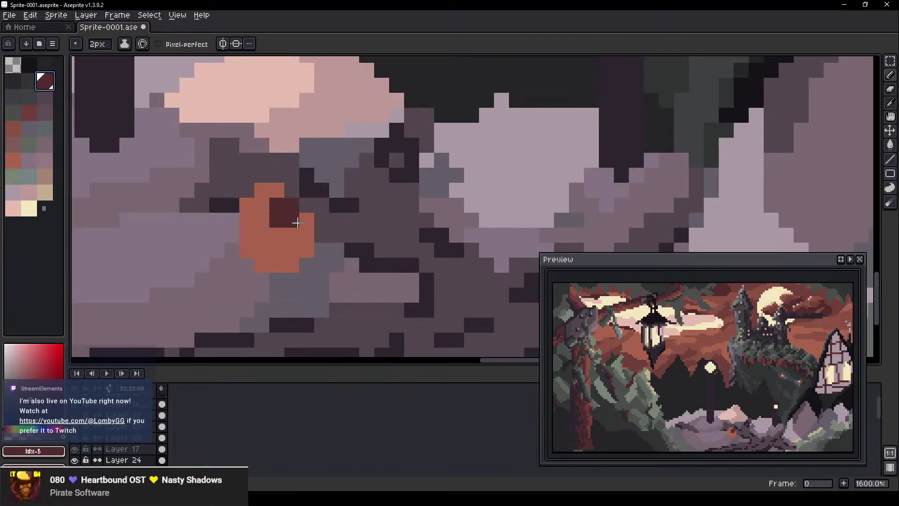
mouse_move(299, 205)
mouse_down()
mouse_move(301, 253)
mouse_move(287, 262)
mouse_move(263, 261)
mouse_move(281, 252)
mouse_move(260, 257)
mouse_up()
click(290, 260)
key(ctrl+z)
key(minus)
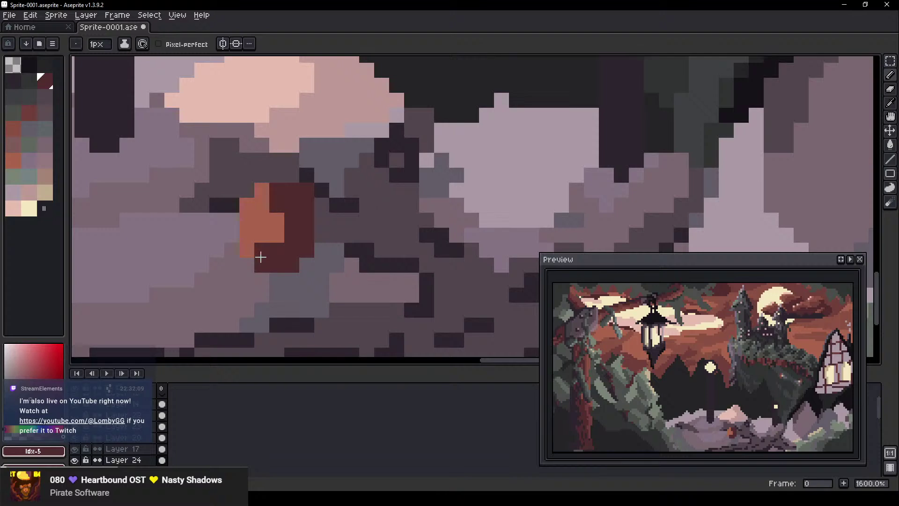
Extend the orange across the upper part of the blob with the 1px brush, using its sampled colour
alt+click(248, 206)
drag(276, 206, 295, 195)
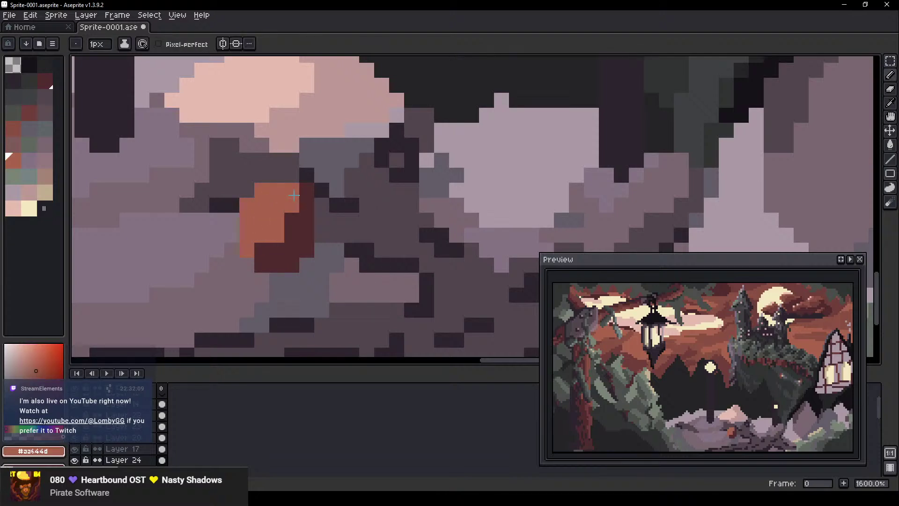
scroll(327, 254, down, 3)
scroll(411, 242, down, 2)
scroll(394, 249, up, 3)
ctrl+drag(298, 243, 302, 240)
scroll(302, 247, up, 2)
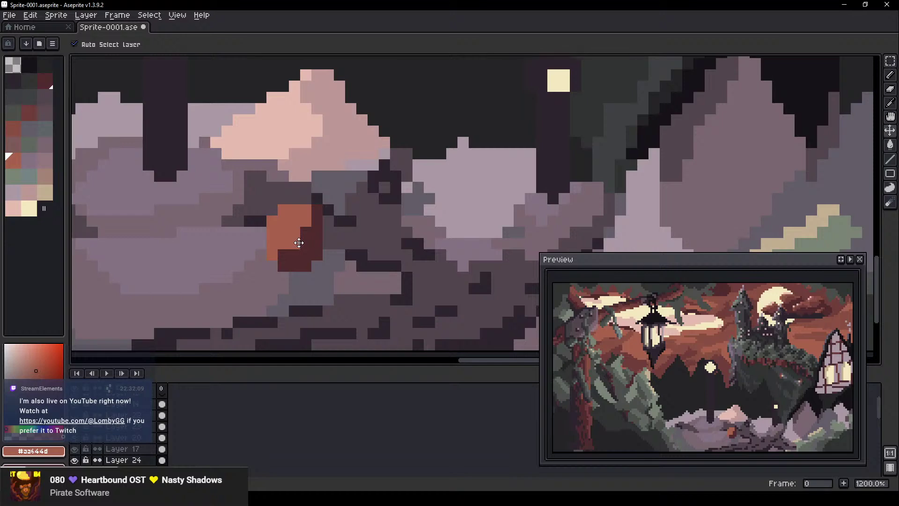
Draw a near-black Idx-1 underside and short central stem beneath the pink rock with the 1px brush
key(b)
click(17, 74)
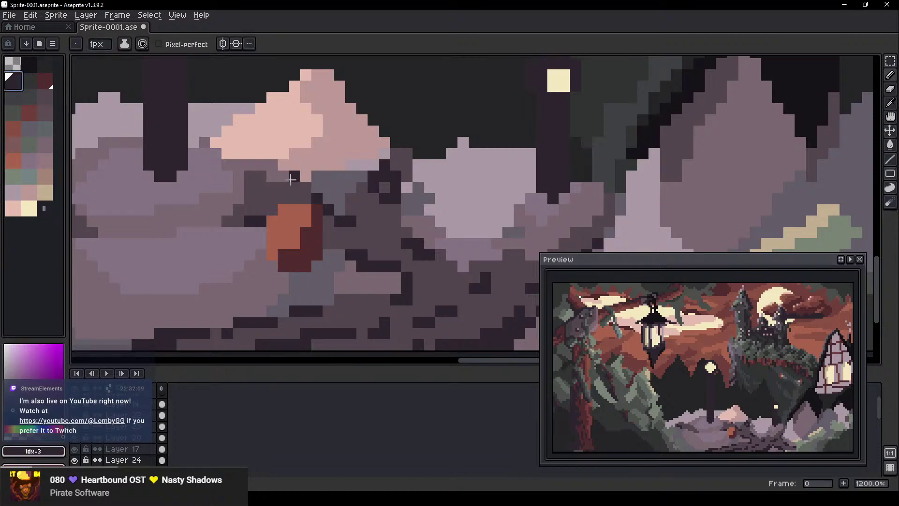
click(30, 64)
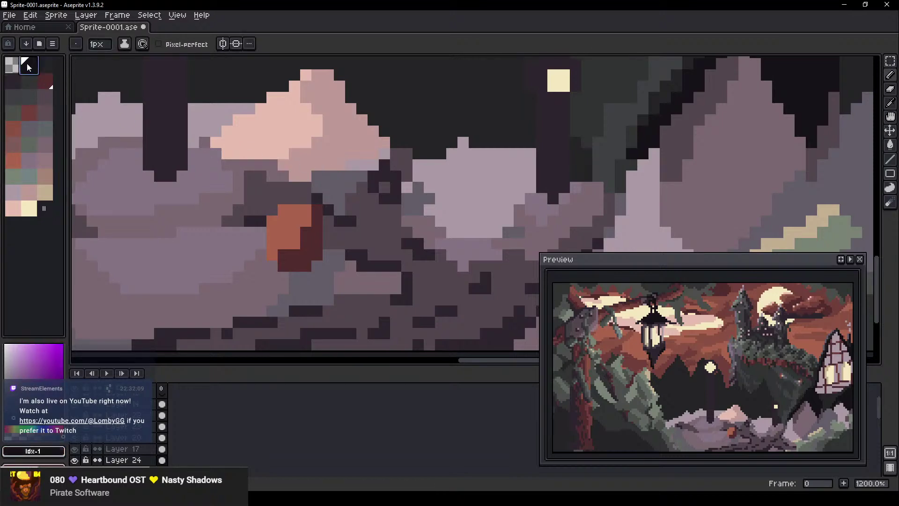
mouse_move(227, 162)
mouse_down()
mouse_move(272, 160)
mouse_move(299, 185)
mouse_move(330, 177)
mouse_move(308, 194)
mouse_move(381, 145)
mouse_move(348, 167)
mouse_up()
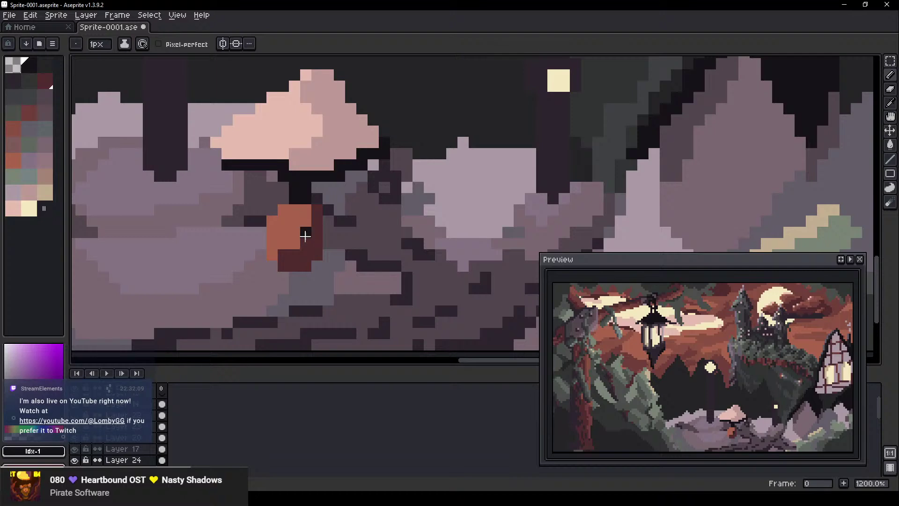
Move the orange blob down away from the pink rock's stem, and shift the rock and blob together up and left
key(m)
drag(257, 205, 330, 264)
drag(309, 230, 313, 264)
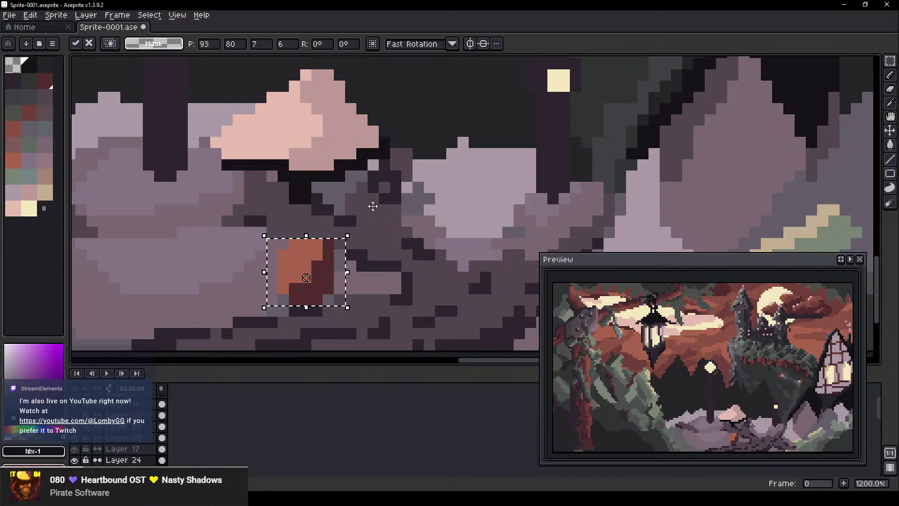
click(373, 205)
drag(325, 157, 292, 122)
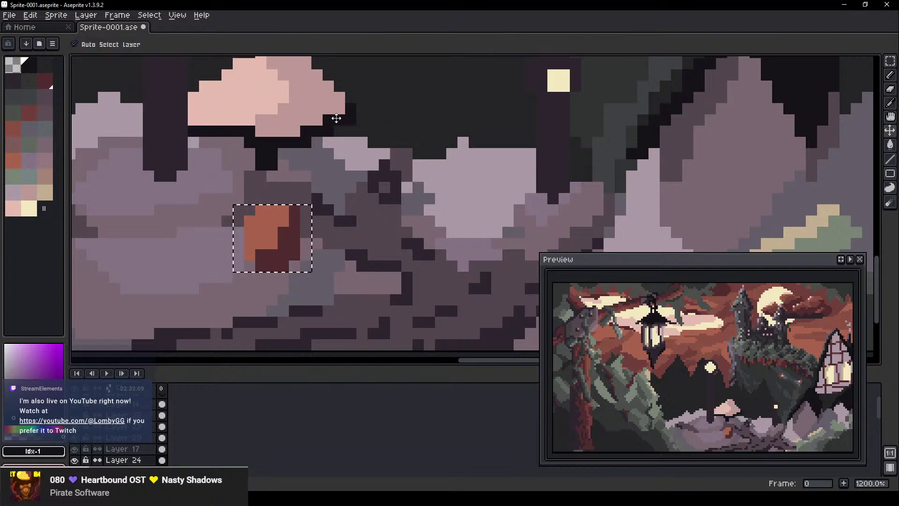
Move Layer 24 above Layer 17 in the layer stack
scroll(344, 118, down, 3)
drag(247, 75, 247, 179)
click(273, 146)
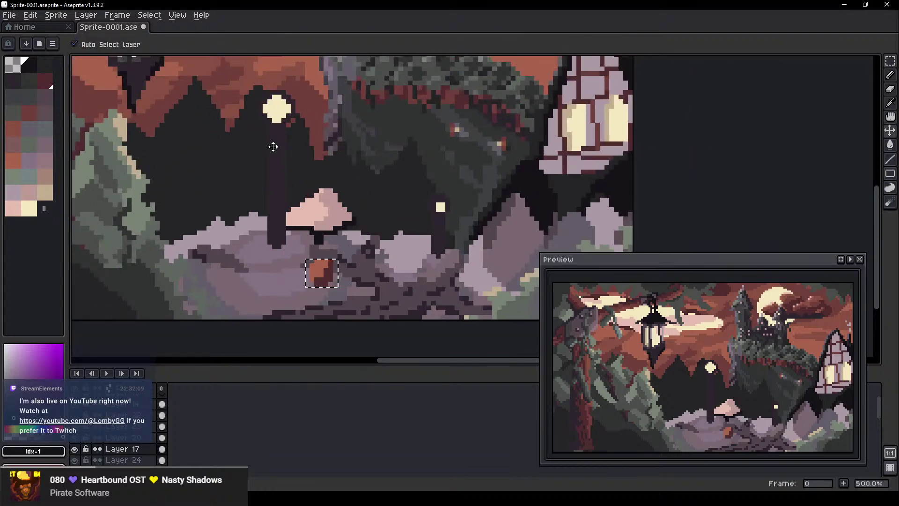
click(140, 459)
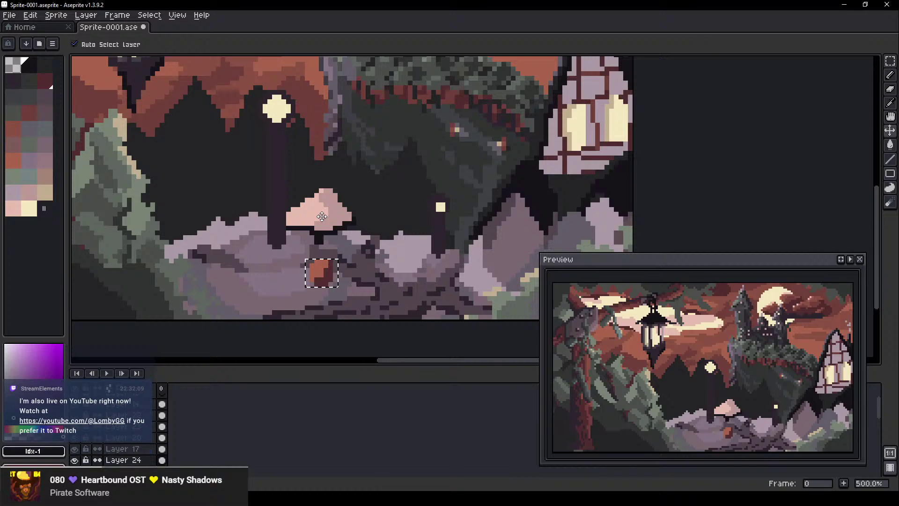
drag(149, 454, 141, 447)
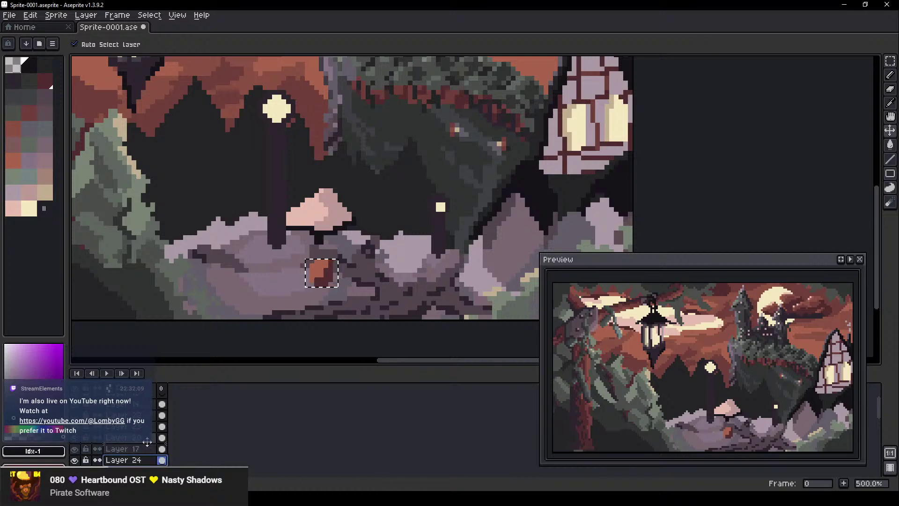
Reposition the pink rock and orange blob slightly right and up, just clear of the tall lamp post
mouse_move(317, 221)
mouse_down()
mouse_move(283, 213)
mouse_move(422, 211)
mouse_move(335, 218)
mouse_move(333, 227)
mouse_up()
scroll(333, 227, up, 4)
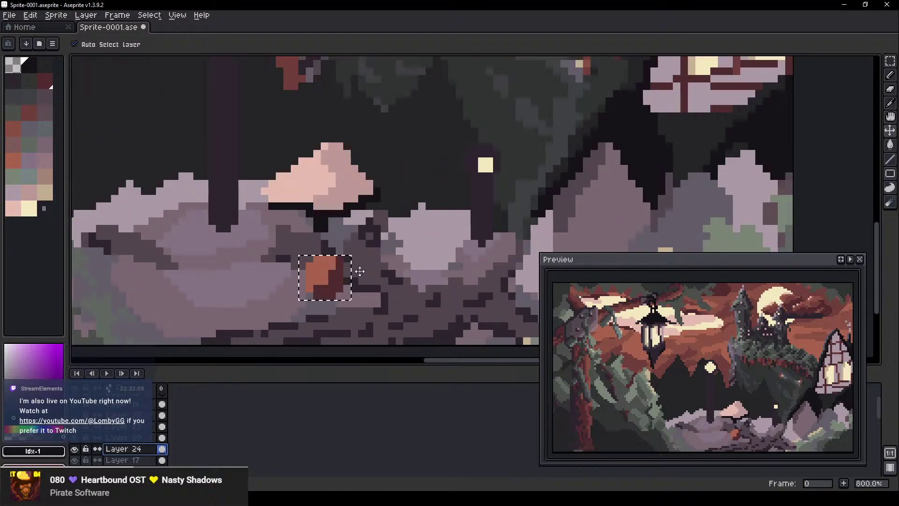
drag(318, 190, 308, 178)
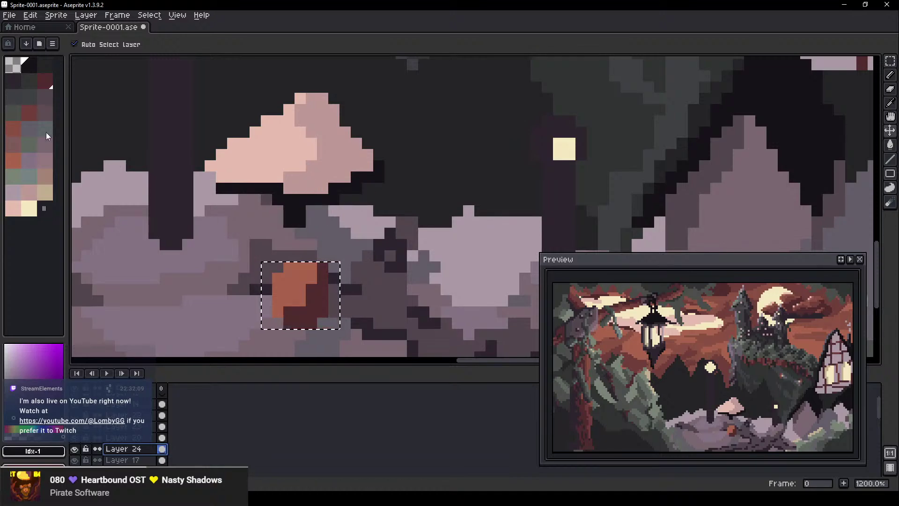
Add a new layer and place it directly below Layer 24
click(39, 98)
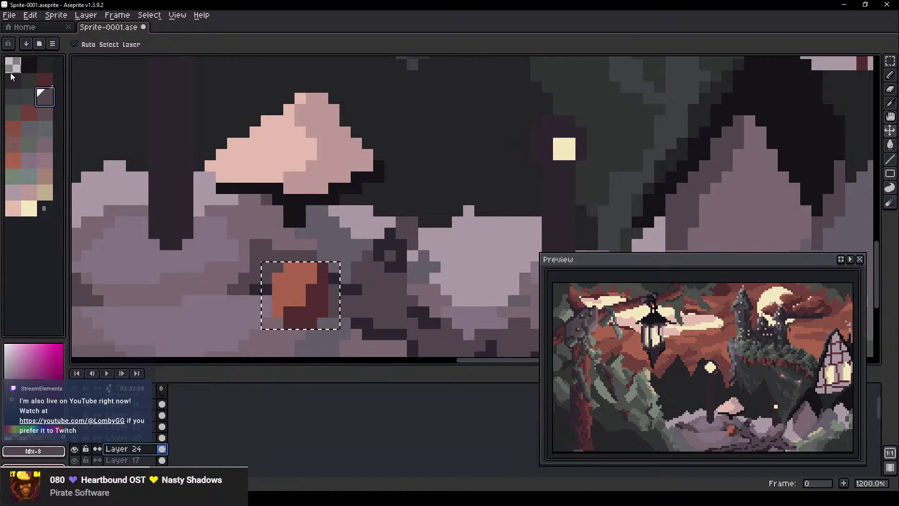
click(128, 452)
key(shift+n)
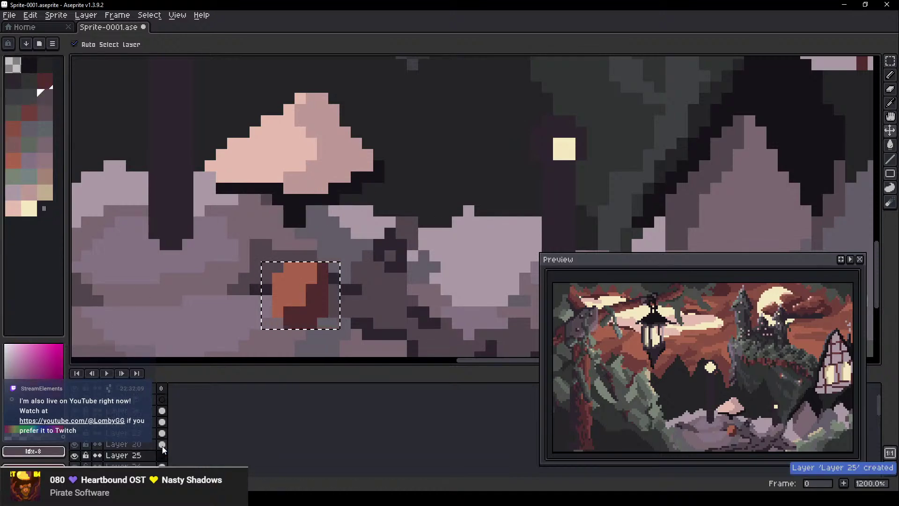
click(143, 465)
mouse_move(143, 465)
mouse_down()
mouse_move(137, 452)
mouse_move(145, 453)
mouse_up()
click(140, 465)
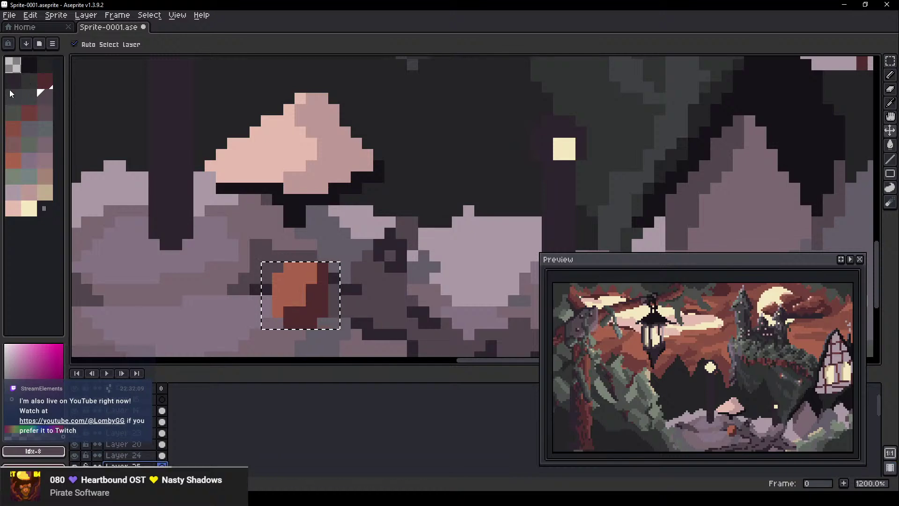
Clear the selection around the orange blob and set up a 7px brush in dark green Idx-4
scroll(235, 243, down, 3)
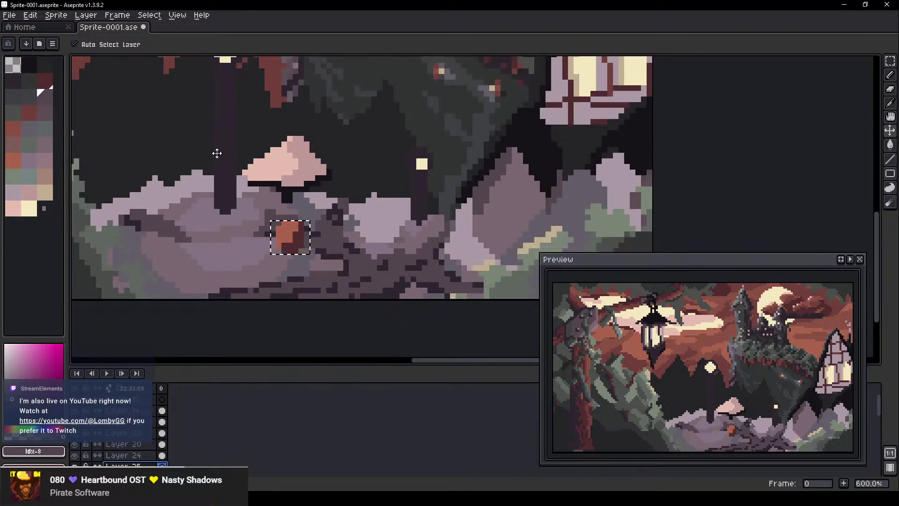
click(27, 85)
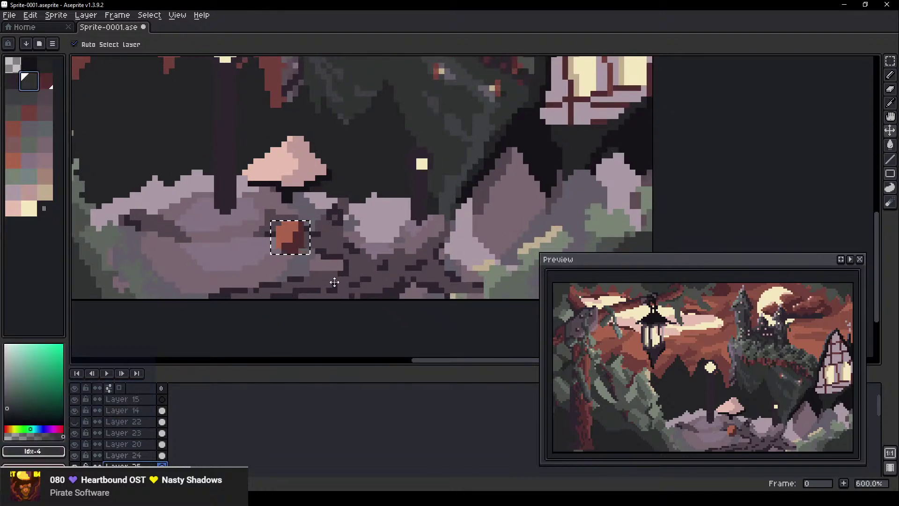
key(b)
scroll(301, 262, up, 3)
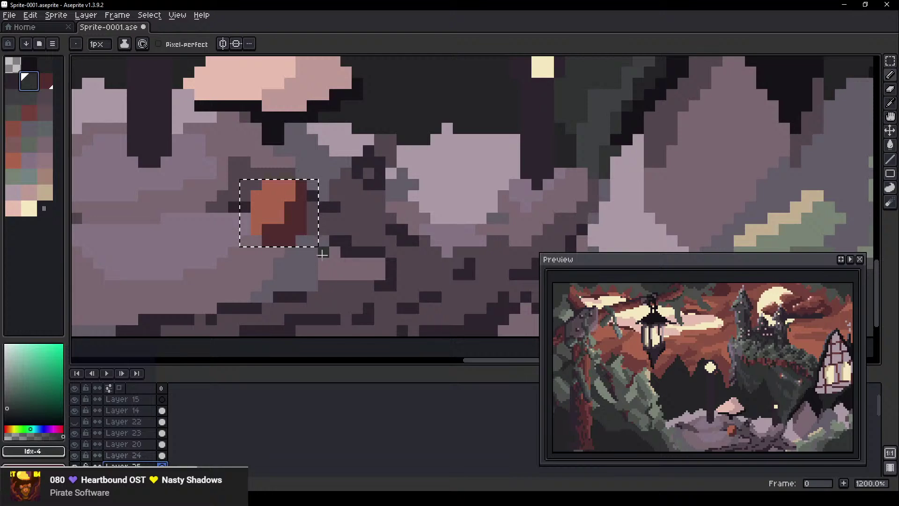
key(ctrl+d)
key(plus)
key(plus)
key(plus)
key(plus)
key(plus)
key(plus)
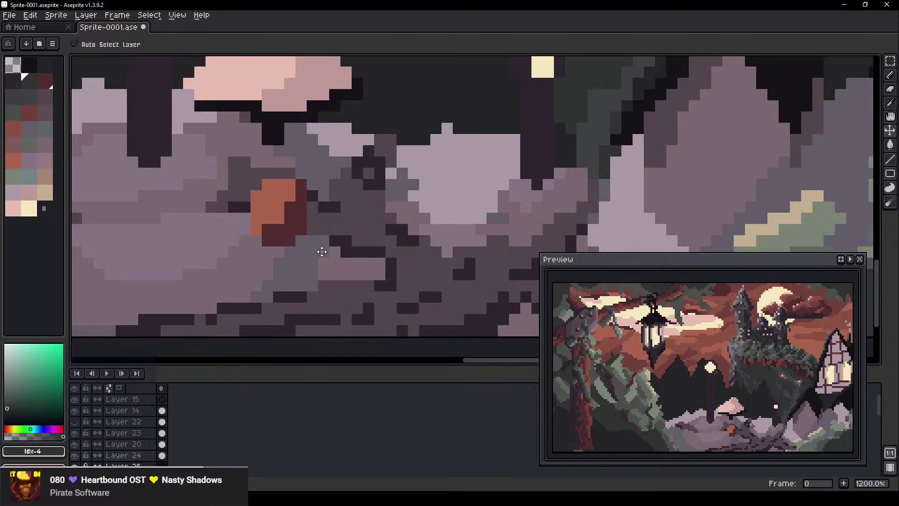
click(150, 181)
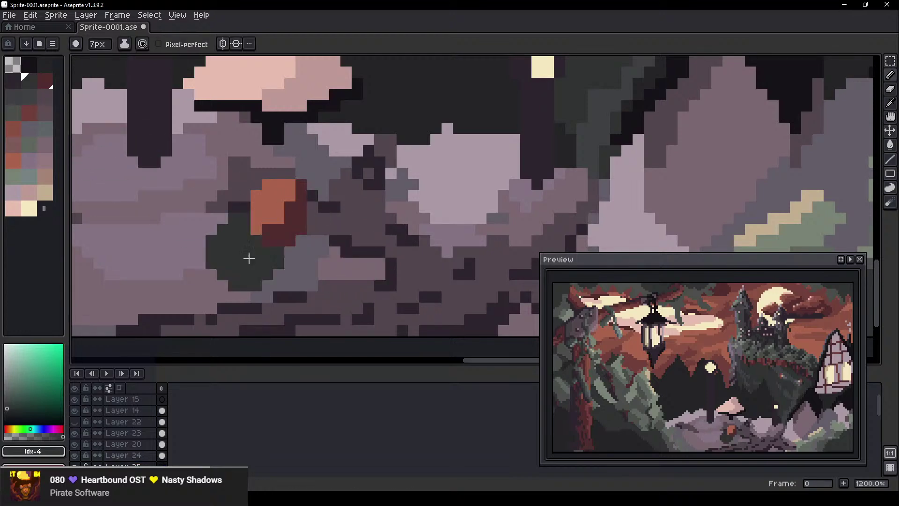
Paint a wide green Idx-21 patch around the orange blob's base on a new layer above Layer 24, using a 6px brush
click(136, 456)
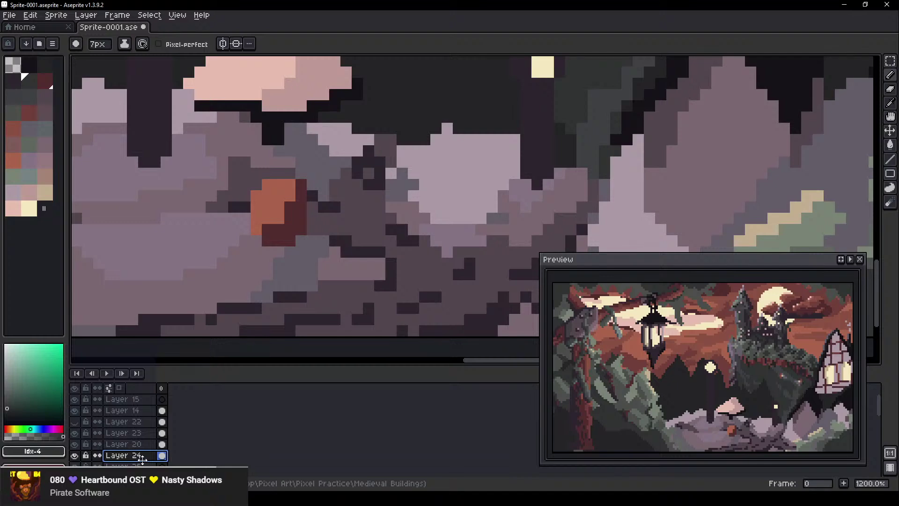
key(shift+n)
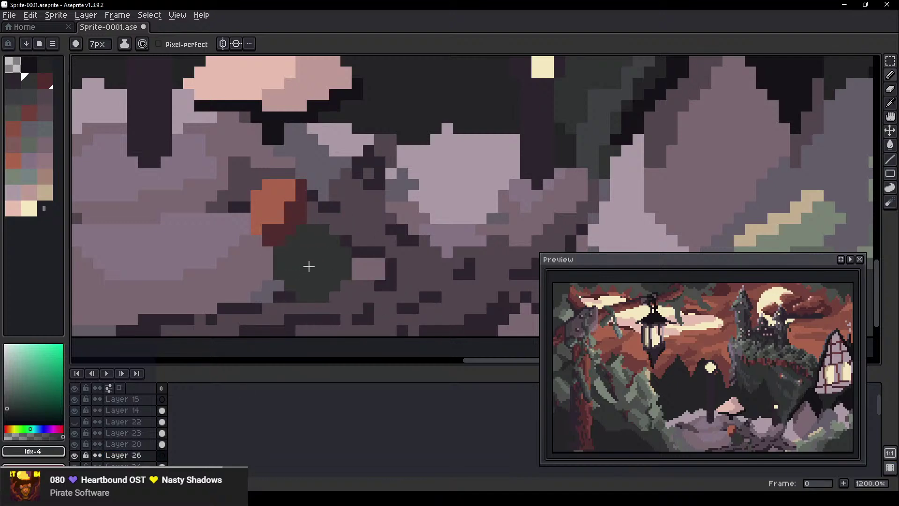
key(minus)
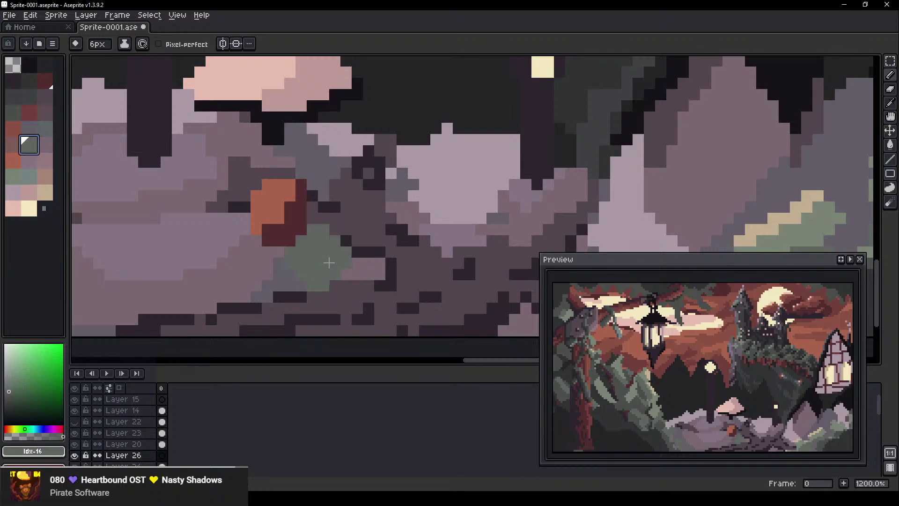
click(50, 135)
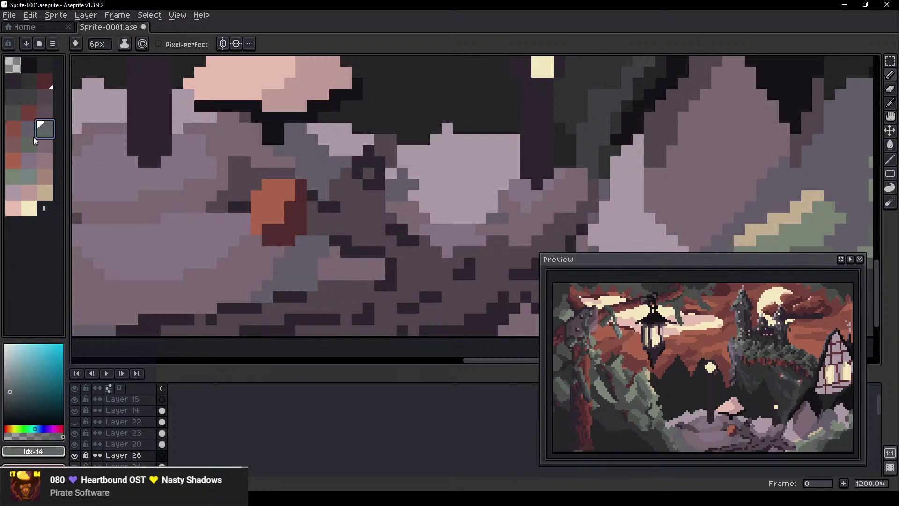
click(13, 177)
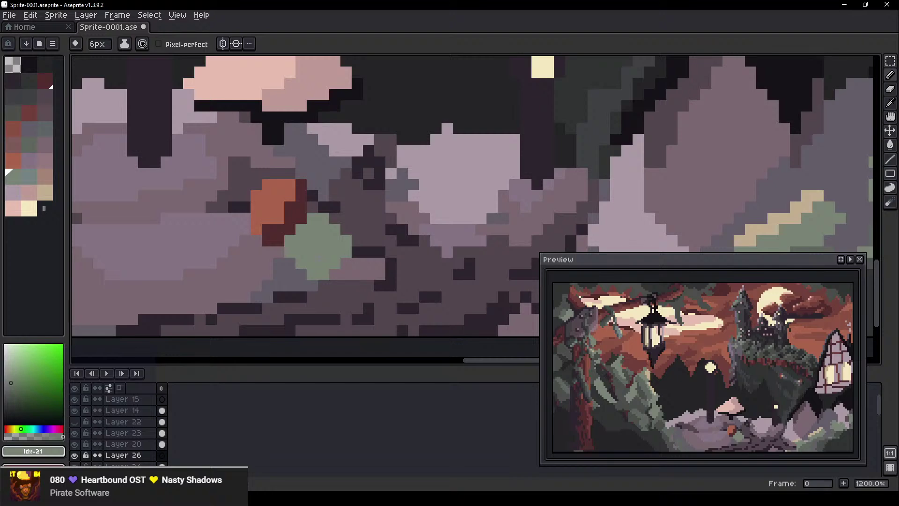
mouse_move(306, 247)
mouse_down()
mouse_move(283, 270)
mouse_move(224, 265)
mouse_up()
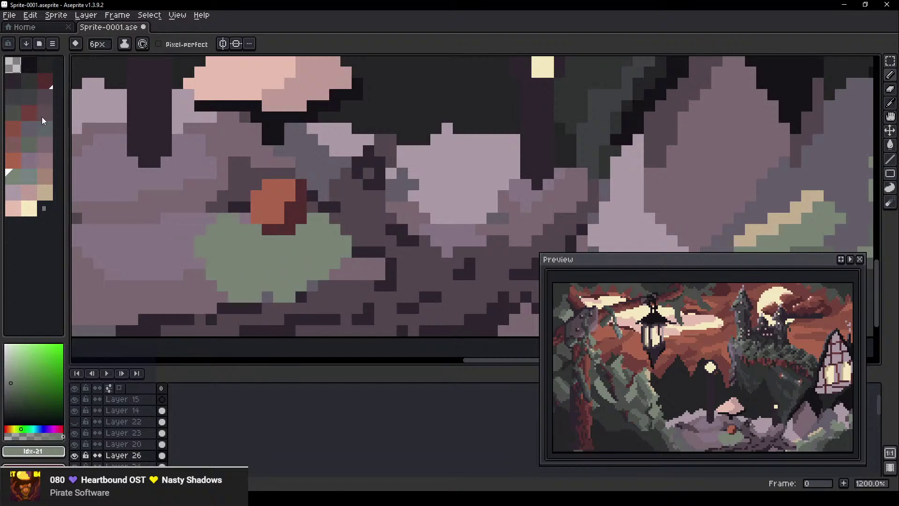
Shade the lower edge and sides of the green patch in darker green Idx-16 with a 3px brush, extending it over the mauve ground
click(31, 148)
scroll(218, 240, down, 3)
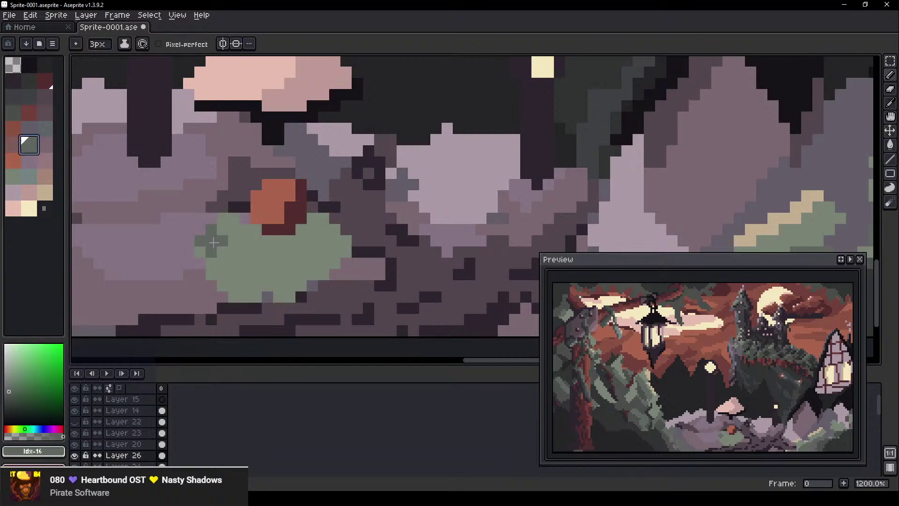
click(201, 252)
mouse_move(206, 269)
mouse_down()
mouse_move(222, 288)
mouse_move(263, 294)
mouse_move(240, 289)
mouse_move(278, 259)
mouse_move(237, 288)
mouse_move(243, 302)
mouse_move(355, 265)
mouse_up()
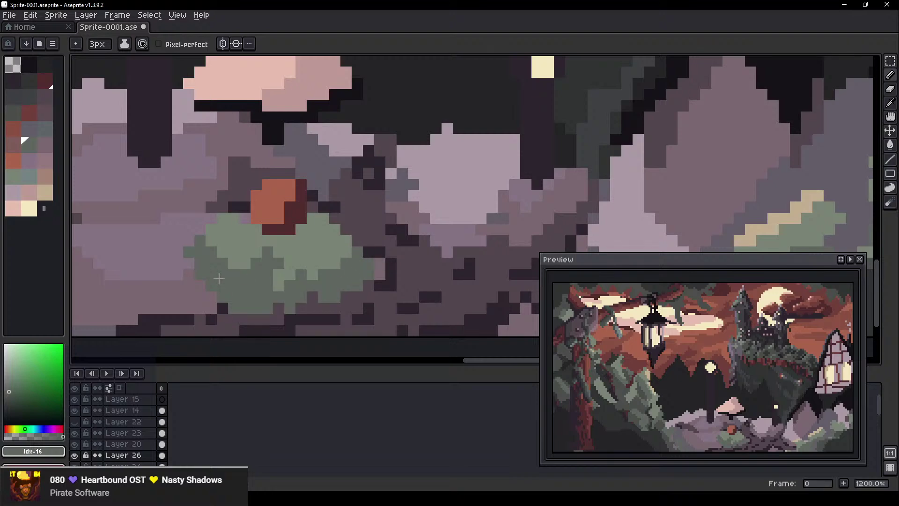
drag(219, 279, 196, 275)
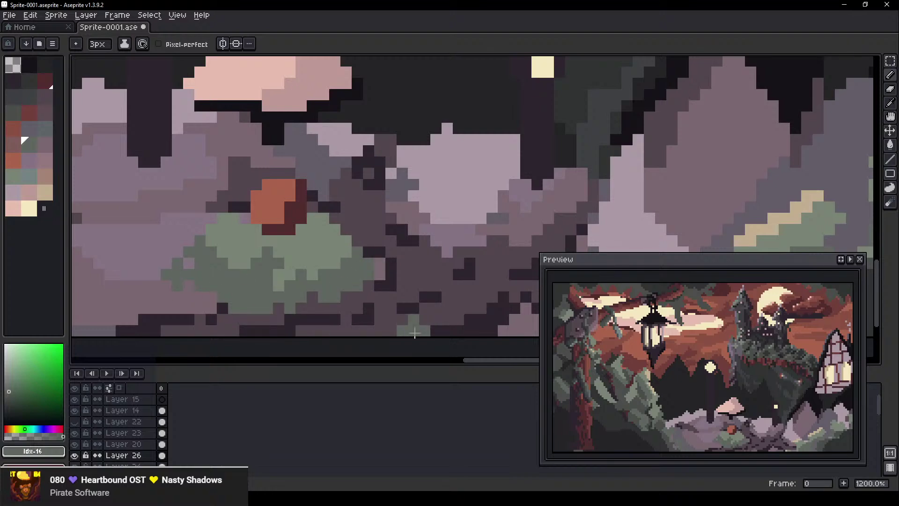
Make Layer 25, just below Layer 24, the active layer and choose near-black Idx-1 as the brush colour
scroll(373, 246, down, 2)
scroll(390, 188, up, 1)
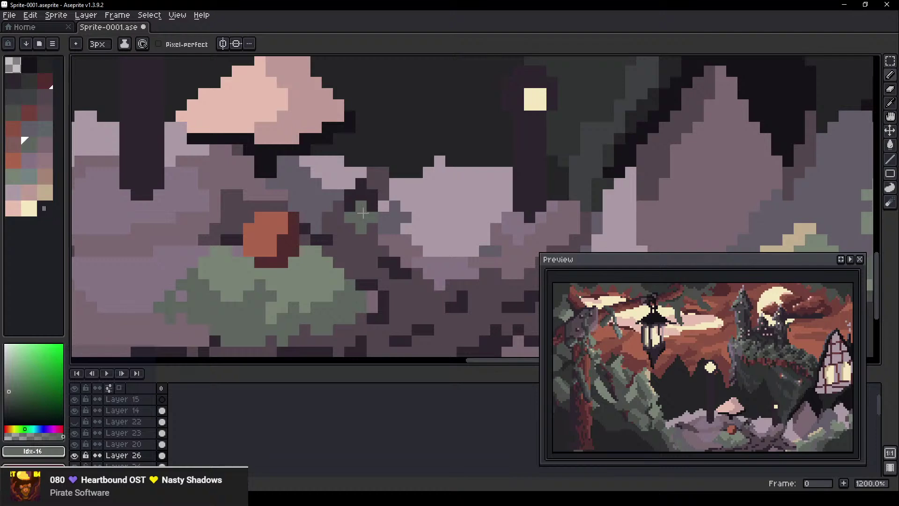
scroll(365, 164, down, 2)
mouse_move(368, 205)
mouse_down()
mouse_move(365, 166)
mouse_move(334, 186)
mouse_up()
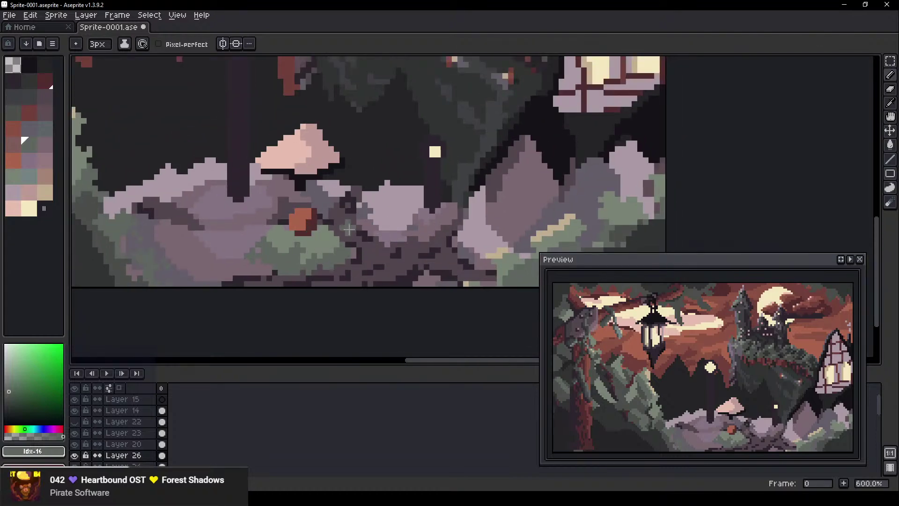
scroll(291, 194, up, 1)
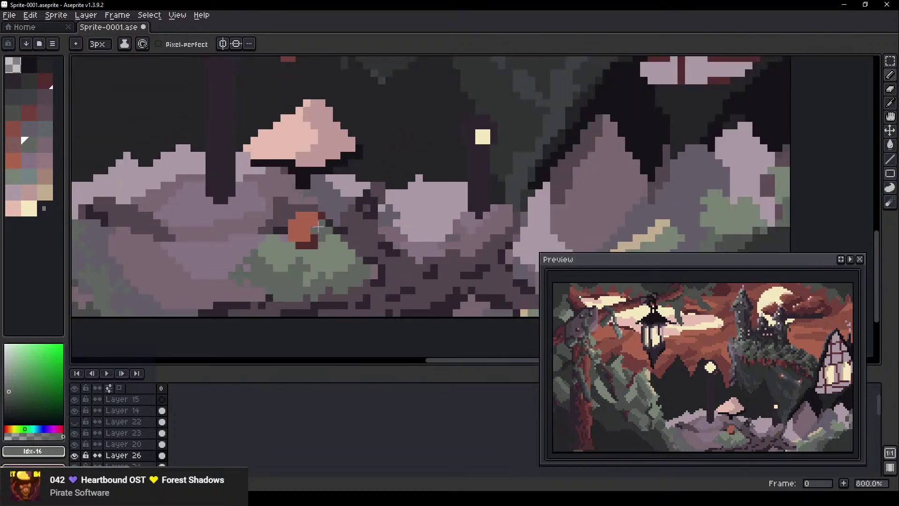
ctrl+click(302, 229)
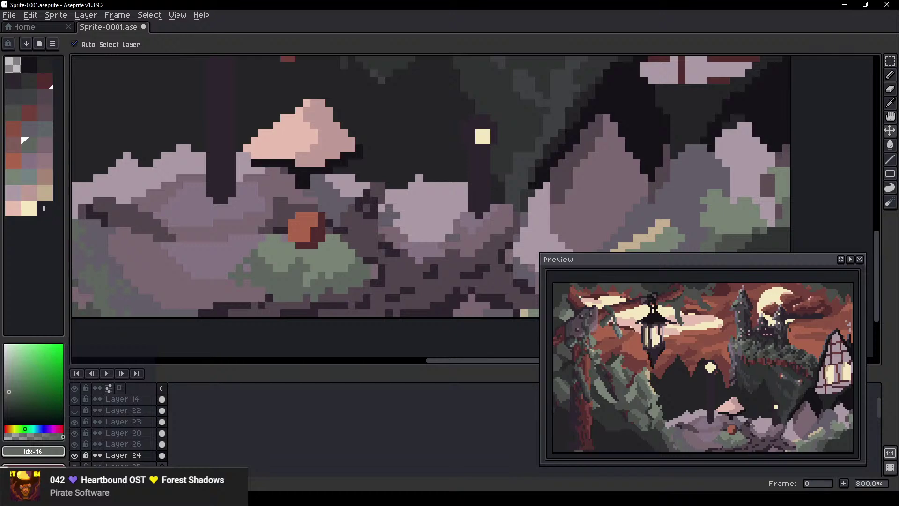
click(162, 466)
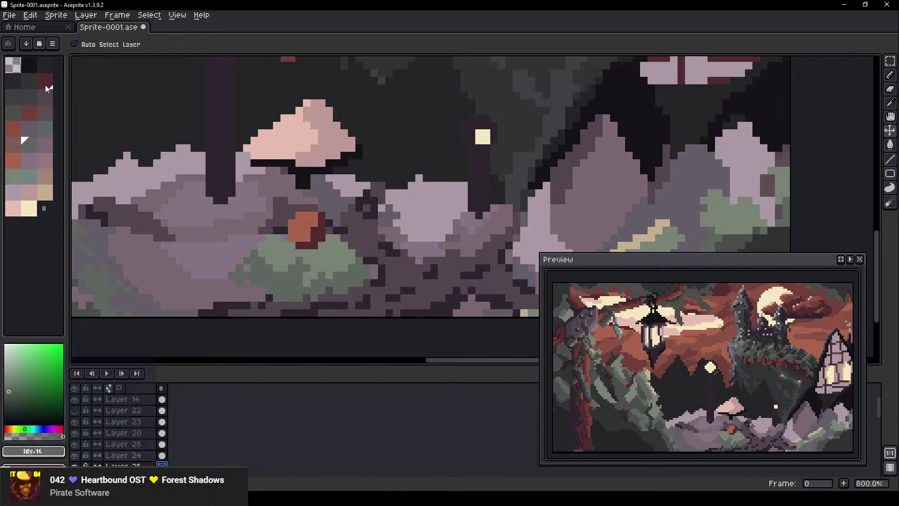
click(44, 100)
key(b)
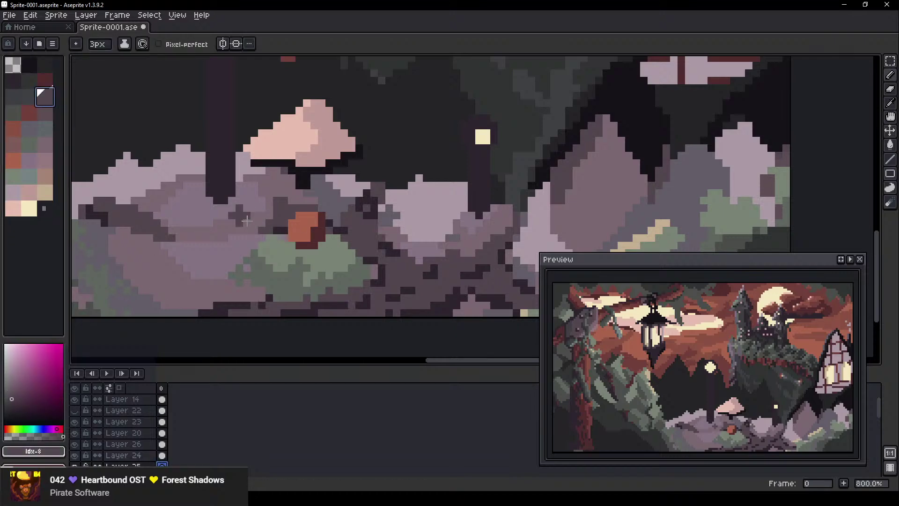
click(25, 147)
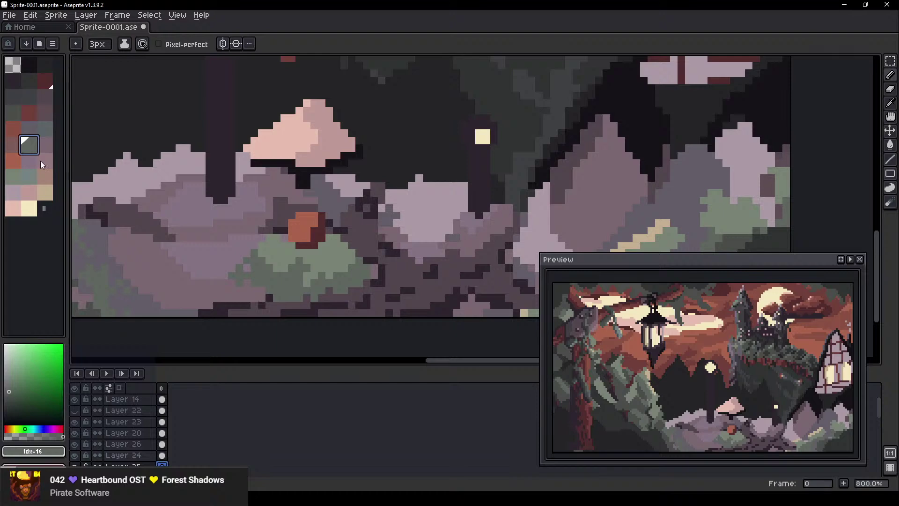
click(14, 146)
drag(285, 227, 284, 233)
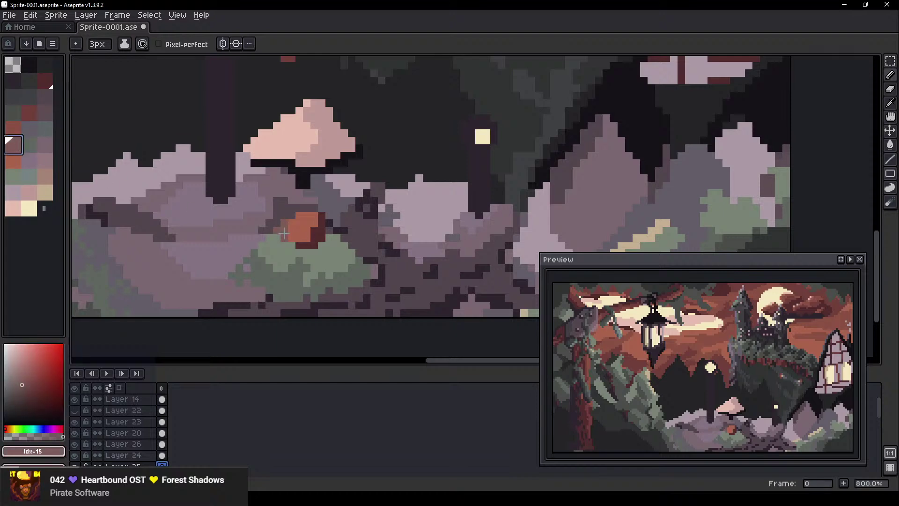
click(13, 83)
click(28, 65)
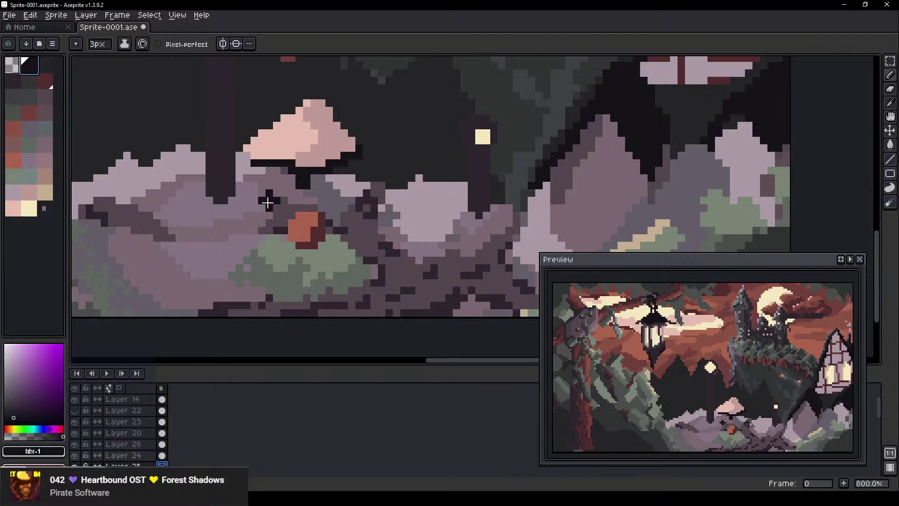
Paint a wide near-black Idx-1 base behind the orange blob with a 6px brush and erase its excess along the left side
key(v)
key(b)
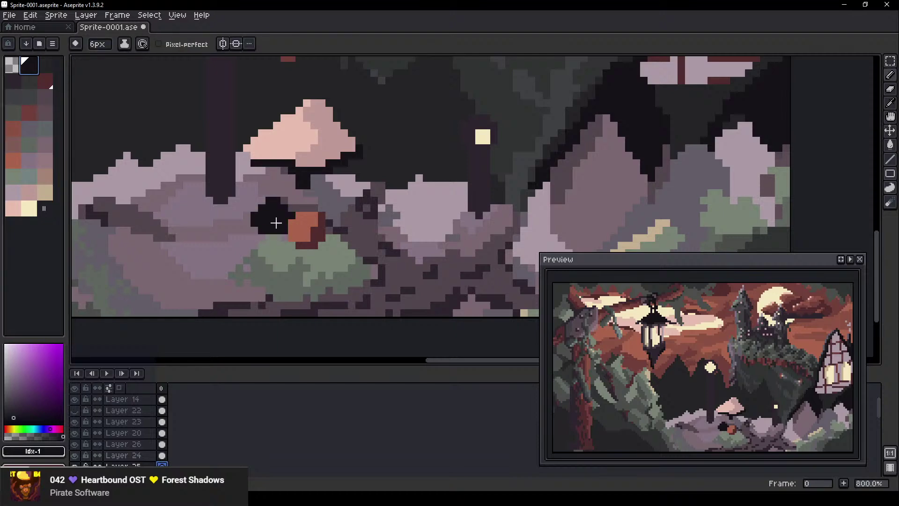
drag(276, 222, 275, 244)
mouse_move(349, 236)
mouse_down()
mouse_move(331, 216)
mouse_move(343, 235)
mouse_move(281, 206)
mouse_move(244, 220)
mouse_move(240, 263)
mouse_up()
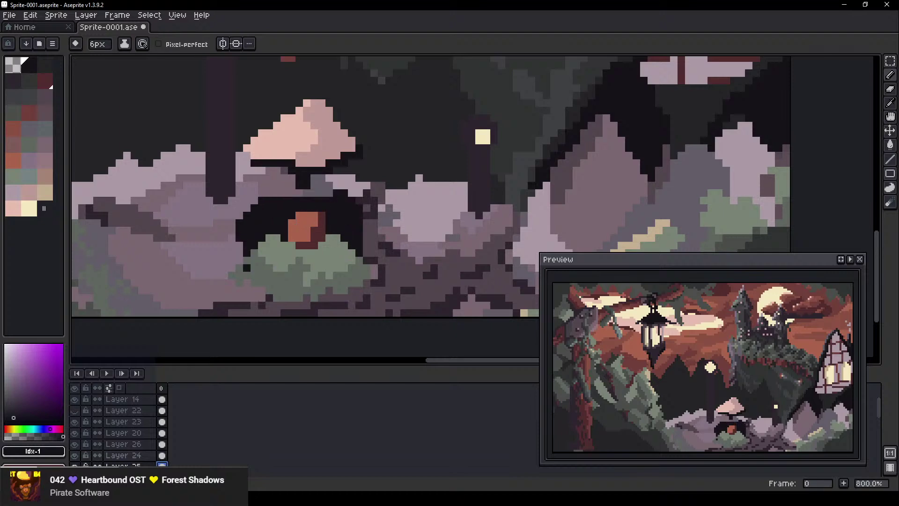
key(e)
click(232, 231)
drag(224, 215, 232, 253)
Paint two upright near-black posts joining the base to the pink roof with a 2px brush
key(b)
key(plus)
click(262, 170)
drag(261, 171, 265, 202)
drag(341, 159, 340, 196)
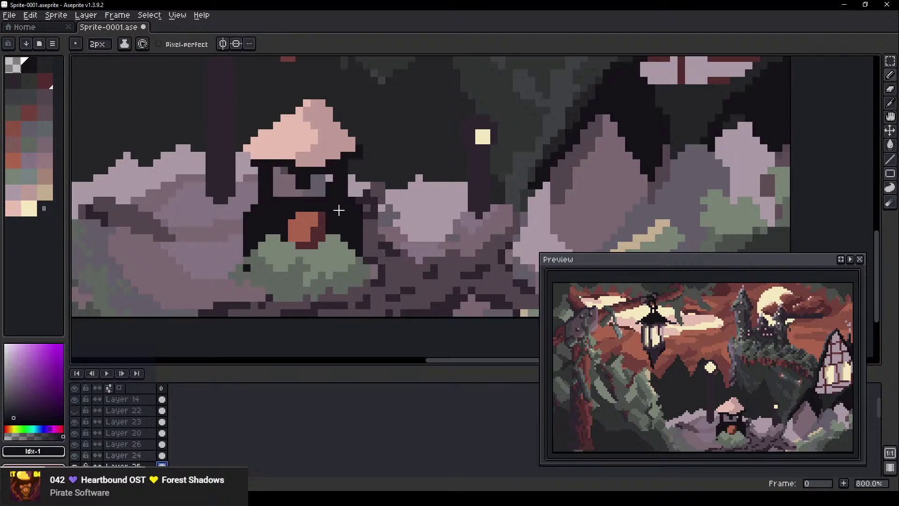
Move the pink roof and orange blob on Layer 24 up by one pixel
scroll(334, 197, down, 1)
scroll(358, 203, up, 1)
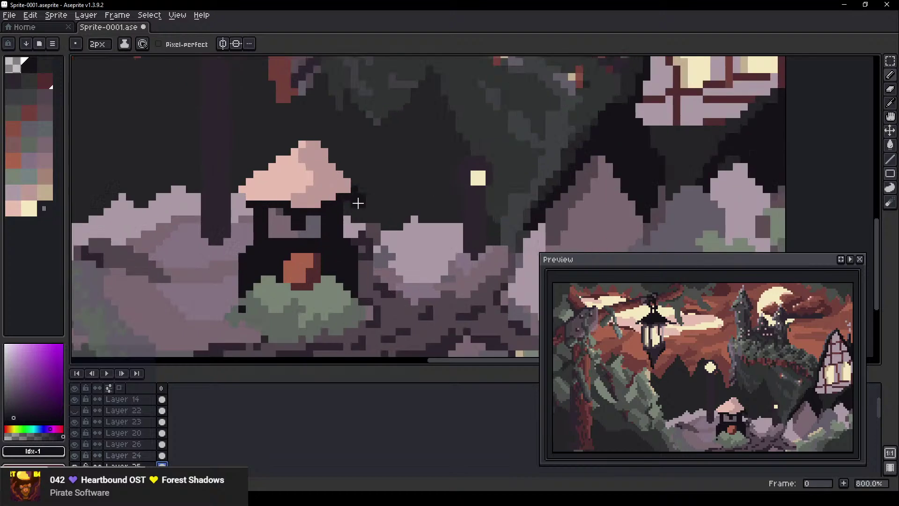
key(v)
drag(310, 172, 307, 165)
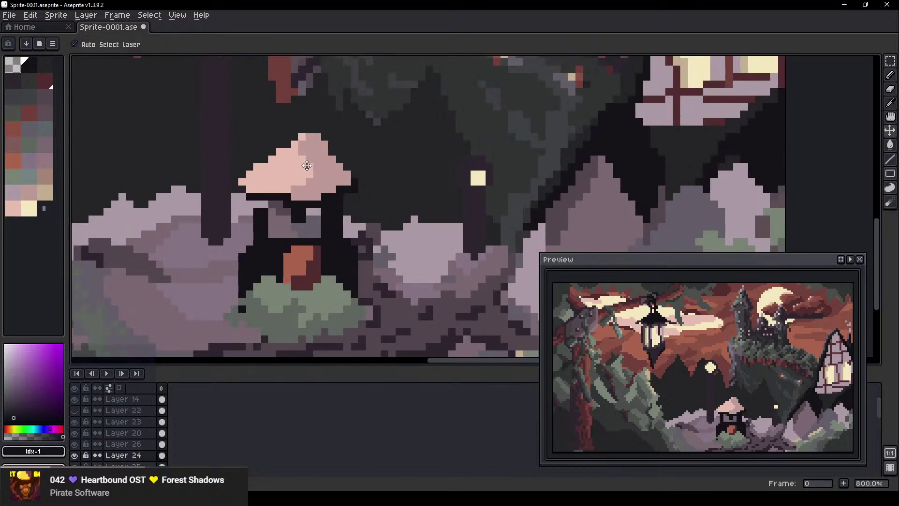
key(b)
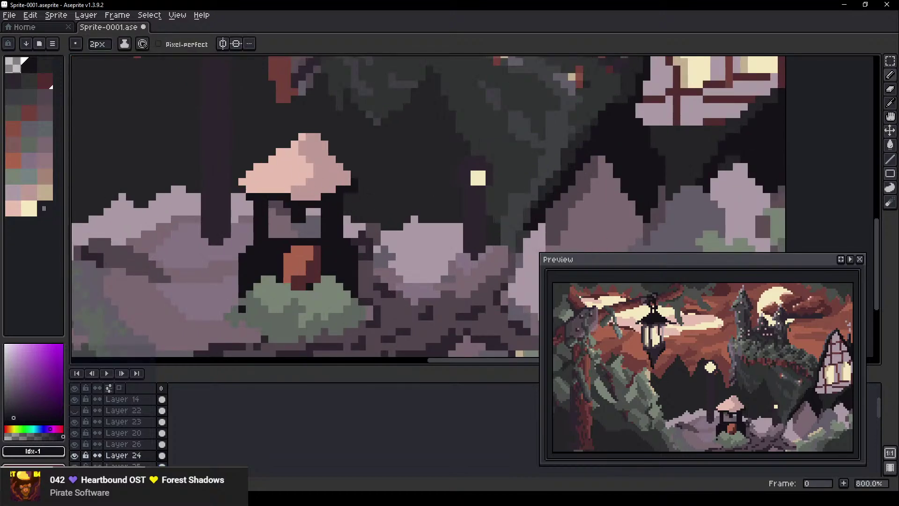
key(v)
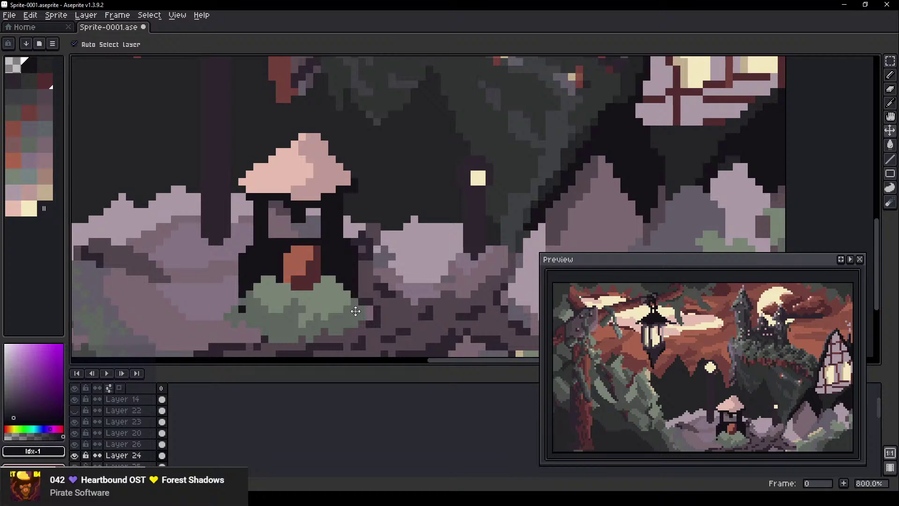
key(ctrl+w)
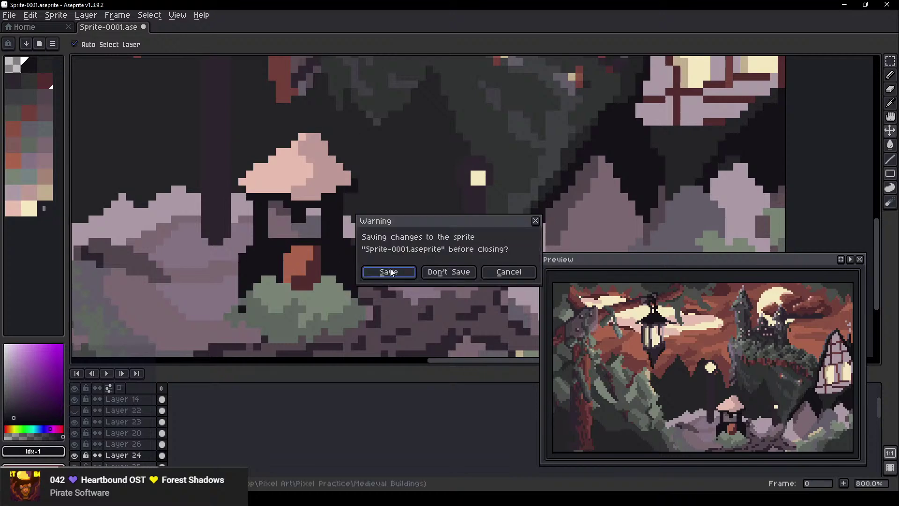
click(510, 275)
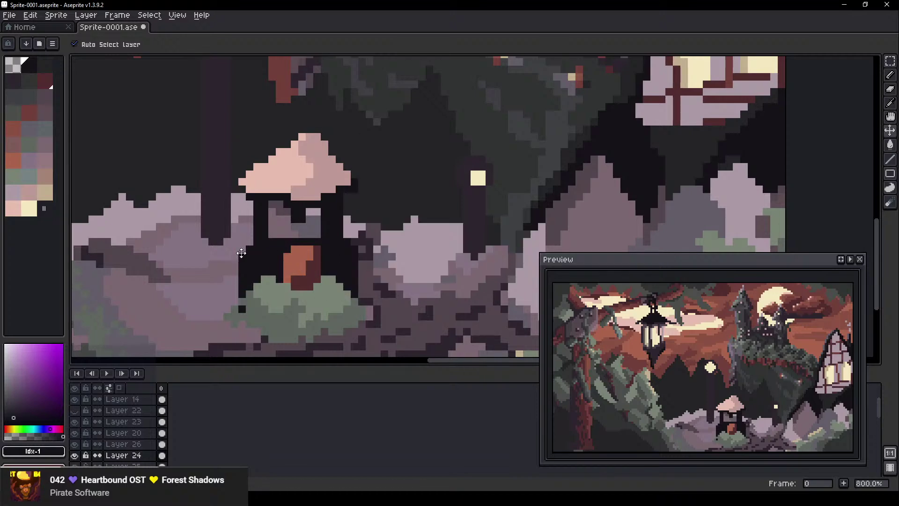
Select the orange blob on Layer 24 and move it three pixels up and one pixel left, between the two posts
key(m)
drag(283, 239, 345, 308)
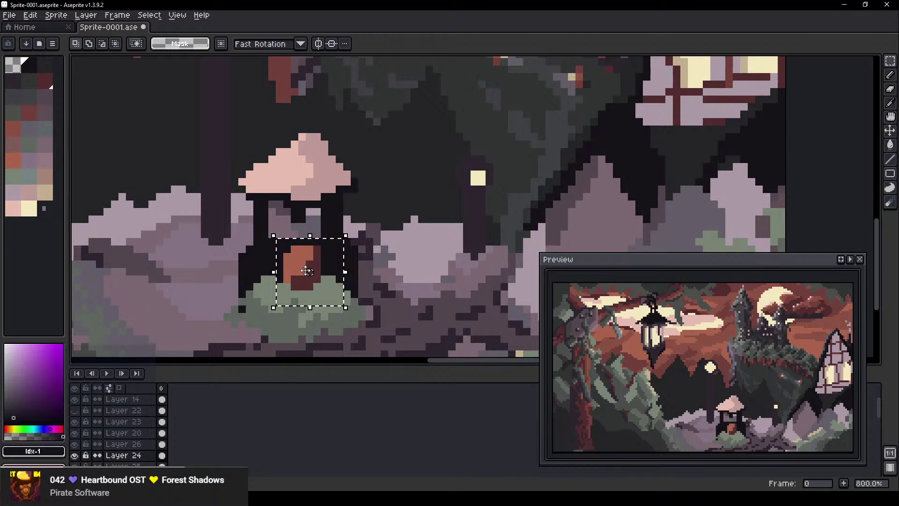
drag(303, 270, 297, 250)
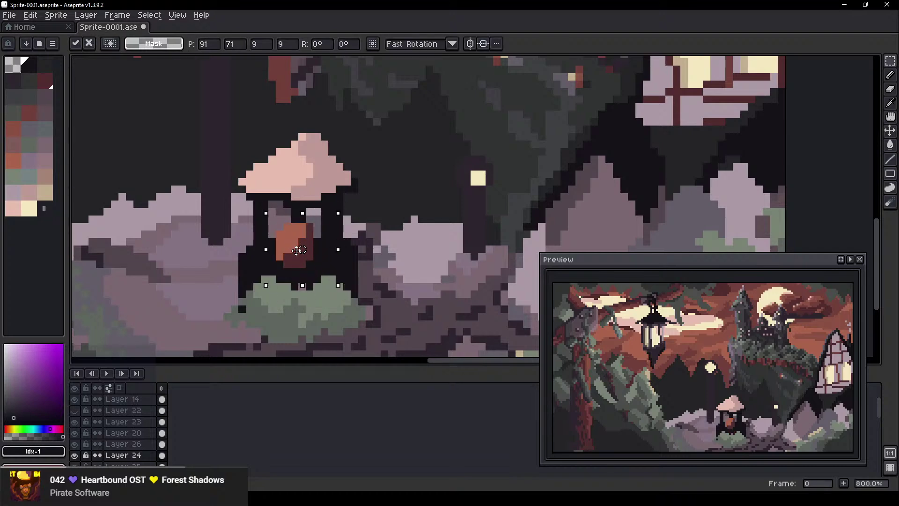
Reduce the eraser to 1px, clear the selection and trim the top of the orange blob, undoing unwanted strokes
scroll(297, 252, up, 8)
key(b)
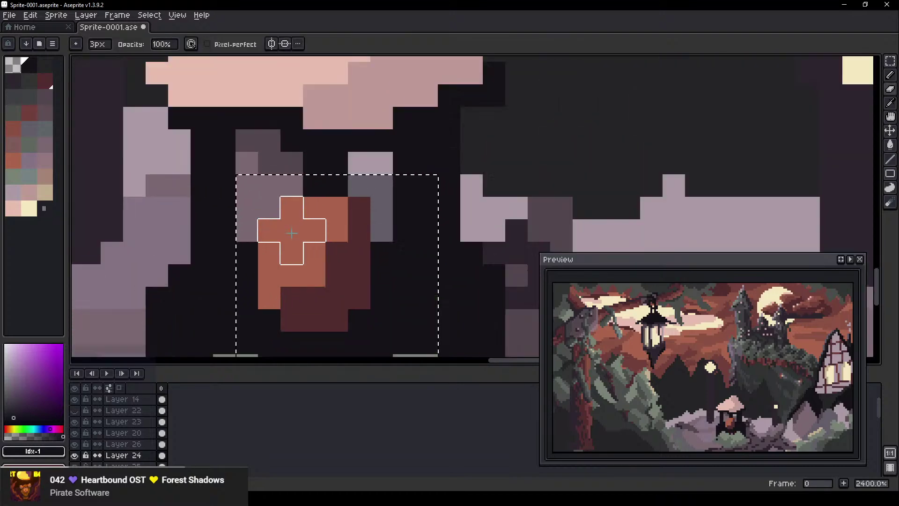
key(minus)
key(minus)
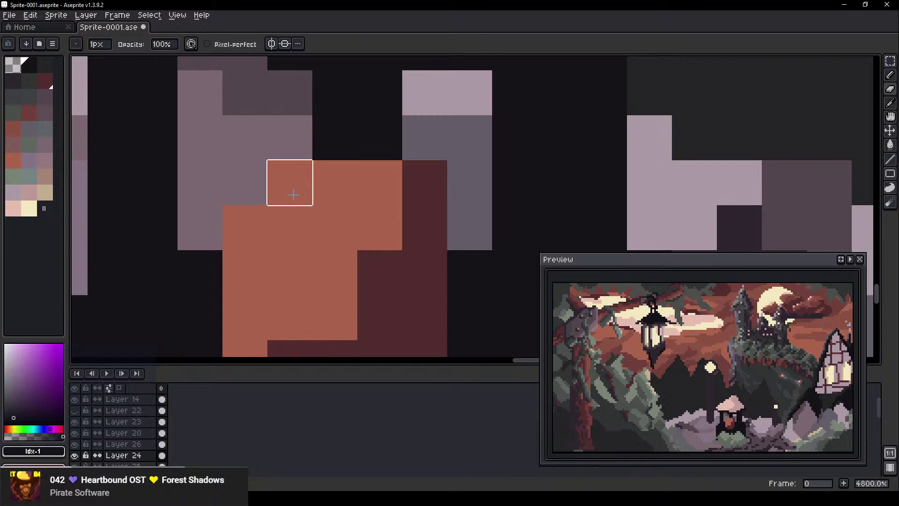
key(ctrl+z)
scroll(378, 158, down, 3)
drag(465, 151, 401, 196)
key(ctrl)
key(b)
key(ctrl+z)
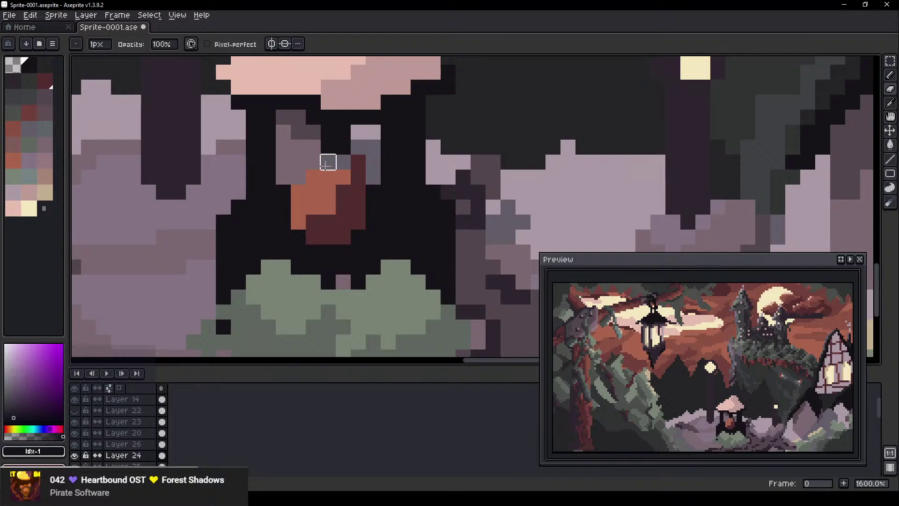
key(ctrl+z)
Erase the blob's outer pixels to leave a small 3 by 3 pixel block, undoing the last eraser stroke
key(v)
mouse_move(358, 165)
mouse_down()
mouse_move(365, 185)
mouse_move(327, 161)
mouse_up()
mouse_move(358, 204)
mouse_down()
mouse_move(348, 224)
mouse_move(350, 235)
mouse_move(331, 235)
mouse_move(328, 227)
mouse_move(310, 234)
mouse_move(298, 209)
mouse_up()
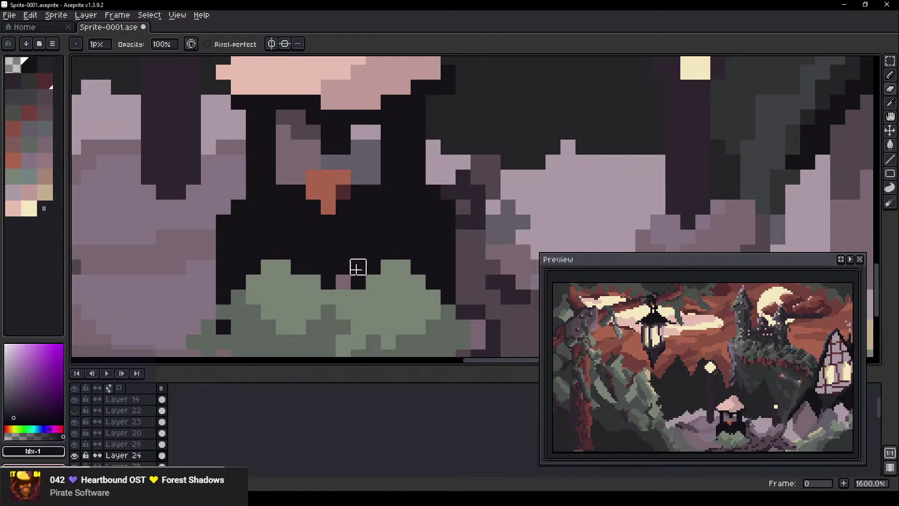
key(ctrl+z)
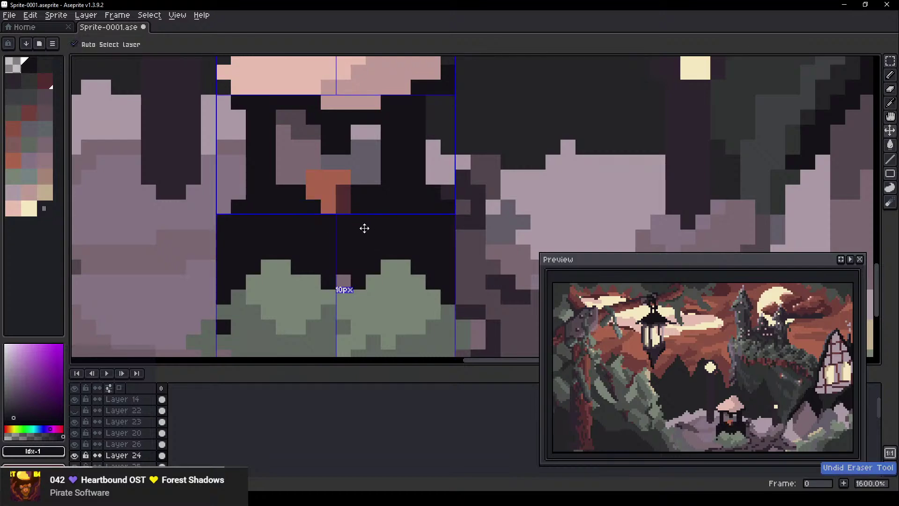
Recolour the small block in dark red Idx-10 with a 1px brush, keeping its upper-left pixel orange, and set the background colour to transparent
scroll(364, 228, down, 4)
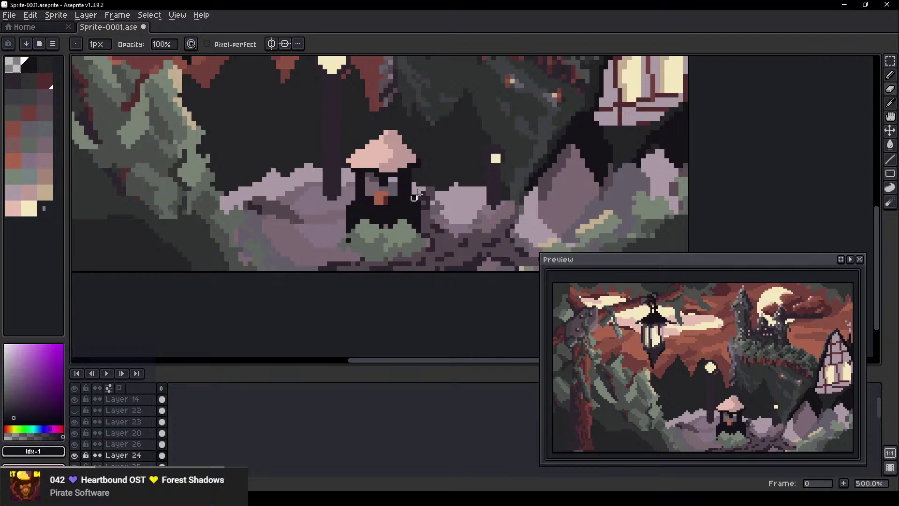
scroll(419, 194, up, 6)
key(b)
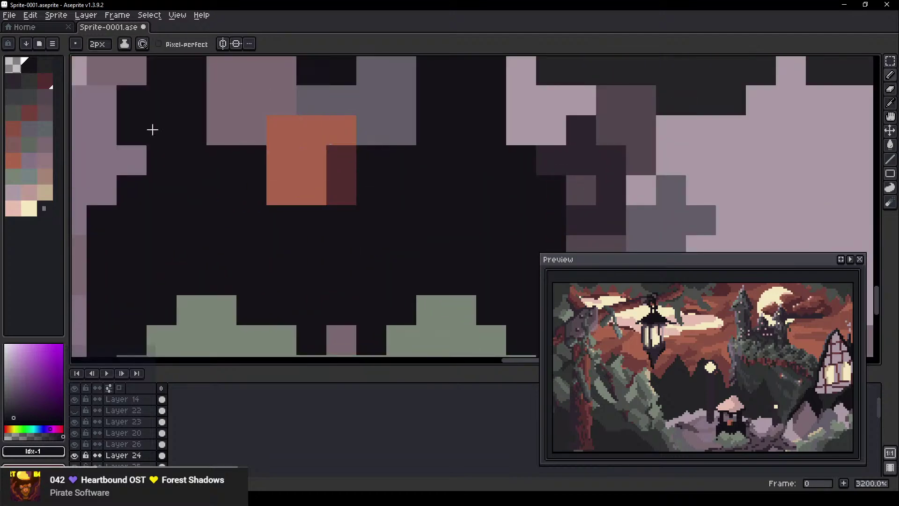
click(28, 111)
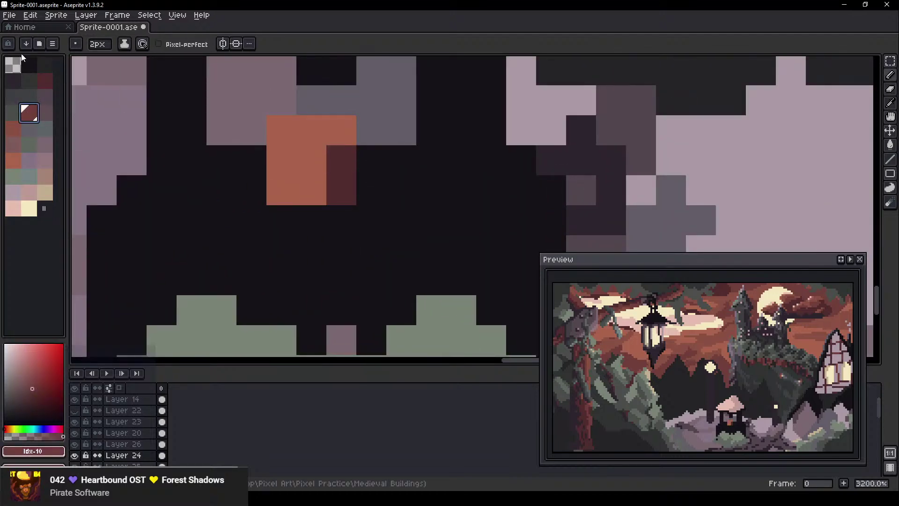
right_click(15, 66)
key(minus)
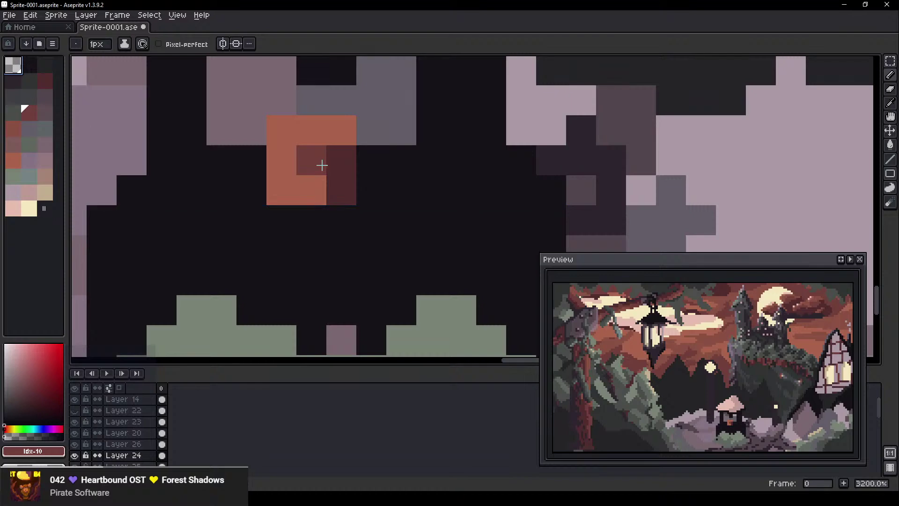
mouse_move(322, 165)
mouse_down()
mouse_move(338, 129)
mouse_move(317, 141)
mouse_move(300, 184)
mouse_move(281, 175)
mouse_up()
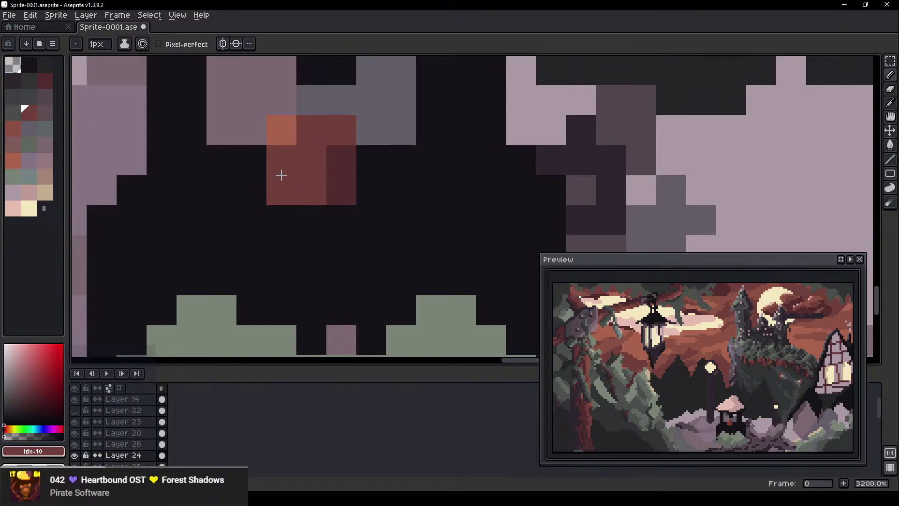
scroll(281, 175, down, 7)
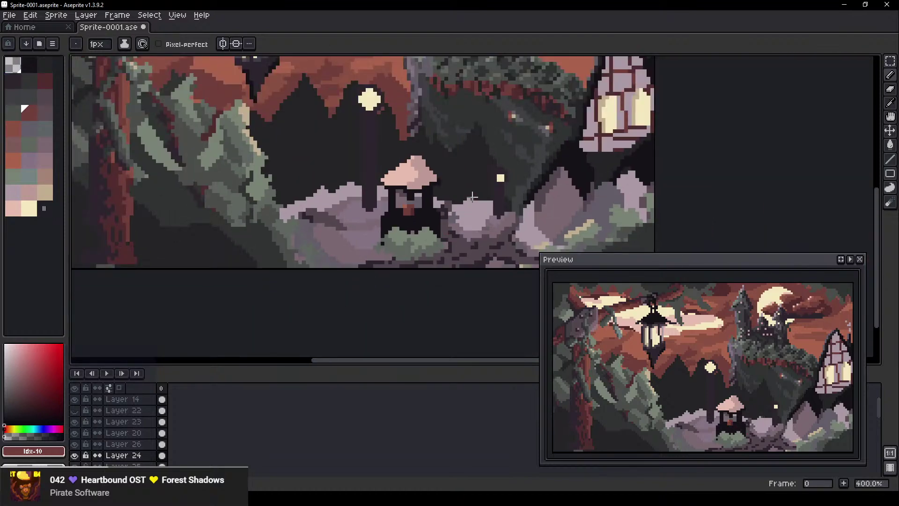
scroll(472, 197, up, 8)
scroll(263, 244, down, 7)
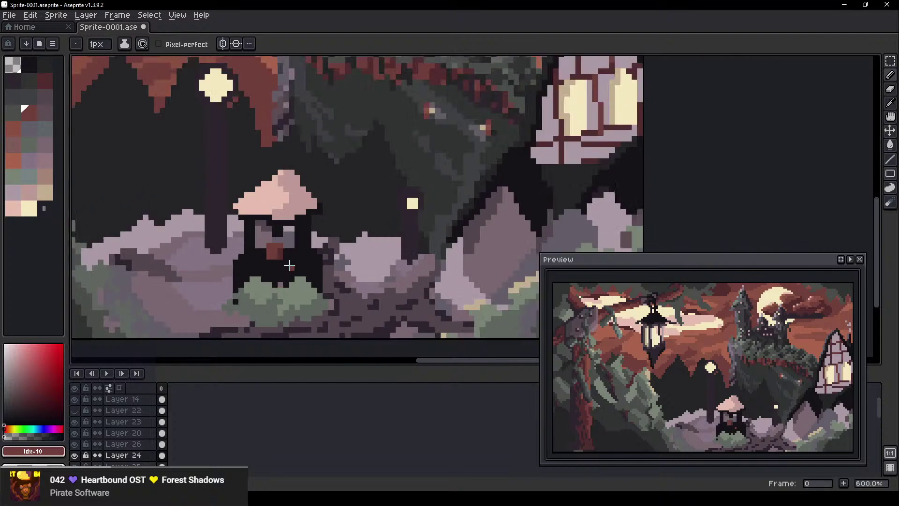
Select the small red block between the well's posts and move it one pixel down
scroll(289, 266, down, 1)
scroll(272, 295, up, 5)
key(ctrl+w)
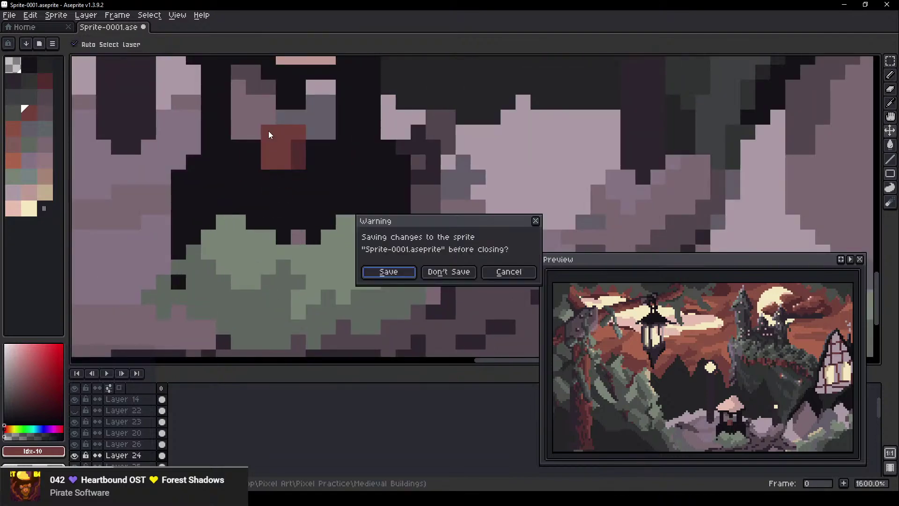
click(497, 271)
key(m)
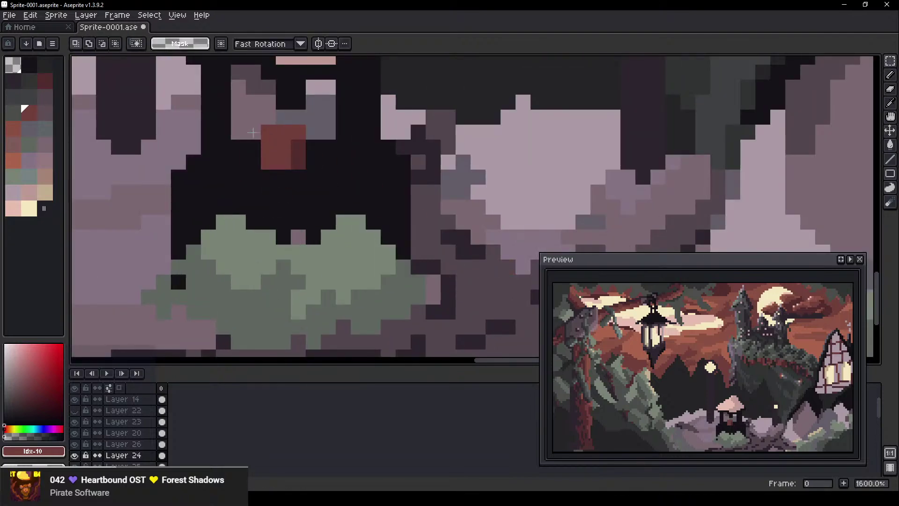
drag(253, 117, 271, 130)
scroll(265, 187, down, 4)
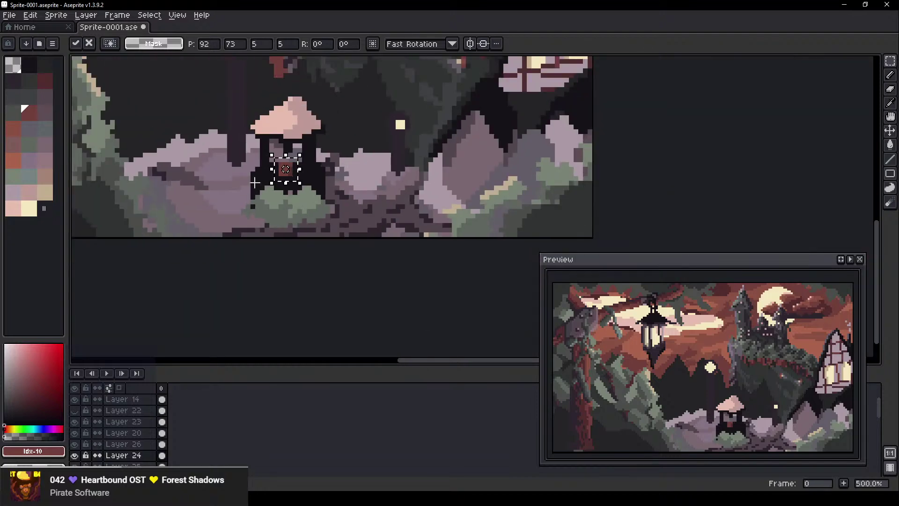
key(Return)
scroll(181, 202, down, 4)
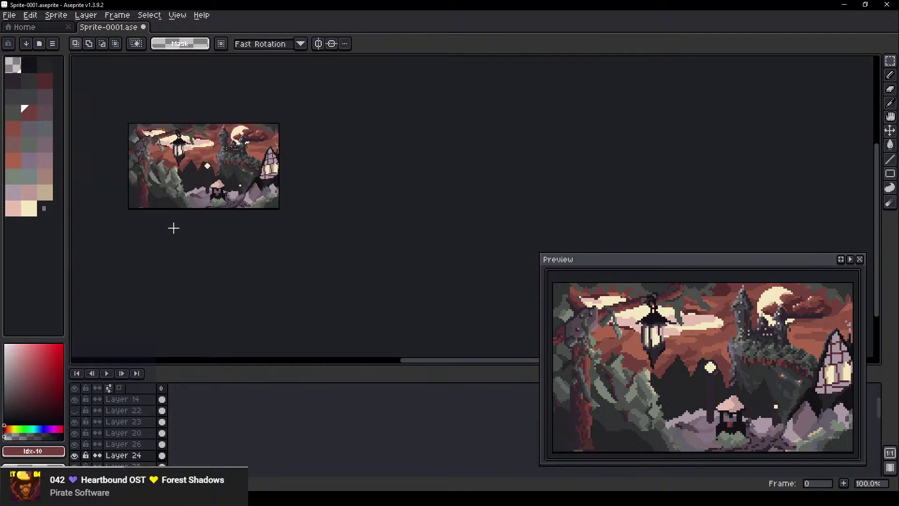
scroll(217, 188, up, 8)
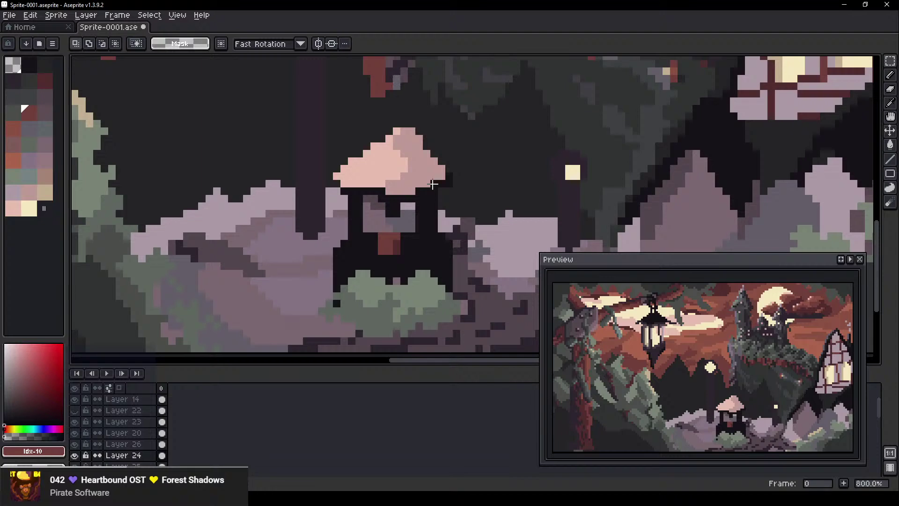
key(v)
key(b)
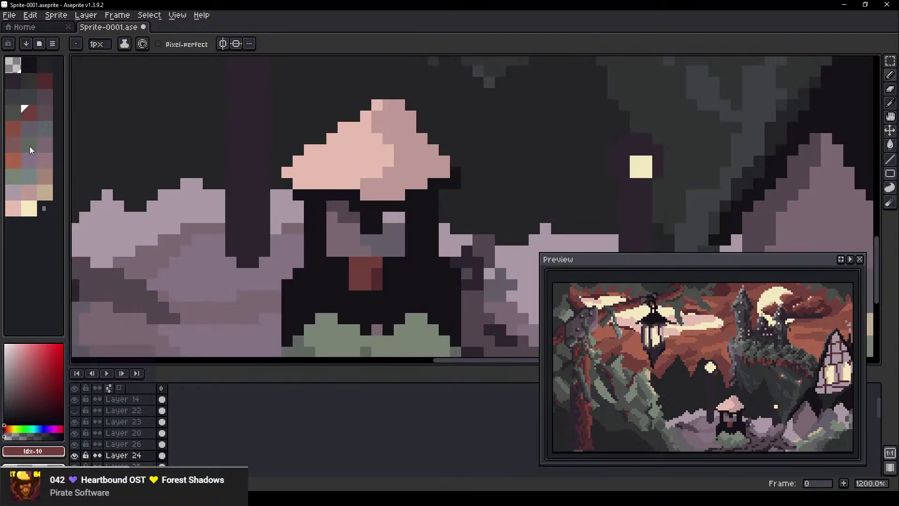
click(14, 125)
key(v)
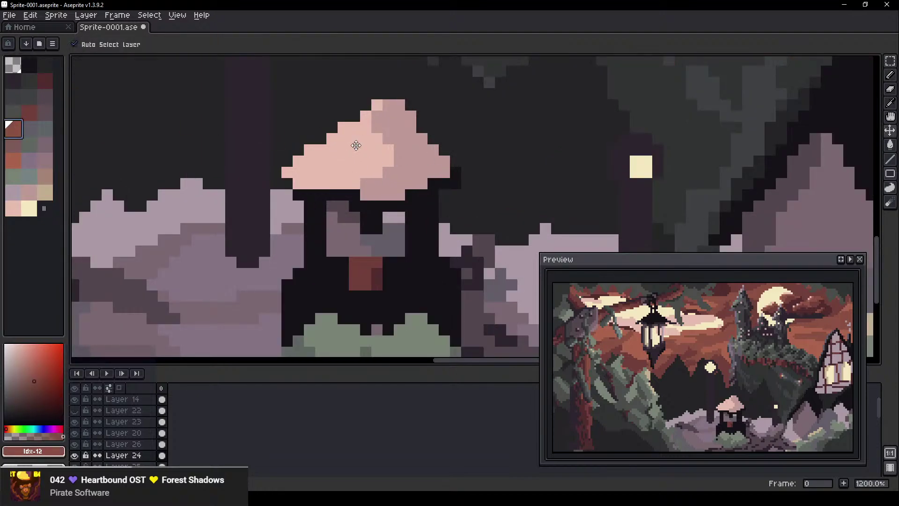
key(b)
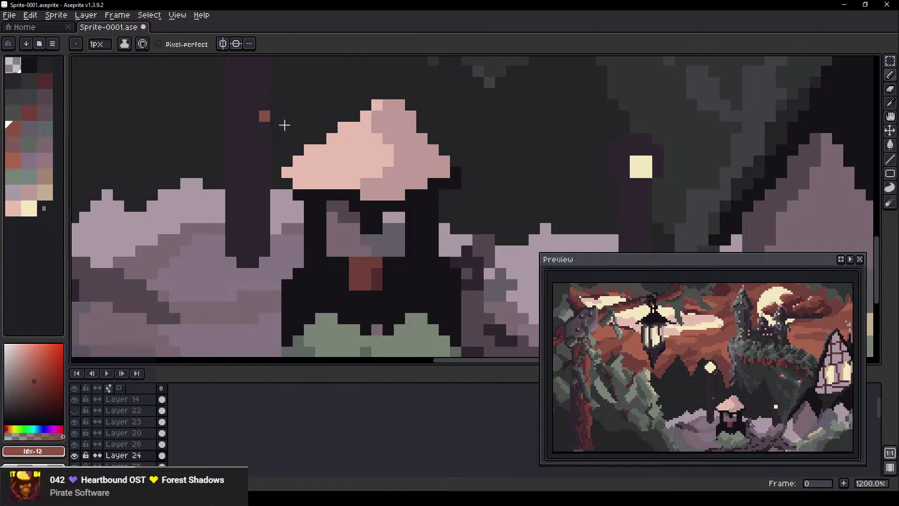
click(105, 153)
key(ctrl+z)
Recolour the roof's light pink Idx-27 side to reddish-brown Idx-12 using the shading ink and a 7px brush
alt+click(369, 166)
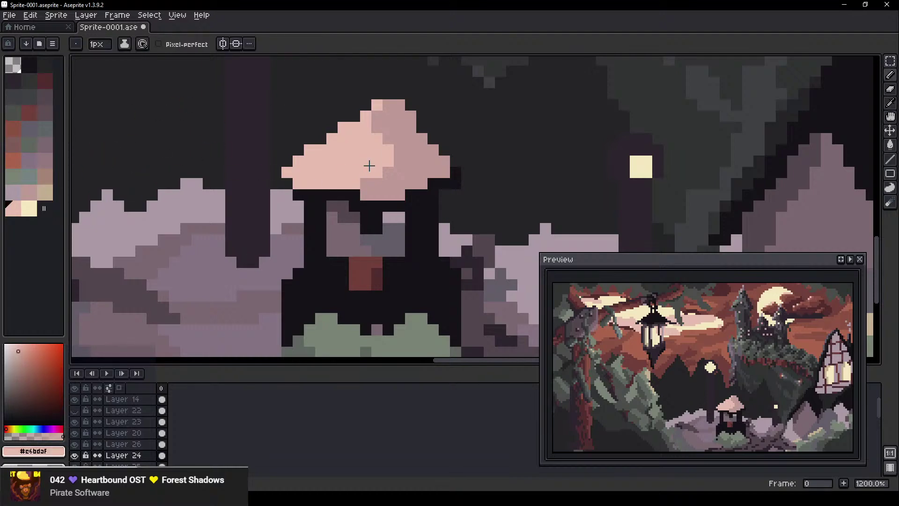
click(13, 131)
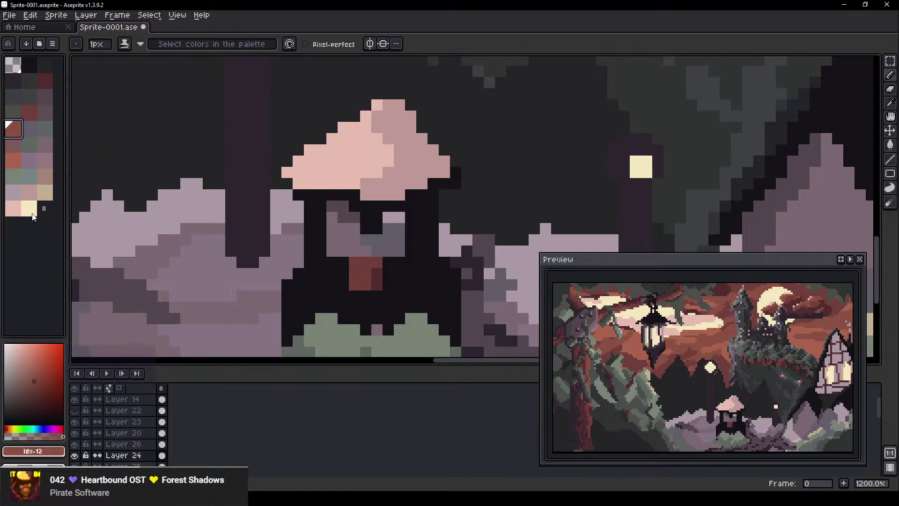
ctrl+click(18, 215)
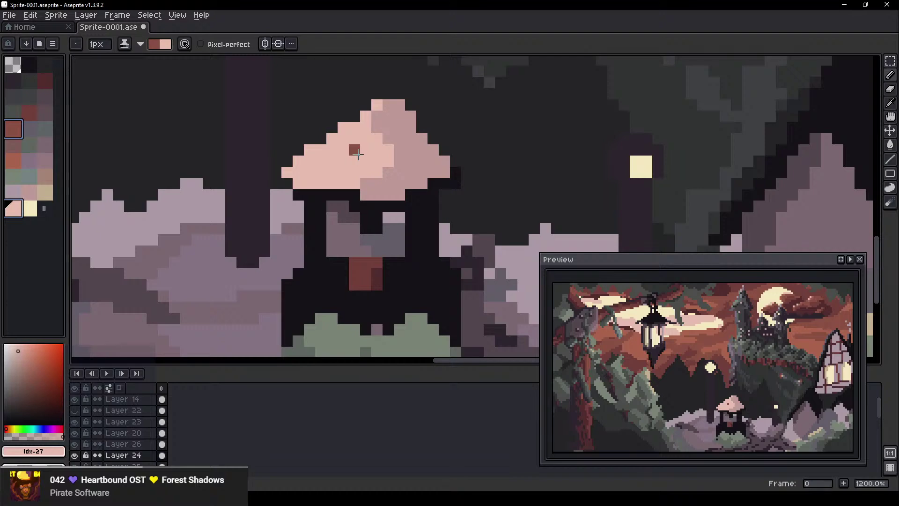
scroll(358, 155, left, 1)
scroll(670, 153, up, 6)
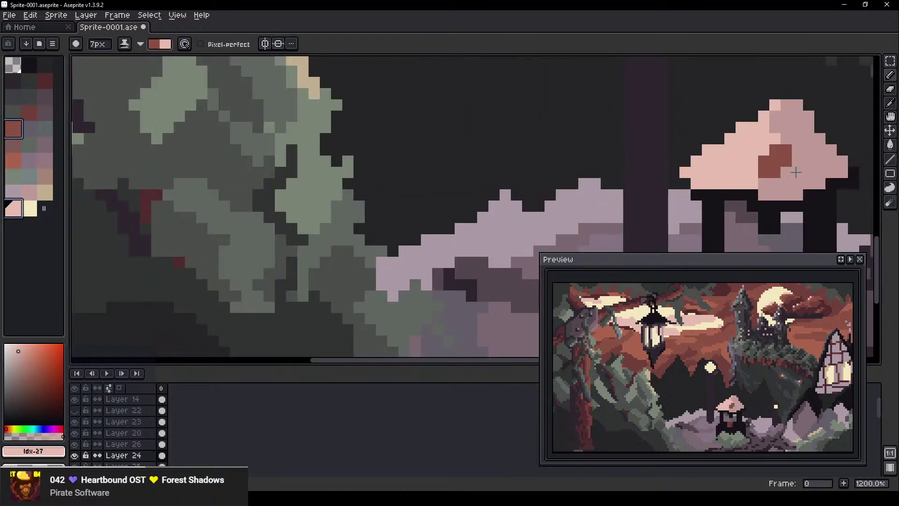
drag(795, 173, 497, 189)
drag(508, 129, 408, 180)
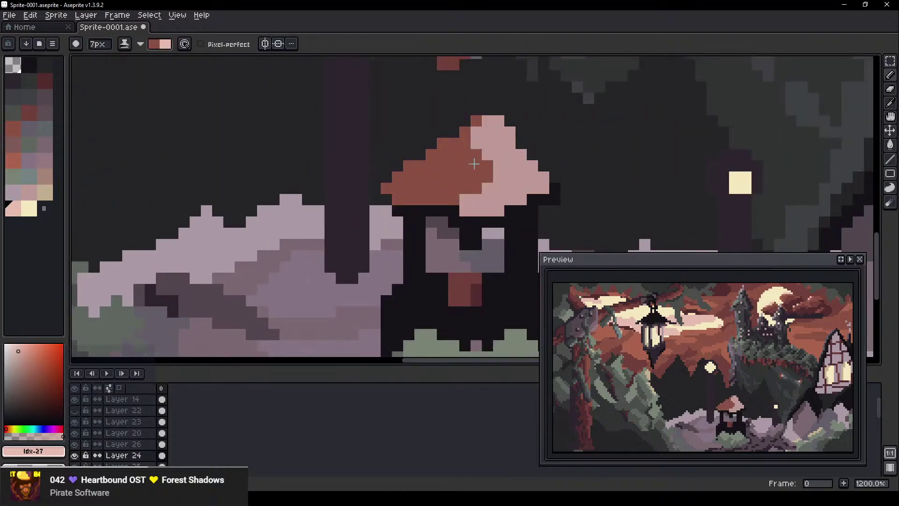
Recolour the roof's shaded pink Idx-25 side to dark red Idx-10 with the 7px shading brush
click(29, 112)
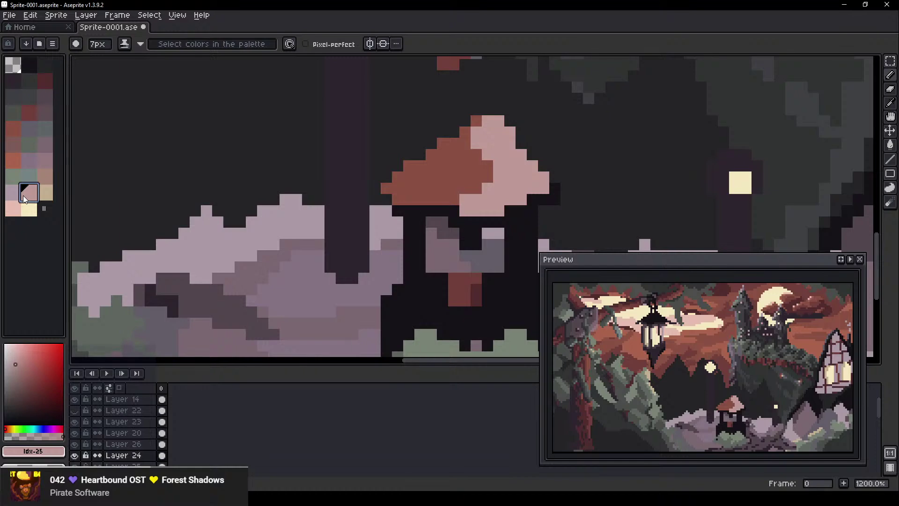
mouse_move(410, 177)
mouse_down()
mouse_move(481, 141)
mouse_move(503, 146)
mouse_move(468, 222)
mouse_up()
key(ctrl+z)
ctrl+click(29, 192)
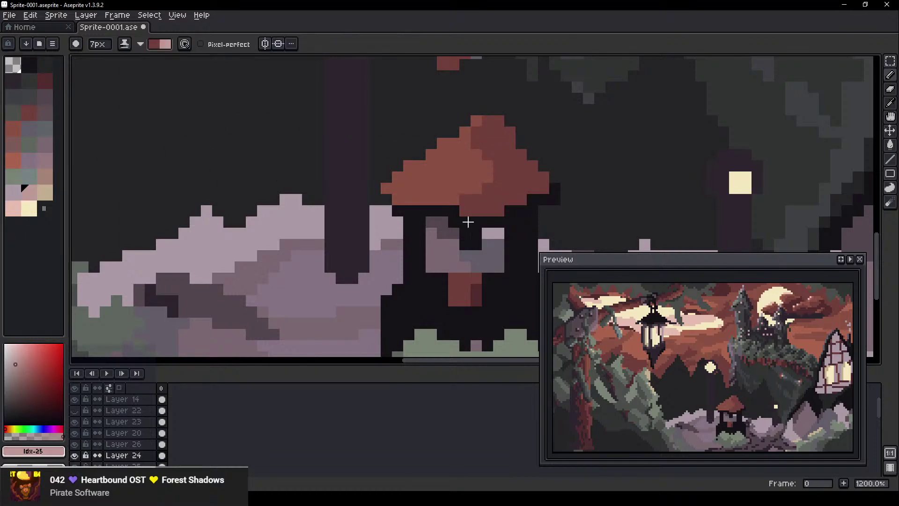
scroll(579, 212, down, 4)
scroll(568, 187, down, 2)
drag(568, 187, 384, 197)
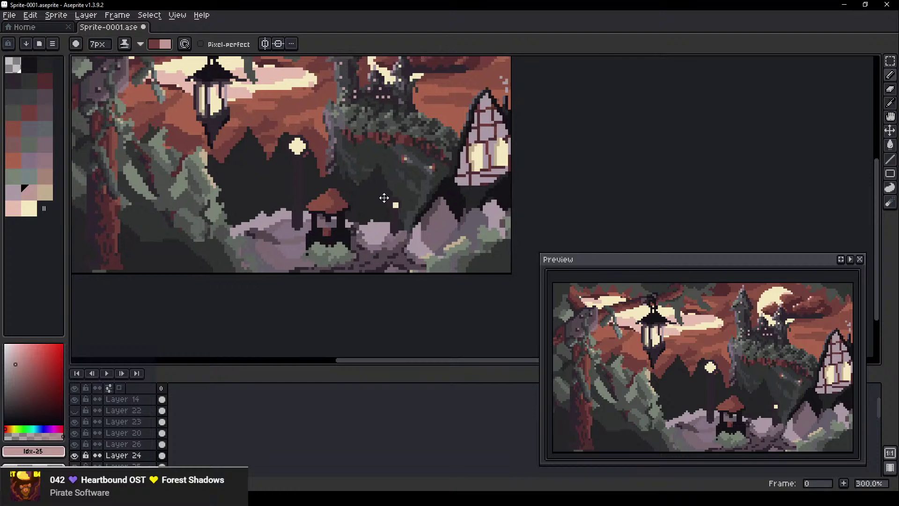
Draw a diagonal highlight along the roof's left slope in pink Idx-25 with a plain 1px brush, undoing the first stroke
scroll(325, 213, up, 1)
scroll(325, 213, up, 4)
scroll(330, 234, up, 2)
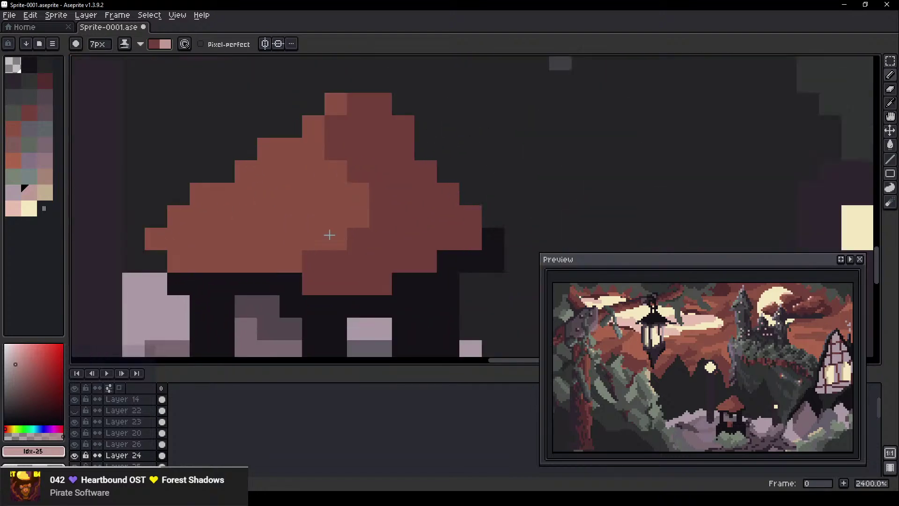
key(b)
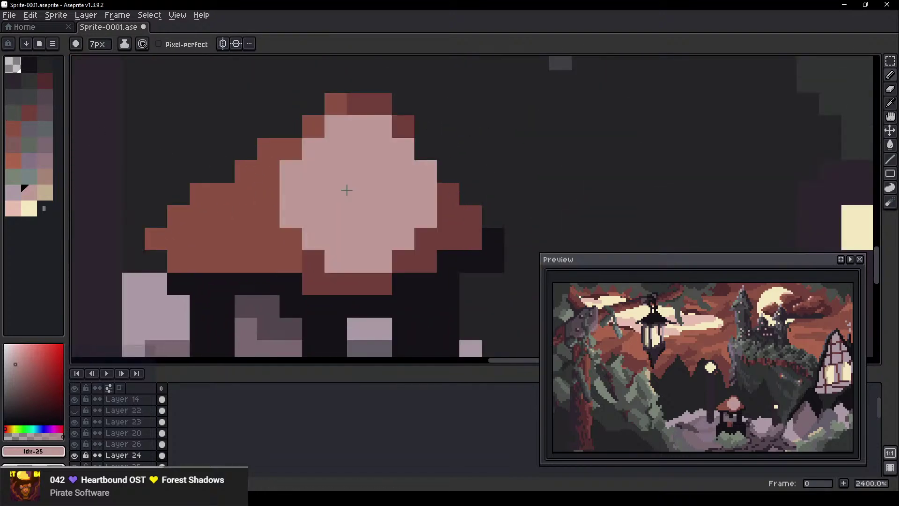
scroll(341, 181, down, 5)
scroll(339, 184, down, 6)
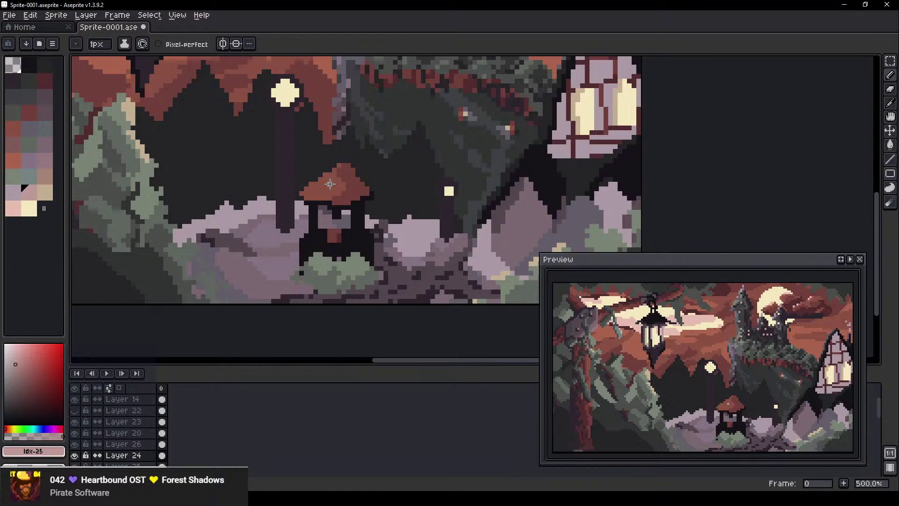
scroll(340, 175, up, 4)
mouse_move(283, 187)
mouse_down()
mouse_move(253, 220)
mouse_move(306, 165)
mouse_up()
key(ctrl+z)
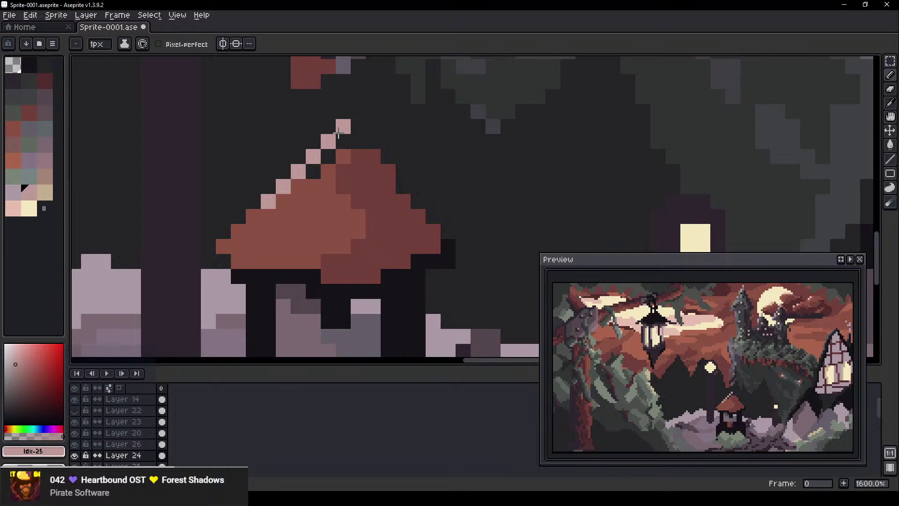
Build up the roof's peak and fill the gaps beneath the pink highlight in dark red #72403b
alt+click(371, 163)
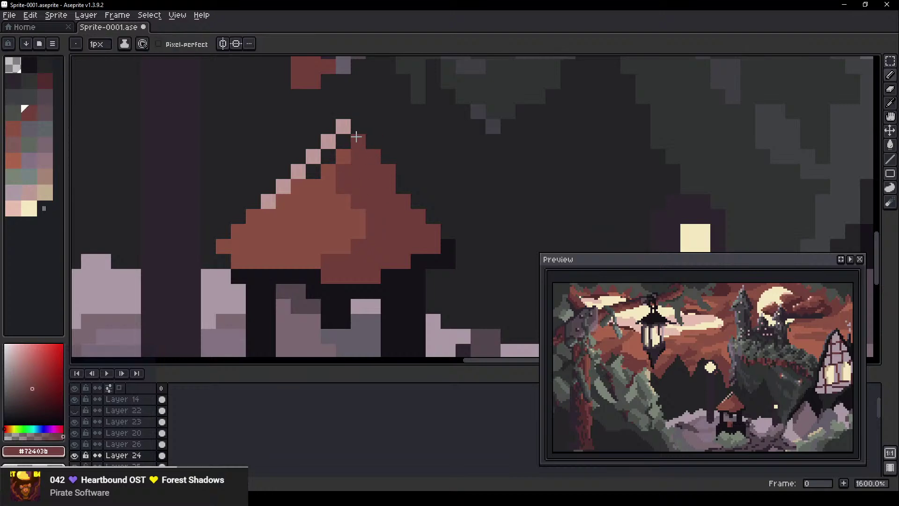
click(327, 157)
click(313, 171)
Extend the roof's lower edge downward in reddish-brown #895142 and shade its right part in dark red #72403b
alt+click(343, 156)
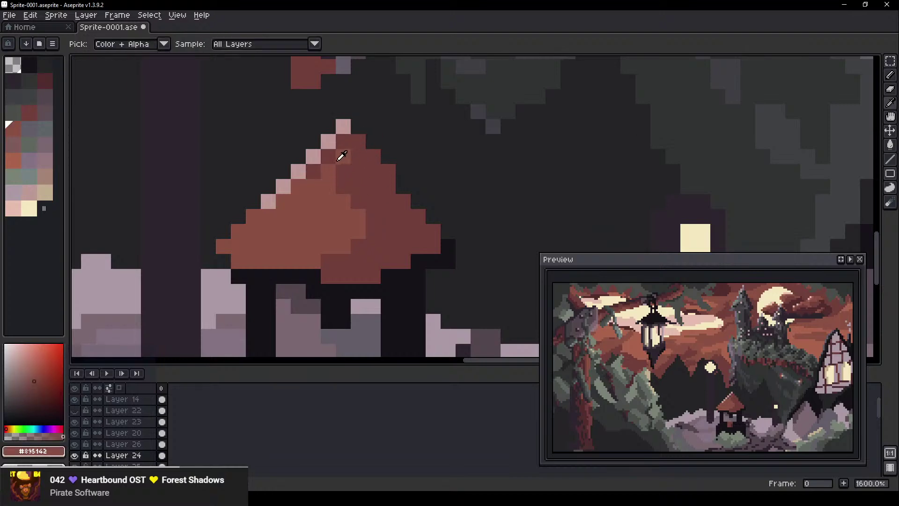
scroll(401, 315, down, 1)
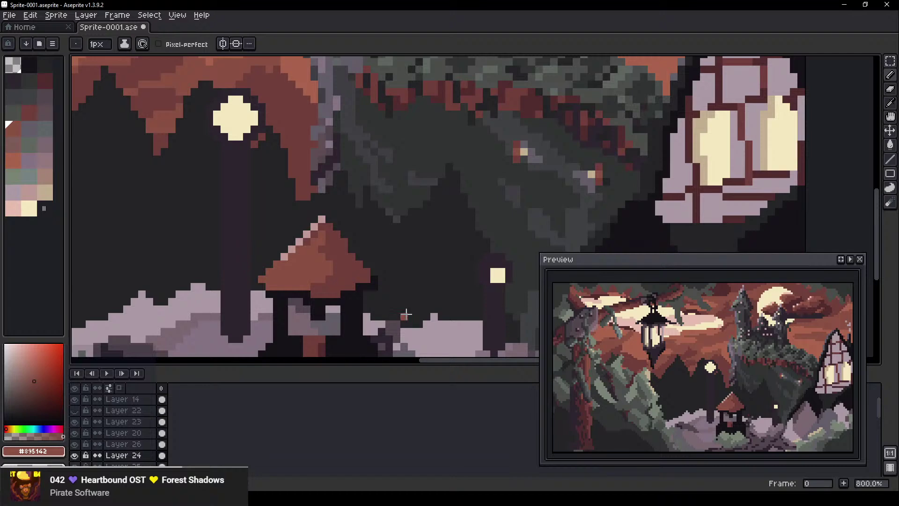
scroll(361, 287, up, 3)
drag(215, 266, 292, 219)
mouse_move(168, 241)
mouse_down()
mouse_move(248, 239)
mouse_move(252, 253)
mouse_move(235, 257)
mouse_move(292, 276)
mouse_up()
alt+click(341, 252)
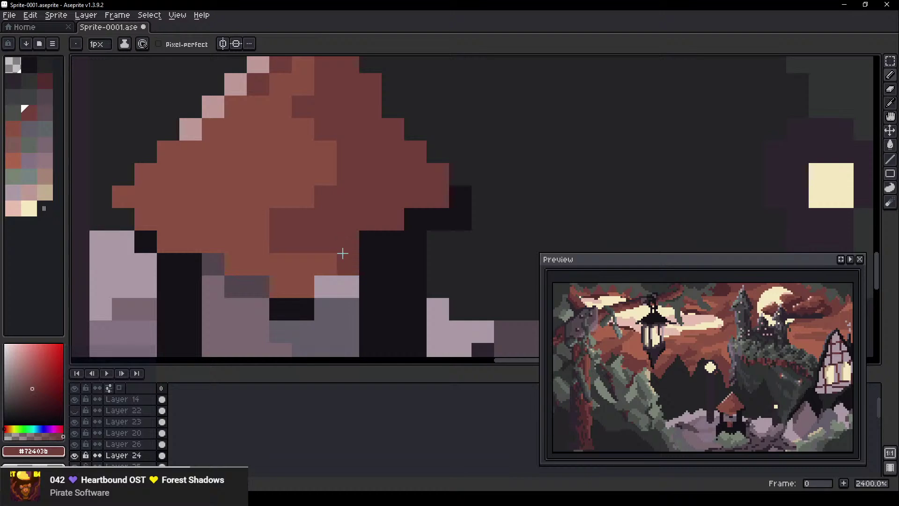
mouse_move(341, 253)
mouse_down()
mouse_move(295, 279)
mouse_move(283, 269)
mouse_move(281, 284)
mouse_move(257, 275)
mouse_move(268, 263)
mouse_move(235, 260)
mouse_up()
Shade the roof's lower right edge and underside in darkest red Idx-5, undoing one misplaced pixel
click(44, 80)
mouse_move(398, 188)
mouse_down()
mouse_move(428, 186)
mouse_move(361, 221)
mouse_move(409, 209)
mouse_move(344, 247)
mouse_move(349, 258)
mouse_move(296, 290)
mouse_move(247, 300)
mouse_move(368, 237)
mouse_move(411, 186)
mouse_move(298, 272)
mouse_move(242, 293)
mouse_move(305, 309)
mouse_up()
click(248, 300)
key(ctrl+z)
click(242, 292)
Erase the leftover pixels just beneath the roof's underside with a 1px eraser
key(e)
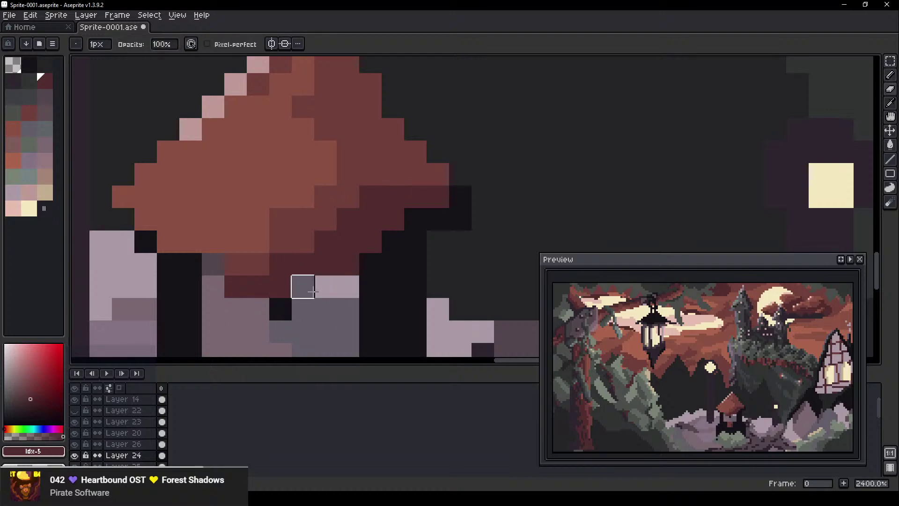
scroll(448, 323, down, 4)
scroll(401, 299, up, 3)
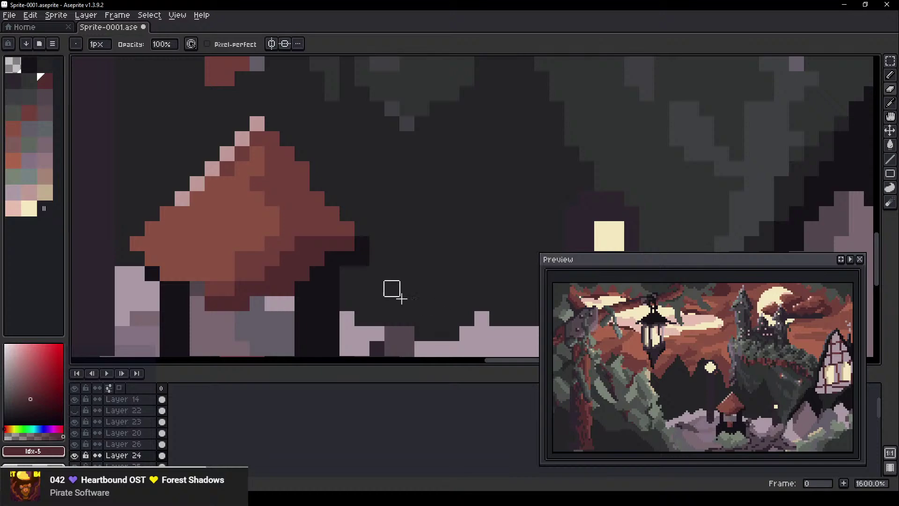
scroll(410, 135, down, 2)
drag(447, 229, 348, 231)
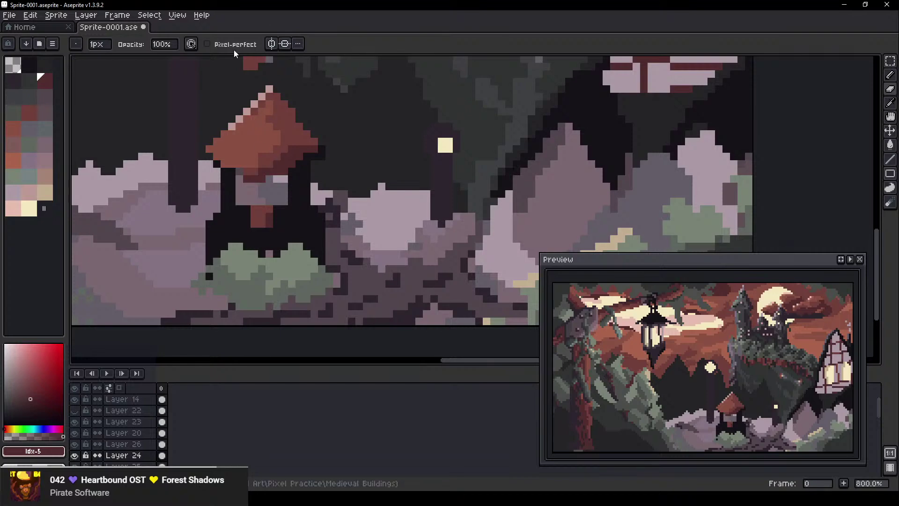
scroll(274, 114, down, 2)
drag(339, 204, 399, 278)
scroll(407, 229, down, 4)
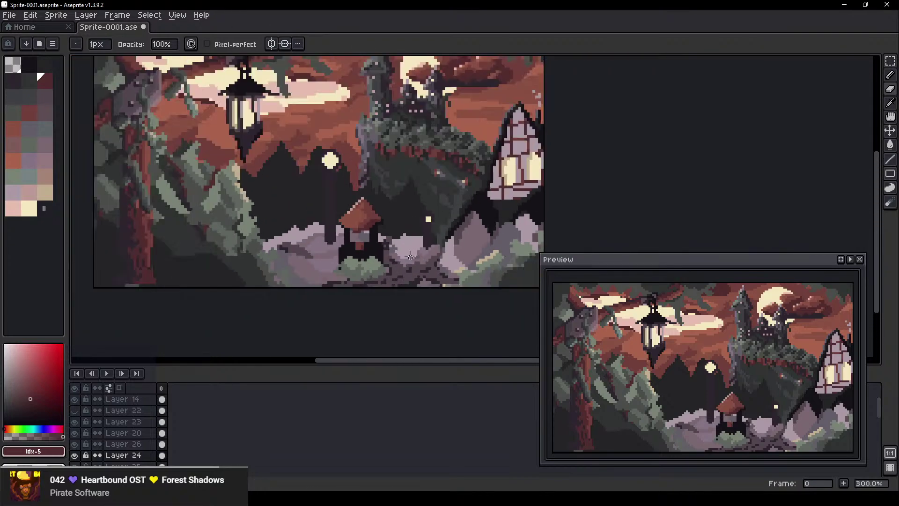
scroll(415, 276, up, 1)
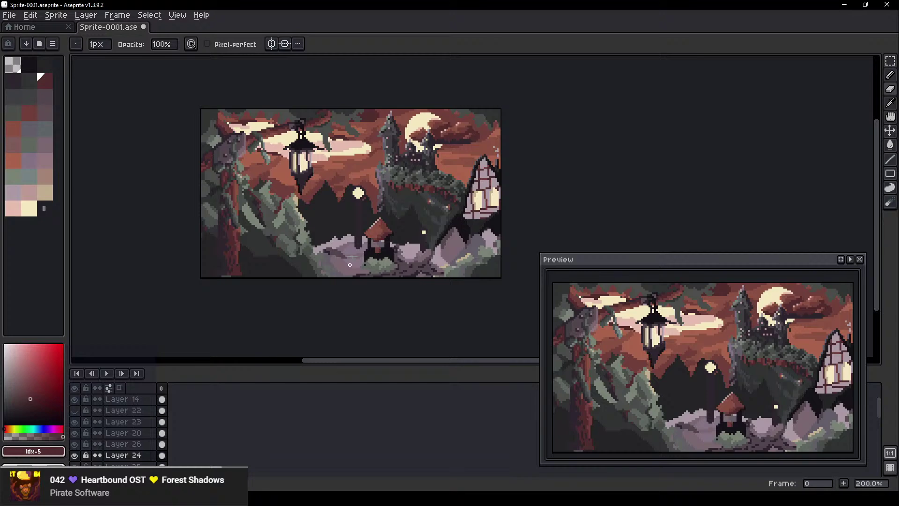
Move the well's black base one pixel left and up, and the roof with the bucket one pixel left and two up
scroll(464, 199, up, 4)
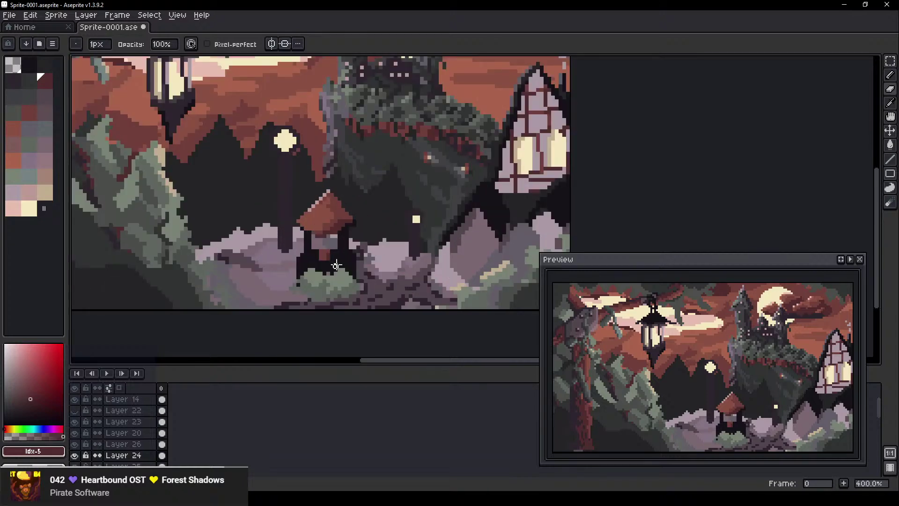
key(v)
drag(331, 257, 326, 255)
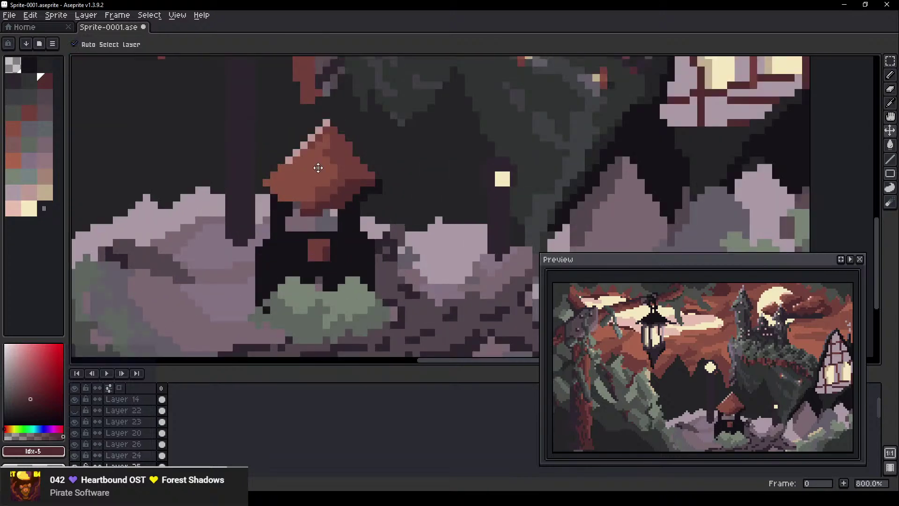
drag(318, 168, 312, 151)
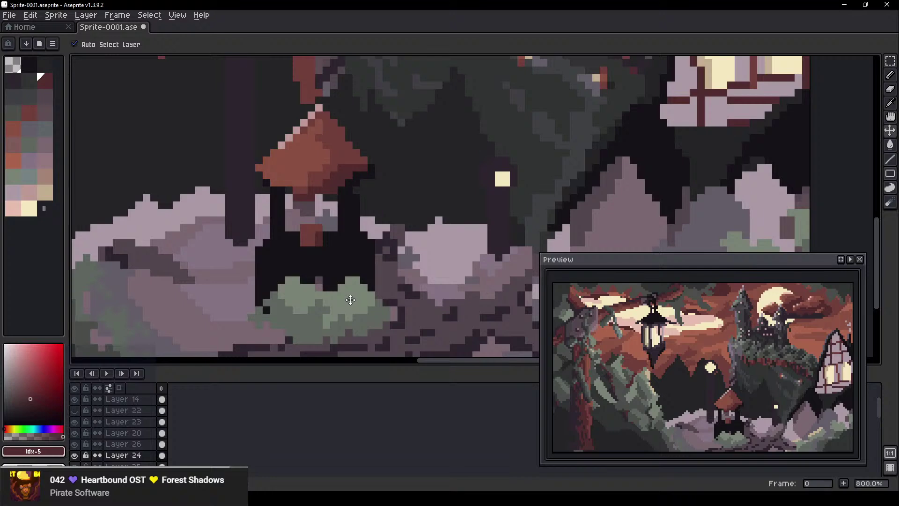
Move the bush four pixels right and one up, and nudge the well's base left and its roof layer left and down
drag(350, 300, 319, 304)
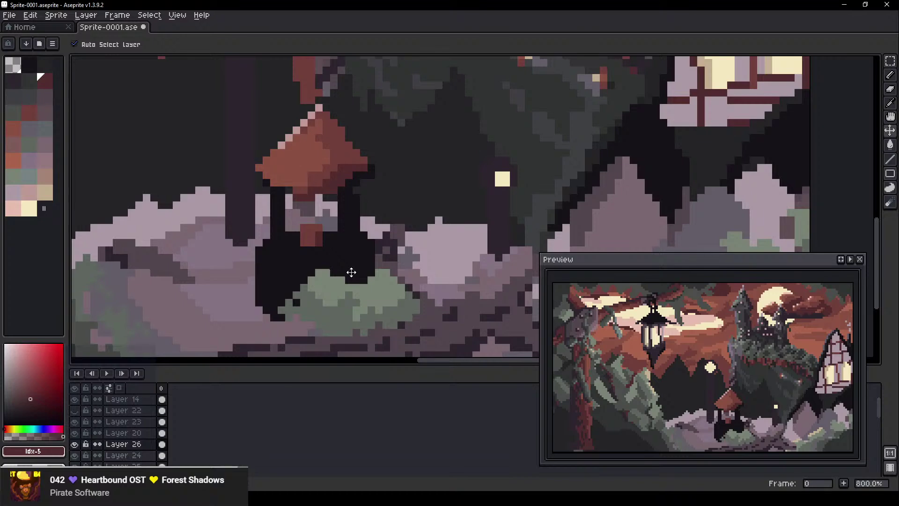
drag(351, 272, 343, 275)
drag(311, 233, 307, 235)
mouse_move(298, 146)
mouse_down()
mouse_move(298, 103)
mouse_move(295, 151)
mouse_up()
scroll(349, 194, down, 7)
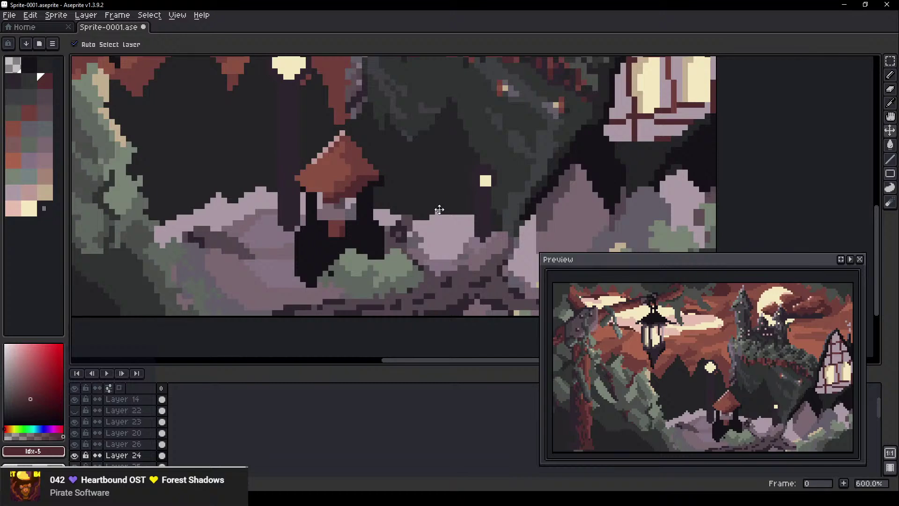
scroll(344, 277, up, 1)
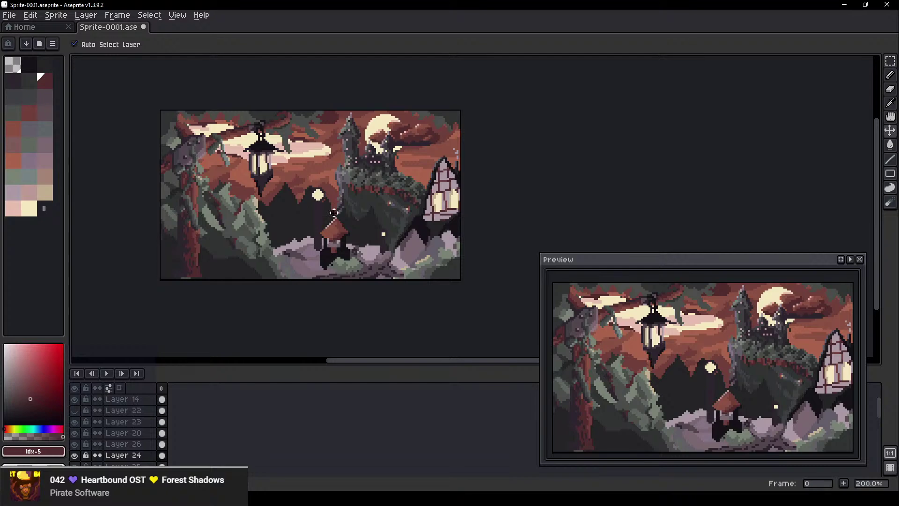
scroll(348, 253, up, 2)
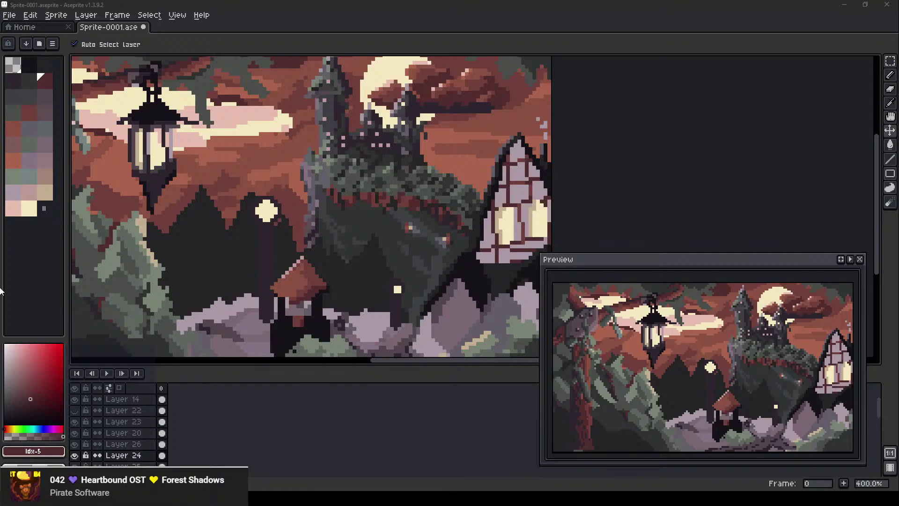
scroll(304, 220, up, 2)
scroll(212, 243, down, 2)
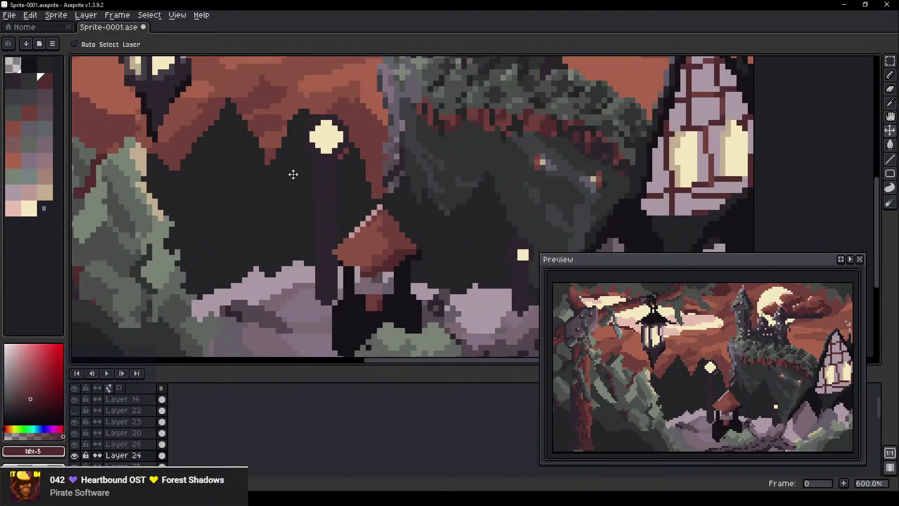
scroll(284, 271, down, 1)
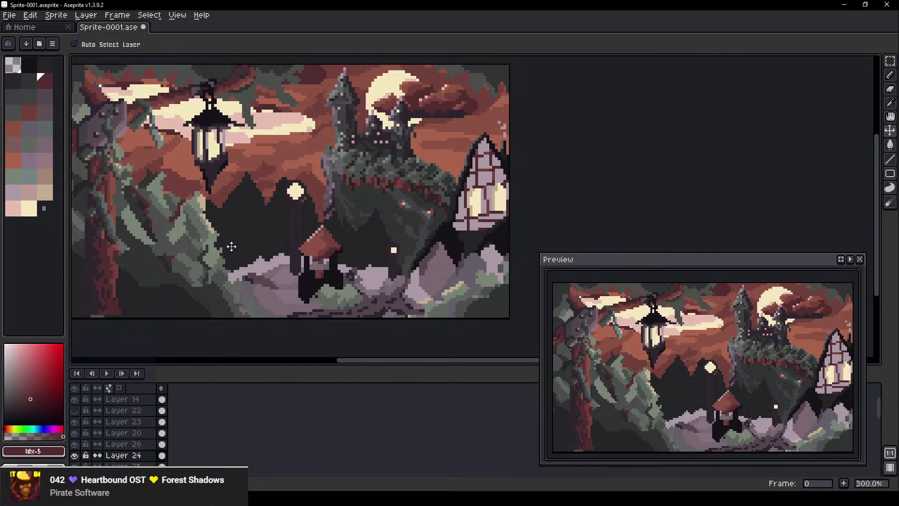
drag(214, 241, 234, 252)
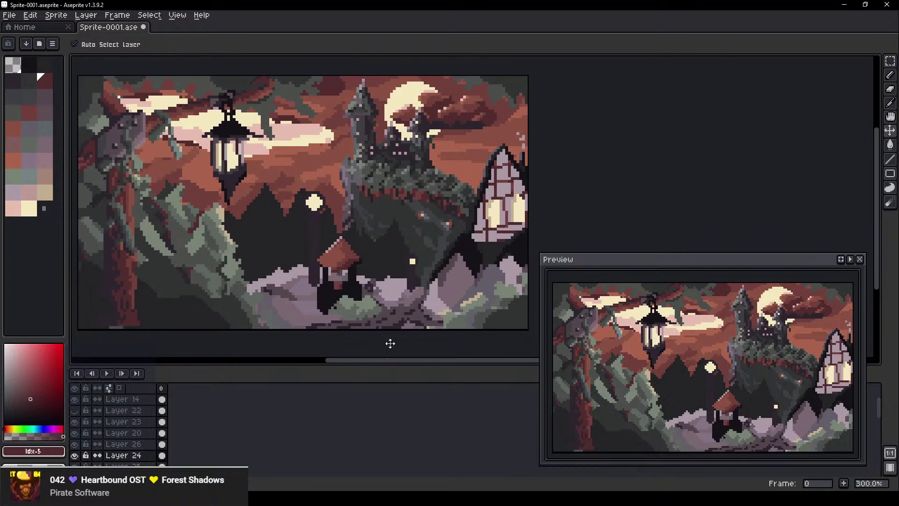
Undo the last cel movement of the well's roof and bucket layer
scroll(353, 290, up, 9)
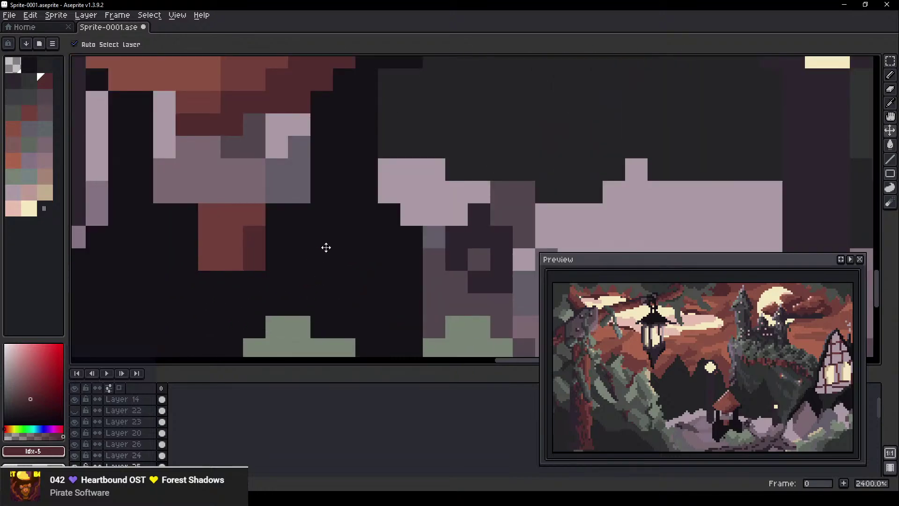
drag(315, 246, 333, 234)
key(ctrl+z)
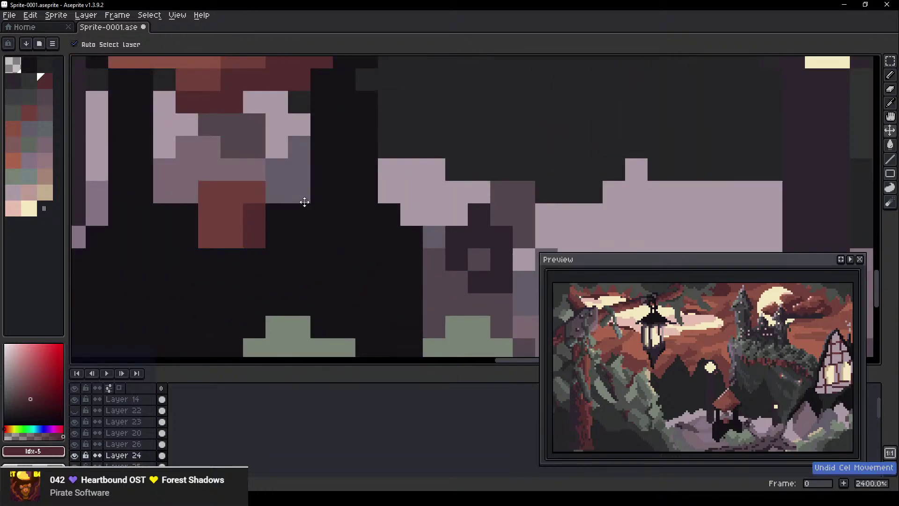
Set up the brush's shading ink with a colour ramp of black Idx-1 and orange Idx-18
click(29, 65)
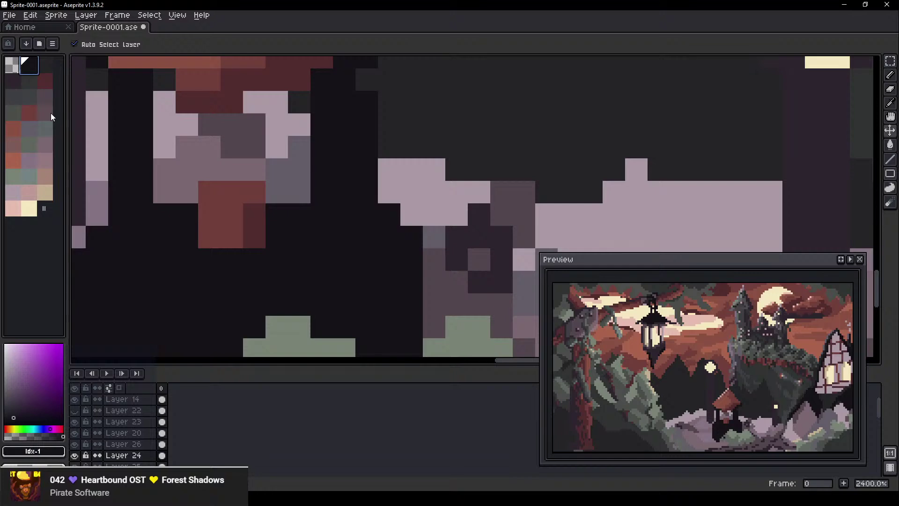
key(b)
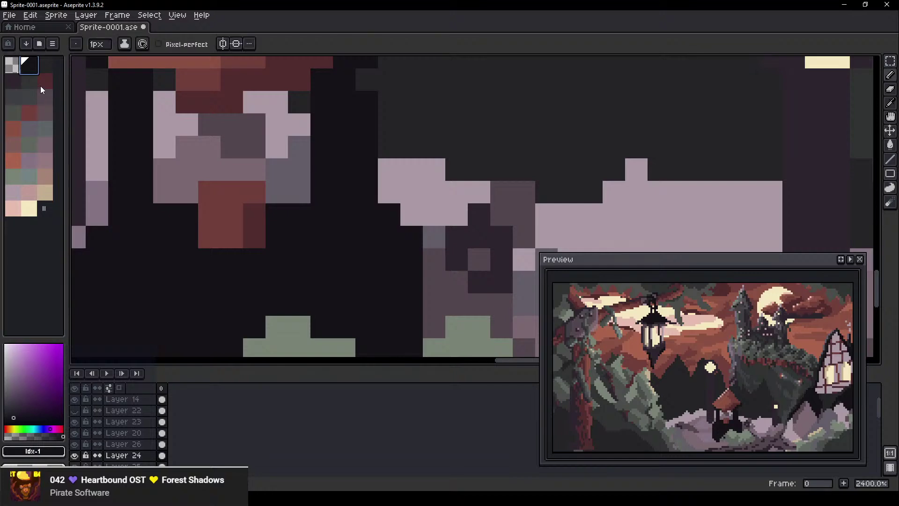
click(36, 65)
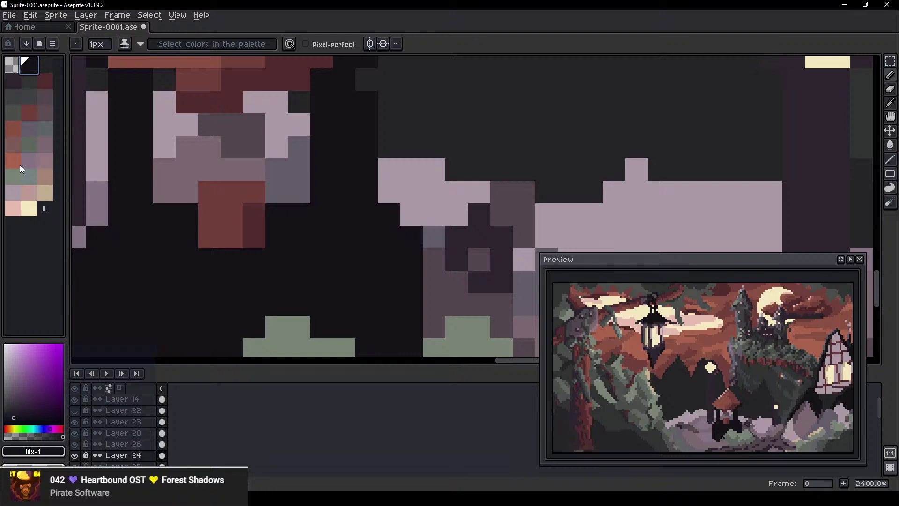
scroll(324, 240, down, 4)
scroll(324, 261, up, 1)
scroll(113, 141, left, 2)
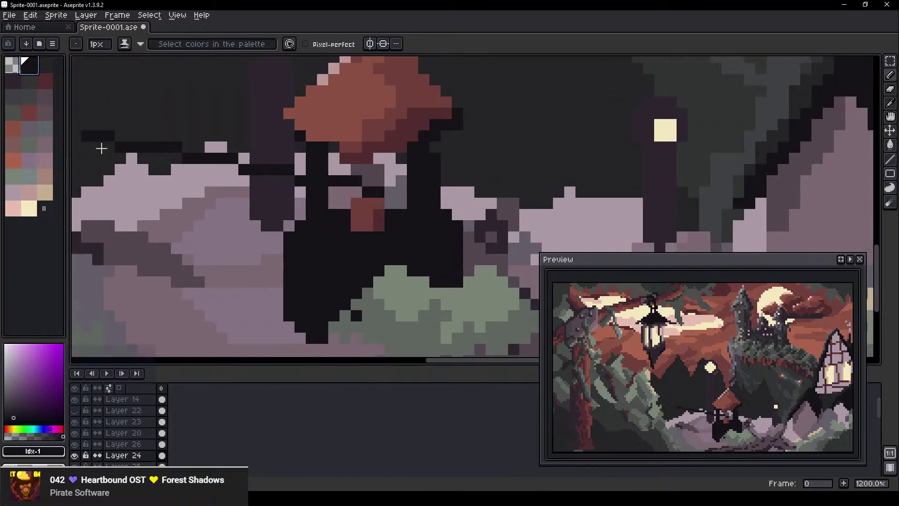
key(v)
click(14, 162)
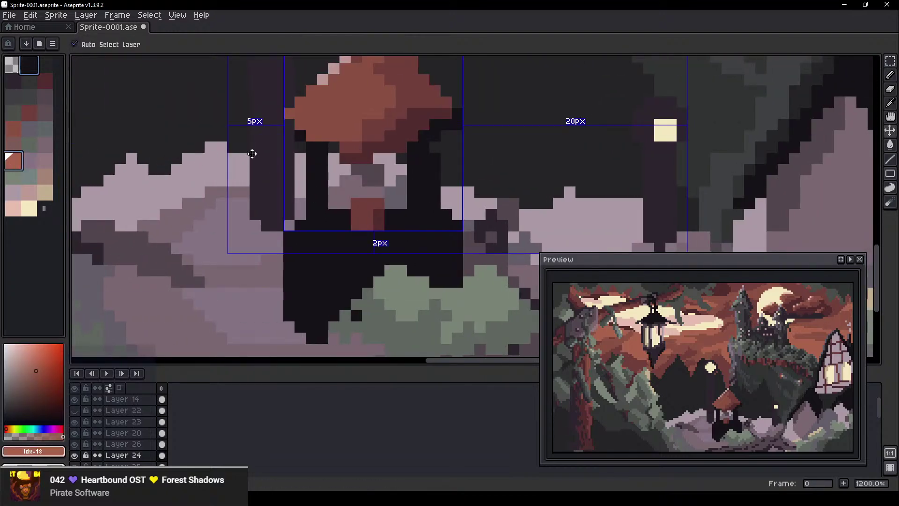
key(b)
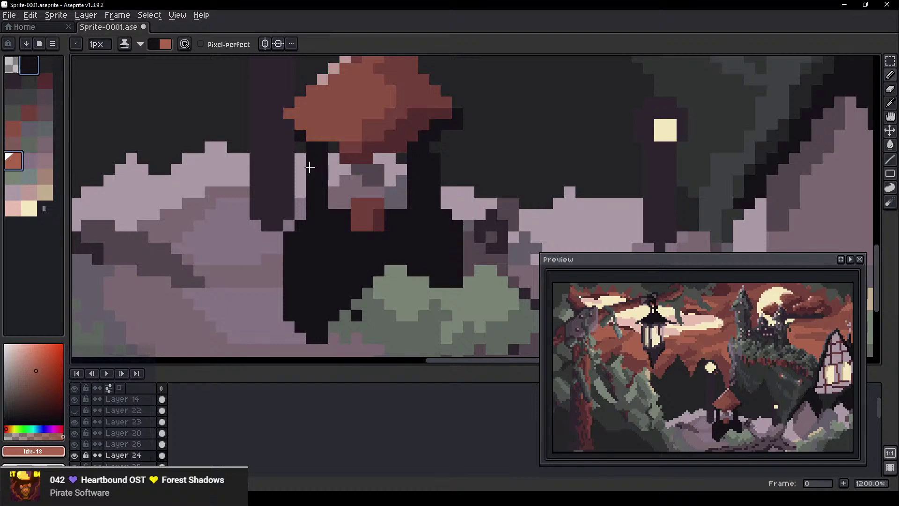
Try to shade the well's black left post orange with the reversed ramp, reducing the brush from 5 px to 1 px
key(x)
key(plus)
key(plus)
key(plus)
key(plus)
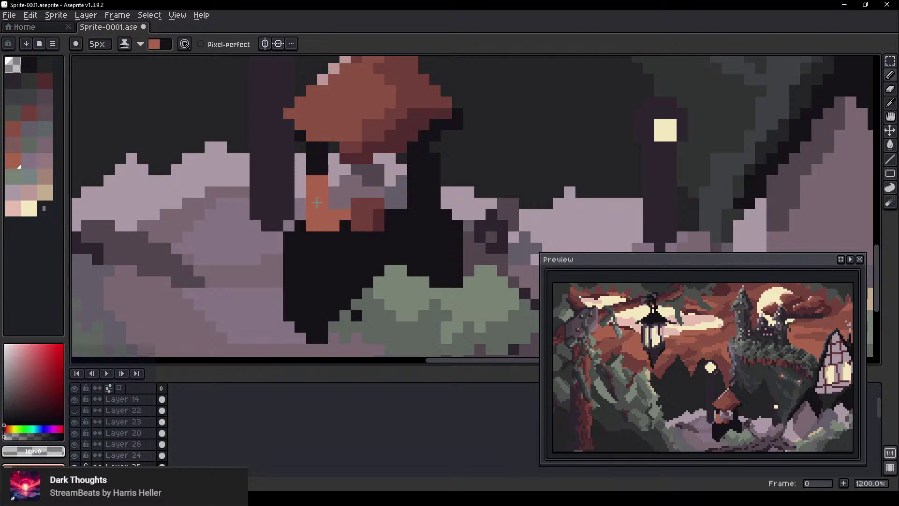
scroll(309, 206, down, 3)
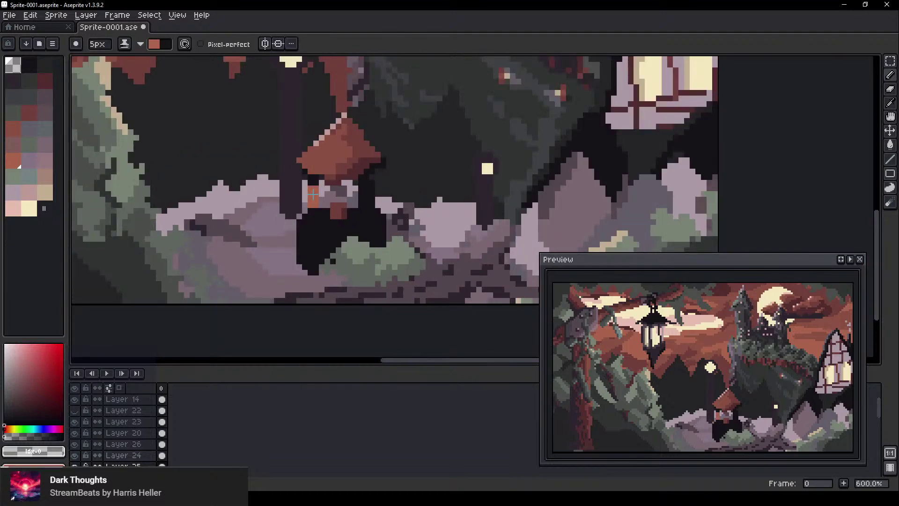
scroll(313, 193, up, 4)
key(ctrl)
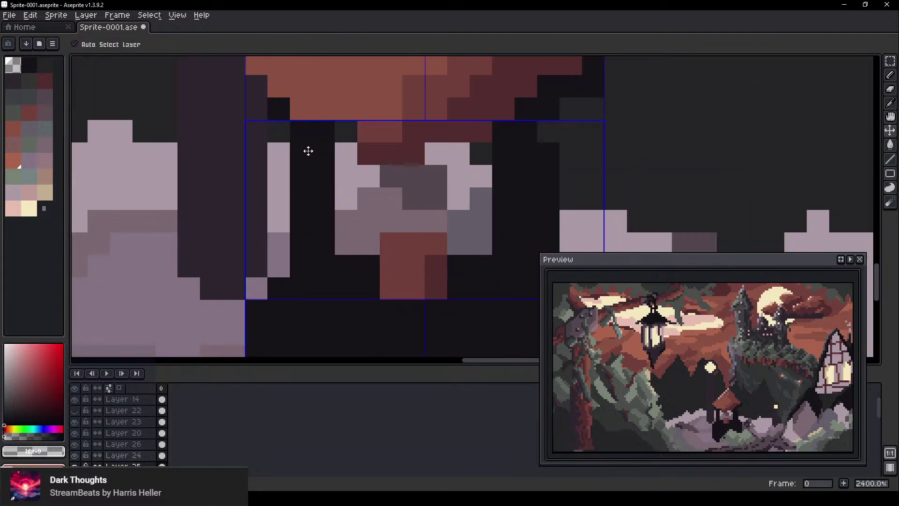
key(minus)
key(minus)
drag(303, 169, 316, 238)
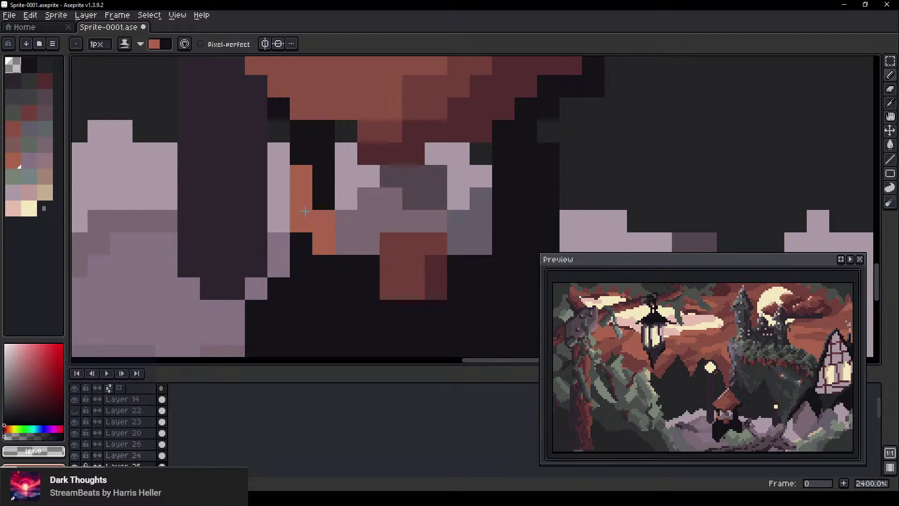
key(ctrl+z)
click(299, 220)
key(e)
click(296, 212)
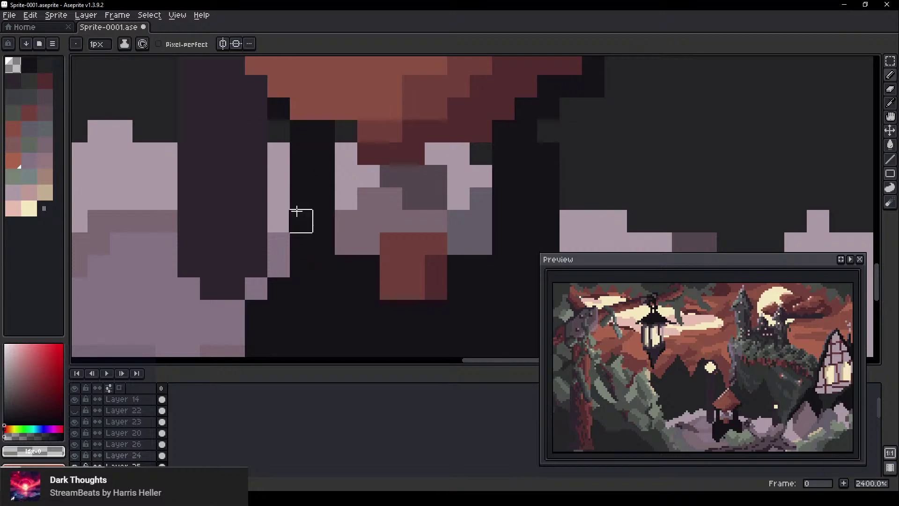
Erase the black pixels beneath both sides of the well's roof with a 1px eraser on Layer 24
key(ctrl)
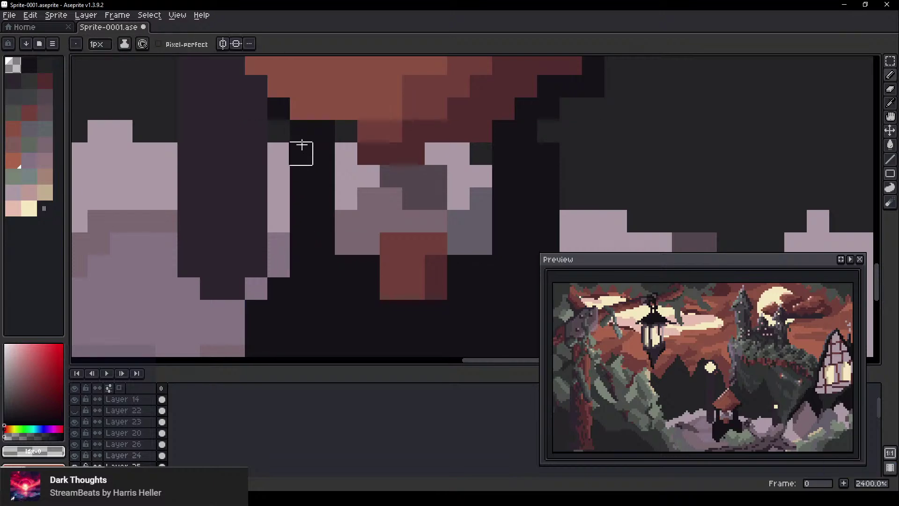
ctrl+click(303, 137)
key(b)
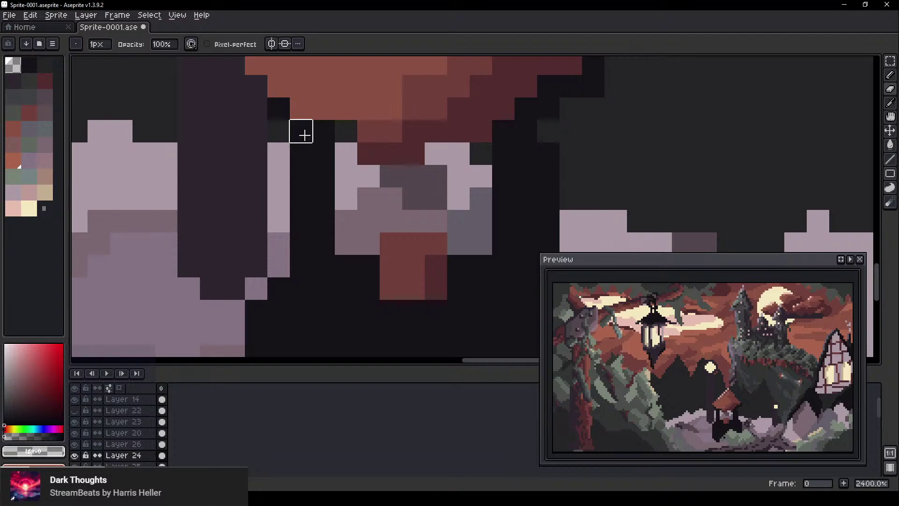
key(ctrl)
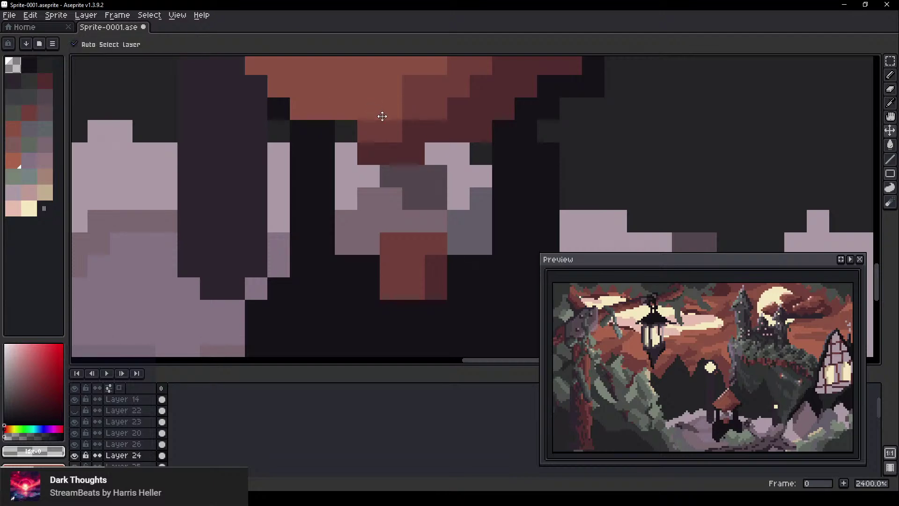
ctrl+click(382, 116)
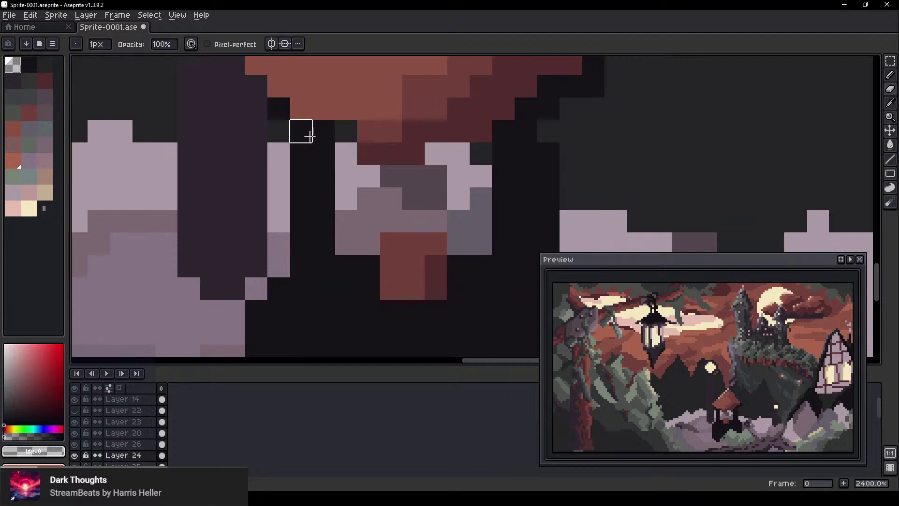
mouse_move(310, 137)
mouse_down()
mouse_move(318, 159)
mouse_move(304, 137)
mouse_up()
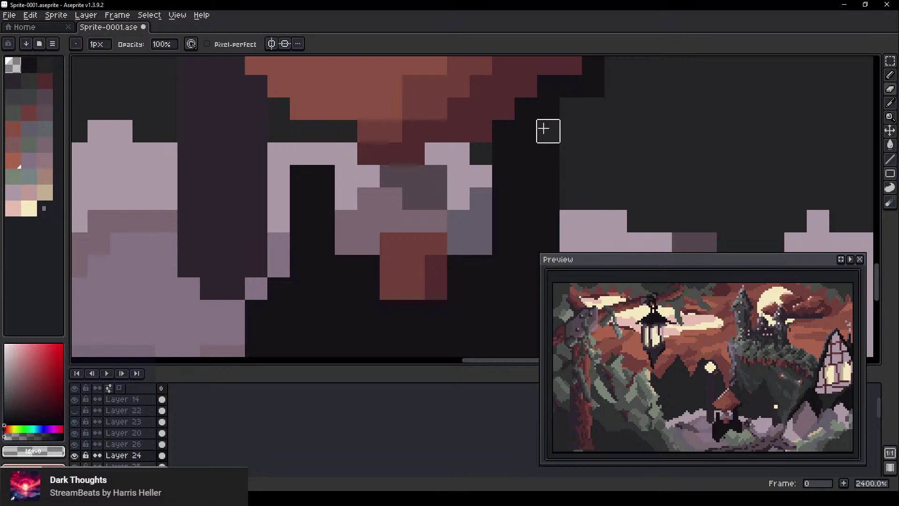
drag(546, 128, 450, 211)
mouse_move(475, 160)
mouse_down()
mouse_move(424, 165)
mouse_move(426, 194)
mouse_move(399, 226)
mouse_up()
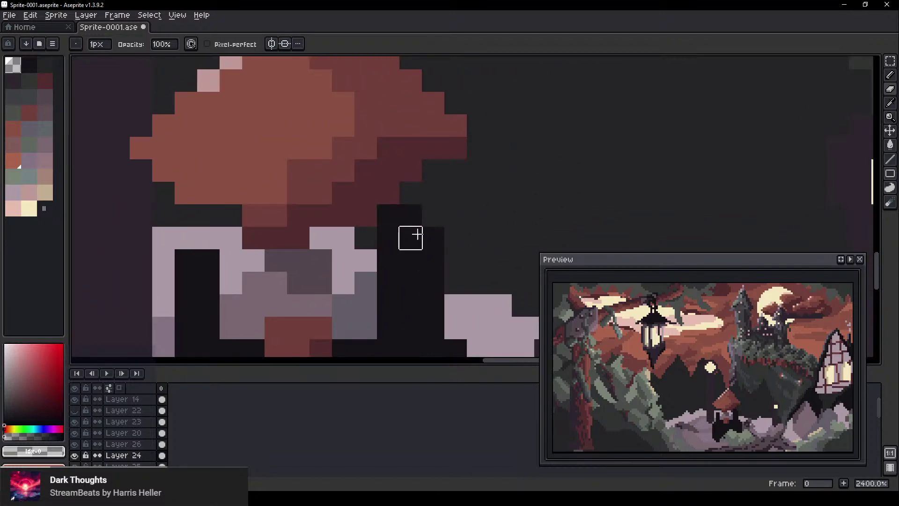
Paint a one-pixel-wide tan Idx-23 column along the outer edge of the well's left post, up to the roof
ctrl+click(401, 276)
key(b)
alt+click(400, 276)
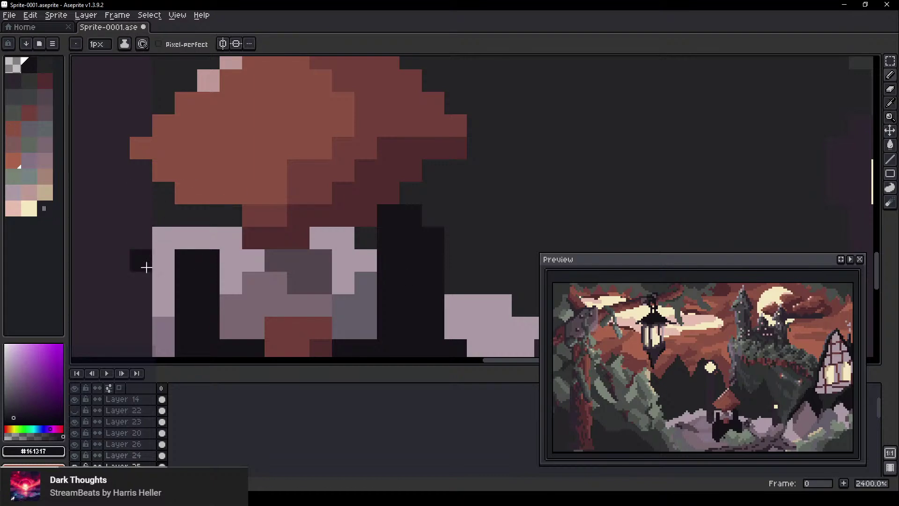
click(30, 176)
click(43, 177)
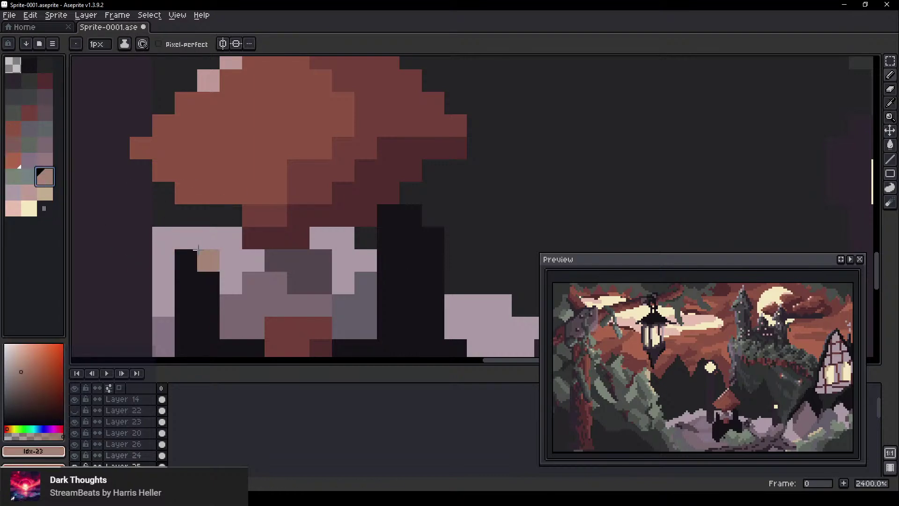
click(186, 213)
drag(186, 213, 180, 325)
scroll(261, 303, down, 3)
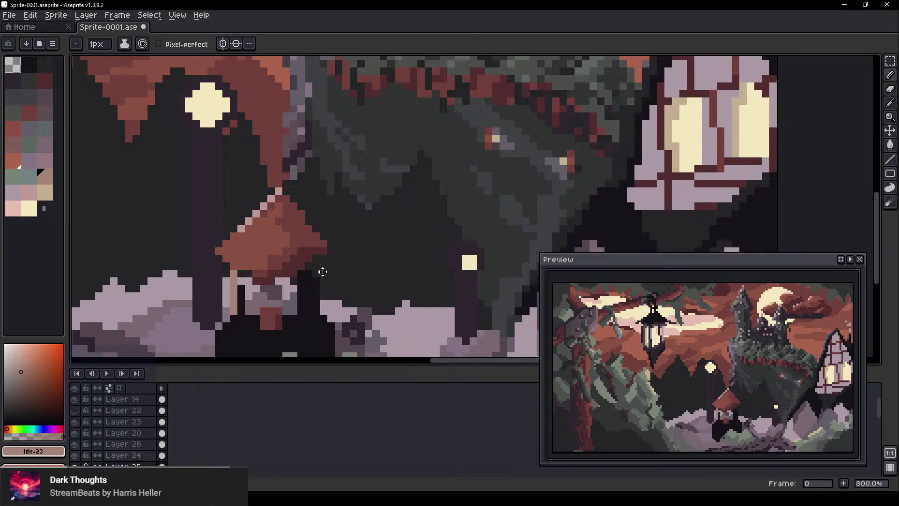
scroll(327, 314, up, 2)
scroll(156, 318, up, 2)
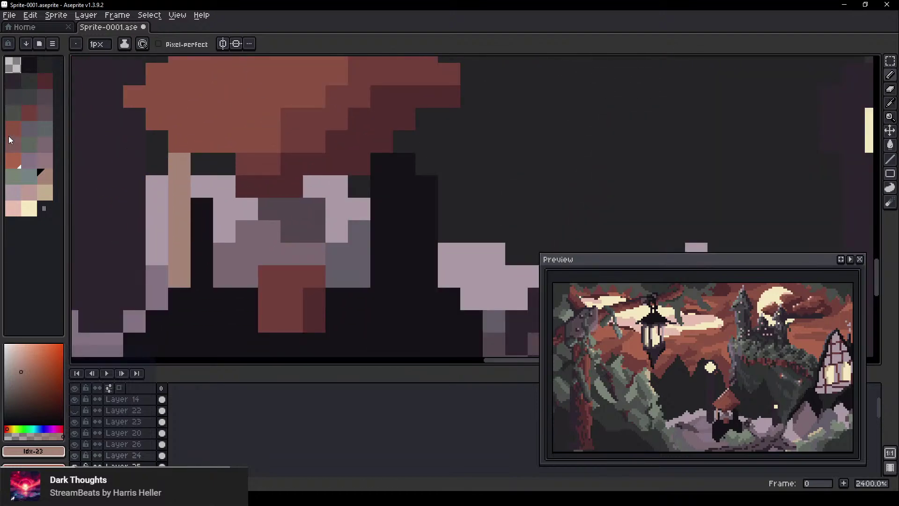
Colour the middle of the left post's outer column orange Idx-18 and its inner column and foot red-brown Idx-12
click(13, 161)
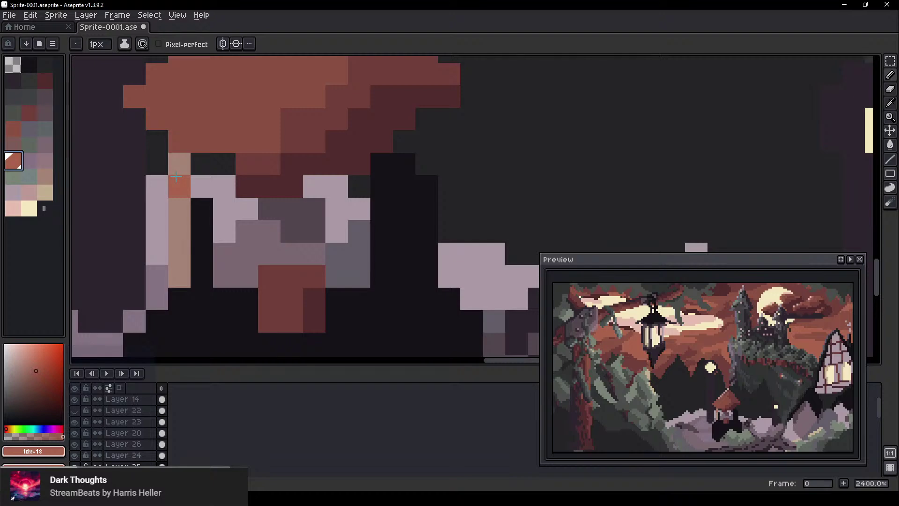
drag(179, 209, 180, 254)
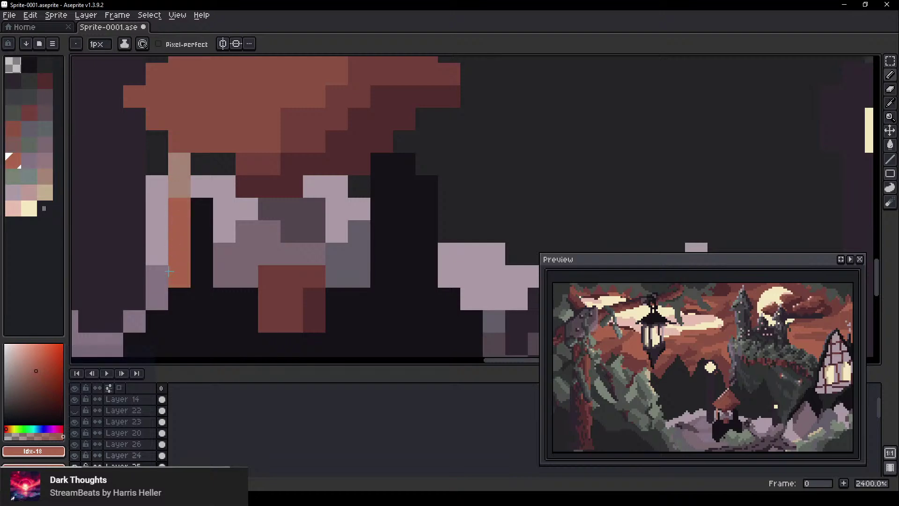
click(10, 129)
drag(193, 206, 193, 294)
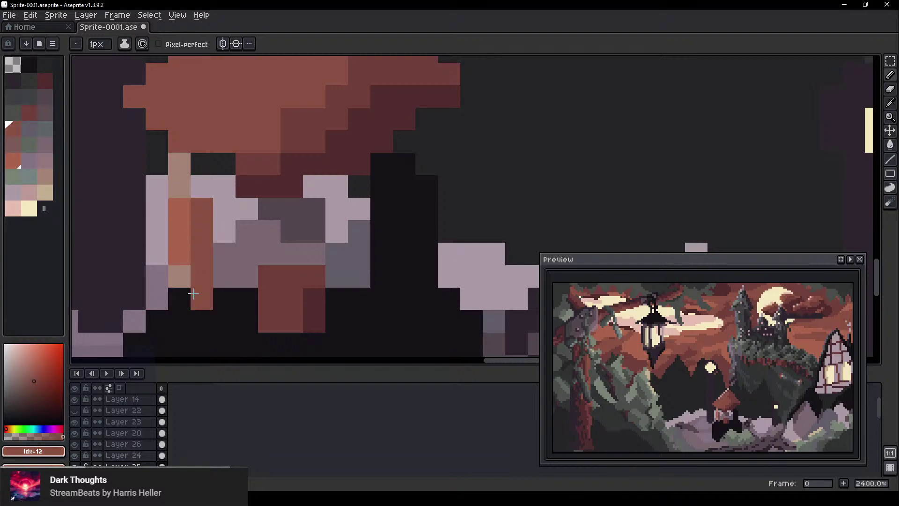
click(188, 297)
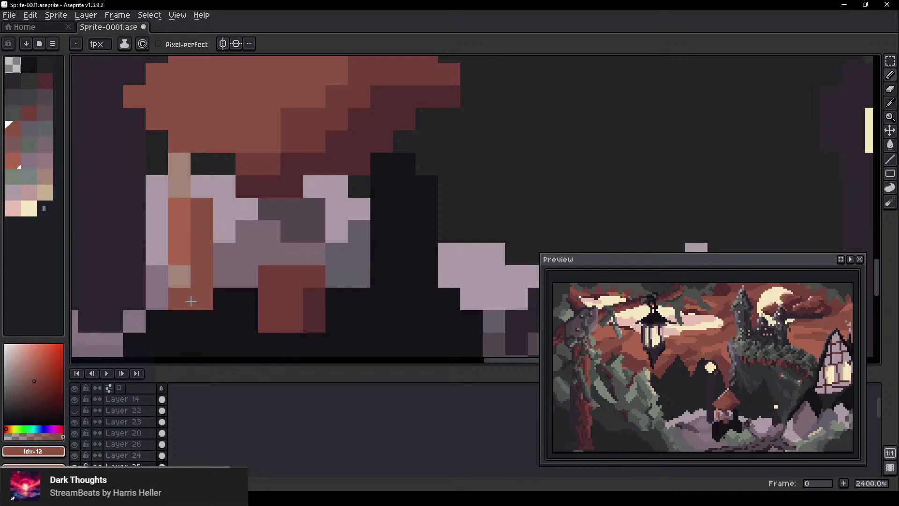
click(199, 168)
Shade the left post's top beneath the roof, using dark red Idx-5 on the inner column and #72403b on the outer one
click(50, 74)
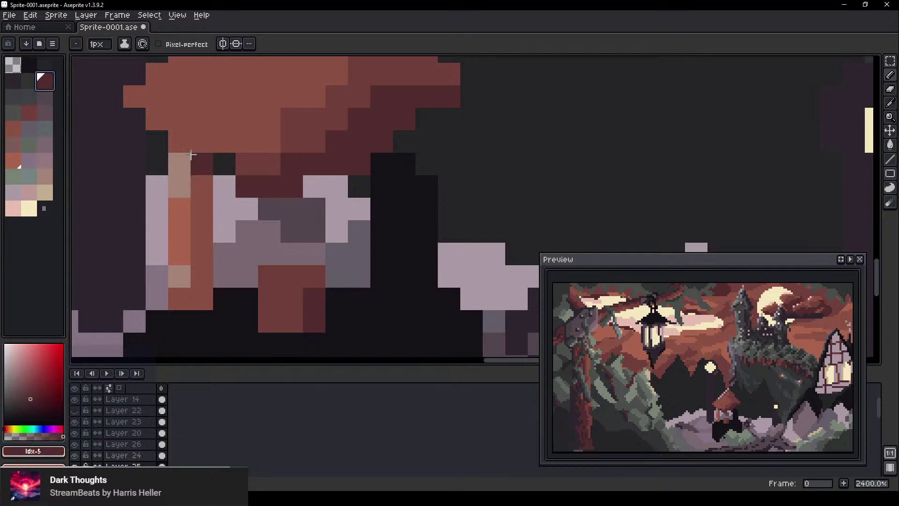
click(201, 166)
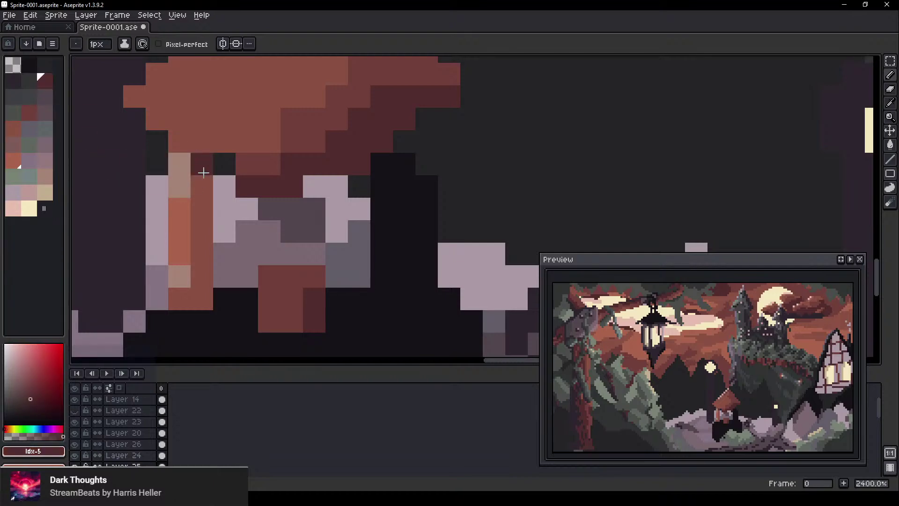
alt+click(261, 167)
scroll(322, 291, down, 7)
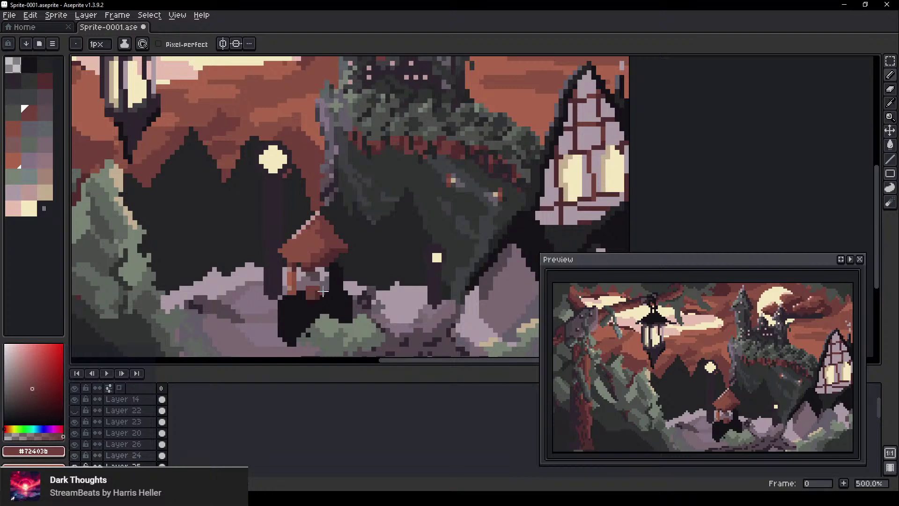
Fill the left post's outer column down to its foot with tan #a68576
scroll(323, 292, up, 8)
alt+click(192, 206)
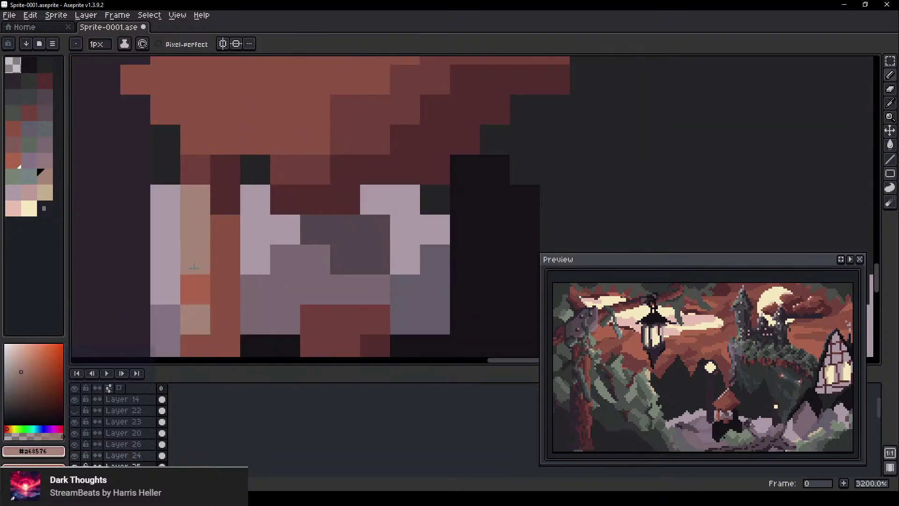
click(194, 290)
drag(245, 289, 227, 210)
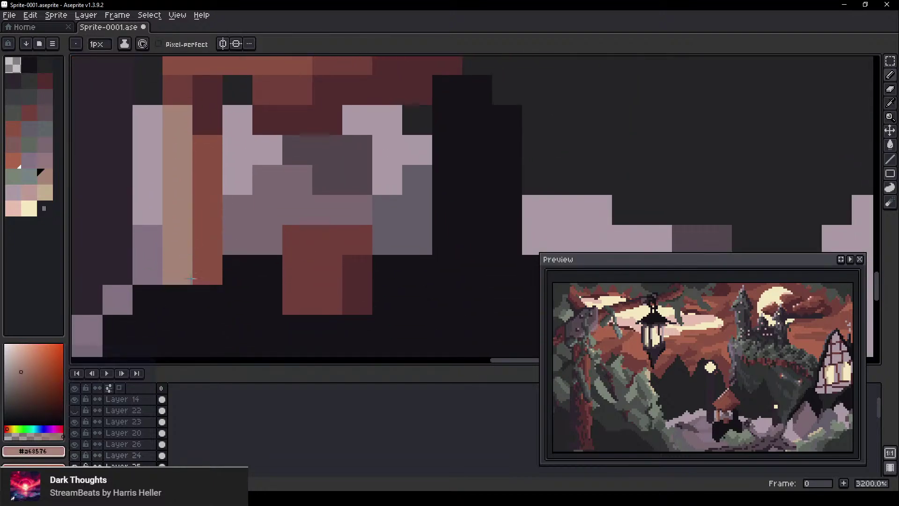
scroll(377, 269, down, 5)
scroll(376, 230, down, 3)
scroll(262, 206, up, 9)
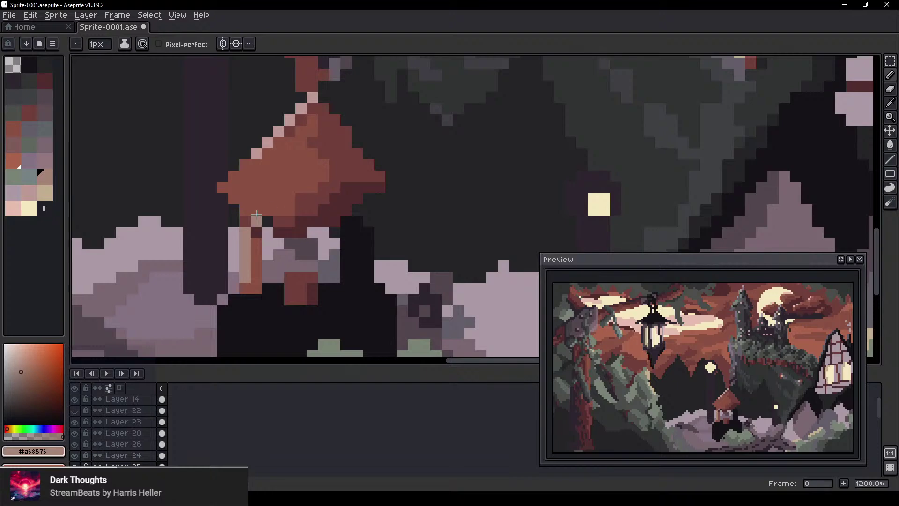
Colour the two topmost pixels of the left post, directly beneath the roof, dark purple Idx-3
click(15, 80)
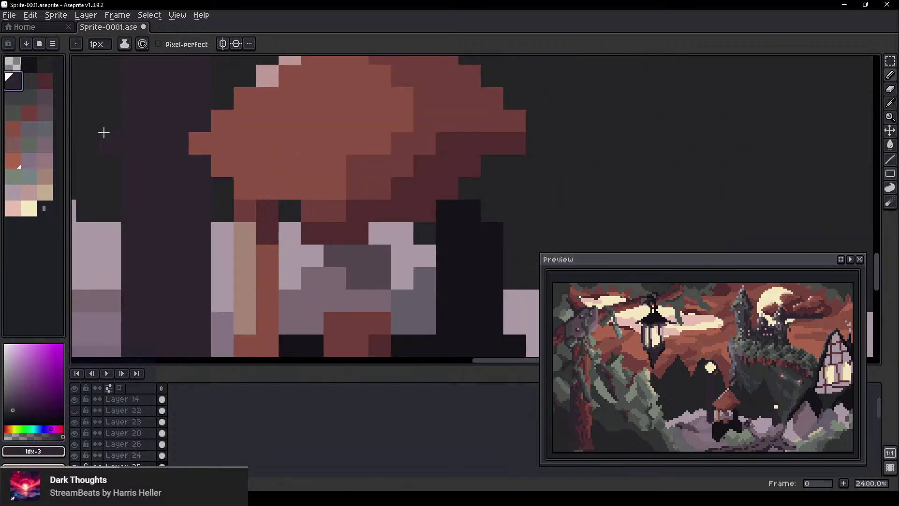
click(267, 209)
click(253, 210)
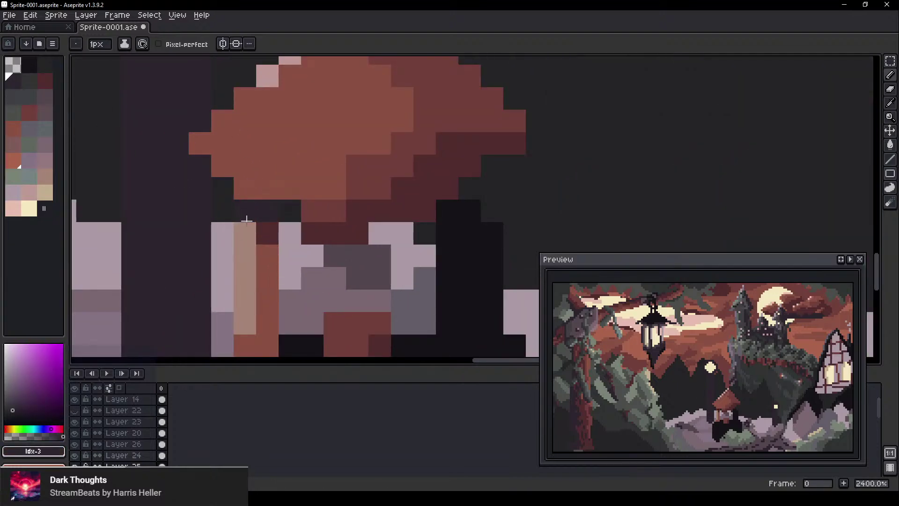
scroll(305, 210, down, 7)
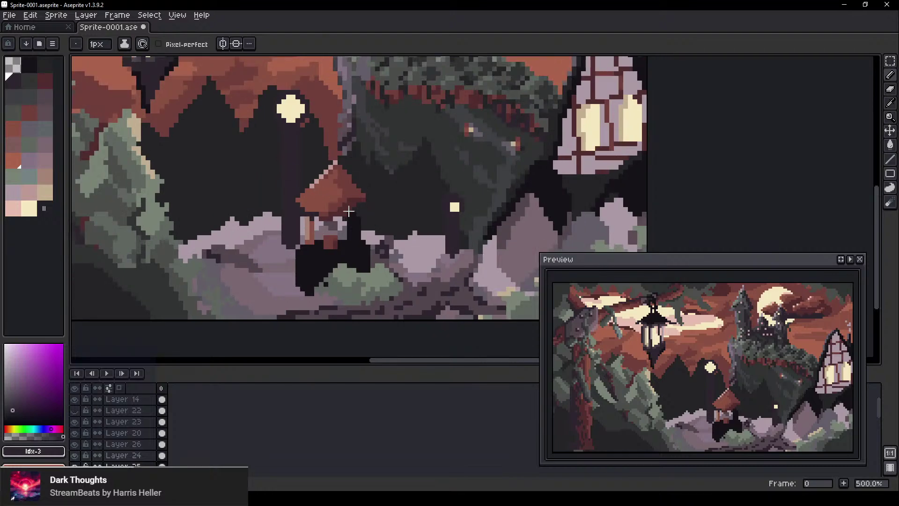
Make the roof's Layer 24 active and set the eraser size to 4 px
scroll(348, 212, up, 6)
scroll(366, 187, down, 2)
key(ctrl)
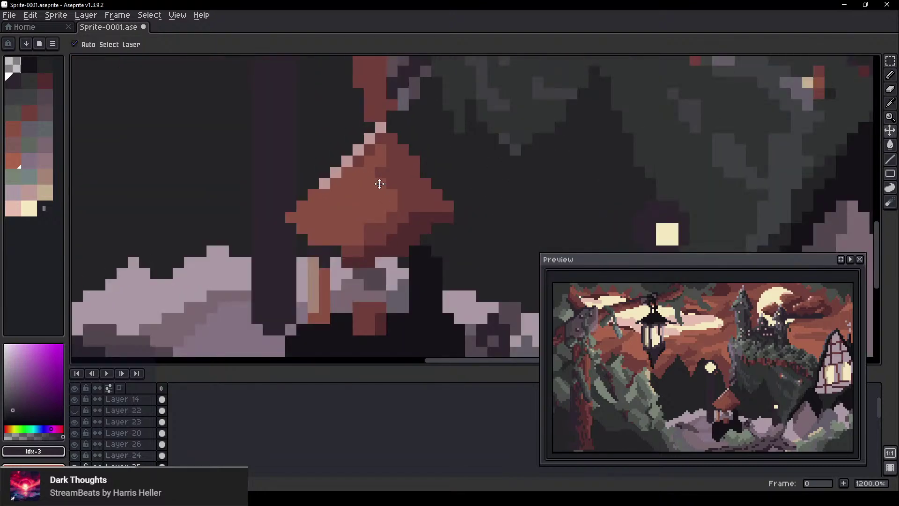
ctrl+click(379, 183)
key(plus)
key(plus)
key(plus)
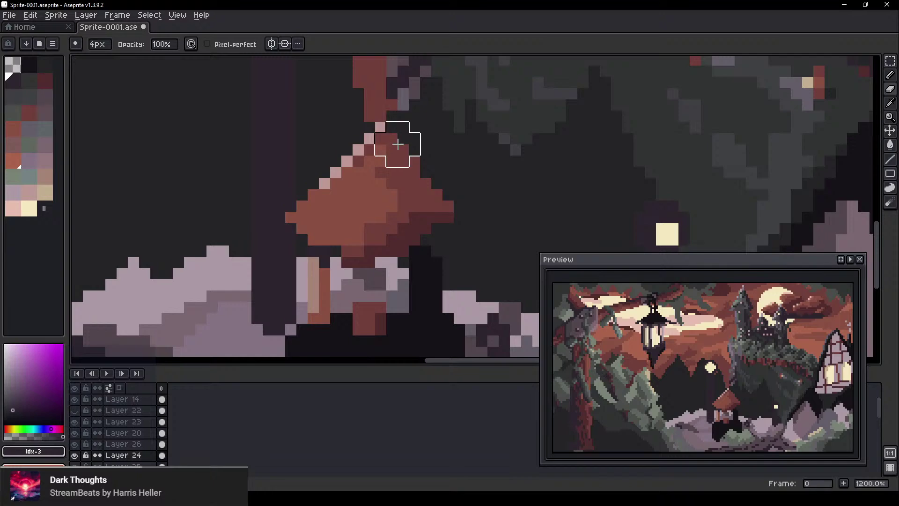
ctrl+click(382, 191)
key(b)
key(e)
Try to trim the well roof's pointed peak and upper slopes with the 4 px eraser
drag(383, 138, 375, 120)
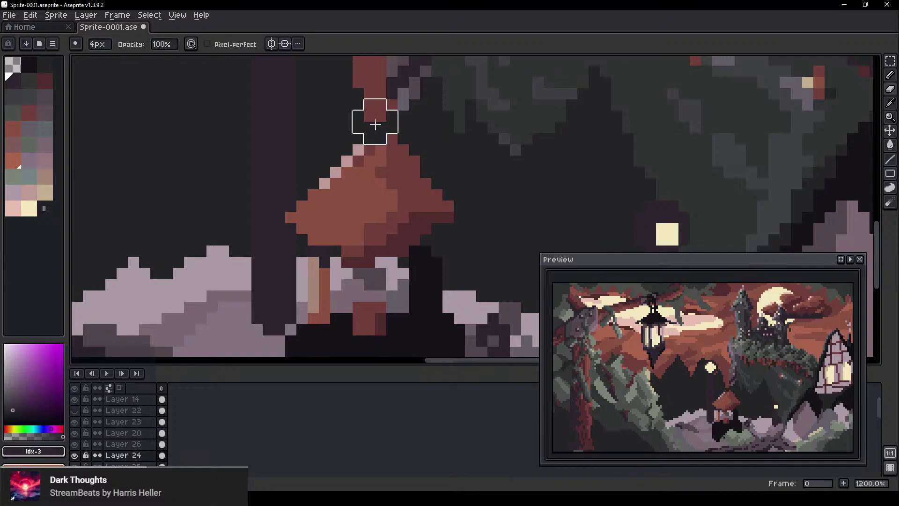
key(ctrl+z)
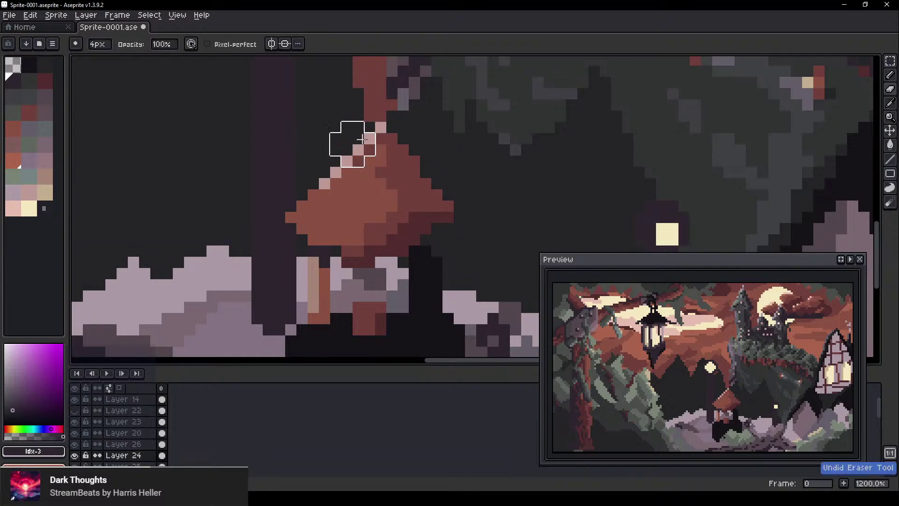
drag(352, 150, 264, 209)
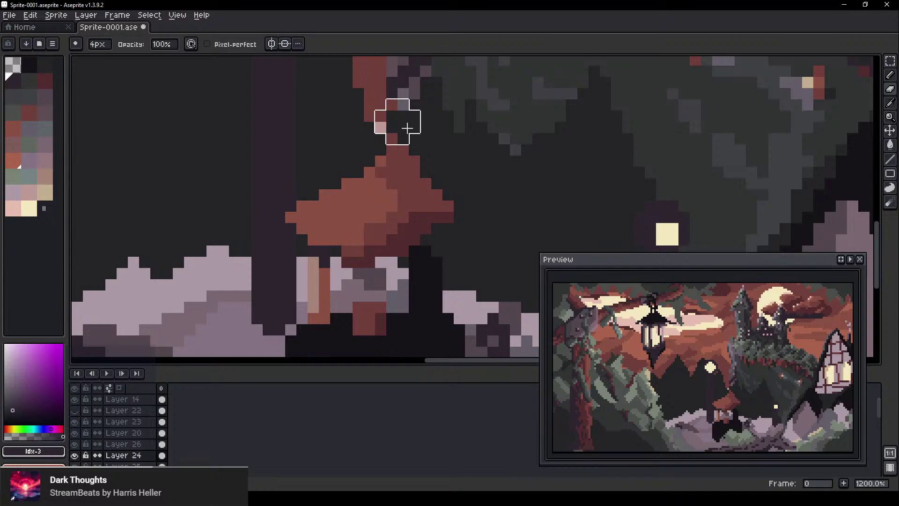
drag(366, 120, 534, 206)
drag(376, 154, 510, 225)
scroll(473, 206, down, 3)
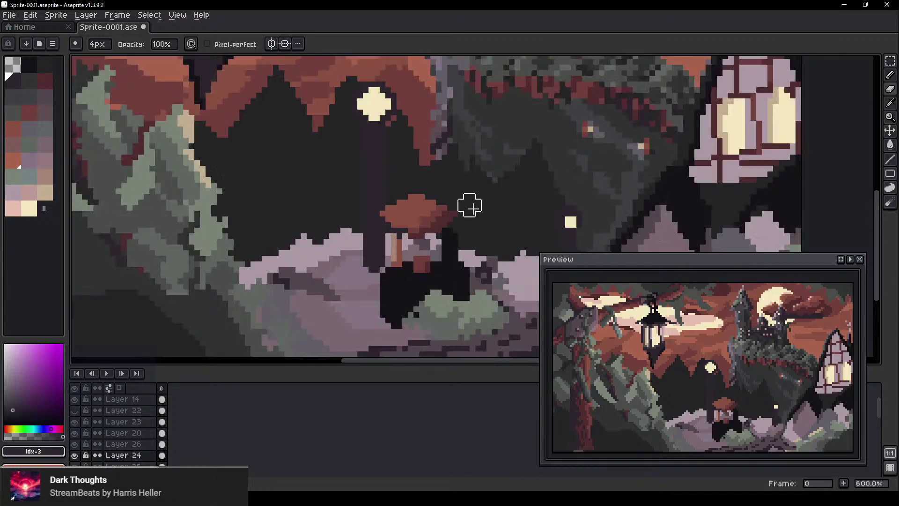
scroll(491, 267, up, 6)
key(ctrl+z)
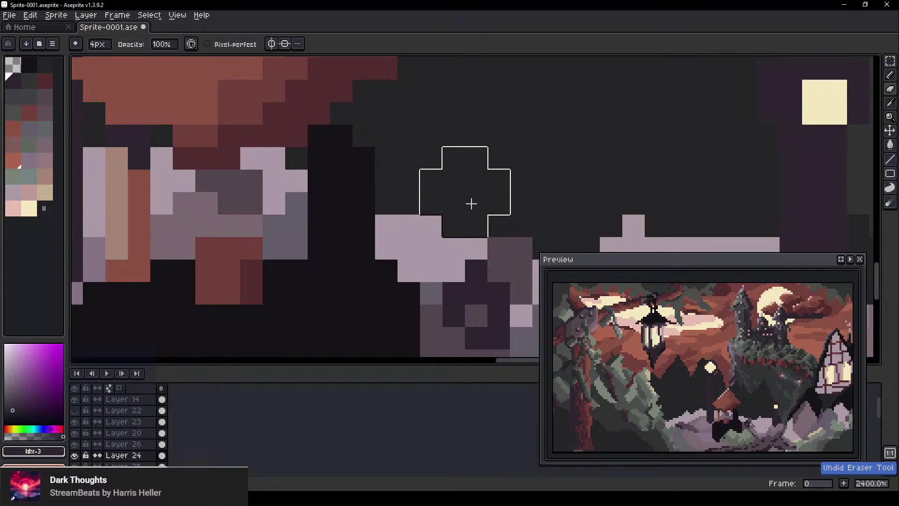
Erase the well roof's pointed peak and upper slopes with the 4 px eraser to leave a lower, flatter top
scroll(428, 137, down, 4)
scroll(341, 195, up, 3)
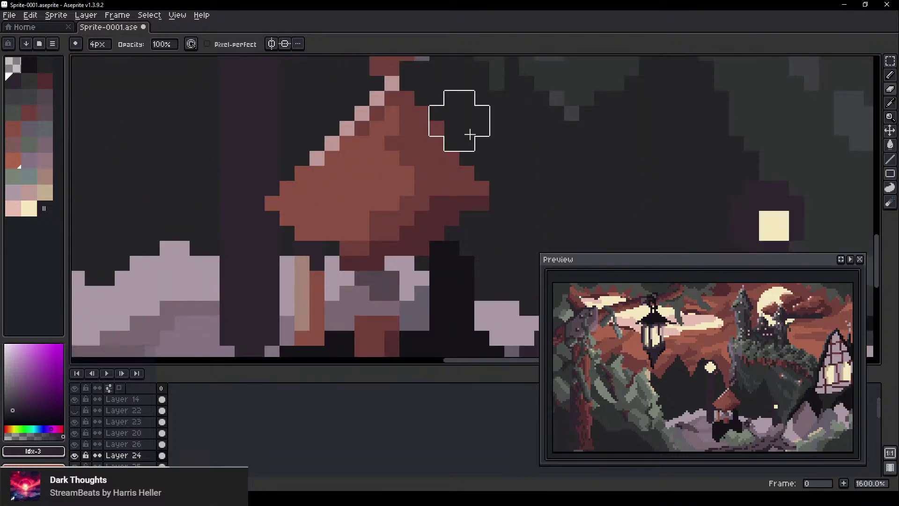
drag(469, 134, 425, 155)
drag(318, 101, 405, 127)
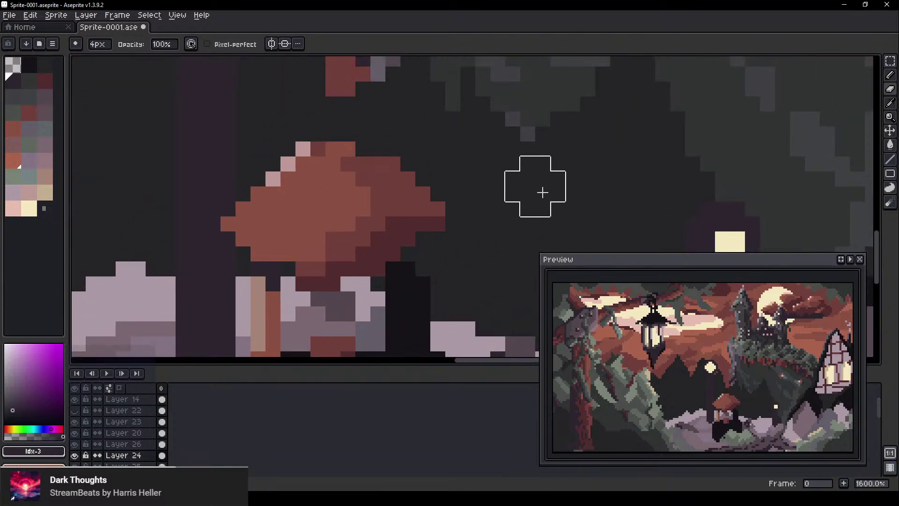
scroll(468, 154, down, 3)
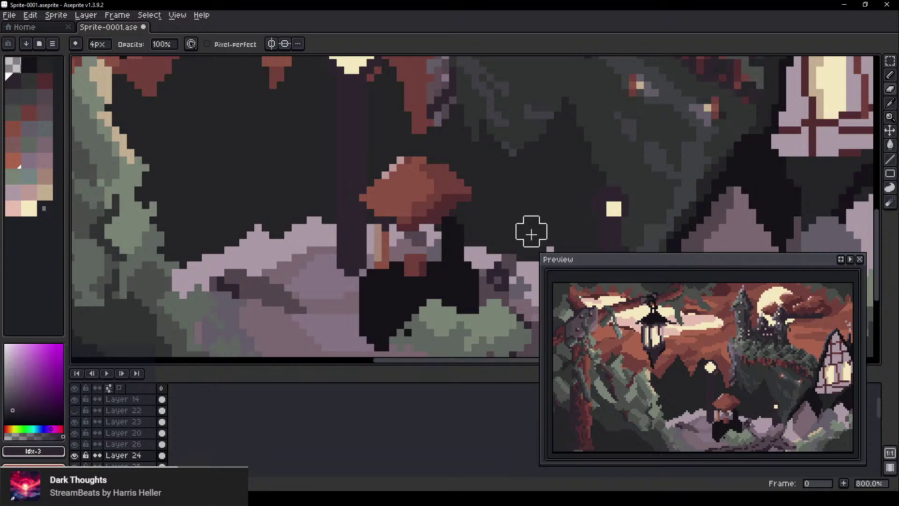
Paint a stepped light-pink highlight along the roof's left slope with the 1 px pencil, sampling the existing highlight colour
scroll(527, 230, up, 2)
key(b)
scroll(358, 129, up, 1)
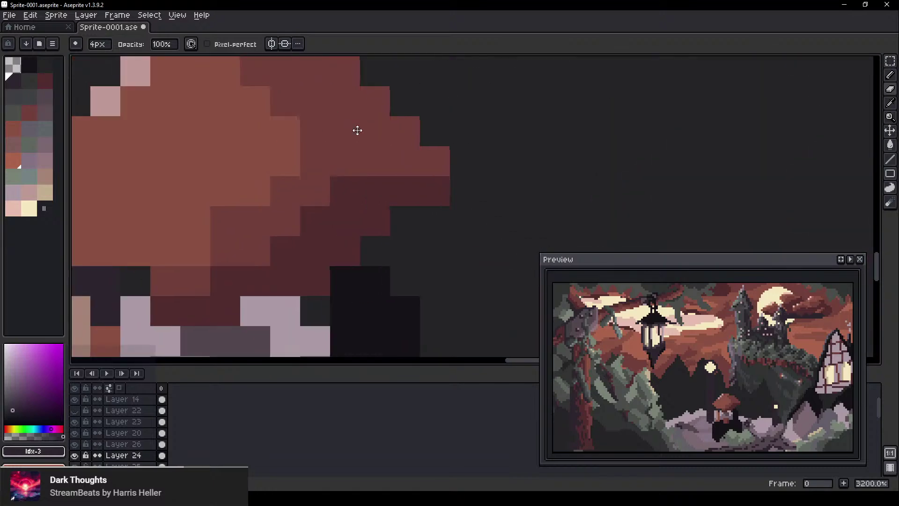
scroll(355, 190, up, 1)
alt+click(237, 137)
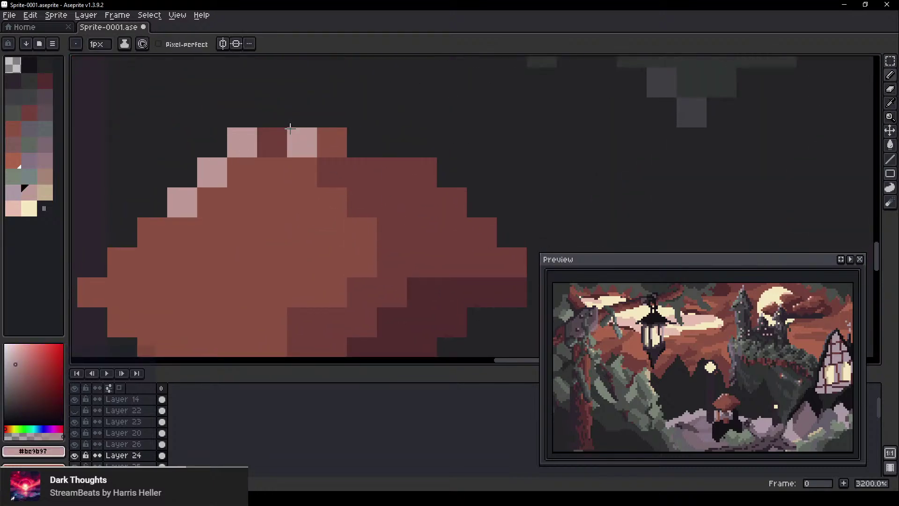
click(276, 132)
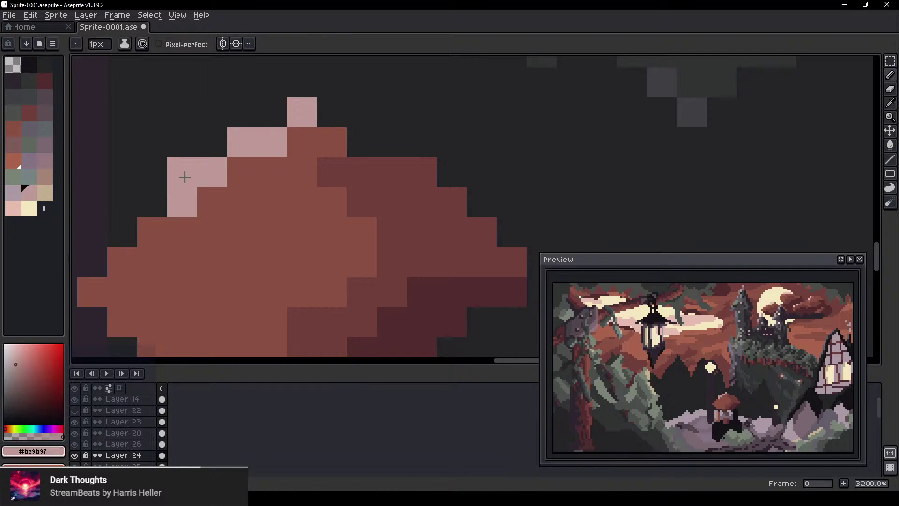
mouse_move(192, 245)
mouse_down()
mouse_move(245, 278)
mouse_move(288, 285)
mouse_up()
drag(248, 244, 217, 245)
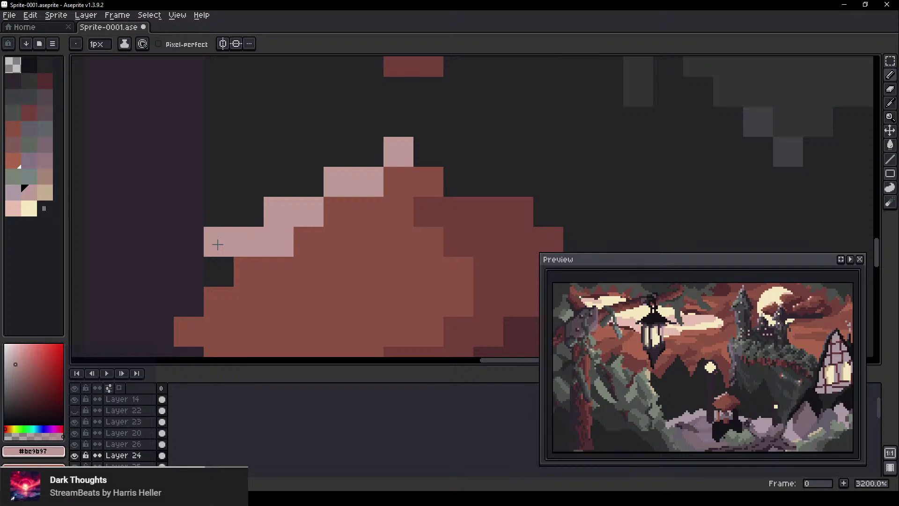
drag(196, 277, 170, 277)
drag(290, 291, 310, 241)
Extend the roof's red-brown #895142 fill beneath the pink highlight out to the left eave
alt+click(308, 241)
drag(215, 251, 155, 251)
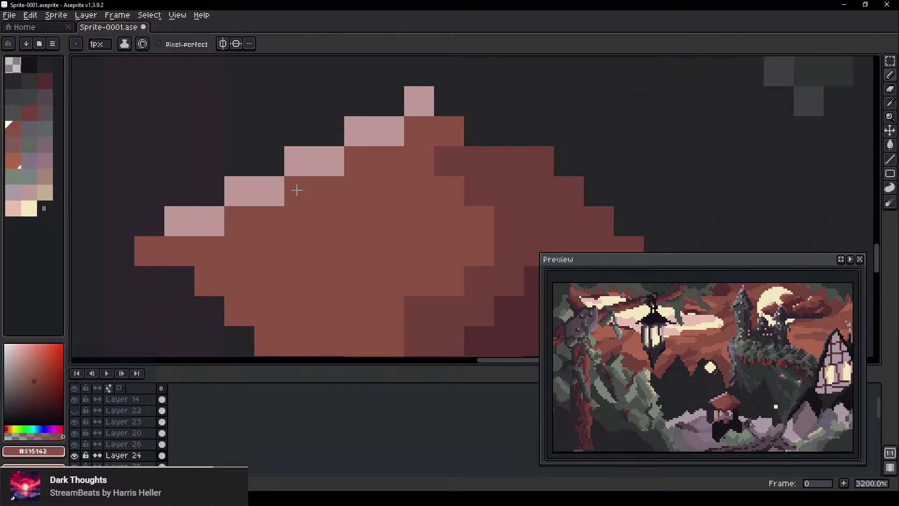
scroll(396, 182, down, 5)
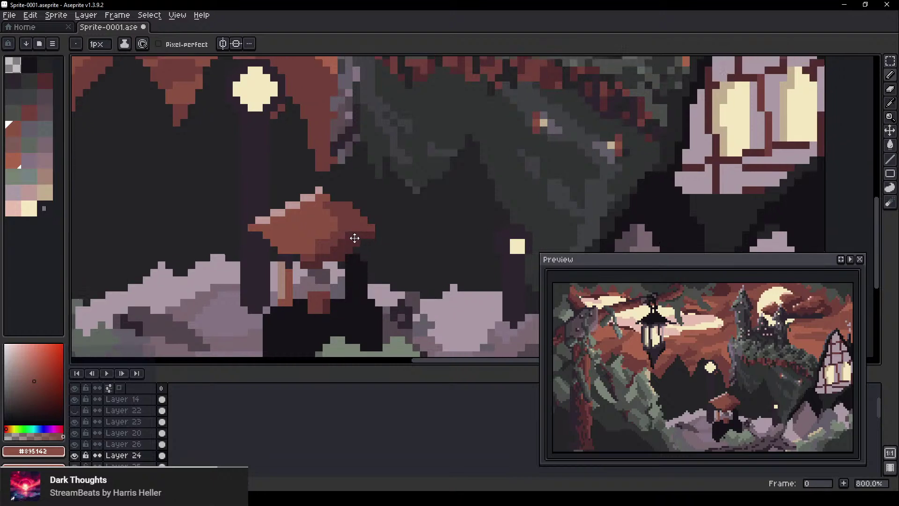
scroll(267, 233, up, 2)
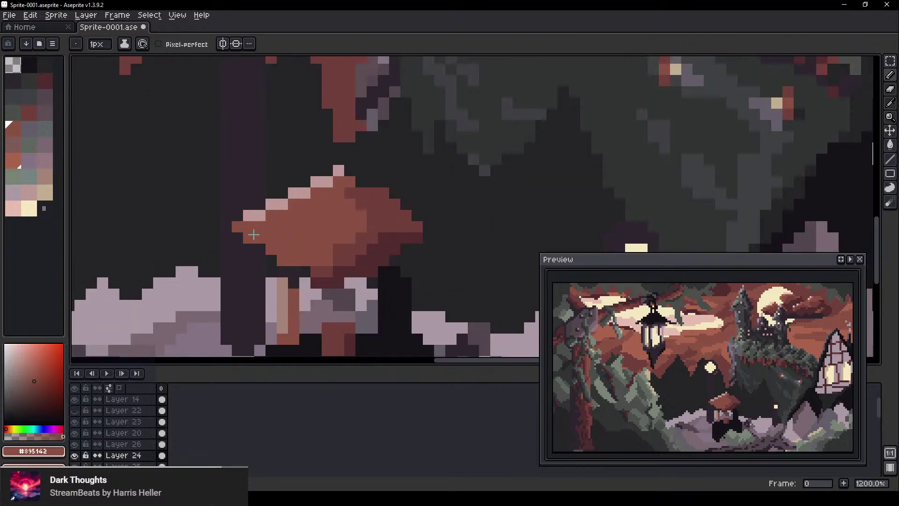
Erase the protruding tip of the roof's left eave with the 4 px eraser
key(e)
click(233, 229)
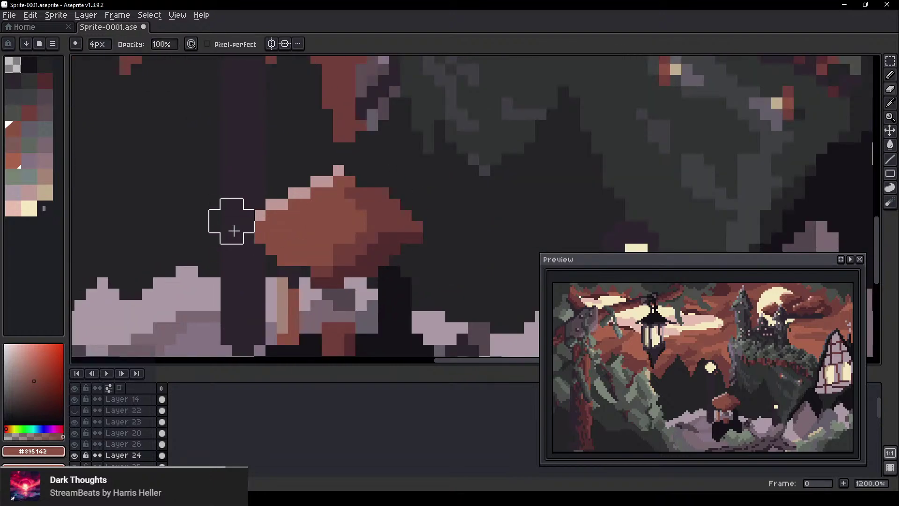
key(ctrl+z)
click(235, 232)
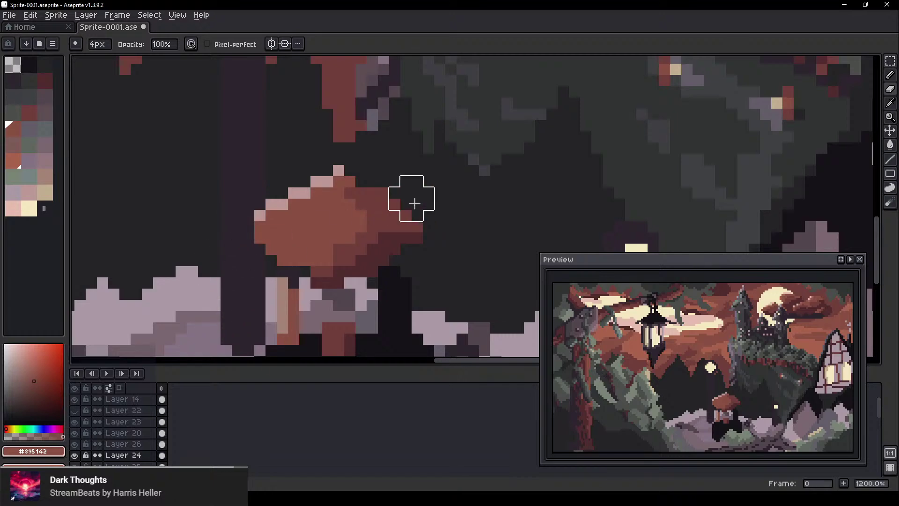
Widen the light-pink highlight at the roof's peak to two pixels
scroll(411, 200, up, 3)
key(b)
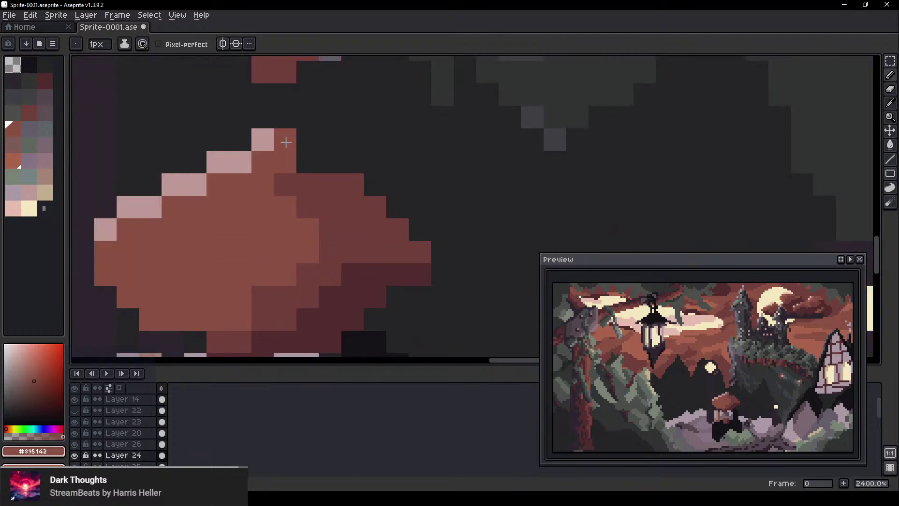
alt+click(261, 136)
drag(284, 139, 285, 162)
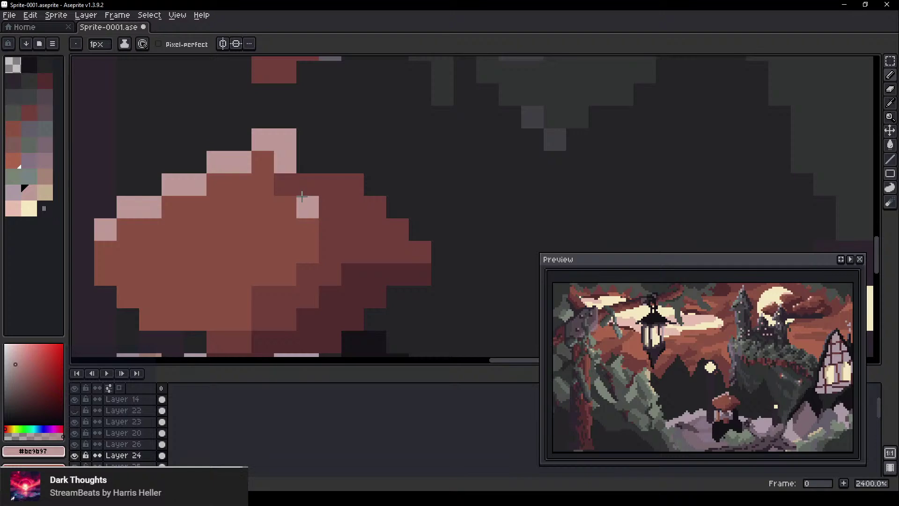
key(ctrl+z)
Build up the roof's right slope and right eave with mid red #72403b
alt+click(306, 187)
click(306, 164)
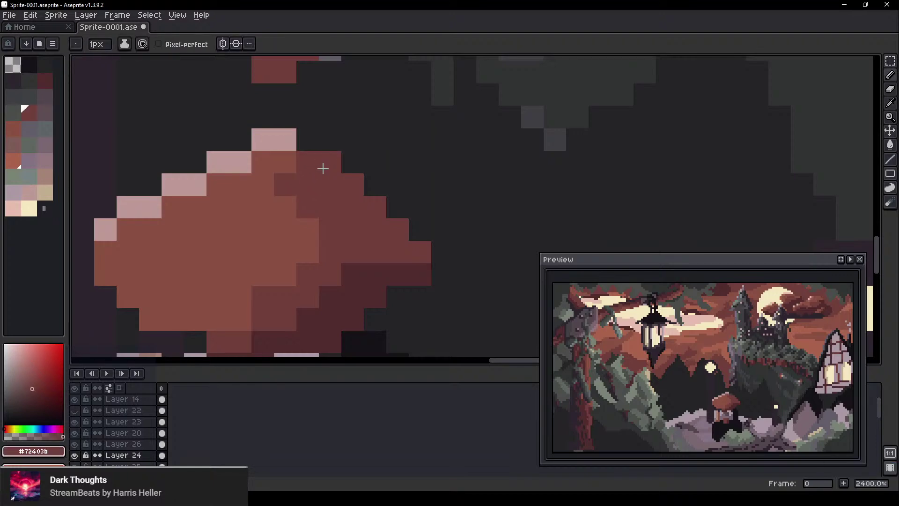
mouse_move(374, 185)
mouse_down()
mouse_move(390, 214)
mouse_move(437, 234)
mouse_up()
scroll(357, 291, down, 2)
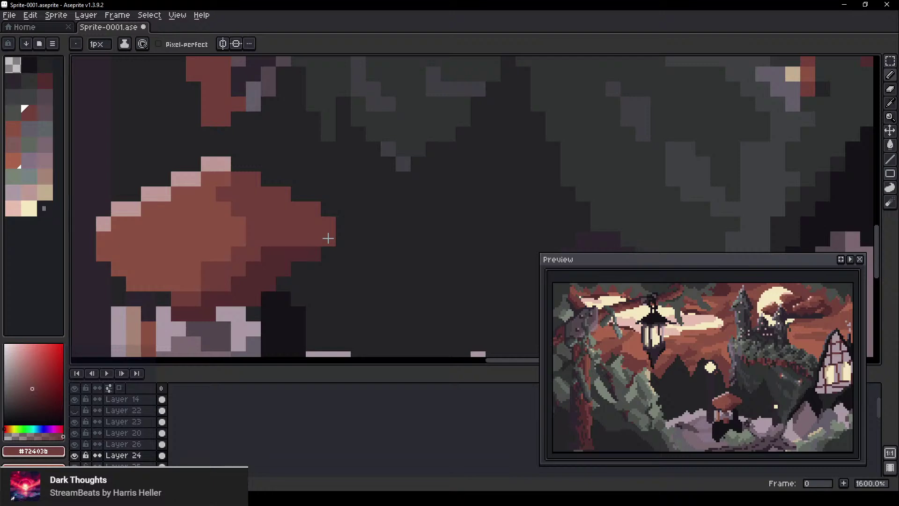
Extend the shadow under the roof's right eave with dark red #522d2d
alt+click(306, 255)
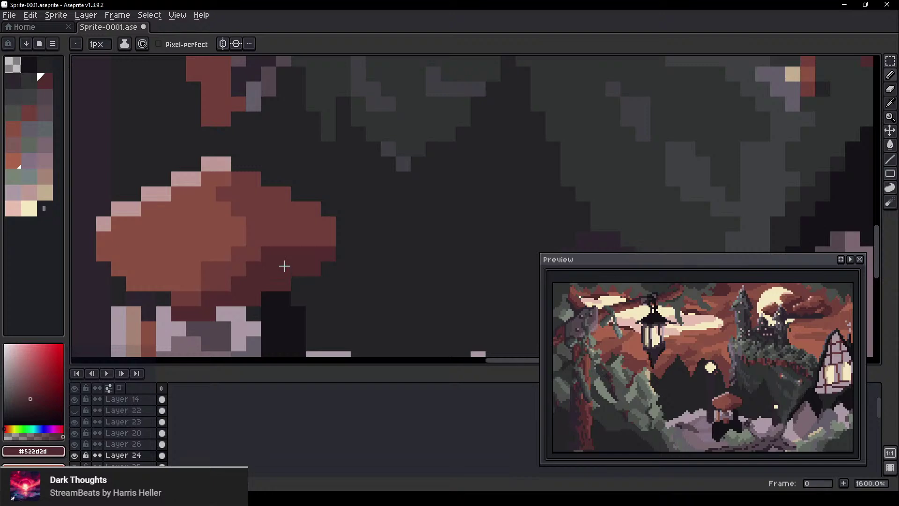
scroll(284, 266, down, 3)
scroll(314, 208, up, 4)
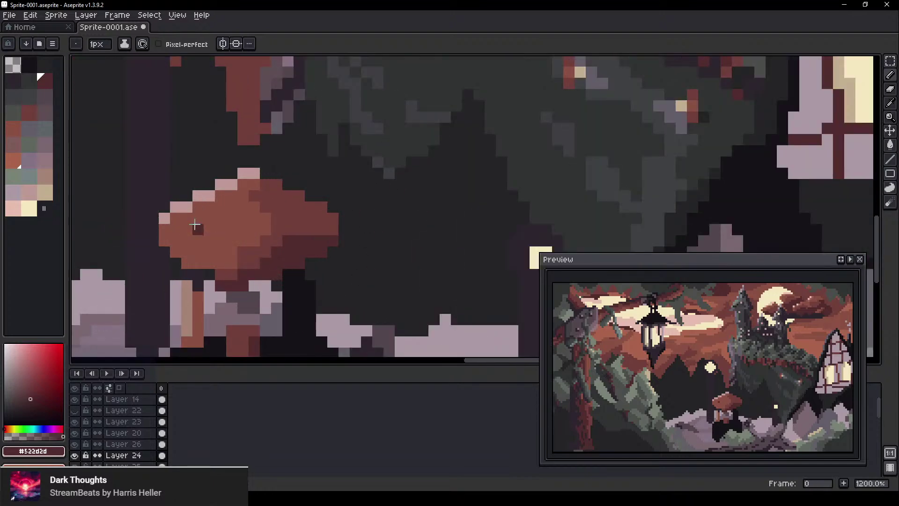
Extend the mid-red #72403b shading diagonally across the middle of the roof down to its lower left eave
scroll(410, 214, down, 2)
scroll(363, 146, up, 1)
alt+click(371, 153)
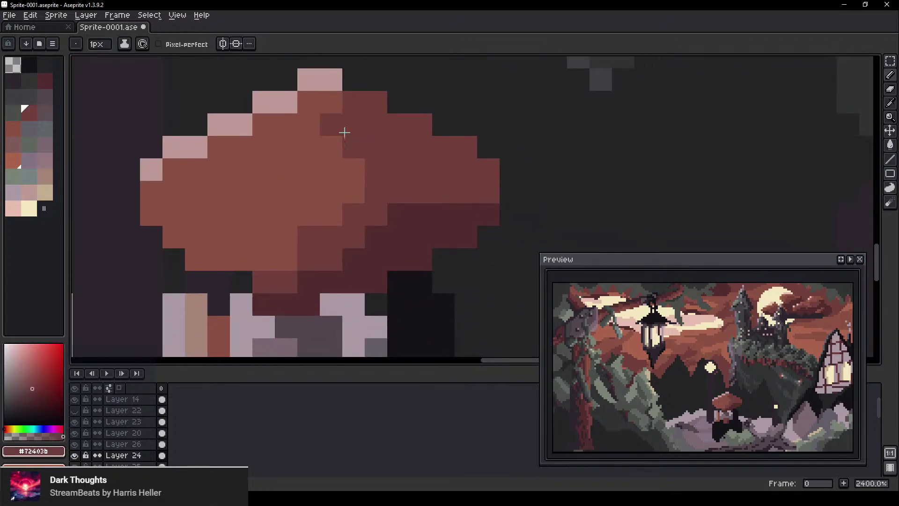
mouse_move(343, 133)
mouse_down()
mouse_move(302, 204)
mouse_move(349, 147)
mouse_move(282, 220)
mouse_move(268, 255)
mouse_up()
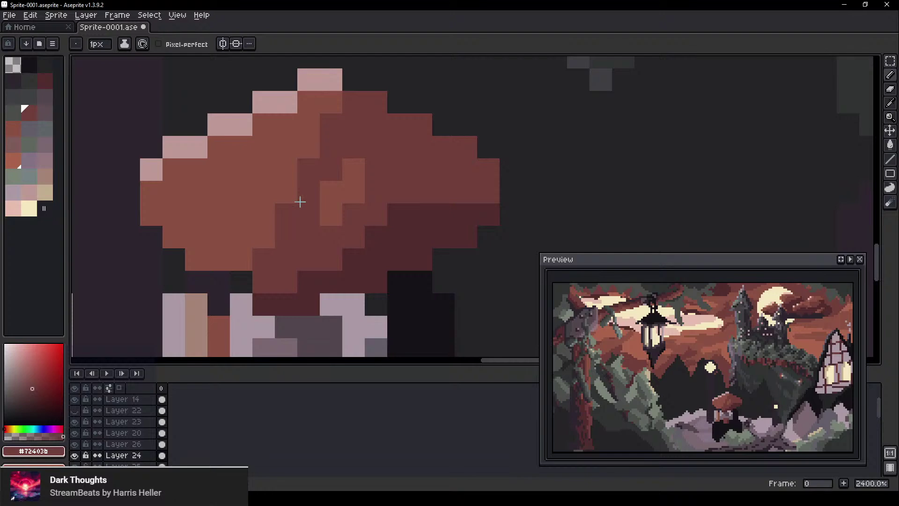
drag(300, 201, 237, 259)
mouse_move(374, 148)
mouse_down()
mouse_move(315, 242)
mouse_move(286, 216)
mouse_move(292, 196)
mouse_move(221, 253)
mouse_up()
click(193, 262)
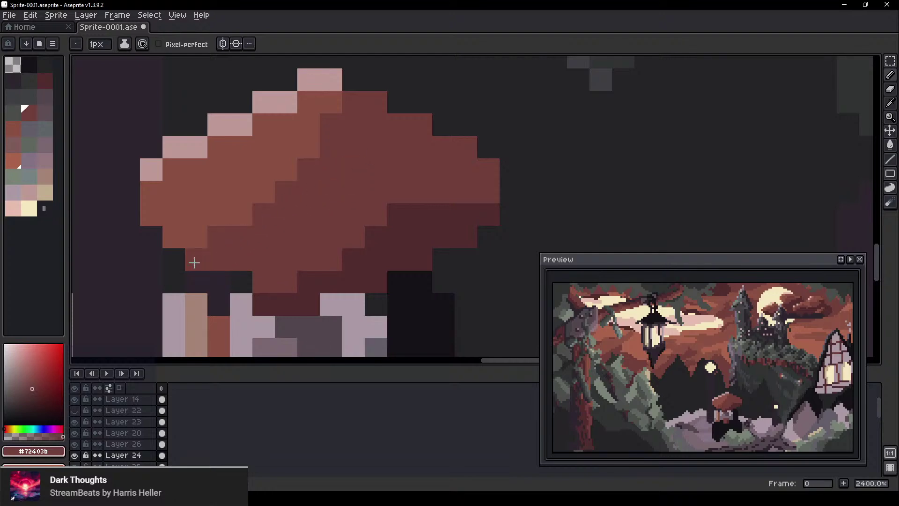
Clean up the stepped edge between the roof's lit left slope and its middle band with #895142 and #72403b
alt+click(226, 224)
click(213, 236)
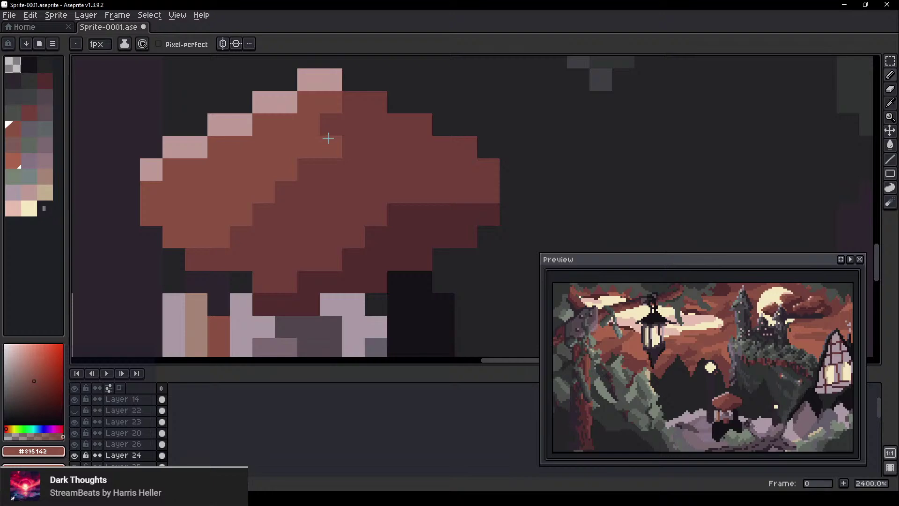
click(331, 125)
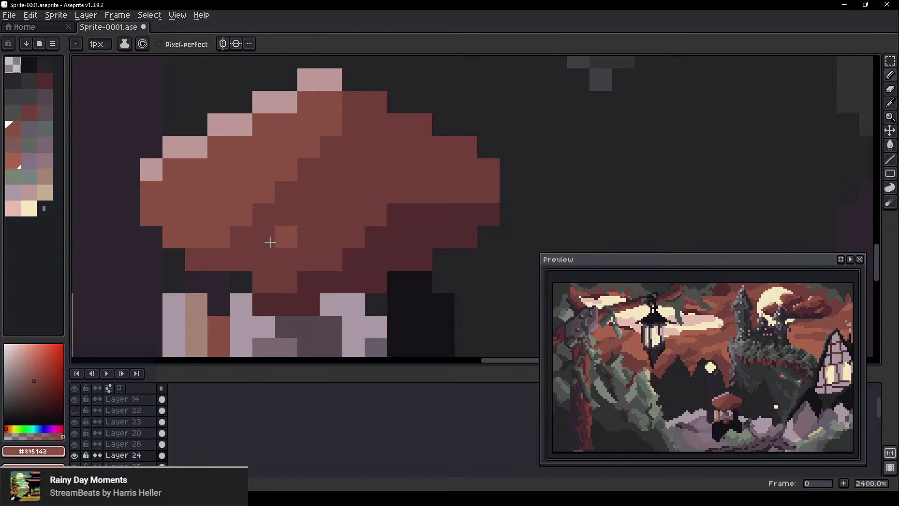
alt+click(231, 236)
click(228, 236)
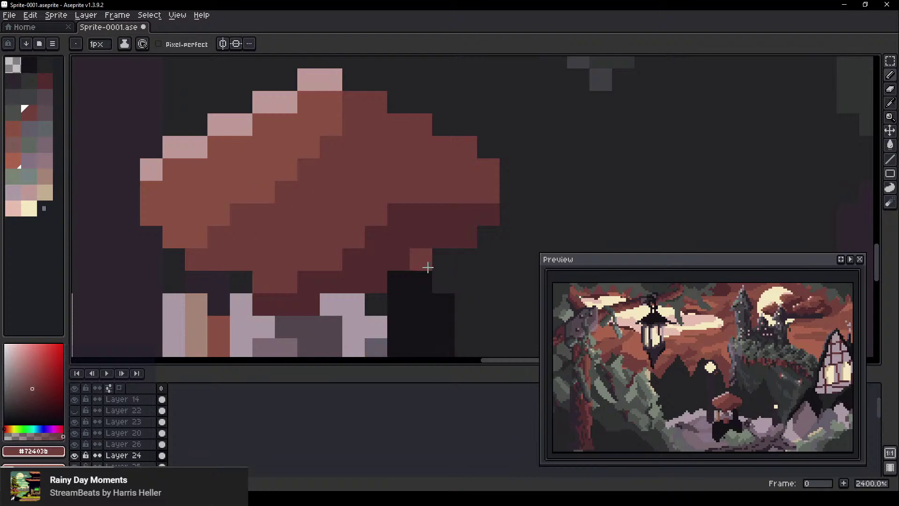
Extend the dark red #522d2d shadow up the roof's right eave with a stepped diagonal edge
alt+click(463, 206)
mouse_move(464, 206)
mouse_down()
mouse_move(484, 177)
mouse_move(484, 197)
mouse_move(463, 166)
mouse_move(447, 204)
mouse_up()
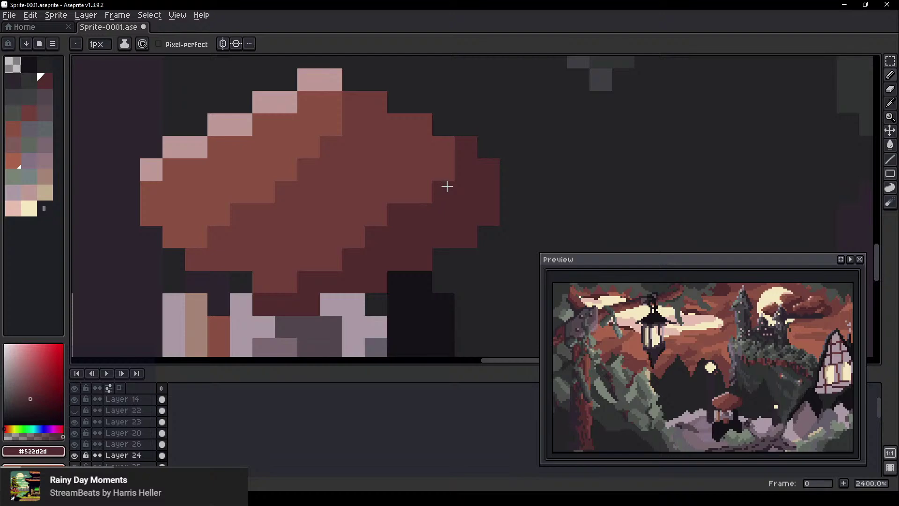
click(444, 170)
click(421, 192)
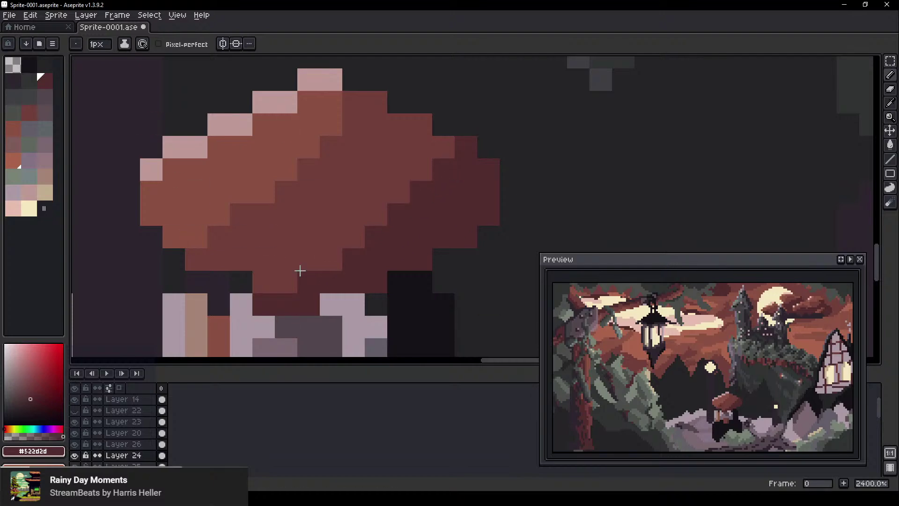
Darken the remaining mid-red part of the roof's underside with #522d2d and erase the strip below it with the 4 px eraser
scroll(312, 292, up, 3)
drag(323, 307, 313, 197)
mouse_move(211, 166)
mouse_down()
mouse_move(241, 170)
mouse_move(258, 185)
mouse_up()
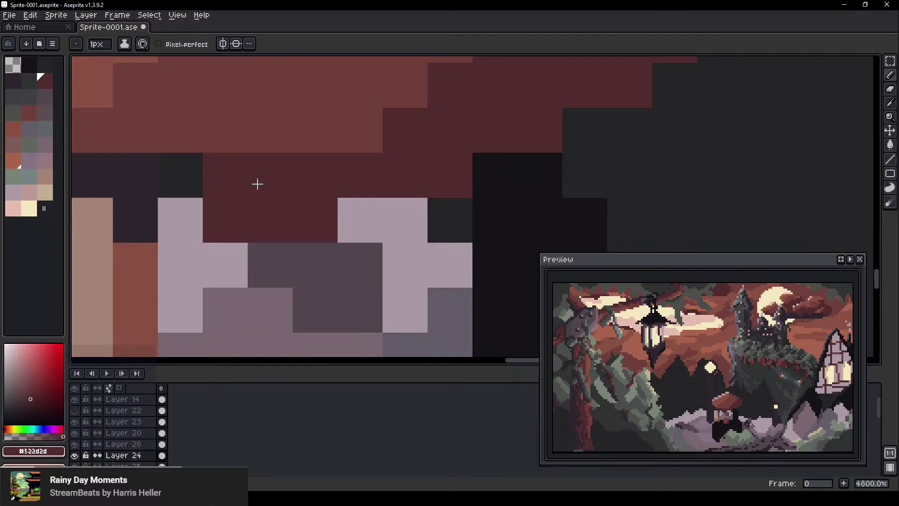
key(e)
drag(333, 323, 261, 319)
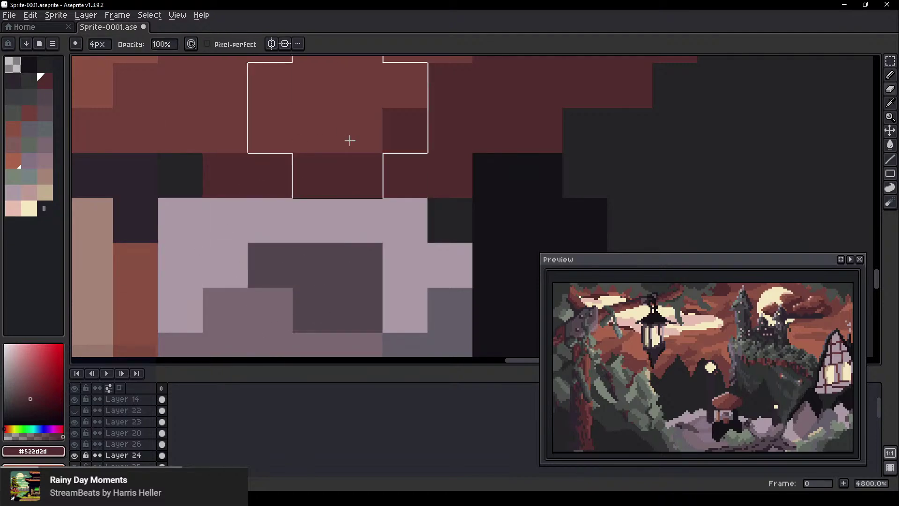
Examine the well's roof, posts and base against the surrounding scene from close up and from afar
scroll(393, 161, down, 3)
drag(439, 180, 388, 287)
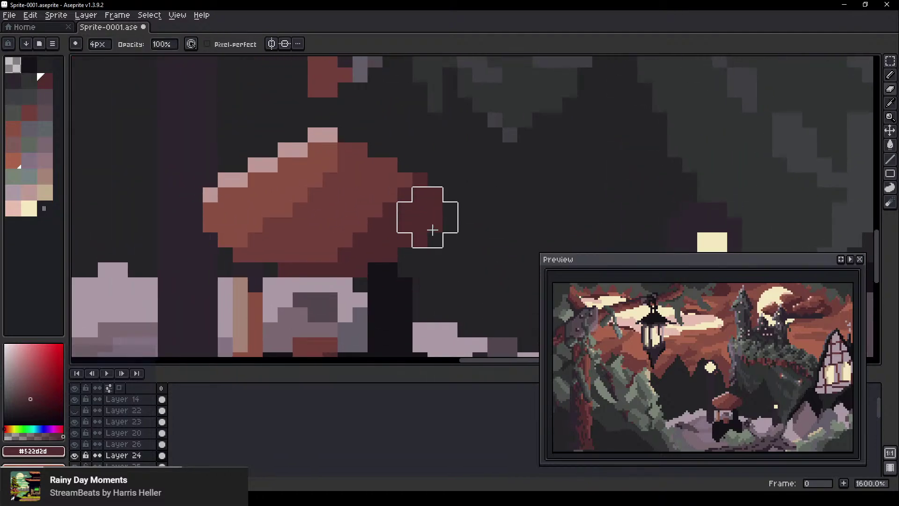
scroll(438, 209, down, 3)
scroll(530, 244, down, 3)
drag(456, 203, 318, 197)
scroll(307, 250, up, 5)
scroll(400, 228, up, 4)
drag(478, 124, 382, 223)
drag(326, 88, 386, 191)
scroll(461, 200, down, 2)
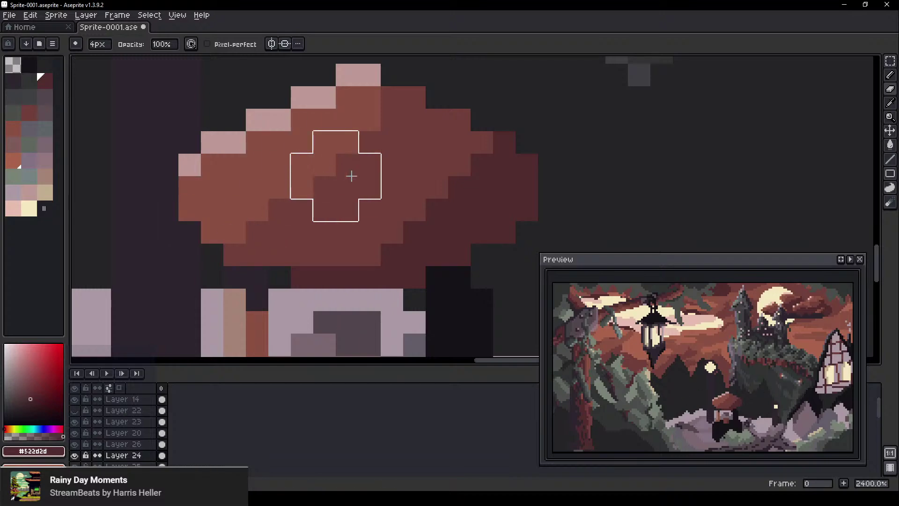
scroll(377, 267, down, 3)
scroll(369, 197, up, 4)
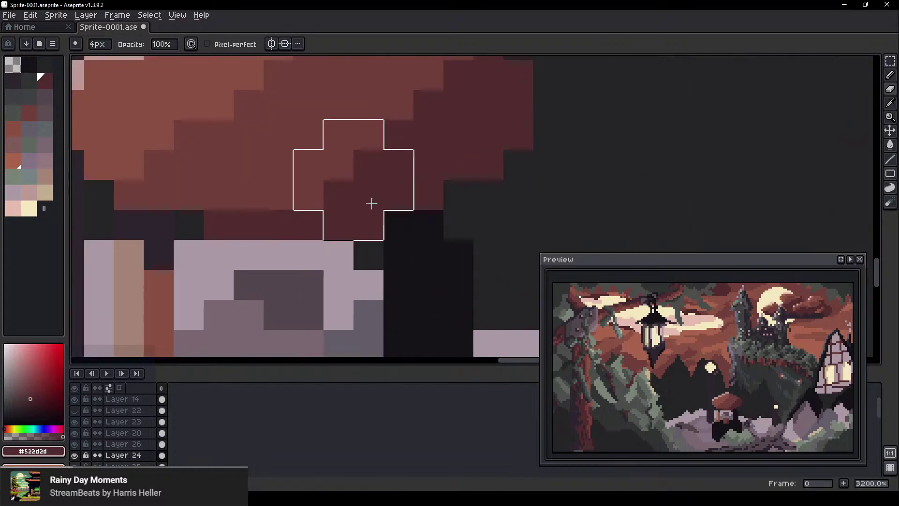
scroll(371, 203, down, 2)
key(v)
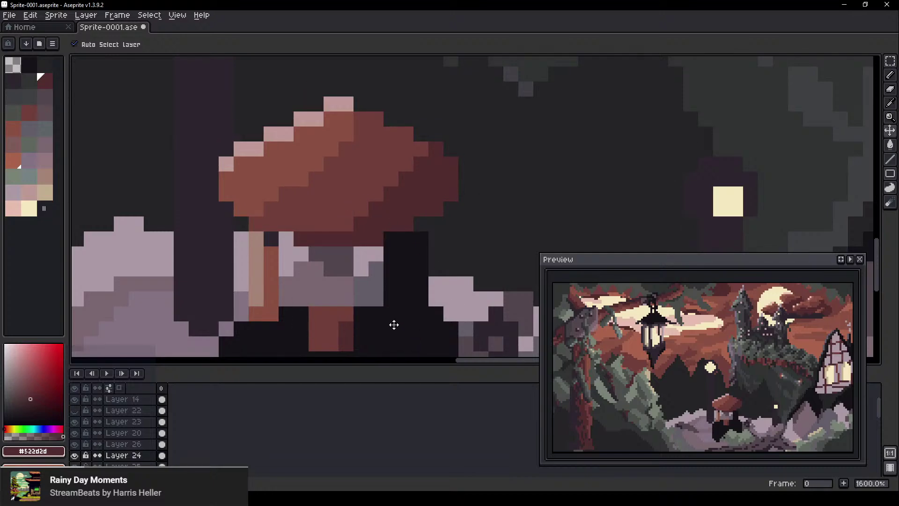
scroll(363, 216, down, 4)
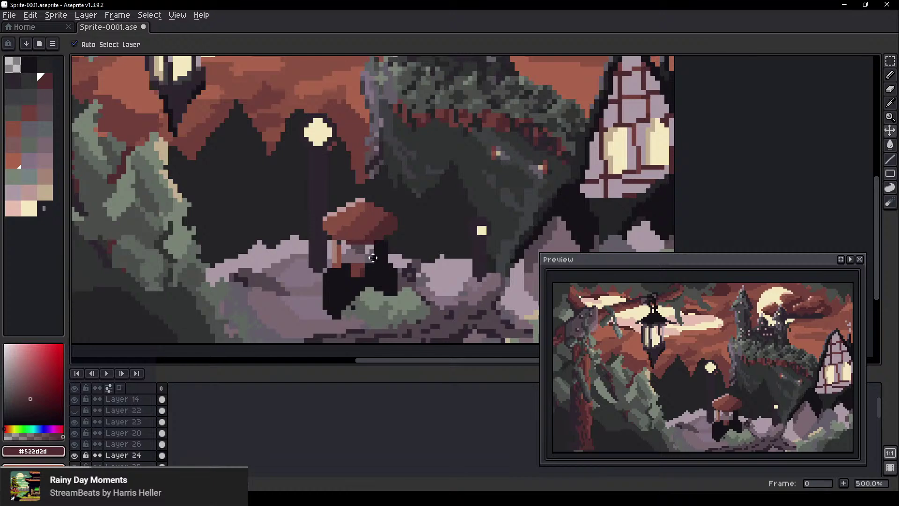
scroll(343, 215, up, 1)
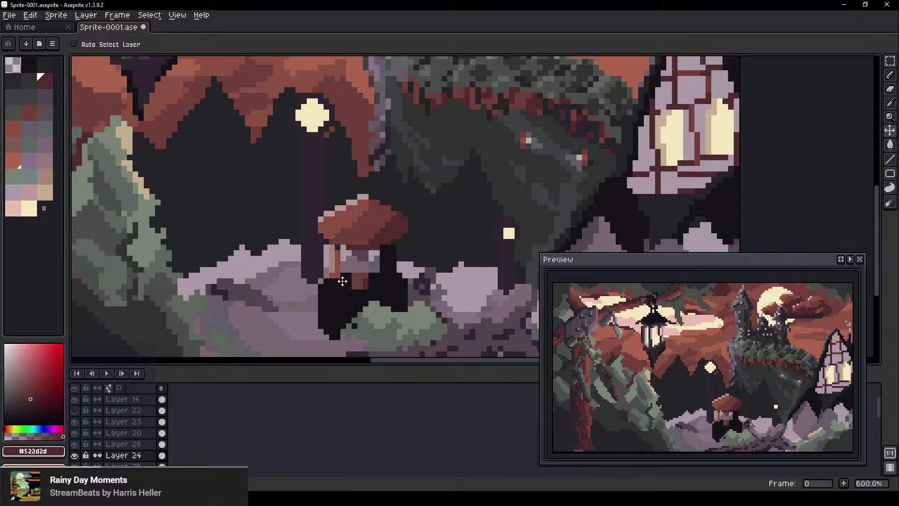
drag(402, 114, 376, 121)
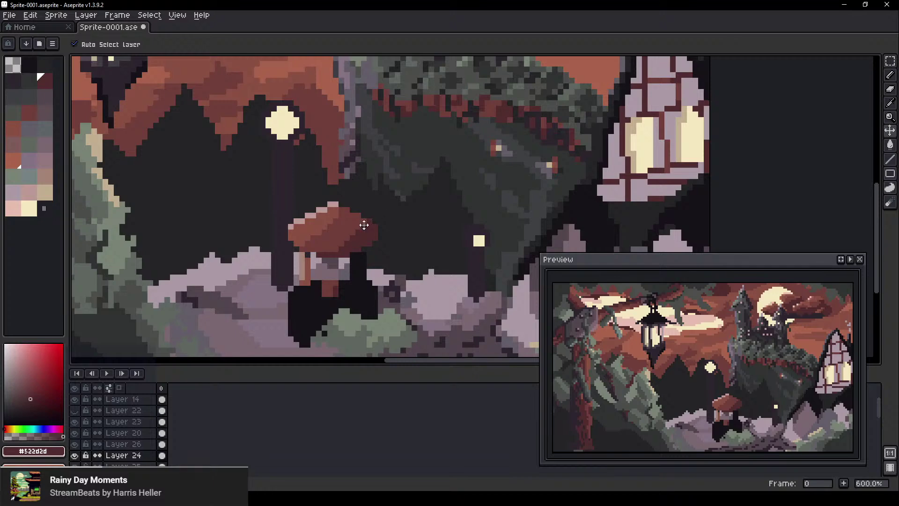
scroll(338, 239, up, 2)
drag(297, 264, 322, 161)
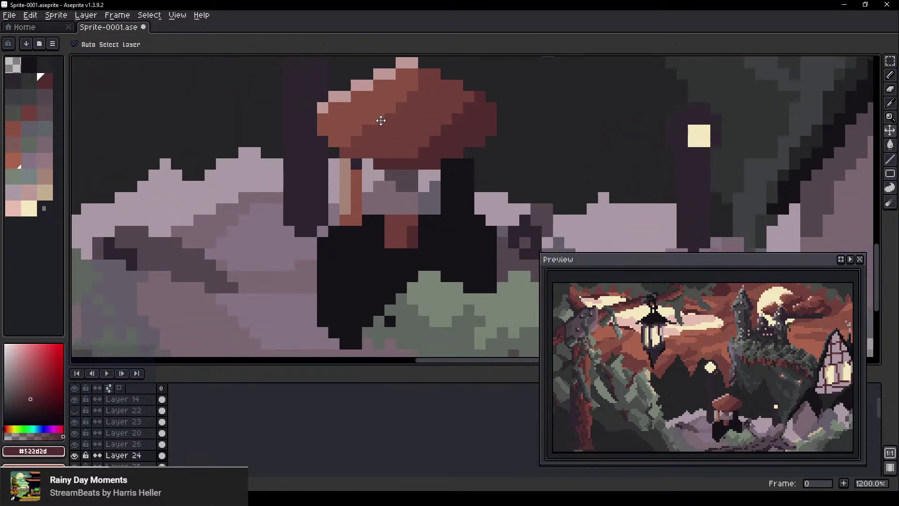
Recolour the well's near-black base and right post charcoal (Idx-2) on their own layer, using a 5 px shading-ink brush
scroll(403, 206, up, 3)
key(b)
click(357, 248)
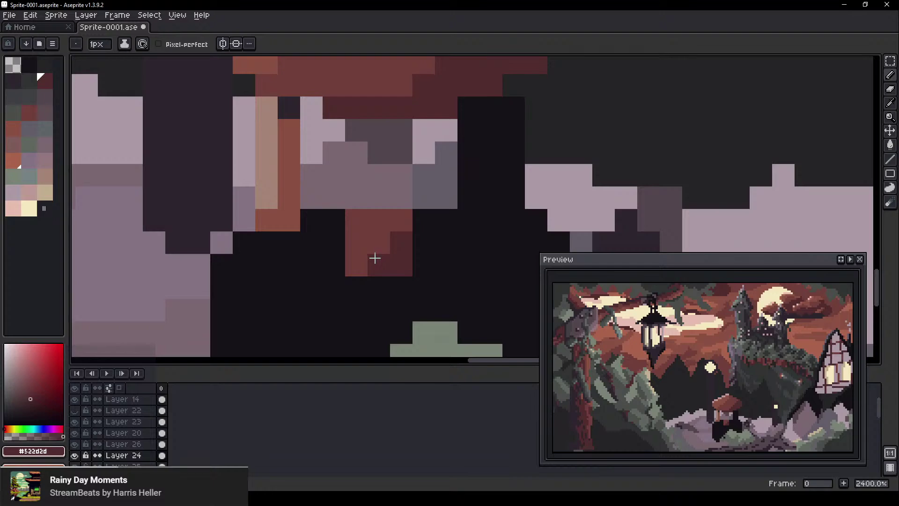
drag(368, 251, 309, 213)
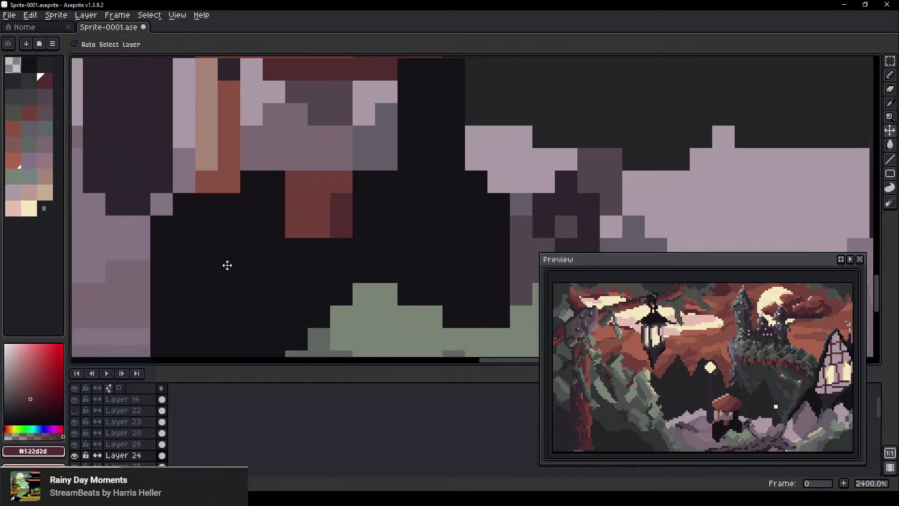
ctrl+click(227, 266)
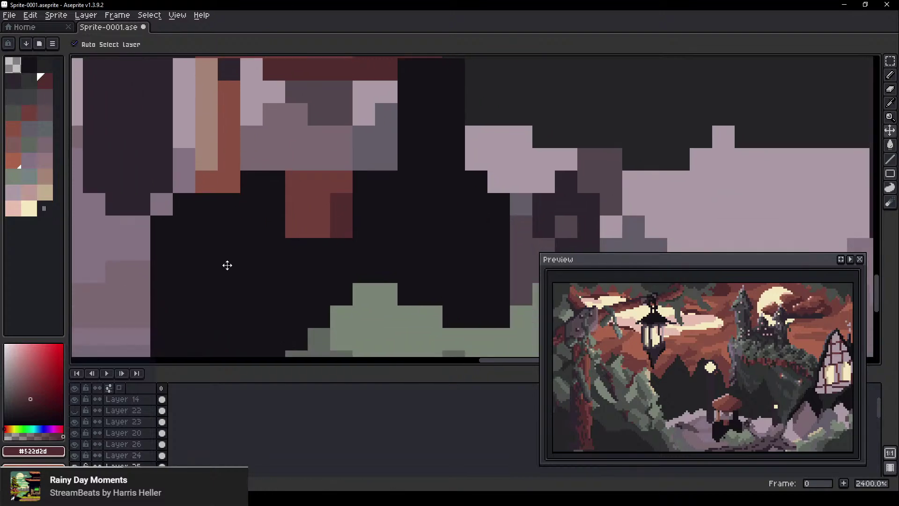
click(10, 81)
key(b)
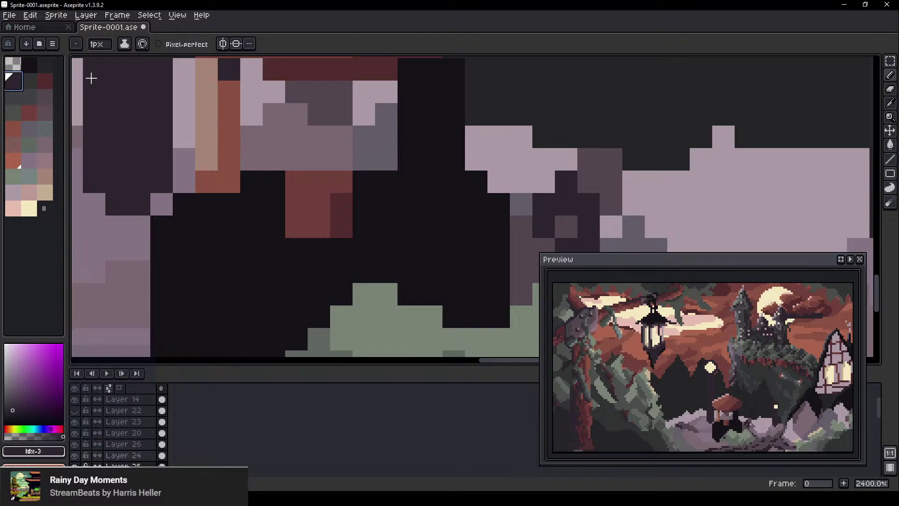
click(43, 66)
scroll(253, 249, up, 1)
key(plus)
key(plus)
key(plus)
key(plus)
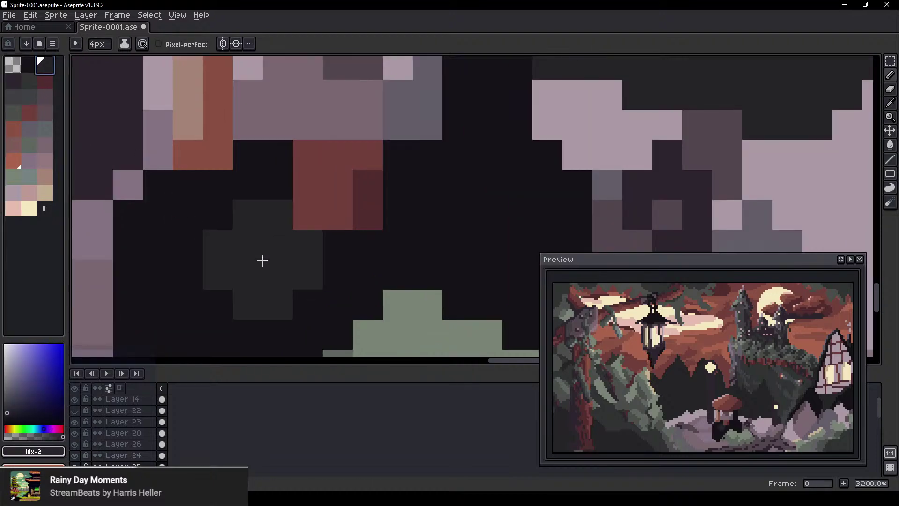
scroll(271, 260, down, 3)
scroll(332, 261, down, 1)
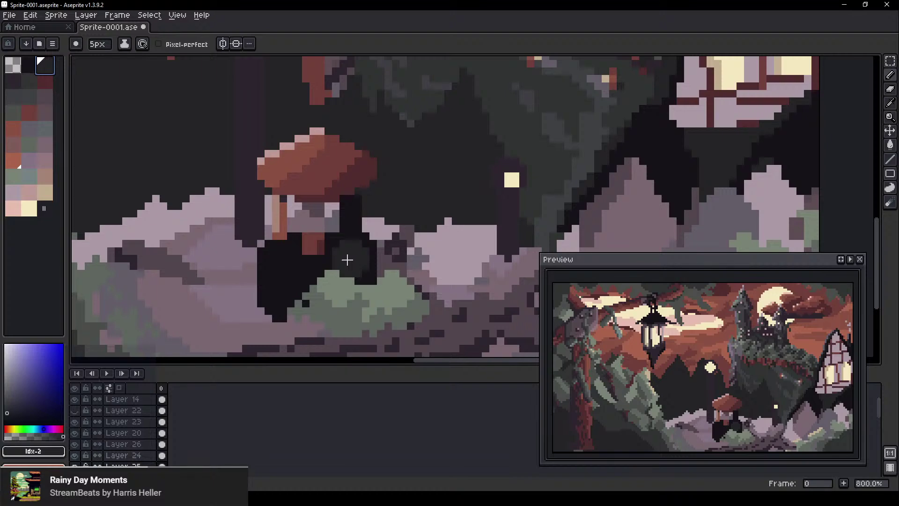
key(s)
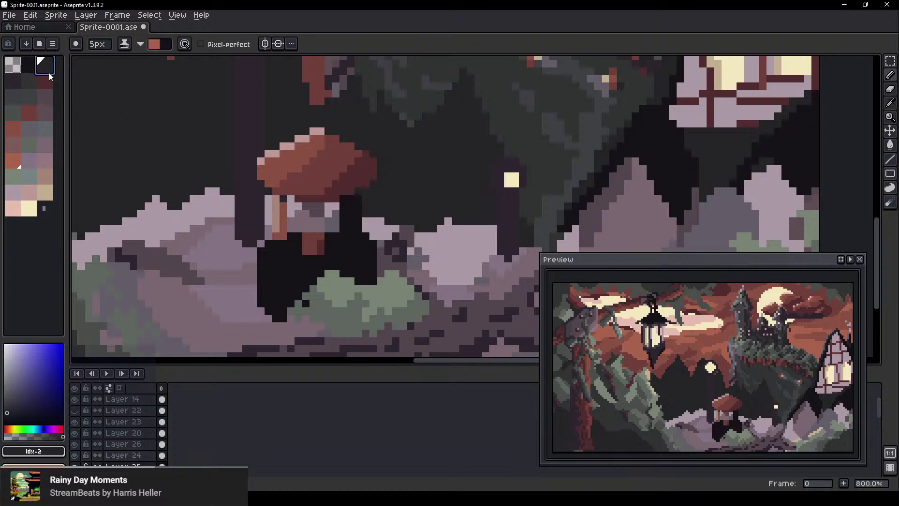
drag(30, 66, 40, 66)
key(x)
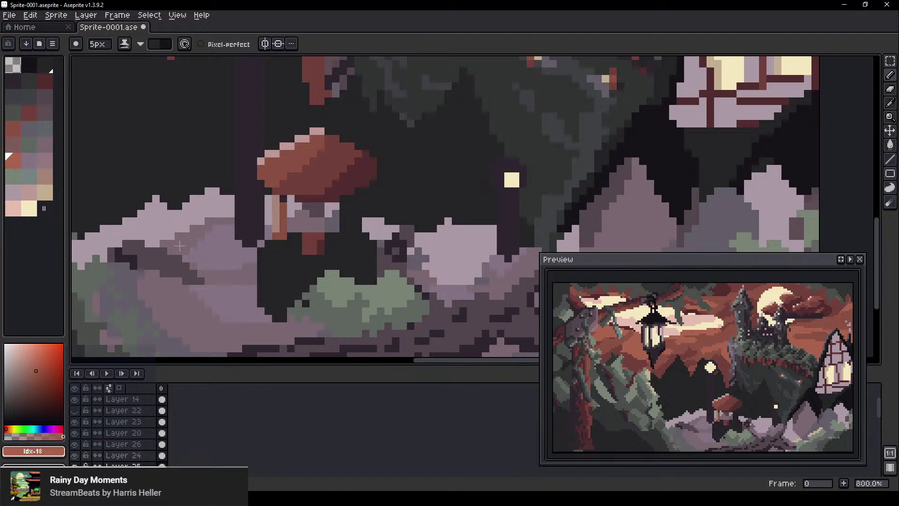
Draw a 1 px near-black (Idx-1) vertical line near the charcoal base's right edge and undo the stray extra stroke
scroll(179, 246, up, 2)
drag(419, 221, 274, 152)
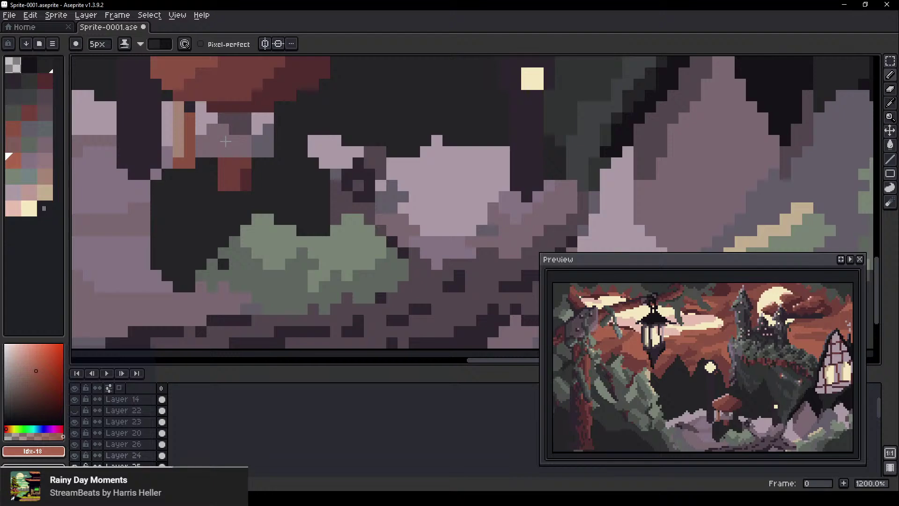
click(32, 70)
key(minus)
key(minus)
key(minus)
key(minus)
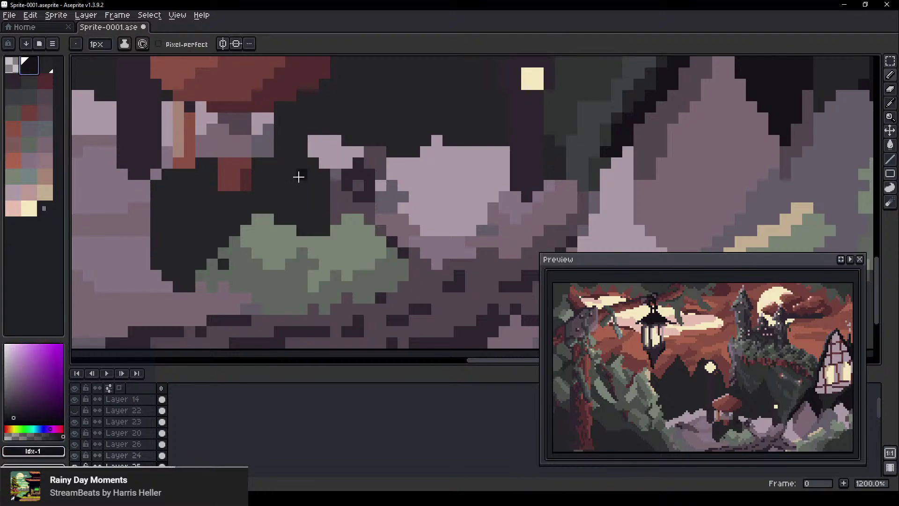
mouse_move(313, 173)
mouse_down()
mouse_move(310, 218)
mouse_move(328, 186)
mouse_move(332, 219)
mouse_up()
key(ctrl+z)
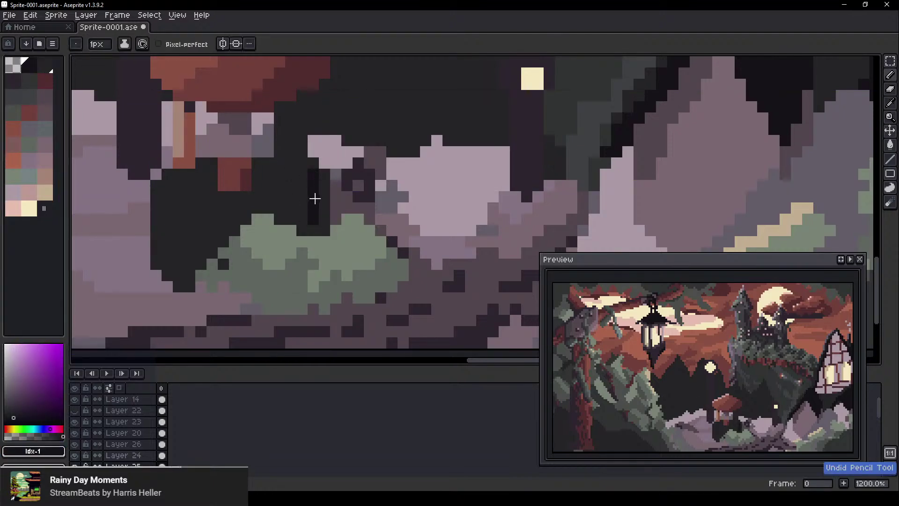
Shade the base's right side and lower edge near-black (Idx-1) in a diagonal band with the 5 px shading-ink brush
key(s)
drag(44, 66, 24, 66)
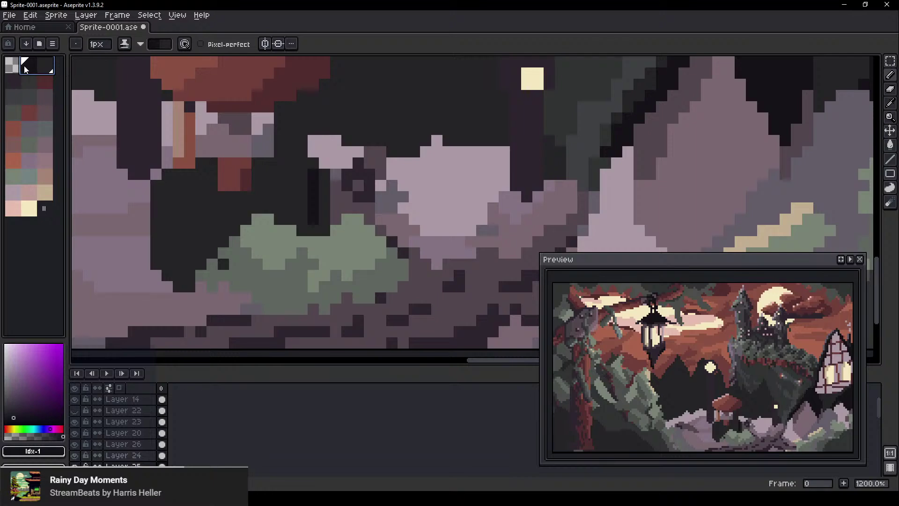
alt+click(298, 185)
alt+click(308, 183)
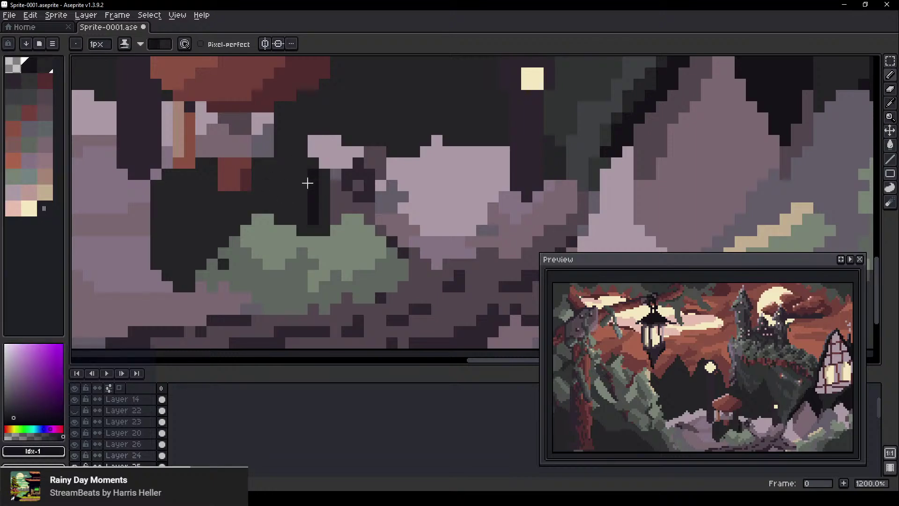
key(plus)
key(plus)
key(plus)
key(plus)
mouse_move(327, 190)
mouse_down()
mouse_move(310, 219)
mouse_move(246, 252)
mouse_move(255, 262)
mouse_move(201, 277)
mouse_up()
mouse_move(334, 183)
mouse_down()
mouse_move(221, 275)
mouse_move(230, 292)
mouse_move(202, 303)
mouse_move(206, 290)
mouse_move(295, 225)
mouse_move(275, 223)
mouse_move(178, 263)
mouse_up()
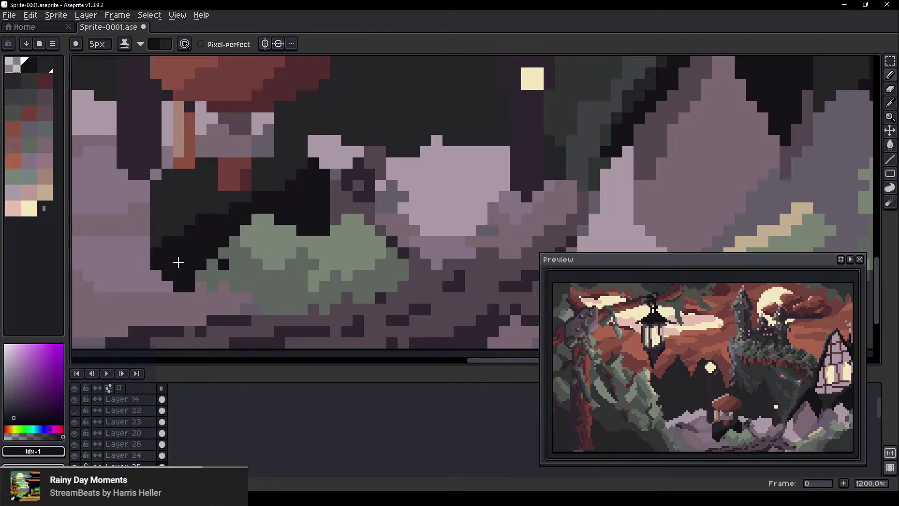
Add a near-black shadow along the outer edge of the well's right post
scroll(336, 183, down, 2)
mouse_move(334, 182)
mouse_down()
mouse_move(327, 238)
mouse_move(308, 230)
mouse_move(360, 204)
mouse_move(342, 194)
mouse_move(329, 217)
mouse_move(330, 201)
mouse_move(326, 254)
mouse_up()
scroll(299, 234, up, 1)
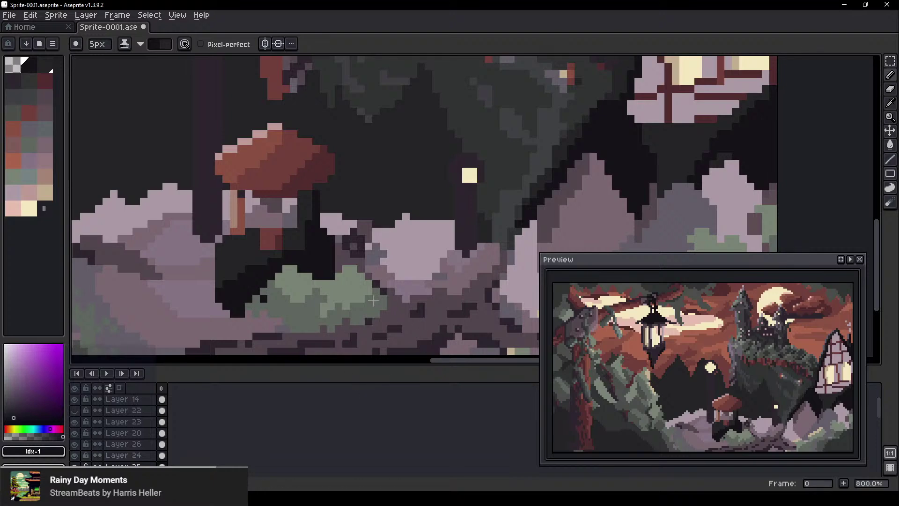
scroll(311, 268, up, 2)
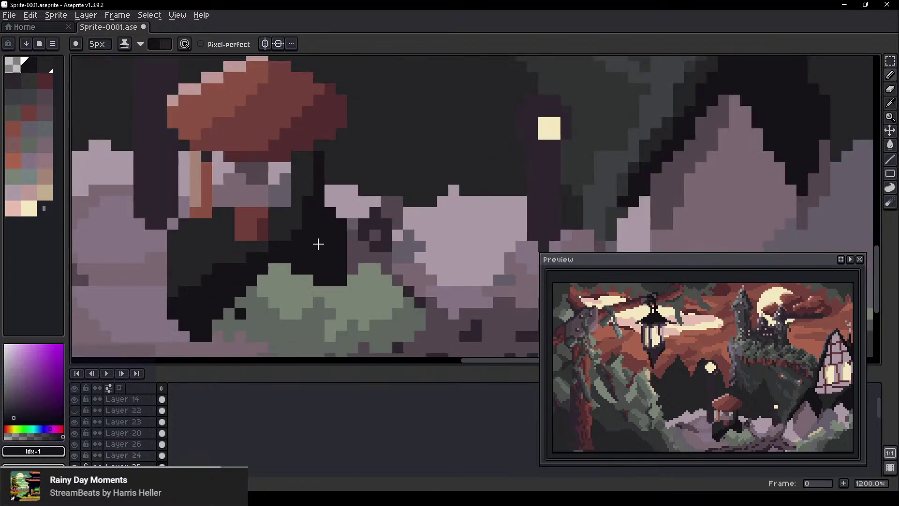
scroll(351, 285, down, 2)
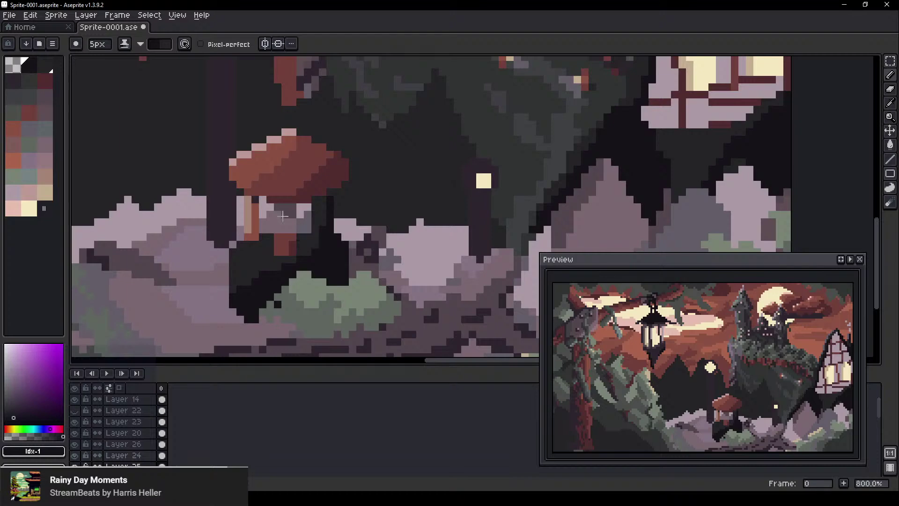
Switch the pencil from shading to normal ink, sample the right post's charcoal (#242426) and reduce the brush to 2 px
drag(283, 216, 153, 150)
scroll(300, 173, up, 5)
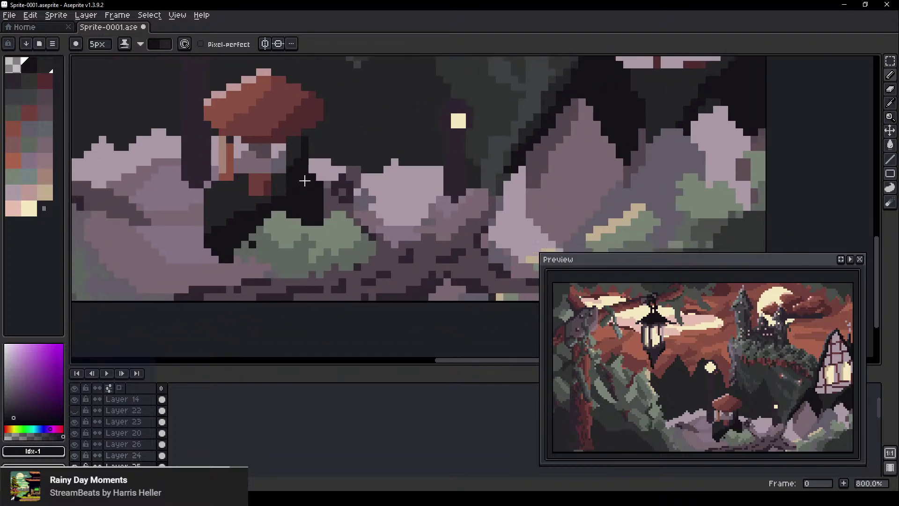
drag(187, 213, 273, 231)
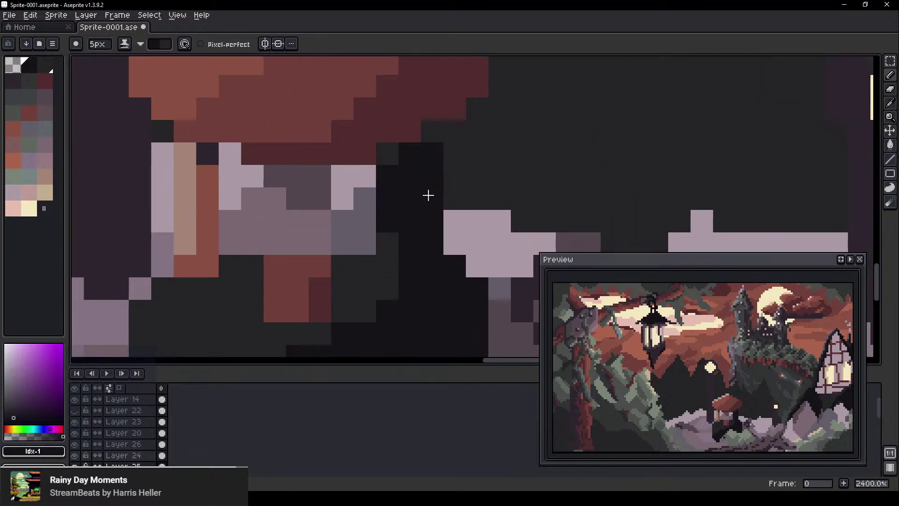
key(v)
key(ctrl)
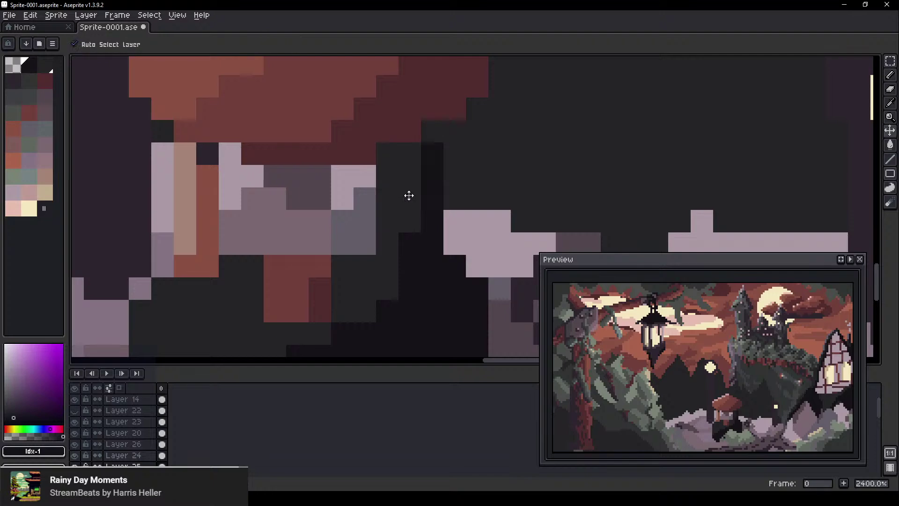
key(b)
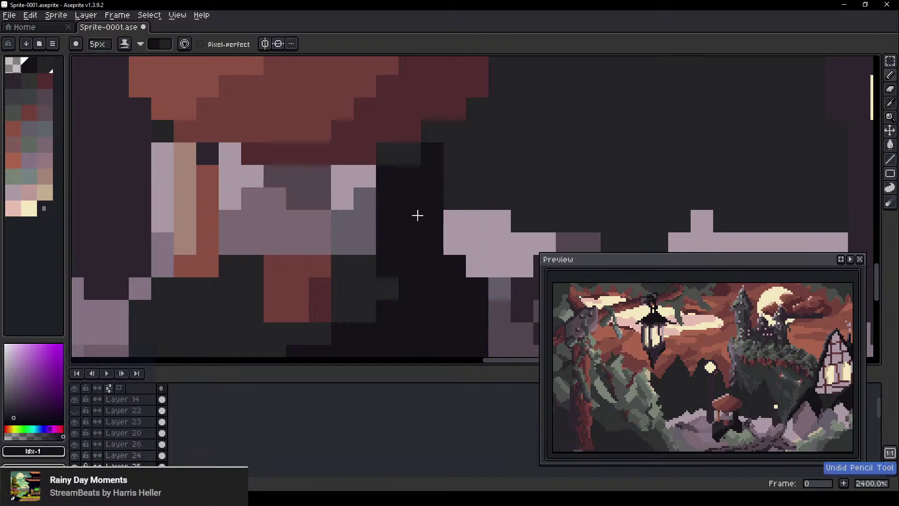
key(b)
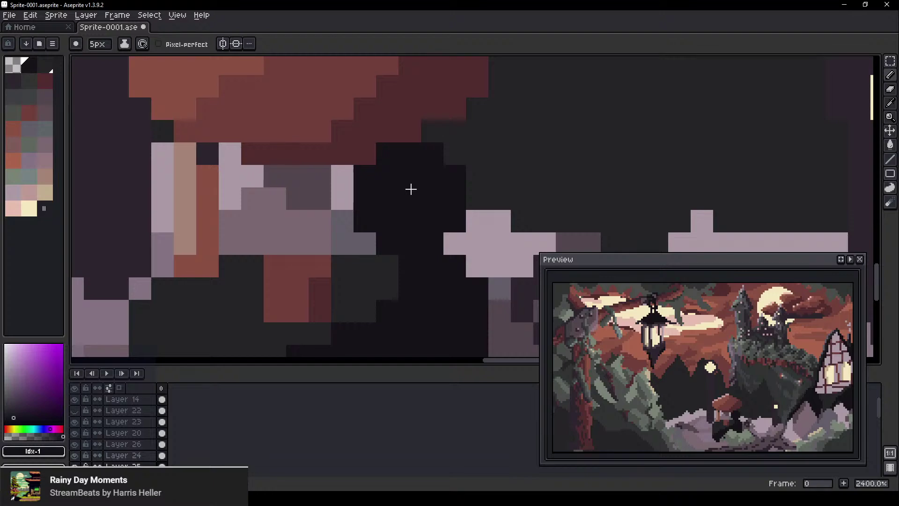
alt+click(412, 189)
scroll(42, 84, down, 4)
scroll(426, 244, down, 1)
scroll(426, 244, down, 2)
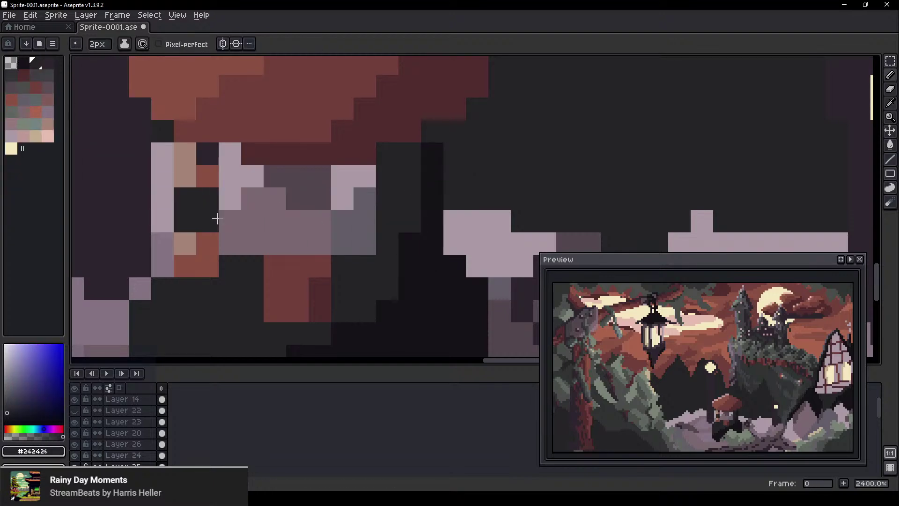
Draw a 1 px dark red (#522d2d) line down the well's right post and dark red accents along the rim and beneath the left post
alt+click(311, 157)
scroll(412, 187, down, 1)
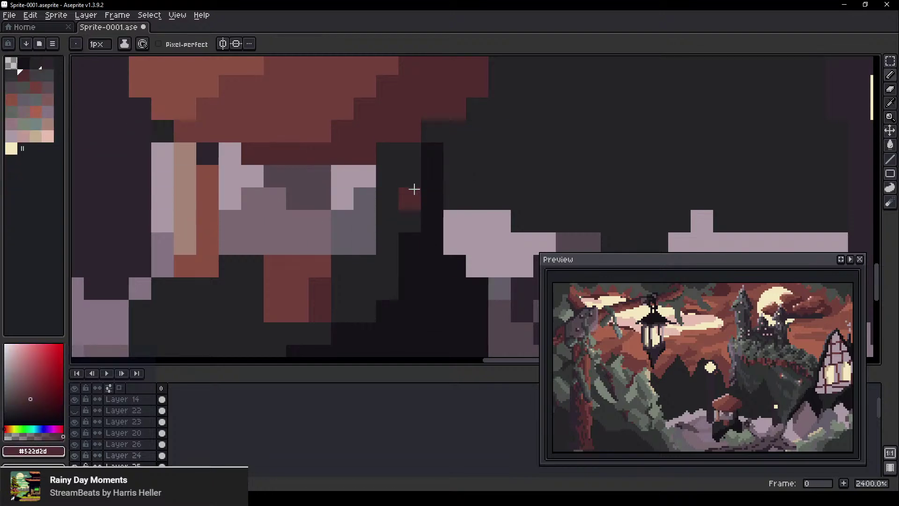
mouse_move(403, 155)
mouse_down()
mouse_move(400, 183)
mouse_move(406, 238)
mouse_up()
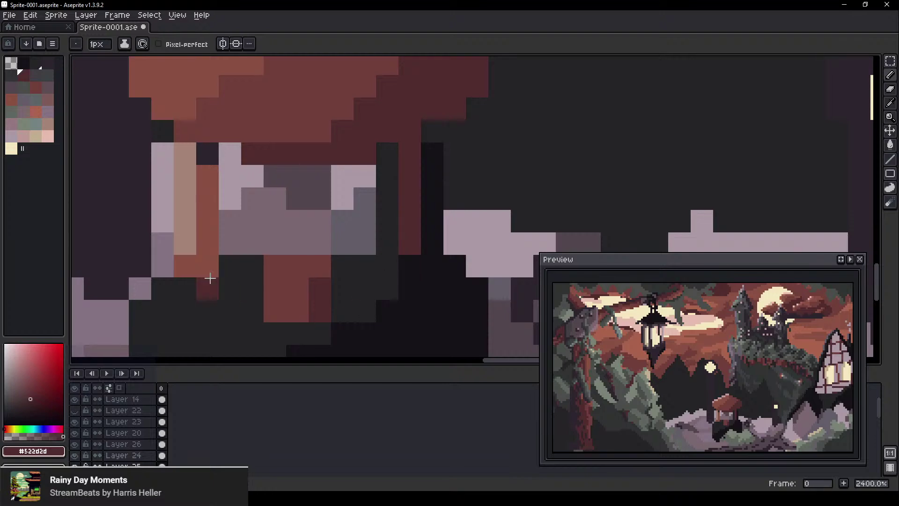
mouse_move(257, 263)
mouse_down()
mouse_move(200, 292)
mouse_move(193, 309)
mouse_move(203, 332)
mouse_up()
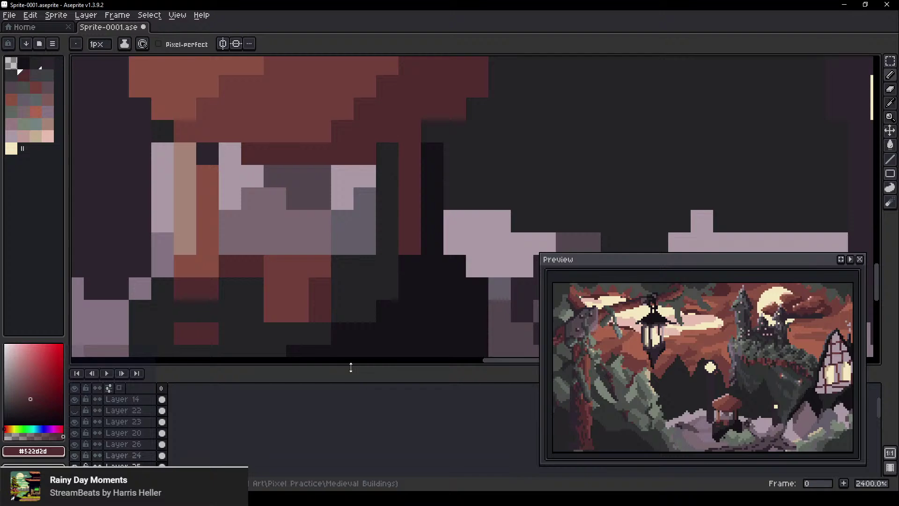
drag(405, 315, 336, 219)
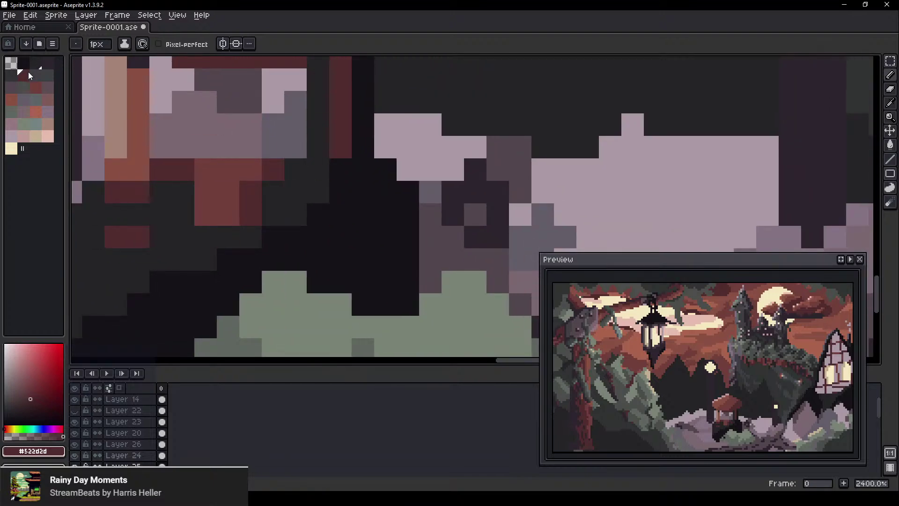
Try sorting the colour palette by hue, and put it back in luminance order
ctrl+scroll(23, 121, up, 3)
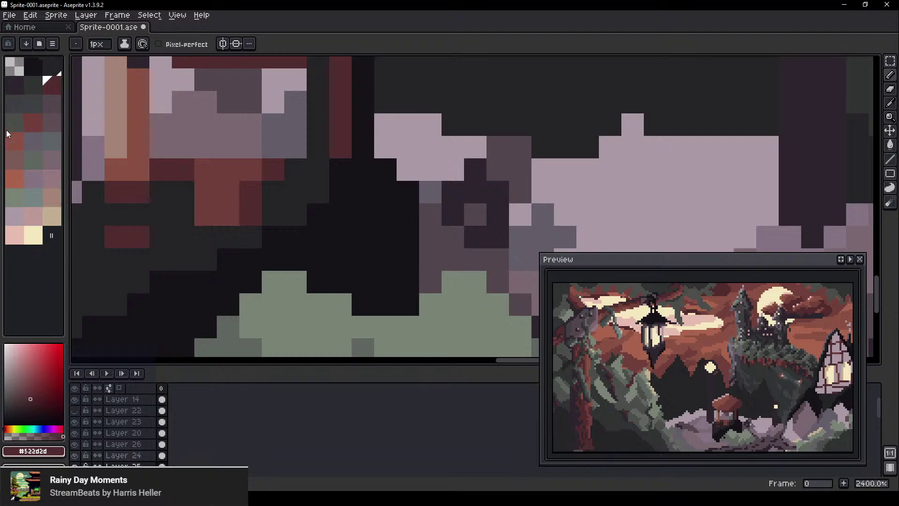
ctrl+scroll(6, 131, down, 3)
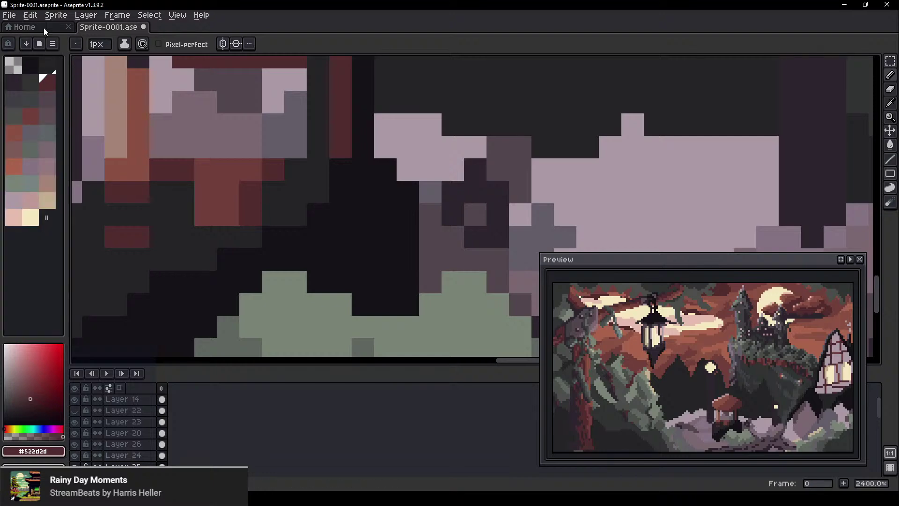
click(28, 44)
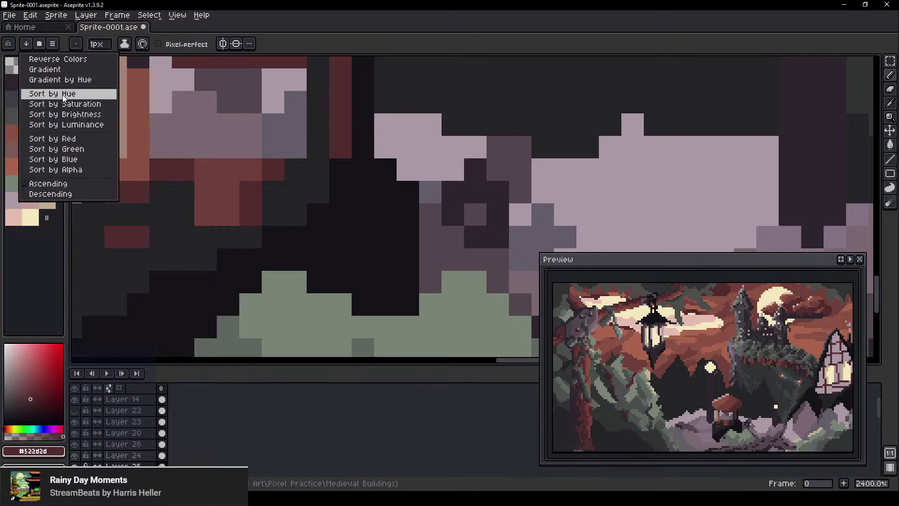
click(62, 94)
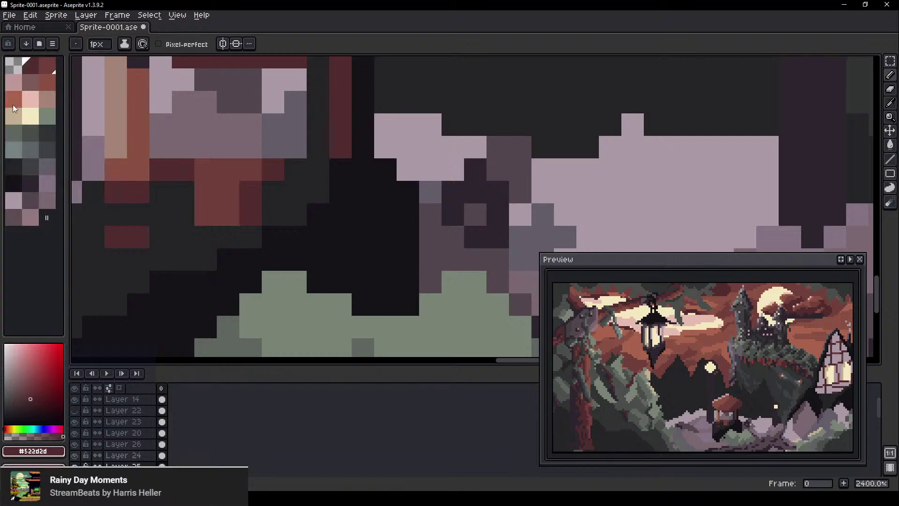
click(21, 41)
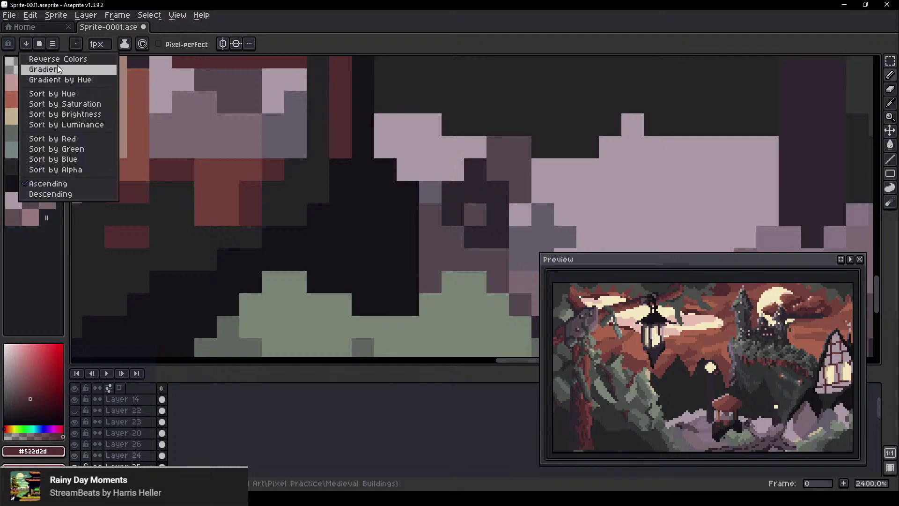
click(75, 96)
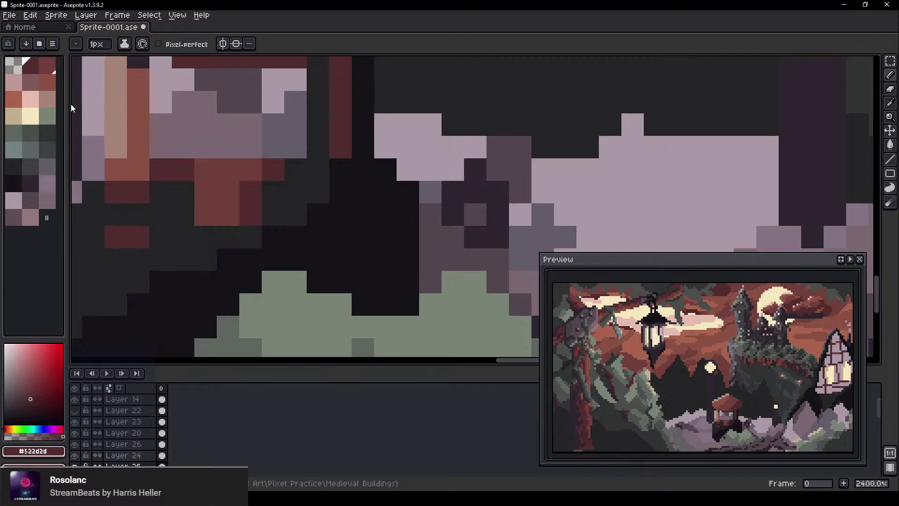
drag(316, 171, 355, 229)
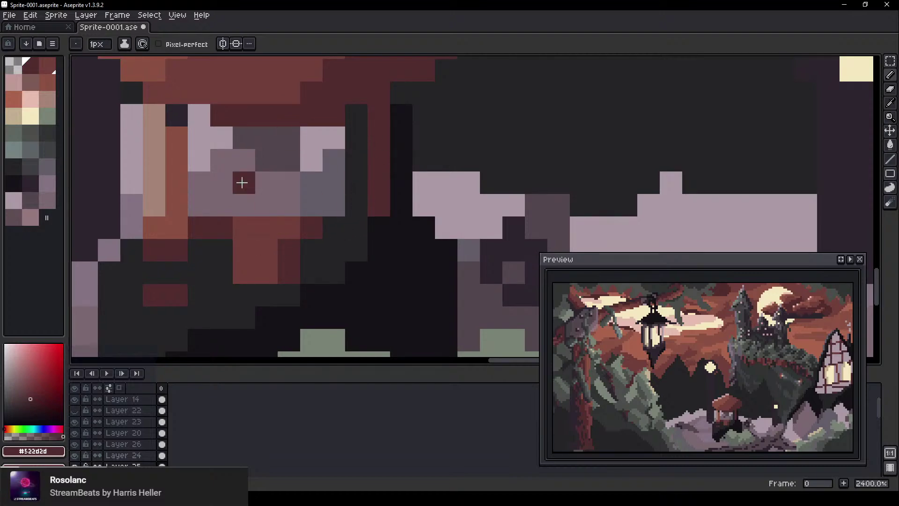
scroll(251, 210, down, 3)
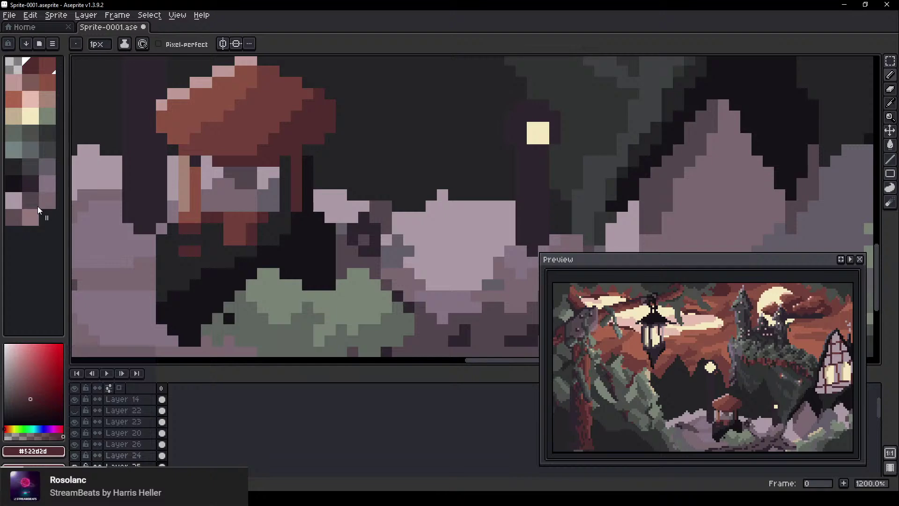
click(27, 43)
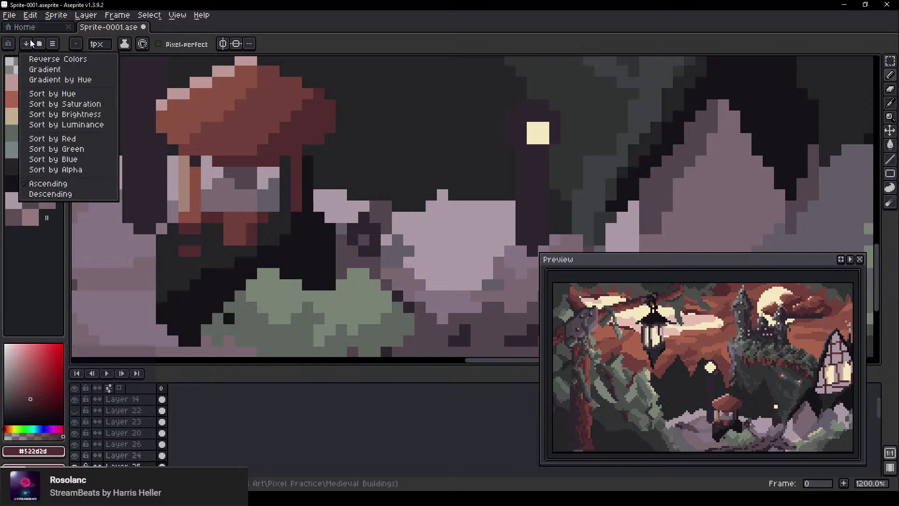
click(70, 123)
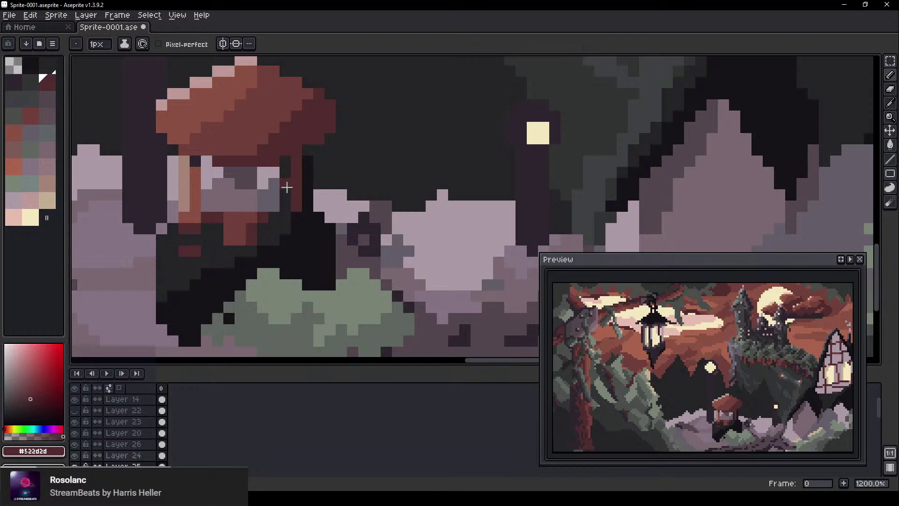
Draw a 1 px dark green-grey (Idx-4) horizontal line, five pixels long, across the well's opening just above the central red block
click(33, 84)
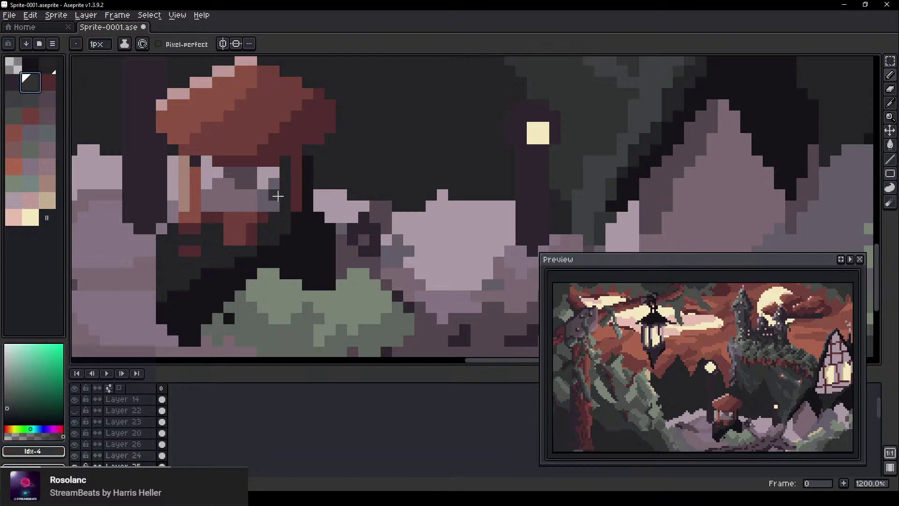
scroll(254, 223, up, 3)
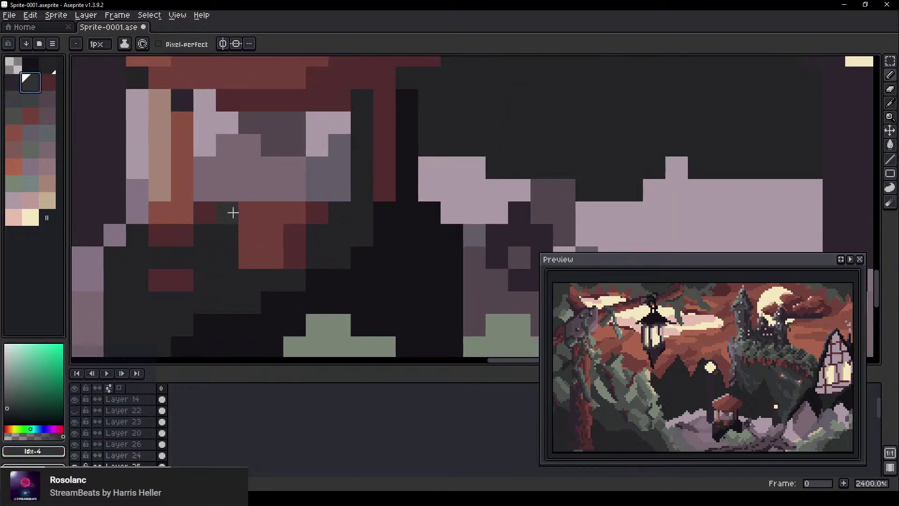
drag(221, 194, 323, 189)
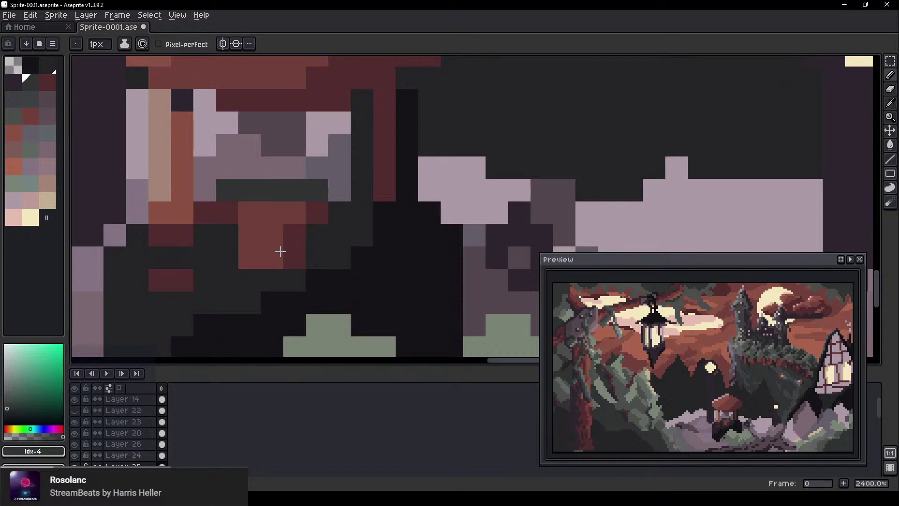
Make the layer holding the well's central red block (Layer 24) active and add a new layer above it
key(v)
key(b)
click(273, 236)
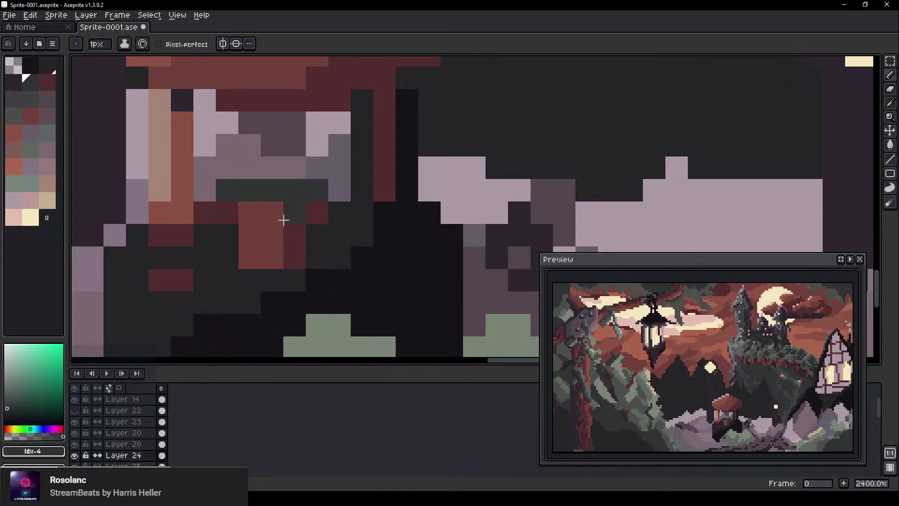
key(ctrl+z)
click(292, 229)
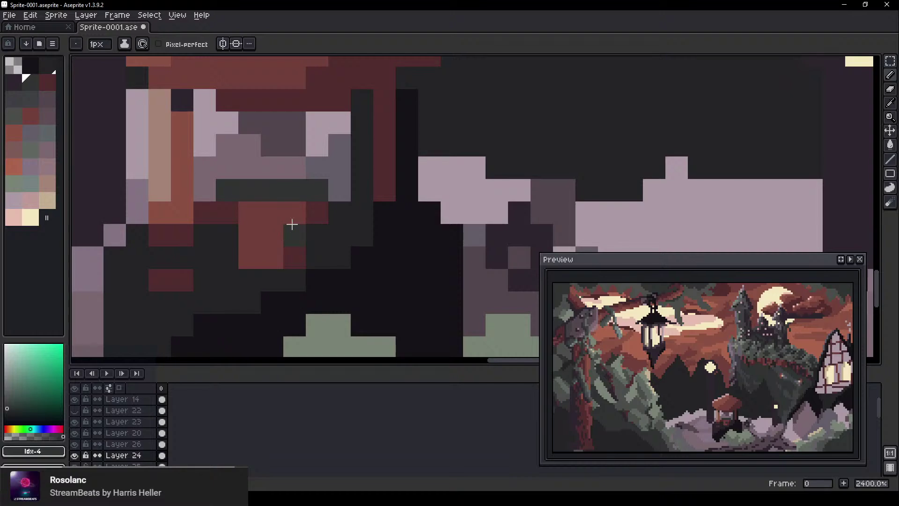
drag(306, 264, 252, 214)
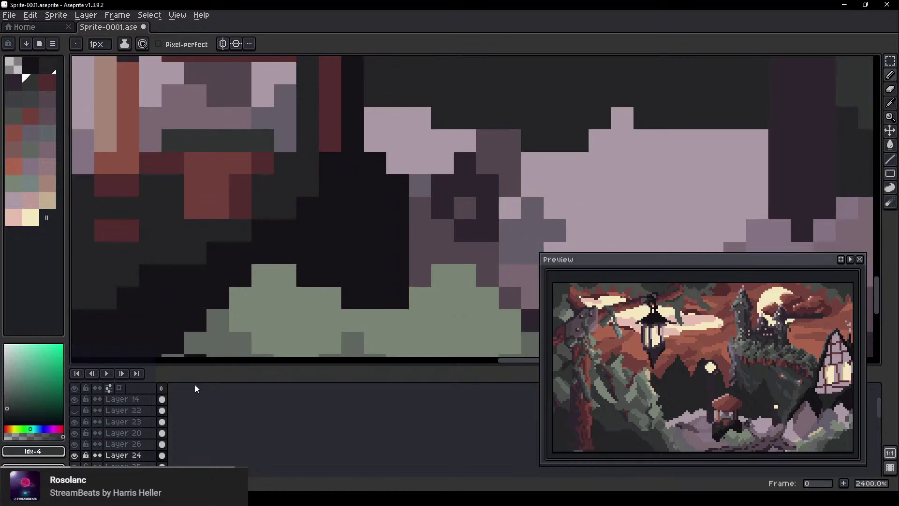
key(v)
key(shift+n)
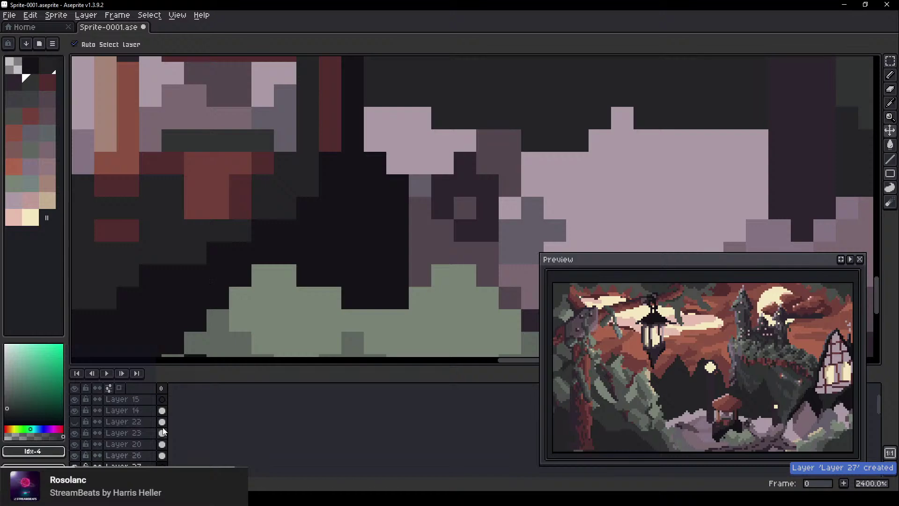
Erase the central red block from the front of the well's base with the 4 px eraser
key(b)
key(e)
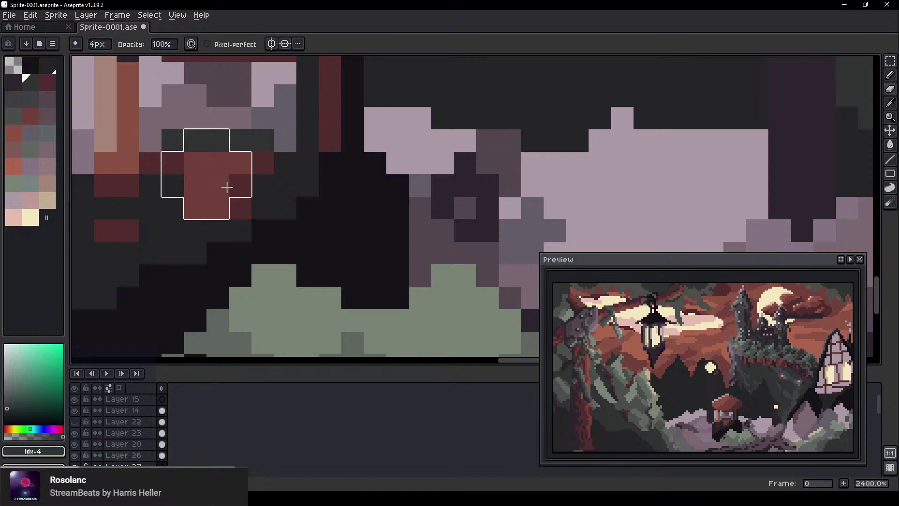
ctrl+click(224, 194)
drag(223, 191, 225, 209)
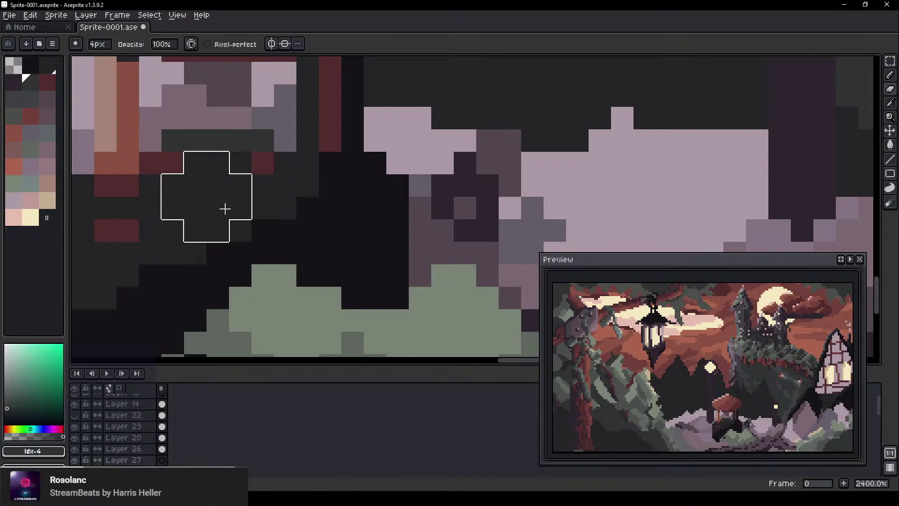
Try single 1 px red (Idx-10) pixels at several spots on the well's charcoal base, undoing each one
key(b)
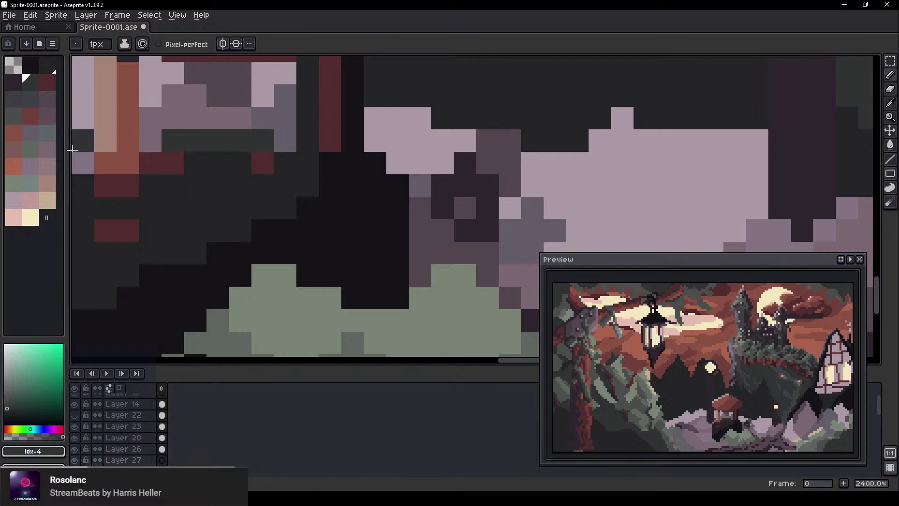
click(37, 117)
click(237, 245)
key(ctrl+z)
click(217, 211)
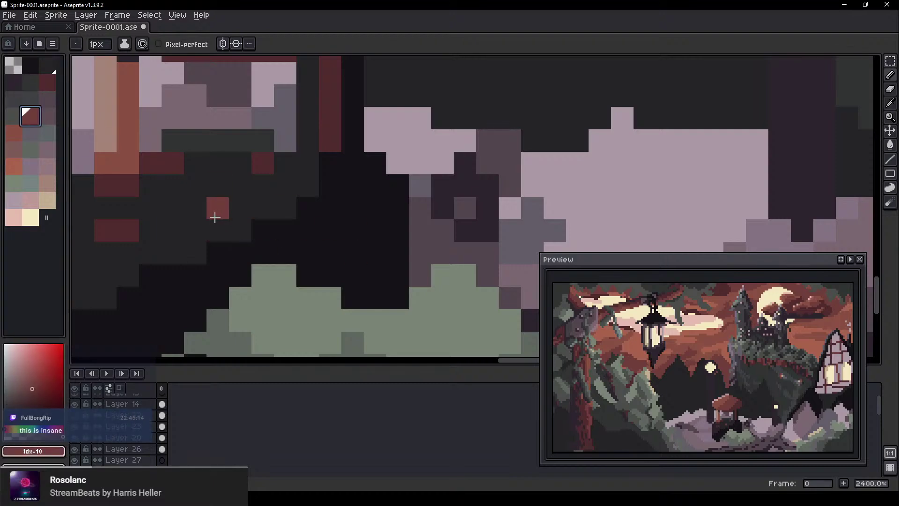
key(ctrl+z)
click(210, 220)
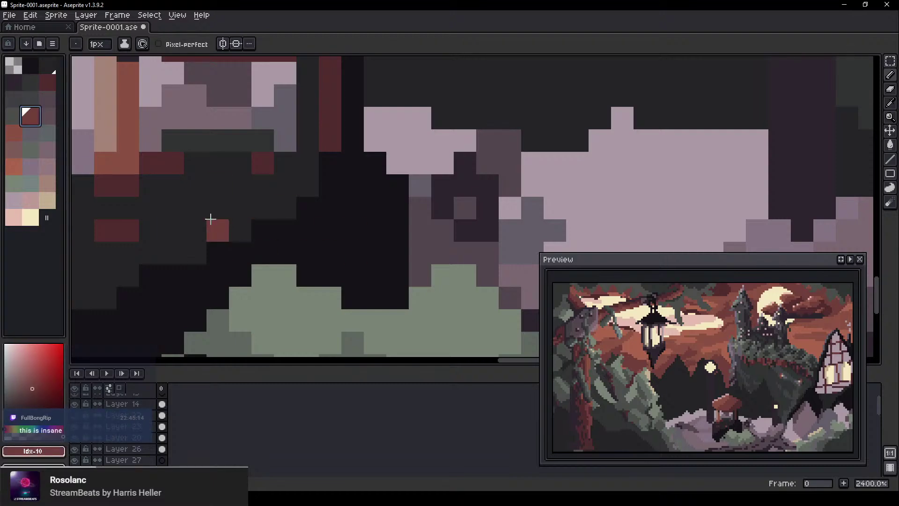
key(ctrl+z)
click(226, 217)
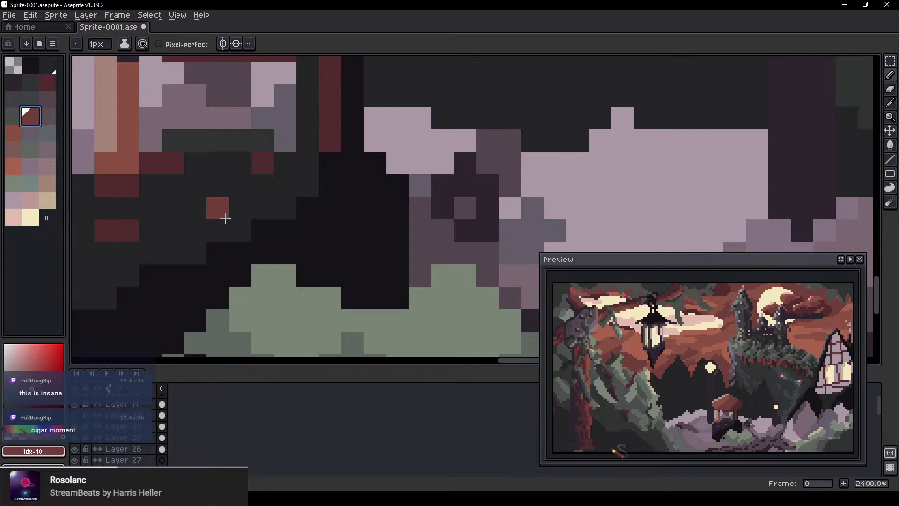
key(ctrl+z)
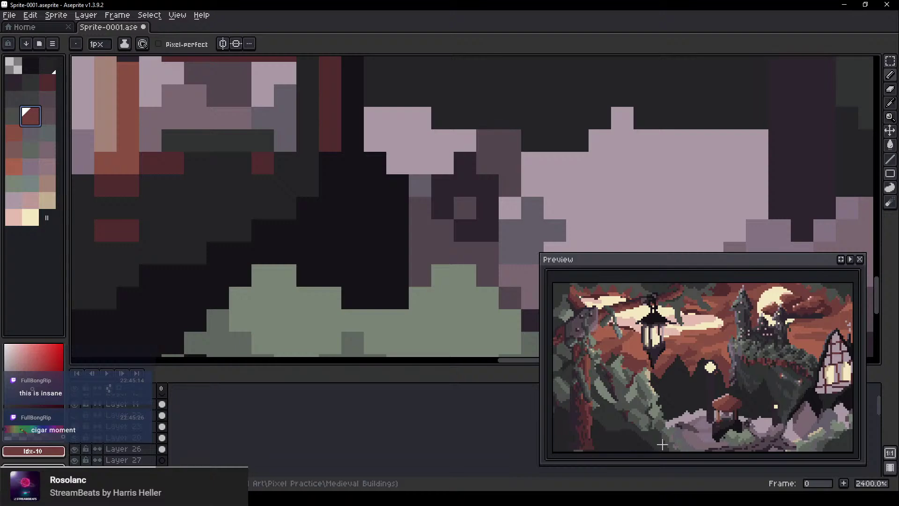
scroll(227, 220, down, 8)
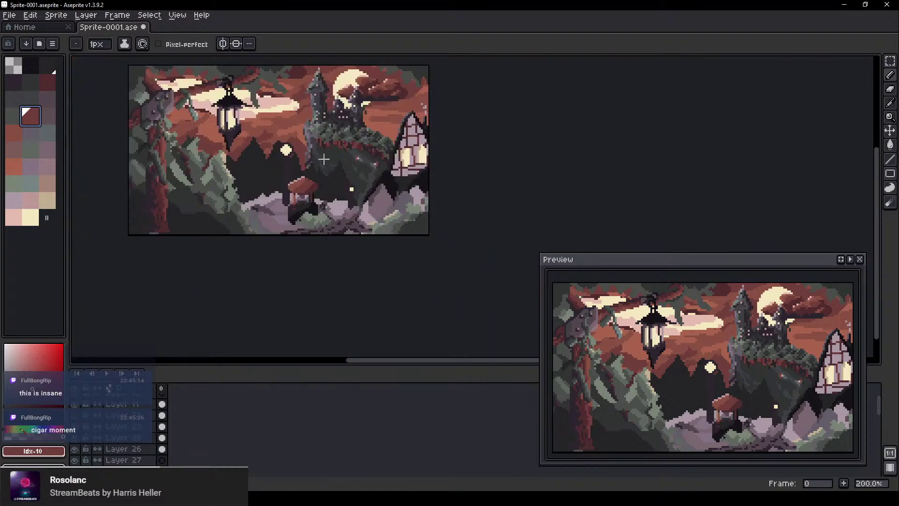
Examine the whole scene at several magnifications, comparing the well, lamp posts, castle cliff and hanging lantern
drag(313, 139, 360, 183)
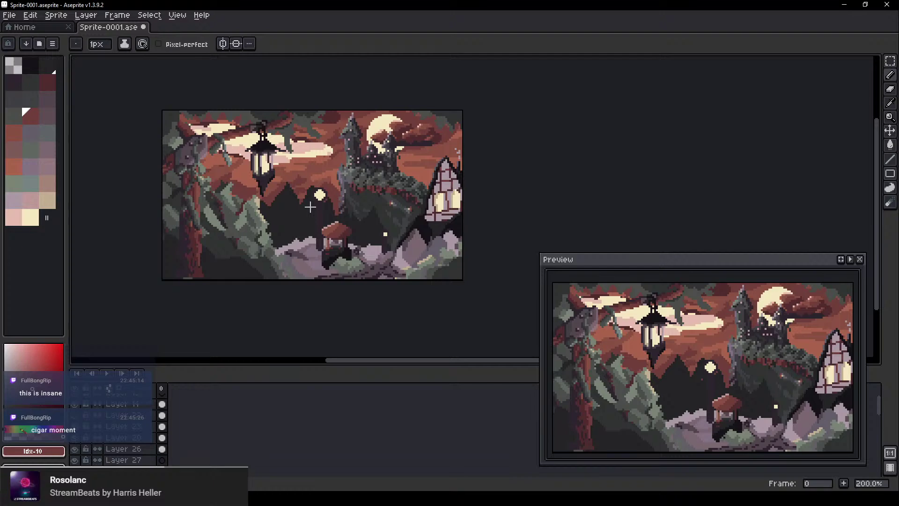
scroll(300, 213, up, 2)
scroll(321, 202, down, 2)
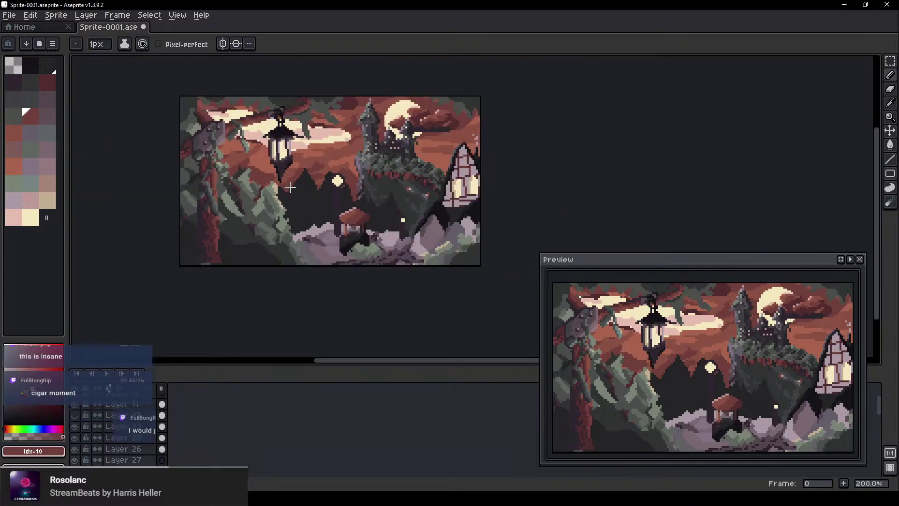
scroll(290, 187, up, 1)
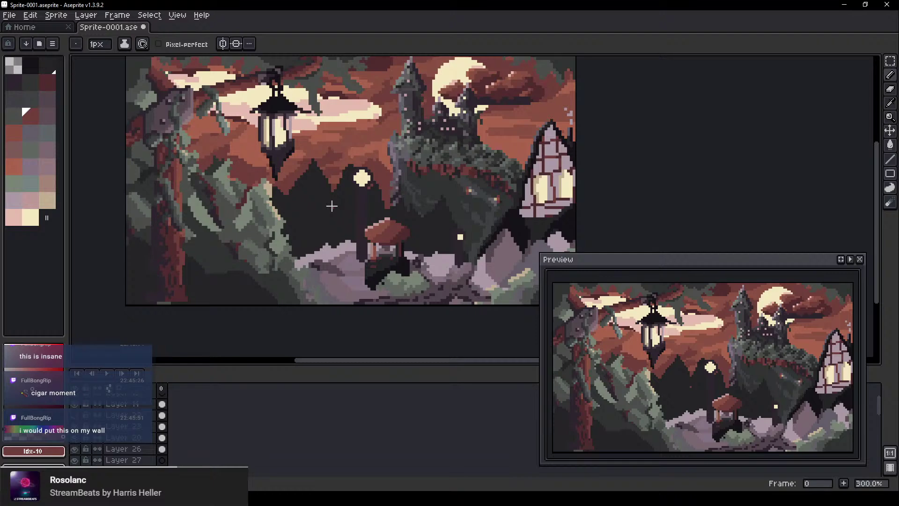
scroll(333, 204, up, 1)
scroll(365, 197, down, 1)
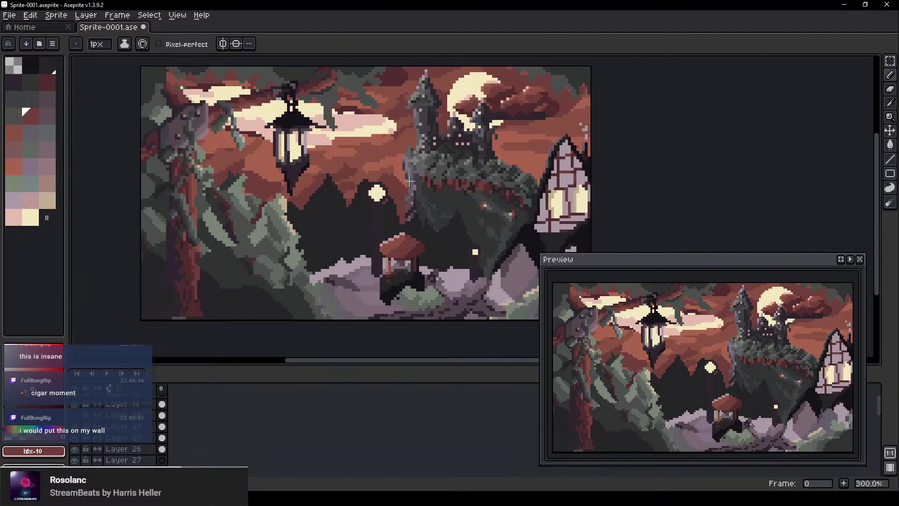
drag(431, 192, 344, 191)
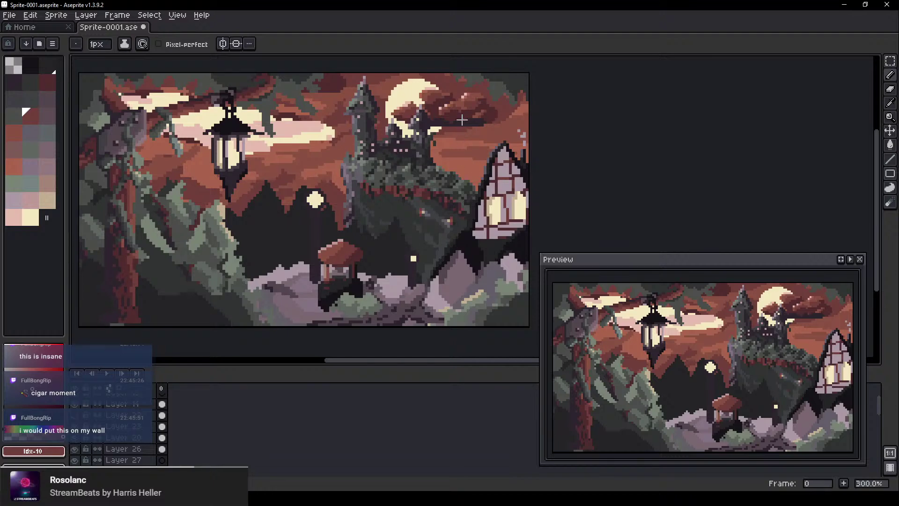
scroll(336, 294, up, 1)
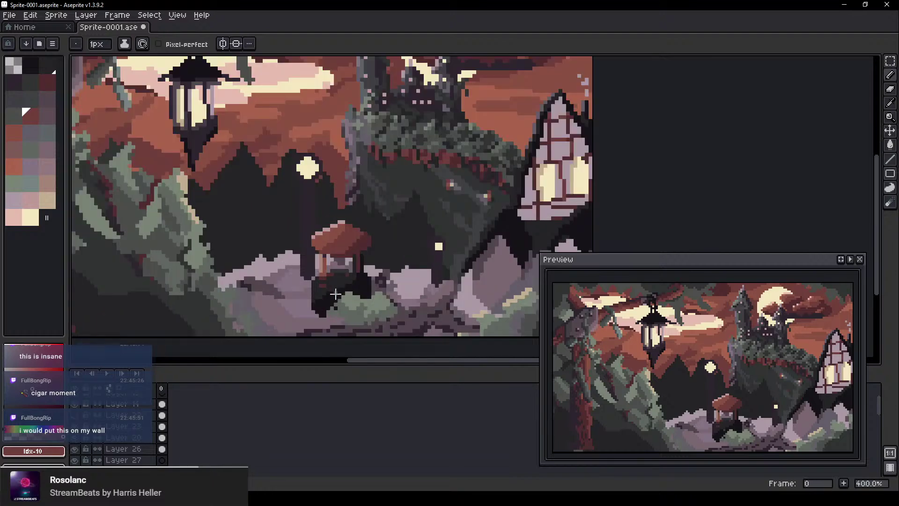
scroll(336, 293, down, 1)
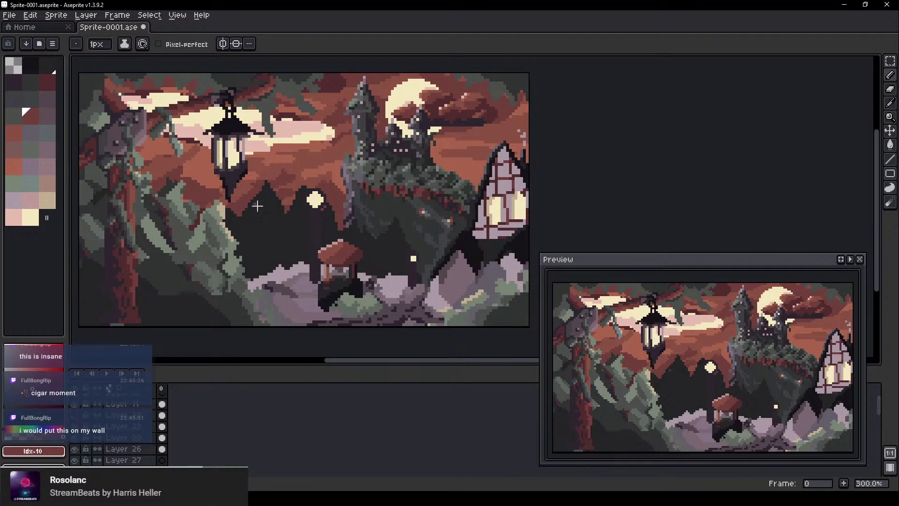
key(v)
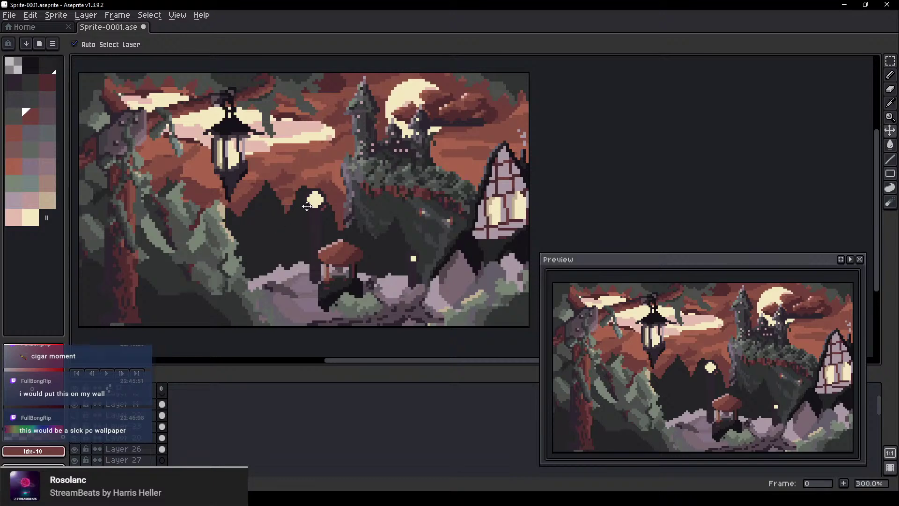
scroll(330, 182, up, 1)
scroll(329, 202, down, 1)
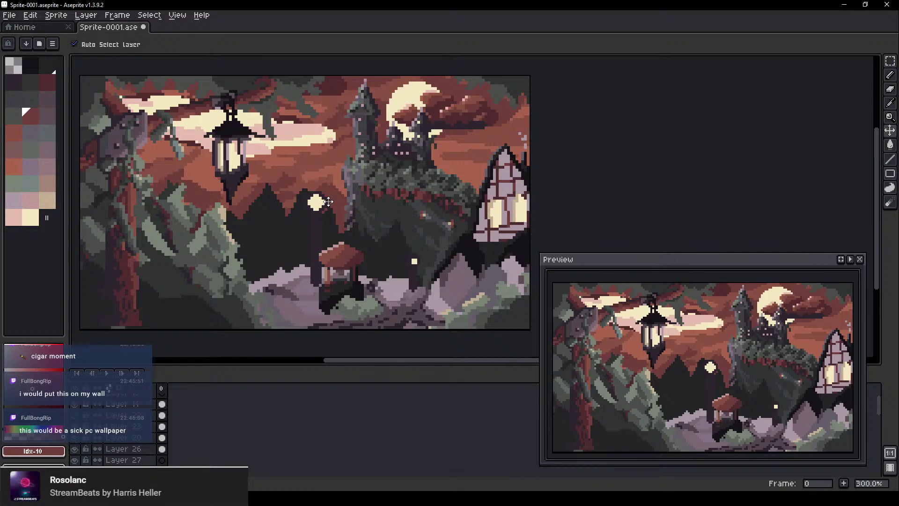
scroll(238, 171, down, 2)
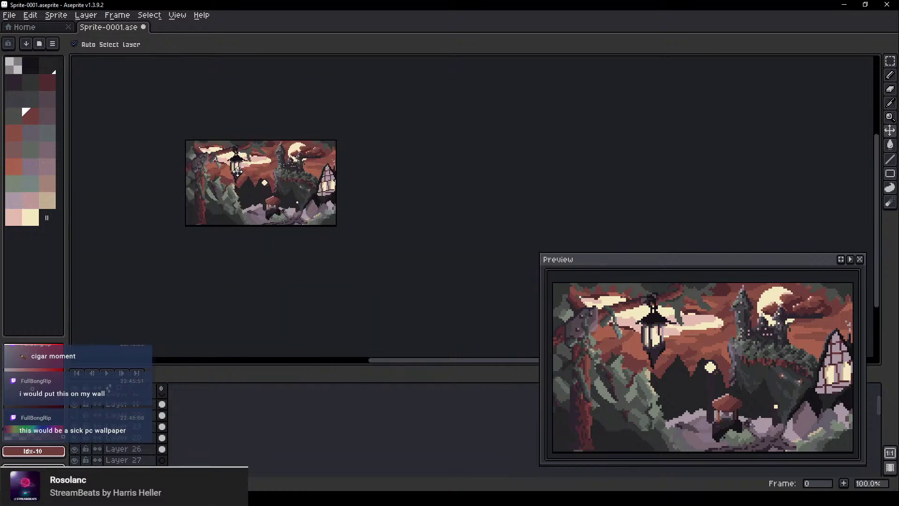
scroll(244, 237, down, 1)
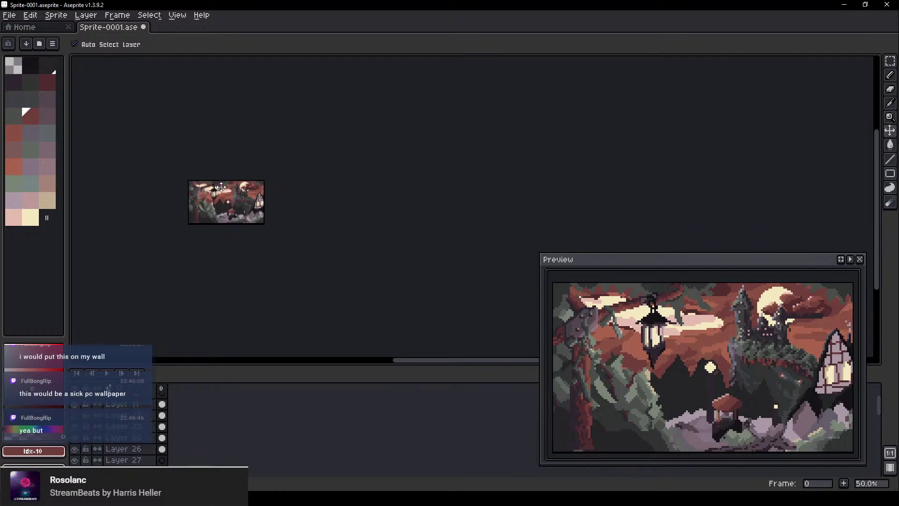
scroll(202, 183, up, 1)
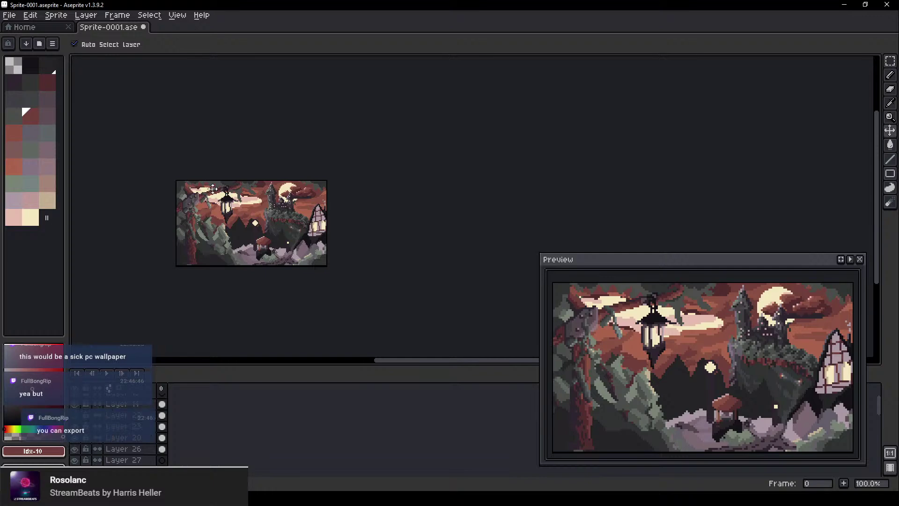
scroll(220, 243, up, 1)
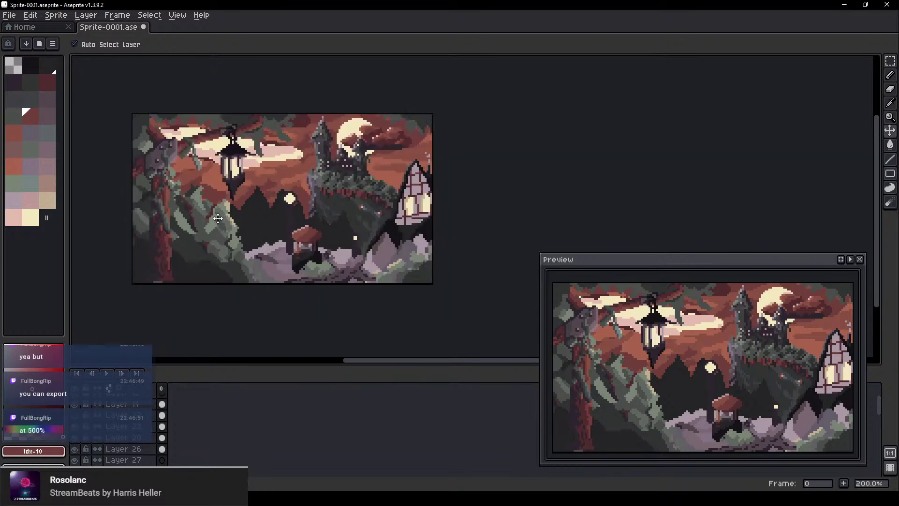
scroll(305, 195, down, 2)
scroll(281, 194, up, 1)
scroll(279, 197, down, 1)
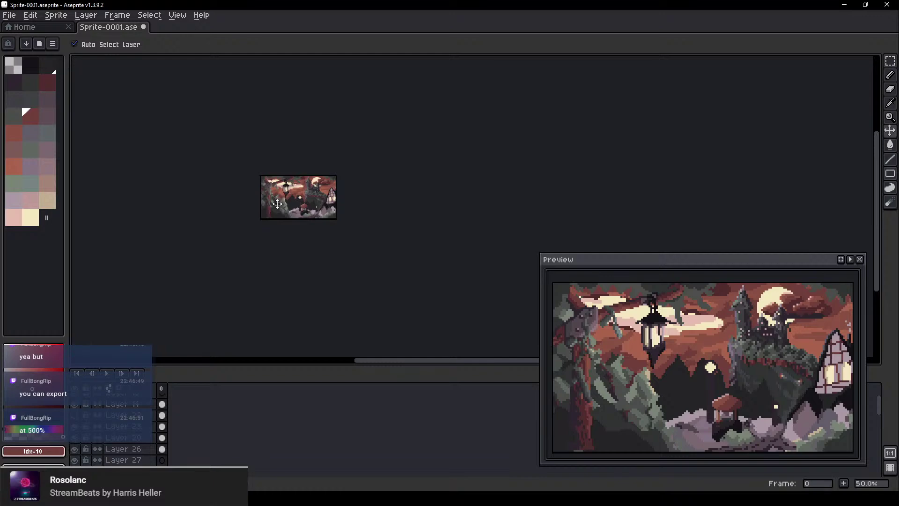
scroll(278, 199, up, 1)
drag(293, 124, 171, 115)
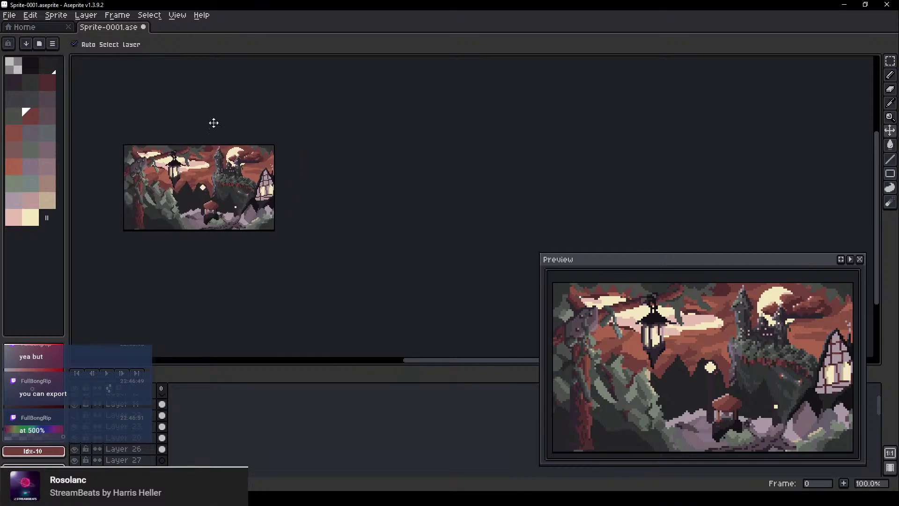
scroll(191, 179, up, 1)
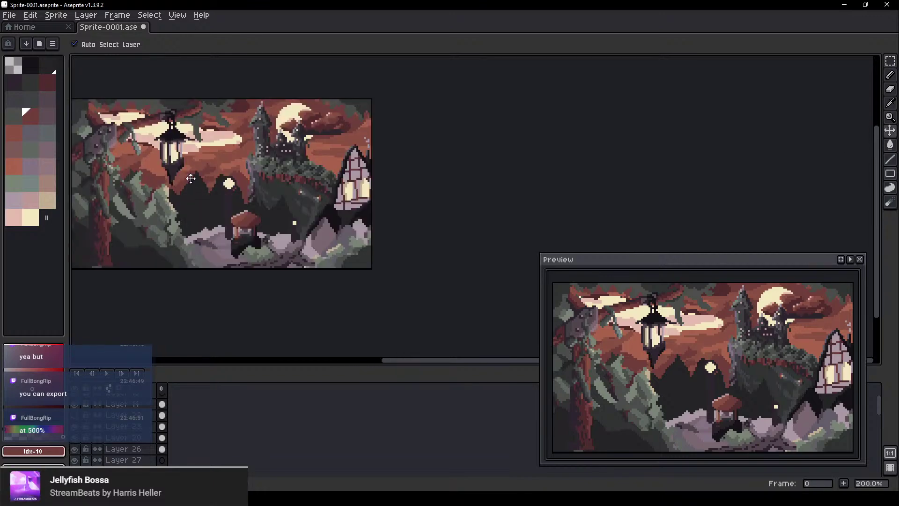
drag(262, 162, 285, 176)
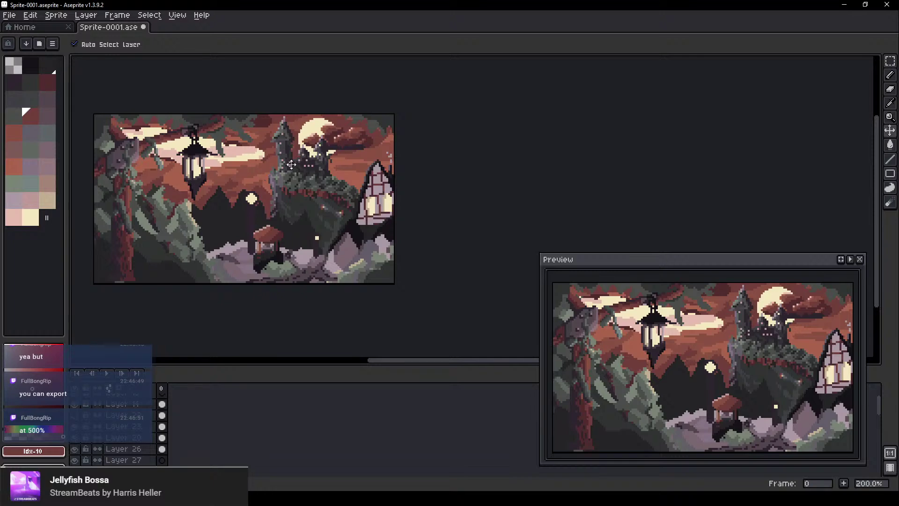
scroll(241, 208, up, 1)
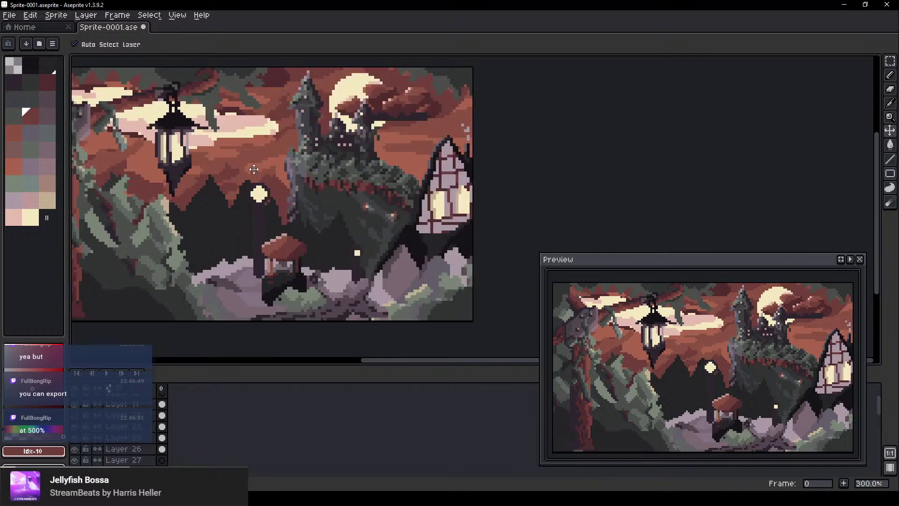
scroll(286, 169, left, 2)
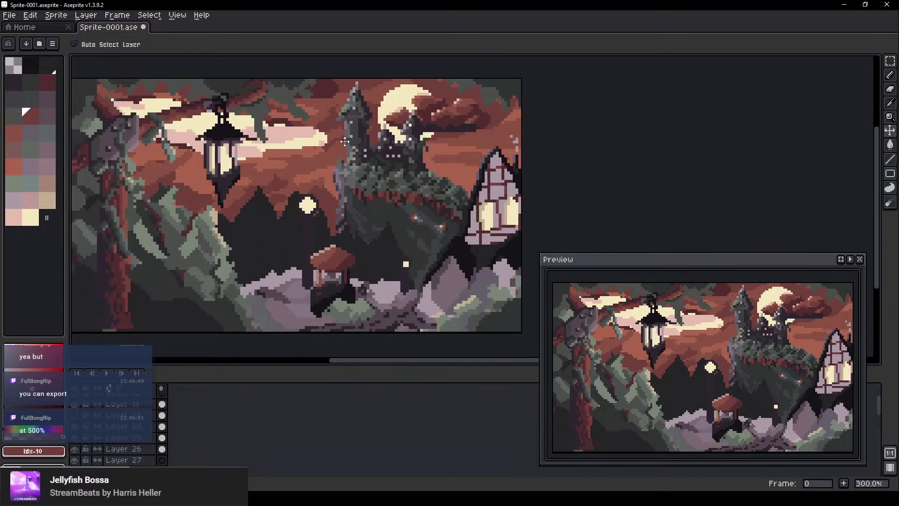
scroll(347, 138, left, 1)
scroll(356, 134, up, 1)
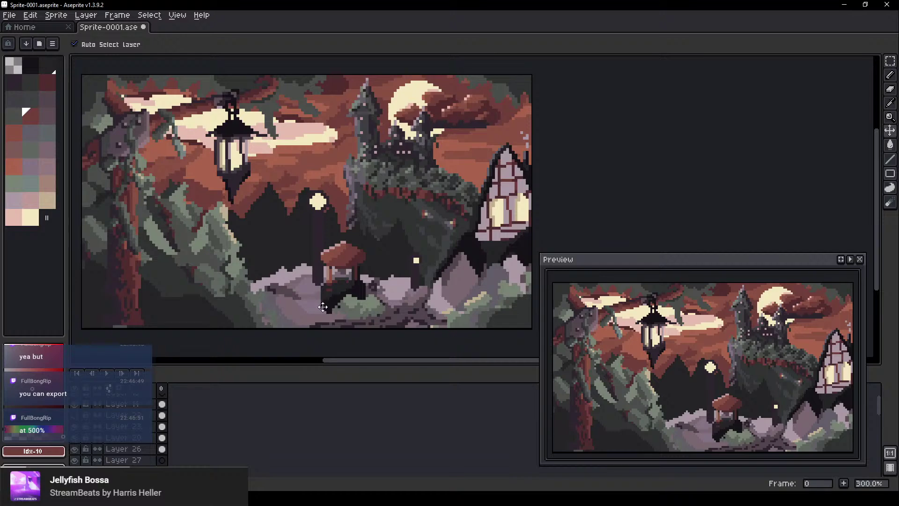
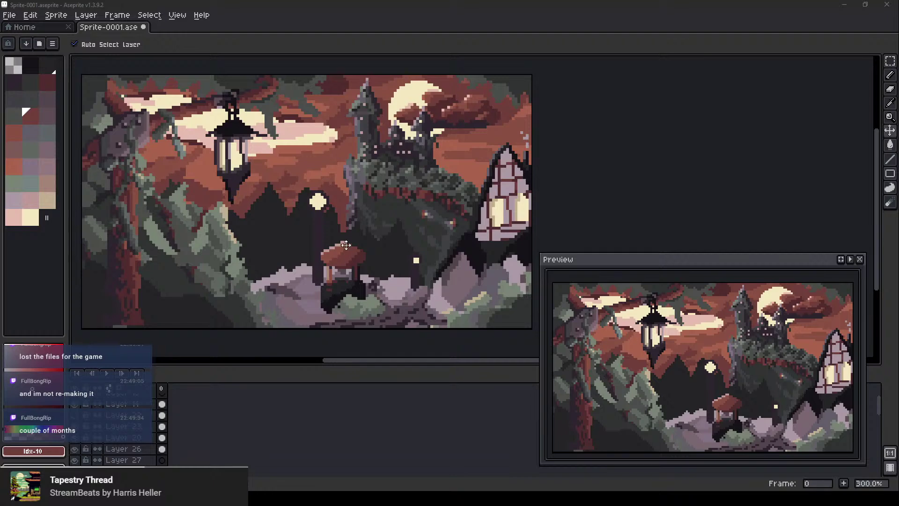
Save the castle scene sprite to its existing file
scroll(346, 232, up, 1)
scroll(368, 292, down, 1)
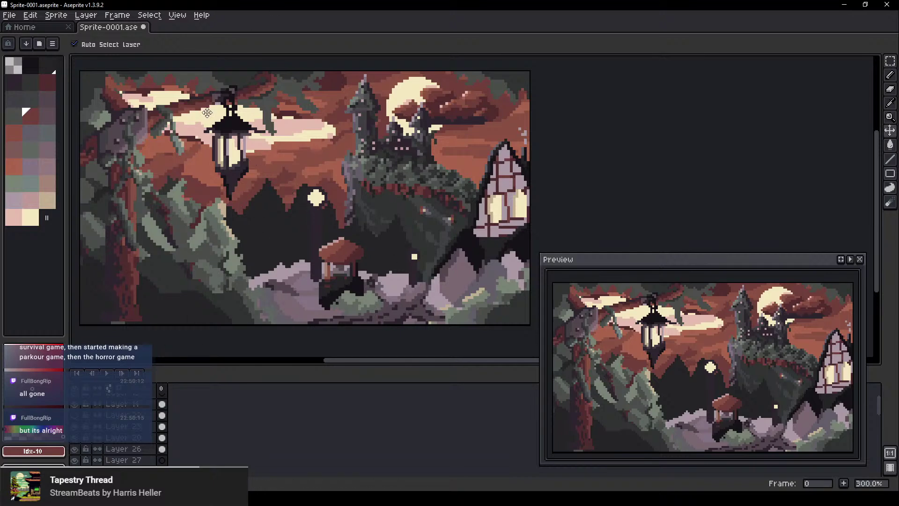
scroll(181, 147, up, 1)
scroll(198, 158, down, 1)
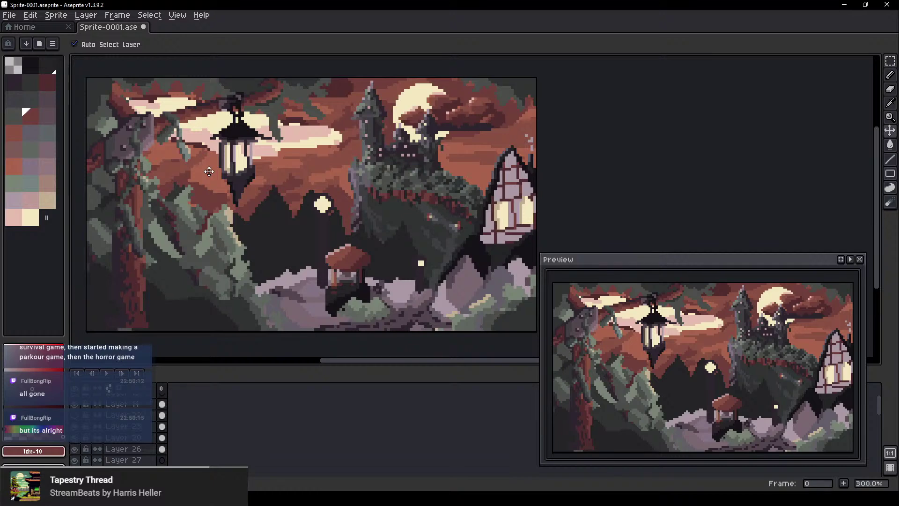
scroll(310, 171, right, 1)
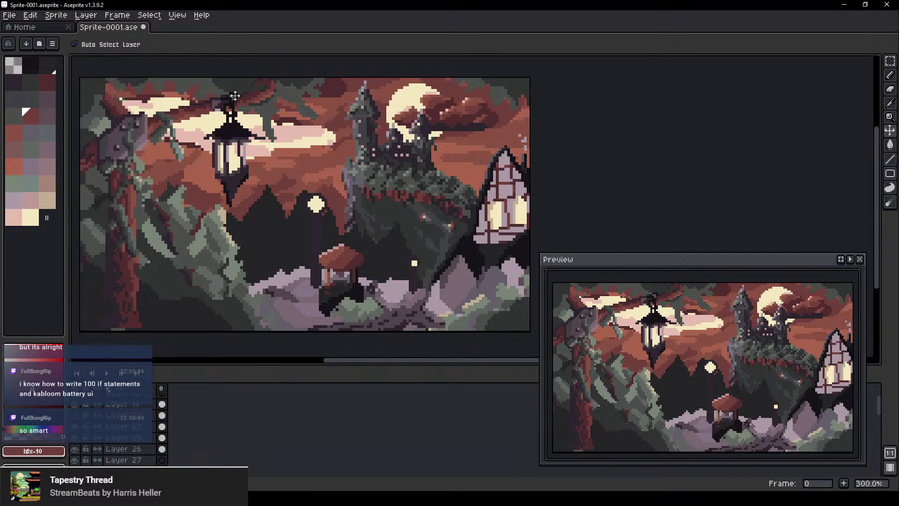
scroll(326, 255, up, 1)
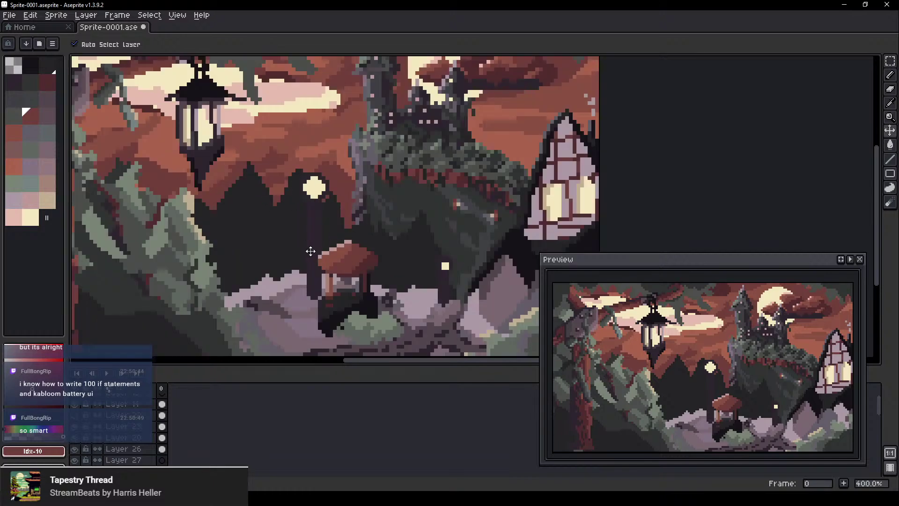
scroll(288, 251, down, 1)
scroll(287, 253, up, 1)
scroll(289, 256, down, 1)
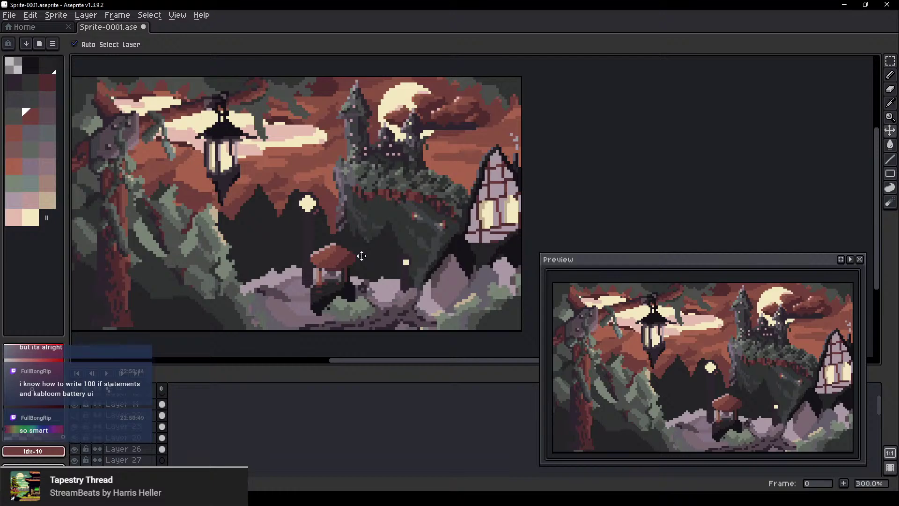
key(ctrl+s)
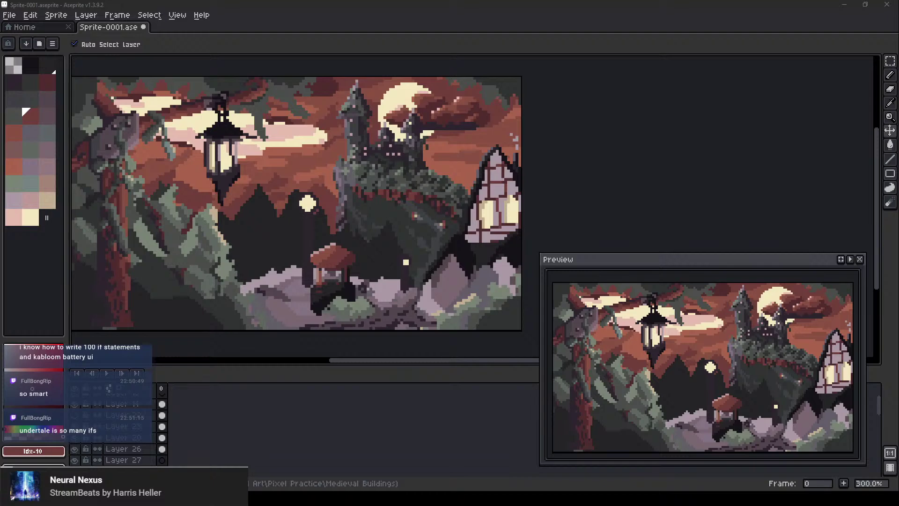
Make the layer holding the small square lamp below the castle cliff active by picking it on the canvas
scroll(155, 187, up, 1)
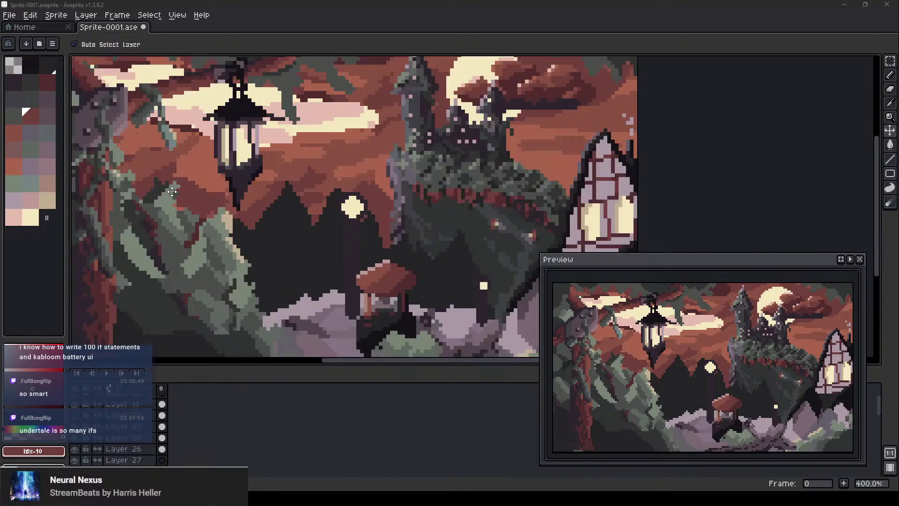
drag(349, 179, 364, 151)
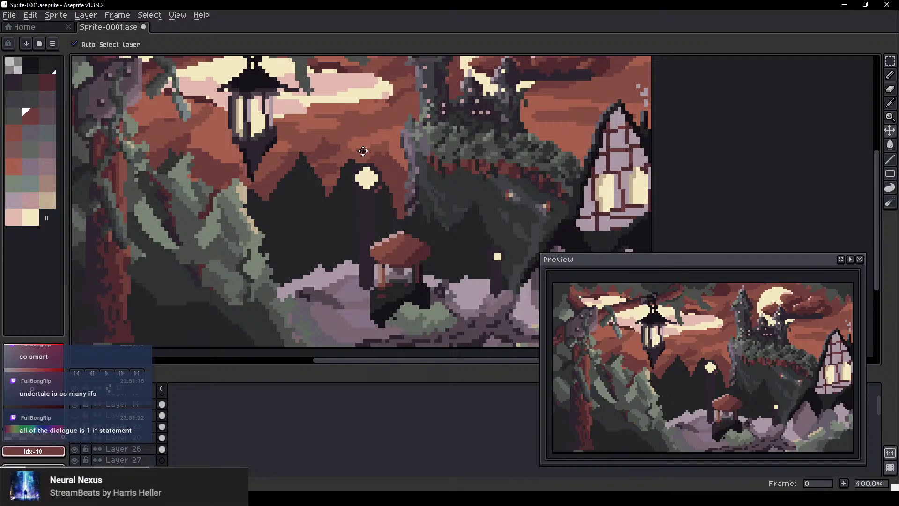
scroll(406, 207, up, 3)
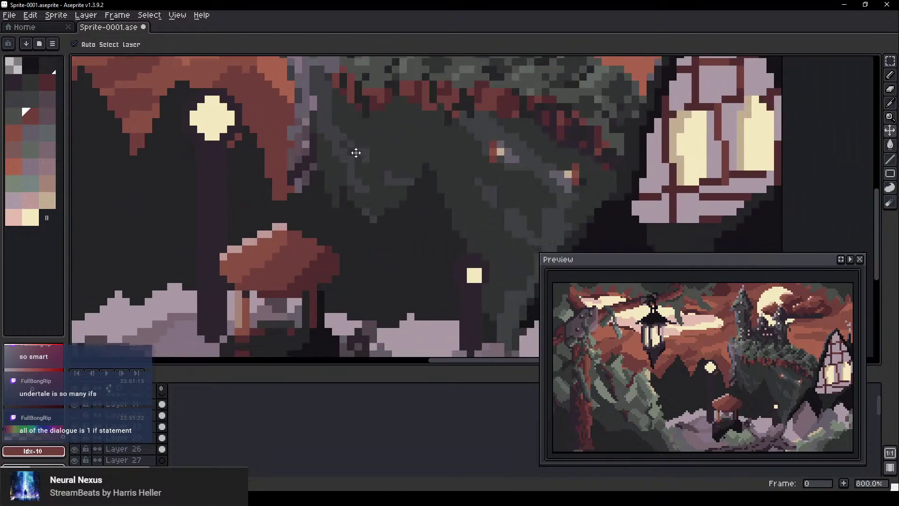
drag(356, 152, 341, 126)
click(459, 248)
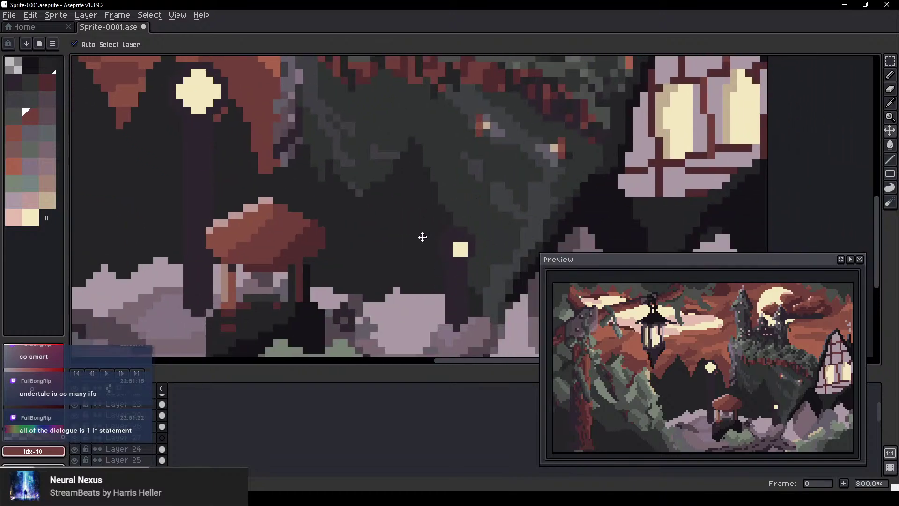
Sample the cream #f5e9bf colour from the round light of the tall lamp post for the Pencil tool
scroll(403, 254, down, 2)
scroll(382, 206, down, 1)
drag(381, 207, 388, 248)
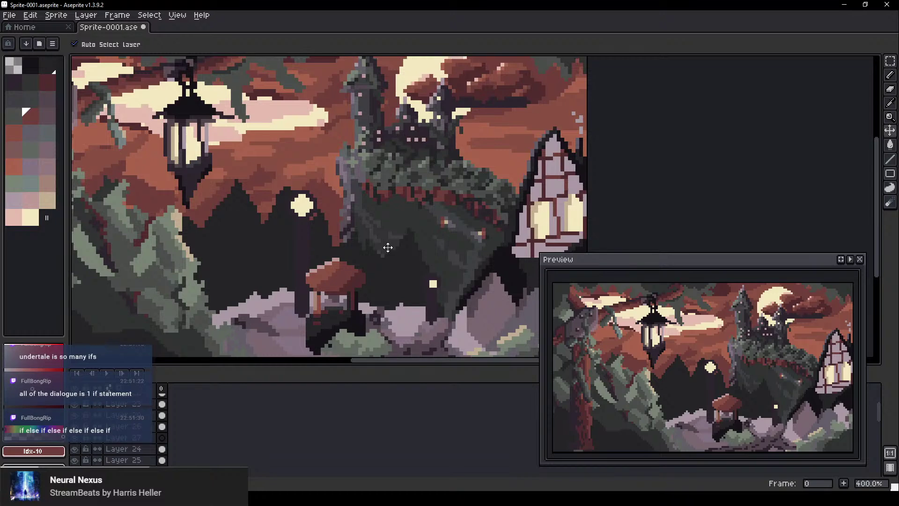
scroll(288, 269, up, 3)
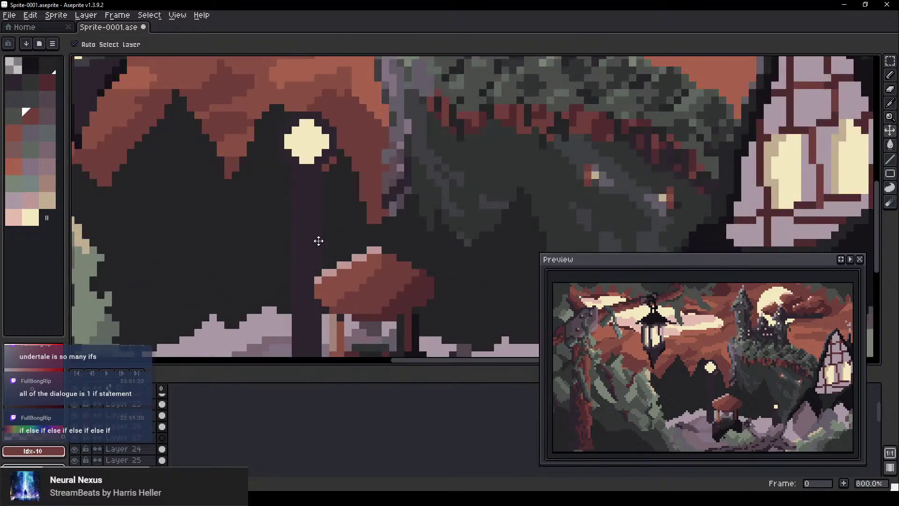
key(b)
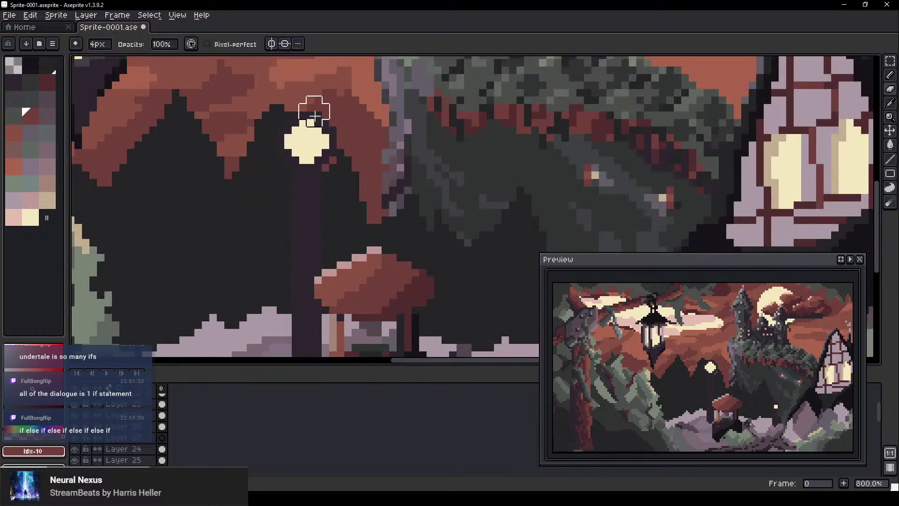
key(b)
alt+click(310, 140)
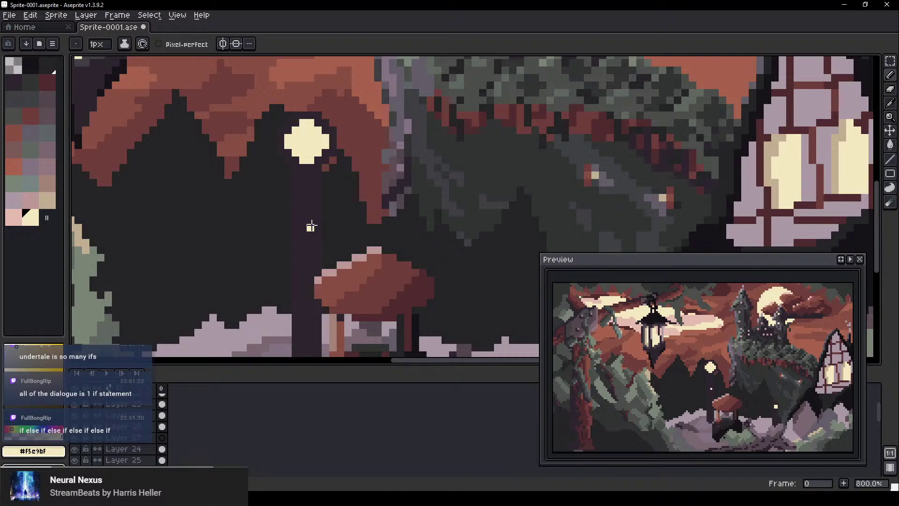
Paint a block 2 px wide and 3 px tall in reddish brown (Idx-12) on the well's charcoal base, on Layer 27
key(v)
drag(394, 287, 372, 145)
scroll(358, 218, up, 3)
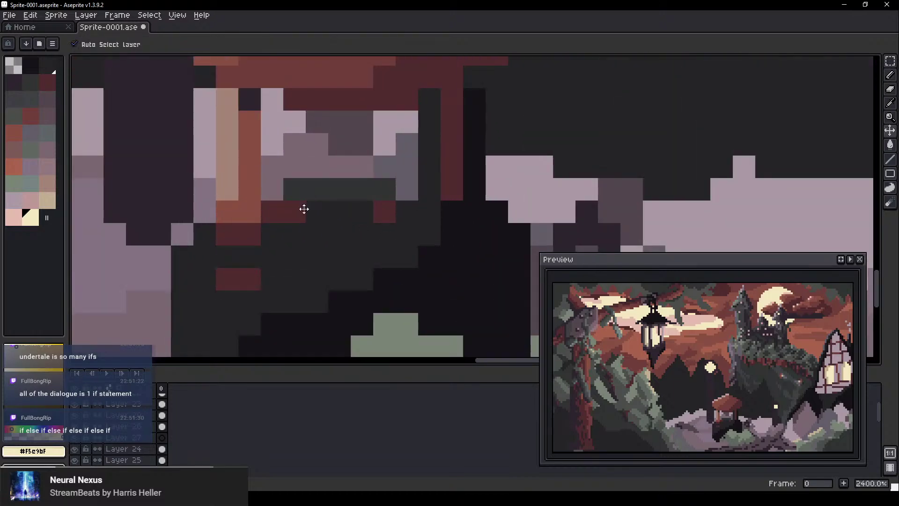
key(b)
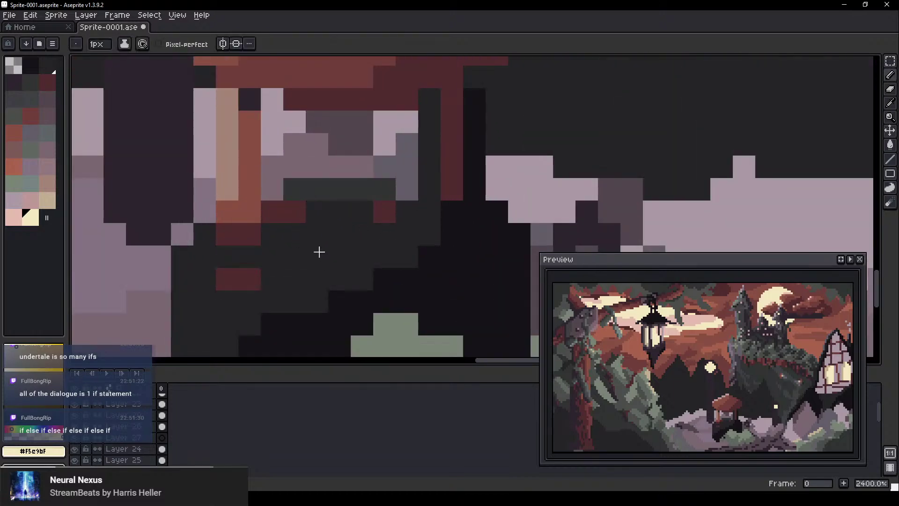
click(163, 437)
click(13, 136)
click(334, 234)
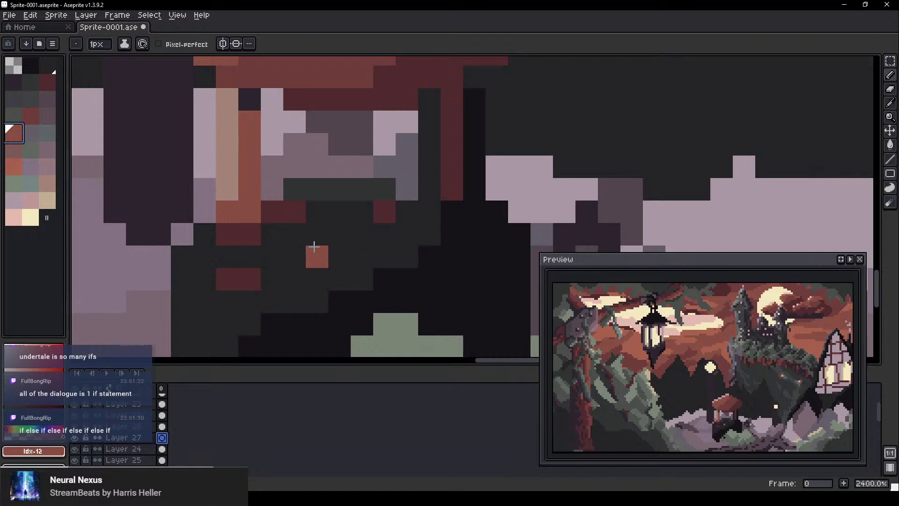
key(plus)
key(plus)
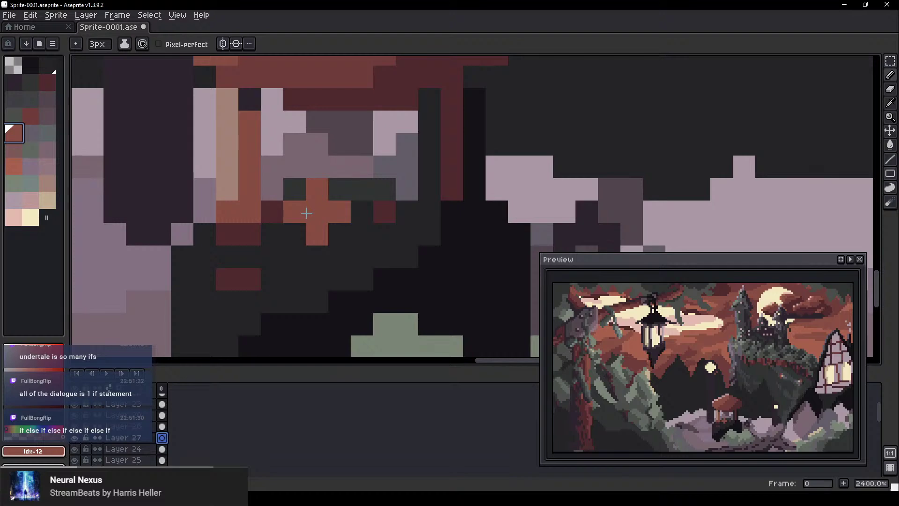
key(minus)
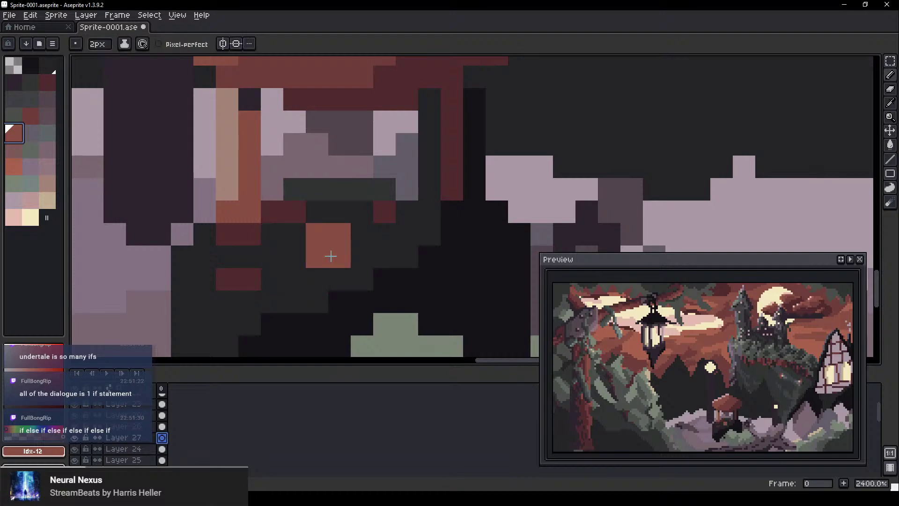
drag(331, 256, 330, 279)
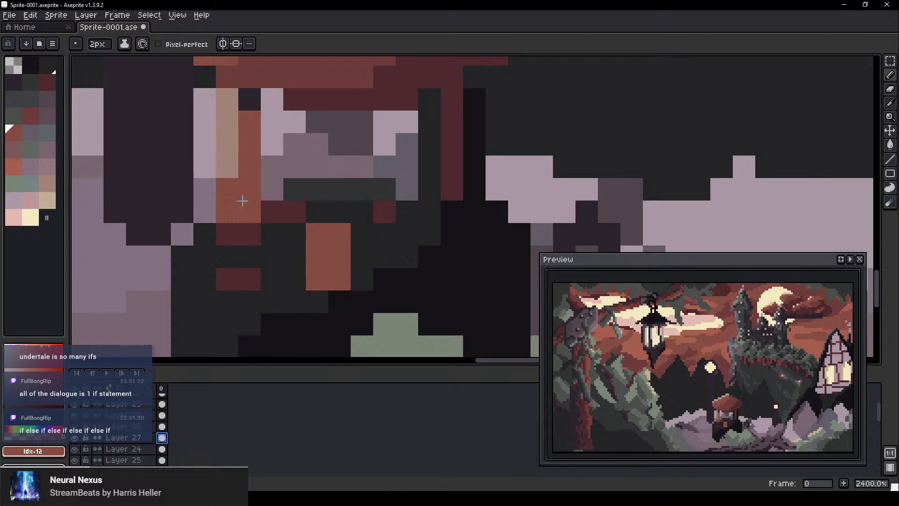
Set the pencil to dark red (Idx-5) with a 1 px brush
click(48, 89)
key(minus)
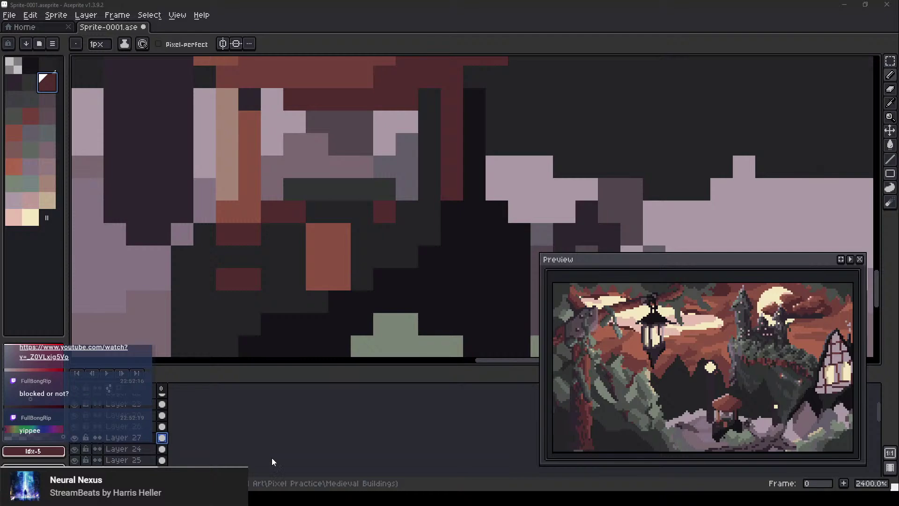
Switch to the browser showing the Godot 4 Metro Horror Game video on YouTube and turn its sound up
drag(271, 462, 397, 1)
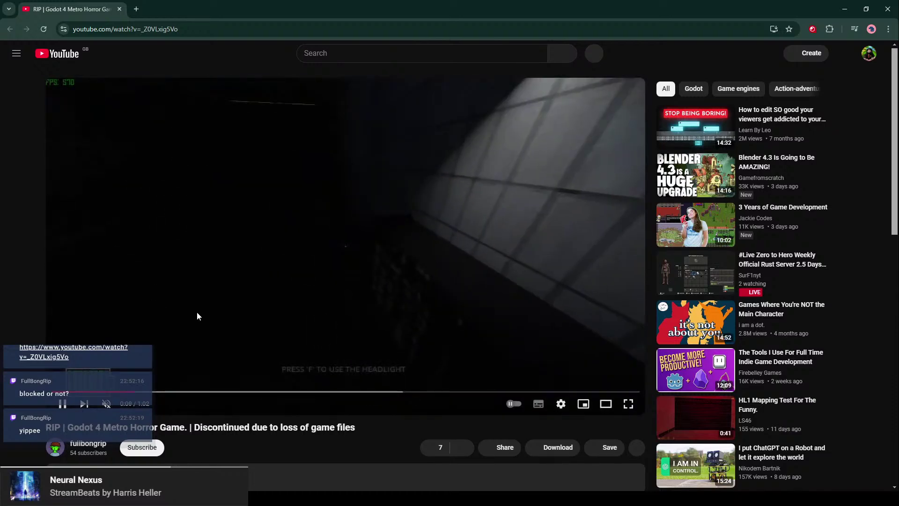
mouse_move(113, 406)
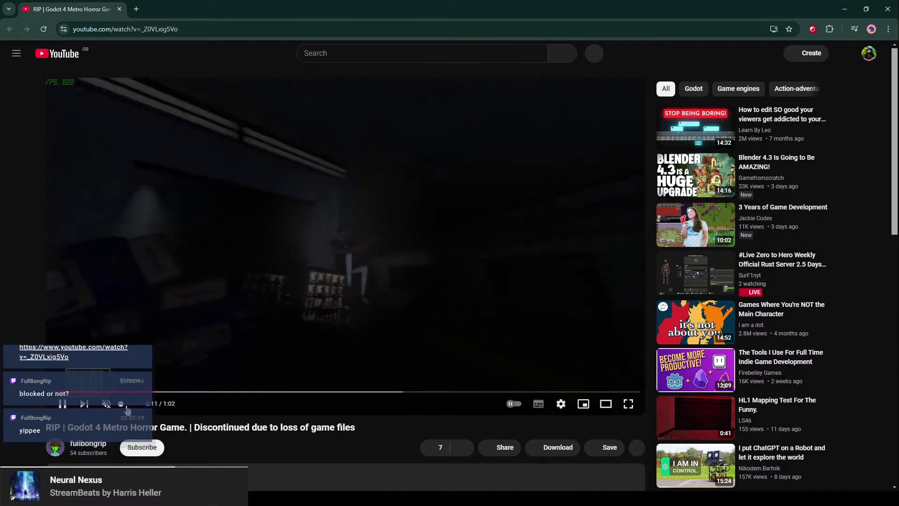
drag(125, 406, 135, 403)
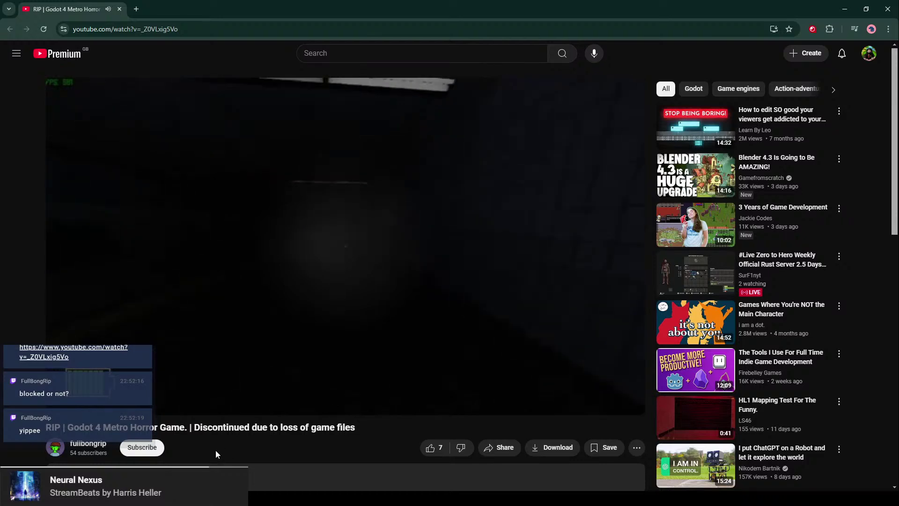
Watch the metro horror game video to its end and check the upload details beneath it
mouse_move(323, 384)
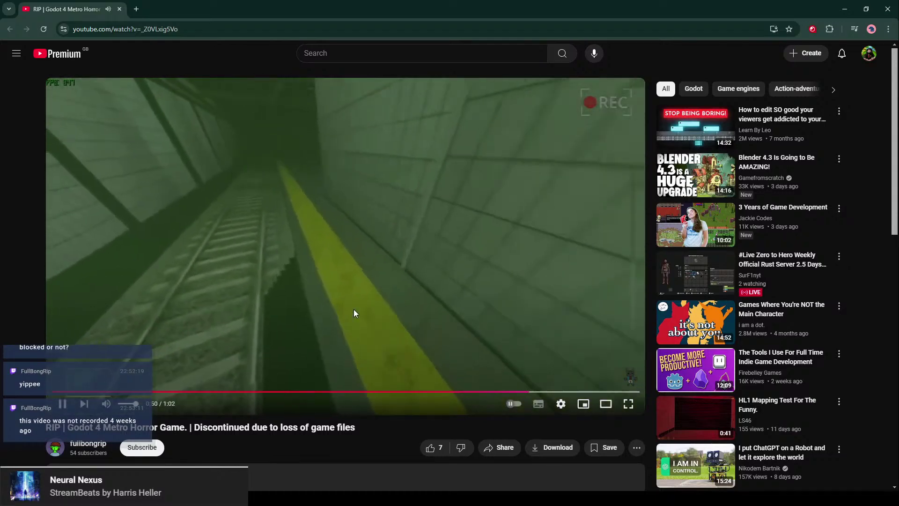
scroll(271, 376, down, 1)
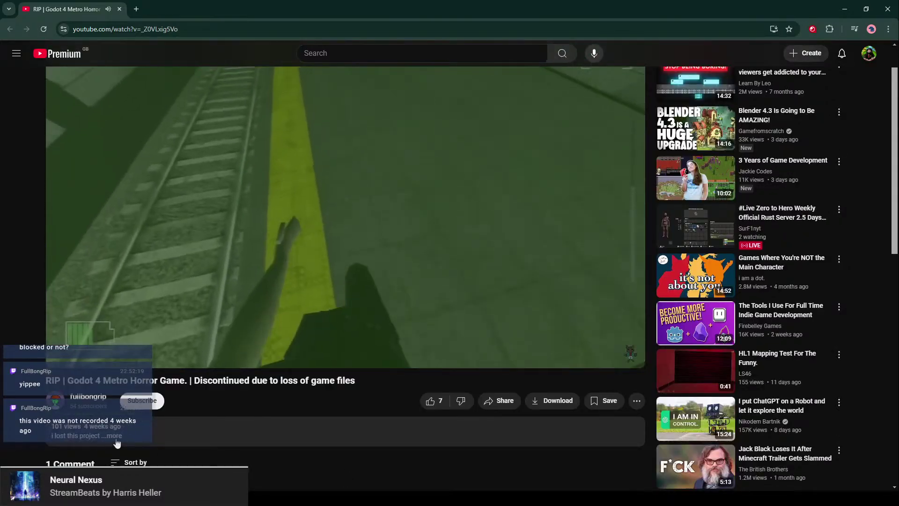
scroll(117, 443, down, 1)
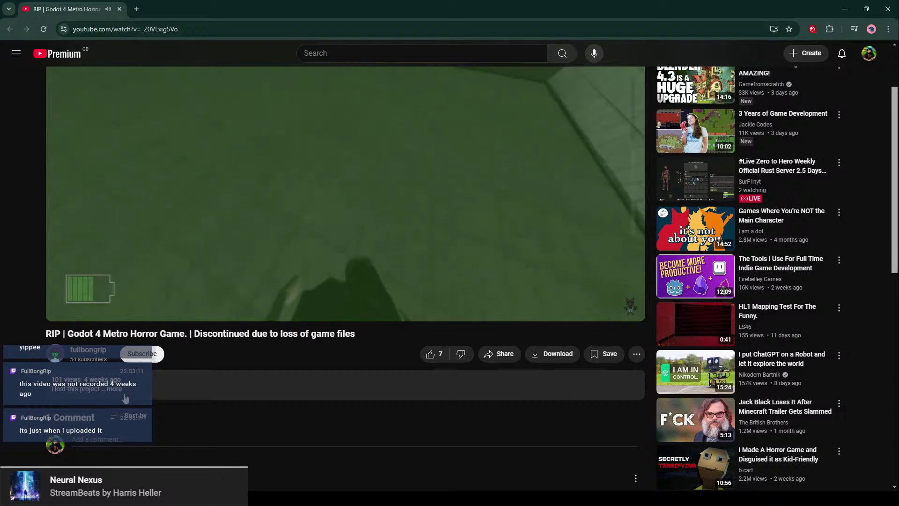
scroll(125, 398, up, 2)
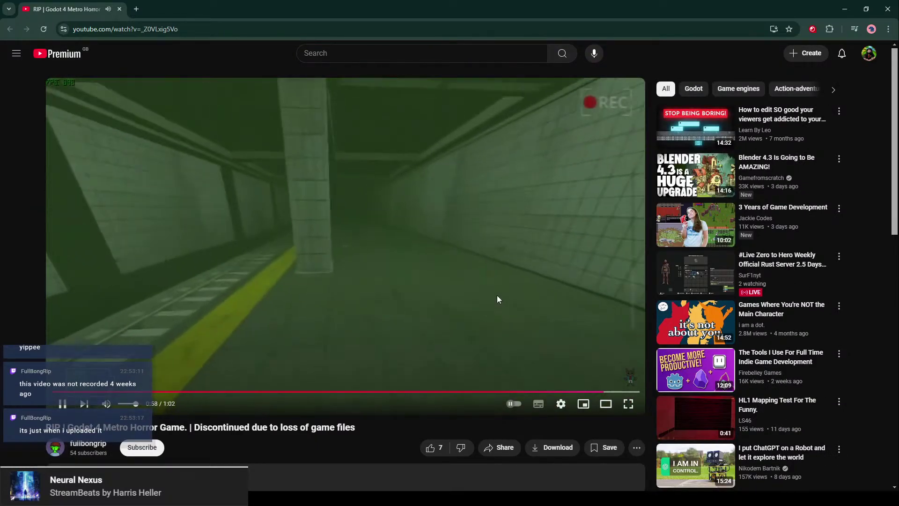
scroll(498, 299, down, 1)
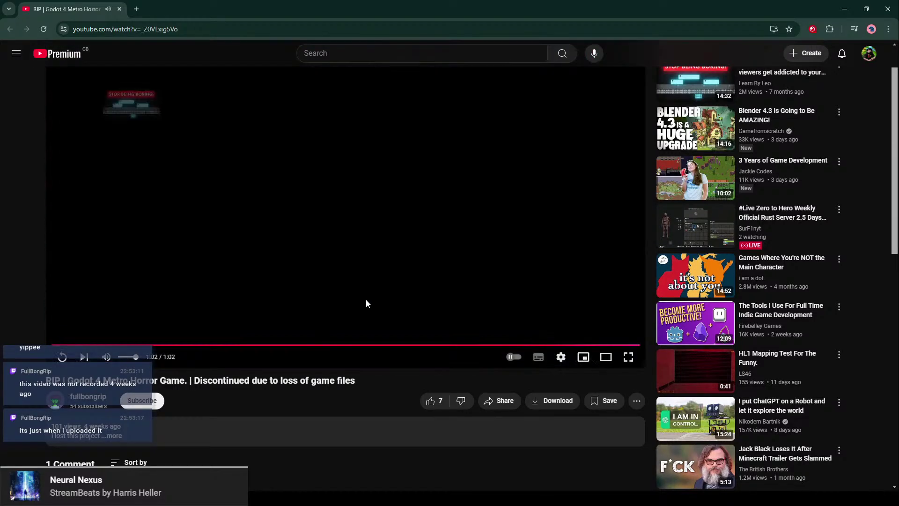
scroll(366, 300, up, 1)
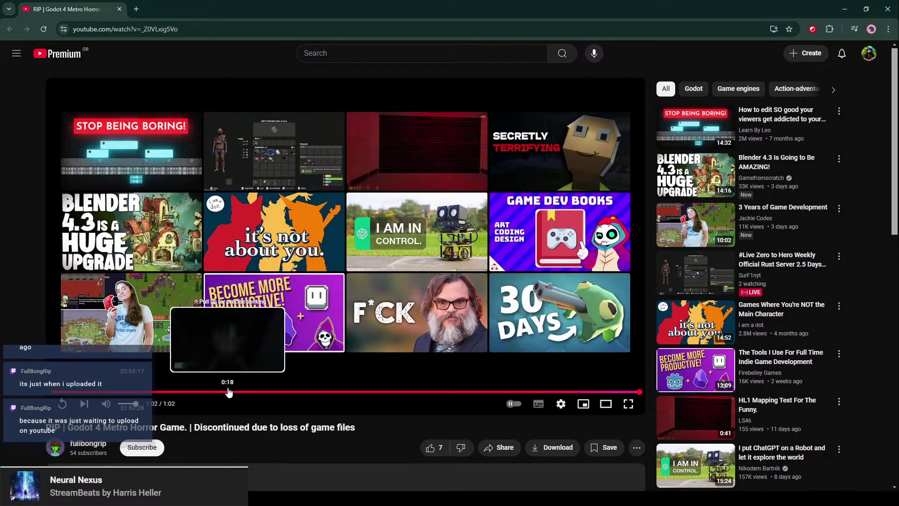
Replay the metro horror game video from 0:18, pausing and resuming it along the way
click(229, 392)
click(316, 253)
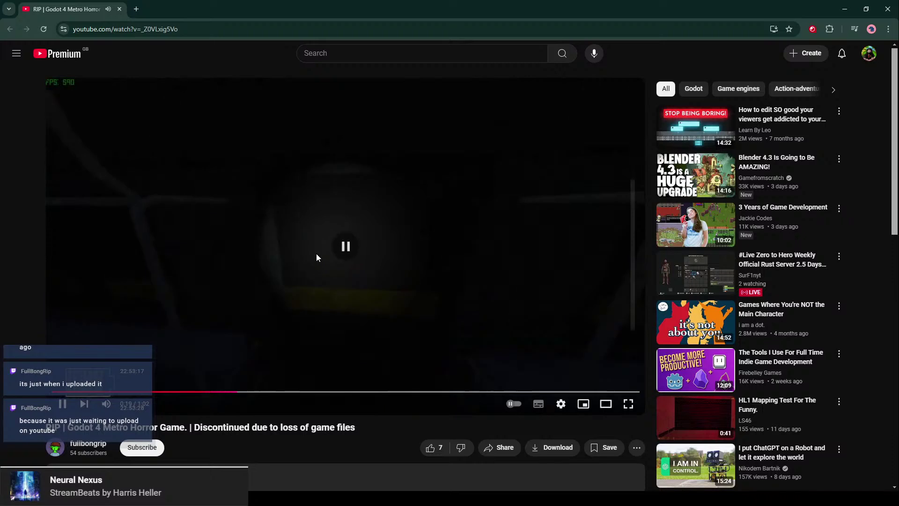
click(341, 257)
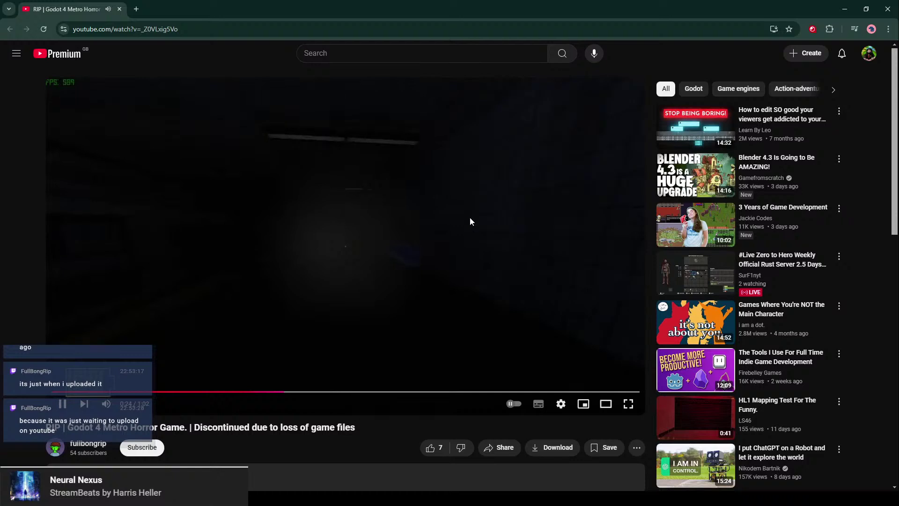
click(470, 241)
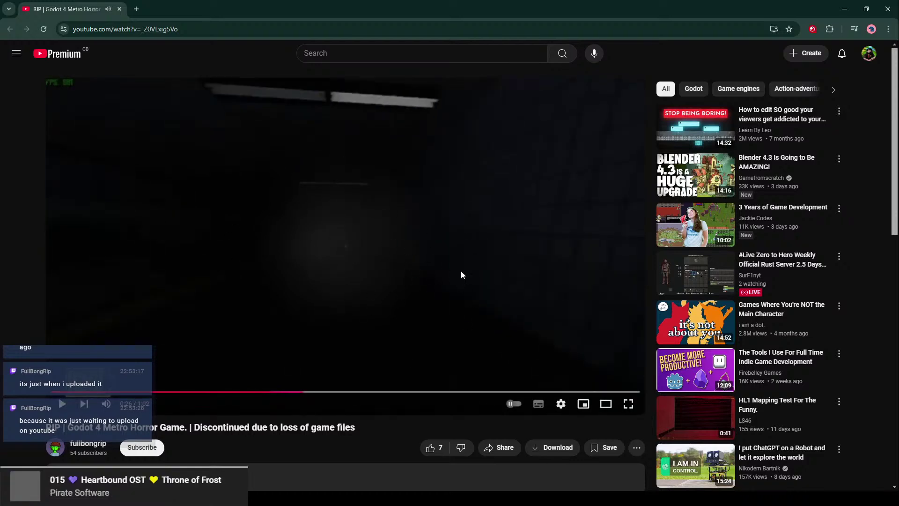
click(457, 249)
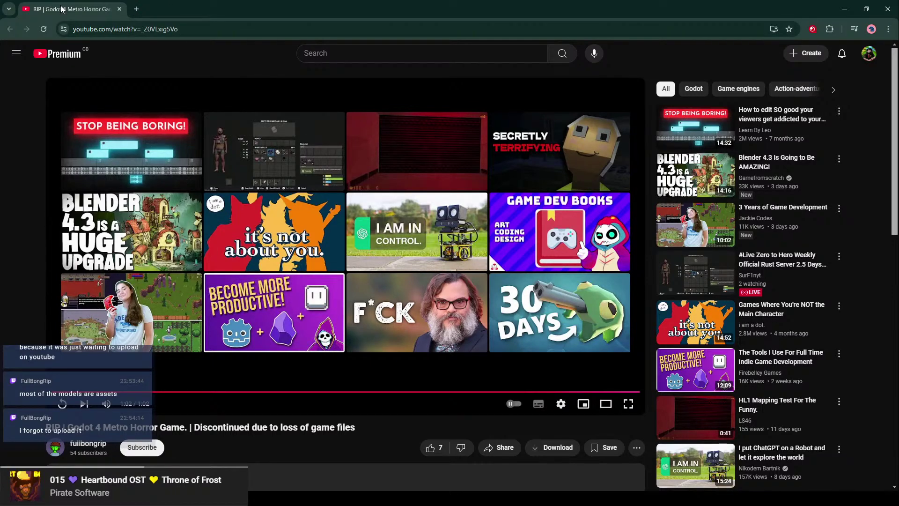
Return to Aseprite and shade the right and lower edges of the reddish-brown block on the well with dark red (Idx-5)
key(alt+Tab)
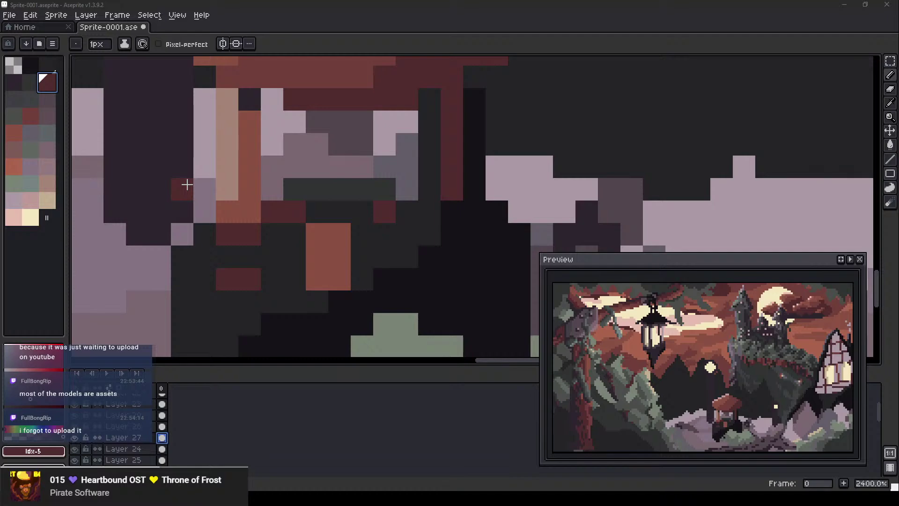
scroll(190, 189, down, 8)
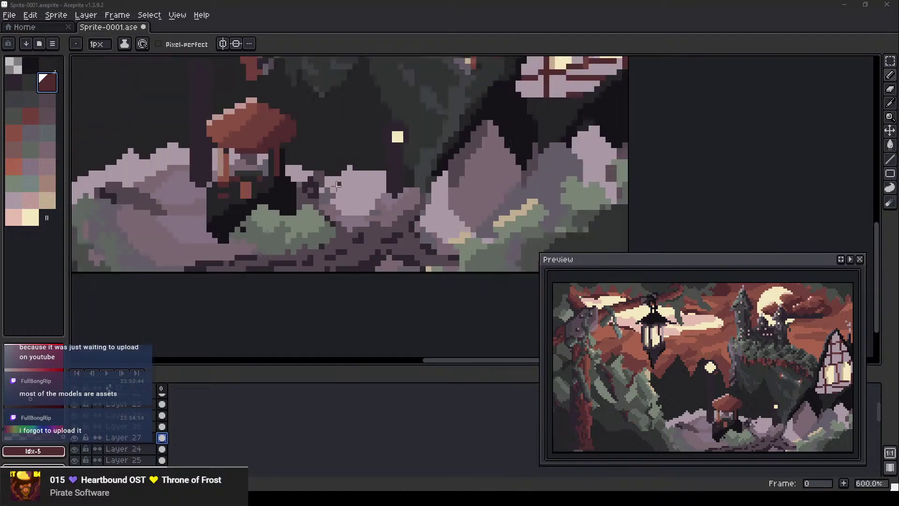
mouse_move(339, 239)
mouse_down()
mouse_move(338, 266)
mouse_move(314, 238)
mouse_move(321, 243)
mouse_up()
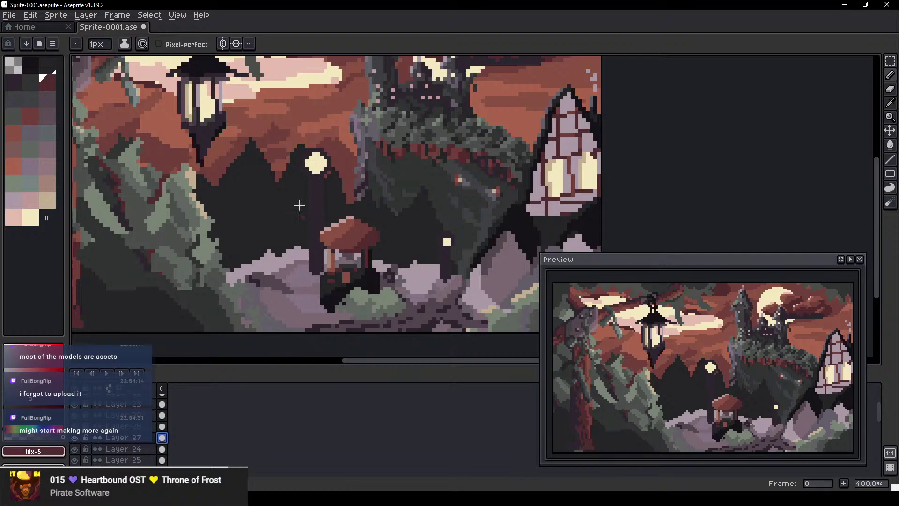
scroll(299, 205, up, 3)
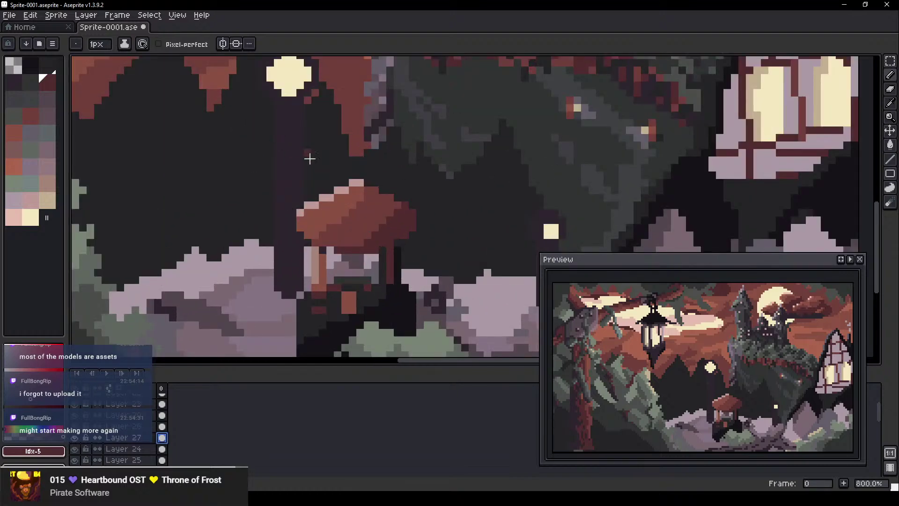
scroll(351, 253, up, 2)
scroll(347, 305, down, 3)
drag(346, 319, 334, 282)
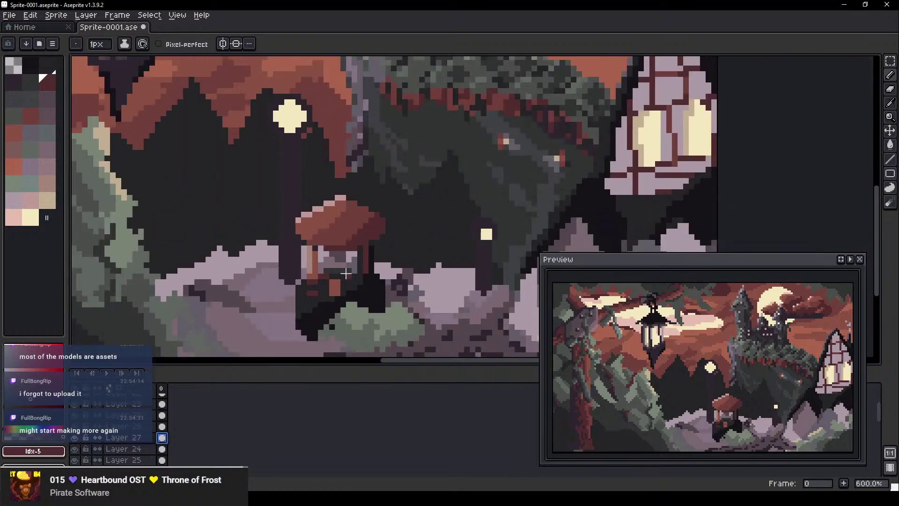
scroll(332, 290, up, 4)
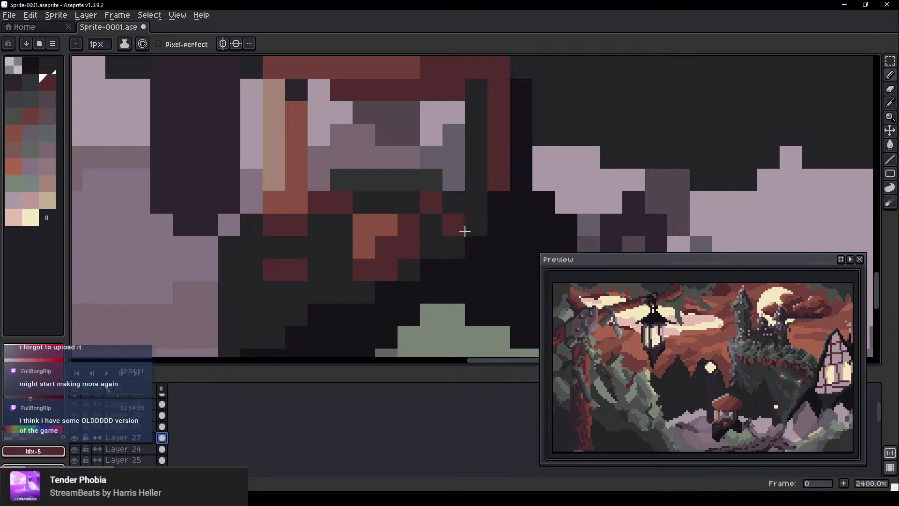
Try single-pixel touches in dark red (Idx-5) and another dark colour around the lower edge of the well's block, undoing them
scroll(467, 234, down, 3)
scroll(451, 228, up, 3)
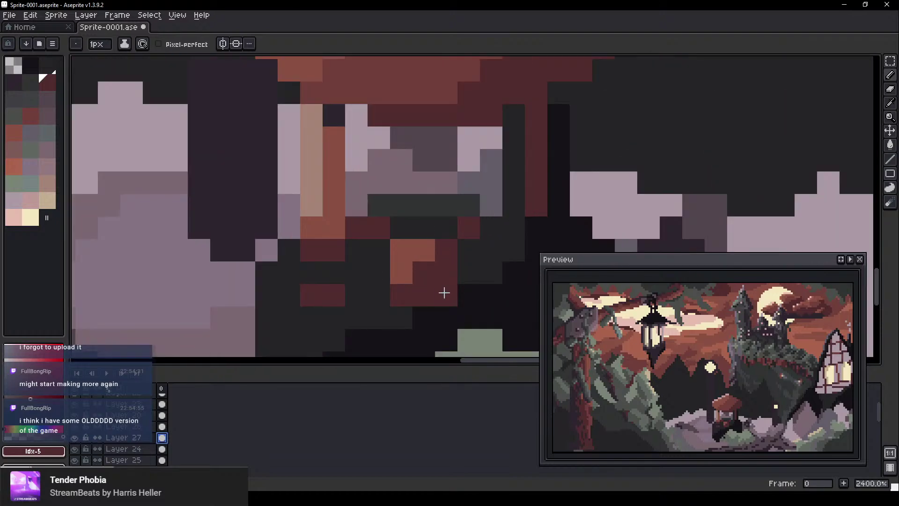
click(444, 292)
click(406, 260)
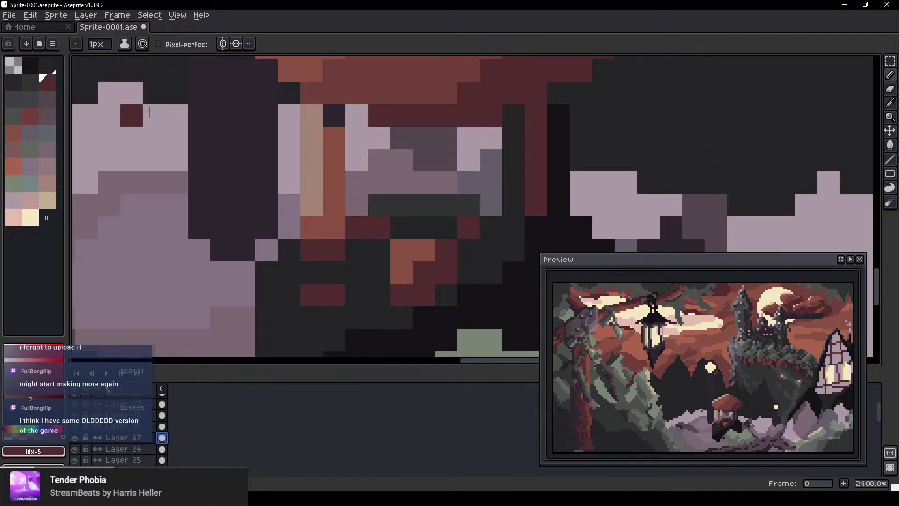
key(ctrl+z)
click(29, 64)
click(436, 269)
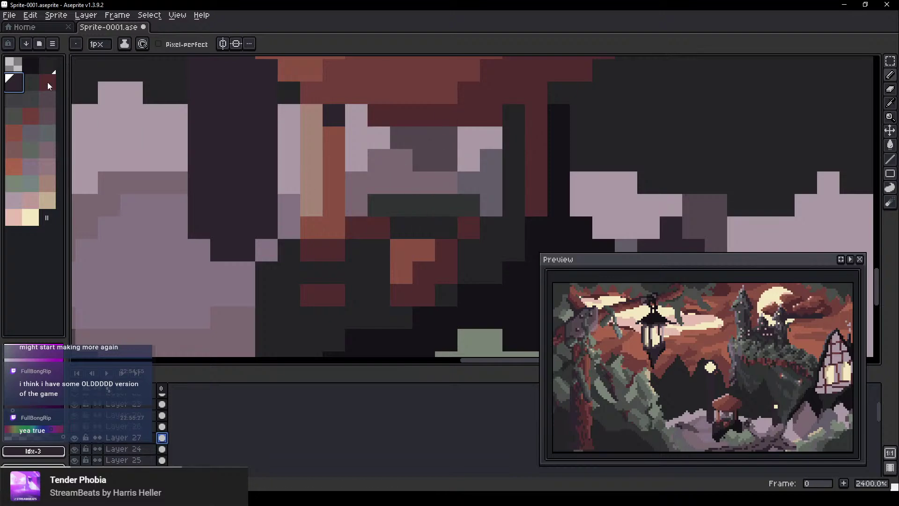
Draw a 1 px near-black (Idx-1) vertical line from beneath the well's roof to the block, adding a pixel beside its foot
click(30, 65)
click(424, 142)
drag(423, 141, 426, 207)
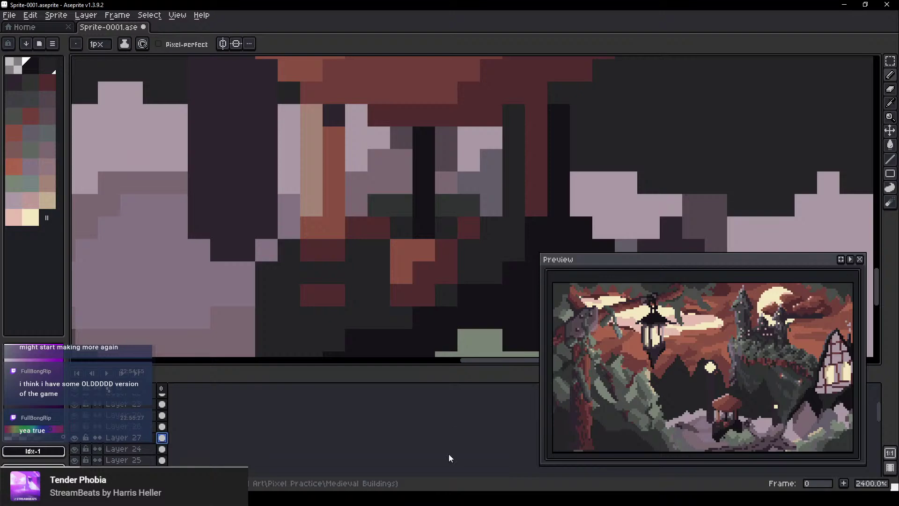
scroll(495, 307, up, 2)
click(393, 154)
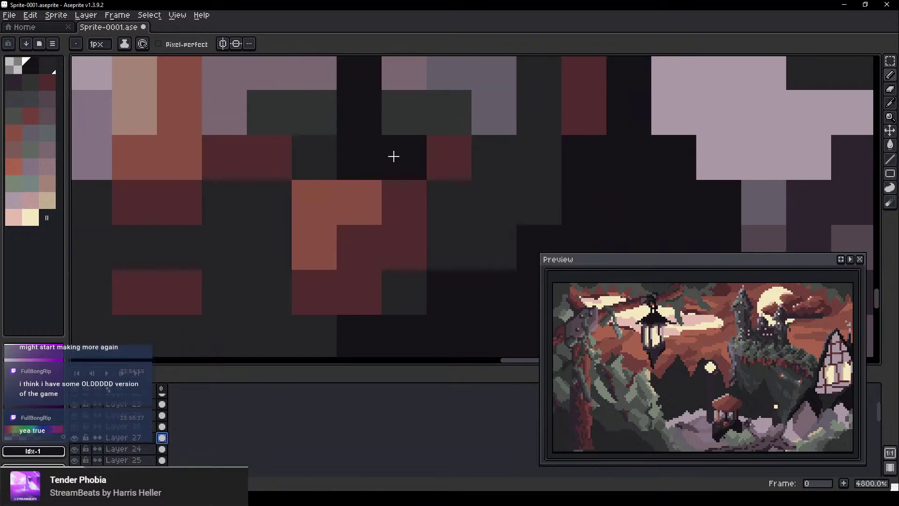
Add a near-black (Idx-1) pixel at the other side of the hanging line's foot and try one on the block's top, undoing the latter
click(322, 158)
click(410, 282)
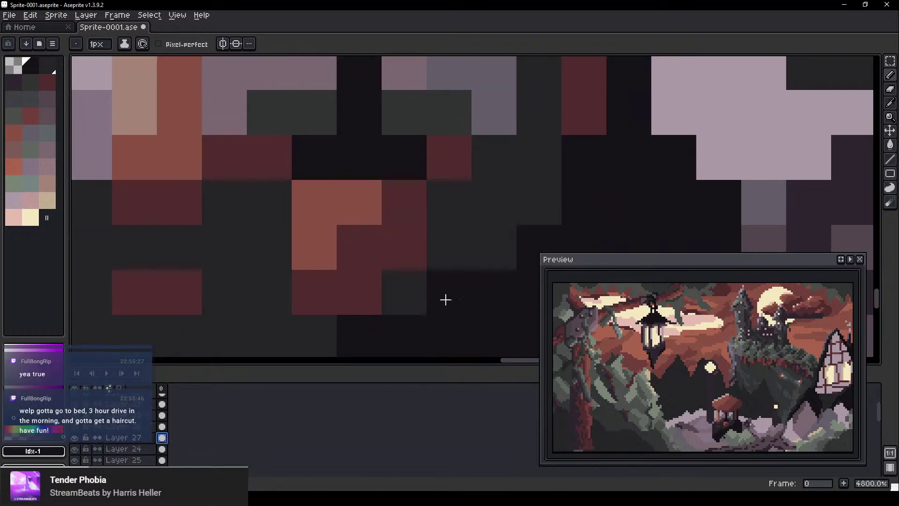
click(351, 214)
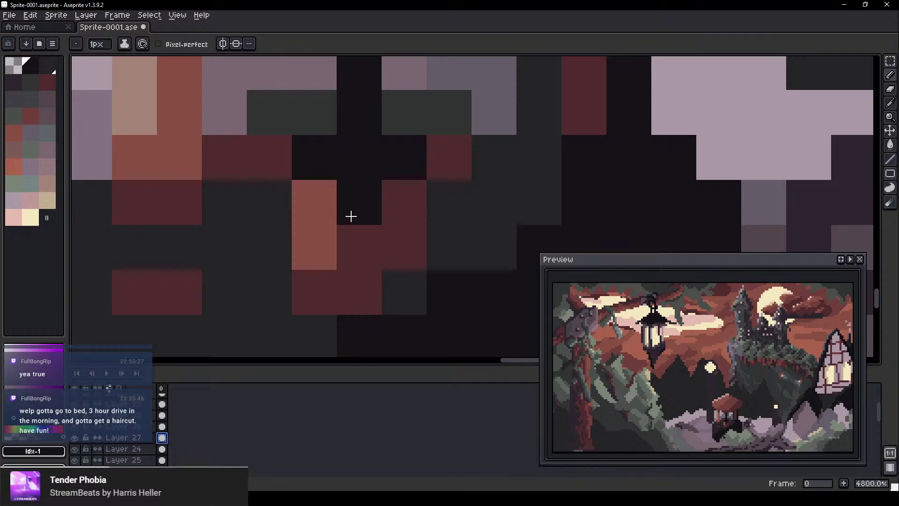
click(351, 216)
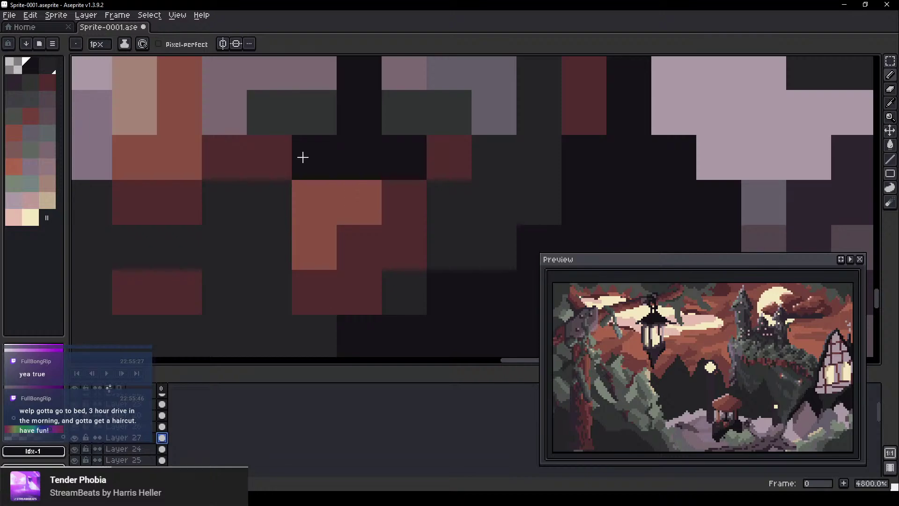
Recolour the pixels on both sides of the hanging line's foot dark purple (Idx-3)
click(10, 82)
click(325, 177)
click(387, 168)
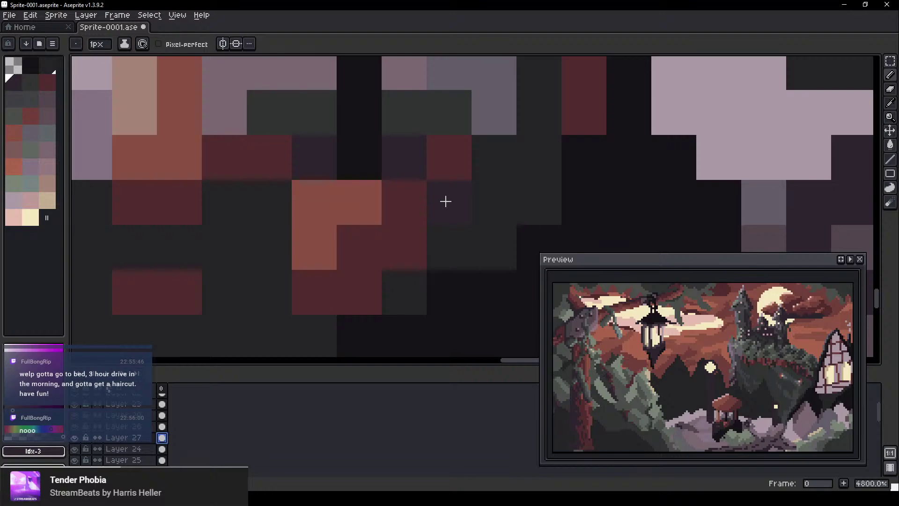
click(362, 173)
Recolour every other pixel of the well's hanging line dark grey (Idx-2) for a chain pattern, undoing a stray stroke beside it
click(43, 68)
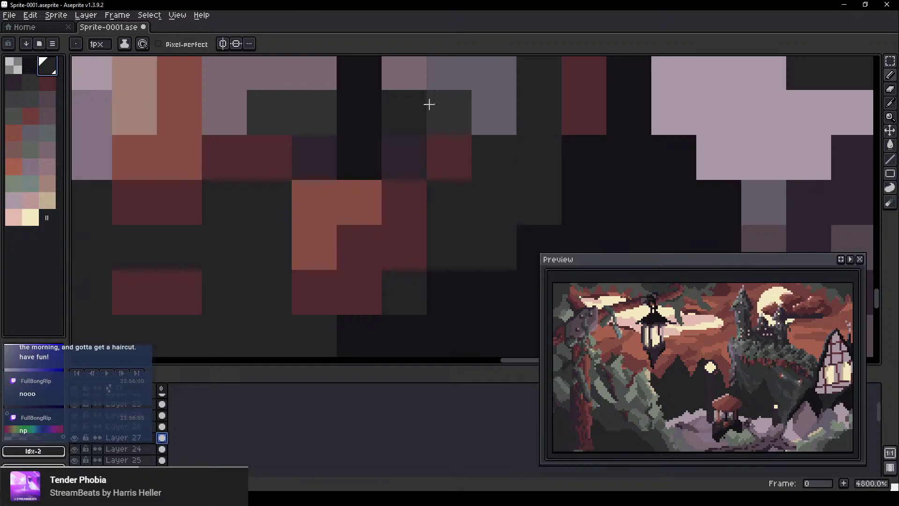
scroll(493, 146, down, 2)
drag(514, 98, 414, 203)
scroll(413, 187, down, 1)
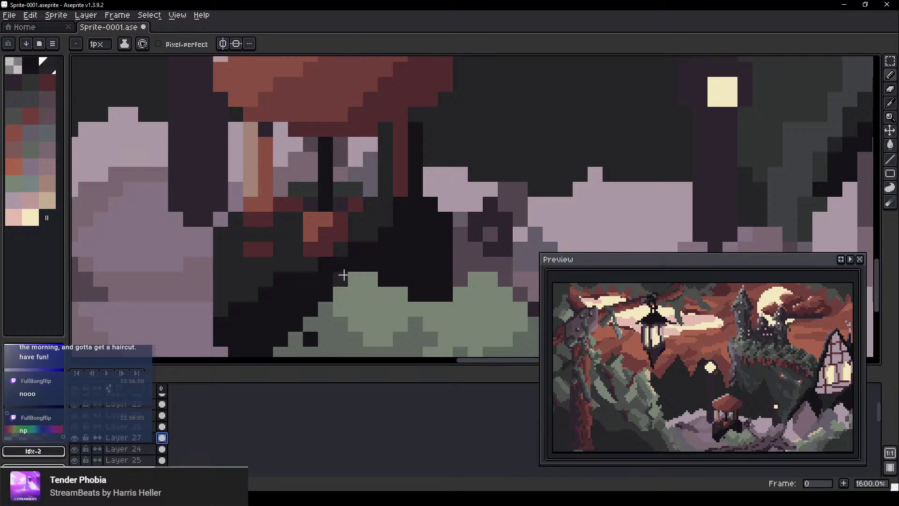
scroll(402, 180, down, 3)
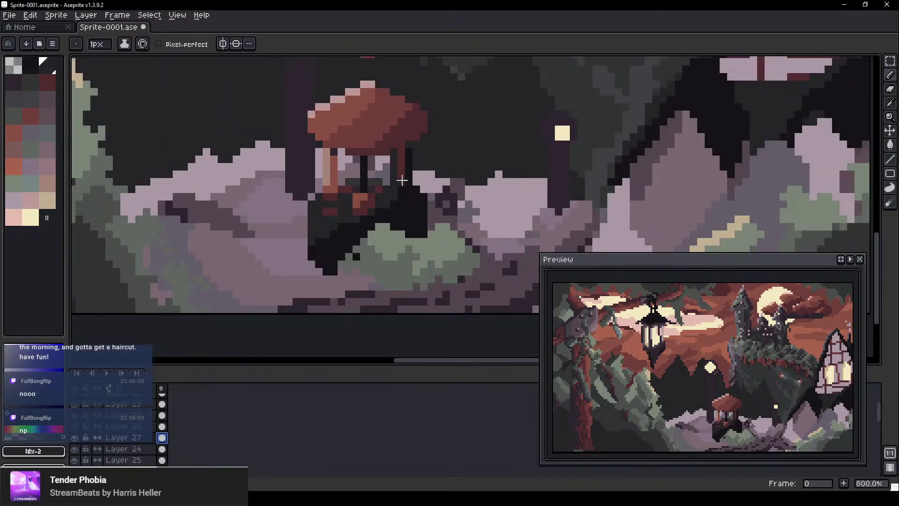
scroll(402, 179, up, 4)
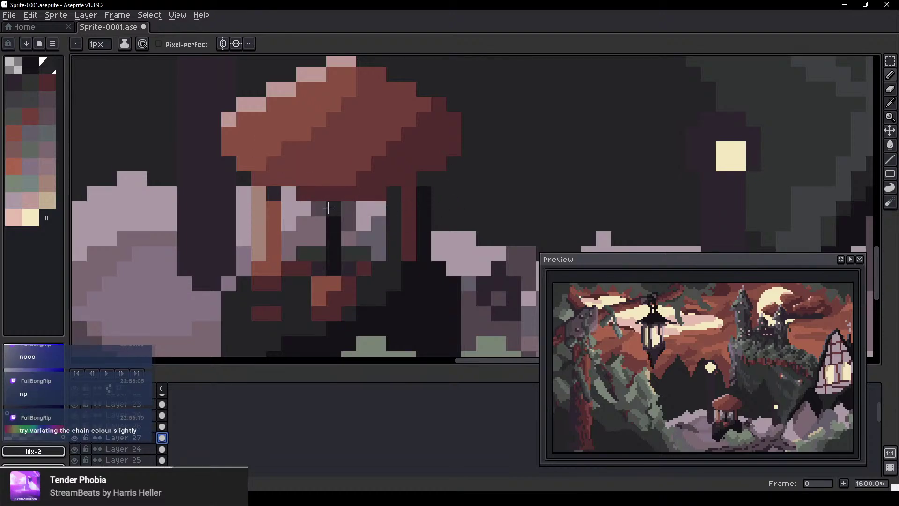
scroll(418, 243, up, 2)
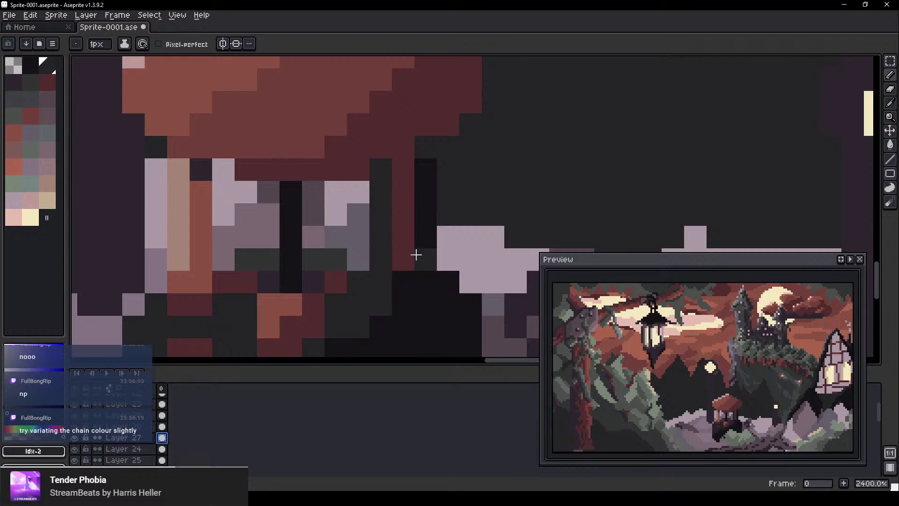
drag(307, 257, 316, 236)
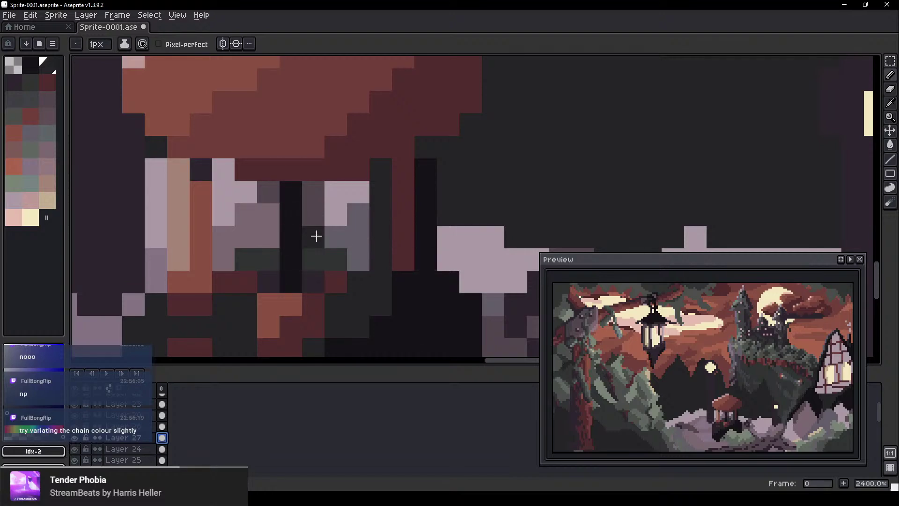
key(ctrl+z)
scroll(416, 281, down, 3)
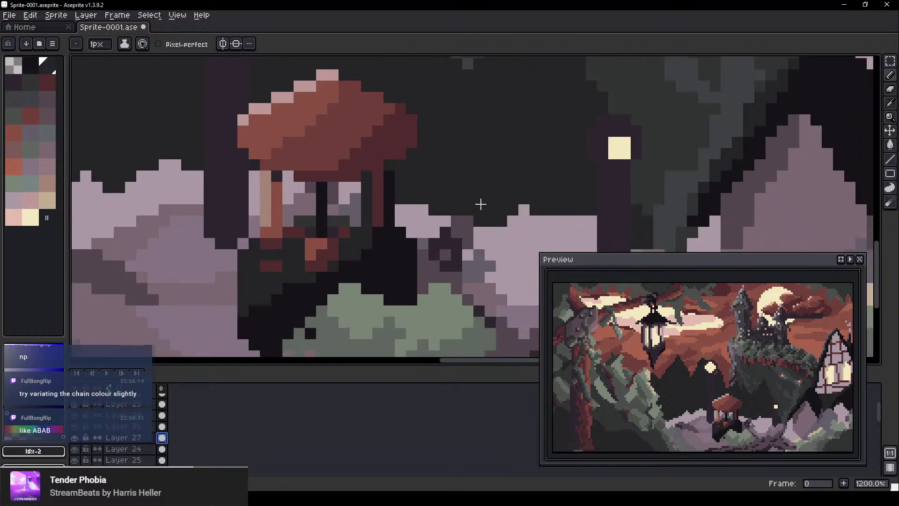
scroll(321, 239, up, 2)
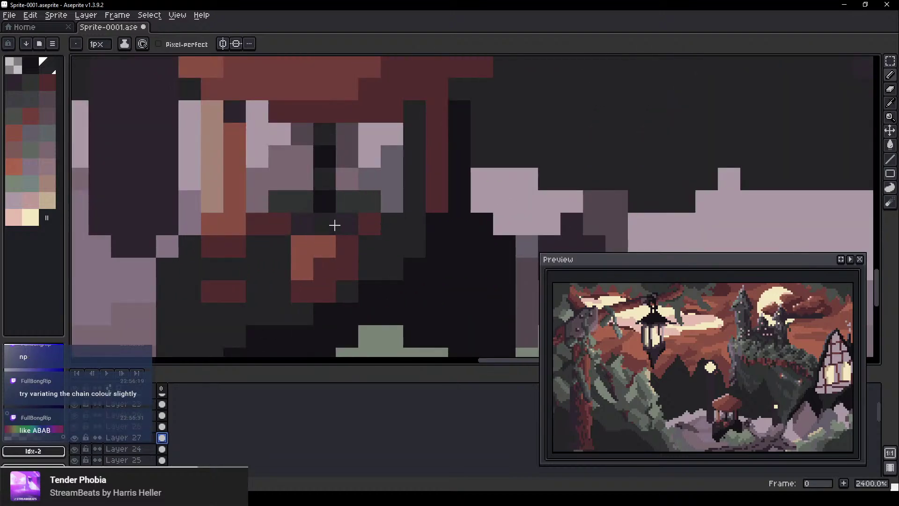
scroll(470, 282, down, 3)
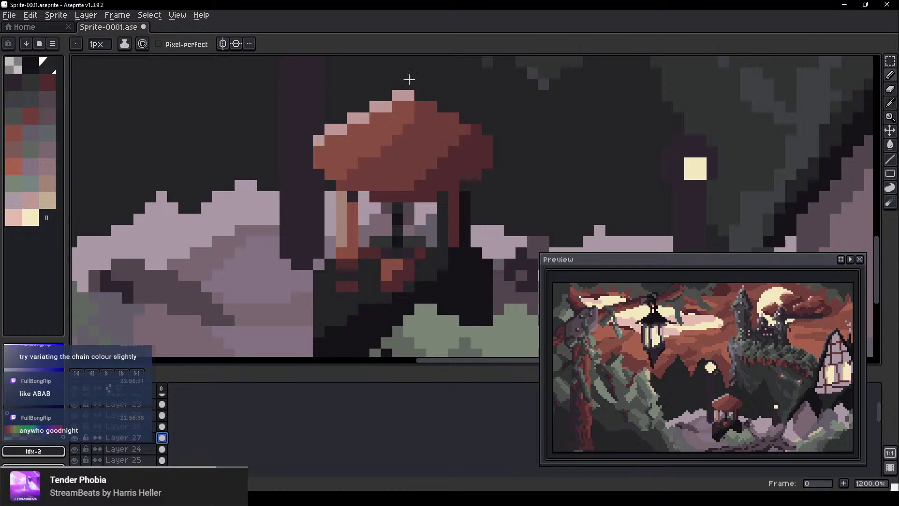
Lighten the chain's first and third pixels below the well's roof with grey (Idx-6)
scroll(445, 145, up, 3)
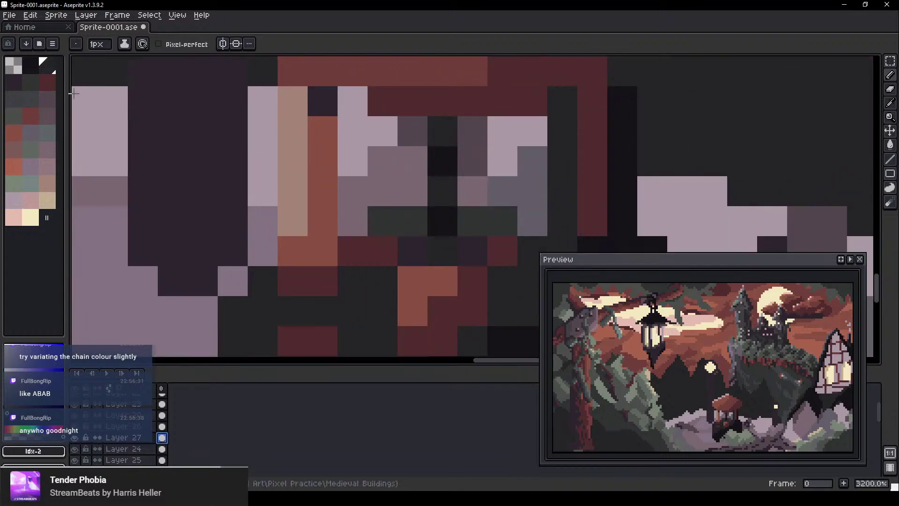
click(29, 99)
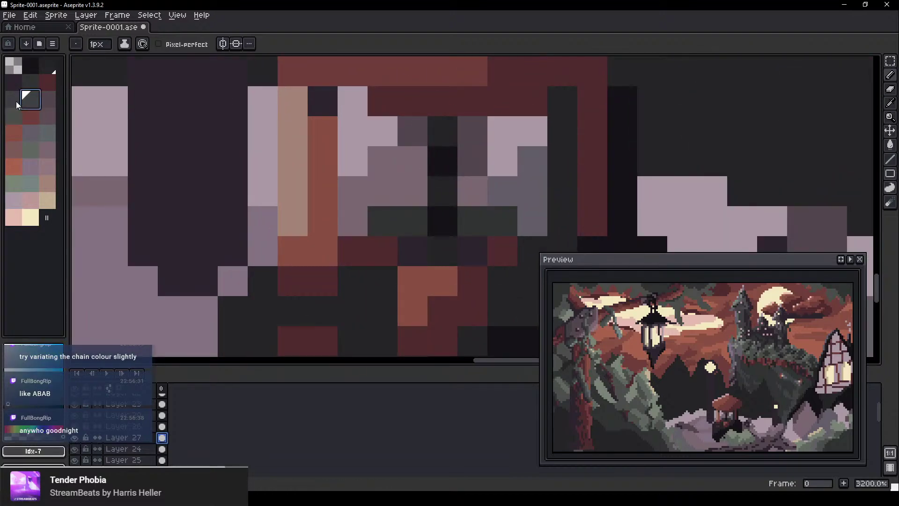
click(17, 102)
click(437, 134)
click(440, 193)
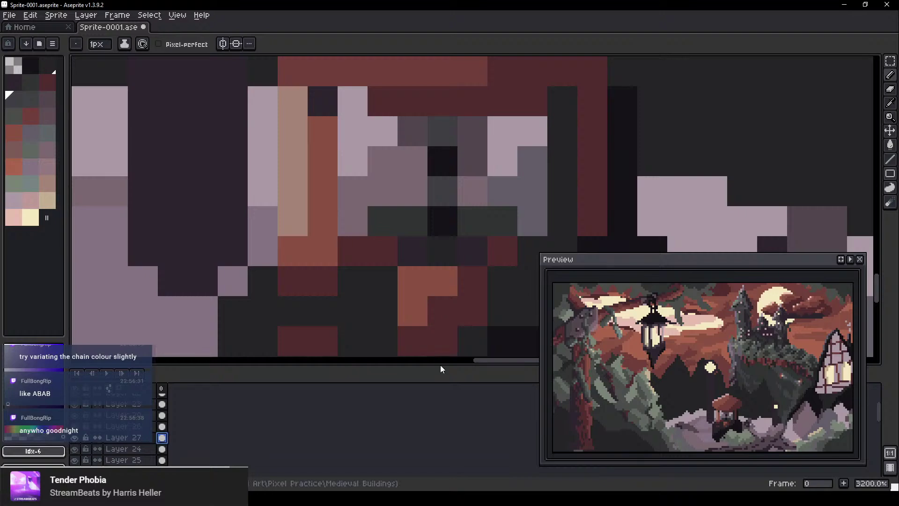
scroll(731, 427, up, 1)
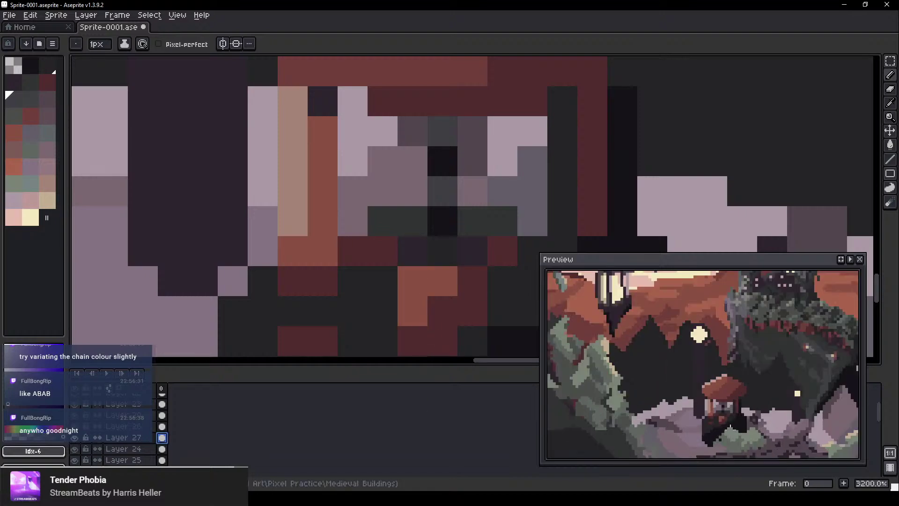
scroll(752, 420, down, 2)
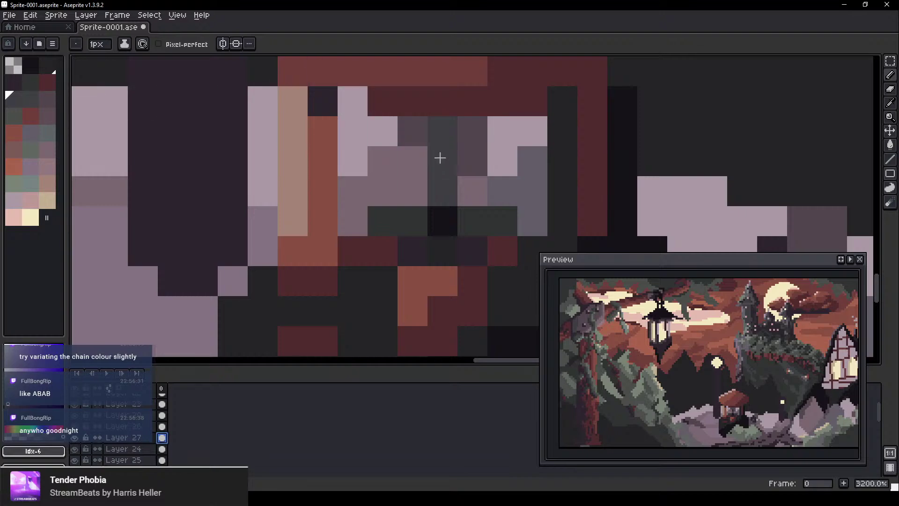
Try dusty pink (Idx-20) on the dark pixels of the well's chain, undoing the touches
click(47, 166)
click(443, 161)
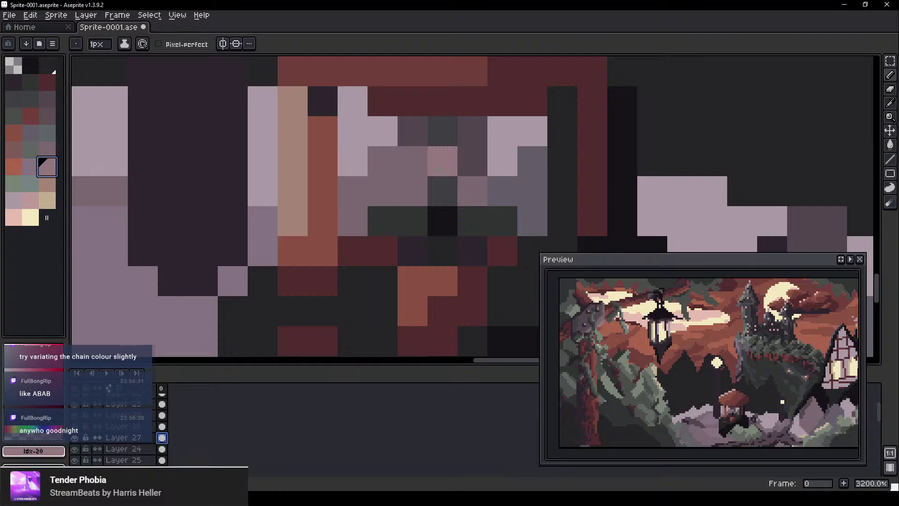
key(ctrl+z)
click(444, 187)
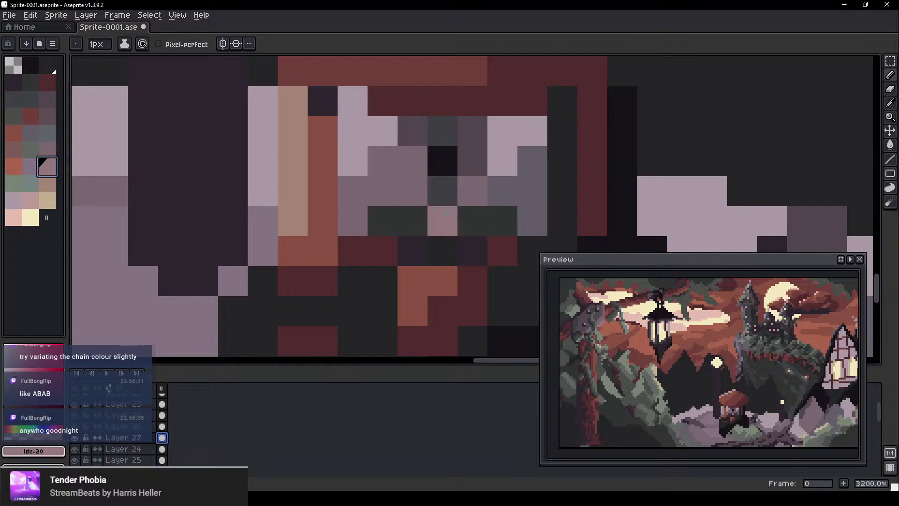
scroll(442, 189, down, 3)
scroll(291, 184, up, 2)
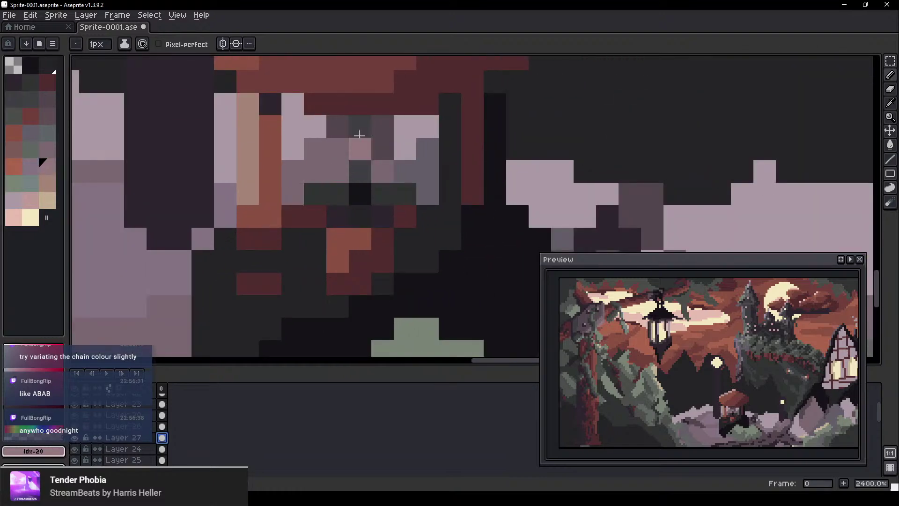
scroll(323, 187, down, 2)
Pick the layers around the well on the canvas and examine how the well and its chain read within the scene
key(v)
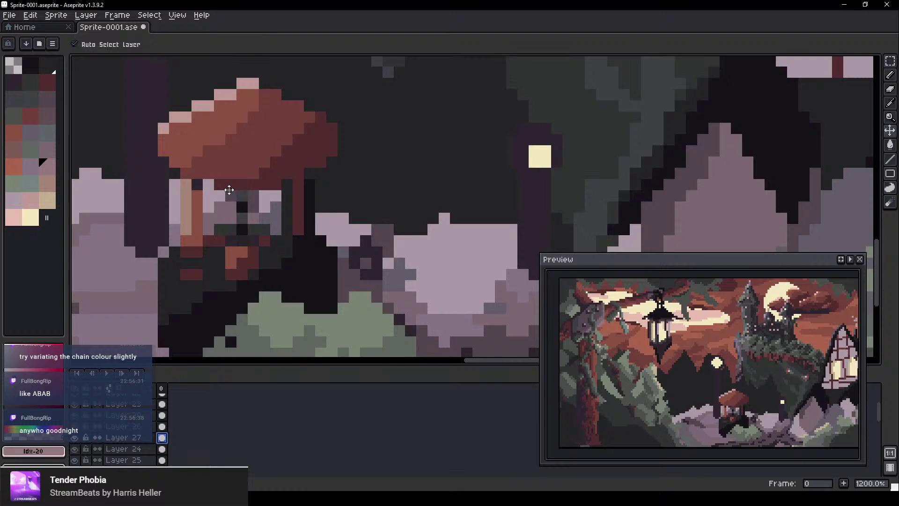
click(268, 198)
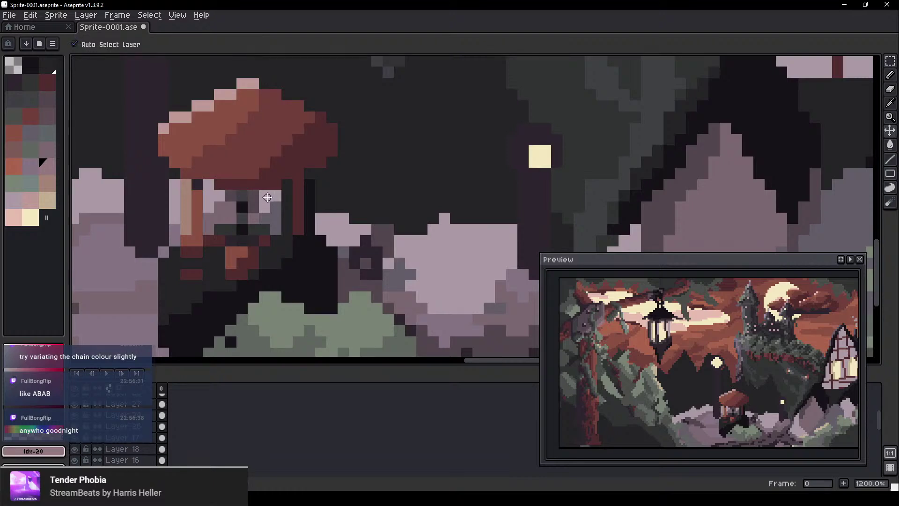
click(273, 326)
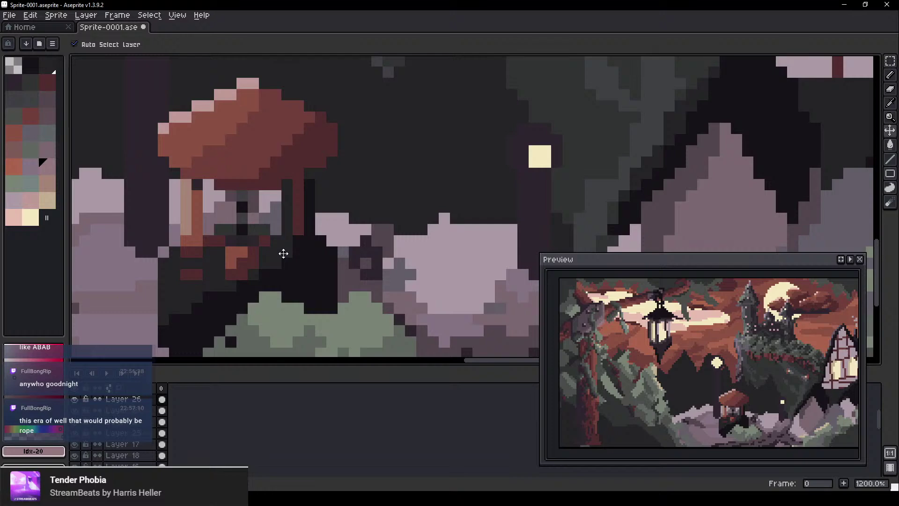
scroll(251, 186, down, 3)
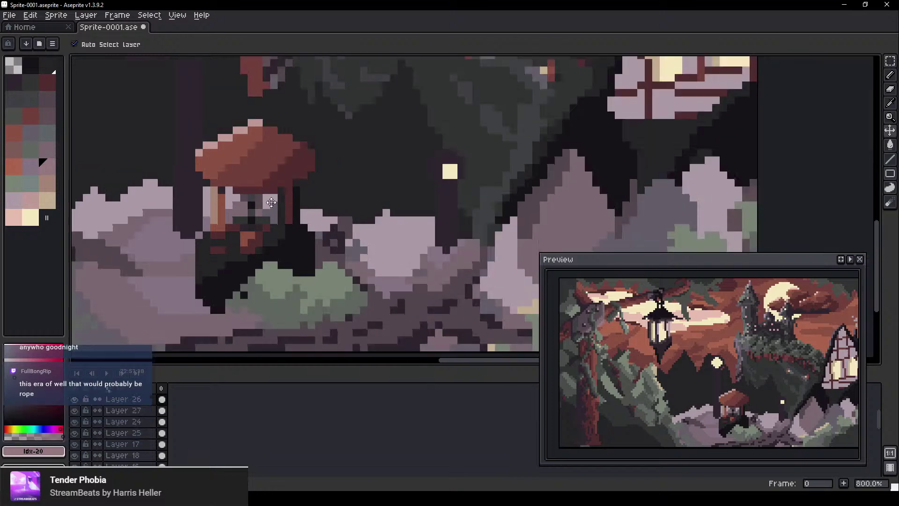
scroll(333, 234, up, 1)
scroll(306, 191, down, 1)
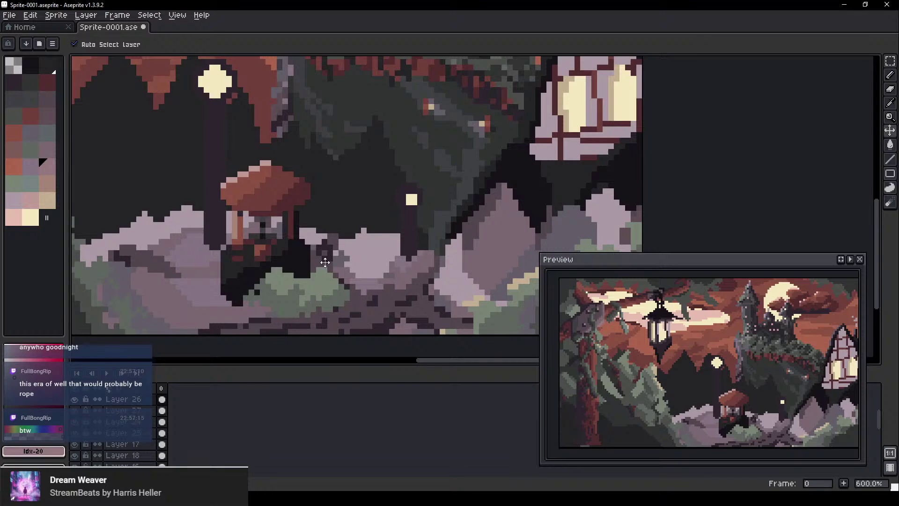
scroll(295, 151, up, 1)
scroll(328, 150, down, 2)
drag(353, 130, 455, 168)
scroll(435, 234, right, 2)
scroll(304, 283, up, 5)
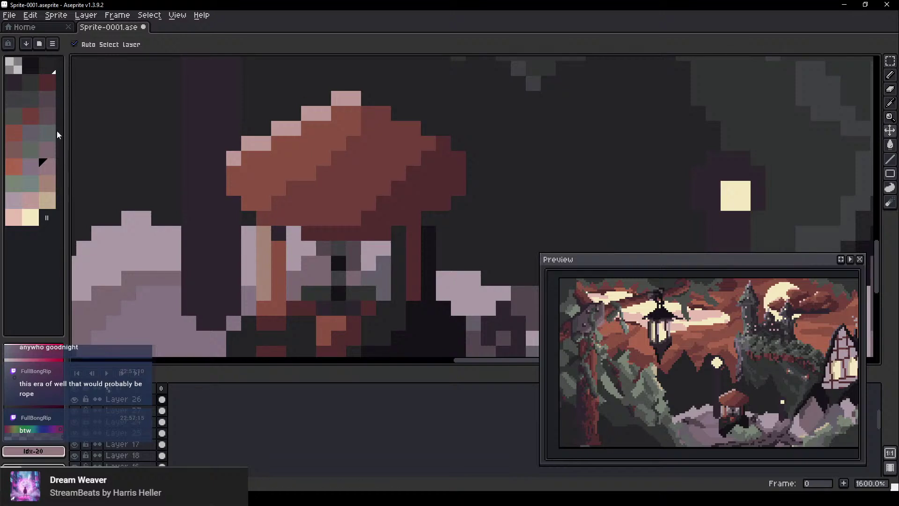
Return to the well's layer with the Pencil and recolour the second and fourth pixels of the hanging line dark red (Idx-5)
click(32, 116)
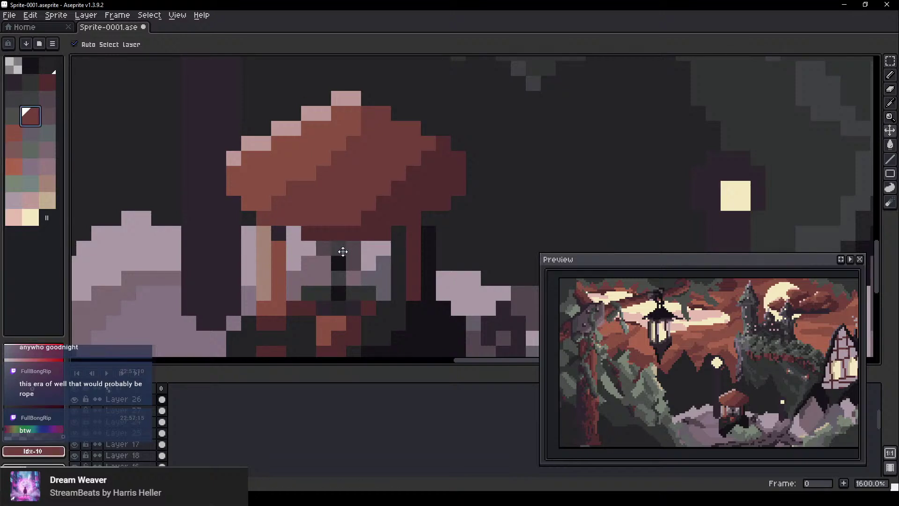
key(b)
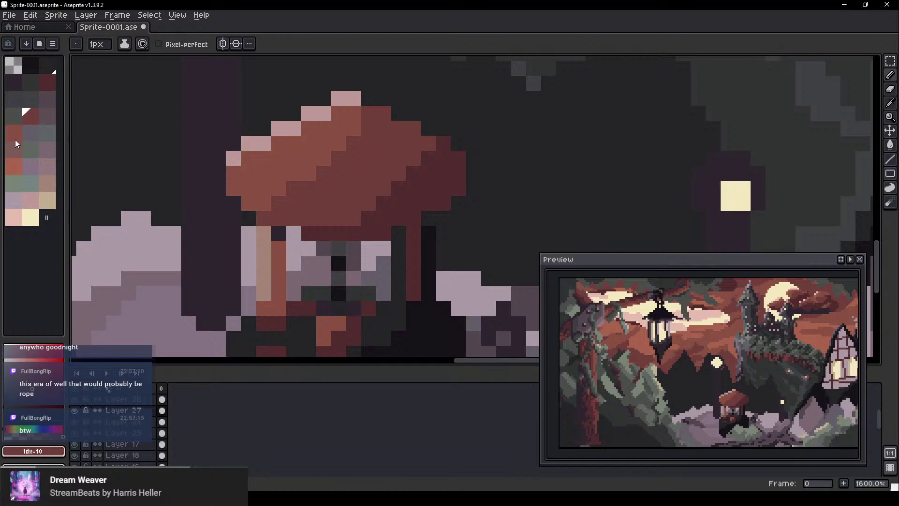
click(49, 86)
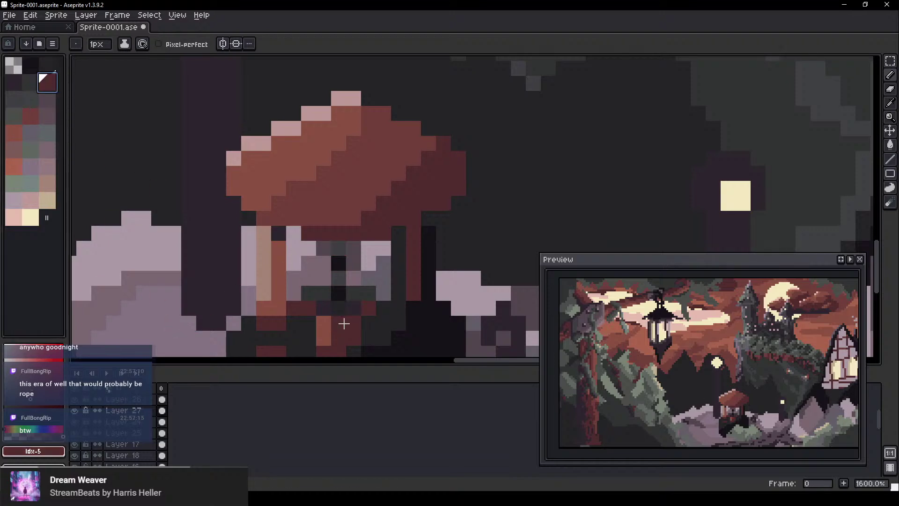
click(341, 262)
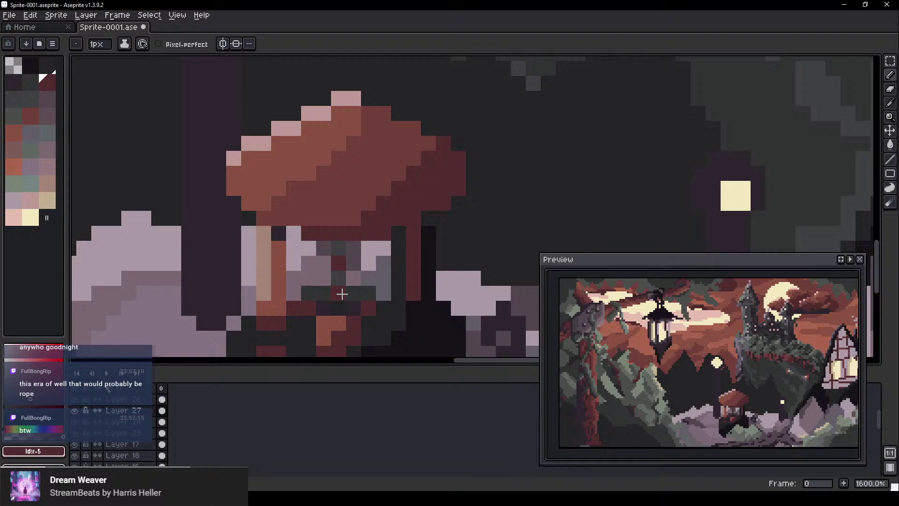
click(342, 294)
click(335, 313)
Fill the remaining alternate pixels of the hanging line with reddish-brown (Idx-12), down to the block, for a rope look
click(22, 136)
click(338, 252)
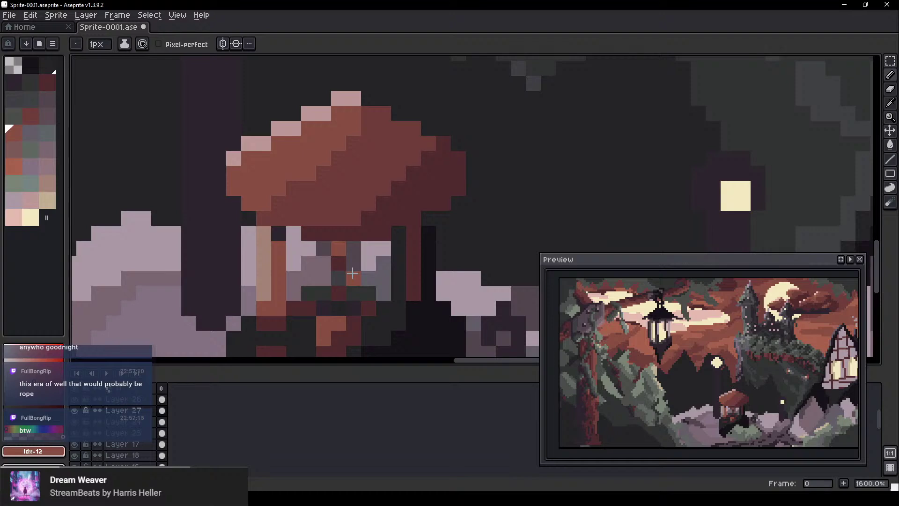
click(343, 277)
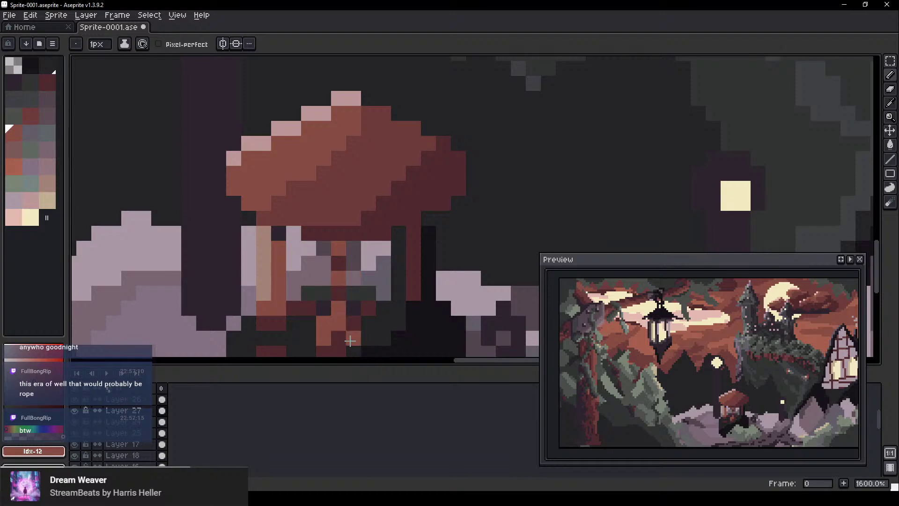
scroll(400, 271, down, 1)
scroll(403, 267, up, 1)
drag(384, 248, 341, 184)
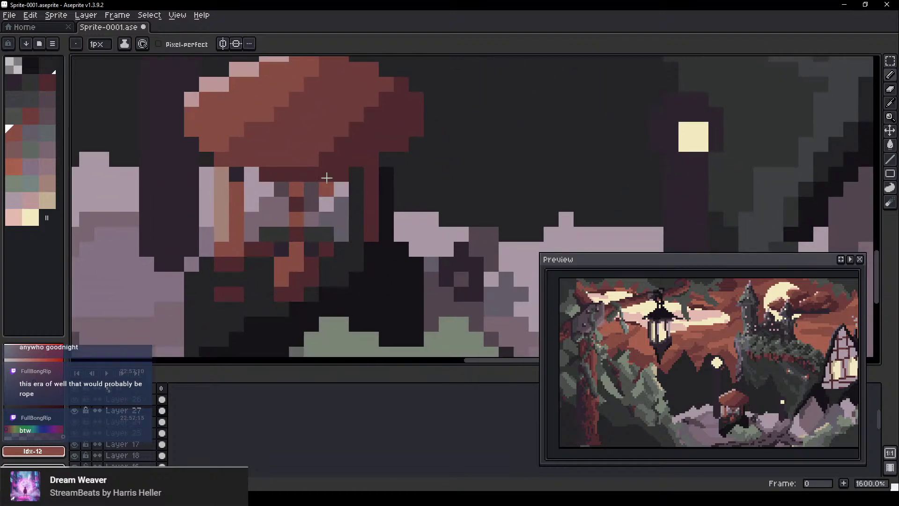
Highlight the upper right corner pixel of the well's reddish-brown block with lighter orange-red (Idx-18)
scroll(313, 222, up, 3)
drag(381, 281, 387, 184)
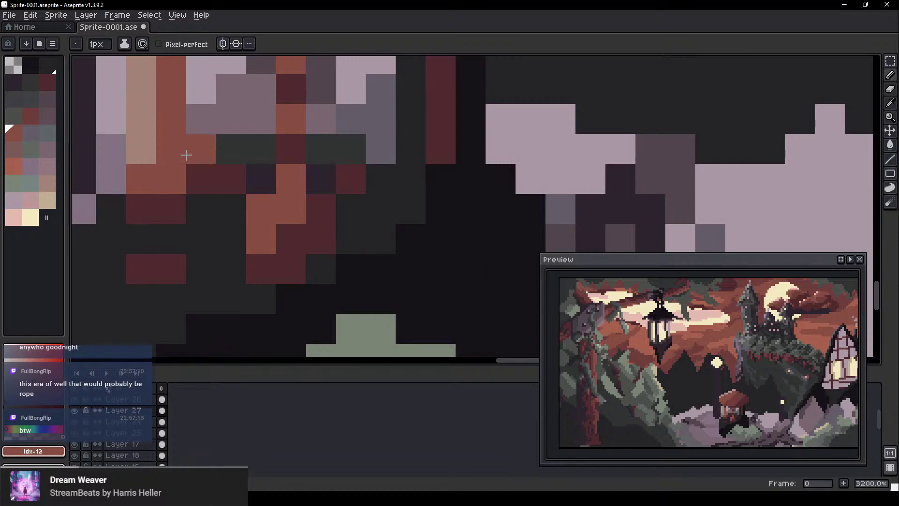
click(8, 168)
click(335, 221)
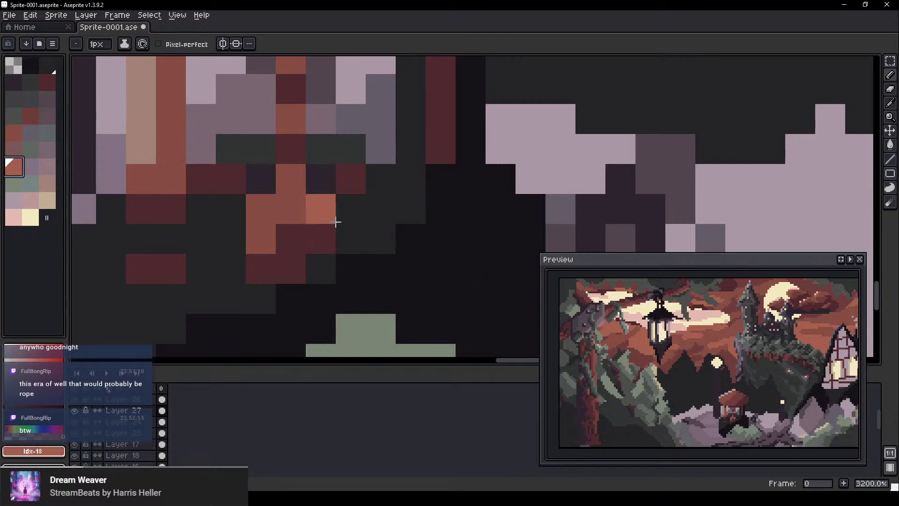
key(ctrl+z)
click(267, 176)
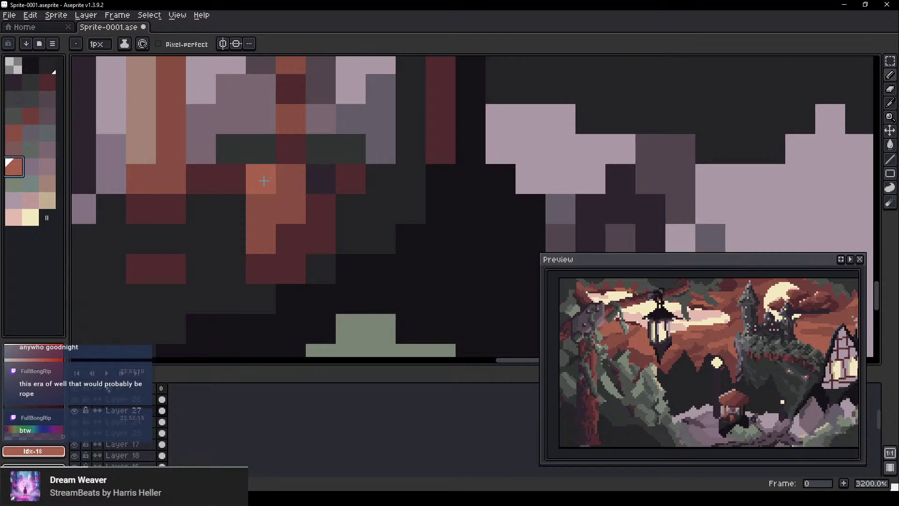
key(ctrl+z)
click(265, 205)
key(ctrl+z)
click(262, 192)
key(ctrl+z)
Place one light orange pixel (Idx-18) in the middle of the bucket hanging under the well's roof
click(290, 208)
click(291, 209)
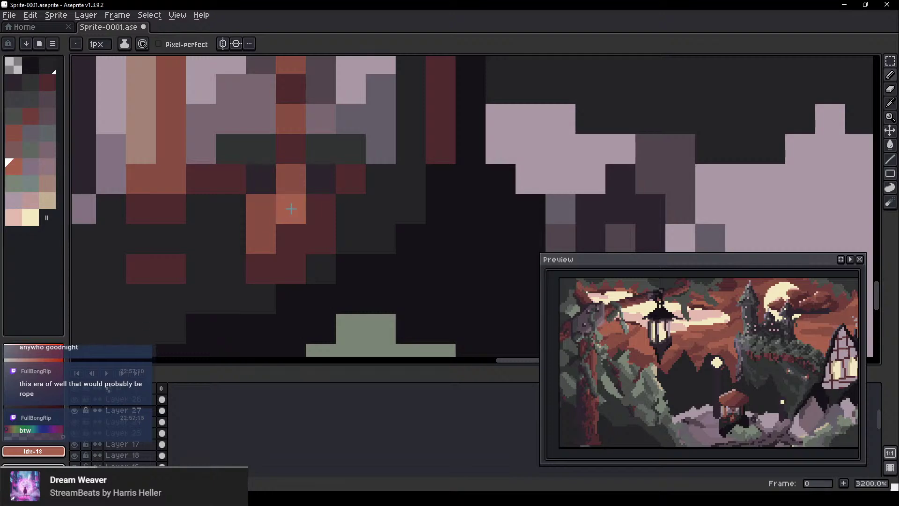
key(ctrl+z)
Paint a three-pixel horizontal grey-teal band (Idx-14) across the upper part of the well's bucket
click(47, 133)
click(261, 181)
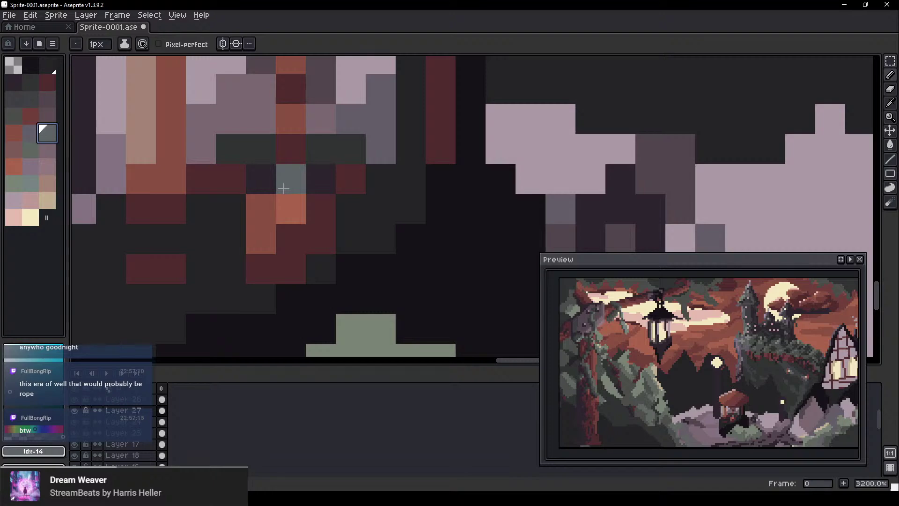
drag(272, 188, 314, 187)
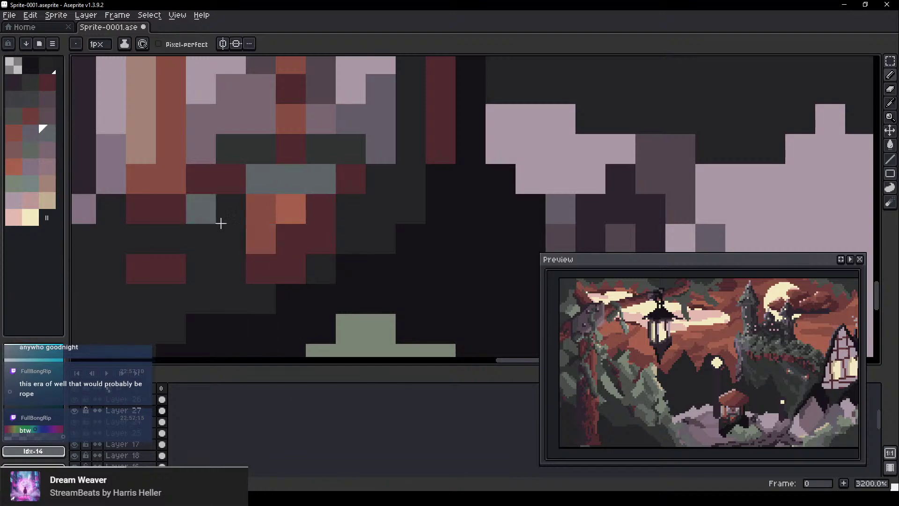
Add muted red pixels (Idx-10) beside the bucket's grey band and on both sides of the rope just above it
click(25, 112)
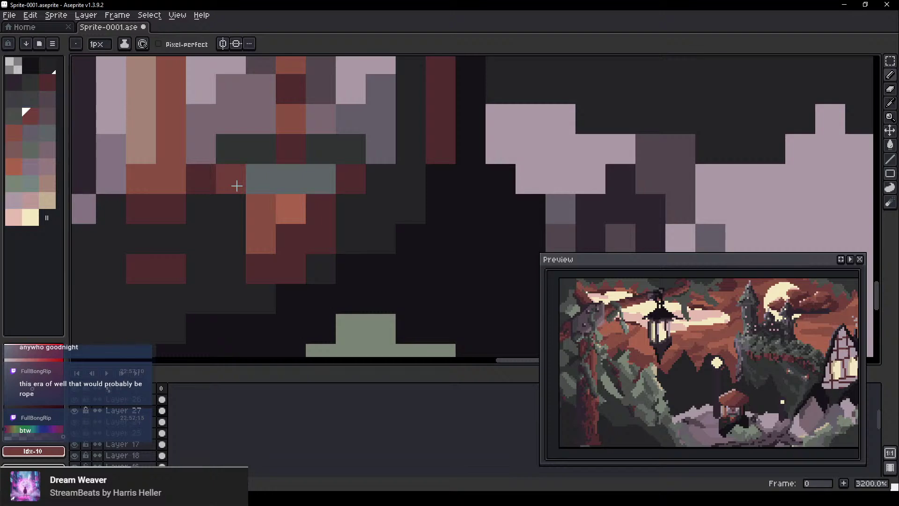
click(235, 185)
click(328, 158)
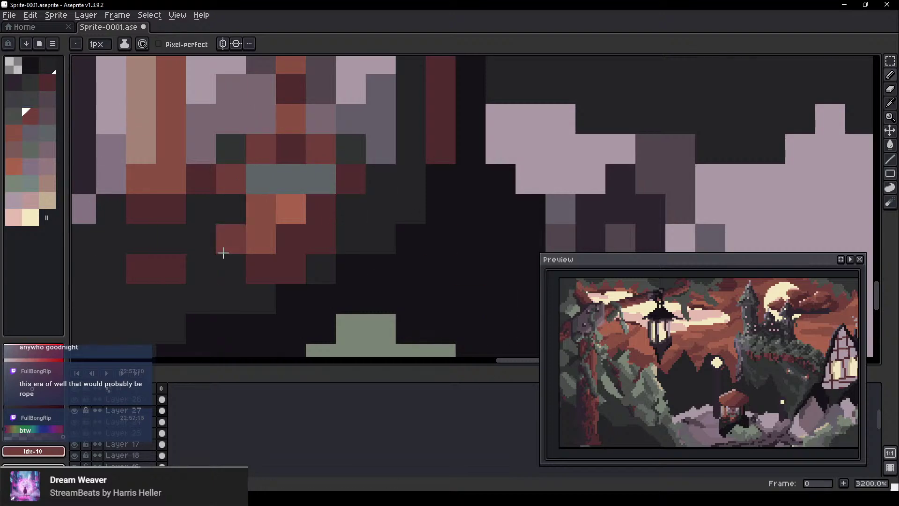
click(199, 182)
scroll(208, 120, up, 1)
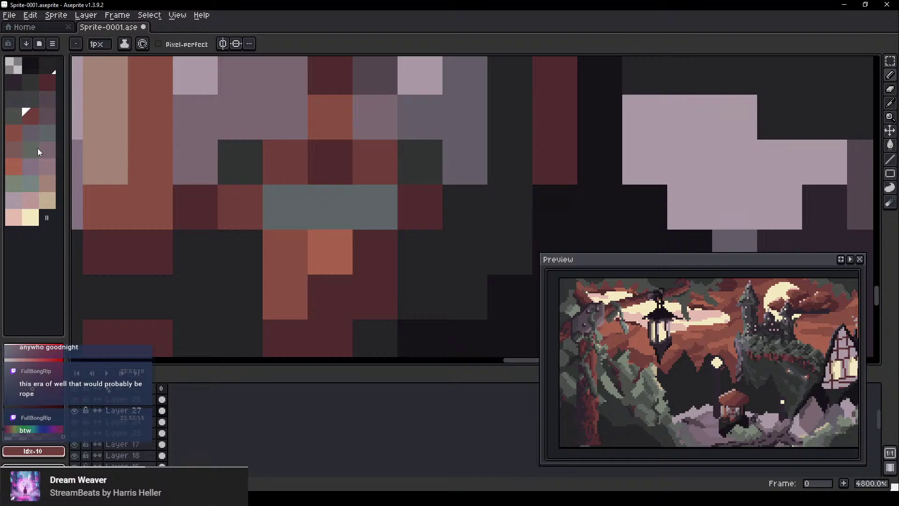
Lighten the left two pixels of the bucket's three-pixel grey band with the pale teal Idx-22
click(37, 149)
click(30, 185)
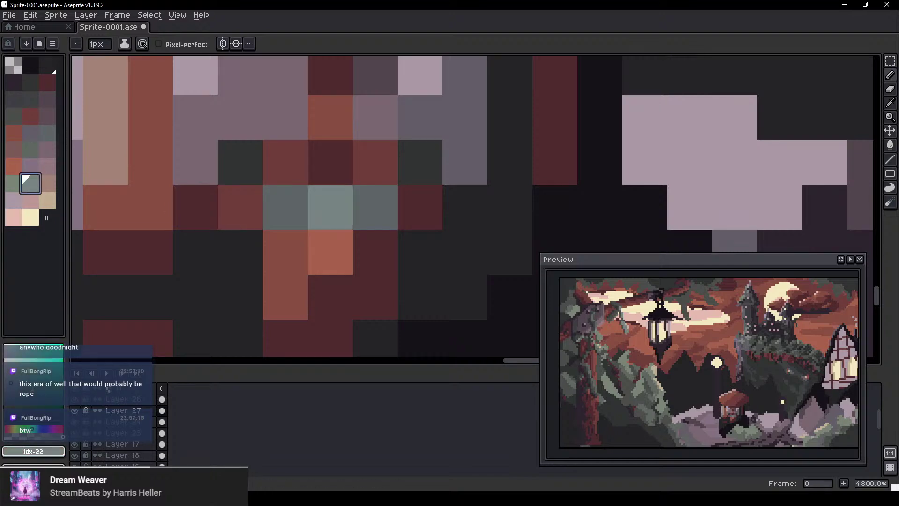
key(ctrl+z)
click(286, 206)
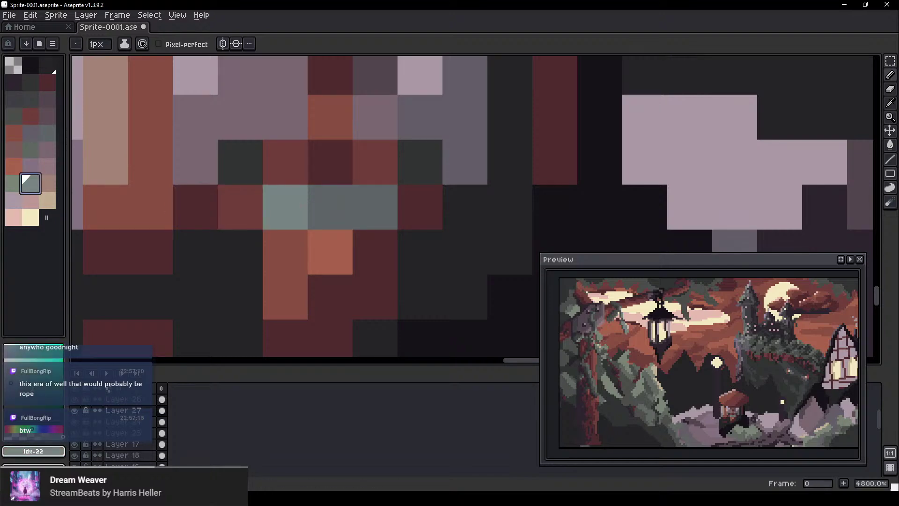
key(ctrl+z)
click(330, 206)
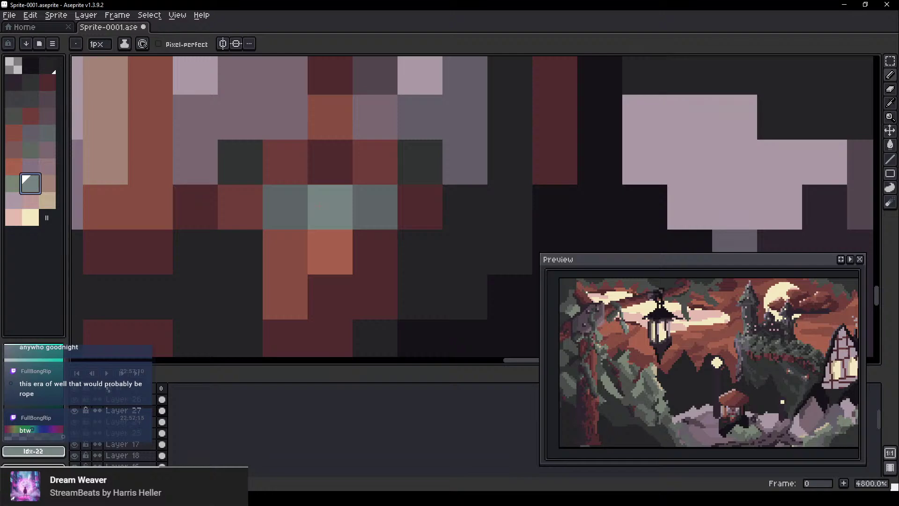
click(286, 206)
Highlight the bucket's left side with light orange pixels (Idx-18) above, beside and below the teal band
scroll(491, 108, down, 1)
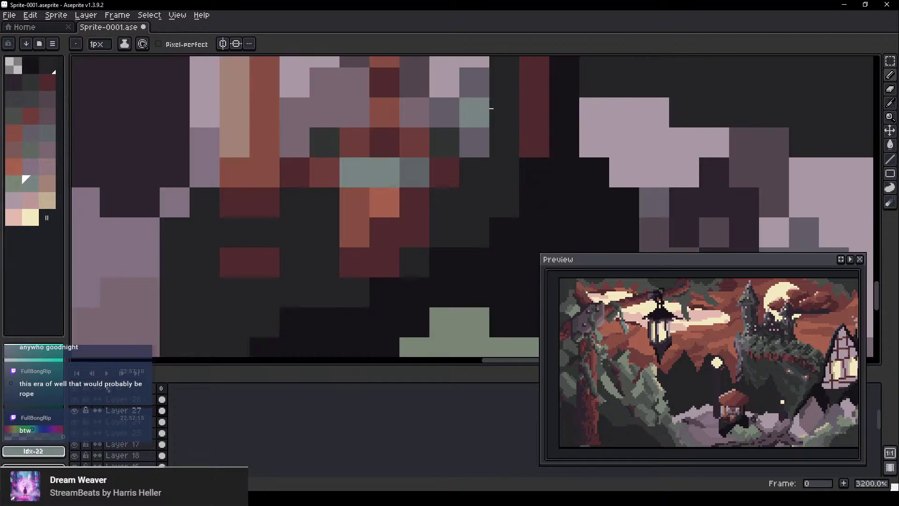
scroll(490, 108, down, 4)
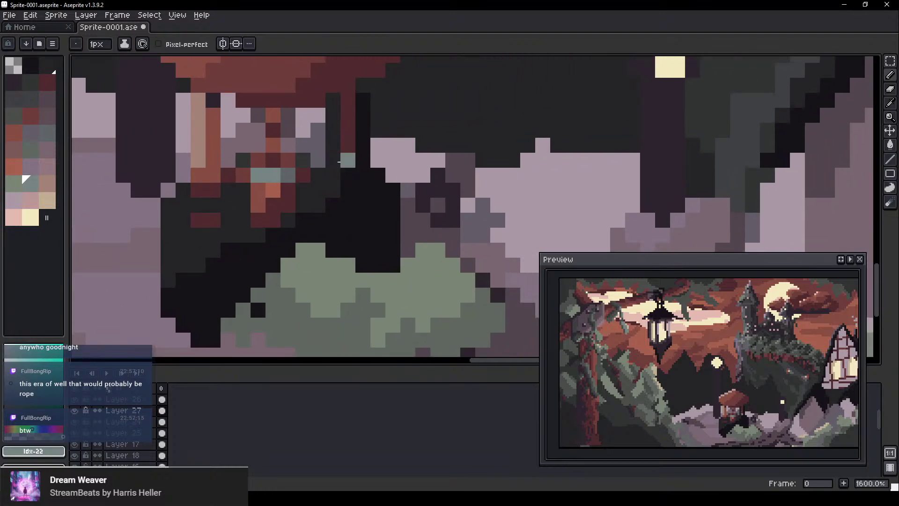
scroll(340, 161, down, 2)
scroll(423, 125, up, 5)
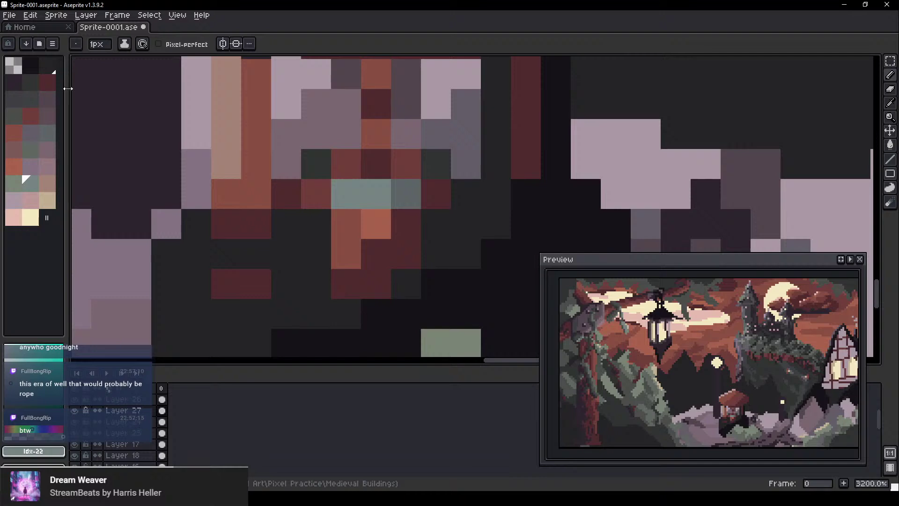
click(15, 167)
click(315, 167)
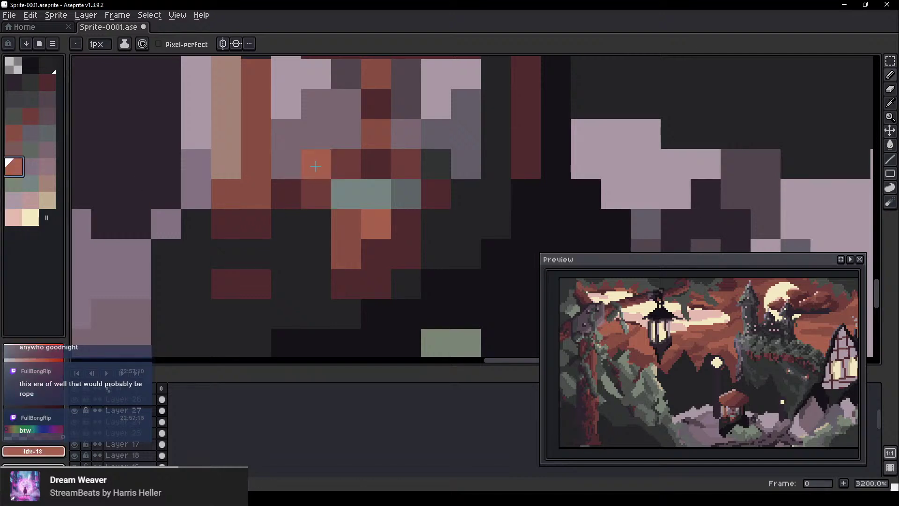
click(343, 174)
click(312, 193)
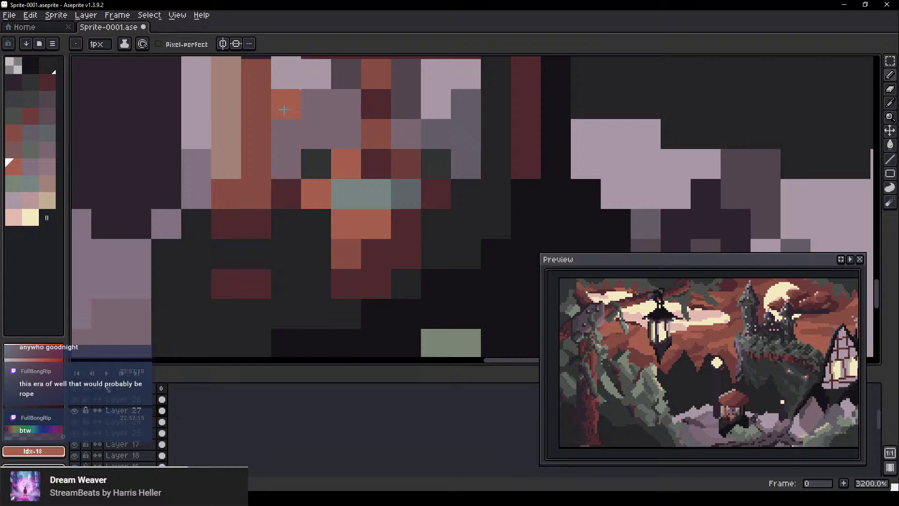
Paint two dark grey pixels (Idx-7) on the well's stonework directly left of the bucket on Layer 25
scroll(271, 170, up, 1)
mouse_move(362, 207)
mouse_down()
mouse_move(274, 209)
mouse_move(191, 194)
mouse_up()
alt+click(163, 239)
click(138, 240)
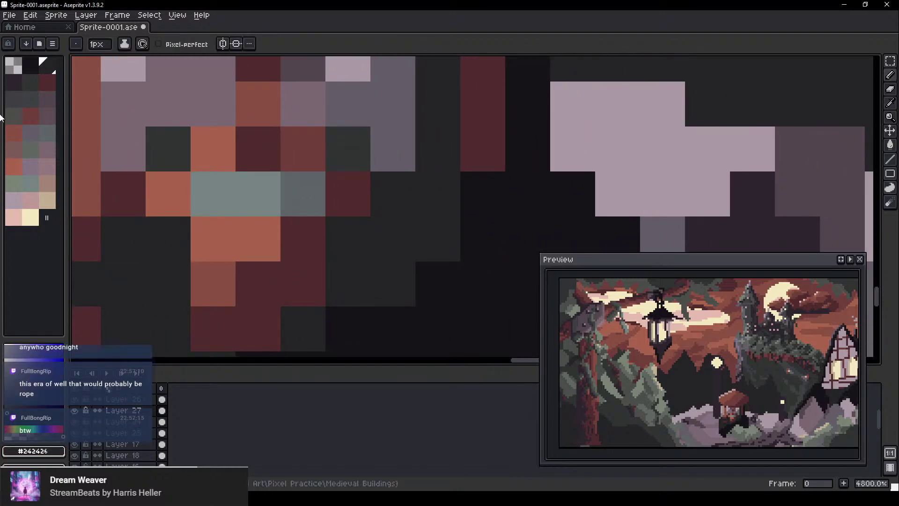
click(29, 92)
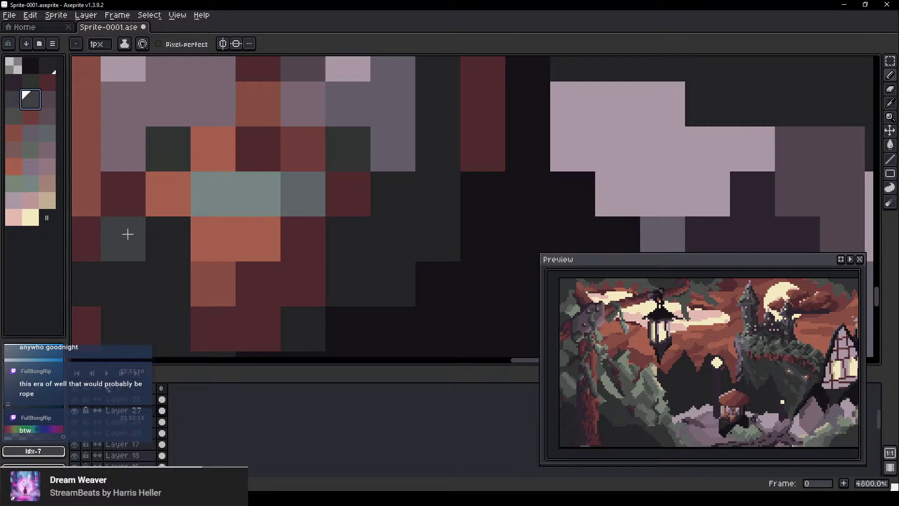
key(v)
key(b)
drag(135, 233, 160, 233)
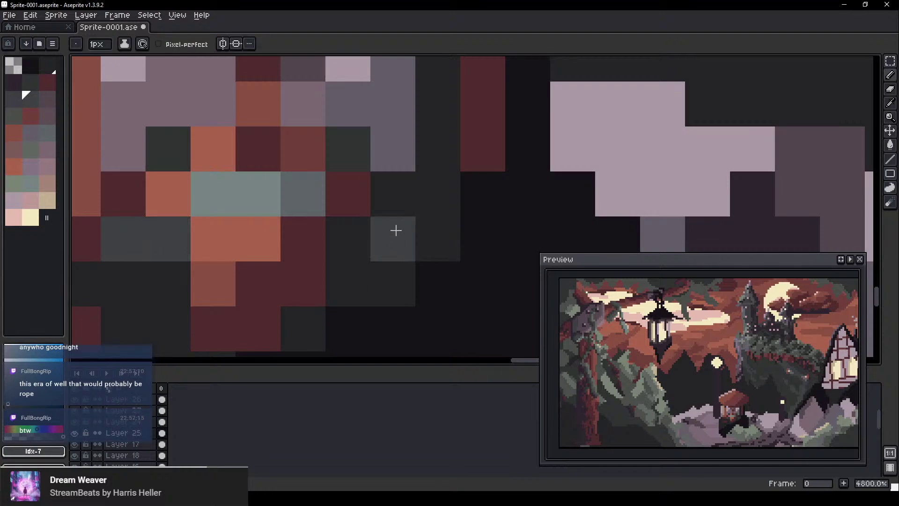
Extend the dark grey (Idx-7) stonework around the bucket's right side and lower left, discarding the stray trial pixels
mouse_move(355, 252)
mouse_down()
mouse_move(394, 223)
mouse_move(383, 197)
mouse_move(380, 246)
mouse_up()
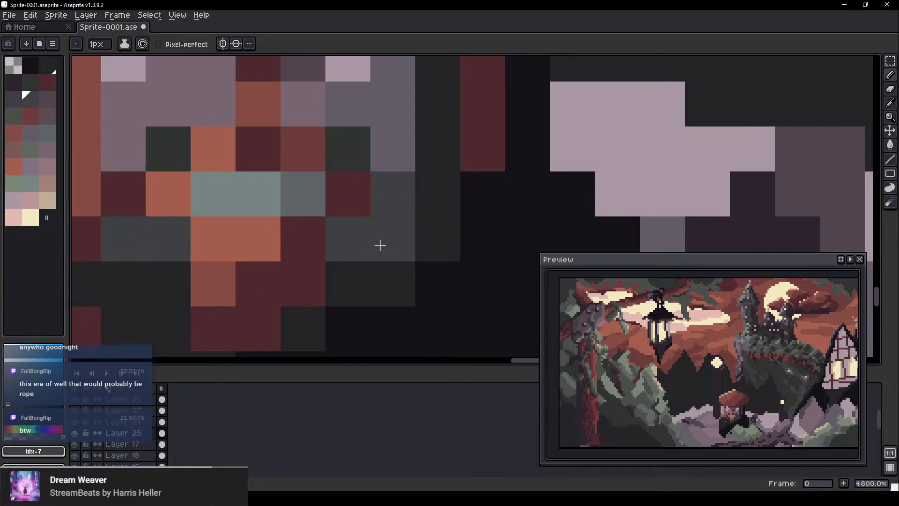
click(358, 267)
click(172, 285)
click(341, 314)
key(ctrl+z)
click(291, 108)
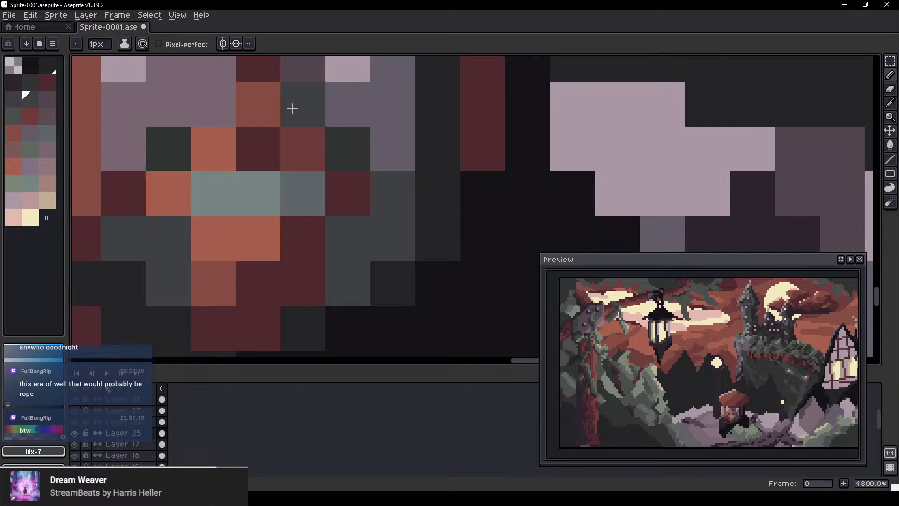
key(ctrl+z)
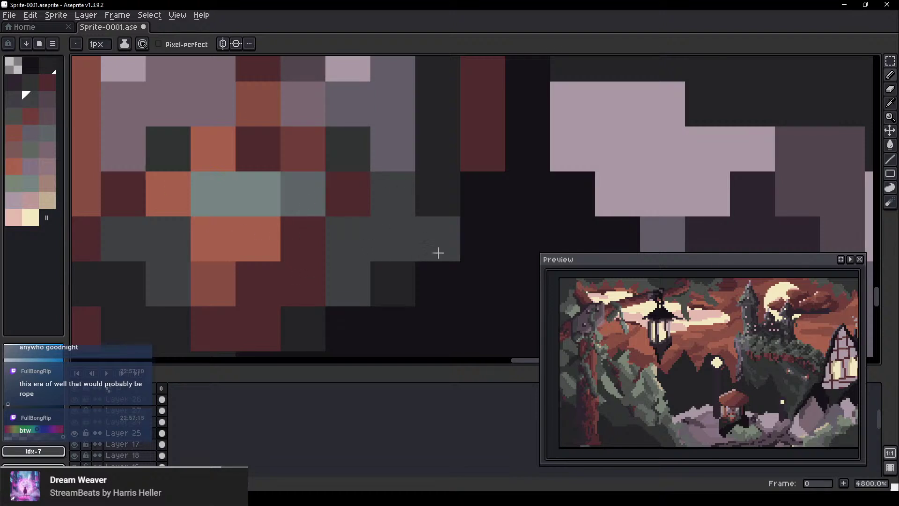
mouse_move(437, 199)
mouse_down()
mouse_move(435, 242)
mouse_move(394, 295)
mouse_up()
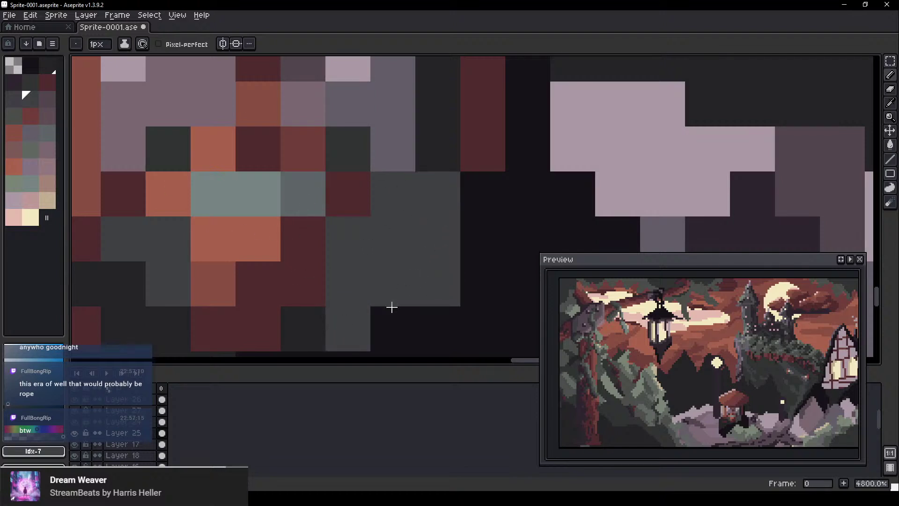
scroll(444, 250, down, 3)
drag(460, 277, 348, 249)
scroll(307, 248, up, 1)
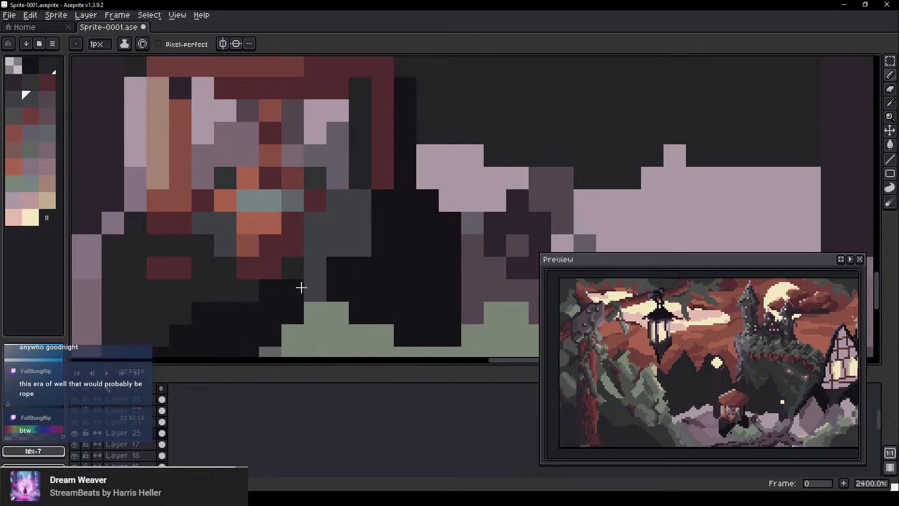
scroll(342, 255, up, 1)
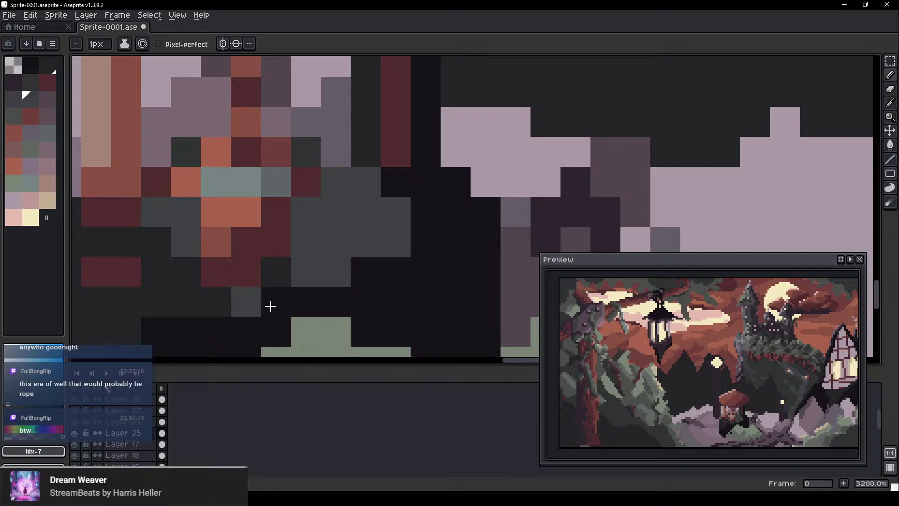
scroll(313, 216, up, 1)
scroll(386, 115, down, 1)
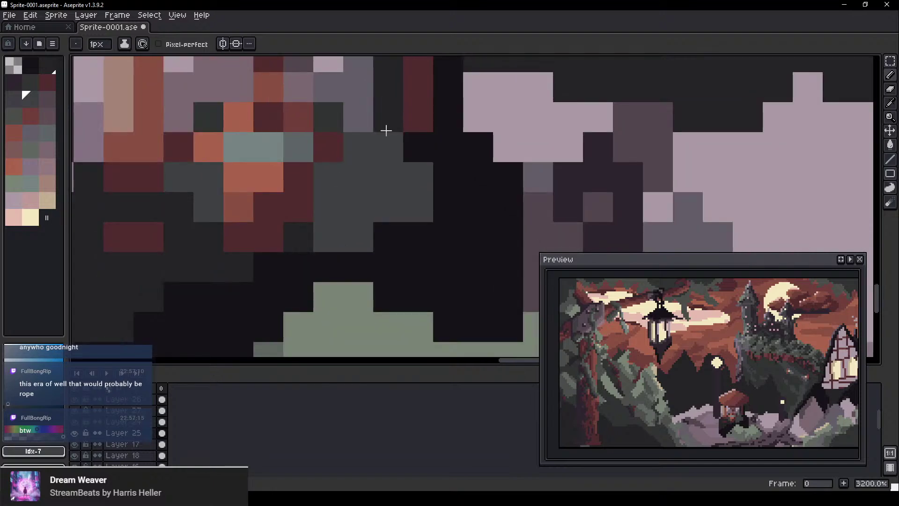
drag(390, 188, 380, 252)
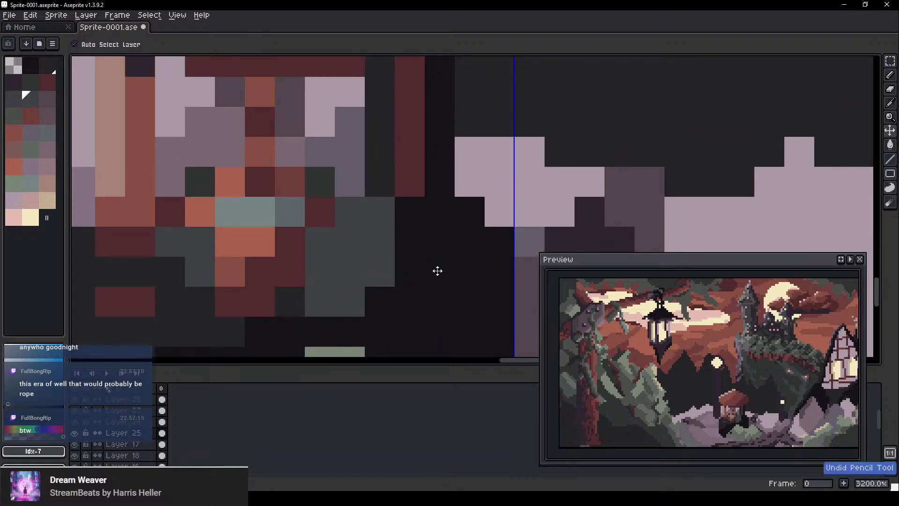
key(ctrl+z)
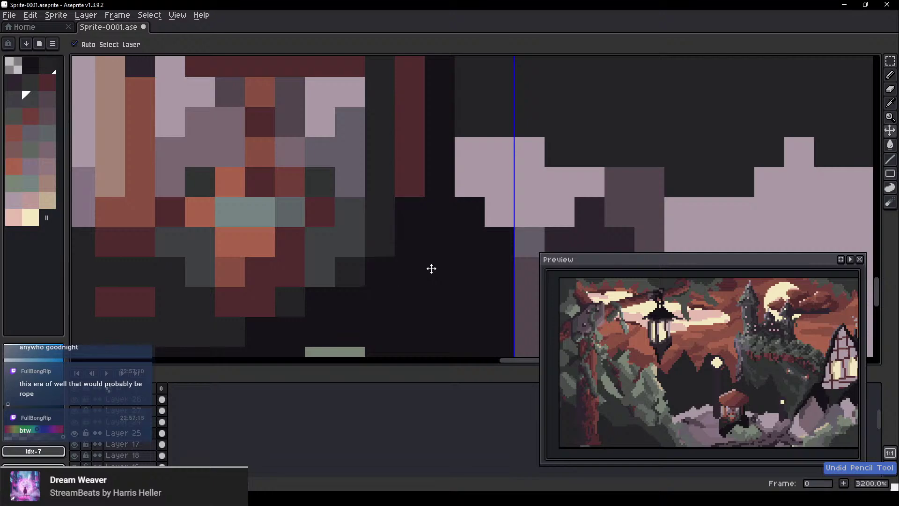
Examine the well within the whole scene and the ground and bushes around it
scroll(220, 293, down, 6)
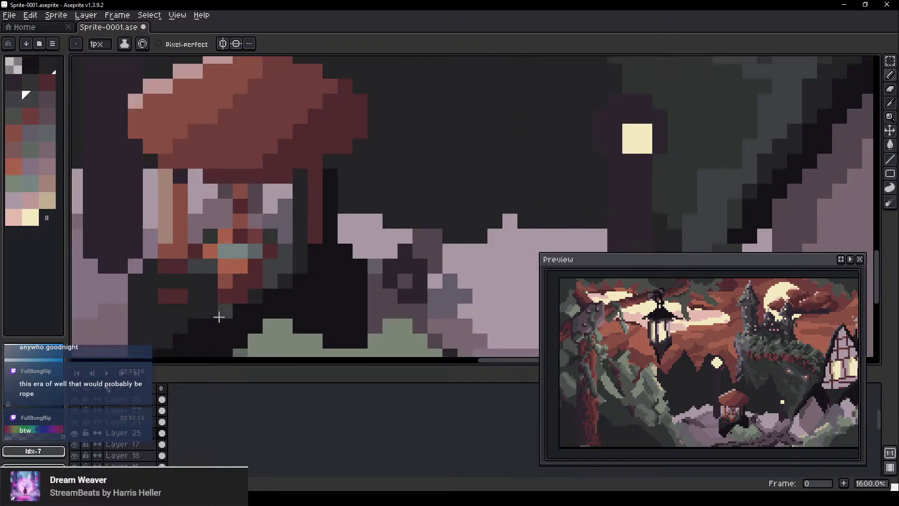
drag(237, 329, 370, 271)
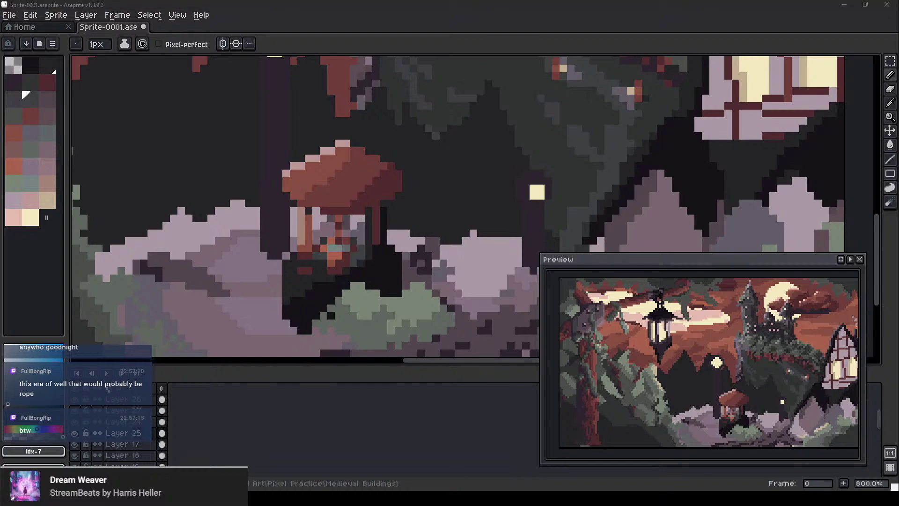
scroll(458, 233, down, 5)
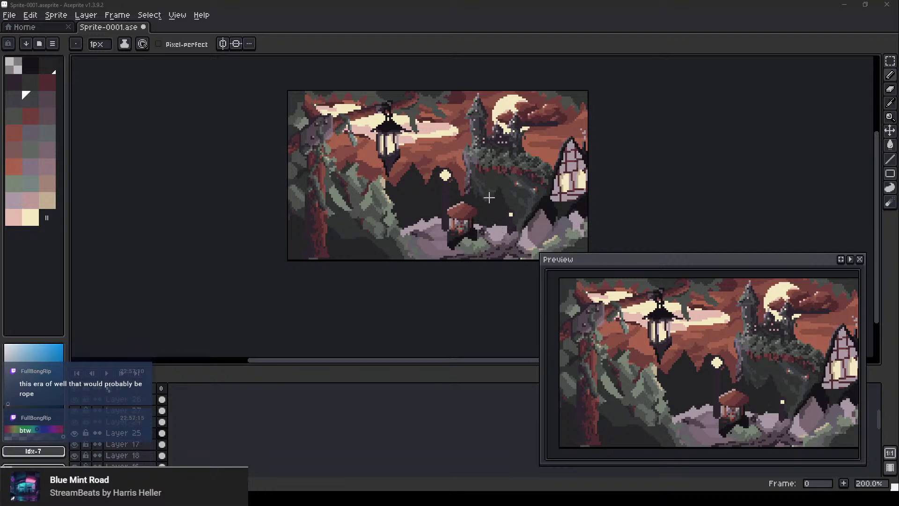
drag(518, 189, 389, 214)
scroll(306, 197, up, 1)
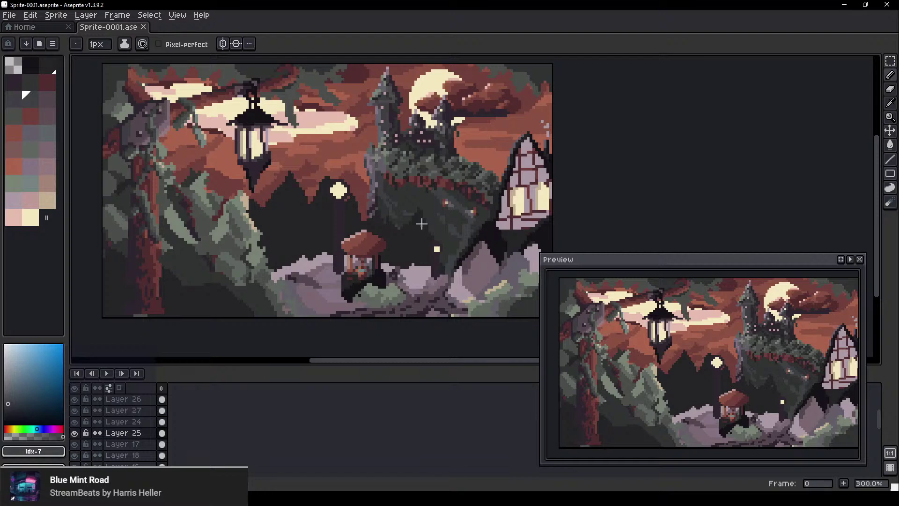
scroll(435, 278, up, 1)
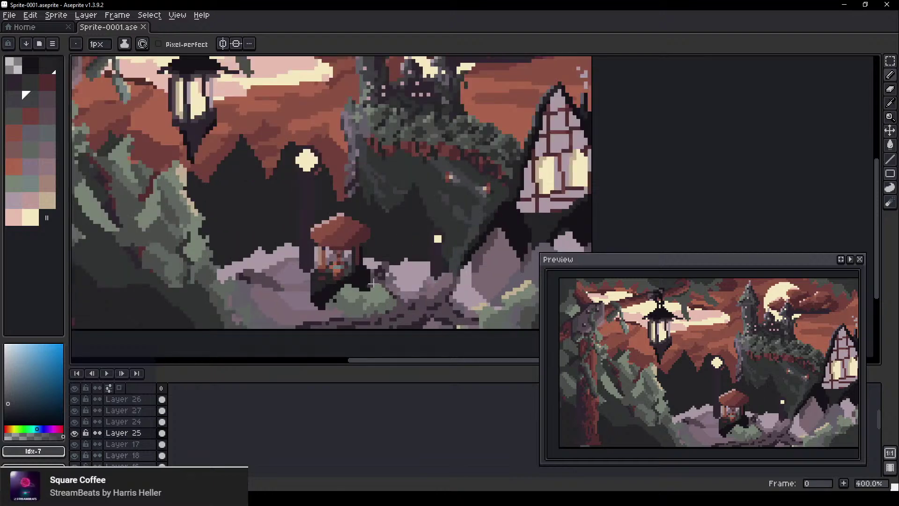
drag(378, 185, 394, 207)
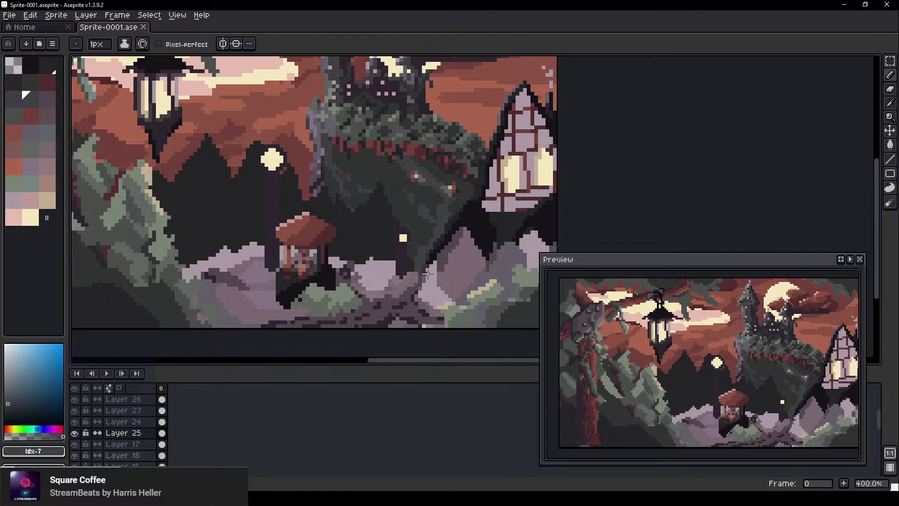
scroll(272, 248, up, 2)
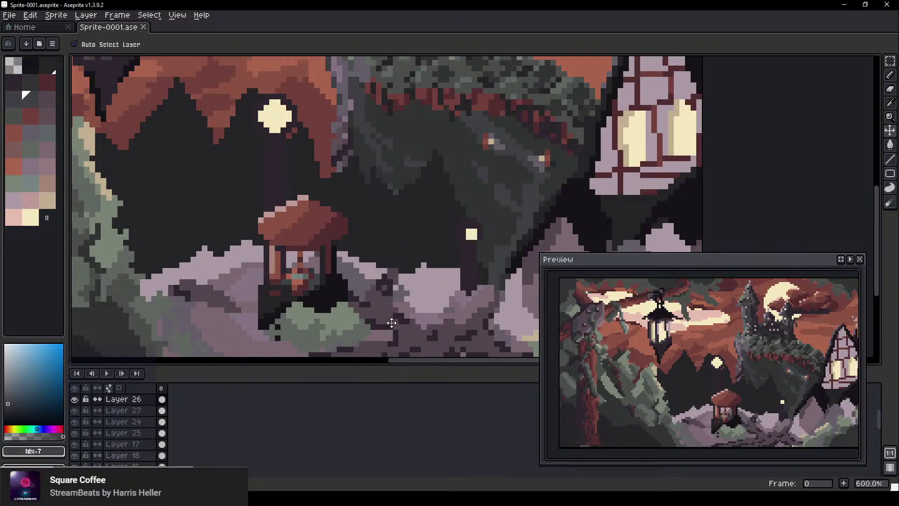
drag(391, 323, 488, 234)
scroll(509, 239, up, 4)
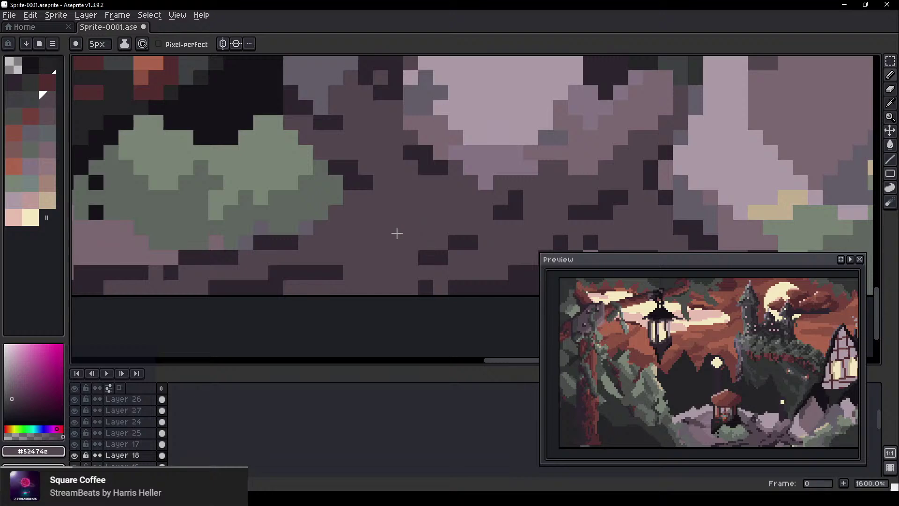
Smooth the ground beneath and left of the bush with brown-grey (#52474e) using the 5 px brush on Layer 18
drag(523, 221, 411, 173)
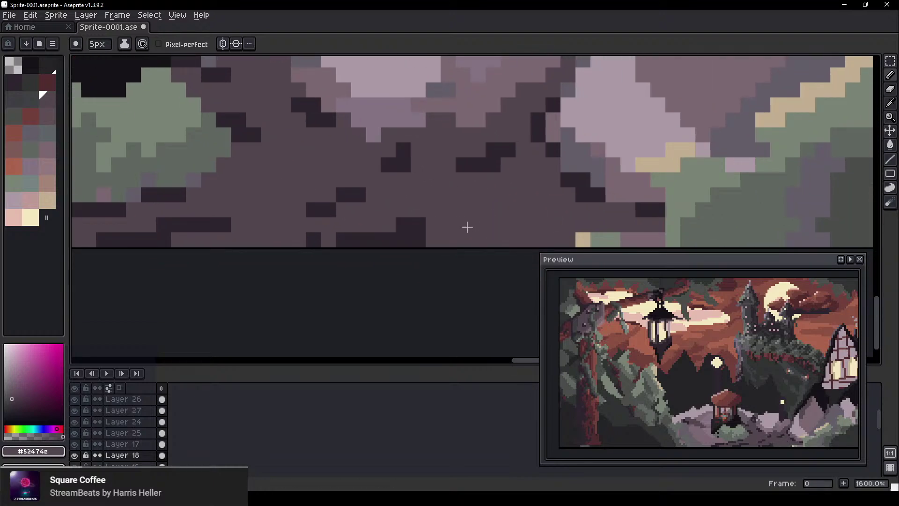
drag(234, 137, 474, 209)
drag(421, 266, 255, 266)
mouse_move(177, 238)
mouse_down()
mouse_move(158, 214)
mouse_move(197, 267)
mouse_move(149, 221)
mouse_move(160, 289)
mouse_move(225, 274)
mouse_up()
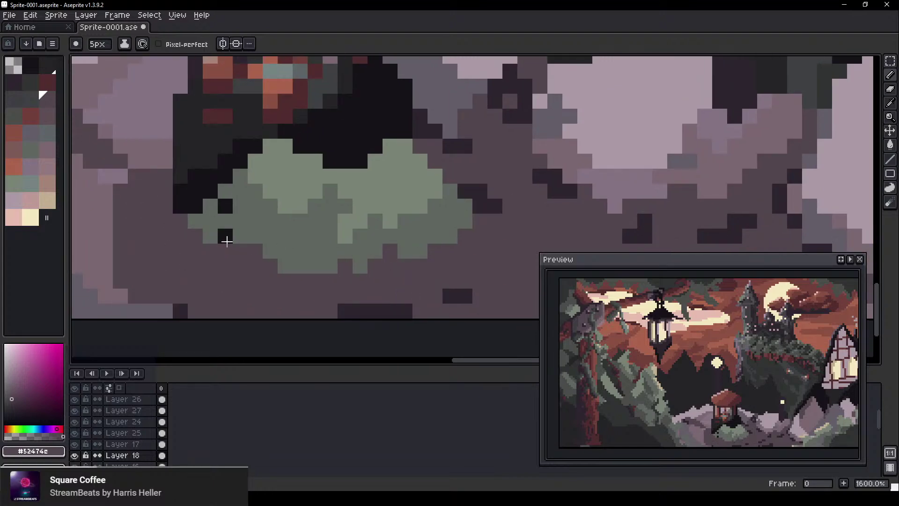
mouse_move(227, 241)
mouse_down()
mouse_move(360, 271)
mouse_move(293, 197)
mouse_move(271, 194)
mouse_move(238, 209)
mouse_move(281, 226)
mouse_move(253, 259)
mouse_move(324, 312)
mouse_up()
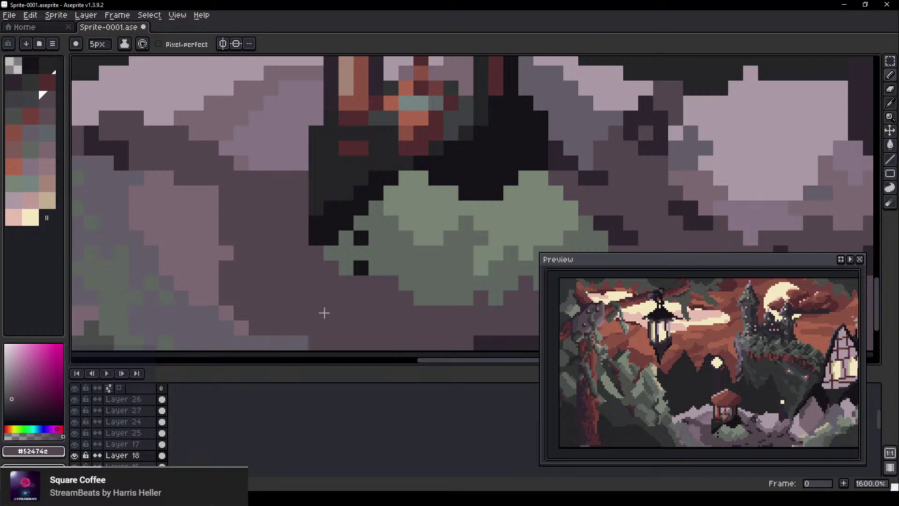
Scatter single-pixel dark purple (#2c262d) marks down the path edge left of the well on Layer 18
scroll(397, 312, down, 2)
drag(415, 309, 367, 290)
alt+click(411, 310)
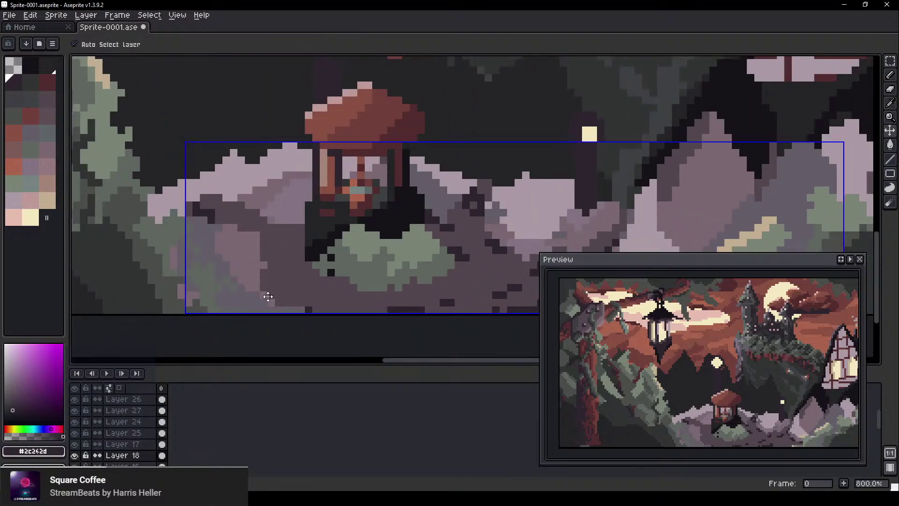
key(b)
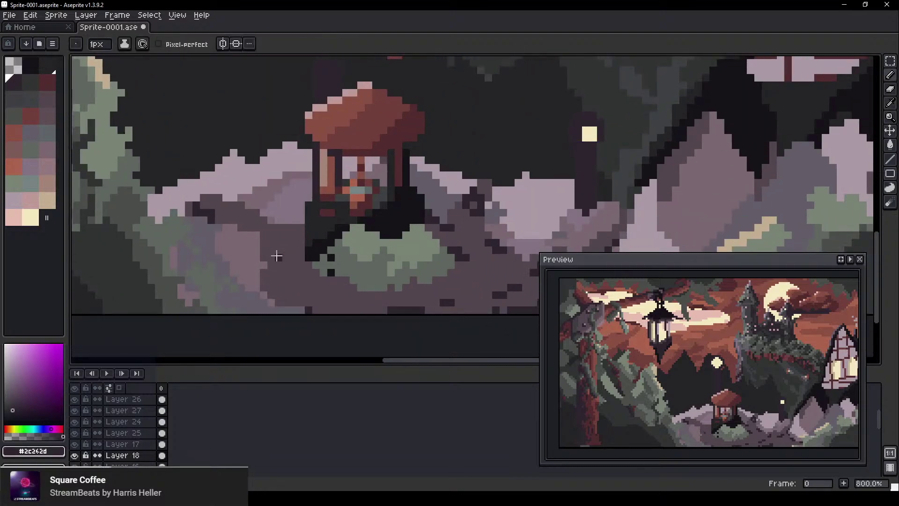
drag(286, 264, 293, 273)
drag(256, 243, 281, 288)
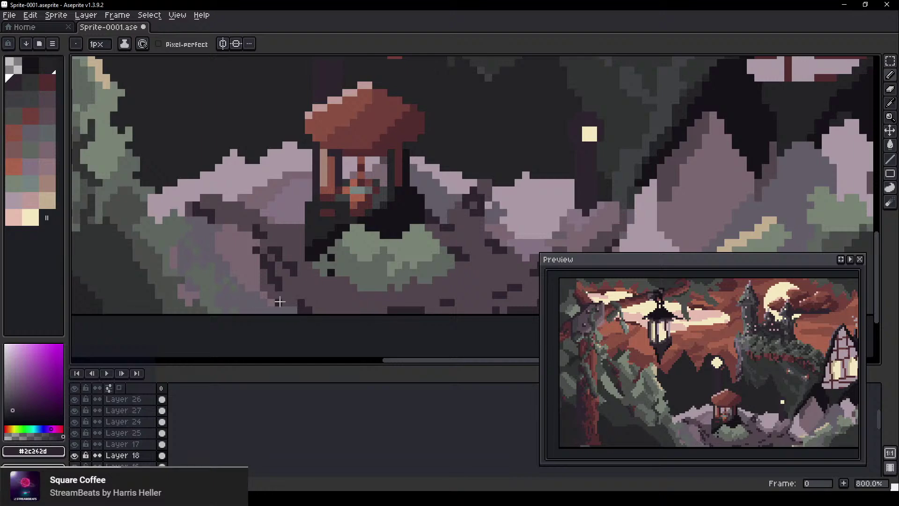
Trim the dark marks left of the well into small separate clusters by painting over them with the ground colour (#52474e)
scroll(361, 288, up, 2)
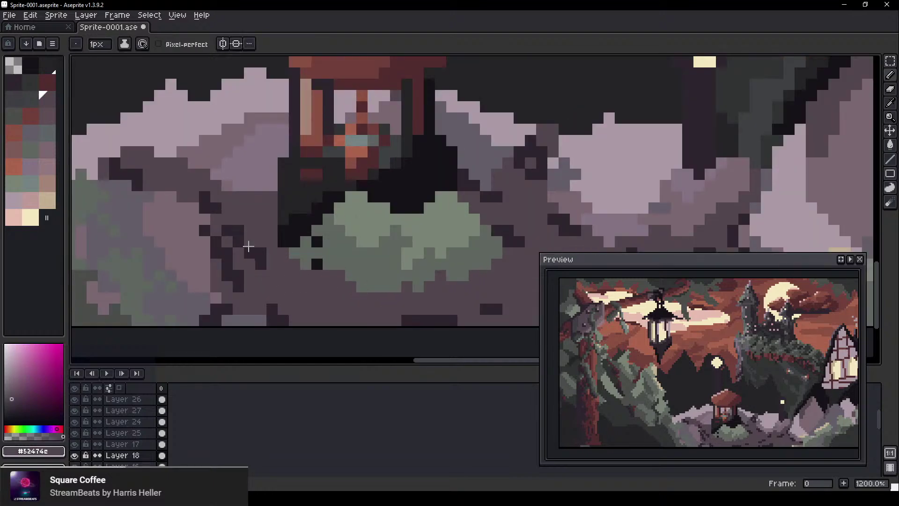
mouse_move(243, 225)
mouse_down()
mouse_move(247, 262)
mouse_move(279, 270)
mouse_move(263, 254)
mouse_move(236, 281)
mouse_move(220, 266)
mouse_move(229, 251)
mouse_move(215, 238)
mouse_move(238, 287)
mouse_up()
alt+click(216, 239)
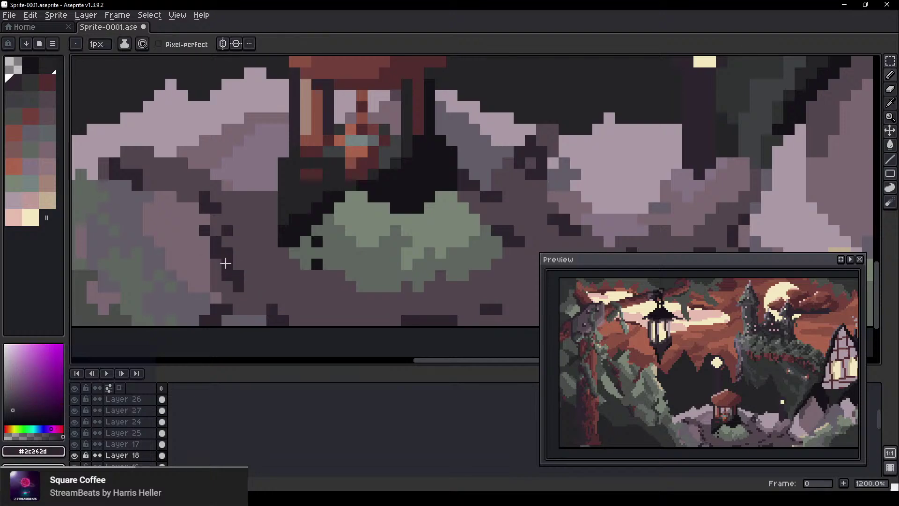
alt+click(248, 251)
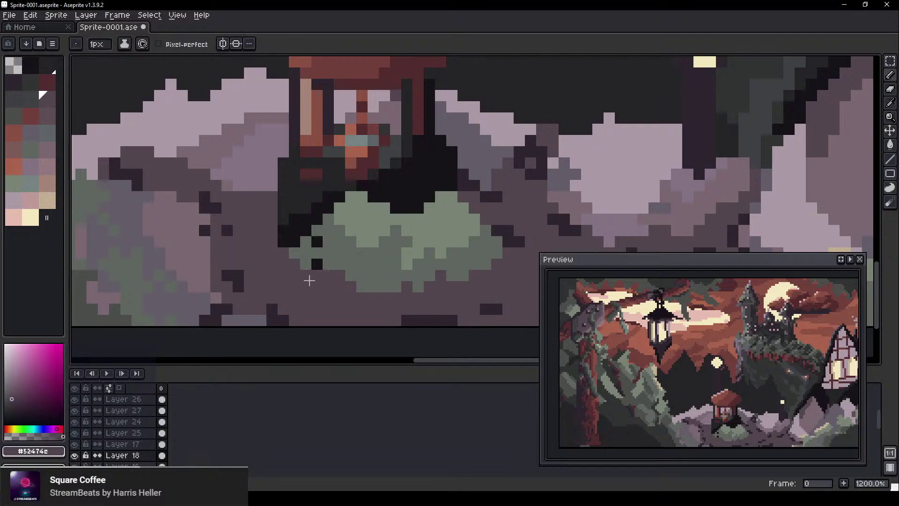
Extend the lower left edge of the bush in front of the well with mid-green (#5e675f) on Layer 26
scroll(331, 299, up, 1)
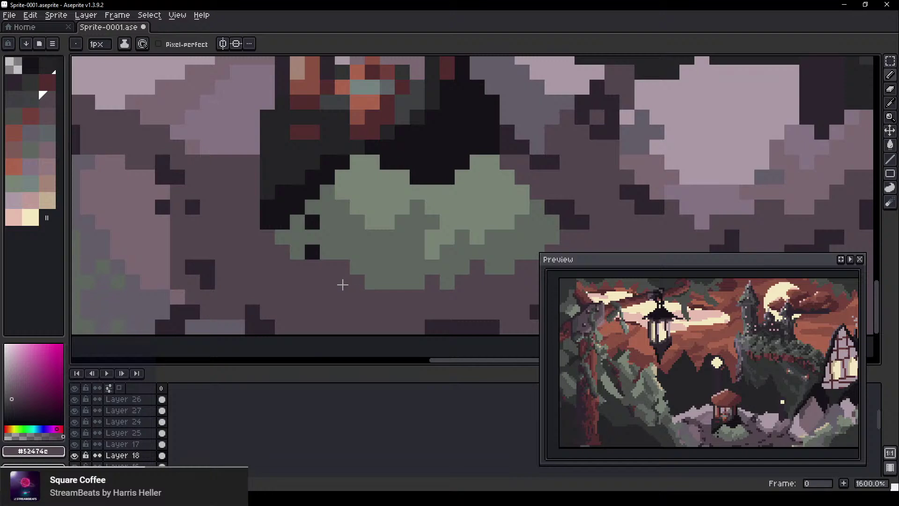
drag(343, 283, 327, 275)
ctrl+click(422, 231)
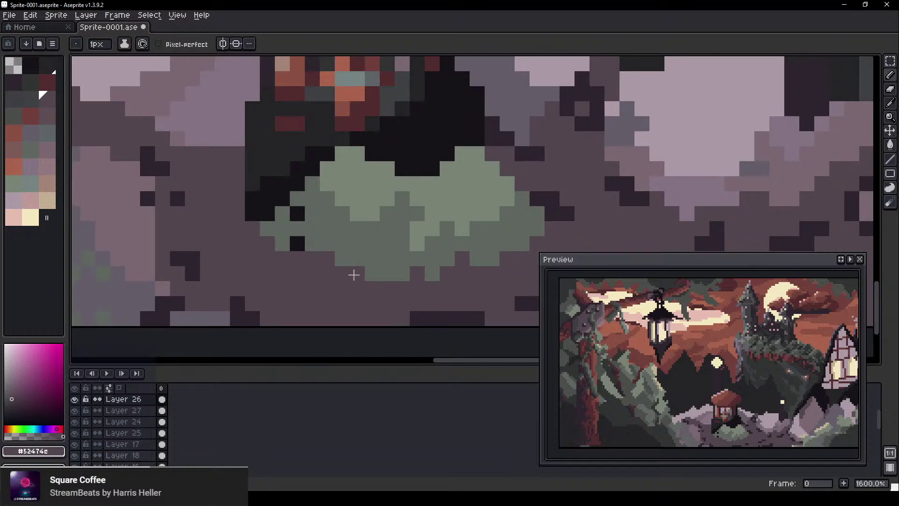
alt+click(361, 244)
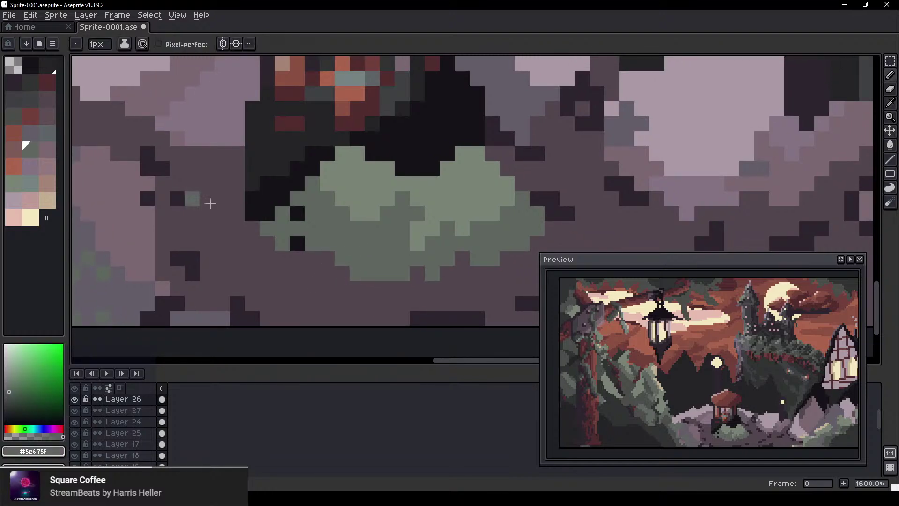
Shade the bush's ragged underside with dark green (Idx-4) using a 3 px brush, finishing its right end at 1 px
click(16, 81)
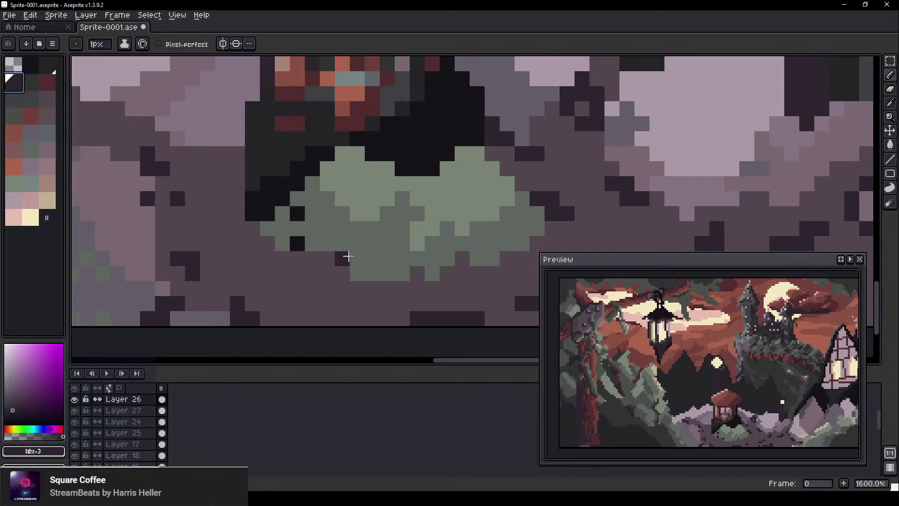
alt+click(341, 257)
click(19, 118)
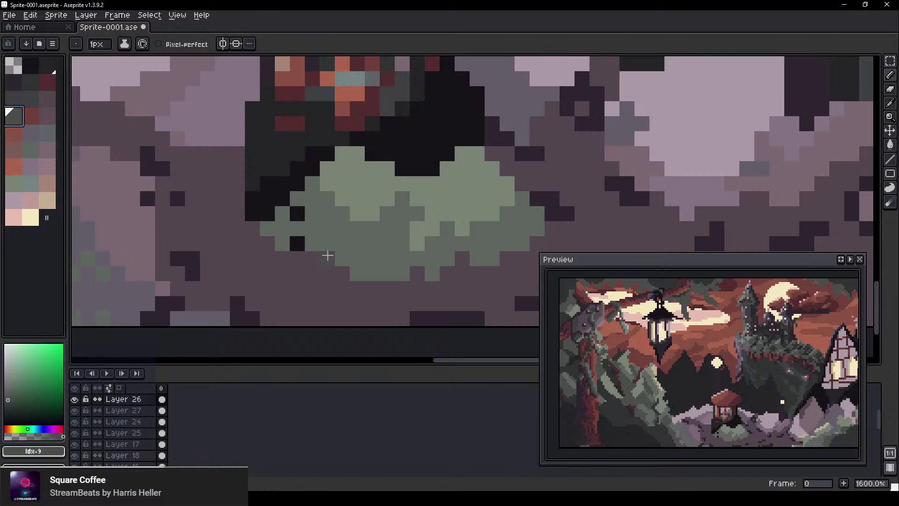
click(33, 98)
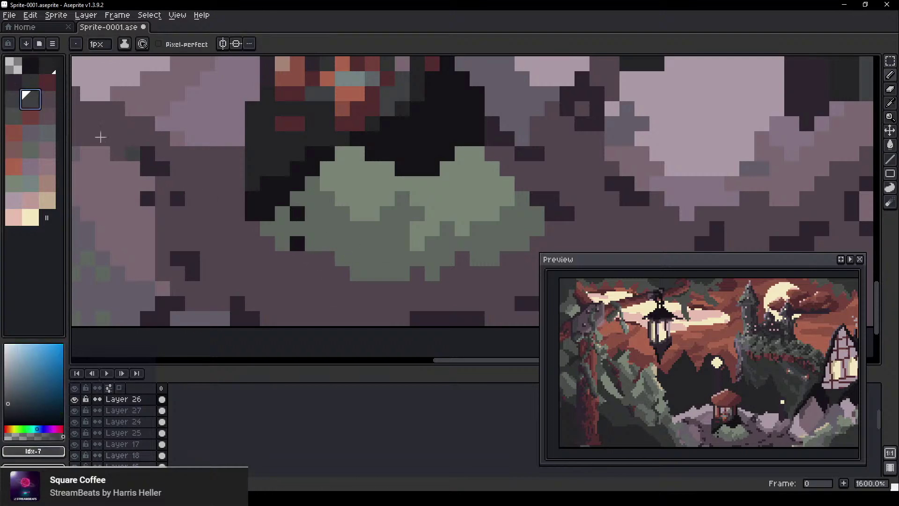
click(27, 85)
key(plus)
key(plus)
click(269, 240)
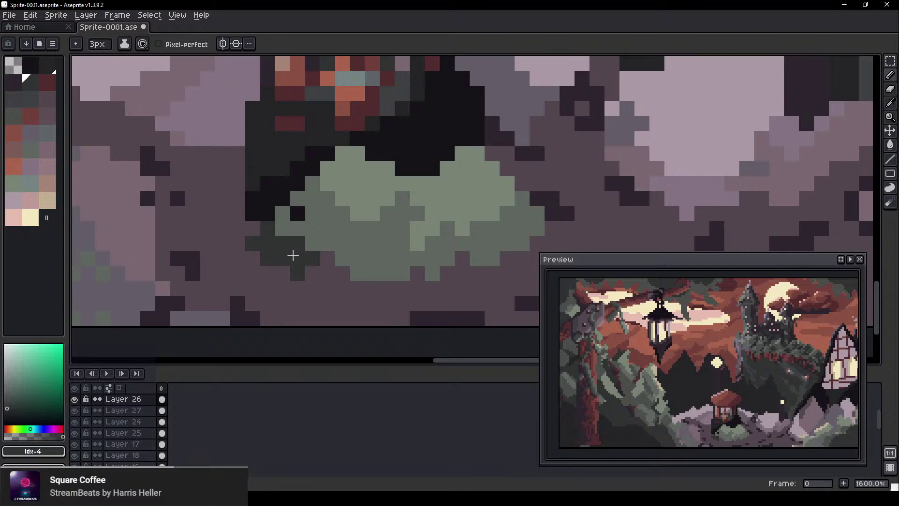
mouse_move(293, 255)
mouse_down()
mouse_move(384, 287)
mouse_move(437, 285)
mouse_move(443, 275)
mouse_move(433, 275)
mouse_move(464, 264)
mouse_up()
scroll(538, 234, down, 2)
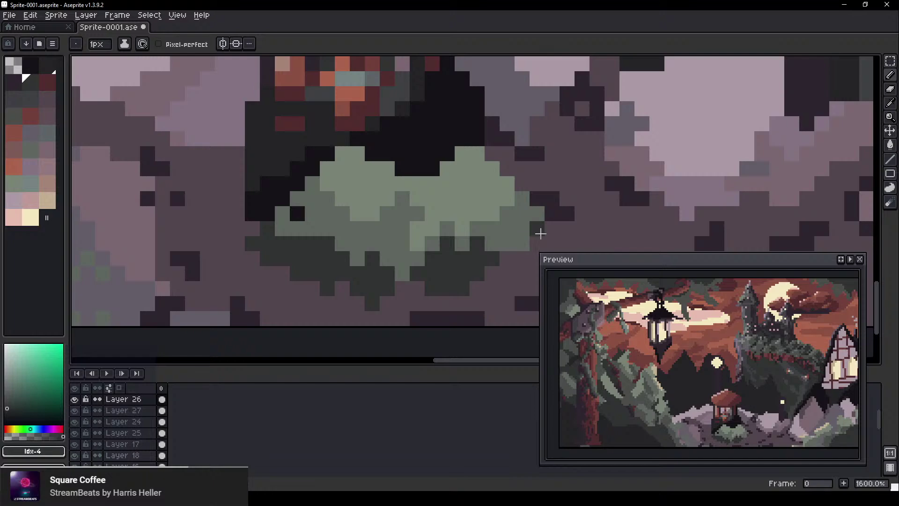
drag(539, 232, 494, 259)
key(v)
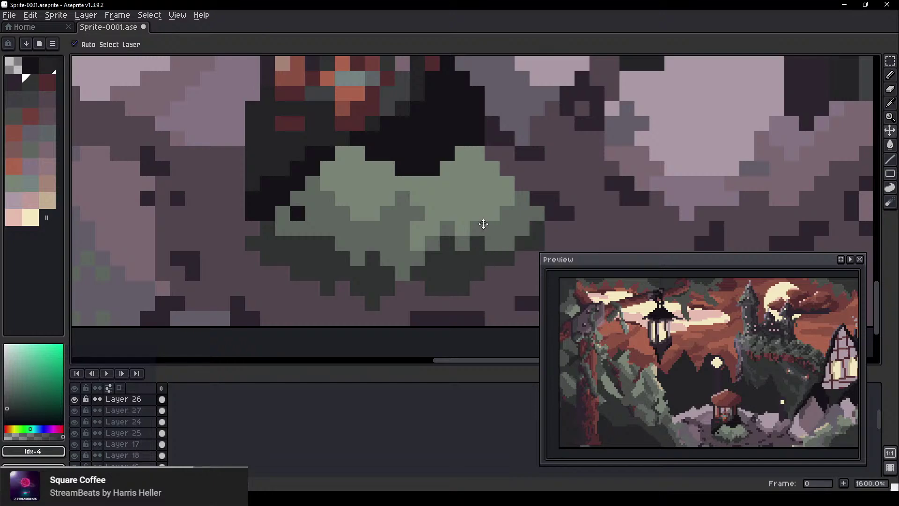
scroll(484, 224, down, 3)
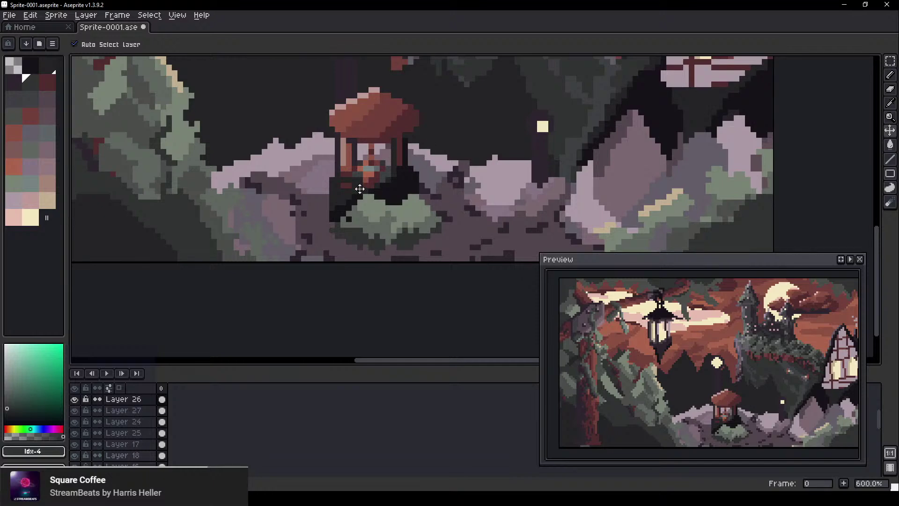
Raise light green (#788374) tufts at the bush's top centre and right, filling out its right side
scroll(467, 176, up, 3)
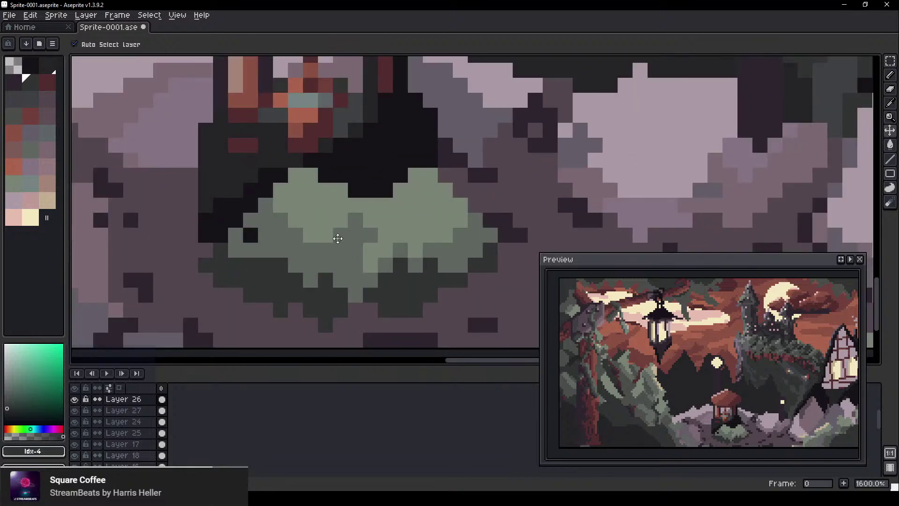
key(b)
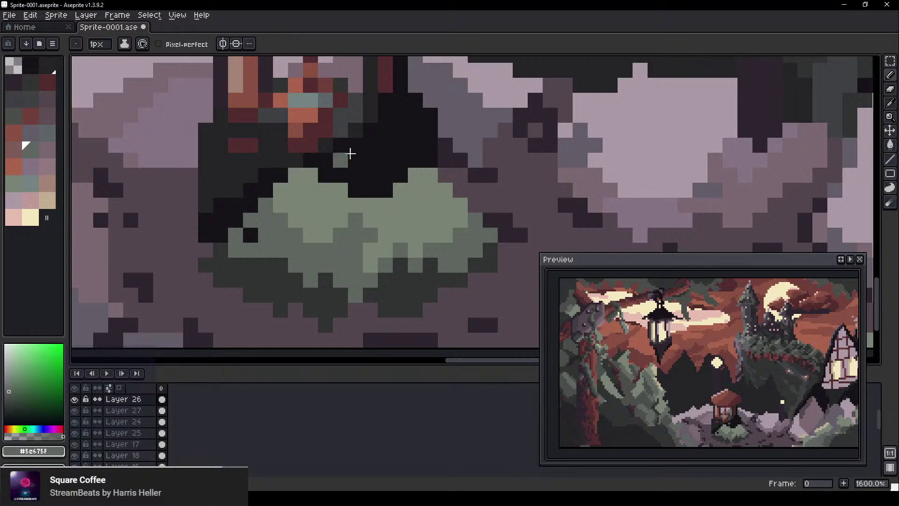
alt+click(342, 189)
mouse_move(346, 159)
mouse_down()
mouse_move(341, 176)
mouse_move(356, 190)
mouse_up()
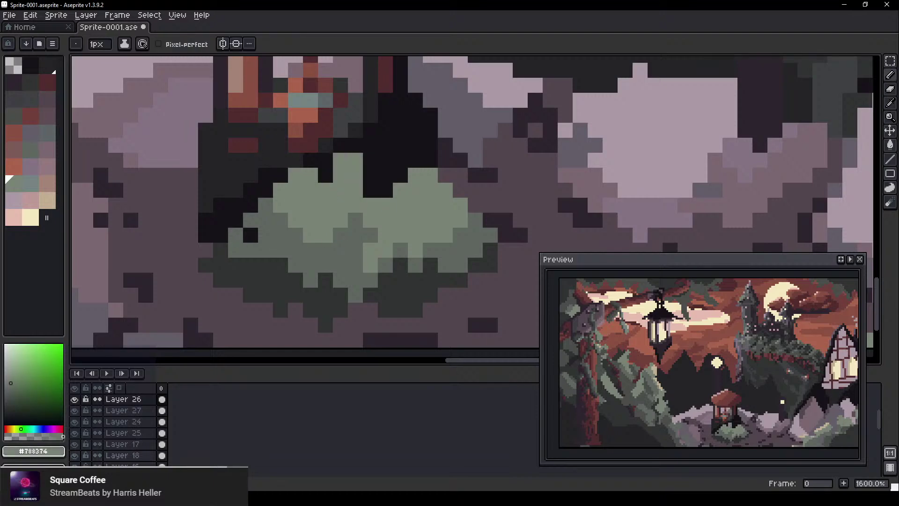
mouse_move(457, 145)
mouse_down()
mouse_move(445, 141)
mouse_move(445, 176)
mouse_up()
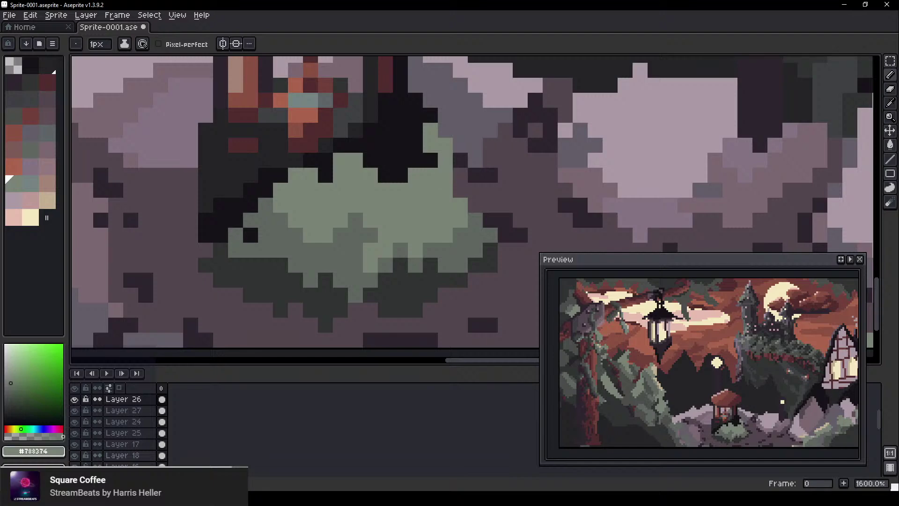
click(475, 249)
Add mid-green (#5e675f) shading inside the bush's right and left tufts and along its right edge
alt+click(462, 234)
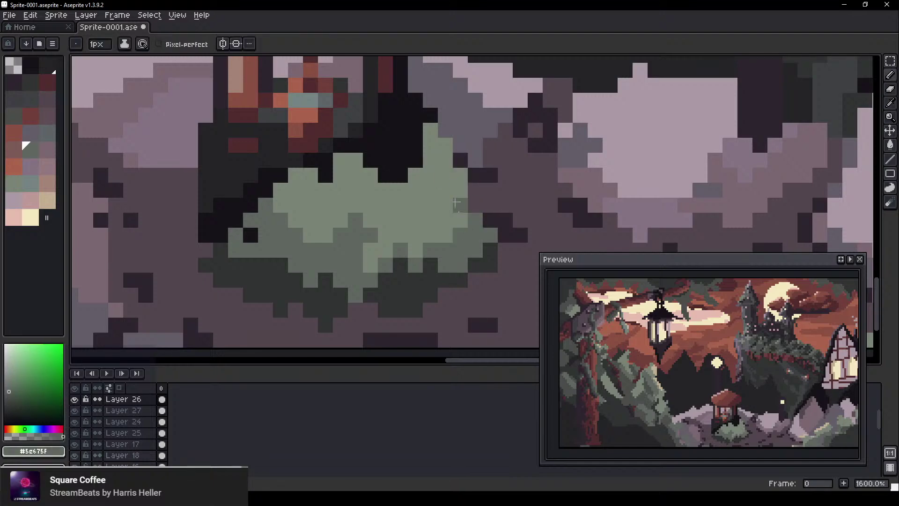
mouse_move(445, 175)
mouse_down()
mouse_move(470, 218)
mouse_move(414, 224)
mouse_move(426, 216)
mouse_move(410, 195)
mouse_move(431, 213)
mouse_up()
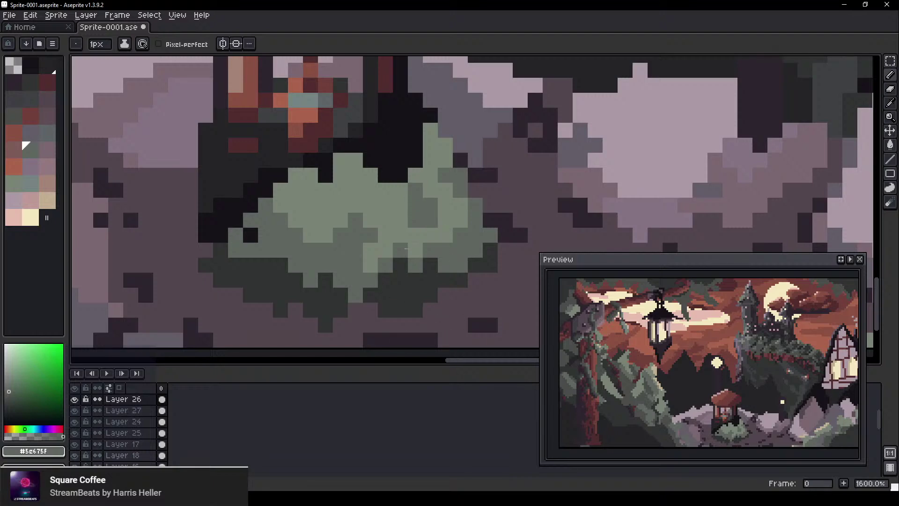
mouse_move(338, 175)
mouse_down()
mouse_move(311, 191)
mouse_move(311, 205)
mouse_up()
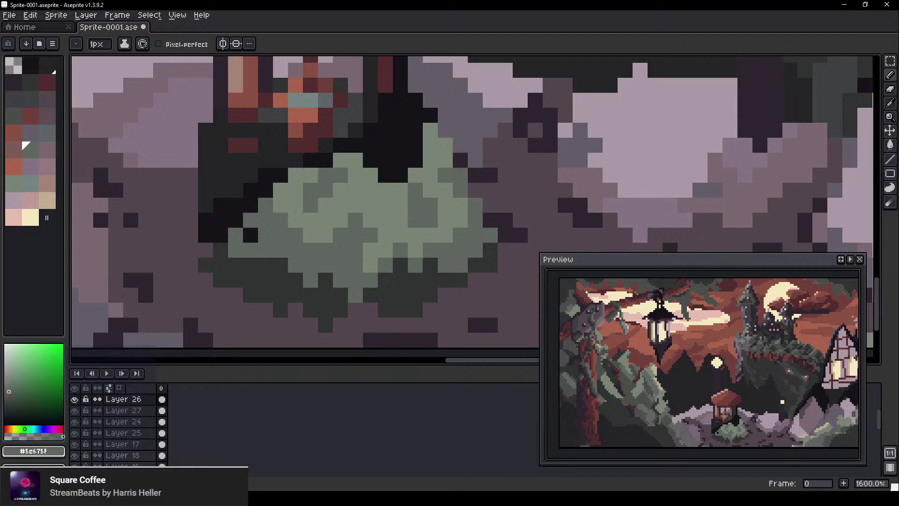
scroll(322, 206, up, 2)
scroll(432, 298, down, 2)
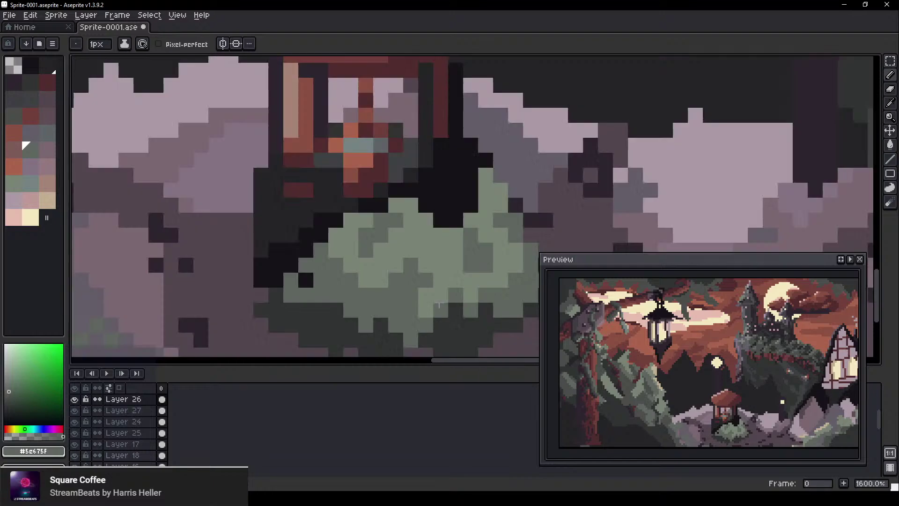
Paint a curved dark green (#303332) shadow in the middle of the bush, surrounding it with mid-green (#5e675f)
alt+click(459, 339)
drag(410, 267, 382, 316)
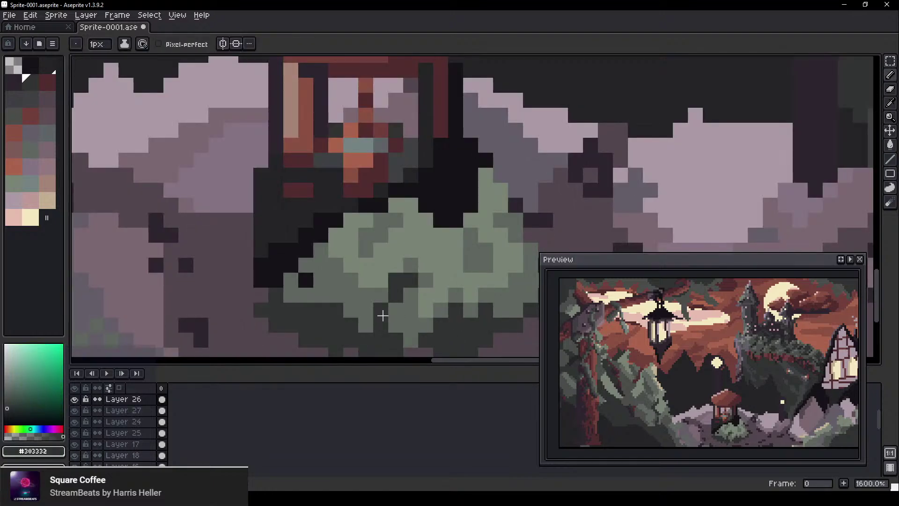
alt+click(369, 290)
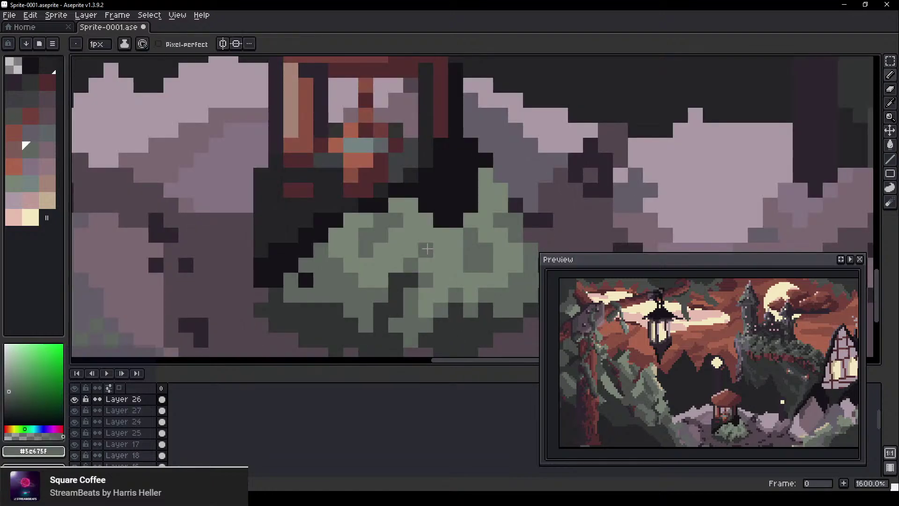
drag(424, 250, 370, 291)
drag(424, 265, 417, 286)
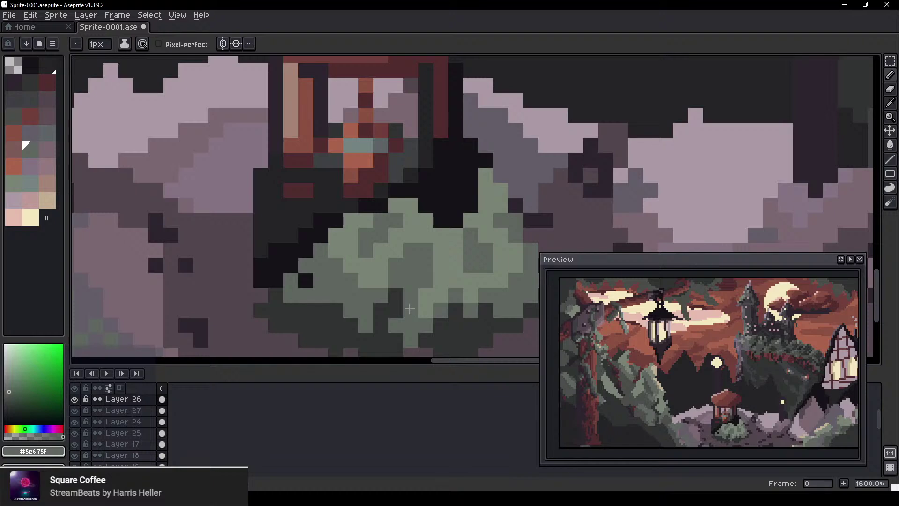
alt+click(403, 295)
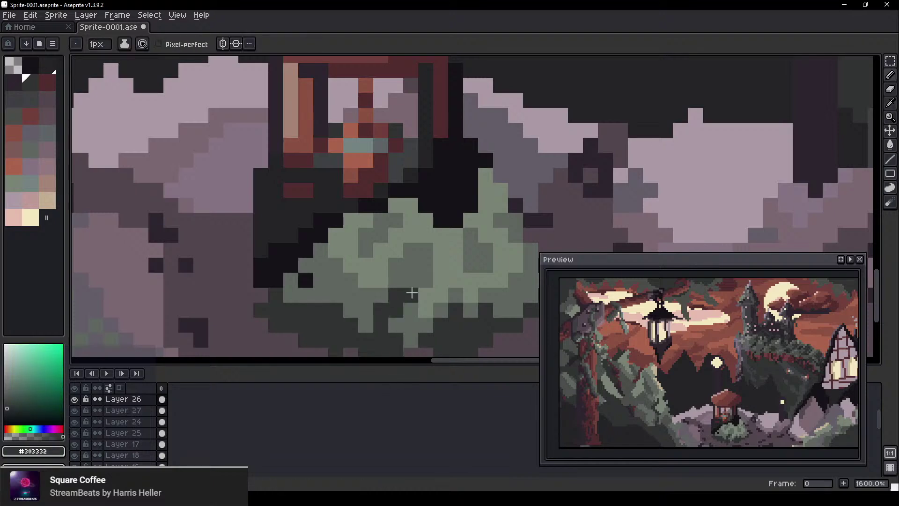
drag(421, 267, 409, 281)
Undo the last pencil strokes on the bush and repaint its left edge with dark green (#303332) shading
scroll(429, 338, down, 3)
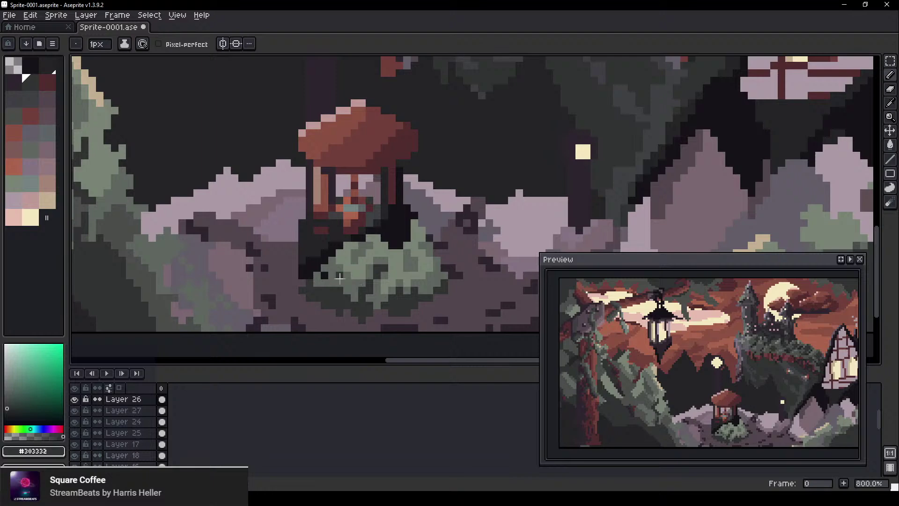
scroll(340, 277, up, 2)
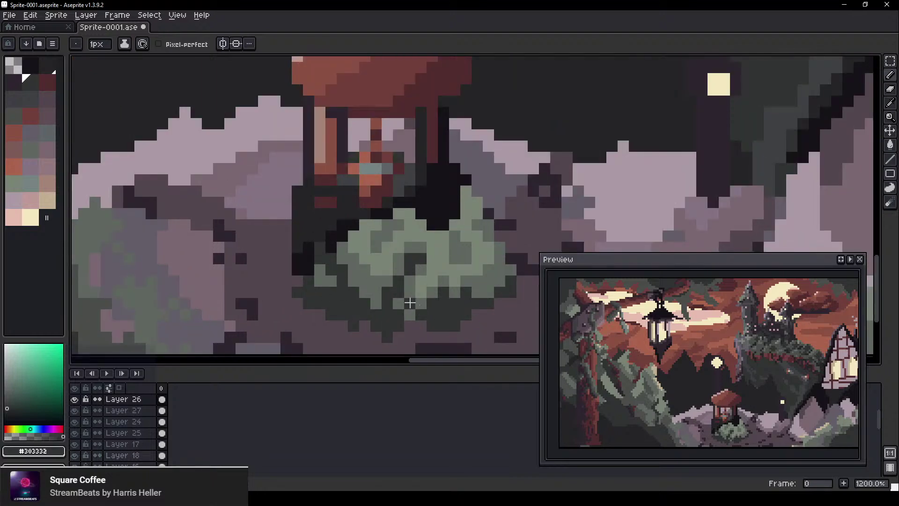
key(ctrl+z)
key(ctrl+z)
key(ctrl+z)
key(ctrl+z)
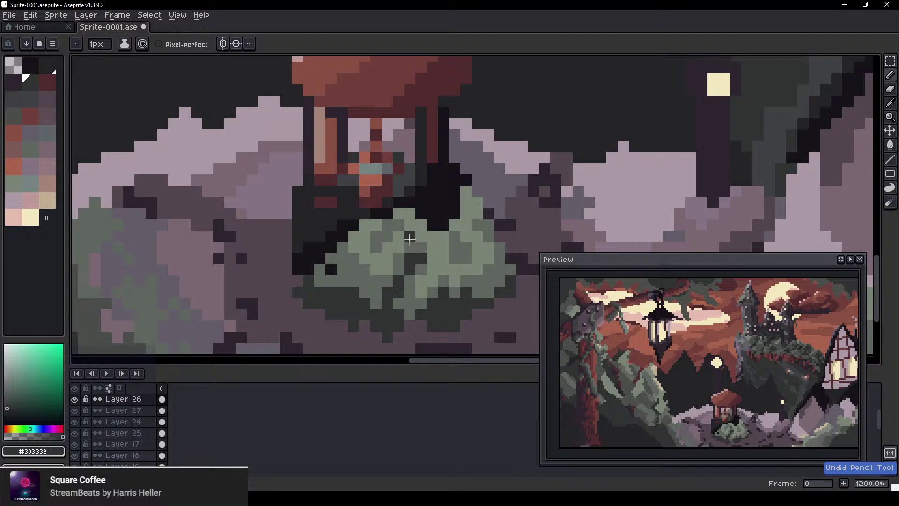
drag(392, 246, 363, 232)
drag(303, 257, 338, 307)
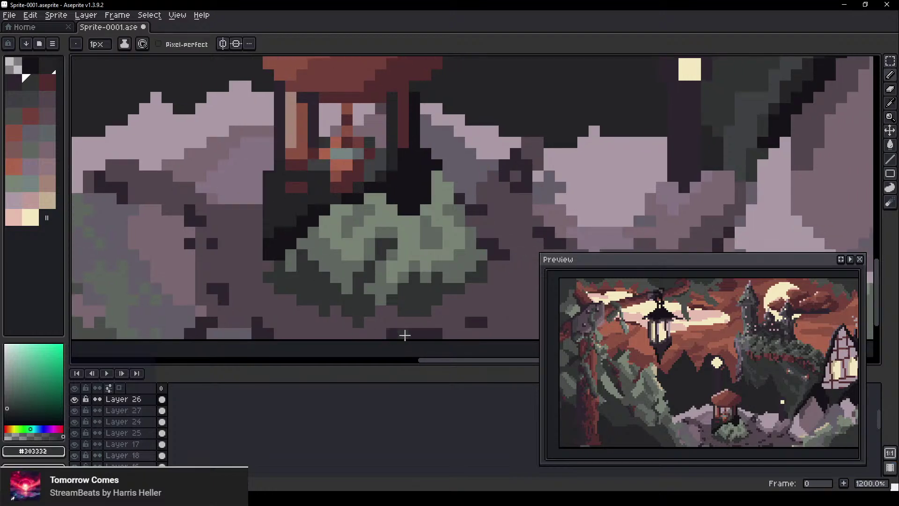
On the ground layer, paint dark mauve (#52474e) over the right side of the mound at the small lamp post's base
mouse_move(479, 262)
mouse_down()
mouse_move(408, 270)
mouse_move(336, 239)
mouse_up()
scroll(470, 219, up, 1)
drag(456, 214, 384, 223)
scroll(383, 223, down, 1)
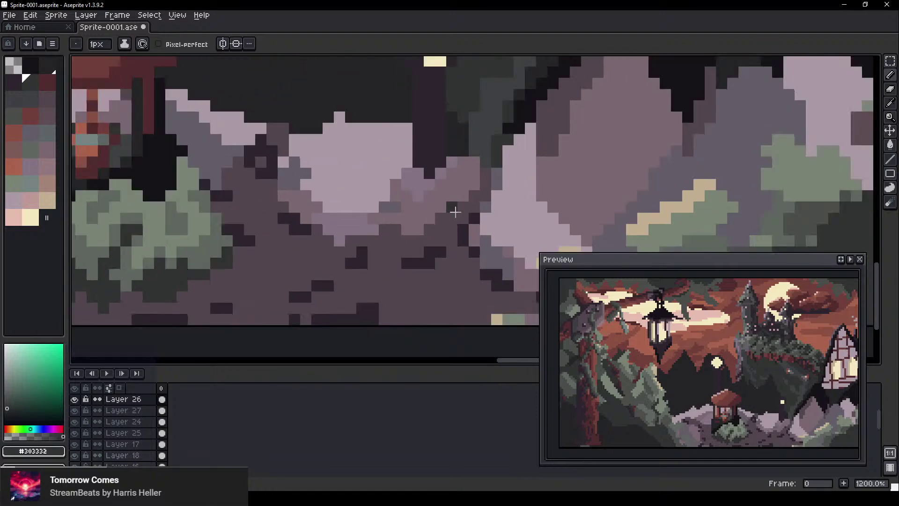
ctrl+click(477, 189)
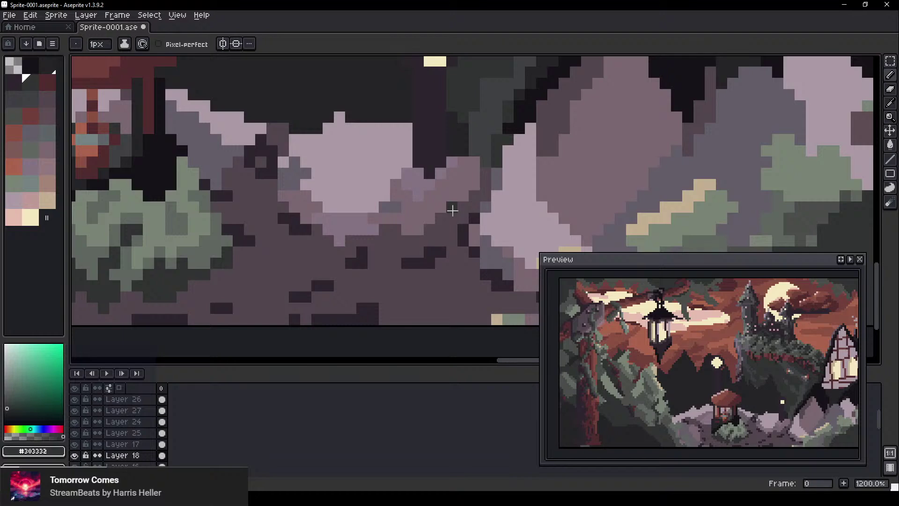
alt+click(464, 197)
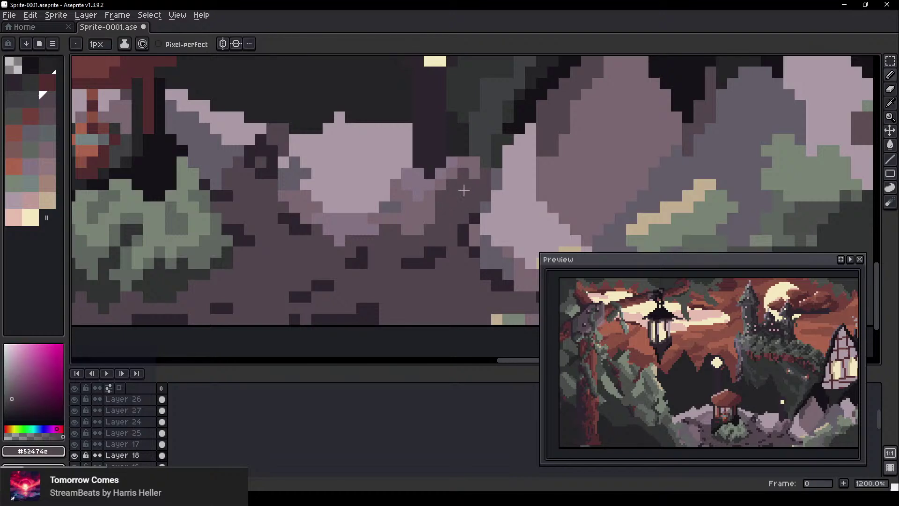
drag(434, 214, 406, 234)
scroll(337, 272, down, 1)
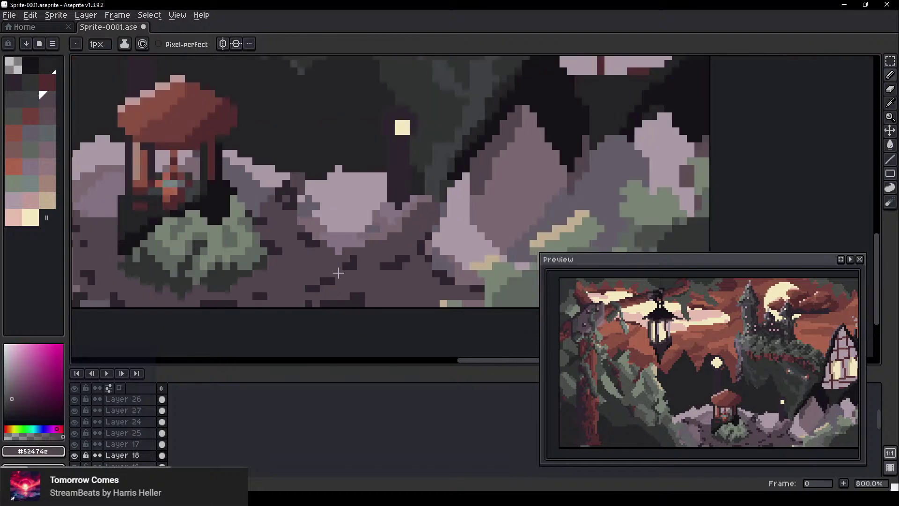
Recolour the purple patch on the mound beside the small lamp post with lighter mauve (#7a676f)
scroll(415, 234, up, 1)
scroll(413, 224, up, 1)
alt+click(368, 224)
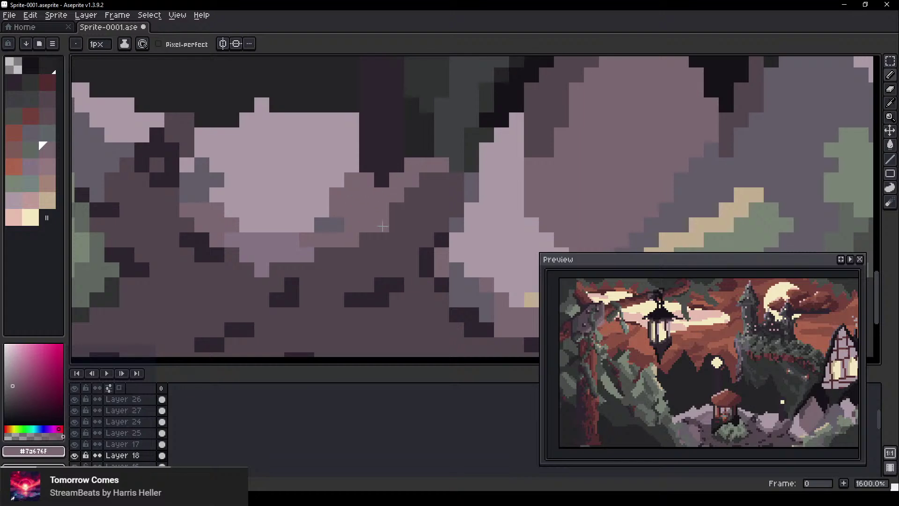
scroll(383, 226, down, 4)
scroll(341, 263, up, 4)
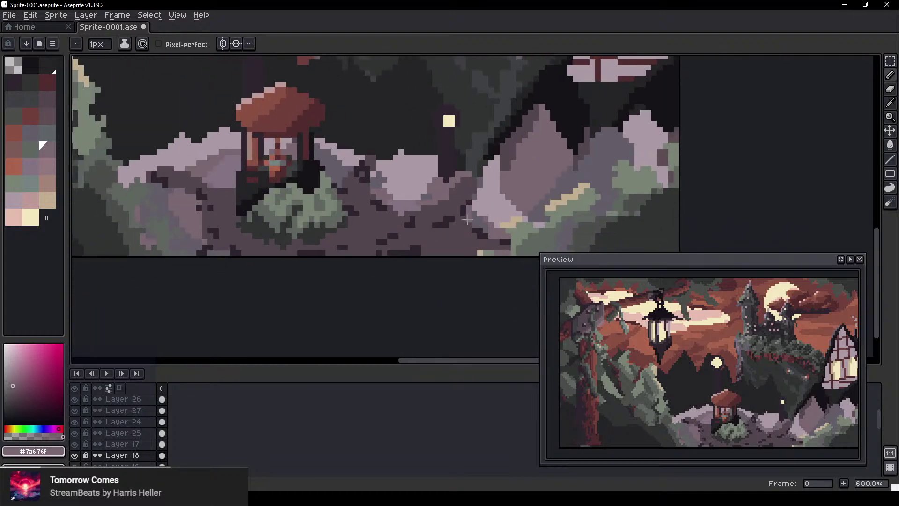
Cover the purple and mauve strip below the pale patch near the small lamp post with dark mauve (#52474e)
alt+click(420, 209)
mouse_move(365, 158)
mouse_down()
mouse_move(346, 190)
mouse_move(237, 233)
mouse_move(284, 213)
mouse_move(251, 220)
mouse_move(307, 218)
mouse_move(268, 203)
mouse_move(318, 206)
mouse_move(274, 207)
mouse_move(277, 231)
mouse_up()
key(v)
key(ctrl+z)
key(b)
scroll(360, 290, down, 4)
drag(419, 211, 476, 178)
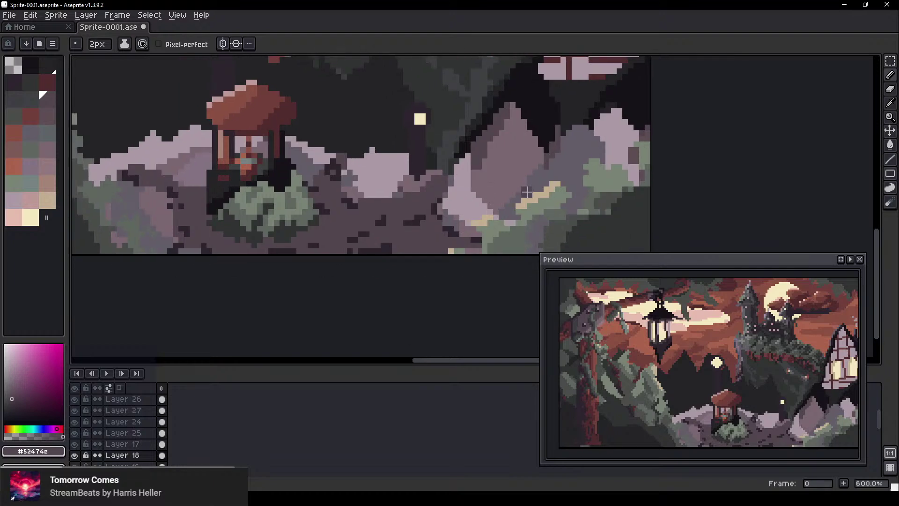
Cover the purple ground patch left of the well with dark mauve (#52474e) using a larger brush, undoing the stray stroke
click(505, 202)
drag(182, 205, 256, 228)
scroll(257, 228, up, 6)
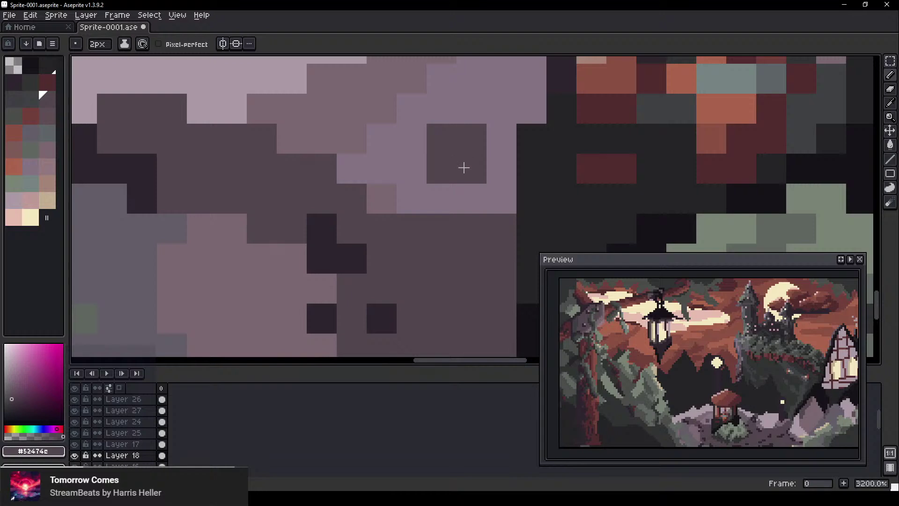
scroll(487, 183, down, 7)
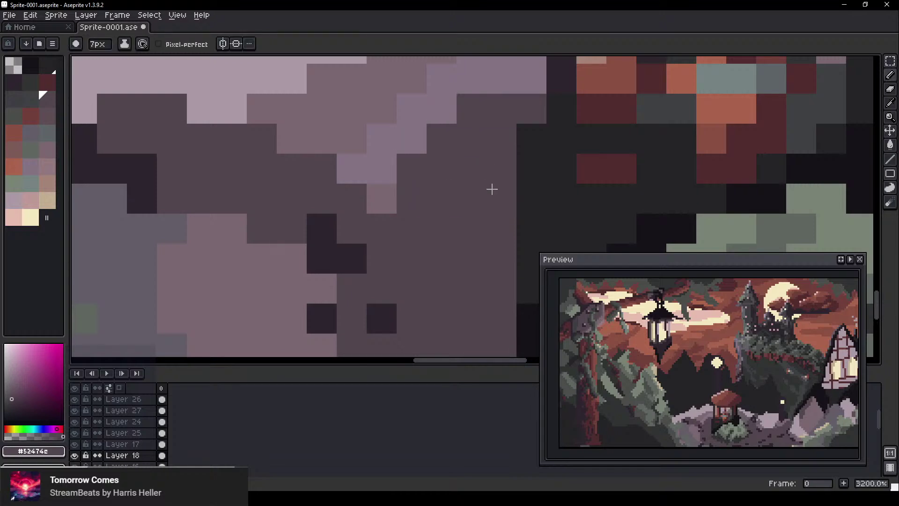
key(ctrl+z)
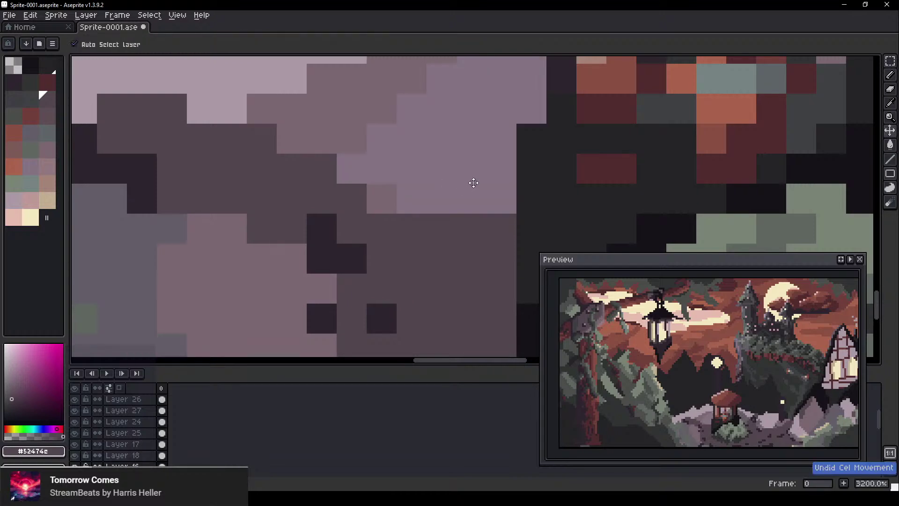
scroll(511, 189, down, 5)
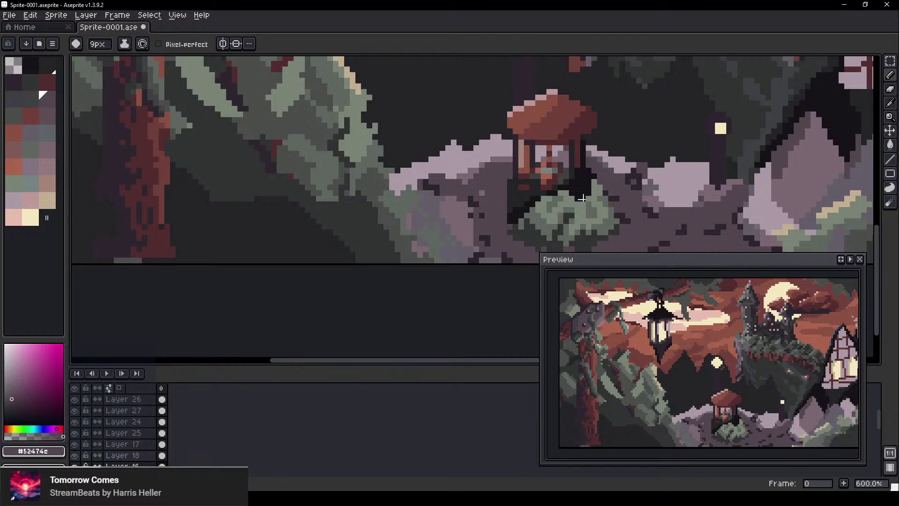
key(ctrl+z)
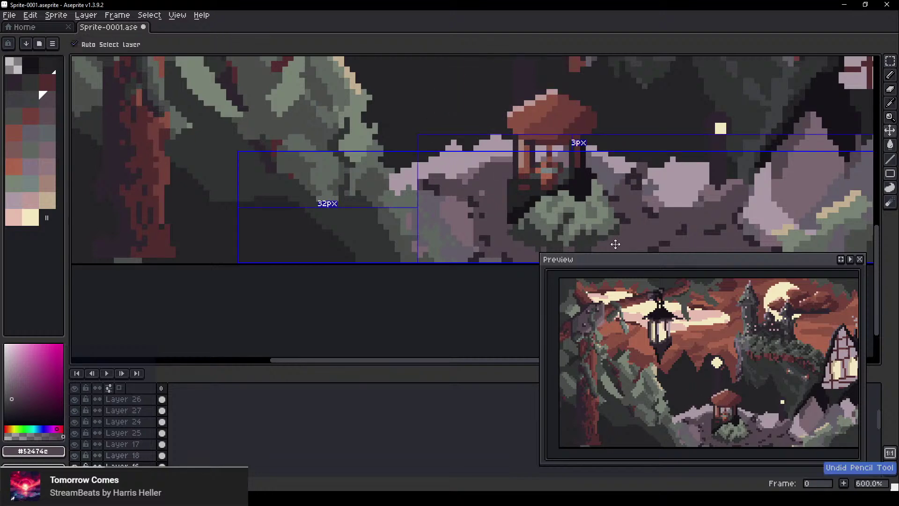
Shift the well's body, bucket and roof layers one pixel to the right
drag(577, 140, 498, 207)
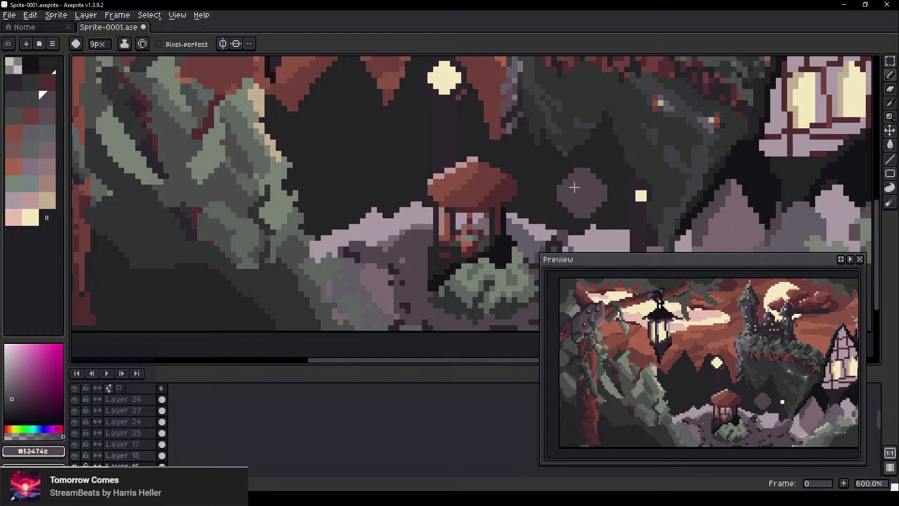
scroll(507, 175, up, 2)
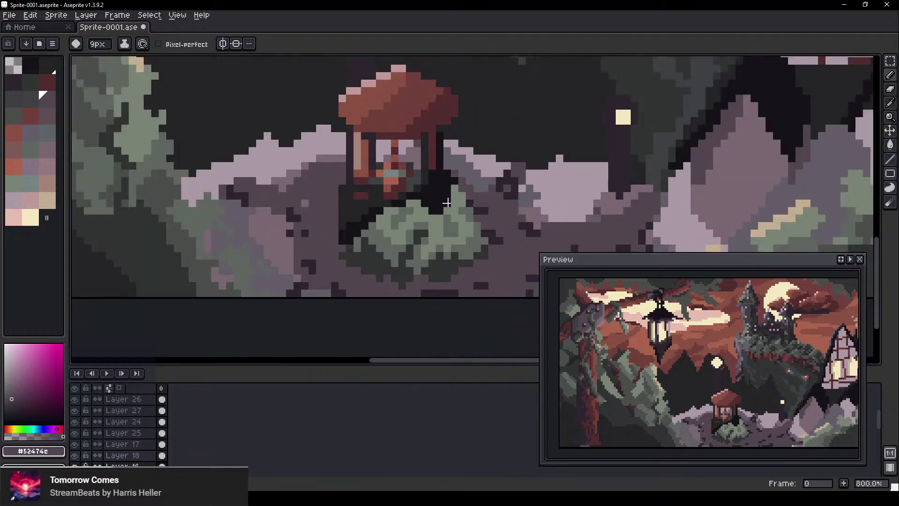
scroll(437, 191, up, 3)
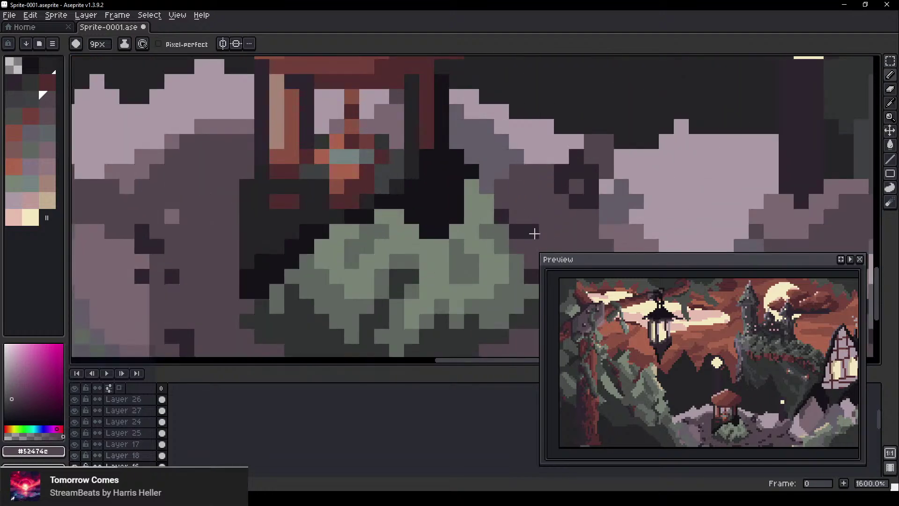
key(v)
drag(420, 112, 431, 112)
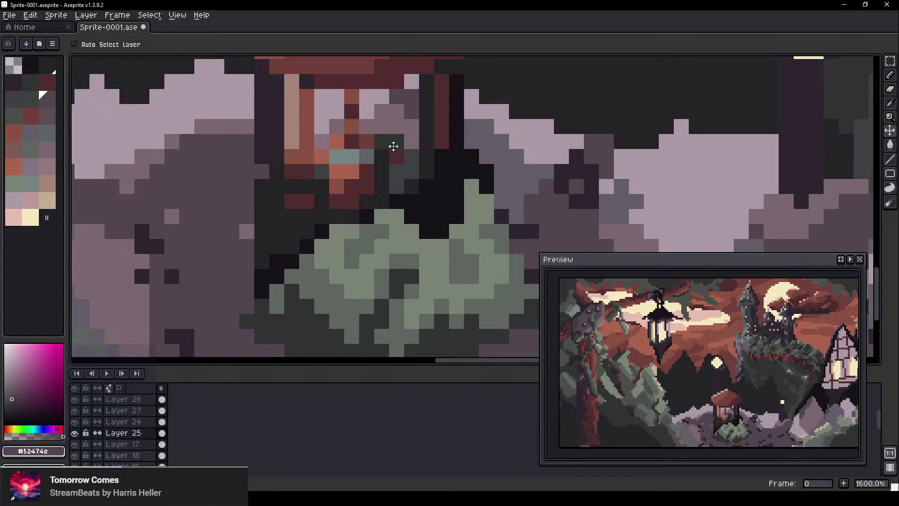
drag(347, 163, 360, 159)
click(353, 72)
scroll(361, 74, down, 3)
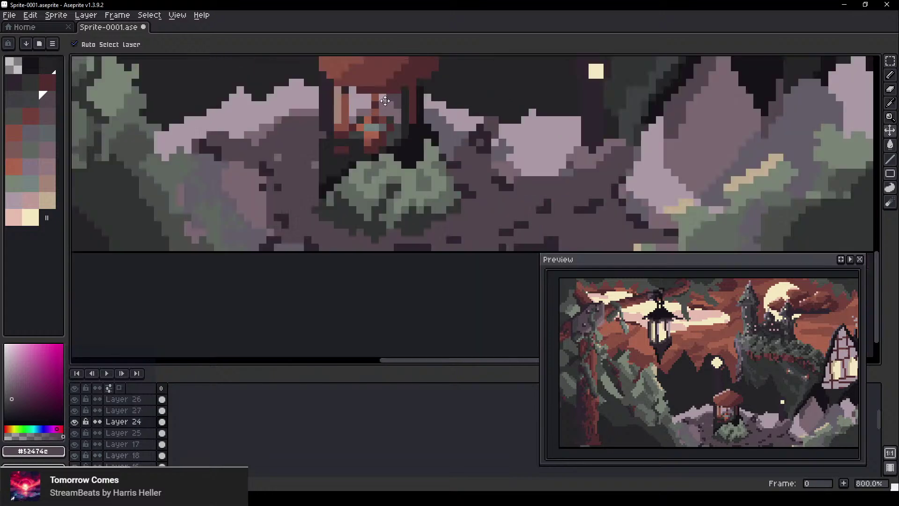
drag(423, 122, 468, 191)
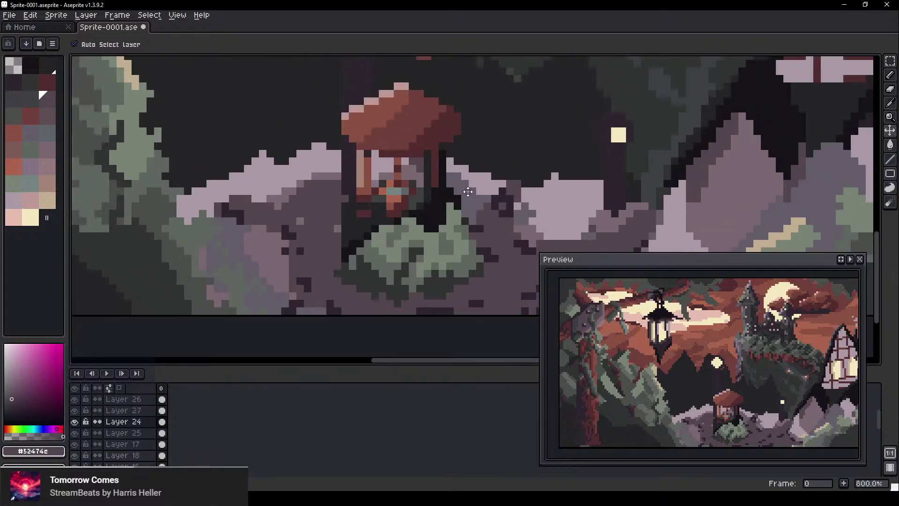
Lower the well's roof by one pixel and raise the hanging bucket by two pixels
click(362, 191)
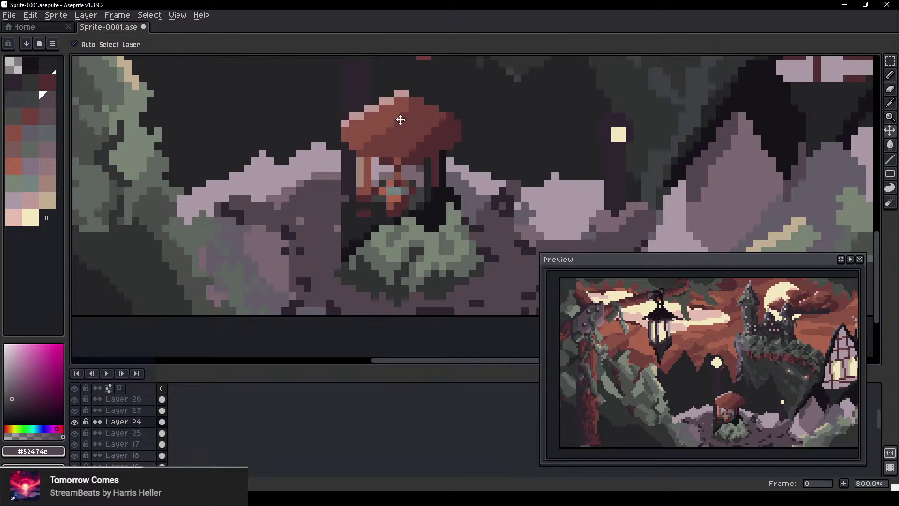
click(414, 181)
scroll(413, 182, up, 2)
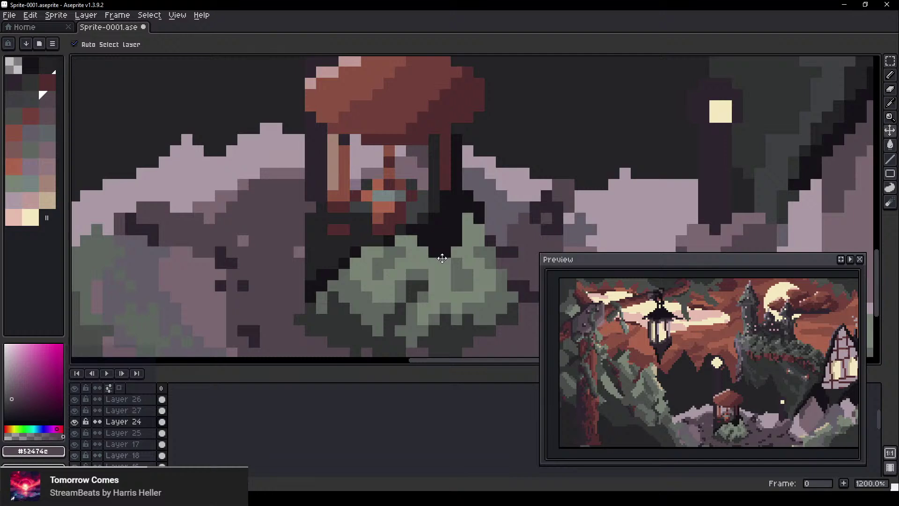
drag(378, 209, 388, 192)
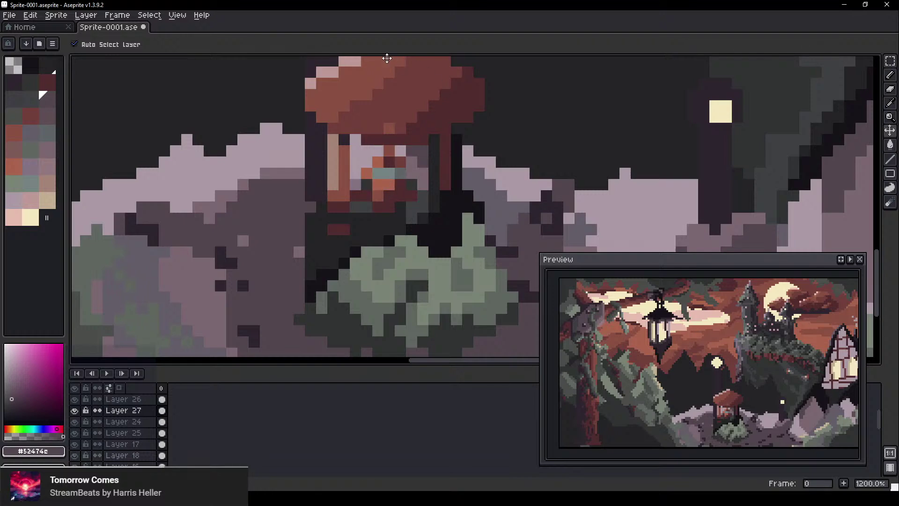
Erase the rope pixel that overlaps the underside of the well's roof, using a 1 px eraser
scroll(390, 131, up, 3)
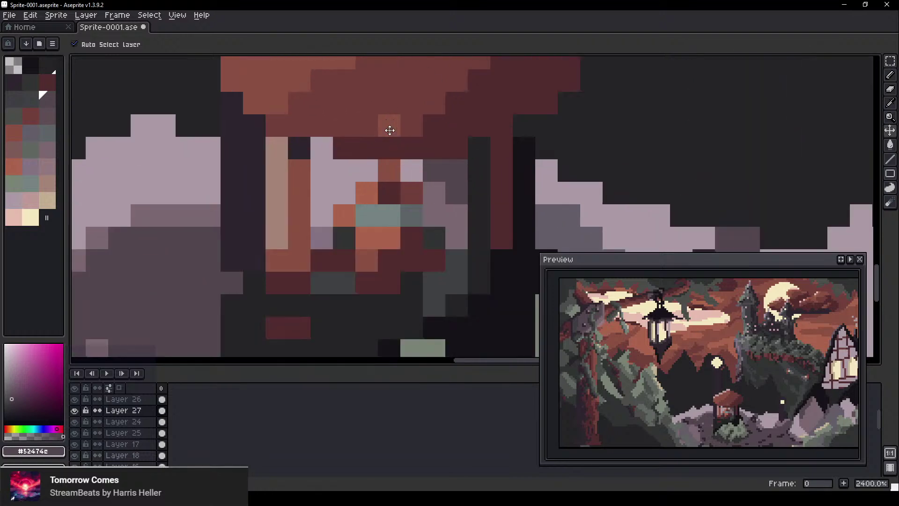
key(b)
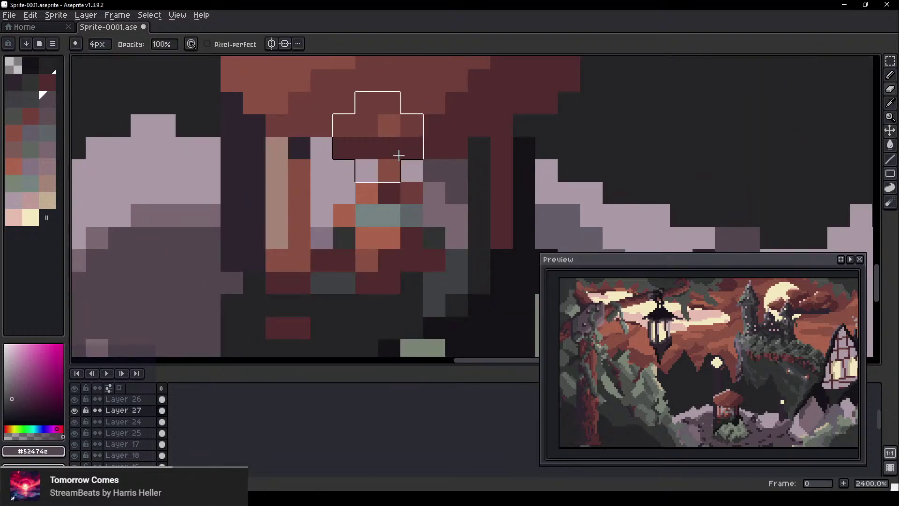
key(minus)
key(minus)
key(minus)
click(393, 127)
scroll(456, 162, down, 2)
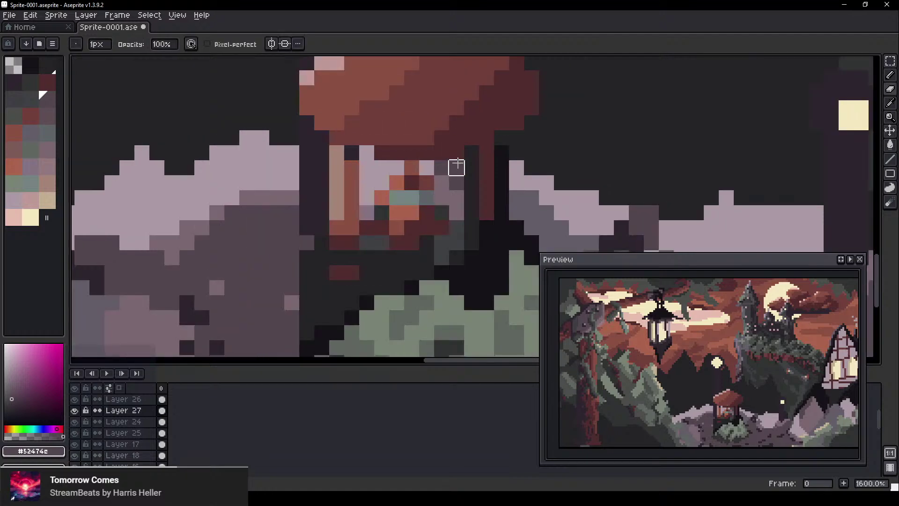
mouse_move(501, 164)
mouse_down()
mouse_move(420, 159)
mouse_move(371, 132)
mouse_up()
scroll(371, 133, down, 2)
scroll(318, 140, up, 3)
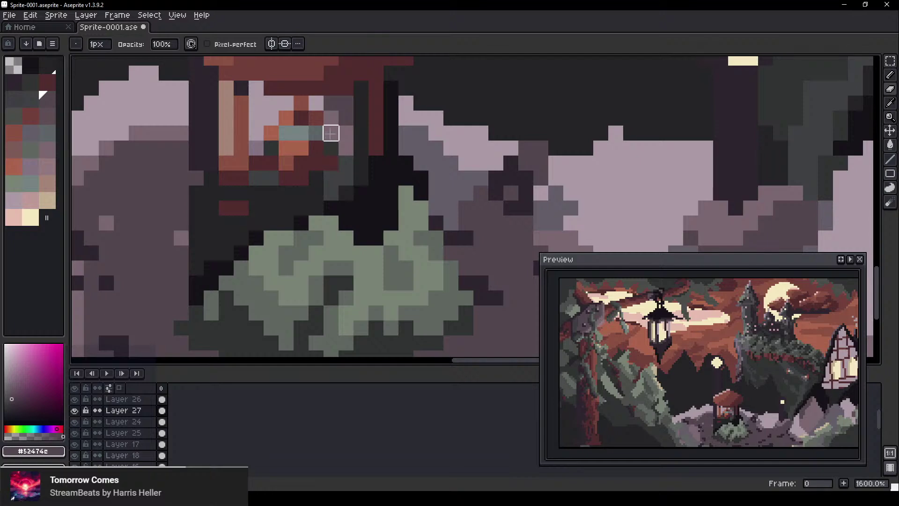
Add a red-brown (#72403b) pixel to the right side of the well's bucket and undo the extra stroke
key(e)
scroll(303, 125, down, 3)
scroll(304, 126, up, 5)
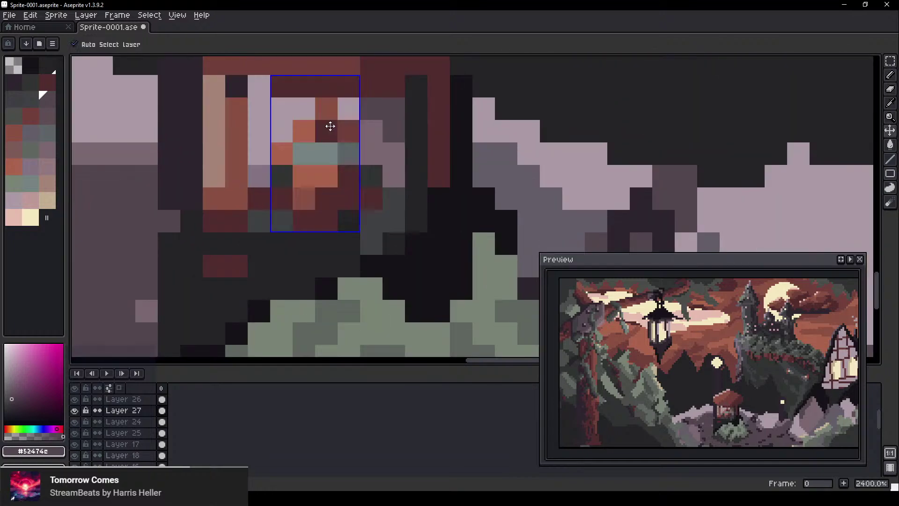
key(b)
alt+click(345, 130)
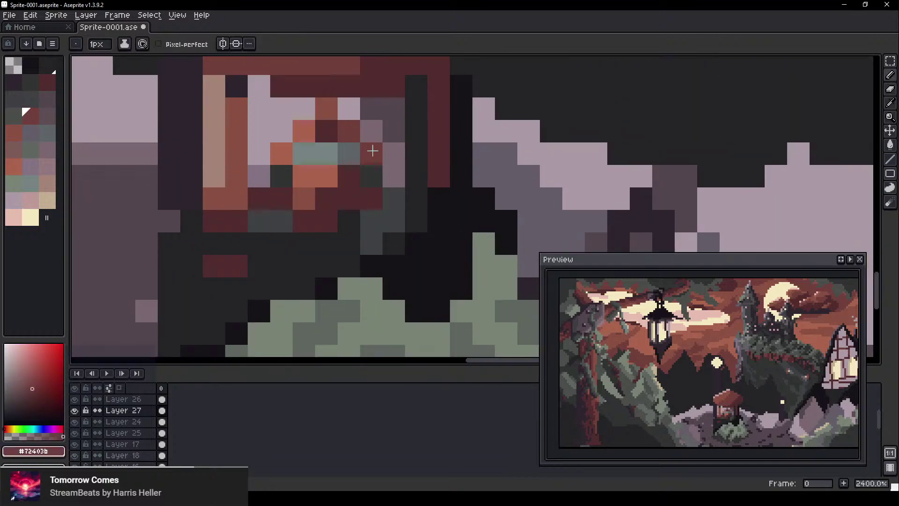
drag(373, 151, 333, 184)
key(ctrl+z)
key(v)
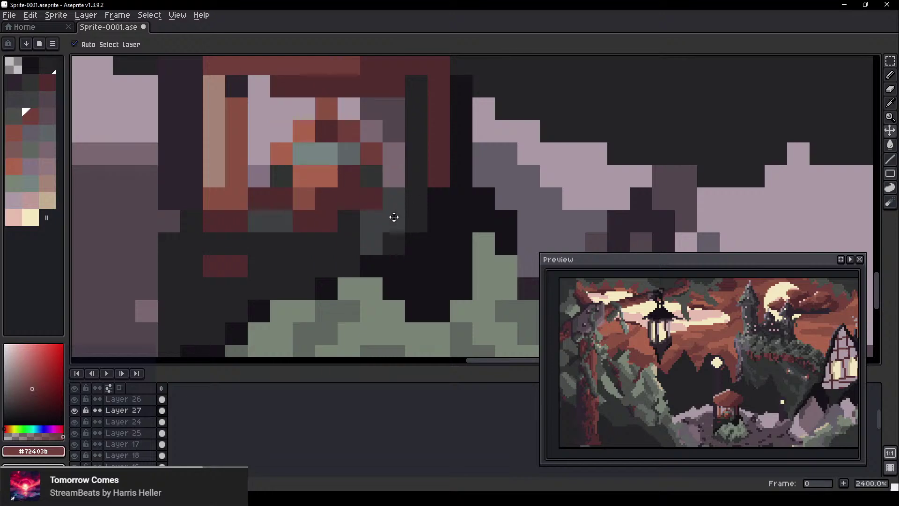
scroll(427, 235, down, 2)
drag(440, 222, 378, 178)
scroll(270, 218, up, 3)
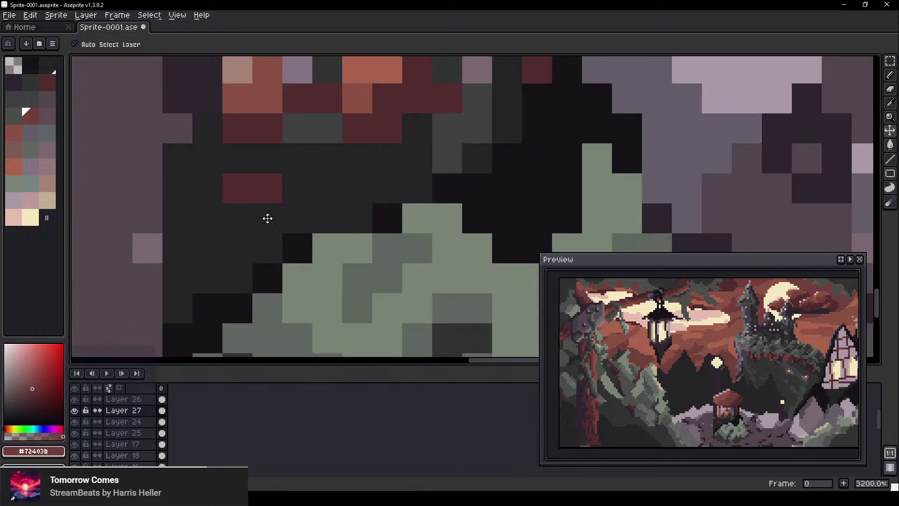
click(262, 180)
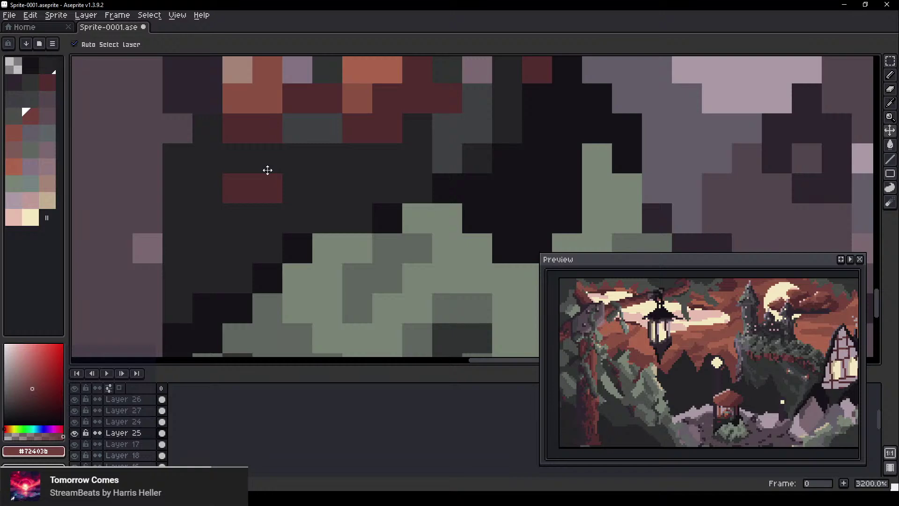
scroll(395, 193, down, 6)
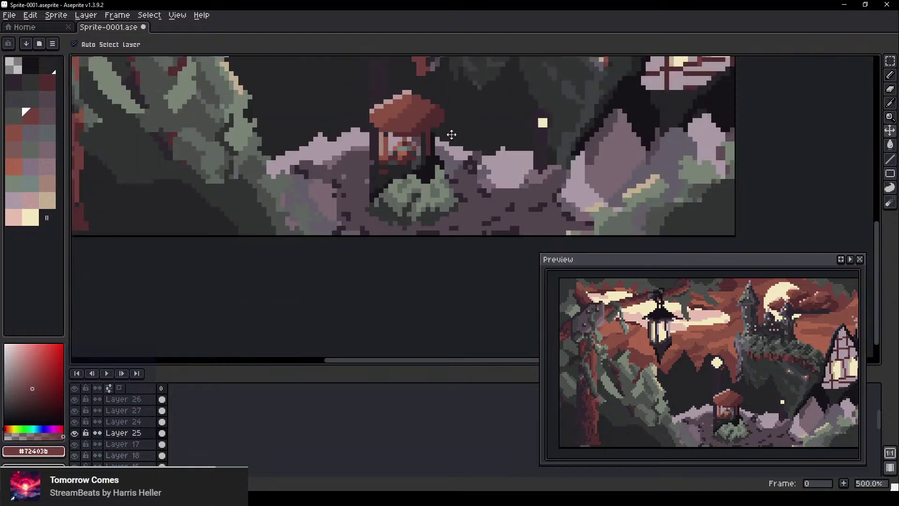
Erase the tall lamp post and its round light behind the well on Layer 17, using a 10 px eraser
scroll(528, 143, down, 2)
drag(534, 113, 352, 191)
click(353, 141)
scroll(346, 189, up, 1)
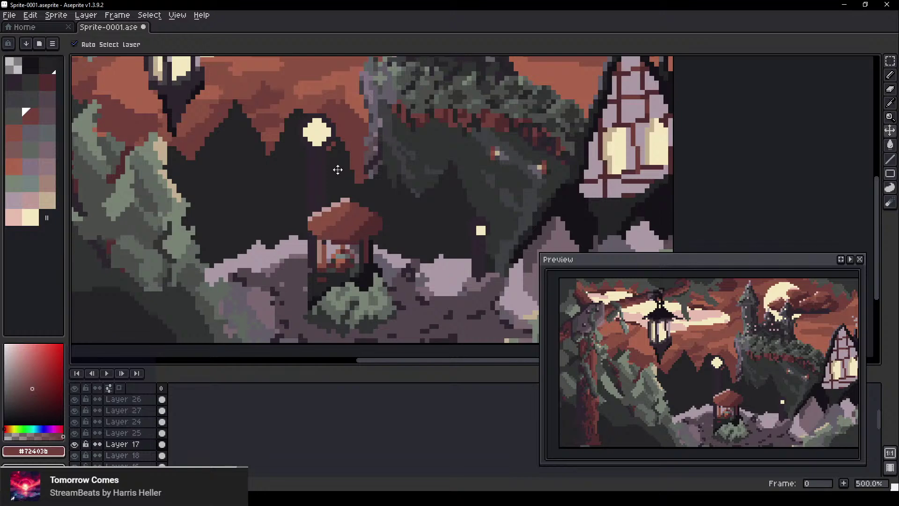
key(b)
key(ctrl+z)
key(ctrl+z)
key(e)
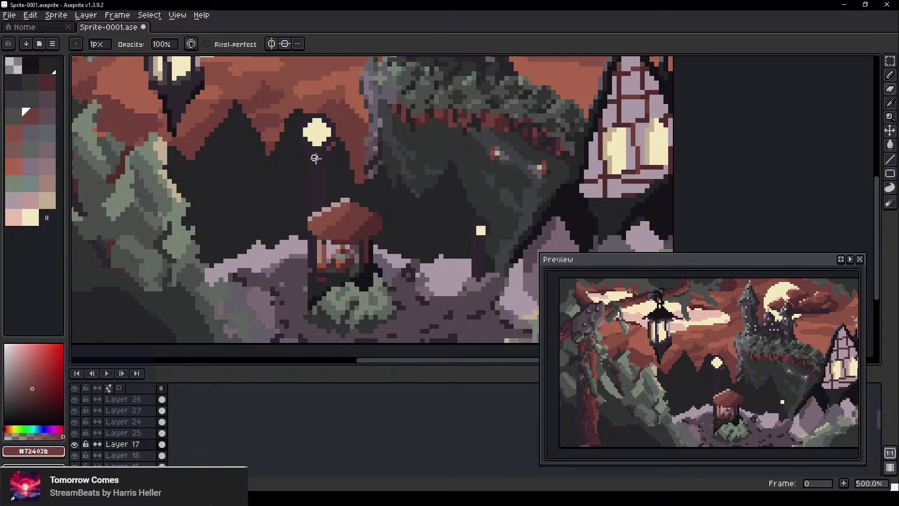
key(ctrl)
drag(311, 127, 313, 211)
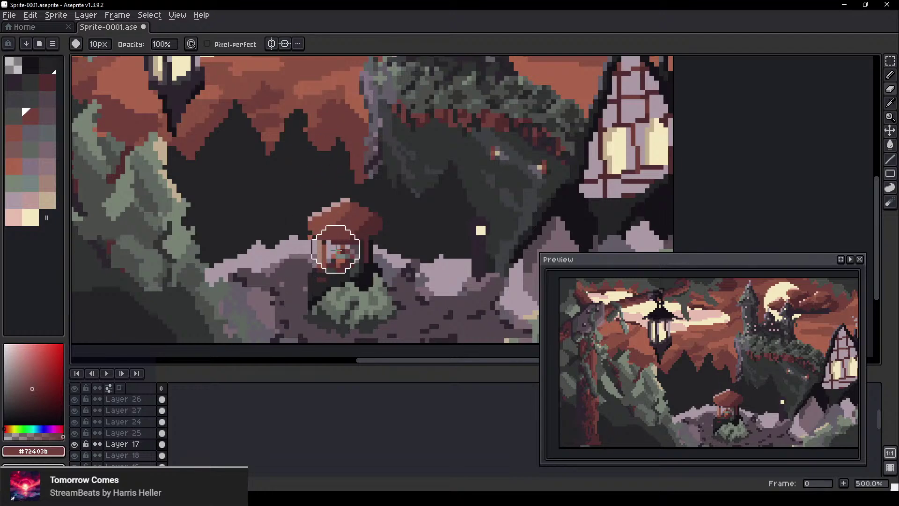
key(b)
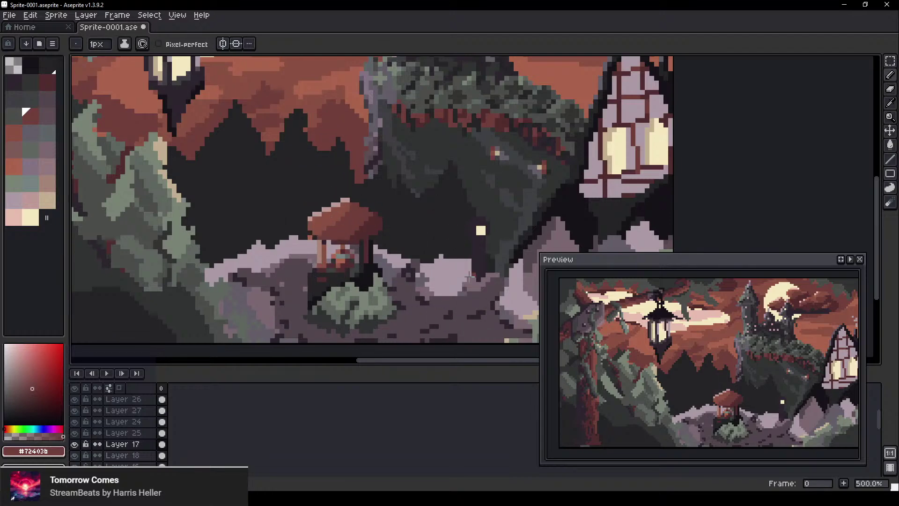
scroll(351, 256, up, 1)
scroll(456, 260, up, 1)
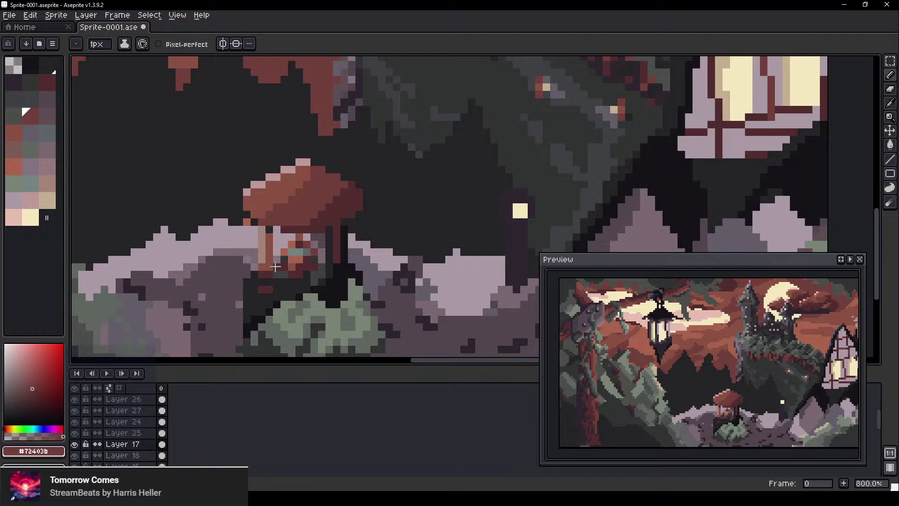
scroll(224, 267, up, 3)
key(v)
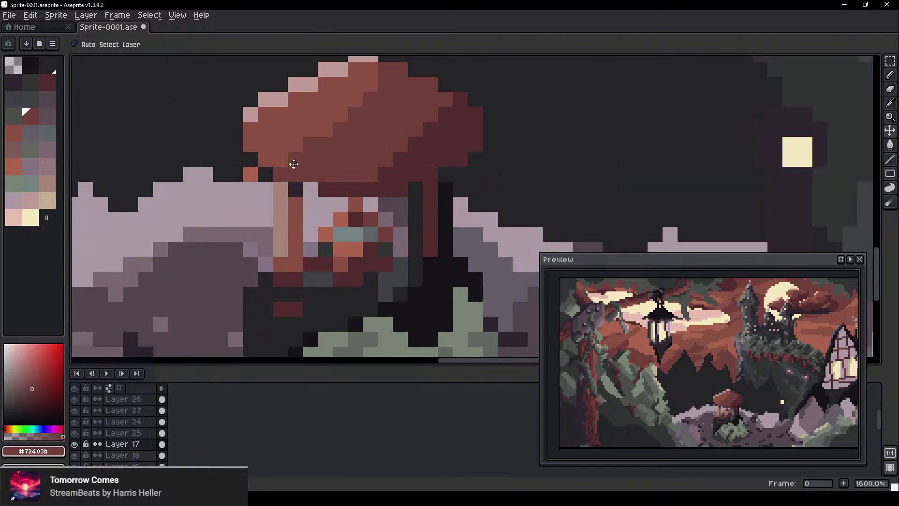
click(287, 156)
click(248, 177)
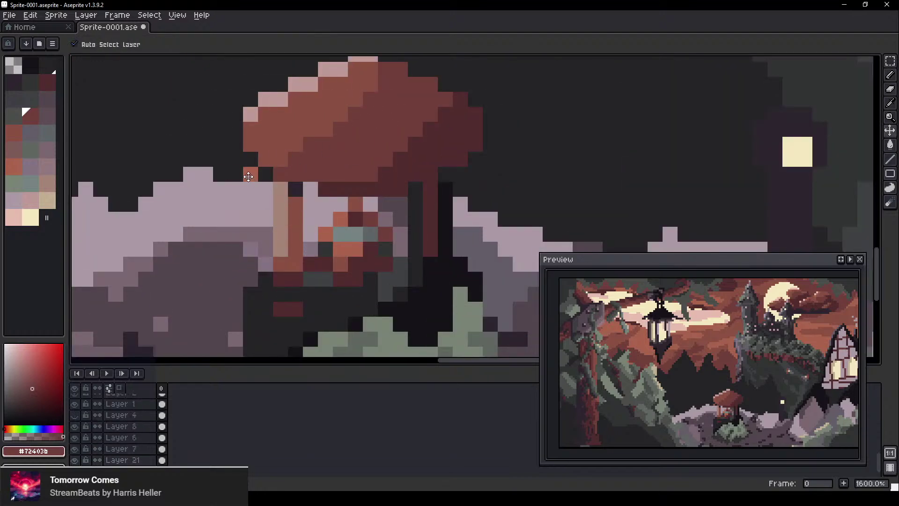
key(b)
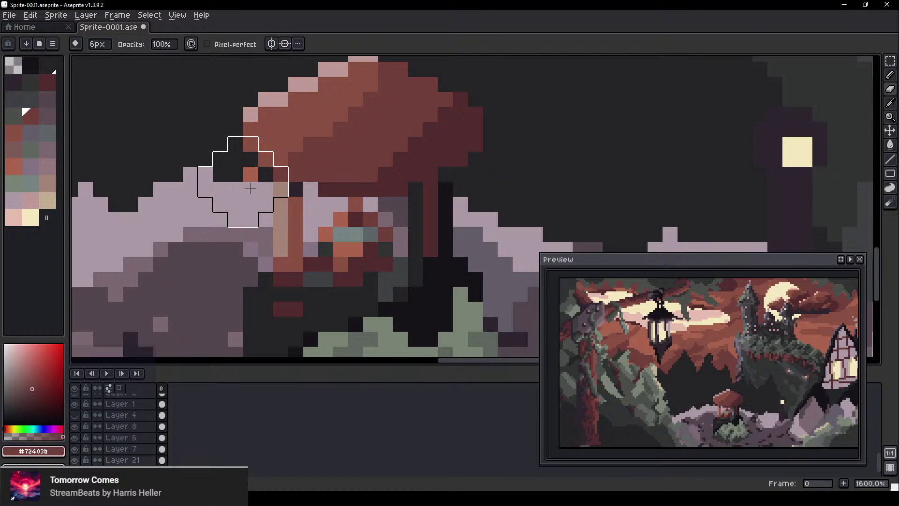
scroll(241, 221, down, 4)
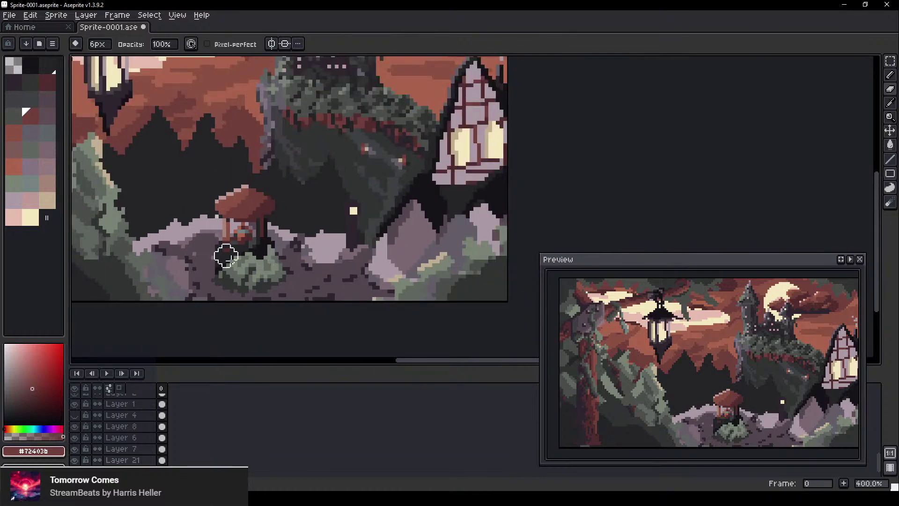
scroll(168, 210, up, 6)
click(330, 209)
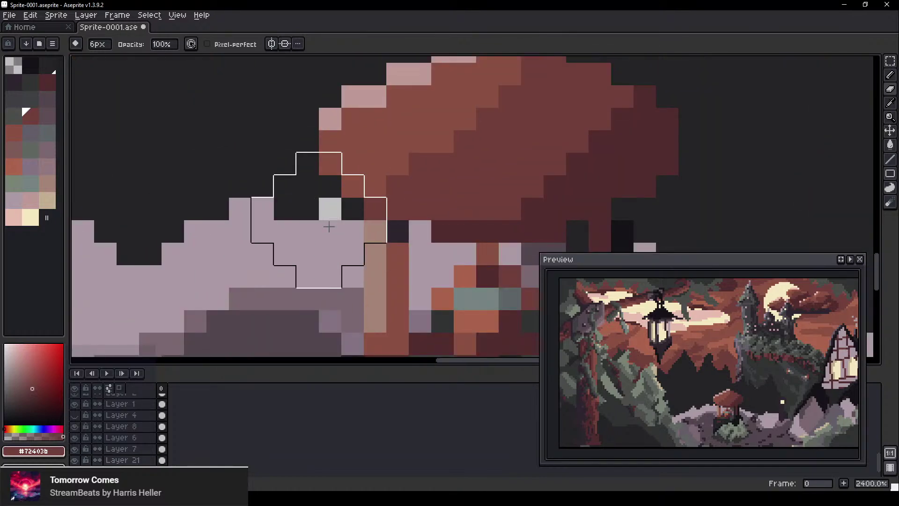
key(ctrl+z)
Paint over the stray orange pixel beside the well's roof on Layer 19 with the sampled dark grey #242426
ctrl+click(299, 185)
key(b)
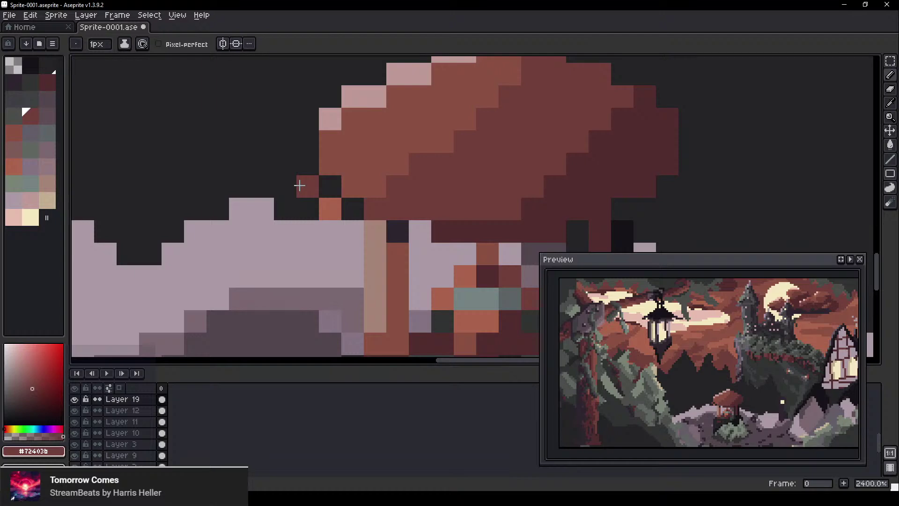
alt+click(300, 186)
click(329, 214)
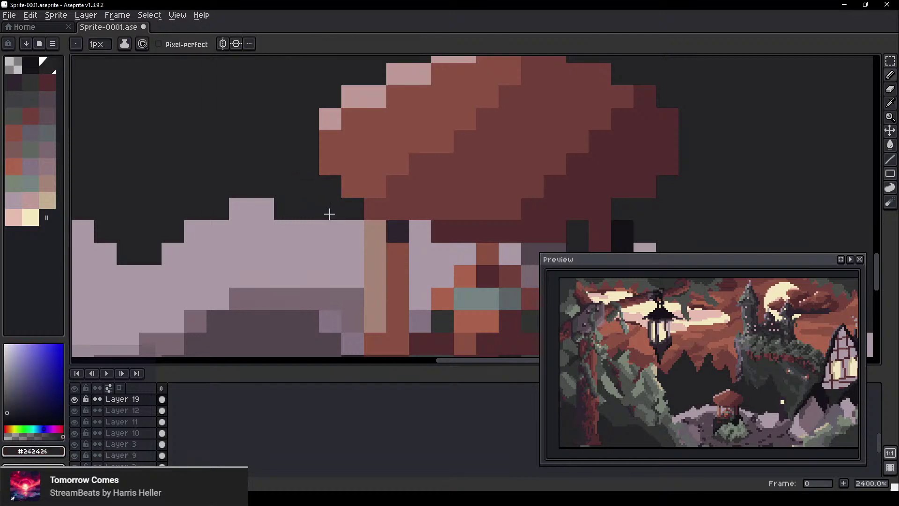
Raise and widen the small dark mountain peak beside the castle's cliff, using the 1 px pencil in #242426
scroll(333, 231, down, 7)
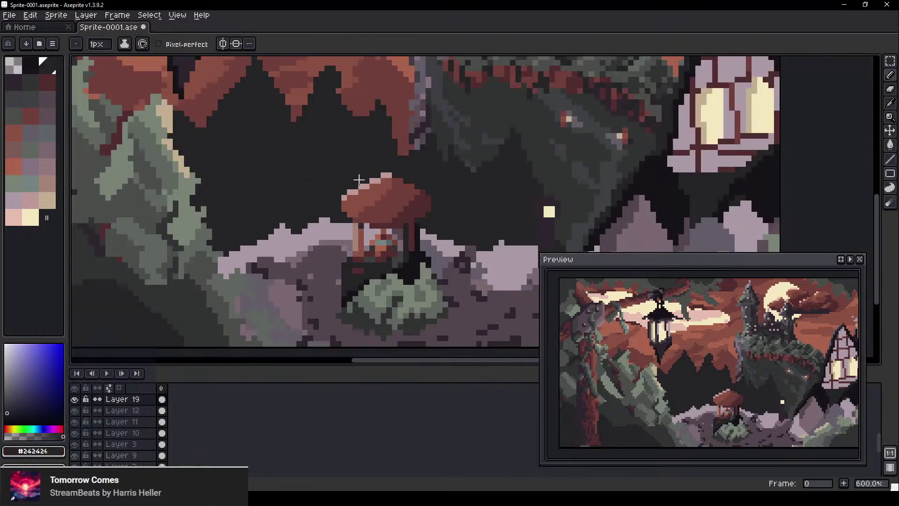
scroll(391, 157, up, 3)
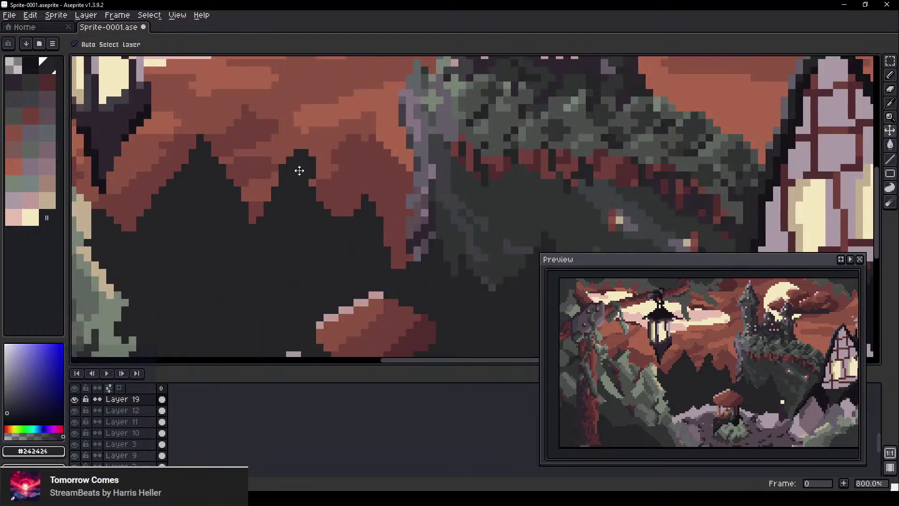
scroll(288, 235, up, 2)
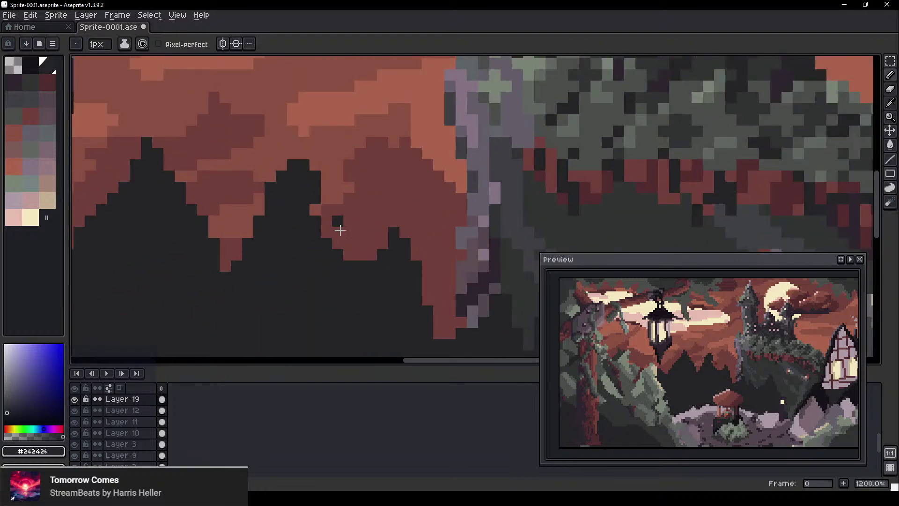
scroll(372, 247, up, 4)
click(406, 157)
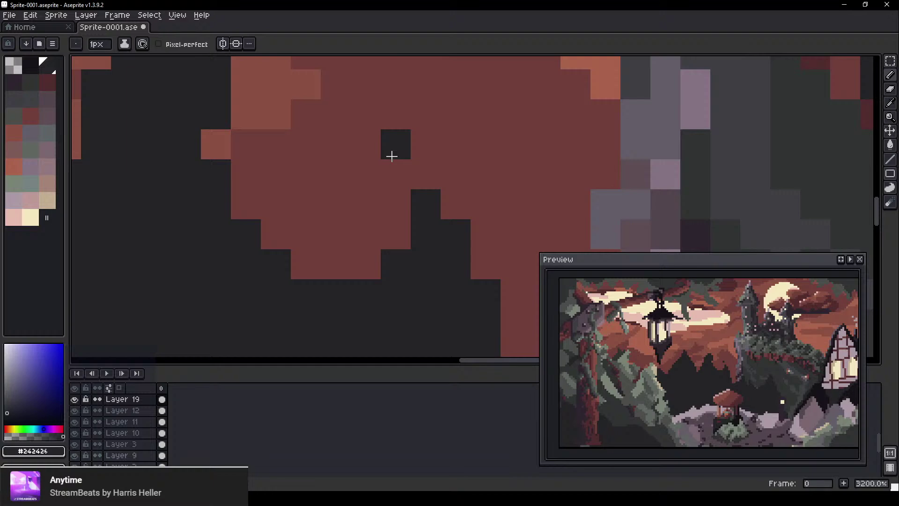
mouse_move(392, 156)
mouse_down()
mouse_move(434, 194)
mouse_move(403, 156)
mouse_move(426, 201)
mouse_move(419, 187)
mouse_move(407, 204)
mouse_move(421, 184)
mouse_move(418, 151)
mouse_move(419, 163)
mouse_move(456, 198)
mouse_move(526, 344)
mouse_move(537, 315)
mouse_move(364, 213)
mouse_move(348, 216)
mouse_move(365, 217)
mouse_up()
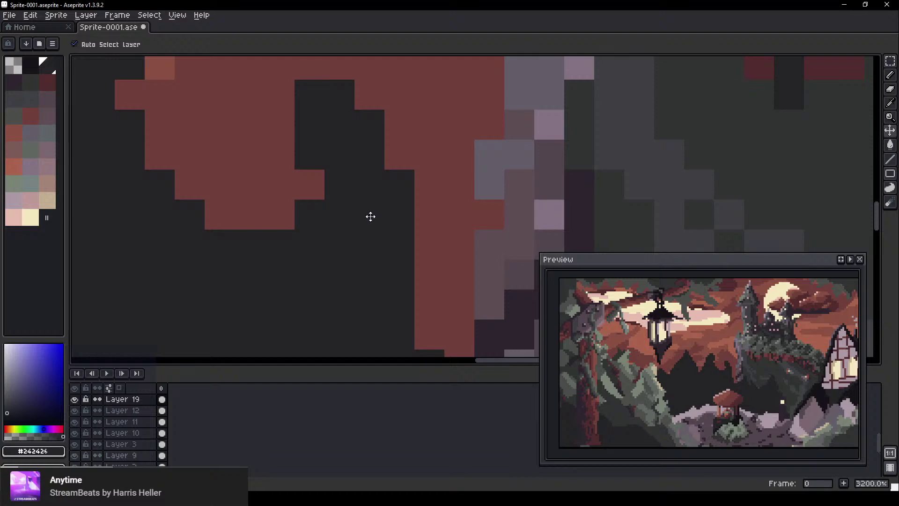
key(ctrl+z)
Extend the small peak's tip with dark pixels curling to its left
drag(390, 248, 333, 190)
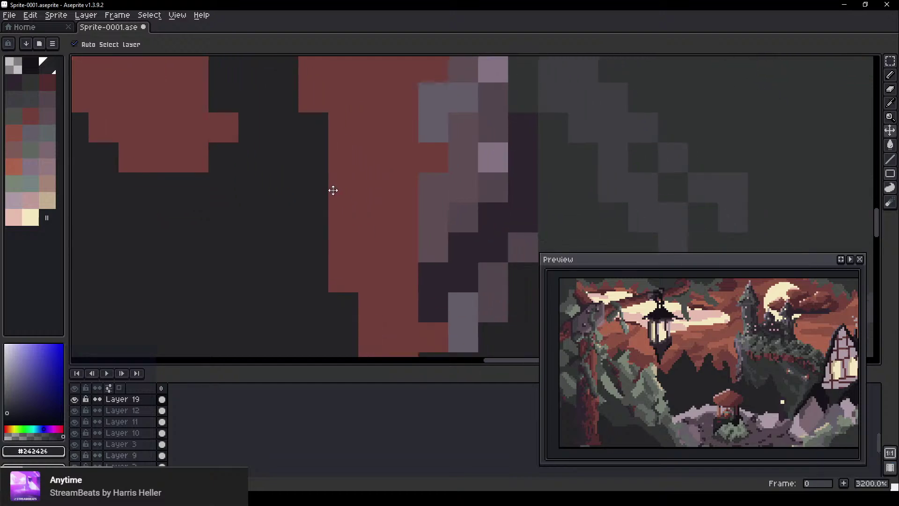
scroll(304, 162, down, 3)
key(b)
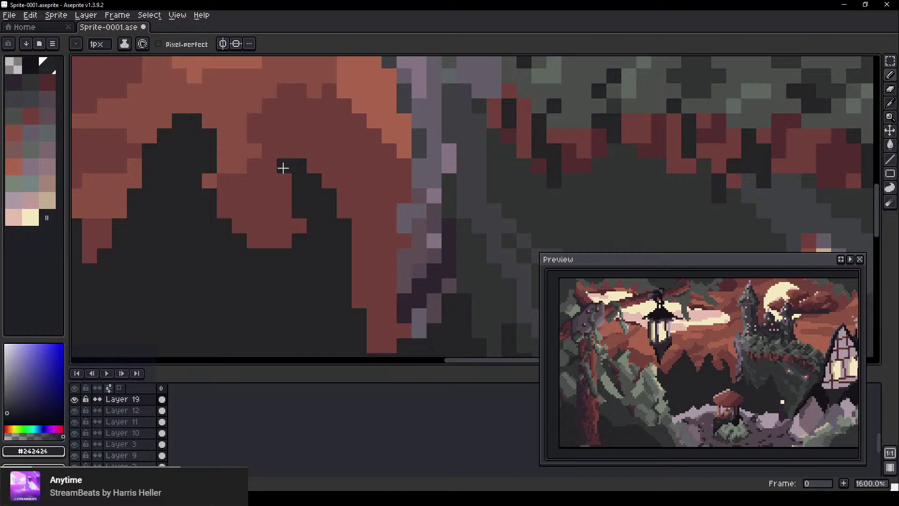
drag(240, 169, 324, 223)
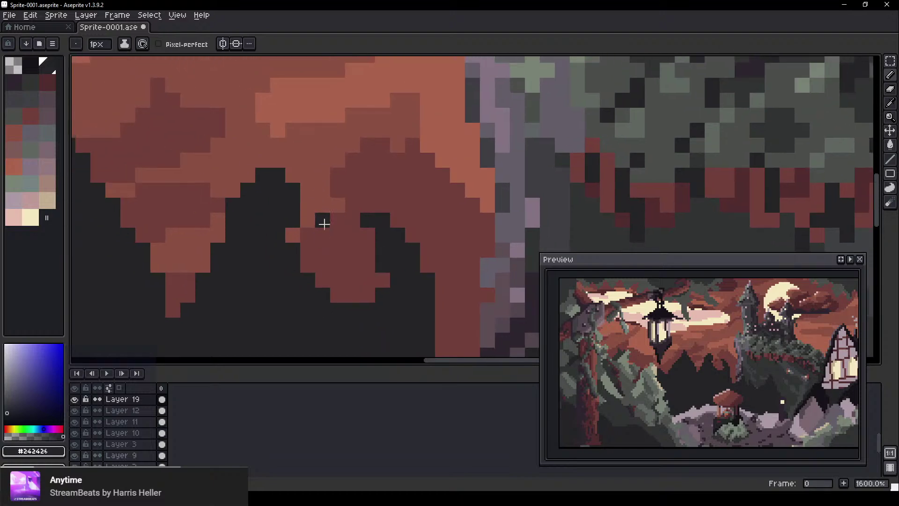
click(353, 220)
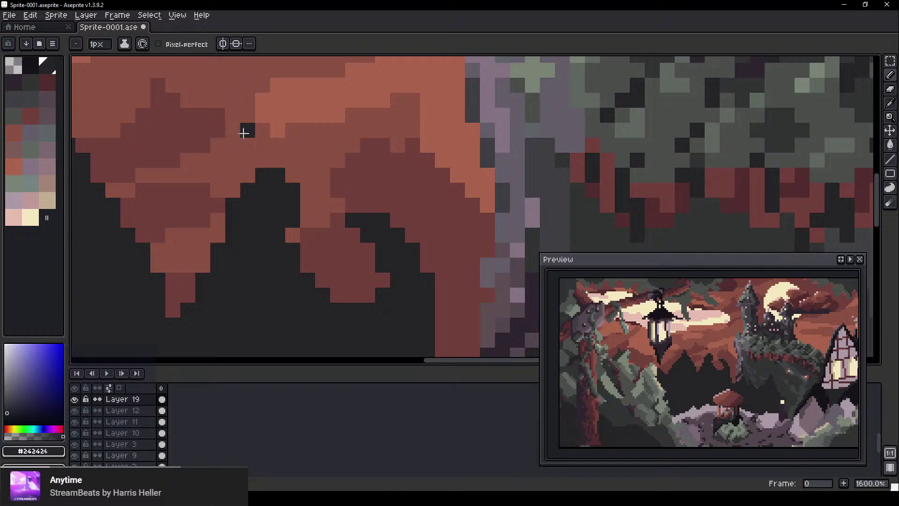
Add a three-pixel dark row on top of the middle mountain peak, overhanging its right side by one pixel
scroll(250, 177, up, 2)
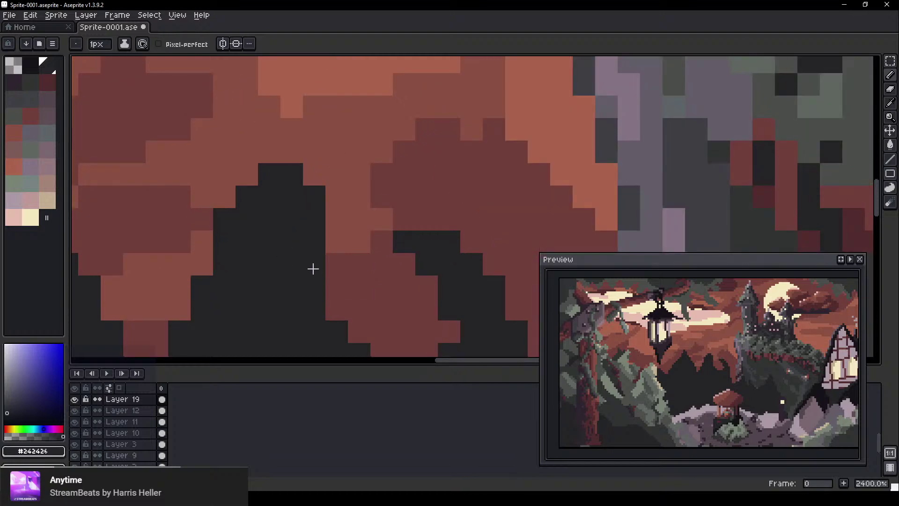
key(ctrl+z)
click(316, 176)
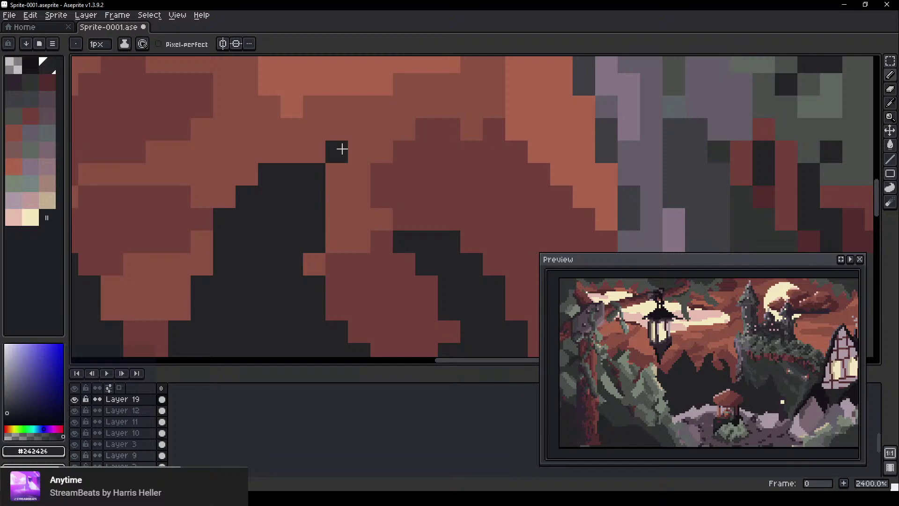
click(302, 151)
scroll(384, 266, down, 1)
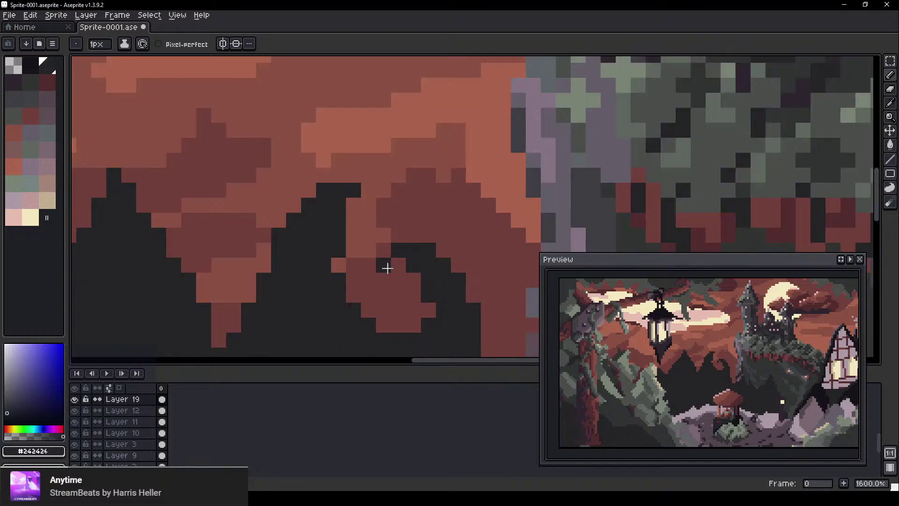
Paint dark grey over the orange notch and lower-left part of the red sky patch between the peaks, giving it a diagonal edge
scroll(352, 301, up, 2)
click(324, 227)
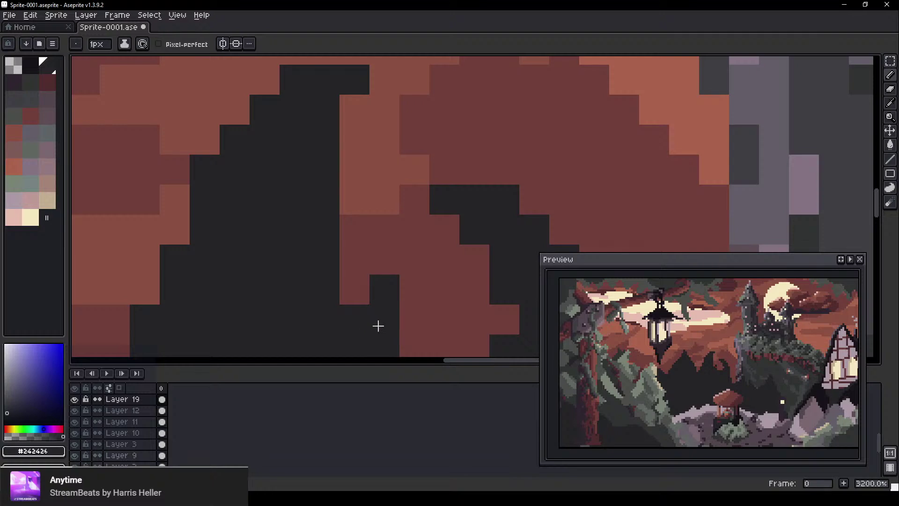
drag(343, 287, 379, 312)
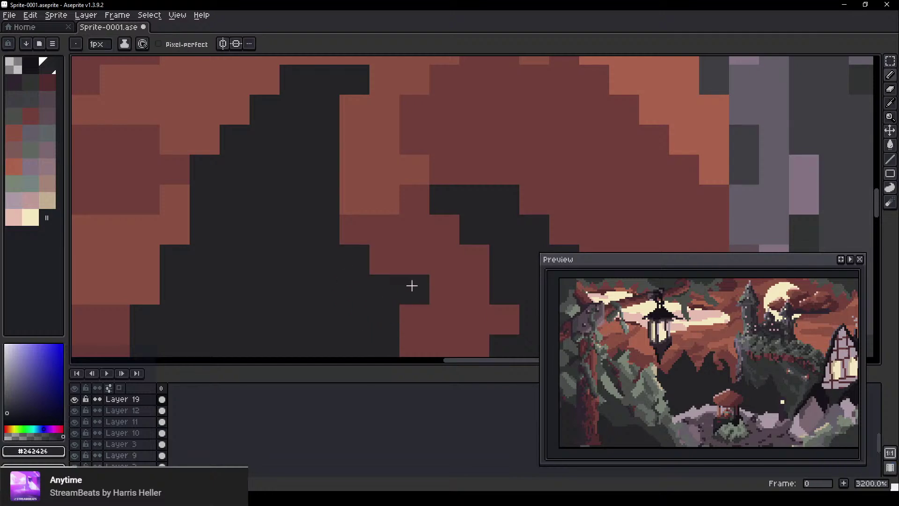
scroll(410, 280, down, 2)
drag(433, 249, 377, 215)
mouse_move(349, 268)
mouse_down()
mouse_move(363, 292)
mouse_move(389, 301)
mouse_up()
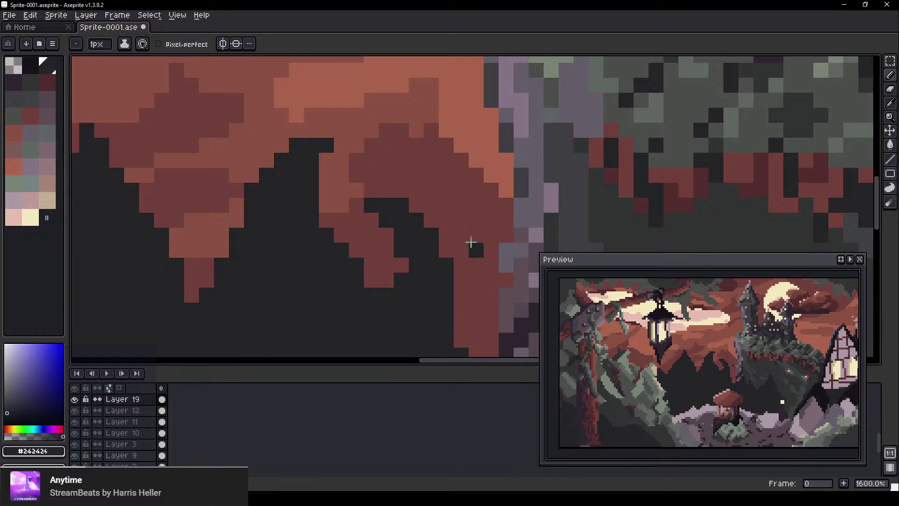
Erase the small peak's curled tip with a 6 px eraser and repaint it as a narrow vertical point in #242426
scroll(405, 217, up, 1)
key(e)
click(354, 166)
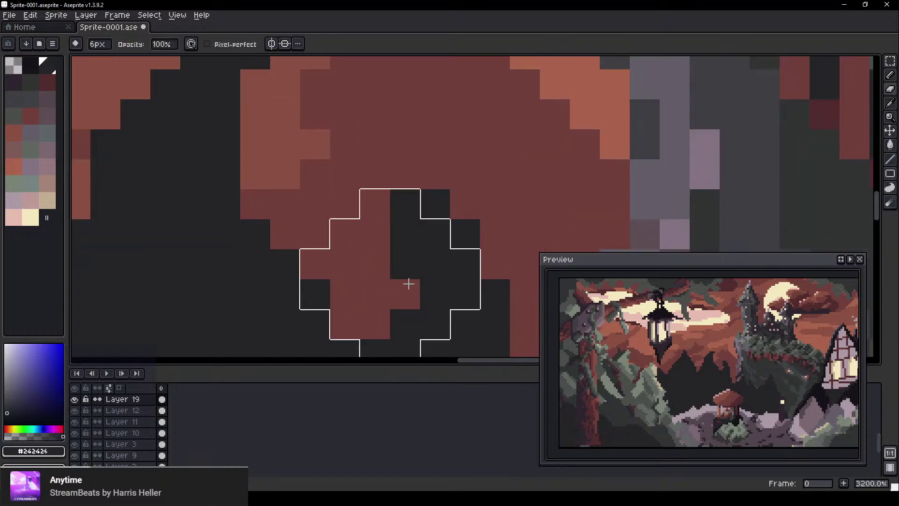
key(b)
click(441, 178)
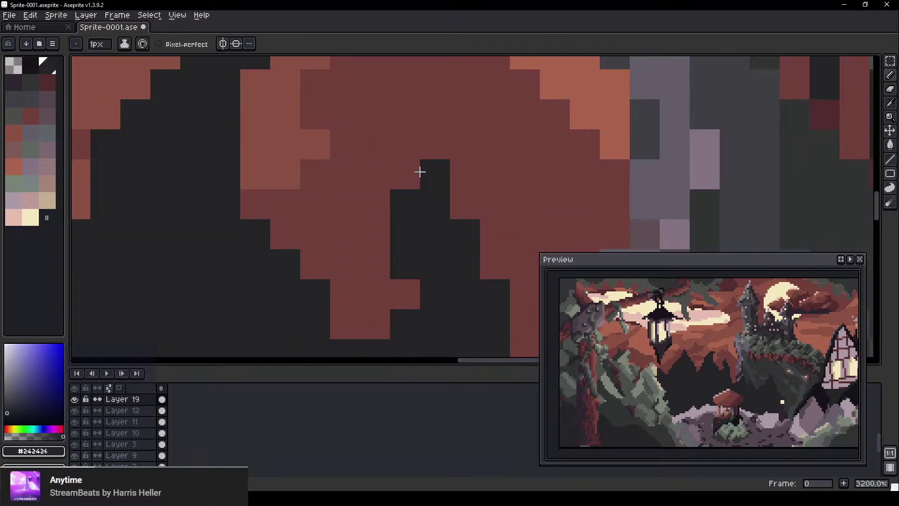
click(413, 171)
click(415, 147)
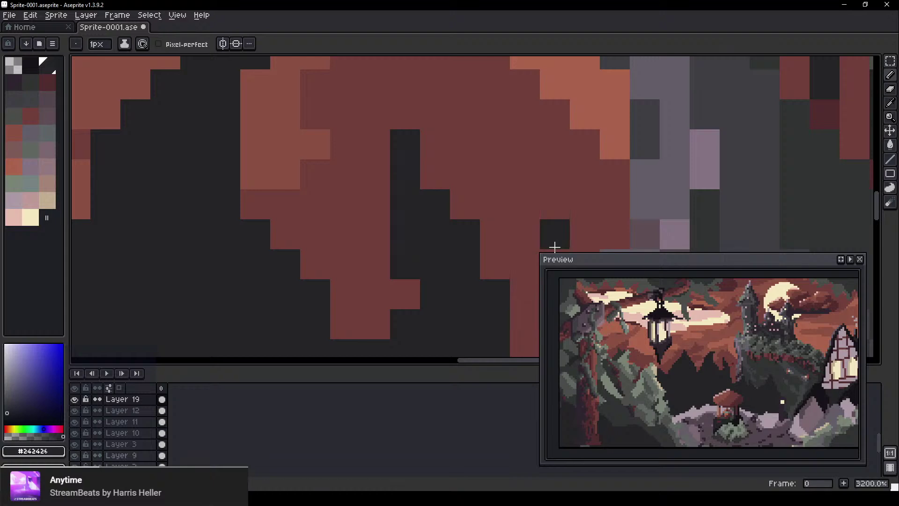
click(374, 324)
click(401, 306)
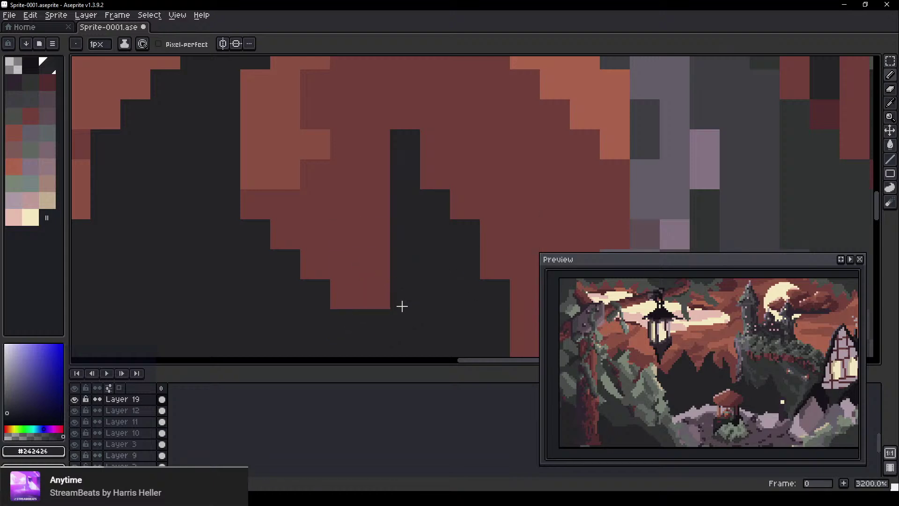
key(ctrl+z)
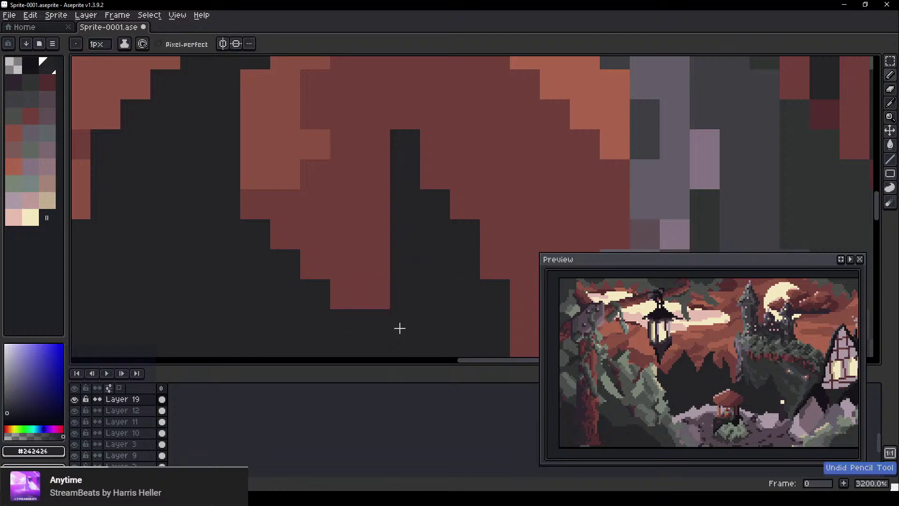
key(ctrl+z)
key(ctrl+z)
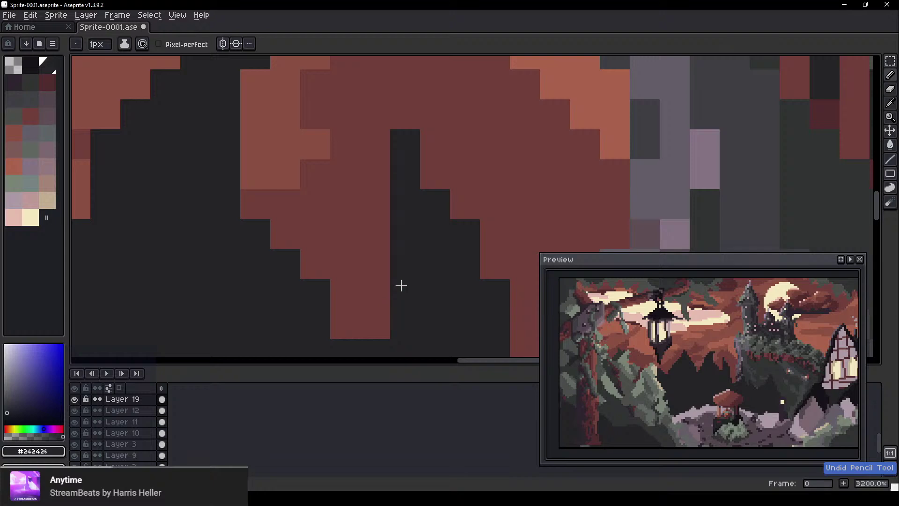
Trim the red sky between the peaks and the red strip beside the castle's cliff with dark grey so both taper to points
click(370, 329)
click(404, 301)
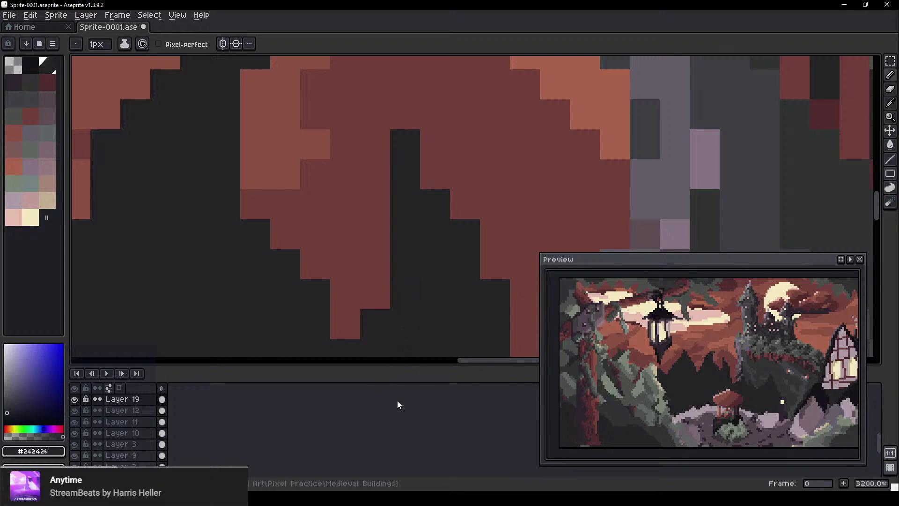
drag(528, 270, 362, 142)
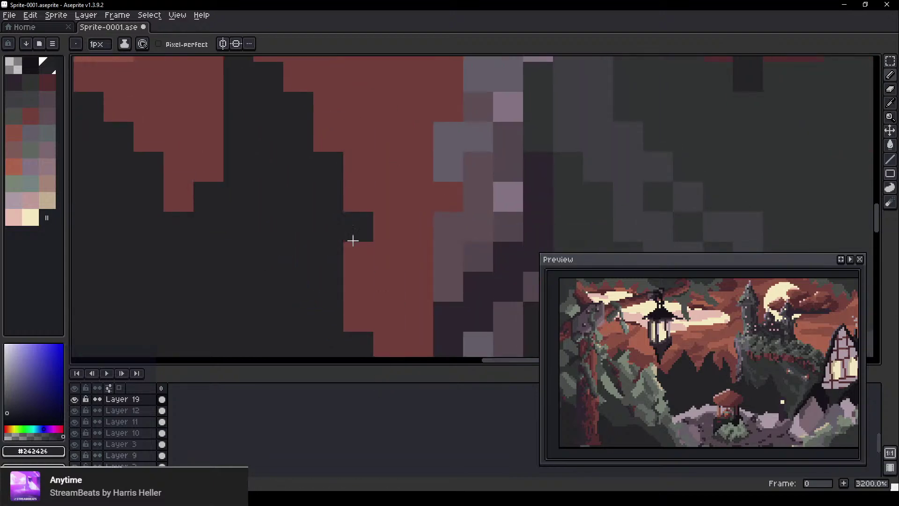
mouse_move(353, 240)
mouse_down()
mouse_move(379, 315)
mouse_move(359, 302)
mouse_move(370, 341)
mouse_up()
scroll(338, 231, down, 3)
scroll(337, 231, right, 3)
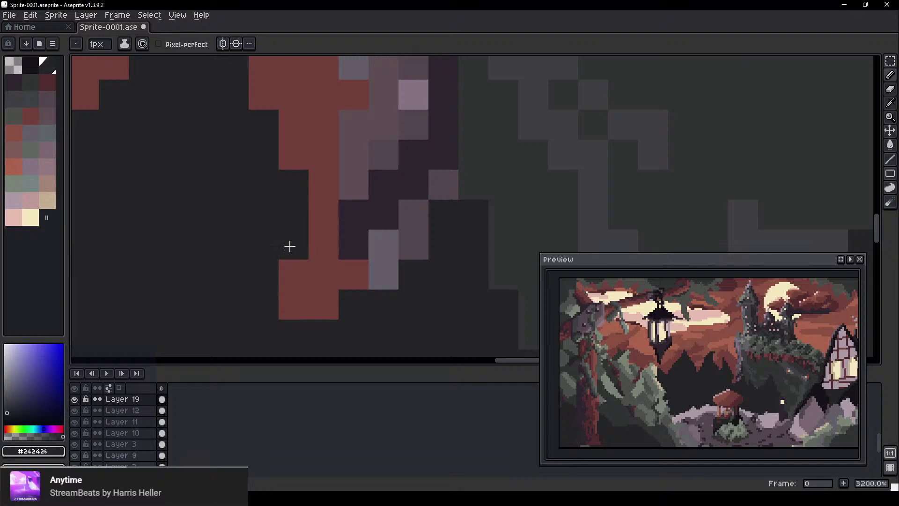
mouse_move(290, 247)
mouse_down()
mouse_move(309, 308)
mouse_move(281, 279)
mouse_move(307, 267)
mouse_move(356, 336)
mouse_move(316, 249)
mouse_move(376, 335)
mouse_up()
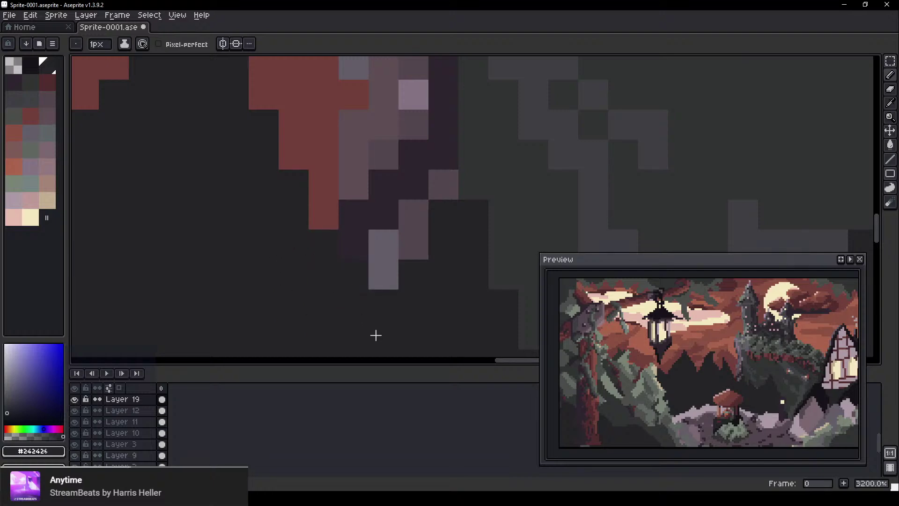
Trim the left peak's dark outer slope with the 6 px eraser, uncovering more red and orange sky beside the lantern's tip
scroll(351, 272, down, 5)
drag(225, 176, 425, 244)
scroll(368, 183, left, 4)
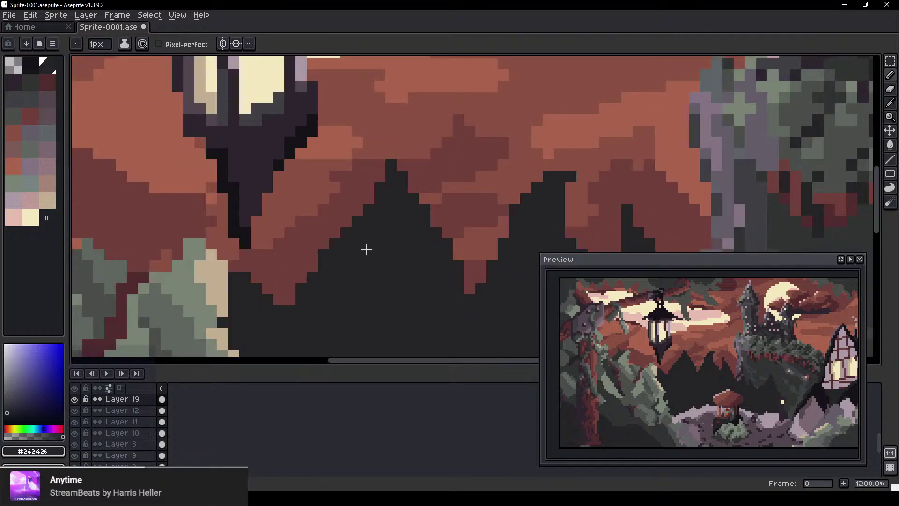
scroll(357, 188, up, 1)
key(e)
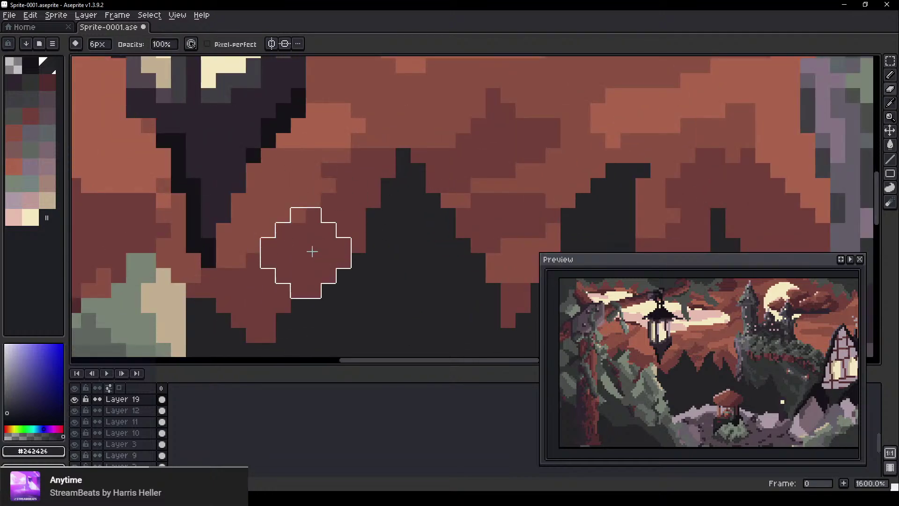
drag(313, 251, 286, 307)
click(313, 280)
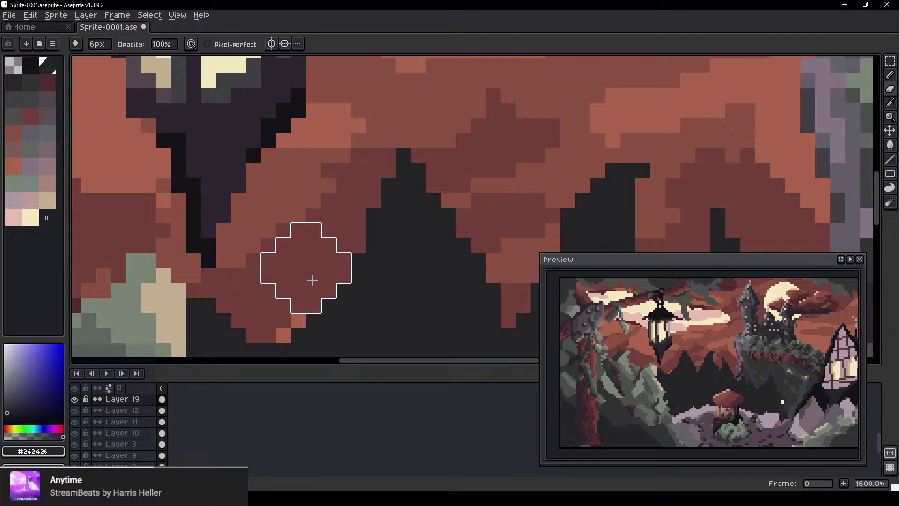
scroll(498, 211, right, 1)
scroll(480, 200, down, 1)
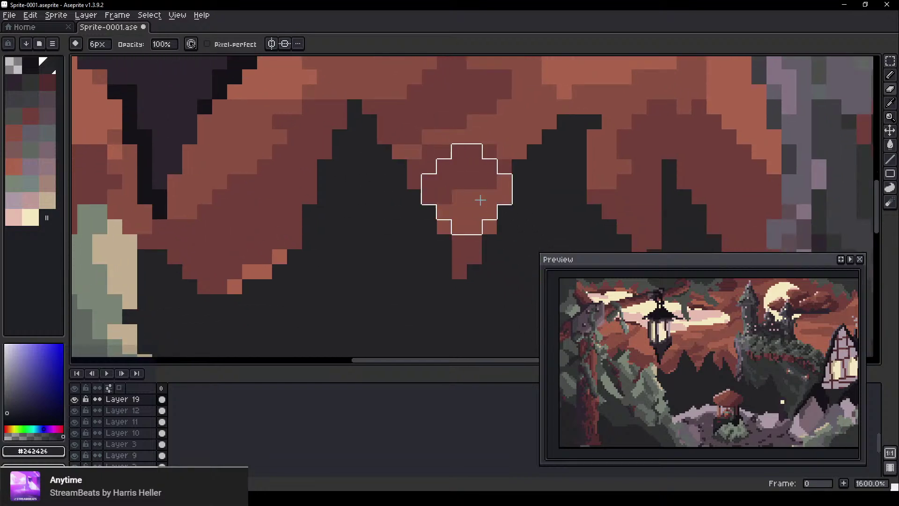
Reduce the eraser to 4 px and shave the left peak's inner slope to widen the sky gap toward the middle peak
key(minus)
key(minus)
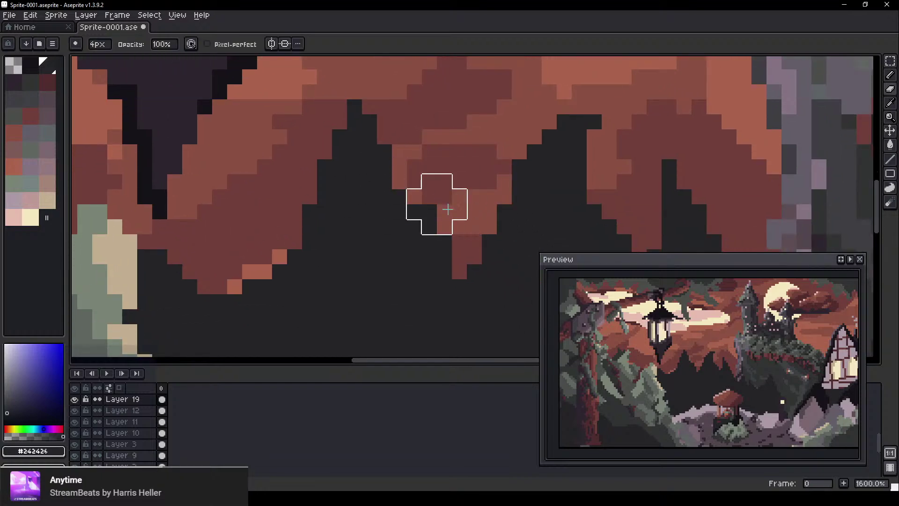
scroll(462, 189, down, 3)
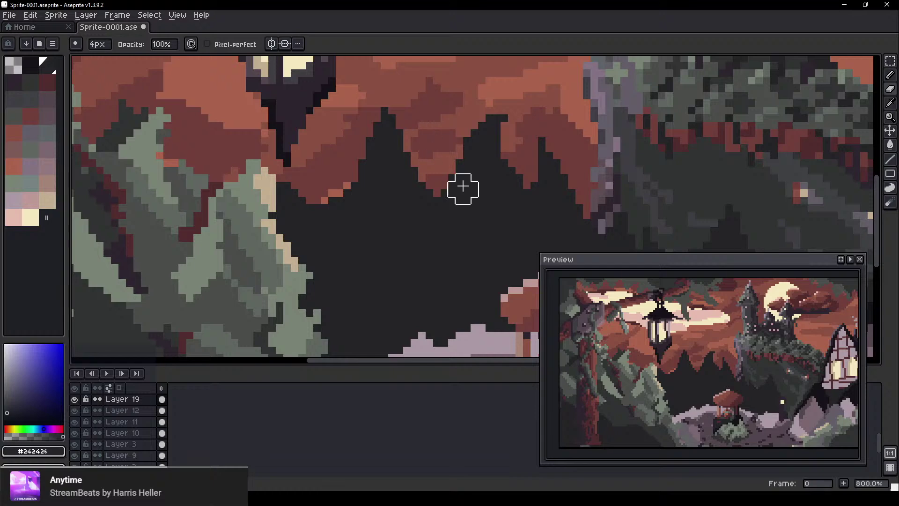
drag(484, 210, 348, 206)
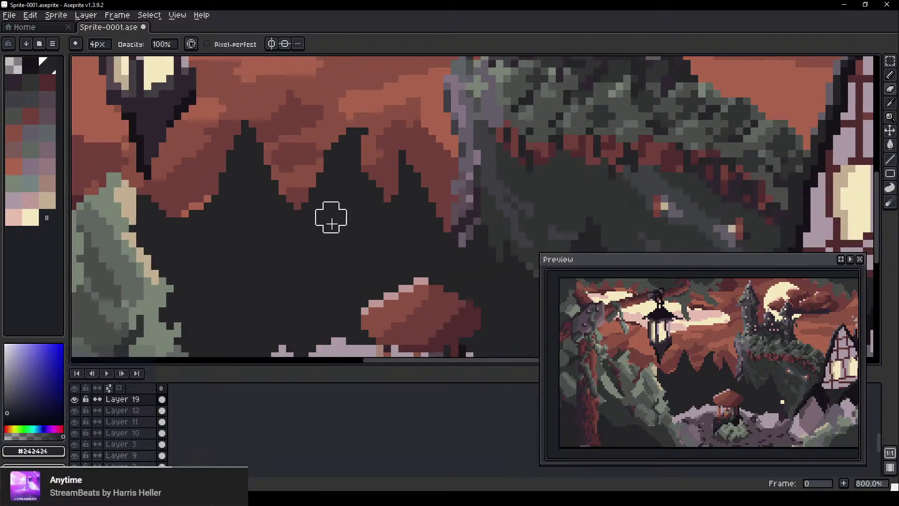
Switch to the 1 px pencil and sample the pale yellow #f5e9bf from the house's lit window
key(v)
key(b)
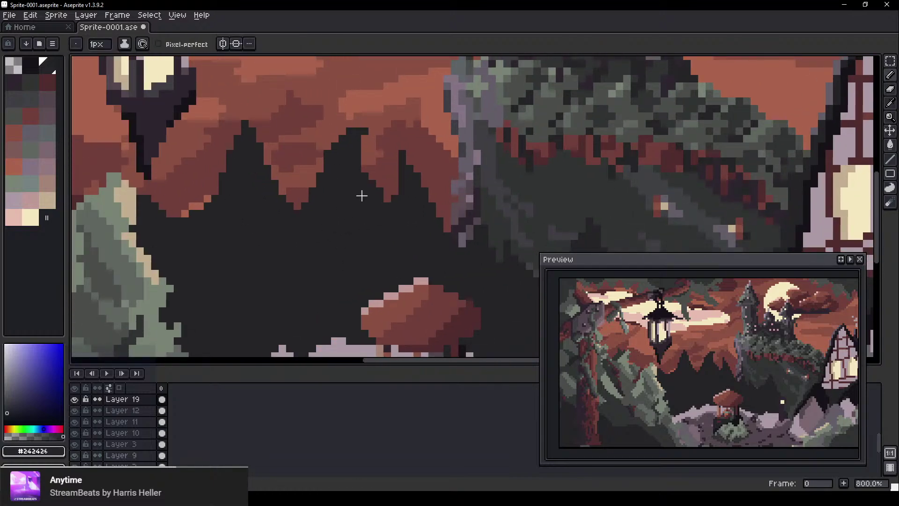
alt+click(845, 198)
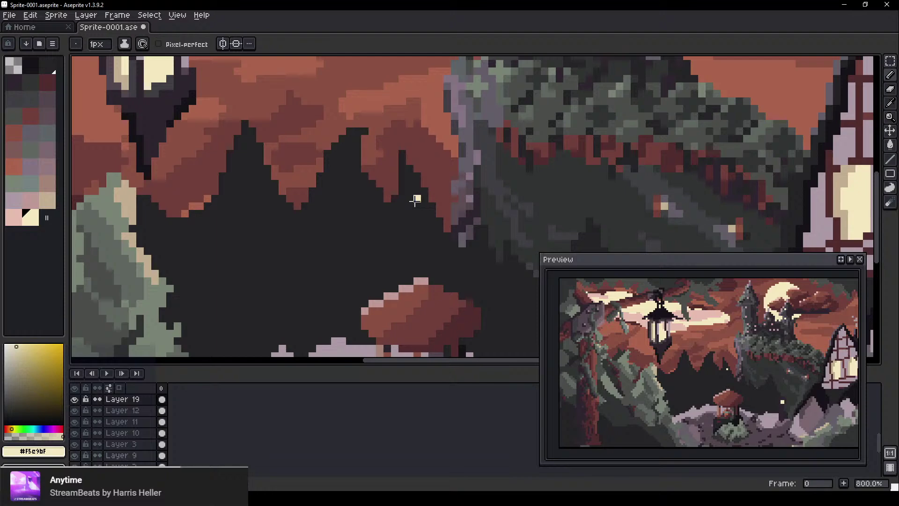
scroll(426, 211, up, 1)
click(419, 220)
scroll(424, 219, up, 3)
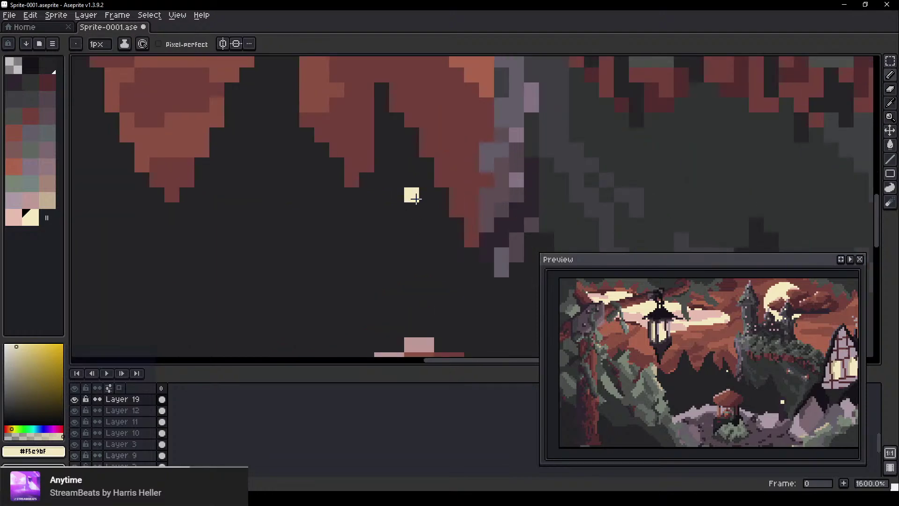
click(416, 199)
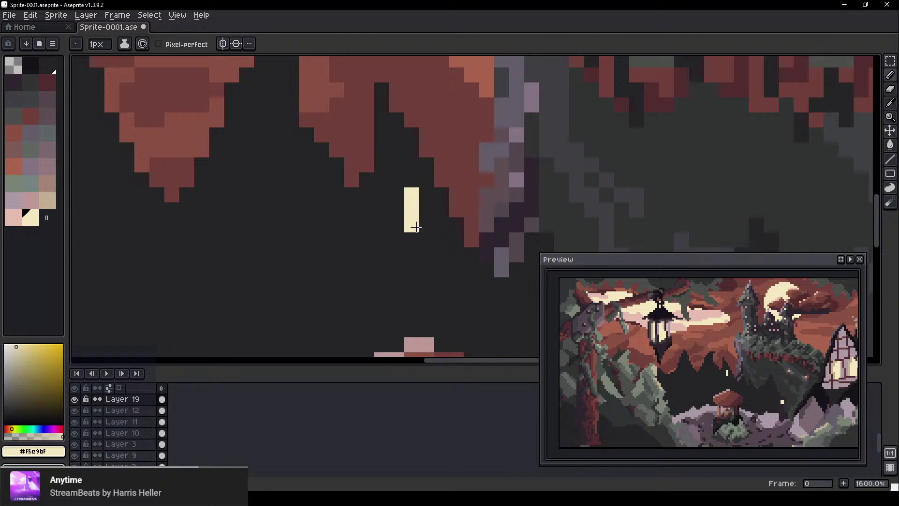
click(425, 210)
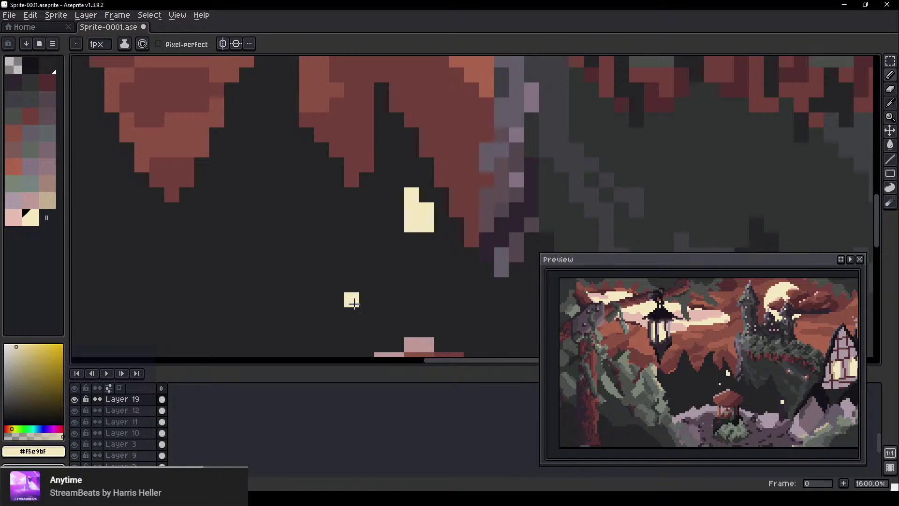
key(ctrl+z)
key(ctrl+z)
key(ctrl+z)
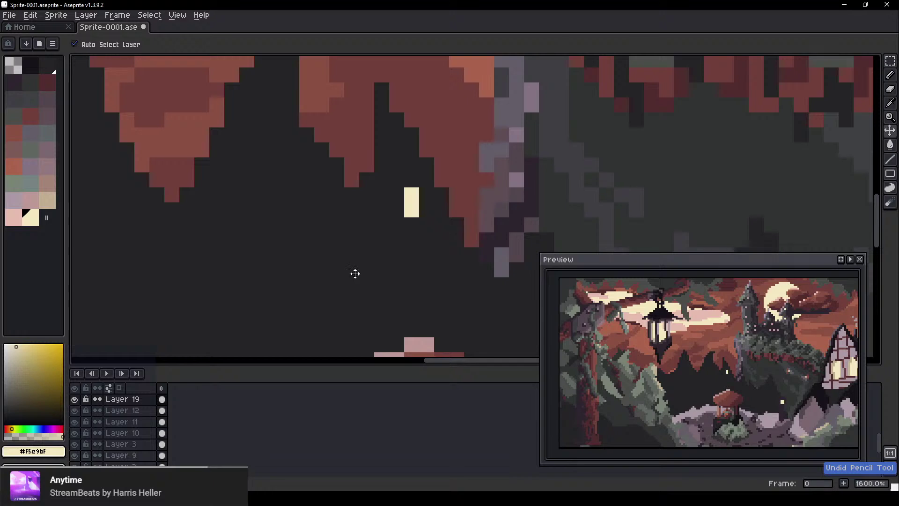
key(ctrl+z)
key(ctrl+z)
Paint two pale yellow lights, each one pixel wide and two tall, on the small peak beside the castle's cliff
scroll(425, 197, up, 2)
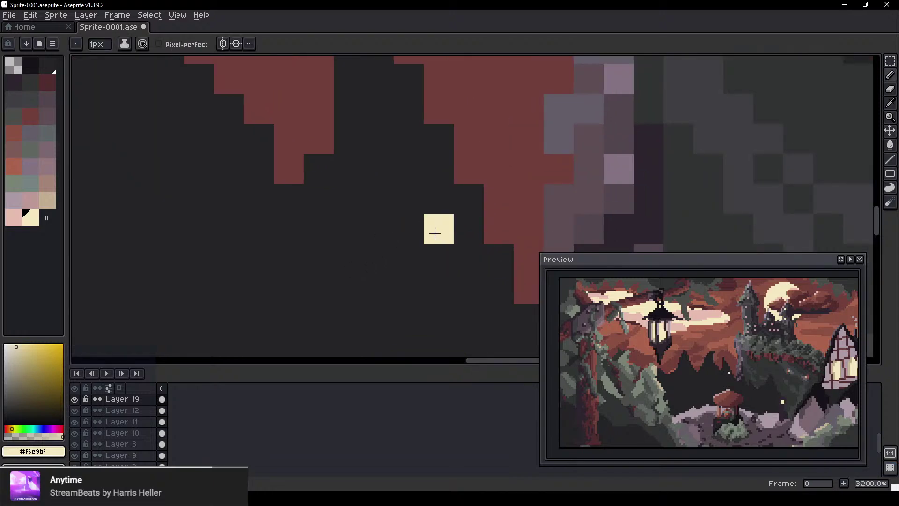
drag(434, 233, 439, 257)
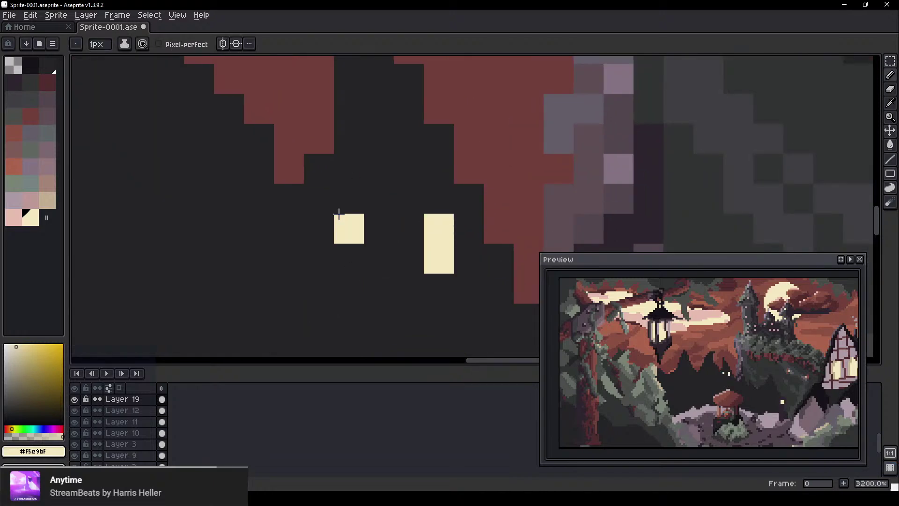
drag(349, 195, 351, 217)
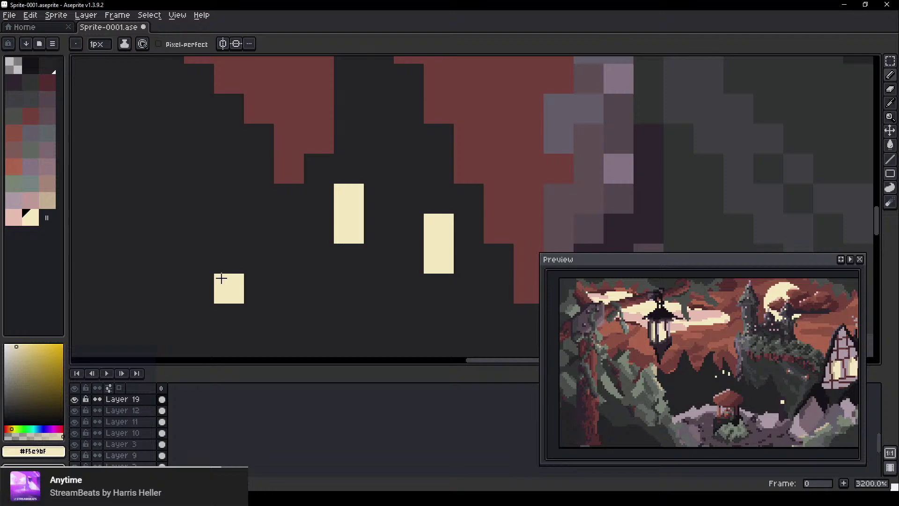
drag(253, 251, 294, 271)
scroll(398, 215, down, 6)
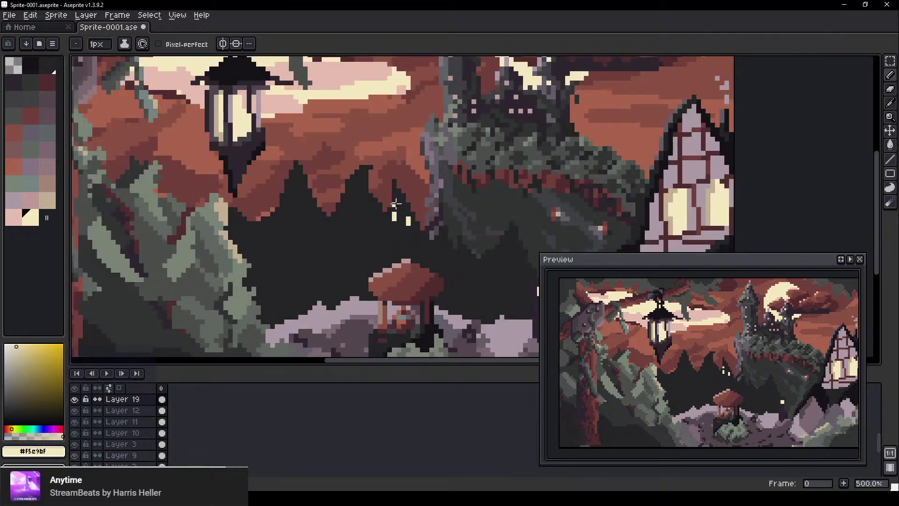
Paint two mirrored L-shaped lights in #f5e9bf on the middle peak, each two pixels wide and three tall
scroll(355, 204, up, 4)
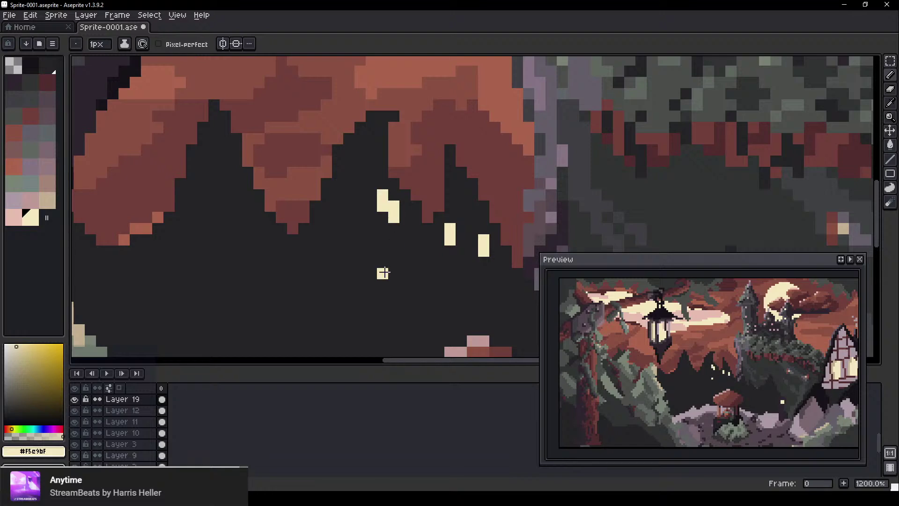
click(383, 217)
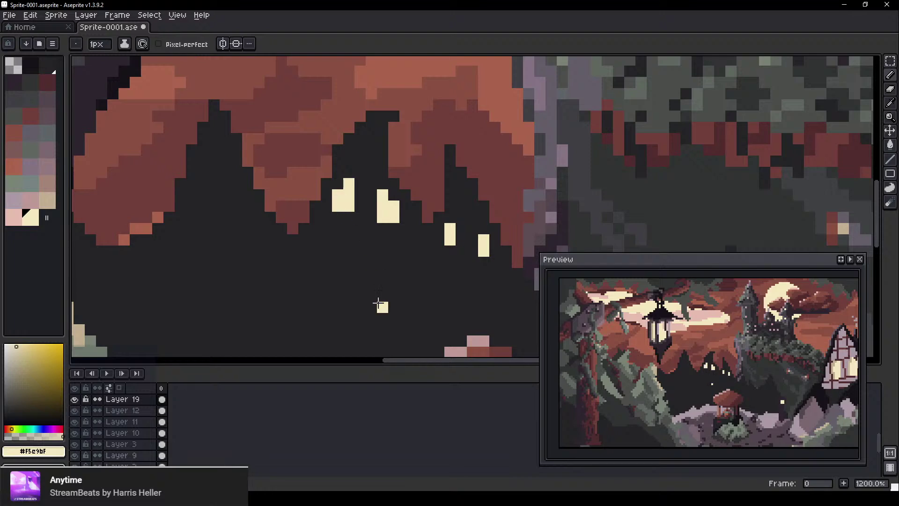
scroll(382, 305, down, 7)
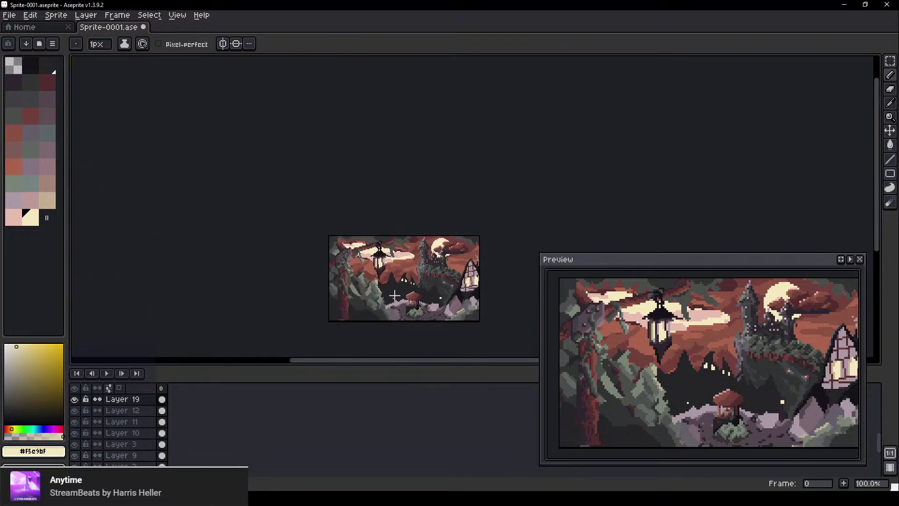
Paint a matching pair of mirrored L-shaped pale yellow lights on the left peak
scroll(395, 295, up, 3)
drag(358, 266, 312, 174)
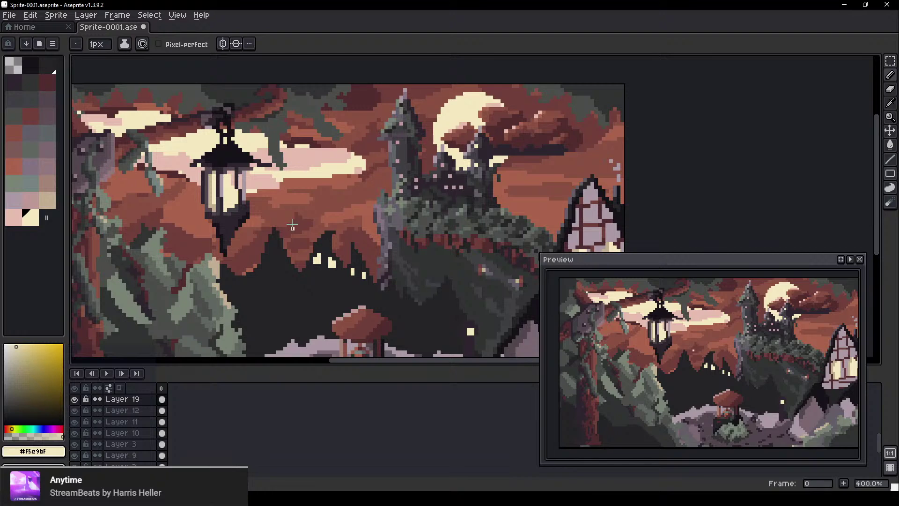
scroll(273, 266, up, 3)
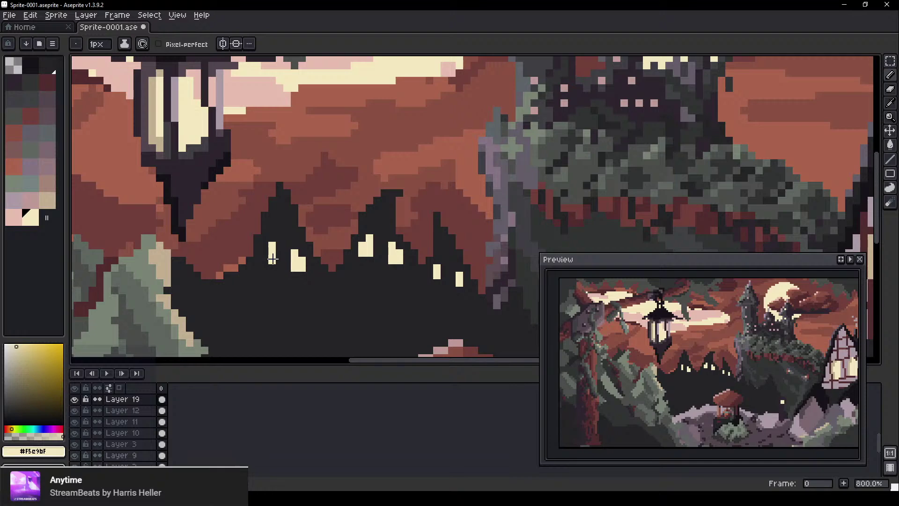
scroll(302, 302, down, 2)
scroll(290, 295, up, 4)
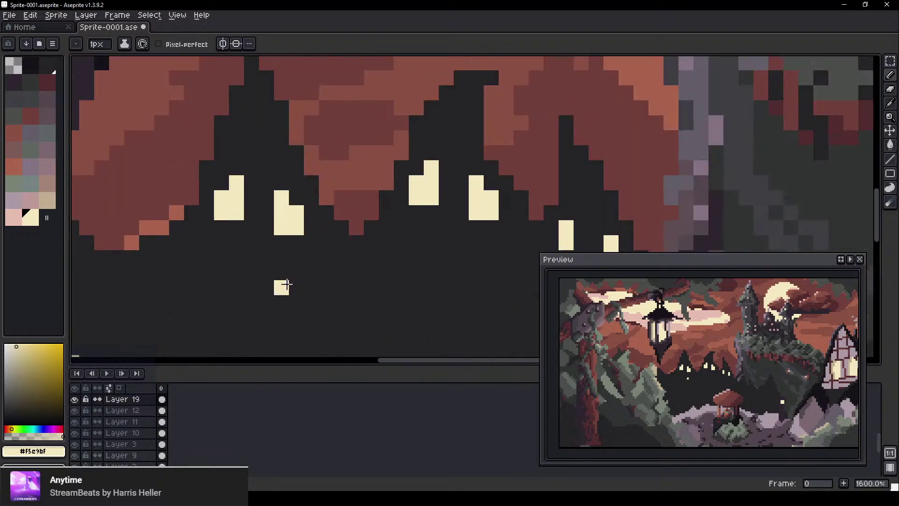
Undo the left peak's left light and repaint it one pixel lower, level with its partner
key(ctrl+z)
key(ctrl+z)
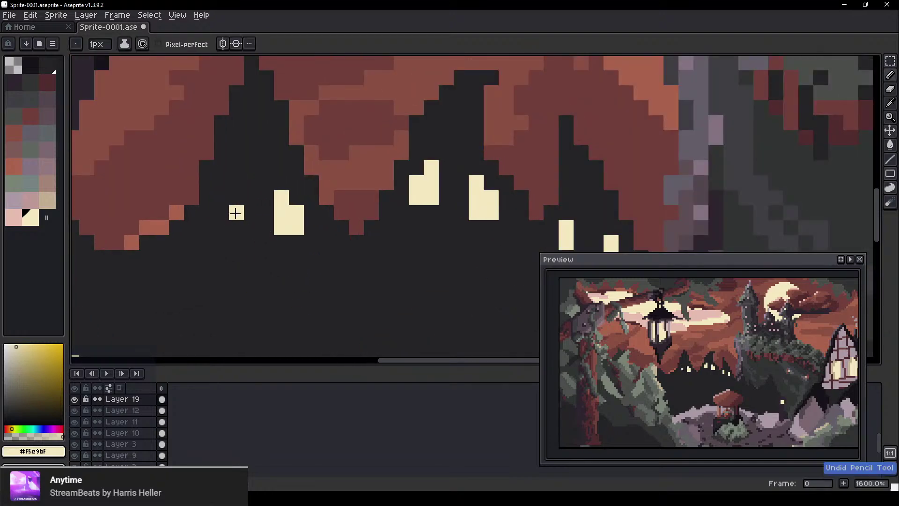
click(232, 202)
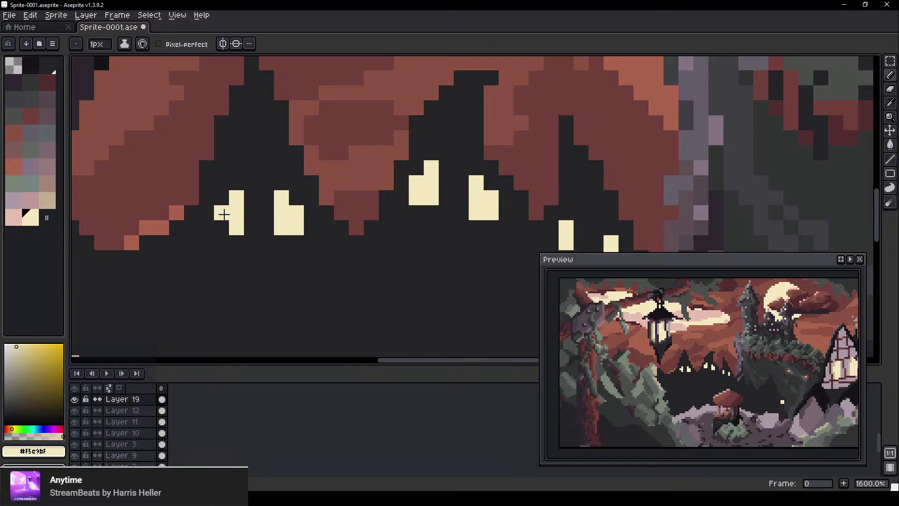
Choose dark grey palette colour Idx-6 and paint a blocky patch around and between the left peak's two lights
scroll(233, 225, down, 6)
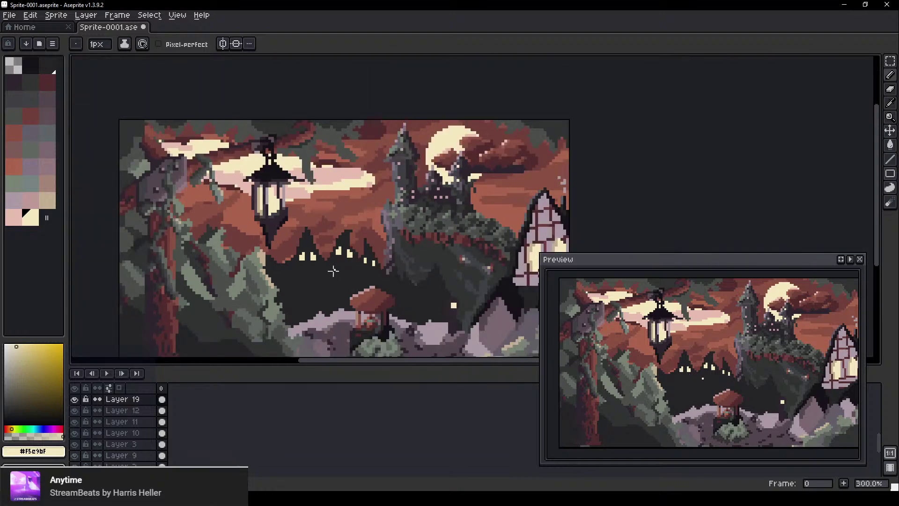
scroll(400, 256, down, 1)
scroll(359, 265, up, 8)
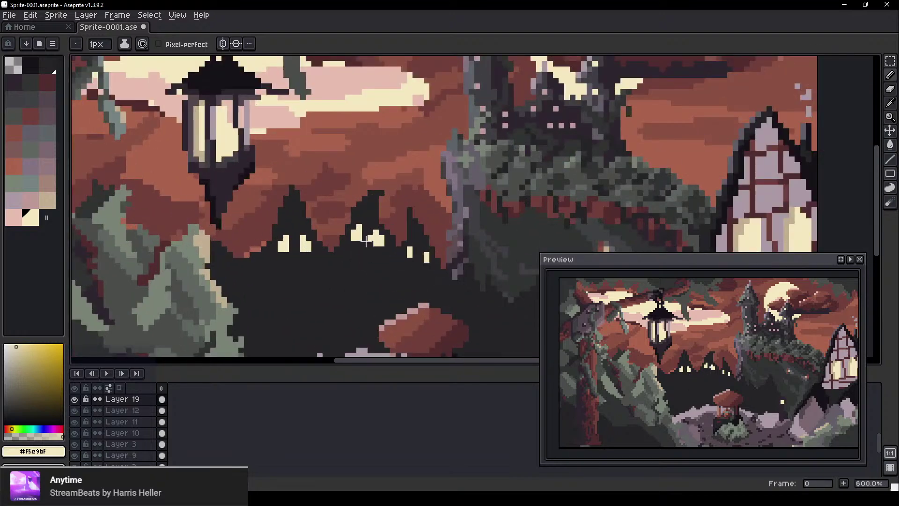
right_click(301, 185)
alt+click(242, 166)
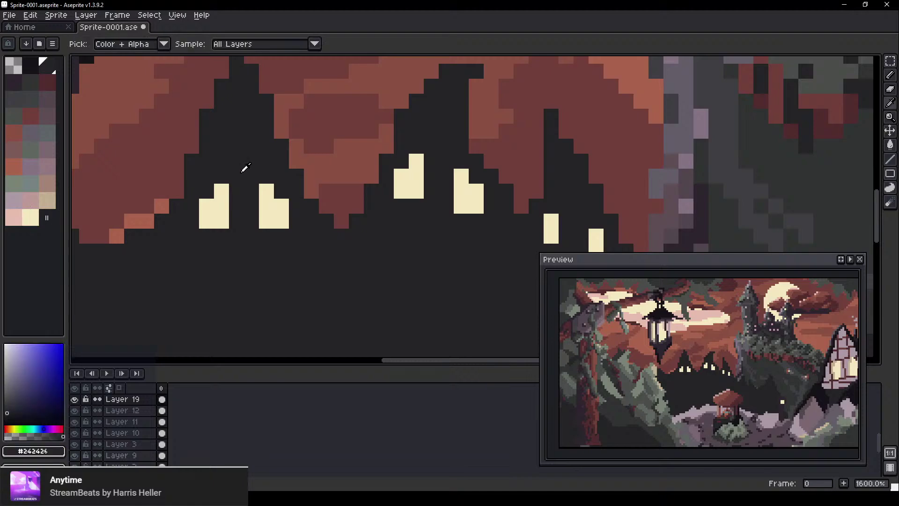
click(6, 87)
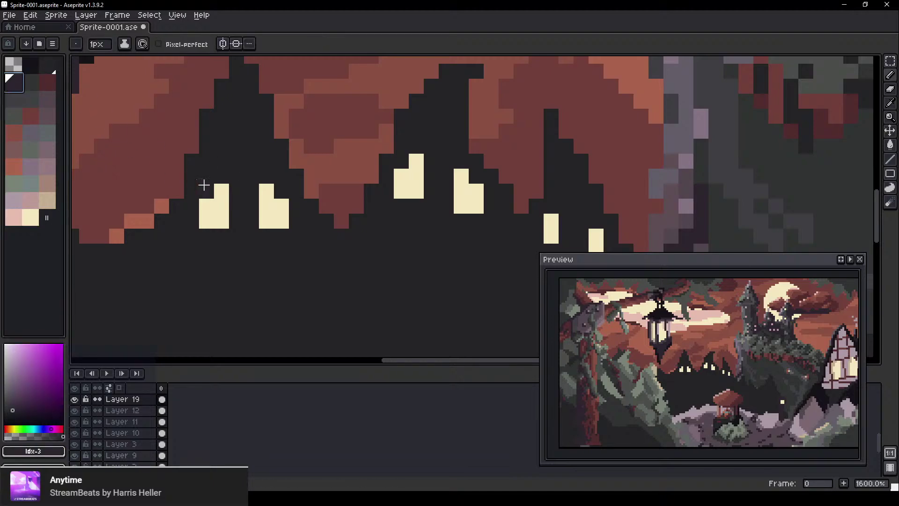
click(7, 105)
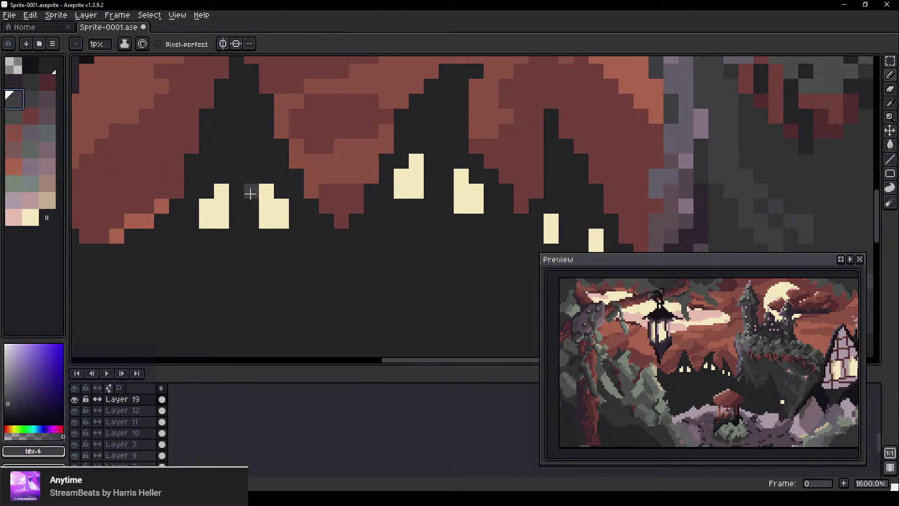
mouse_move(236, 191)
mouse_down()
mouse_move(234, 236)
mouse_move(191, 233)
mouse_move(193, 180)
mouse_move(276, 182)
mouse_move(259, 180)
mouse_move(249, 184)
mouse_move(247, 204)
mouse_move(251, 235)
mouse_move(276, 243)
mouse_up()
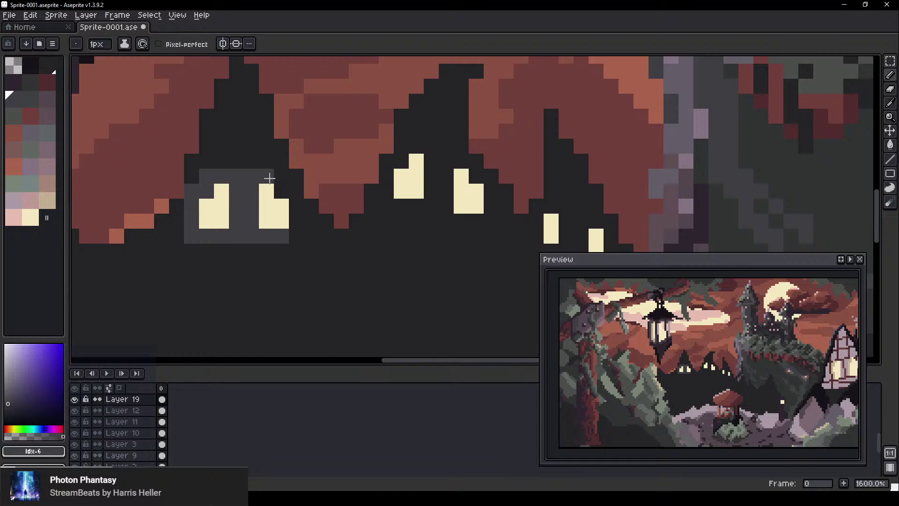
drag(294, 206, 291, 195)
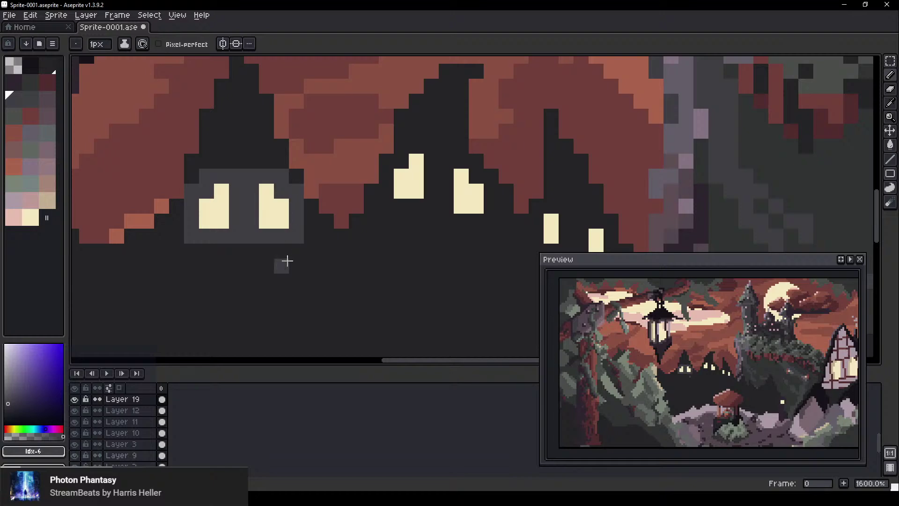
Extend the left peak's grey patch with two uneven prongs below the lights and a three-pixel row on top
drag(296, 251, 288, 251)
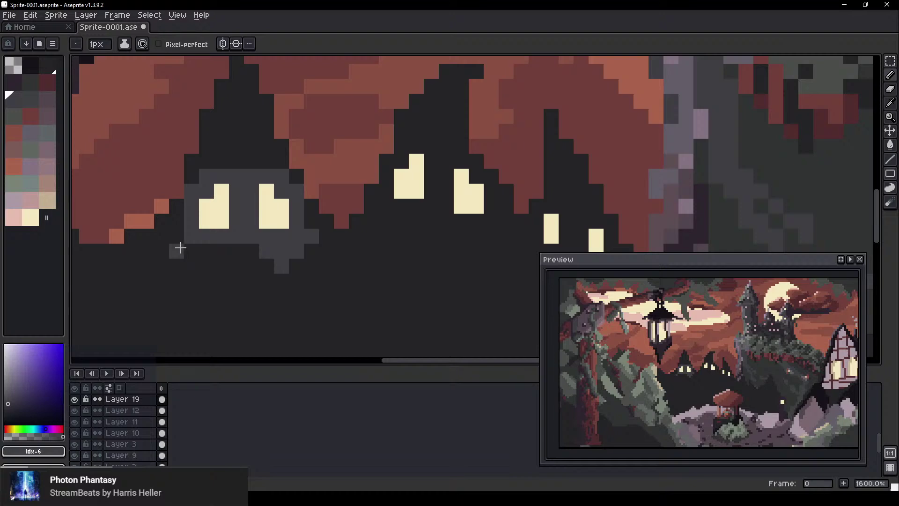
mouse_move(207, 252)
mouse_down()
mouse_move(220, 257)
mouse_move(202, 228)
mouse_up()
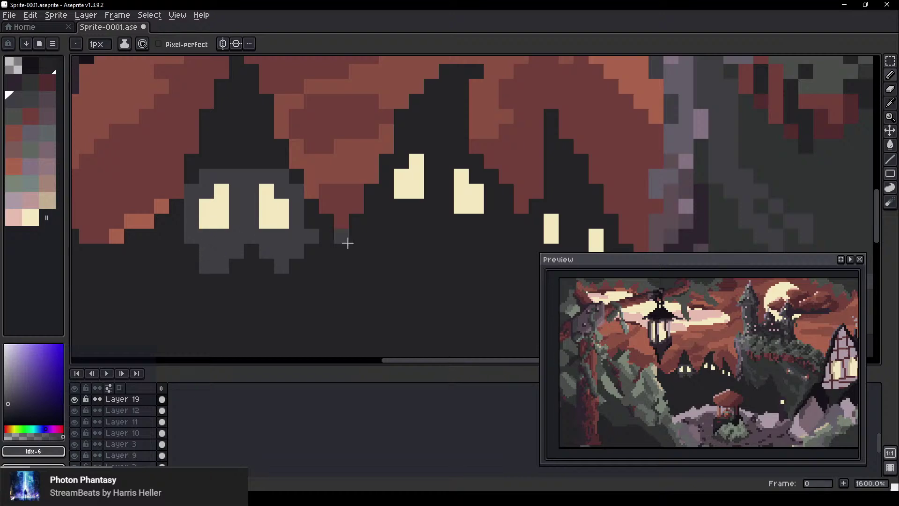
drag(263, 163, 236, 164)
Paint an irregular dark grey patch around the middle peak's two lights, with uneven prongs beneath them
mouse_move(388, 207)
mouse_down()
mouse_move(411, 221)
mouse_move(408, 204)
mouse_move(410, 233)
mouse_move(417, 223)
mouse_move(428, 152)
mouse_move(406, 150)
mouse_move(388, 192)
mouse_up()
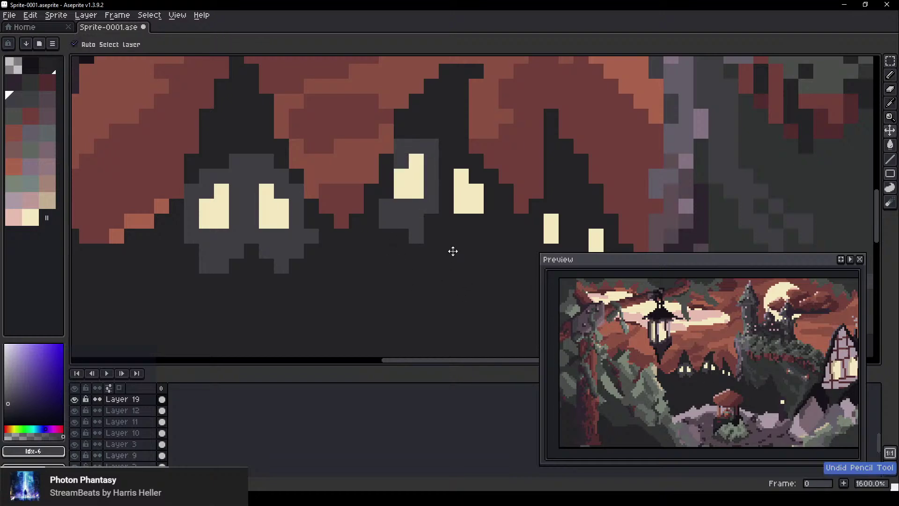
click(434, 217)
mouse_move(452, 157)
mouse_down()
mouse_move(441, 193)
mouse_move(444, 224)
mouse_move(453, 235)
mouse_move(442, 191)
mouse_move(475, 245)
mouse_up()
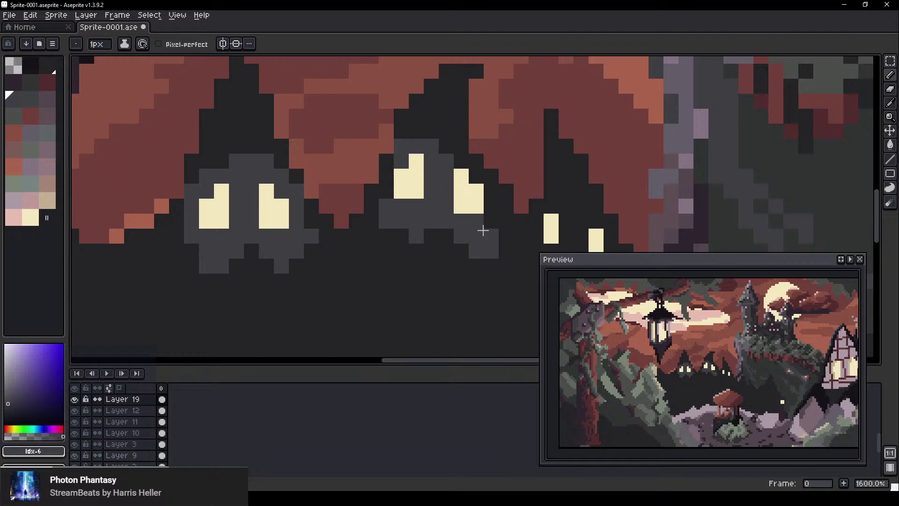
drag(487, 195, 461, 158)
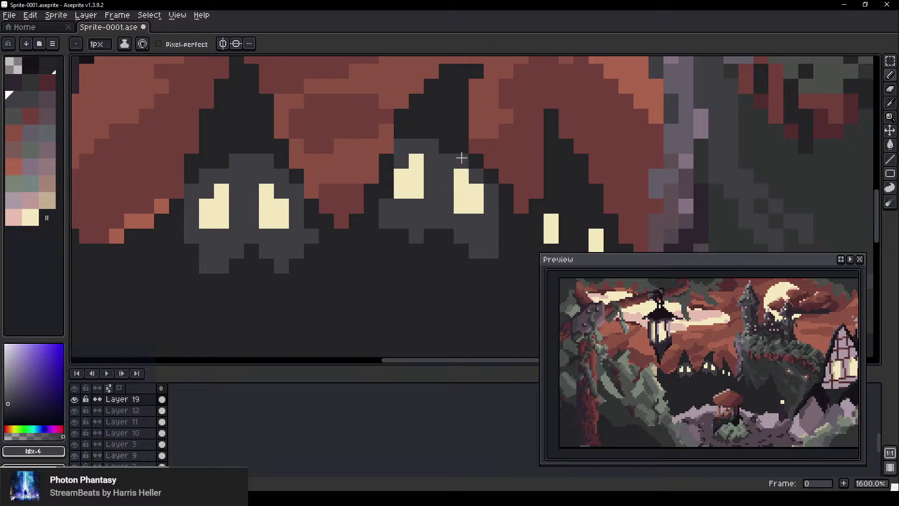
Paint a small dark grey patch around the right peak's two narrow lights, with a prong below each side
scroll(496, 225, down, 6)
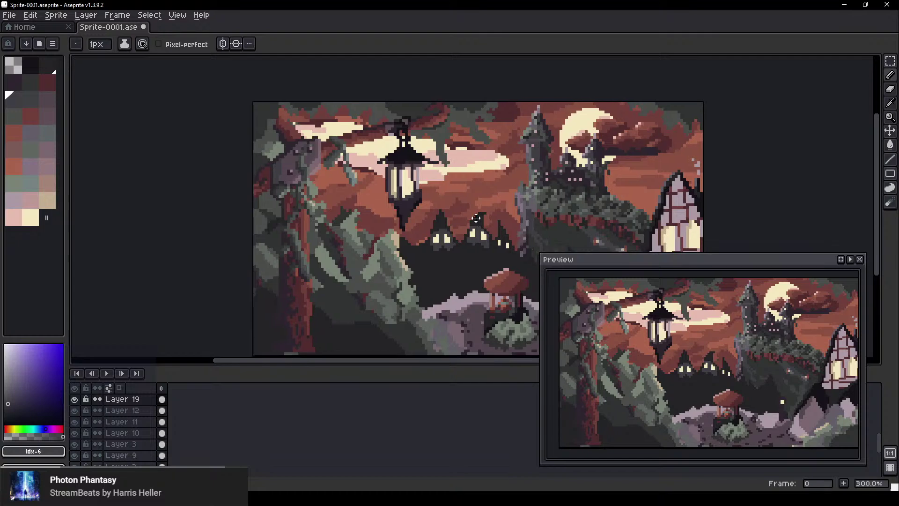
scroll(476, 218, up, 7)
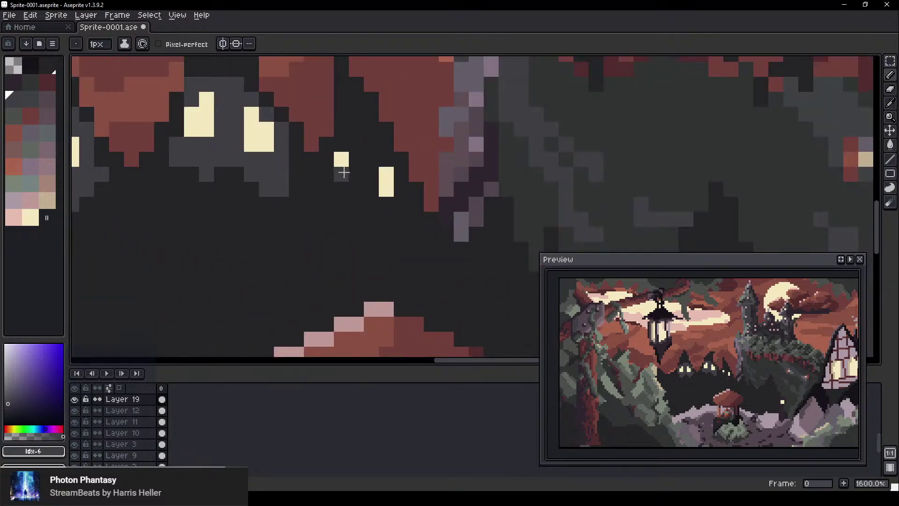
mouse_move(357, 143)
mouse_down()
mouse_move(364, 196)
mouse_move(362, 187)
mouse_move(346, 193)
mouse_move(394, 223)
mouse_move(401, 194)
mouse_move(398, 205)
mouse_move(394, 174)
mouse_move(400, 208)
mouse_move(387, 157)
mouse_move(352, 134)
mouse_move(330, 174)
mouse_move(328, 206)
mouse_up()
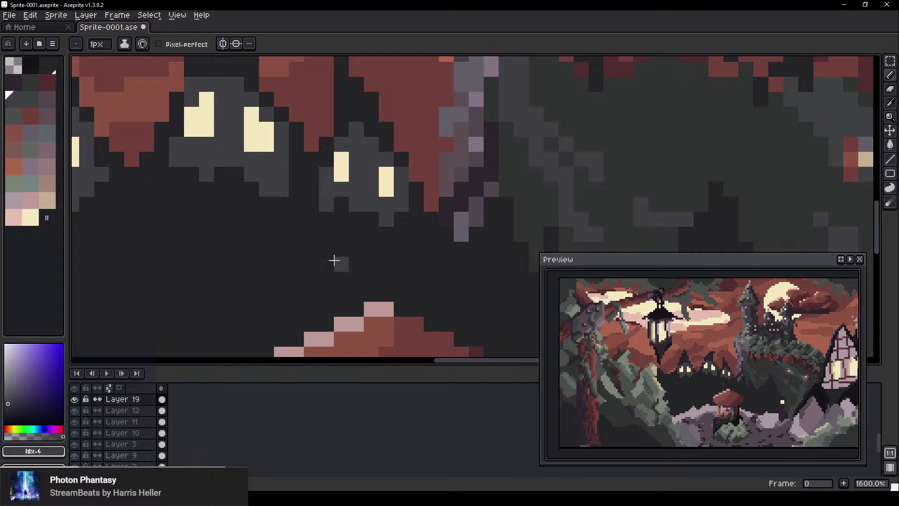
Try dark red palette colour Idx-5 as shading beneath the middle peak's lights, and undo those strokes
scroll(225, 249, down, 1)
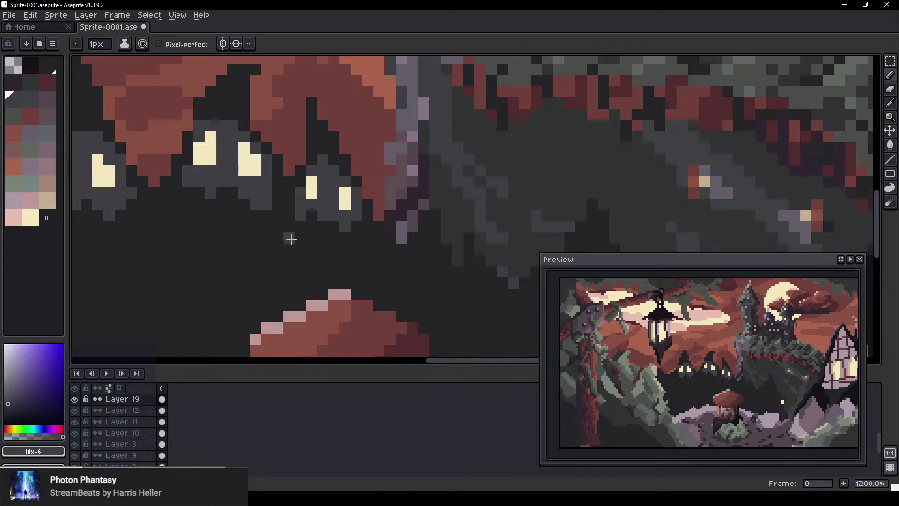
scroll(236, 224, up, 2)
scroll(217, 226, down, 1)
drag(225, 229, 387, 283)
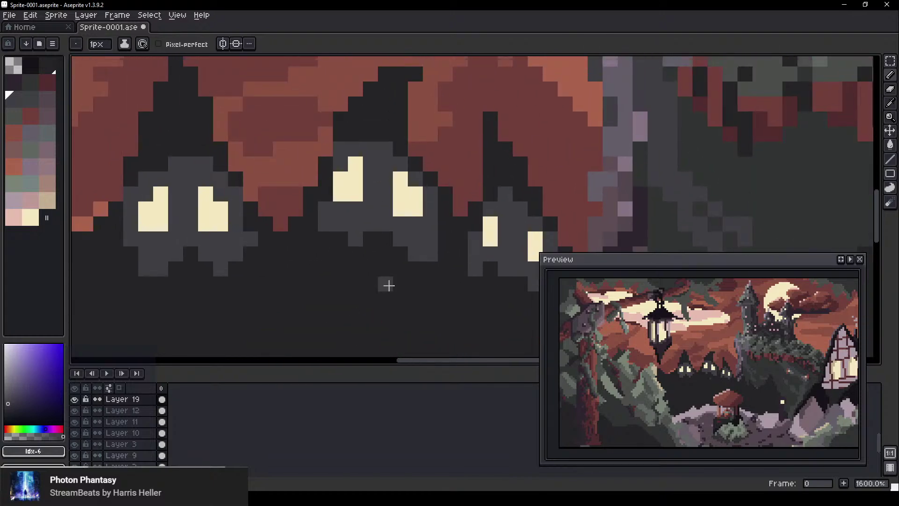
click(30, 115)
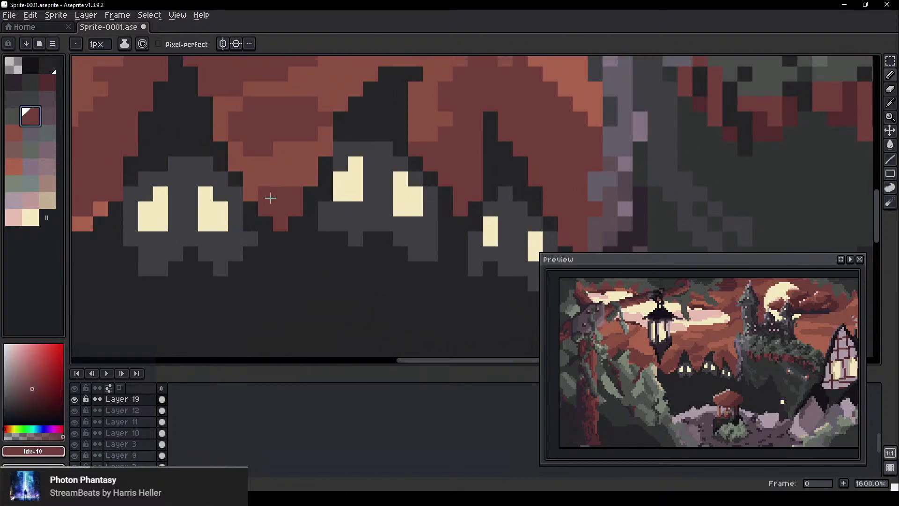
click(326, 212)
click(47, 80)
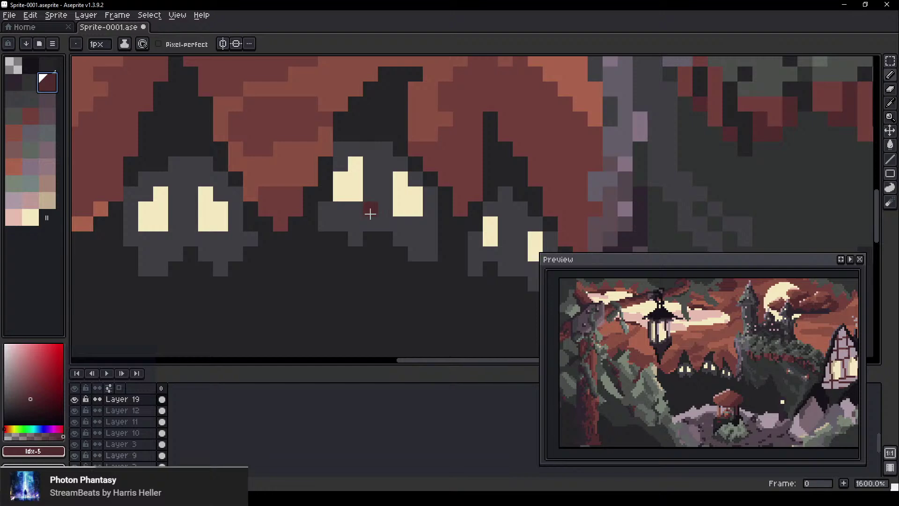
click(340, 209)
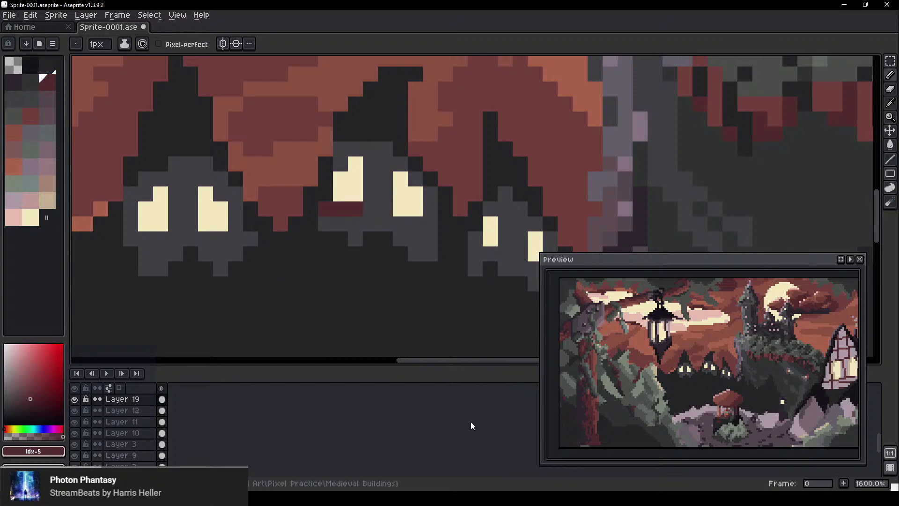
drag(383, 208, 431, 270)
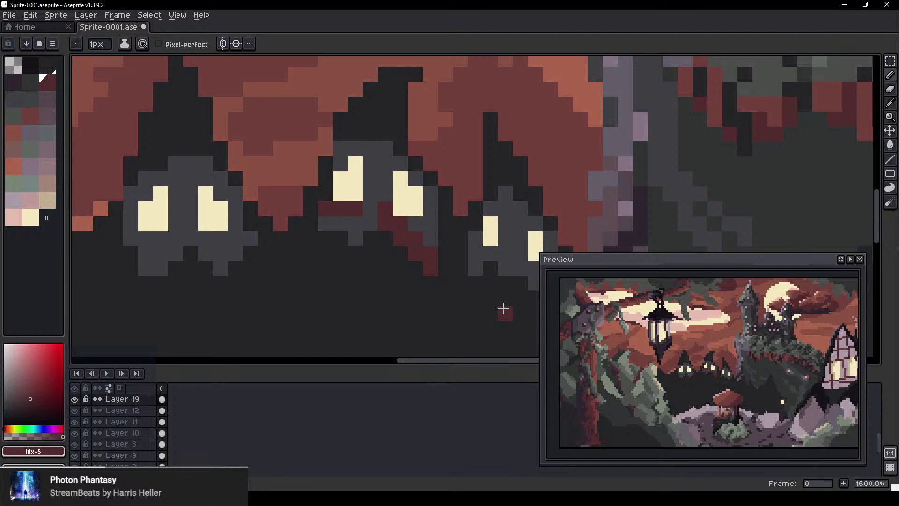
key(ctrl+z)
key(ctrl+z)
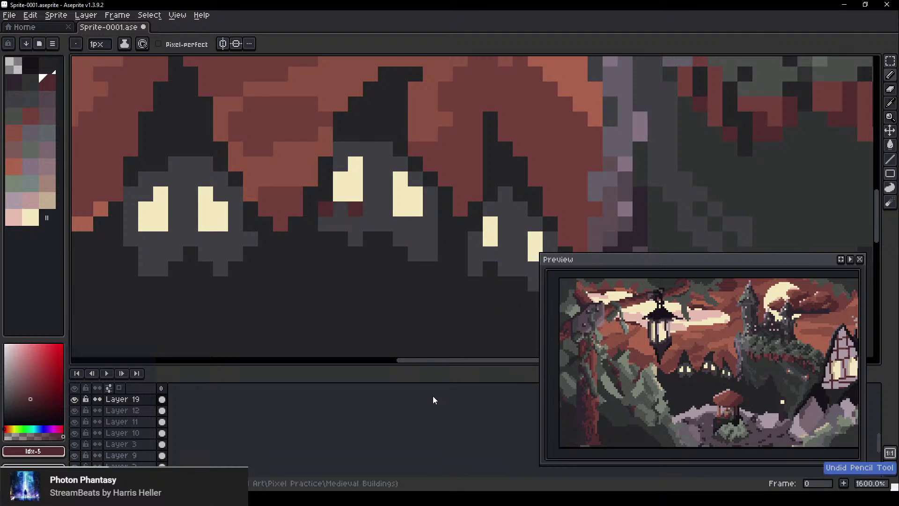
key(ctrl+z)
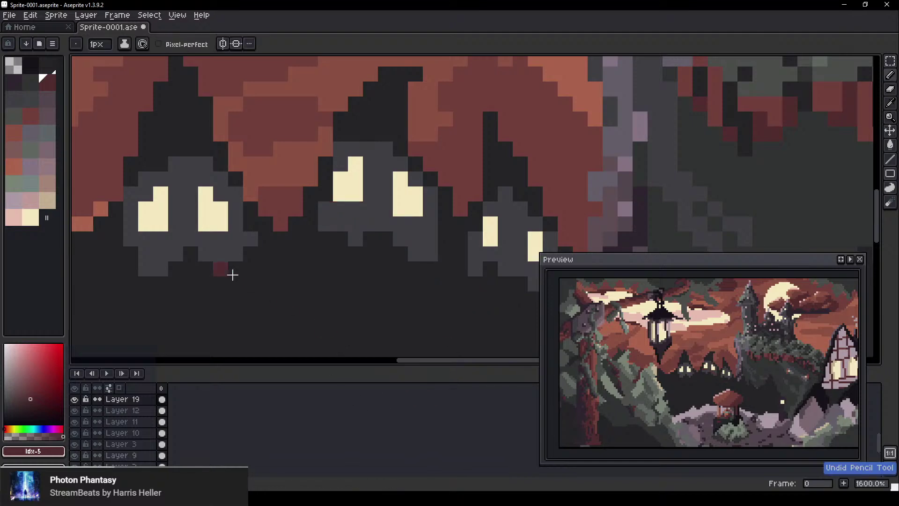
Choose tan palette colour Idx-26 and recolour the lights on all three peaks with it
scroll(317, 211, down, 3)
alt+click(237, 209)
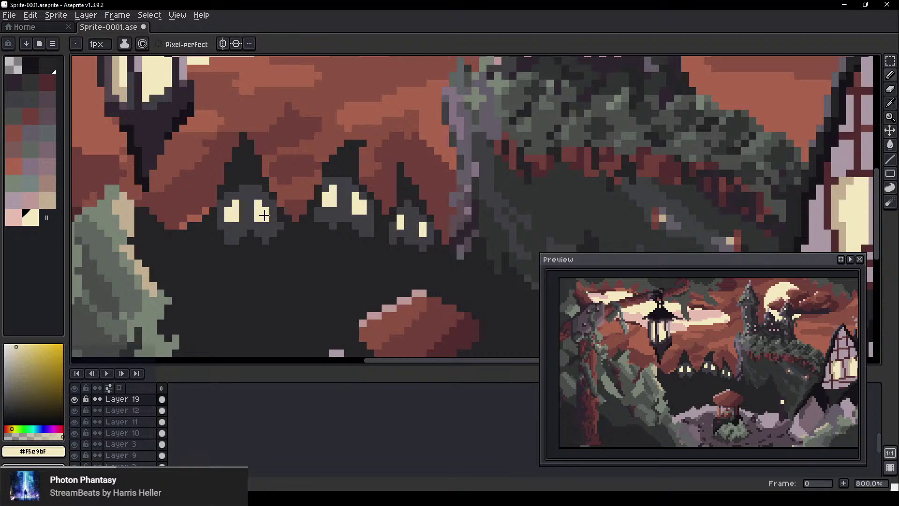
click(47, 198)
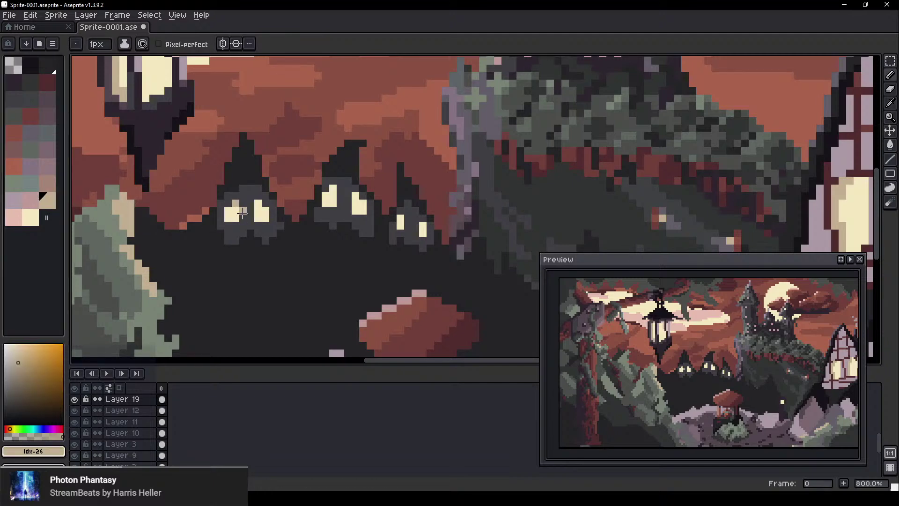
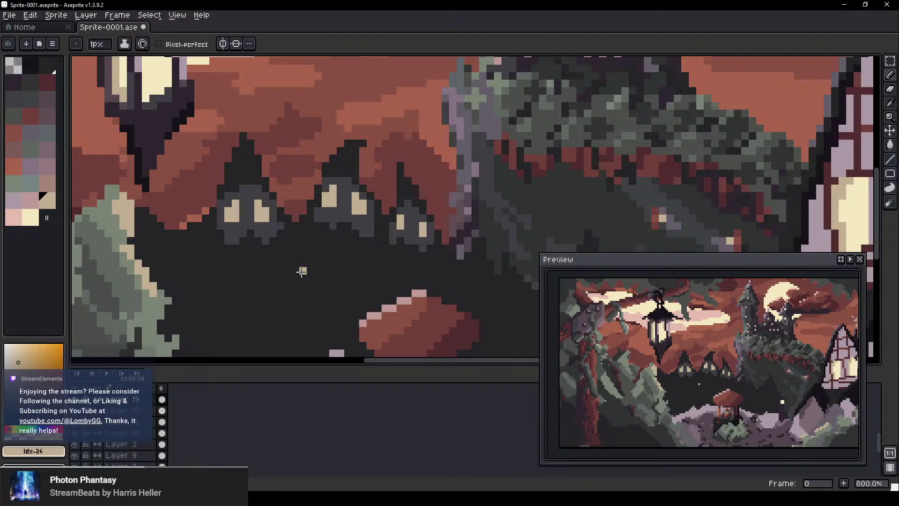
Choose muted purple palette colour Idx-8 and shade beneath and beside the lights on all three peaks
scroll(319, 283, down, 1)
drag(351, 238, 295, 222)
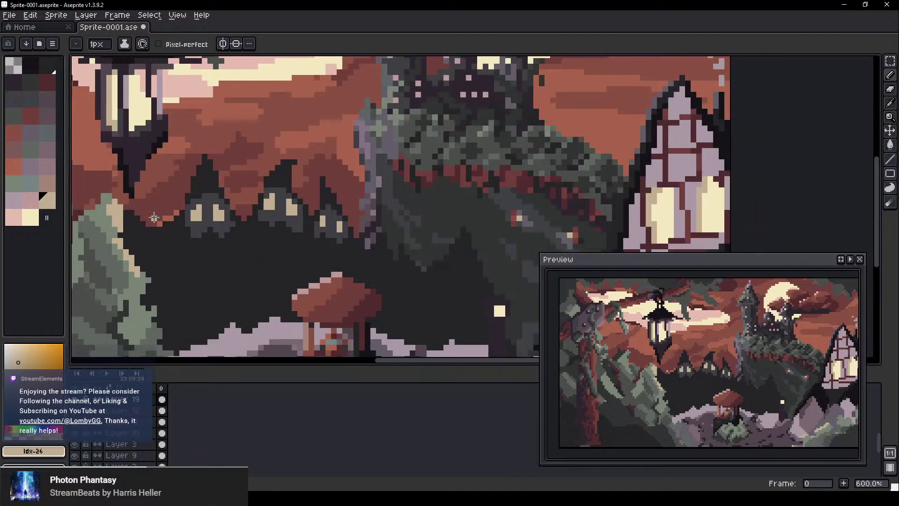
scroll(153, 215, up, 3)
alt+click(292, 233)
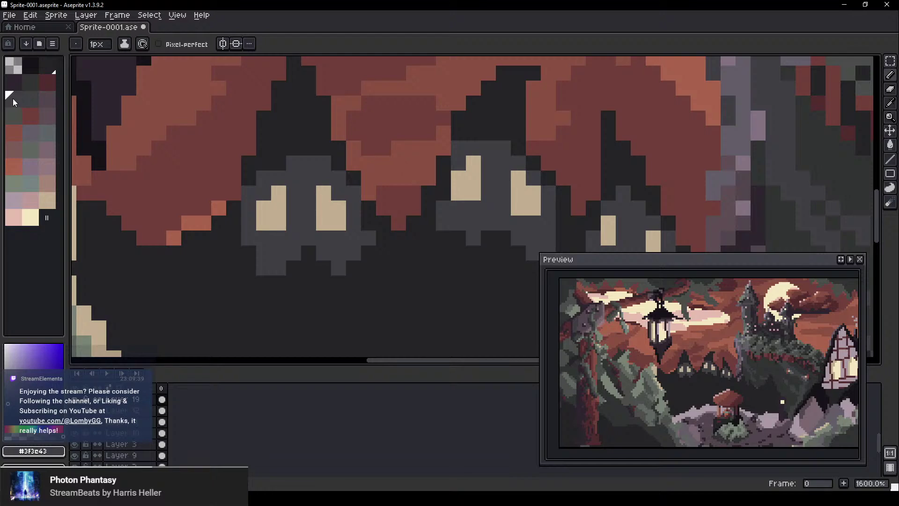
click(47, 101)
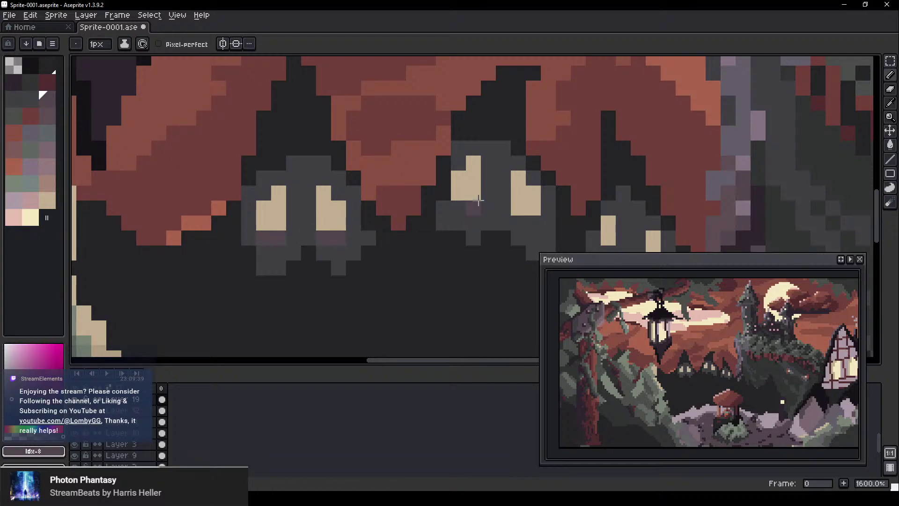
key(ctrl+z)
drag(486, 195, 460, 207)
drag(519, 224, 544, 227)
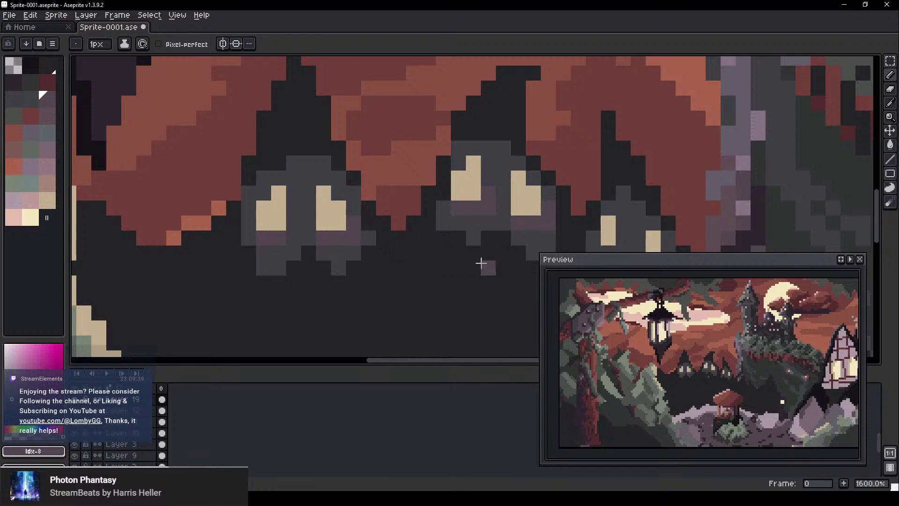
drag(486, 261, 314, 180)
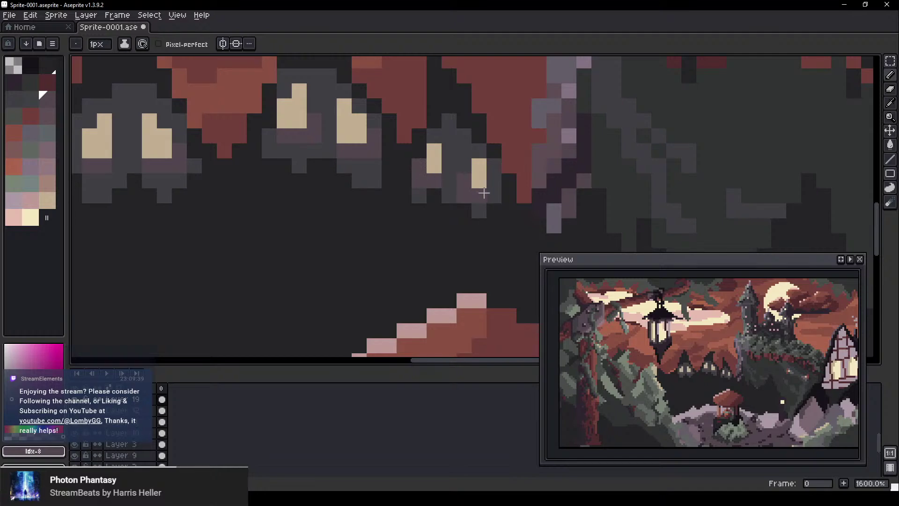
Choose dusty pink palette colour Idx-23 and paint the left columns of the left and middle peaks' lights and the right peak's narrow lights
scroll(473, 191, down, 3)
scroll(266, 226, down, 3)
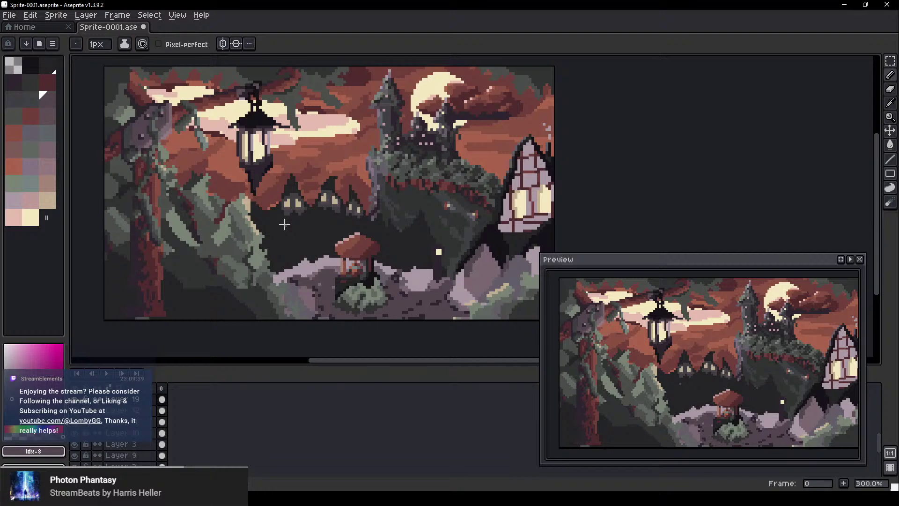
scroll(311, 216, up, 4)
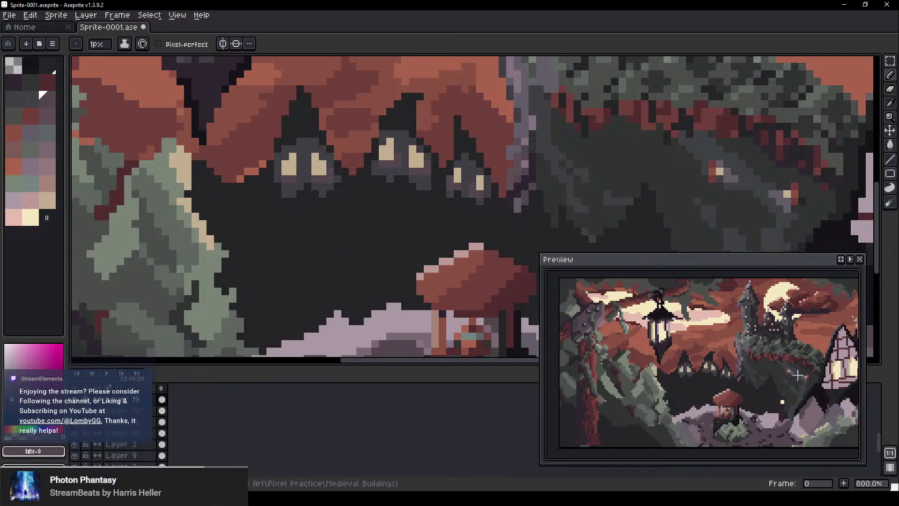
click(41, 178)
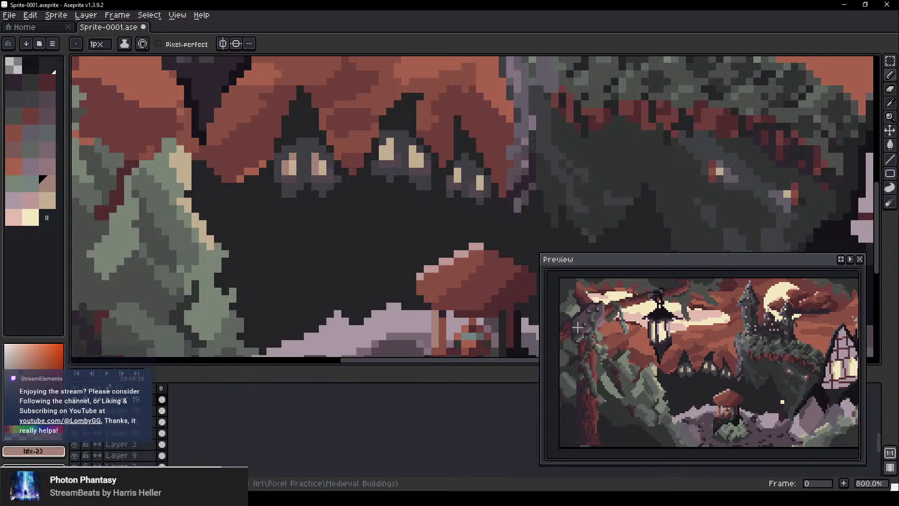
scroll(487, 221, up, 1)
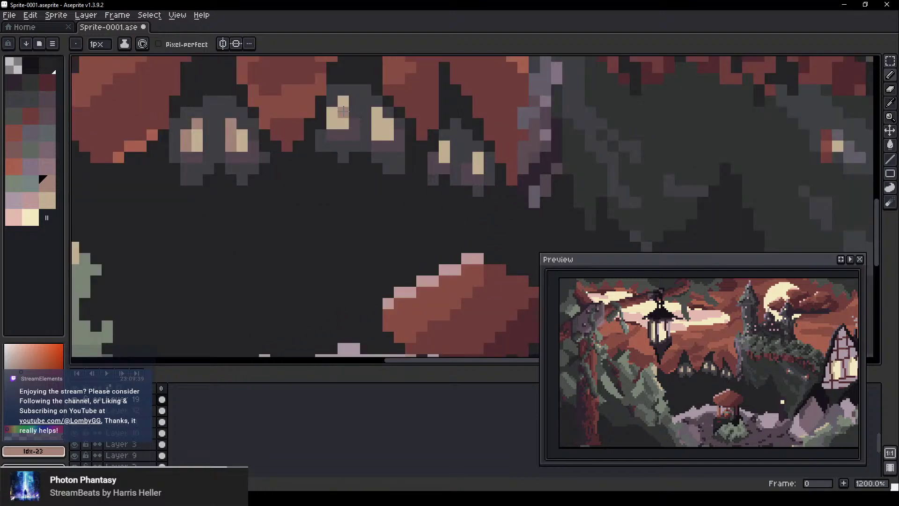
drag(404, 124, 382, 115)
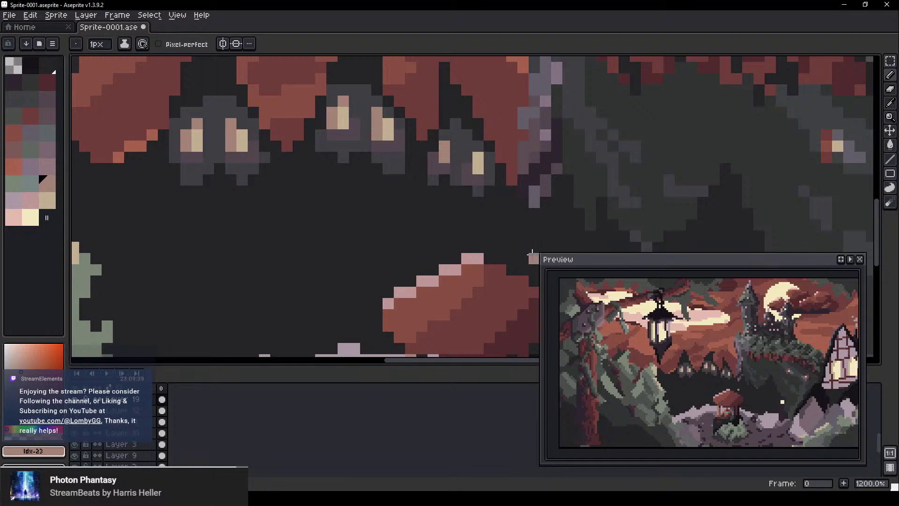
click(473, 160)
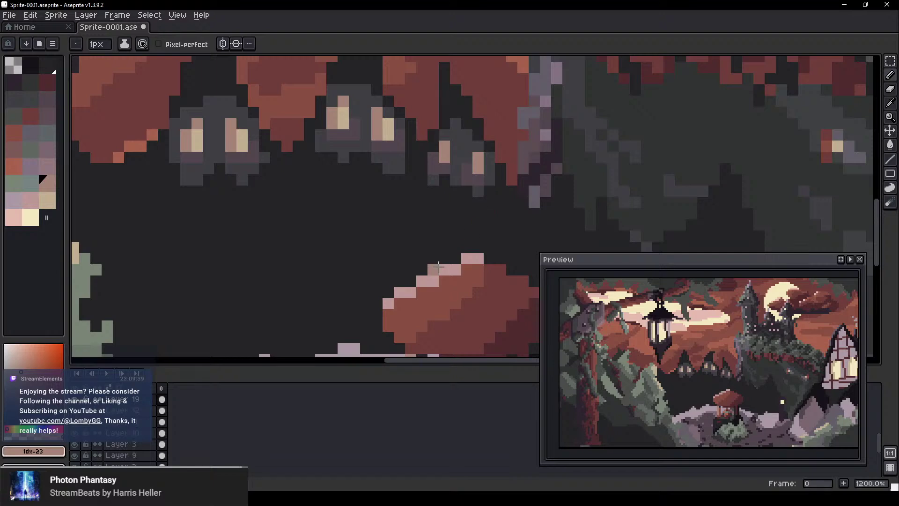
Choose dark purple palette colour Idx-3 and paint a stepped edge down the left peak's right slope from its tip
scroll(359, 266, down, 7)
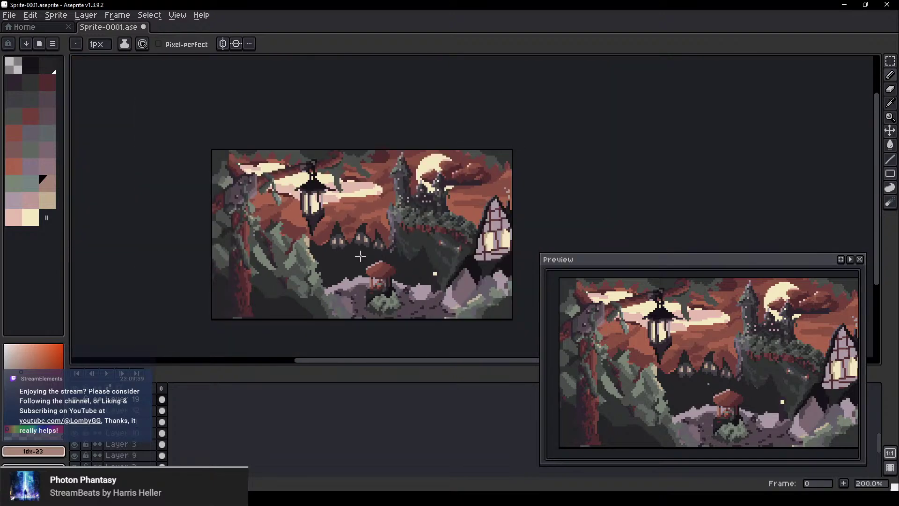
scroll(335, 184, up, 10)
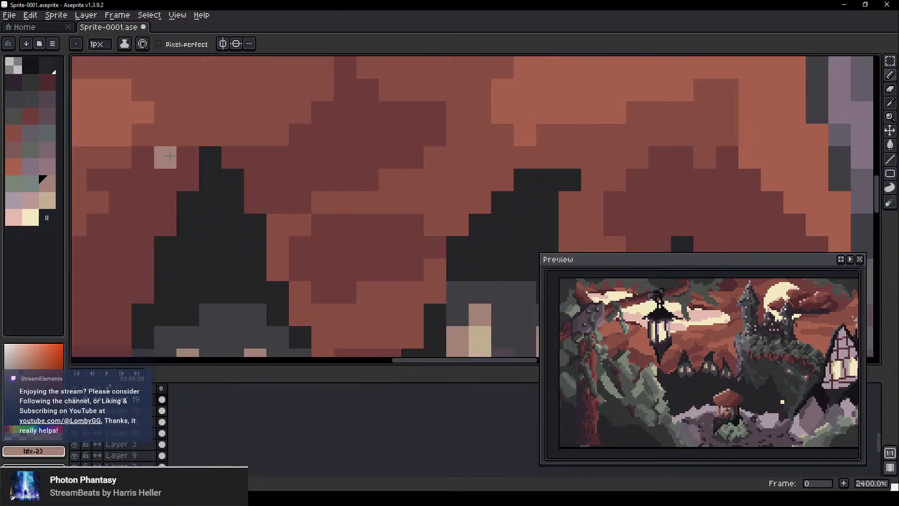
alt+click(223, 180)
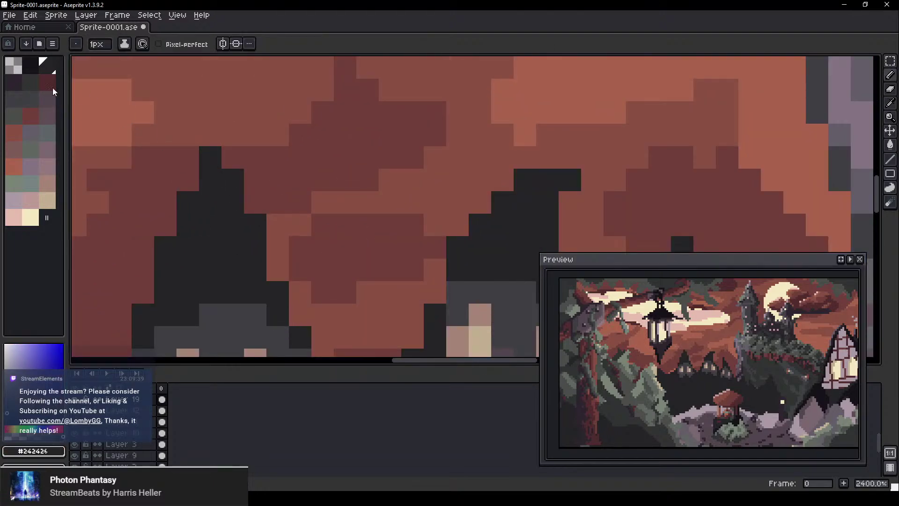
drag(302, 216, 272, 180)
click(8, 83)
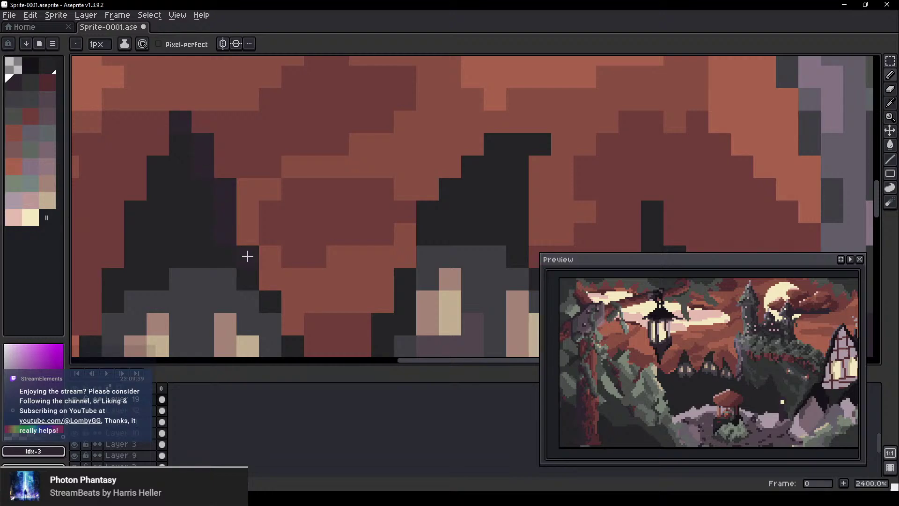
drag(247, 256, 254, 274)
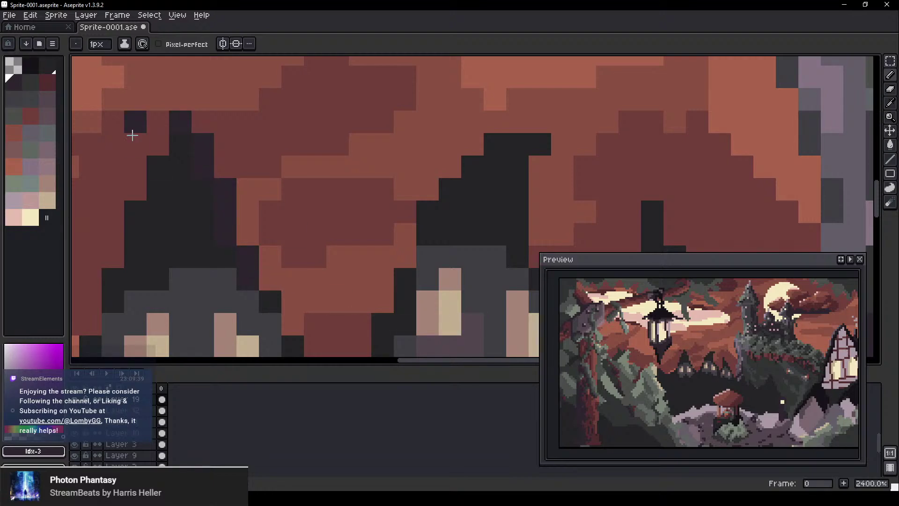
Choose dark grey palette colour Idx-6 and paint the left peak's tip and right slope down to the grey patch
click(15, 101)
click(252, 202)
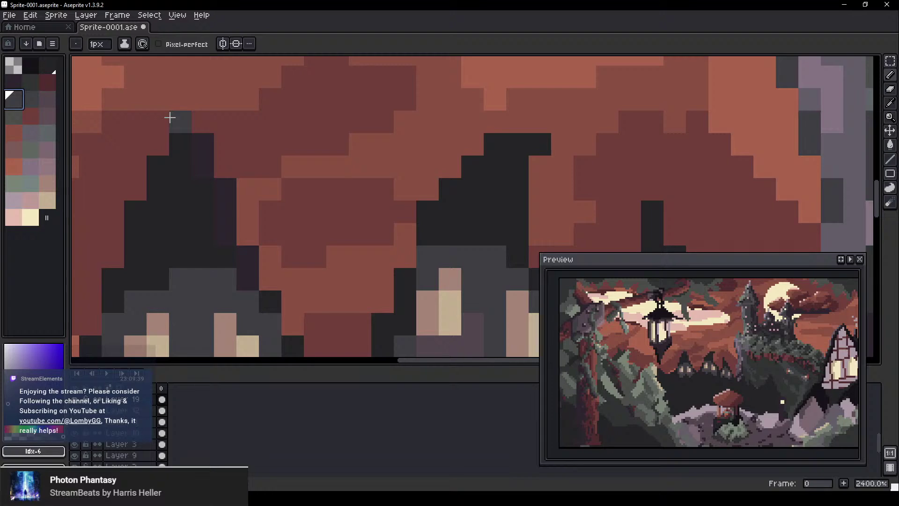
mouse_move(171, 117)
mouse_down()
mouse_move(202, 140)
mouse_move(204, 176)
mouse_move(225, 197)
mouse_move(235, 289)
mouse_move(225, 199)
mouse_move(223, 221)
mouse_move(273, 281)
mouse_move(277, 307)
mouse_up()
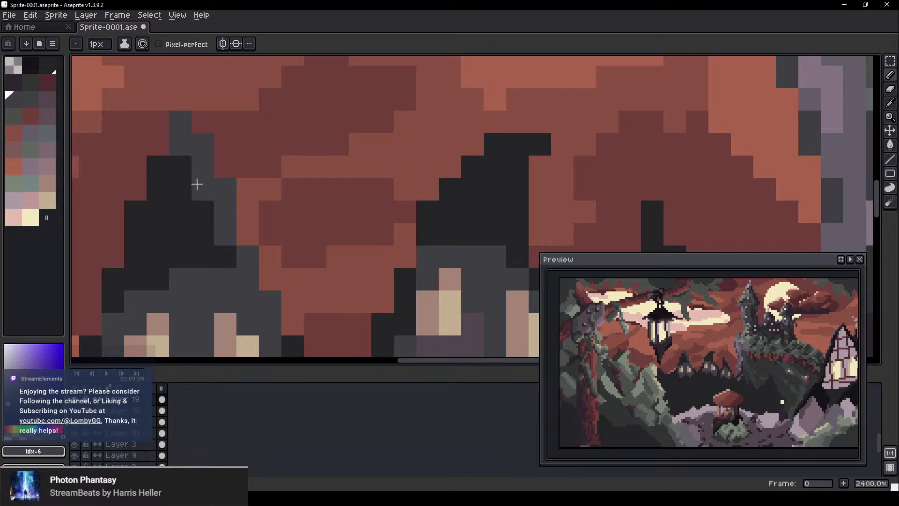
Paint the middle peak's tip and right slope in dark grey Idx-6 down to its window patch, and extend the tip upward
mouse_move(535, 147)
mouse_down()
mouse_move(492, 143)
mouse_move(511, 167)
mouse_move(506, 224)
mouse_up()
mouse_move(502, 164)
mouse_down()
mouse_move(502, 197)
mouse_move(327, 125)
mouse_up()
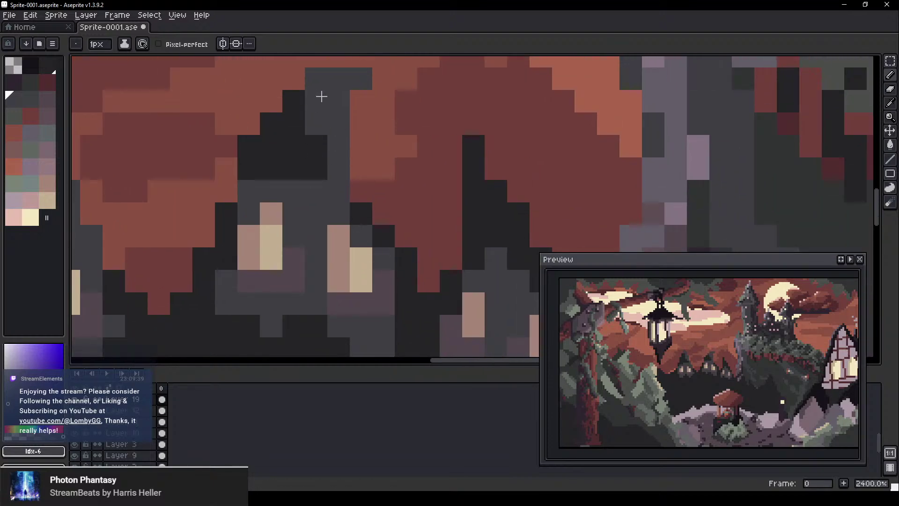
mouse_move(364, 94)
mouse_down()
mouse_move(356, 113)
mouse_move(346, 151)
mouse_up()
drag(327, 111, 332, 114)
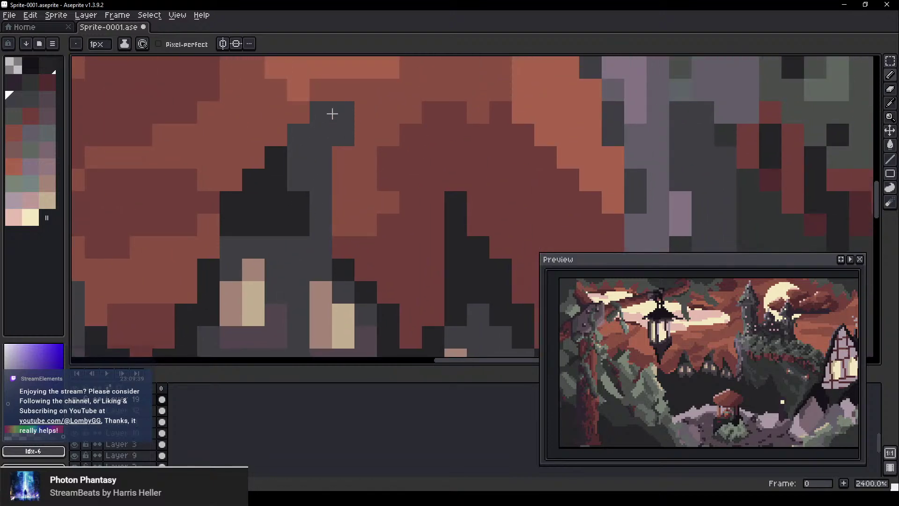
click(338, 89)
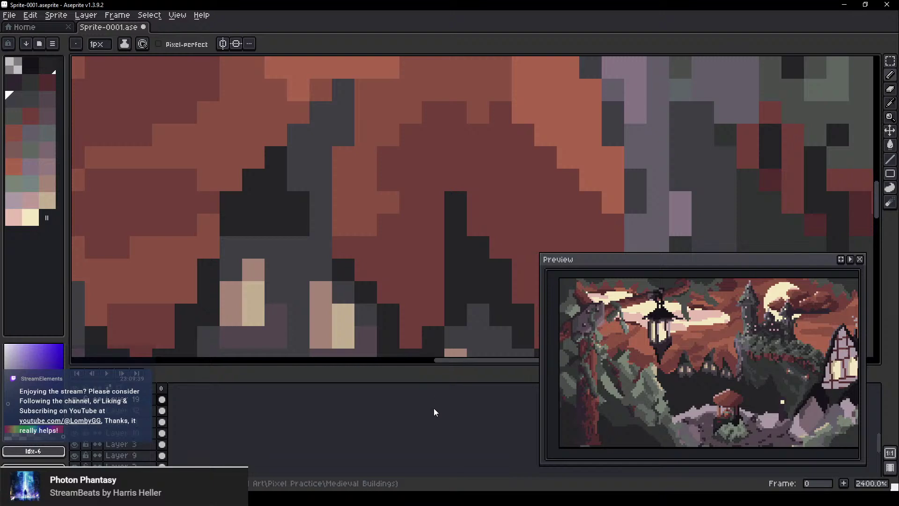
drag(360, 312, 309, 266)
drag(295, 234, 295, 265)
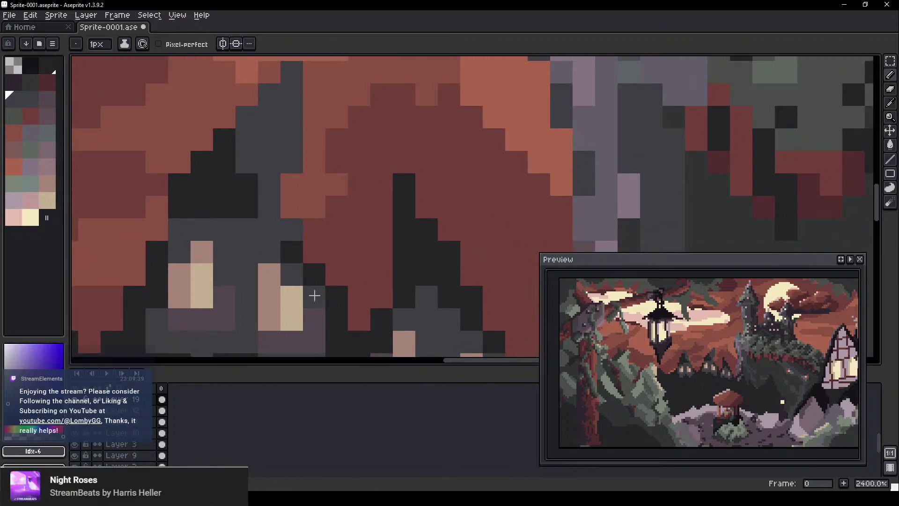
Paint the right peak's tip and stepped right slope in the same dark grey
scroll(422, 259, up, 1)
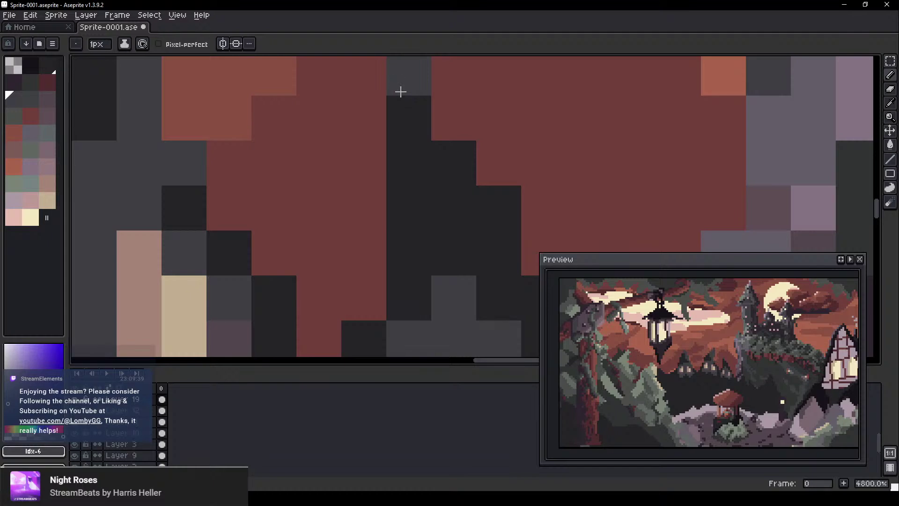
mouse_move(400, 92)
mouse_down()
mouse_move(455, 159)
mouse_move(479, 239)
mouse_up()
drag(479, 279, 363, 204)
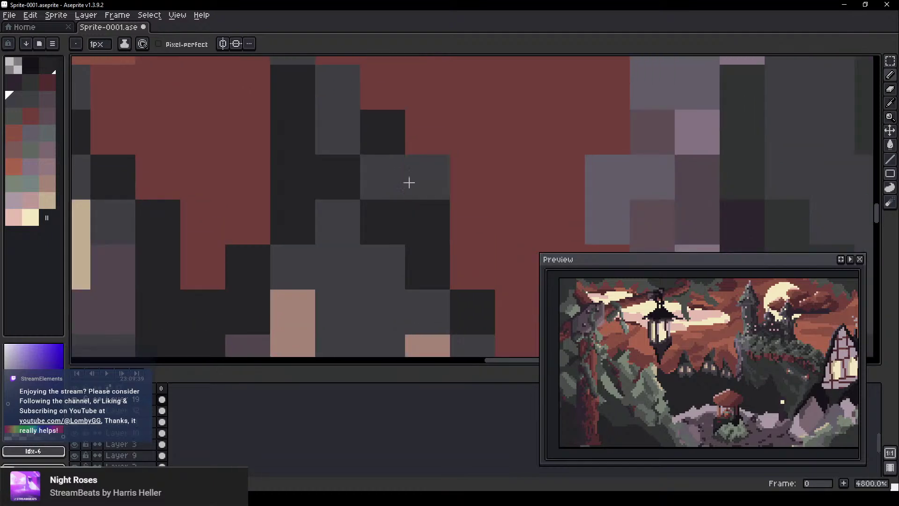
scroll(450, 252, down, 5)
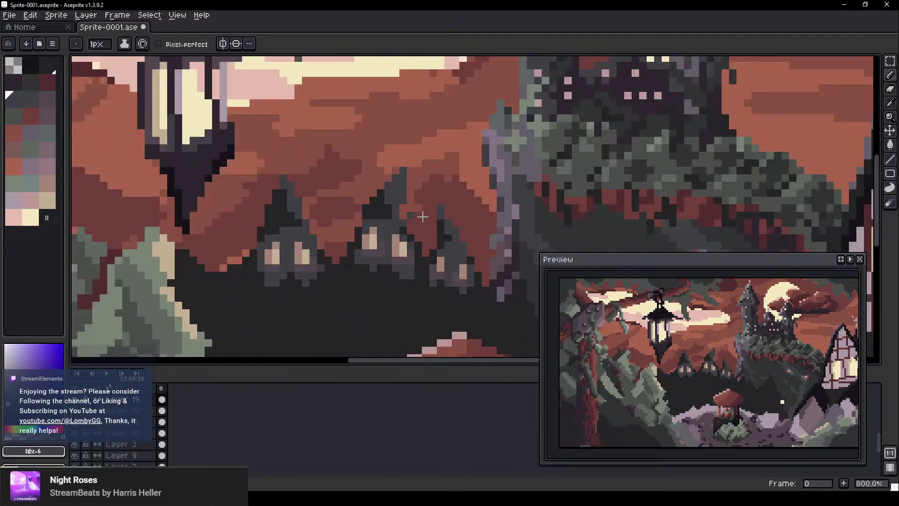
scroll(187, 139, down, 2)
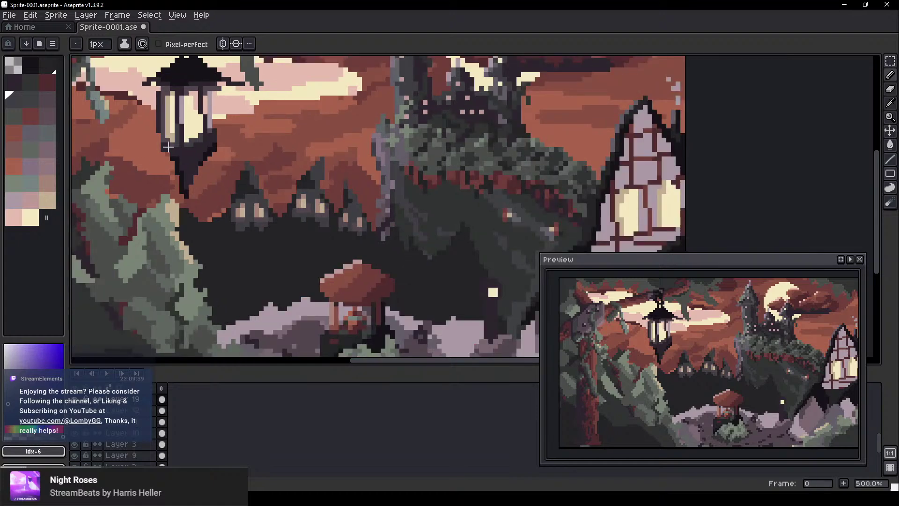
scroll(263, 256, up, 5)
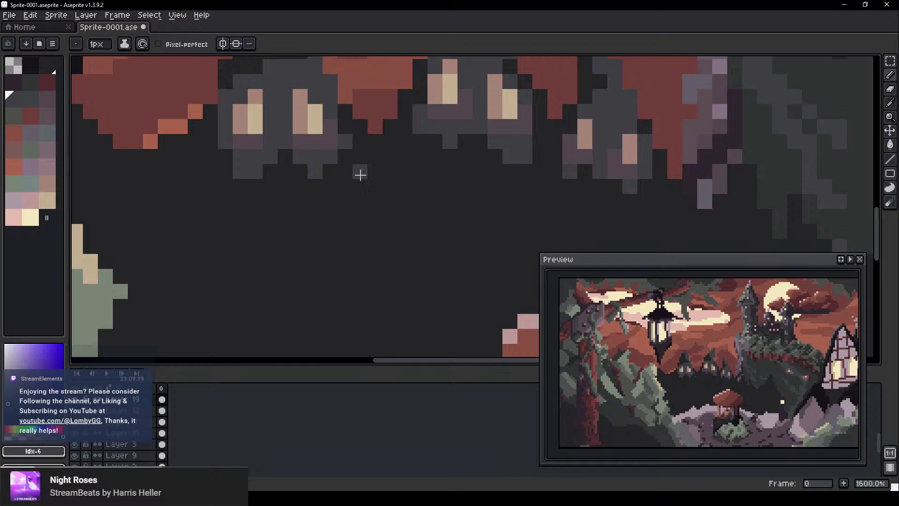
drag(359, 158, 415, 231)
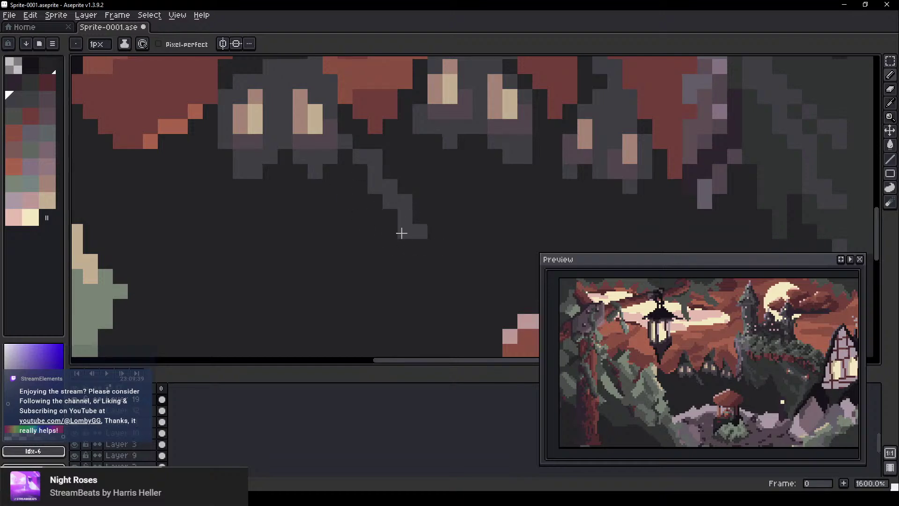
key(v)
key(ctrl+z)
key(ctrl+z)
key(ctrl+z)
key(b)
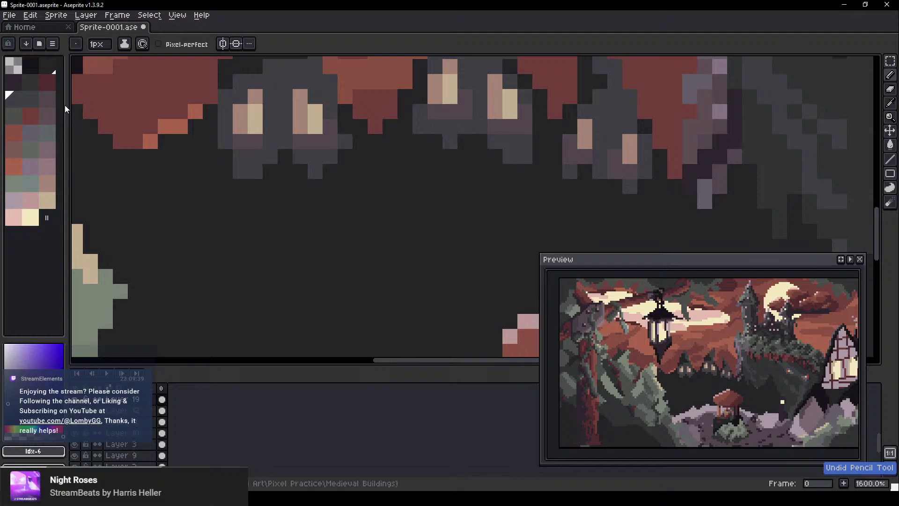
Choose muted purple palette colour Idx-8 and paint a stepped diagonal roof edge descending rightward below the gap between the left and middle peaks
click(52, 96)
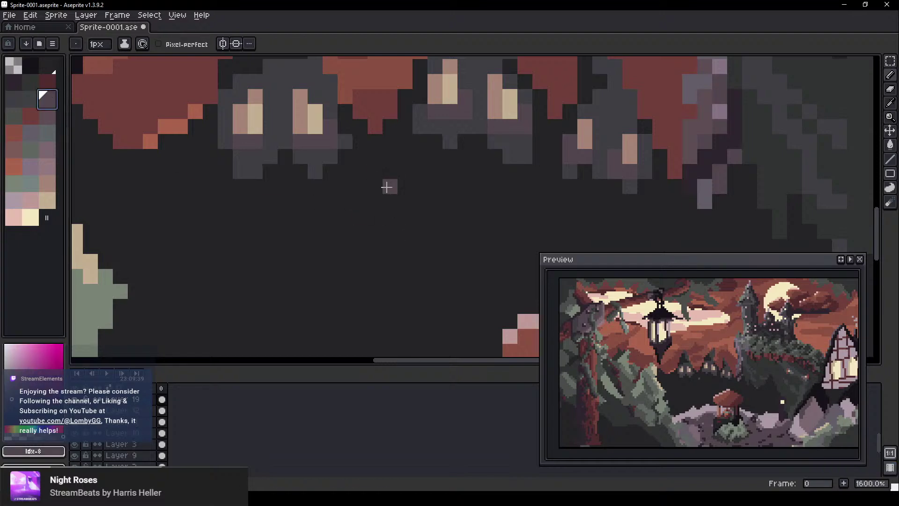
click(43, 116)
click(390, 187)
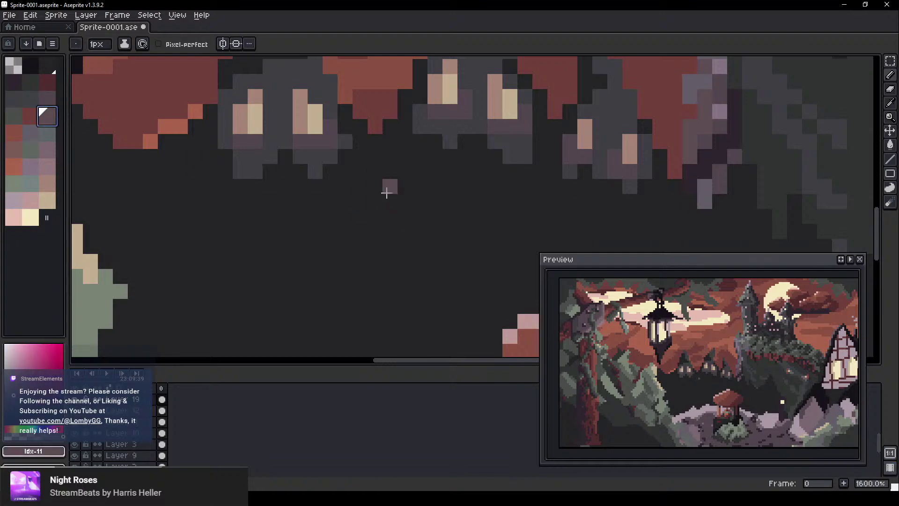
key(ctrl+z)
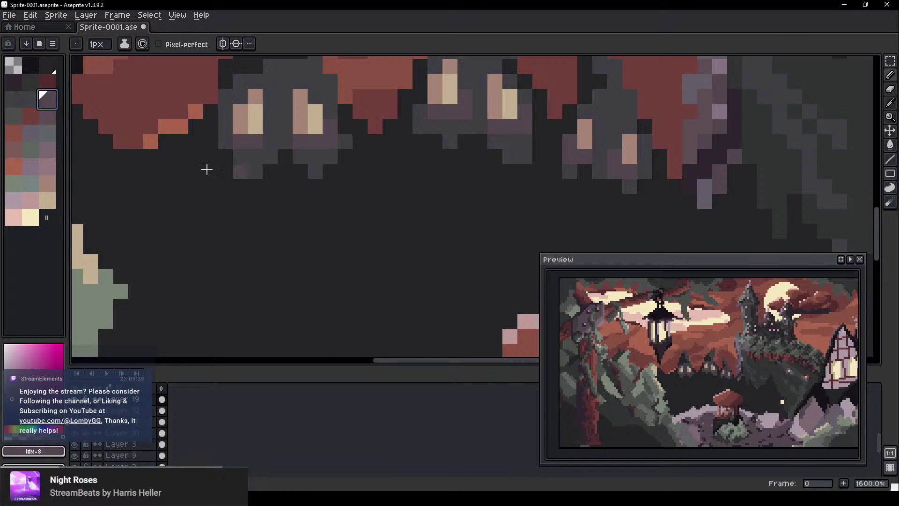
drag(373, 157, 375, 171)
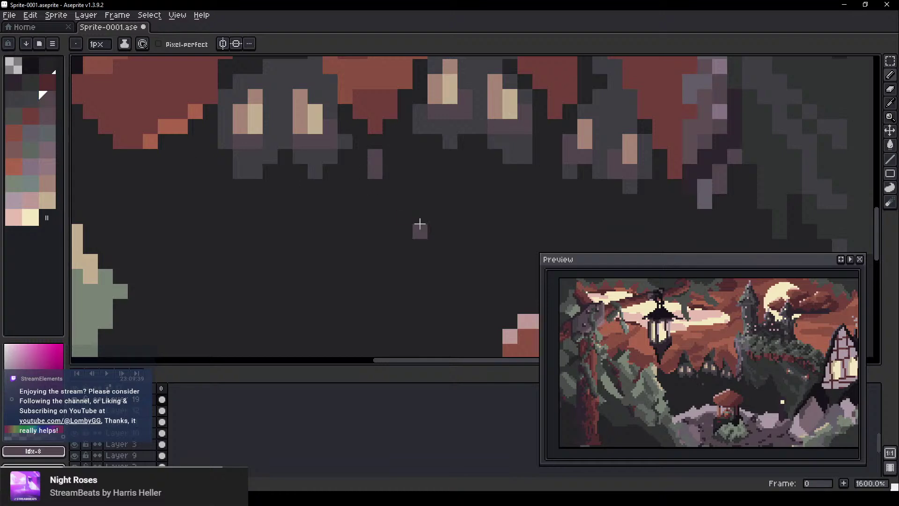
drag(420, 224, 417, 266)
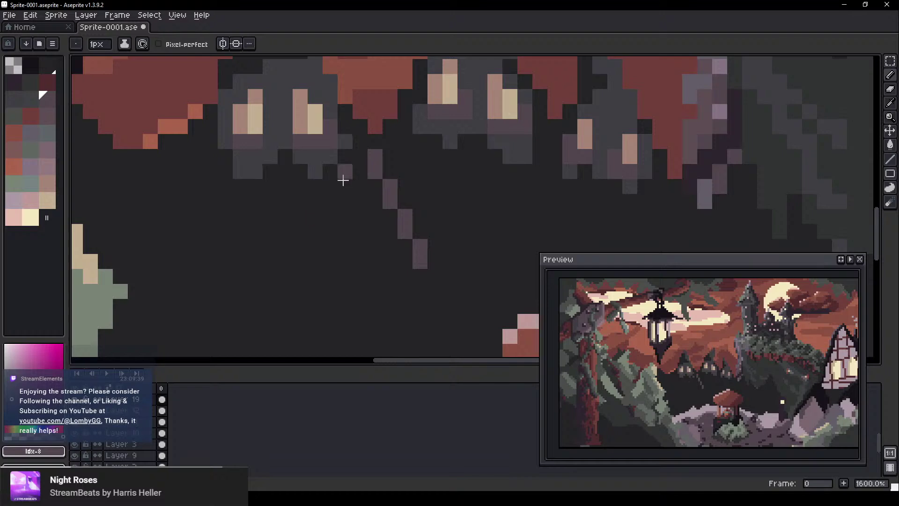
Choose dark grey palette colour Idx-6 and paint the roof's left stepped edge plus a second leftward-descending diagonal below the middle peak
click(19, 103)
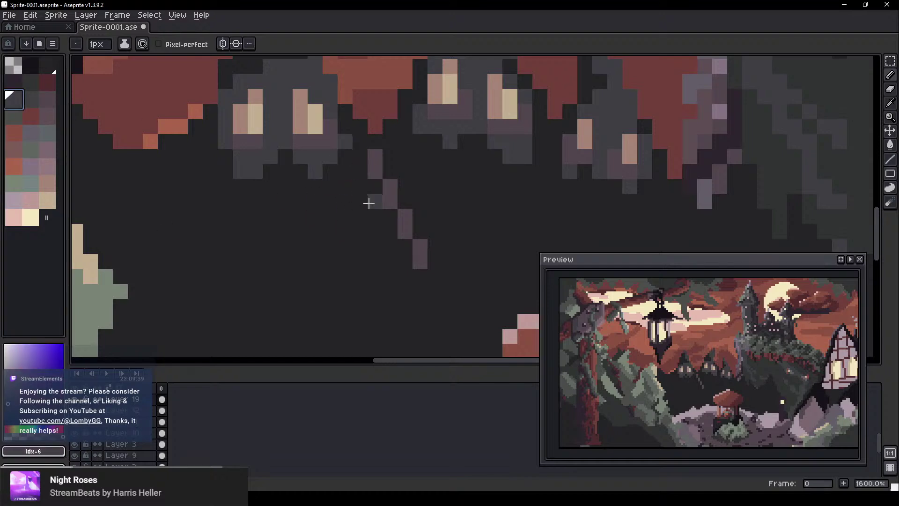
drag(376, 164, 318, 280)
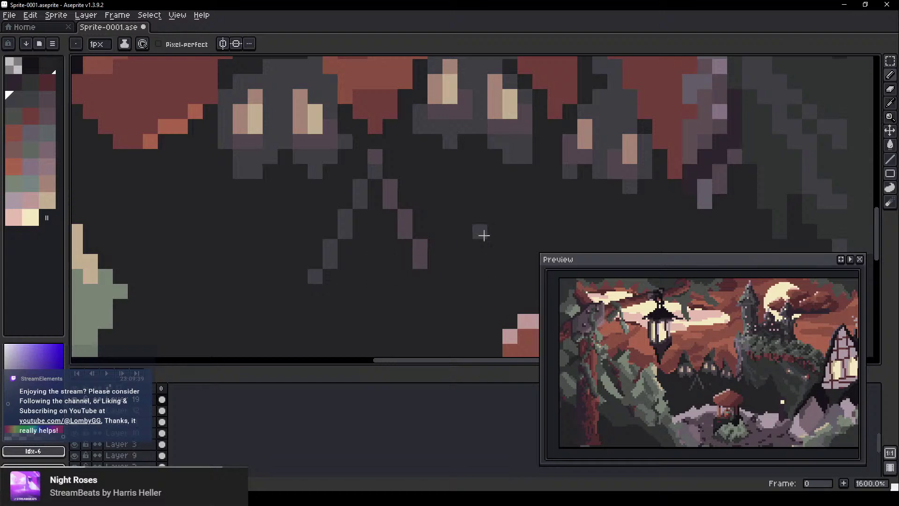
drag(484, 235, 389, 203)
key(v)
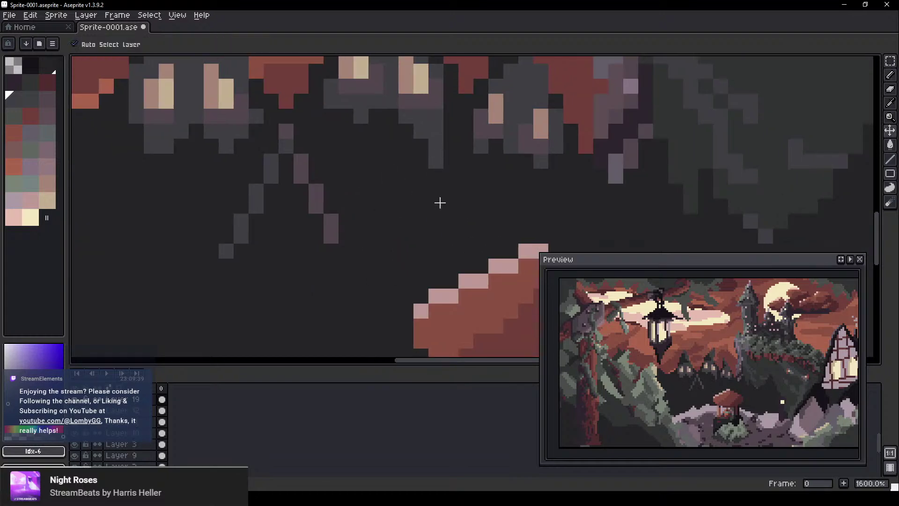
key(b)
mouse_move(433, 175)
mouse_down()
mouse_move(393, 249)
mouse_move(379, 295)
mouse_move(390, 299)
mouse_move(392, 270)
mouse_up()
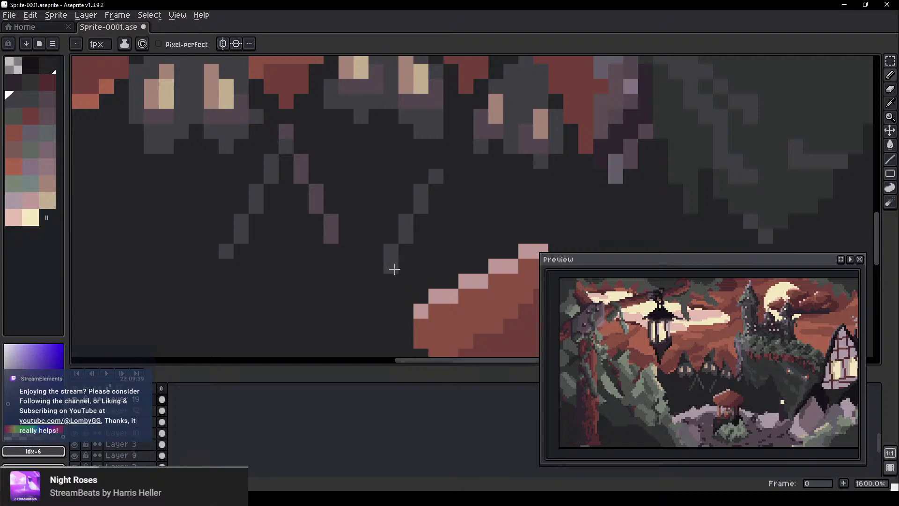
Paint a short dark grey stepped diagonal just above the well's roof, and undo the extra stroke made after it
drag(512, 194, 328, 160)
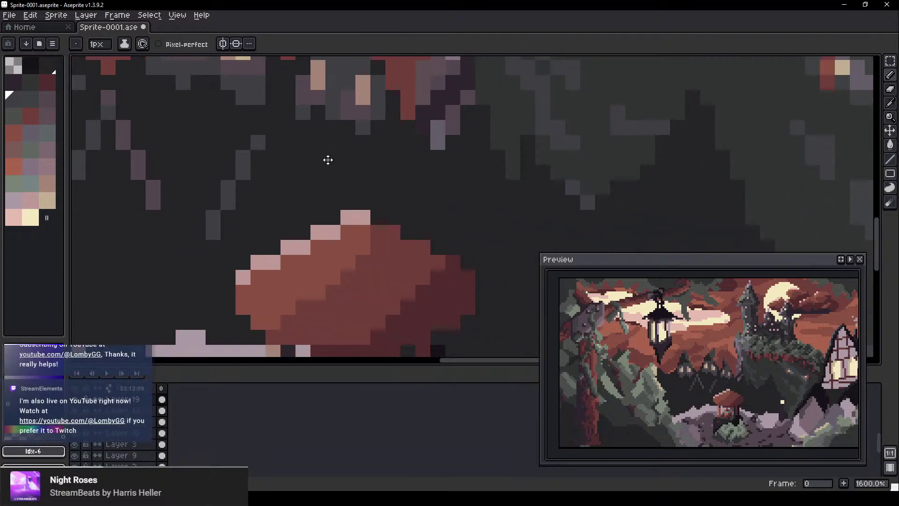
mouse_move(407, 186)
mouse_down()
mouse_move(366, 179)
mouse_move(341, 219)
mouse_up()
scroll(423, 197, down, 3)
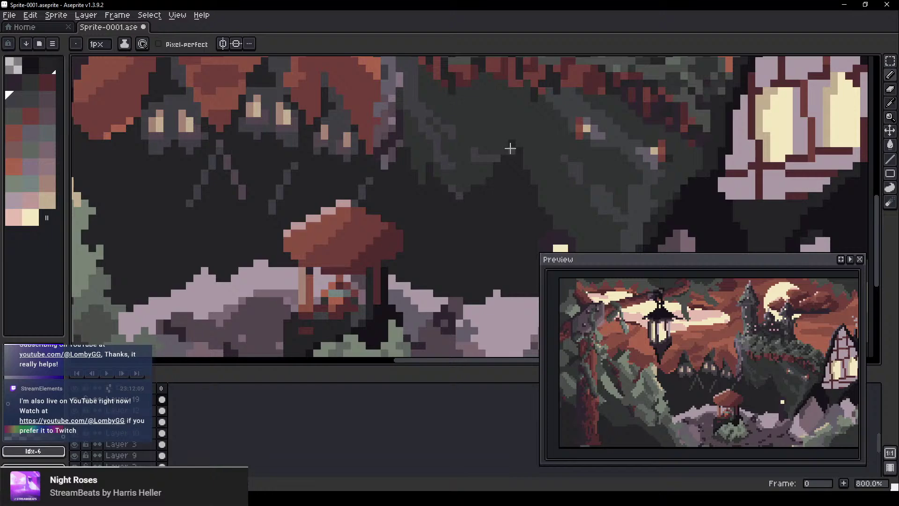
key(v)
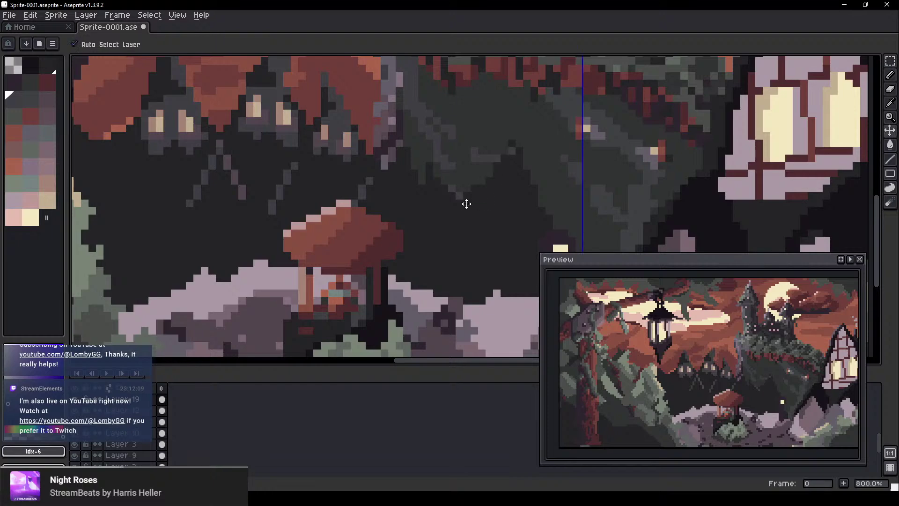
key(ctrl+z)
Choose mauve palette colour Idx-20 and paint a small notched window light under the dark peak between the well and the lamp post
click(44, 179)
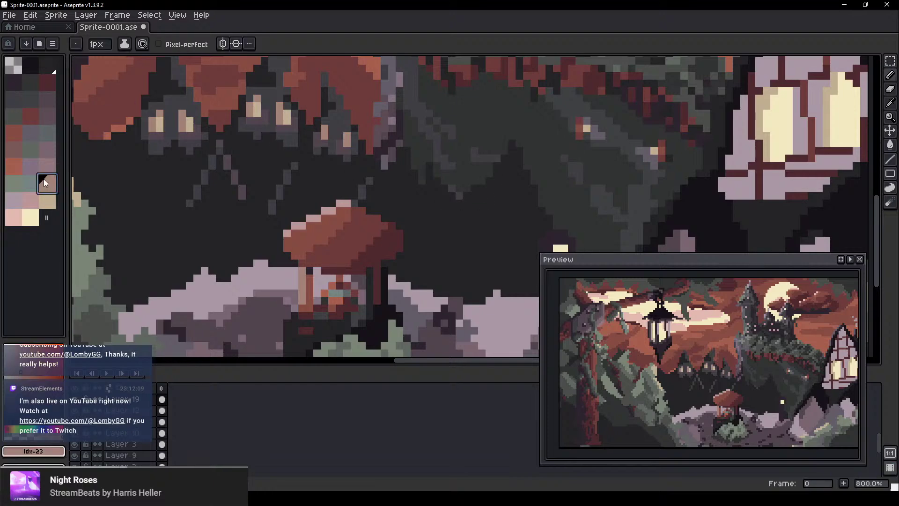
click(47, 165)
scroll(529, 184, up, 2)
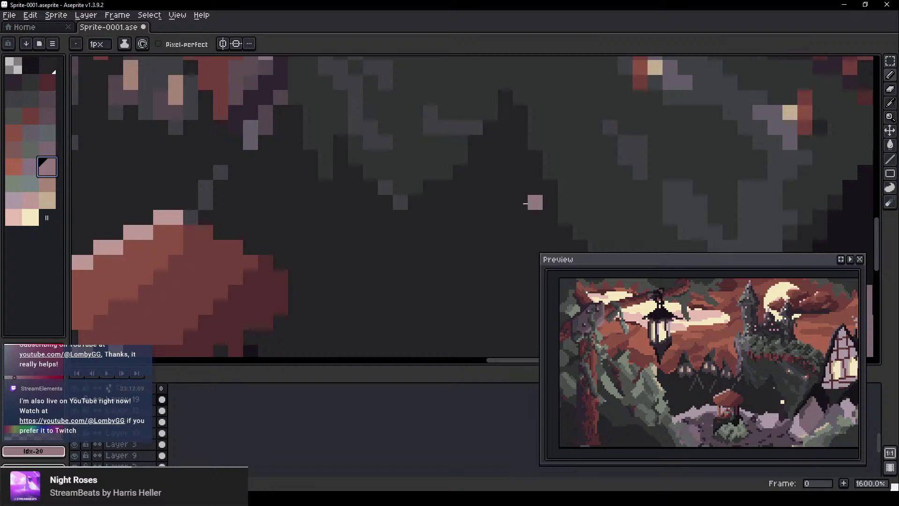
mouse_move(526, 202)
mouse_down()
mouse_move(394, 178)
mouse_move(390, 185)
mouse_up()
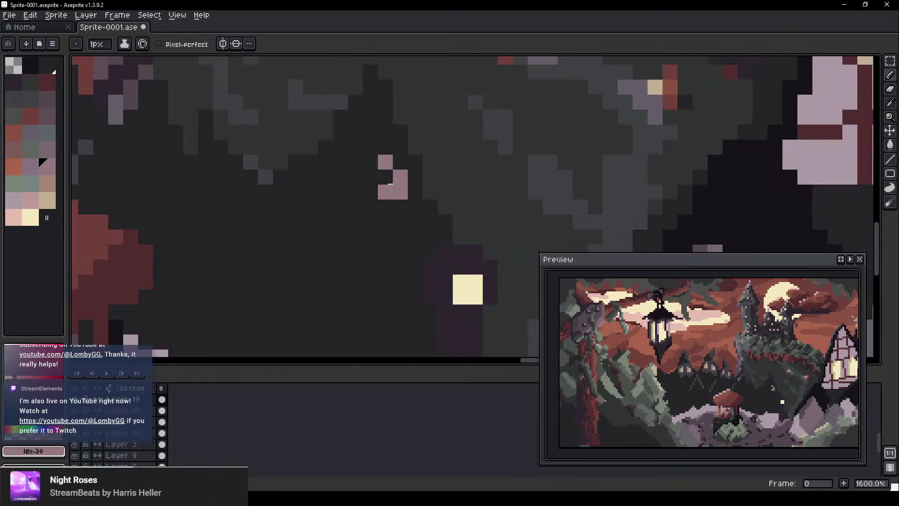
right_click(391, 203)
Paint a second mauve window light of 2 by 2 pixels to the left of the first, redoing its initial placement
click(355, 147)
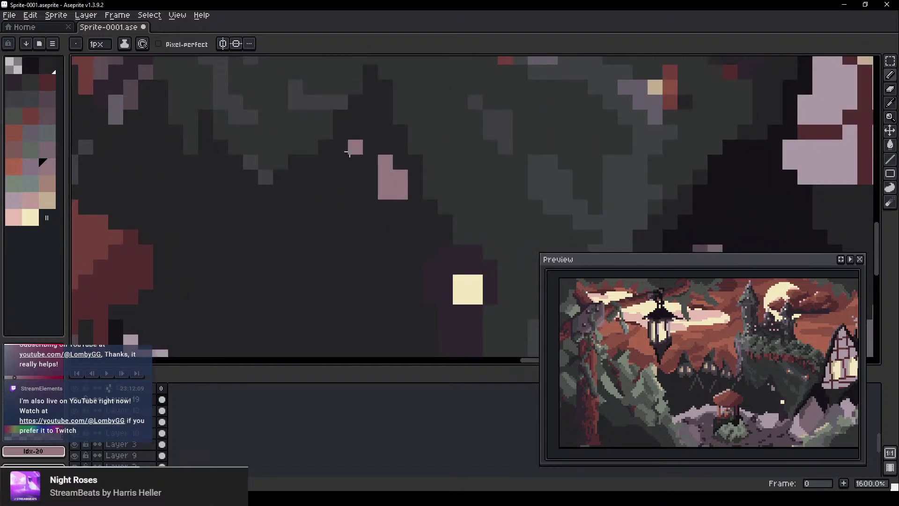
click(354, 176)
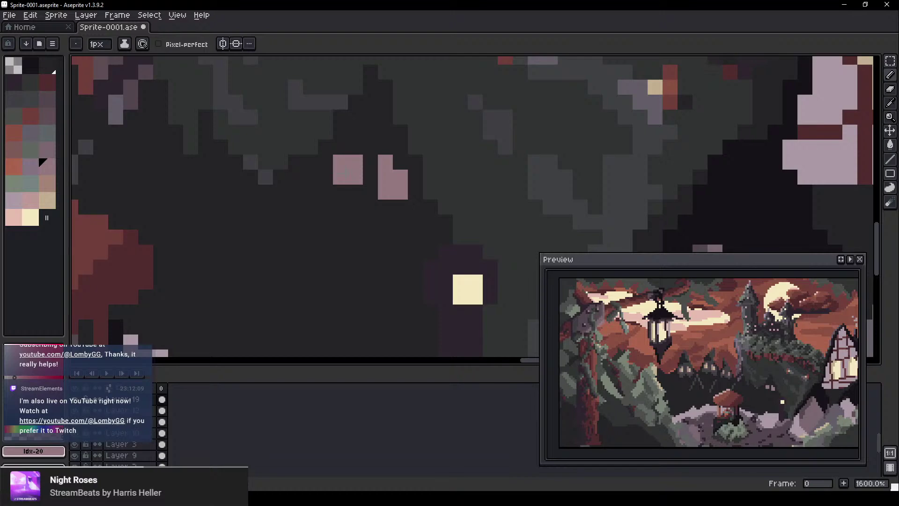
scroll(382, 259, down, 6)
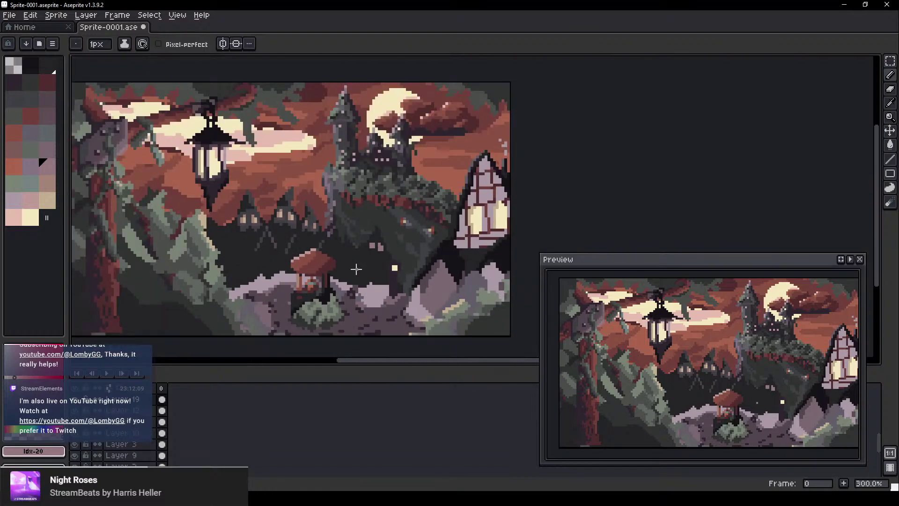
scroll(381, 244, up, 6)
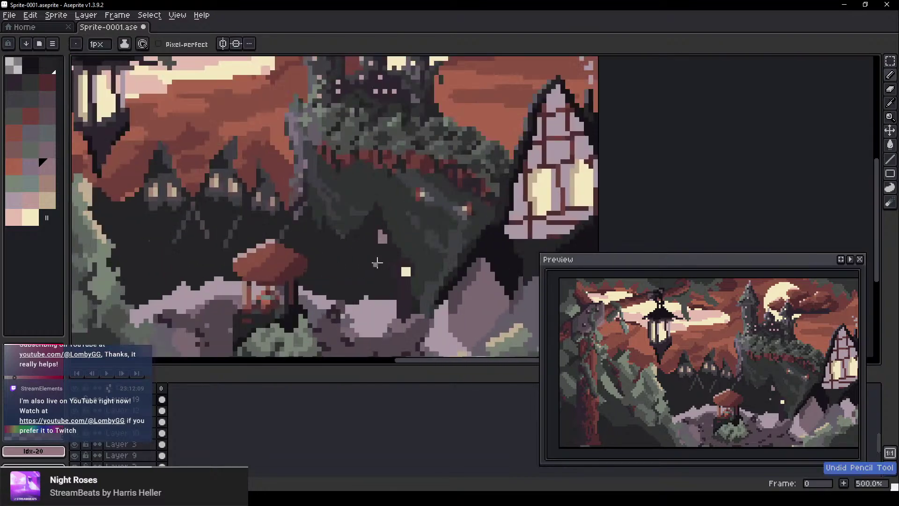
click(350, 196)
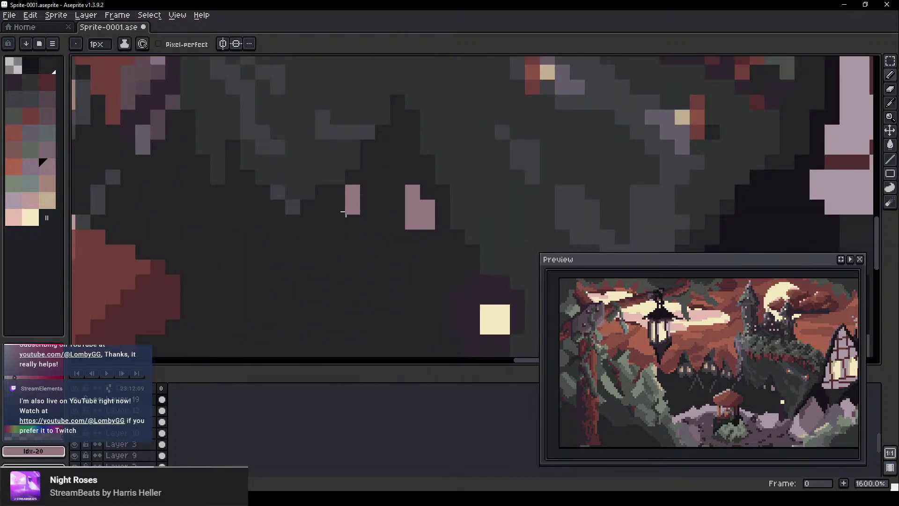
click(364, 196)
Sample the background's near-black #242426 and trim both mauve window lights into small L-shaped lights
scroll(458, 306, up, 2)
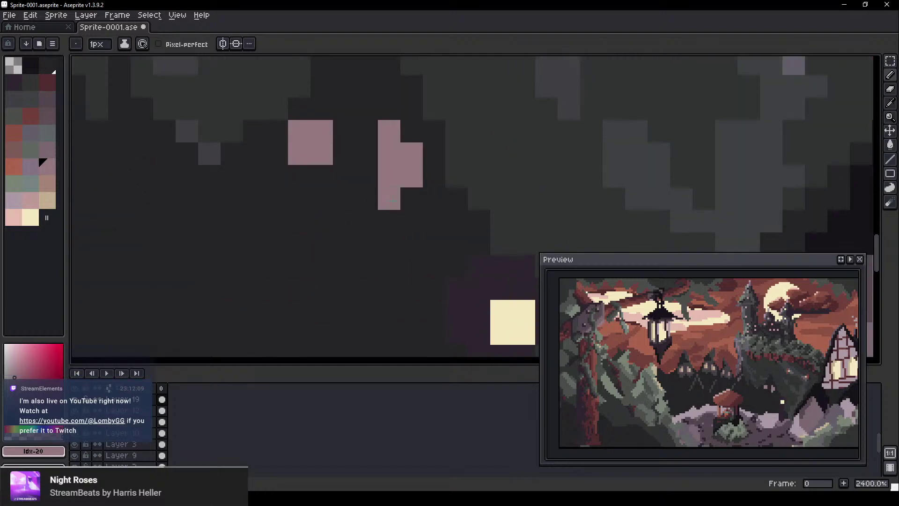
alt+click(387, 107)
click(391, 131)
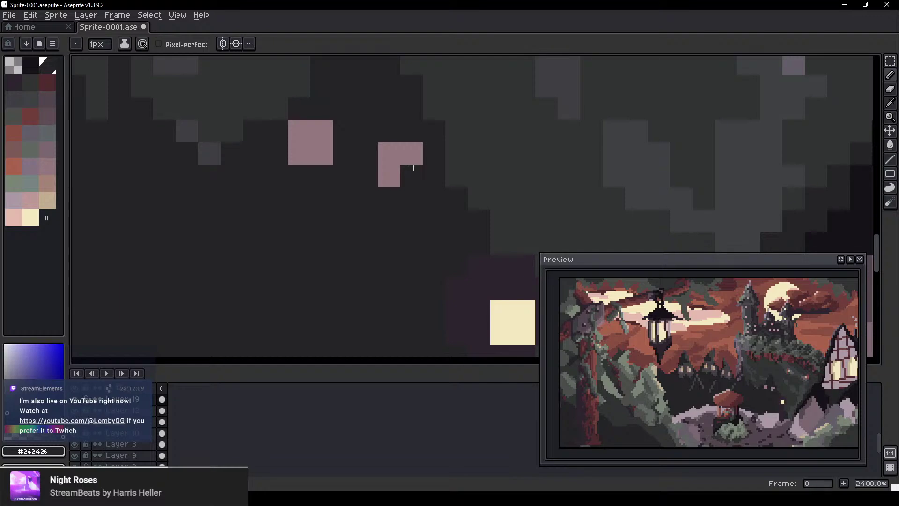
scroll(318, 220, down, 4)
scroll(316, 217, up, 2)
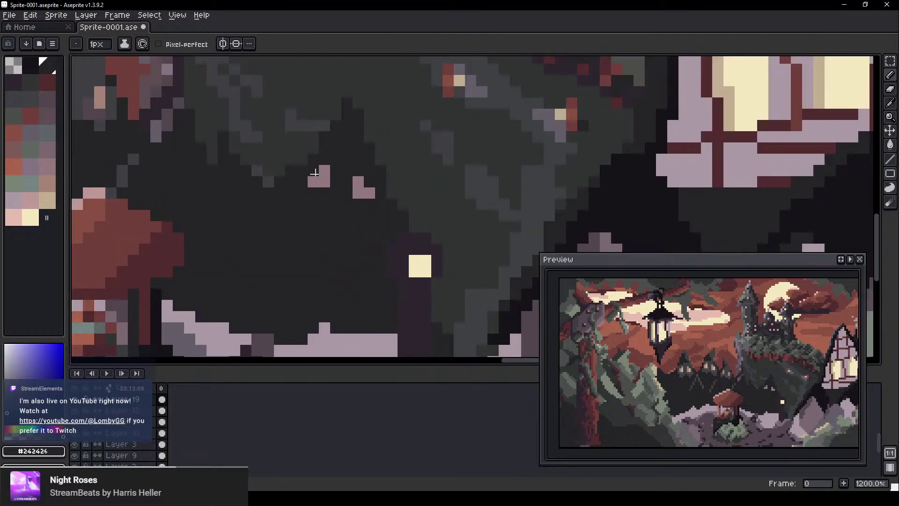
scroll(313, 177, down, 4)
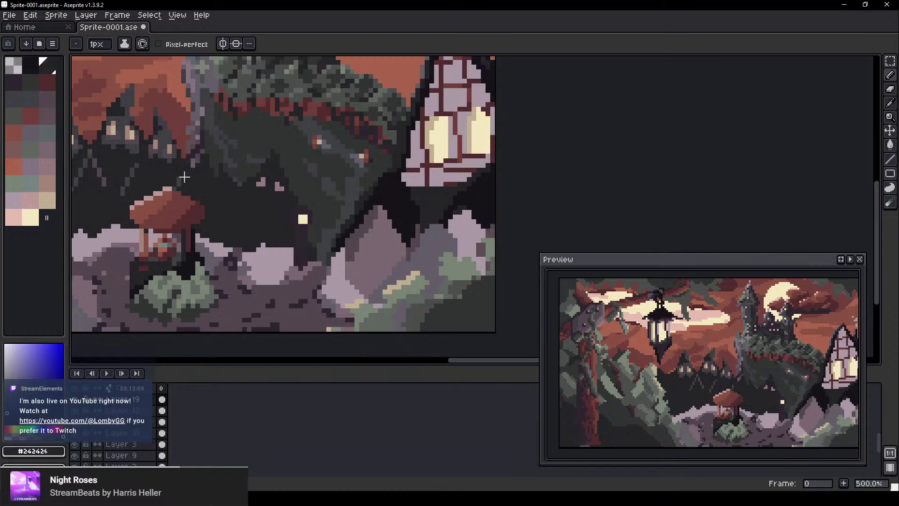
click(45, 100)
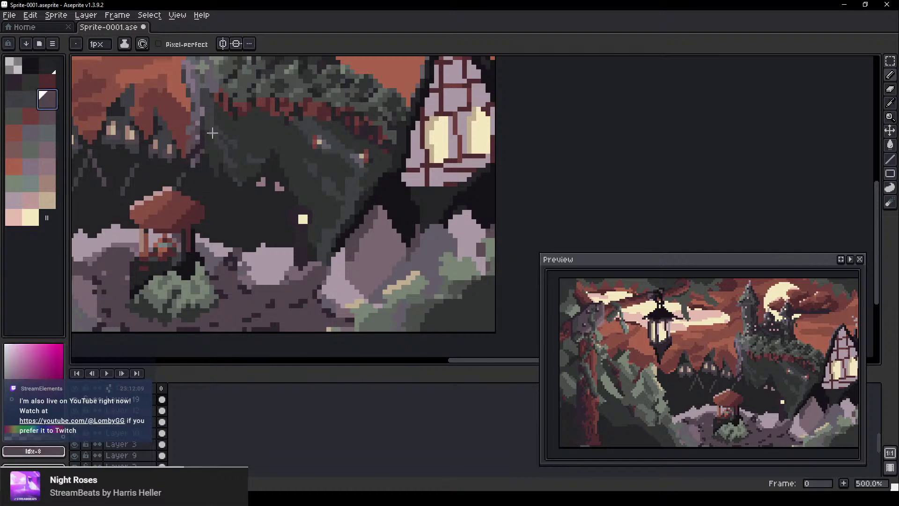
drag(293, 210, 357, 257)
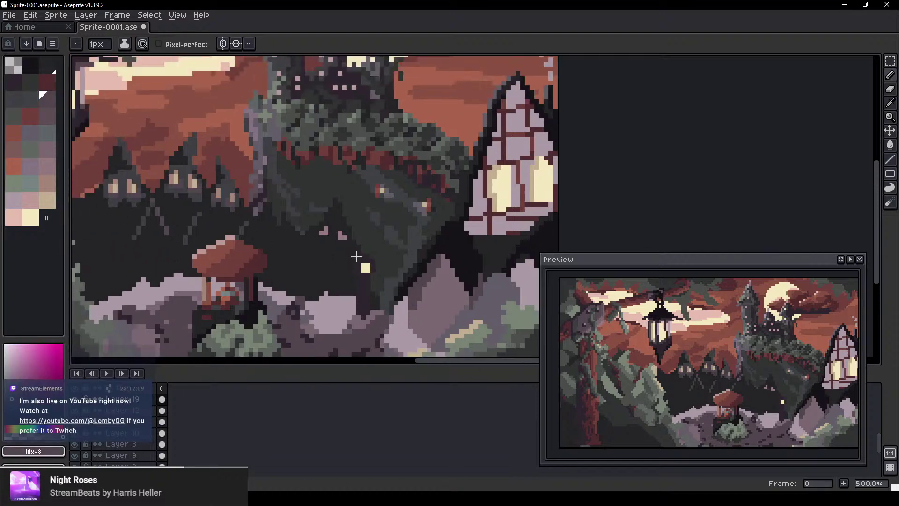
alt+click(220, 173)
scroll(345, 231, up, 5)
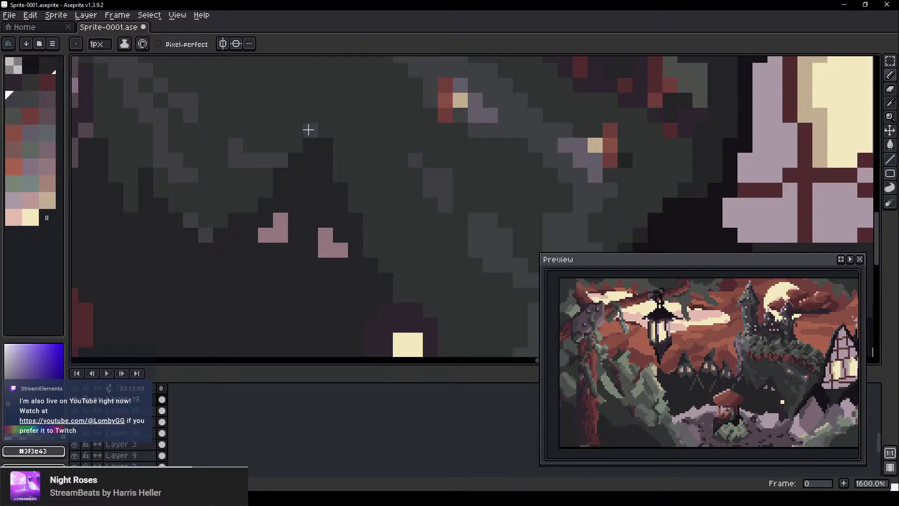
drag(330, 167, 337, 187)
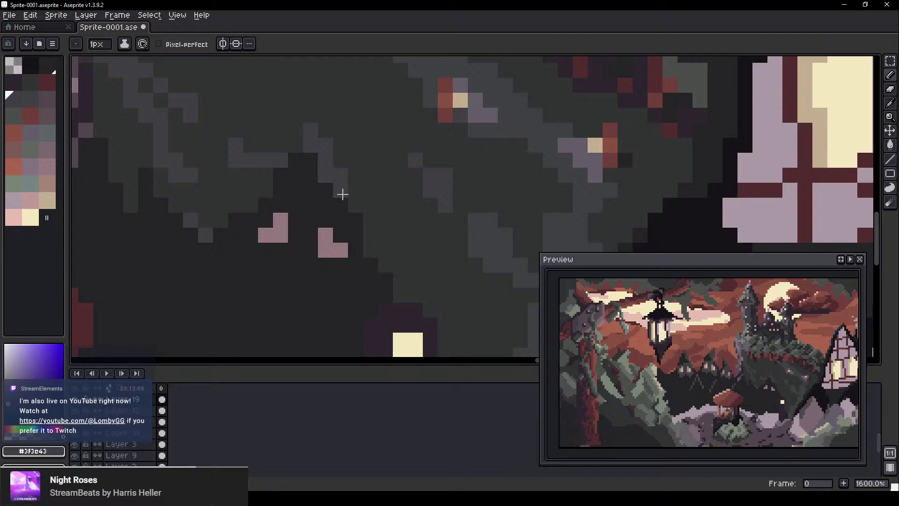
key(ctrl)
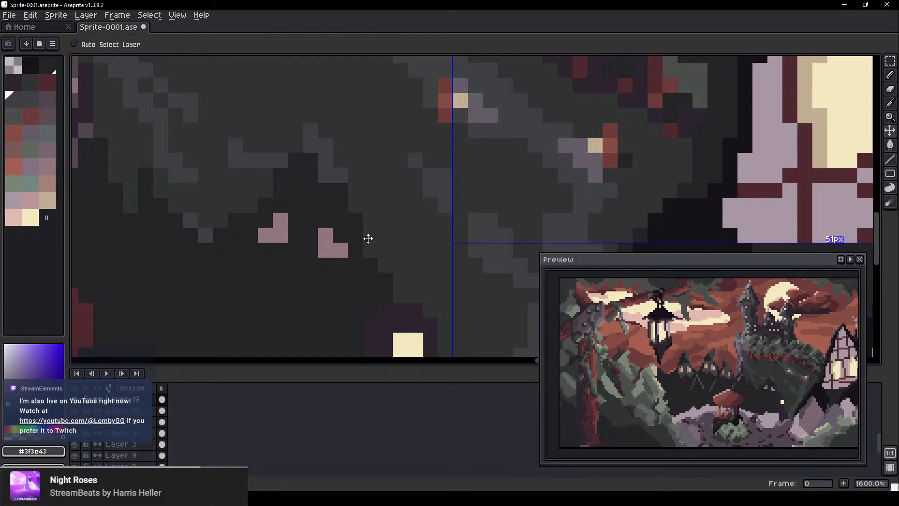
Paint the right slope of the dark peak above the two small window lights as a stepped diagonal in mauve Idx-20
click(49, 161)
click(311, 130)
drag(326, 160, 325, 174)
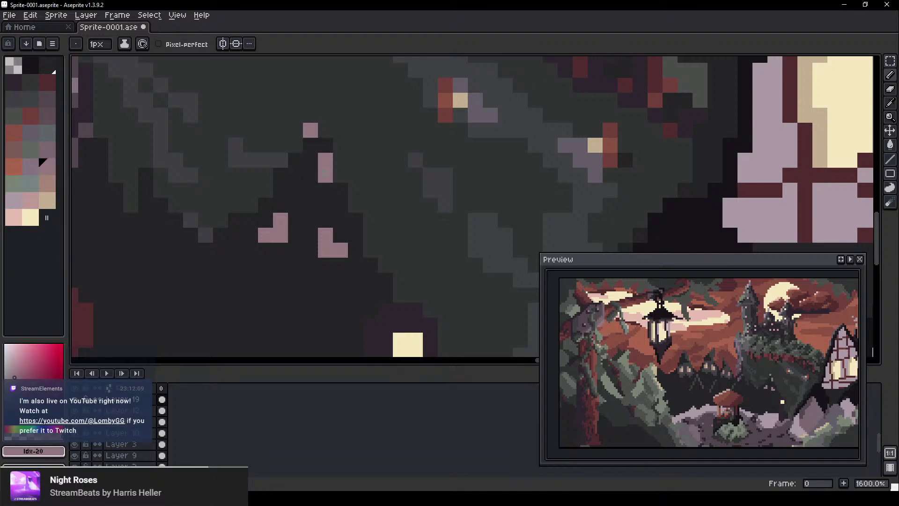
click(409, 300)
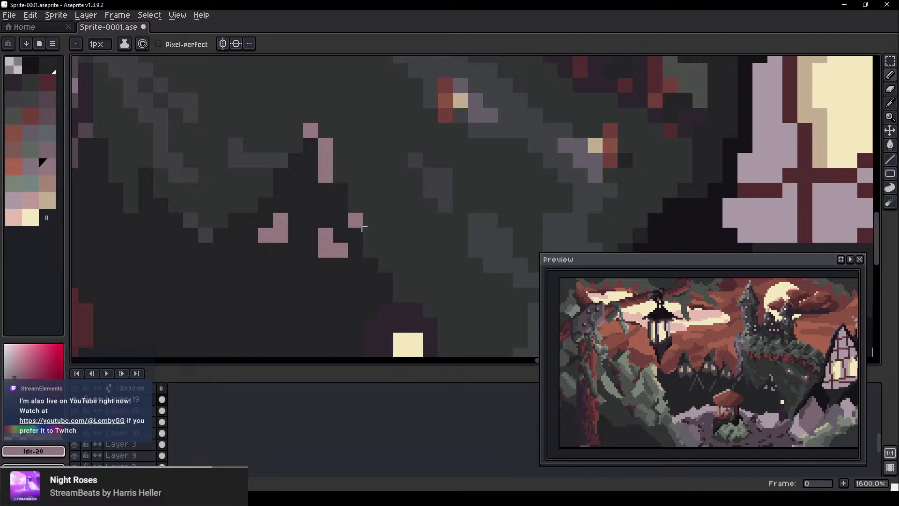
click(340, 190)
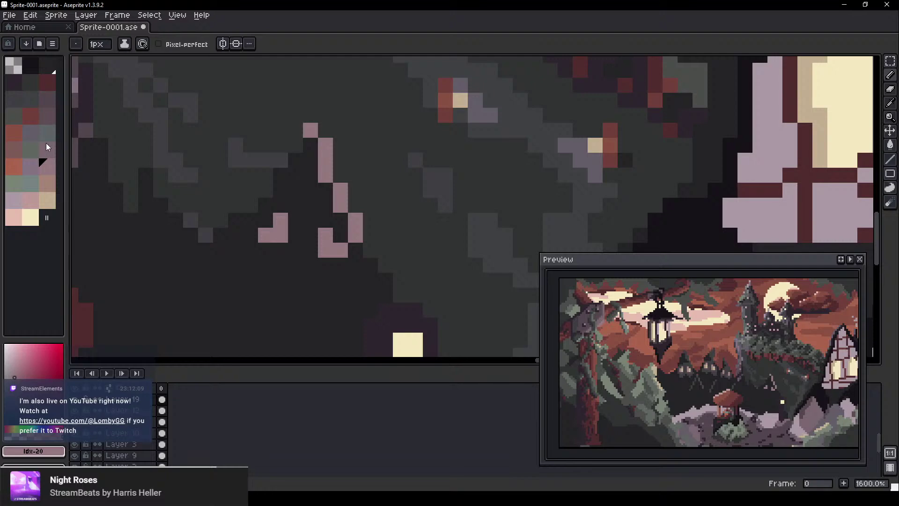
Repaint both mauve window lights in cream Idx-28 and enlarge them into two bigger lit windows with narrow tops
click(30, 217)
click(326, 235)
click(330, 250)
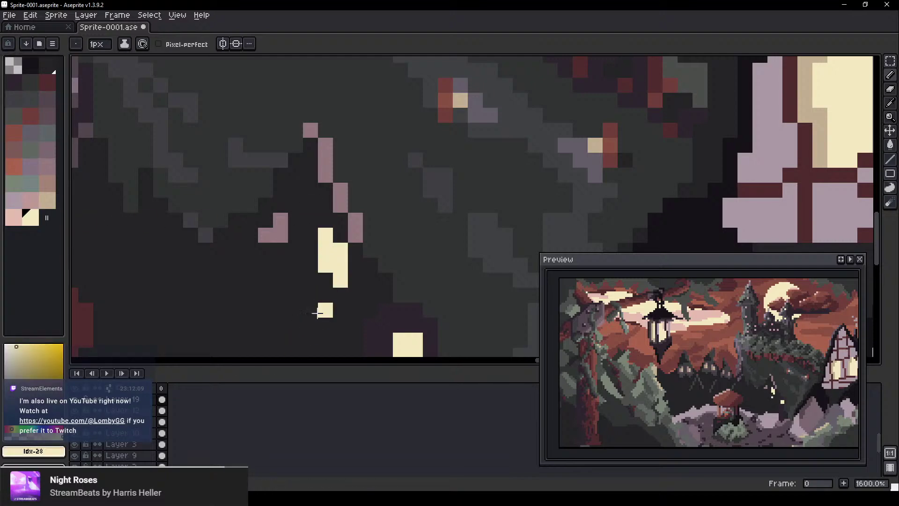
drag(323, 287, 314, 259)
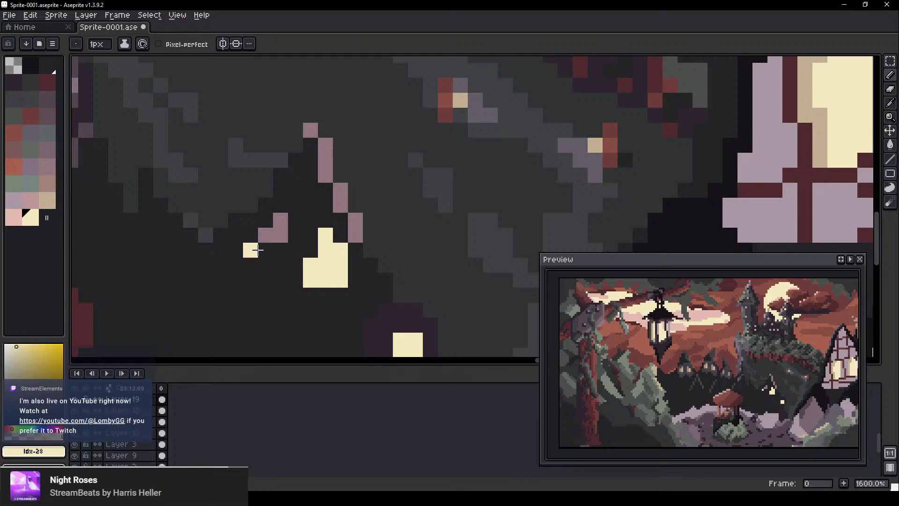
drag(280, 221, 267, 263)
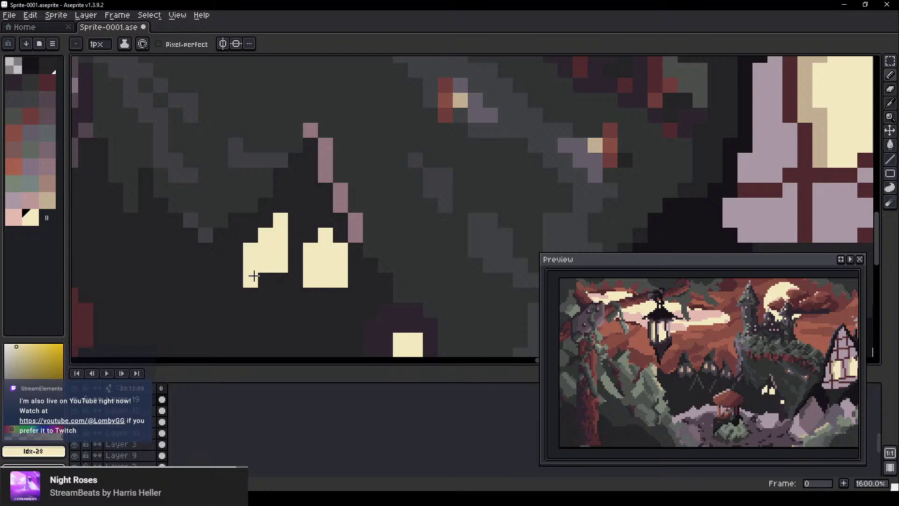
scroll(267, 278, down, 2)
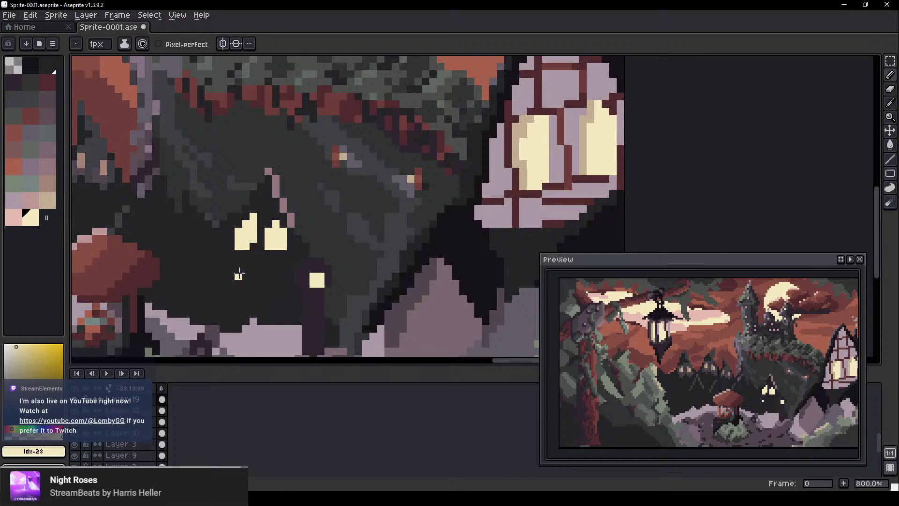
scroll(239, 275, up, 4)
scroll(271, 257, down, 5)
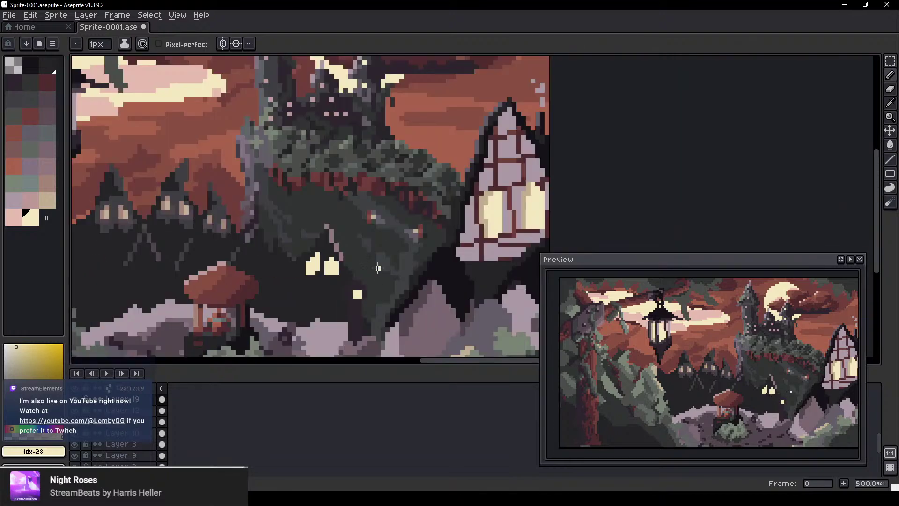
Repaint the peak's right slope in darker mauve Idx-17 and extend it down in steps towards the lamp post
scroll(377, 268, up, 7)
alt+click(334, 153)
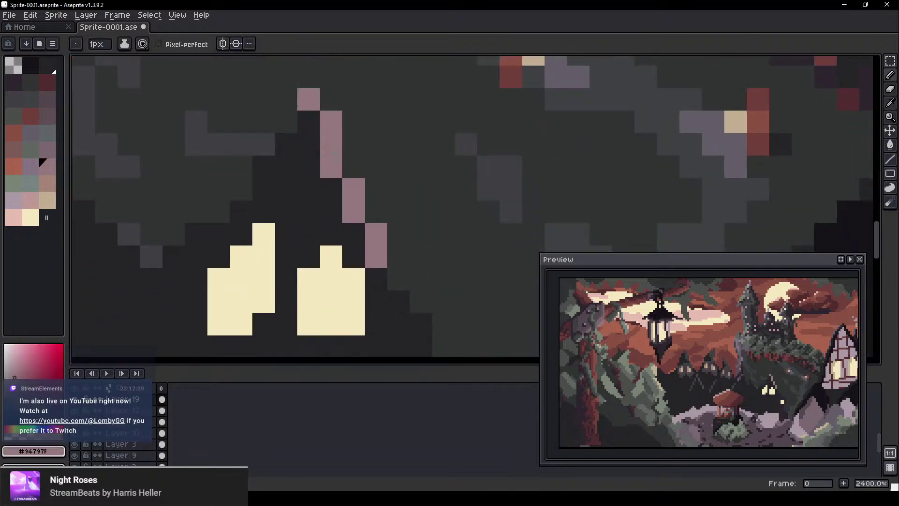
click(48, 150)
drag(309, 100, 328, 135)
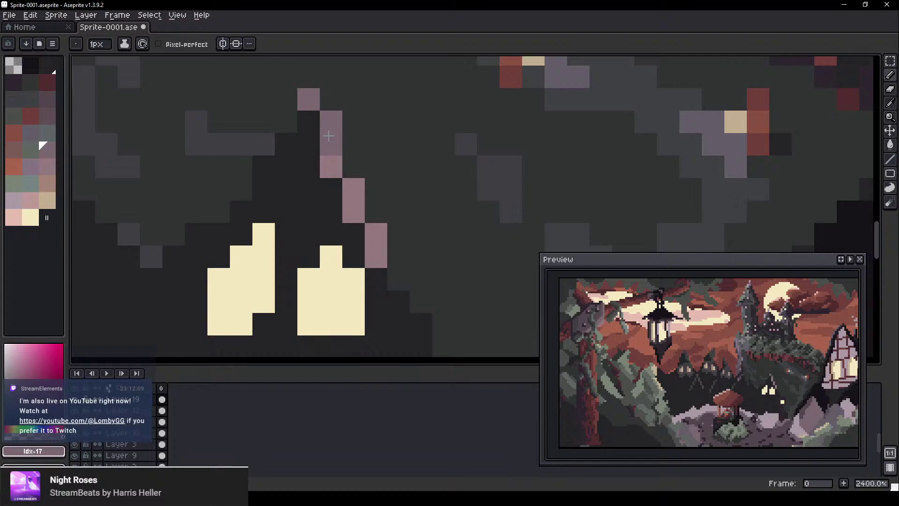
click(332, 167)
click(353, 188)
click(354, 212)
click(376, 234)
click(376, 256)
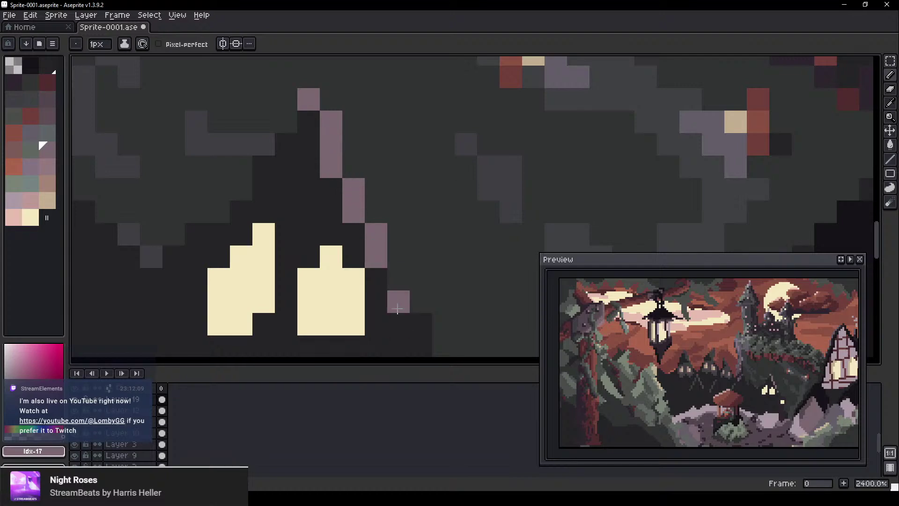
click(397, 305)
click(411, 319)
click(418, 344)
Paint the upper part of the peak's left slope in grey-purple Idx-13, undoing and redoing the first stroke
drag(426, 237, 382, 201)
scroll(253, 142, up, 1)
scroll(287, 155, up, 1)
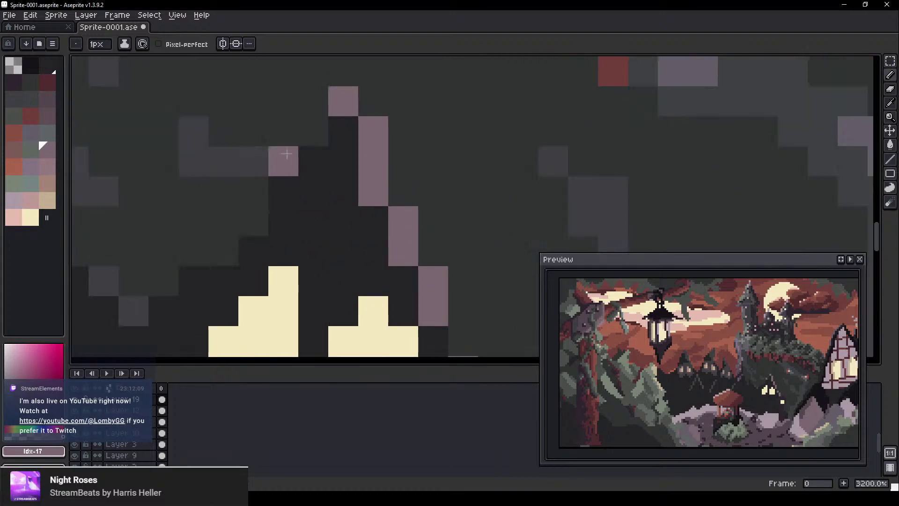
click(21, 136)
click(29, 135)
drag(342, 131, 299, 174)
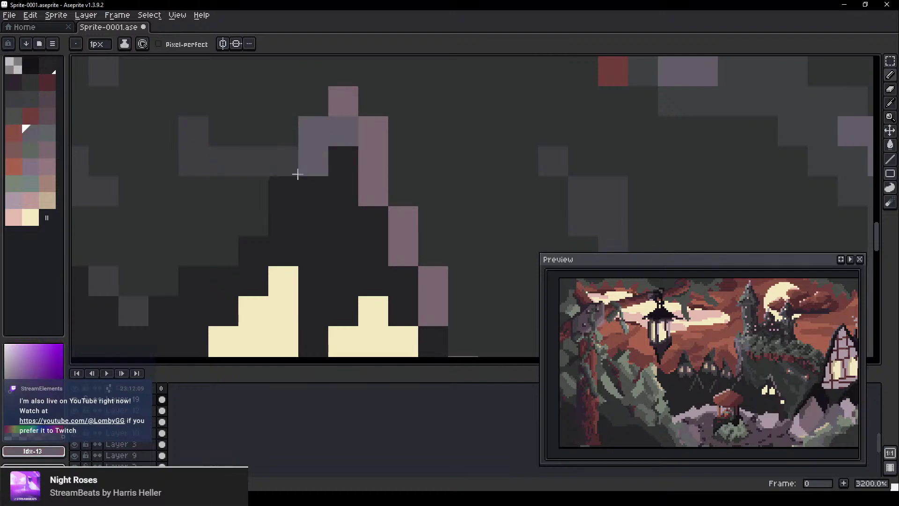
key(ctrl+z)
mouse_move(355, 147)
mouse_down()
mouse_move(322, 163)
mouse_move(272, 216)
mouse_move(285, 201)
mouse_up()
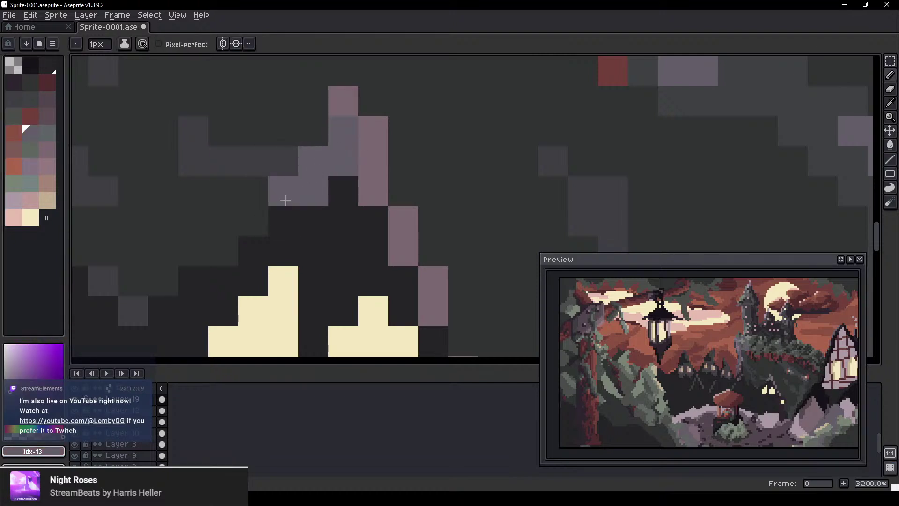
Add the lower part of the peak's left slope as a stepped grey-purple Idx-13 diagonal past the left cream window
click(212, 279)
drag(212, 279, 122, 355)
click(117, 330)
drag(170, 318, 114, 354)
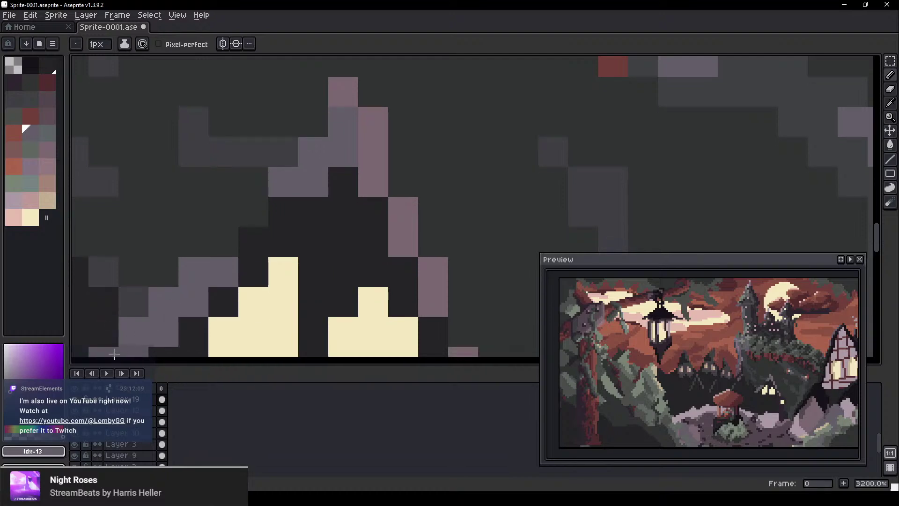
Shade the tops and left edges of both cream windows with tan Idx-26
mouse_move(280, 238)
mouse_down()
mouse_move(273, 157)
mouse_move(307, 123)
mouse_up()
alt+click(361, 226)
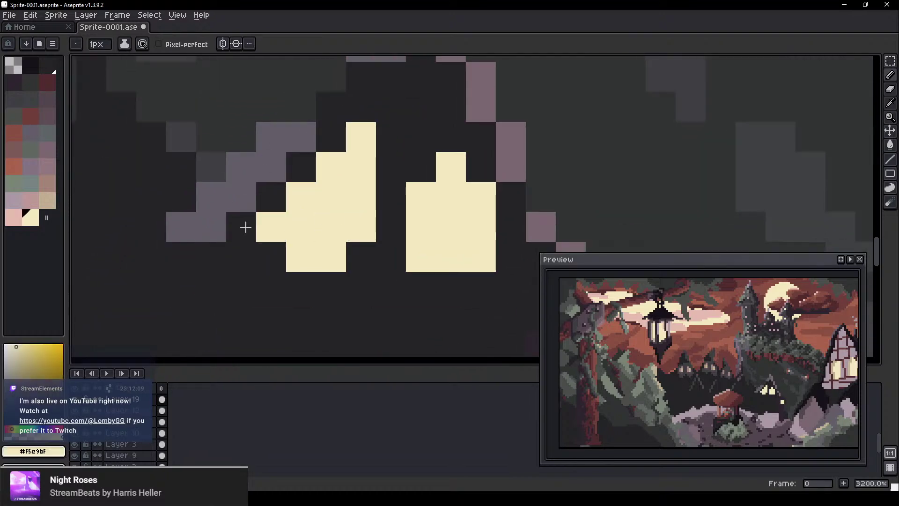
click(52, 205)
mouse_move(361, 136)
mouse_down()
mouse_move(332, 163)
mouse_move(307, 203)
mouse_move(302, 248)
mouse_up()
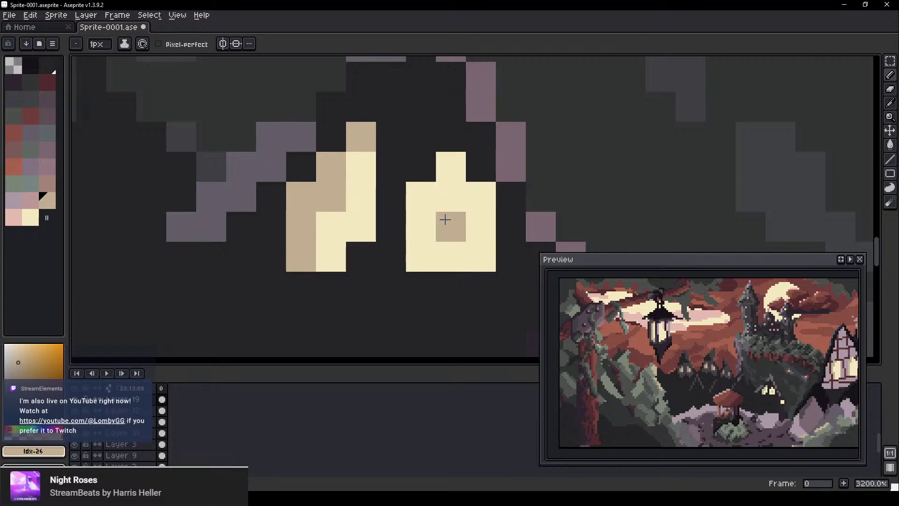
click(432, 175)
mouse_move(452, 173)
mouse_down()
mouse_move(427, 198)
mouse_move(420, 244)
mouse_up()
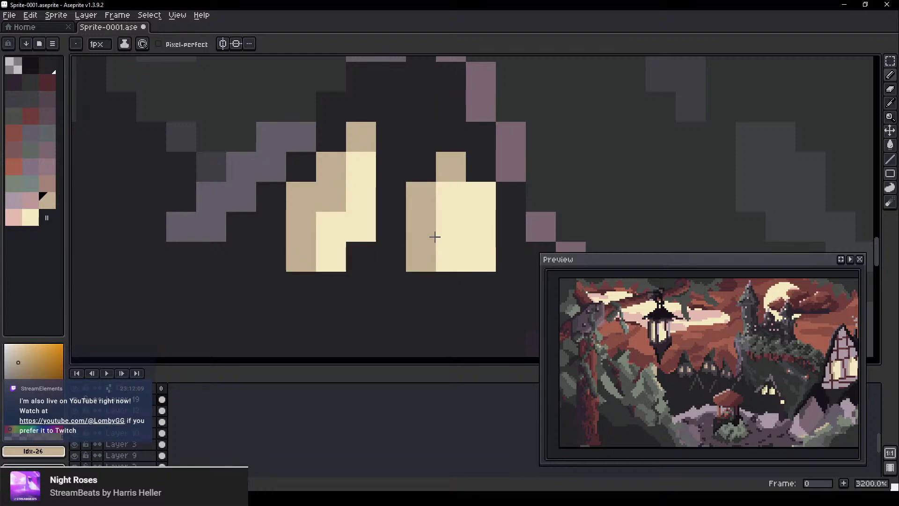
scroll(508, 217, down, 4)
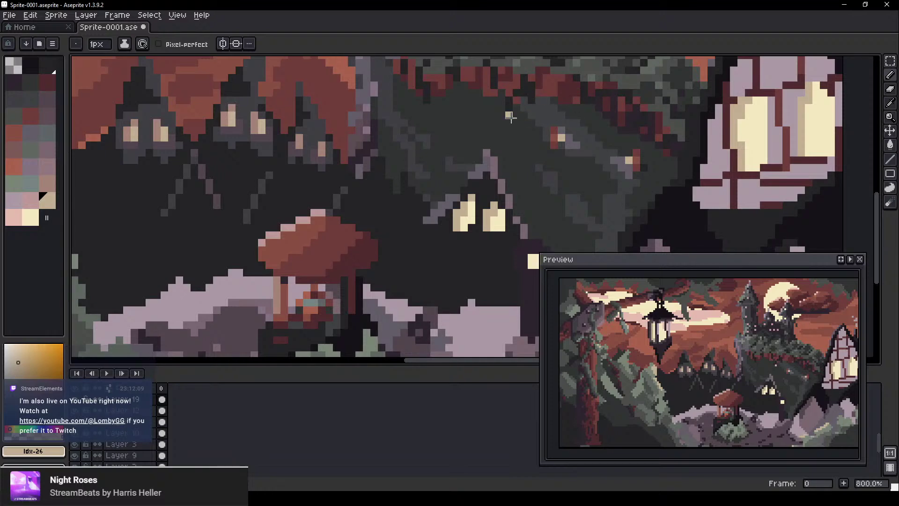
Sample the muted purple #52474e from the existing roof edge to the left of the well
drag(549, 171, 478, 162)
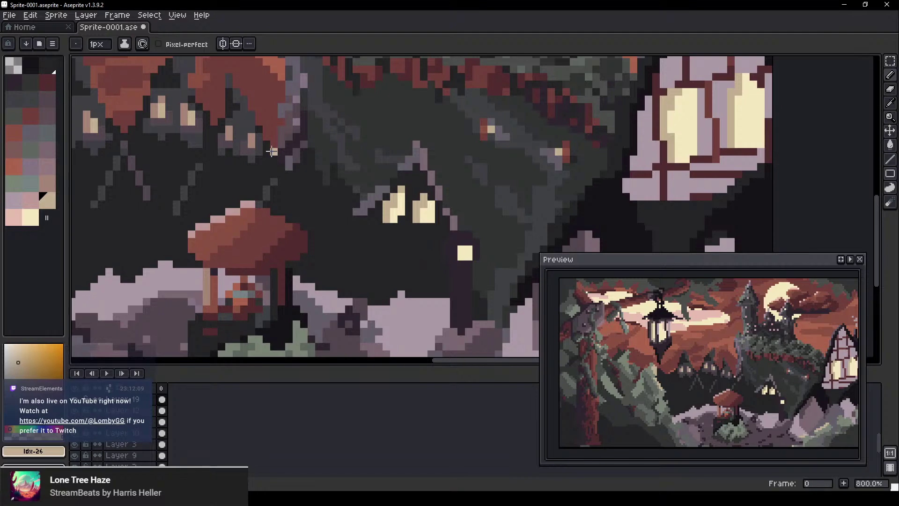
mouse_move(271, 152)
mouse_down()
mouse_move(431, 192)
mouse_move(424, 184)
mouse_up()
alt+click(258, 202)
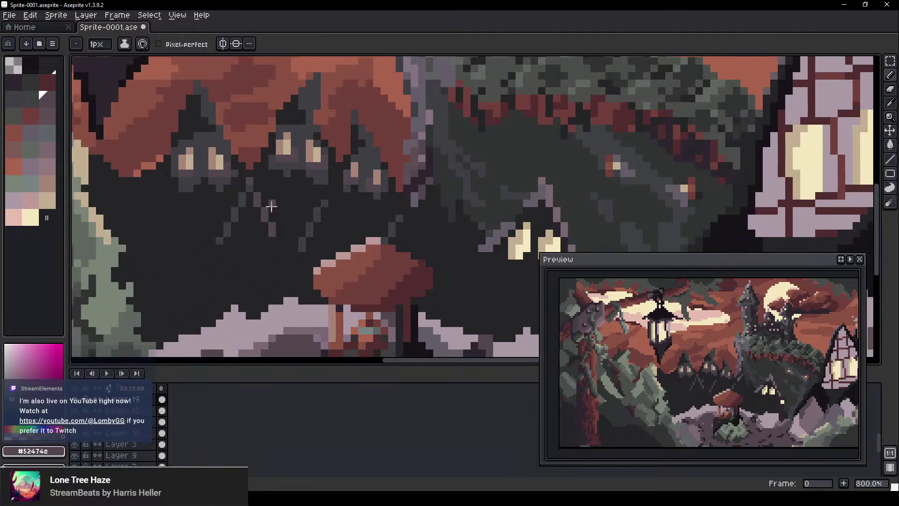
scroll(294, 254, up, 2)
key(v)
scroll(396, 201, down, 5)
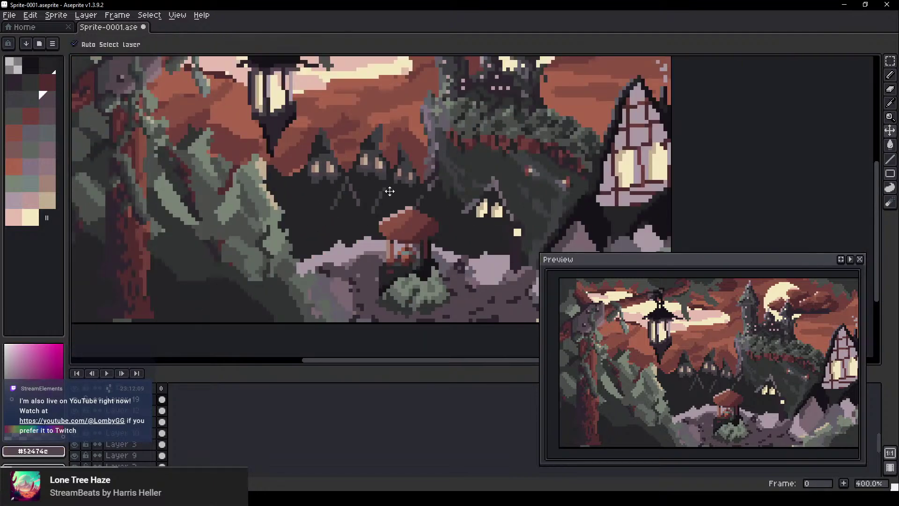
drag(391, 191, 352, 190)
scroll(370, 199, up, 7)
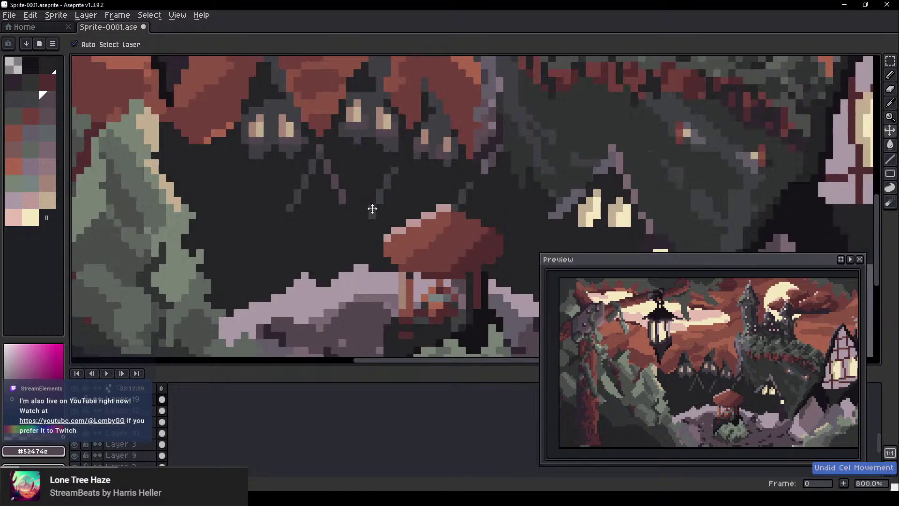
key(b)
Paint stepped right slopes in muted purple #52474e on the two grey roof edges directly behind the well's roof
scroll(468, 275, down, 3)
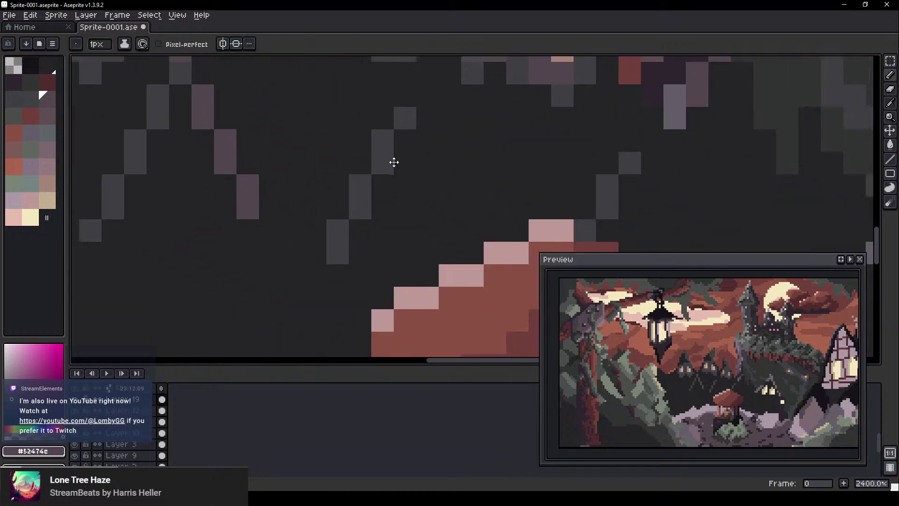
mouse_move(408, 120)
mouse_down()
mouse_move(453, 247)
mouse_move(445, 214)
mouse_move(384, 159)
mouse_move(322, 146)
mouse_up()
scroll(507, 223, down, 1)
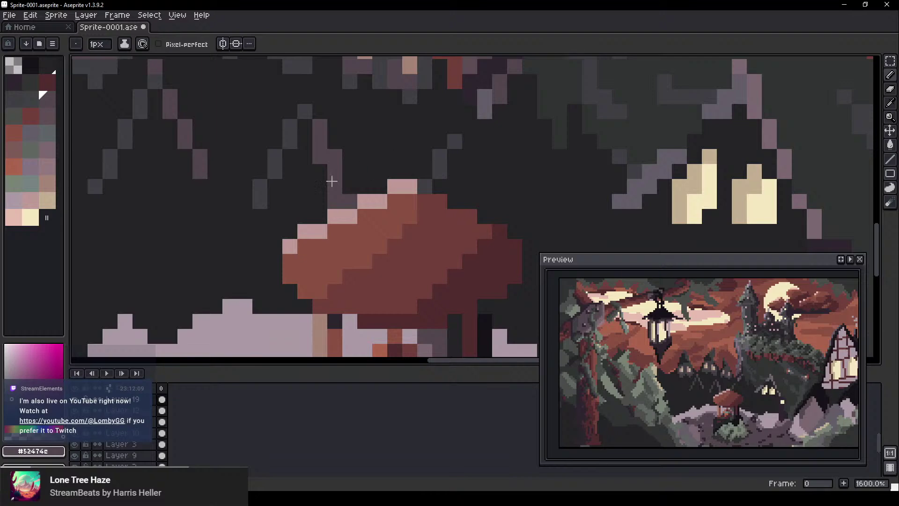
key(e)
key(b)
drag(467, 155, 488, 233)
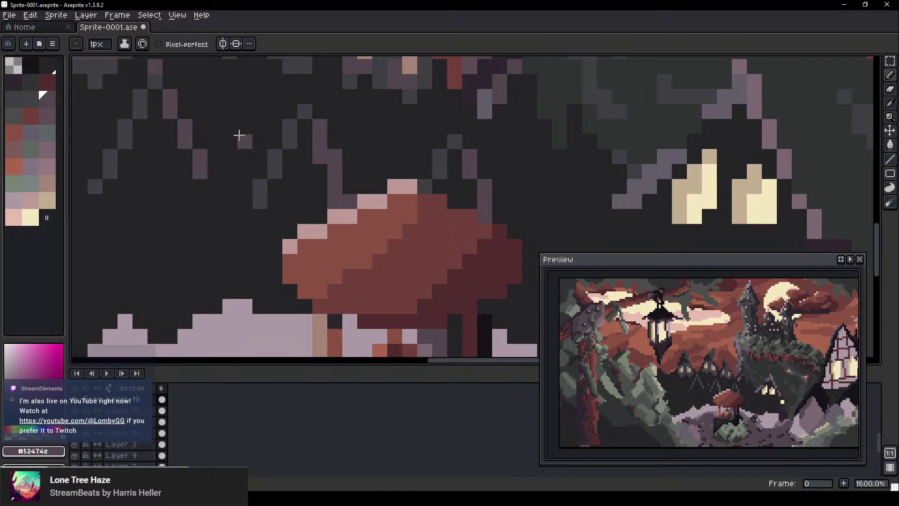
Paint a new roof peak beside the left foliage, with a #3f3e43 dark grey left slope and a #52474e purple right slope
alt+click(273, 157)
drag(253, 154, 529, 214)
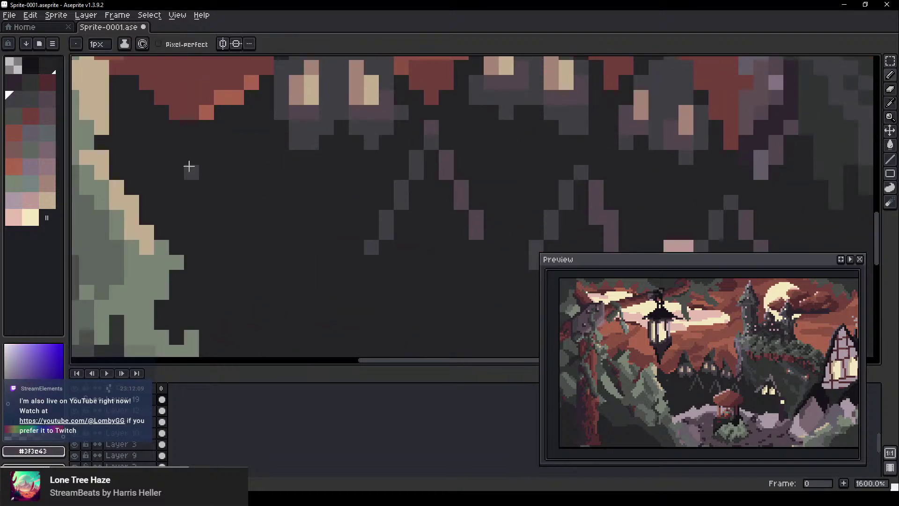
drag(223, 158, 191, 258)
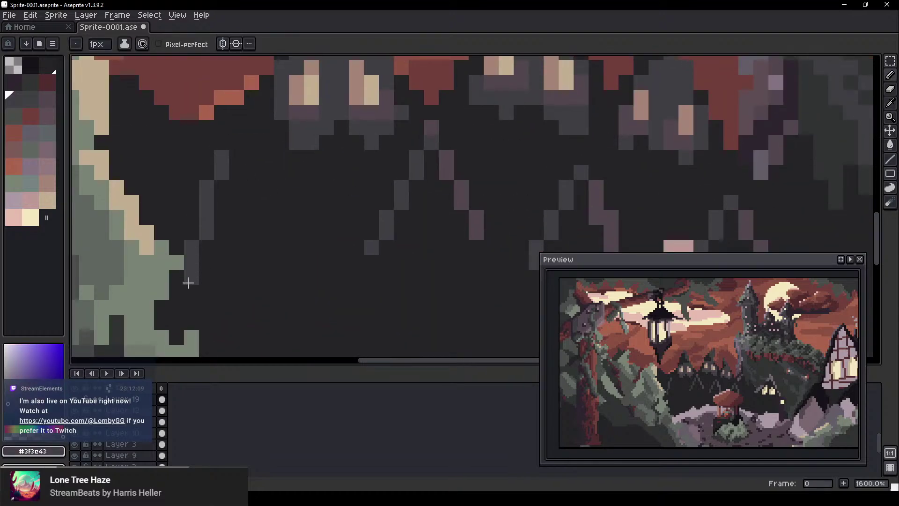
alt+click(445, 169)
mouse_move(237, 143)
mouse_down()
mouse_move(294, 245)
mouse_move(286, 261)
mouse_move(294, 278)
mouse_up()
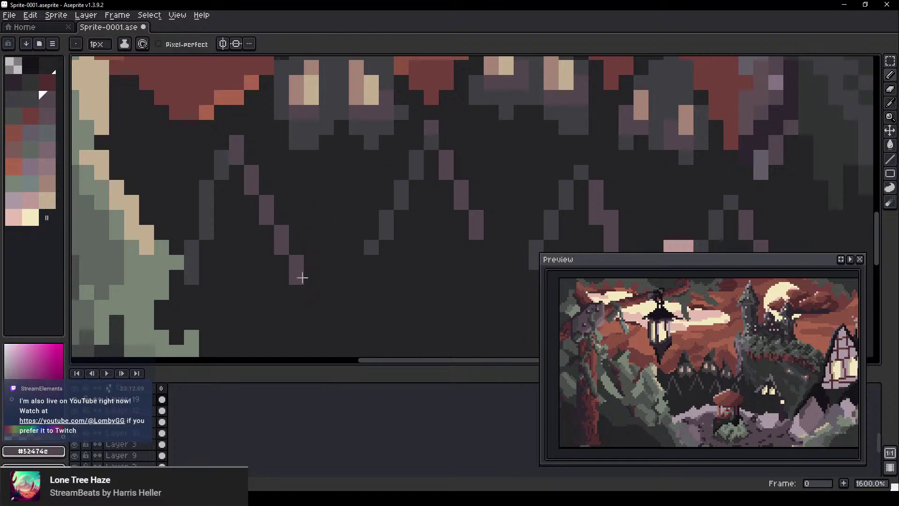
Paint a smaller roof peak between the two tall ones, with a #3f3e43 dark grey left slope and a #52474e muted purple right slope
alt+click(411, 176)
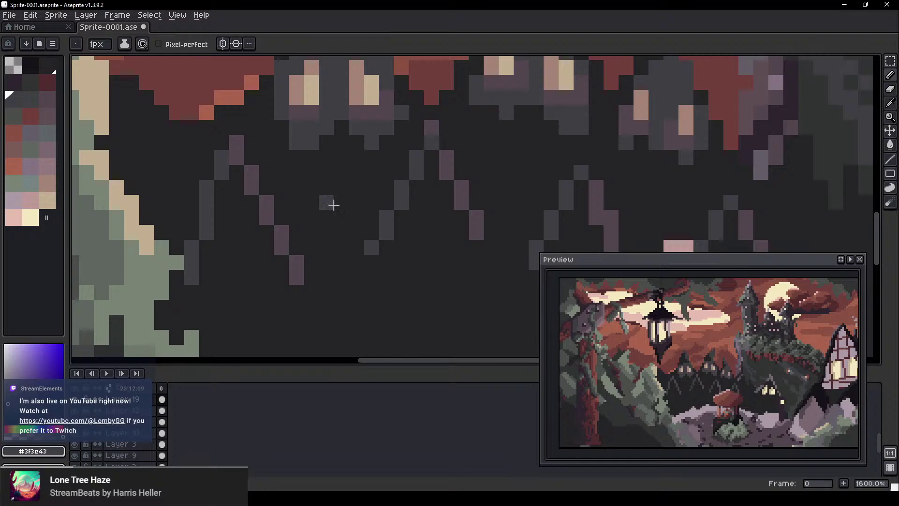
key(ctrl+z)
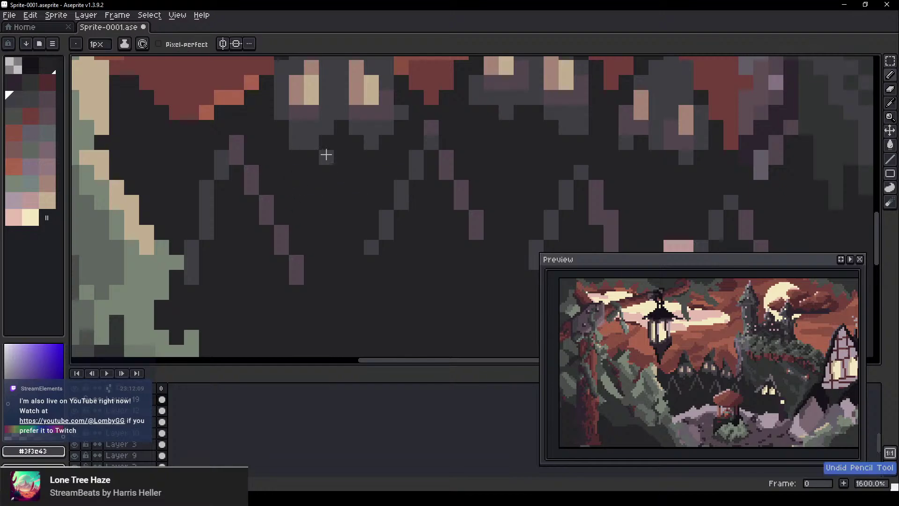
click(327, 156)
drag(304, 215, 291, 221)
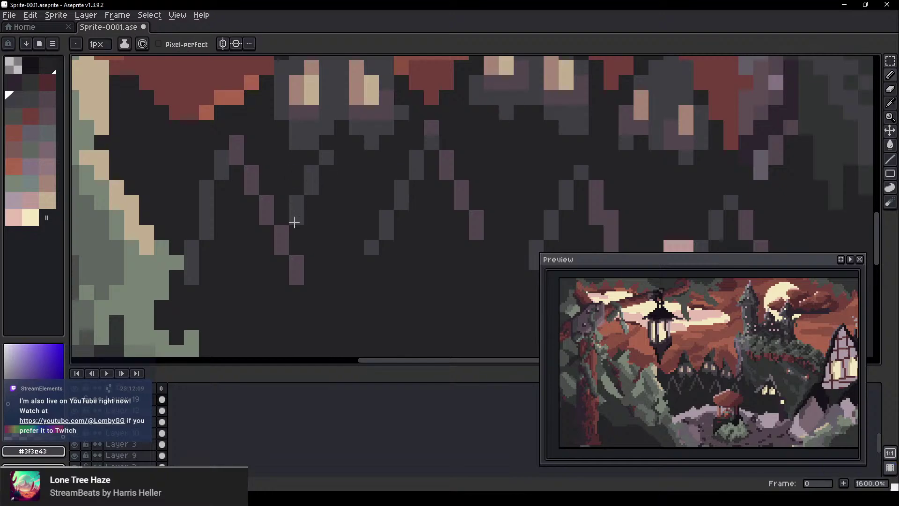
alt+click(454, 161)
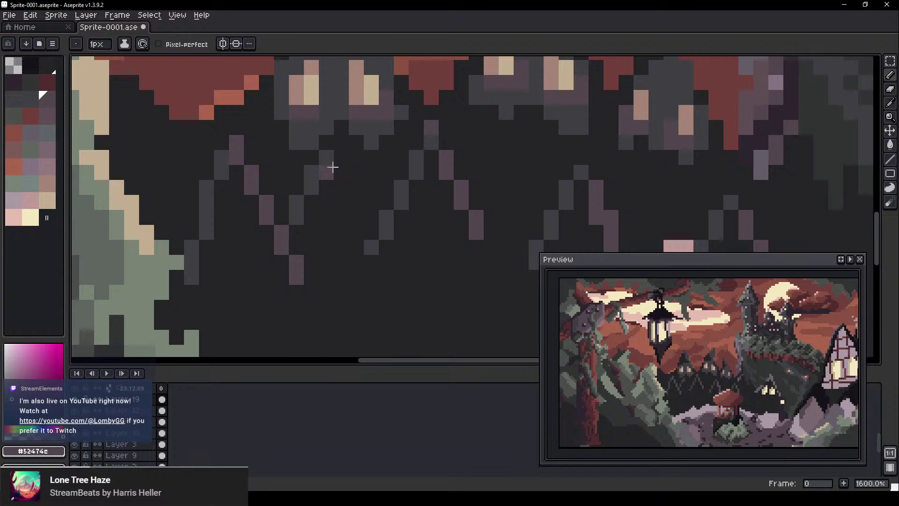
click(332, 168)
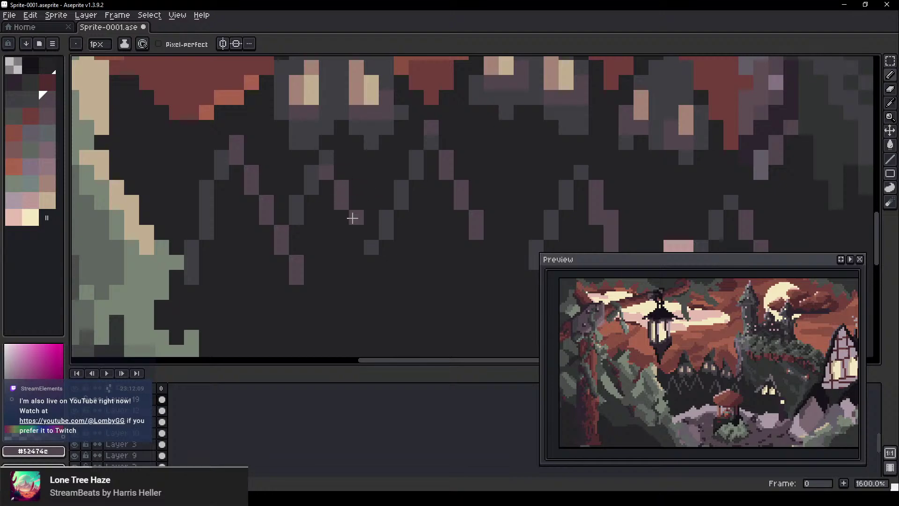
Paint a stepped #3f3e43 dark grey roof slope descending from the left foliage along the lower edge of the red sky
scroll(375, 183, down, 2)
drag(542, 180, 504, 189)
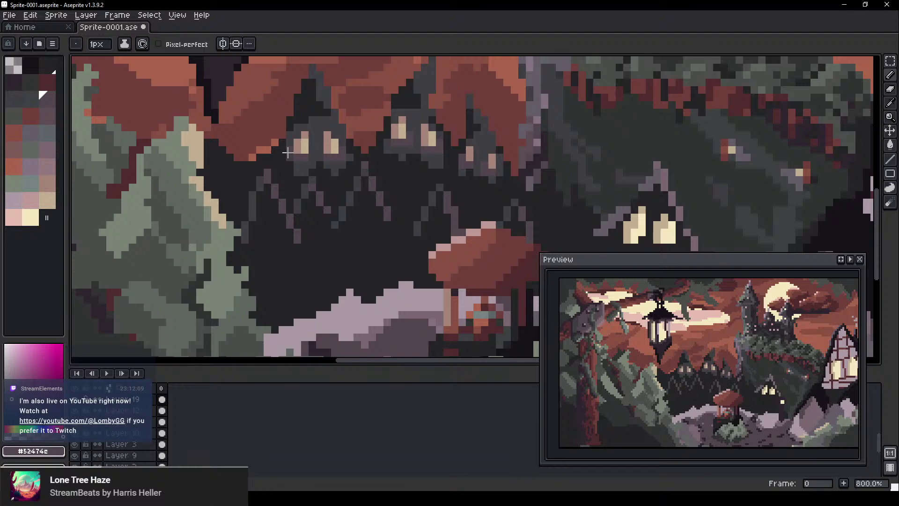
scroll(281, 151, up, 3)
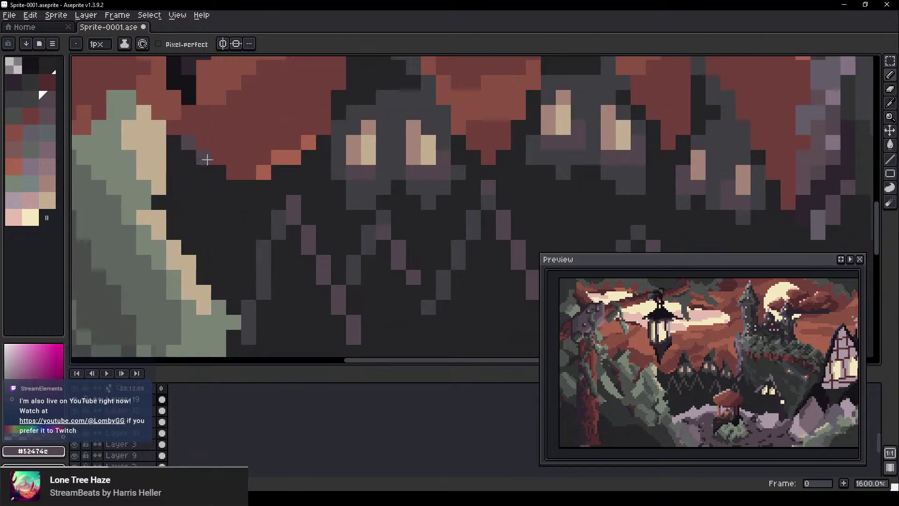
drag(207, 159, 219, 172)
key(ctrl+z)
drag(281, 189, 292, 252)
alt+click(410, 115)
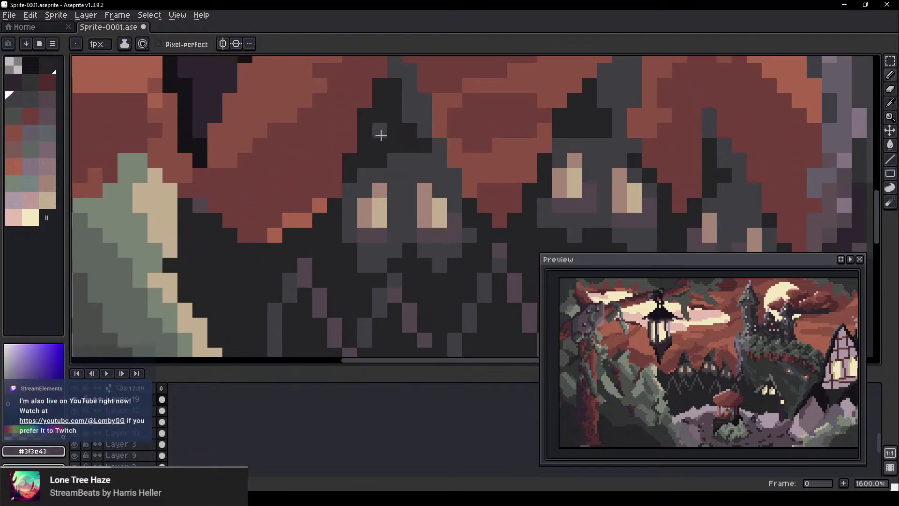
drag(192, 191, 265, 257)
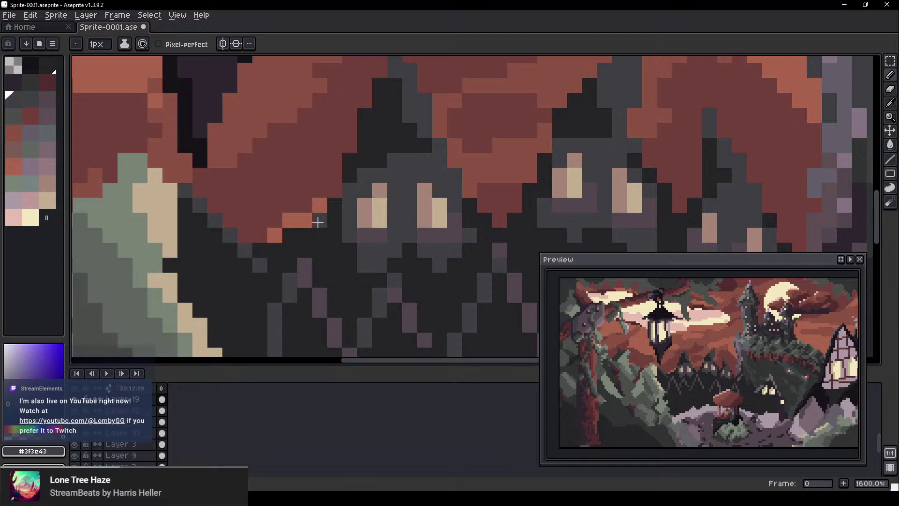
Paint a small #c2af91 tan window below the new slope beside the foliage and shade its left edge with #a68576
alt+click(300, 277)
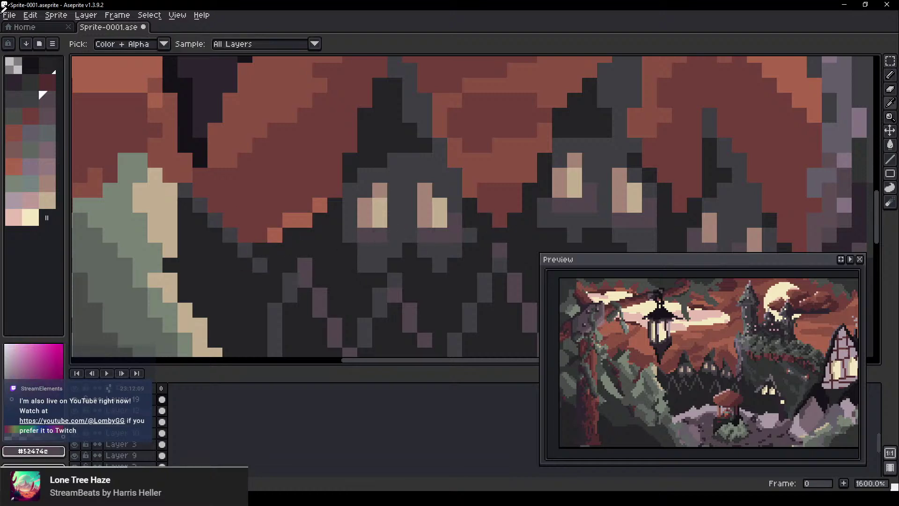
scroll(265, 279, down, 2)
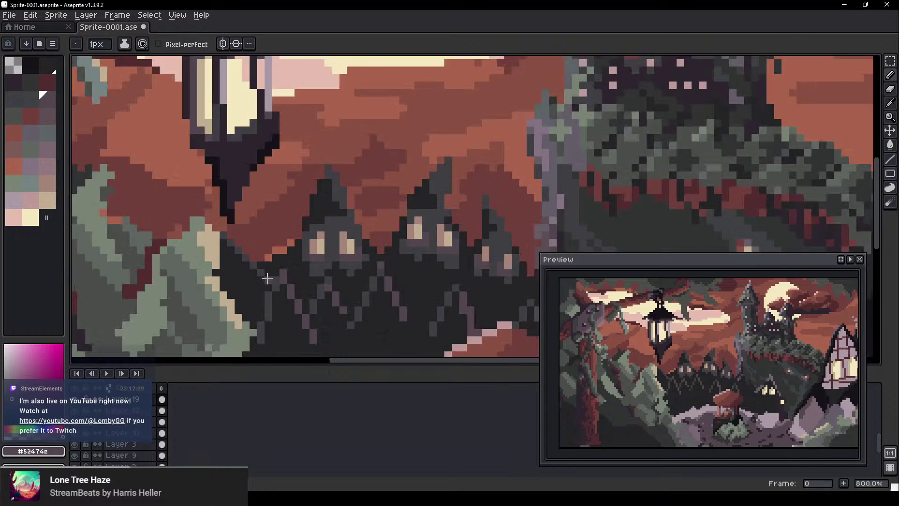
drag(336, 270, 302, 248)
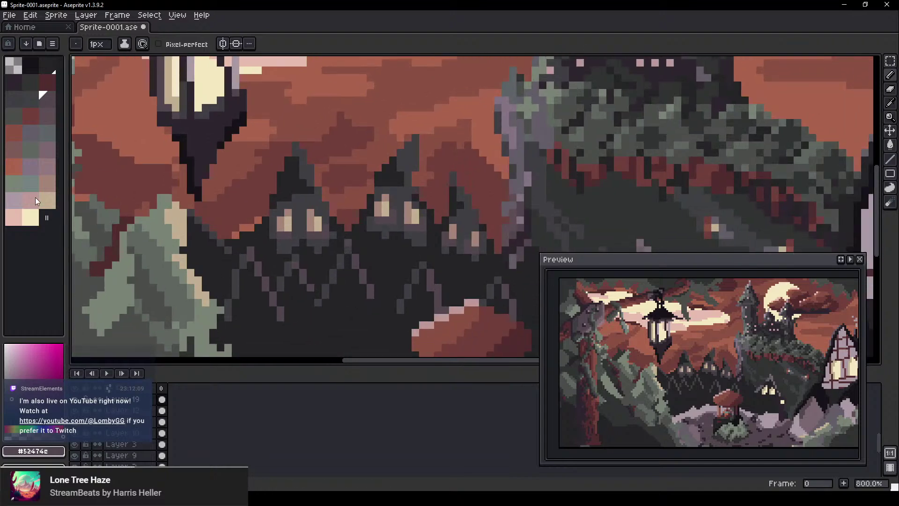
alt+click(288, 227)
scroll(217, 249, up, 2)
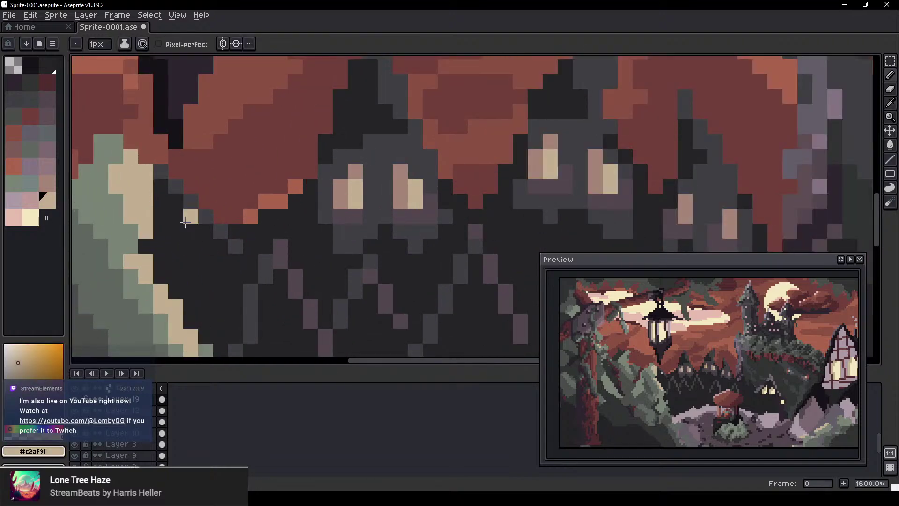
drag(182, 235, 184, 261)
alt+click(361, 171)
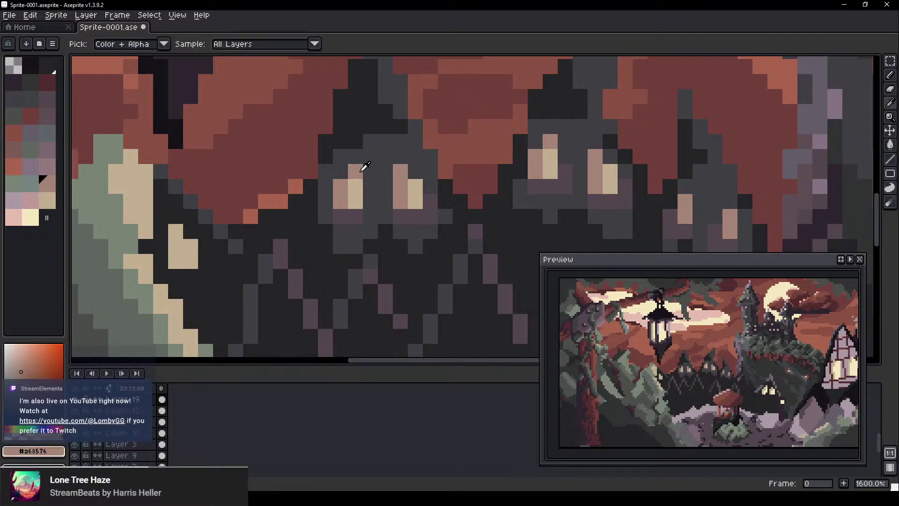
scroll(209, 281, down, 5)
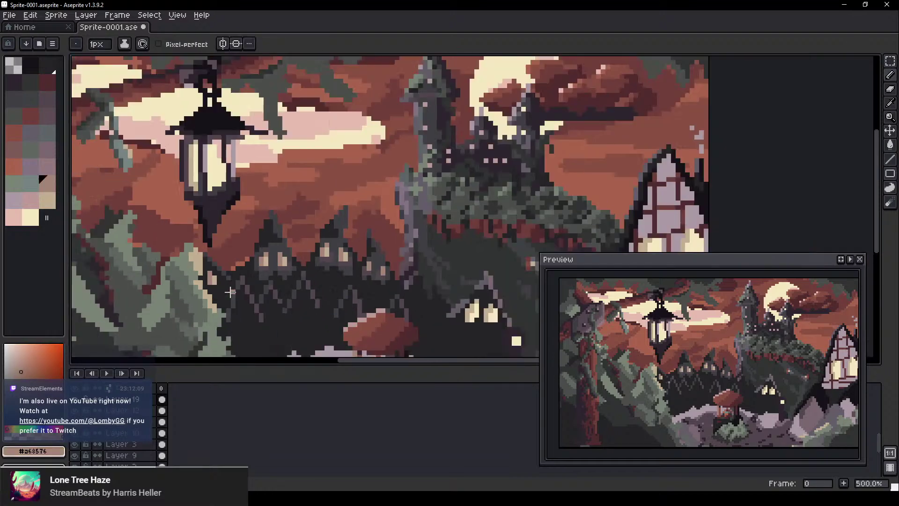
scroll(277, 300, up, 5)
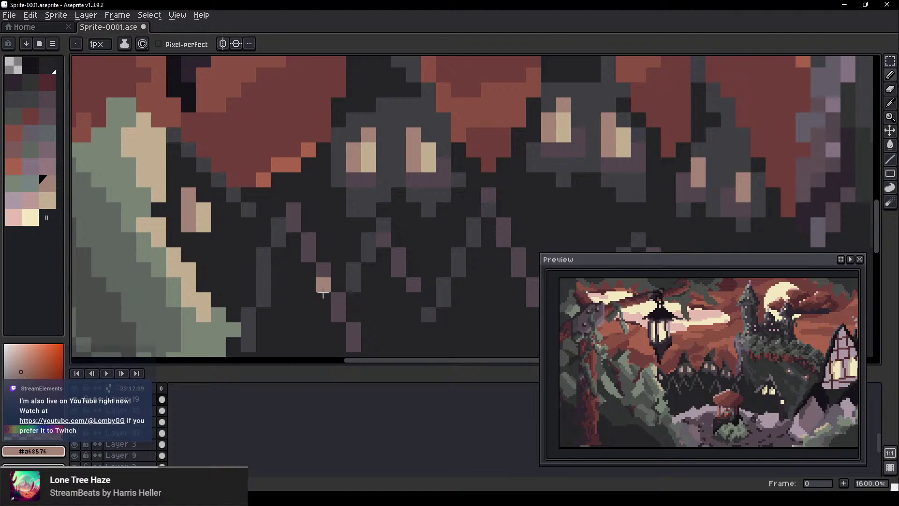
Paint two small #c2af91 tan windows under the leftmost roof peak and shade the left side of the right window with #a68576
drag(323, 284, 263, 200)
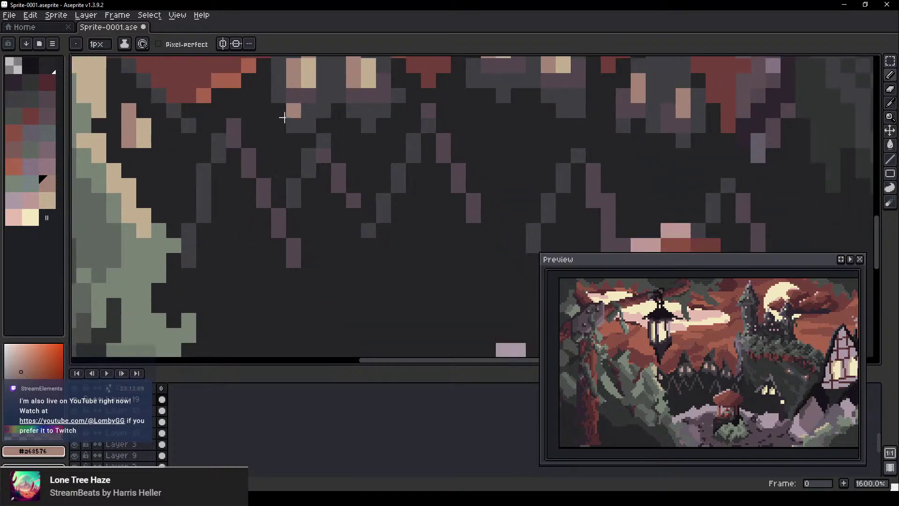
alt+click(285, 190)
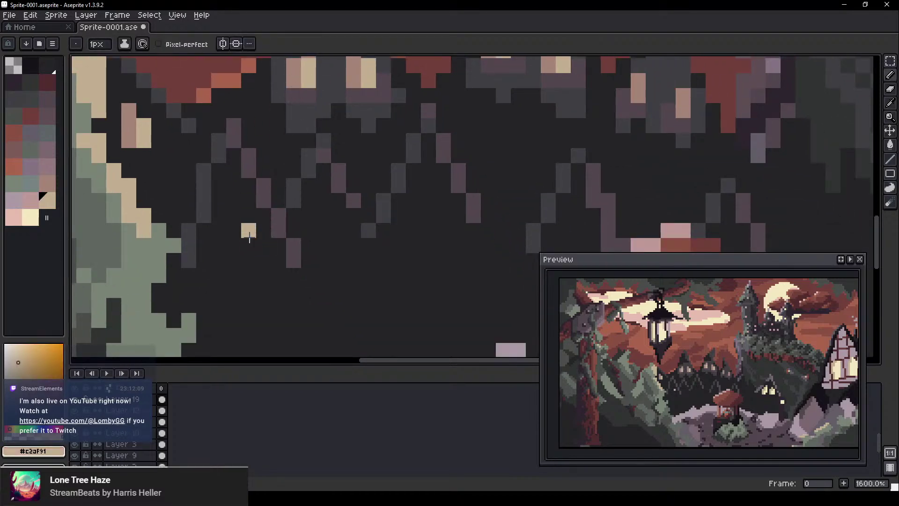
click(249, 246)
click(264, 260)
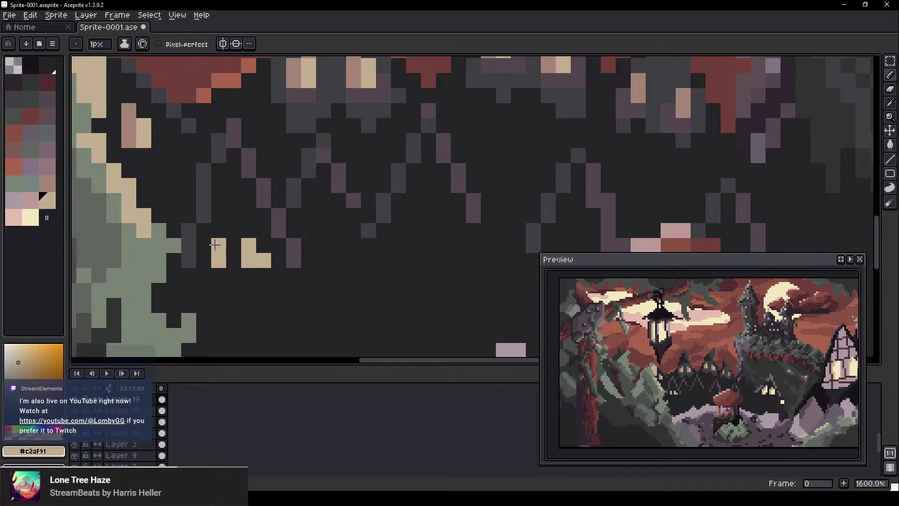
click(219, 246)
alt+click(294, 79)
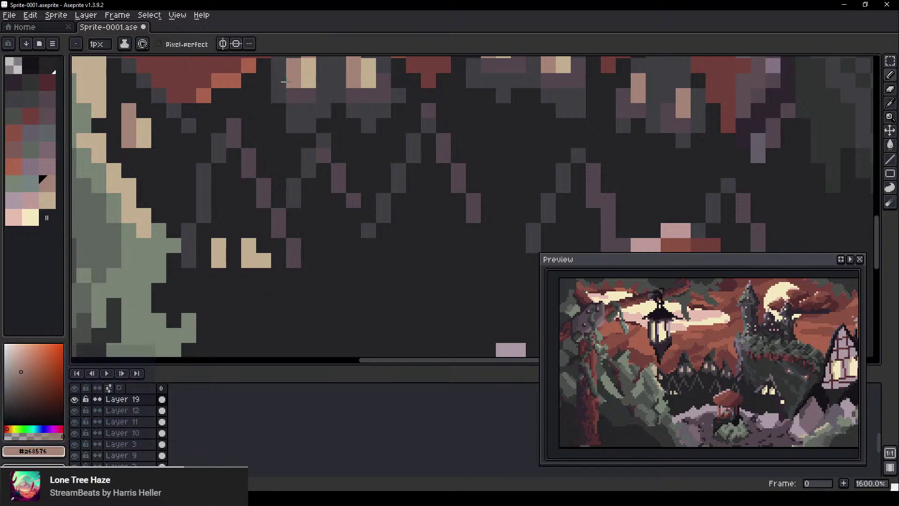
scroll(443, 275, down, 5)
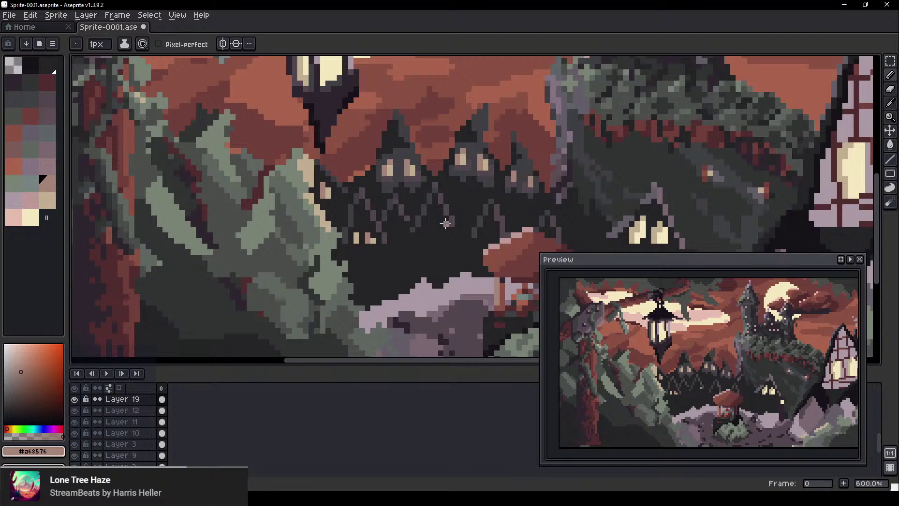
scroll(331, 255, up, 5)
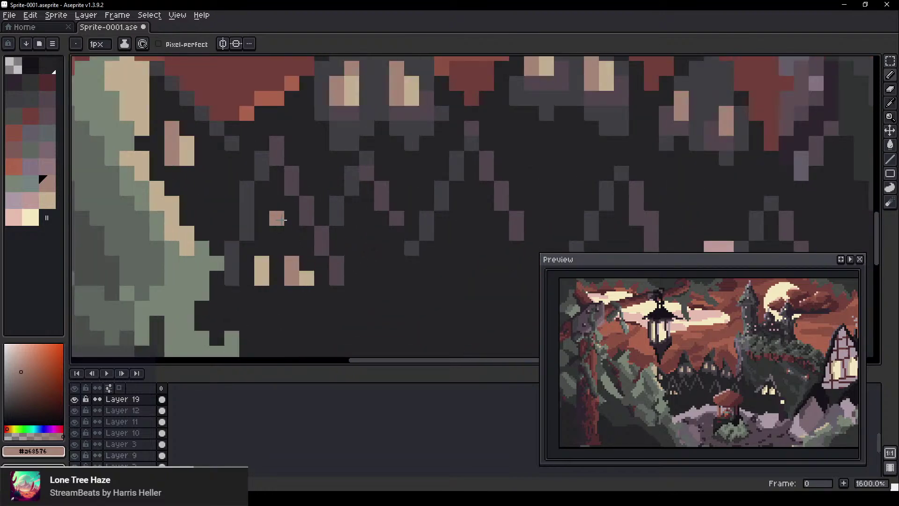
Paint two narrow #c2af91 tan windows under the tall peak left of the well, trimming the excess pixels with dark #242426
alt+click(310, 268)
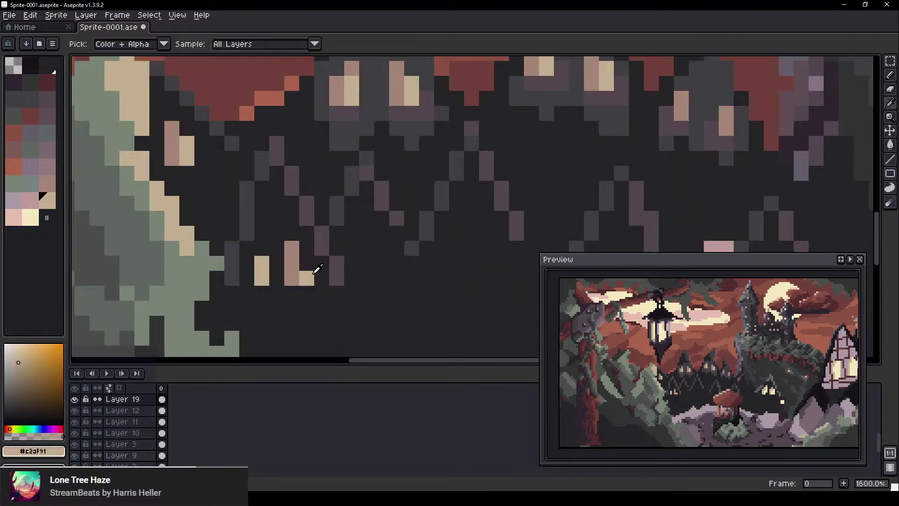
scroll(431, 263, down, 5)
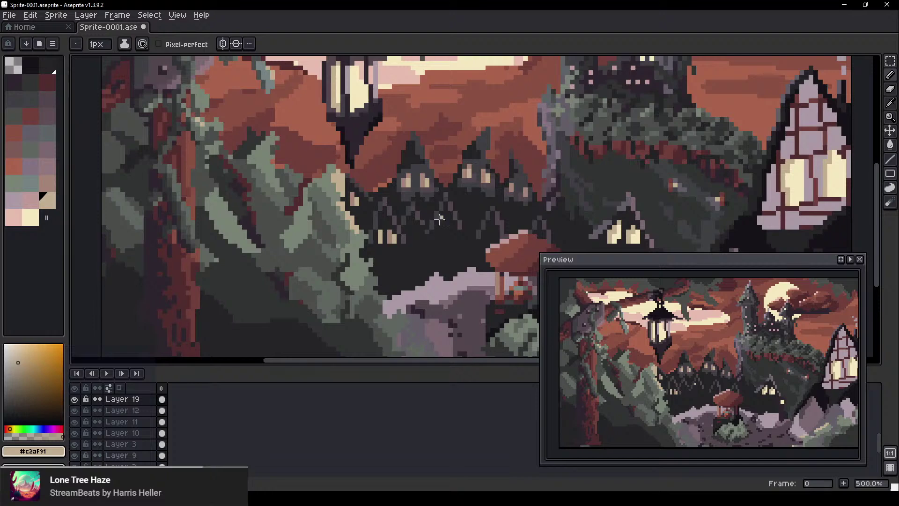
drag(446, 201, 252, 188)
scroll(308, 294, up, 2)
scroll(231, 201, up, 3)
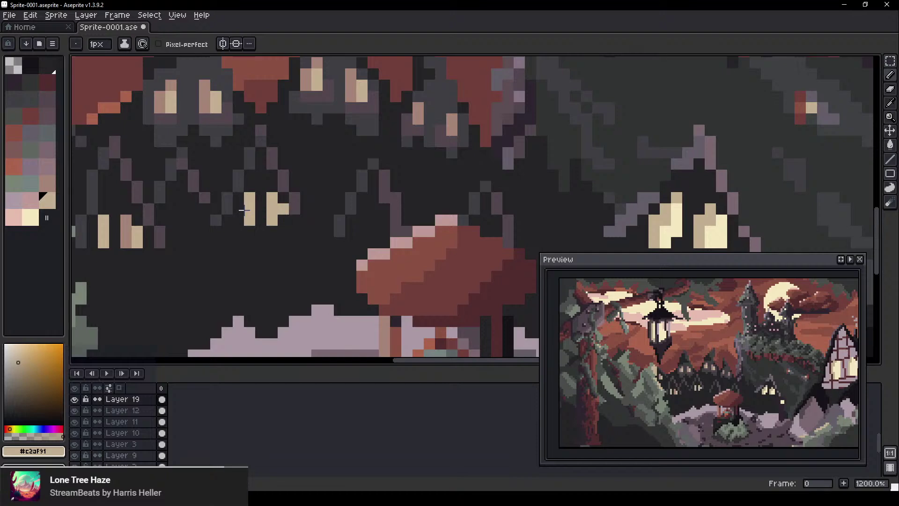
alt+click(258, 182)
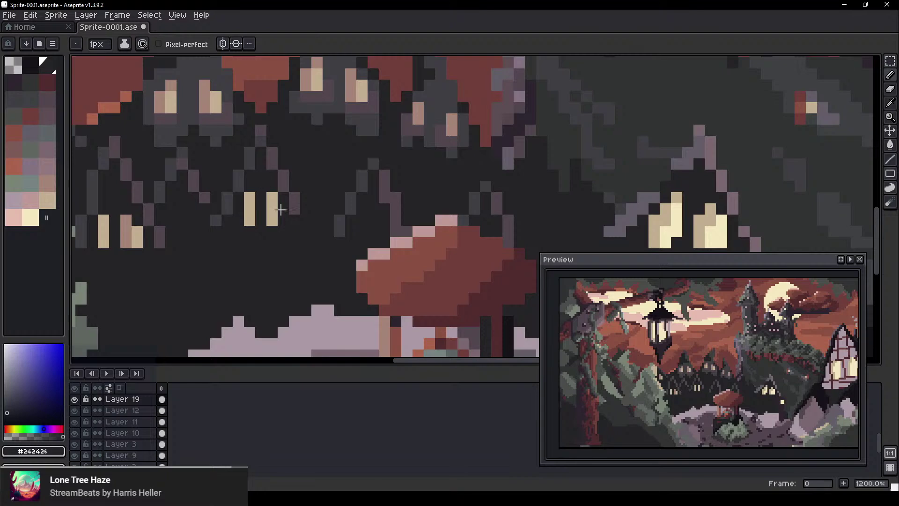
Examine the whole castle scene and the new roofs and windows at different magnifications
scroll(406, 250, down, 5)
scroll(430, 217, down, 3)
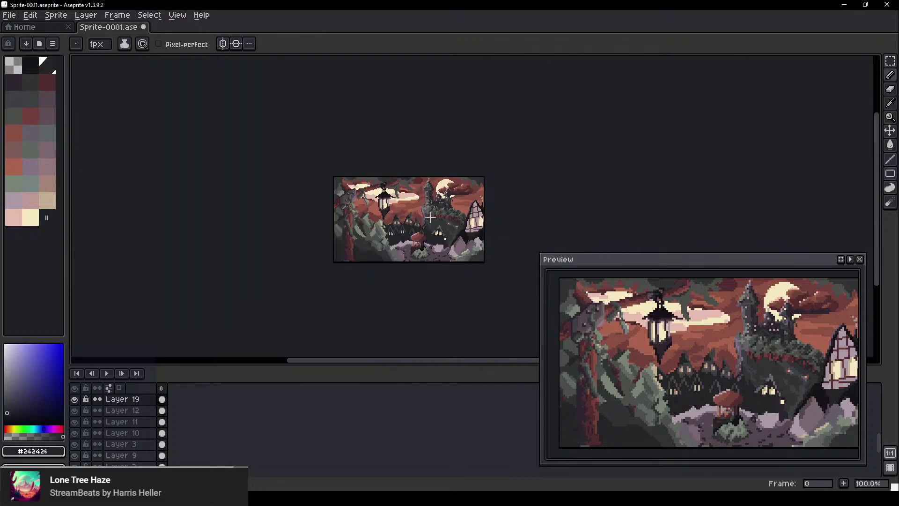
drag(463, 198, 401, 196)
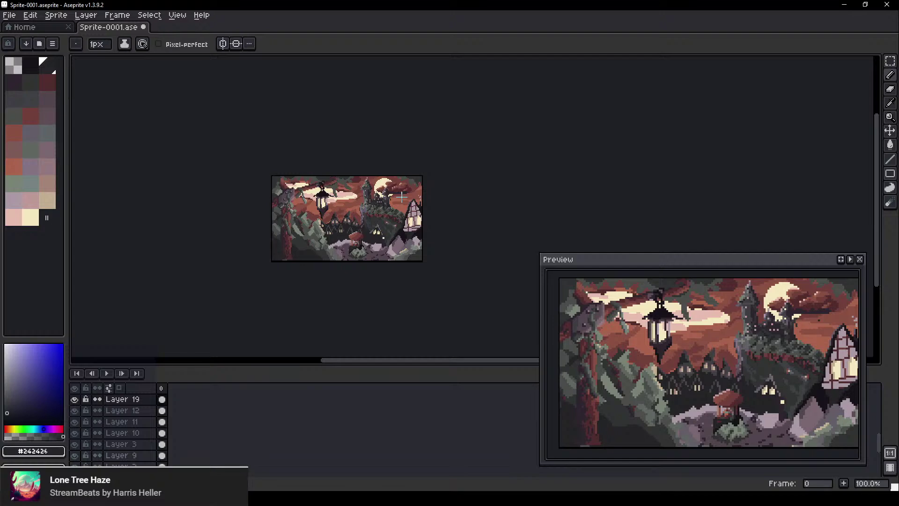
scroll(342, 219, up, 1)
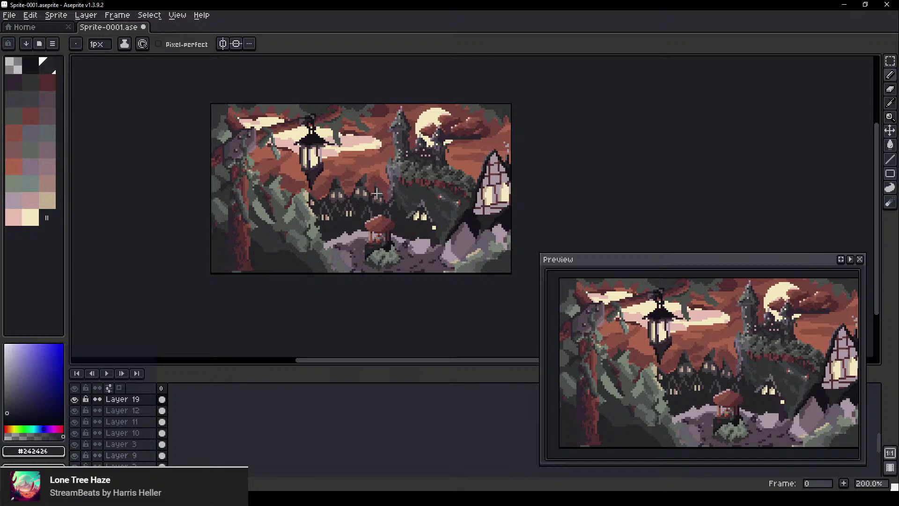
drag(377, 194, 311, 208)
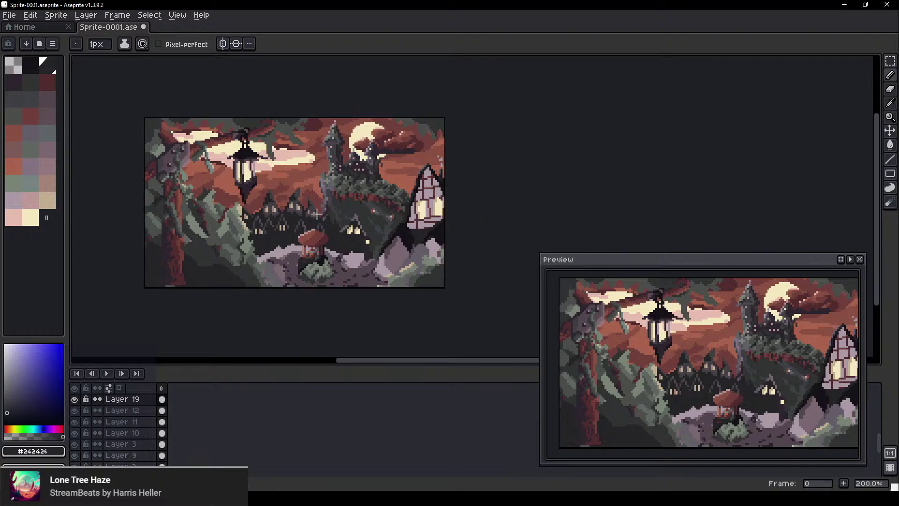
scroll(317, 214, up, 4)
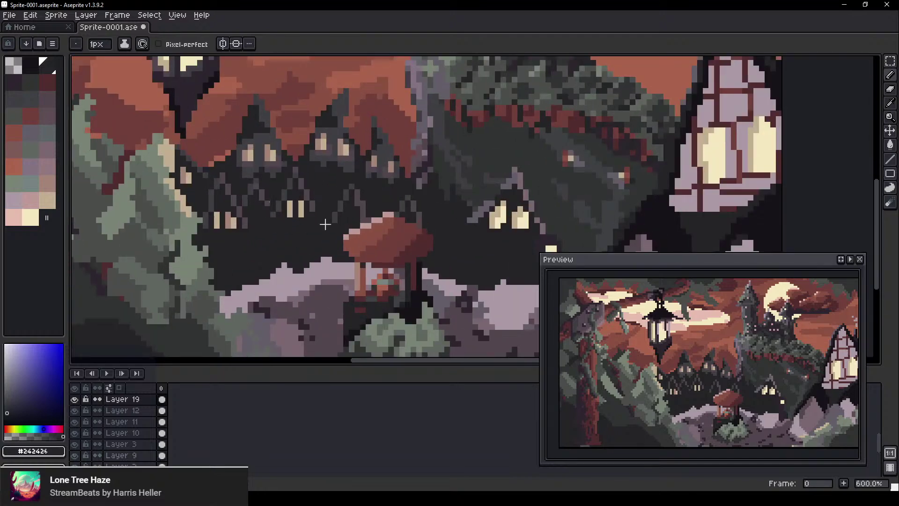
scroll(325, 224, up, 4)
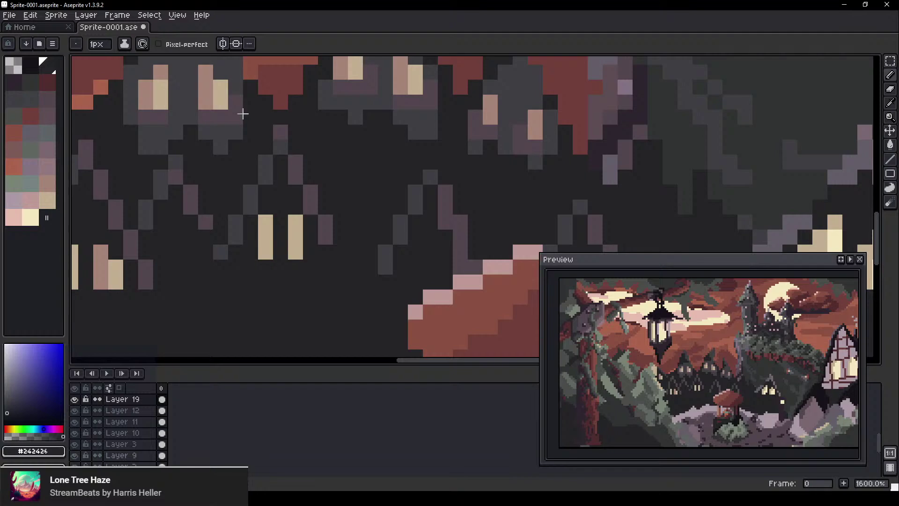
scroll(373, 166, down, 4)
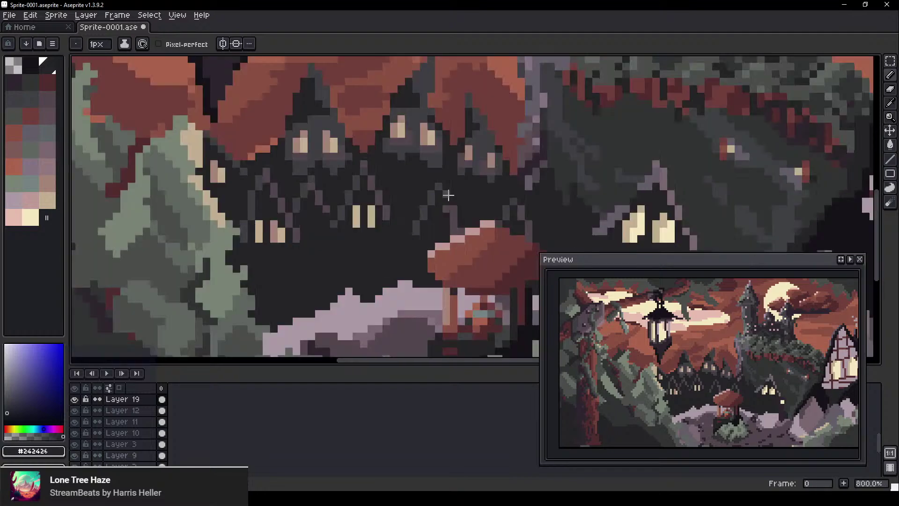
Sample the pale mauve #a99aa4 from the artwork and re-sort the palette colors
alt+click(723, 182)
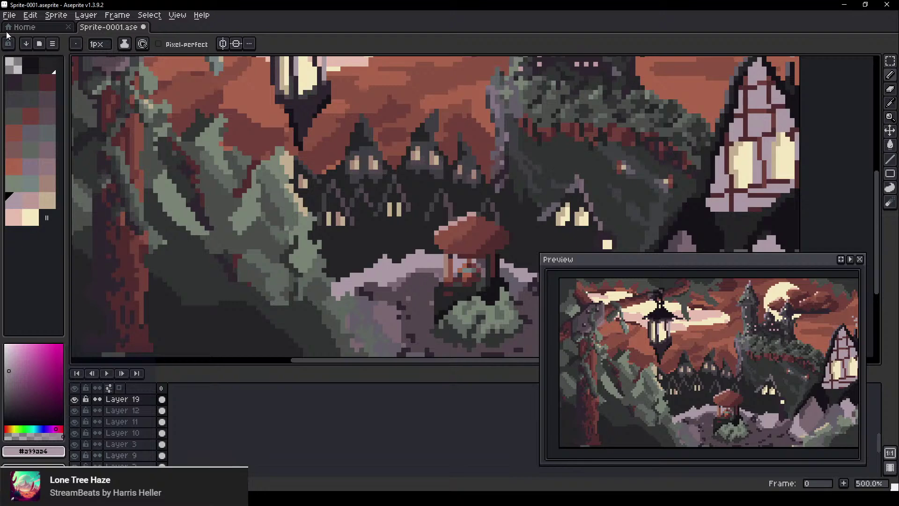
click(26, 44)
click(81, 116)
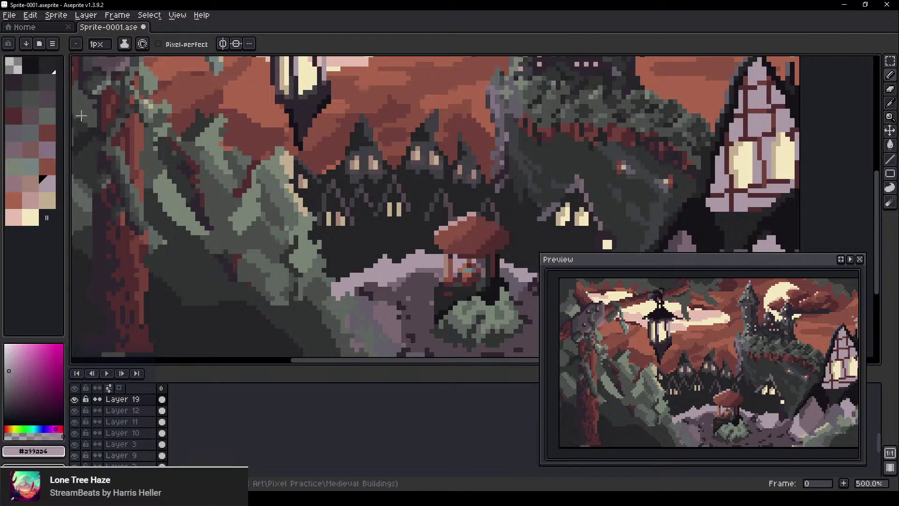
Sort the palette colors by brightness
click(29, 46)
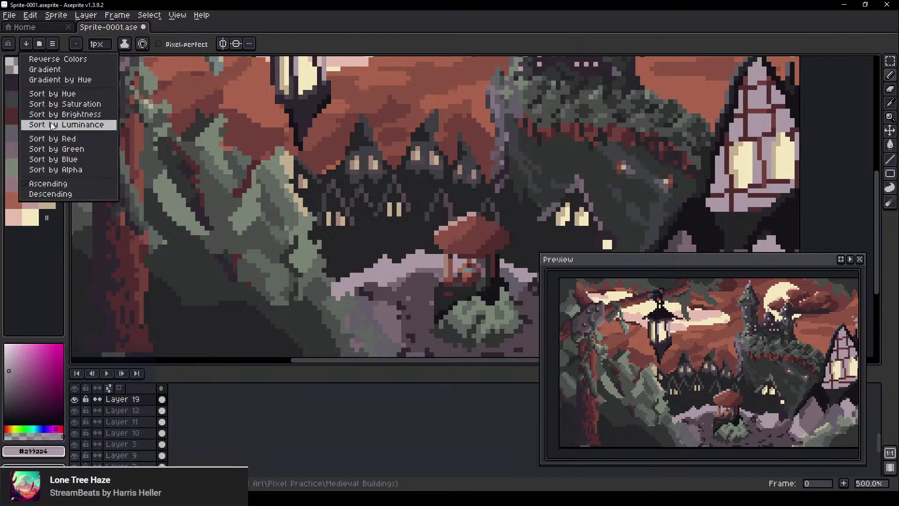
click(36, 114)
click(30, 43)
click(30, 43)
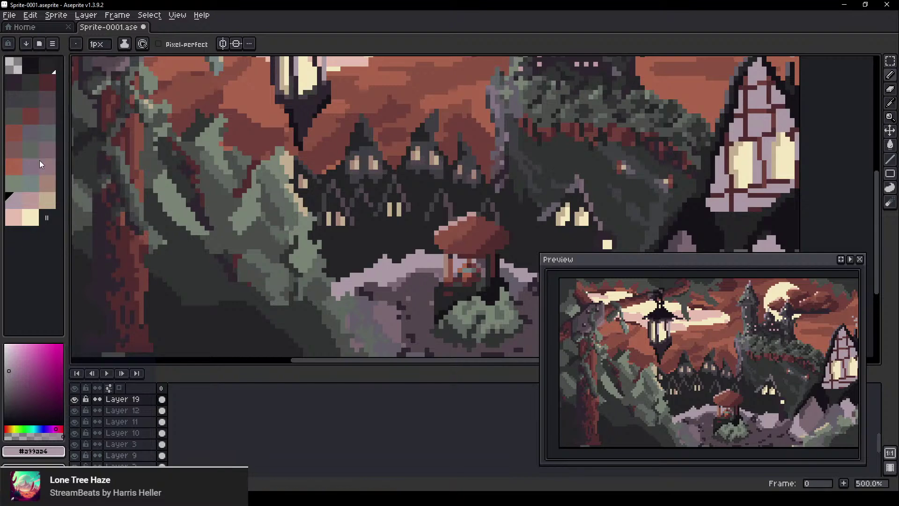
click(51, 168)
scroll(343, 217, up, 6)
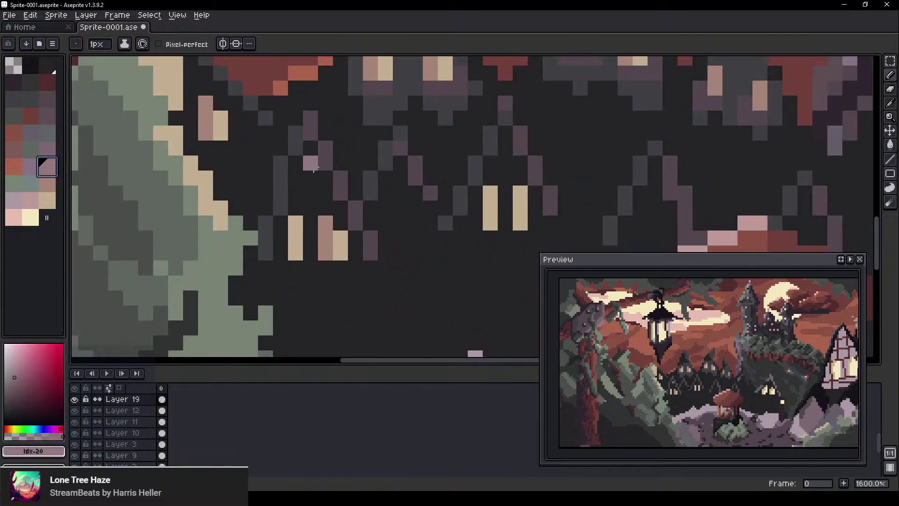
mouse_move(306, 182)
mouse_down()
mouse_move(314, 214)
mouse_move(315, 144)
mouse_move(321, 191)
mouse_up()
key(ctrl+z)
key(ctrl+z)
key(v)
key(ctrl+z)
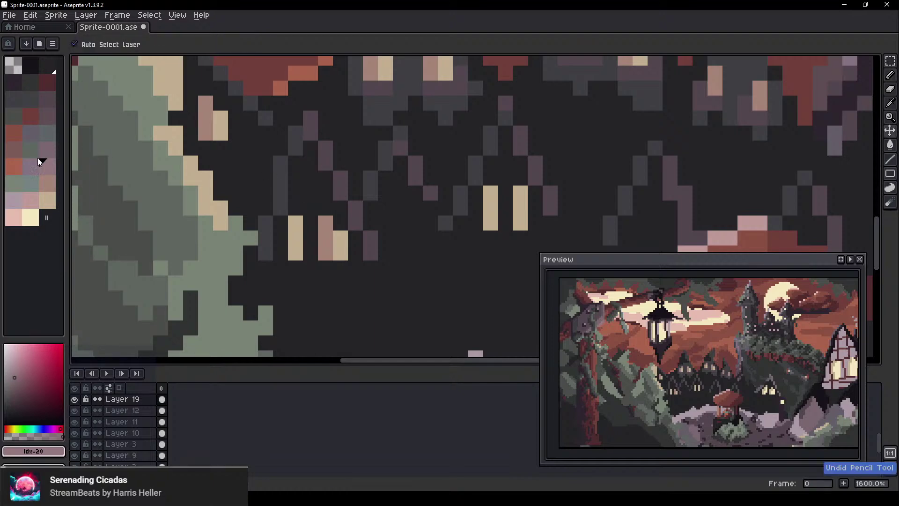
Fill the leftmost house facade around its two windows with purple-gray palette color Idx-13 and trim its lower edge
click(29, 131)
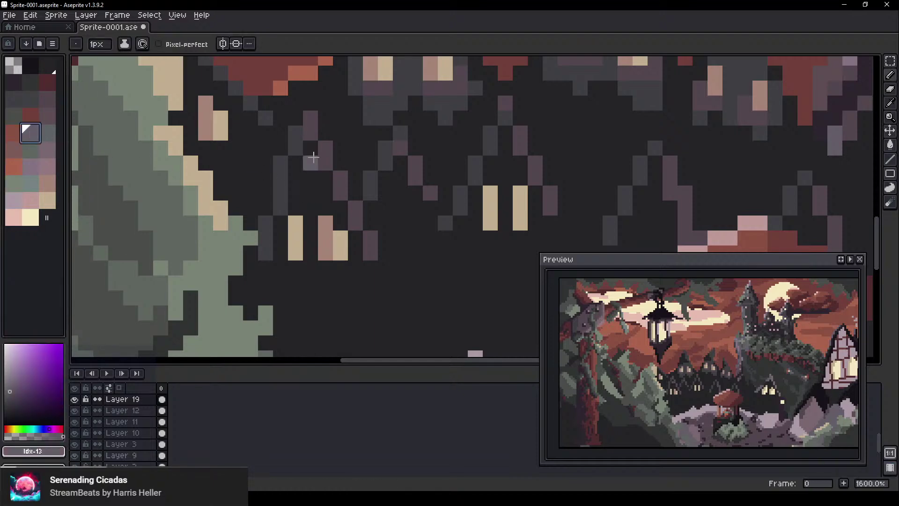
mouse_move(312, 149)
mouse_down()
mouse_move(318, 248)
mouse_move(336, 247)
mouse_move(311, 262)
mouse_move(309, 150)
mouse_move(297, 207)
mouse_up()
key(ctrl+z)
key(ctrl+z)
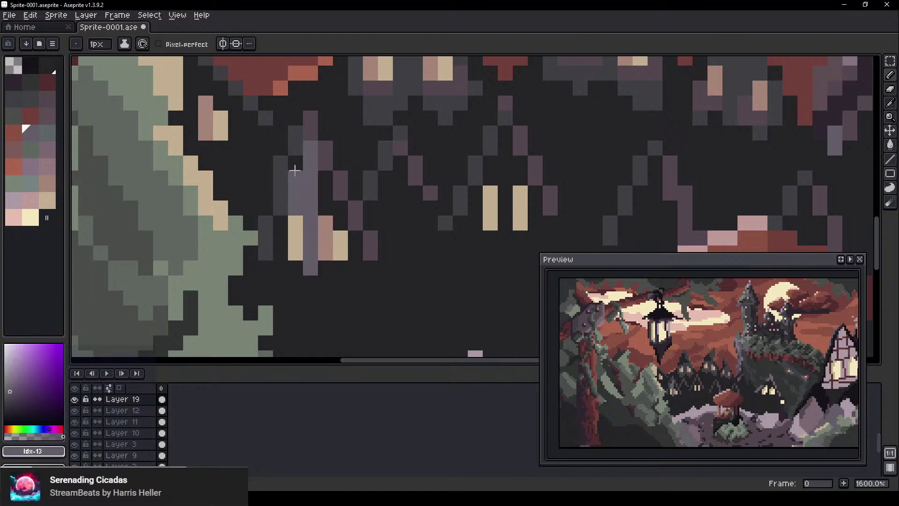
mouse_move(294, 170)
mouse_down()
mouse_move(321, 190)
mouse_move(319, 182)
mouse_move(324, 211)
mouse_move(333, 210)
mouse_move(356, 262)
mouse_move(354, 240)
mouse_move(355, 282)
mouse_move(333, 269)
mouse_move(273, 265)
mouse_move(281, 226)
mouse_move(287, 274)
mouse_move(257, 277)
mouse_up()
click(340, 282)
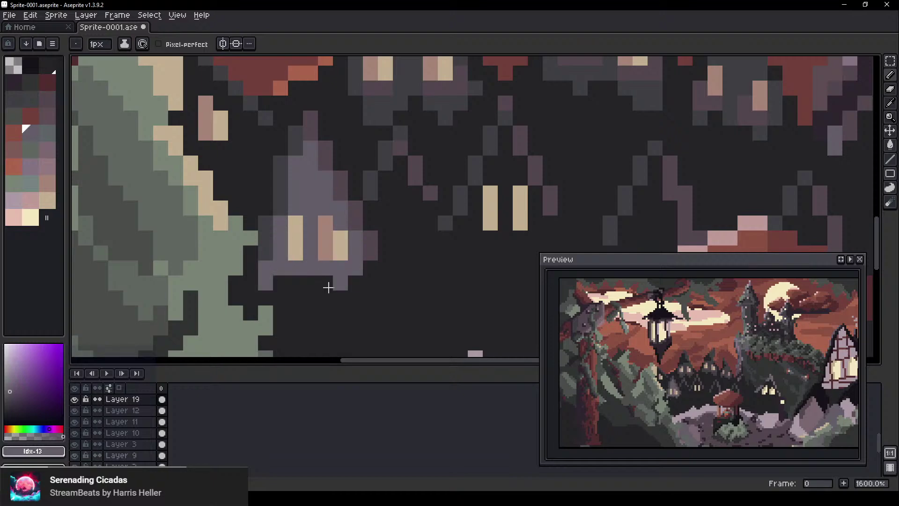
click(370, 267)
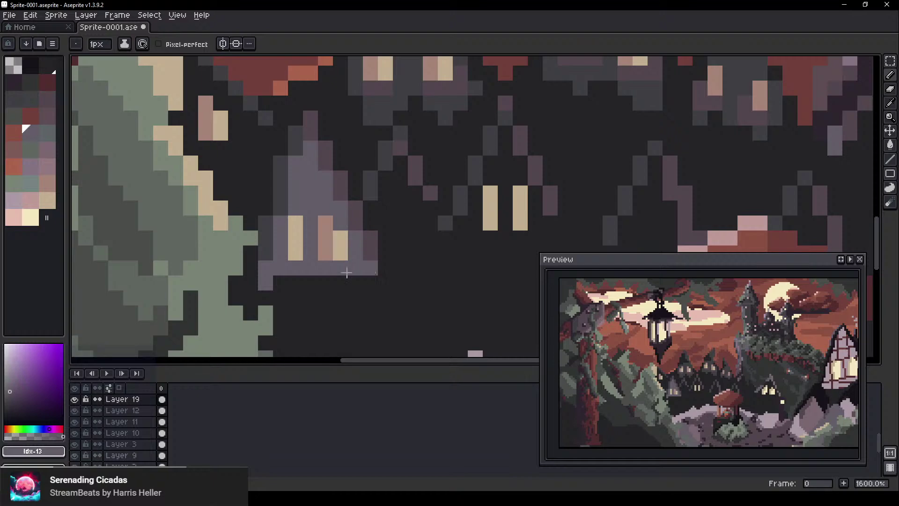
drag(344, 281, 280, 298)
mouse_move(346, 277)
mouse_down()
mouse_move(242, 289)
mouse_move(192, 277)
mouse_up()
Fill the facade under the tall peak left of the well with the same purple-gray, leaving its two tan windows uncovered
scroll(344, 220, up, 1)
drag(338, 93, 342, 253)
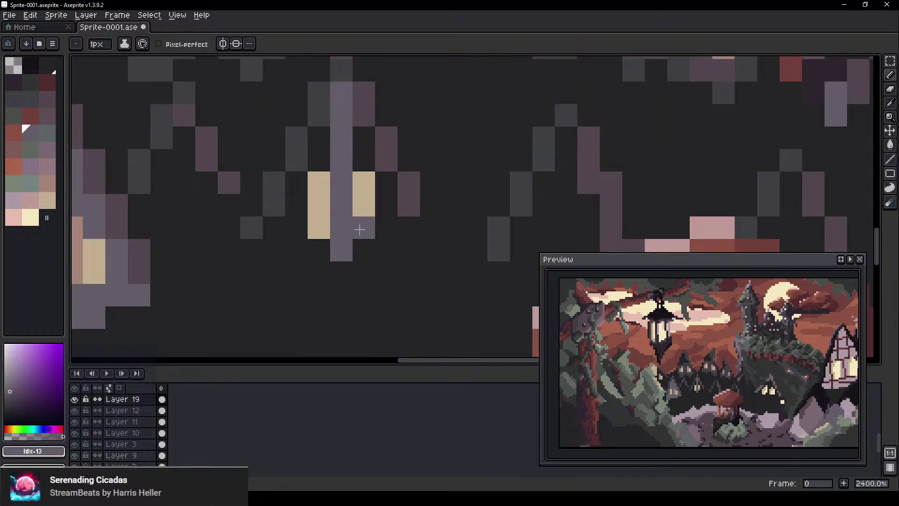
mouse_move(323, 159)
mouse_down()
mouse_move(352, 158)
mouse_move(354, 142)
mouse_move(383, 190)
mouse_move(385, 252)
mouse_move(332, 253)
mouse_move(403, 235)
mouse_move(413, 258)
mouse_move(267, 248)
mouse_up()
click(304, 181)
mouse_move(304, 182)
mouse_down()
mouse_move(303, 214)
mouse_move(285, 239)
mouse_move(249, 261)
mouse_up()
drag(318, 273, 346, 273)
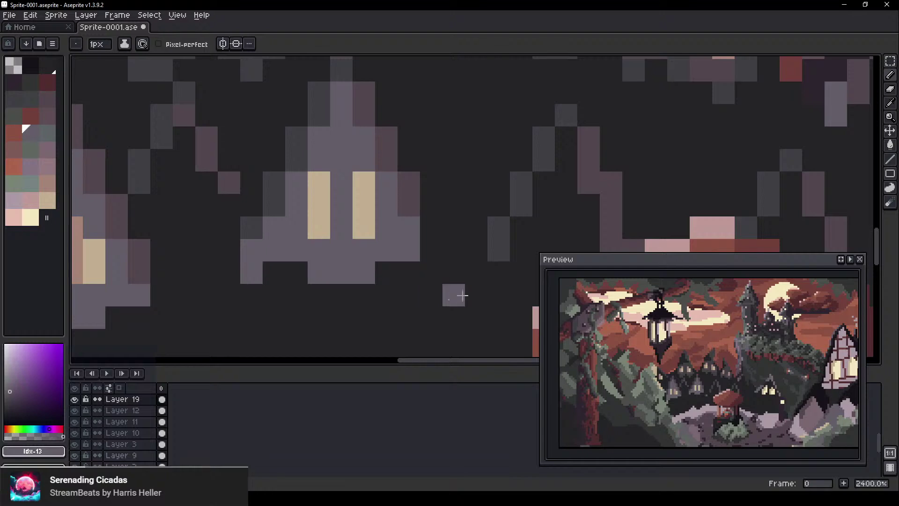
Fill the inside of the two roof peaks directly behind the well's red roof with the same purple-gray
drag(457, 295, 291, 257)
mouse_move(405, 120)
mouse_down()
mouse_move(400, 168)
mouse_move(375, 207)
mouse_move(400, 150)
mouse_move(407, 200)
mouse_move(425, 195)
mouse_move(425, 205)
mouse_move(397, 199)
mouse_move(389, 150)
mouse_move(368, 225)
mouse_move(368, 214)
mouse_move(348, 245)
mouse_move(416, 239)
mouse_move(373, 258)
mouse_up()
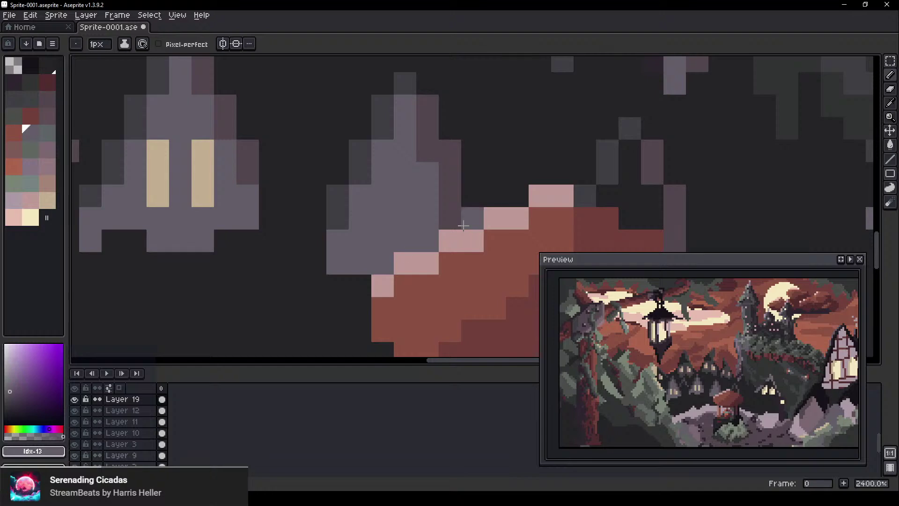
drag(563, 170, 204, 207)
mouse_move(278, 187)
mouse_down()
mouse_move(277, 242)
mouse_move(254, 233)
mouse_move(287, 238)
mouse_move(294, 256)
mouse_up()
drag(507, 235, 366, 186)
Sample #a68576 and paint two tiny windows in the dark area between the well and the brightly lit house
scroll(455, 218, down, 5)
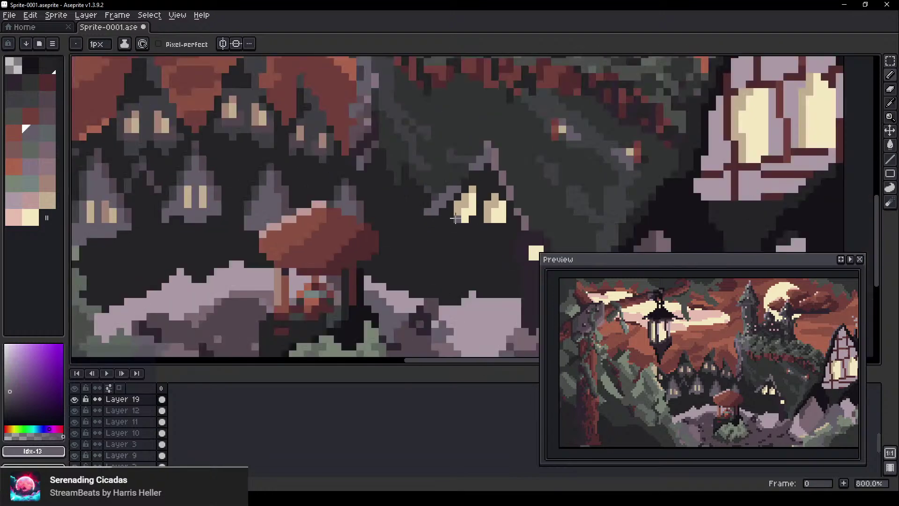
scroll(418, 288, down, 1)
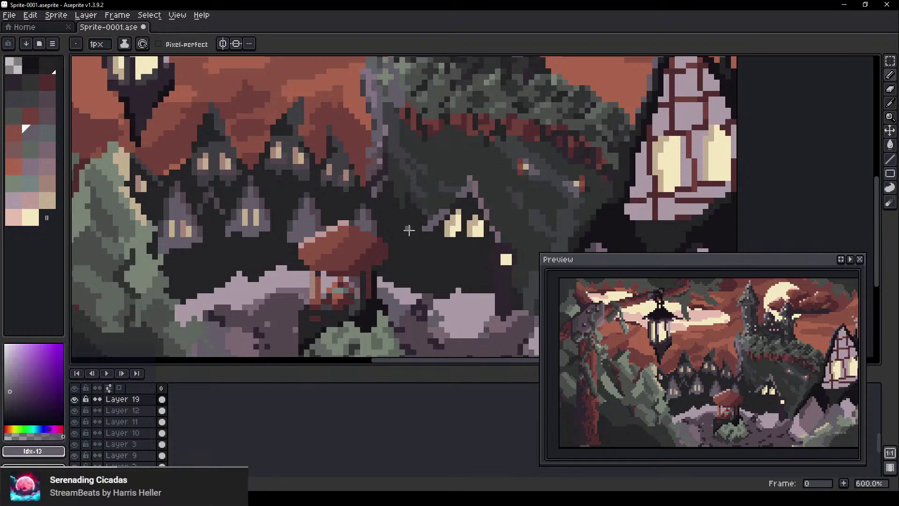
scroll(441, 207, up, 2)
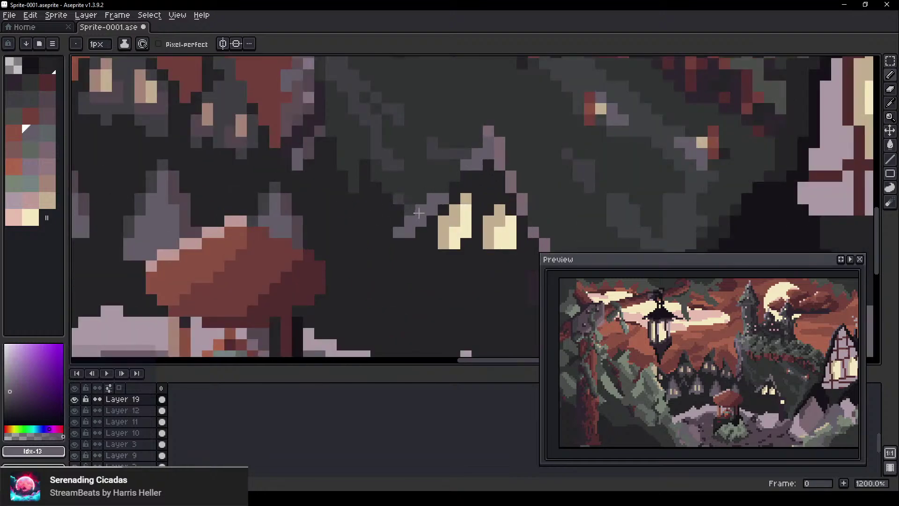
alt+click(241, 121)
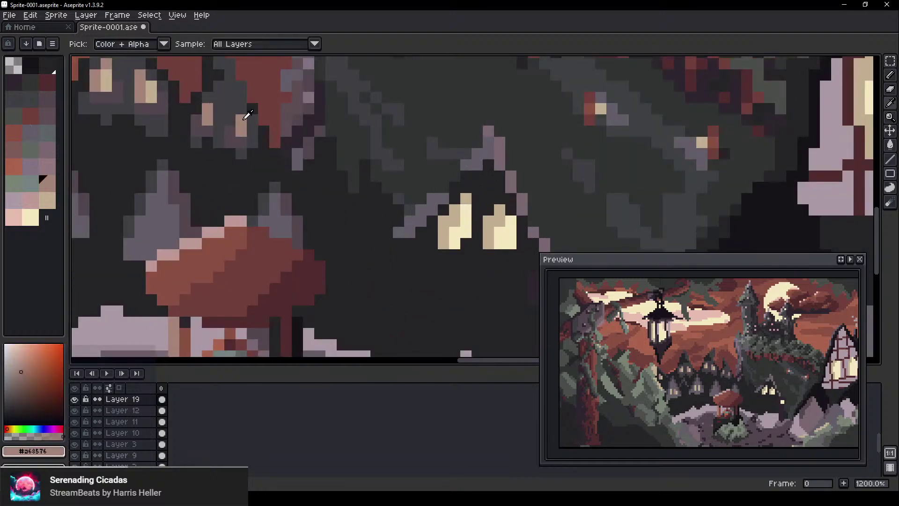
click(377, 212)
drag(353, 221, 354, 210)
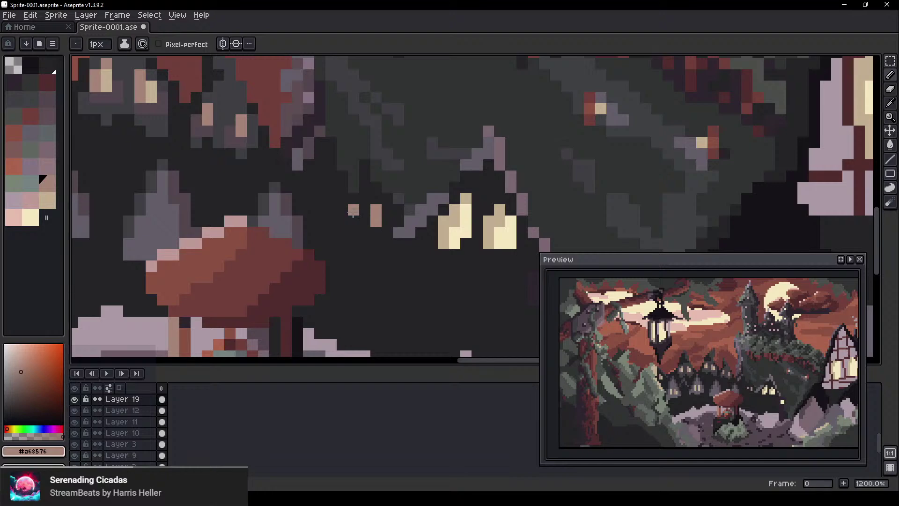
click(348, 217)
key(ctrl+z)
key(ctrl+z)
click(355, 209)
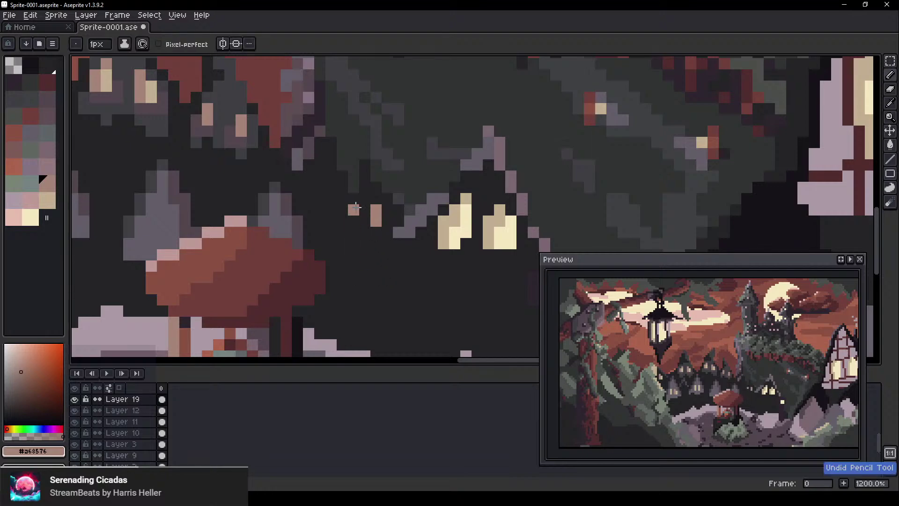
Paint a short stepped roof edge in #7a676f sloping down beside the two tiny windows and save the sprite
alt+click(505, 172)
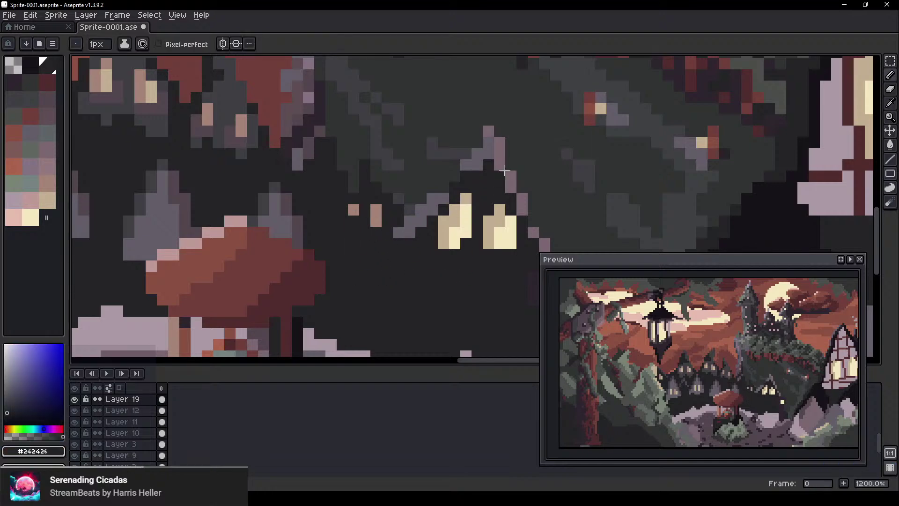
alt+click(500, 157)
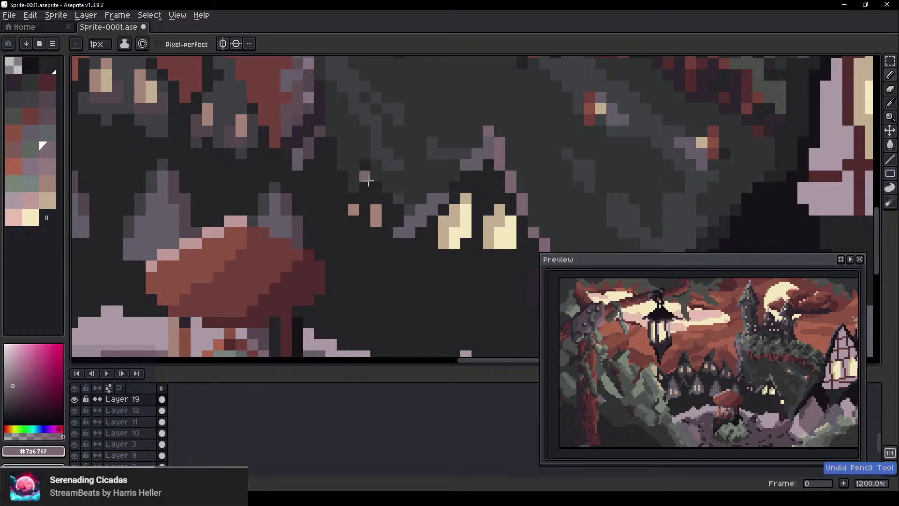
drag(390, 201, 391, 210)
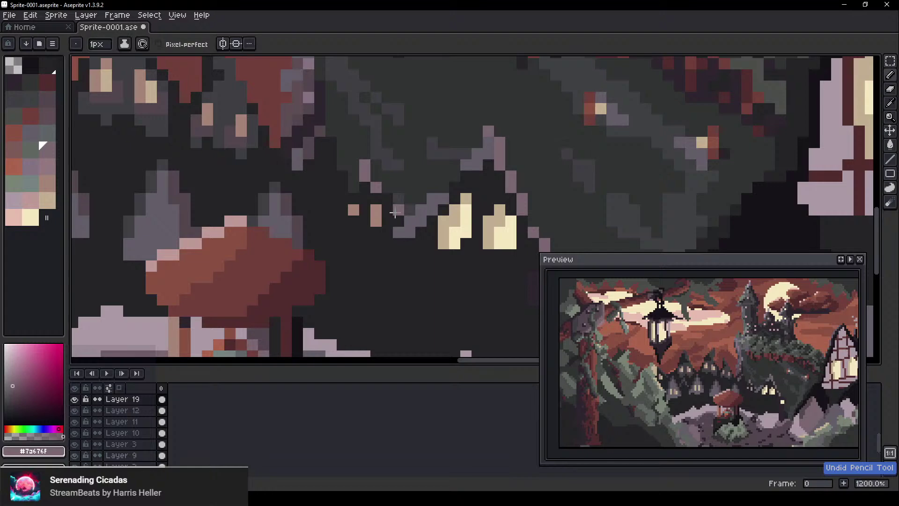
click(398, 208)
scroll(461, 263, down, 6)
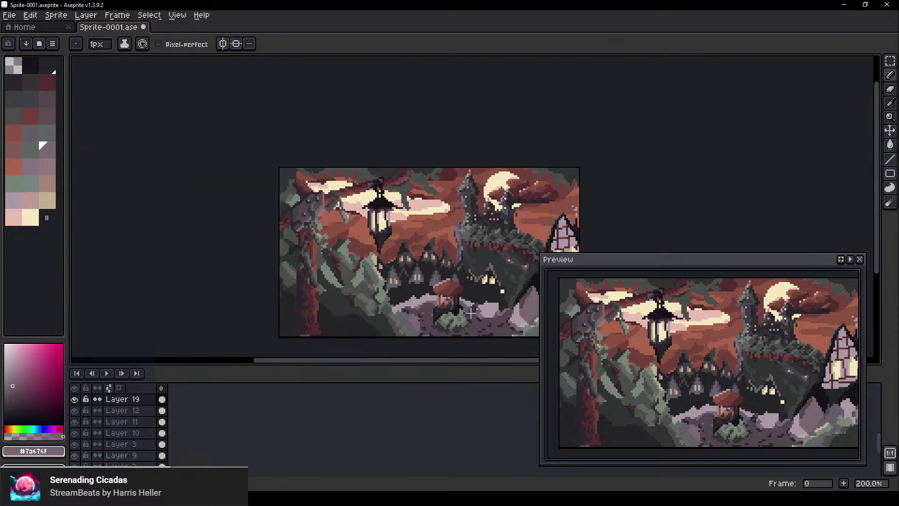
drag(475, 310, 315, 206)
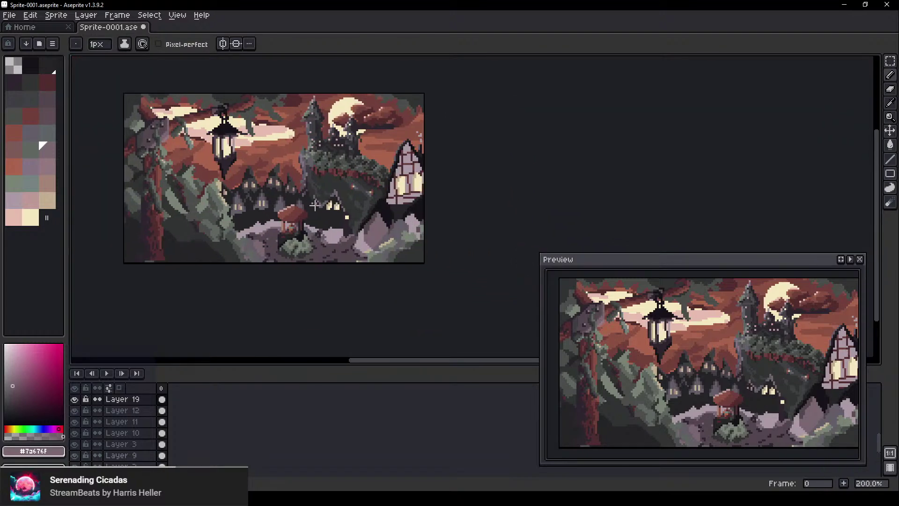
key(ctrl+s)
Sample #52474e and paint a dark mound on Layer 18 between the well and the pale ground patch with a 2 px brush
scroll(233, 174, up, 1)
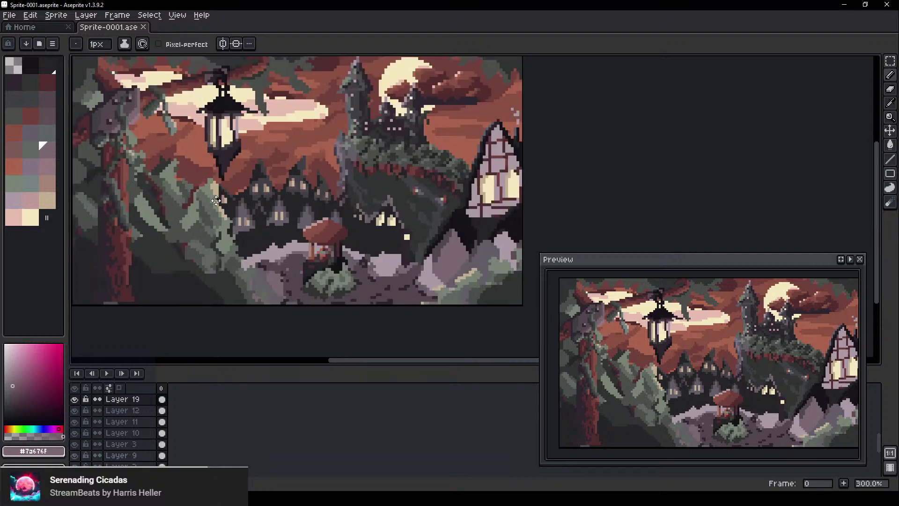
drag(214, 204, 292, 210)
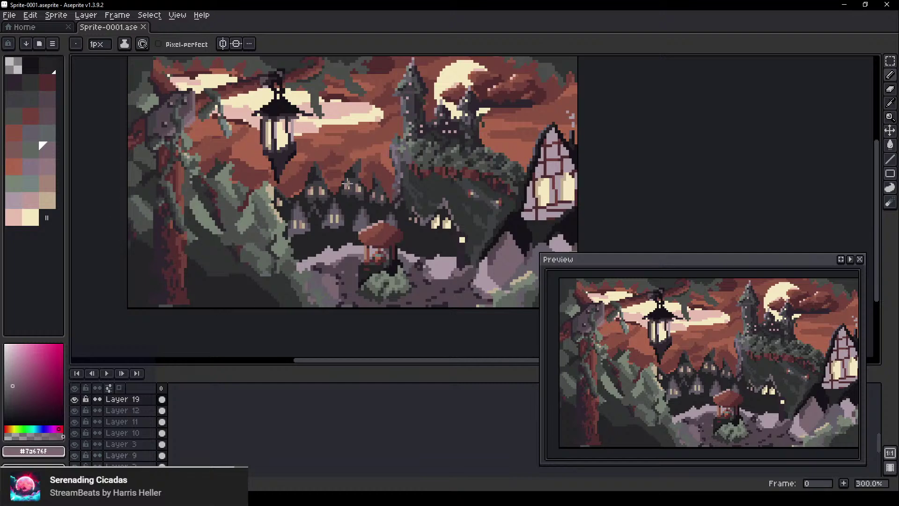
drag(346, 184, 223, 177)
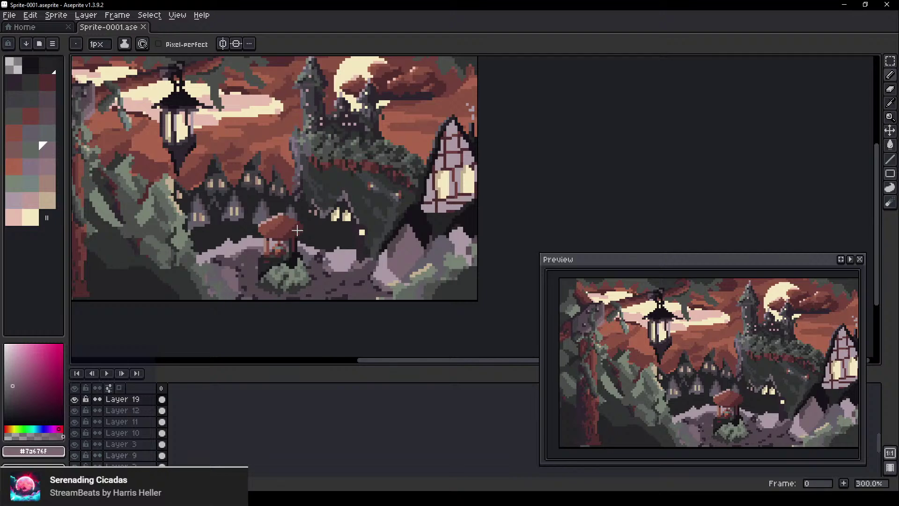
drag(248, 235, 272, 243)
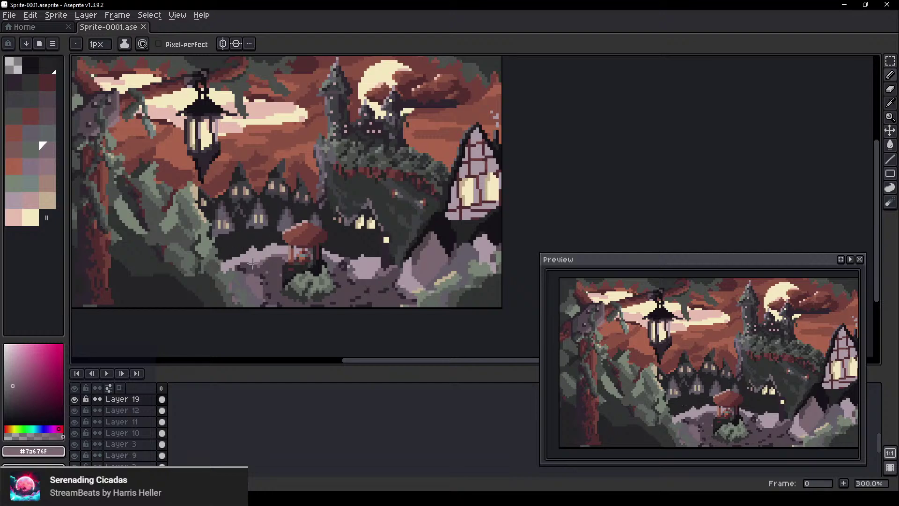
scroll(263, 236, up, 4)
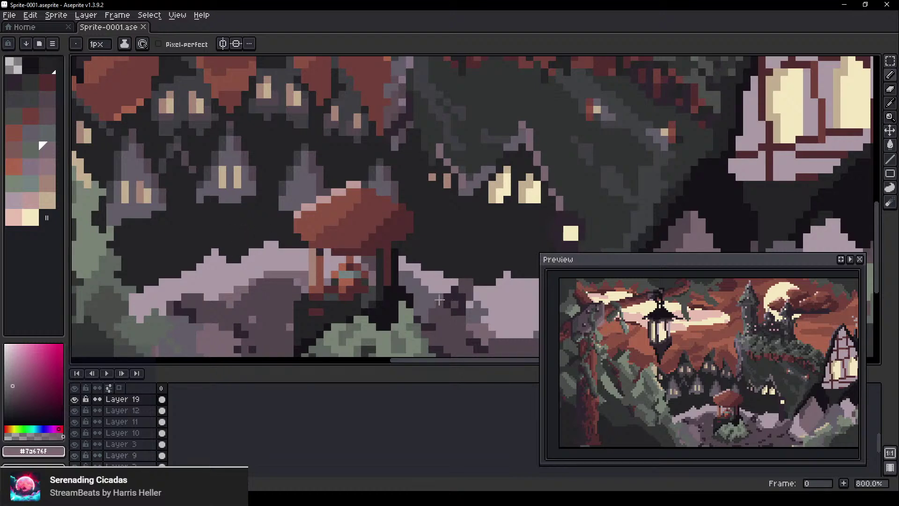
drag(439, 299, 395, 256)
alt+click(421, 238)
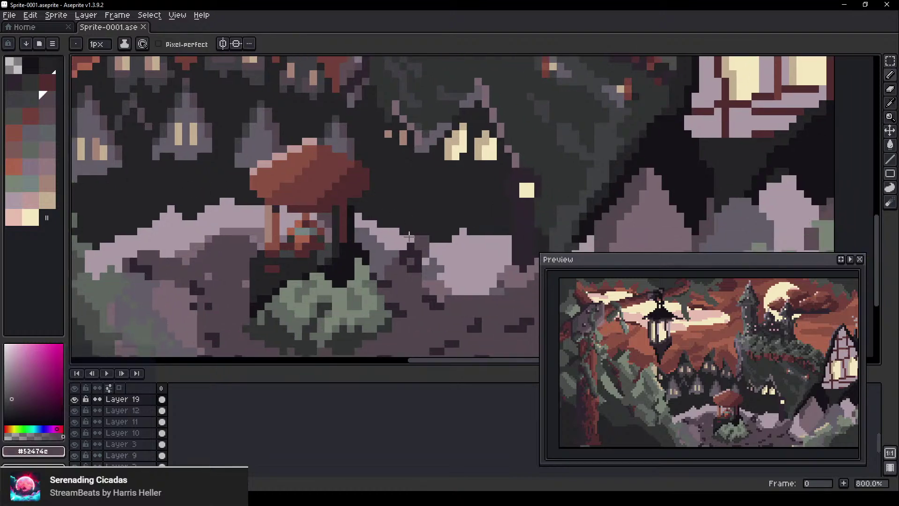
ctrl+click(417, 284)
scroll(439, 243, down, 1)
mouse_move(456, 229)
mouse_down()
mouse_move(437, 285)
mouse_move(458, 306)
mouse_move(442, 289)
mouse_move(444, 301)
mouse_move(472, 273)
mouse_move(459, 283)
mouse_move(436, 281)
mouse_up()
alt+click(462, 279)
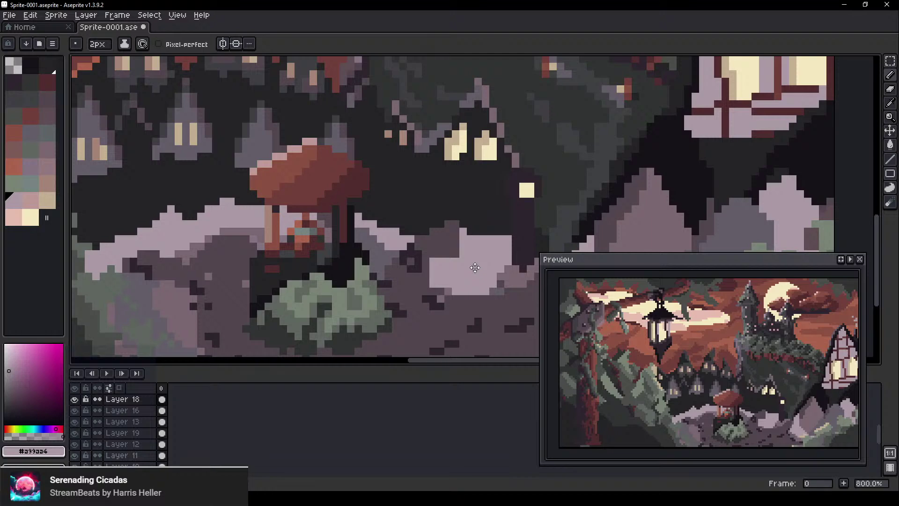
drag(476, 261, 485, 194)
key(ctrl+z)
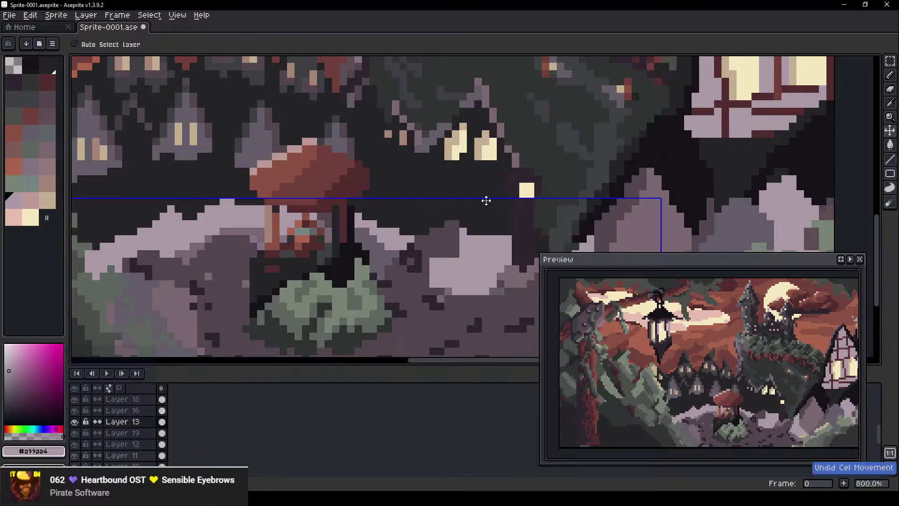
key(ctrl+z)
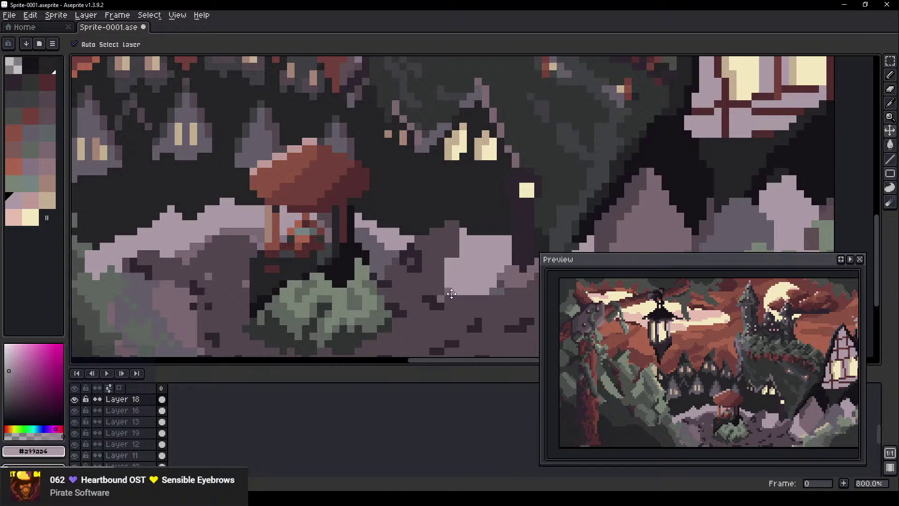
Sample #52474e and paint dark ground over parts of the pale strip on both sides of the well on Layer 18 with a 2 px brush
key(b)
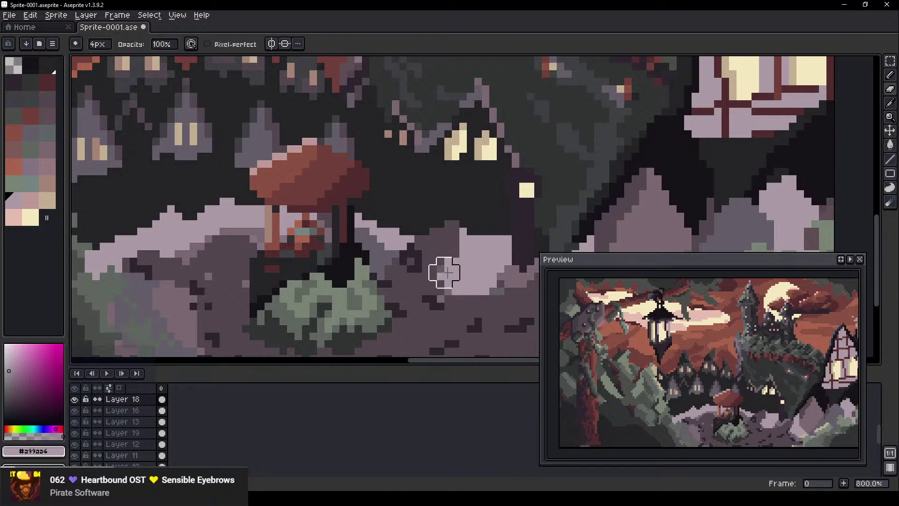
alt+click(440, 266)
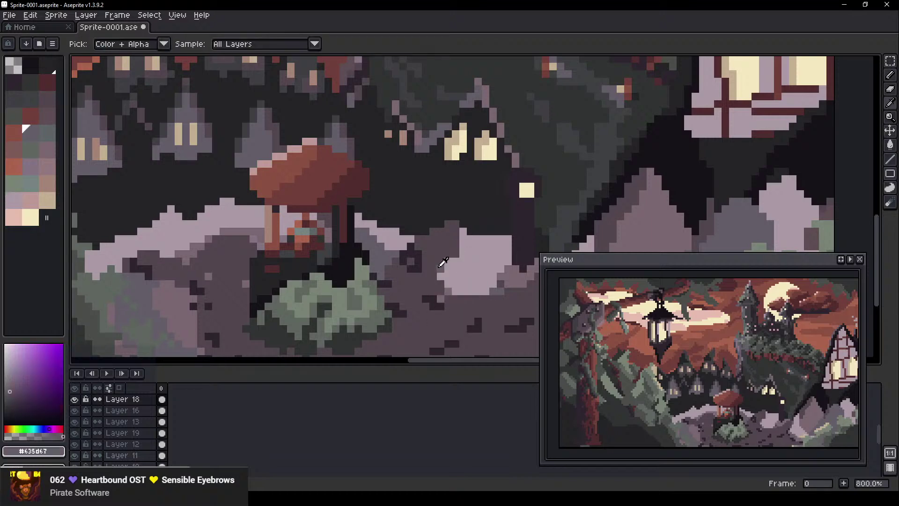
alt+click(448, 261)
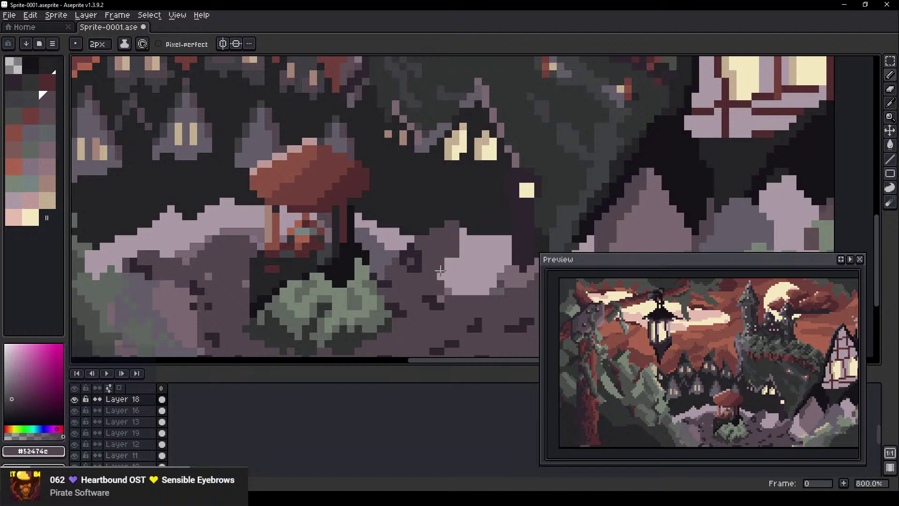
key(v)
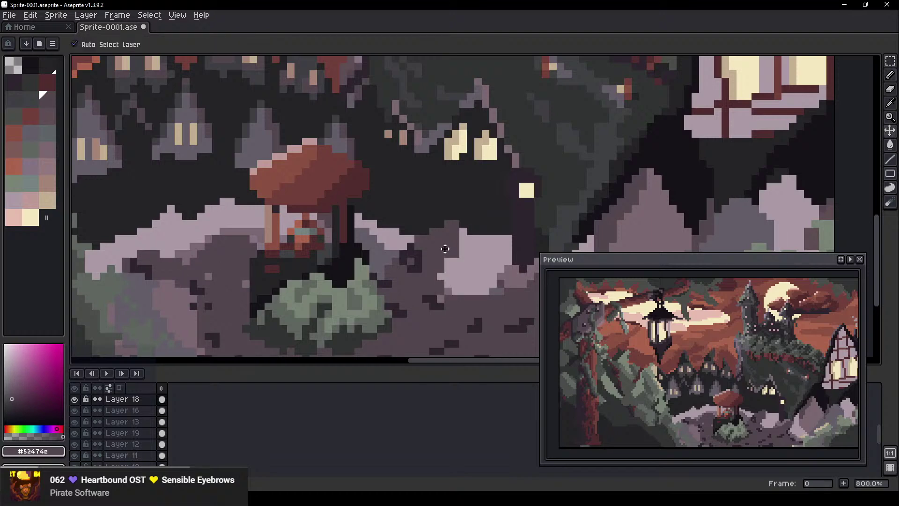
key(b)
drag(218, 221, 236, 236)
drag(205, 205, 229, 223)
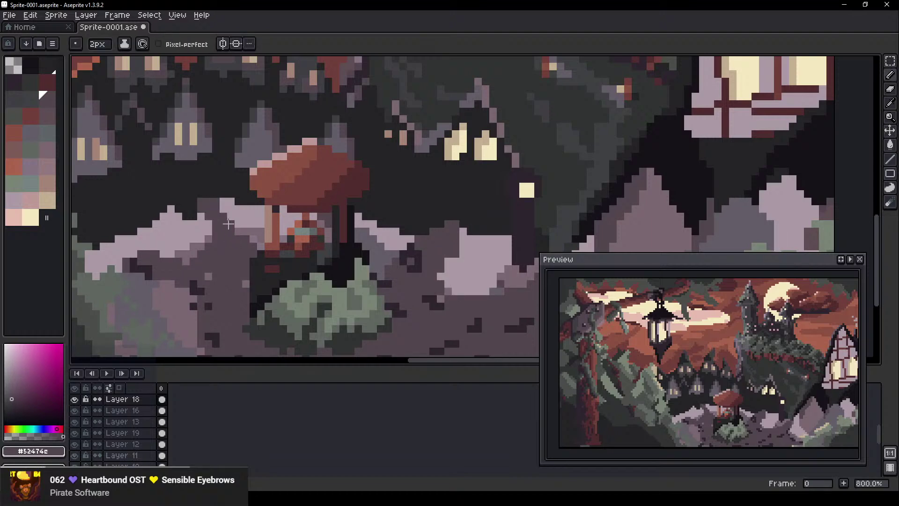
mouse_move(126, 220)
mouse_down()
mouse_move(117, 225)
mouse_move(120, 256)
mouse_up()
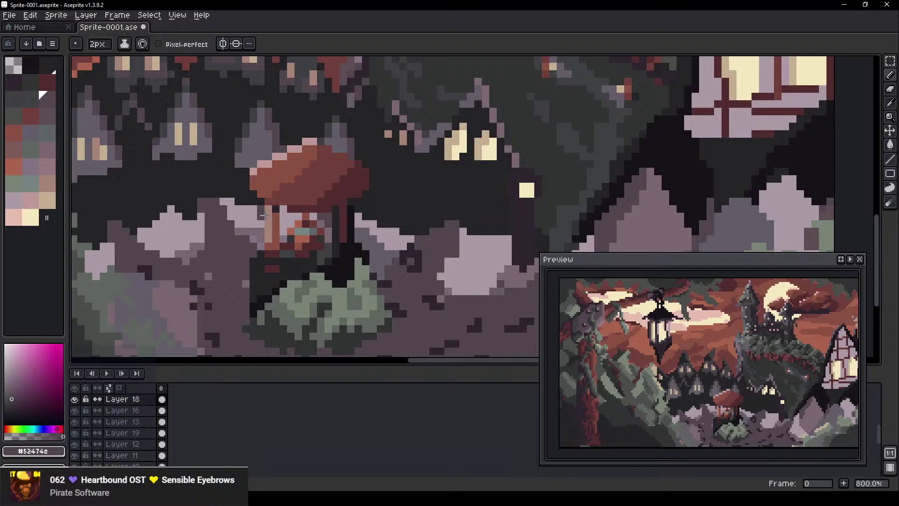
drag(265, 215, 262, 240)
mouse_move(360, 216)
mouse_down()
mouse_move(353, 237)
mouse_move(372, 237)
mouse_move(372, 227)
mouse_move(354, 245)
mouse_move(378, 254)
mouse_move(396, 235)
mouse_move(387, 267)
mouse_up()
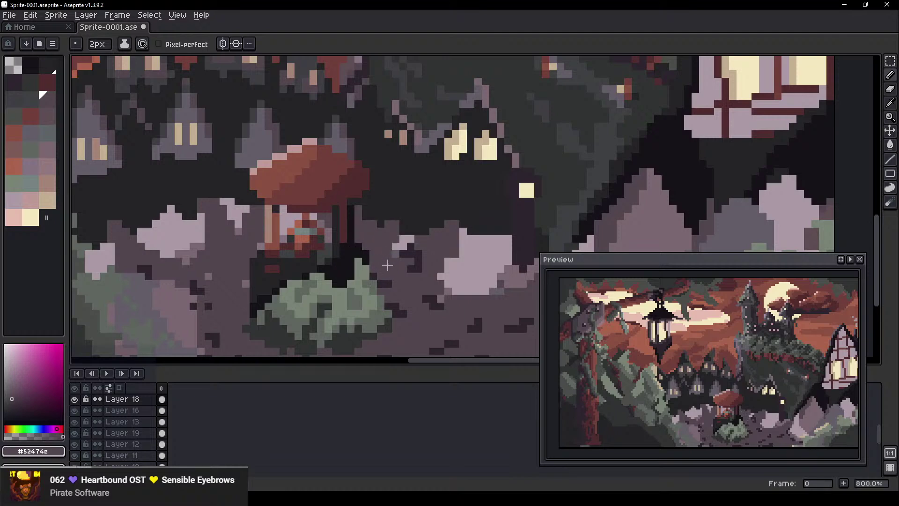
Try to reshape the small pale spot beside the well on Layer 13 using #a99aa4, #52474e and the eraser
scroll(448, 300, down, 2)
scroll(420, 300, up, 4)
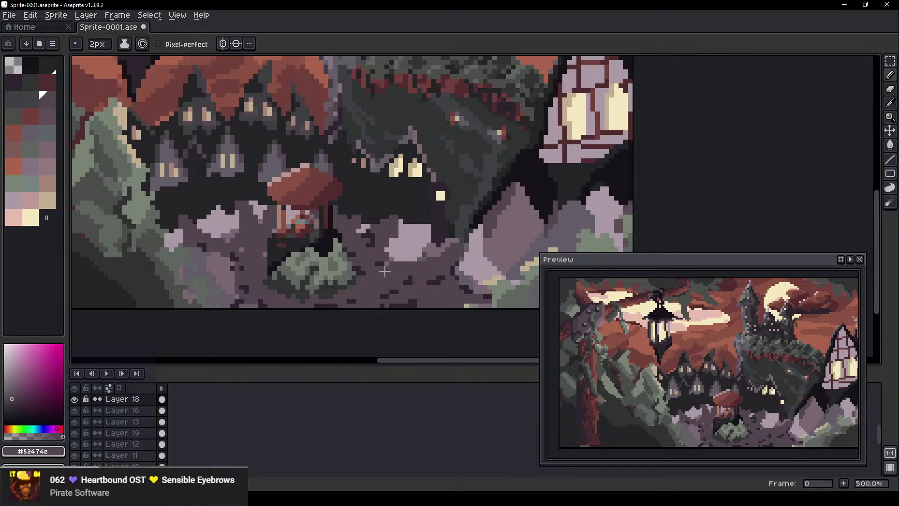
alt+click(365, 200)
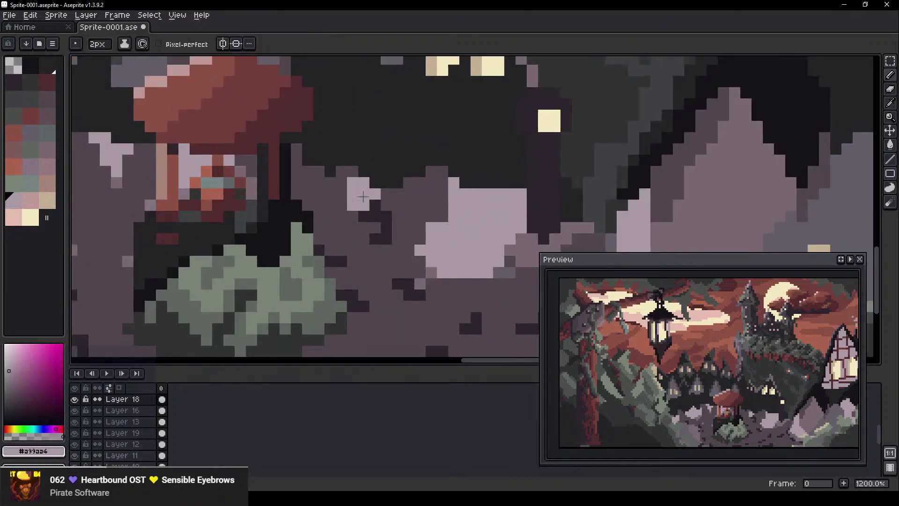
key(v)
click(365, 202)
key(b)
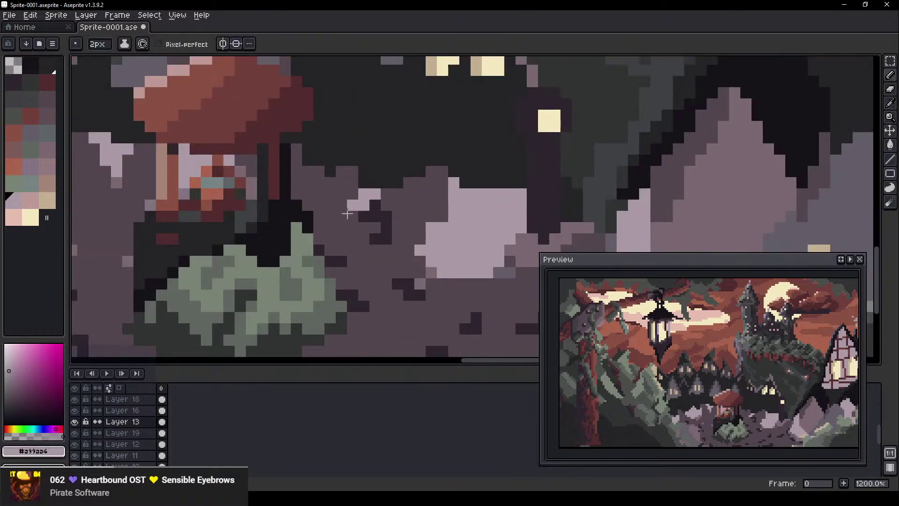
scroll(353, 213, up, 3)
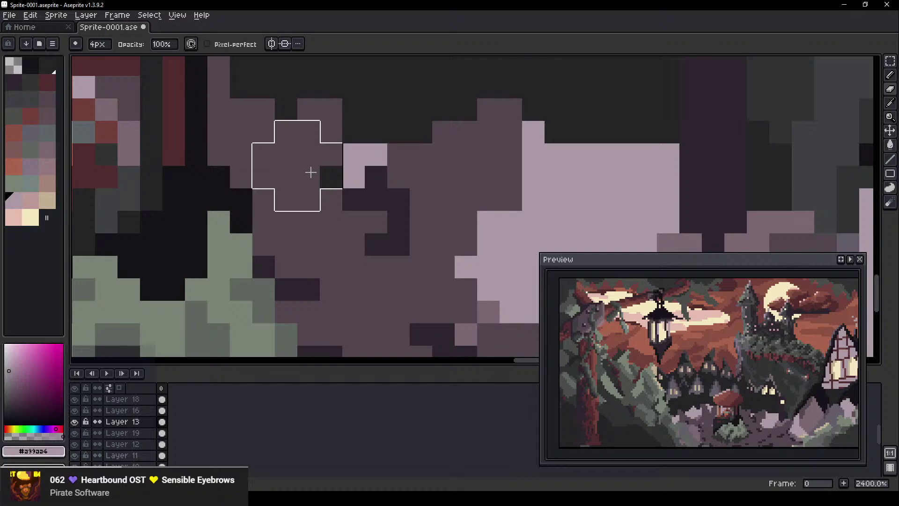
key(ctrl+z)
alt+click(322, 154)
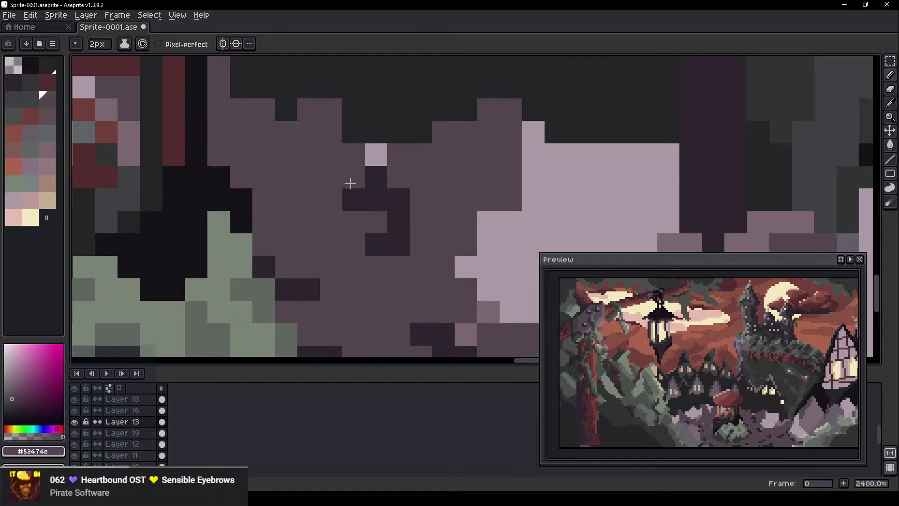
key(e)
scroll(355, 177, down, 3)
drag(354, 155, 331, 178)
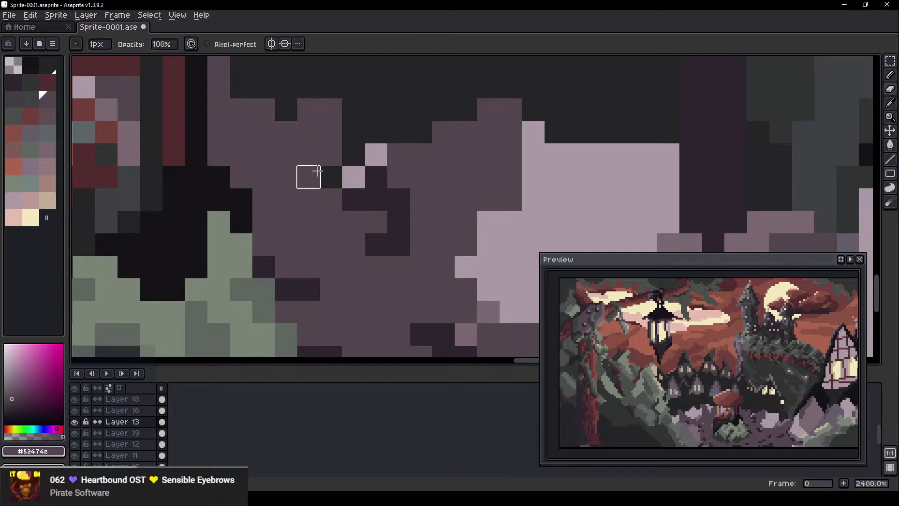
Undo the touch-ups to the pale spot beside the well and return to Layer 18
key(ctrl+z)
key(ctrl+z)
key(ctrl+z)
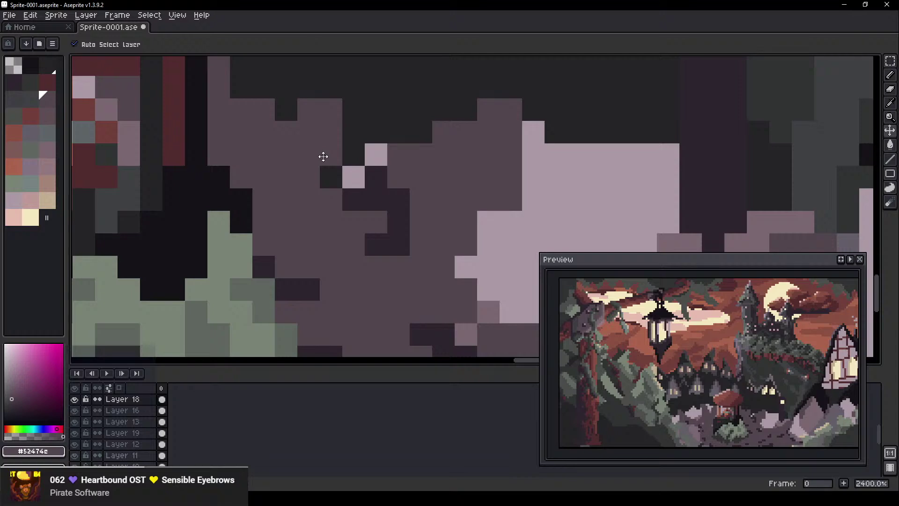
key(ctrl+z)
key(ctrl+z)
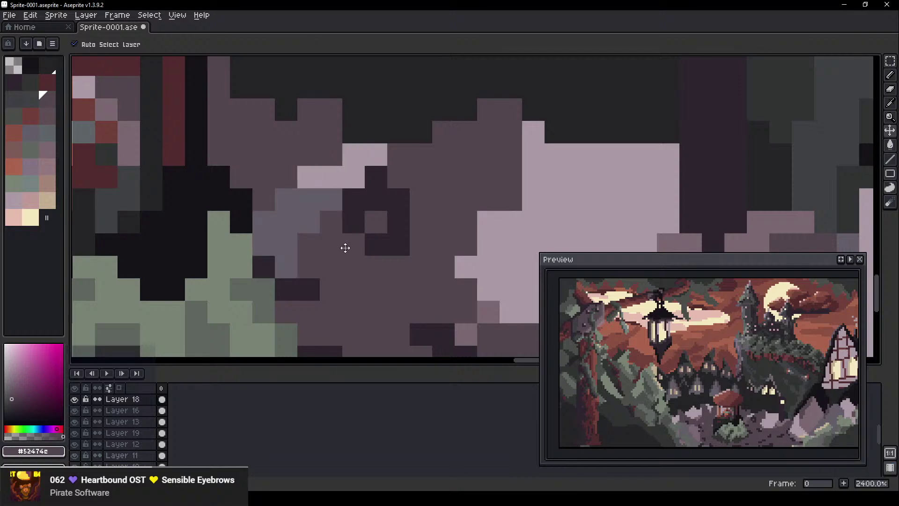
key(ctrl+z)
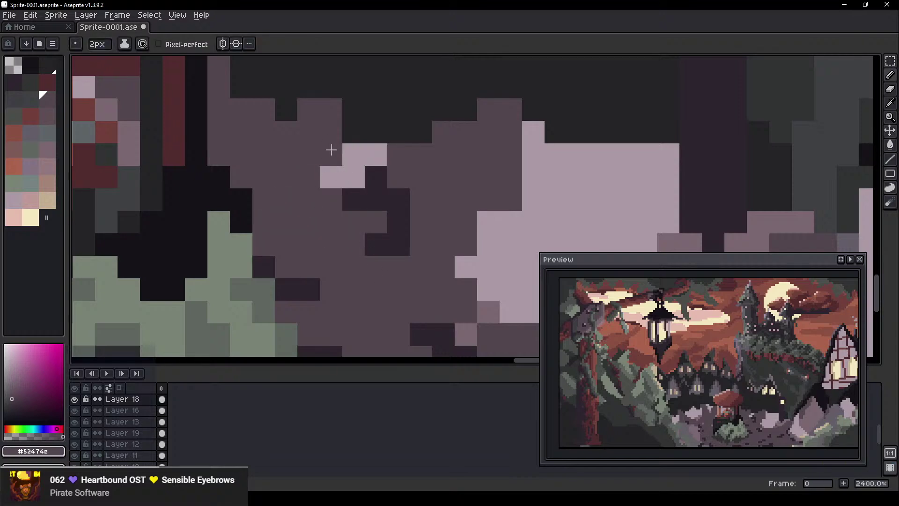
key(ctrl)
Erase Layer 18 with a 1 px eraser to expose a jagged pale patch between the well and the large pale ground patch
key(e)
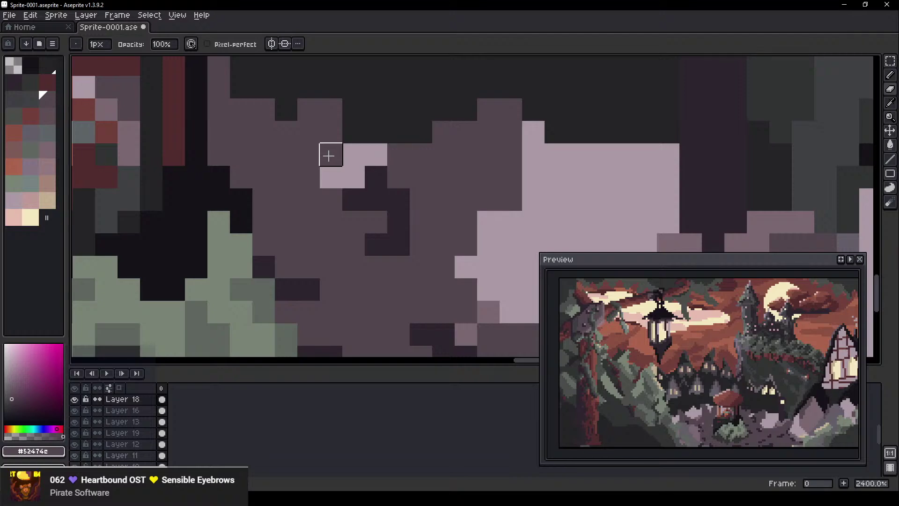
mouse_move(329, 155)
mouse_down()
mouse_move(310, 177)
mouse_move(309, 201)
mouse_move(327, 190)
mouse_up()
drag(331, 132, 307, 151)
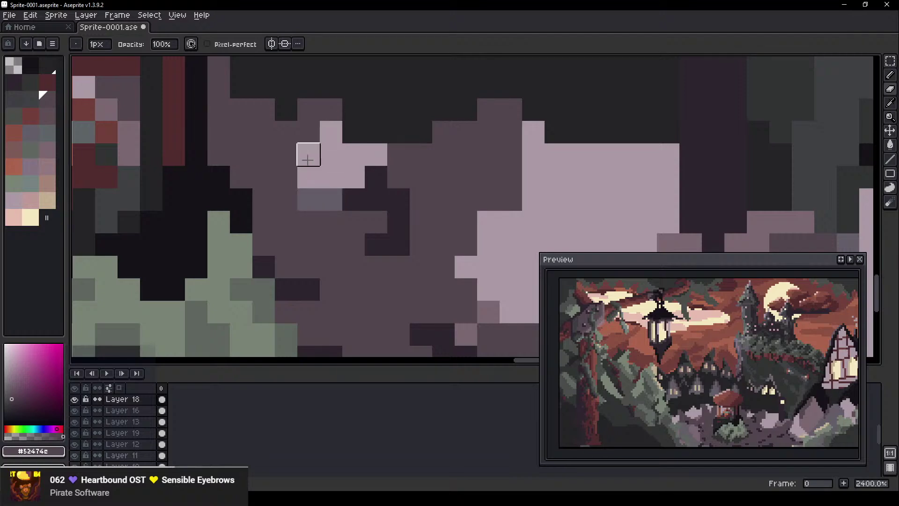
click(308, 220)
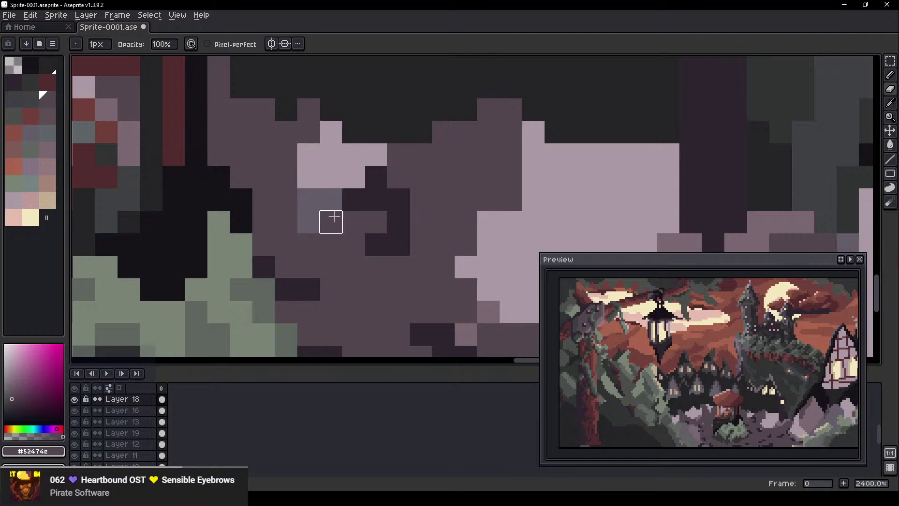
click(332, 221)
mouse_move(443, 154)
mouse_down()
mouse_move(421, 154)
mouse_move(399, 177)
mouse_up()
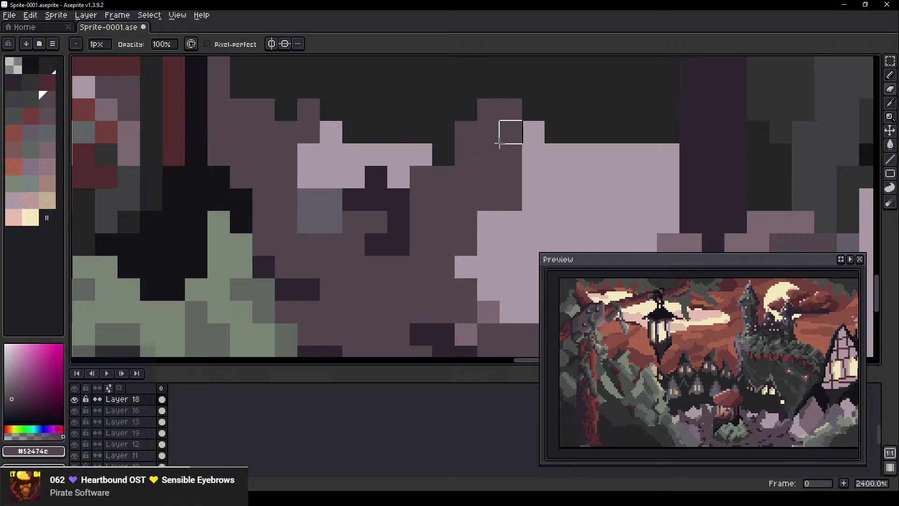
drag(511, 177, 488, 200)
scroll(474, 239, down, 5)
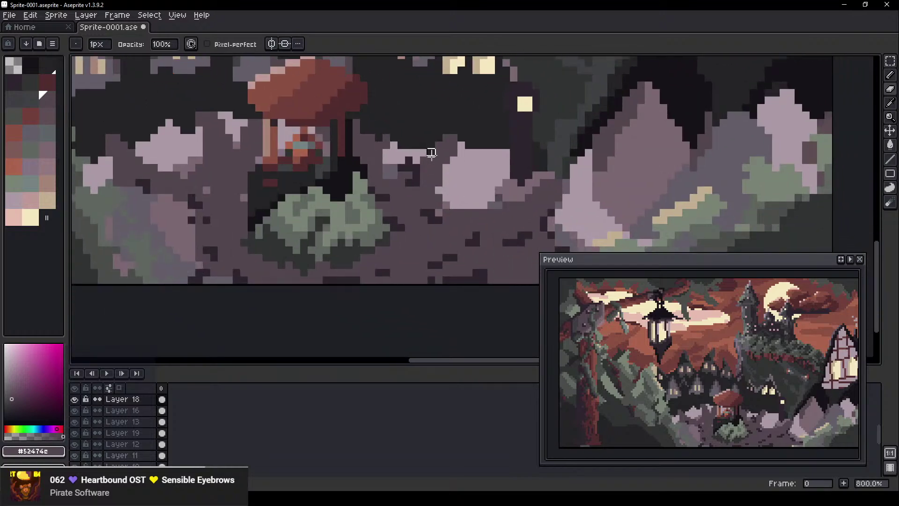
drag(431, 158, 416, 168)
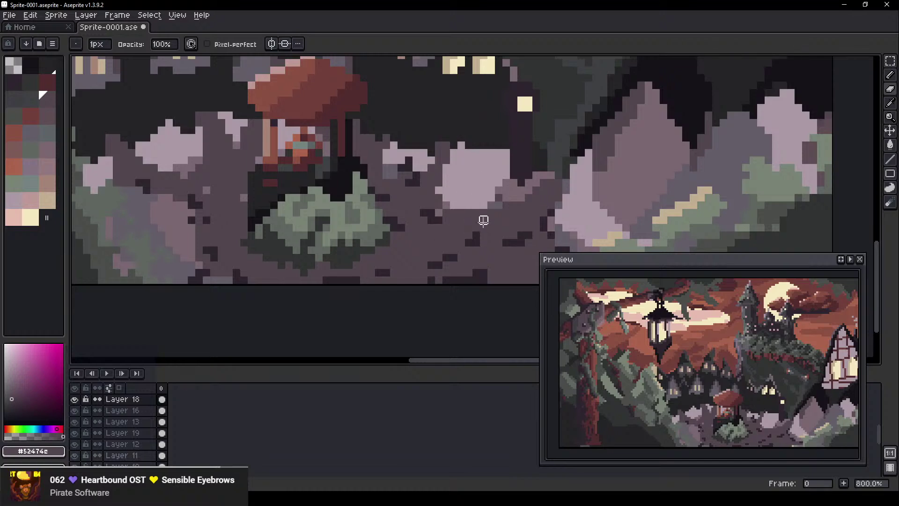
Erase single pixels of the dark overlay around the pale ground patches on the village side of the well opposite the glowing lamp post
scroll(482, 217, down, 2)
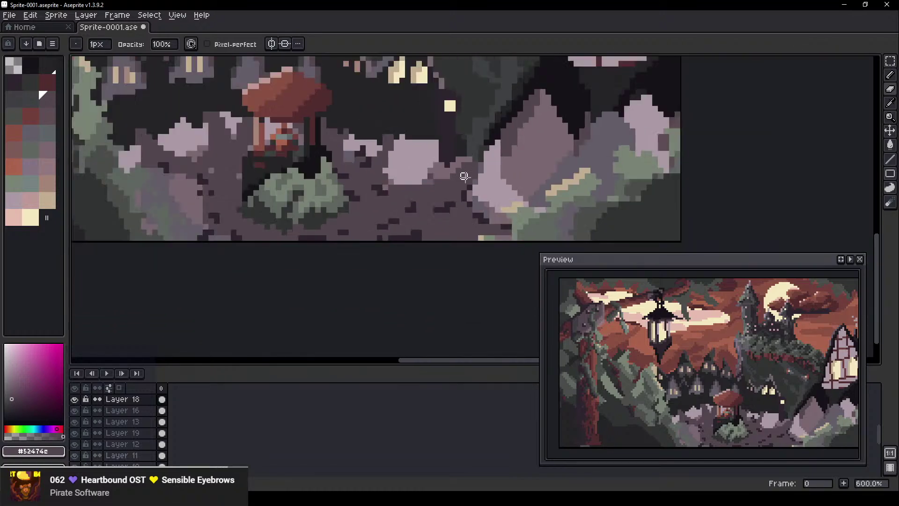
drag(436, 197, 567, 237)
scroll(330, 199, up, 2)
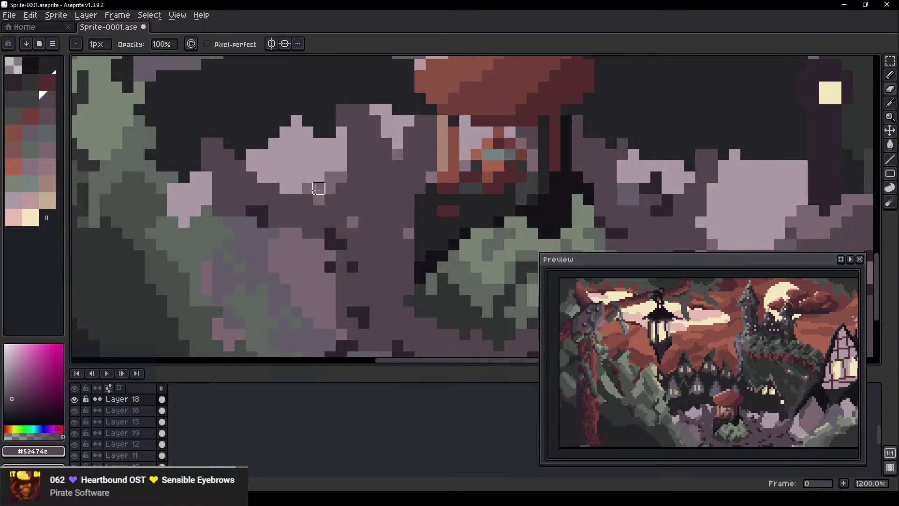
mouse_move(207, 199)
mouse_down()
mouse_move(285, 258)
mouse_move(308, 256)
mouse_move(201, 170)
mouse_move(252, 211)
mouse_up()
click(341, 121)
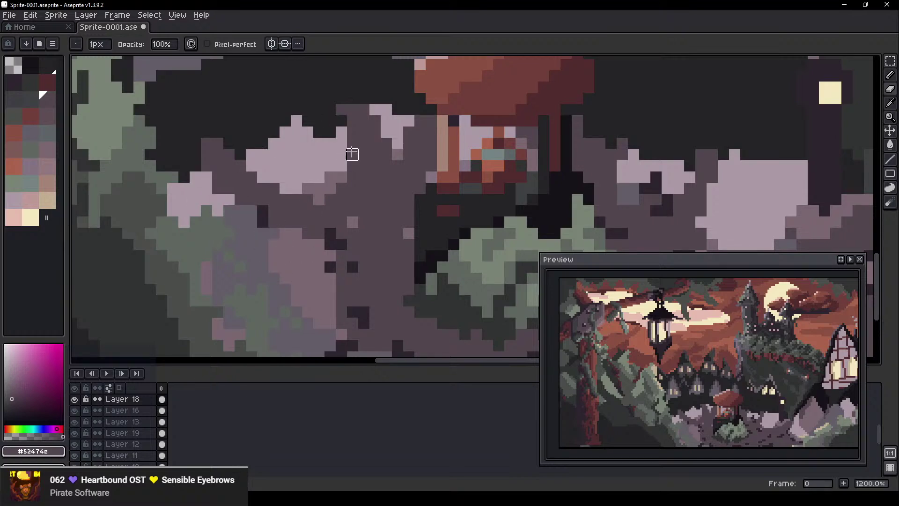
click(353, 166)
scroll(381, 315, down, 2)
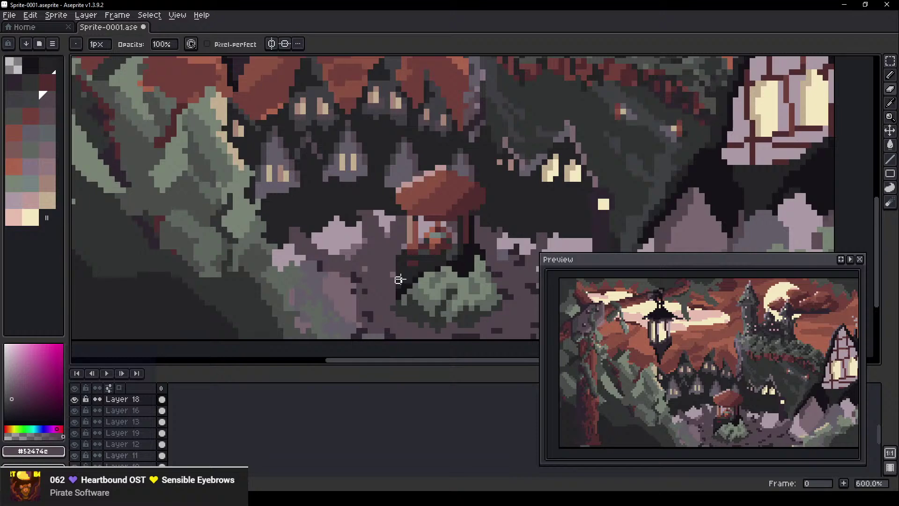
Undo and restore the last eraser strokes to compare the ground around the well
drag(381, 251, 745, 131)
ctrl+click(337, 228)
key(ctrl+z)
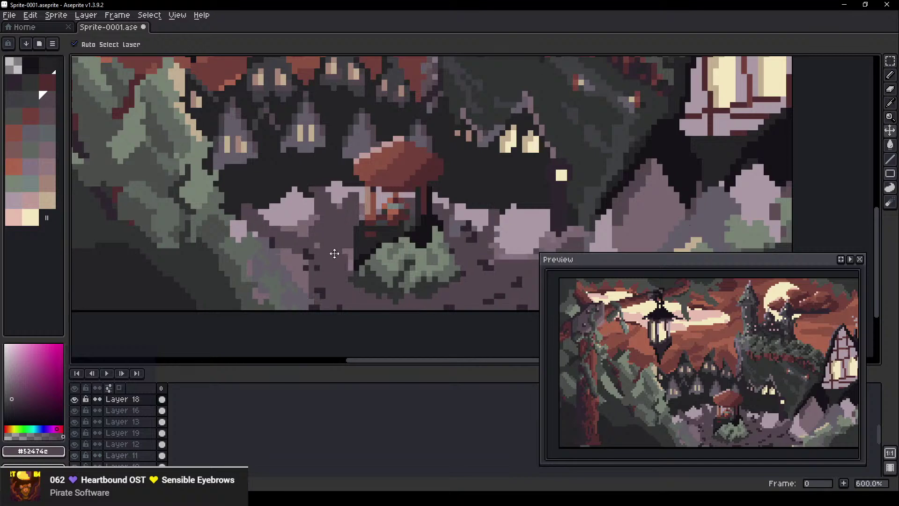
click(351, 260)
key(ctrl+z)
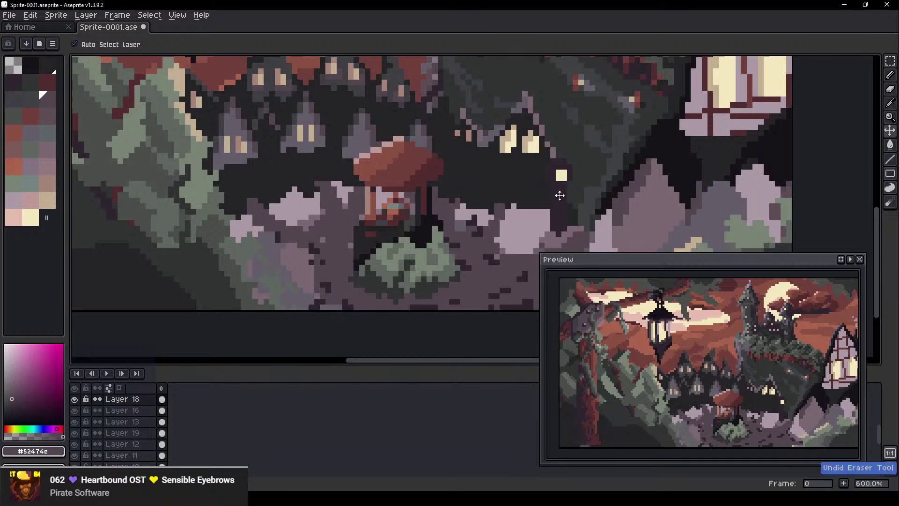
Save the sprite with the reworked ground around the well
scroll(521, 186, up, 1)
mouse_move(520, 186)
mouse_down()
mouse_move(455, 161)
mouse_move(434, 134)
mouse_up()
scroll(433, 150, down, 2)
scroll(454, 210, down, 1)
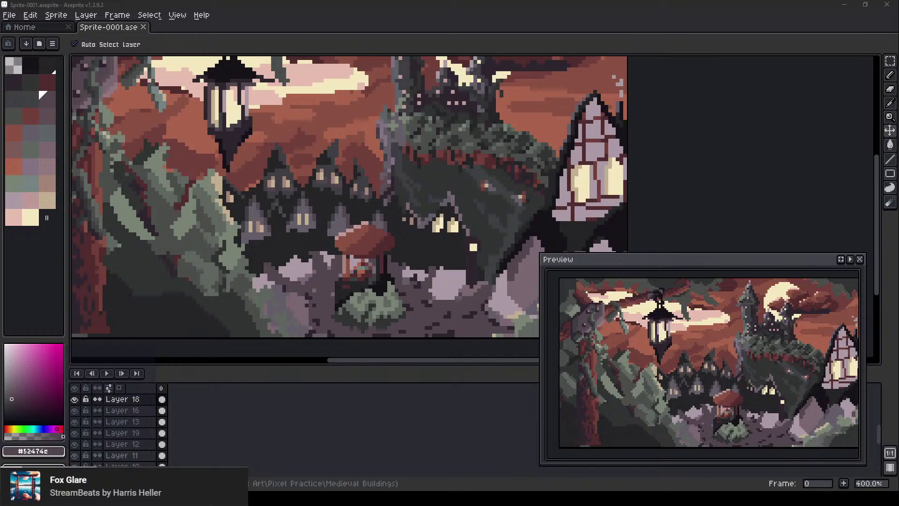
Examine the whole castle scene, including the village, well and ground, at reduced zoom and in the preview
drag(240, 220, 240, 262)
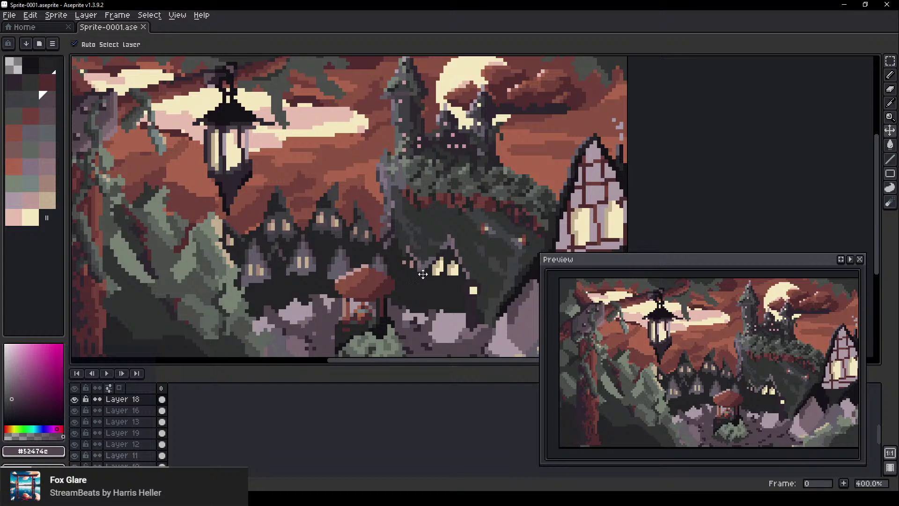
drag(316, 246, 370, 246)
scroll(357, 291, down, 1)
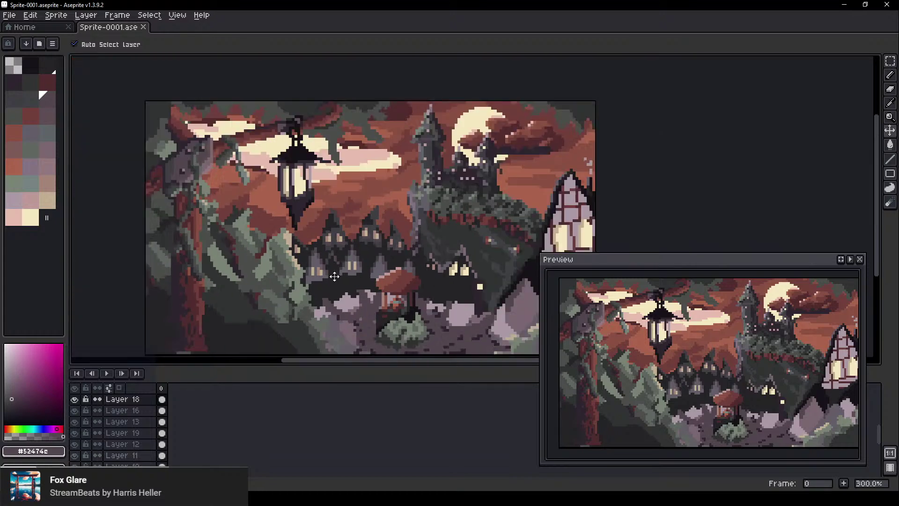
scroll(406, 265, down, 1)
drag(405, 269, 309, 215)
scroll(304, 206, up, 1)
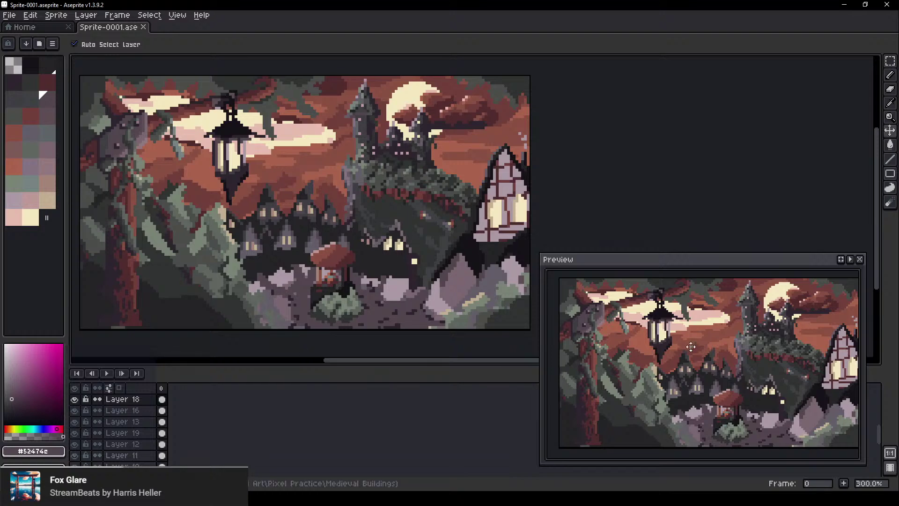
drag(747, 321, 741, 323)
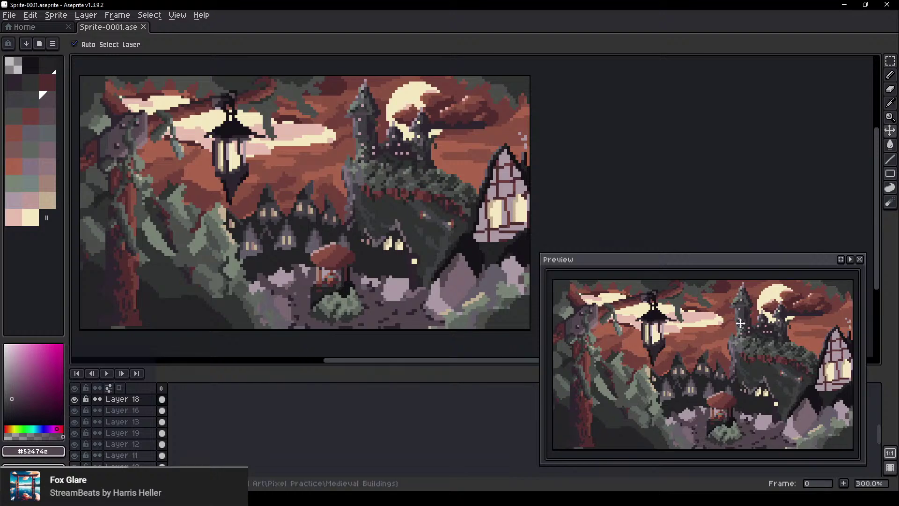